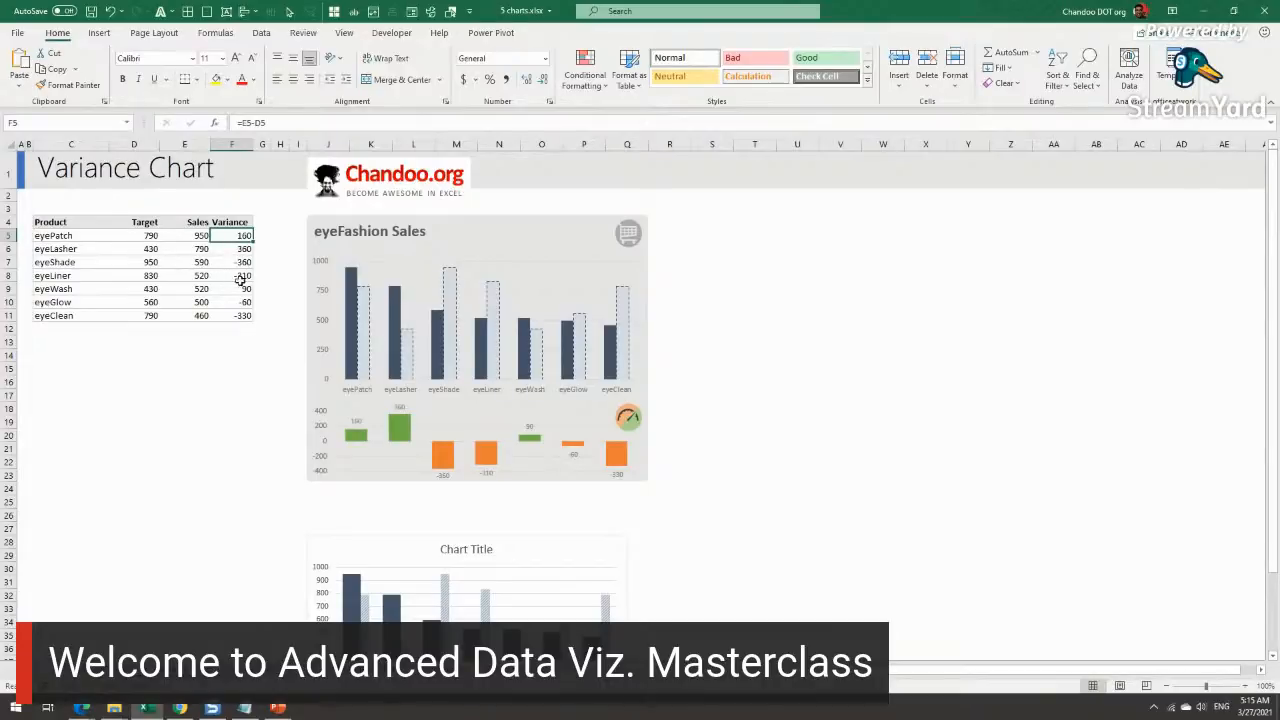
Step: Examine the Target and Sales figures and the Variance formula for eyePatch
left_click_drag(150, 236, 193, 311)
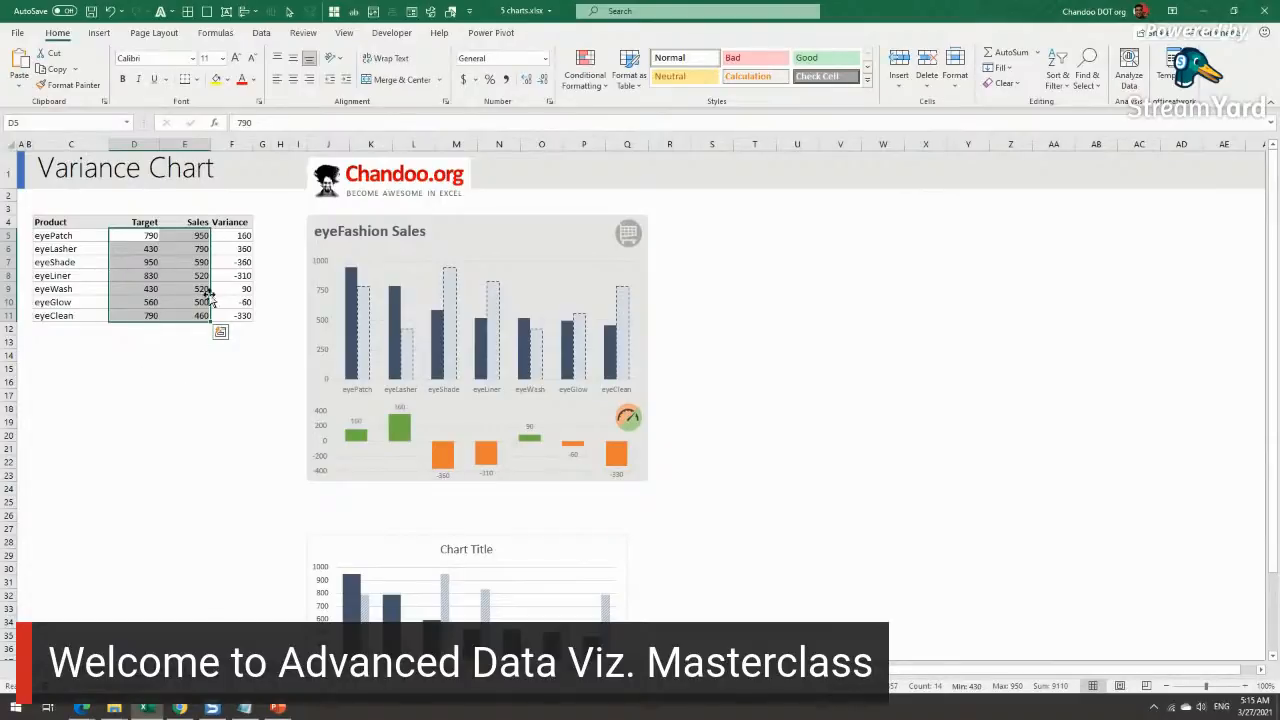
left_click(248, 235)
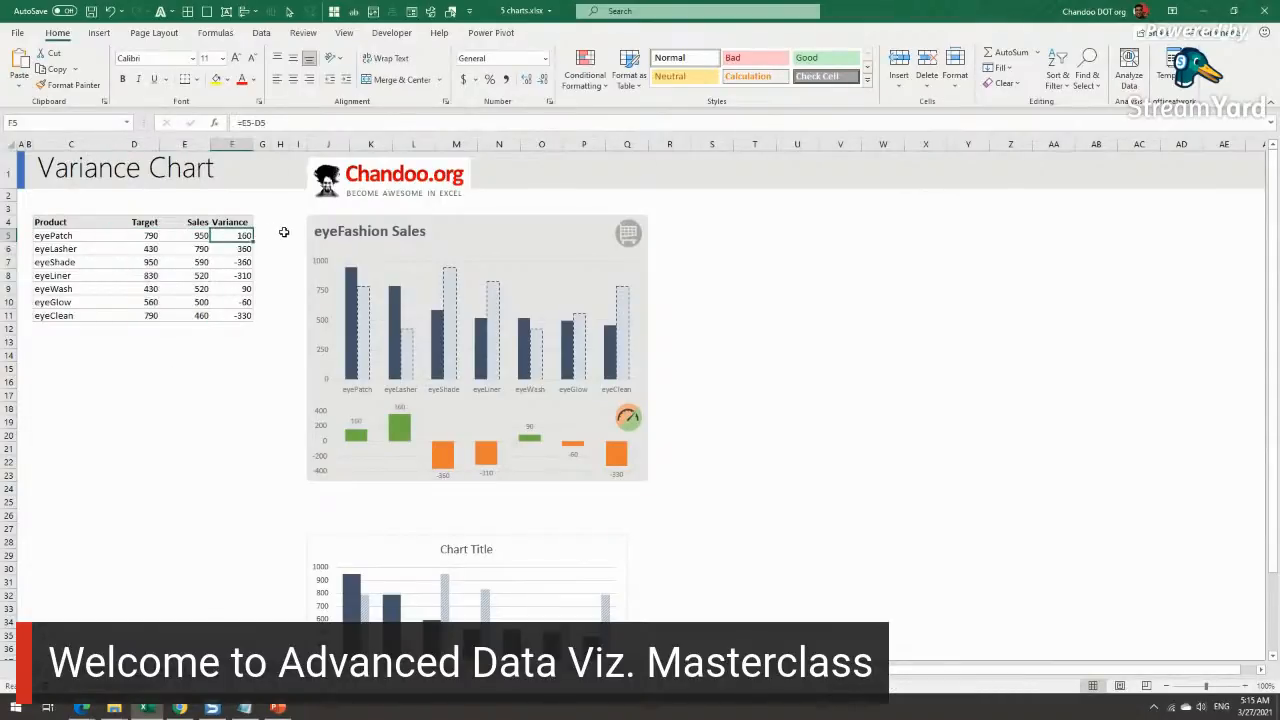
key("F2")
key("Escape")
Step: Insert a clustered column chart of Product, Target and Sales, and place it beside the finished eyeFashion Sales chart
left_click_drag(46, 217, 195, 316)
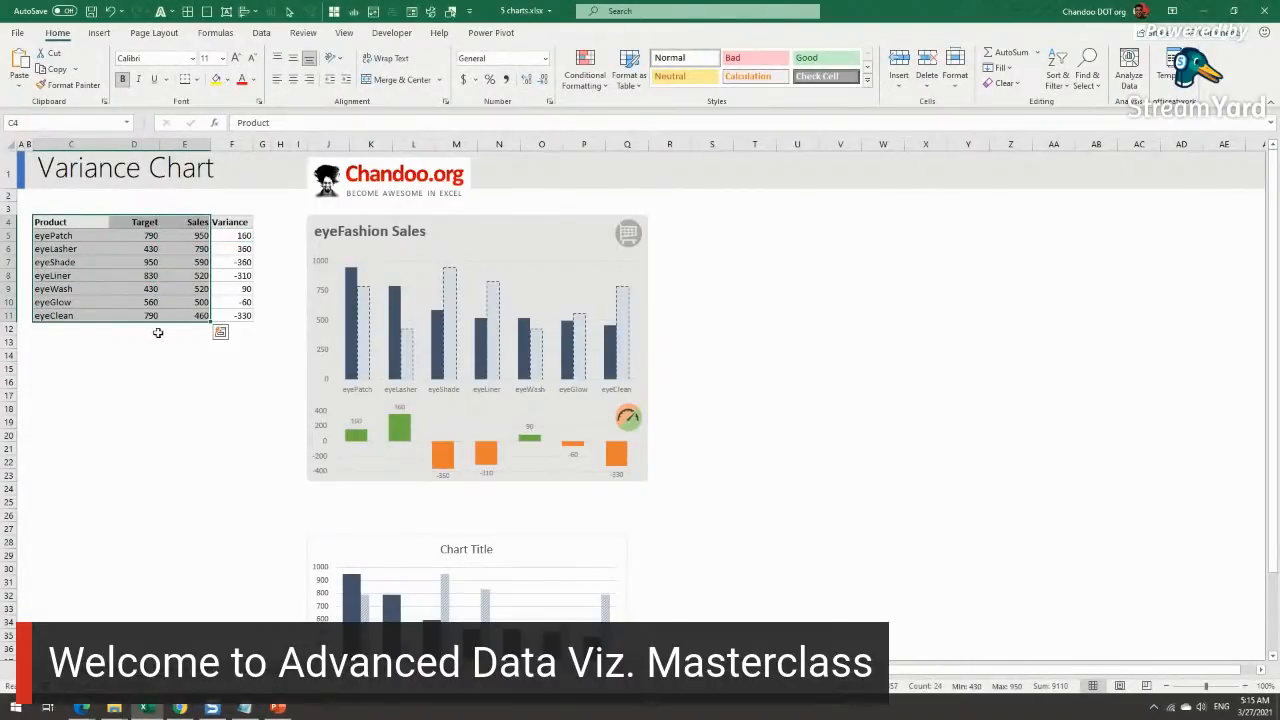
left_click(99, 32)
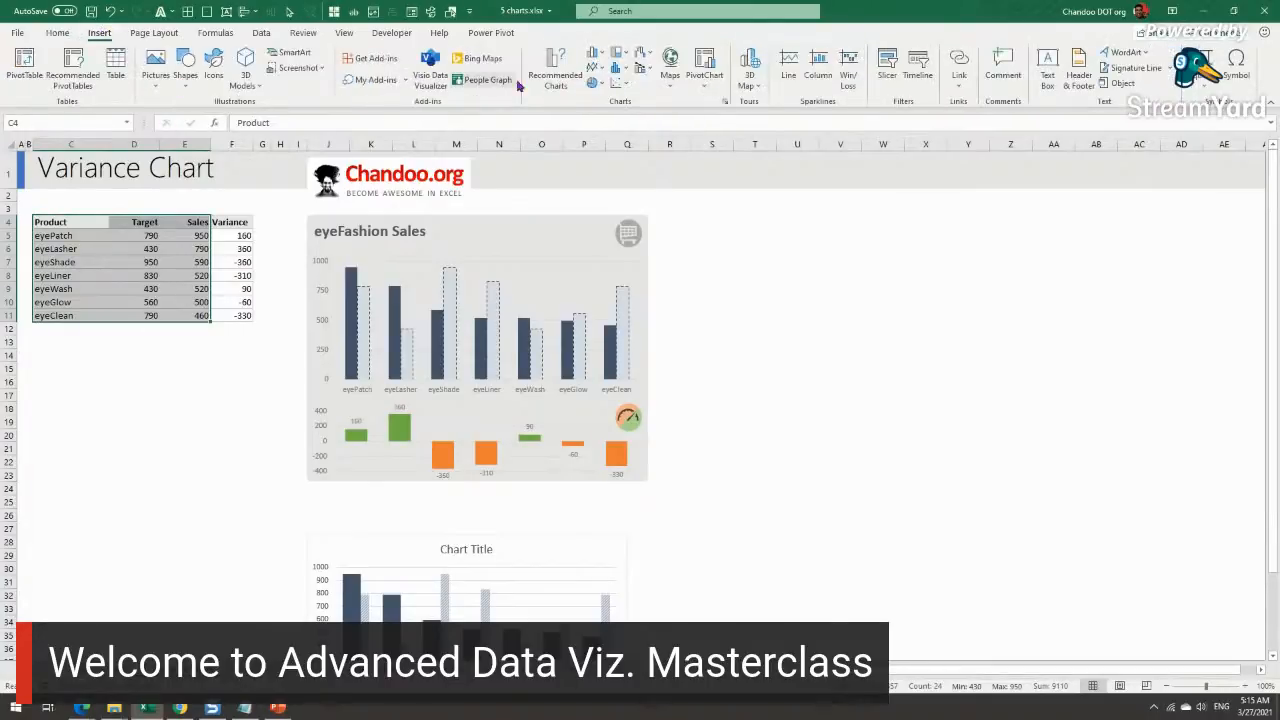
left_click(594, 56)
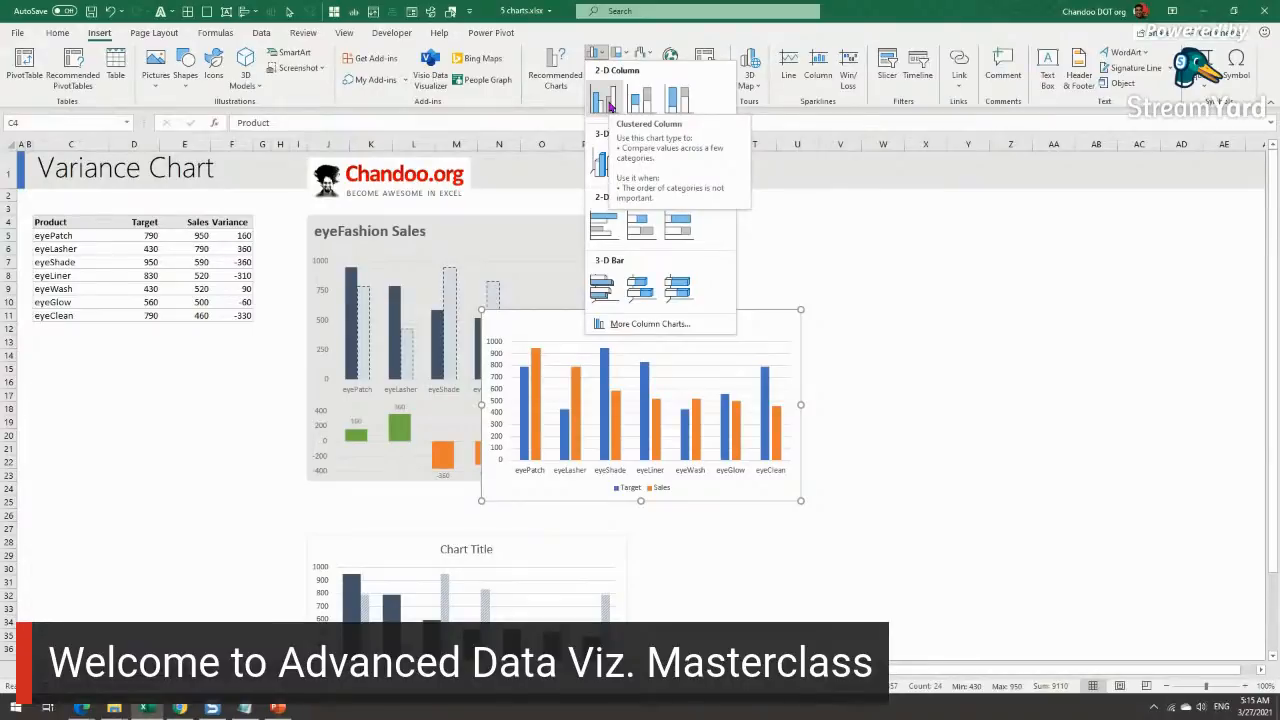
left_click(609, 104)
left_click_drag(734, 371, 971, 225)
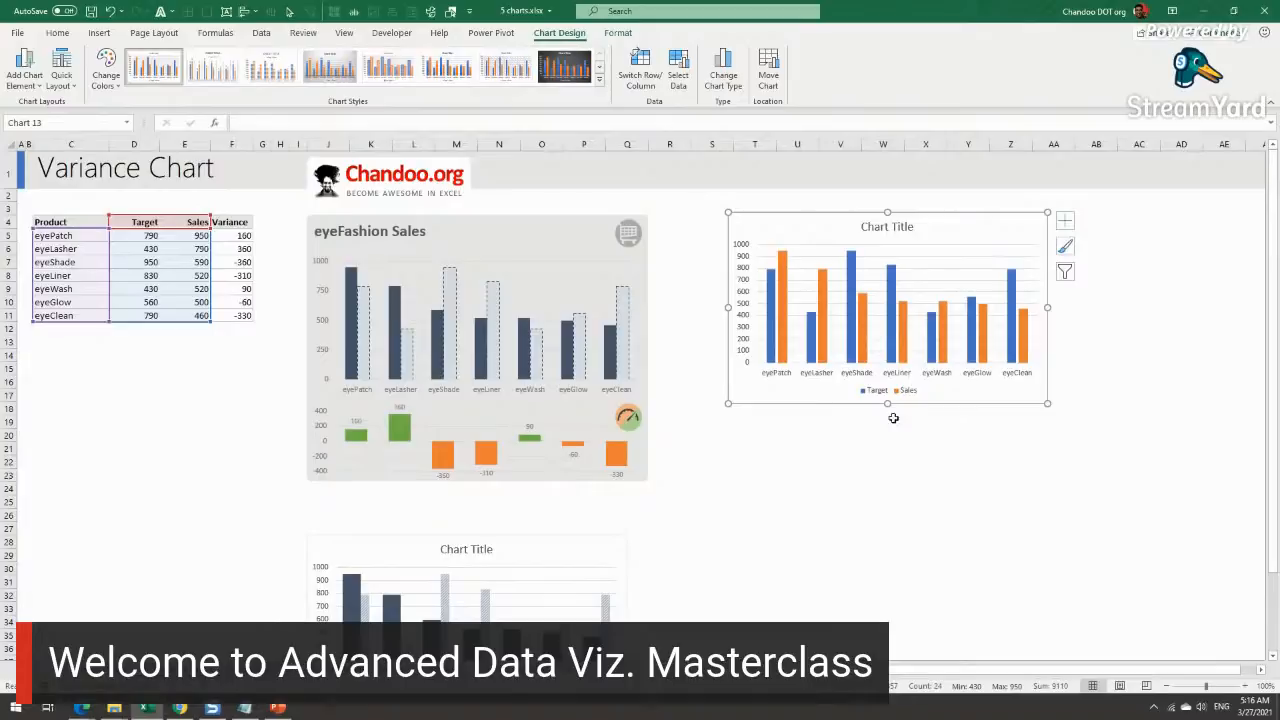
Step: Change the Sales series' plot order to 1 in its SERIES formula so its columns precede Target
left_click(783, 307)
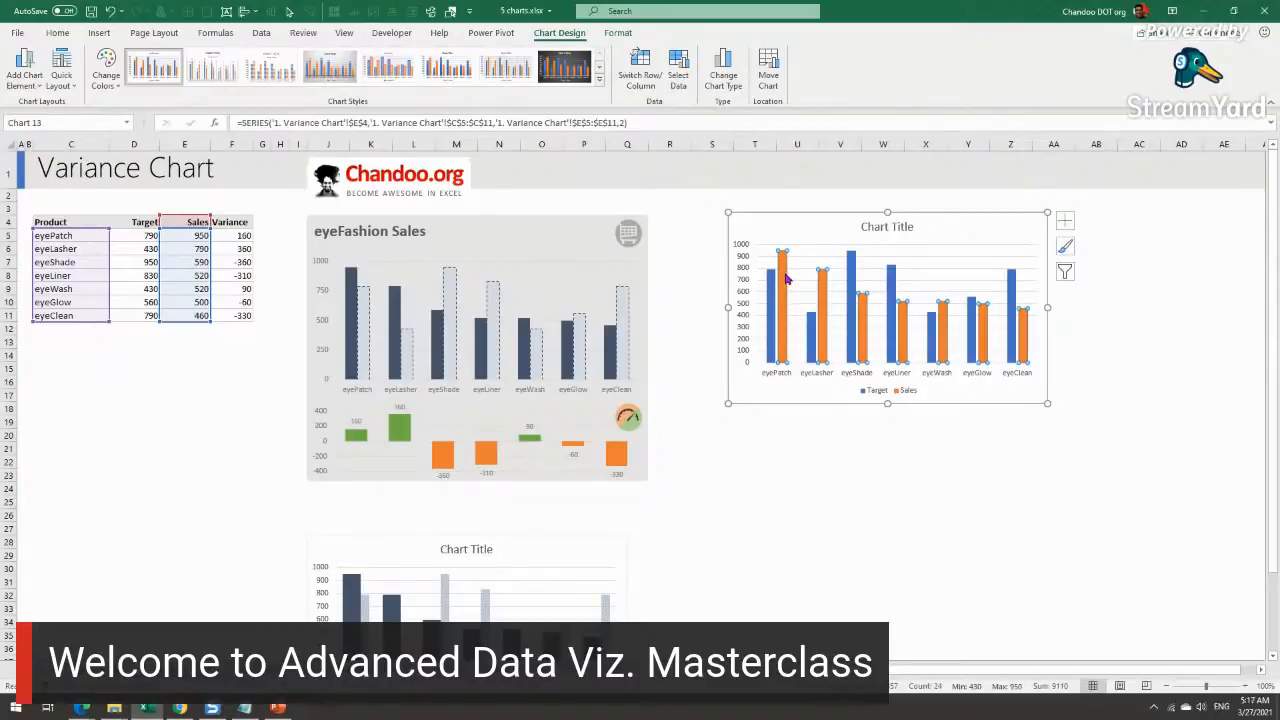
mouse_move(786, 279)
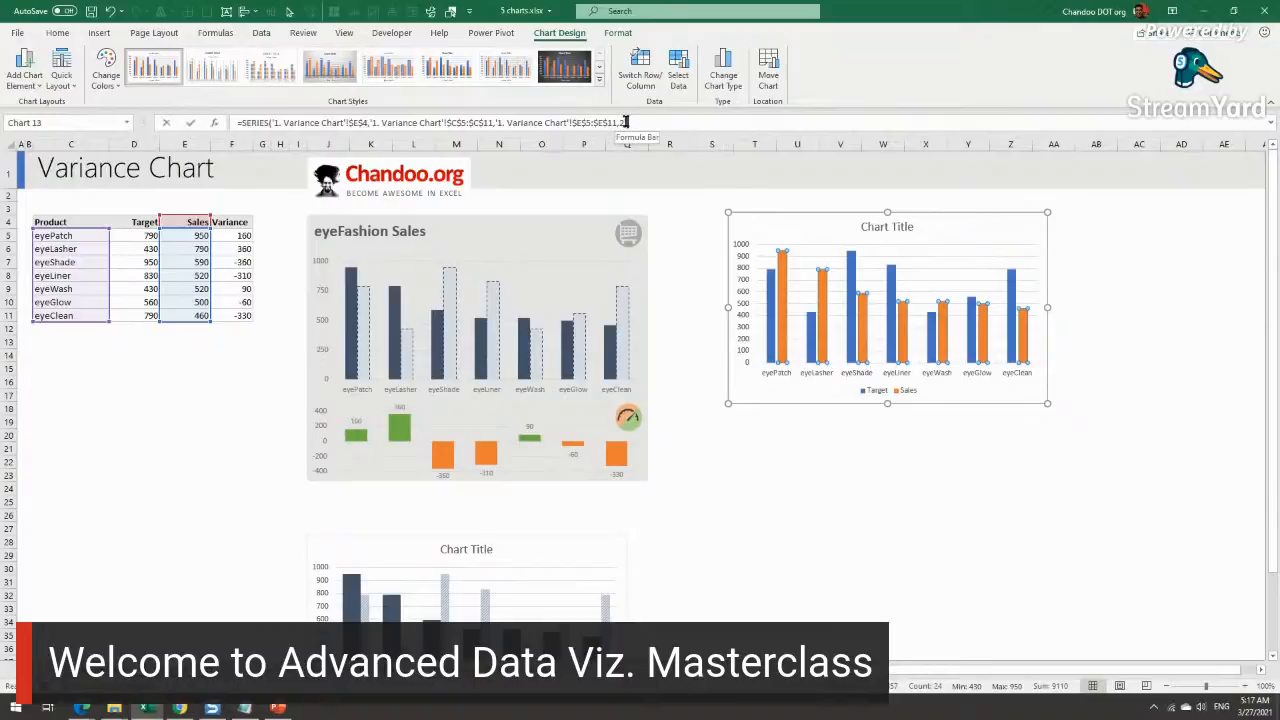
left_click(621, 122)
key("BackSpace")
type("2")
key("BackSpace")
type("1")
key("Return")
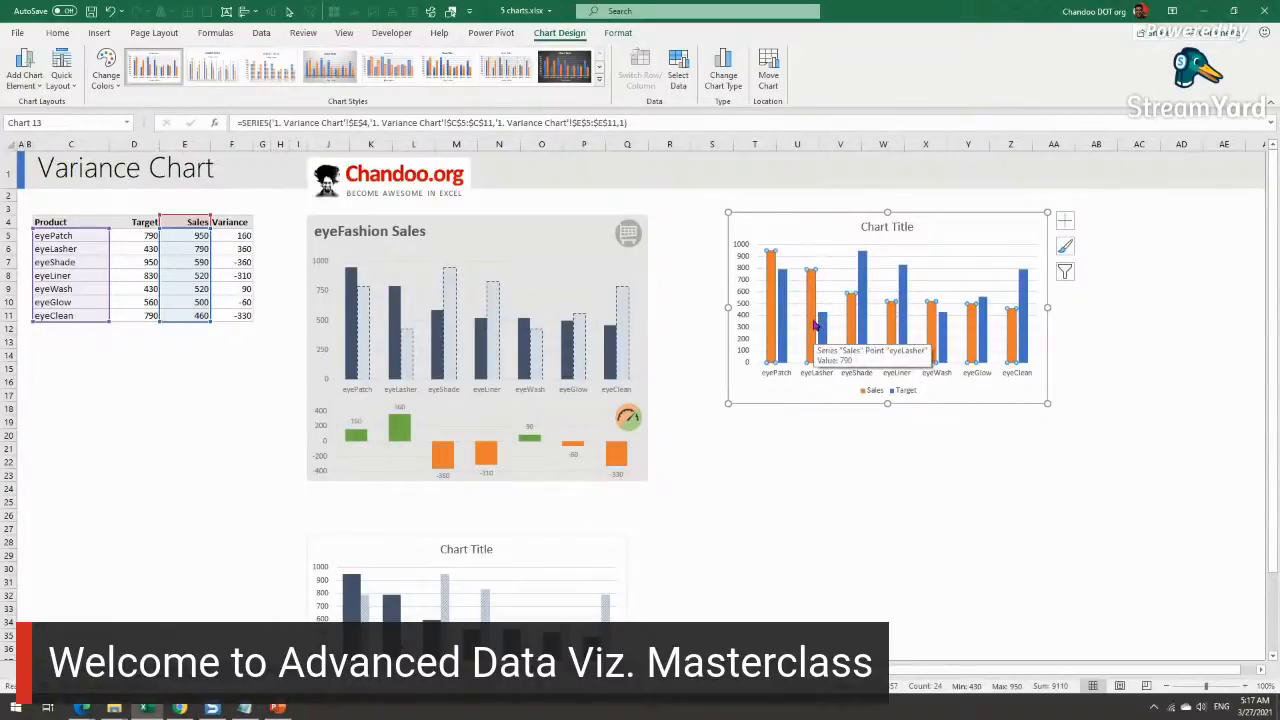
Step: Check the series order in the new chart's data source settings without changing it
right_click(797, 262)
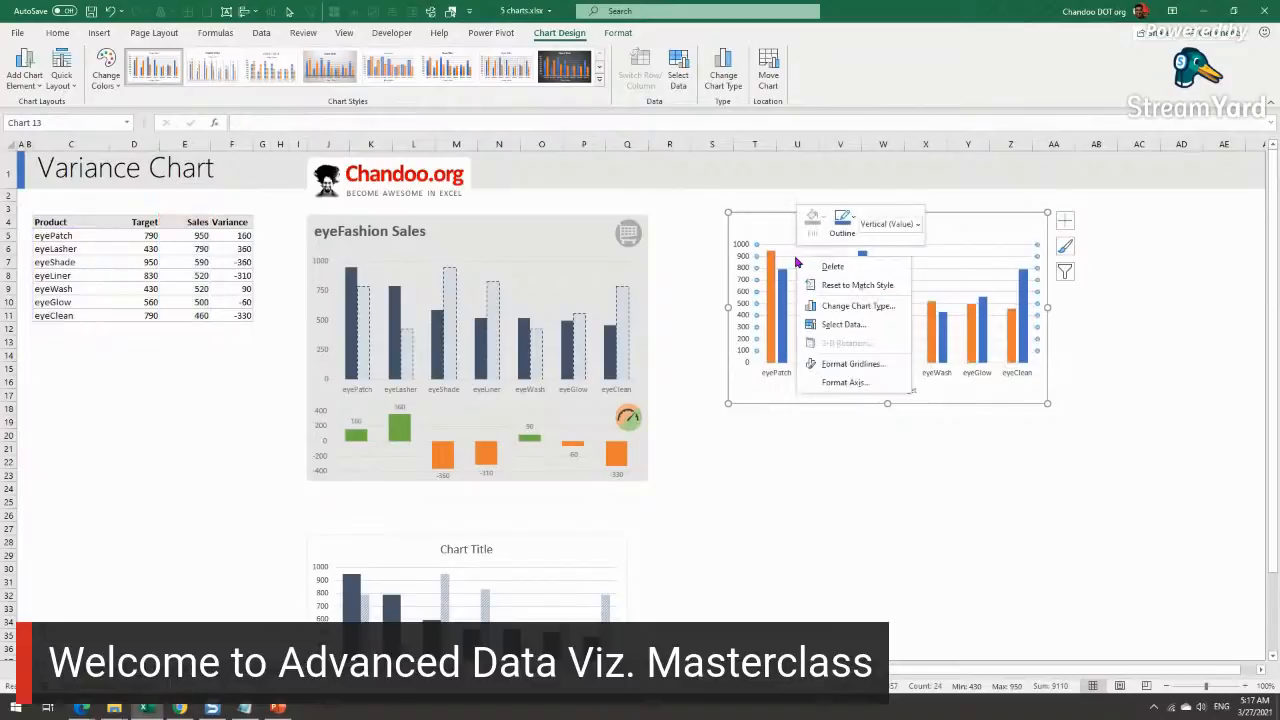
left_click(843, 325)
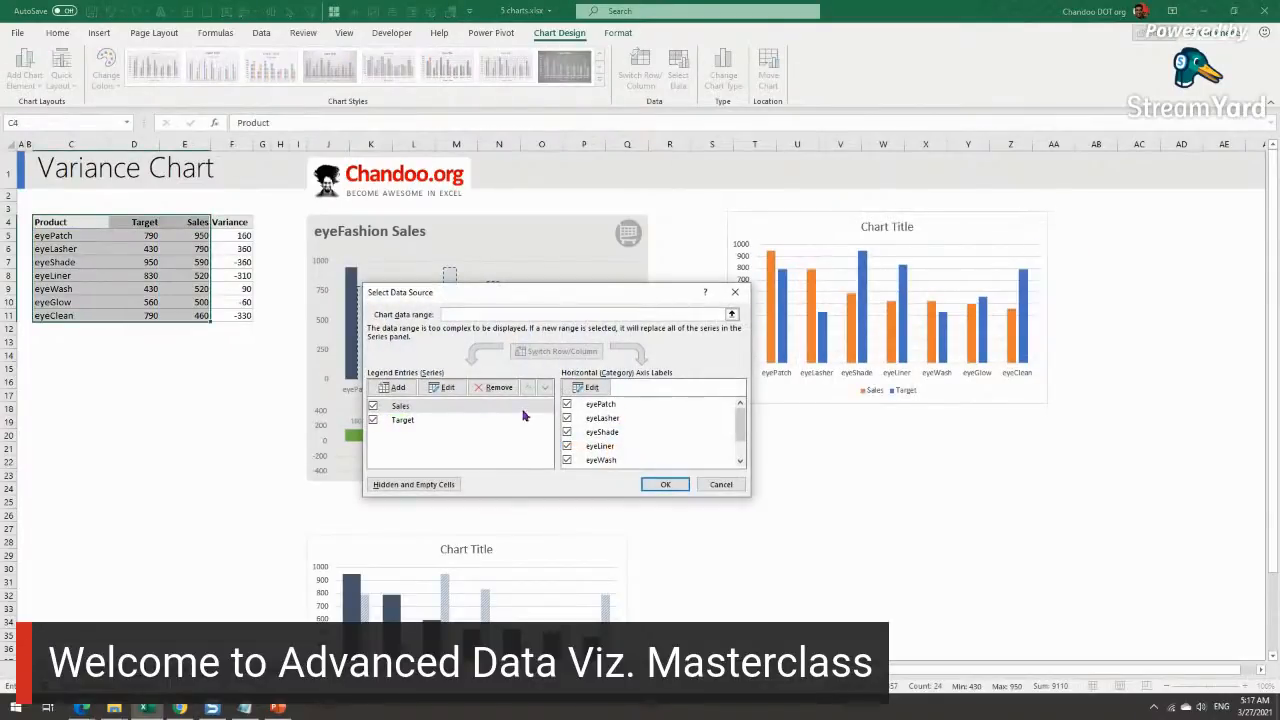
key("Escape")
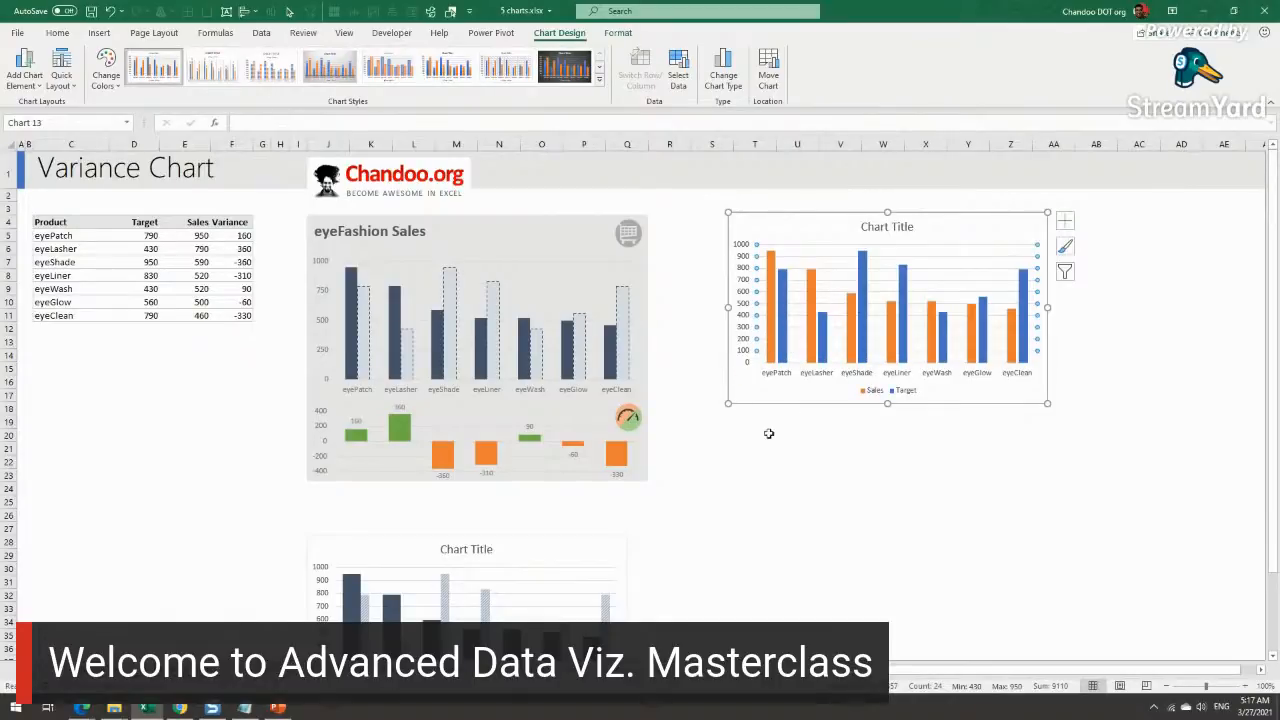
Step: Fill the Sales columns of the new chart with dark blue-gray
left_click(771, 322)
left_click(618, 36)
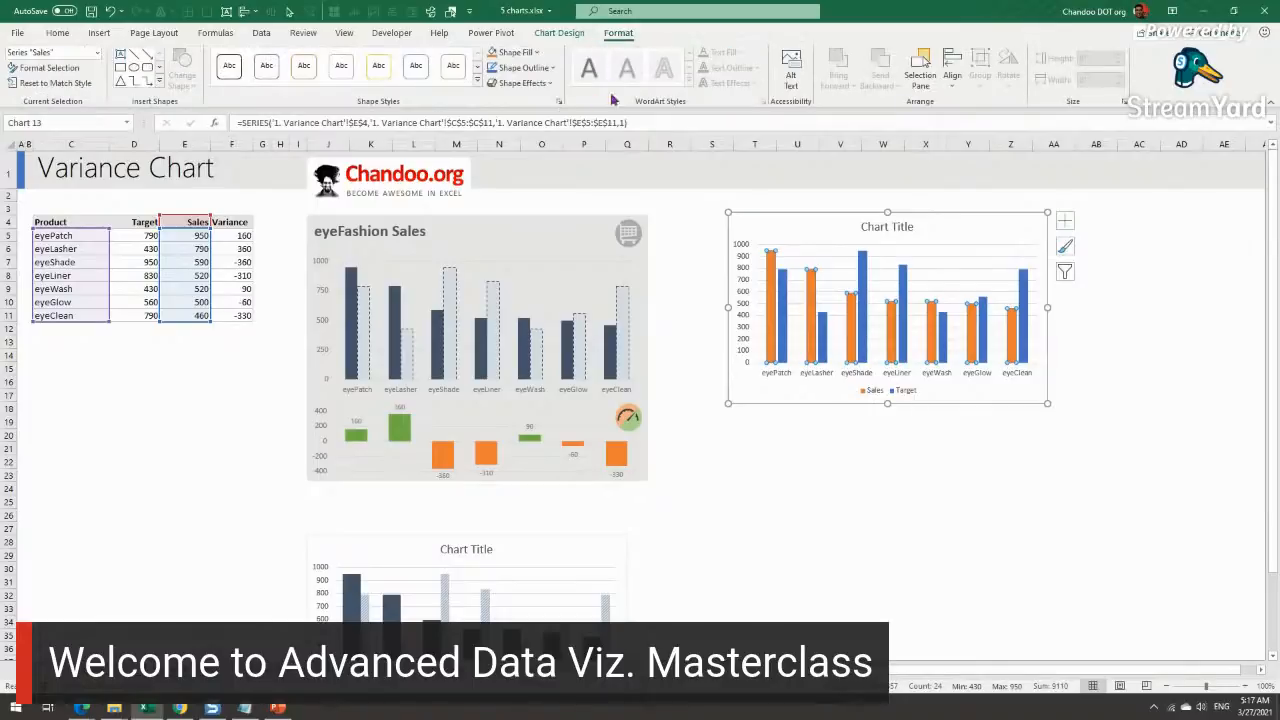
left_click(524, 53)
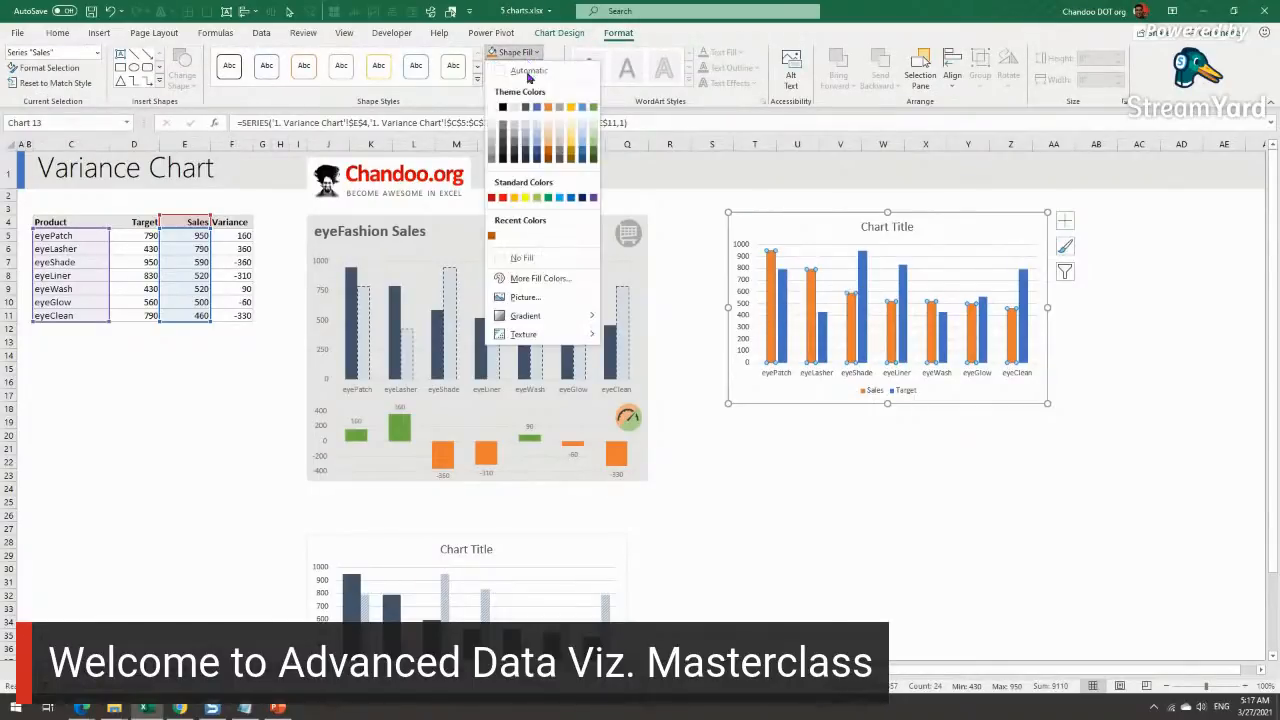
left_click(525, 140)
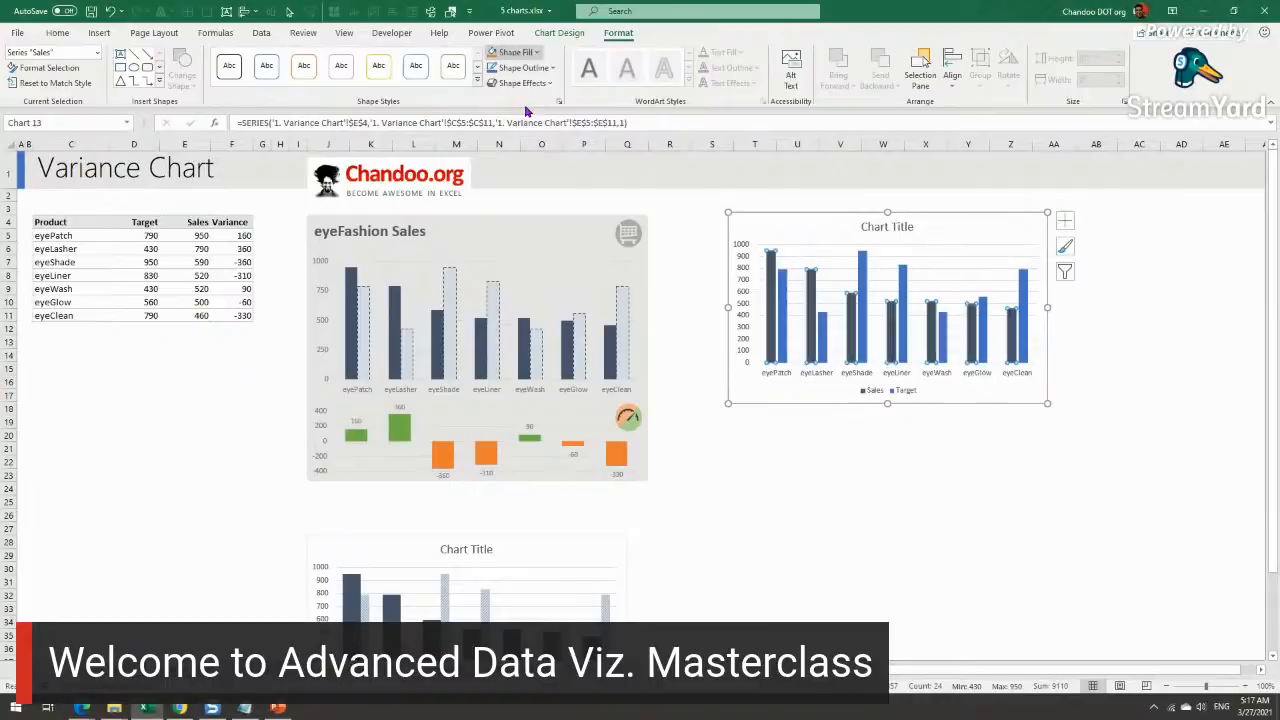
Step: Fill the Target columns with a light blue-gray
left_click(782, 303)
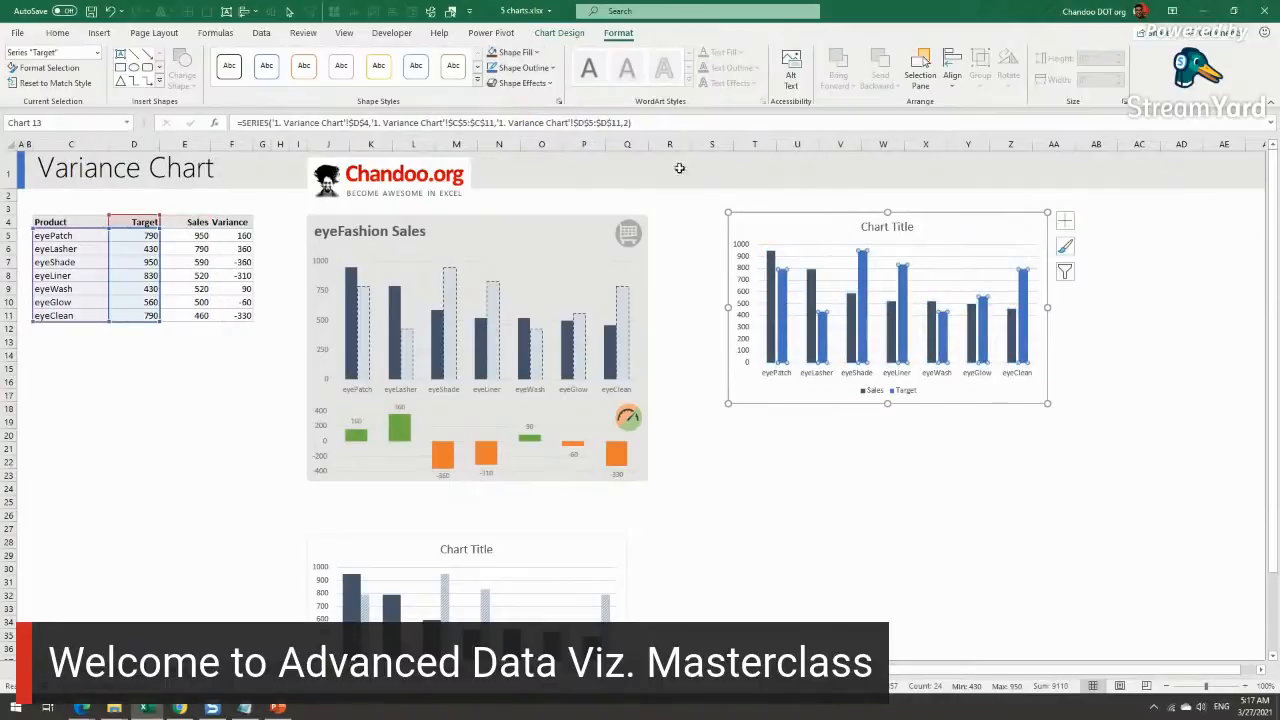
left_click(525, 53)
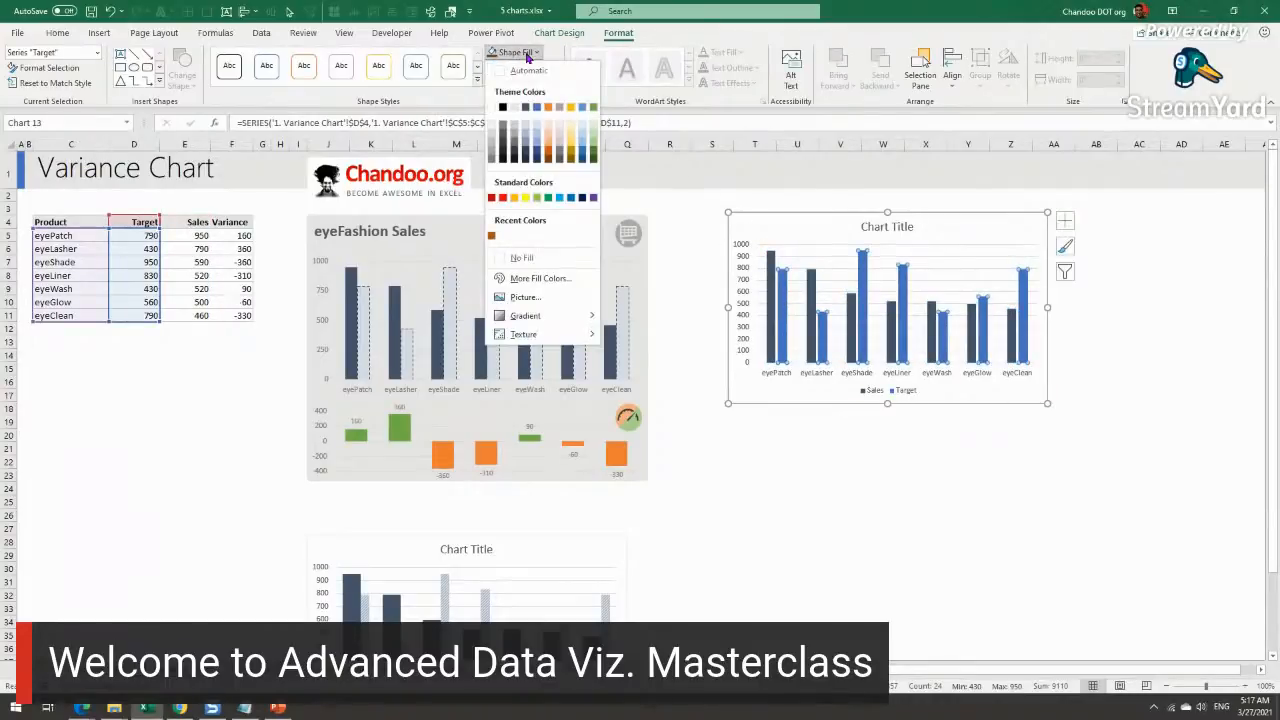
left_click(528, 128)
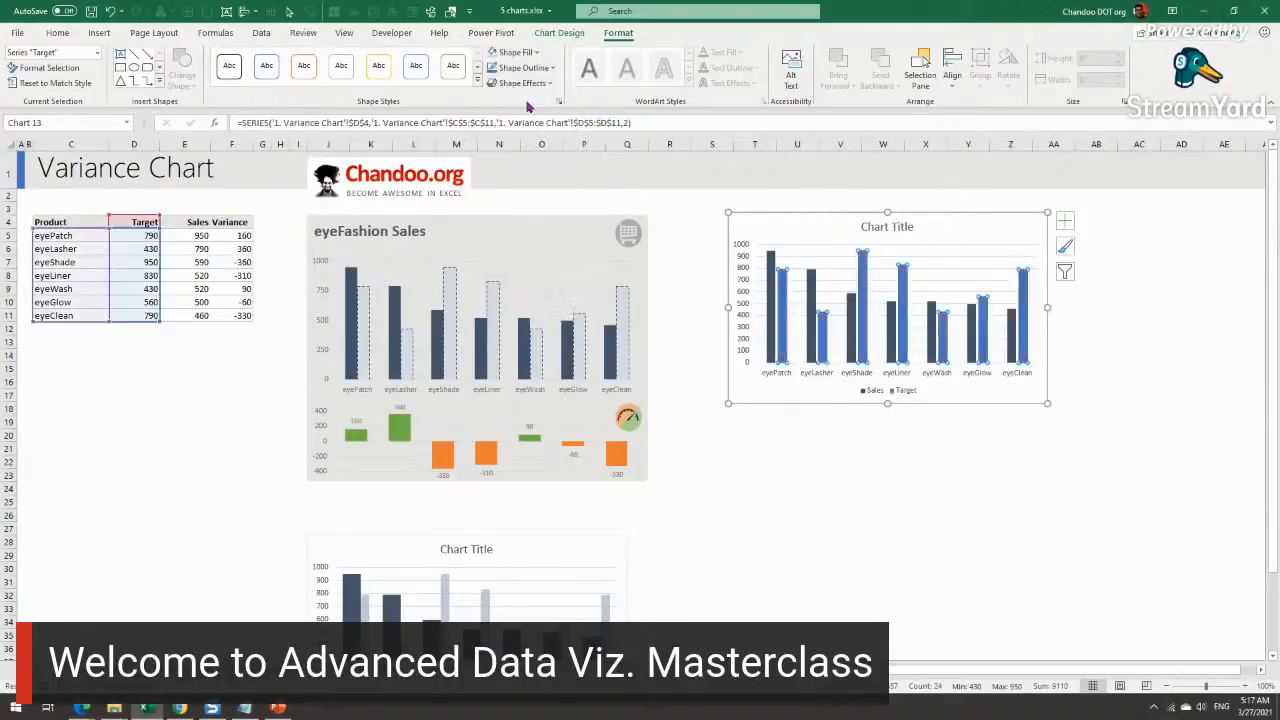
Step: Give the Target columns a dark blue-gray dashed outline
left_click(524, 68)
left_click(528, 128)
left_click(524, 68)
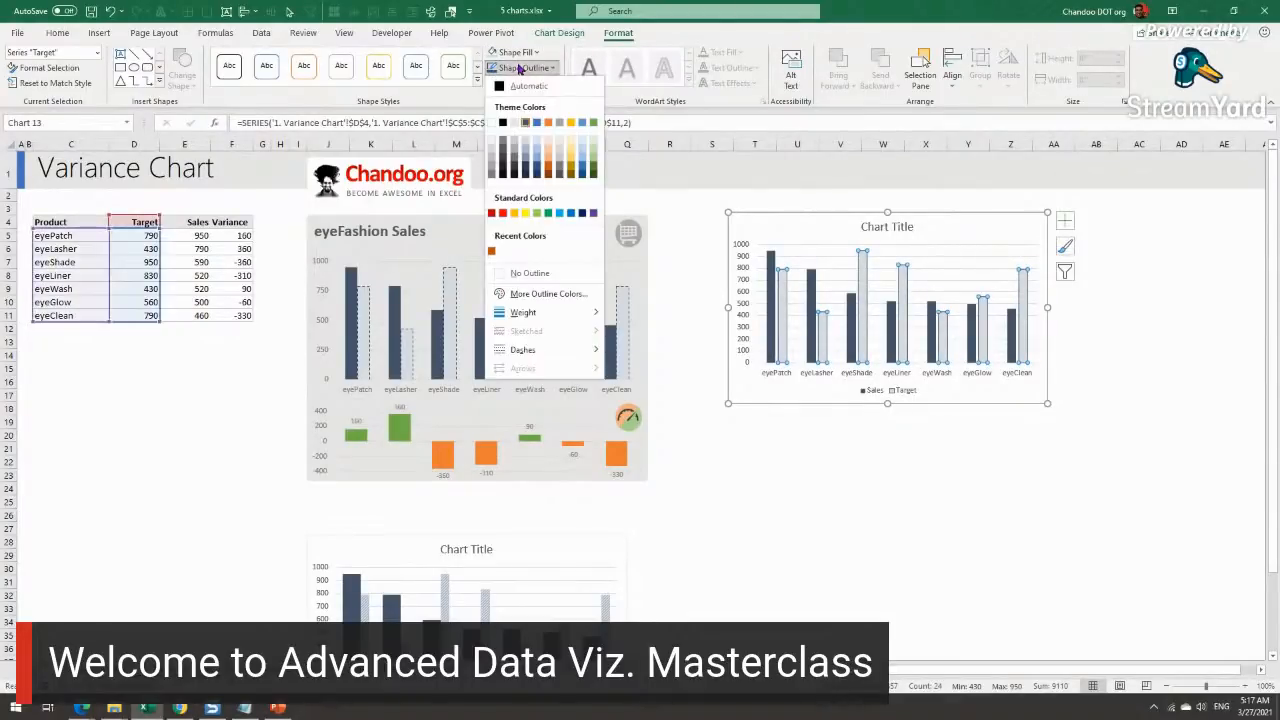
mouse_move(560, 322)
mouse_move(560, 349)
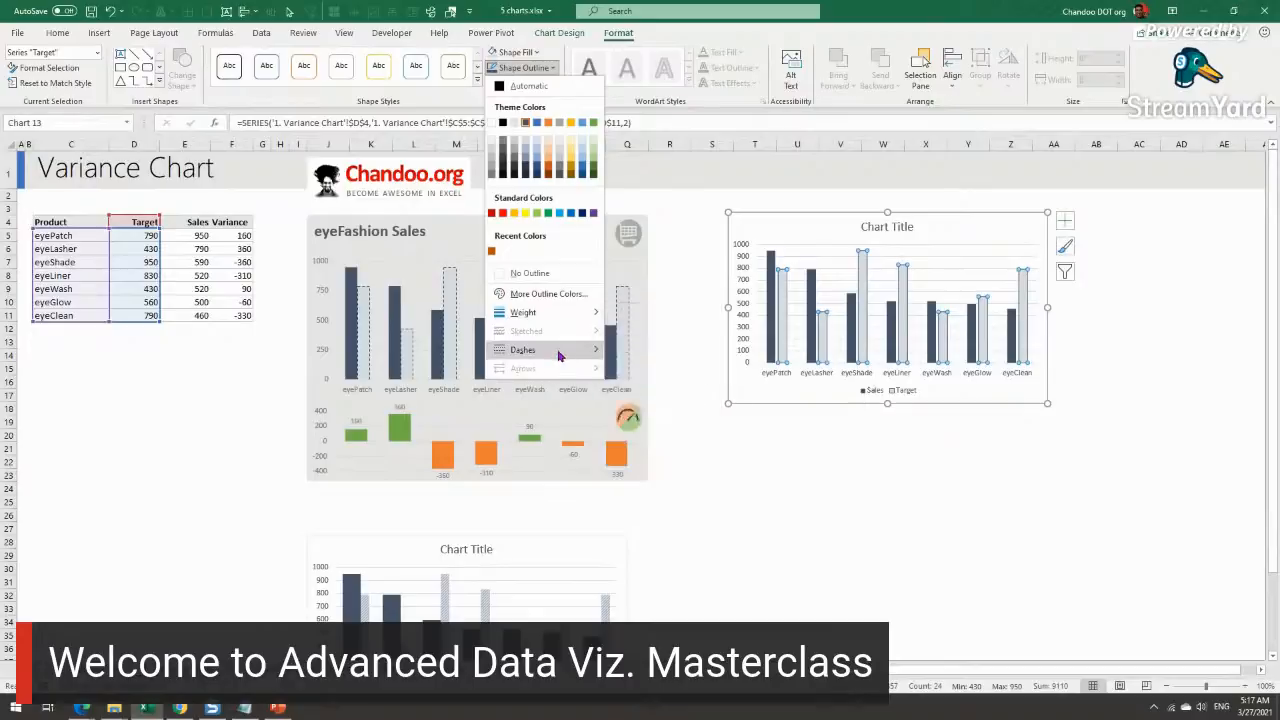
left_click(652, 386)
left_click(797, 502)
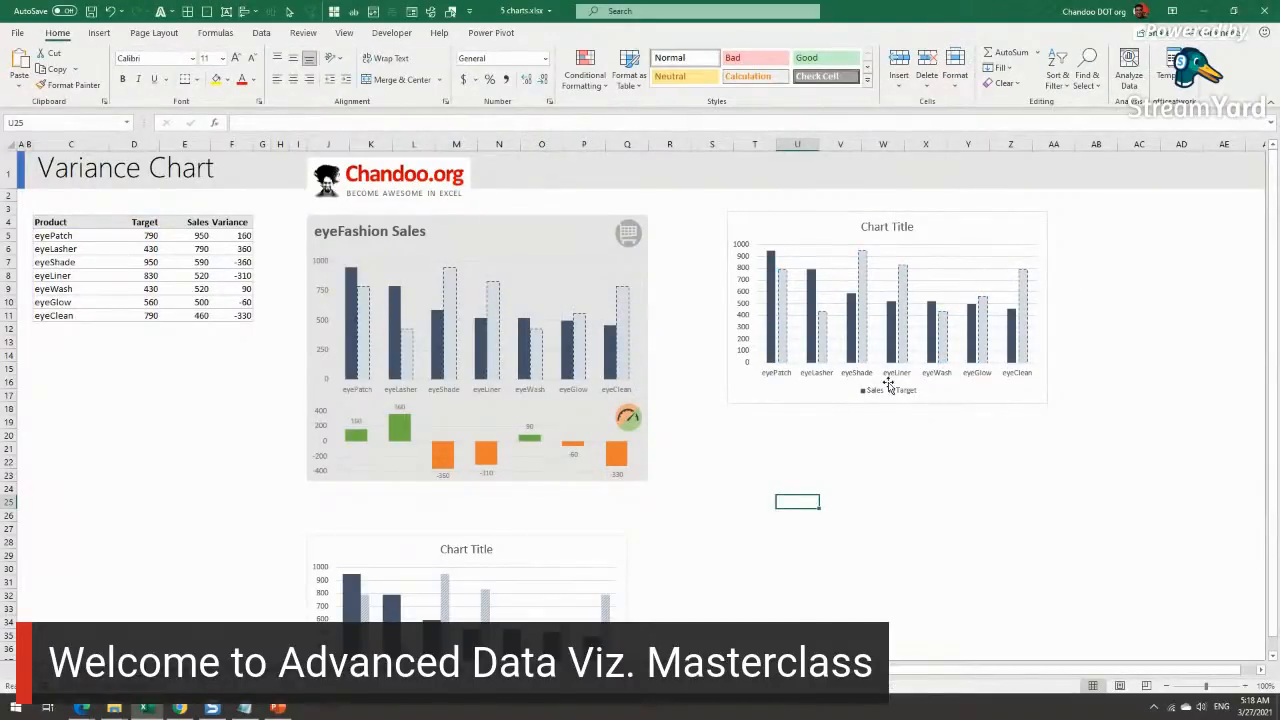
Step: Move the new chart closer to the finished eyeFashion Sales chart
left_click_drag(783, 219, 721, 220)
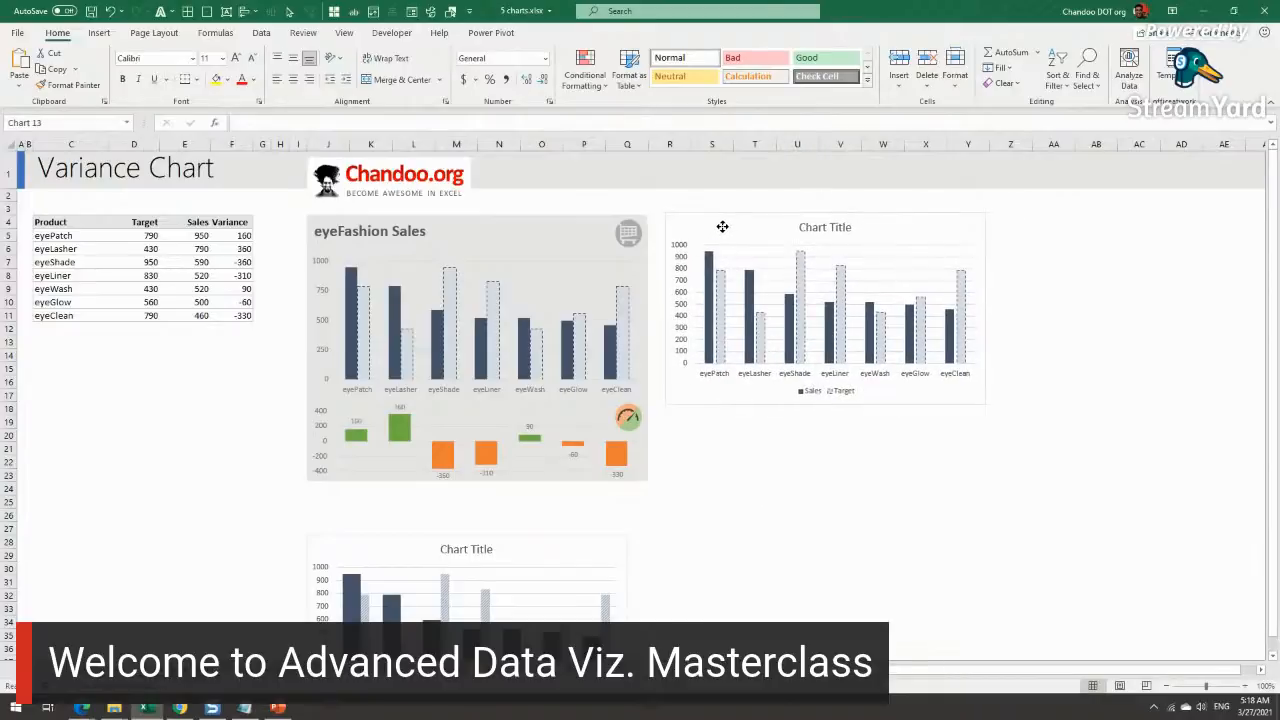
left_click(710, 318)
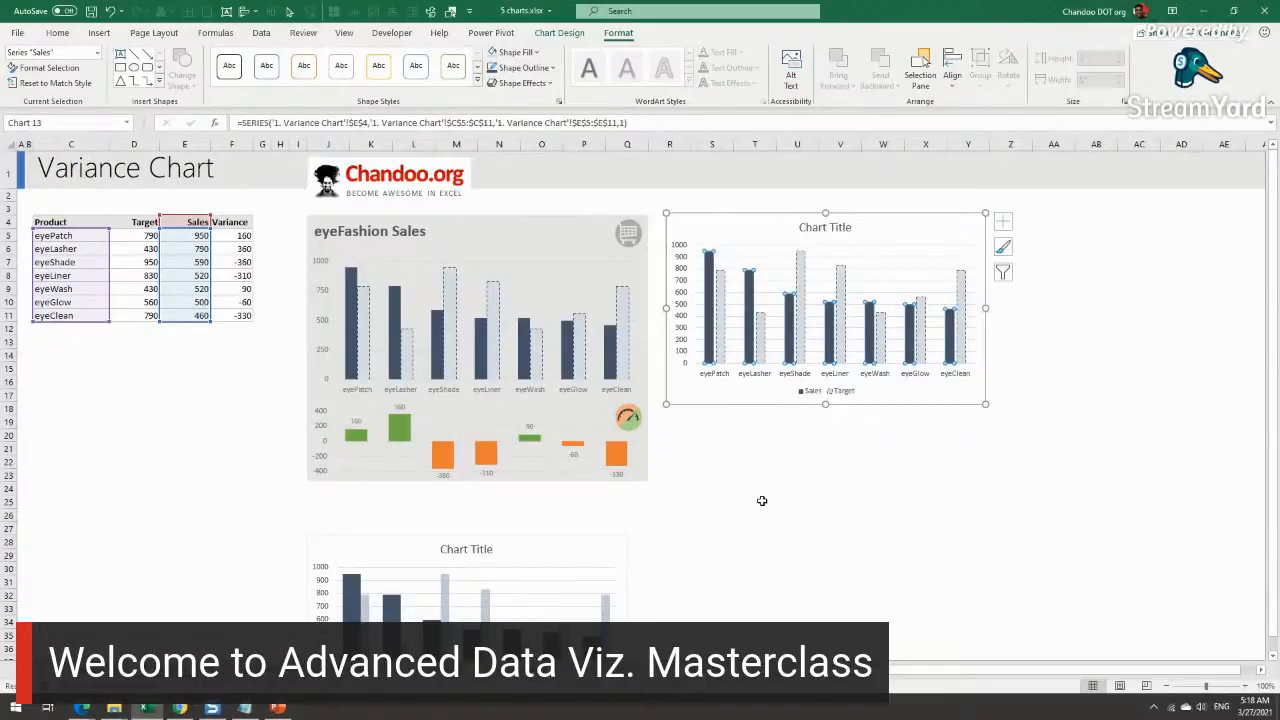
key("ctrl+q")
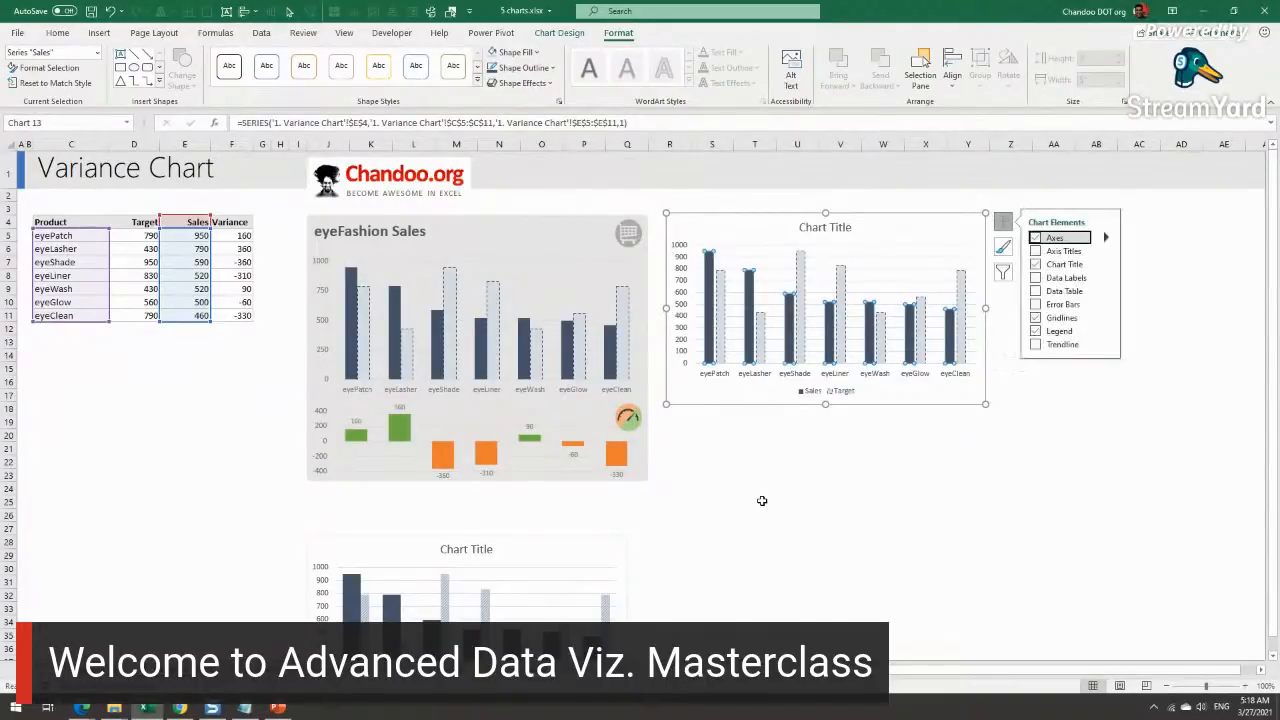
key("Escape")
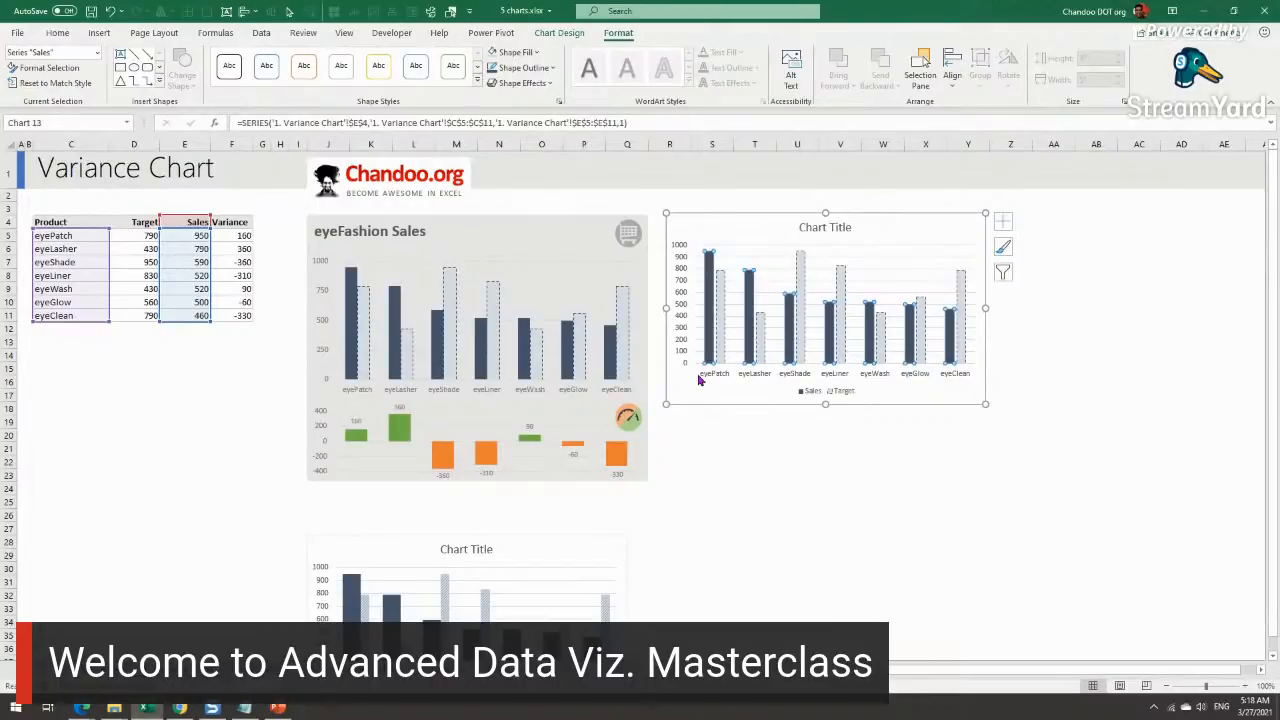
Step: Enter the note CTRL+1 in cell S20 below the new chart
left_click(680, 449)
left_click(700, 435)
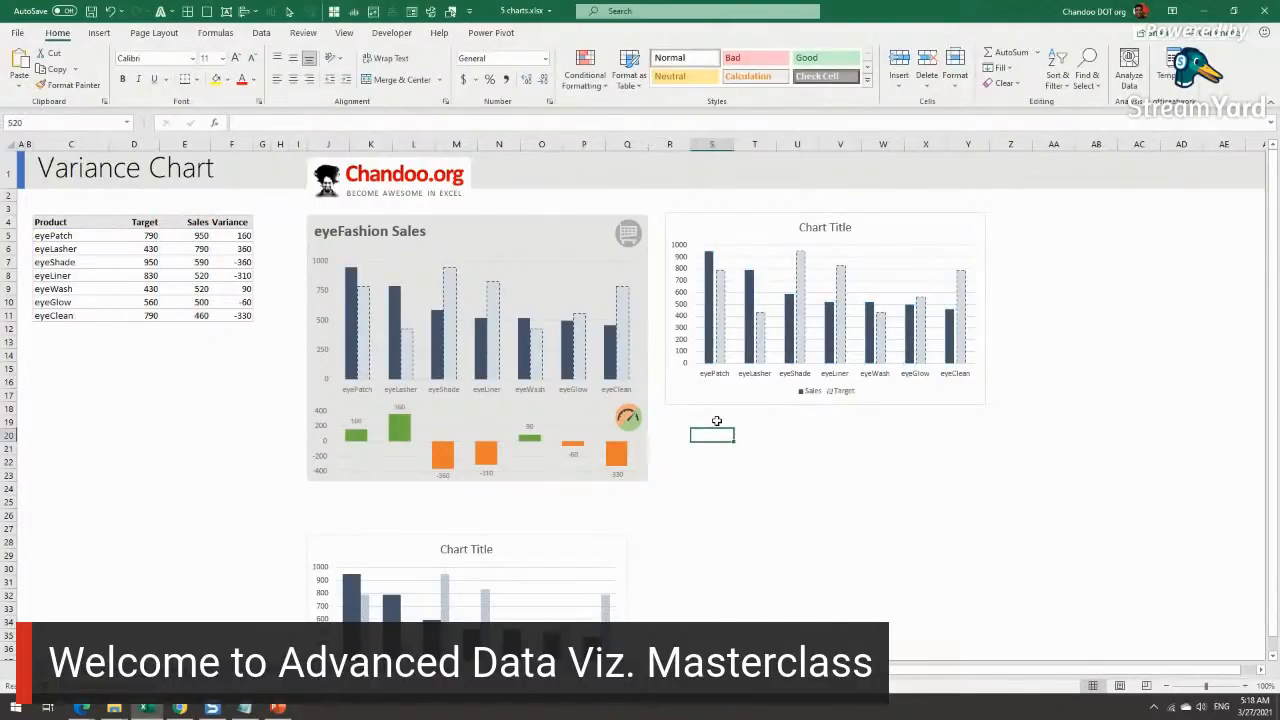
type("CTRL")
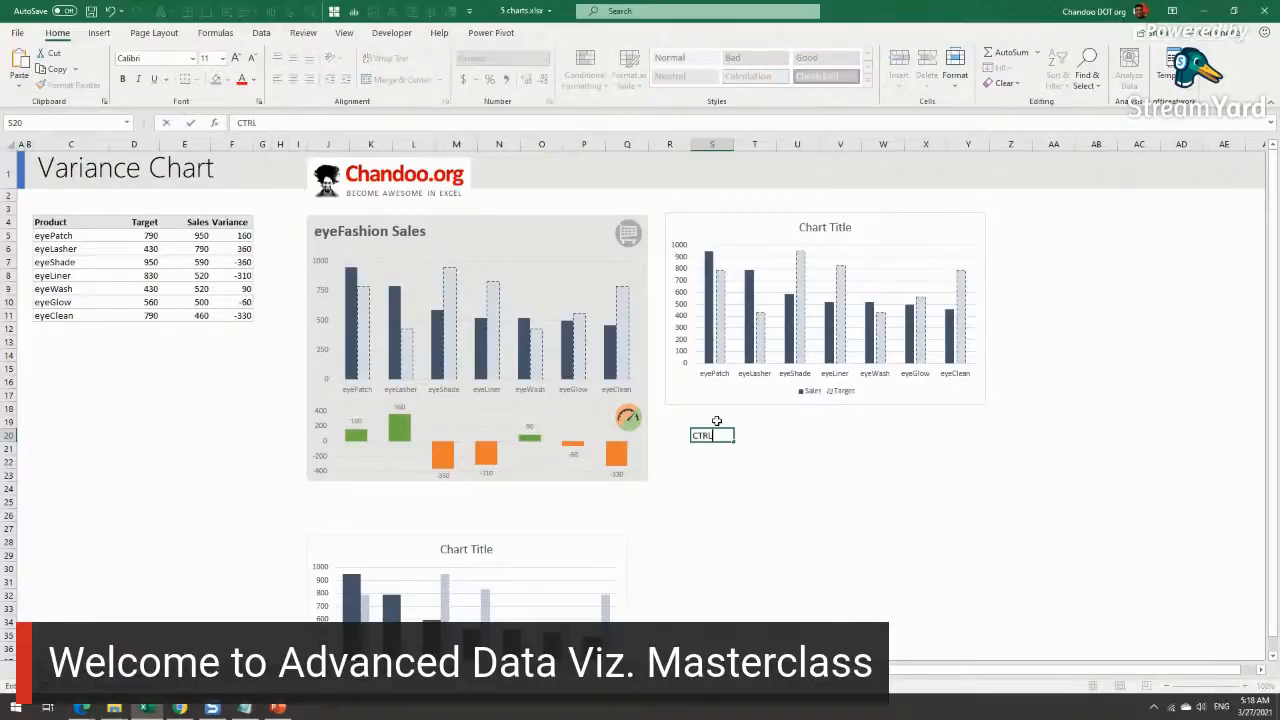
type("+1")
key("Return")
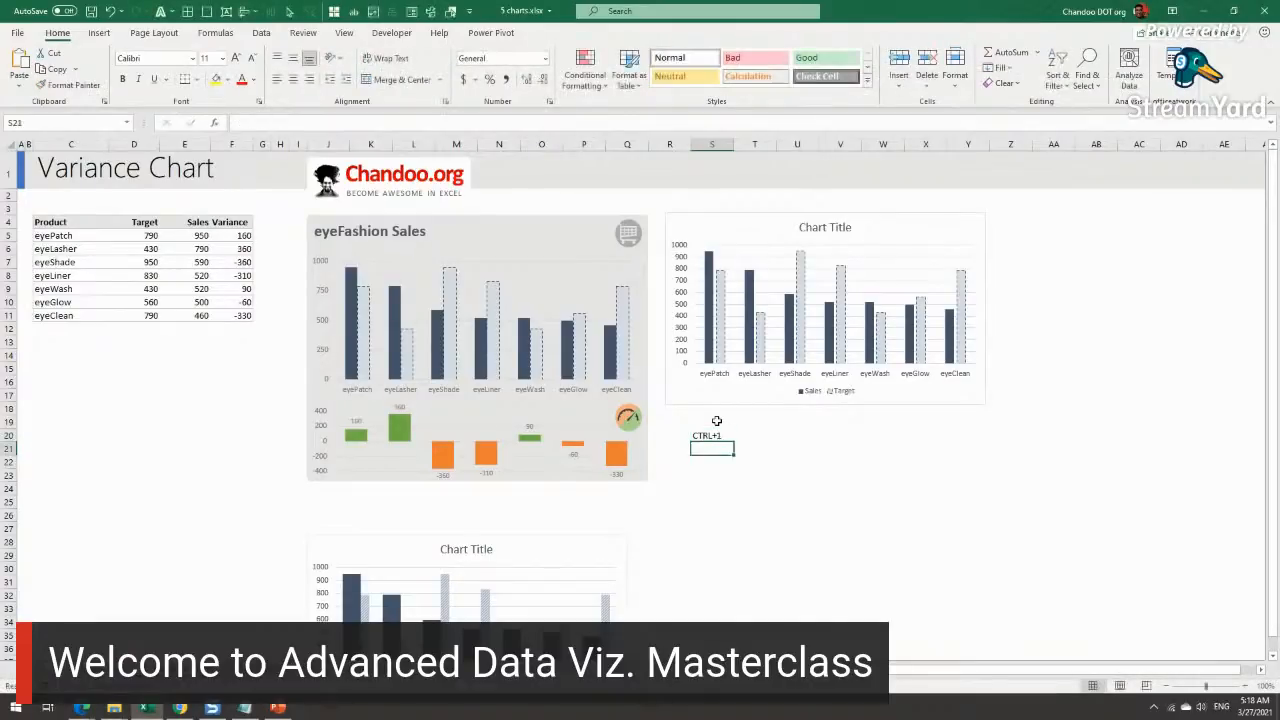
left_click_drag(722, 436, 760, 437)
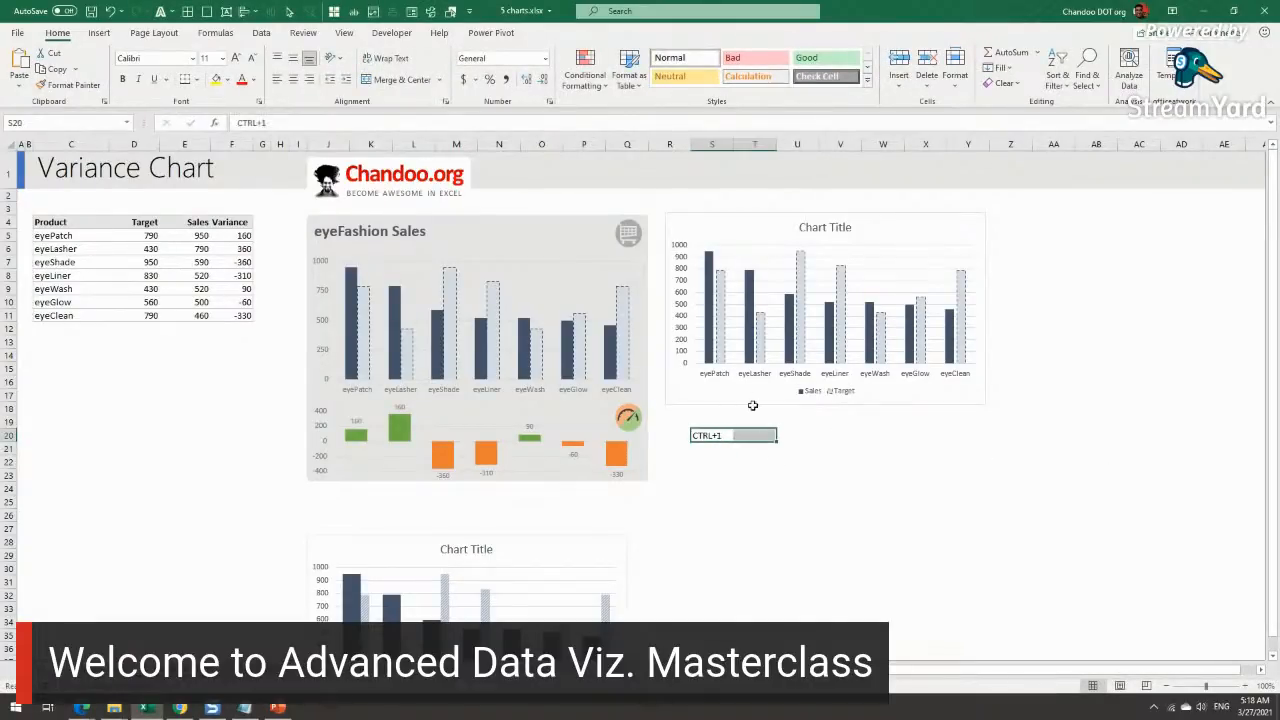
Step: Set the Sales series' overlap to 0% and its gap width to 100%
left_click(714, 378)
left_click(682, 320)
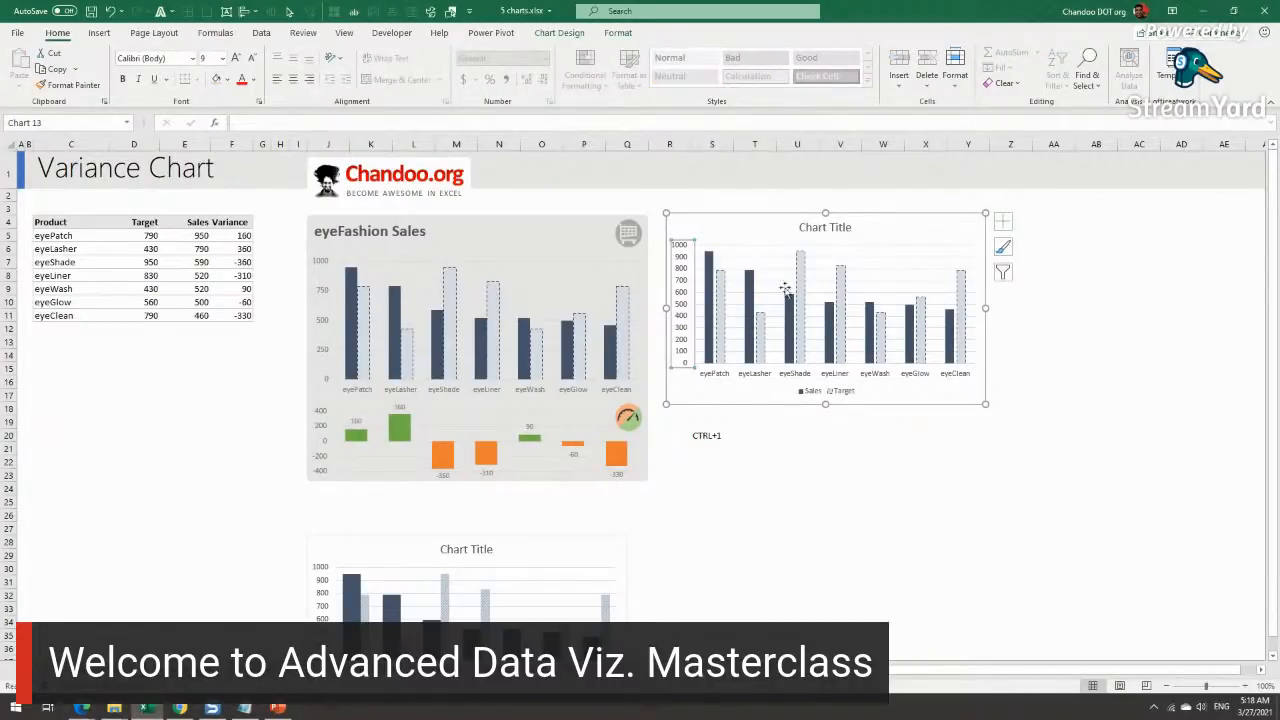
left_click(712, 292)
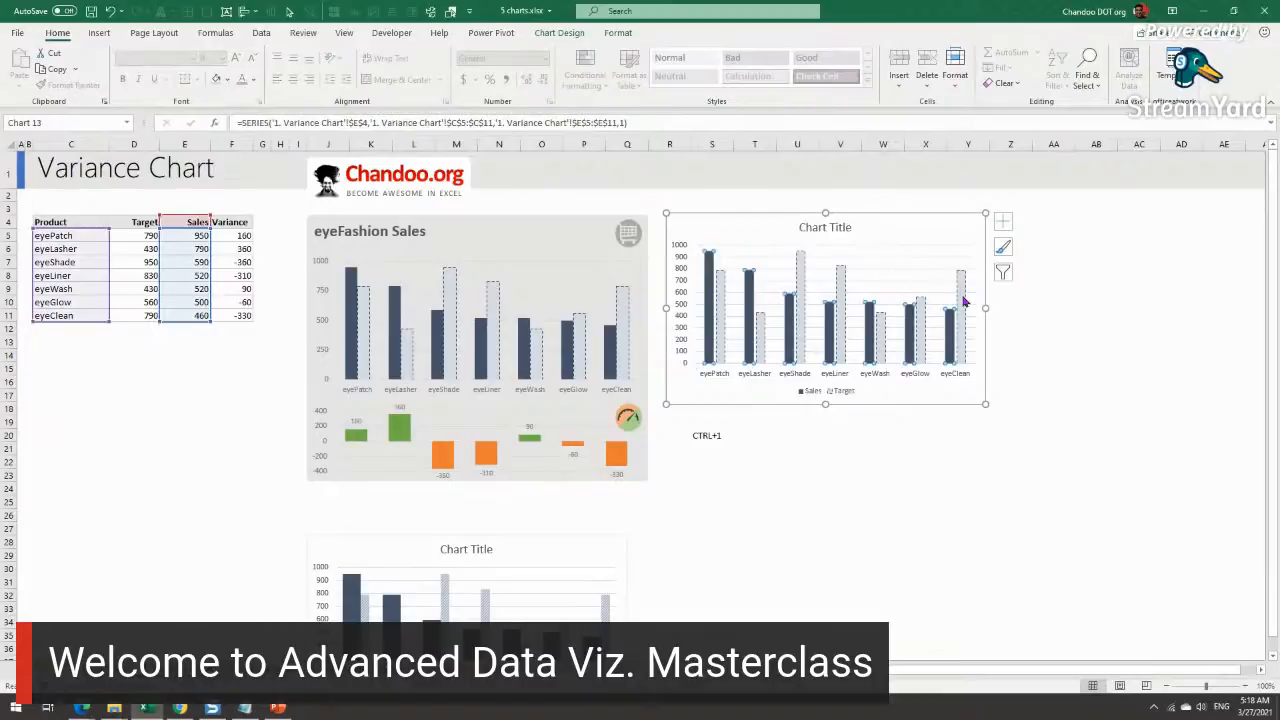
key("ctrl+1")
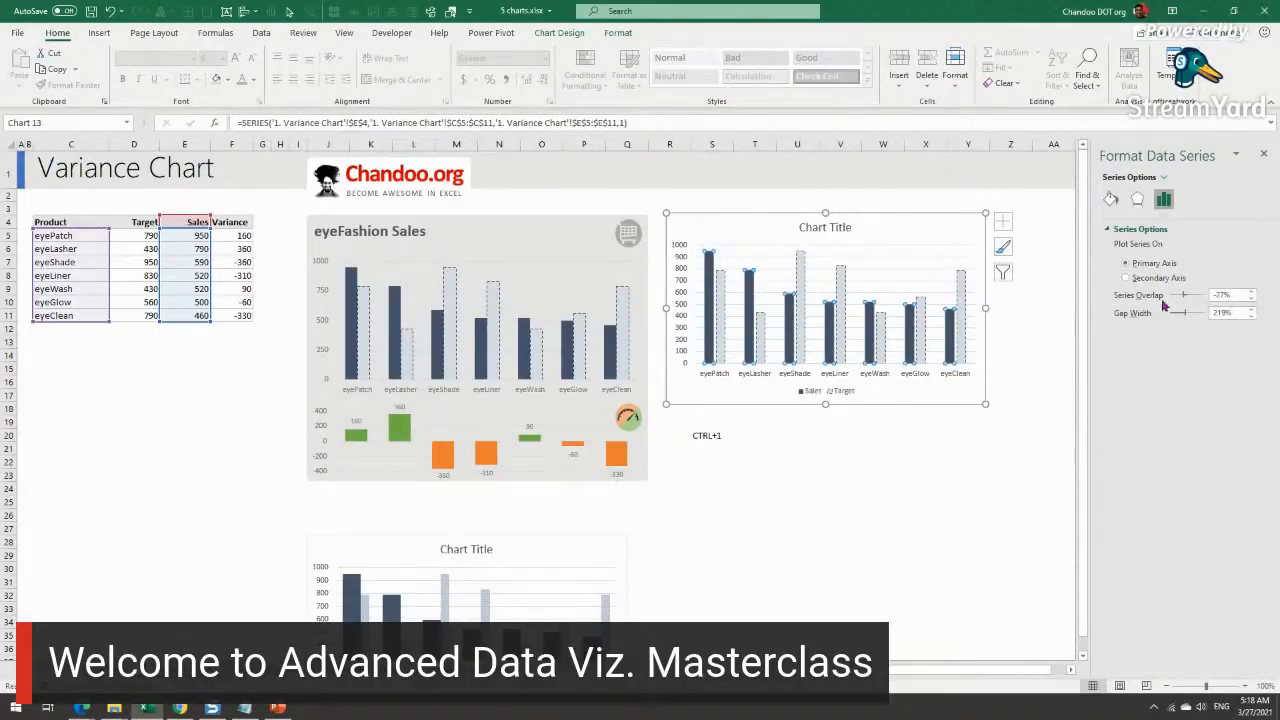
left_click(1226, 295)
type("0")
key("Return")
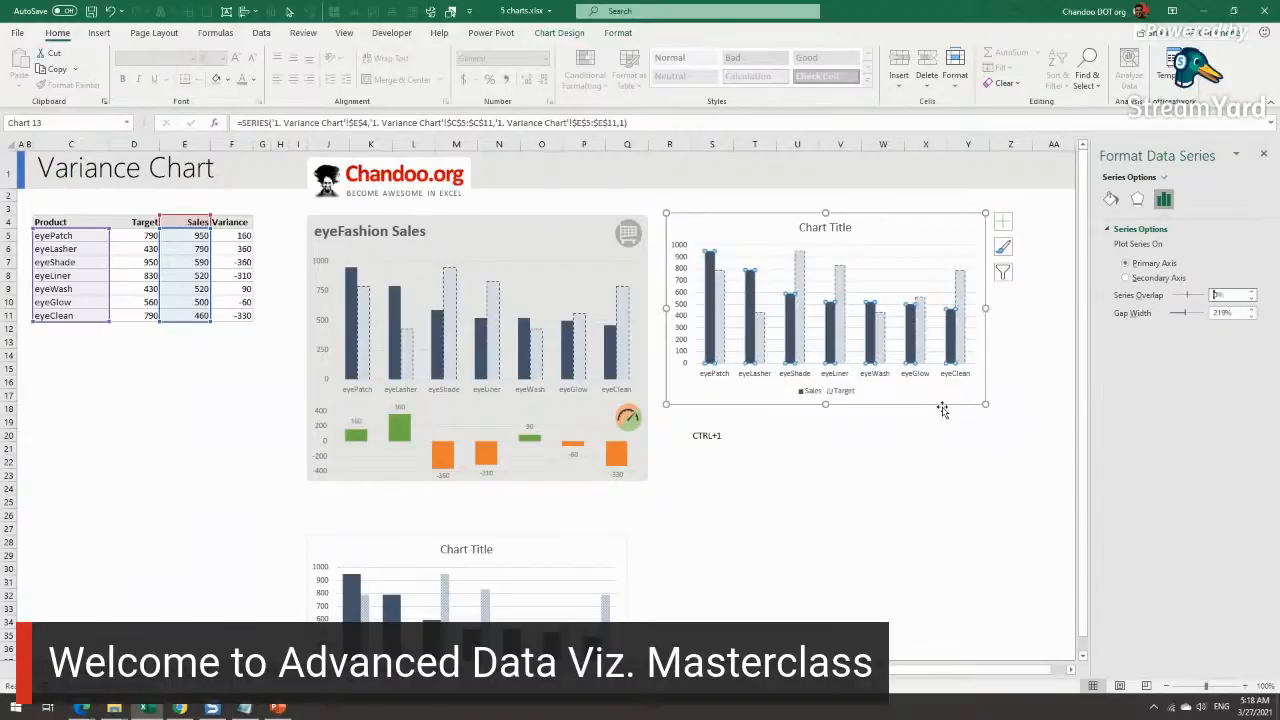
left_click(1238, 314)
key("Return")
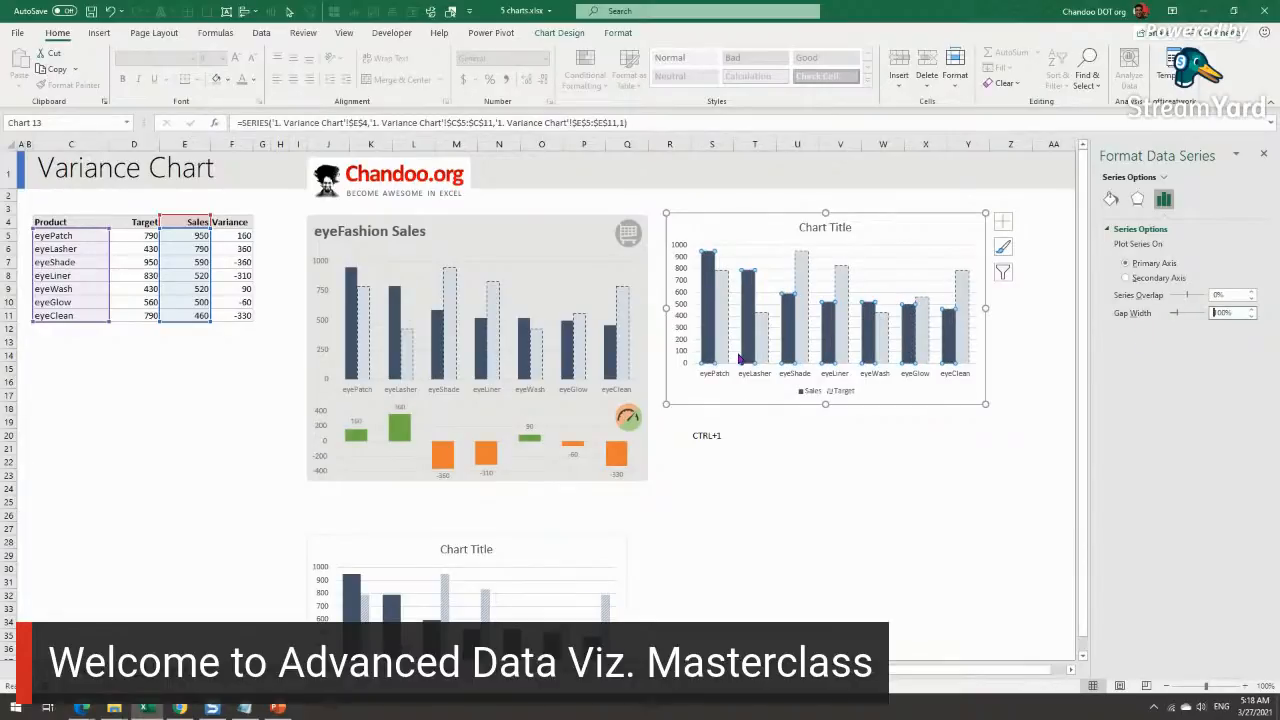
Step: Move the new chart's title to the chart's upper-left corner and format it bold at size 16
left_click(831, 229)
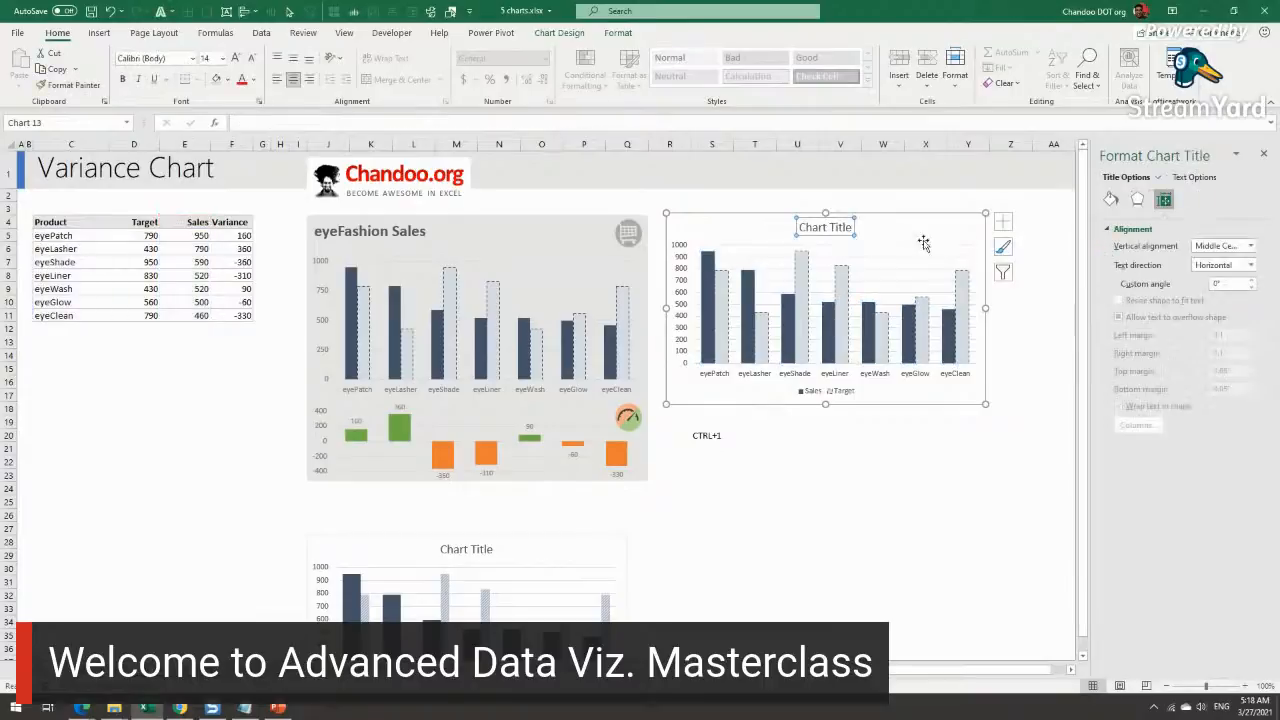
left_click_drag(829, 235, 707, 232)
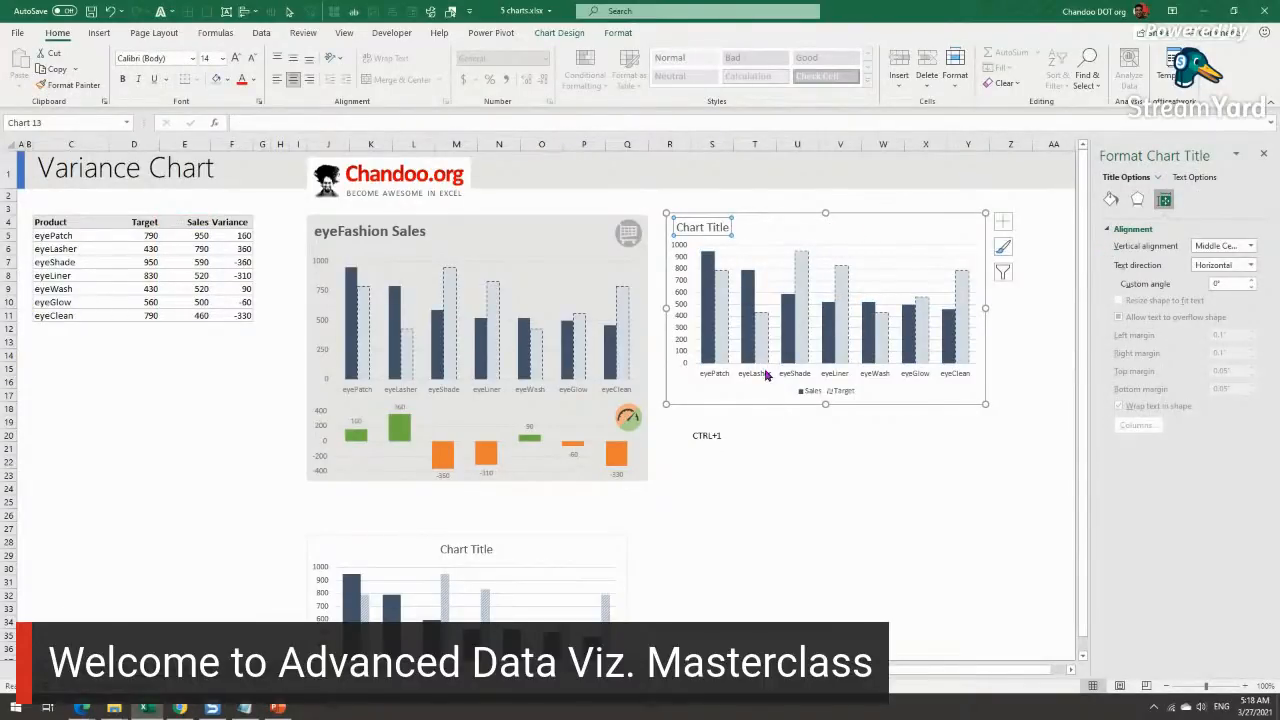
left_click(122, 79)
left_click(235, 58)
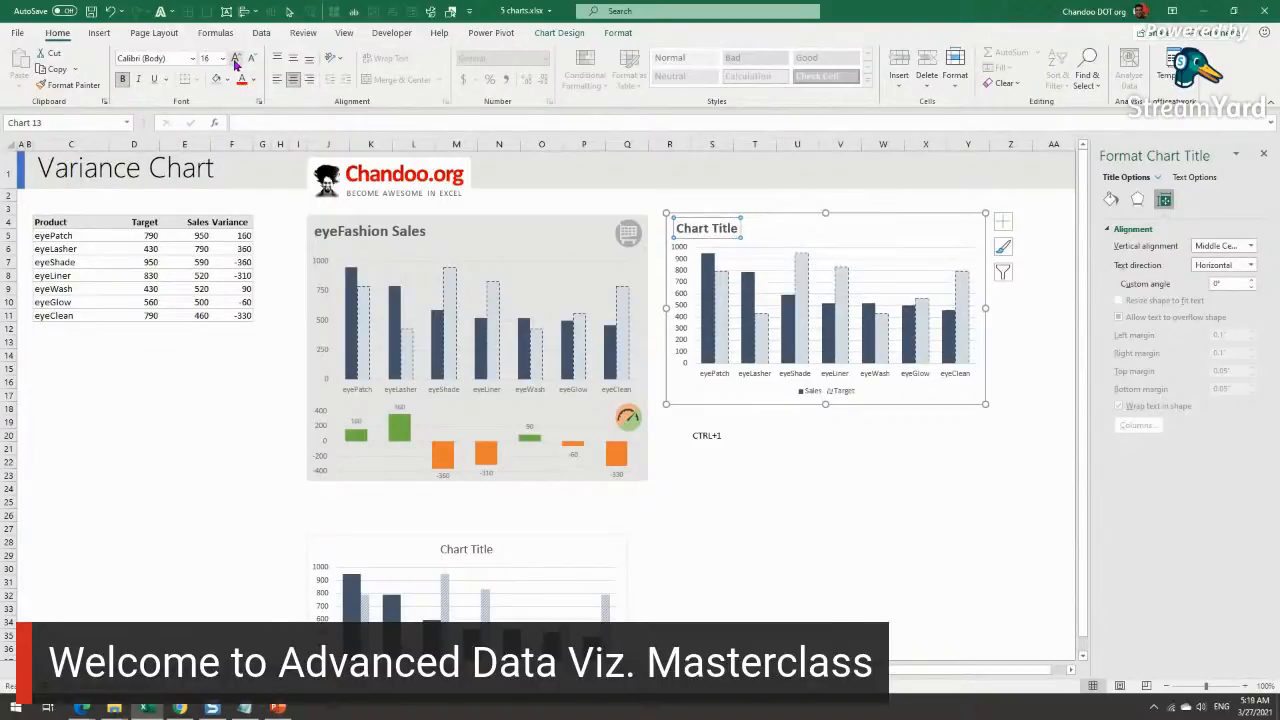
Step: Change the new chart's title text to "eyeFashion Sales"
left_click_drag(677, 228, 740, 228)
type("ey")
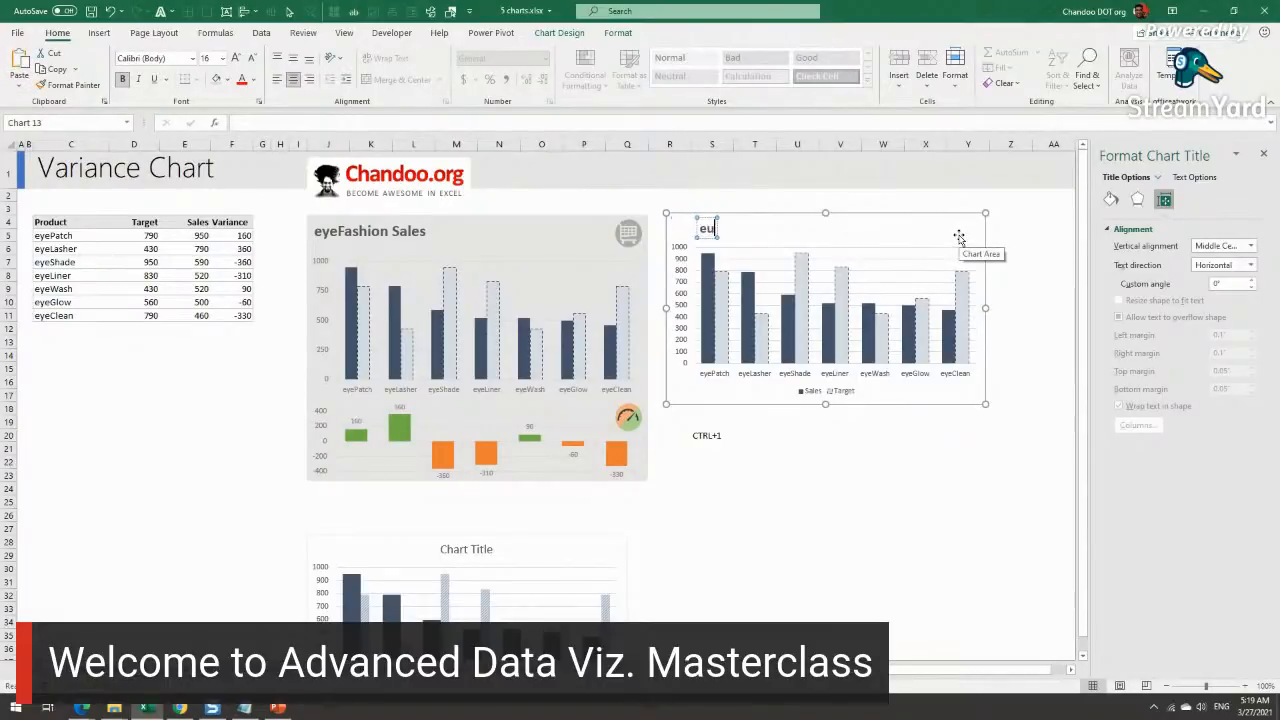
type("eFashion Sales")
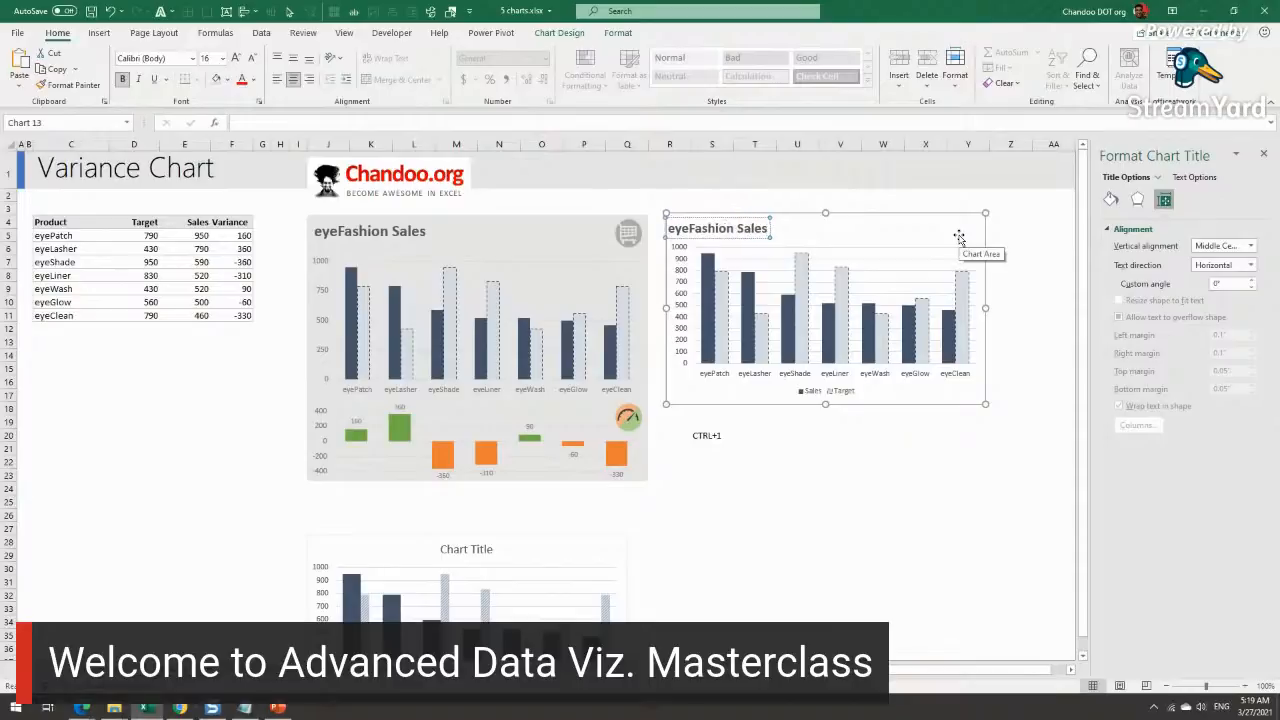
left_click(885, 196)
Step: Color the new chart's title black and delete the chart's legend
left_click(725, 228)
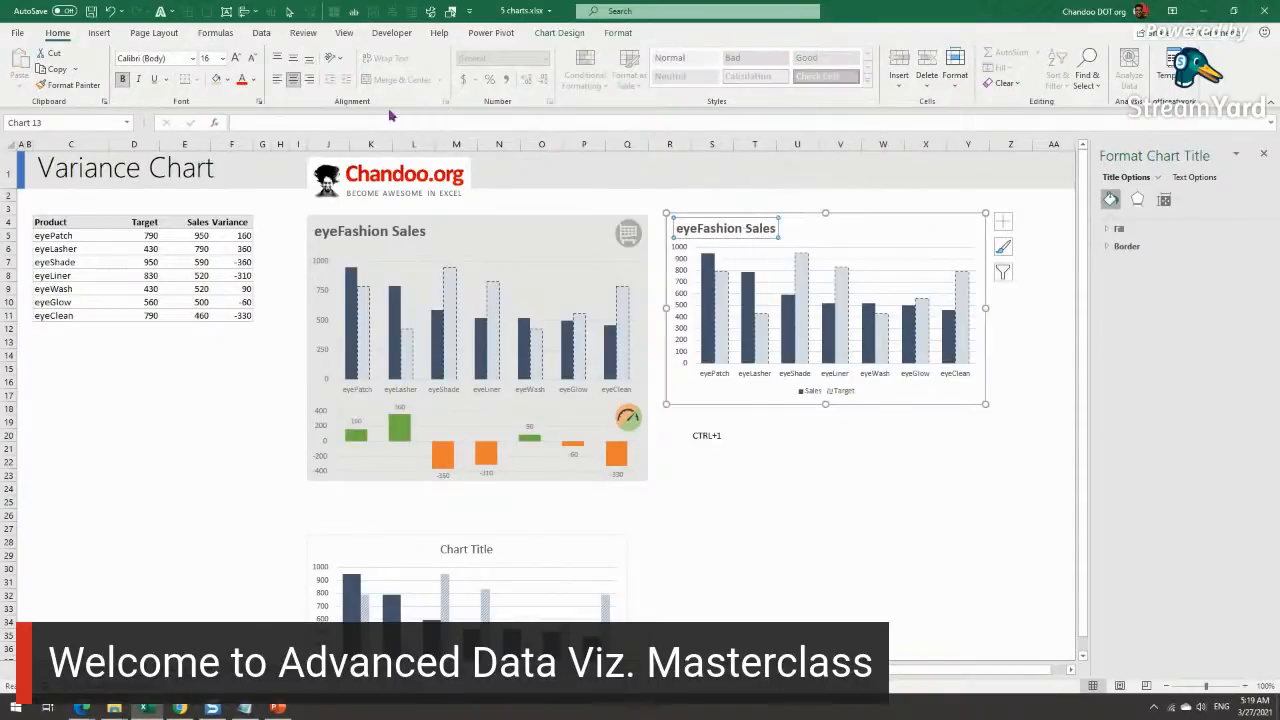
left_click(252, 81)
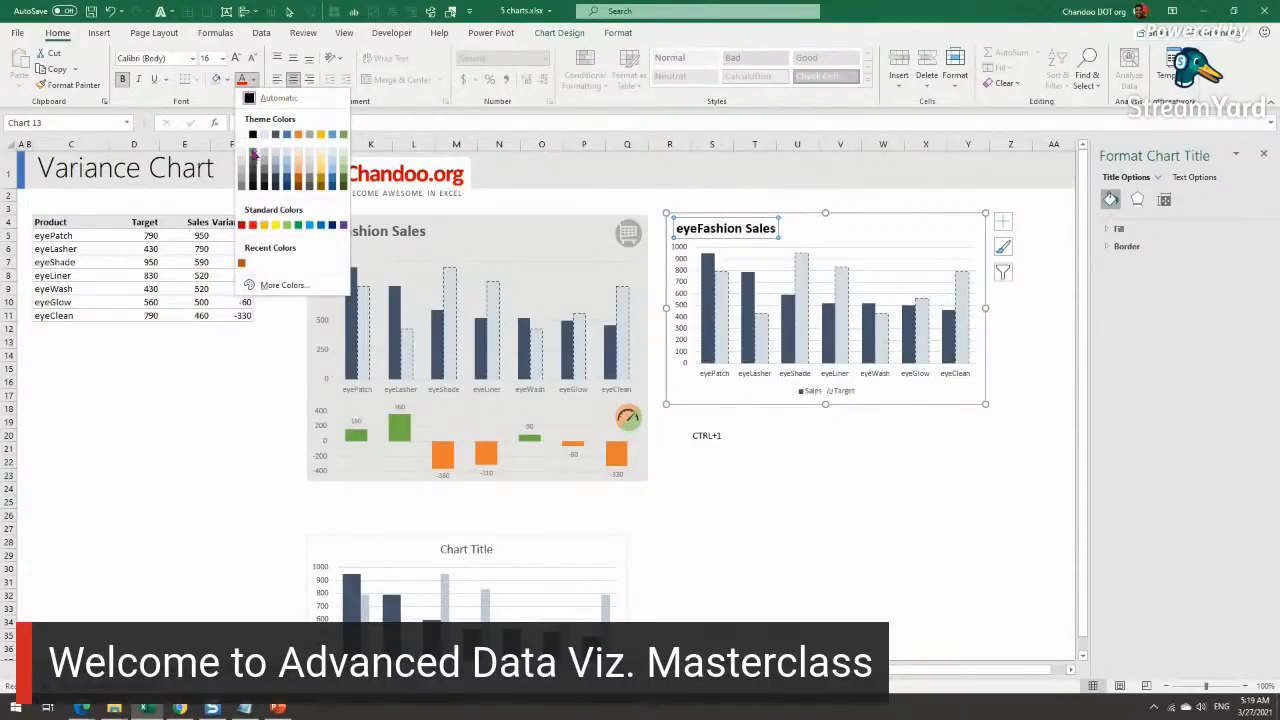
key("Escape")
left_click(256, 80)
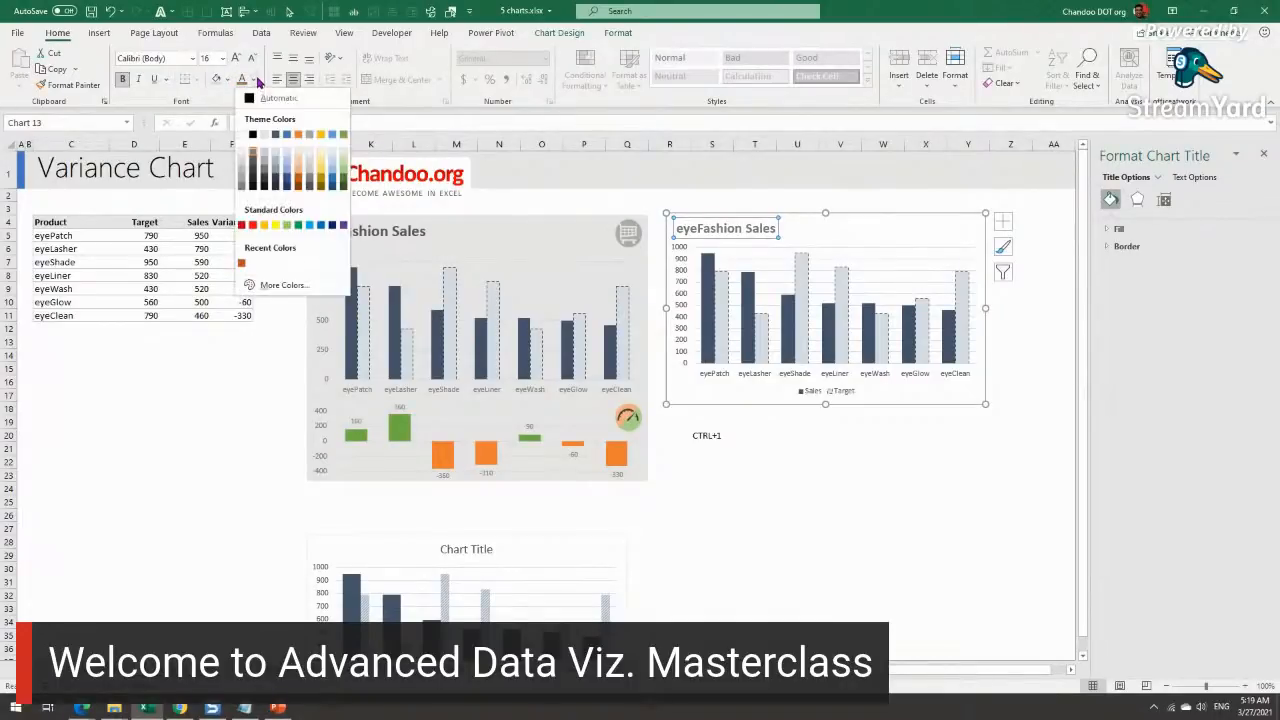
left_click(255, 179)
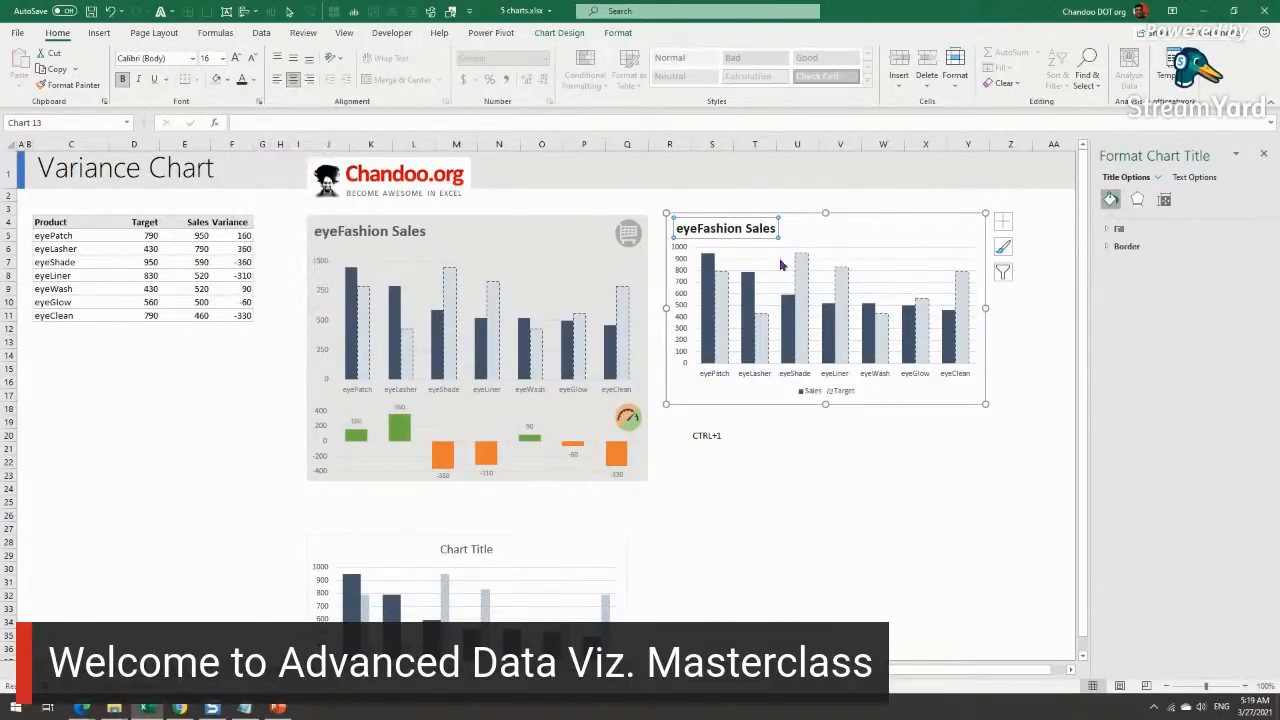
left_click(823, 391)
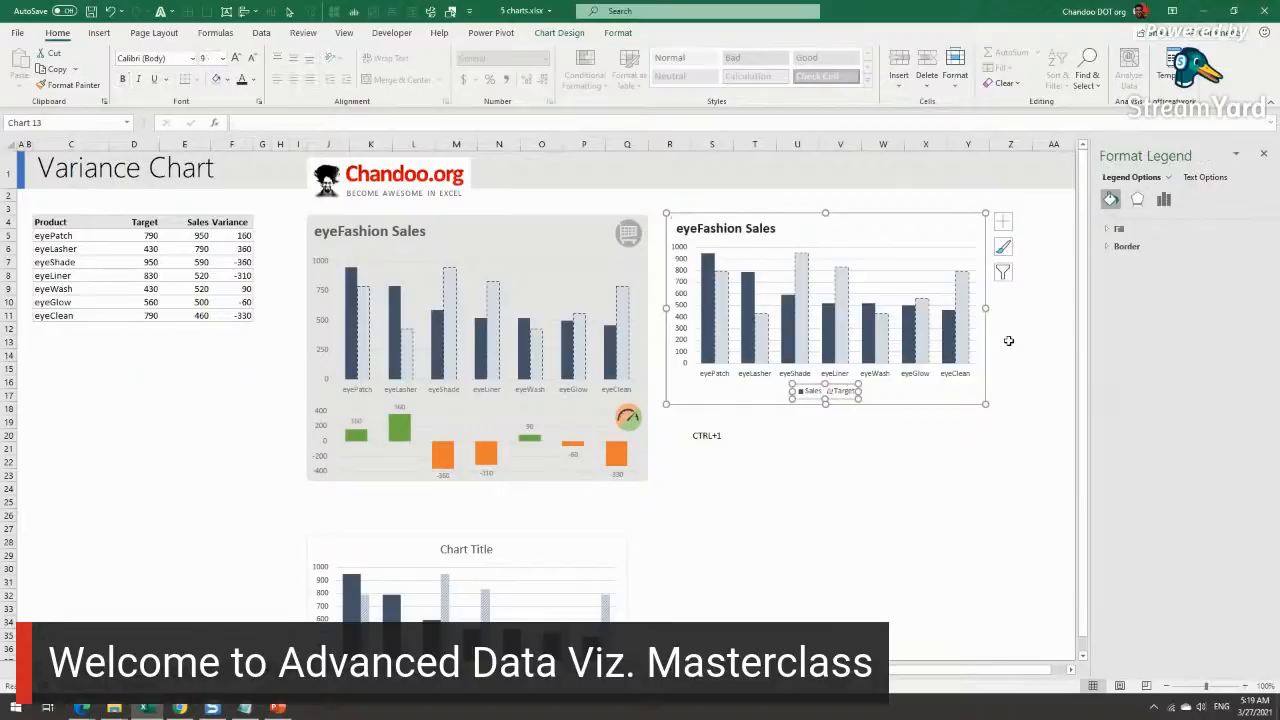
key("Delete")
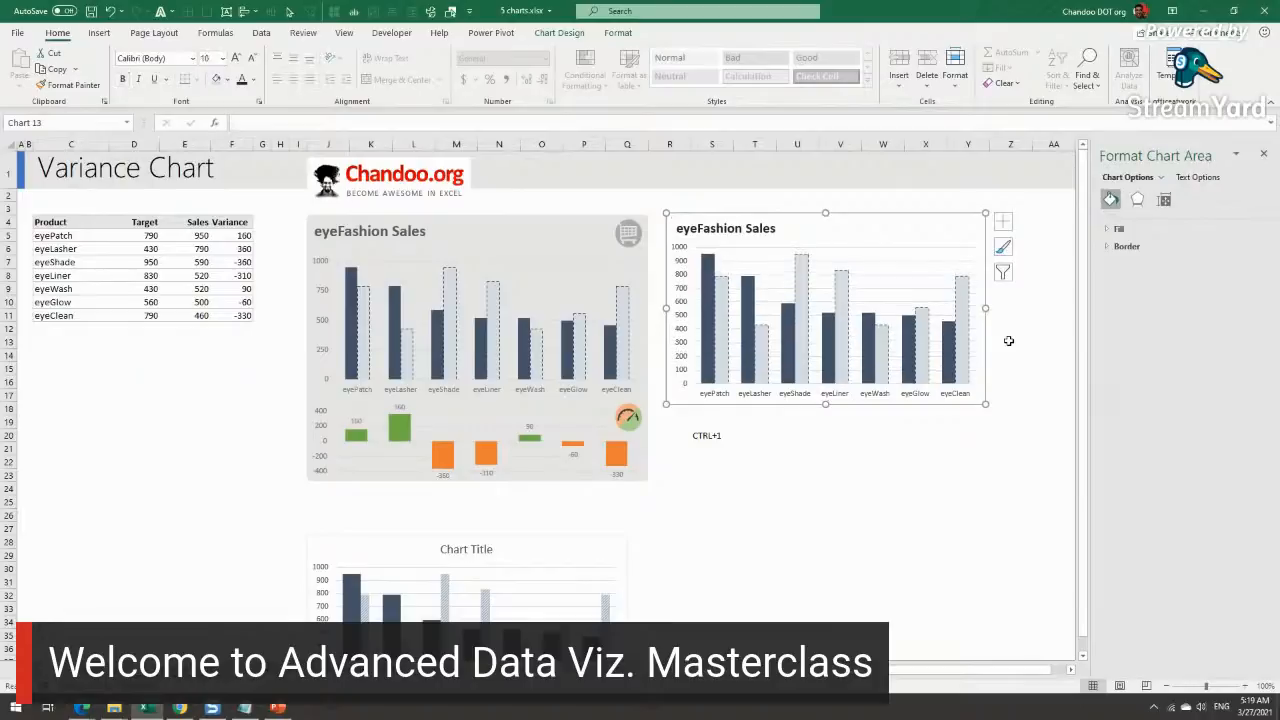
Step: Set the vertical axis's major unit to 250 and color its labels dark gray
left_click(682, 268)
left_click(1192, 200)
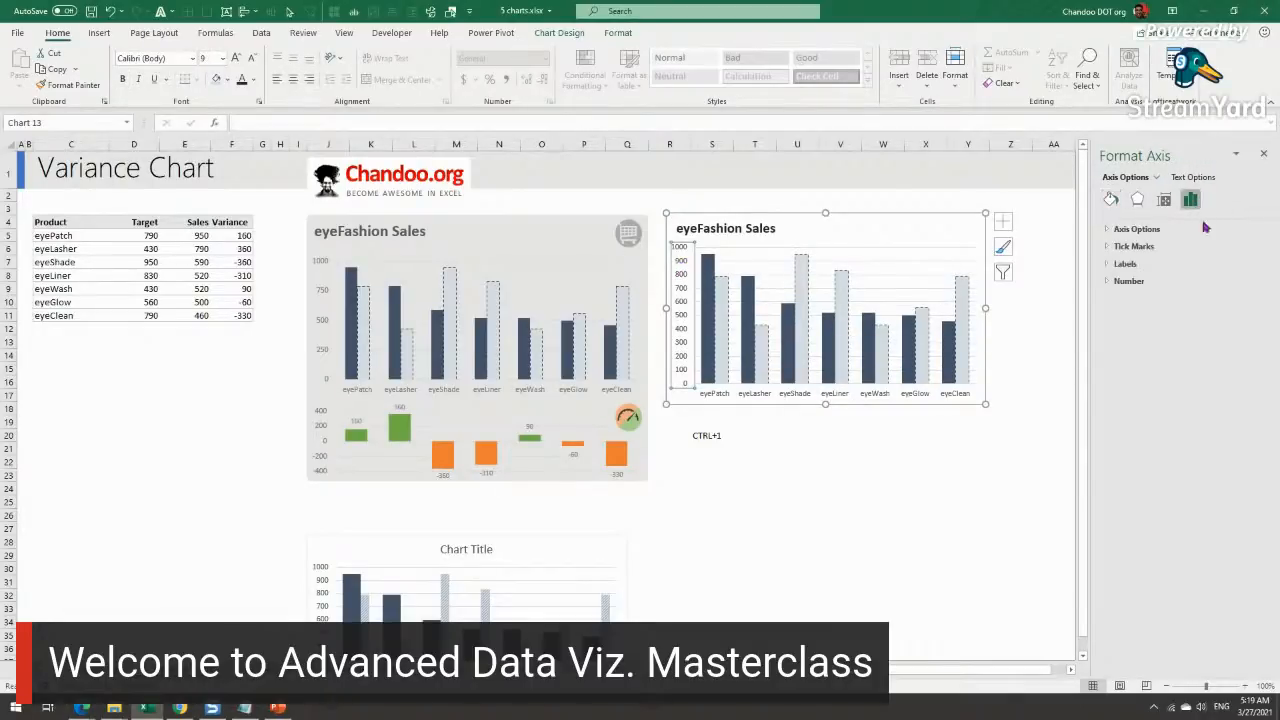
left_click(1140, 230)
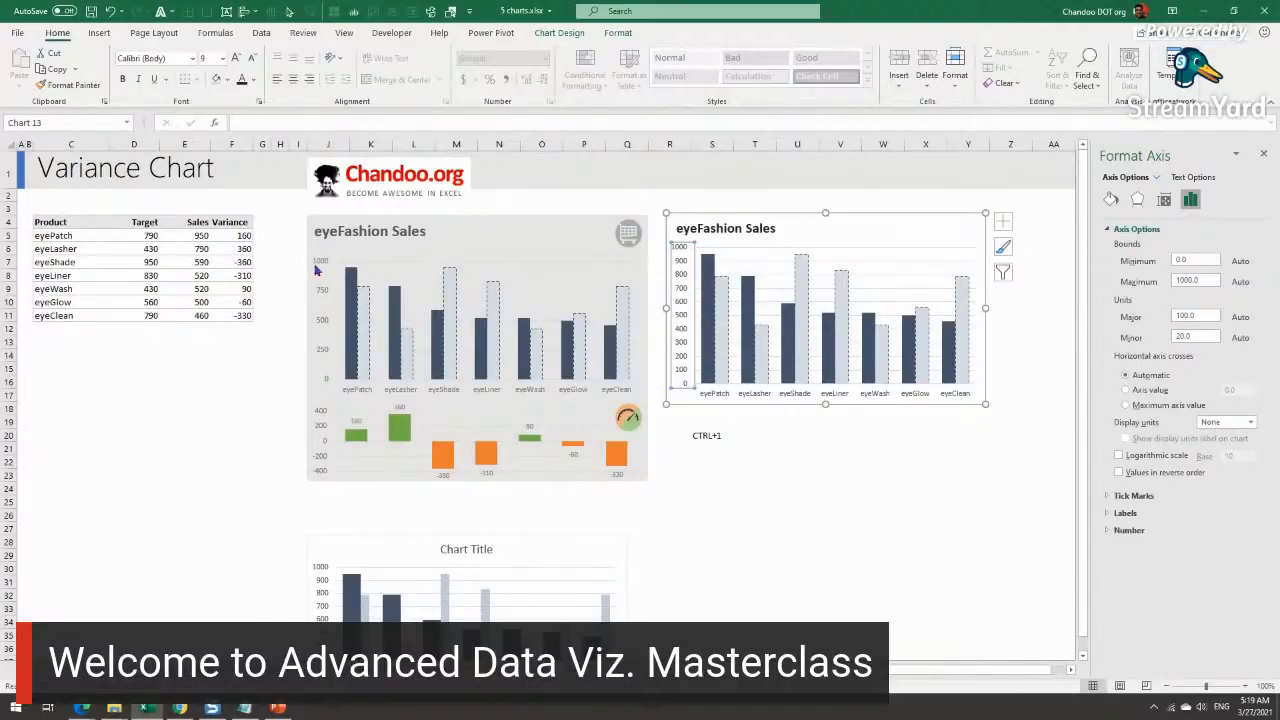
double_click(1204, 317)
type("4")
type("50")
key("Return")
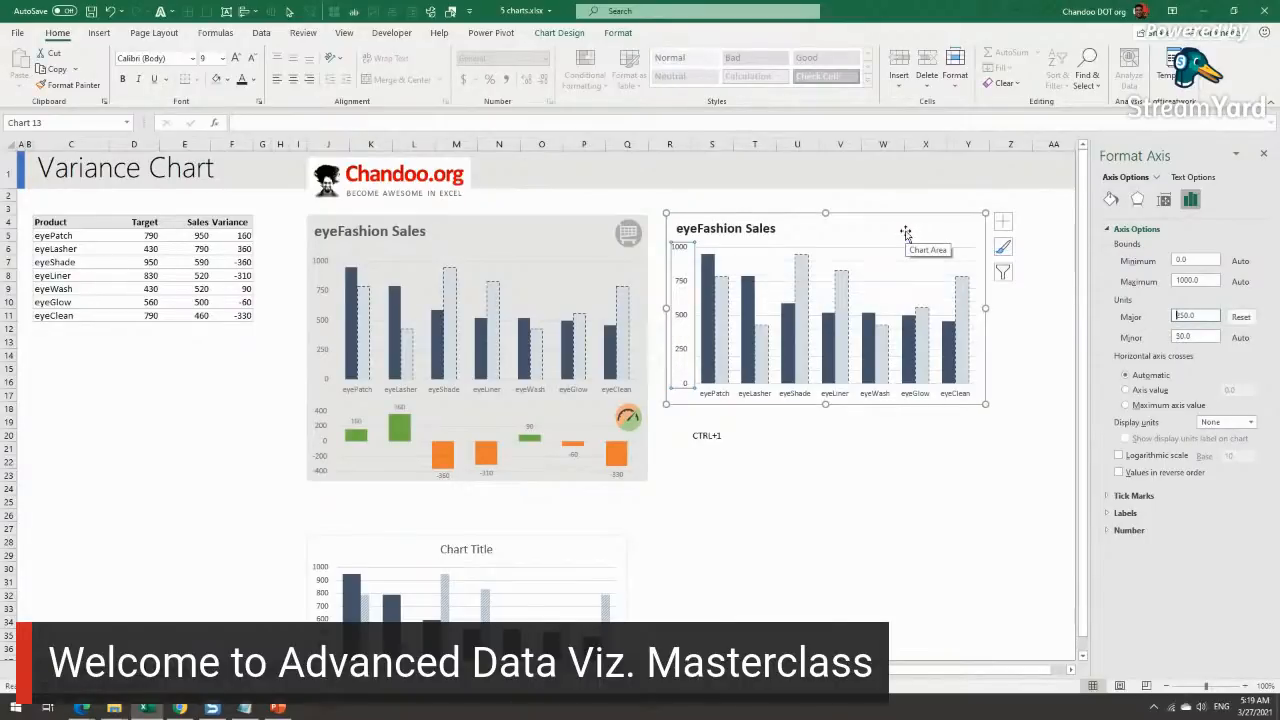
left_click(254, 80)
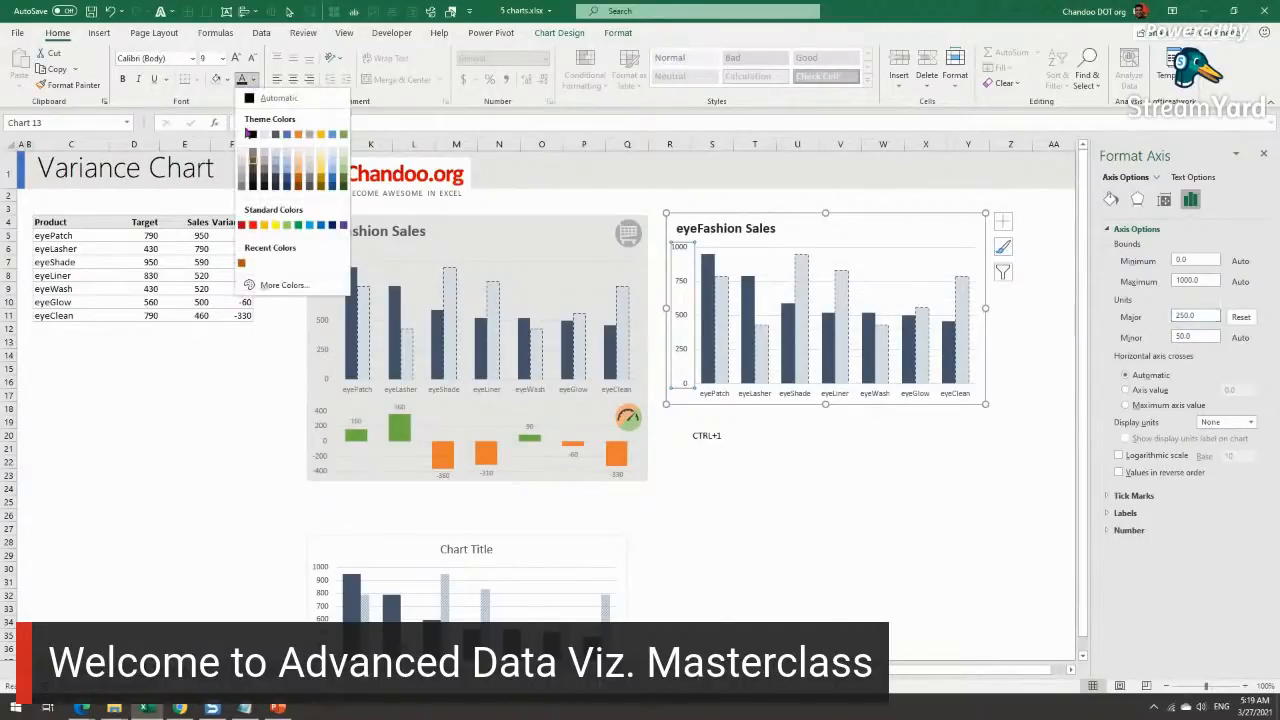
left_click(253, 157)
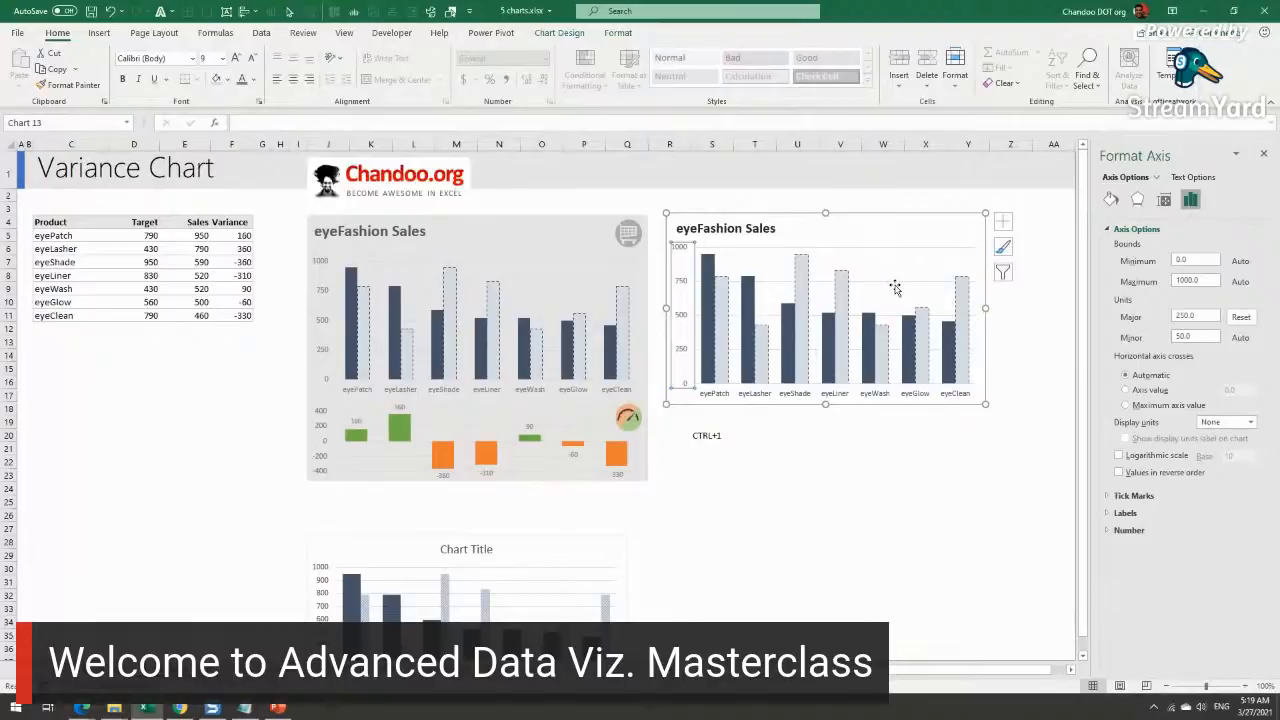
Step: Remove the fill and the outline from the new chart's chart area
left_click(894, 236)
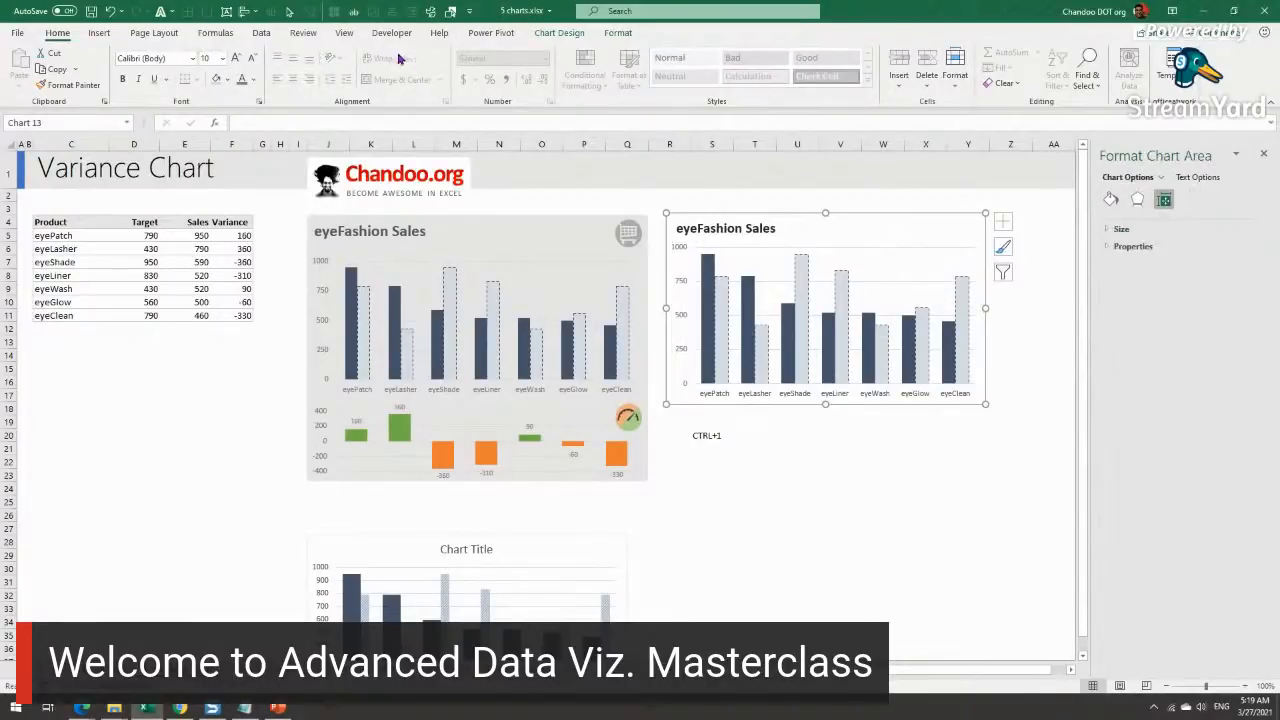
left_click(616, 37)
left_click(520, 52)
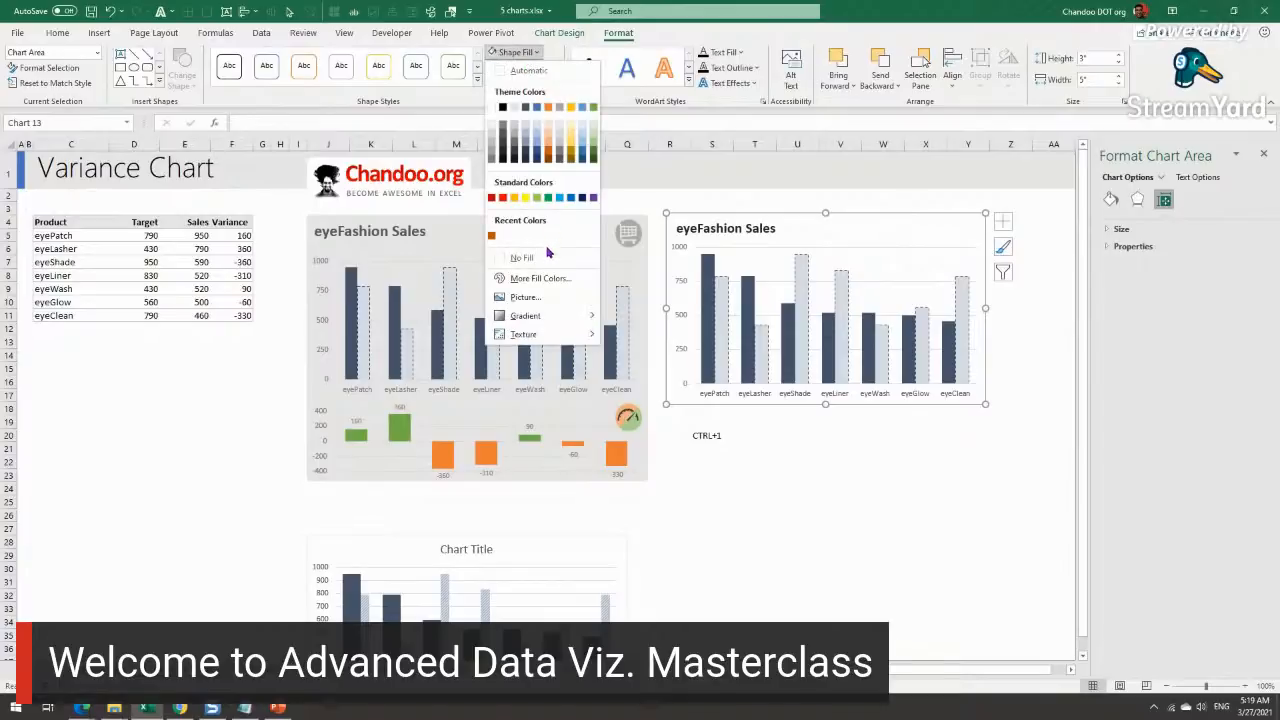
left_click(540, 256)
left_click(538, 53)
left_click(546, 53)
left_click(542, 69)
left_click(532, 275)
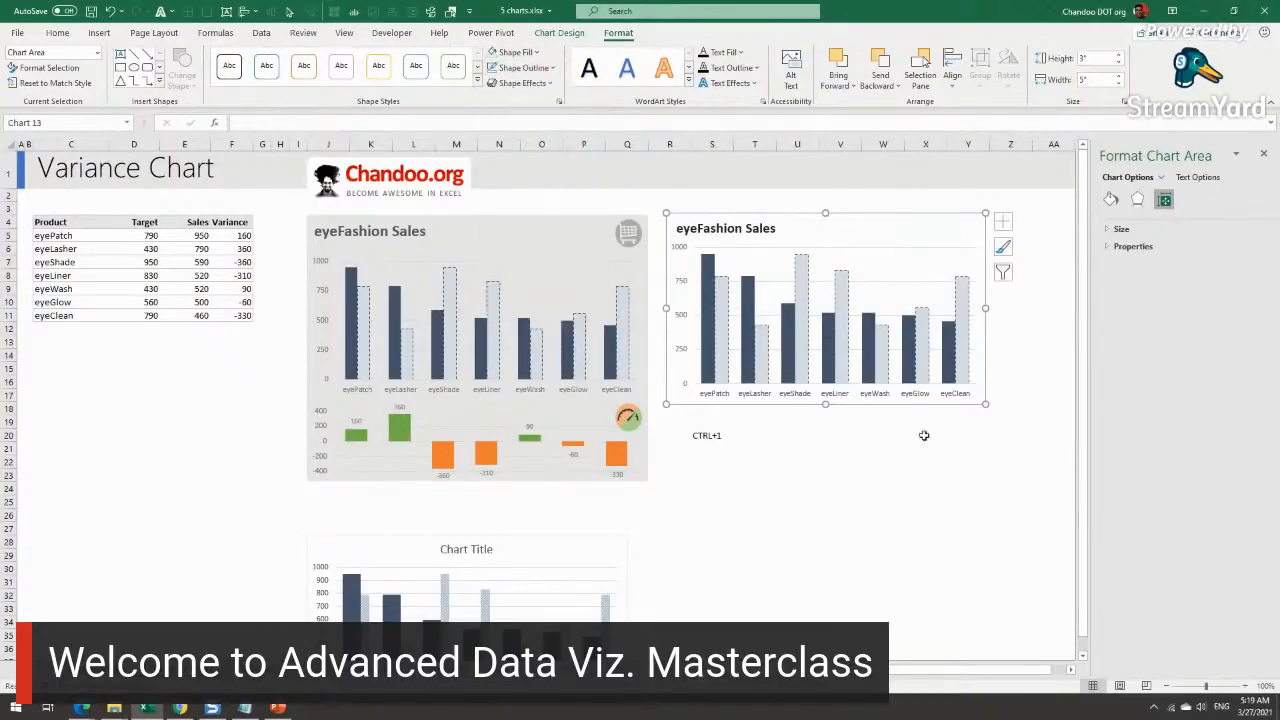
key("Escape")
Step: Shift the new chart slightly up and to the right, and clear the CTRL+1 note from cell S20
left_click(857, 220)
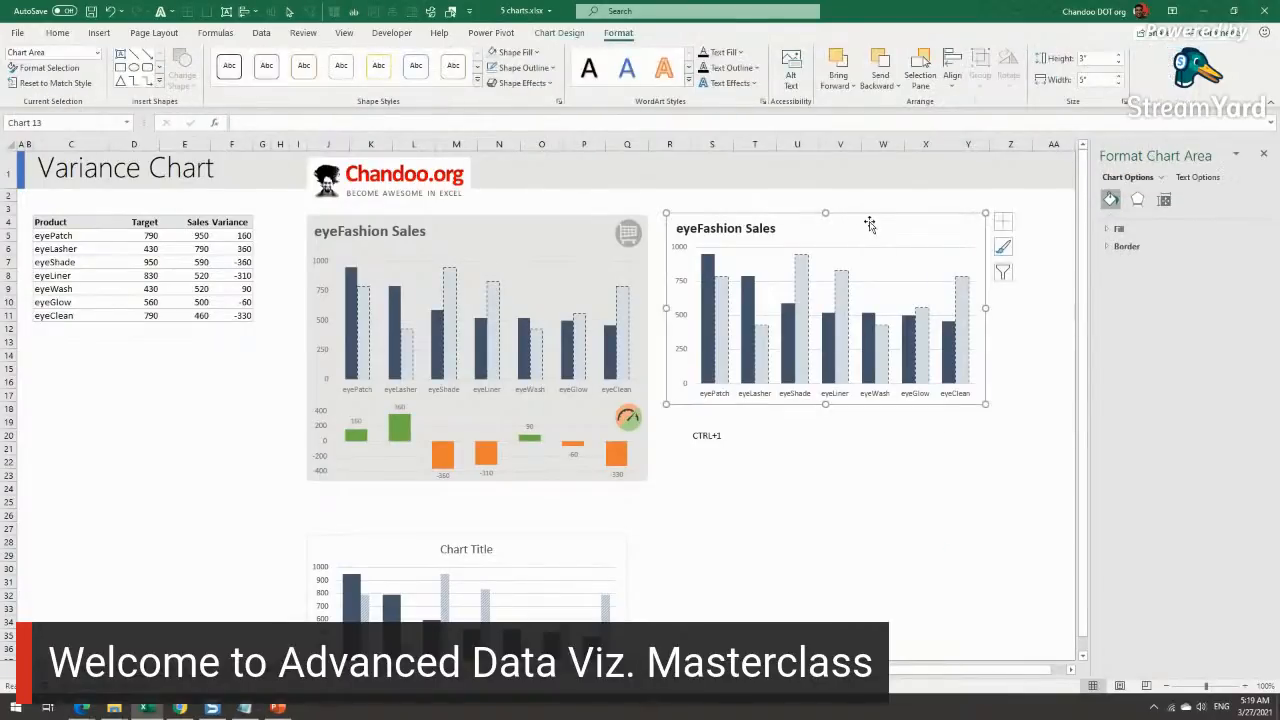
mouse_move(867, 220)
left_mouse_down()
mouse_move(609, 243)
mouse_move(349, 320)
mouse_move(940, 314)
mouse_move(836, 297)
mouse_move(891, 286)
mouse_move(640, 245)
mouse_move(894, 257)
mouse_move(884, 216)
left_mouse_up()
key("ctrl+1")
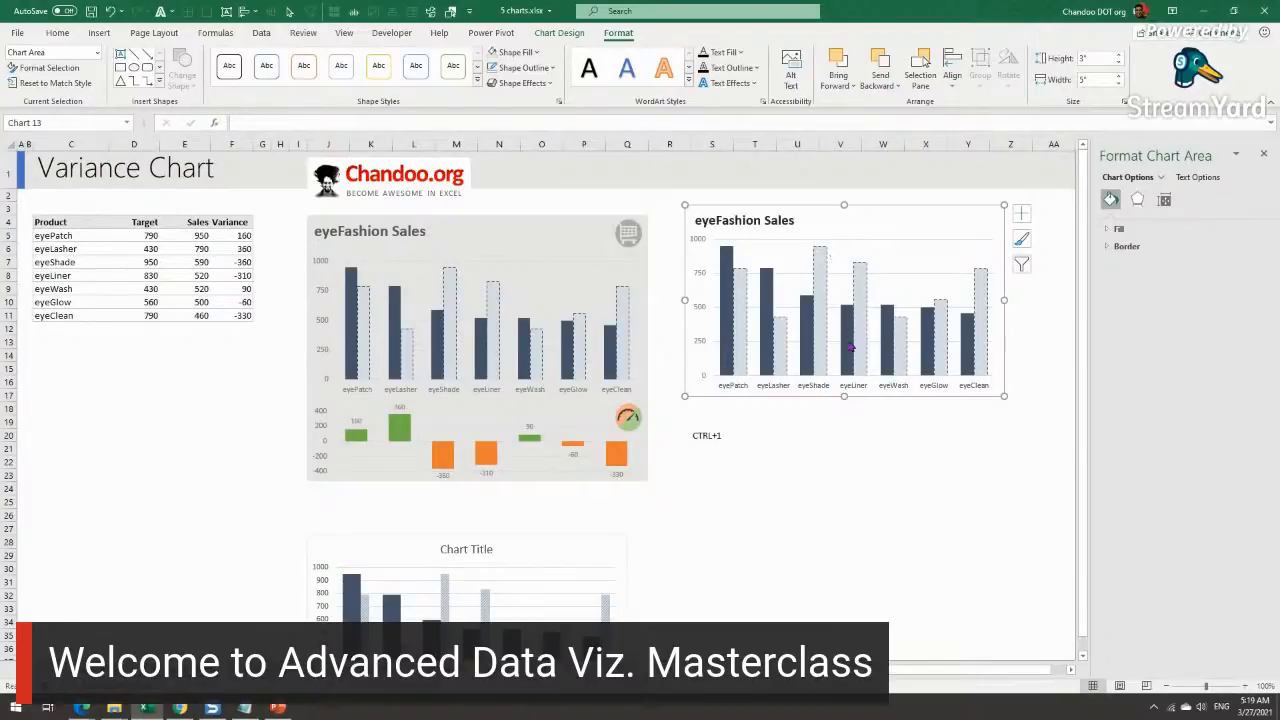
left_click(703, 438)
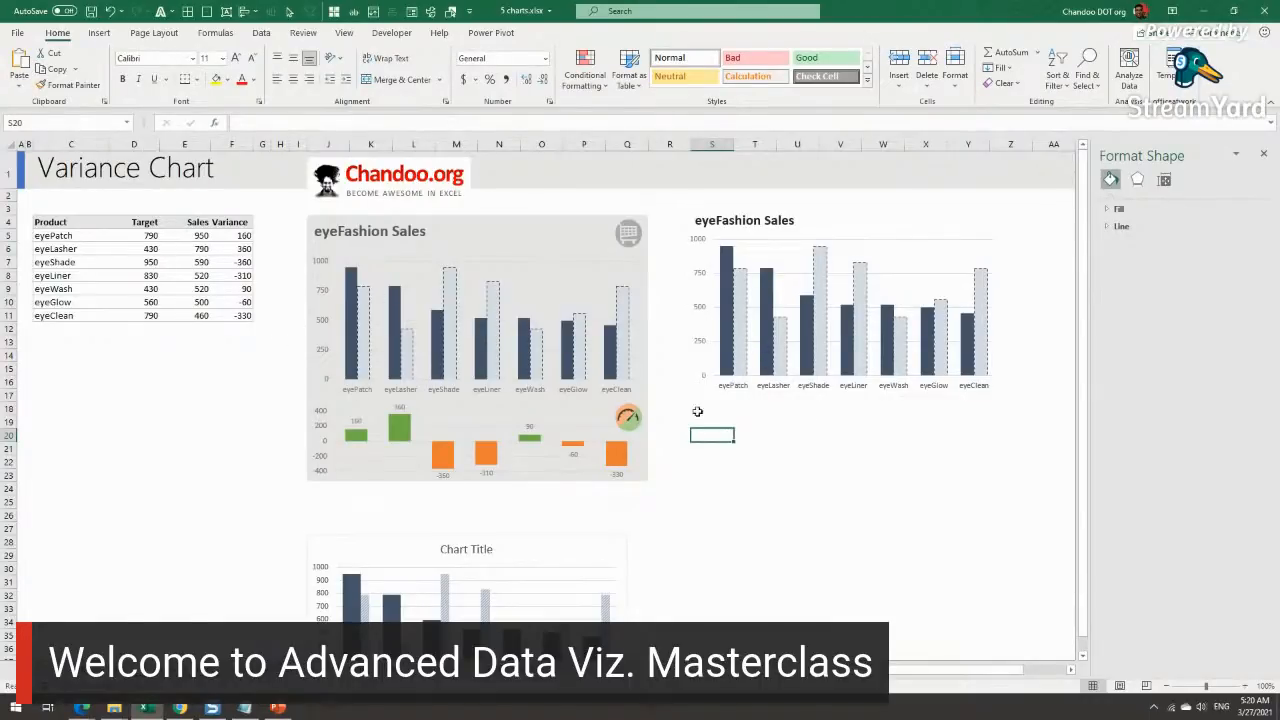
Step: Insert a clustered column chart from the Variance column, cells F4:F11
left_click_drag(230, 222, 229, 315)
left_click(101, 33)
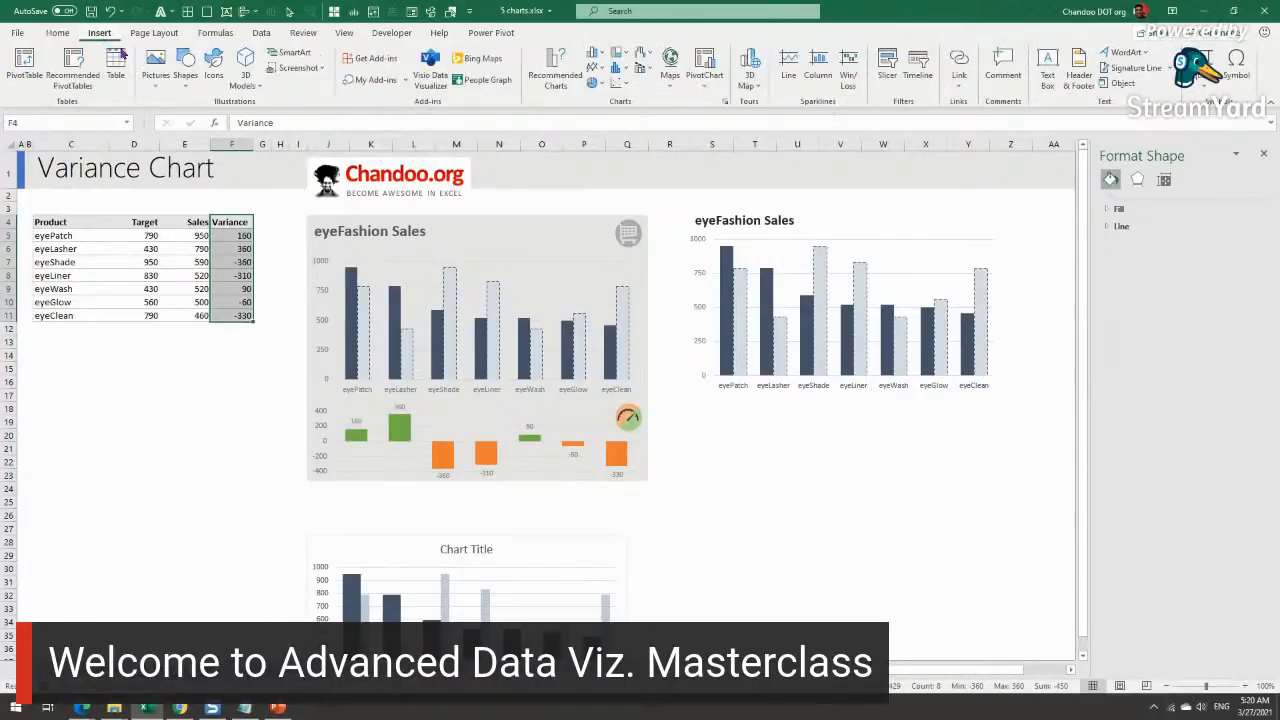
left_click(596, 52)
left_click(605, 100)
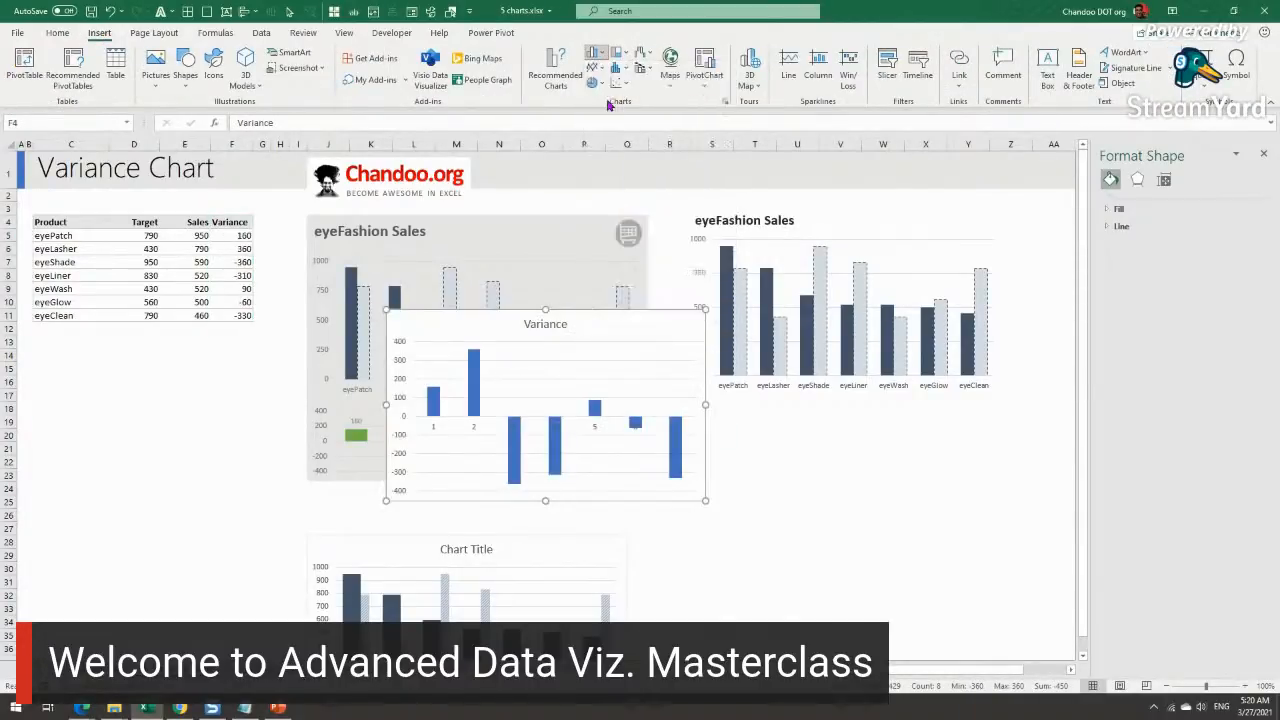
Step: Place the Variance chart below the new eyeFashion Sales chart, shorten it, and shift the Sales chart down against it
mouse_move(631, 320)
left_mouse_down()
mouse_move(917, 434)
mouse_move(939, 403)
mouse_move(935, 414)
left_mouse_up()
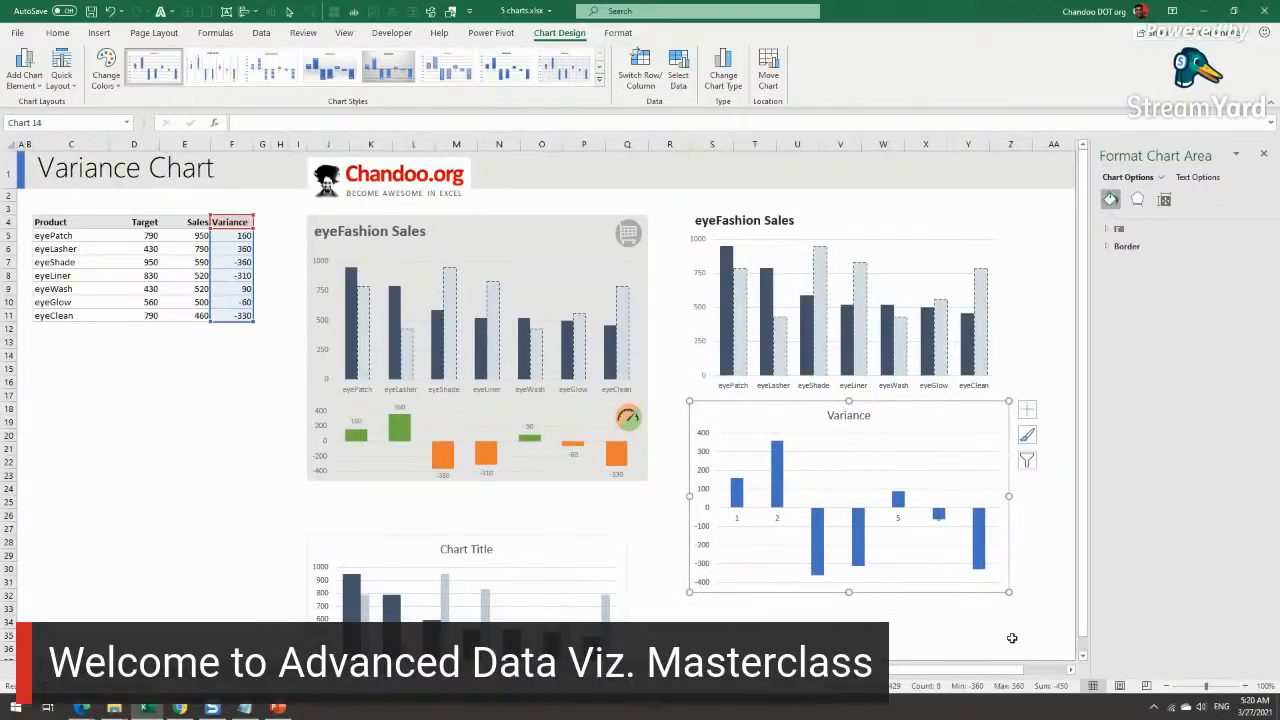
left_click_drag(1008, 591, 997, 531)
left_click(800, 240)
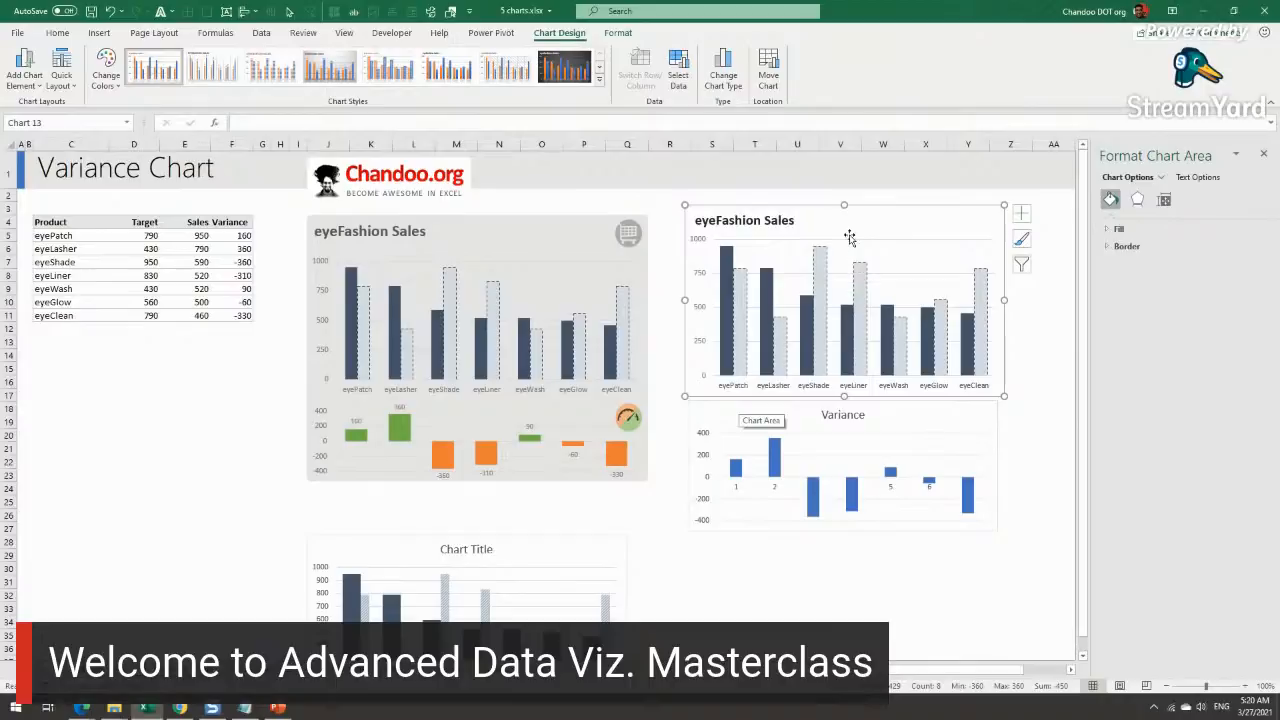
left_click(823, 196)
left_click(823, 218)
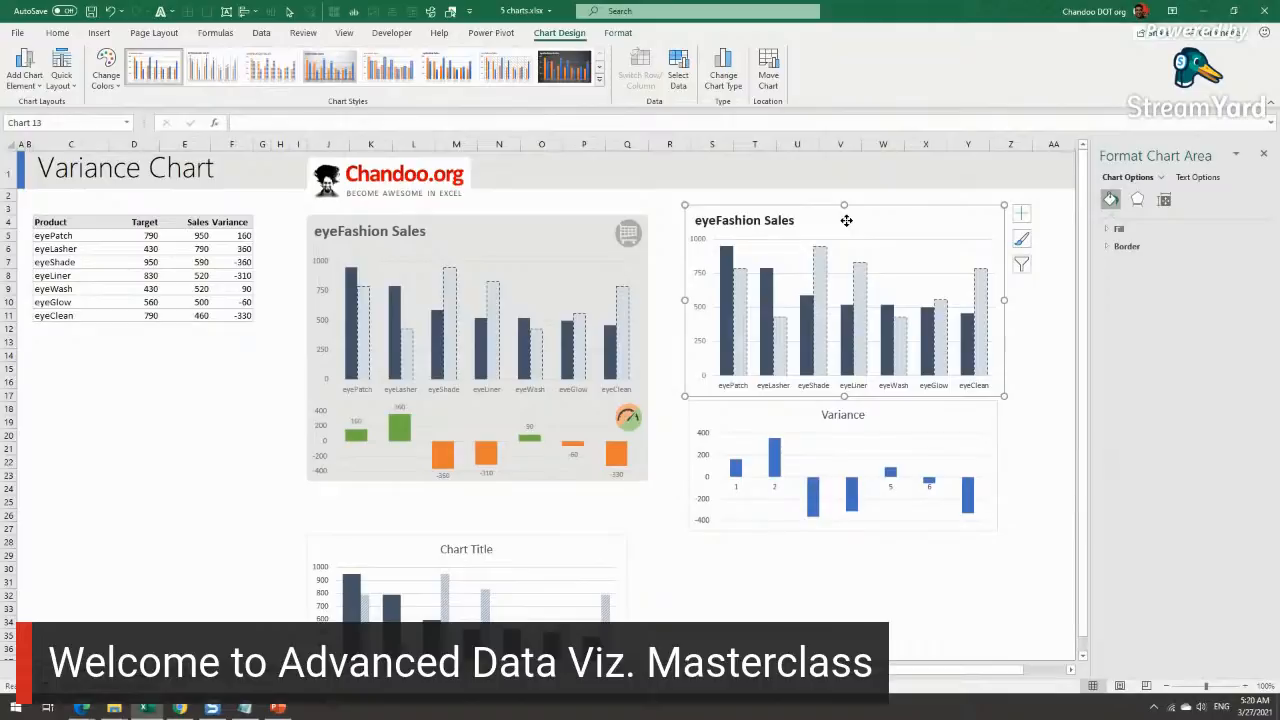
mouse_move(846, 220)
left_mouse_down()
mouse_move(834, 224)
mouse_move(867, 224)
mouse_move(835, 229)
left_mouse_up()
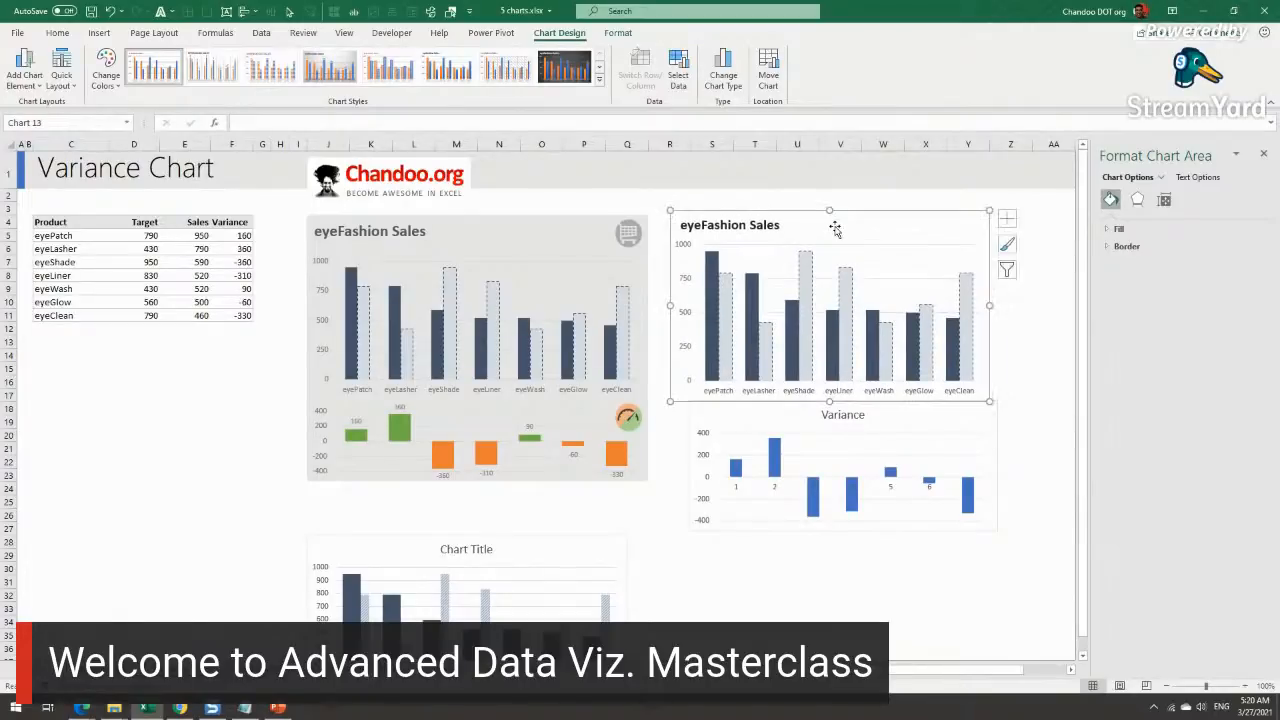
Step: Turn on the worksheet gridlines as a guide for aligning the charts
left_click(689, 594)
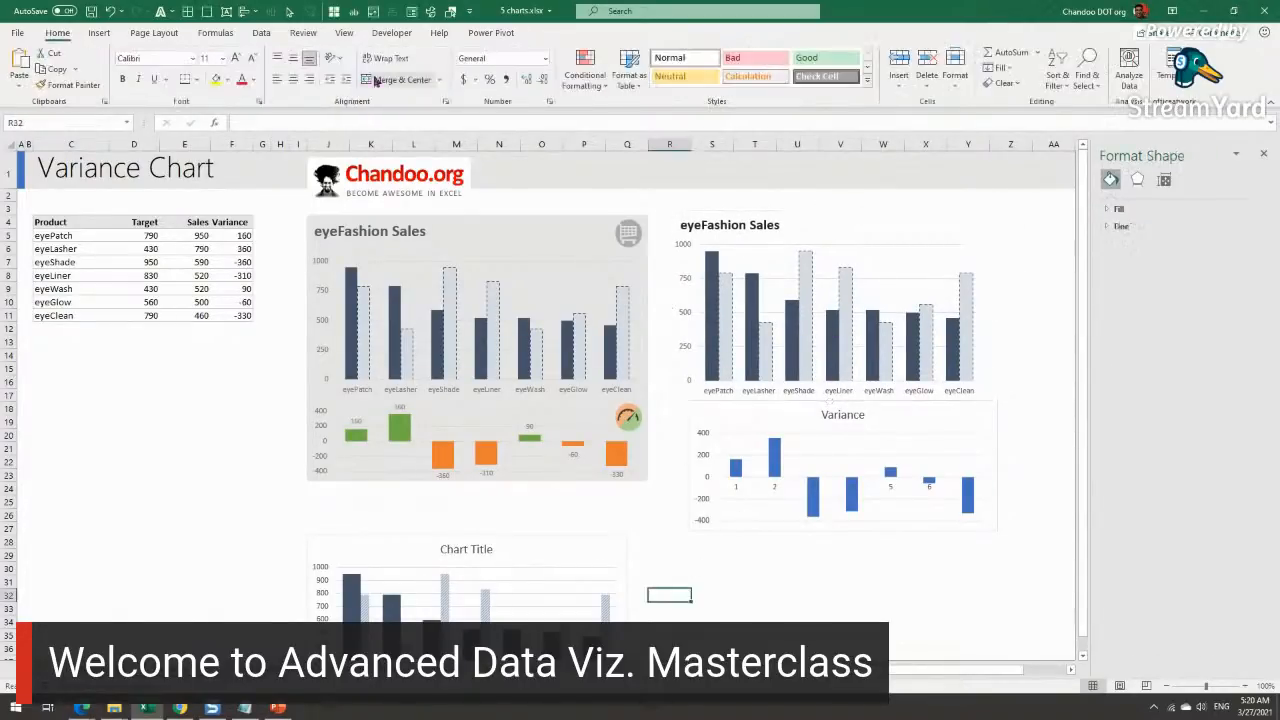
left_click(344, 33)
left_click(343, 82)
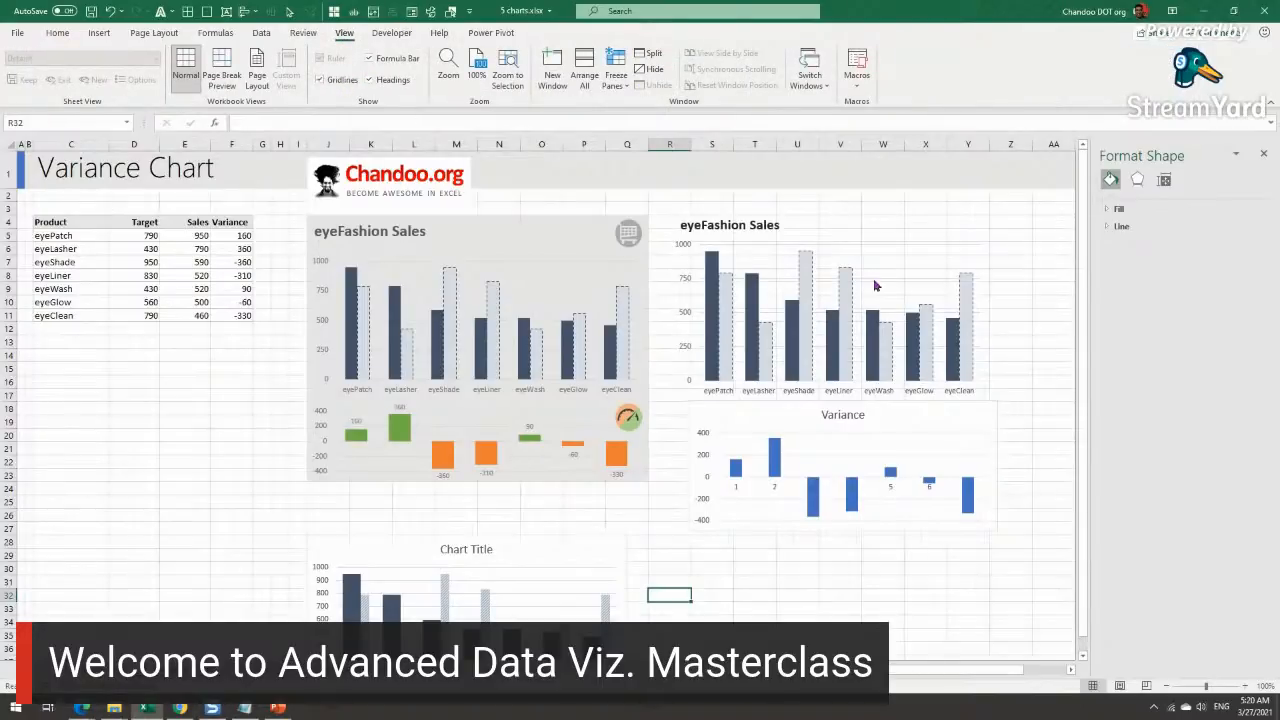
Step: Align and resize the new Sales chart to cells S4:Y17 and the Variance chart to S18:Y27 so their edges match
left_click(834, 222)
mouse_move(864, 212)
left_mouse_down()
mouse_move(886, 216)
mouse_move(848, 212)
left_mouse_up()
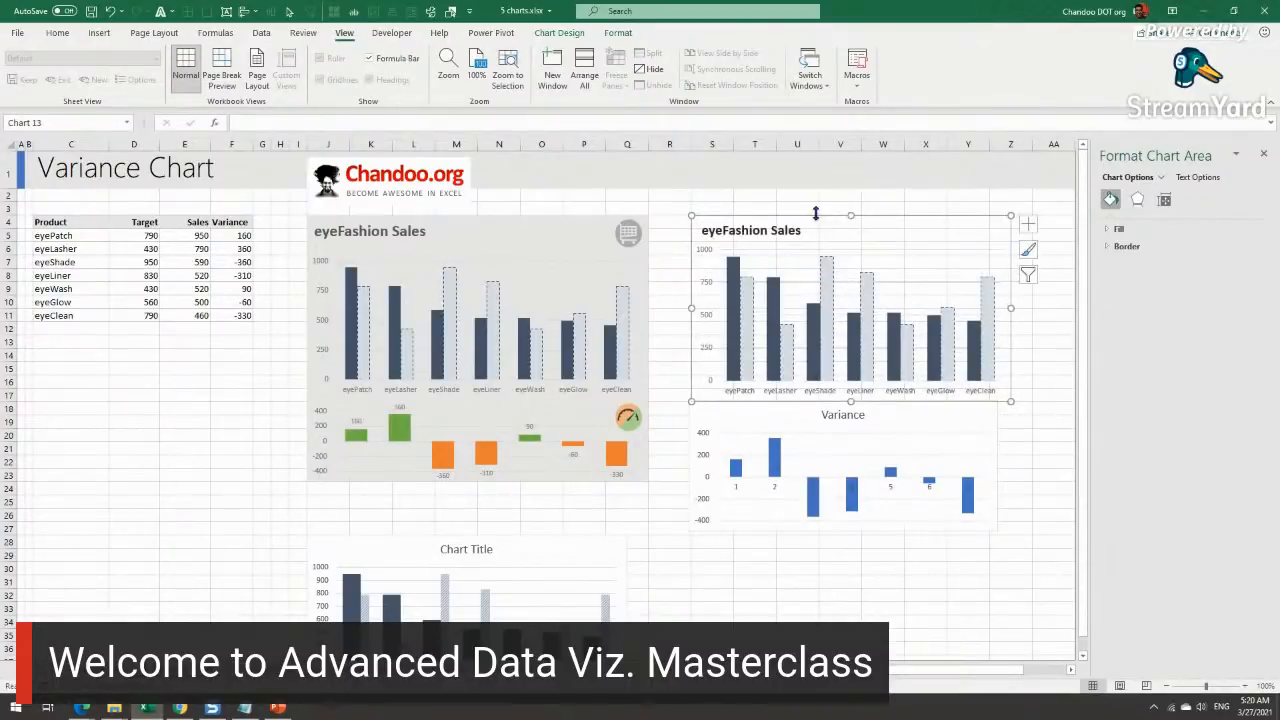
mouse_move(724, 415)
left_mouse_down()
mouse_move(755, 418)
mouse_move(734, 414)
left_mouse_up()
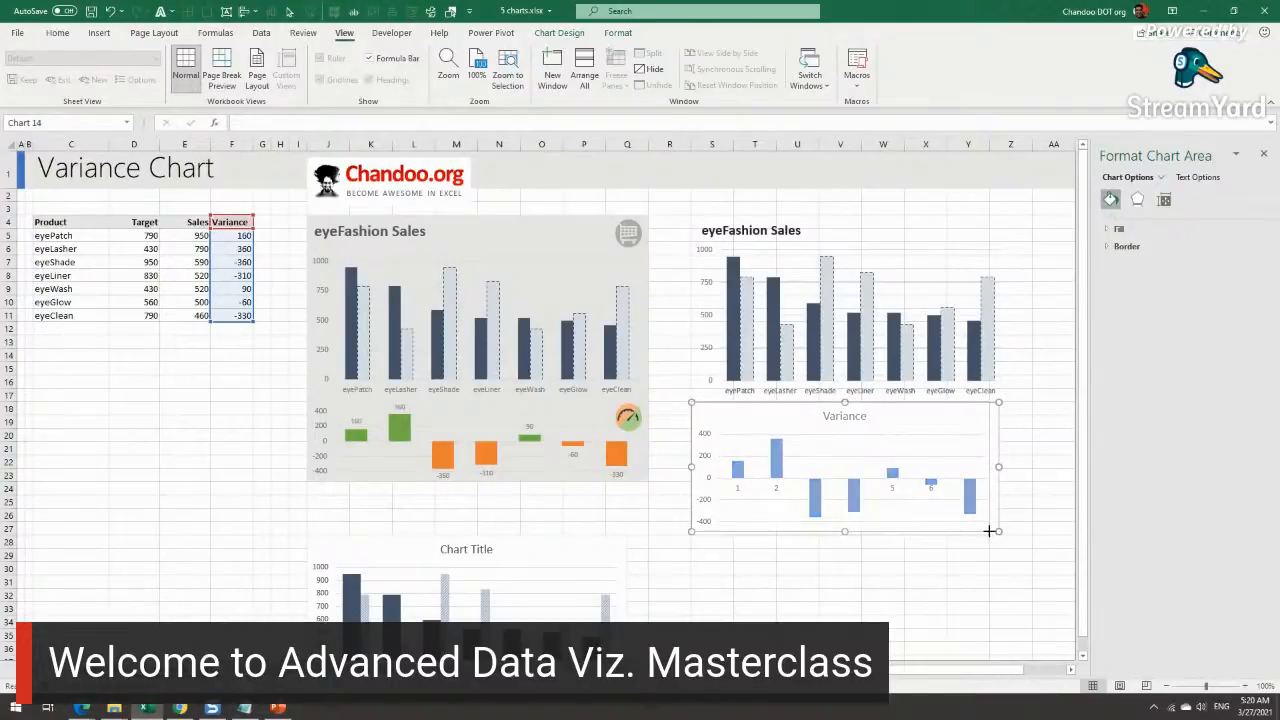
left_click_drag(989, 531, 980, 533)
left_click(948, 250)
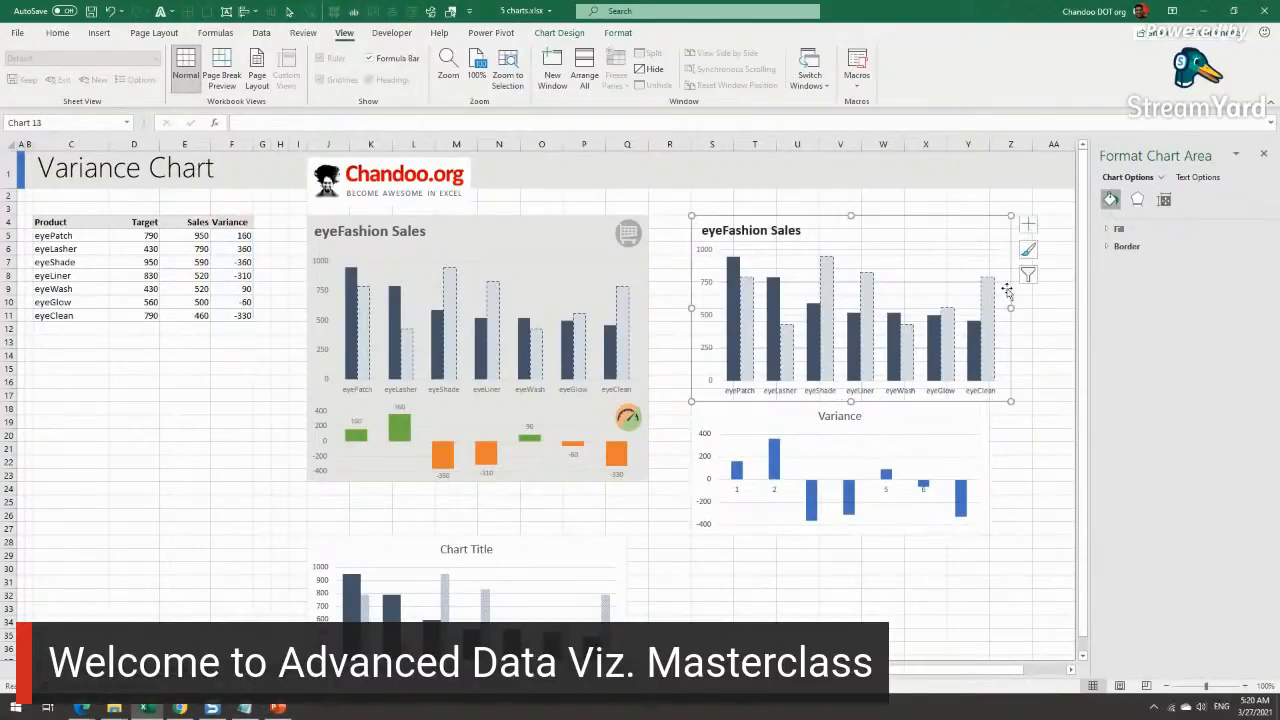
left_click_drag(1010, 308, 989, 308)
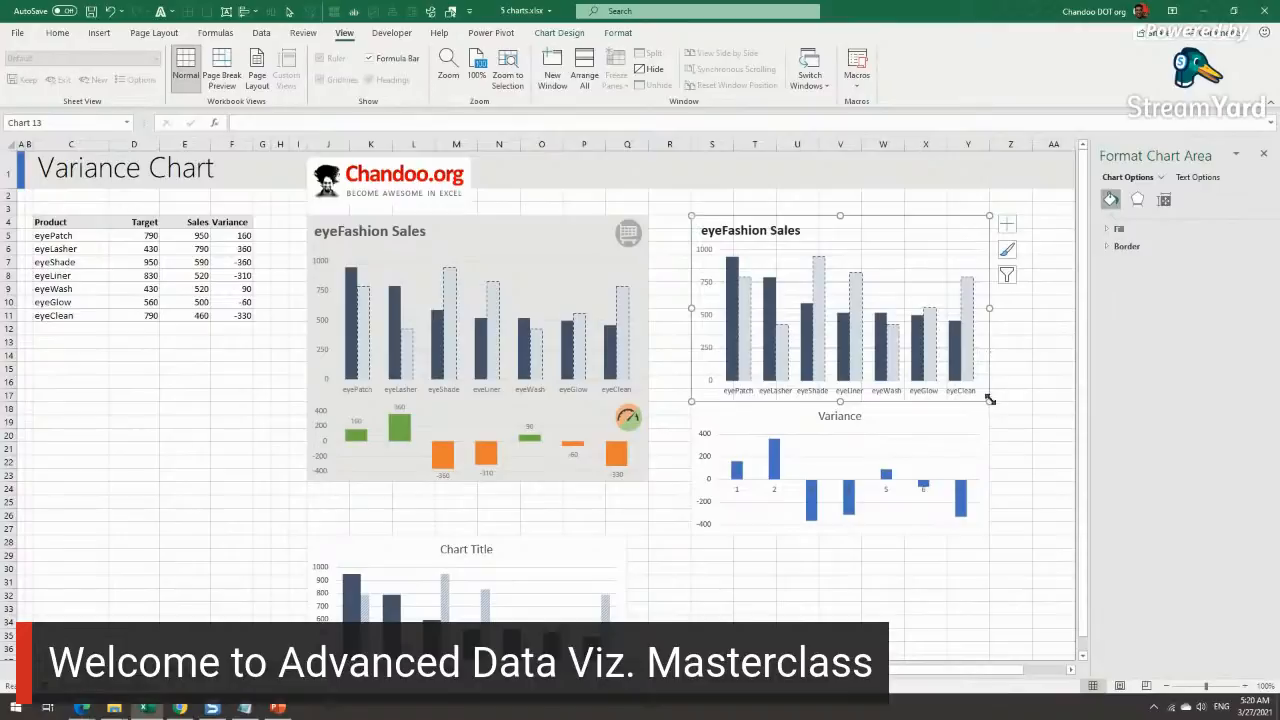
left_click(722, 195)
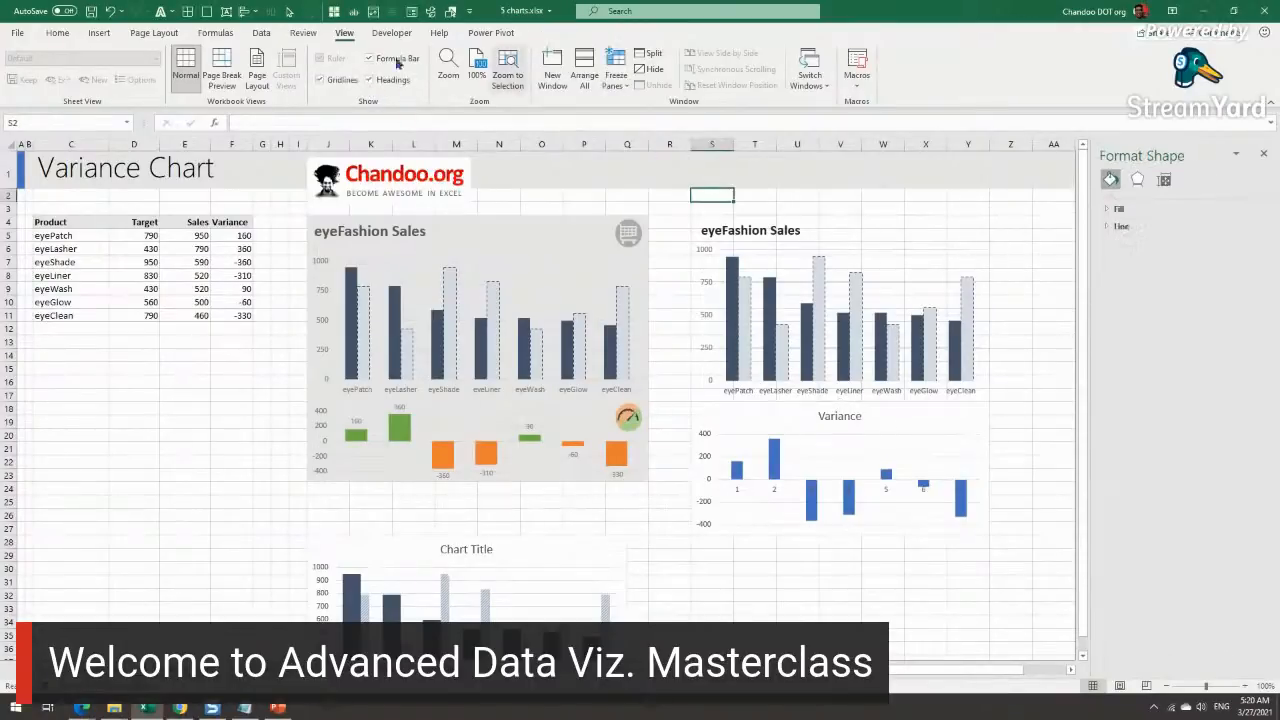
Step: Hide the worksheet gridlines and delete the title of the Variance chart
left_click(319, 80)
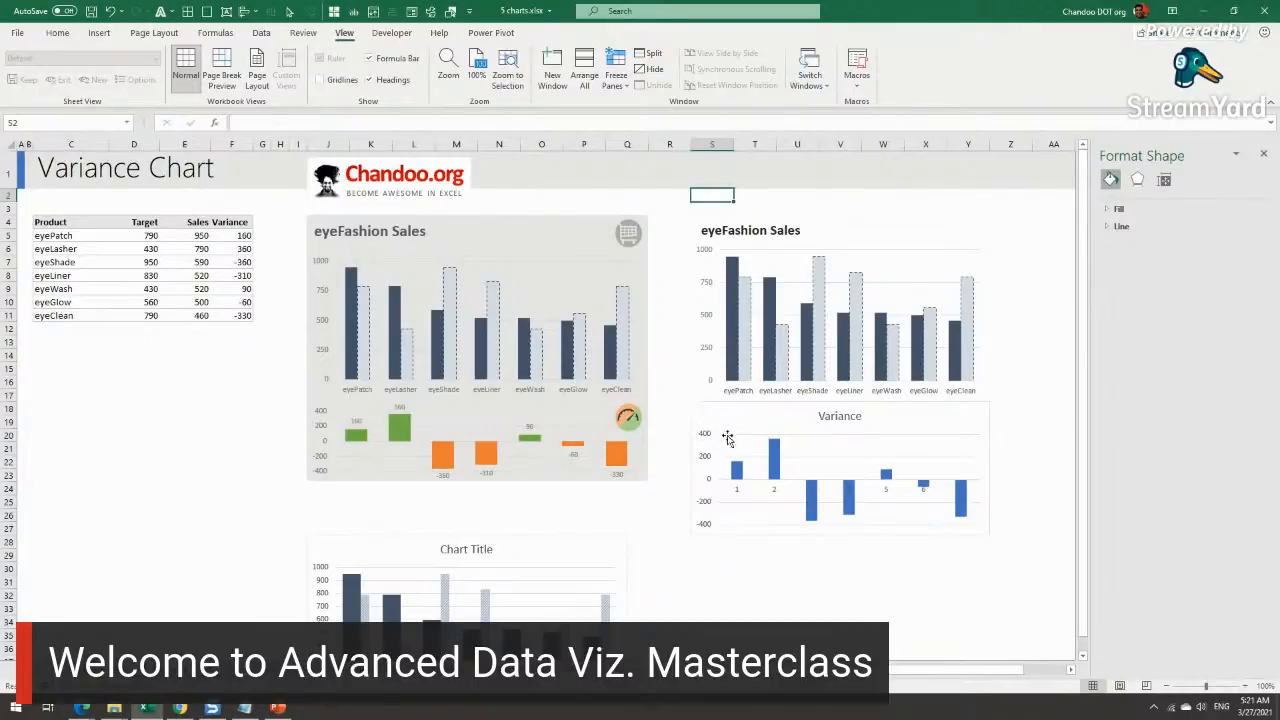
left_click(845, 417)
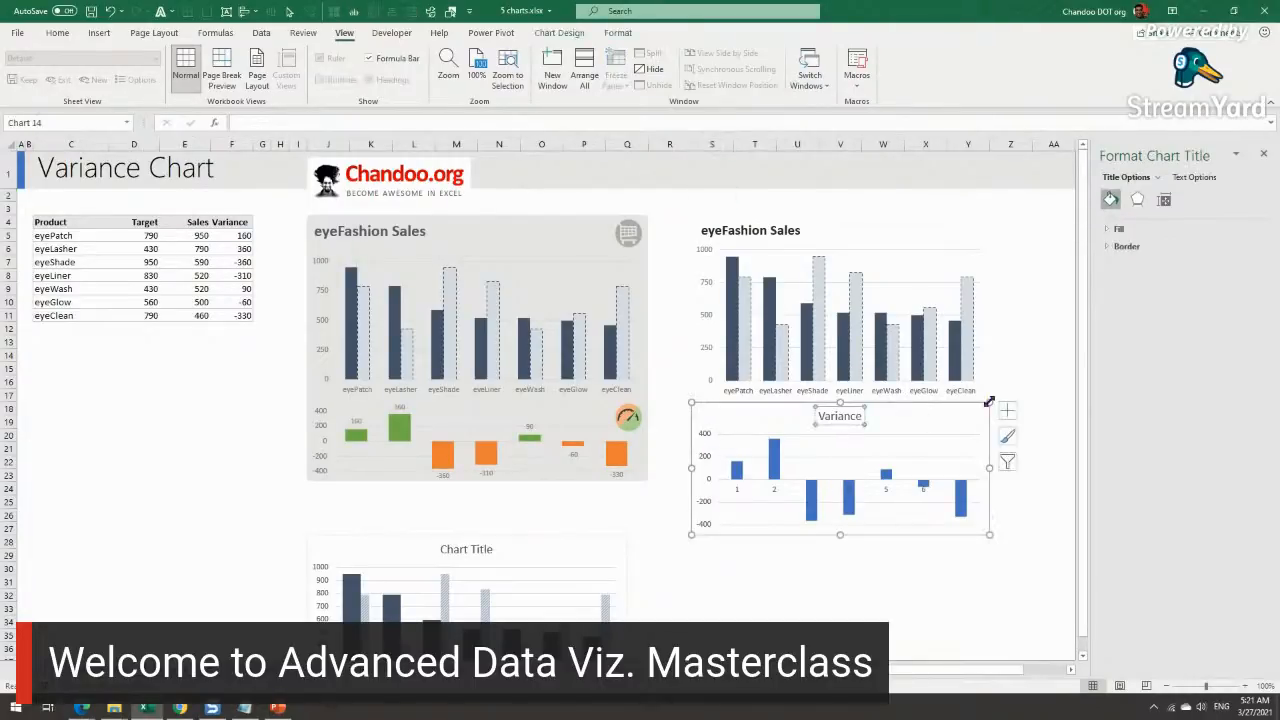
key("Delete")
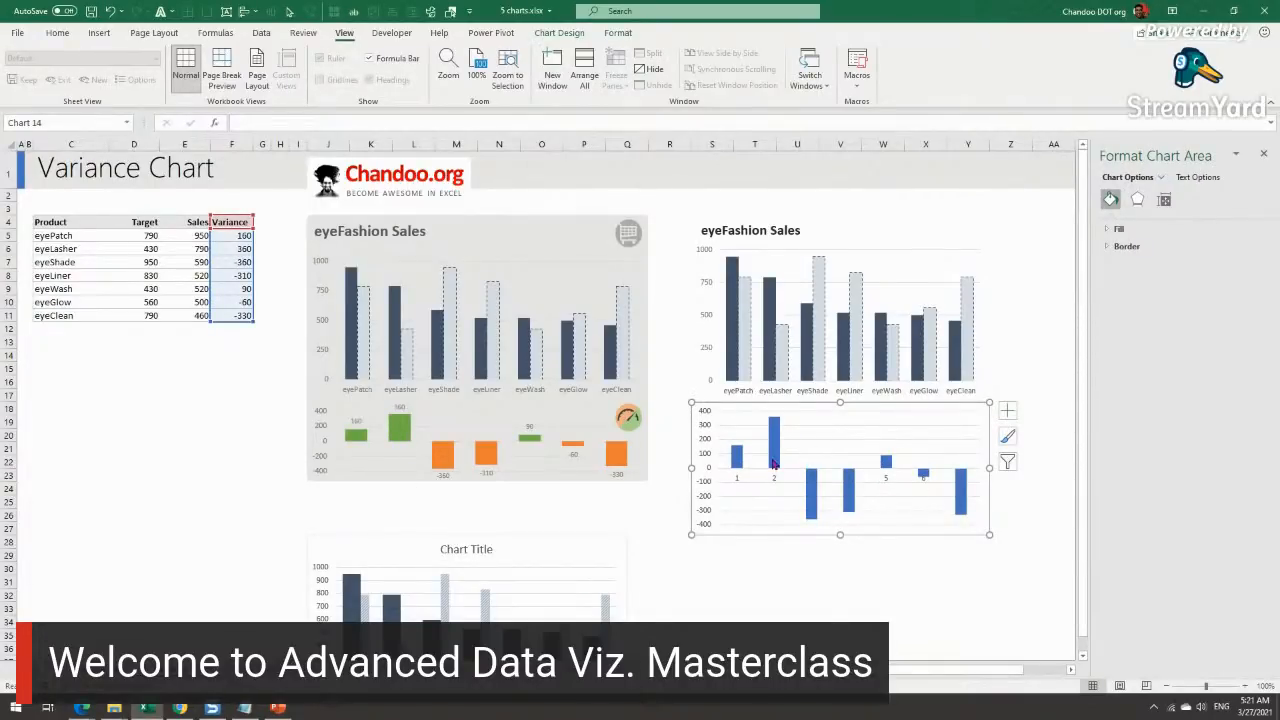
Step: Fill the Variance columns with solid green and enable Invert if negative with orange as the inverted colour
mouse_move(773, 463)
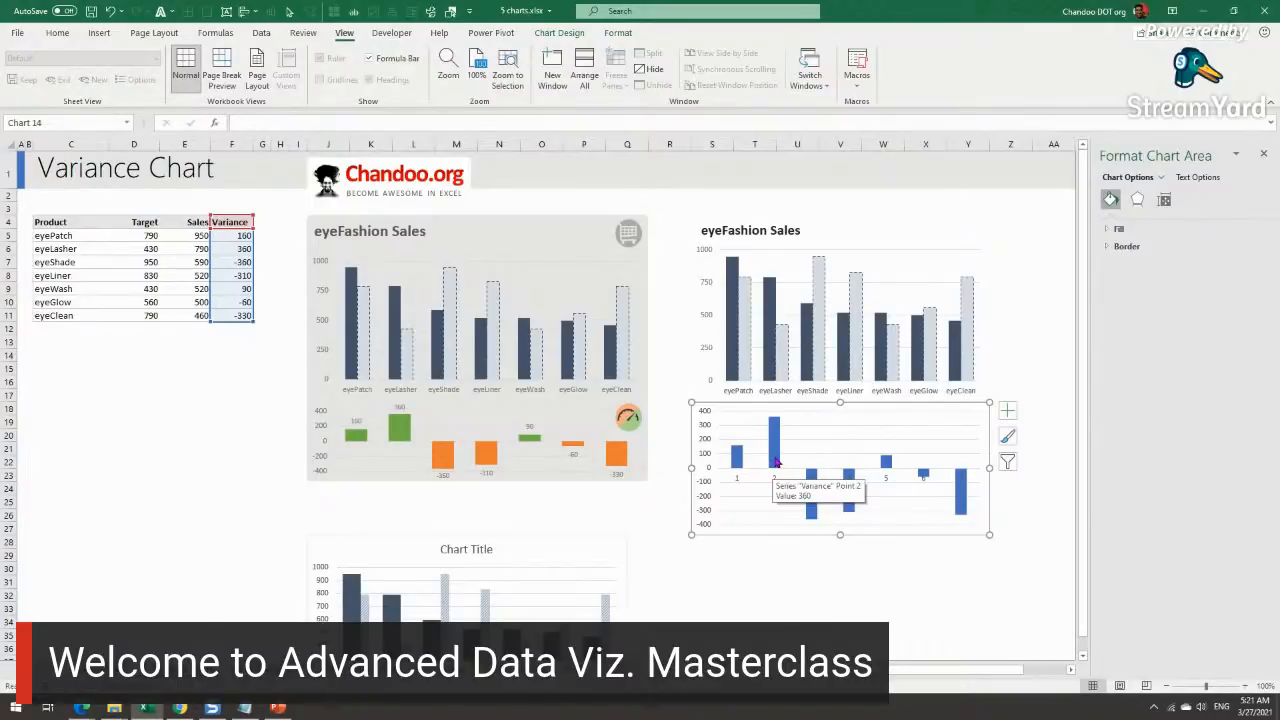
left_click(773, 463)
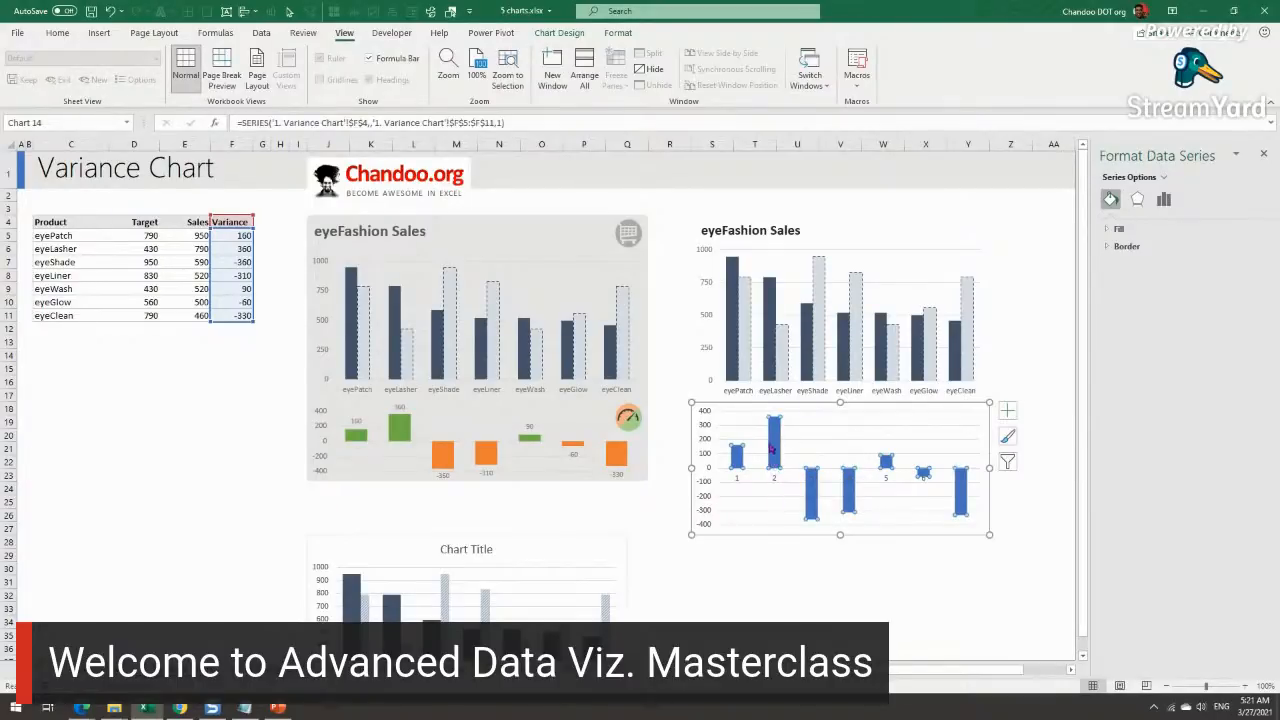
left_click(1143, 230)
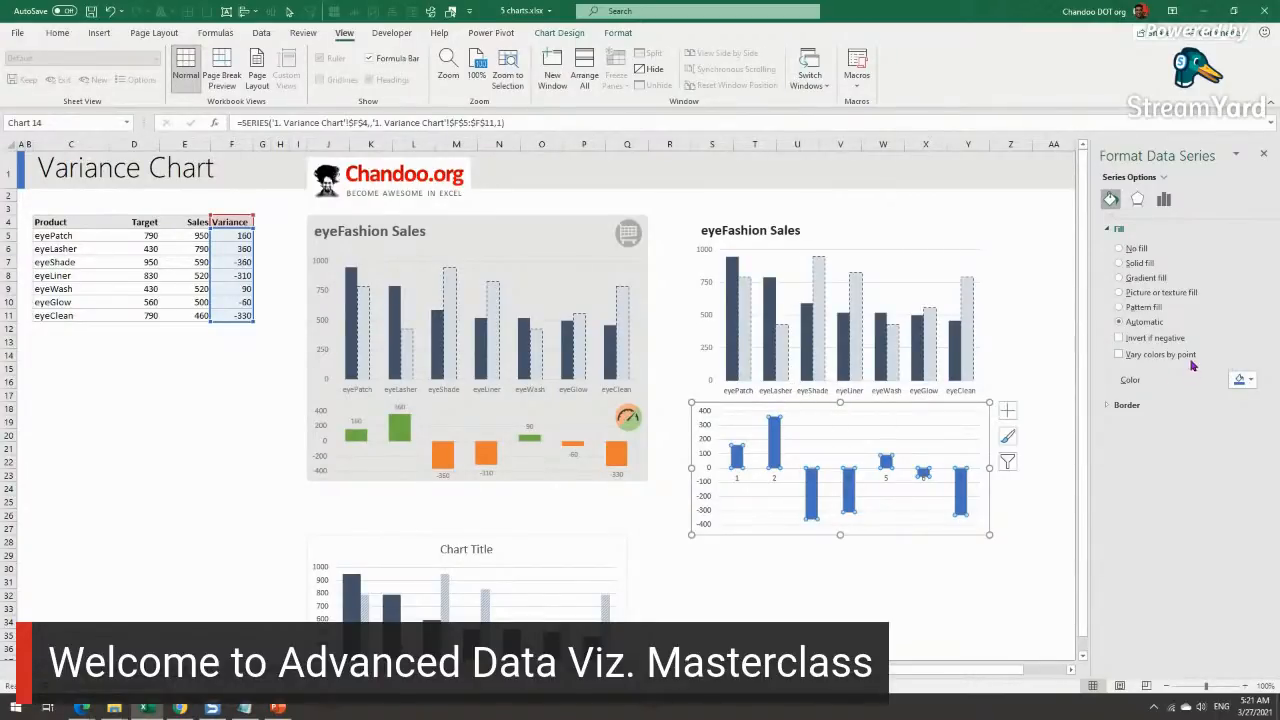
left_click(1119, 338)
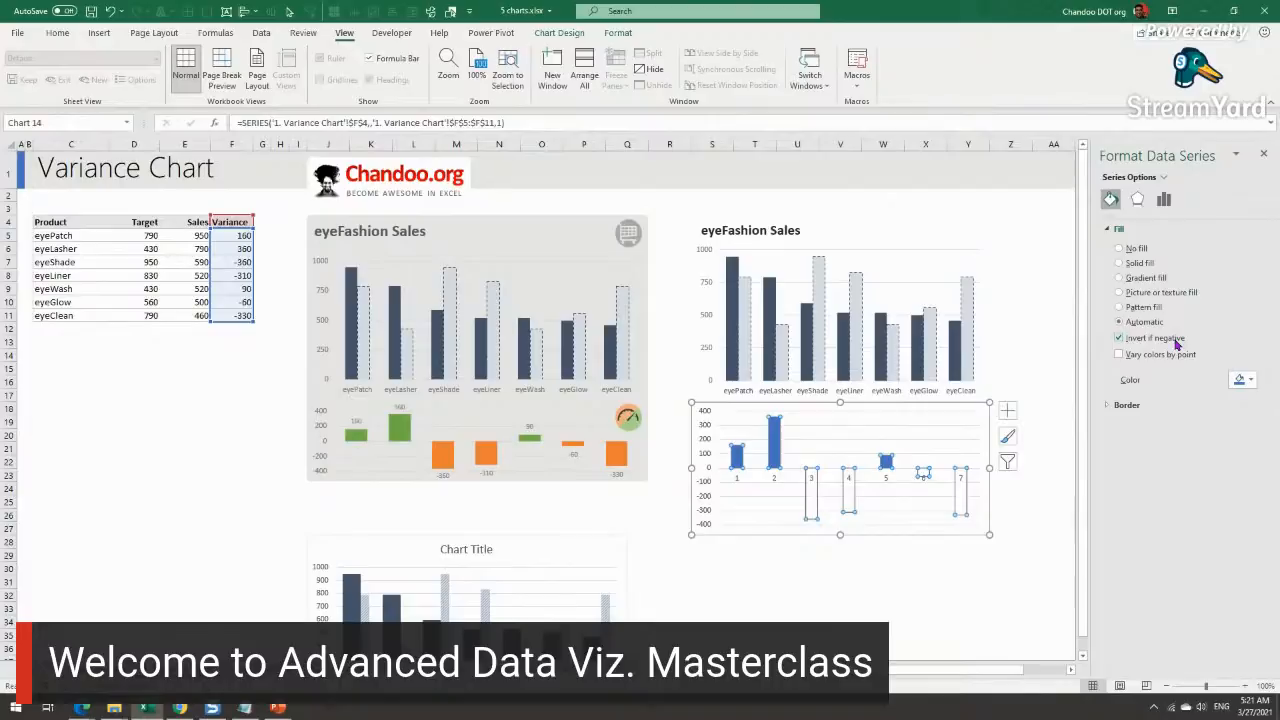
left_click(1251, 382)
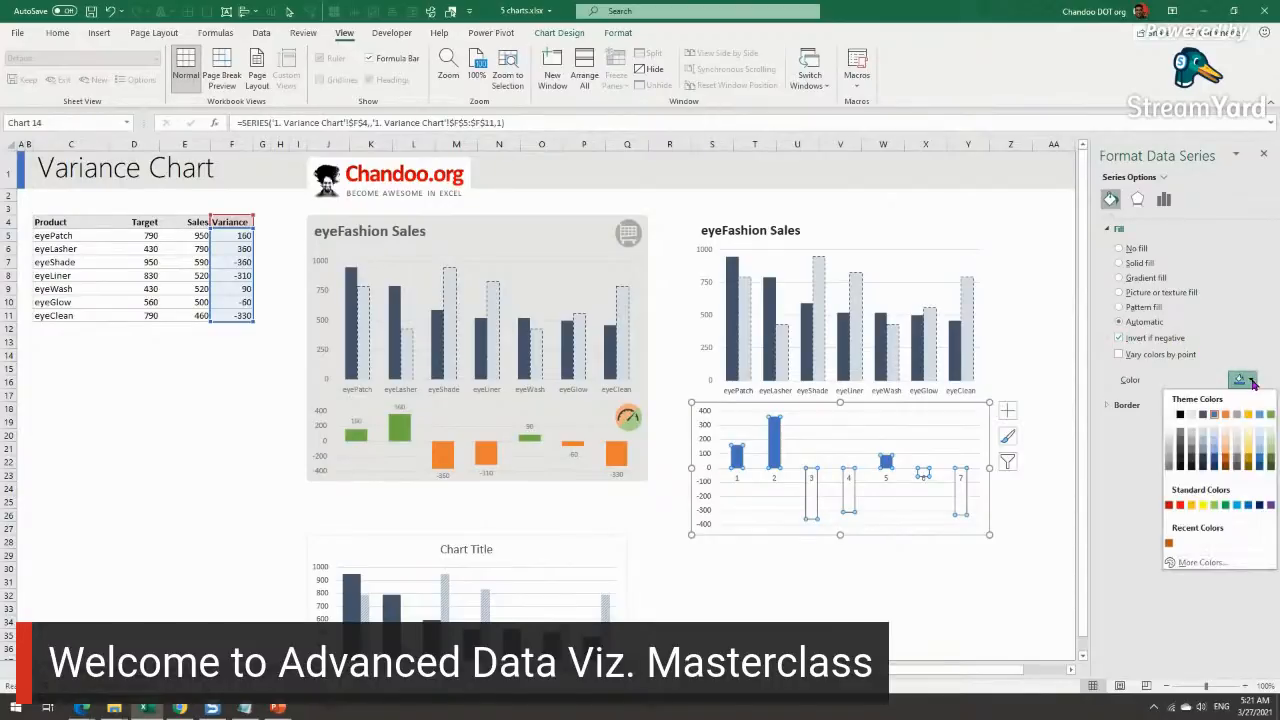
left_click(1273, 421)
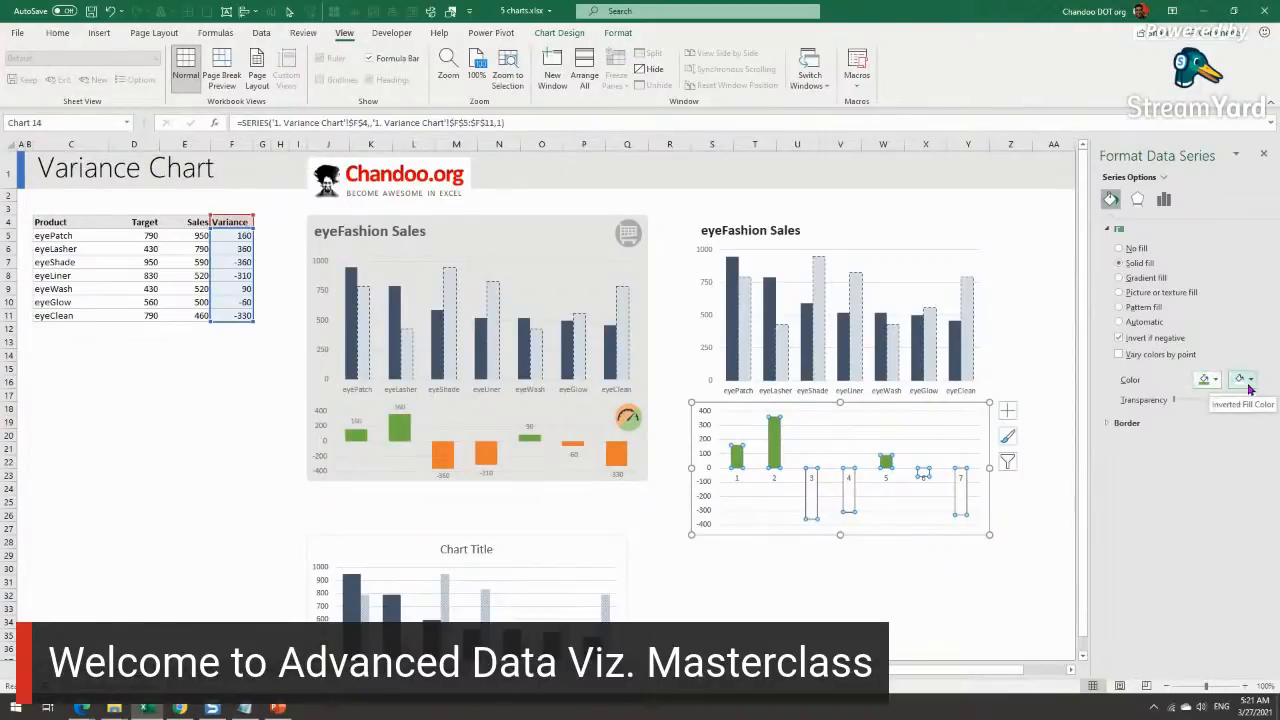
left_click(1251, 383)
left_click(1228, 418)
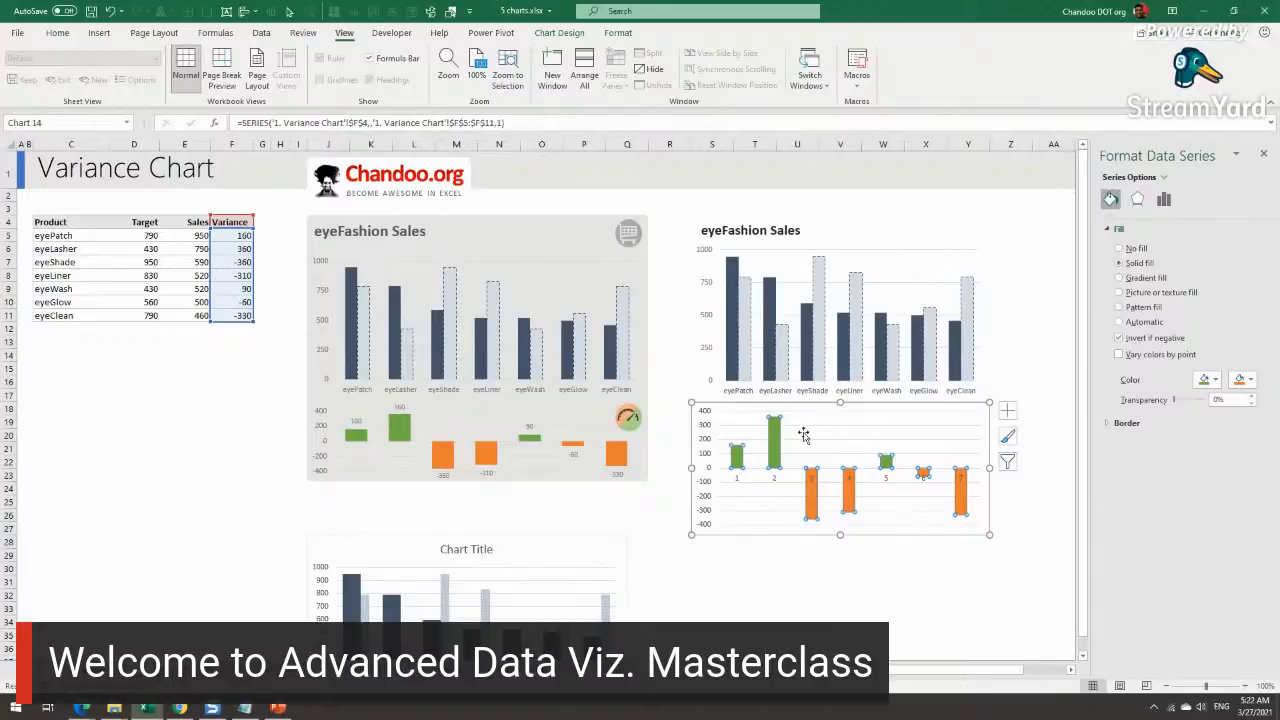
Step: Set the Variance series overlap to 0% and its gap width to 50%
left_click(848, 495)
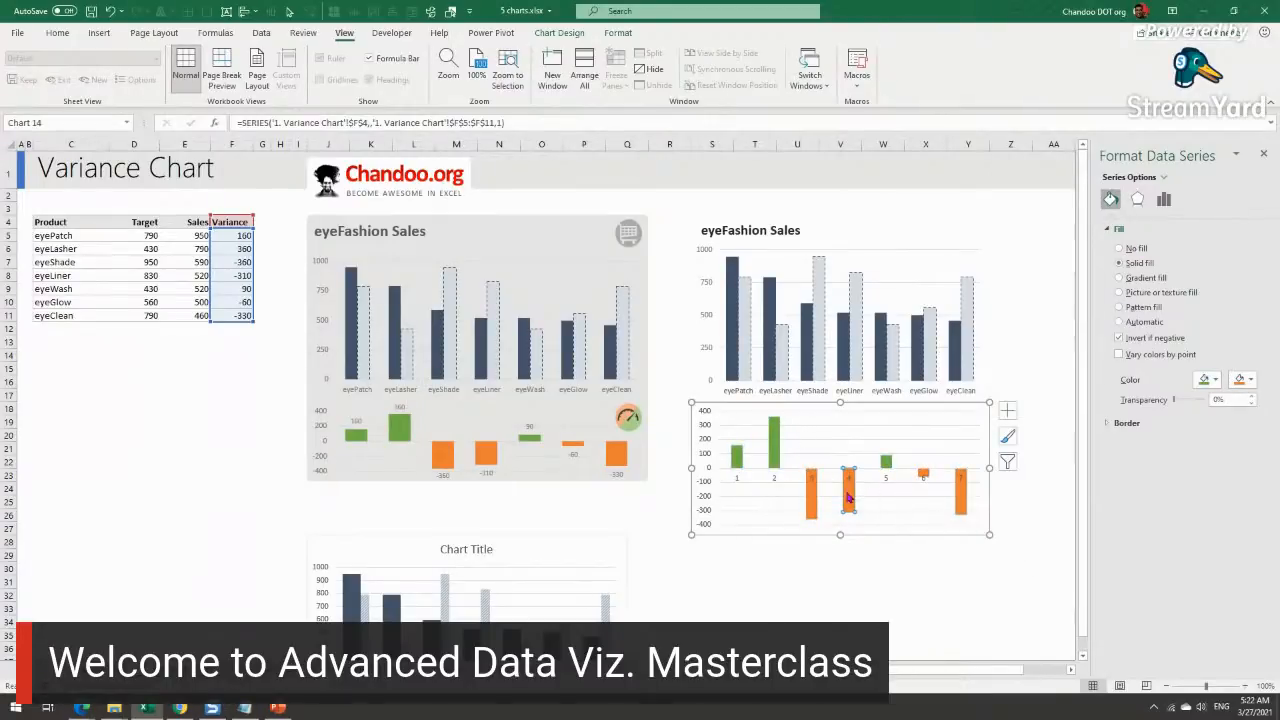
left_click(923, 595)
left_click(848, 495)
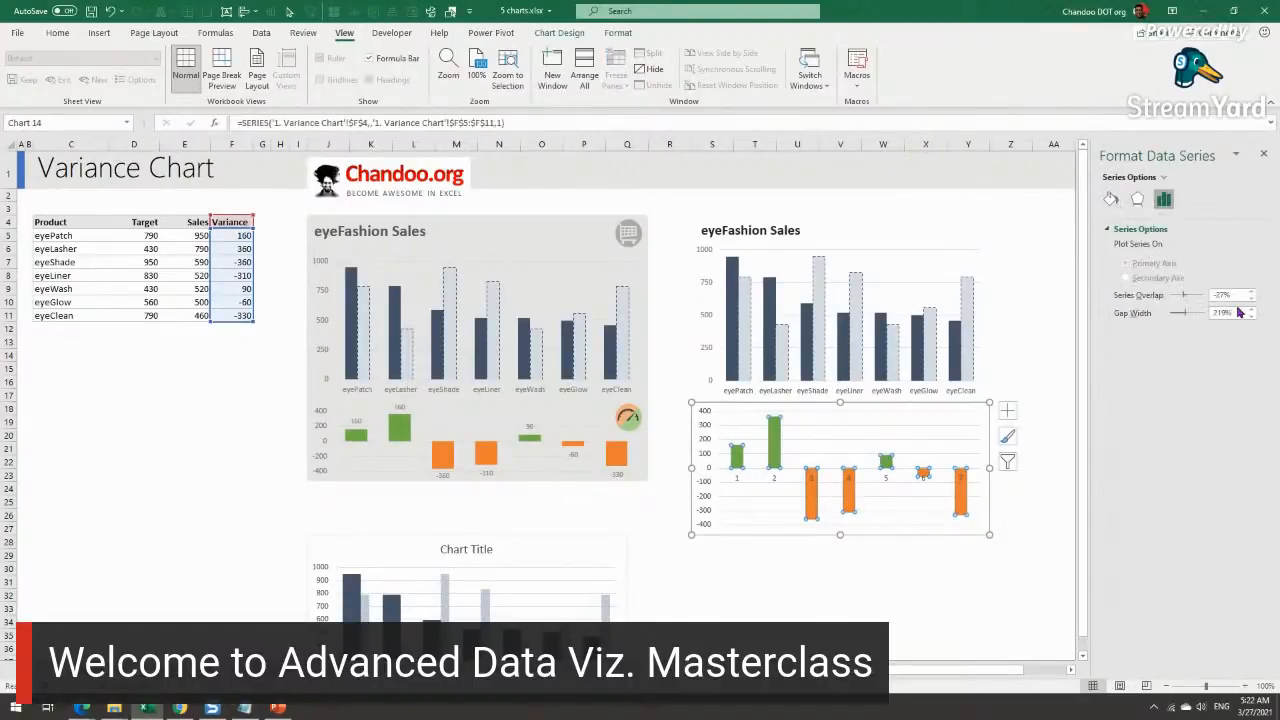
left_click(1234, 295)
type("0")
left_click(1179, 316)
key("Tab")
type("50")
key("Tab")
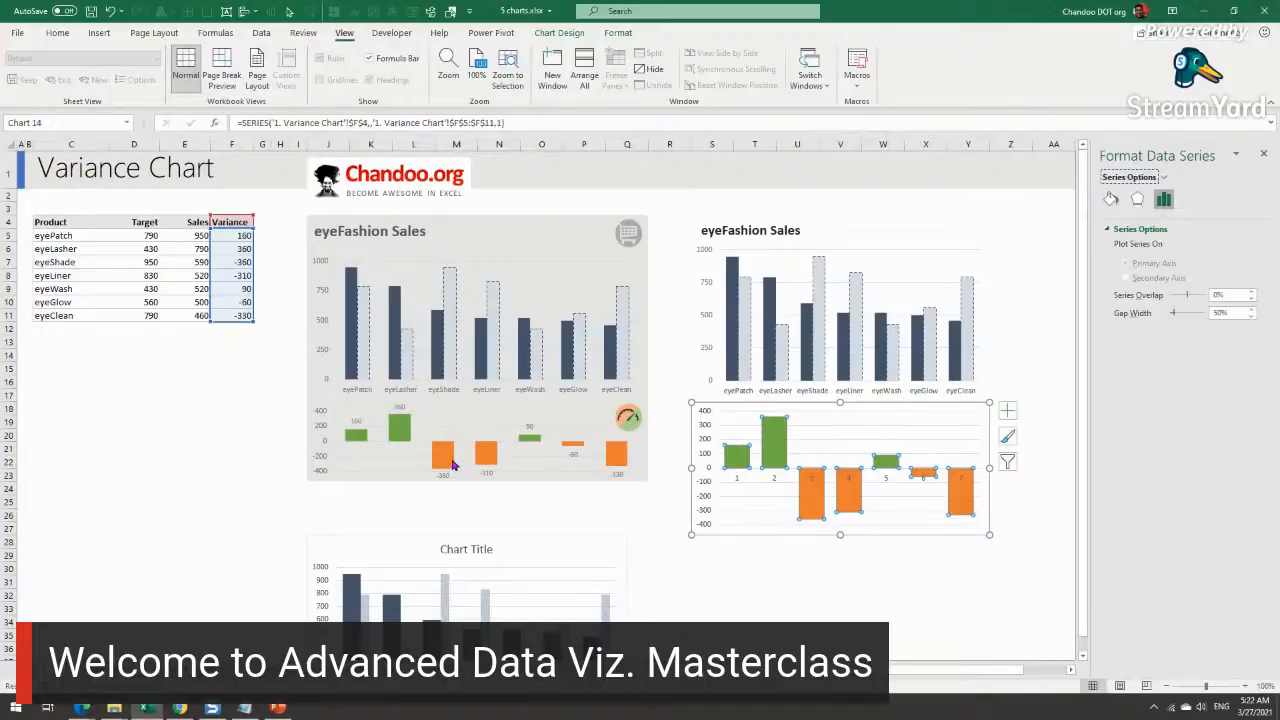
Step: Delete the Variance chart's horizontal category axis and set its vertical axis major unit to 200
left_click(775, 480)
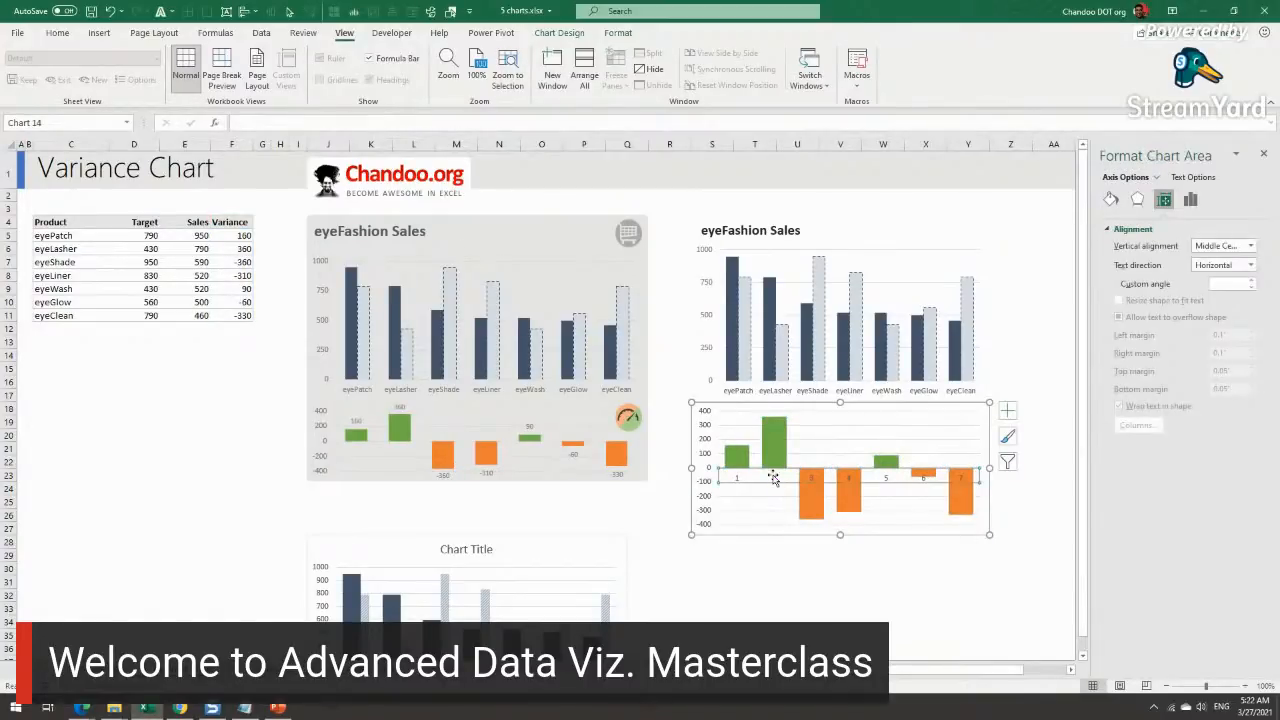
key("Delete")
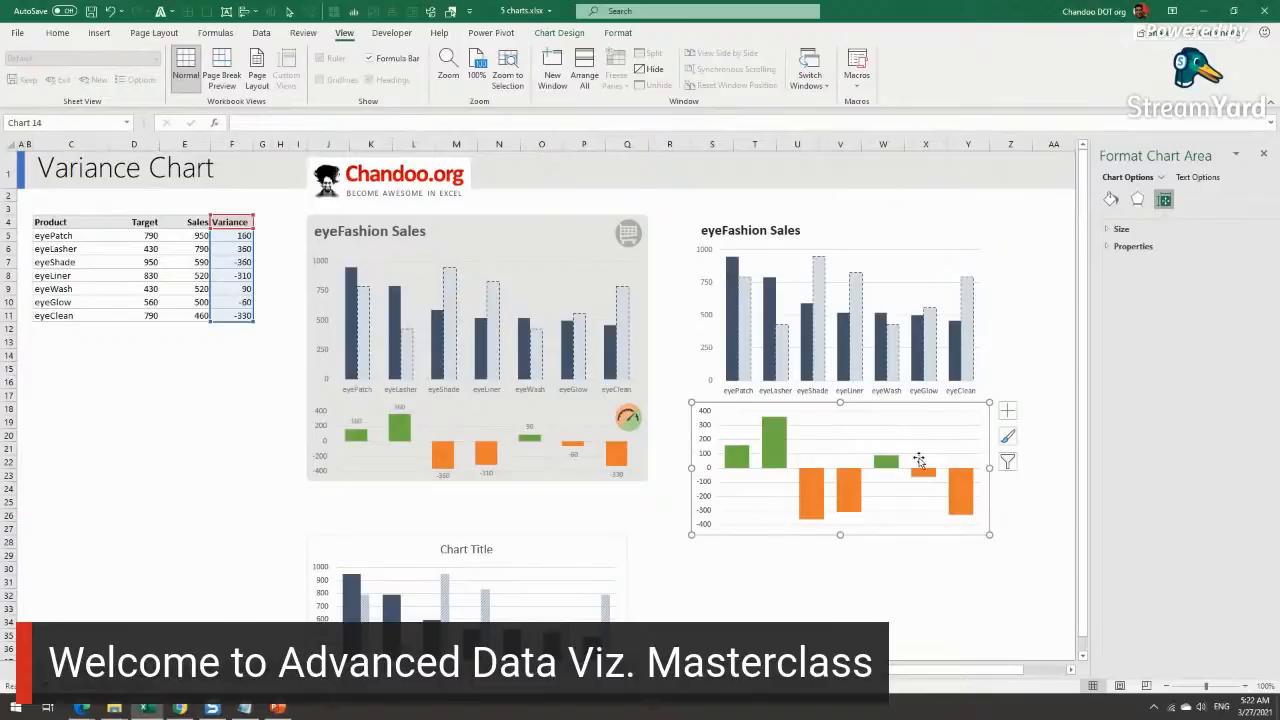
left_click(706, 445)
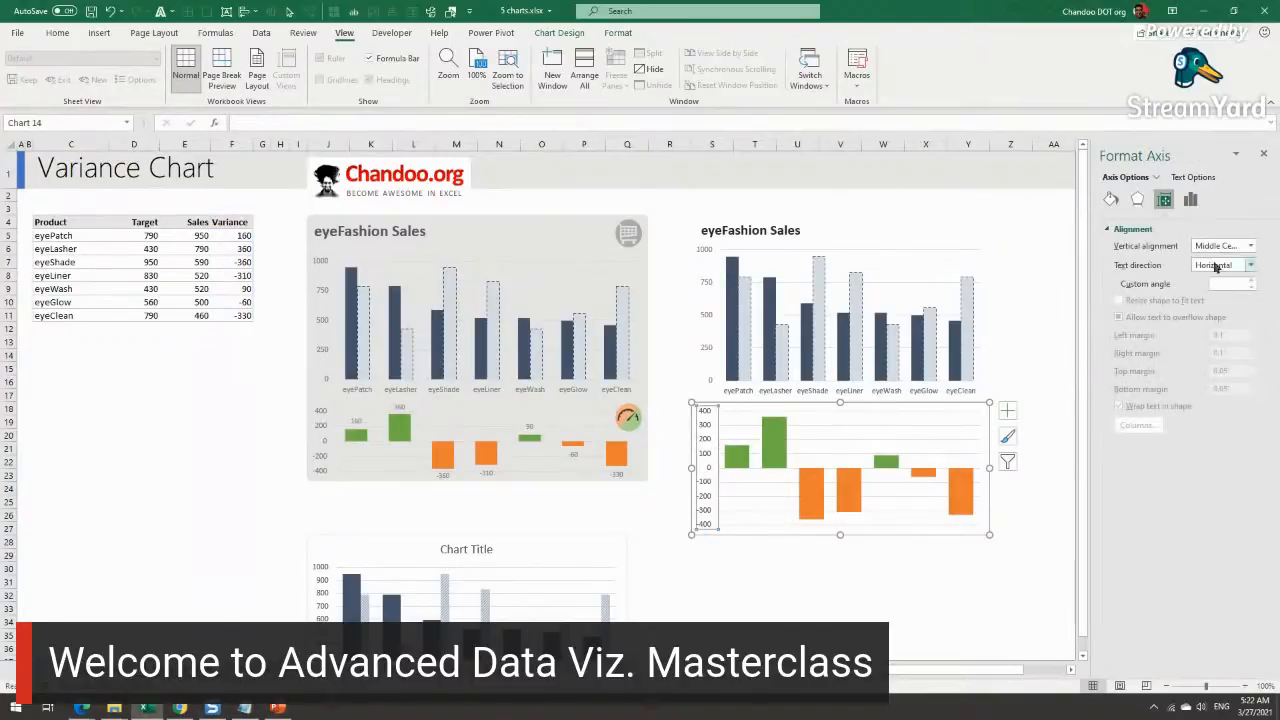
left_click(1190, 199)
left_click(1137, 229)
double_click(1192, 318)
type("200")
key("Return")
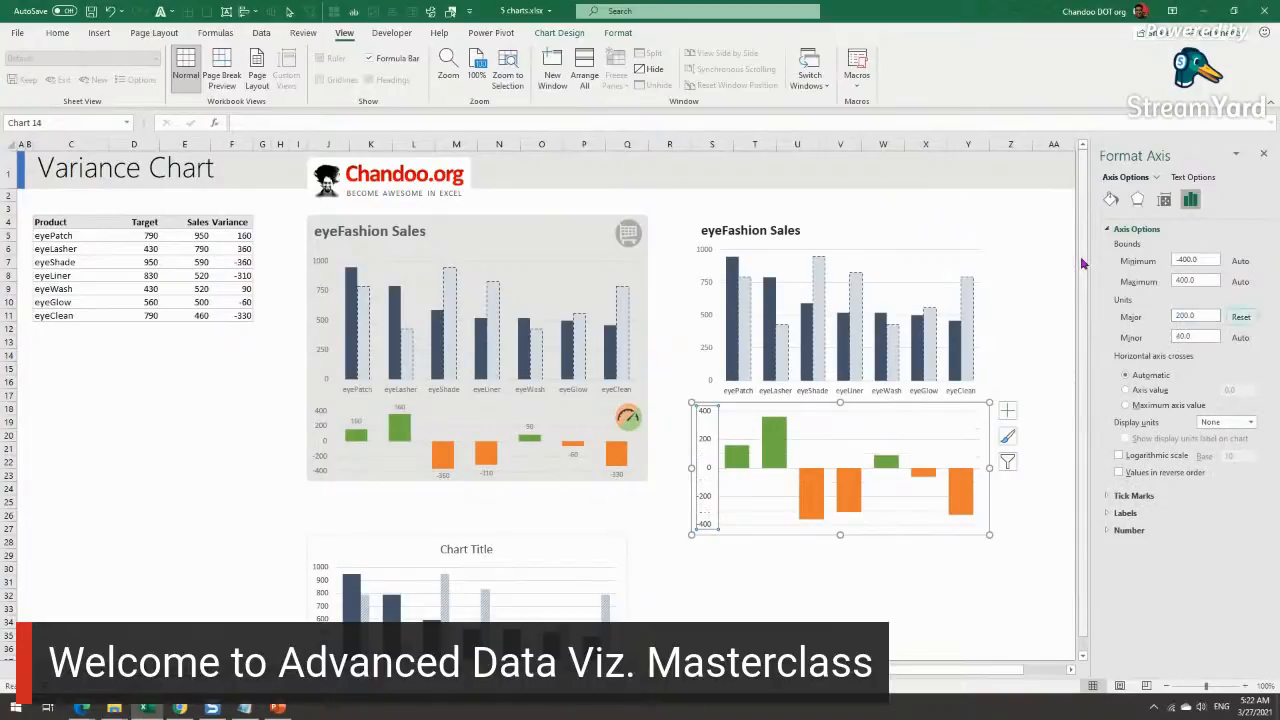
Step: Remove the outline around the Variance chart
left_click(52, 33)
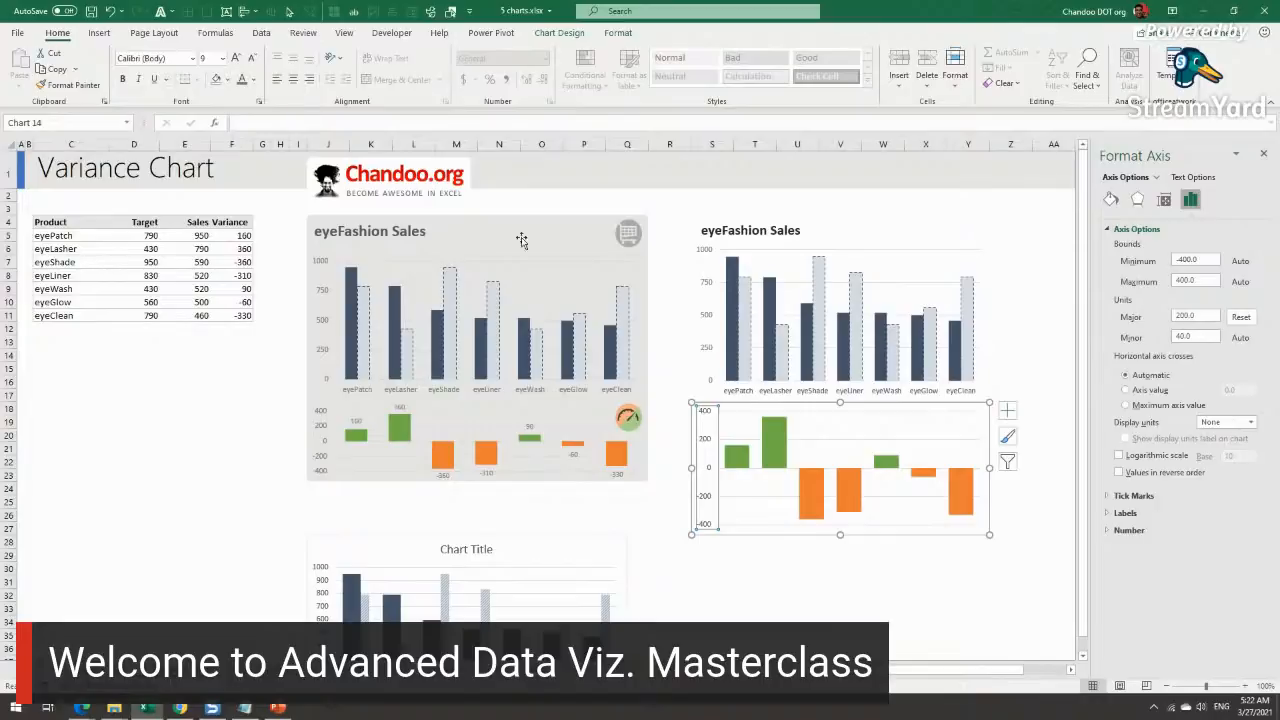
left_click(810, 621)
left_click(918, 398)
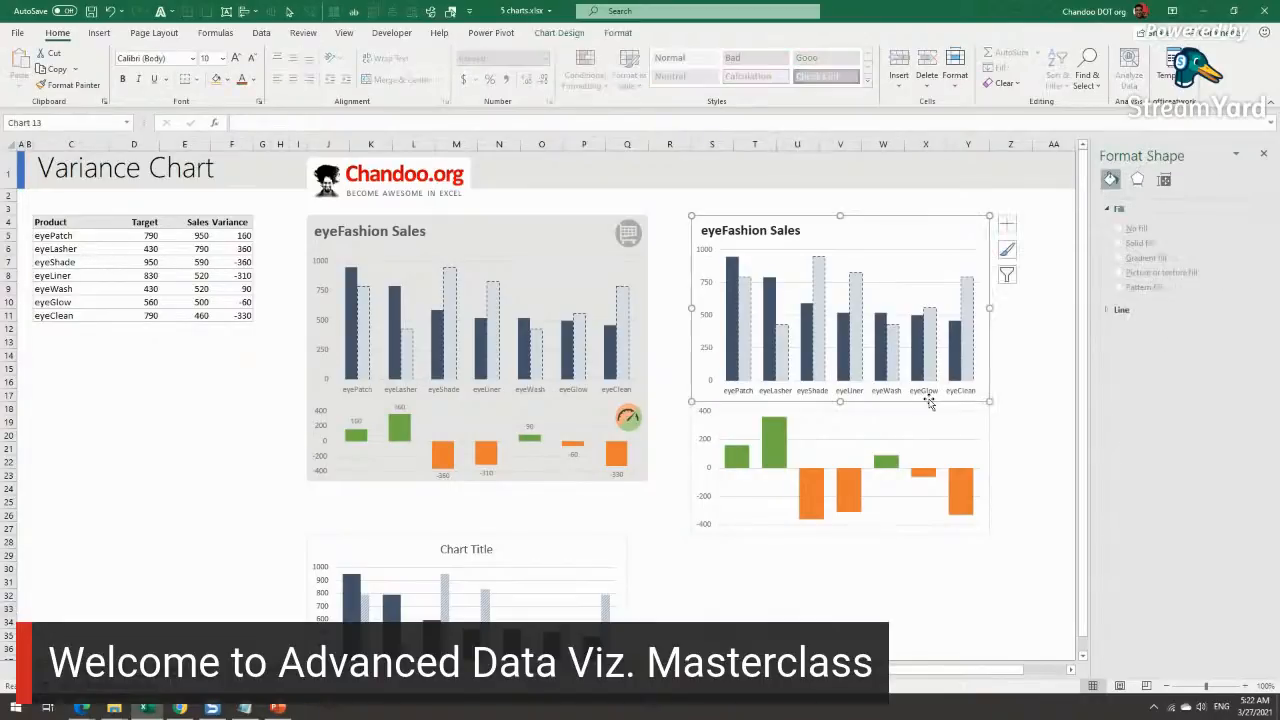
left_click(979, 418)
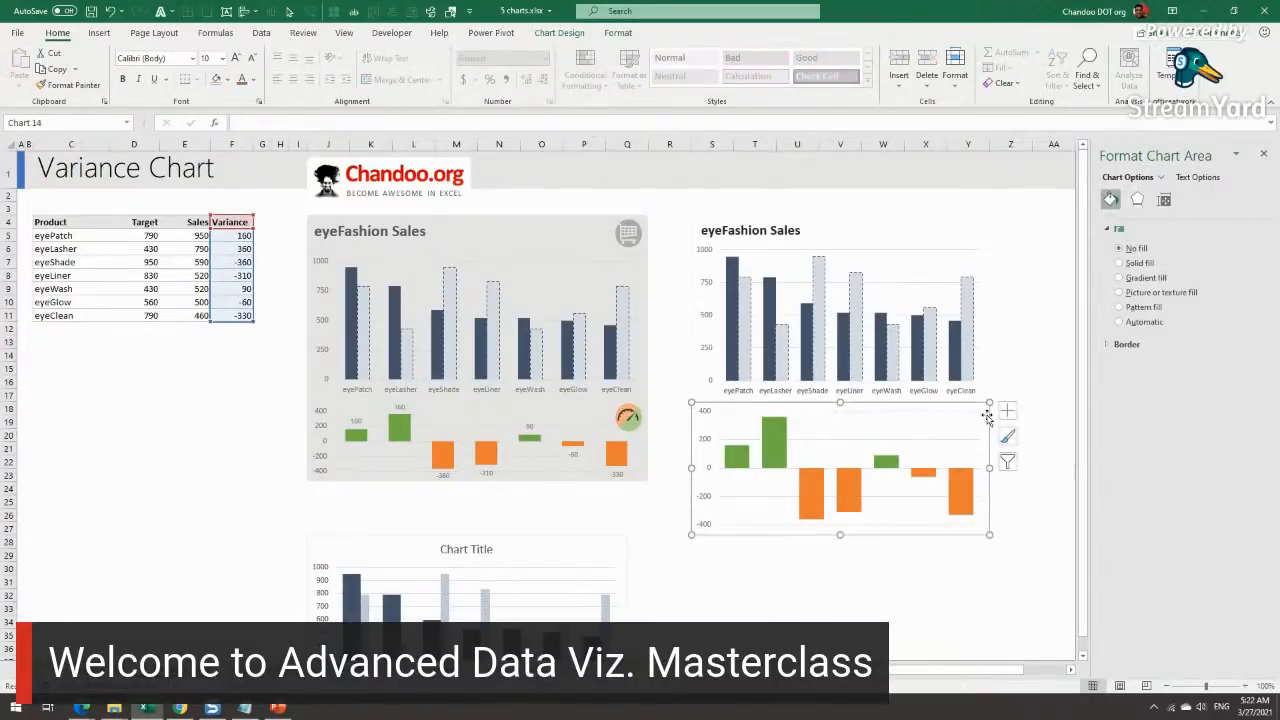
left_click(615, 33)
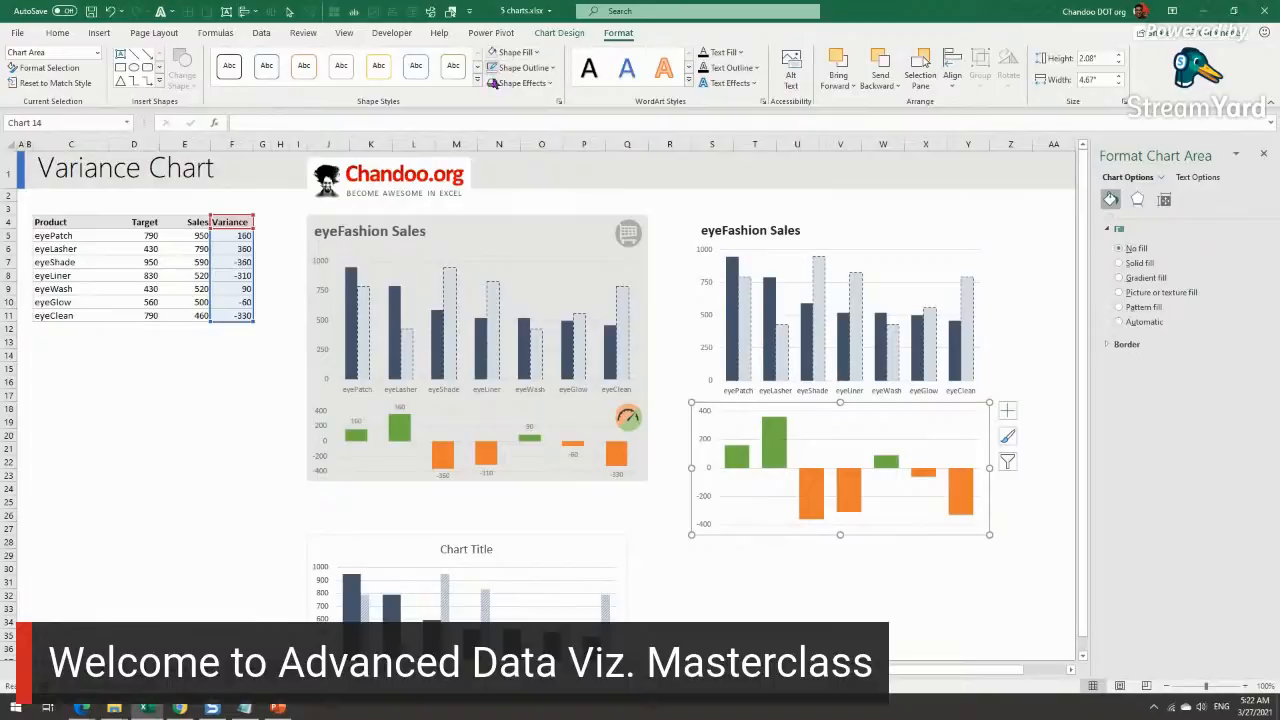
left_click(881, 621)
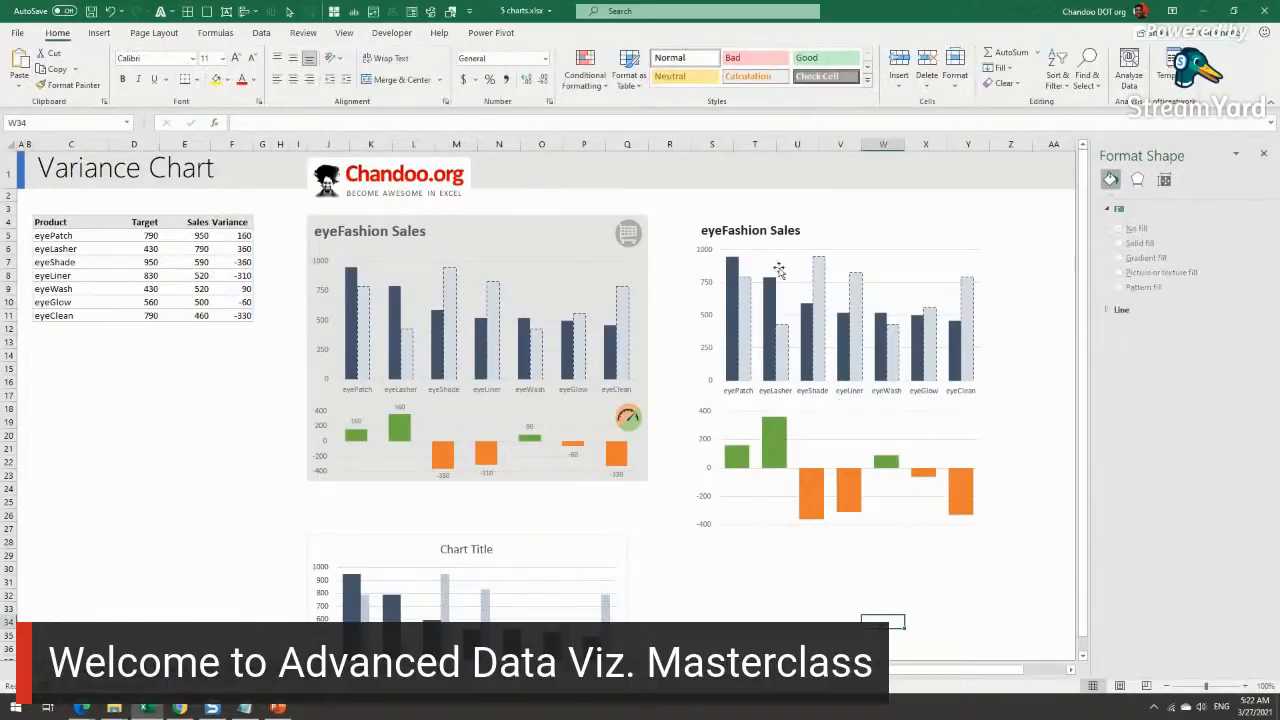
Step: Shorten the Variance chart from its lower edge to match the proportions of the reference chart
left_click(903, 520)
left_click_drag(839, 528, 838, 492)
left_click(356, 480)
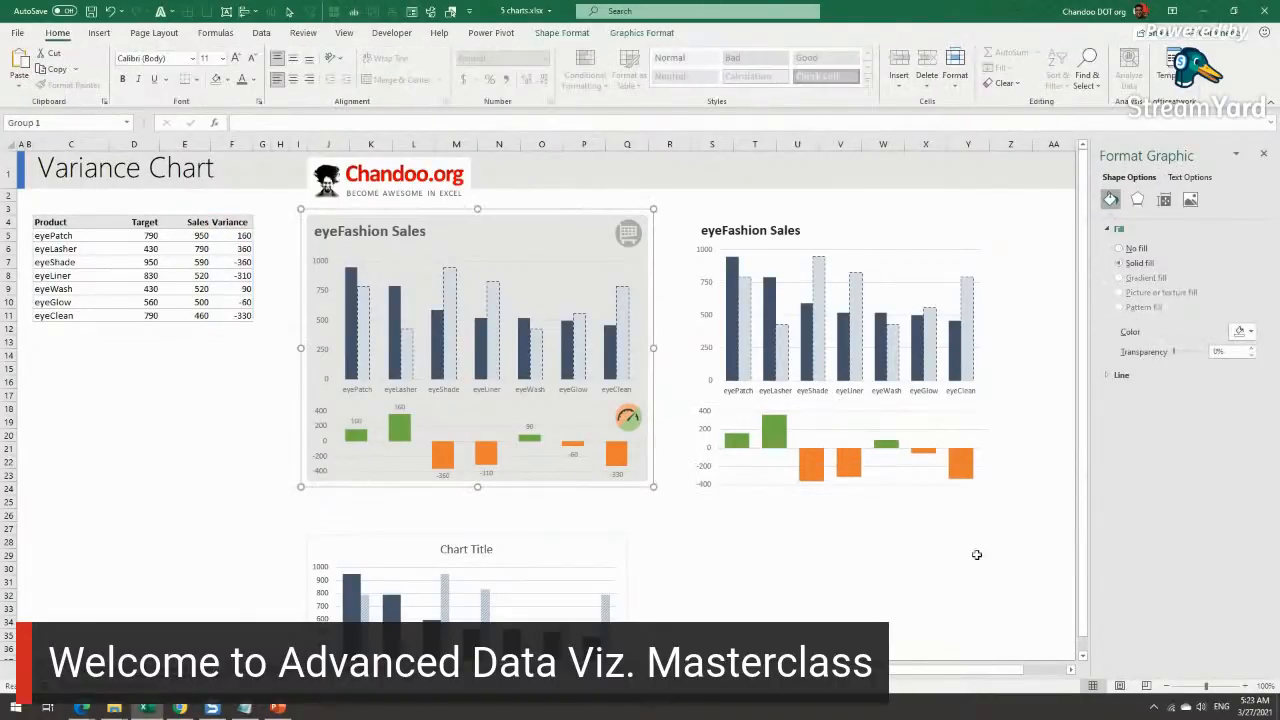
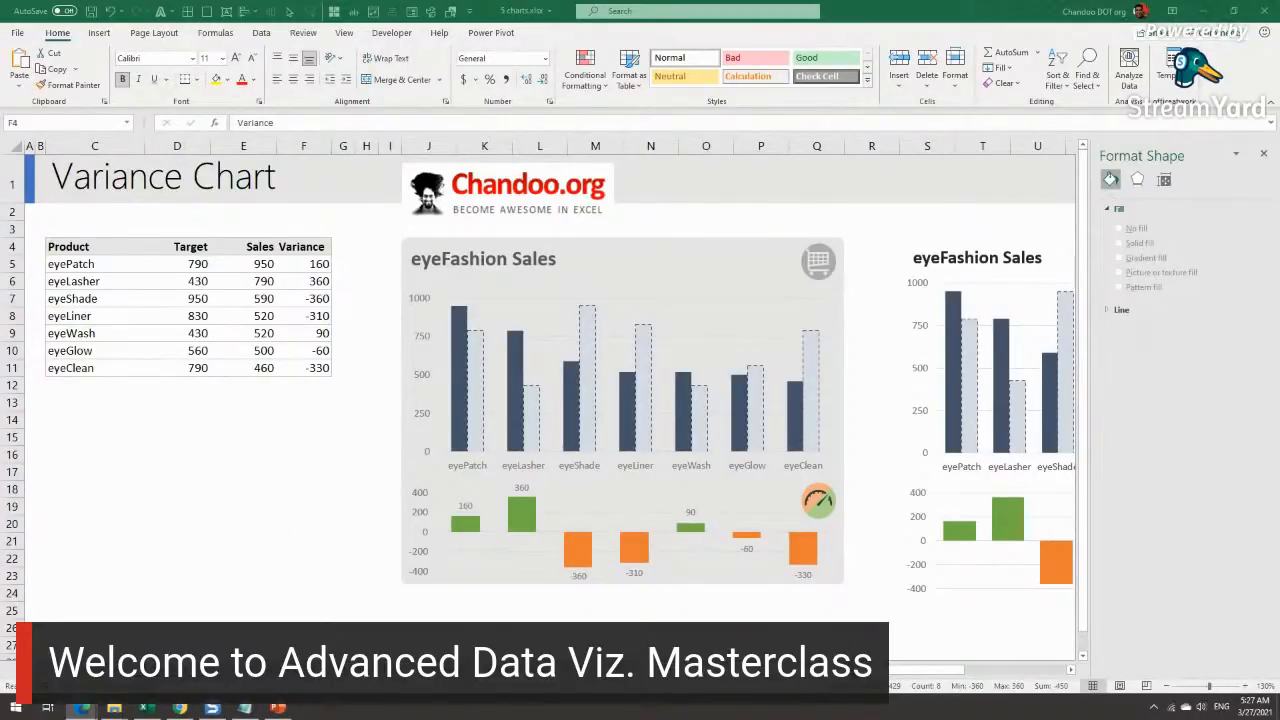
Step: Draw a rounded rectangle about 4.4" high and 4.7" wide over both new charts and make its corners only slightly rounded
left_click_drag(950, 670, 1038, 665)
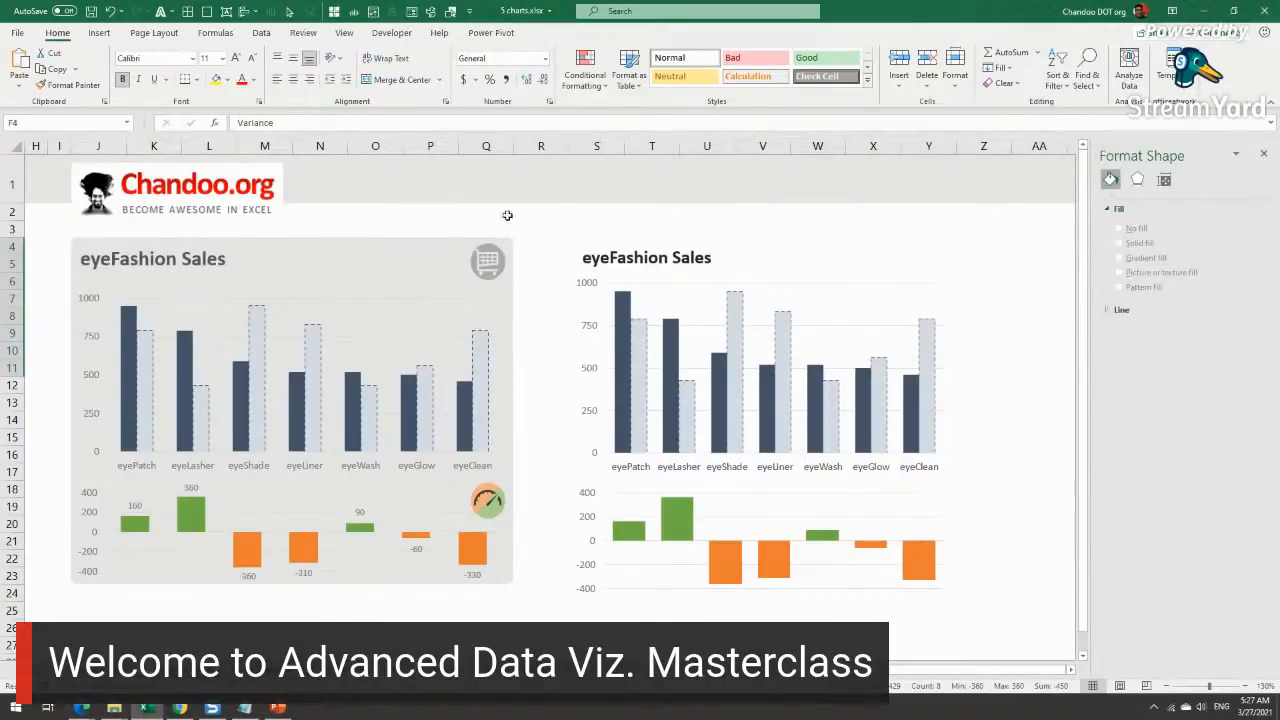
left_click(99, 32)
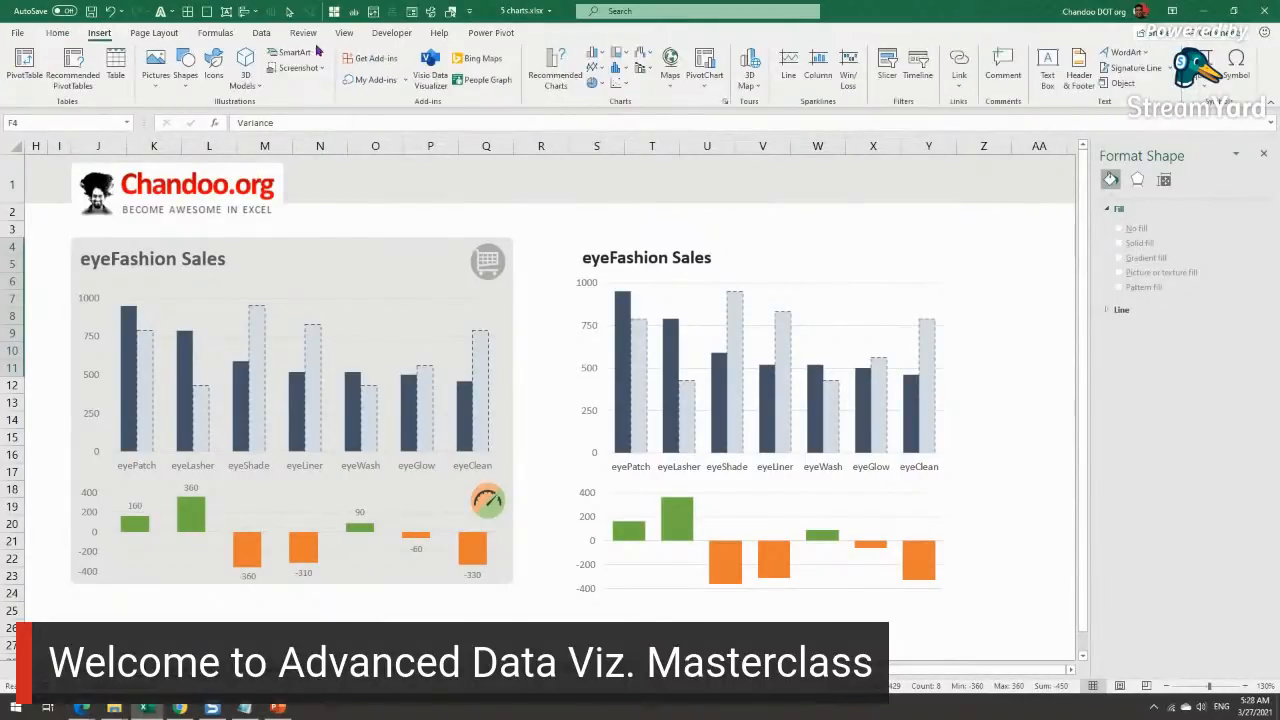
left_click(186, 84)
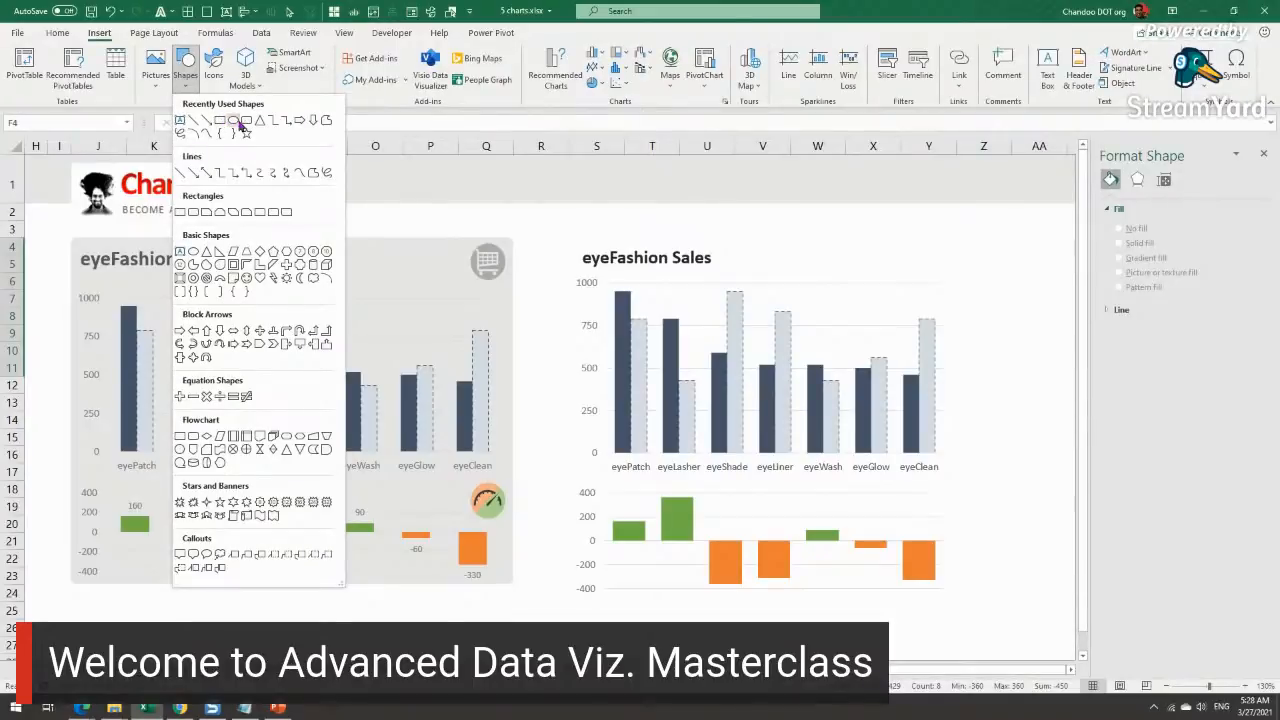
left_click(249, 123)
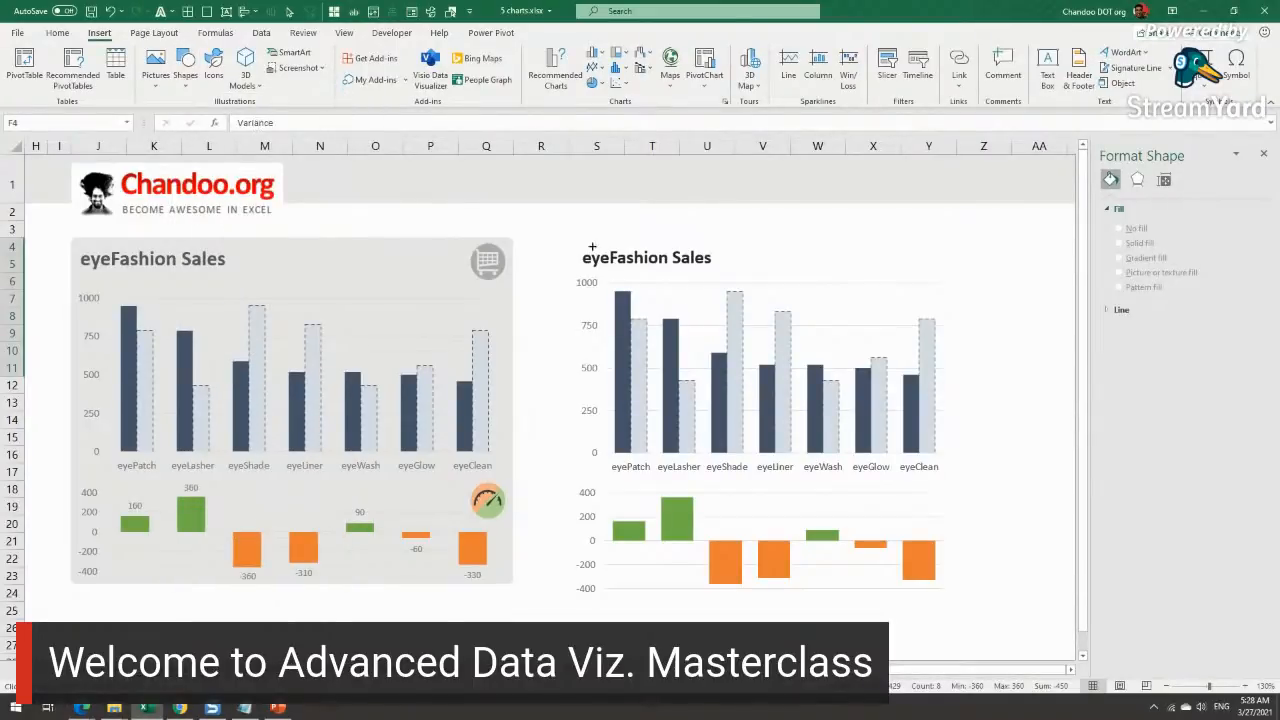
left_click_drag(568, 240, 958, 609)
left_click_drag(624, 241, 566, 246)
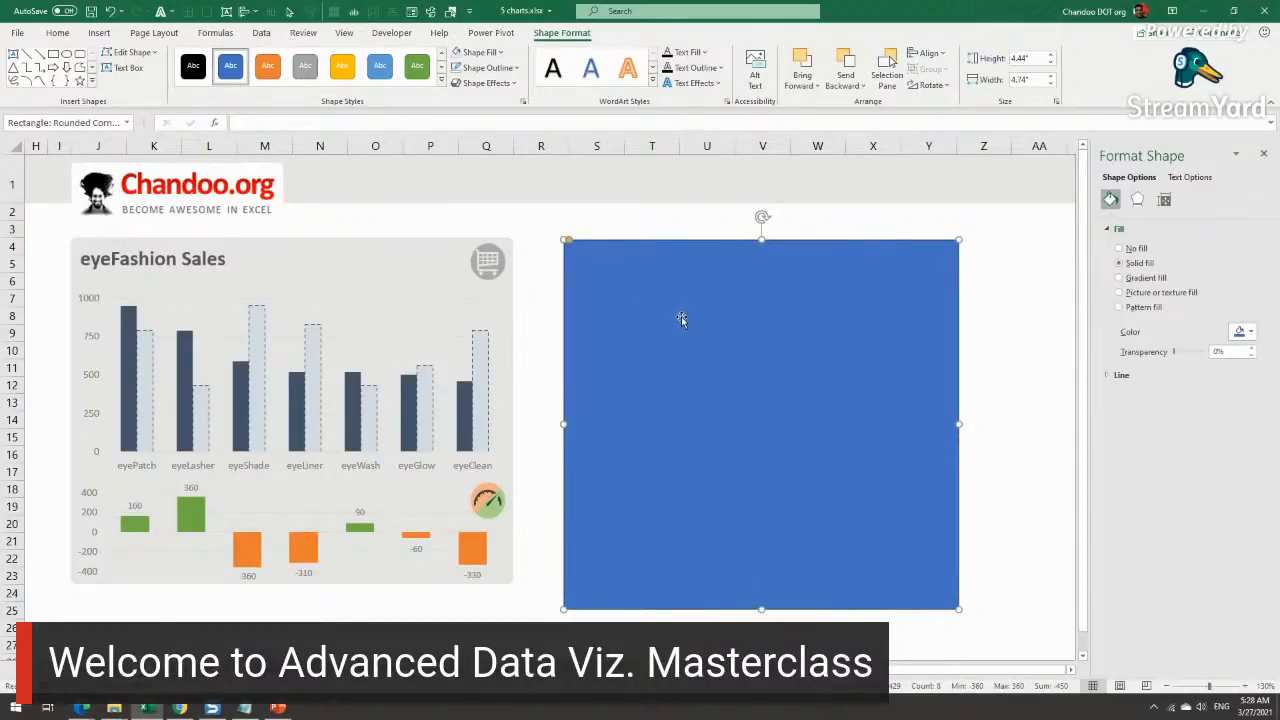
Step: Fill the rectangle with Light Gray, Background 2, remove its outline, and send it behind the two charts
left_click(487, 55)
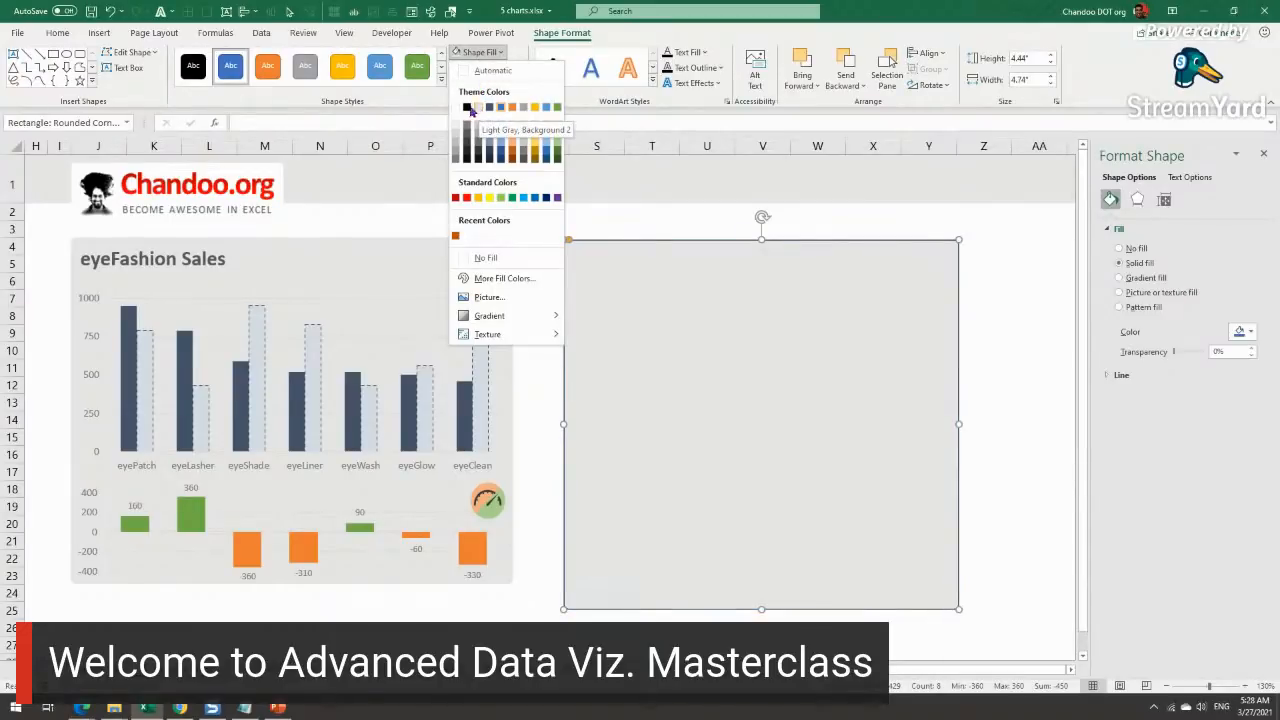
left_click(478, 114)
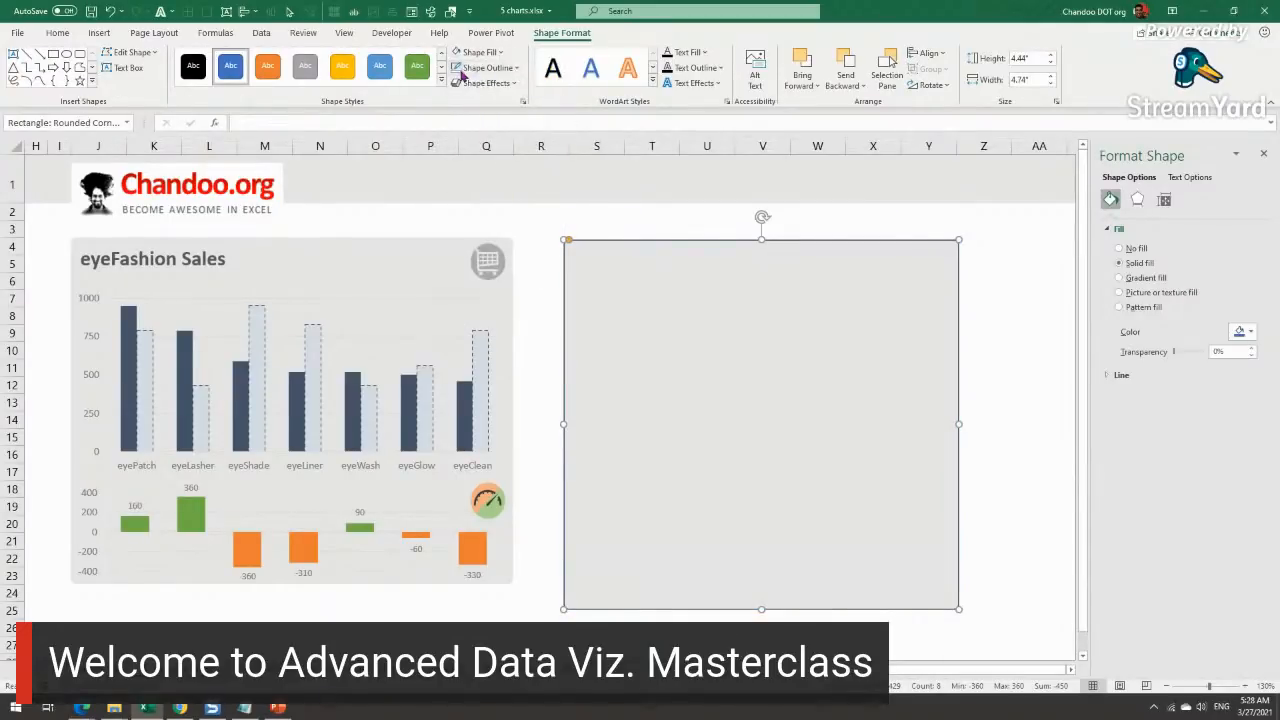
right_click(619, 265)
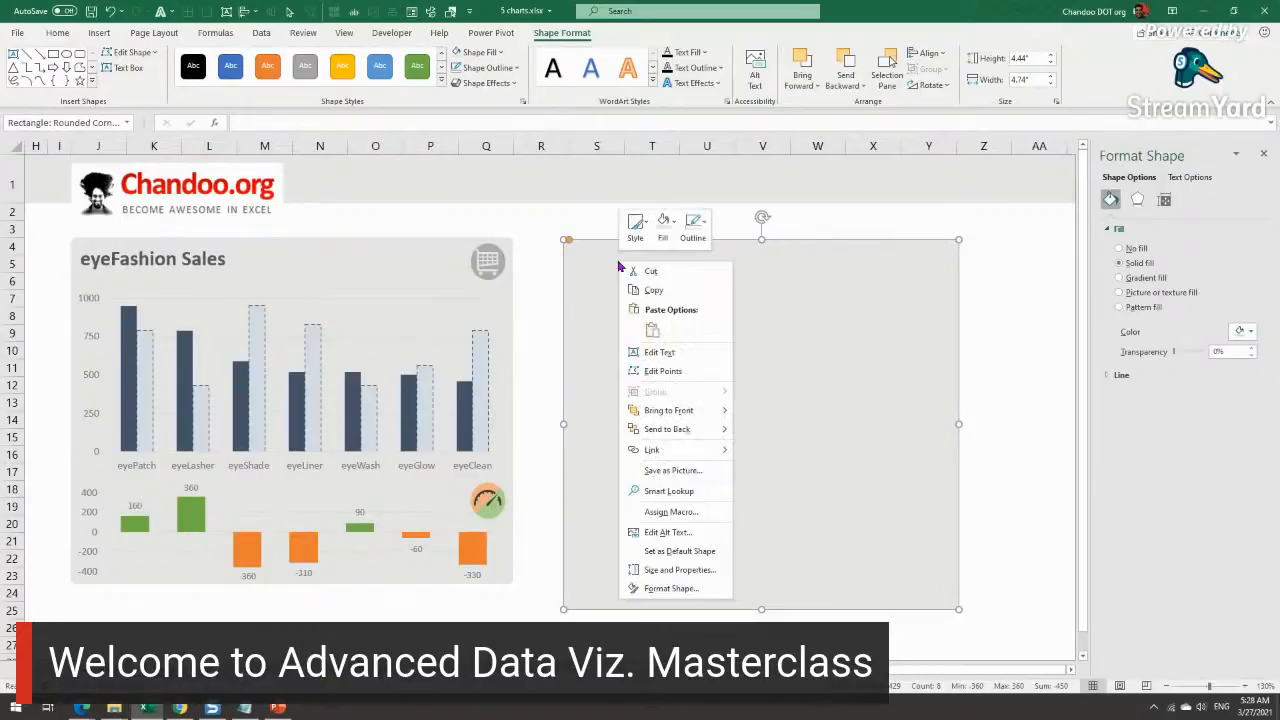
left_click(667, 429)
left_click(1023, 504)
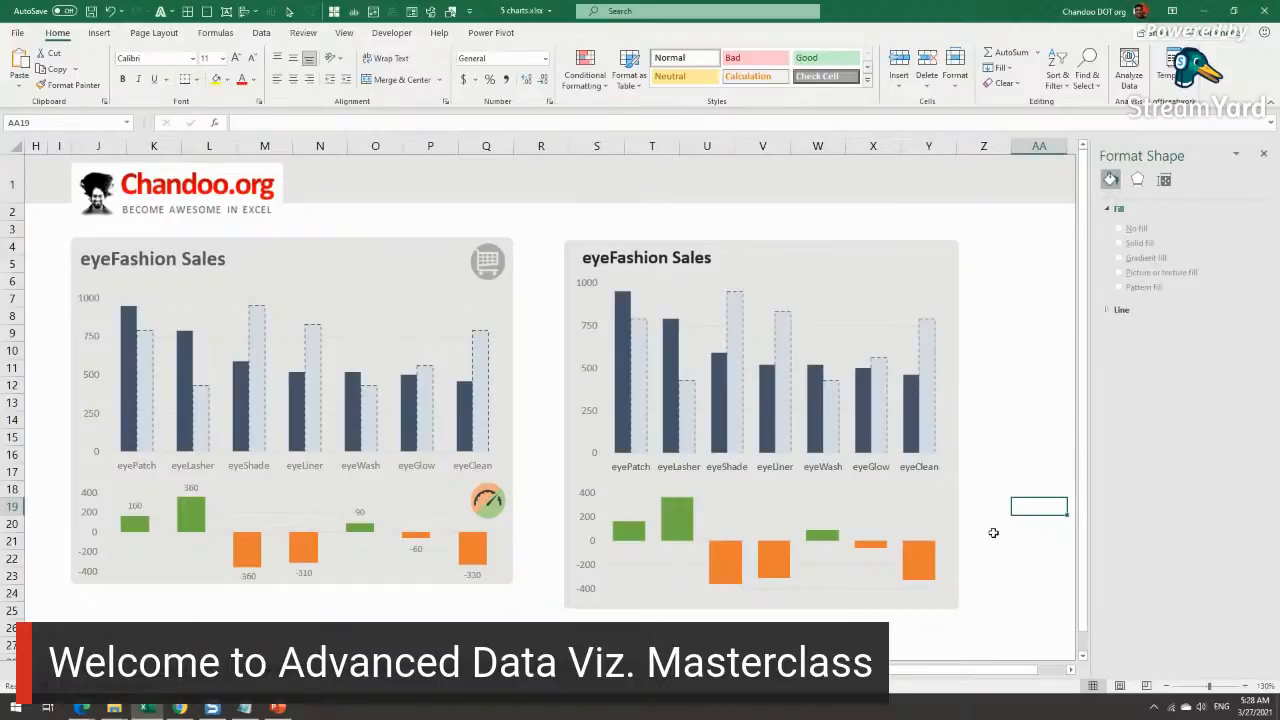
left_click(808, 251)
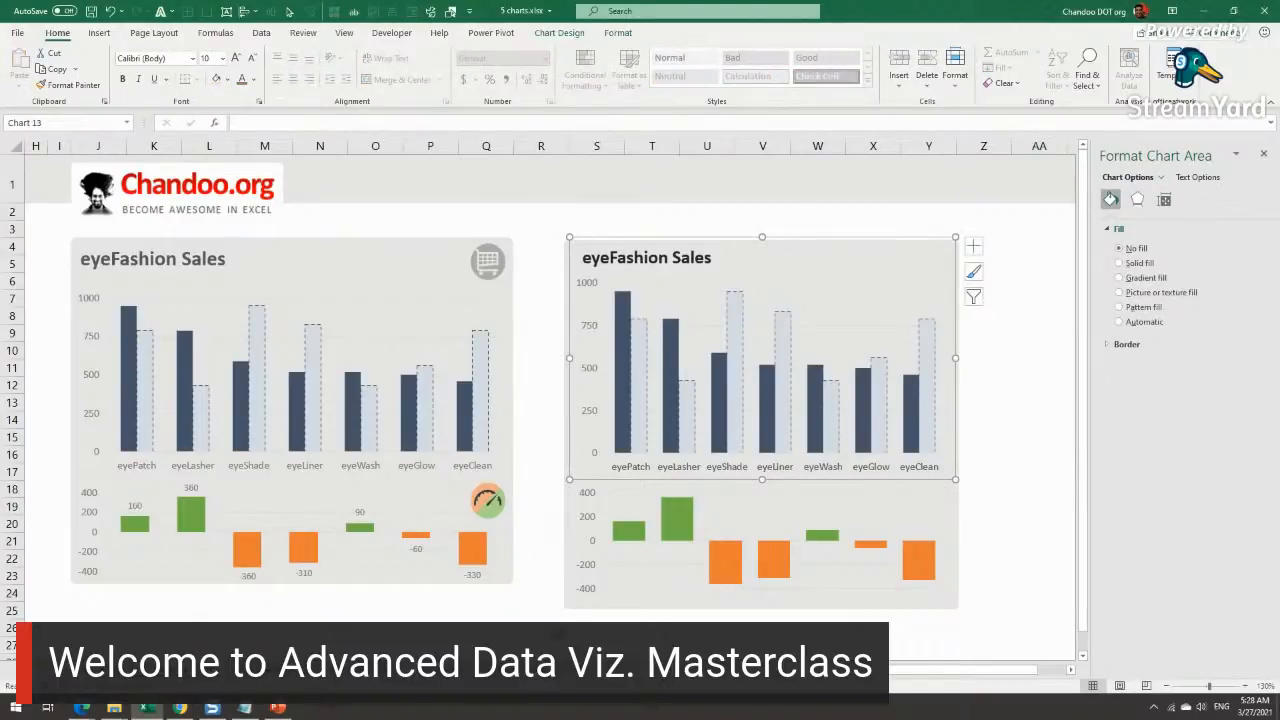
left_click(567, 607)
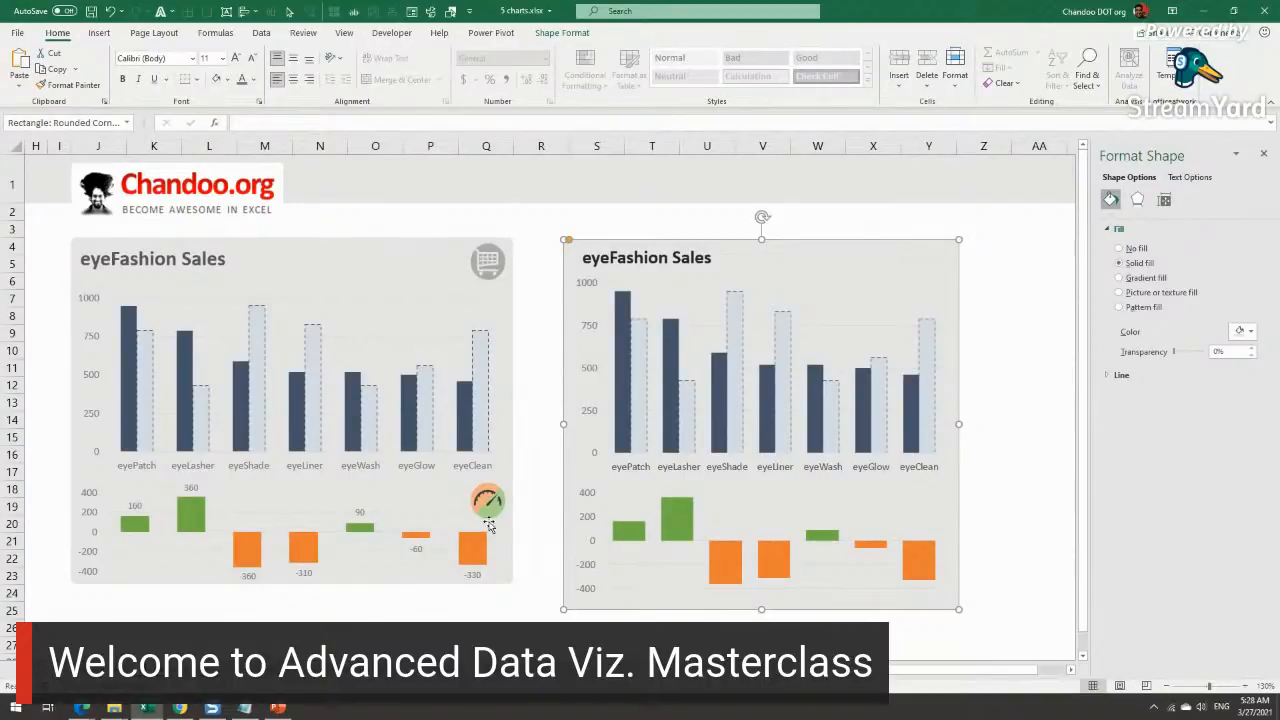
left_click(1004, 246)
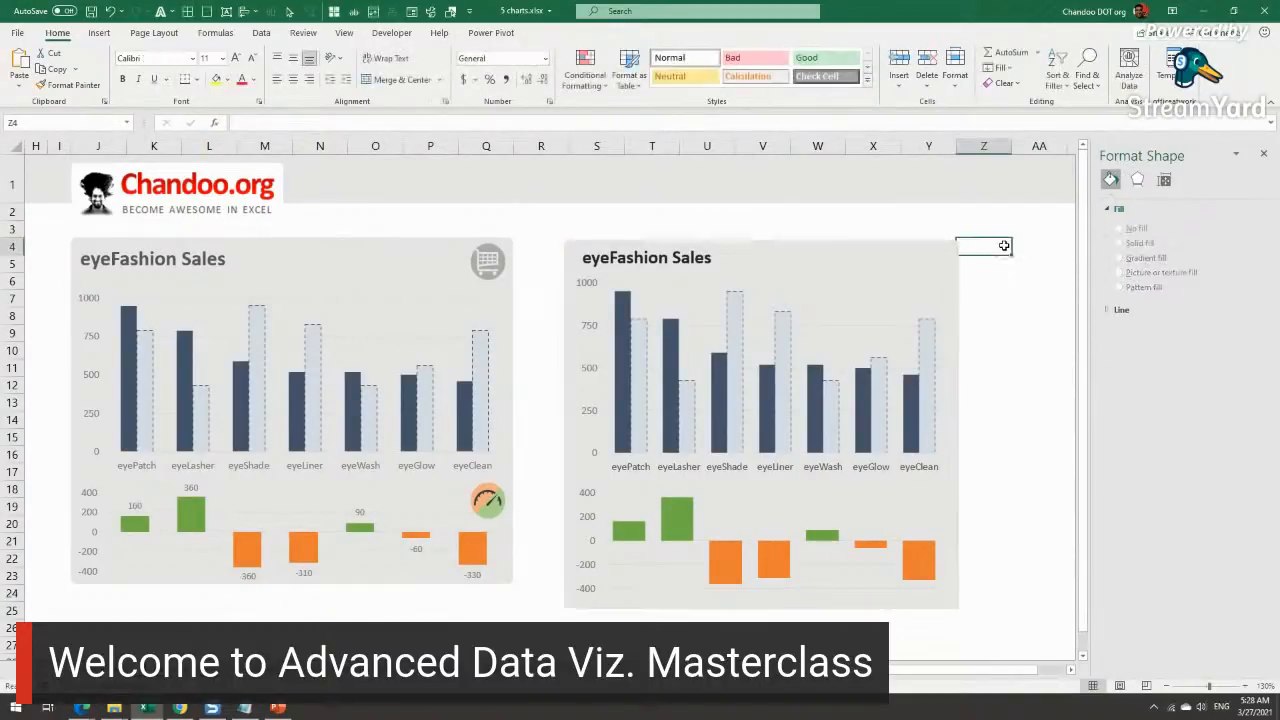
left_click(106, 33)
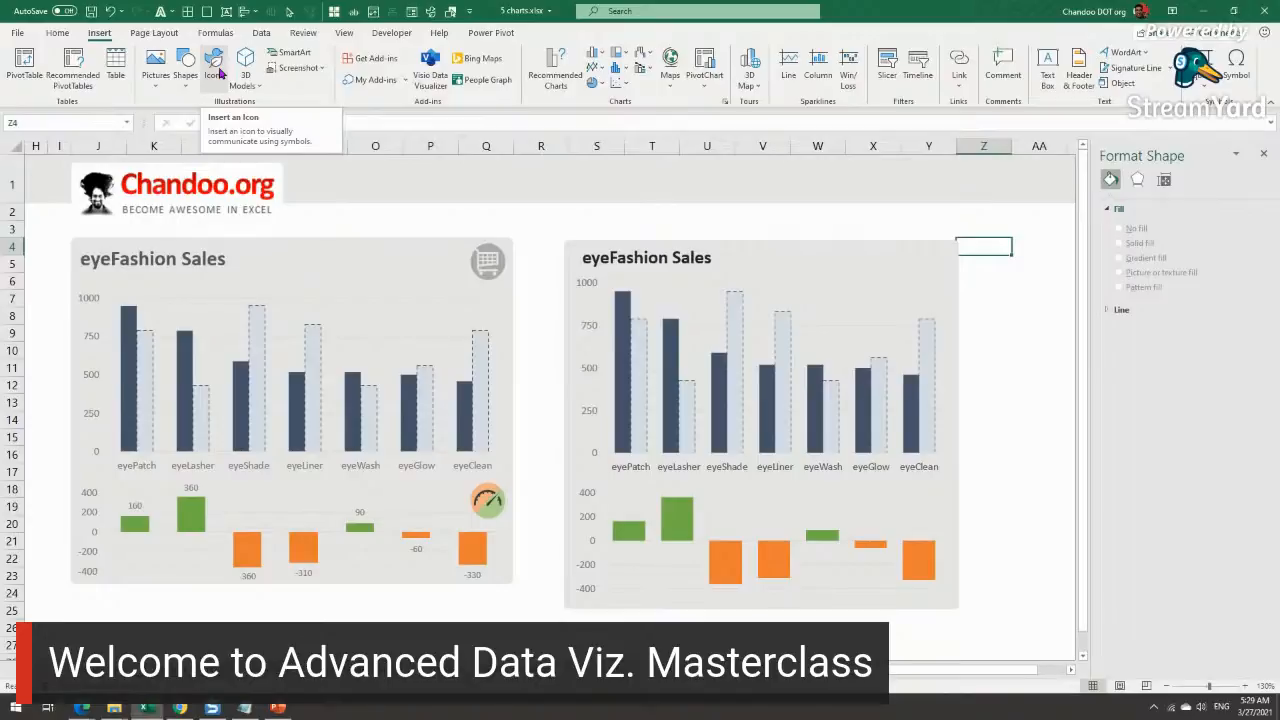
left_click(216, 66)
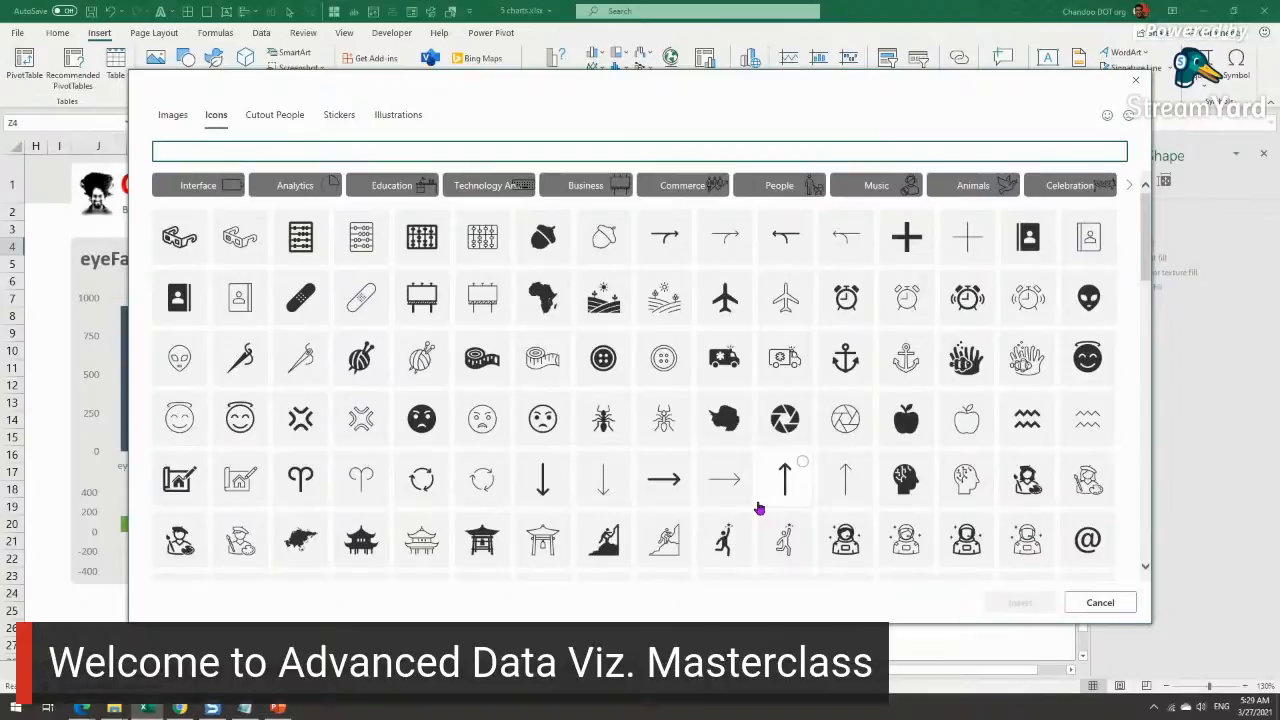
left_click(463, 108)
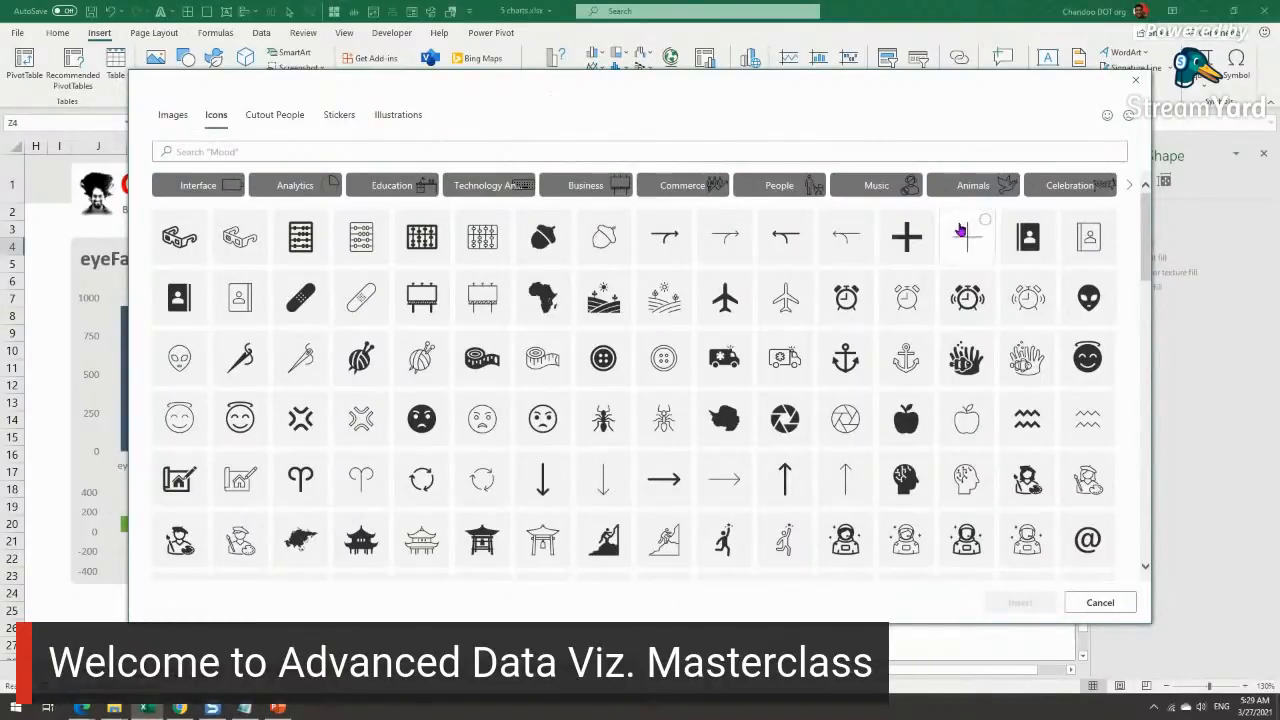
left_click(1135, 80)
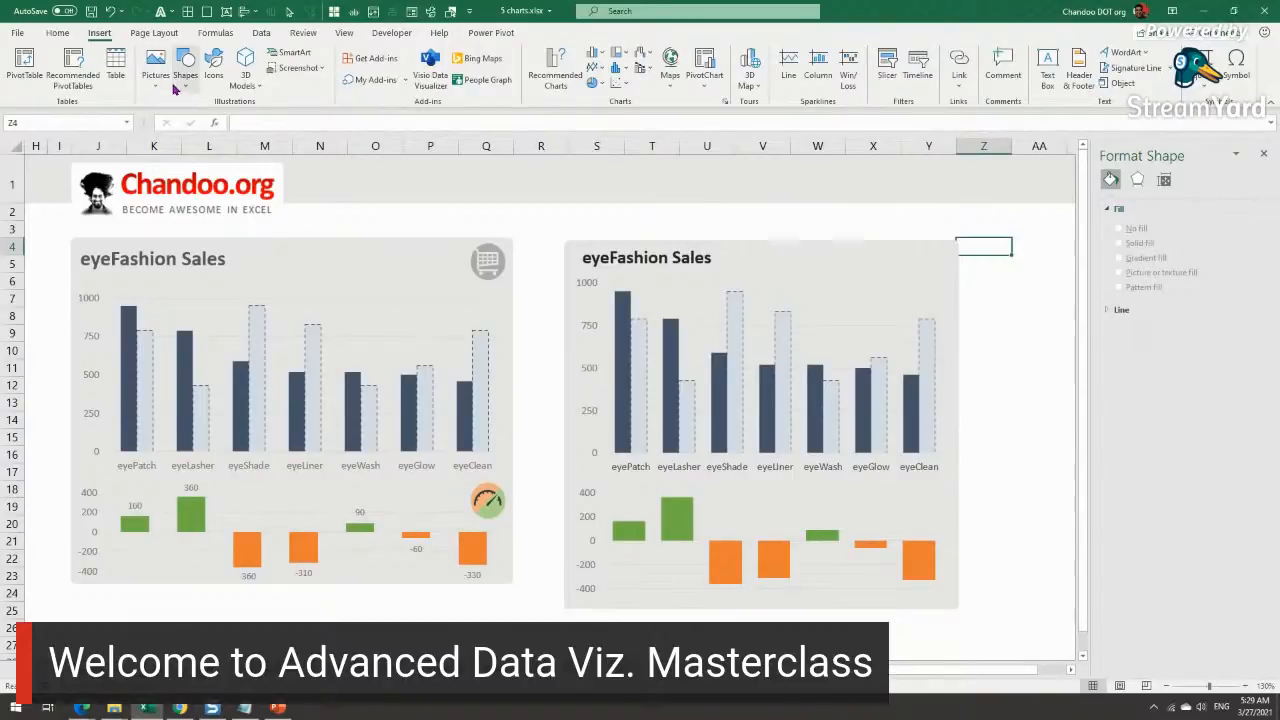
Step: Search the icon library for "cart" and choose the solid shopping cart icon
left_click(213, 65)
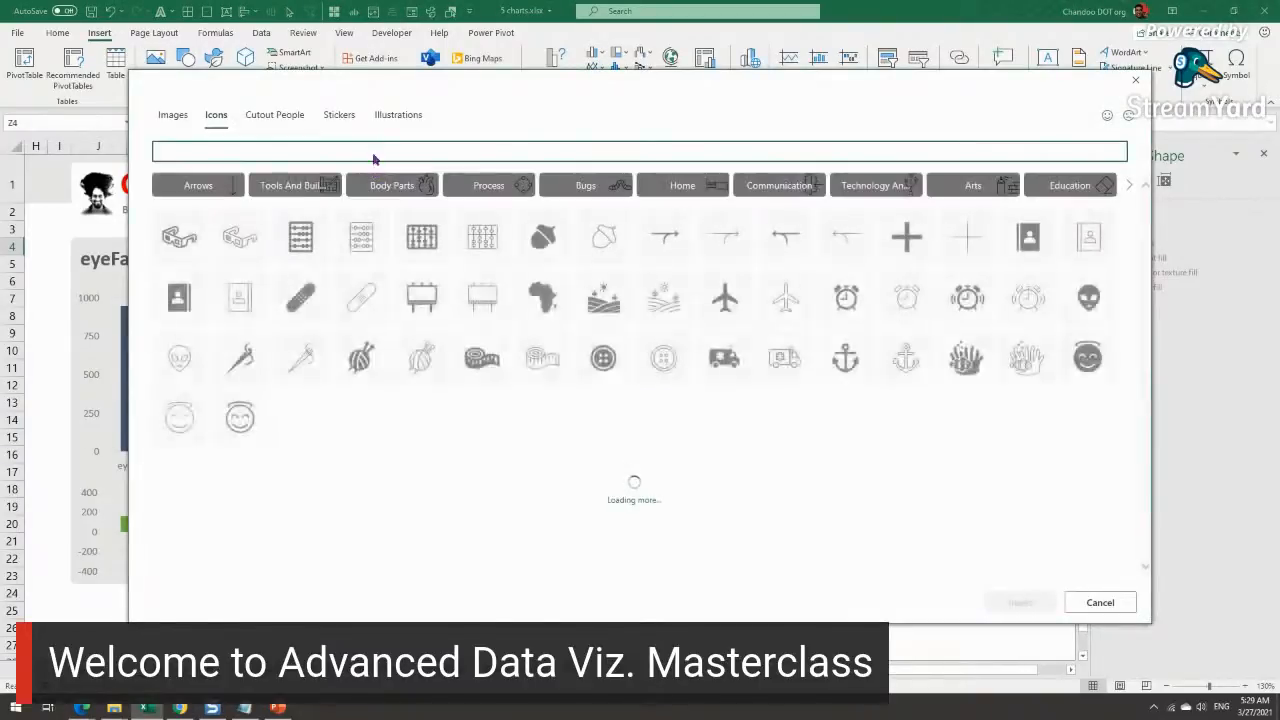
type("cart")
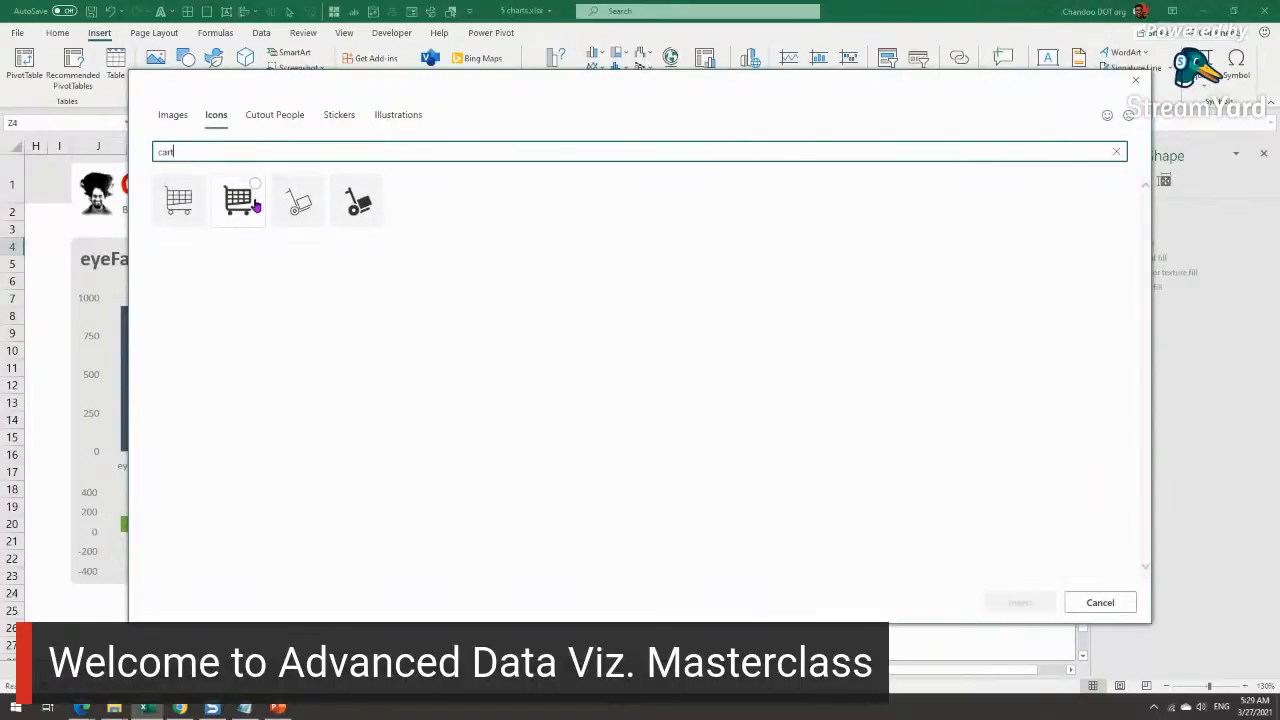
left_click(255, 205)
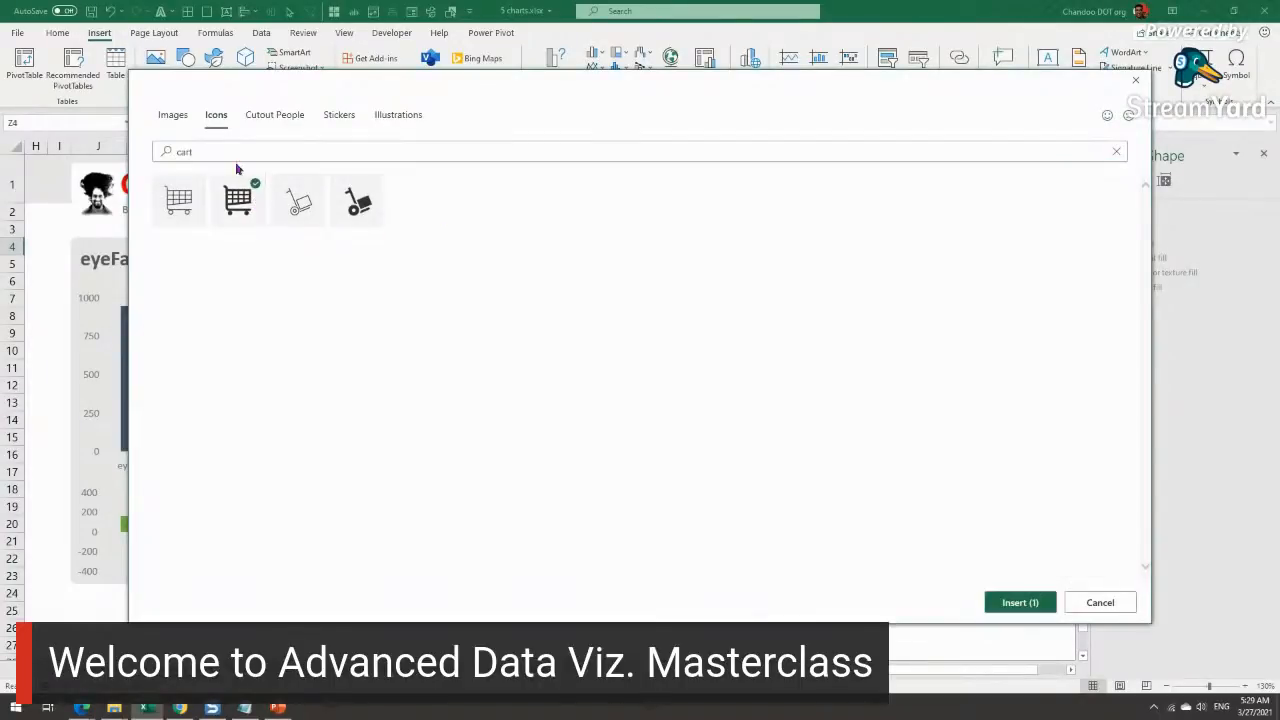
Step: Search the icon library for a speedometer or gauge icon, then clear the search and browse the full icon list
double_click(235, 152)
type("spee")
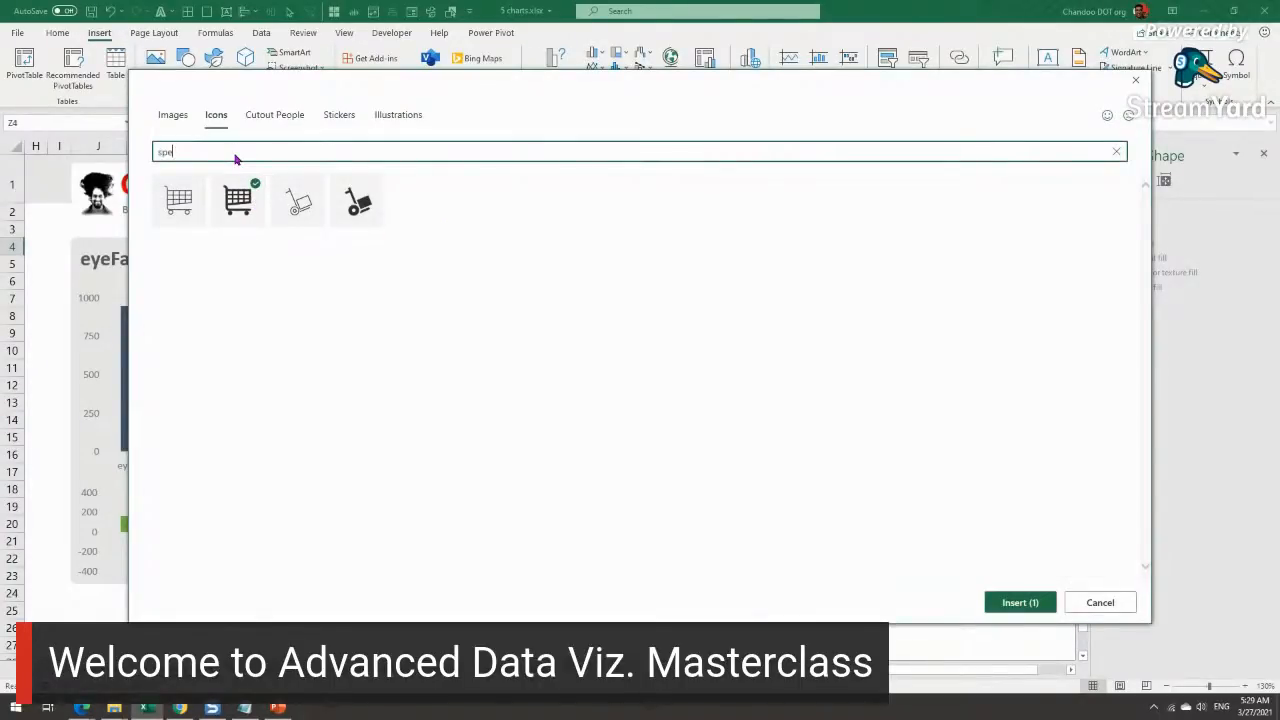
double_click(234, 152)
type("gau")
double_click(234, 152)
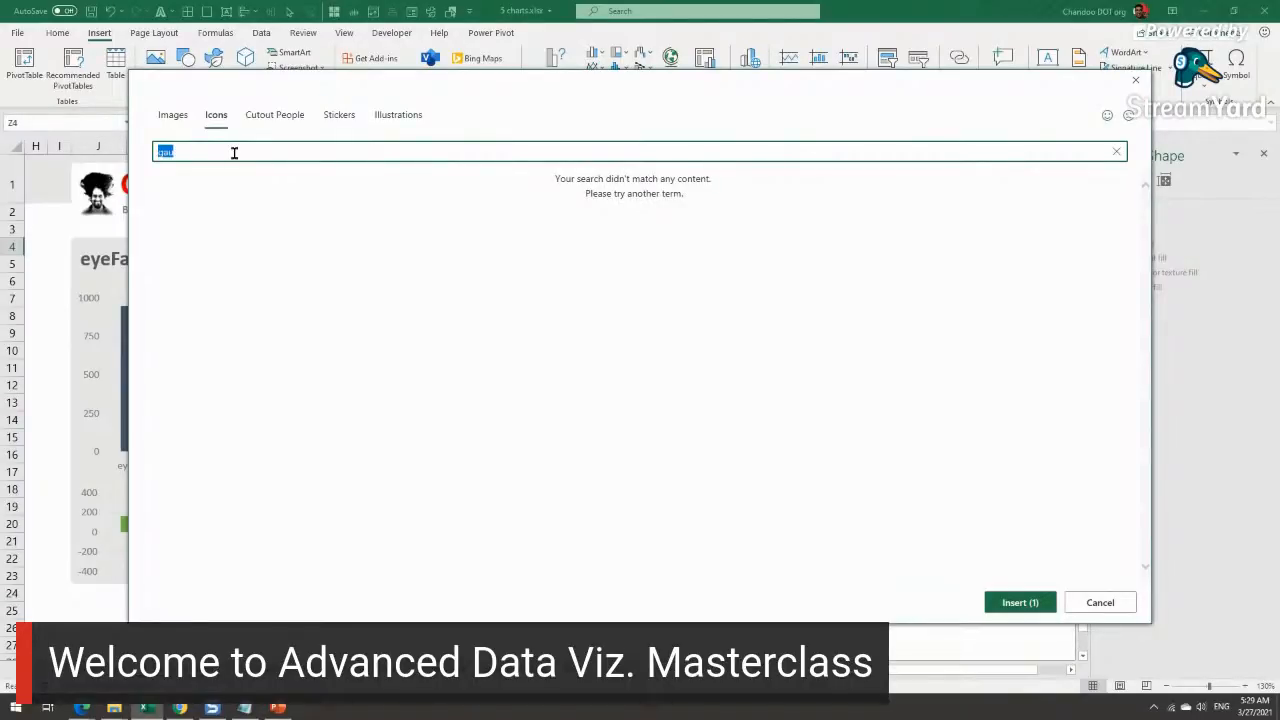
key("BackSpace")
scroll(597, 410, "down", 10)
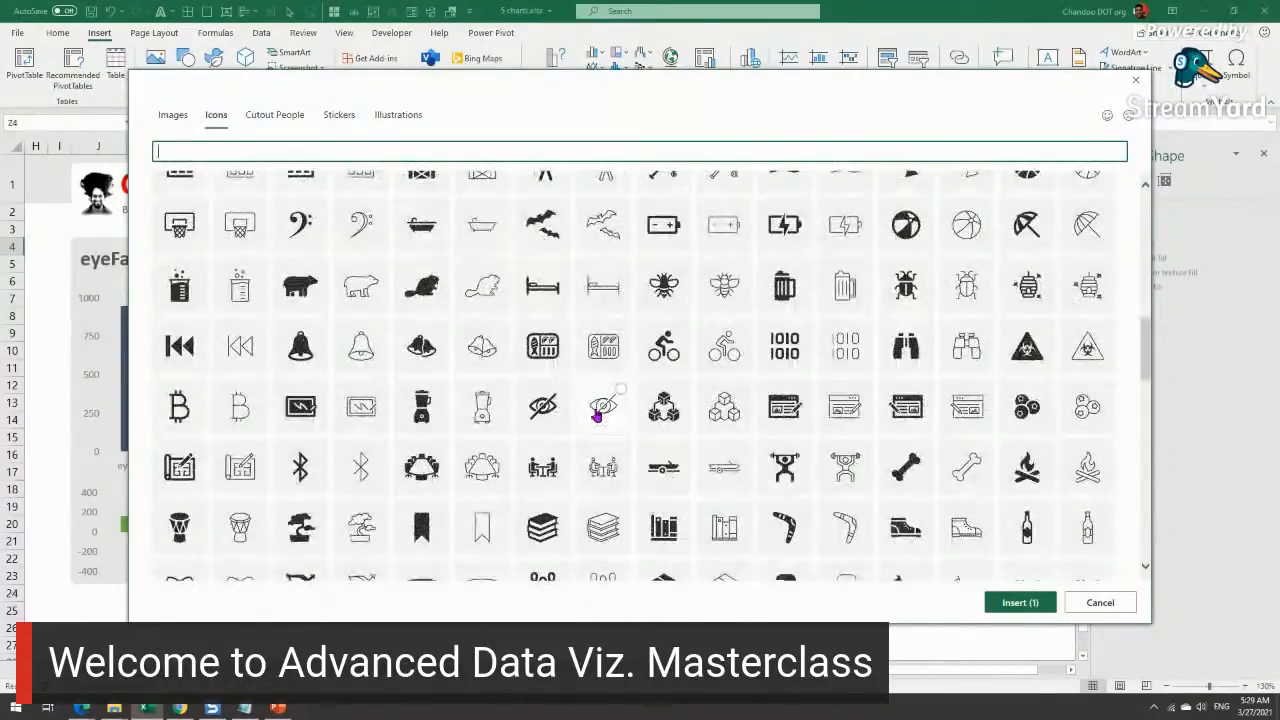
scroll(597, 410, "up", 15)
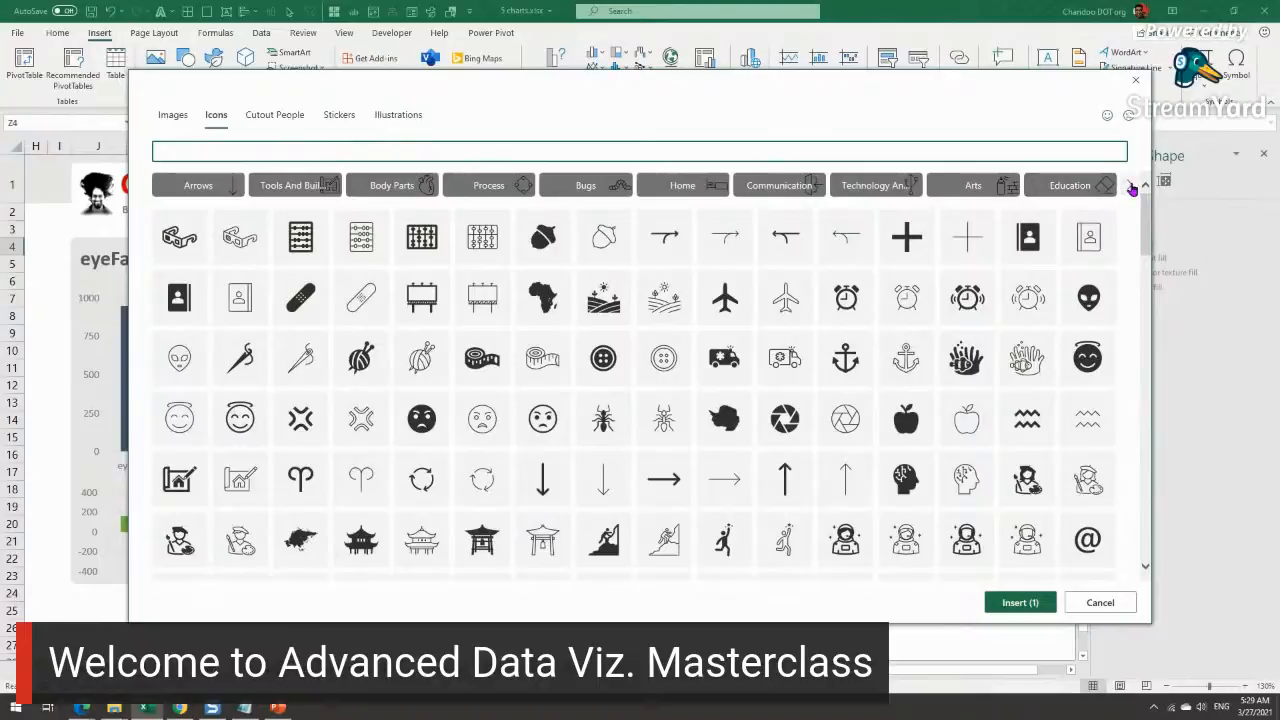
Step: Add the solid gauge icon from the Analytics category to the icon selection
left_click(1130, 186)
left_click(1130, 186)
left_click(1130, 186)
left_click(872, 186)
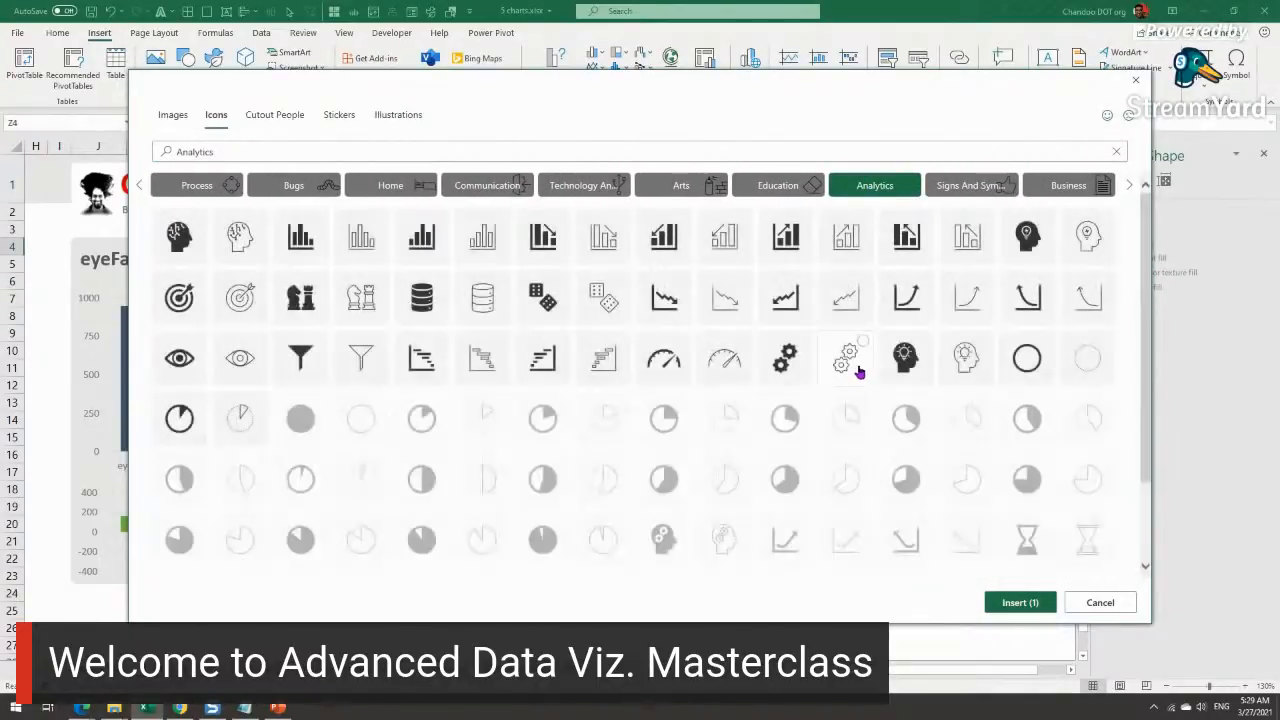
left_click(679, 368)
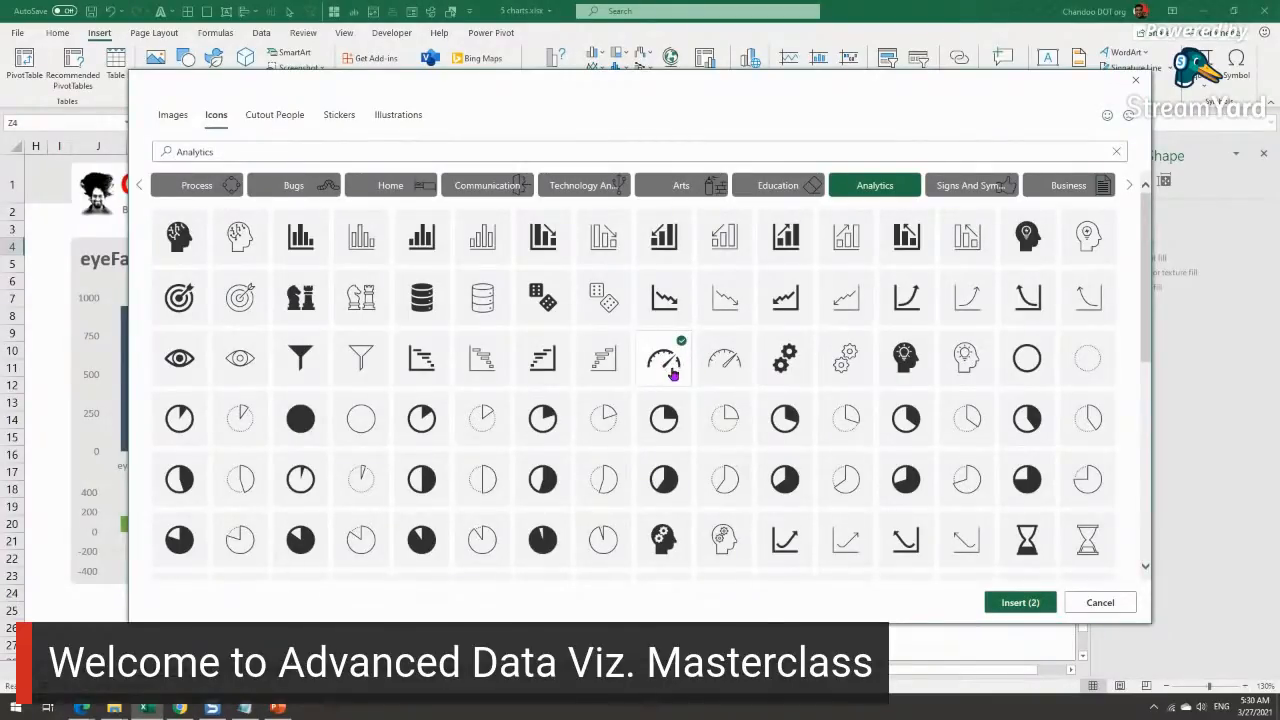
Step: Insert the cart and gauge icons, placing the cart beside the new chart and the gauge over the Variance chart's upper right corner
left_click(1033, 603)
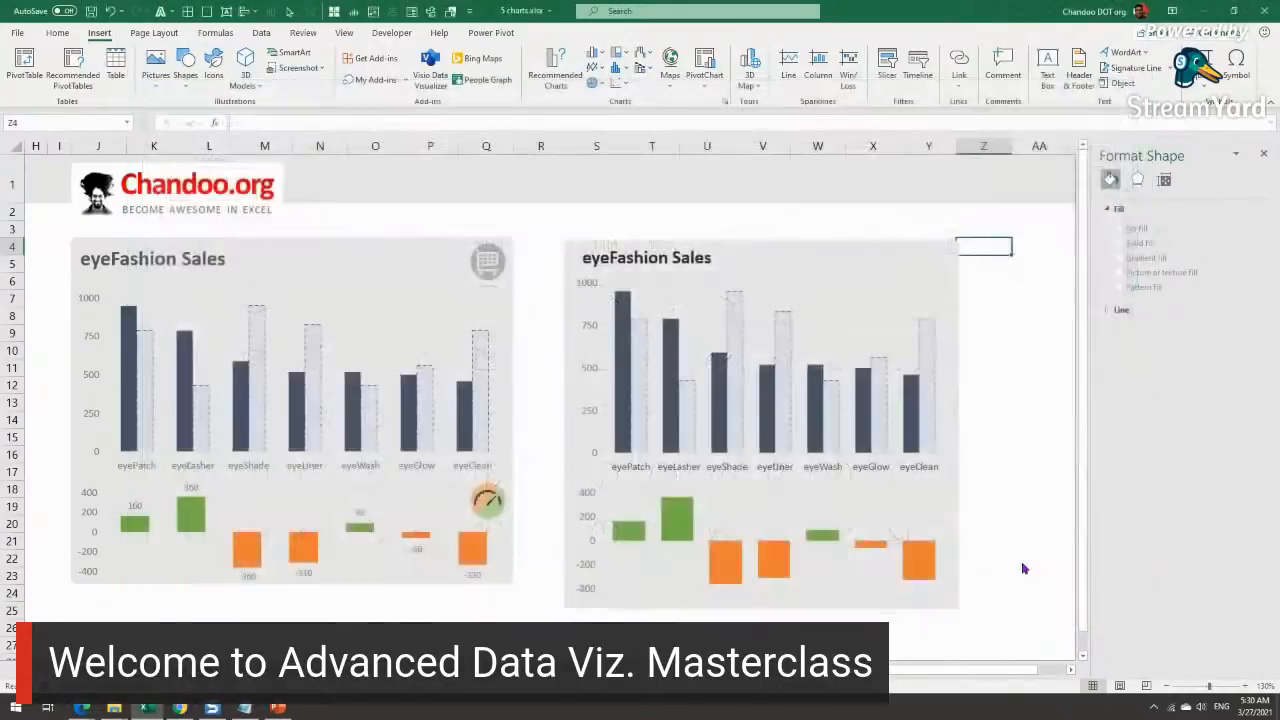
left_click(1015, 442)
left_click_drag(1013, 330, 1031, 494)
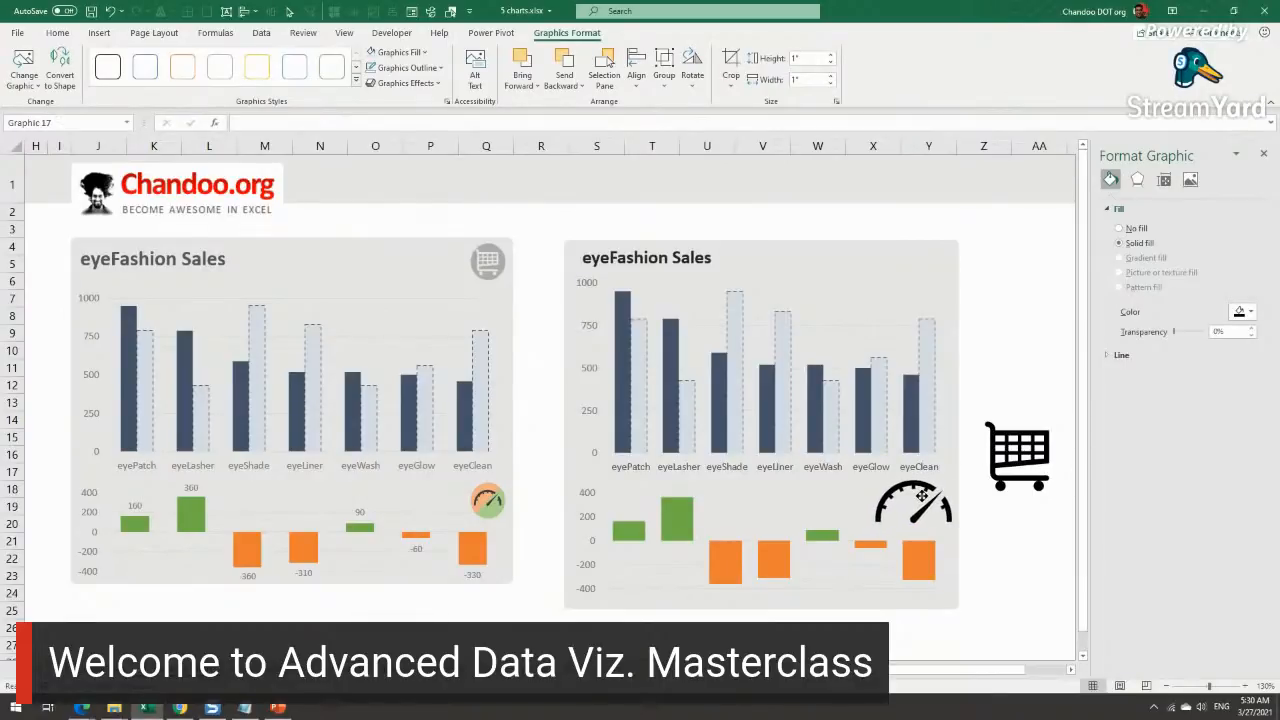
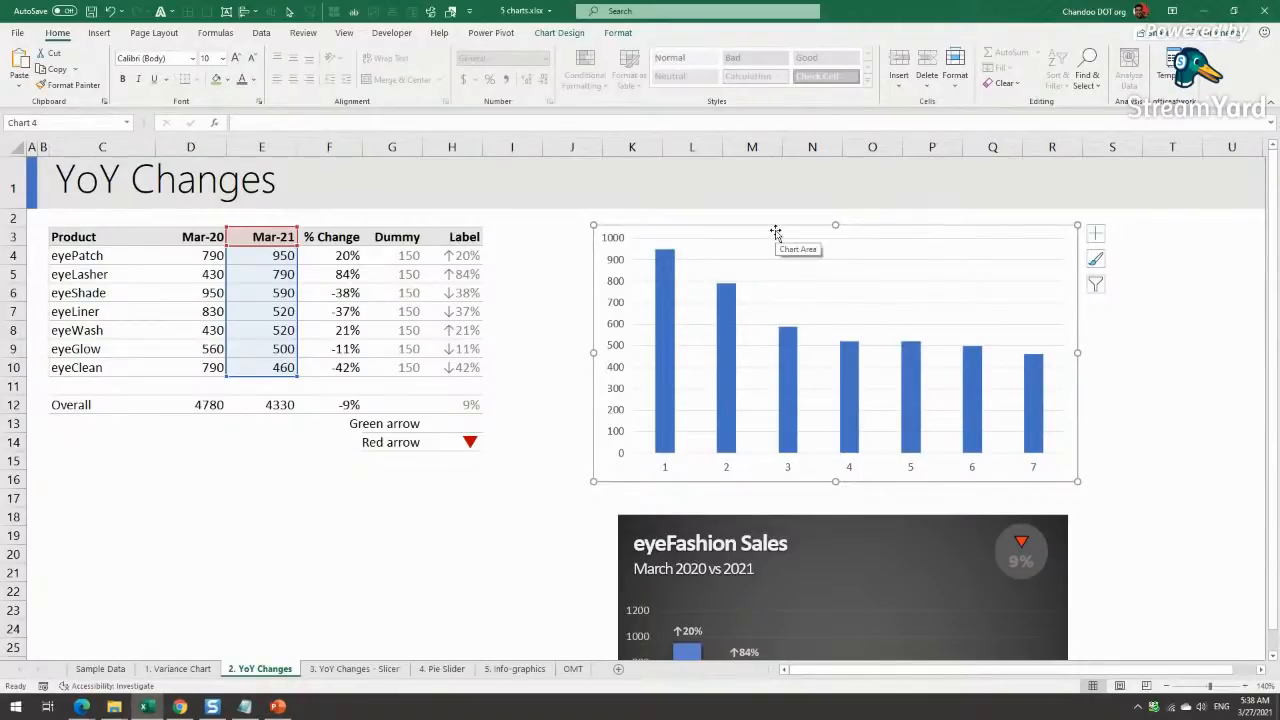
key("ctrl+q")
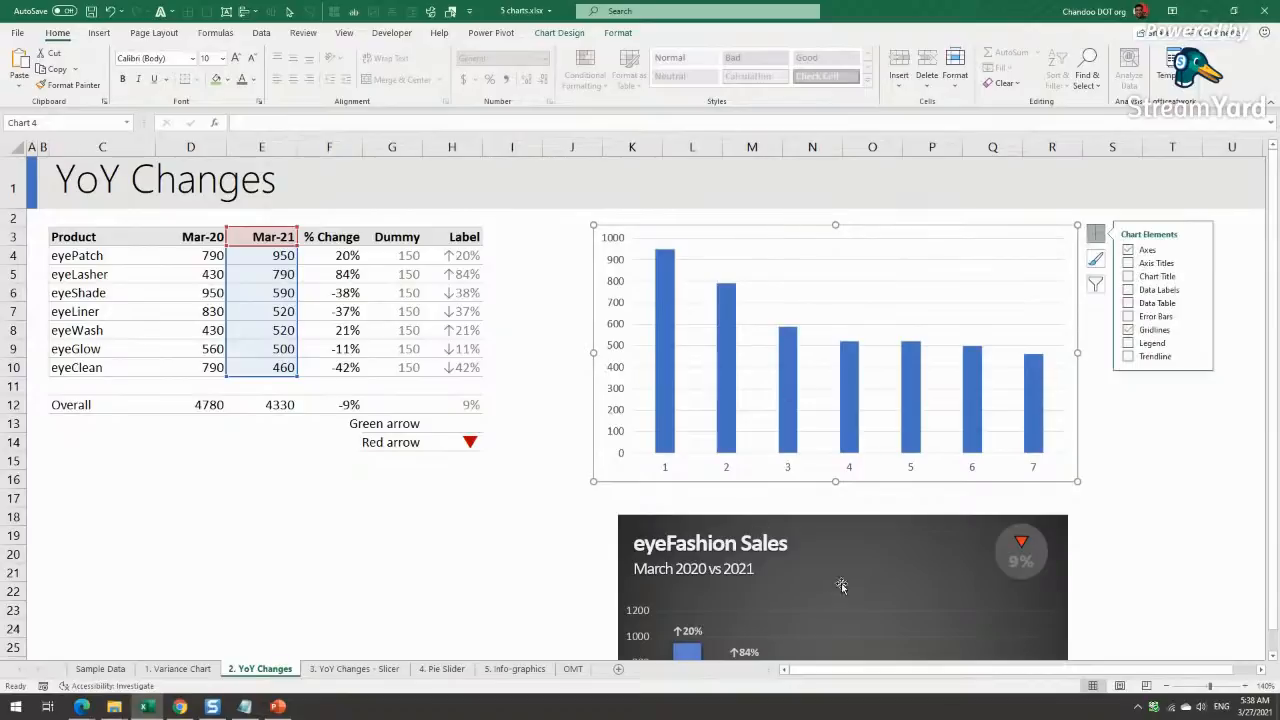
left_click(1157, 530)
left_click(1160, 535)
left_click(948, 229)
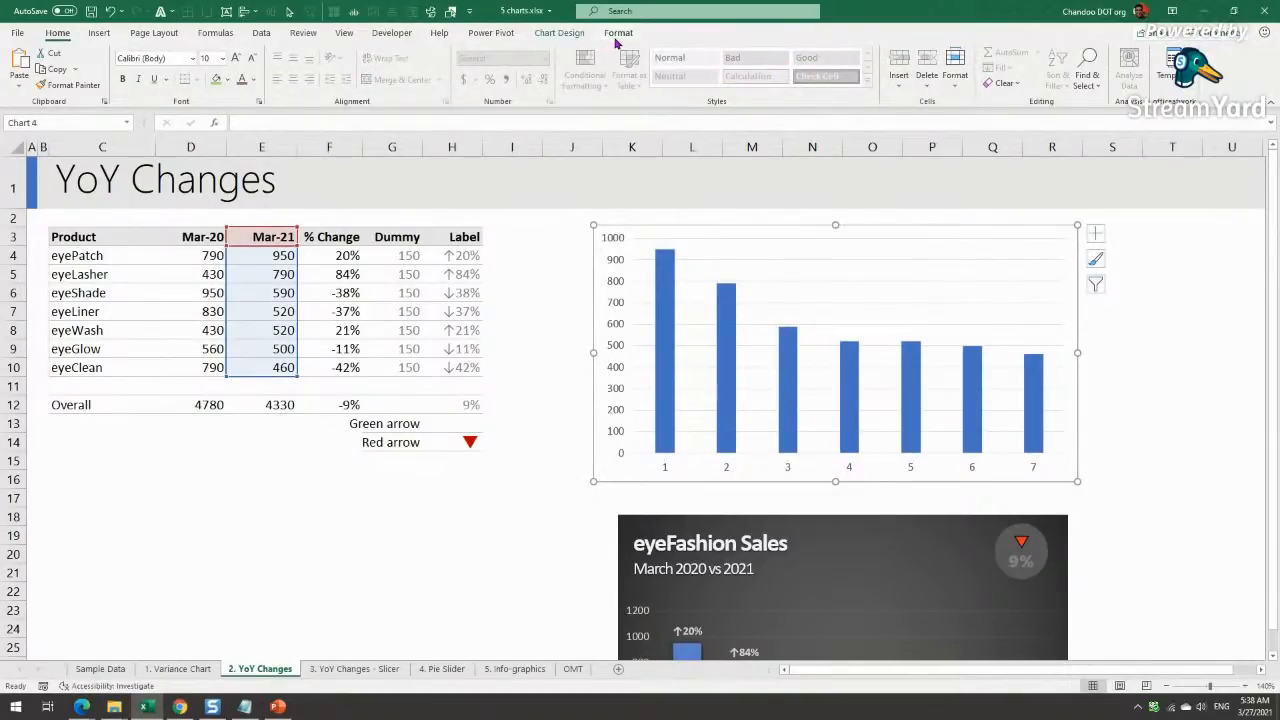
Step: Apply the dark gradient-background chart style to the Mar-21 column chart and compare it with the reference chart below
left_click(560, 33)
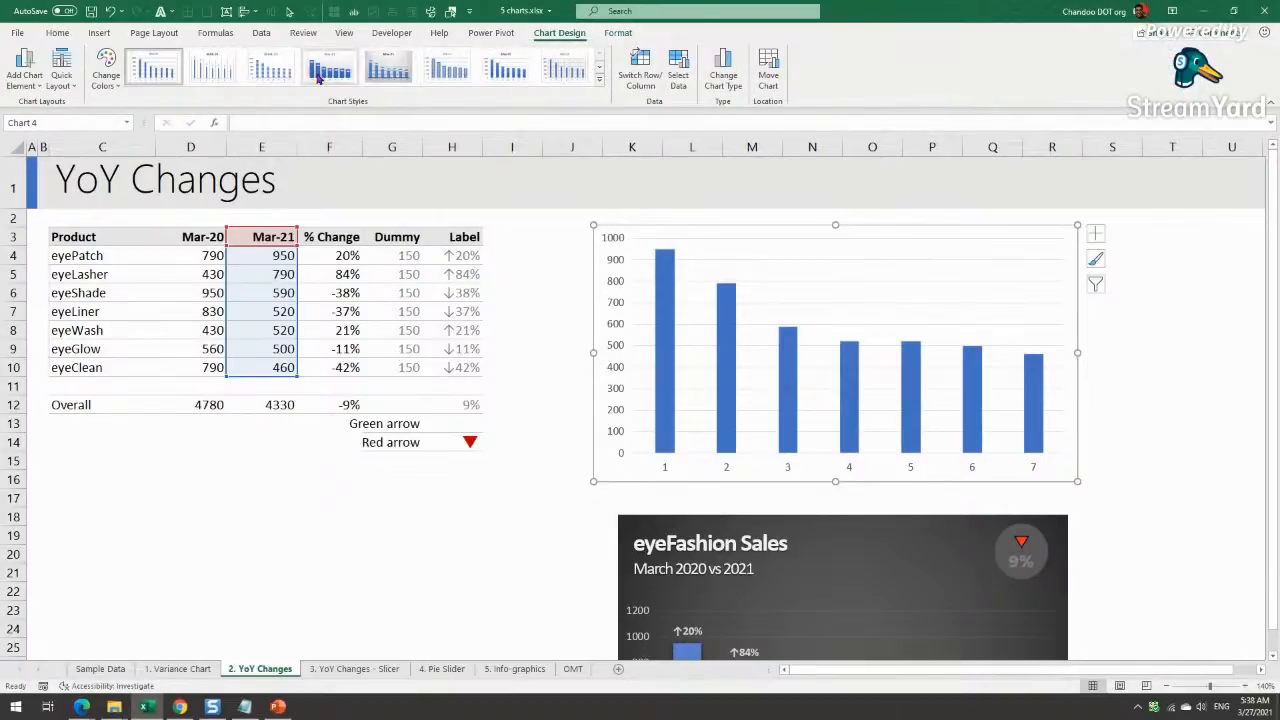
left_click(600, 86)
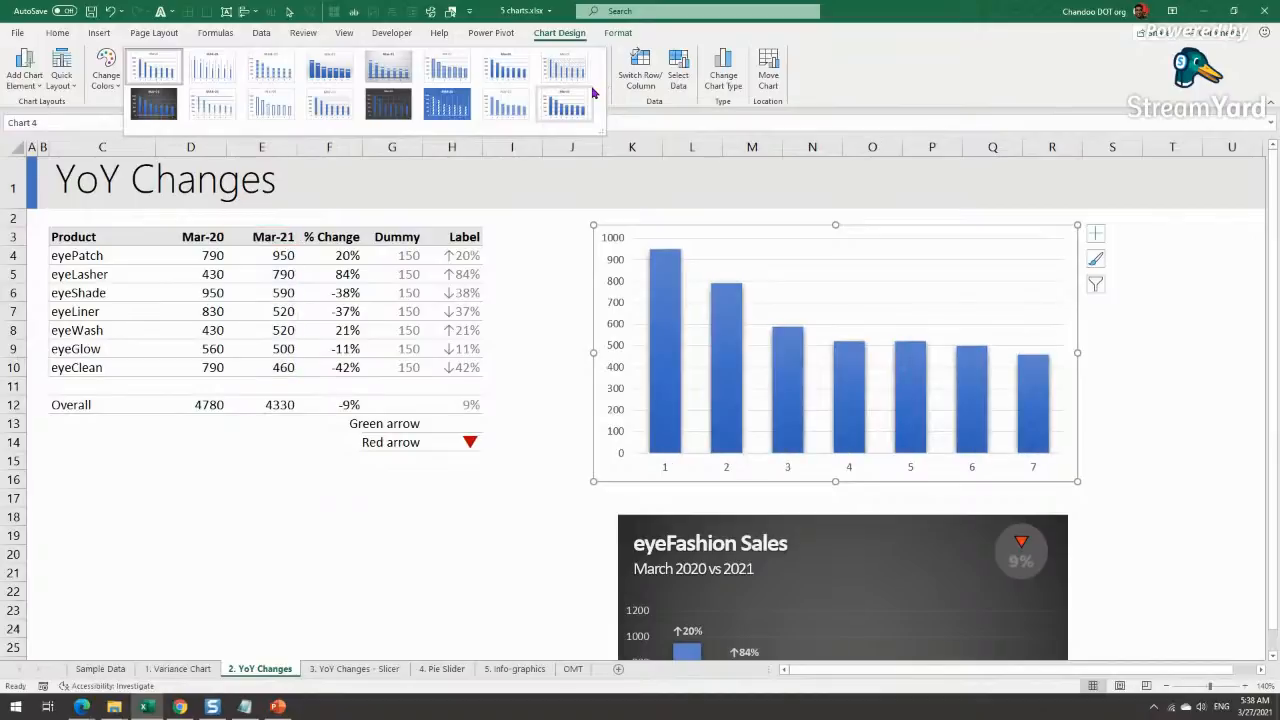
left_click(155, 110)
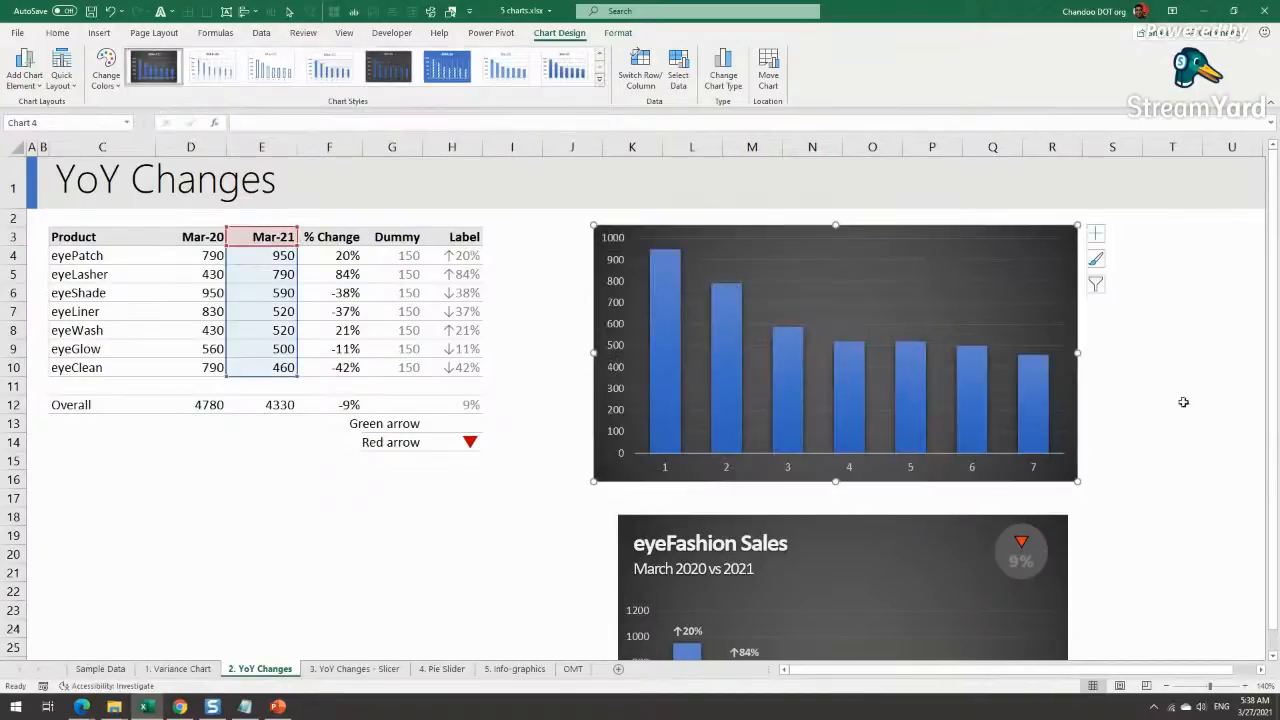
left_click_drag(1092, 508, 1120, 506)
scroll(1121, 506, "down", 5)
scroll(1121, 506, "up", 5)
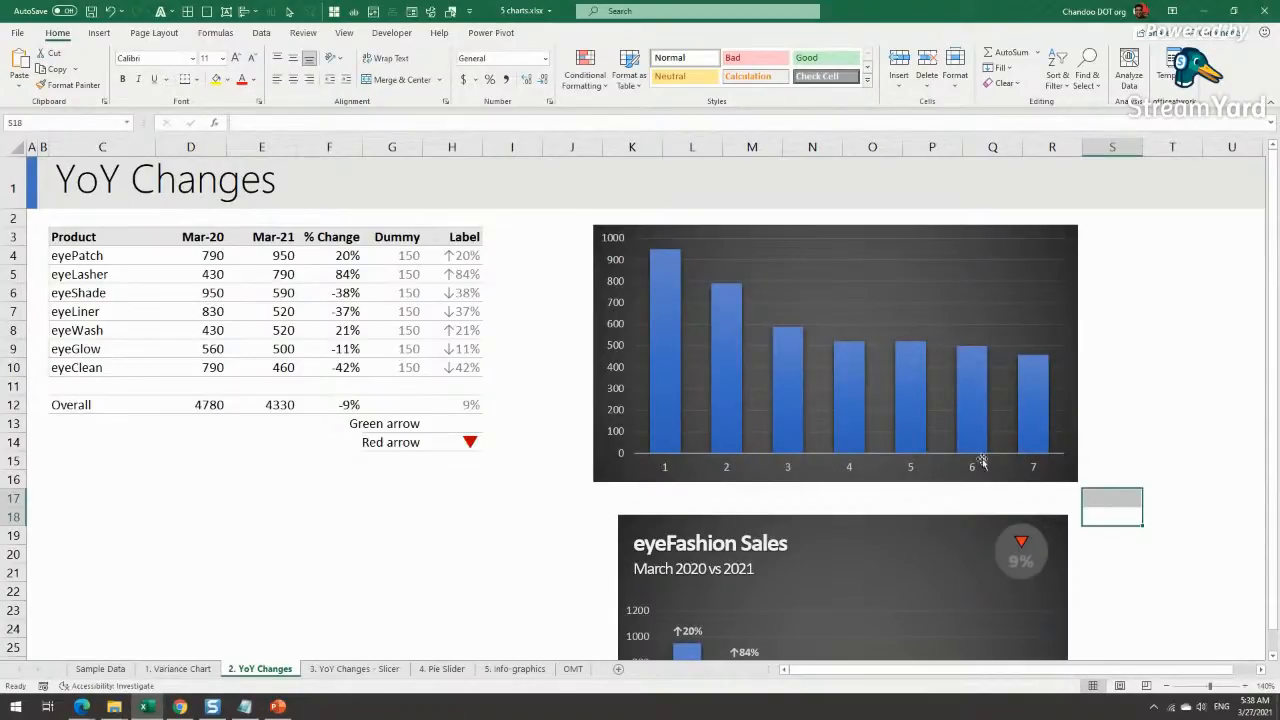
Step: Set the column chart's horizontal axis labels to the product names in C4:C10
right_click(814, 262)
left_click(853, 328)
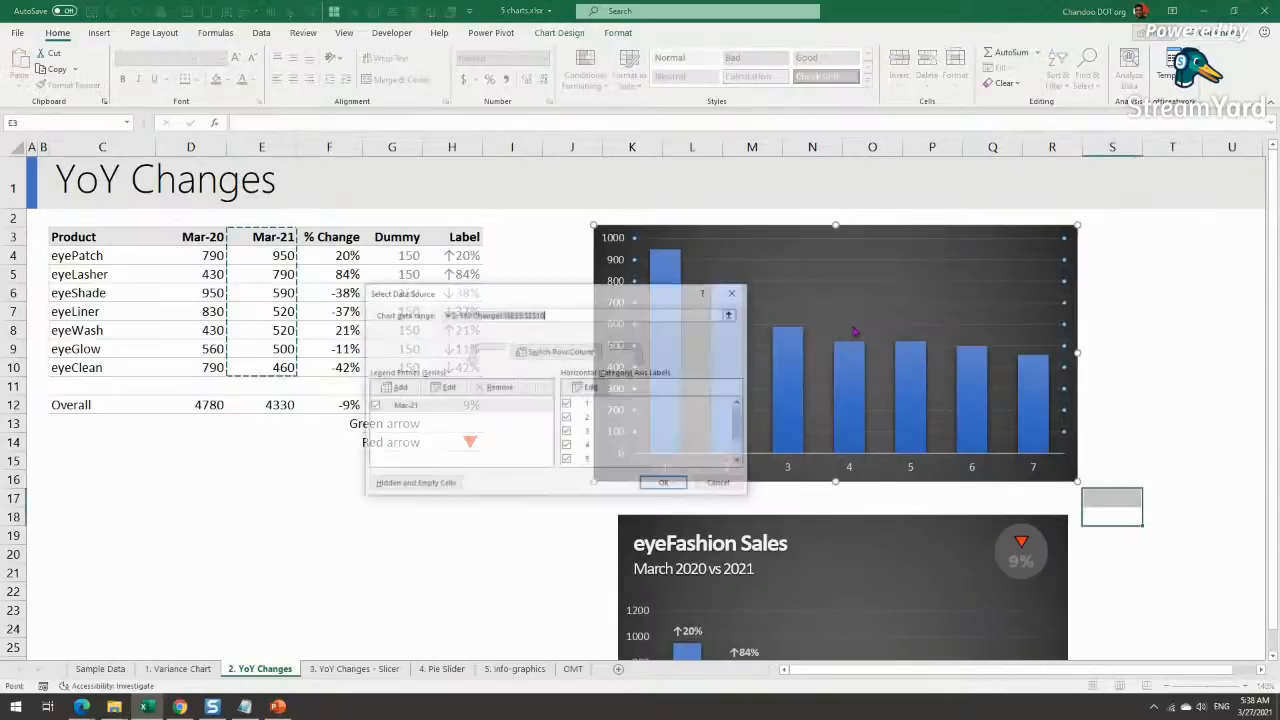
left_click(575, 384)
left_click_drag(80, 256, 80, 368)
left_click(572, 413)
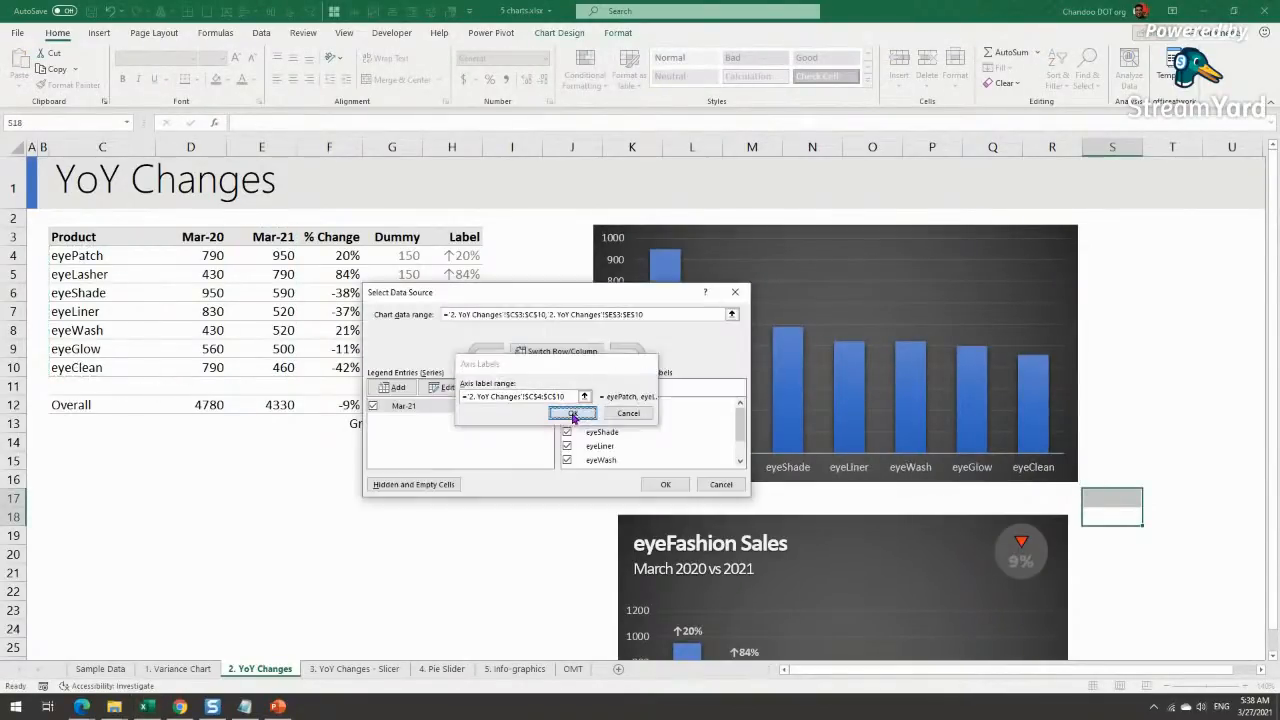
left_click(665, 484)
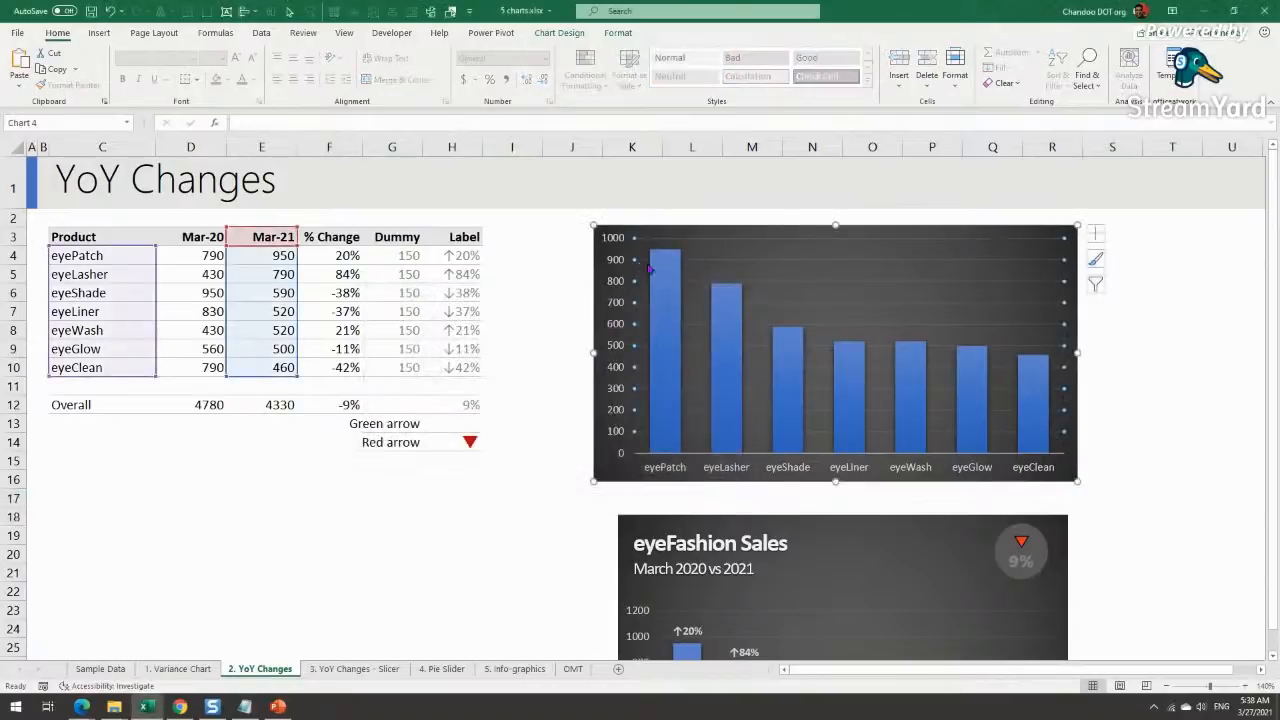
scroll(682, 437, "down", 1)
scroll(679, 399, "up", 1)
left_click(500, 257)
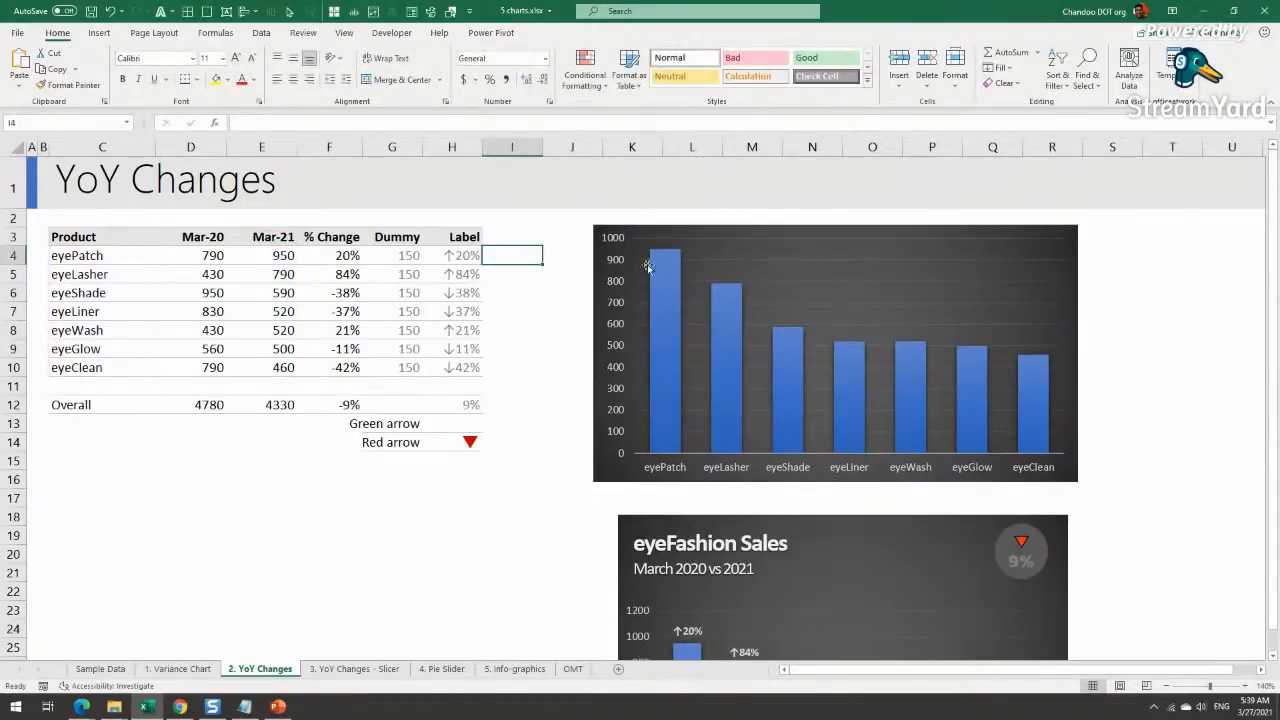
Step: Examine the % Change formula in F4 and the Dummy value in G4 for eyePatch
left_click(337, 253)
key("F2")
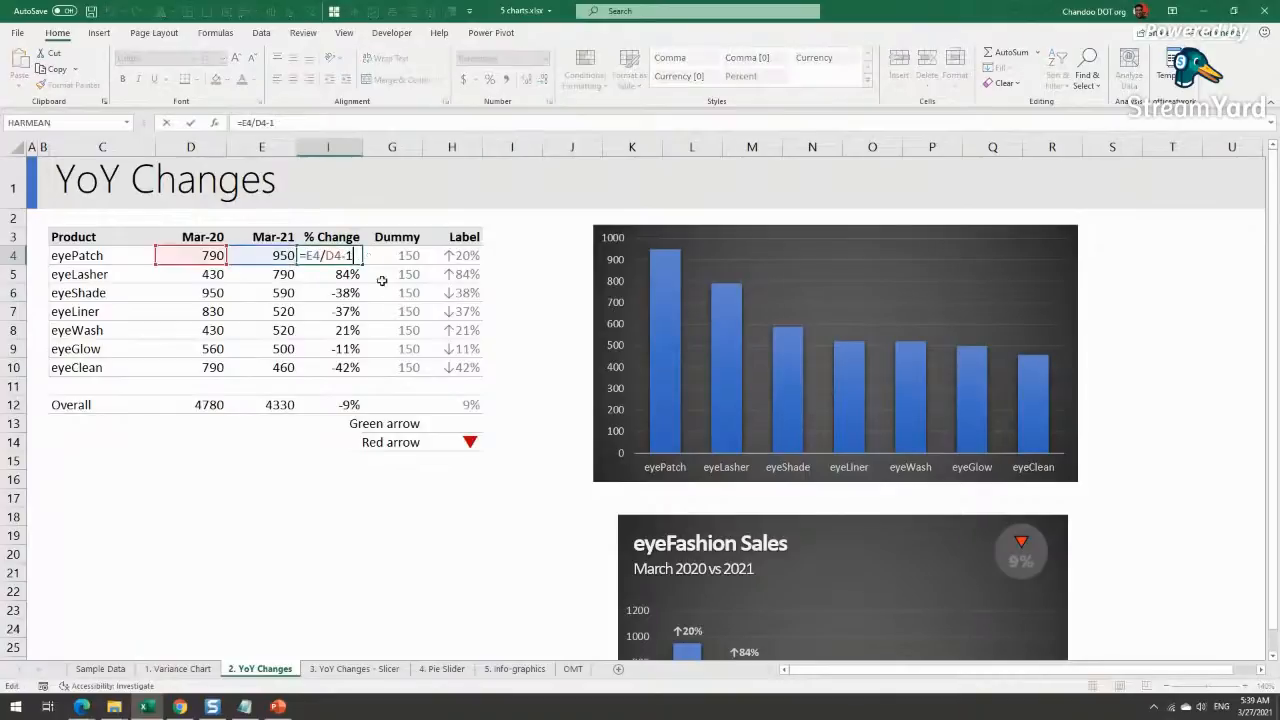
key("Escape")
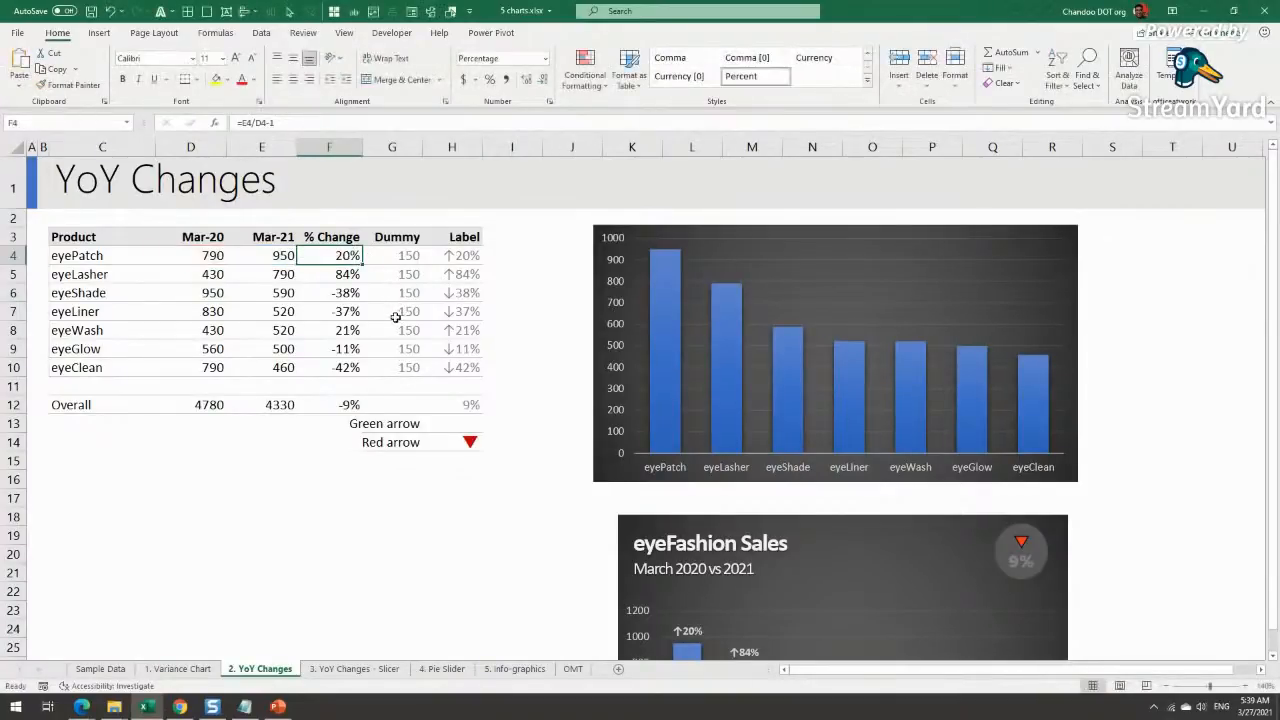
double_click(411, 257)
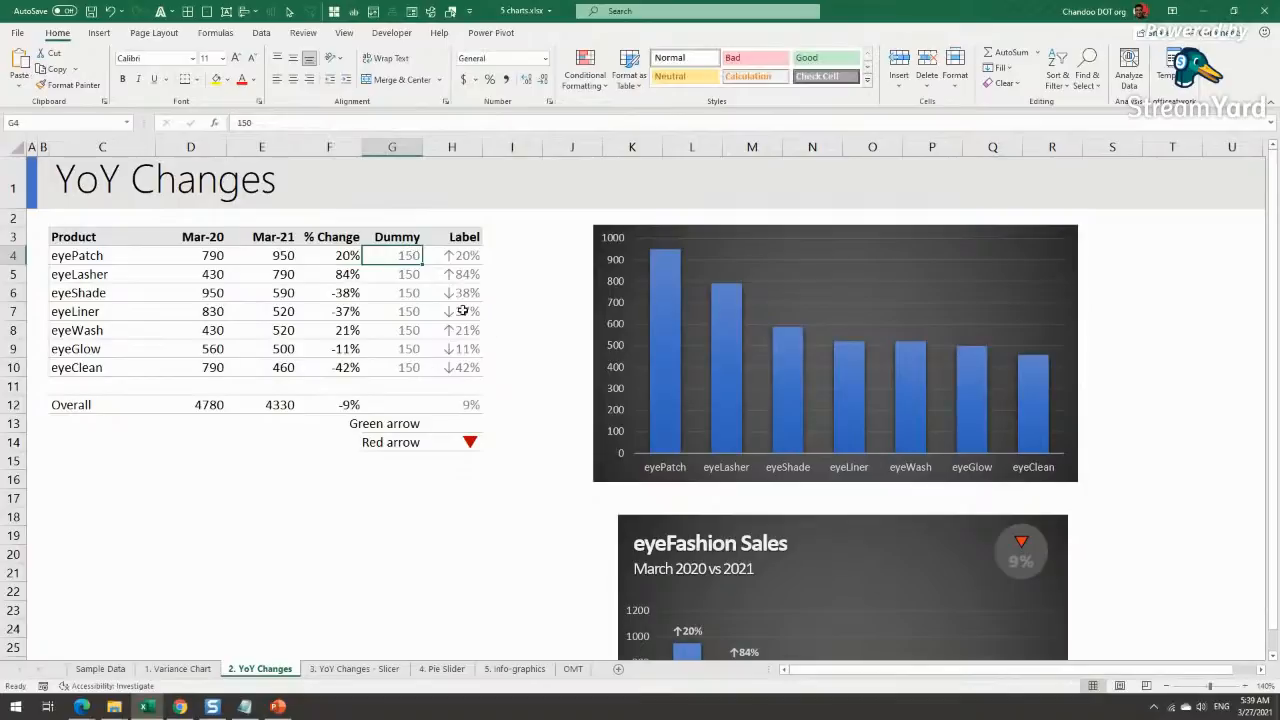
key("Escape")
Step: Set the eyeLasher Dummy cell G5 to the formula =G4
left_click(408, 273)
type("=G4")
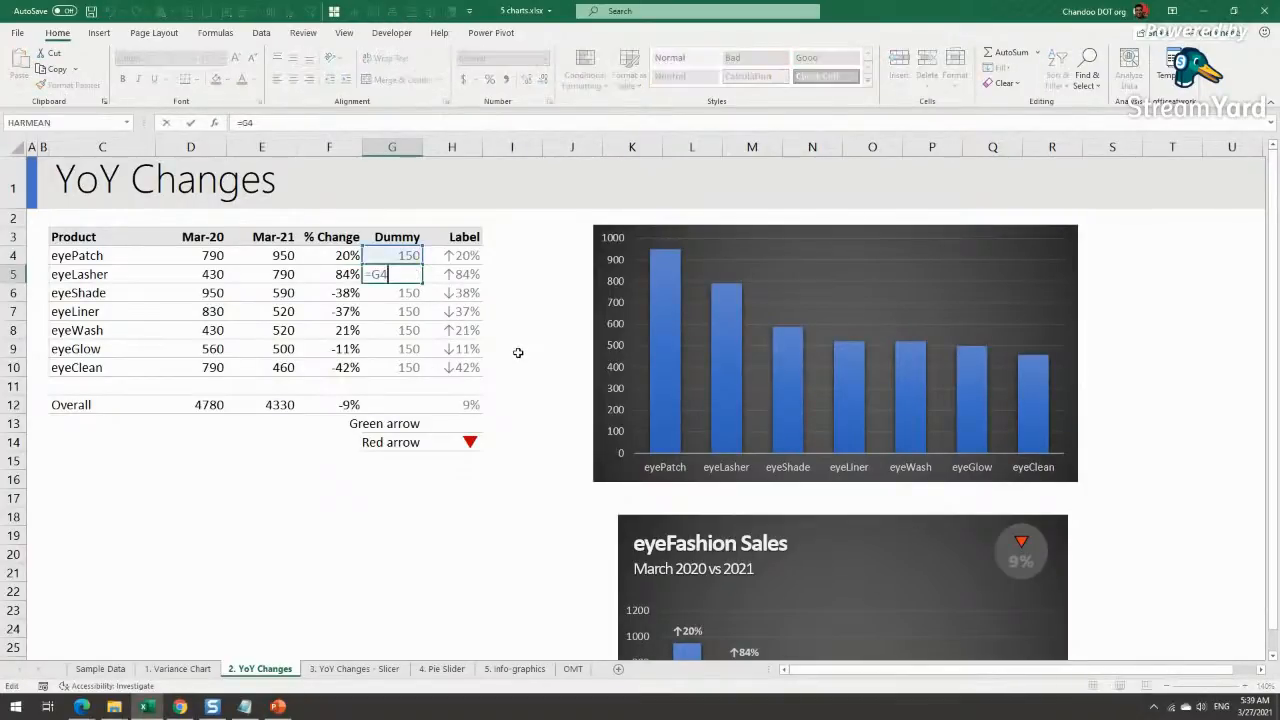
key("ctrl+Return")
left_click(422, 259)
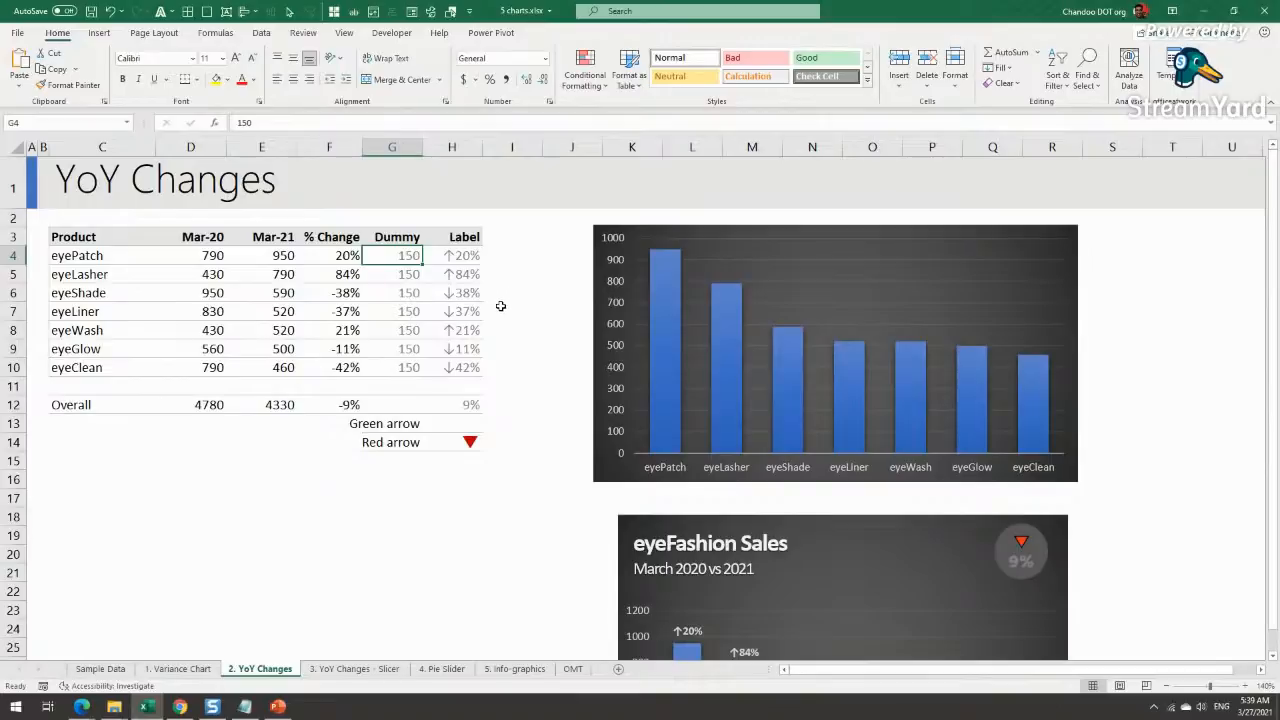
Step: Add the Dummy column G3:G10 as a second series to the dark Mar-21 column chart
left_click_drag(206, 257, 276, 383)
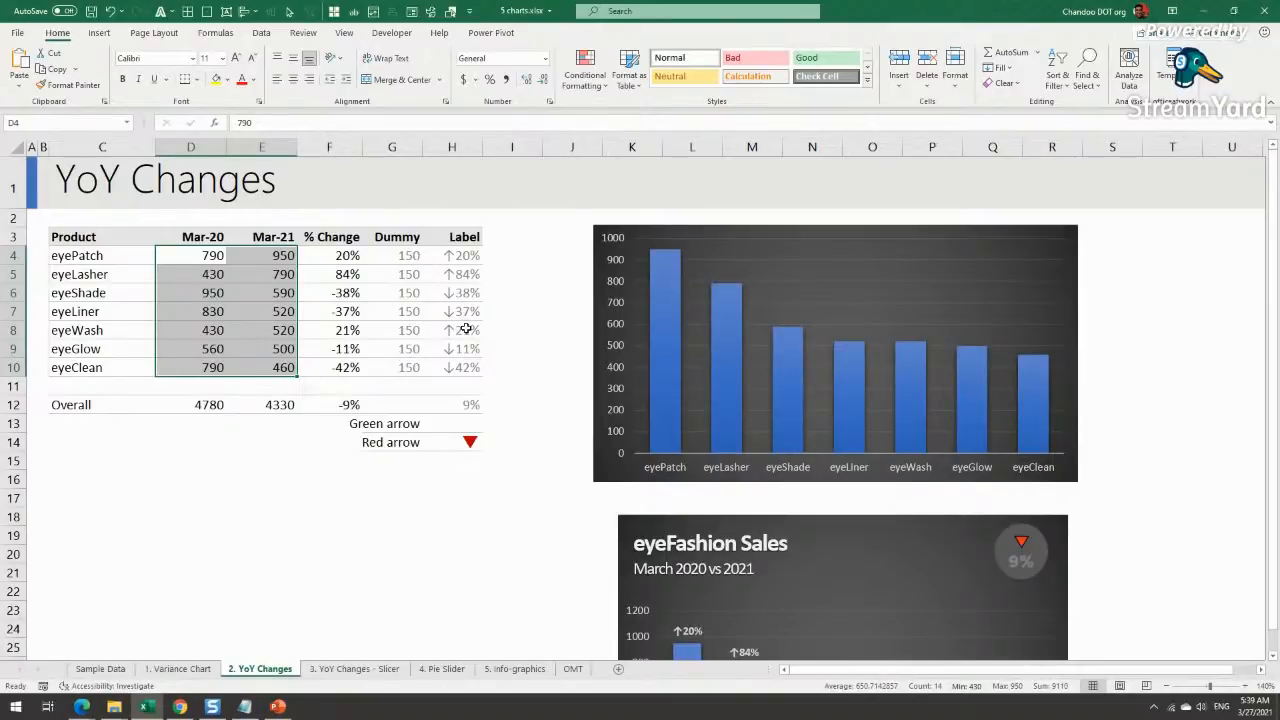
left_click(410, 256)
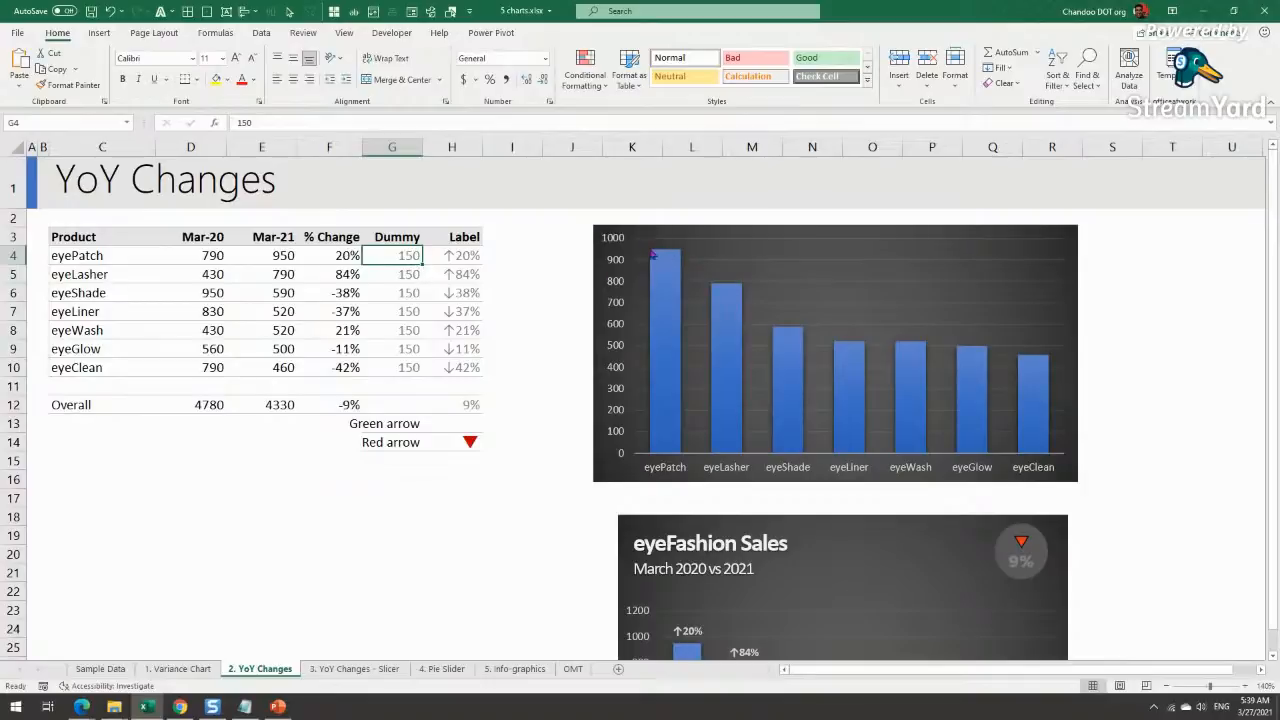
left_click_drag(405, 237, 409, 366)
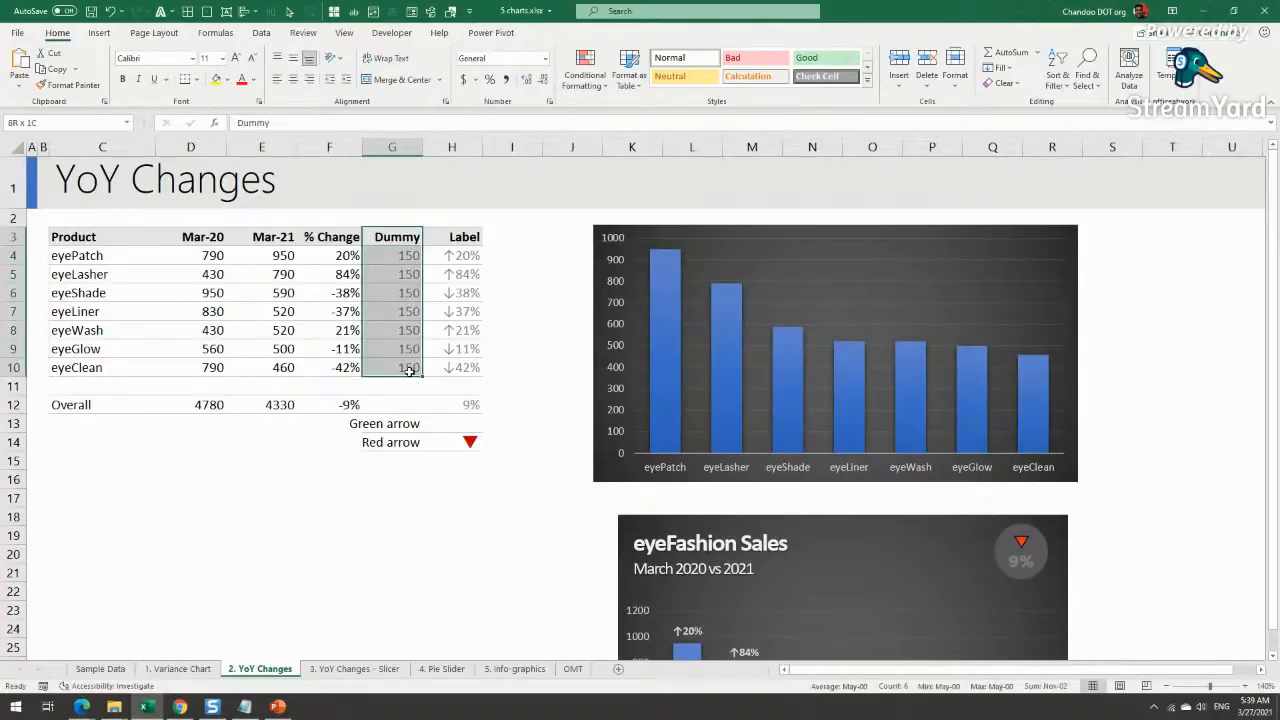
key("ctrl+c")
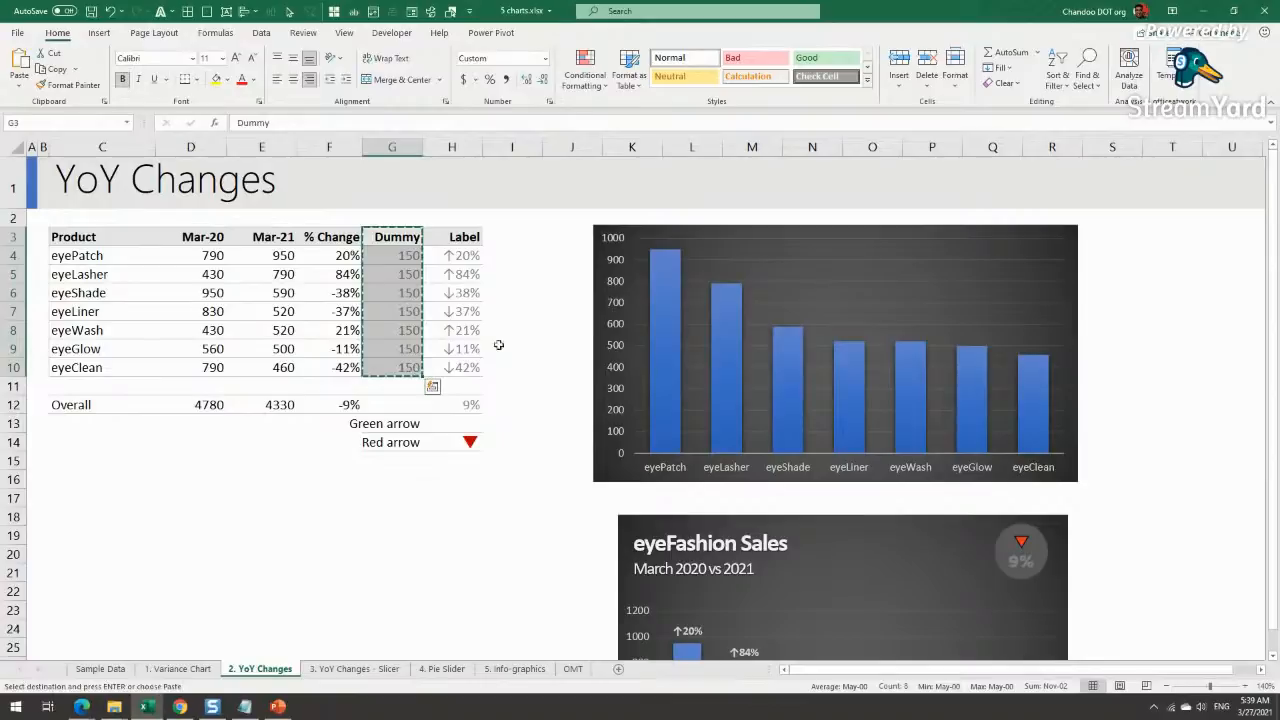
left_click(755, 246)
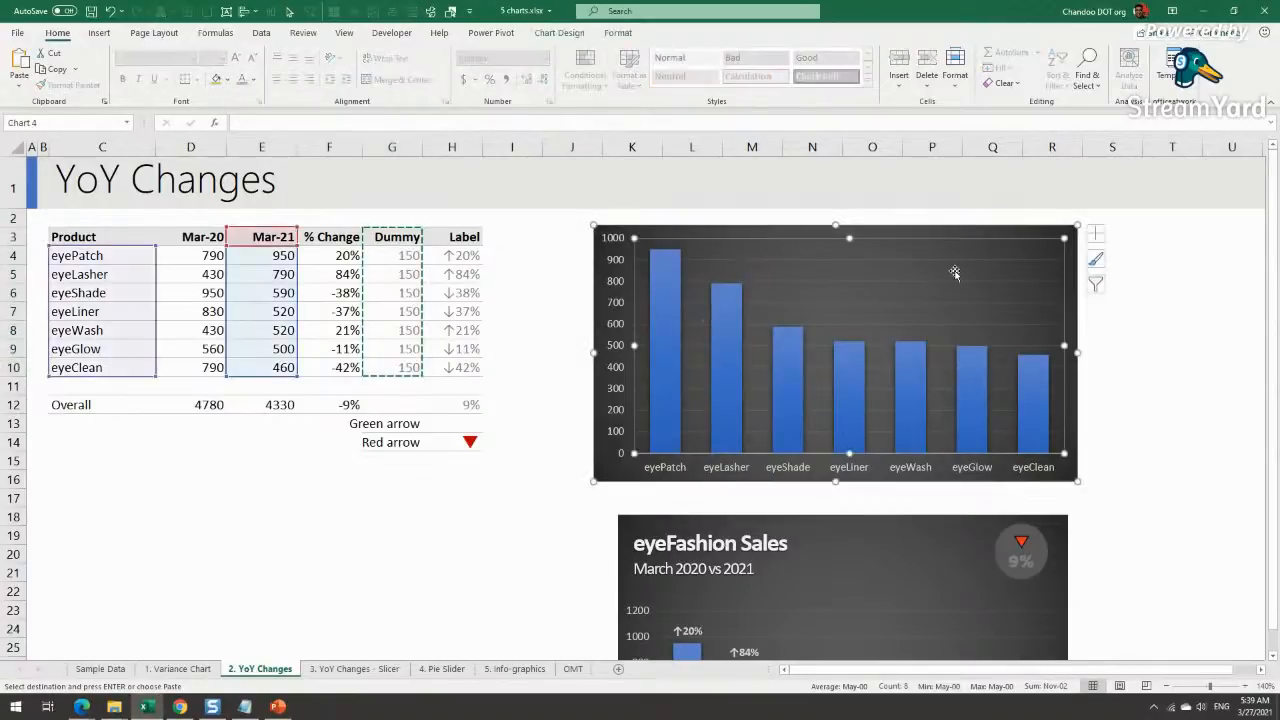
key("ctrl+v")
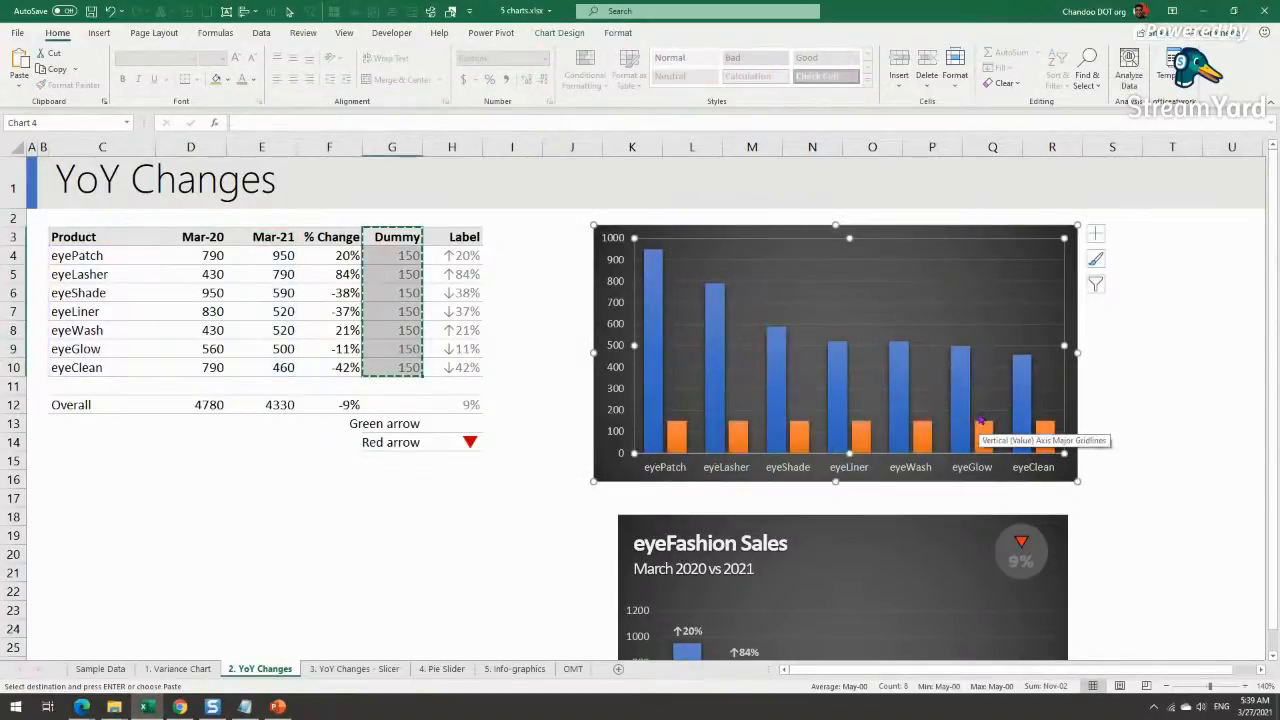
Step: Convert the Mar-21 and Dummy column chart to a 2-D stacked column chart
right_click(737, 264)
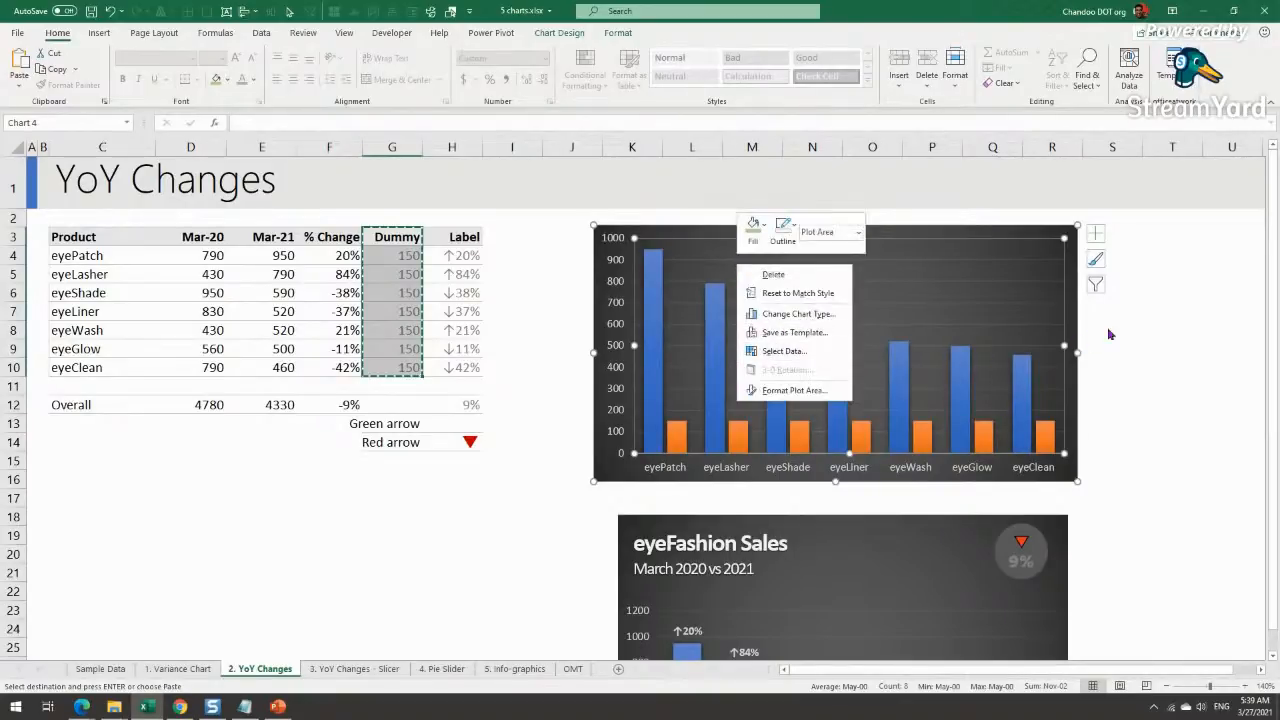
key("Escape")
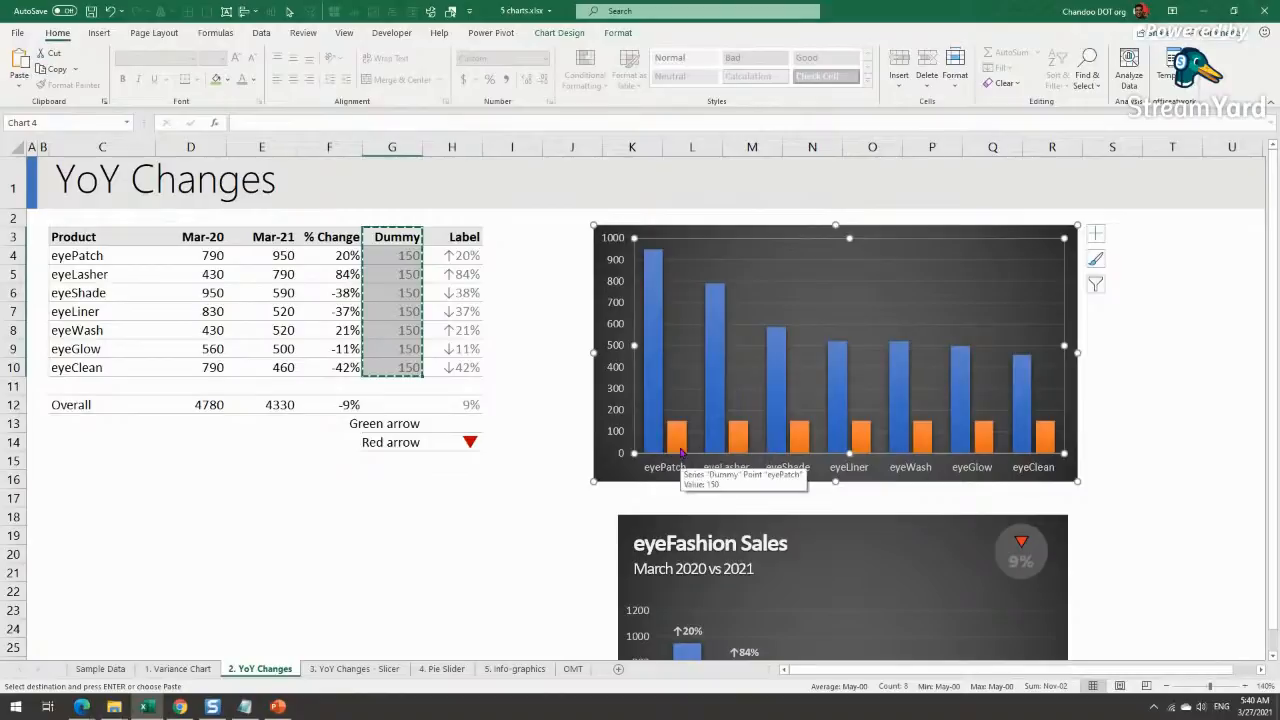
left_click(711, 235)
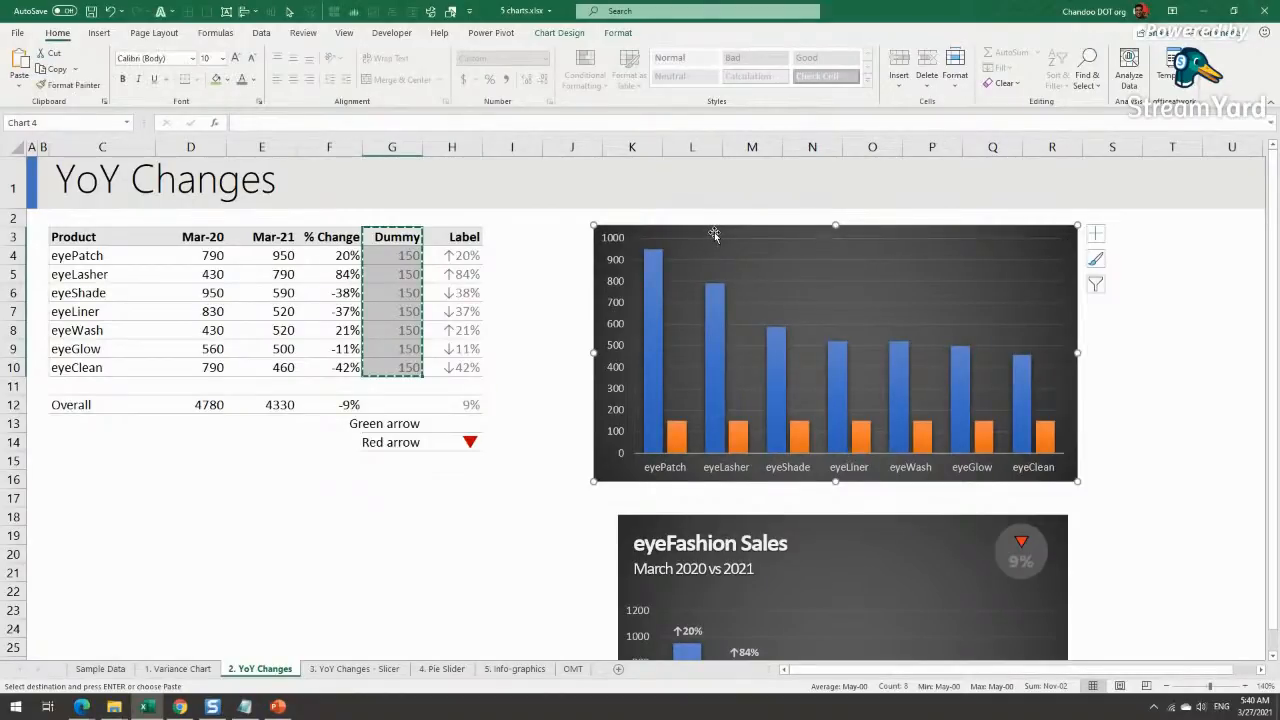
left_click(104, 33)
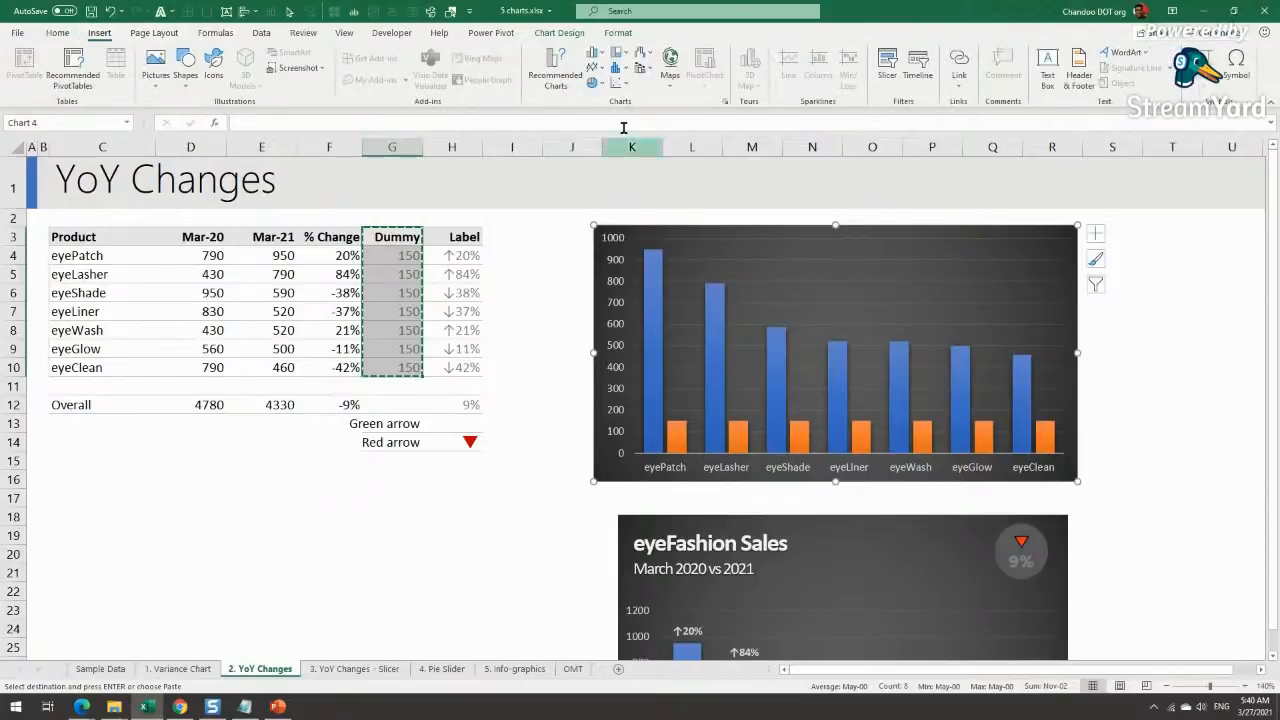
left_click(596, 52)
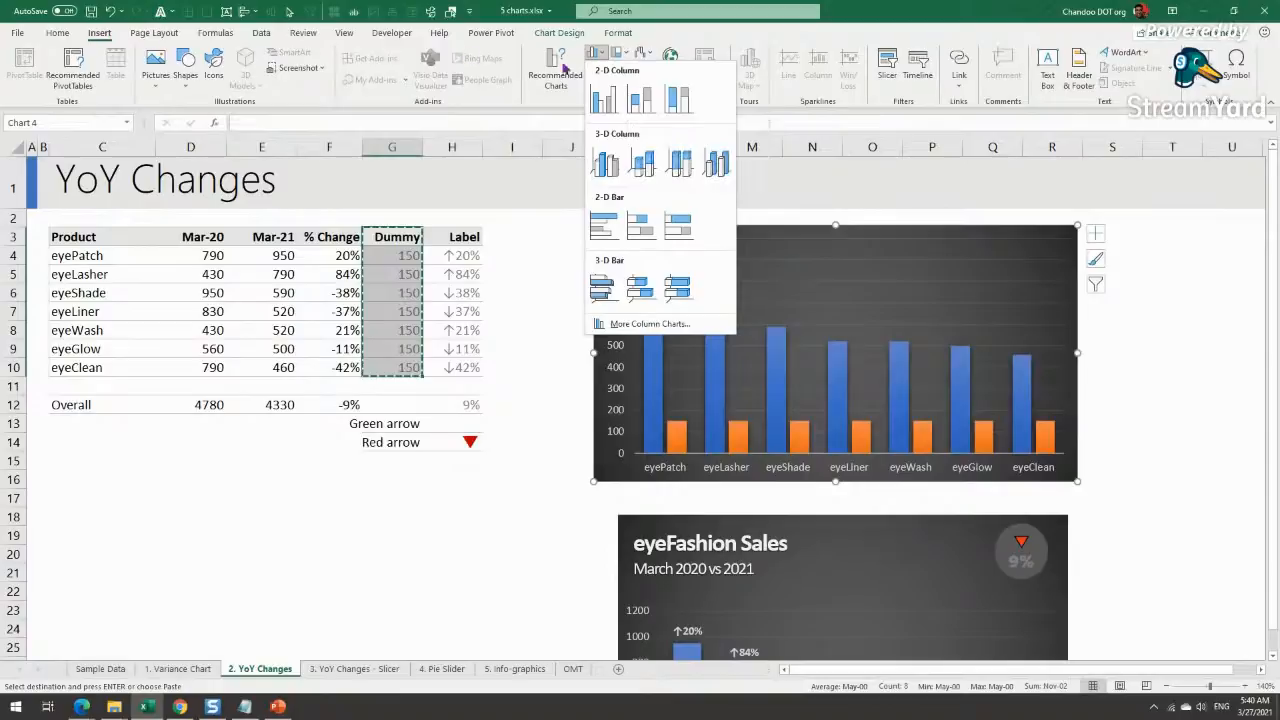
left_click(641, 99)
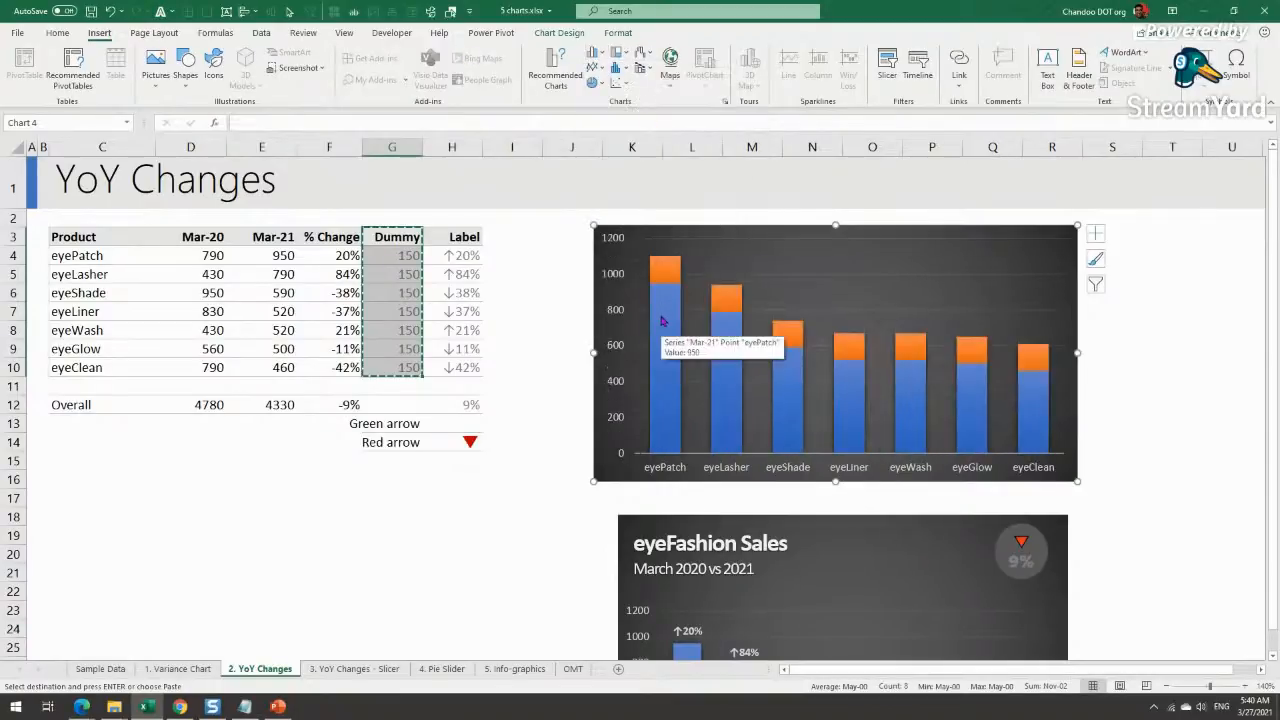
Step: Set the Dummy series to no fill and check its placement above the Mar-21 columns
left_click(684, 270)
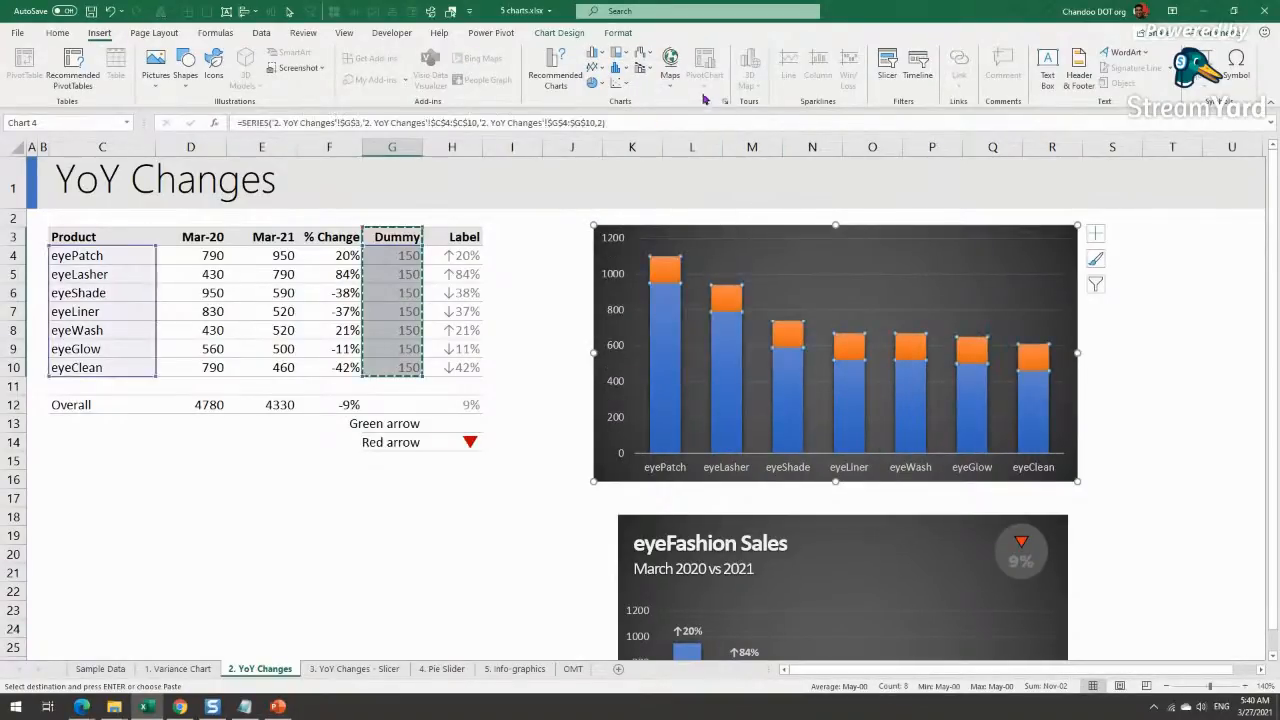
left_click(617, 34)
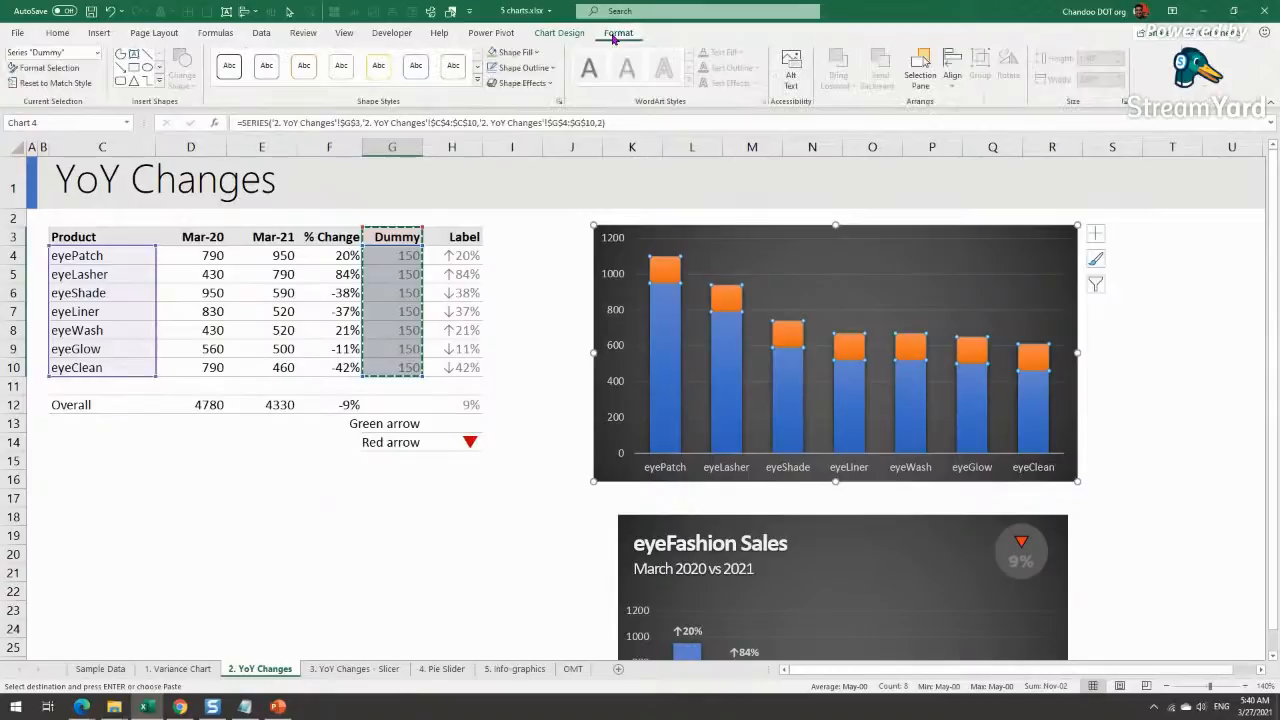
left_click(516, 52)
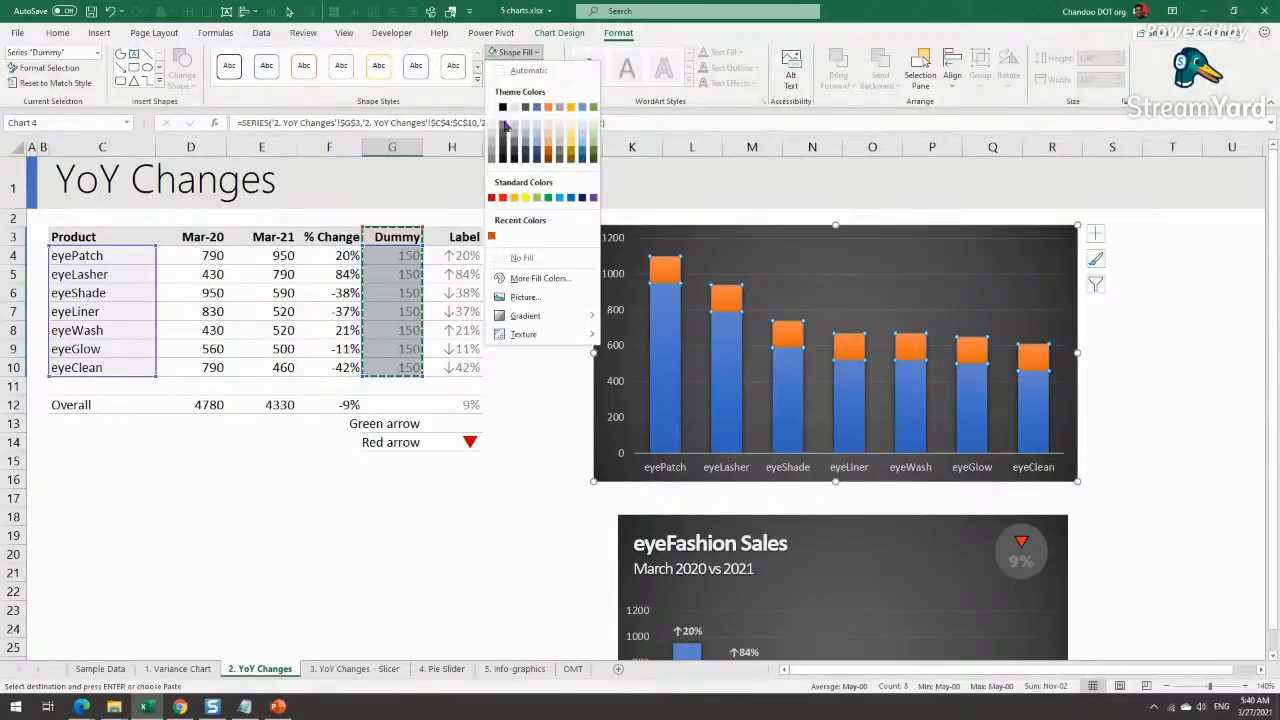
left_click(521, 257)
left_click(1190, 338)
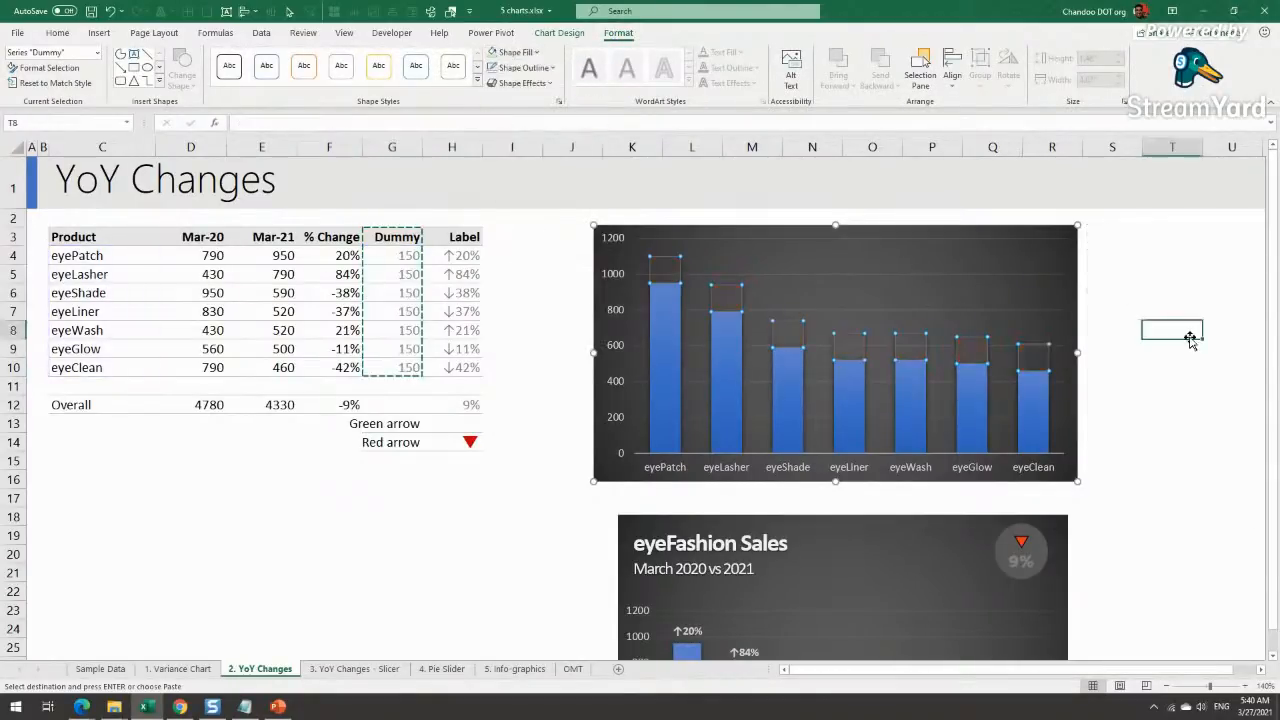
left_click(672, 278)
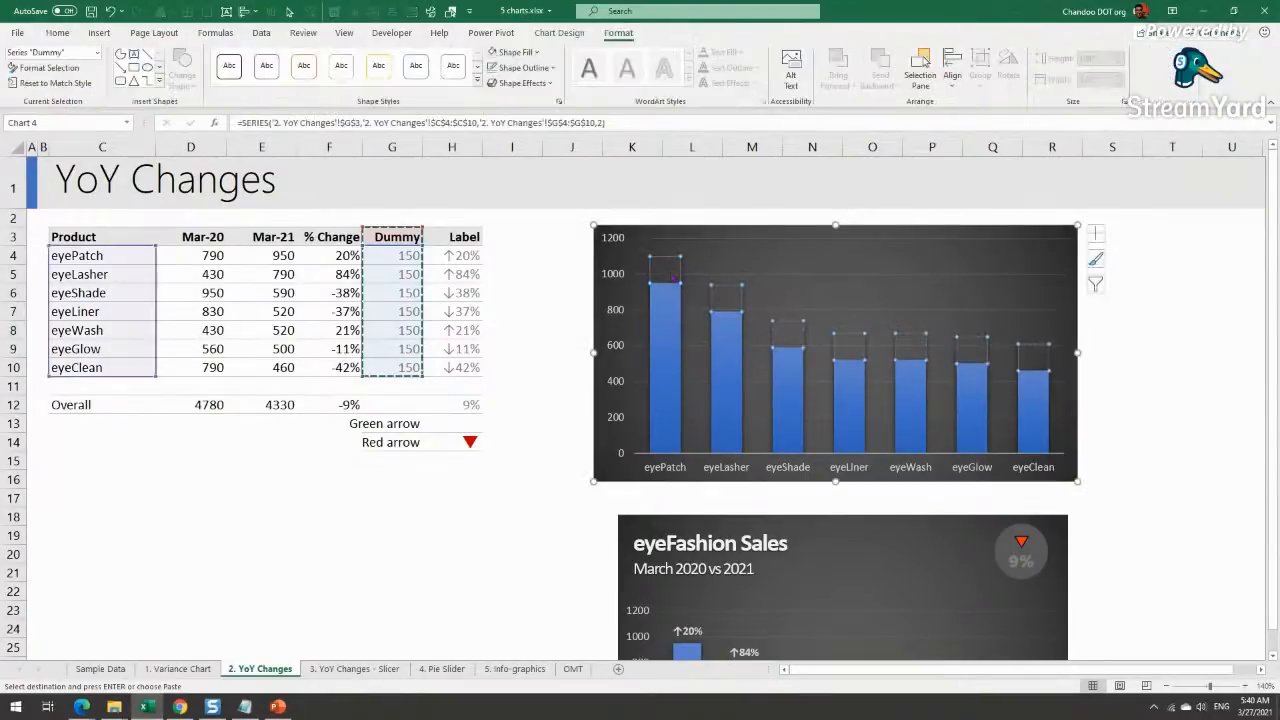
mouse_move(666, 423)
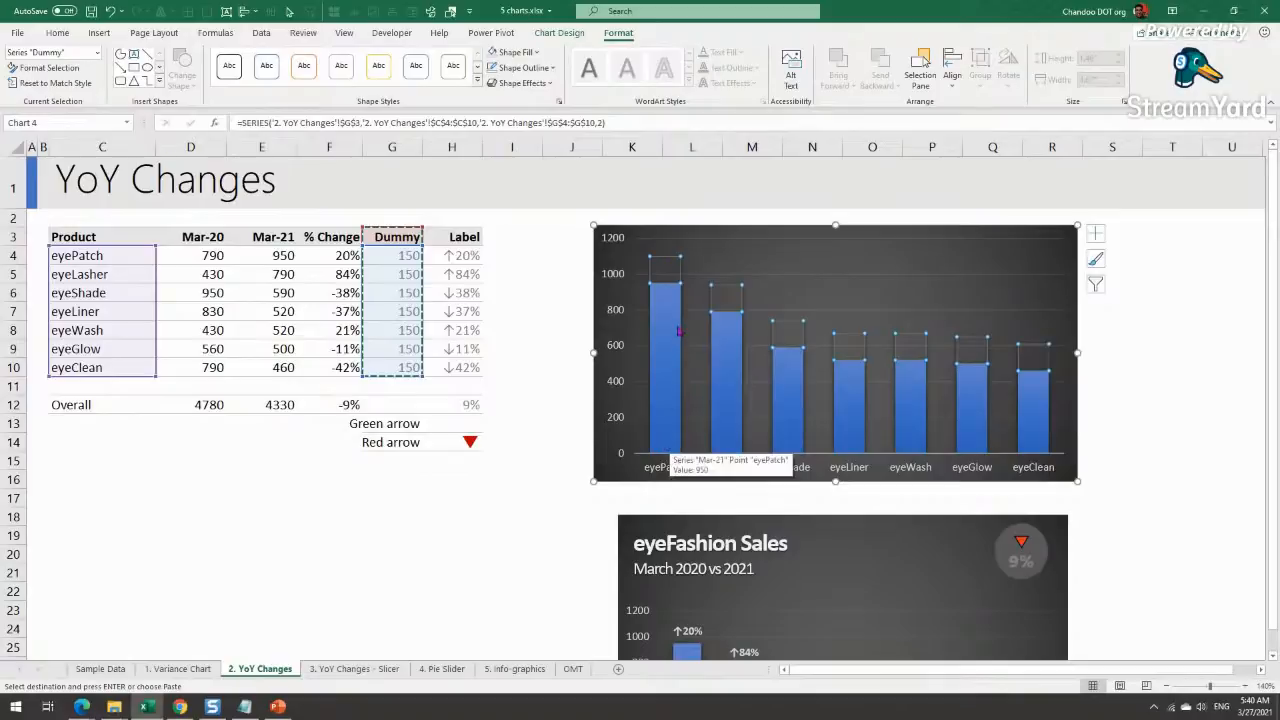
left_click(1176, 398)
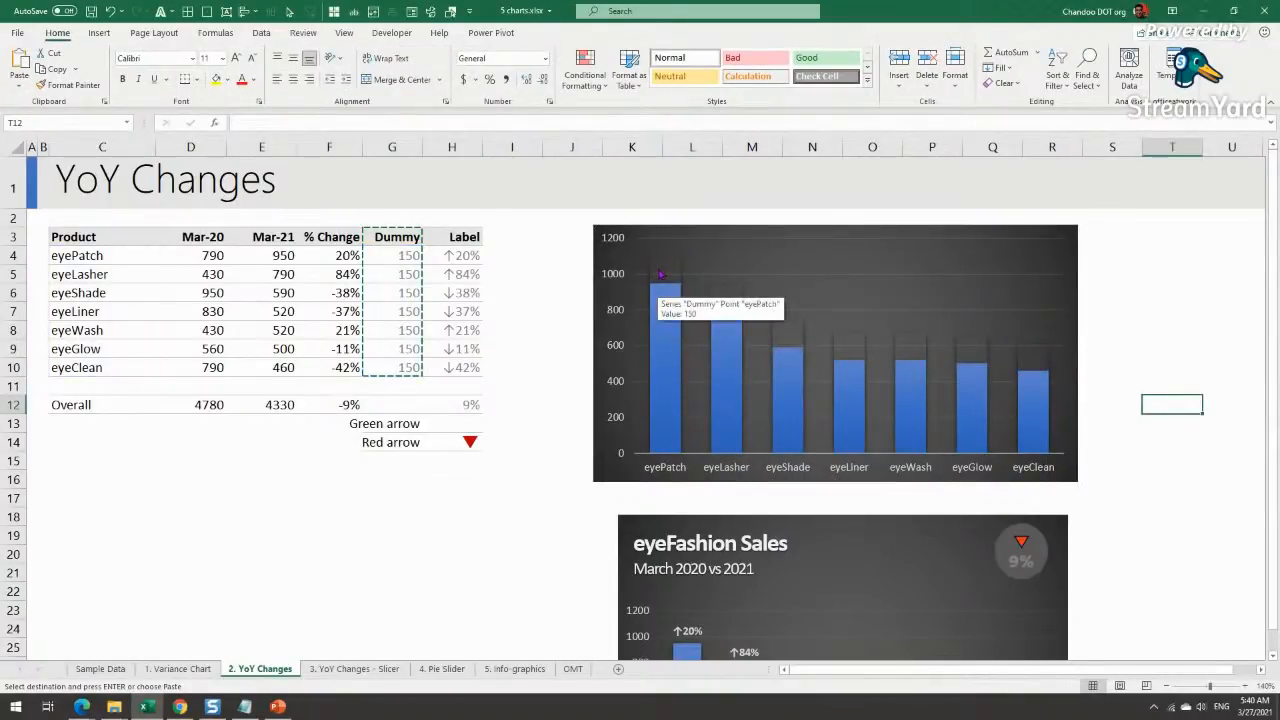
left_click(661, 275)
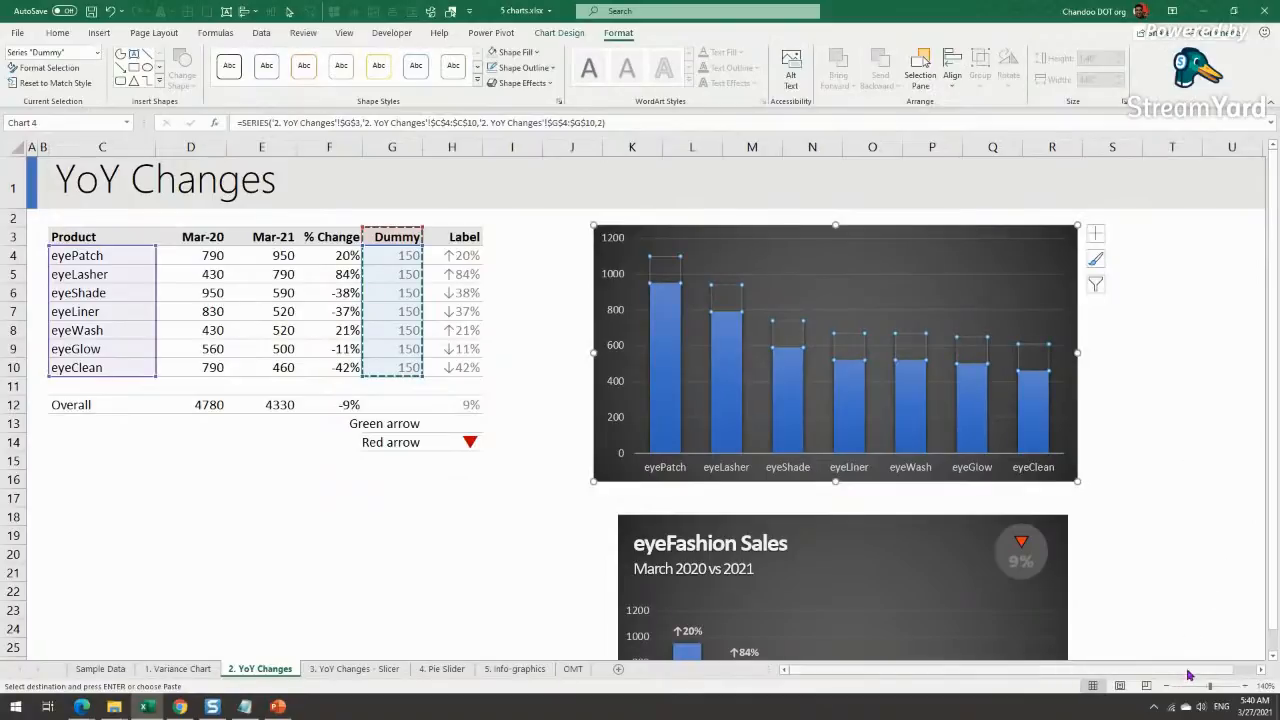
scroll(1188, 675, "right", 1)
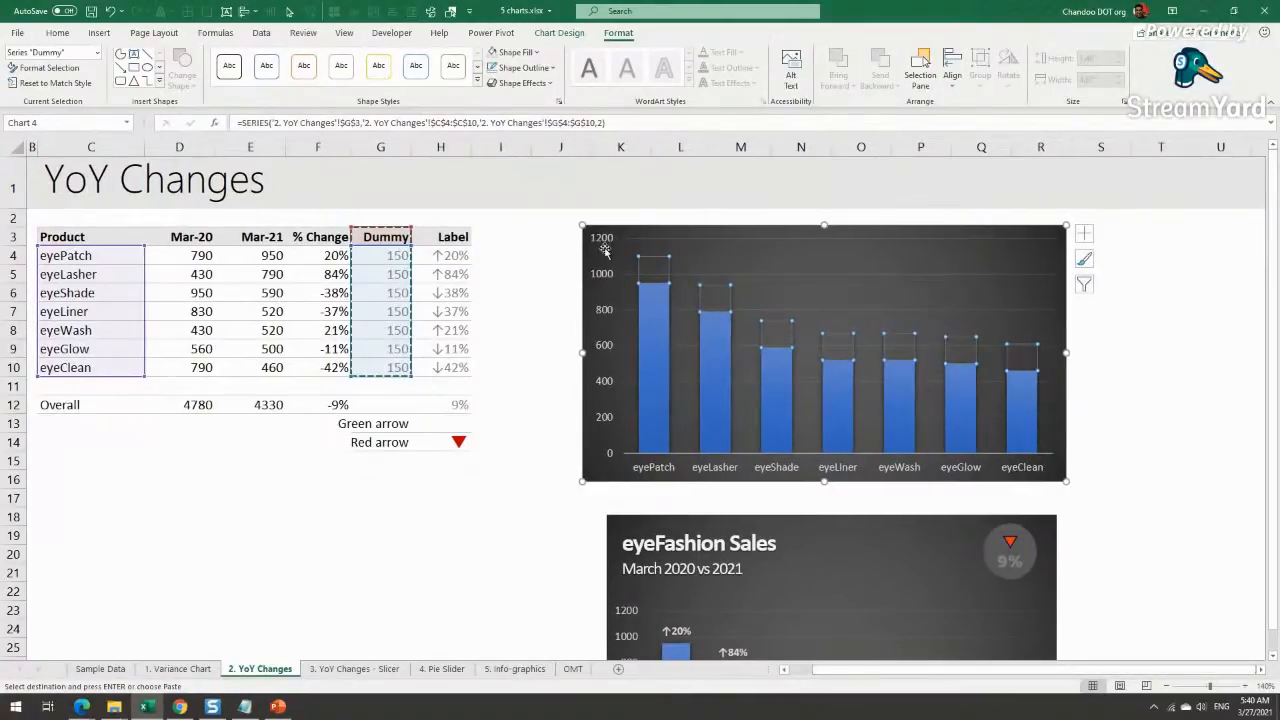
Step: Left-align the eyePatch Label cell H4 and examine its IF formula that joins an arrow symbol with the TEXT-formatted % Change
left_click(450, 238)
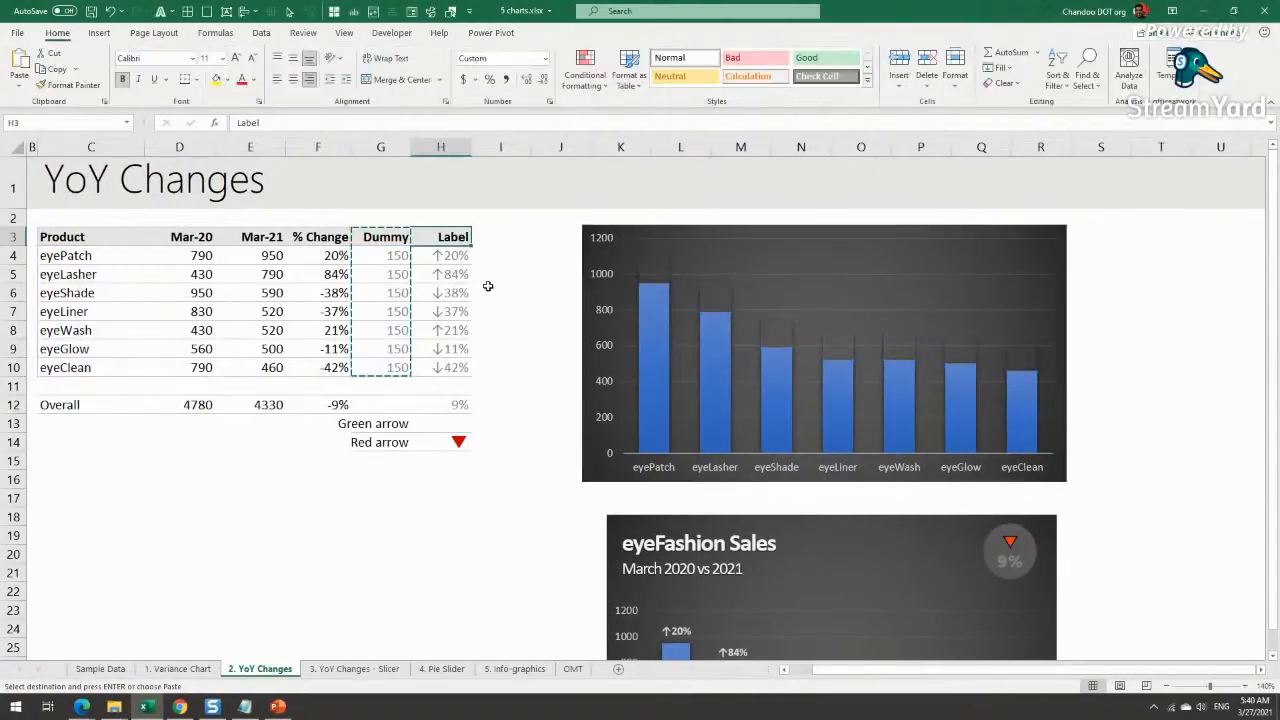
left_click(460, 255)
key("F2")
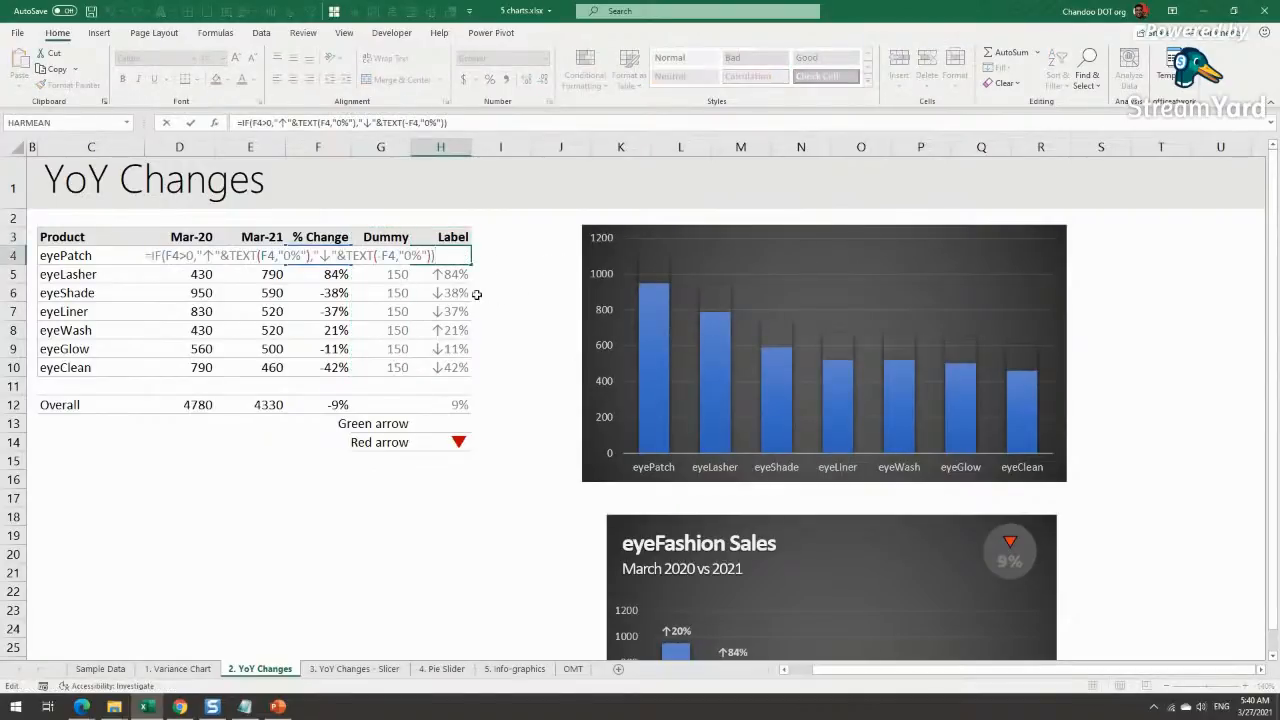
key("Escape")
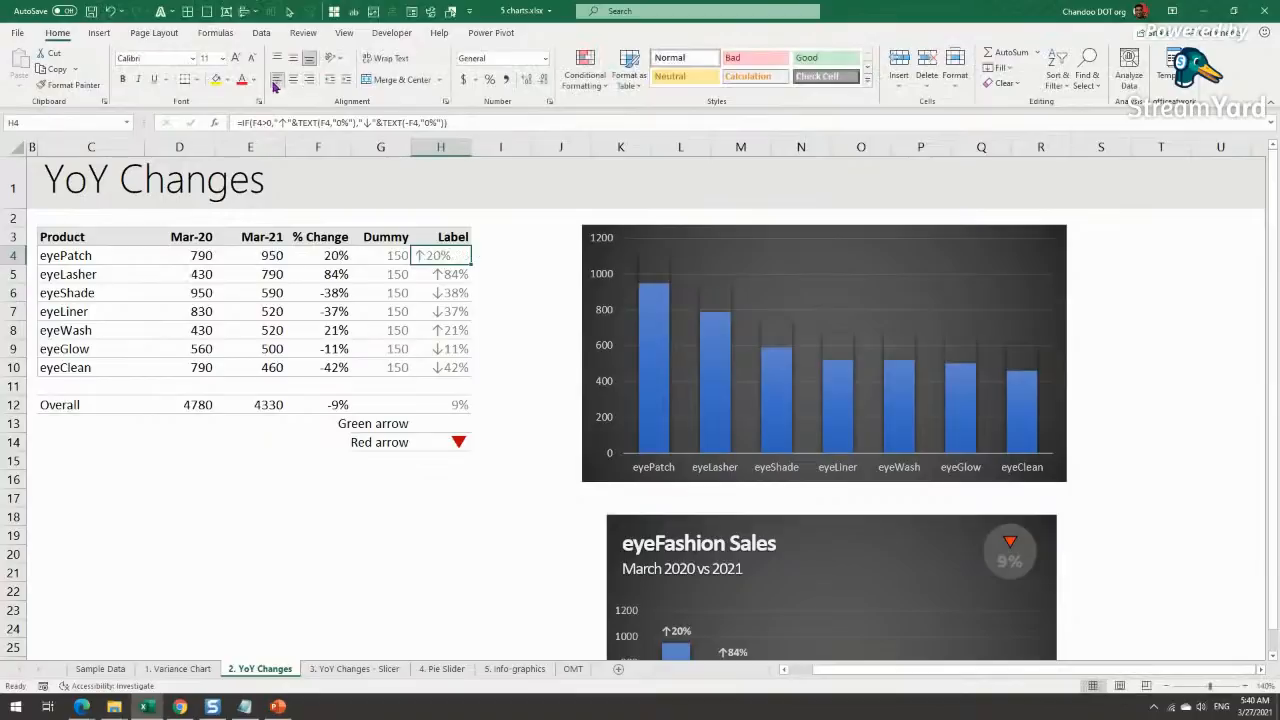
key("F2")
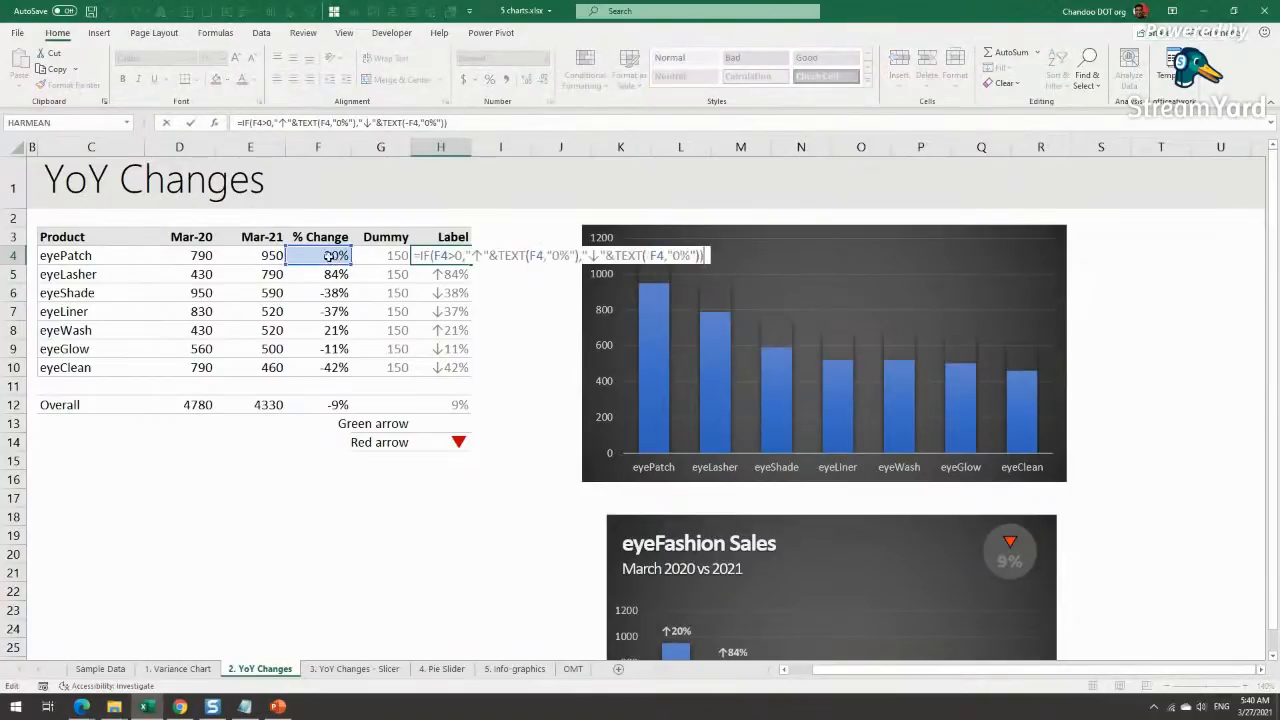
left_click(478, 255)
left_click_drag(500, 255, 581, 256)
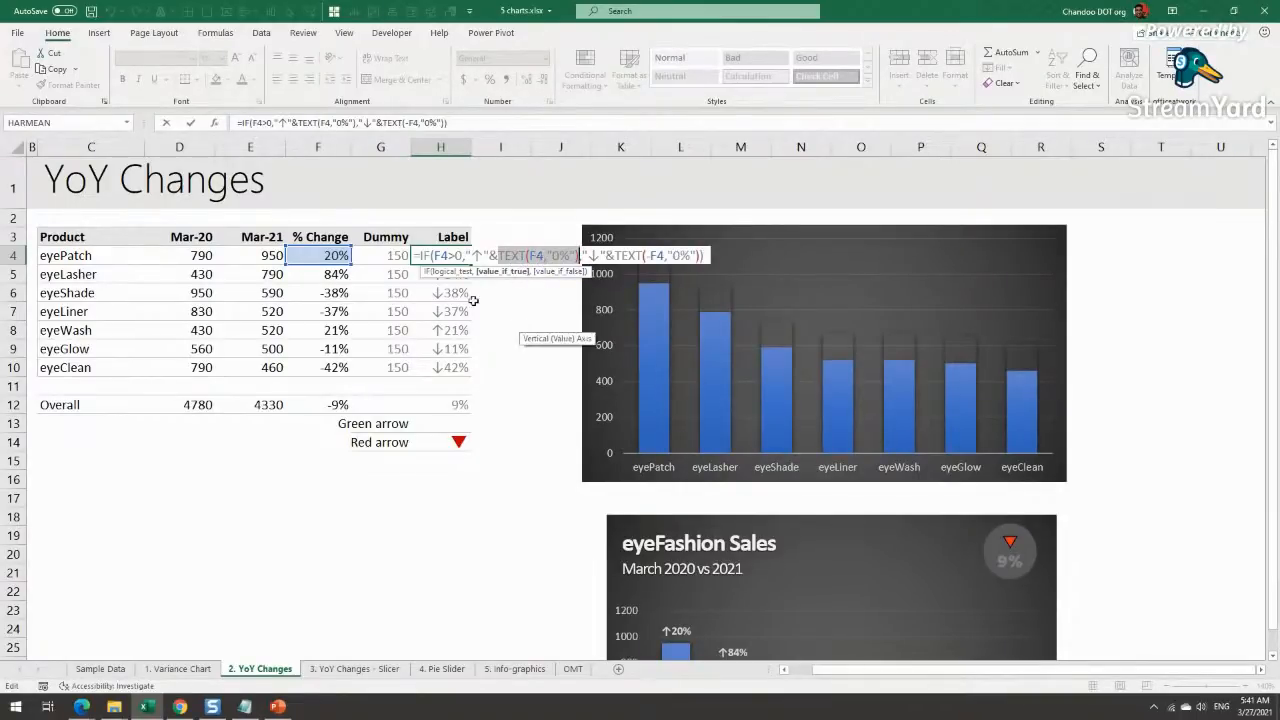
Step: Replace the up arrow in H4's label formula with the ↑ symbol from the Windows symbol picker
left_click_drag(471, 257, 488, 258)
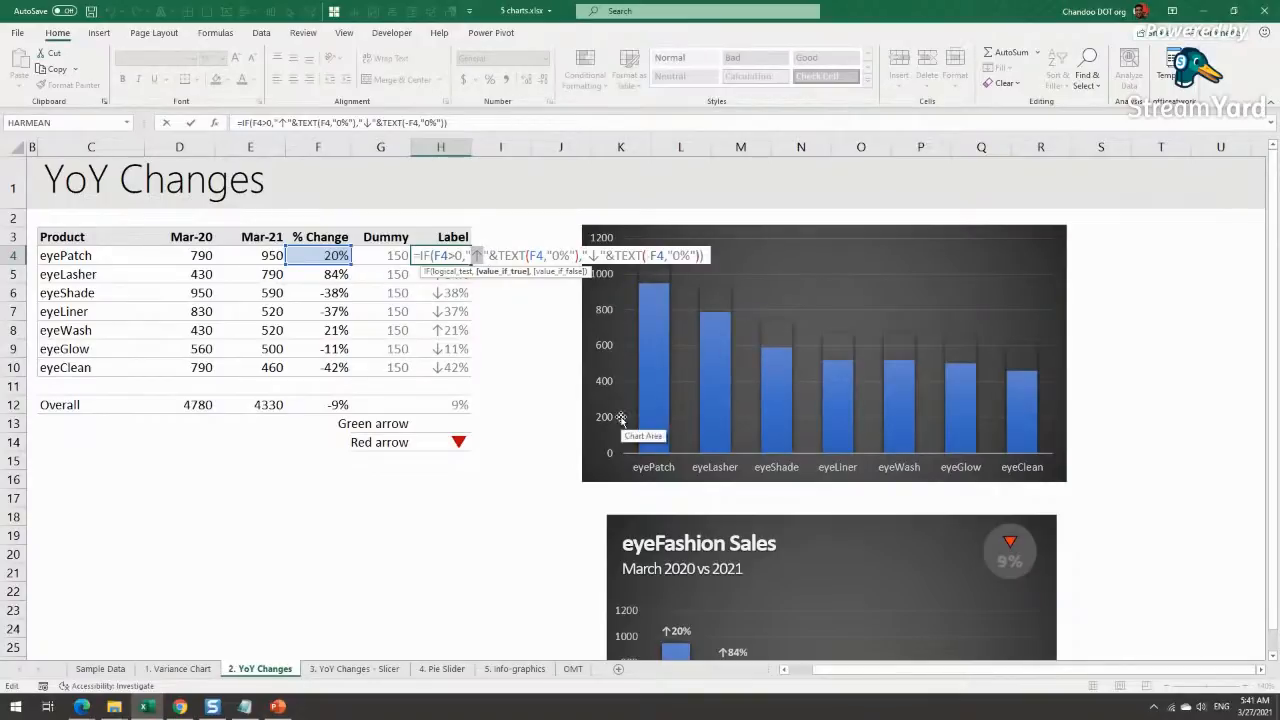
key("Delete")
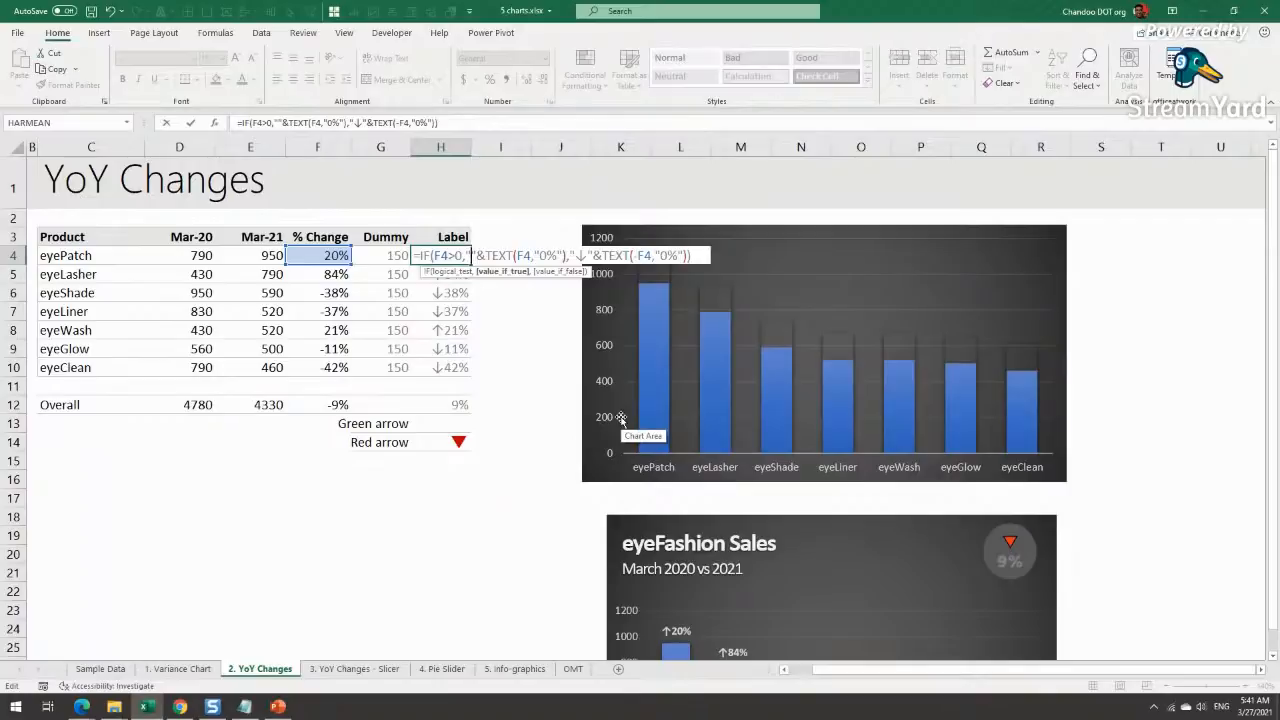
key("super+period")
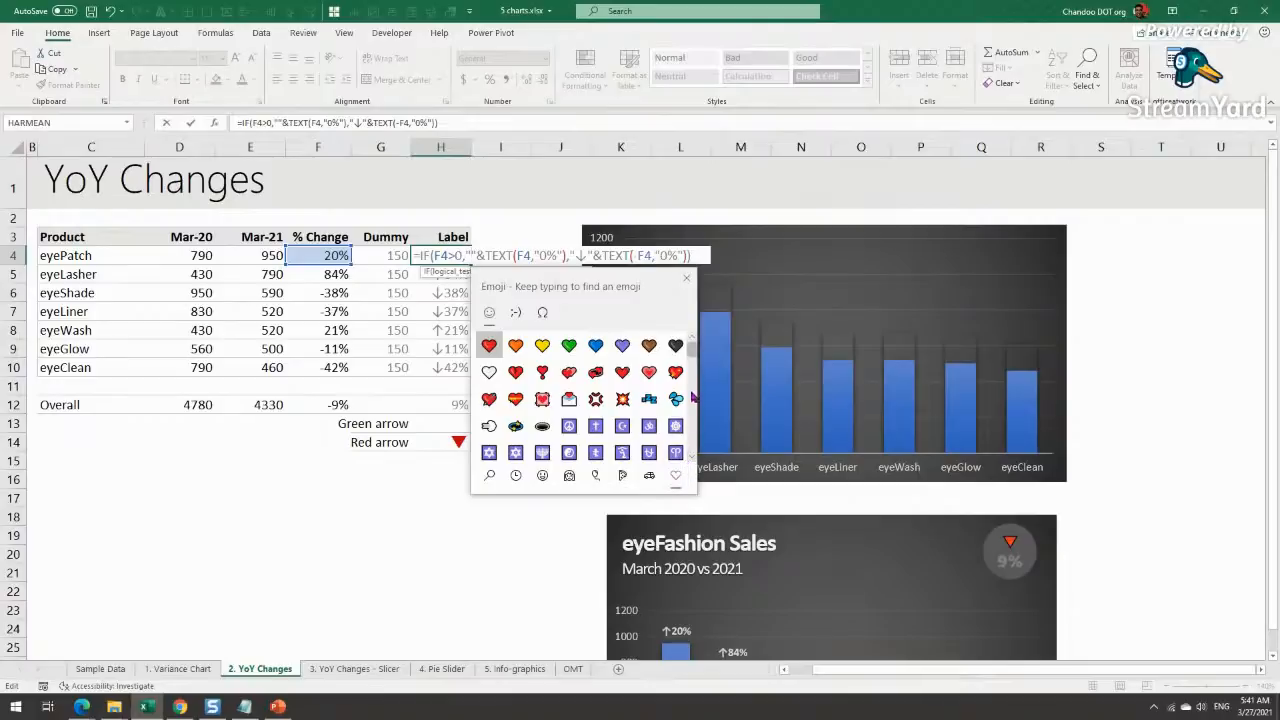
left_click(542, 313)
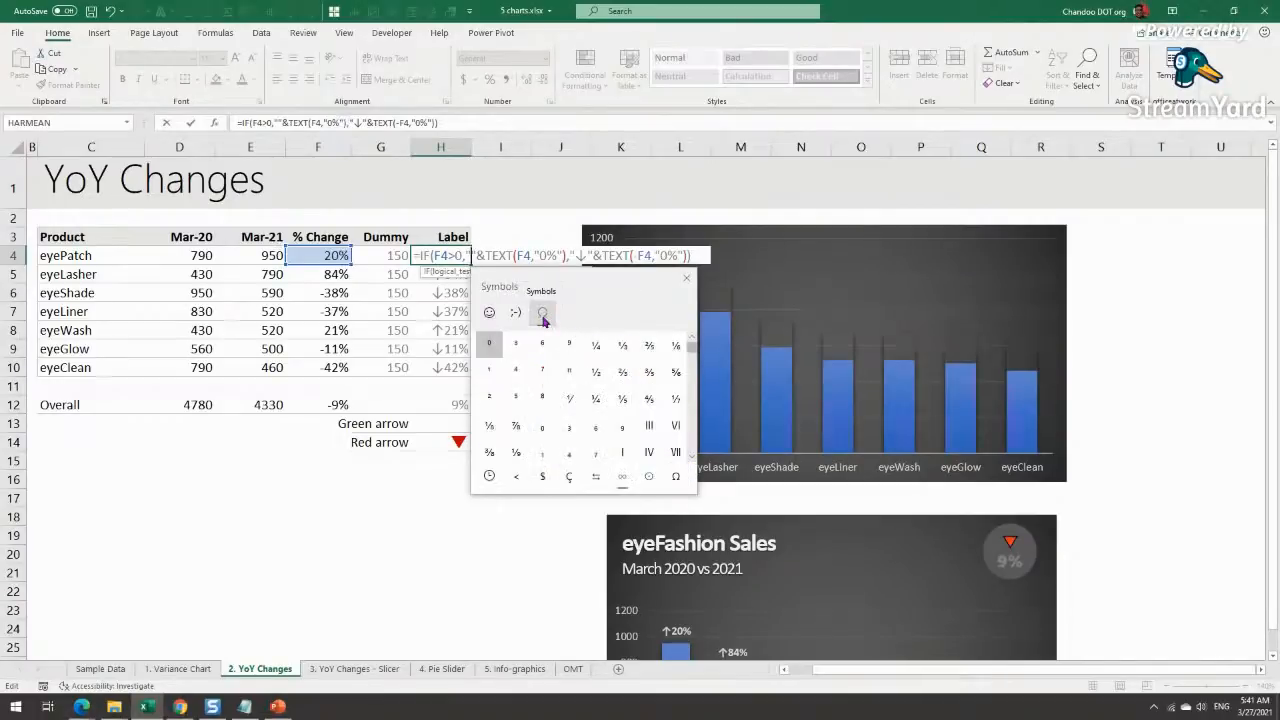
left_click(597, 480)
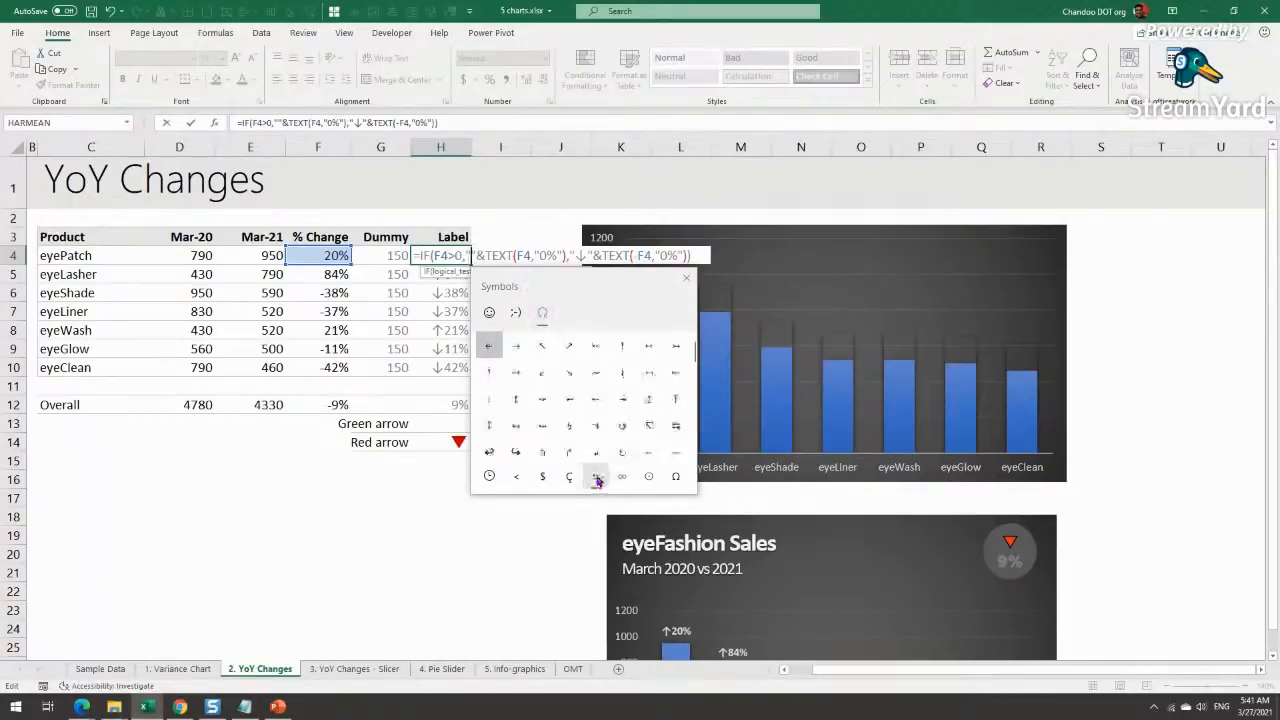
left_click(488, 376)
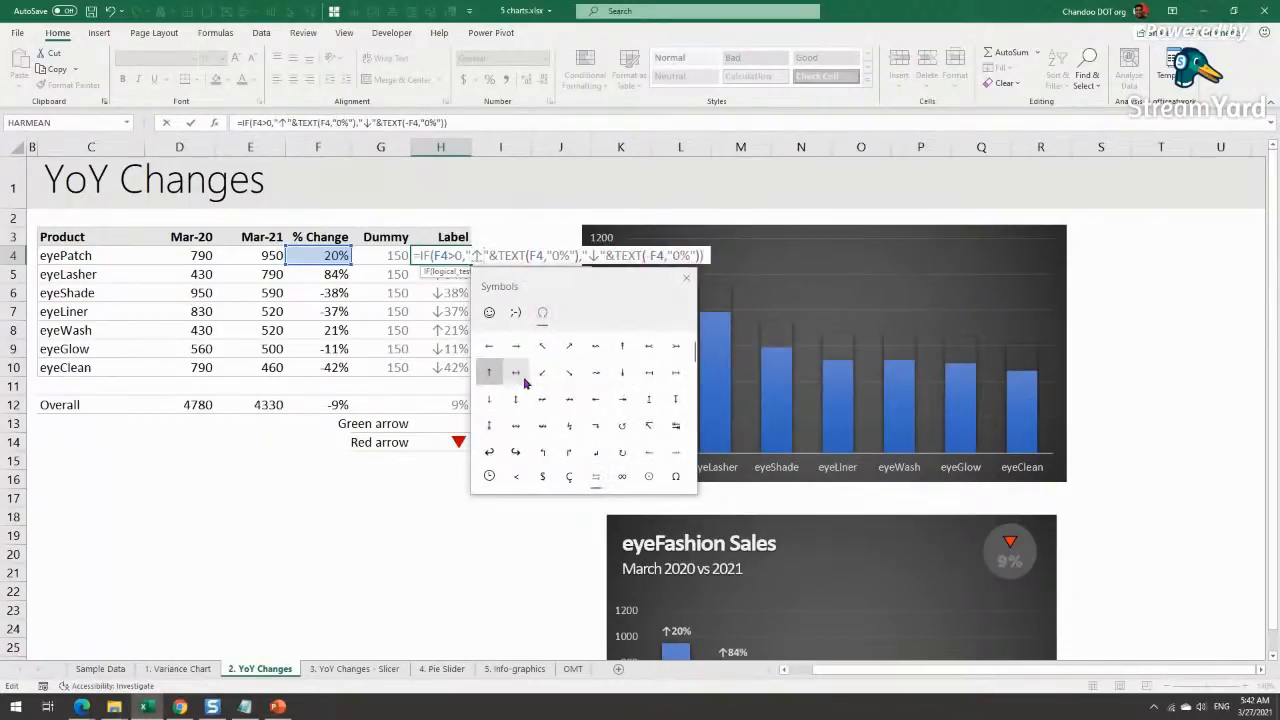
Step: Replace the up arrow in H4's label formula with the ▲ triangle emoji and check the eyePatch label in the finished eyeFashion Sales chart
left_click(489, 312)
scroll(645, 432, "down", 6)
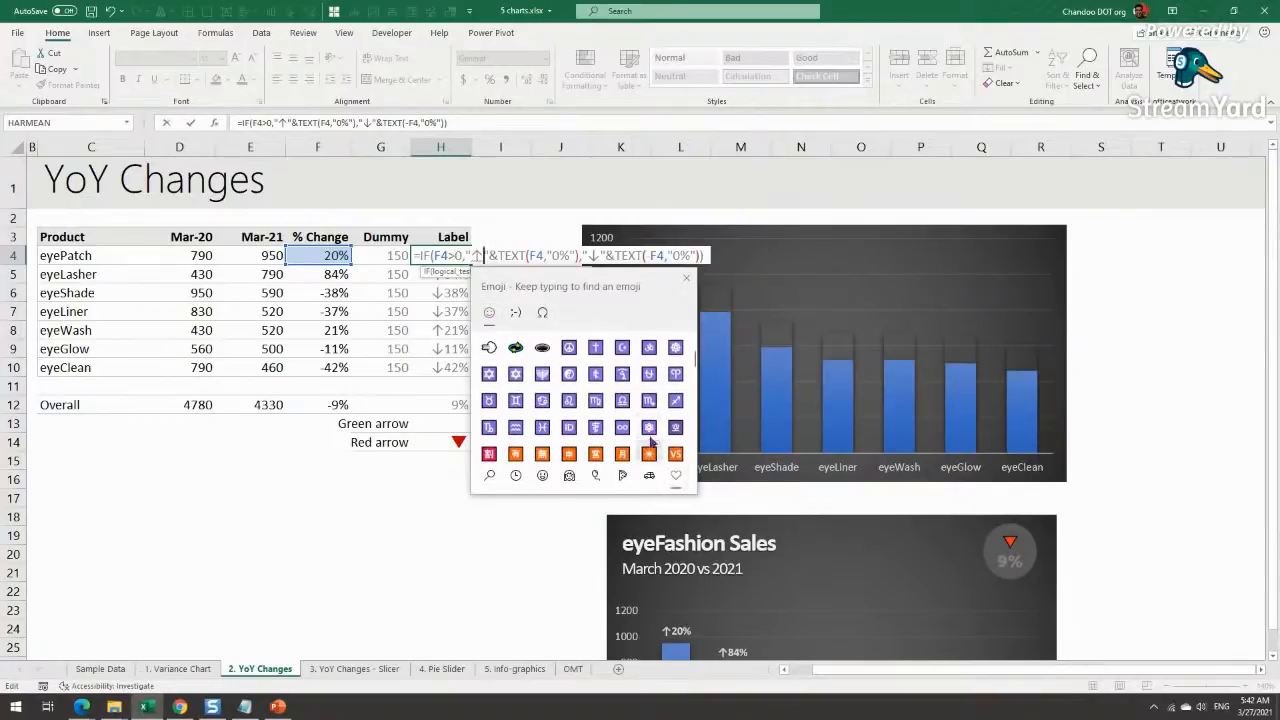
scroll(668, 428, "down", 3)
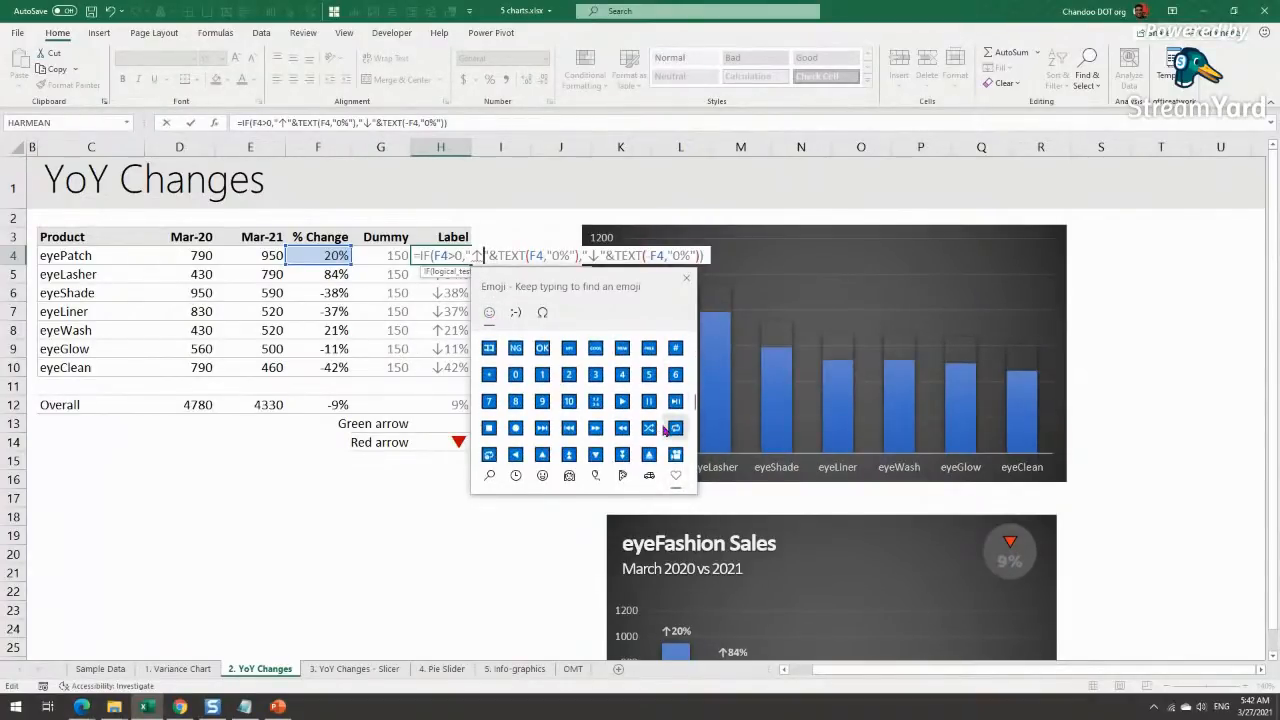
scroll(597, 424, "down", 5)
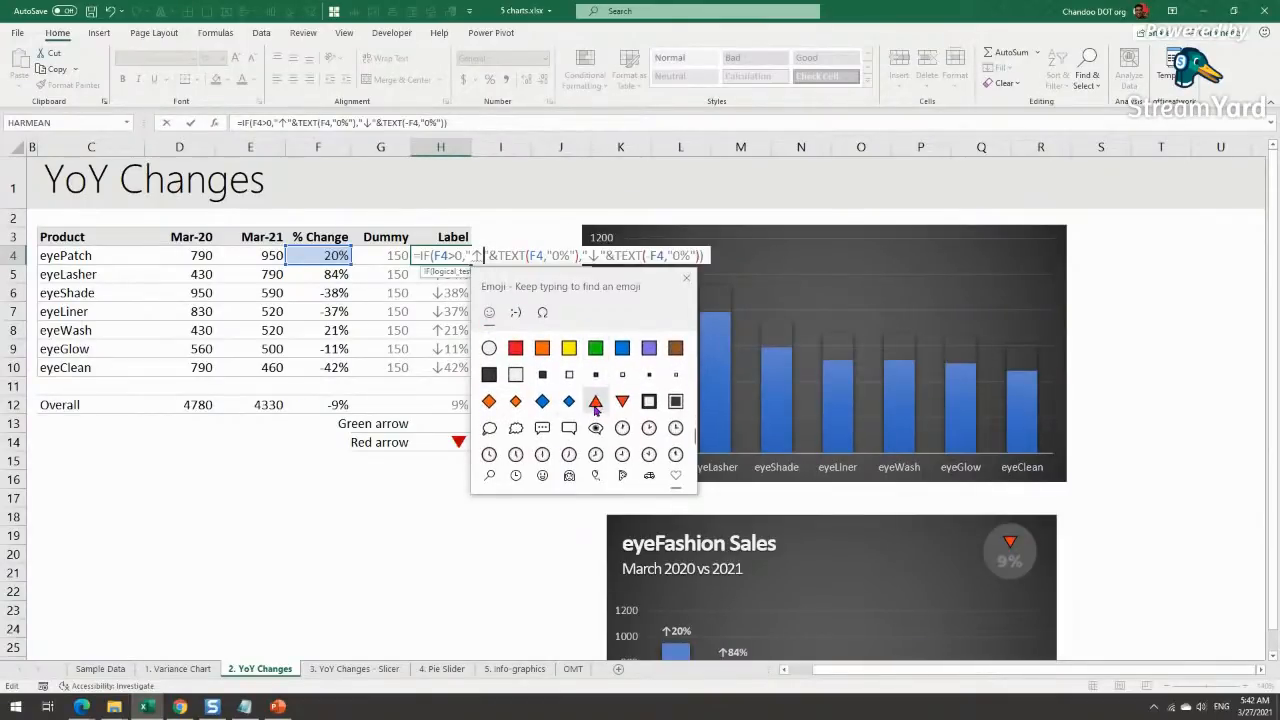
left_click(595, 402)
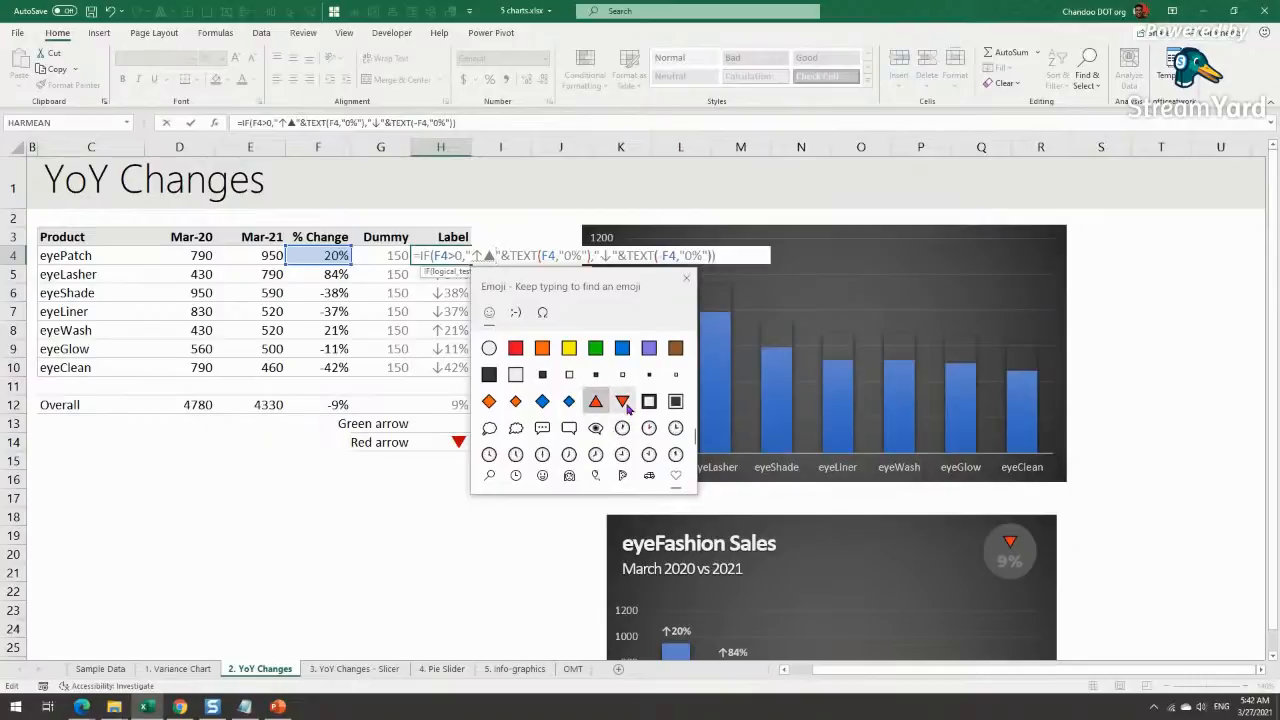
left_click(688, 280)
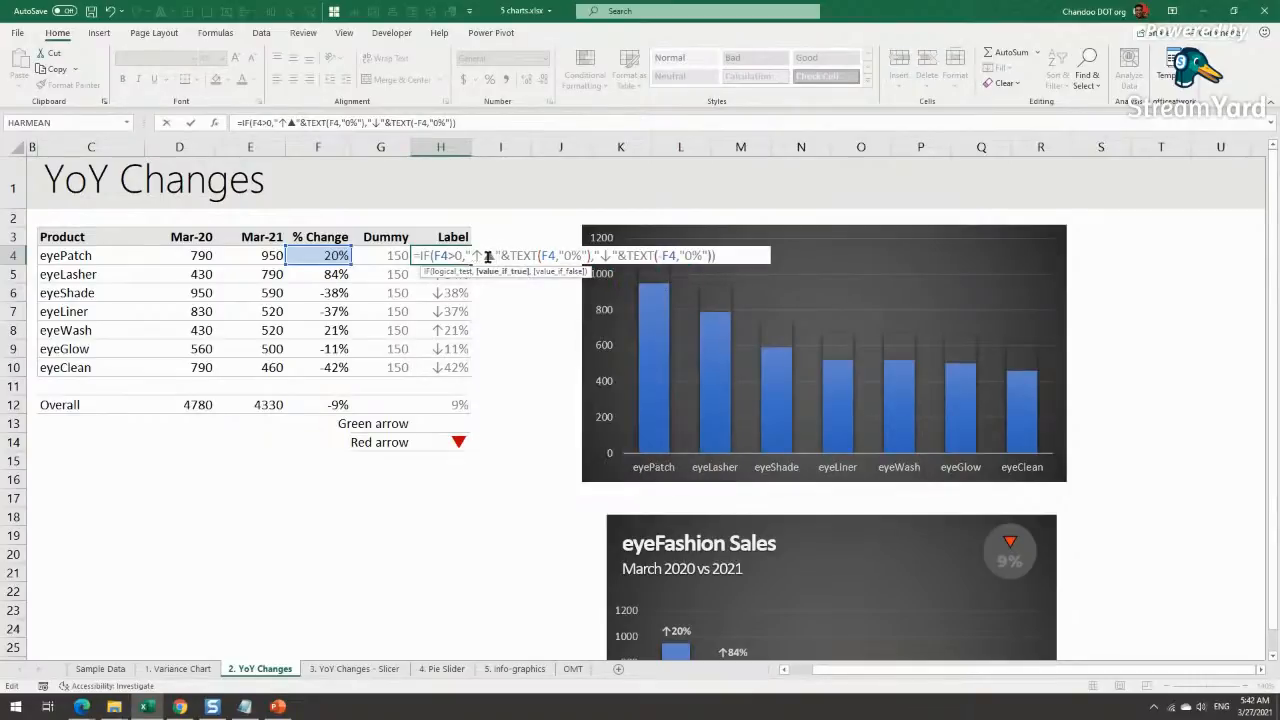
key("BackSpace")
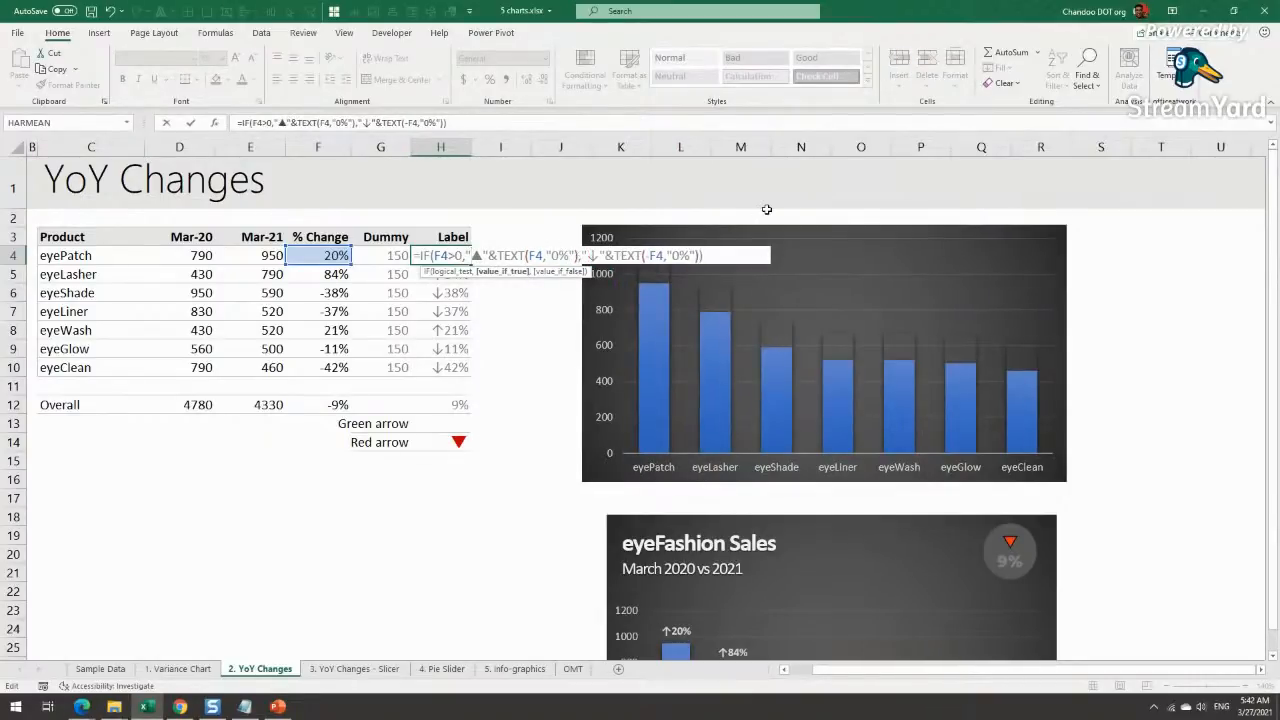
key("Return")
scroll(766, 209, "down", 3)
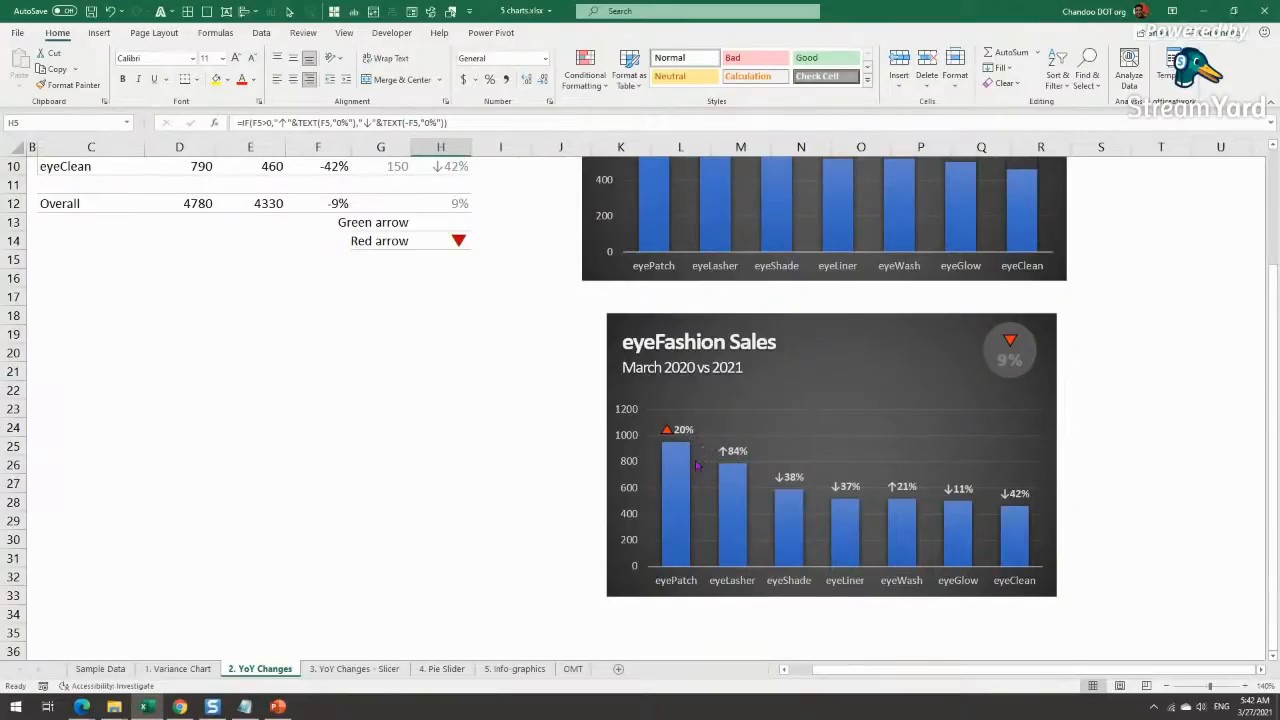
scroll(697, 466, "up", 1)
scroll(686, 476, "down", 2)
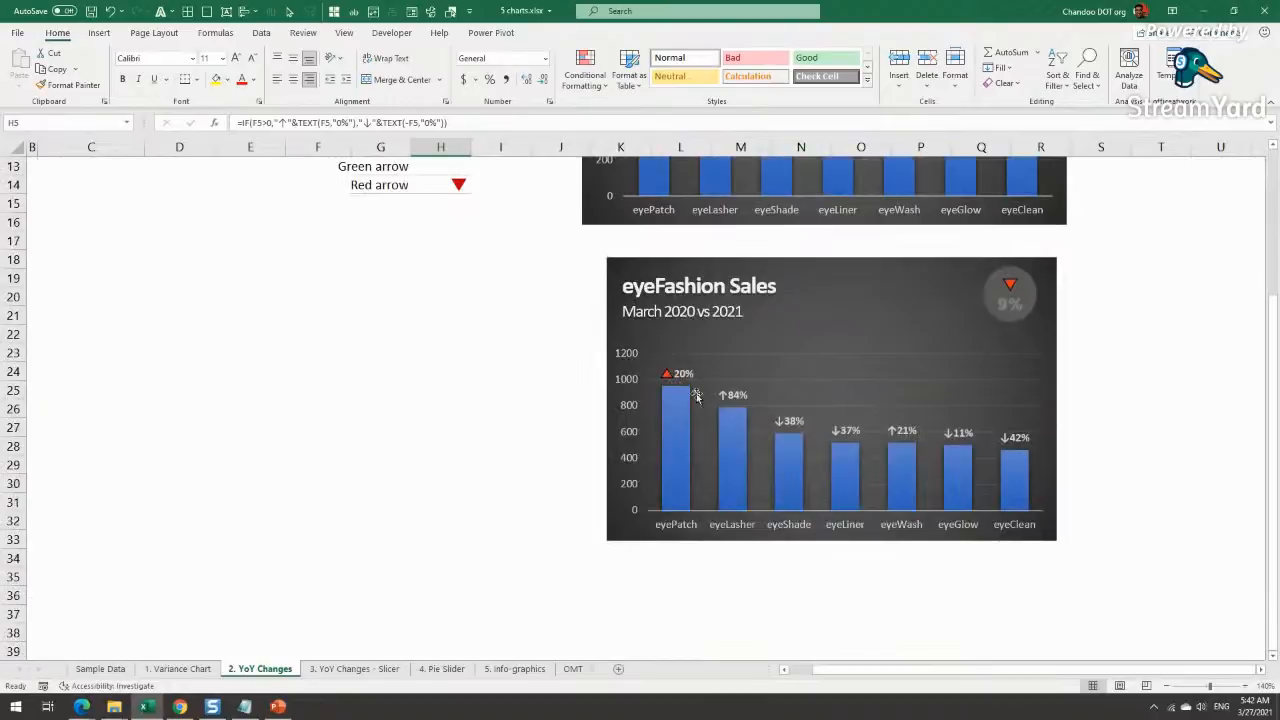
scroll(692, 420, "up", 4)
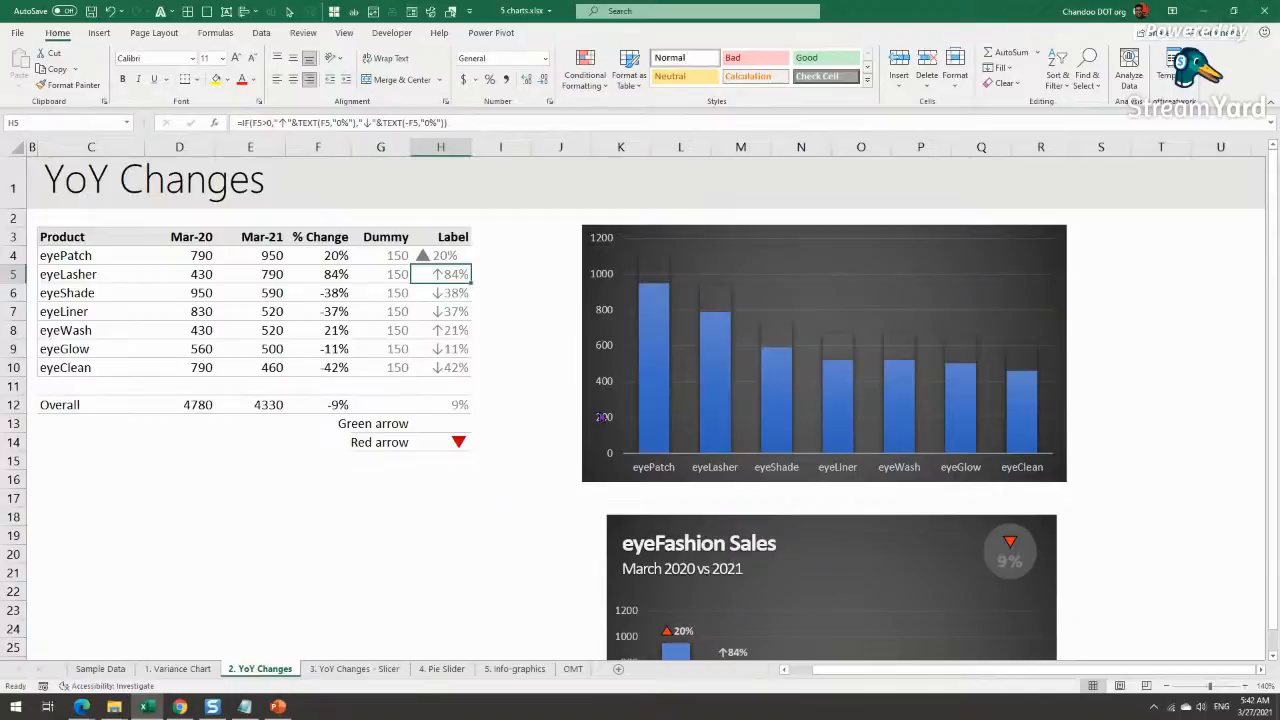
Step: Replace the down arrow in H4's label formula with the ▼ triangle emoji and fill the formula down through H10
left_click(443, 255)
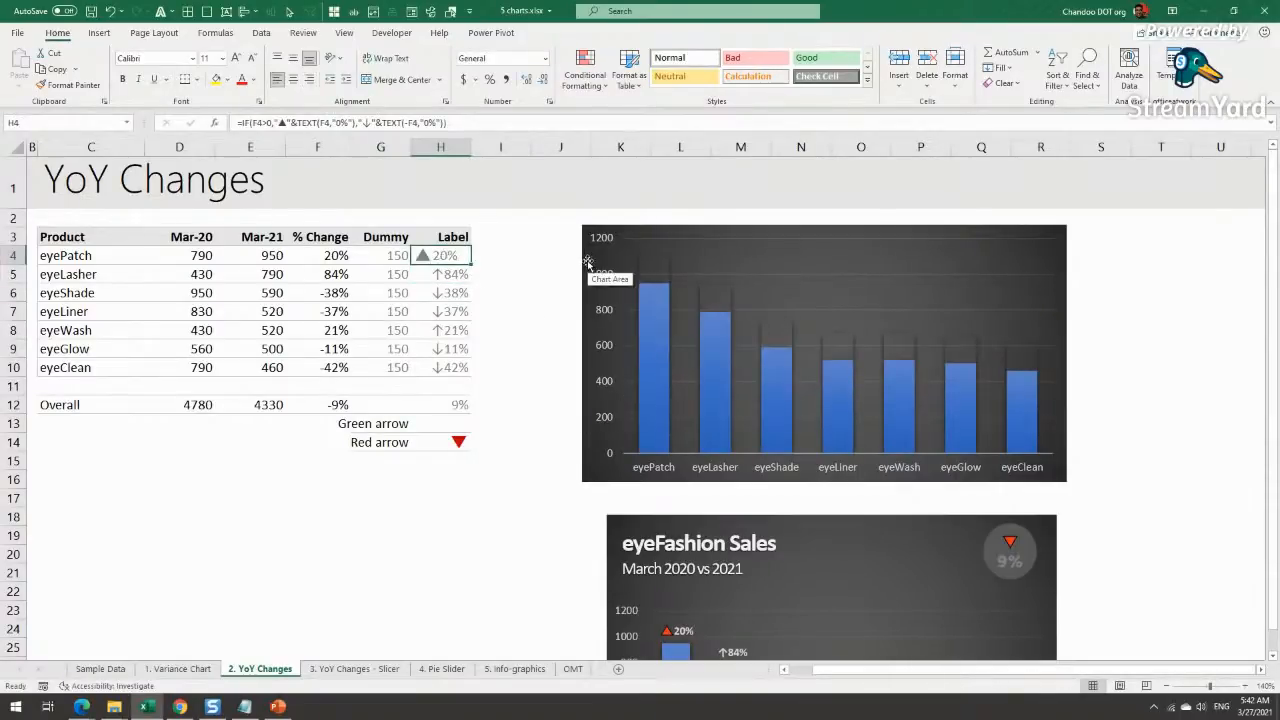
double_click(472, 255)
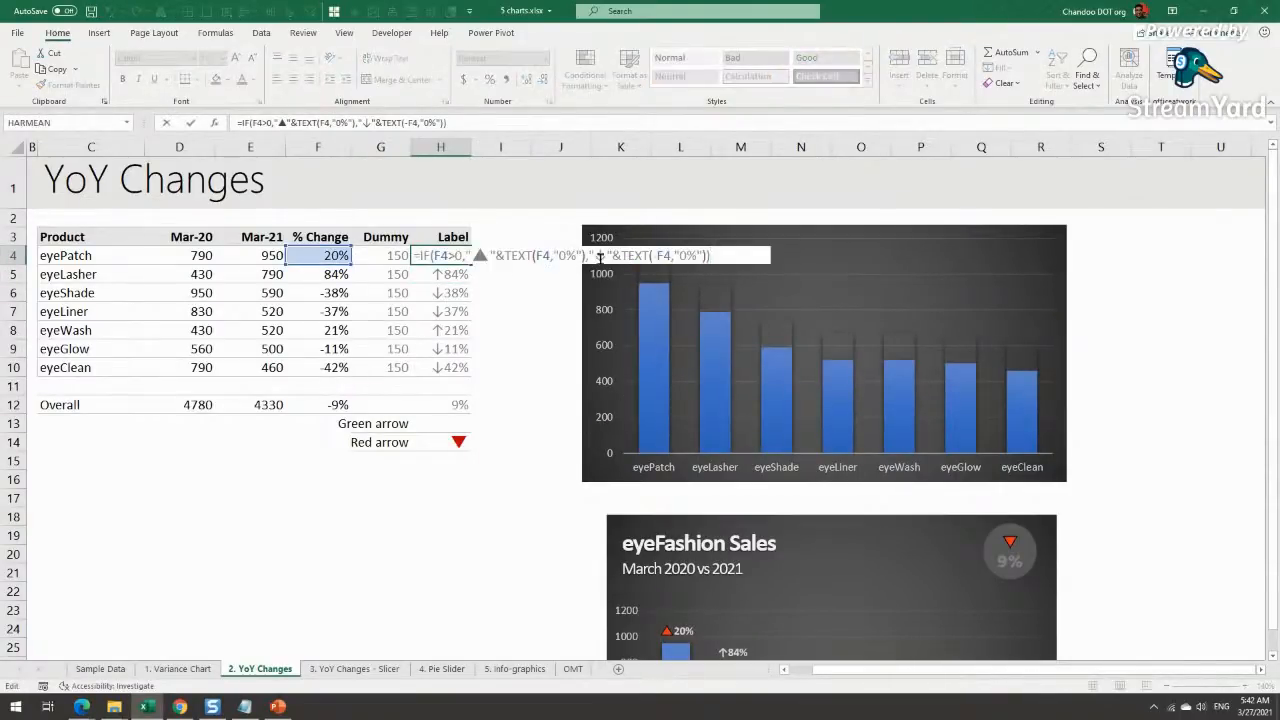
left_click(597, 256)
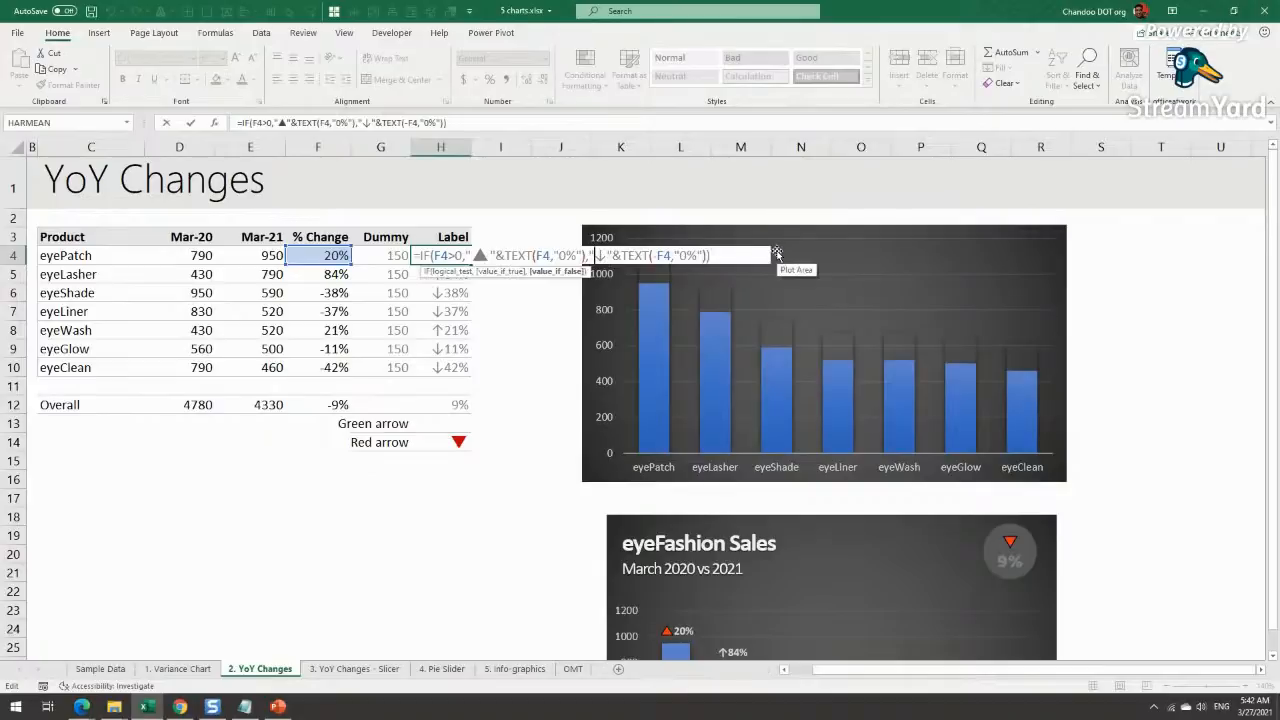
key("shift+Right")
key("super+period")
scroll(763, 417, "down", 10)
scroll(763, 417, "down", 10)
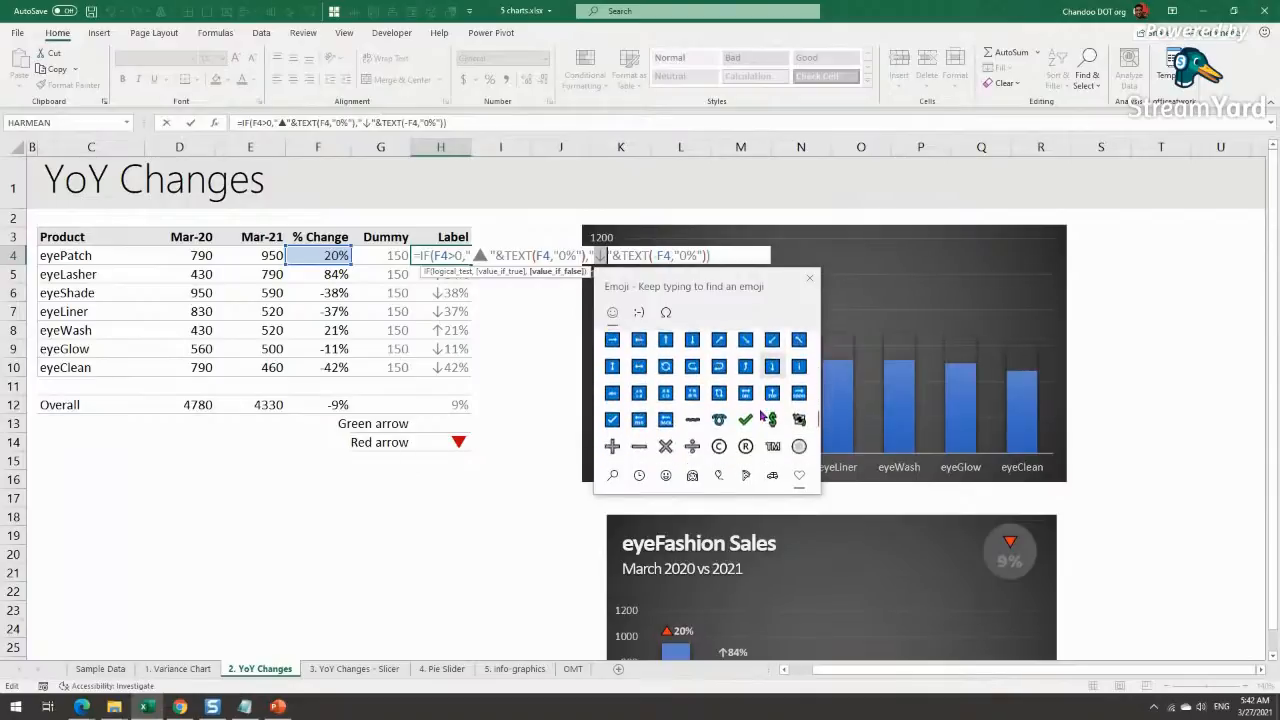
left_click(745, 381)
scroll(720, 410, "up", 3)
scroll(720, 422, "up", 5)
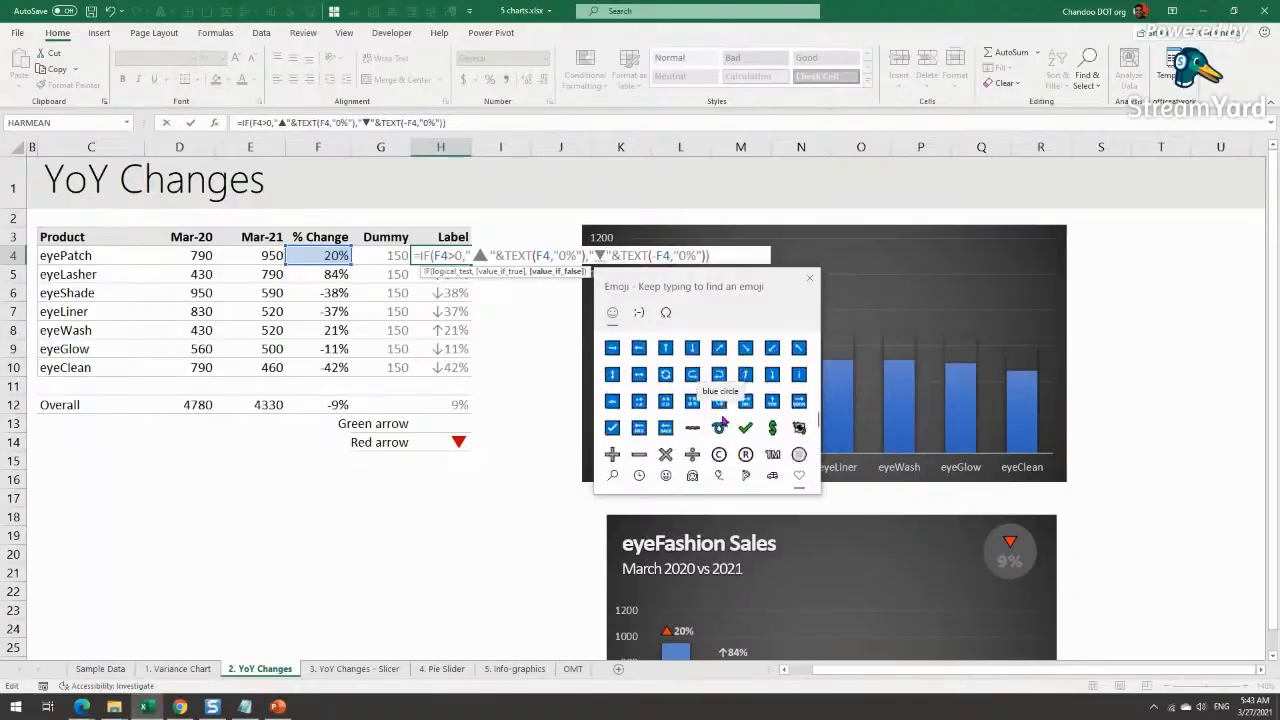
scroll(720, 430, "up", 5)
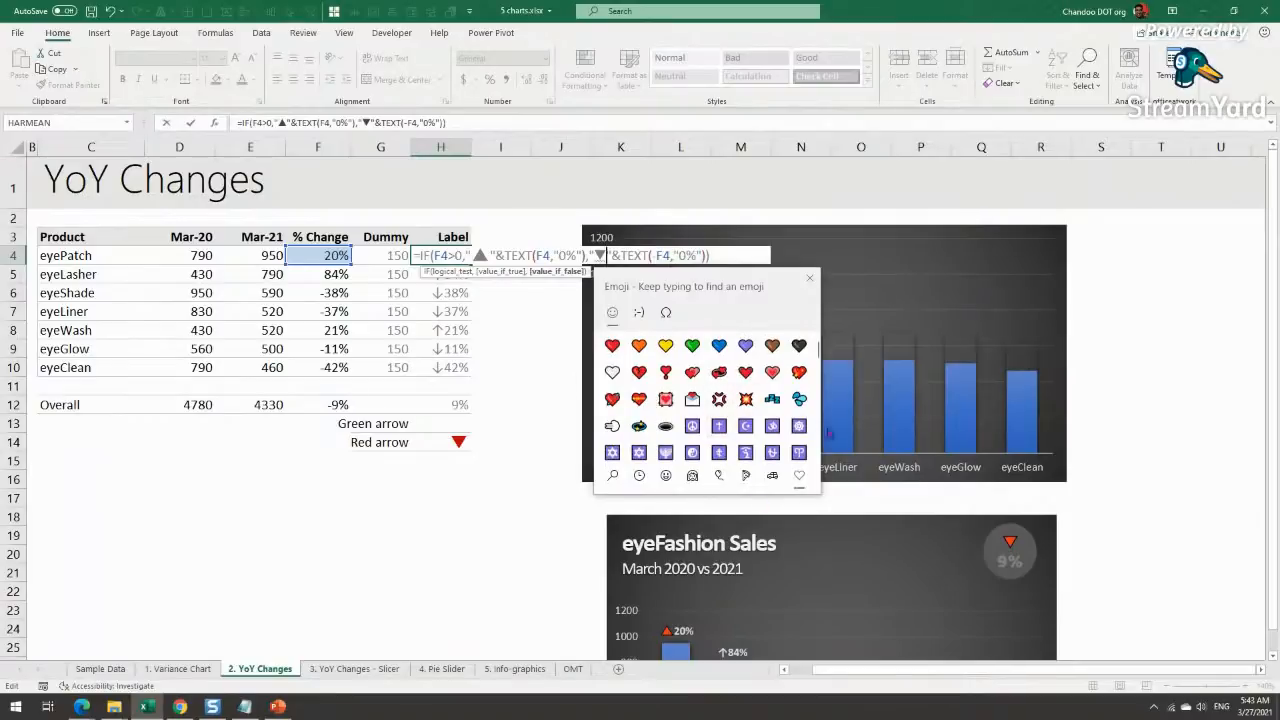
left_click(809, 278)
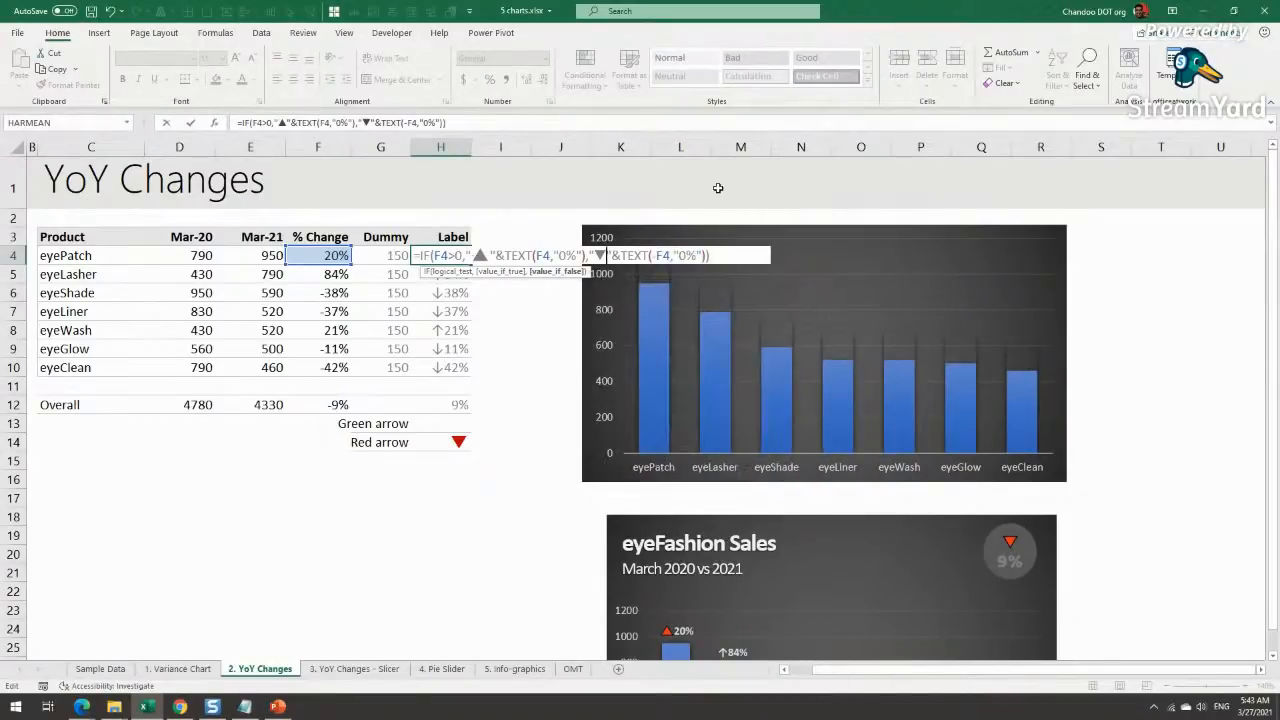
key("Return")
left_click(430, 256)
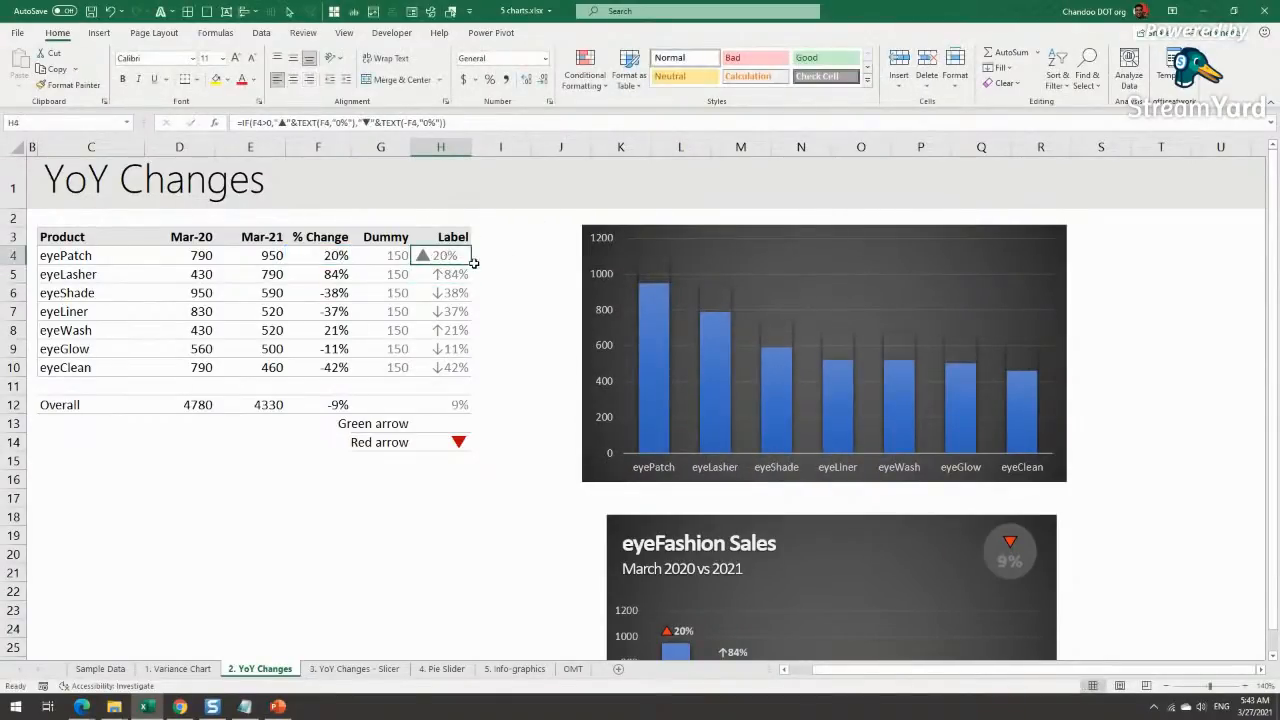
left_click_drag(470, 262, 467, 372)
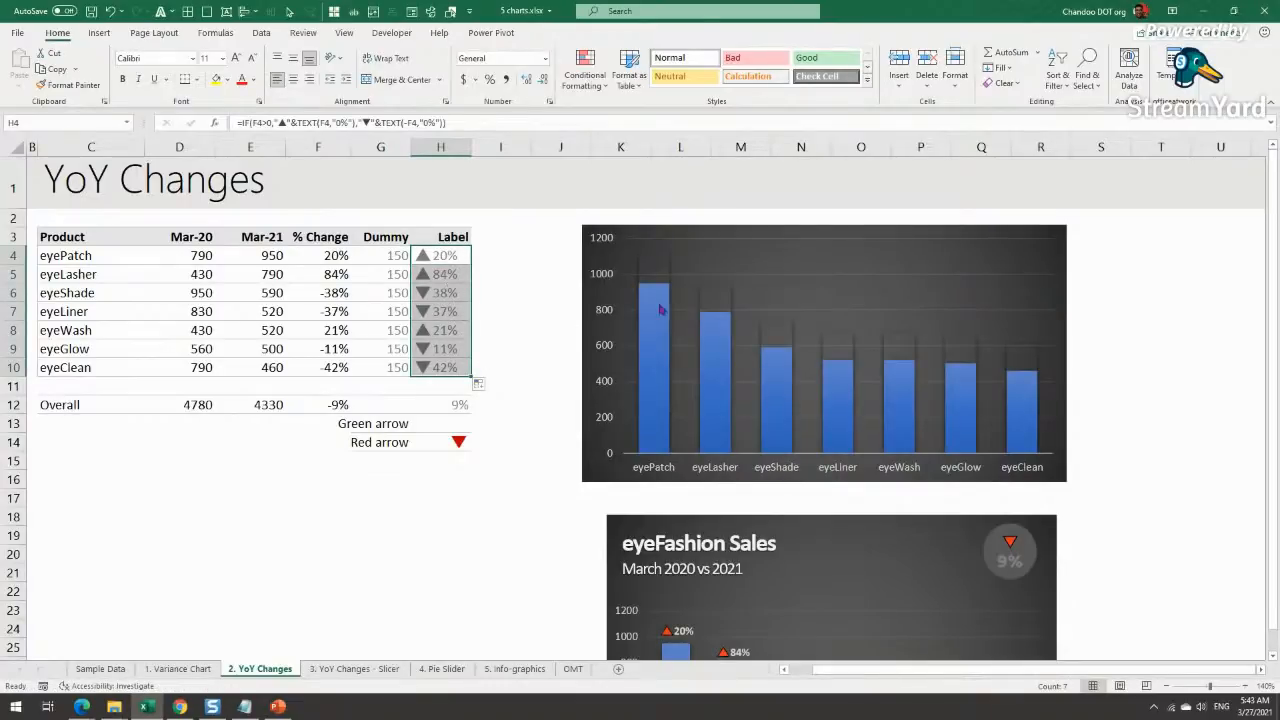
Step: Add data labels to the transparent Dummy series in the upper stacked column chart
left_click(658, 275)
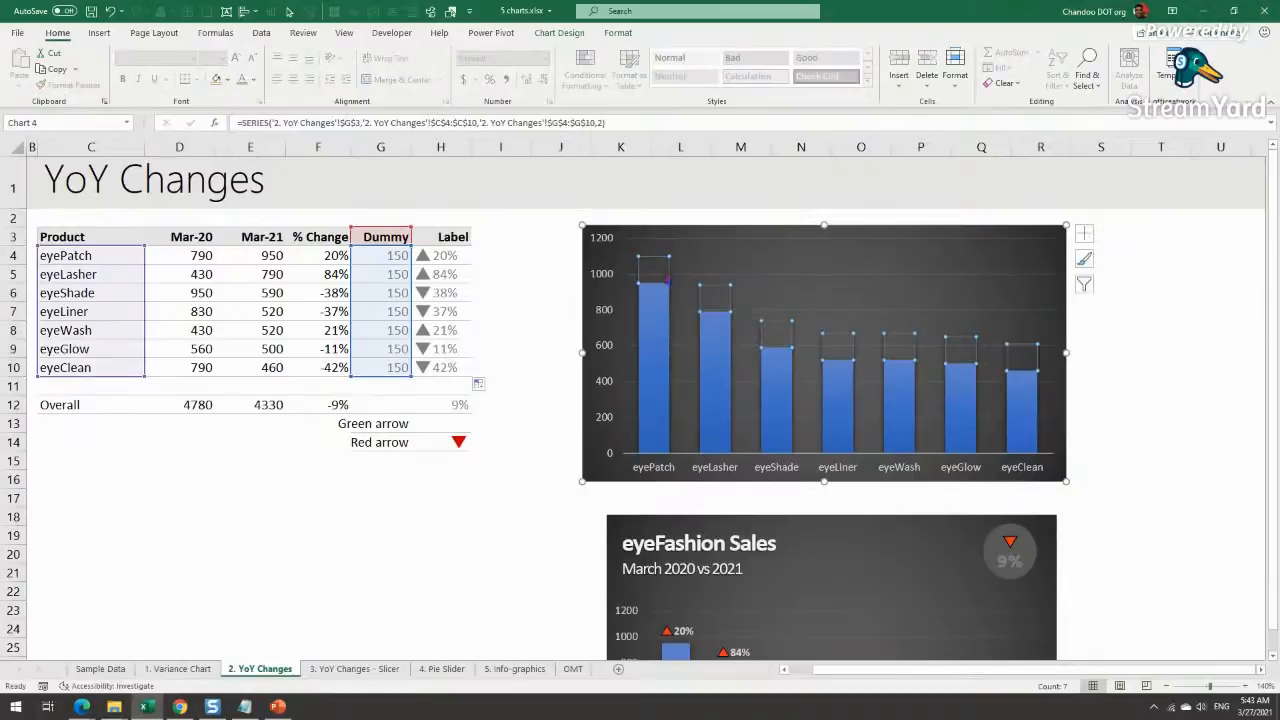
left_click(1077, 234)
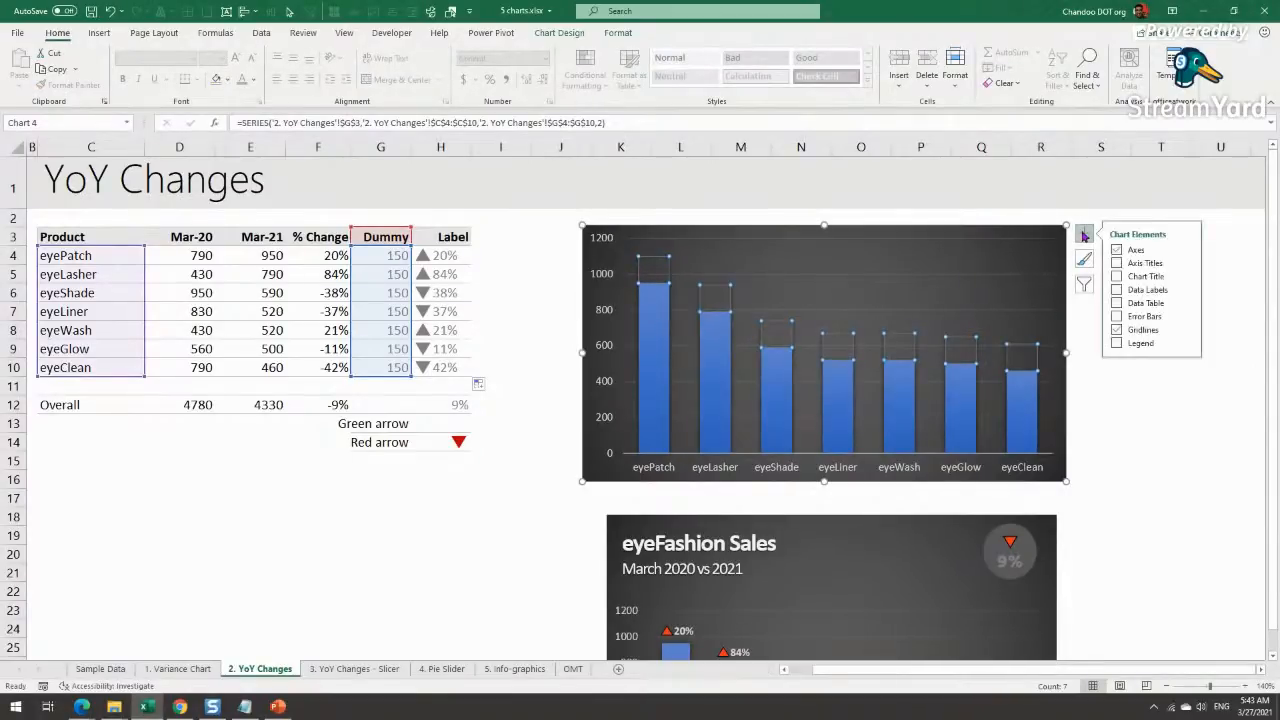
left_click(1117, 290)
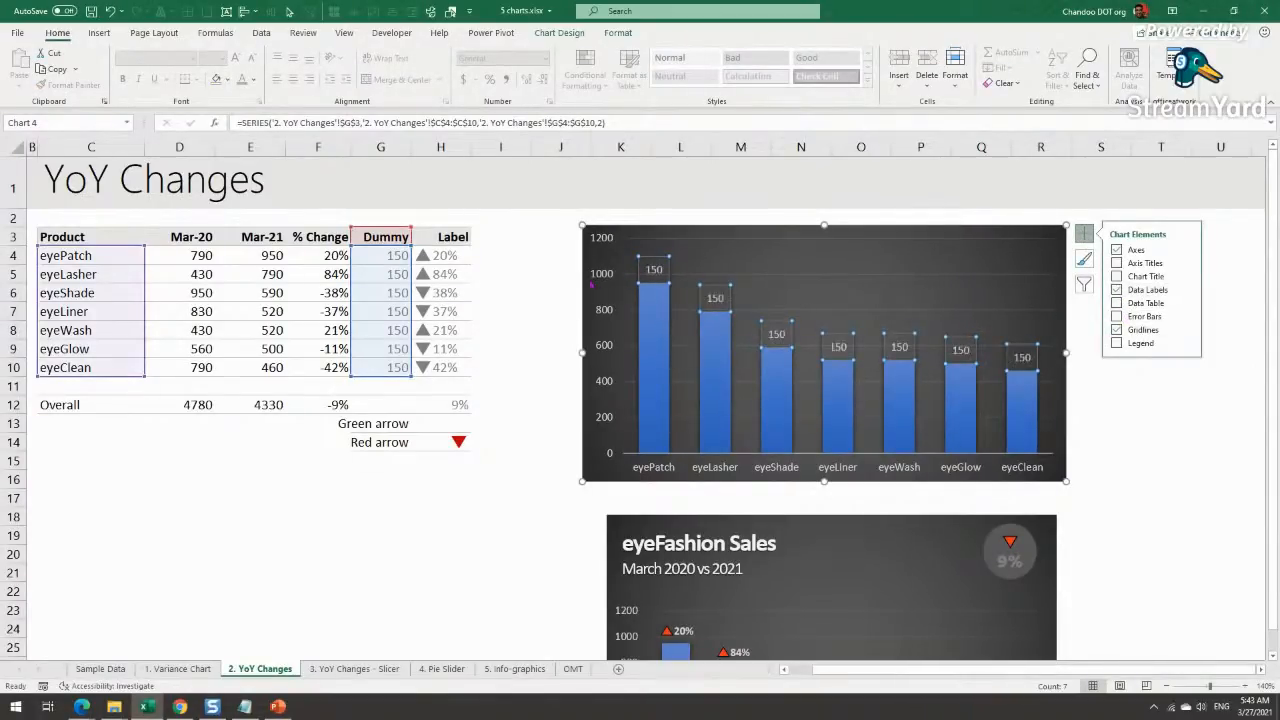
left_click(652, 270)
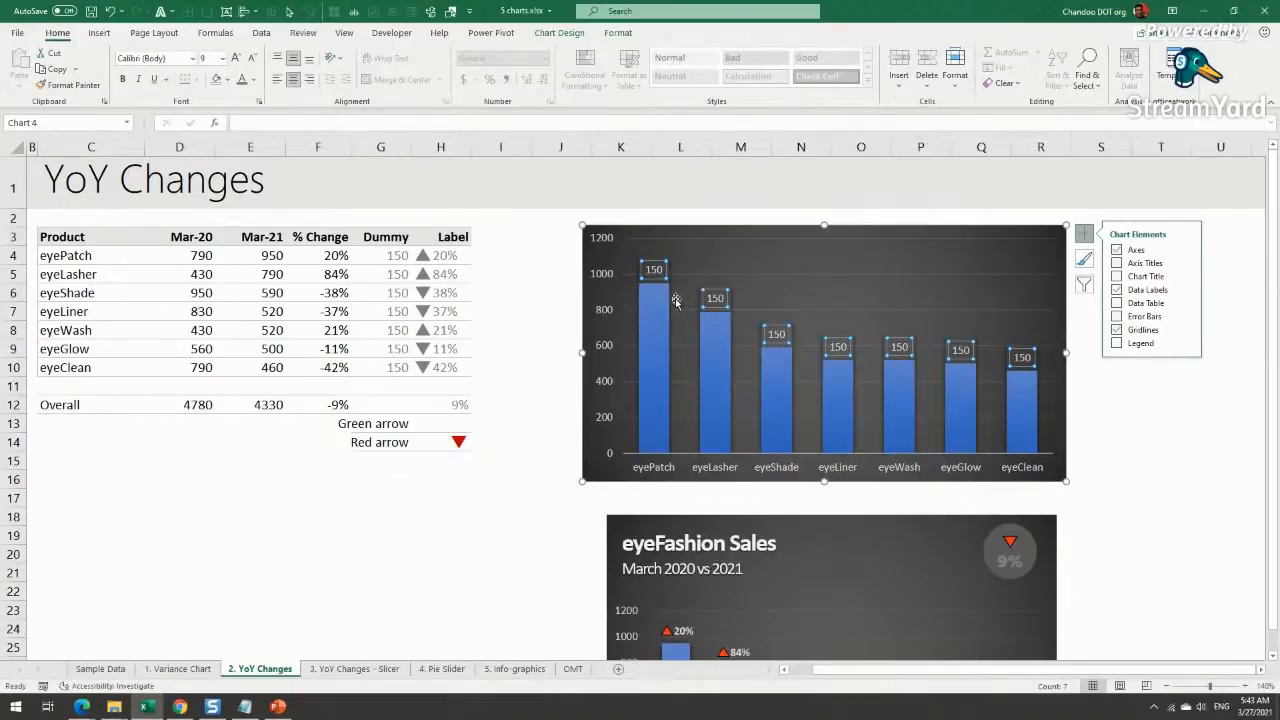
left_click(454, 256)
left_click(450, 274)
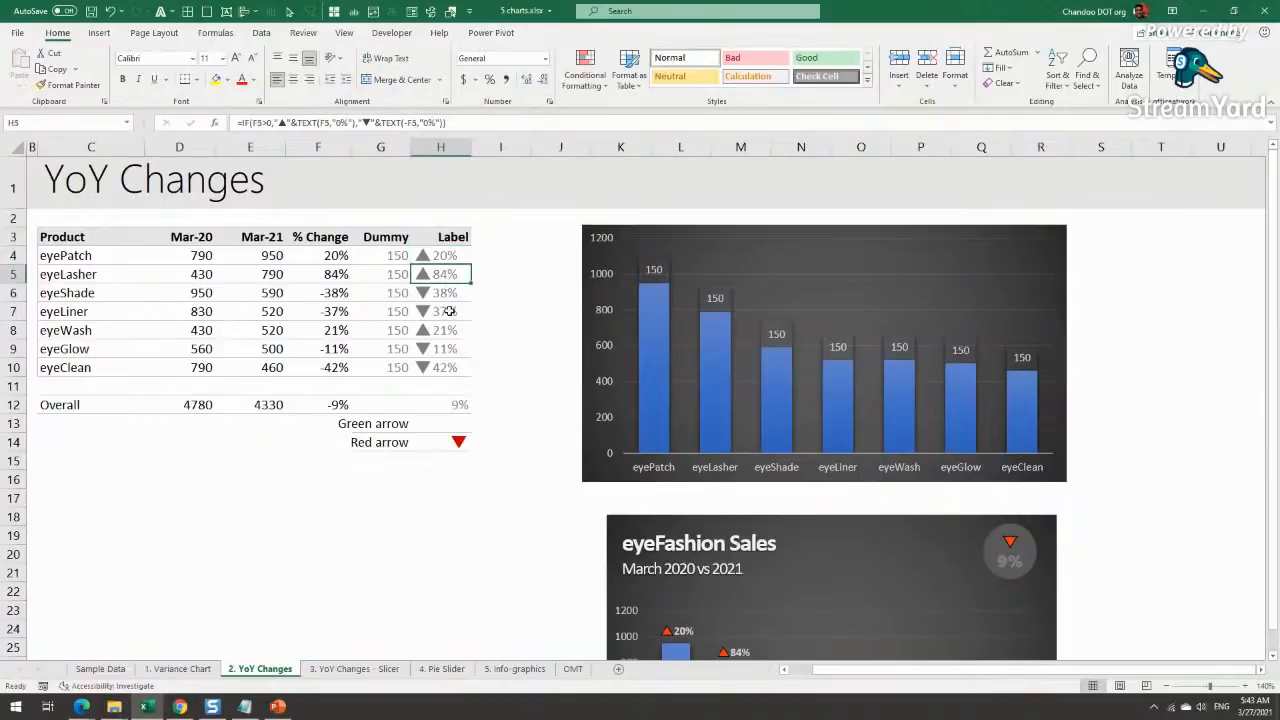
Step: Set the Dummy data labels to take their text from cells H4:H10 without the series value, and compare with the finished chart
left_click(653, 270)
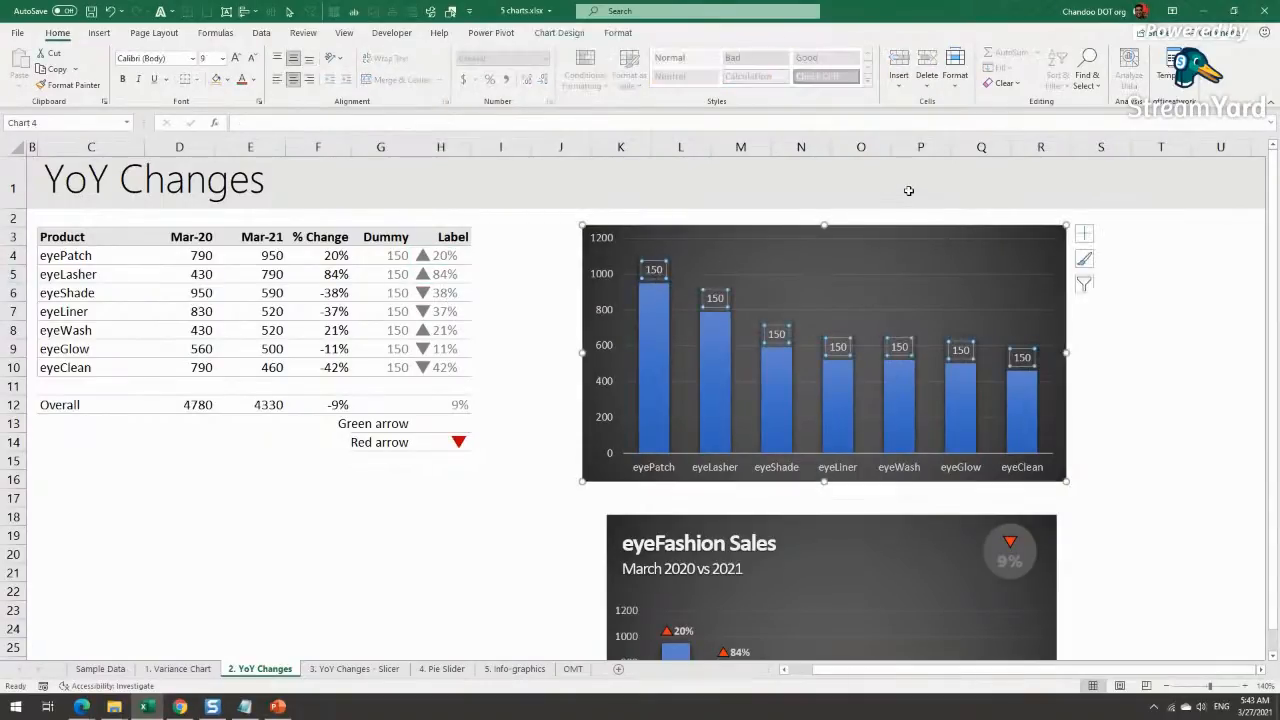
key("ctrl+1")
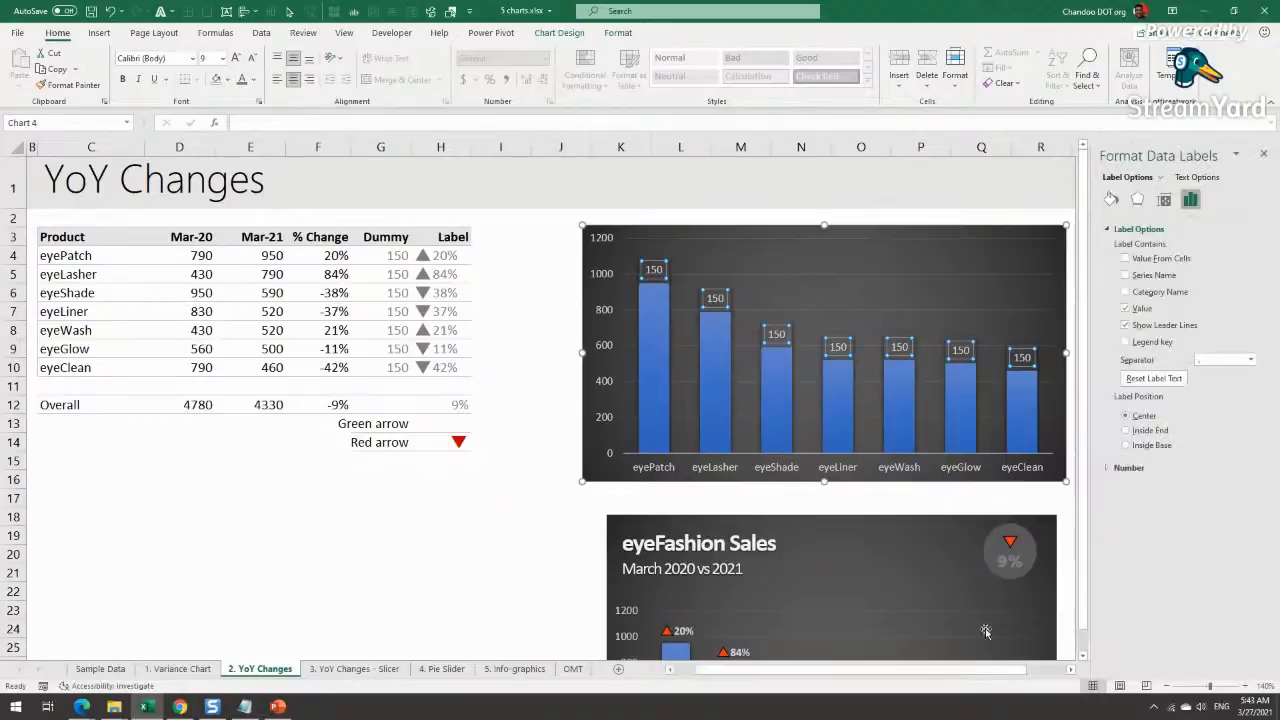
left_click_drag(1013, 672, 1060, 676)
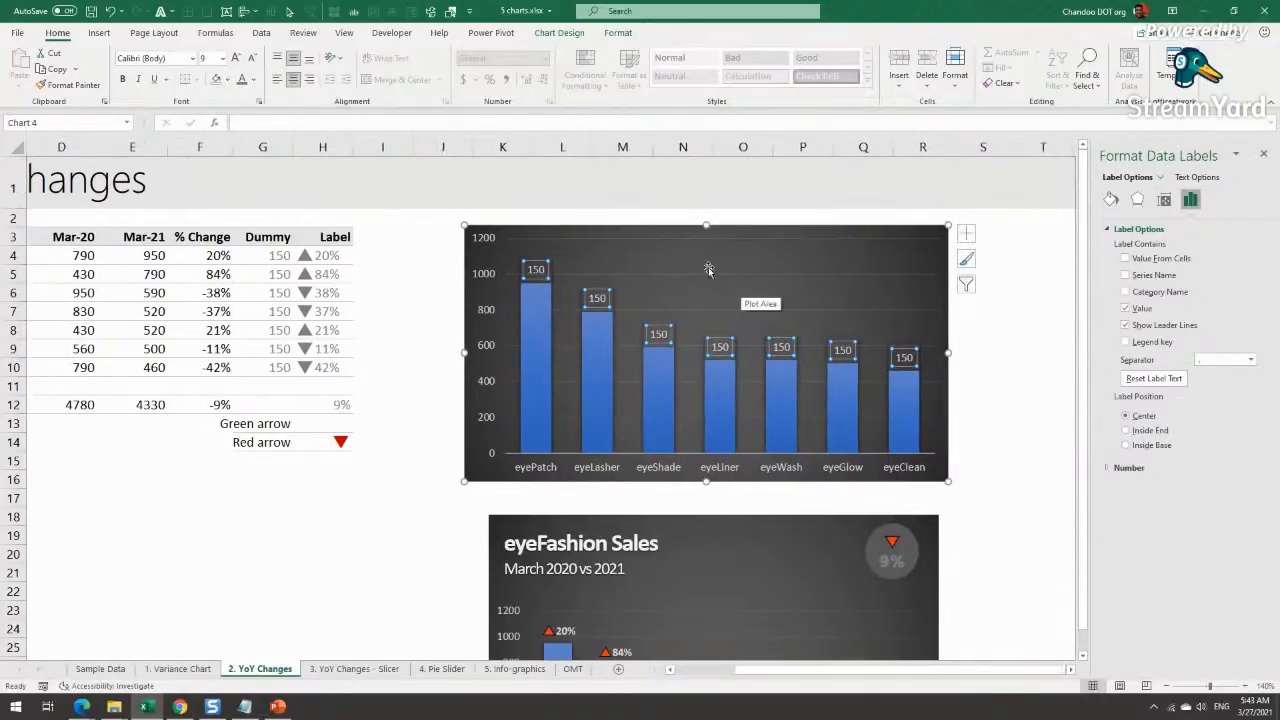
left_click(1152, 260)
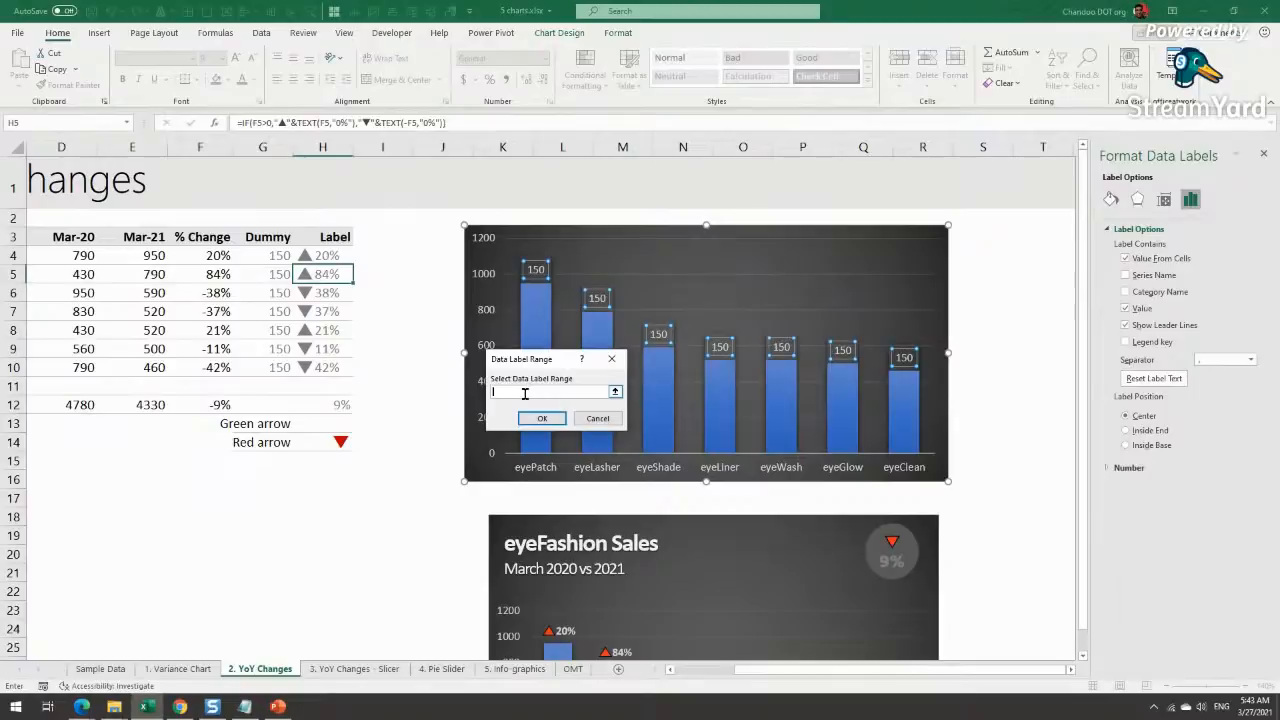
left_click_drag(322, 256, 325, 370)
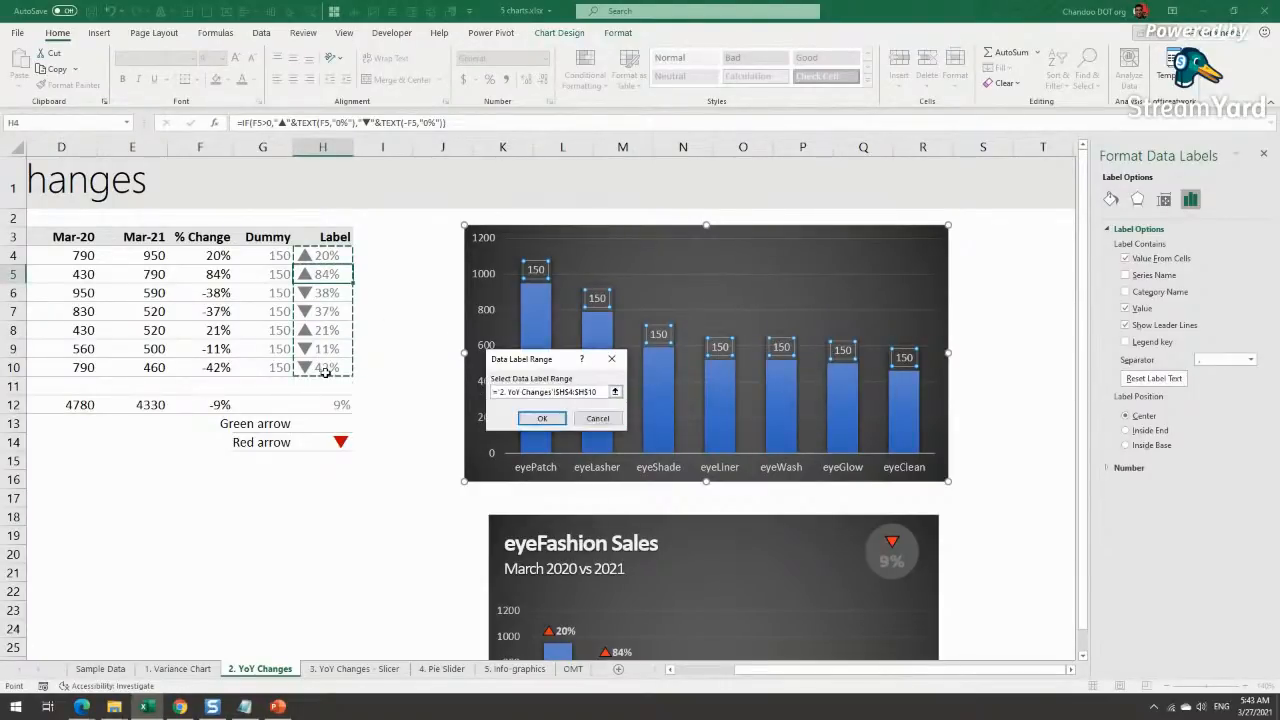
left_click(542, 418)
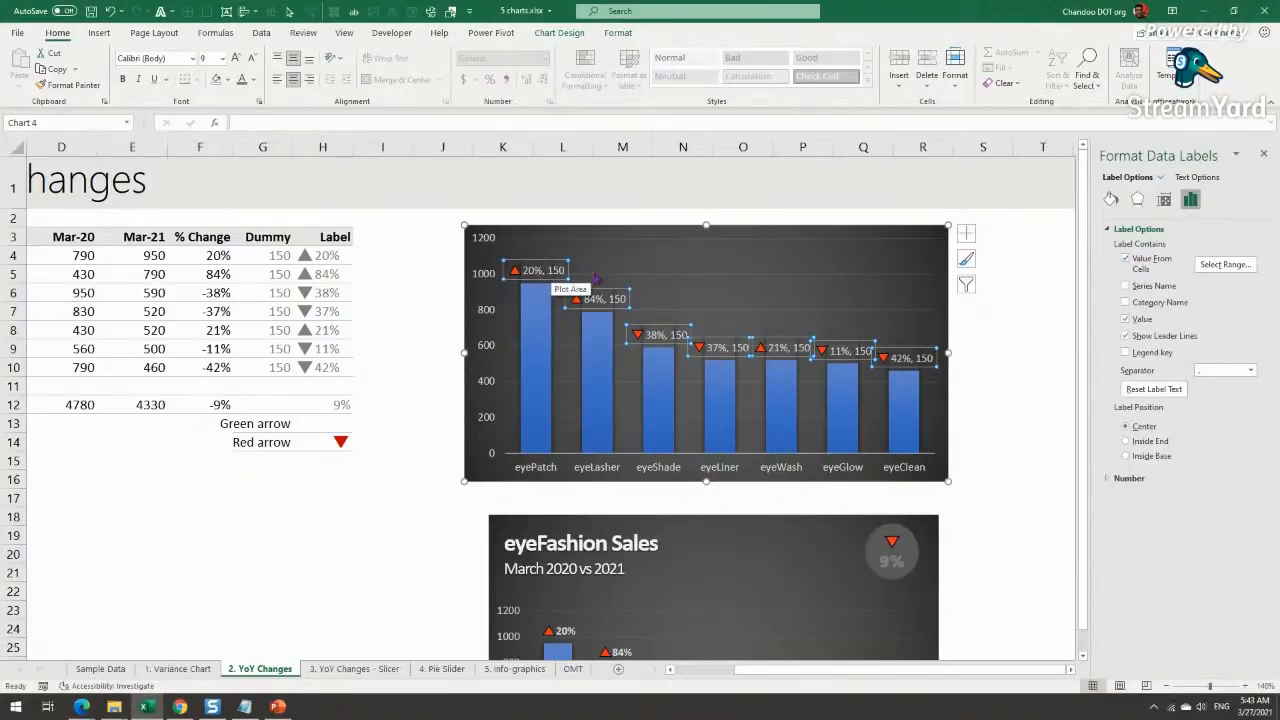
left_click(1140, 321)
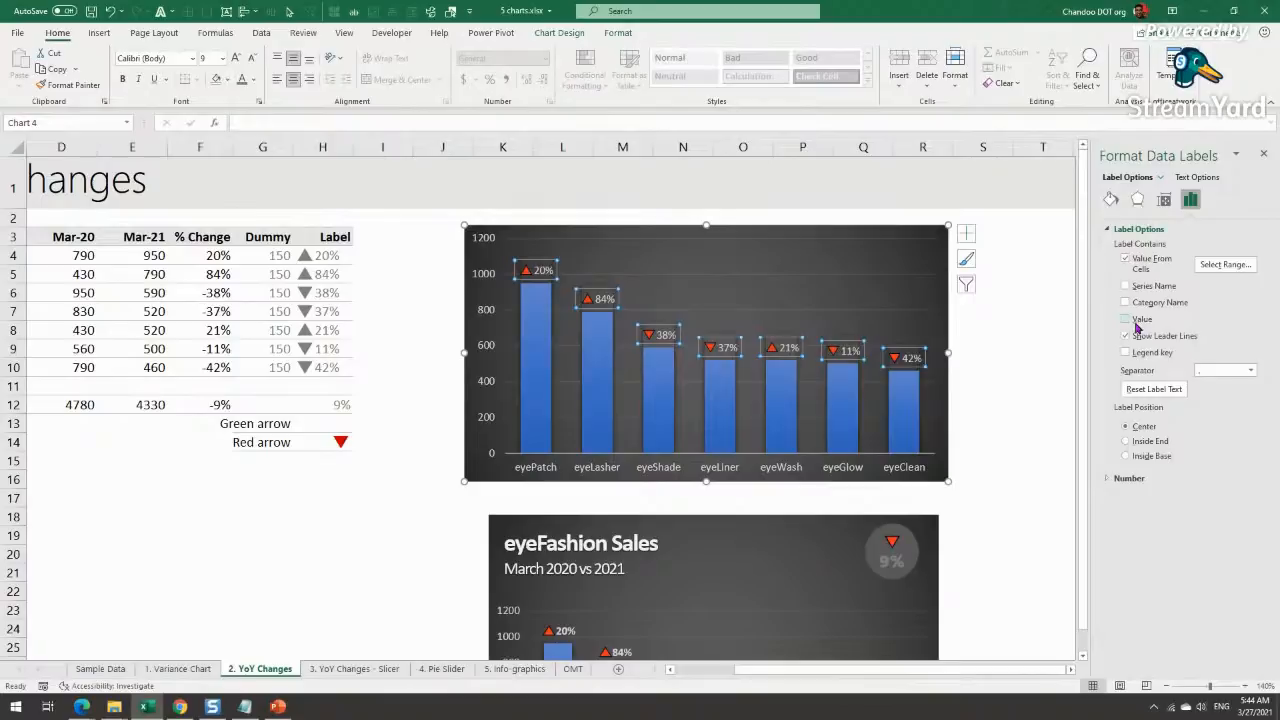
left_click(1035, 455)
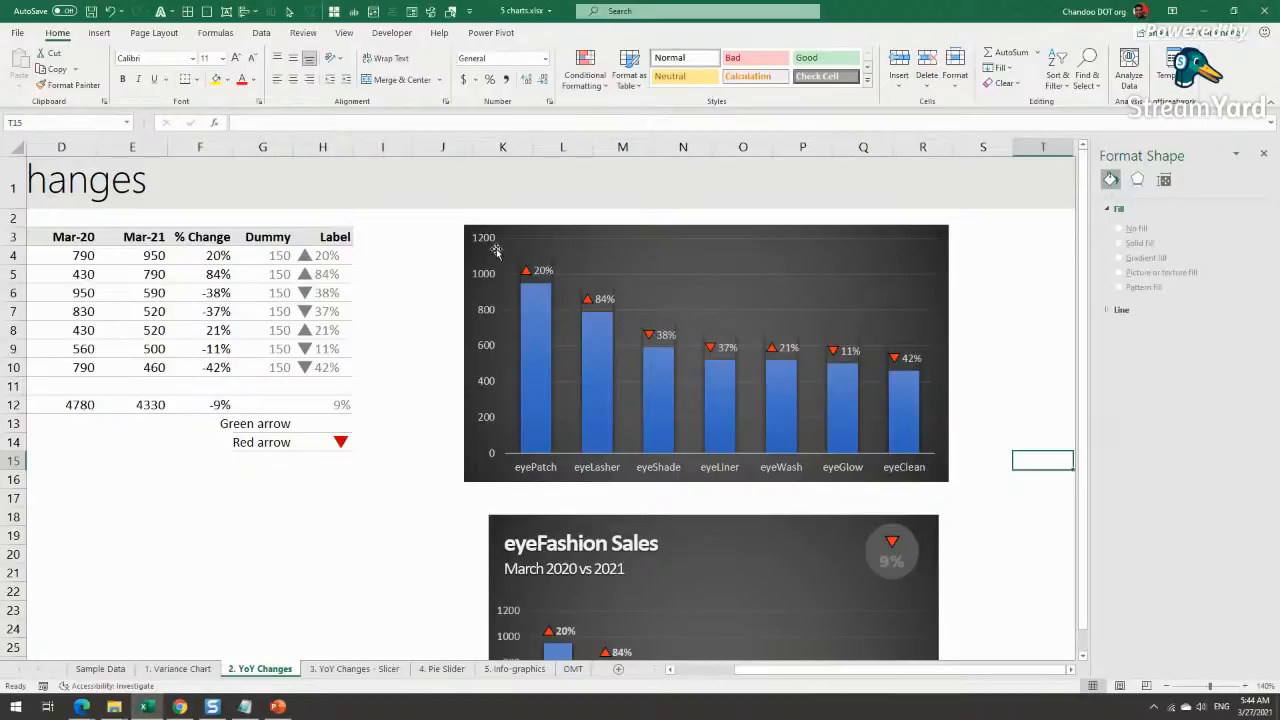
scroll(976, 452, "down", 6)
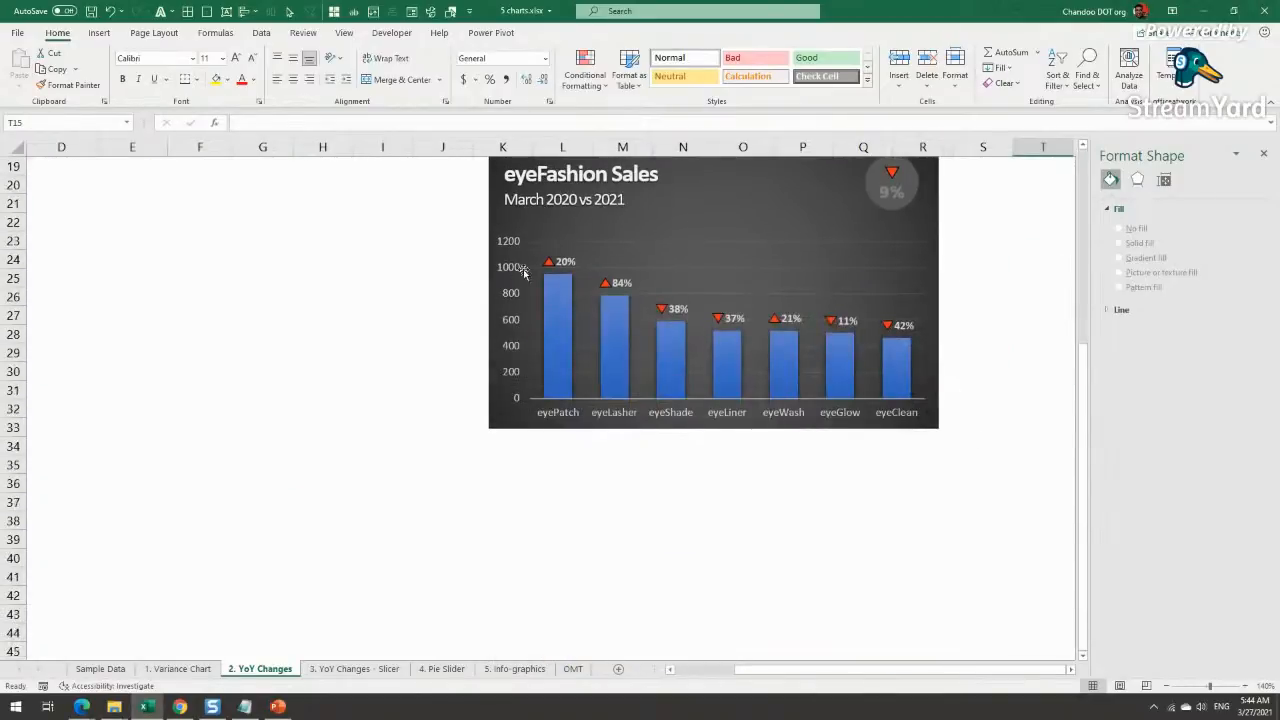
scroll(926, 380, "up", 6)
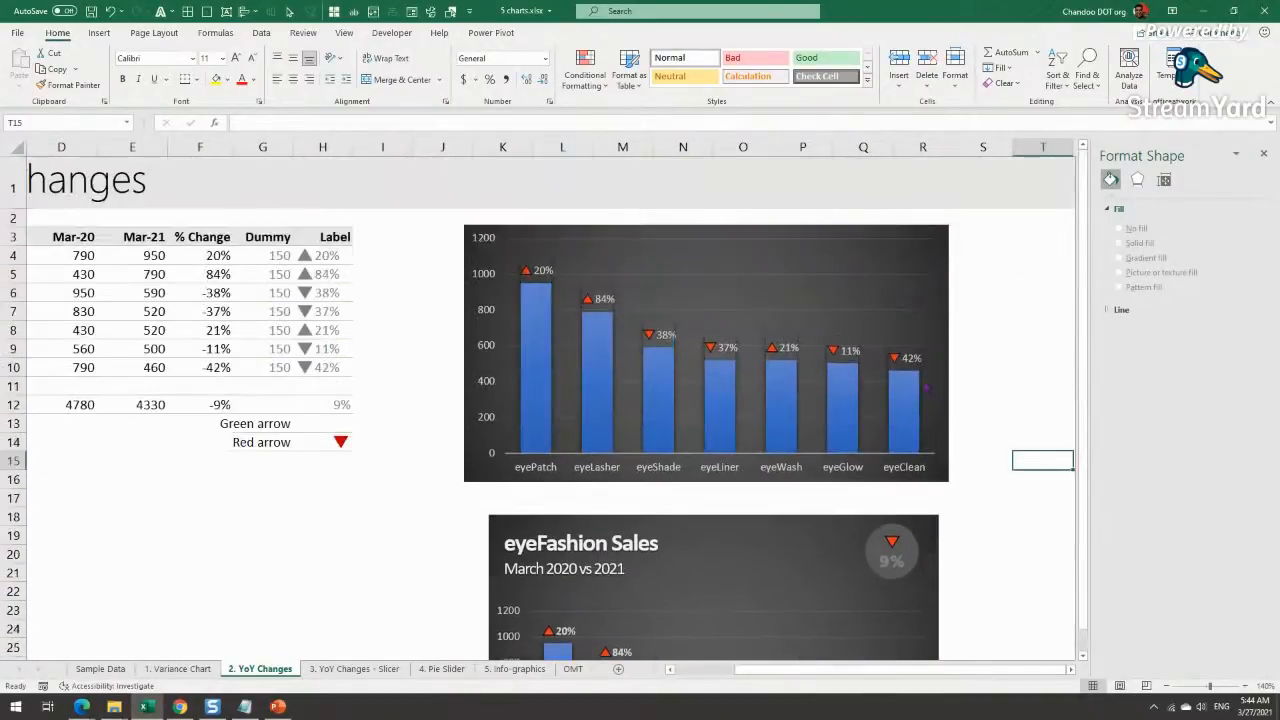
Step: Remove the shadow from the transparent Dummy series in the upper stacked column chart
left_click(545, 263)
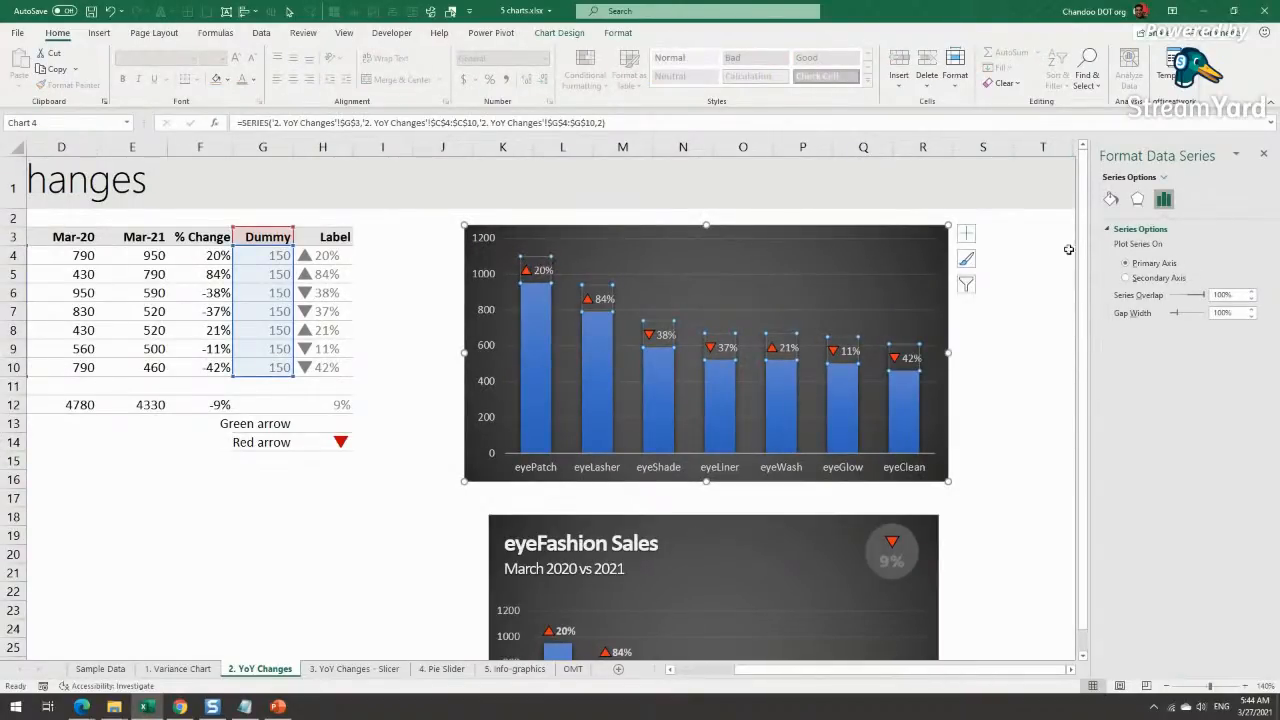
left_click(1138, 201)
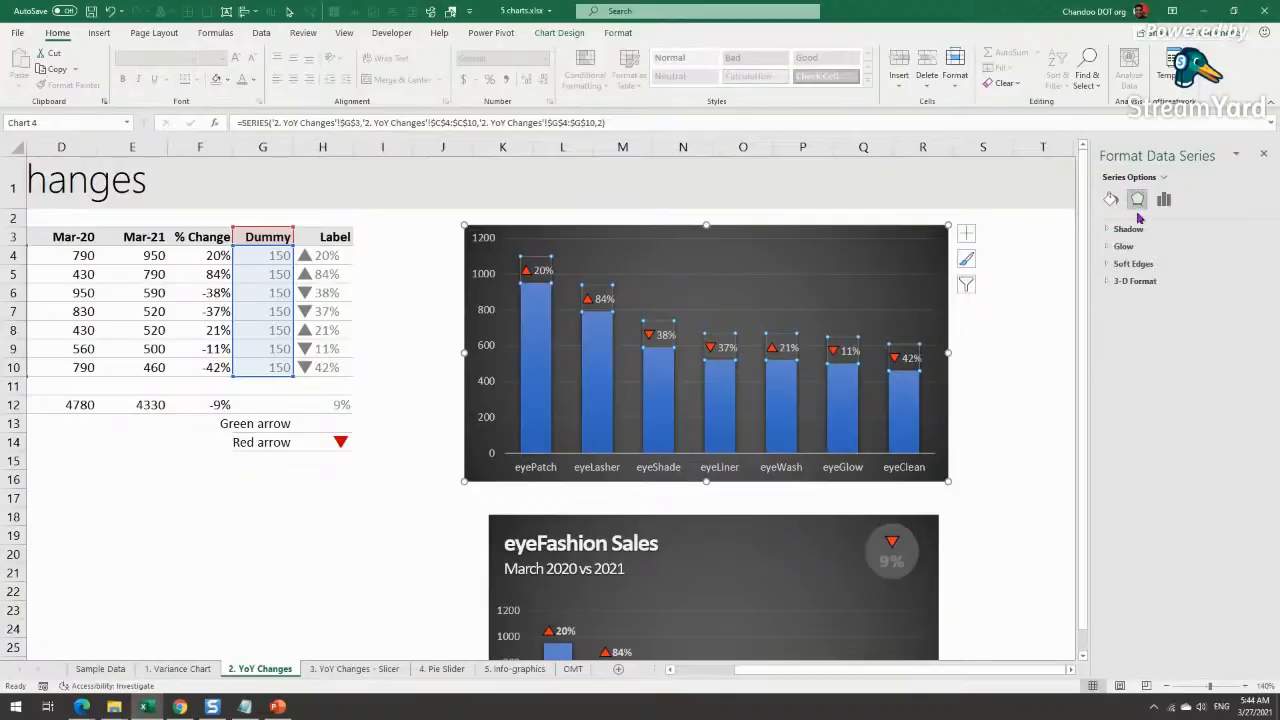
left_click(1130, 230)
left_click(1243, 247)
left_click(1172, 294)
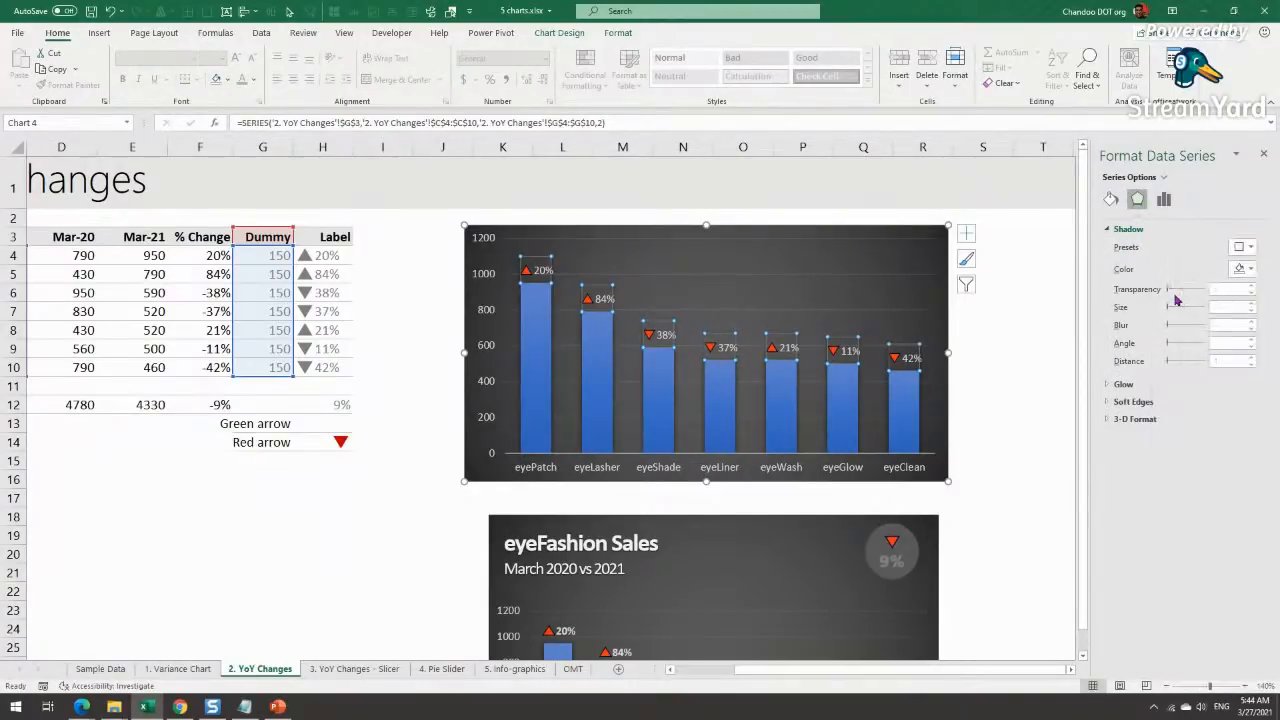
left_click(1041, 237)
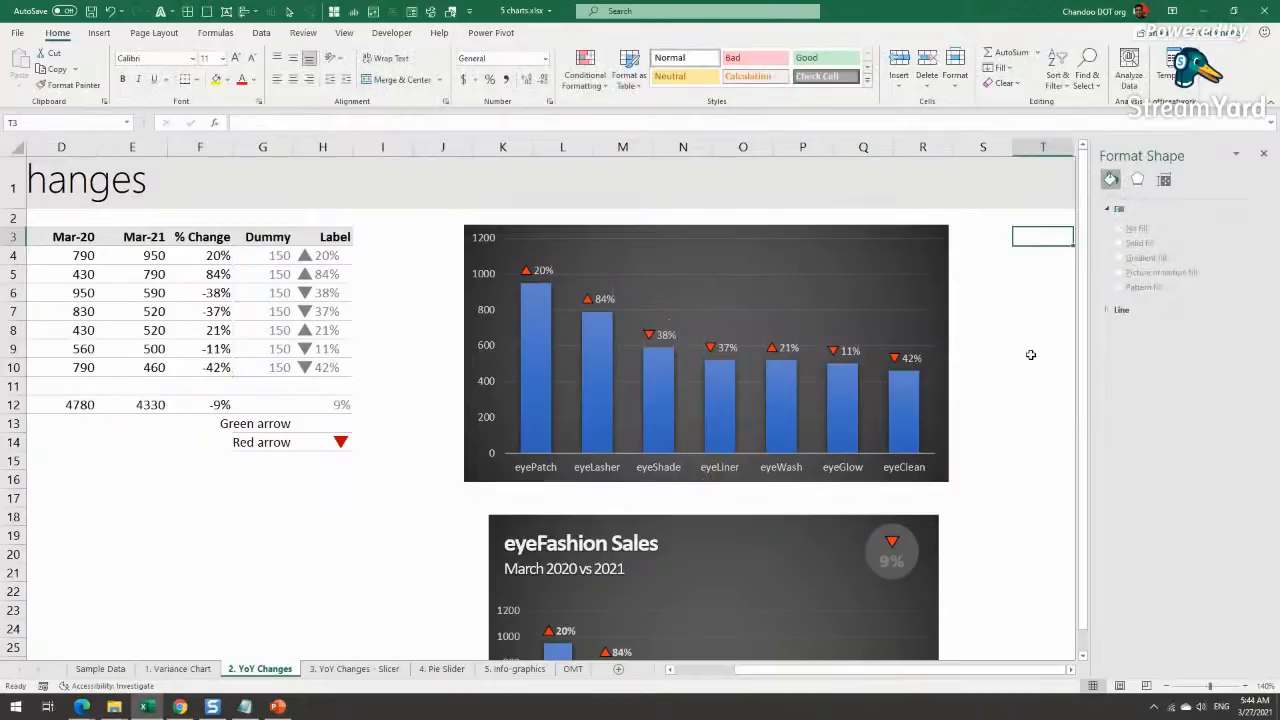
scroll(1029, 356, "down", 2)
scroll(1029, 356, "up", 2)
Step: Add the left-aligned chart title eyeFashion Sales in the upper-left corner of the upper chart
left_click(703, 234)
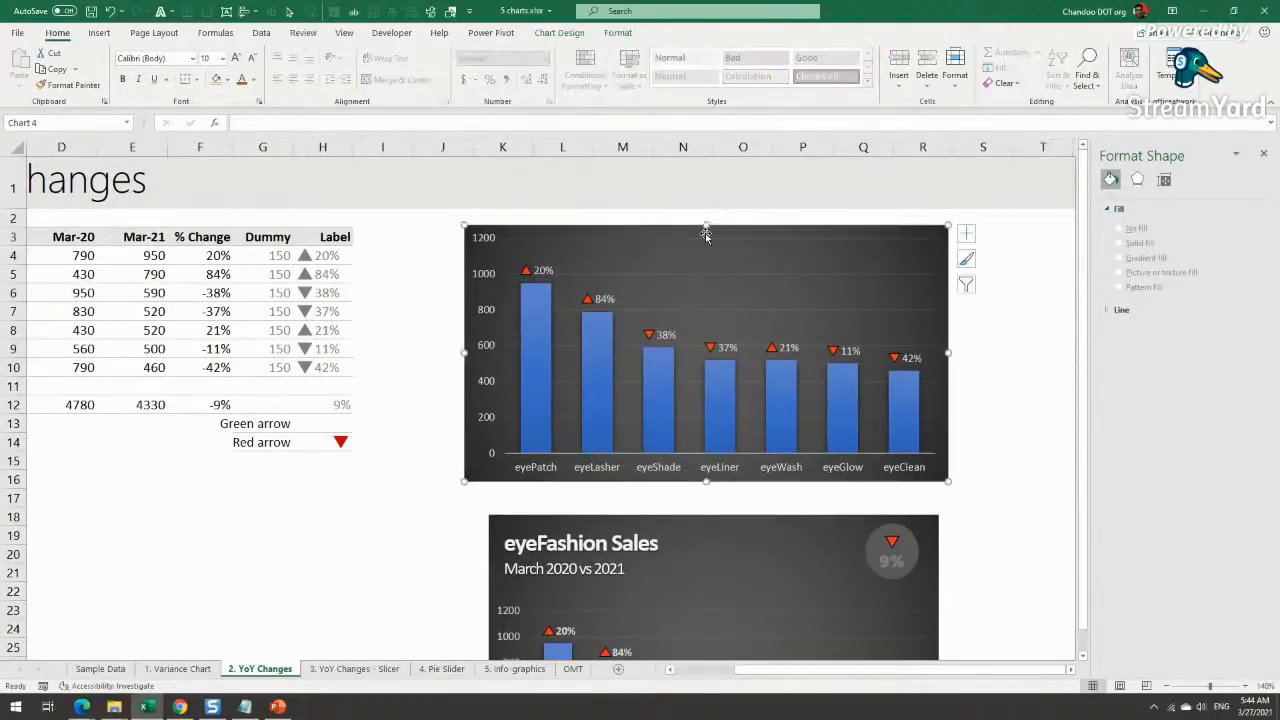
left_click(966, 233)
left_click(999, 277)
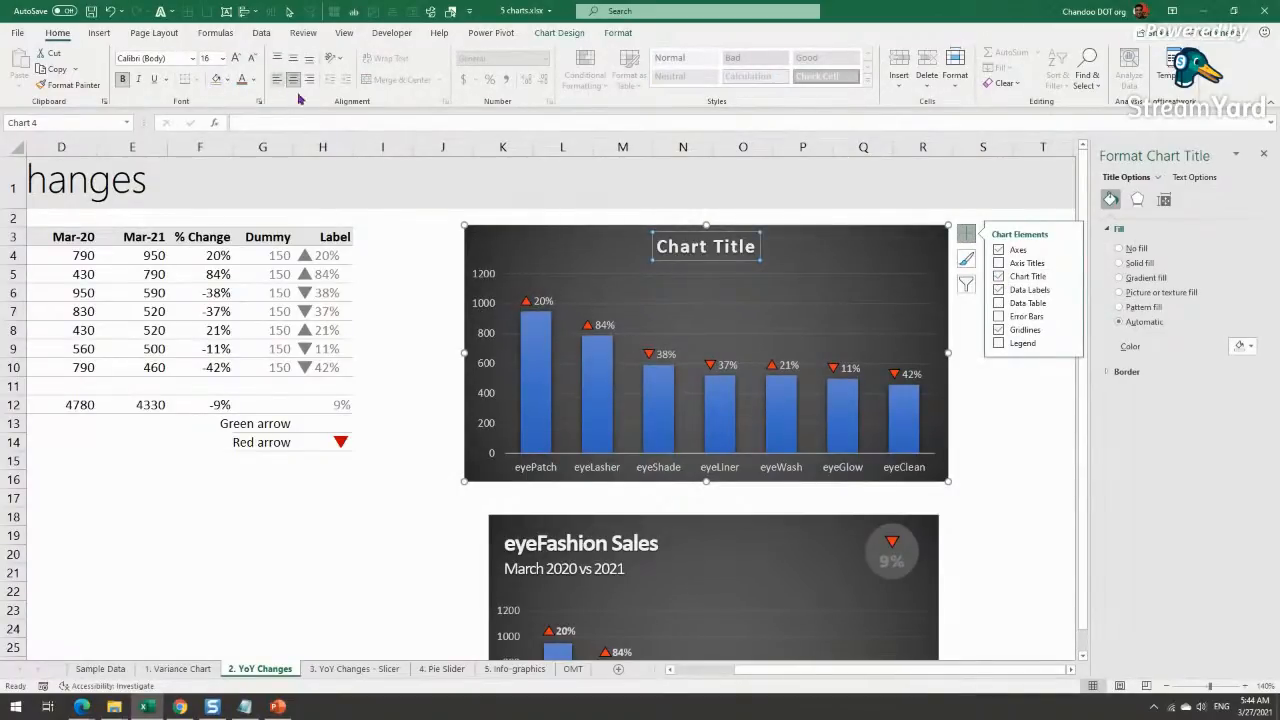
left_click_drag(657, 260, 484, 260)
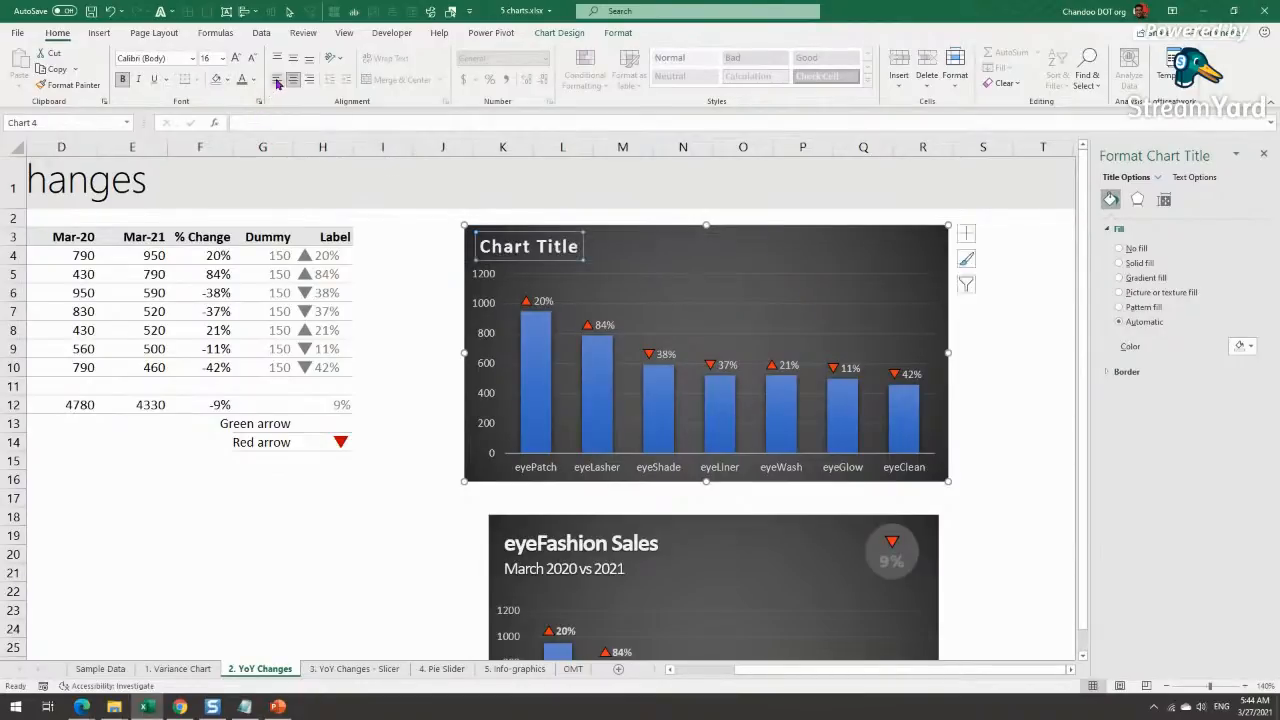
triple_click(513, 252)
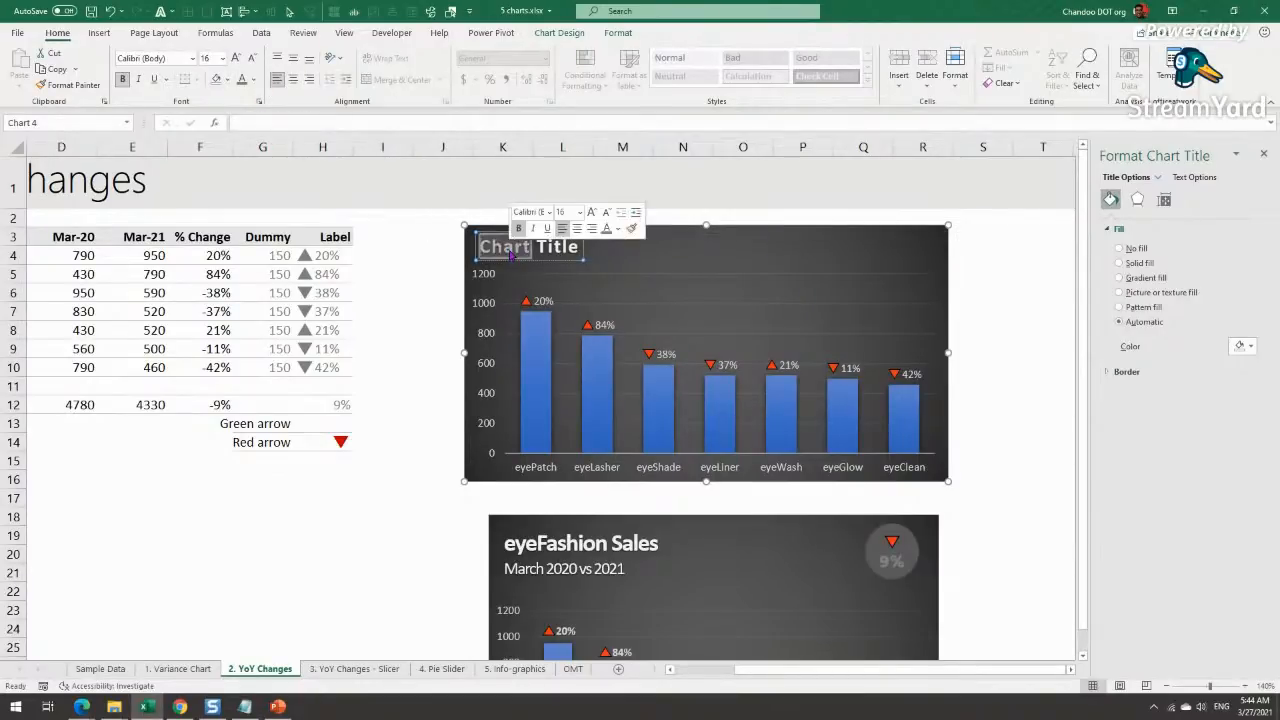
type("eye")
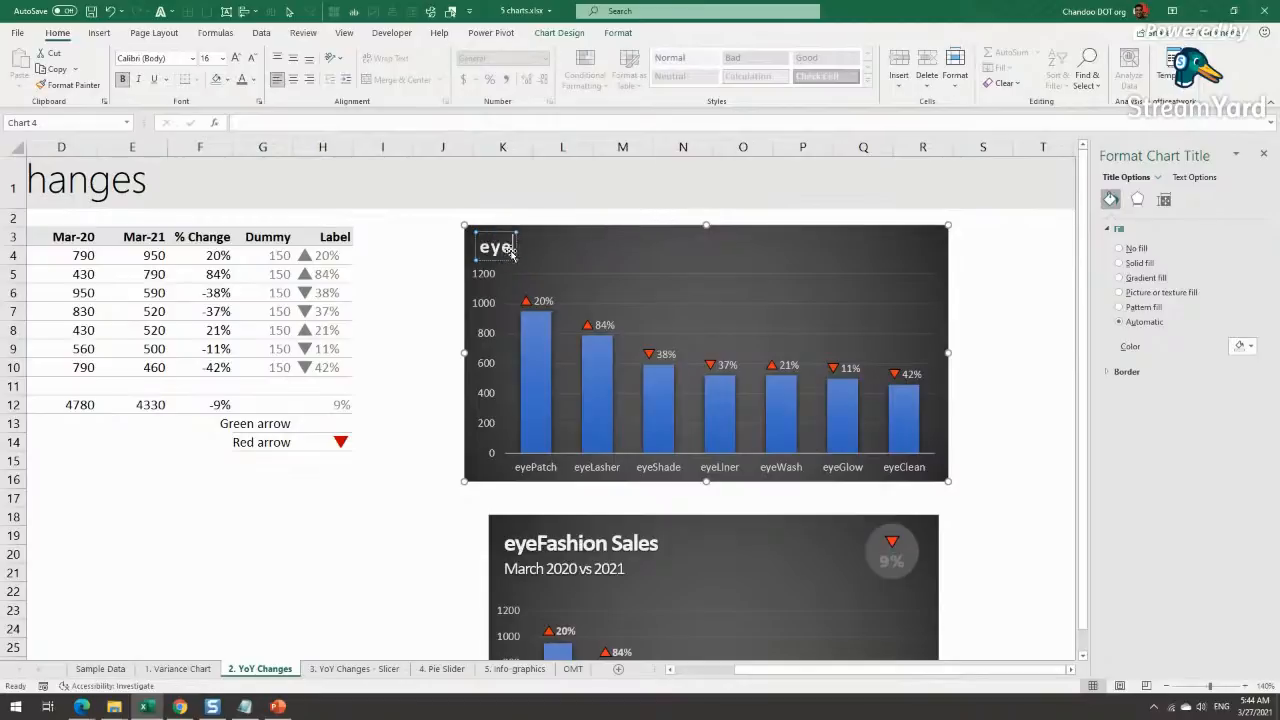
type("Fashion Sales")
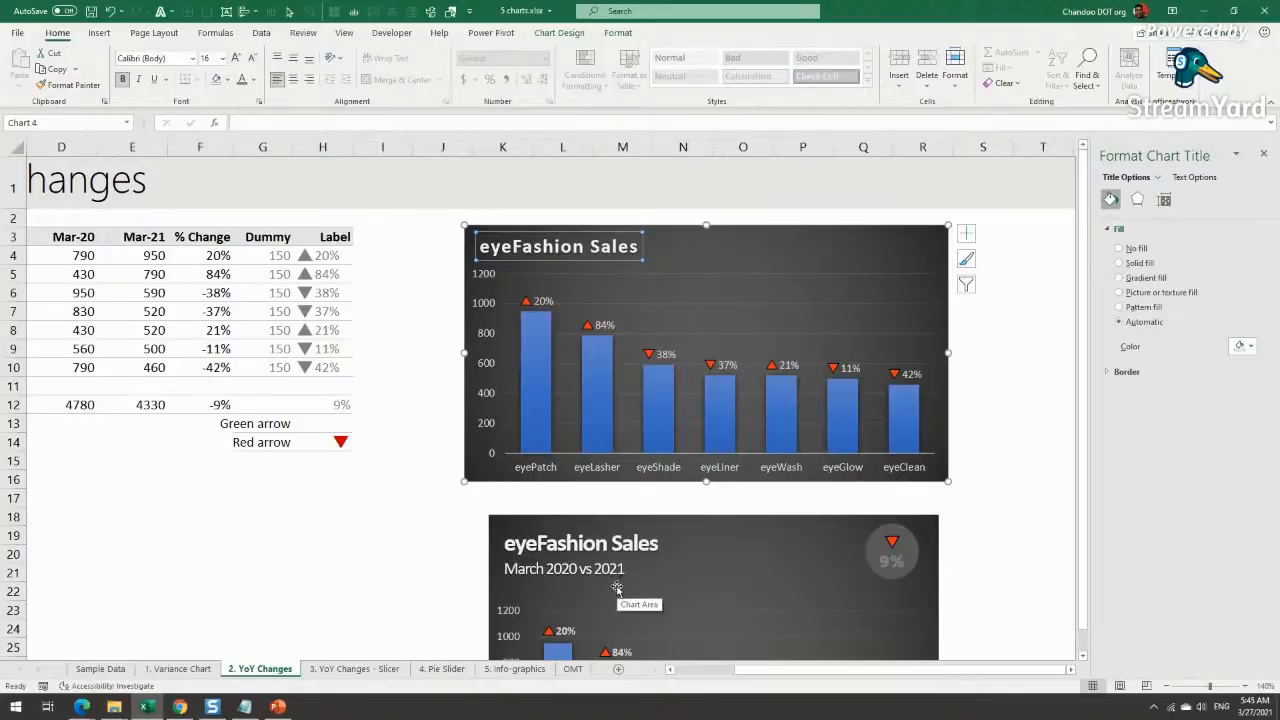
Step: Lower the upper edge of the upper chart's plot area to make room for a subtitle beneath the title
left_click(714, 285)
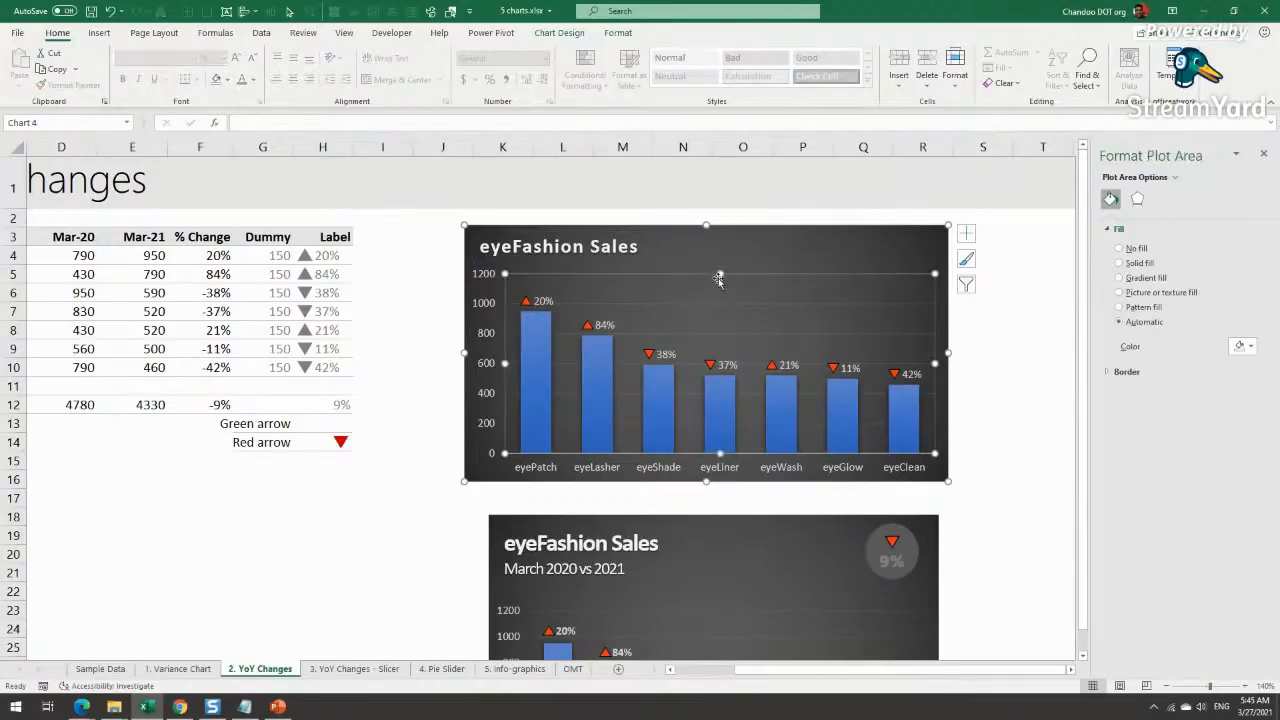
left_click_drag(719, 274, 715, 295)
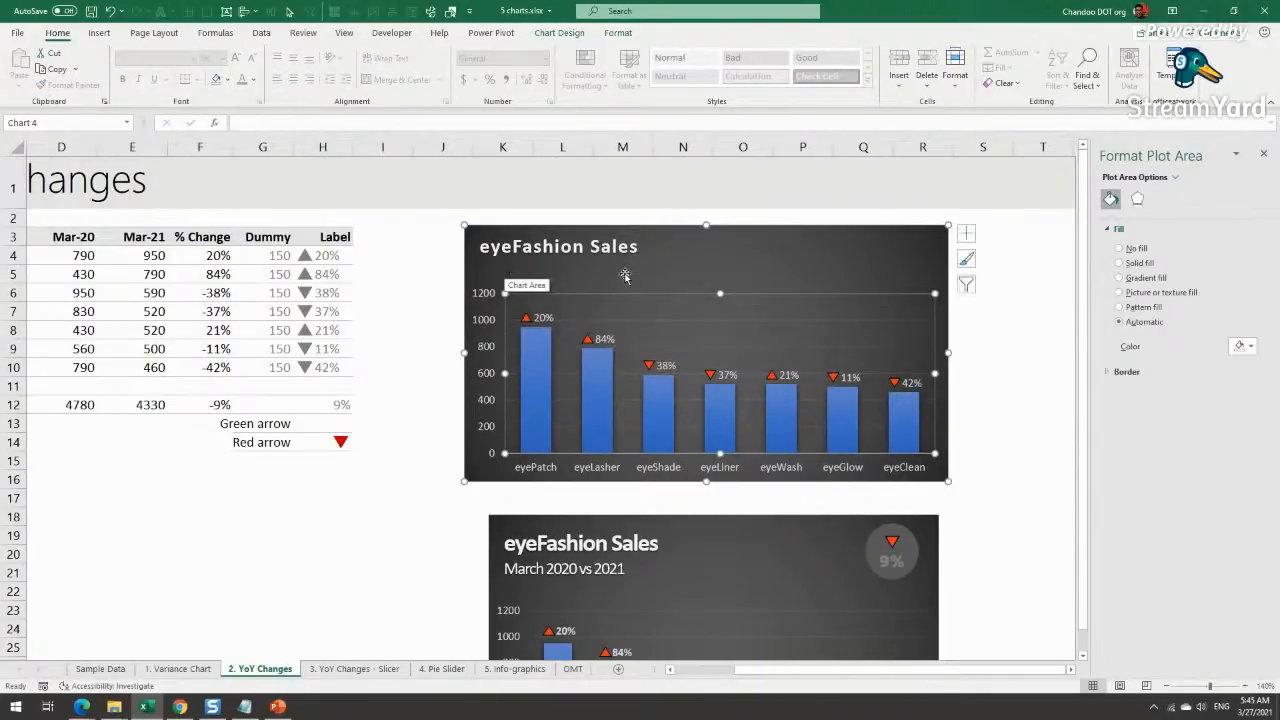
left_click(654, 270)
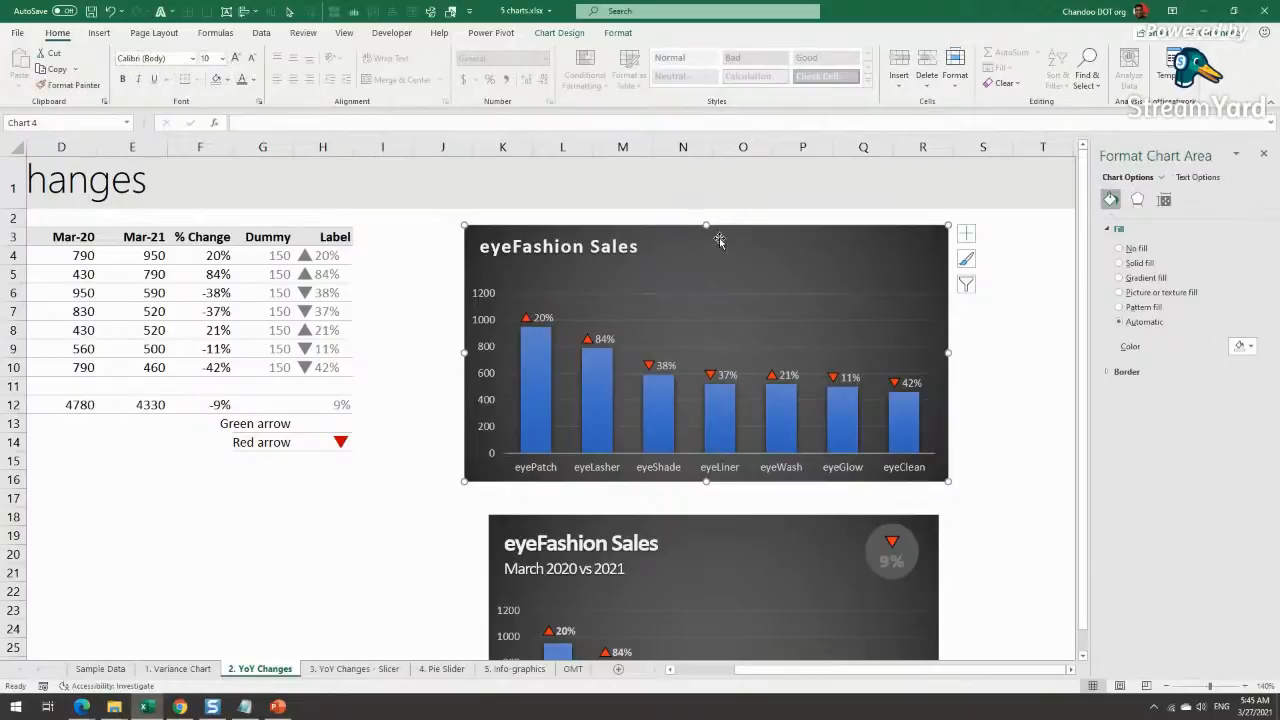
left_click(97, 33)
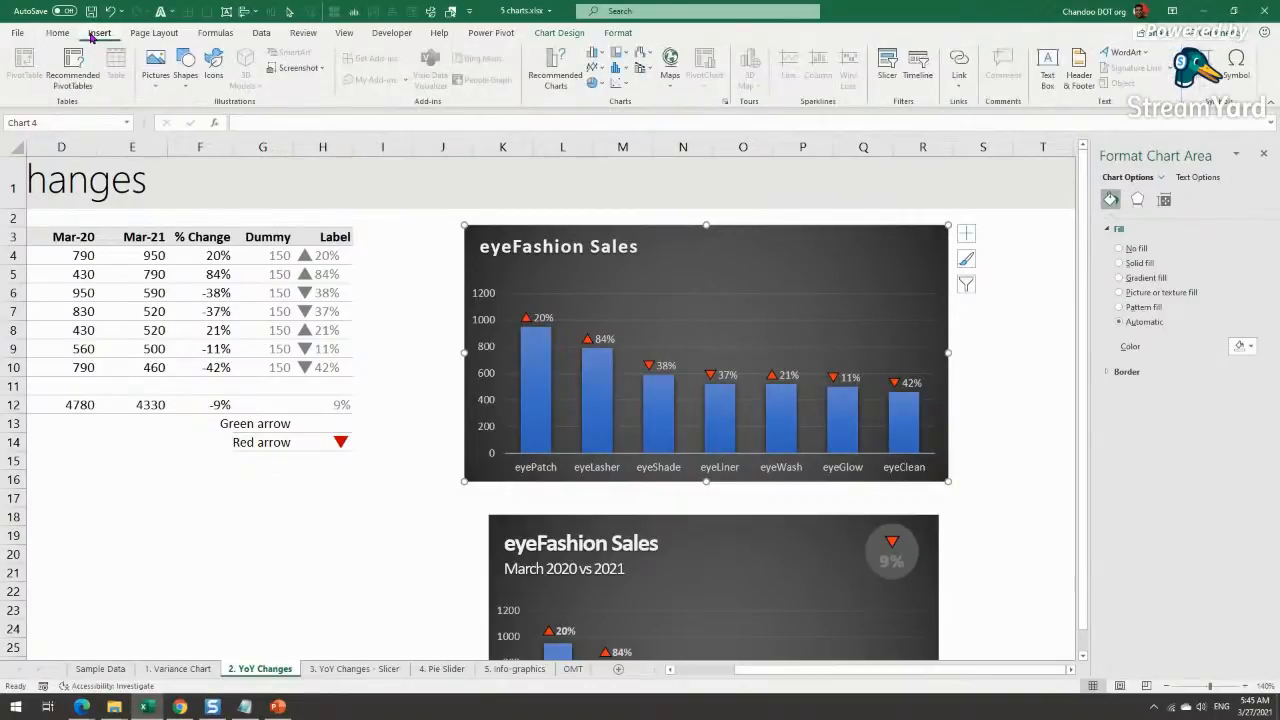
left_click(185, 64)
left_click(195, 120)
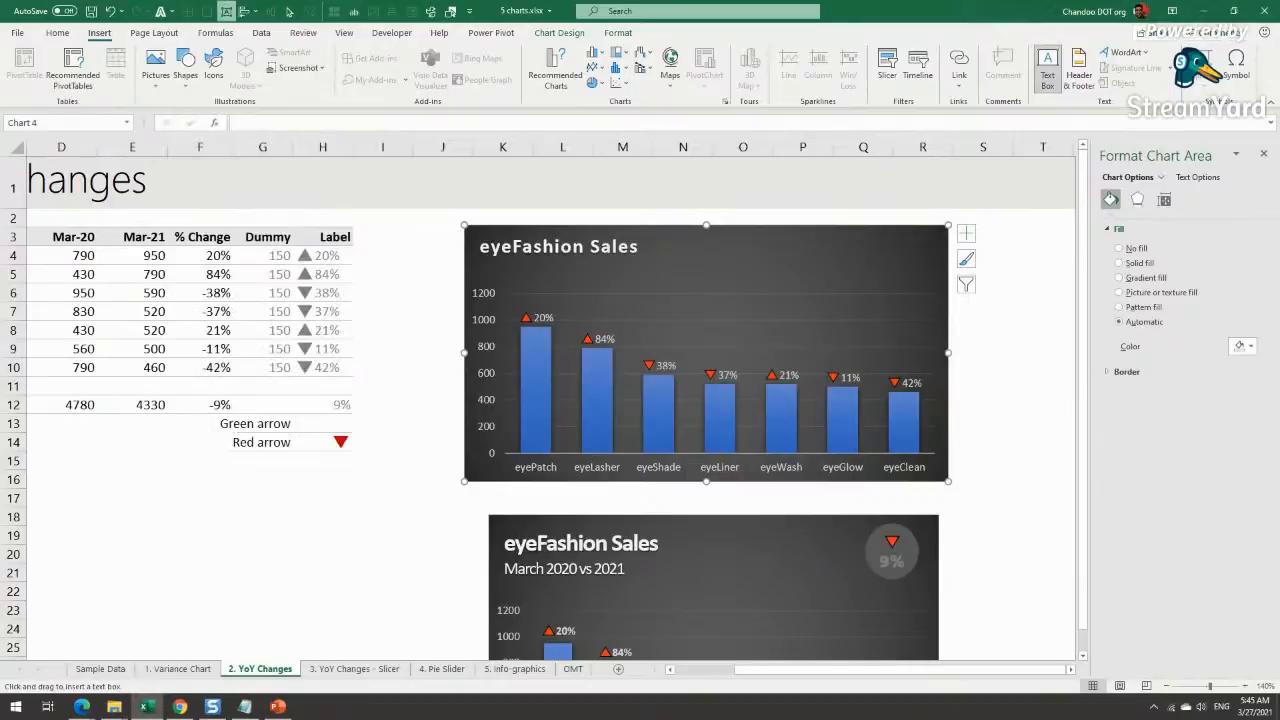
left_click_drag(478, 268, 668, 300)
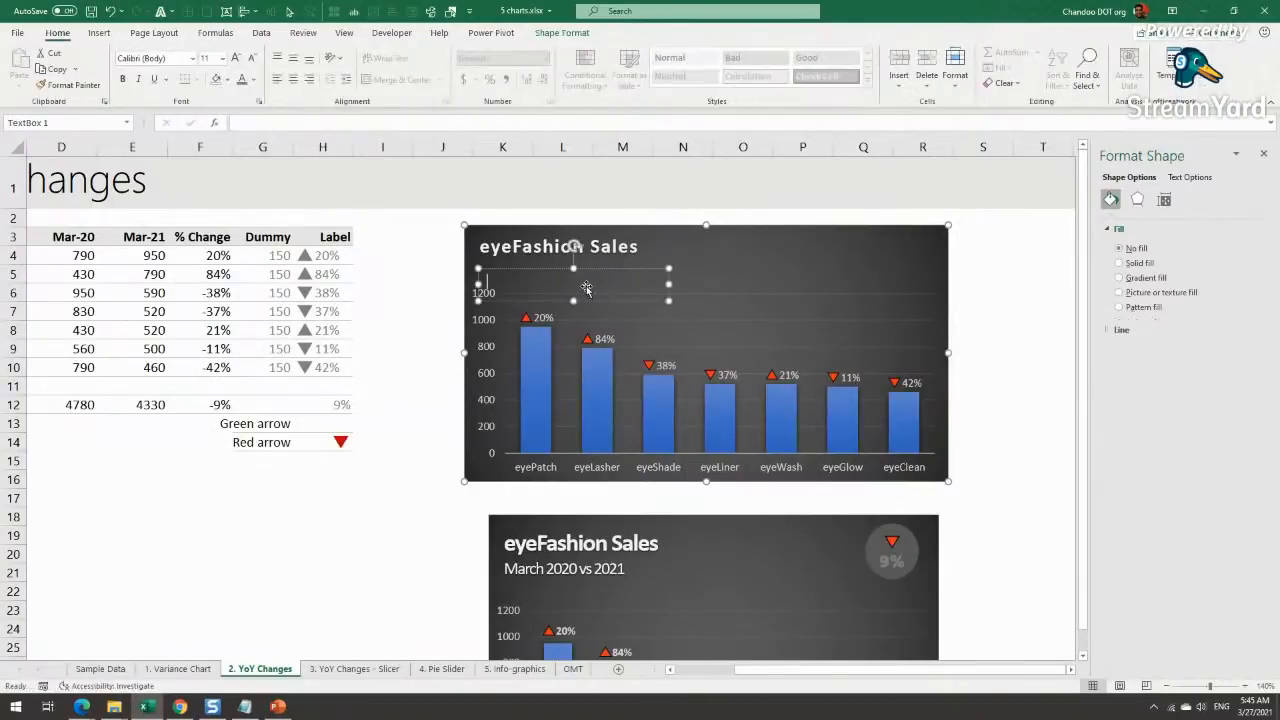
left_click_drag(602, 268, 604, 258)
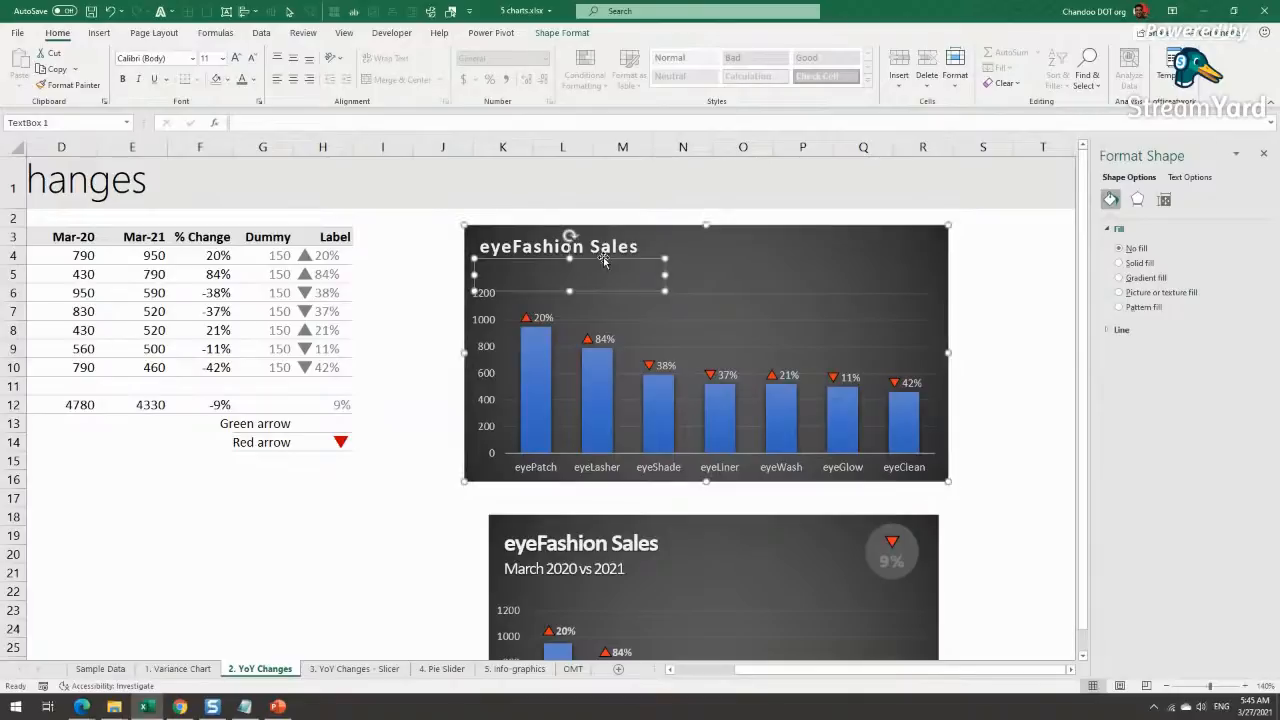
left_click(498, 273)
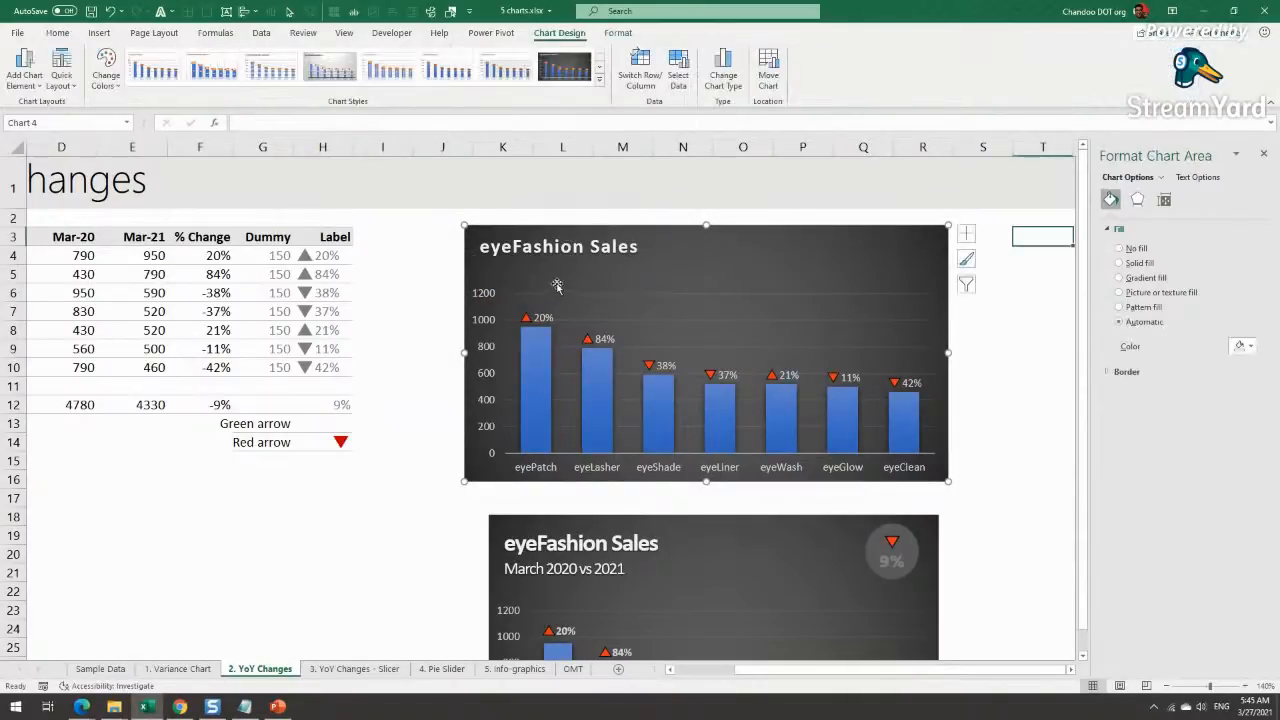
left_click(728, 205)
Step: Insert a text box inside the upper chart, directly beneath the eyeFashion Sales title
left_click(745, 227)
left_click(99, 32)
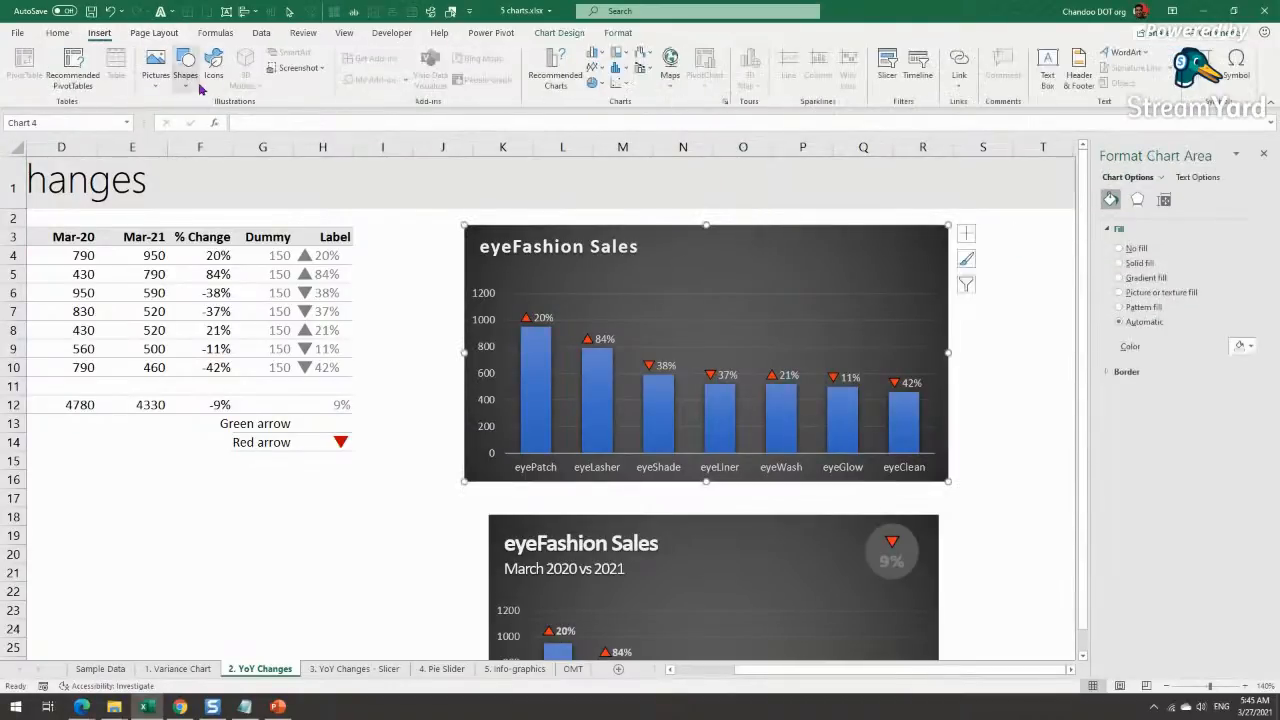
left_click(193, 85)
left_click(193, 120)
mouse_move(480, 268)
left_mouse_down()
mouse_move(668, 301)
mouse_move(627, 258)
left_mouse_up()
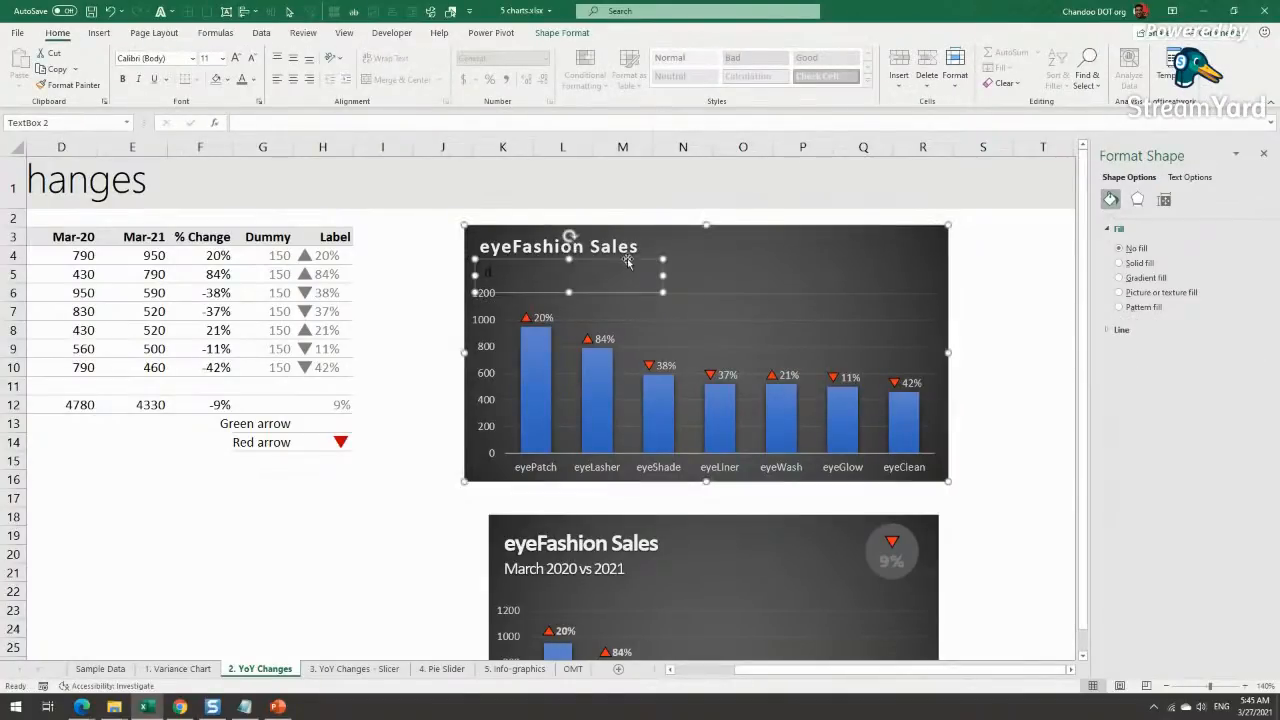
Step: Give the new text box a near-white font colour and a font size of 12
left_click(253, 84)
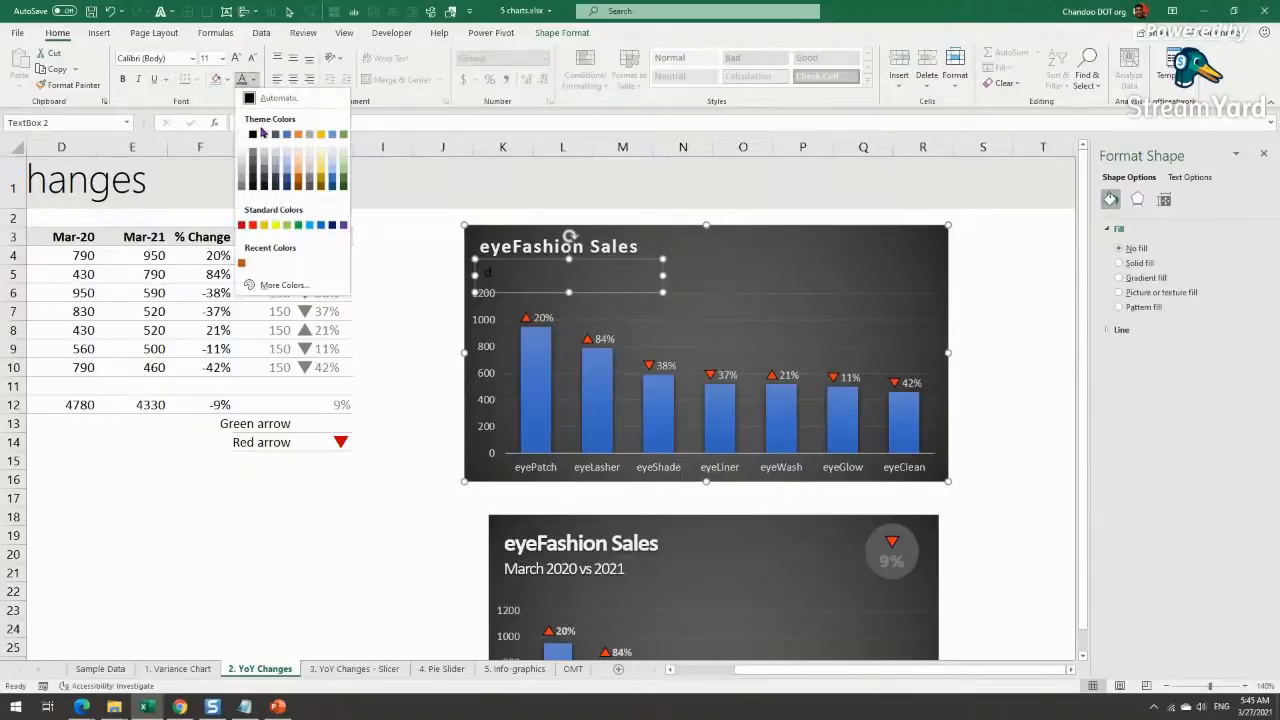
left_click(240, 157)
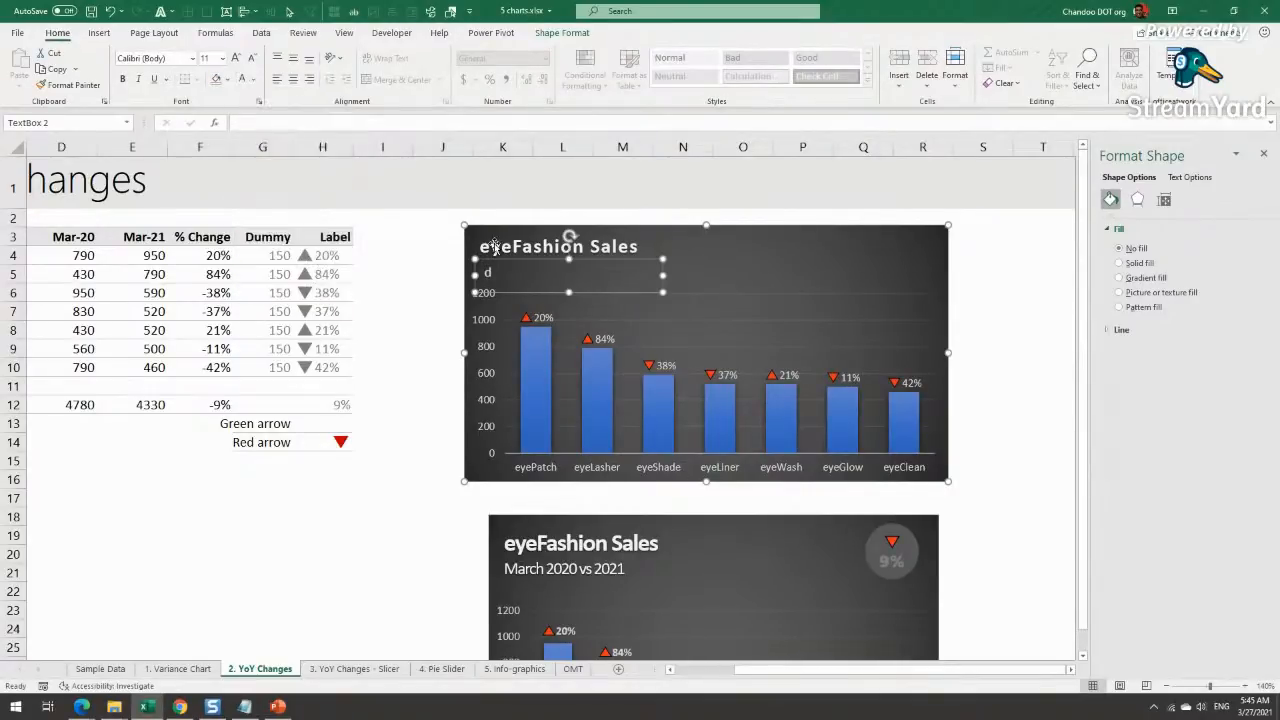
left_click(236, 57)
Step: Enter March 2020 vs 2021 as the text box's subtitle and shrink the box to fit between the title and plot area
double_click(487, 273)
type("March 2020 vs 2021")
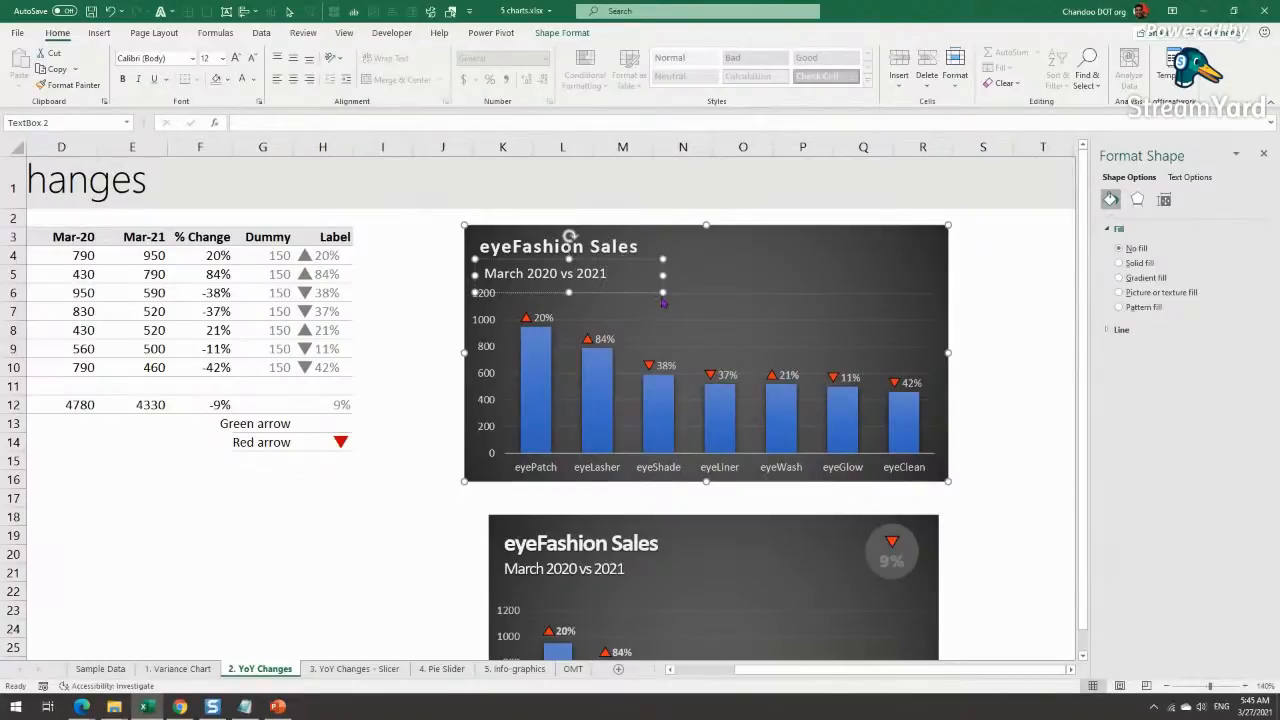
left_click_drag(657, 296, 633, 289)
left_click(1043, 384)
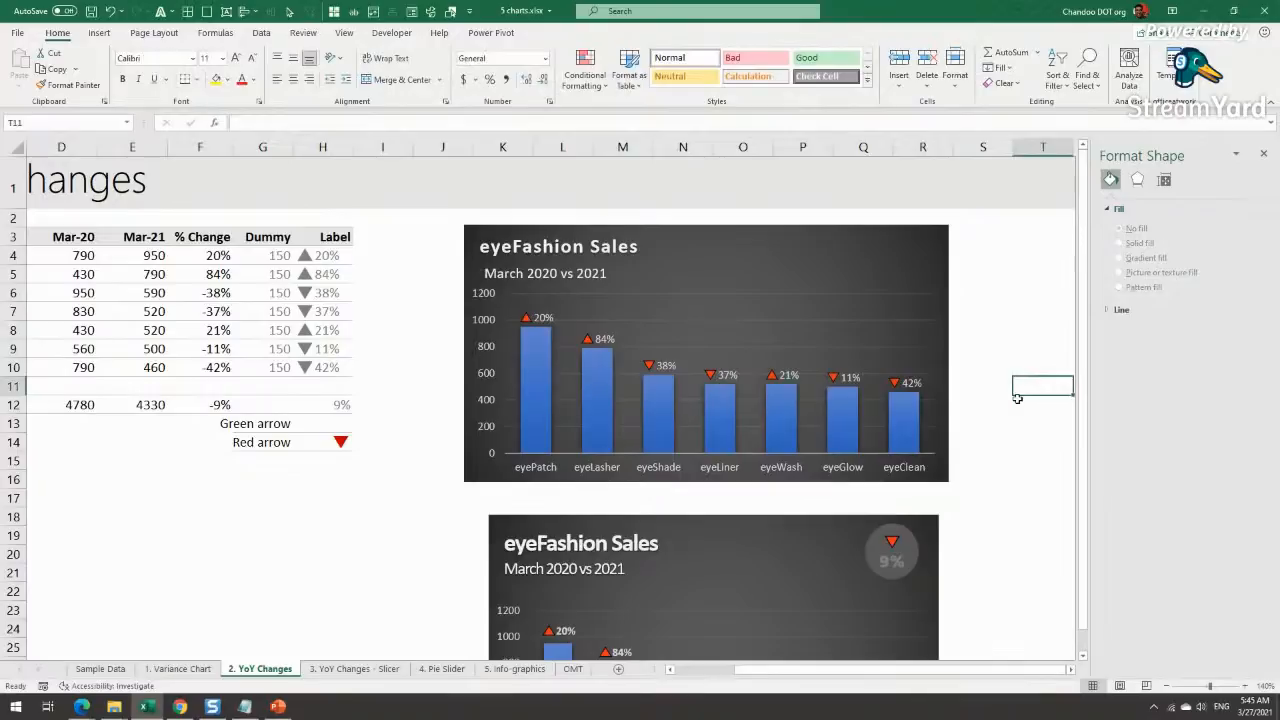
Step: Examine the overall percent-change circle in the finished eyeFashion Sales chart and view it together with the whole data table and the rebuilt chart
scroll(1010, 400, "down", 4)
scroll(1006, 408, "up", 3)
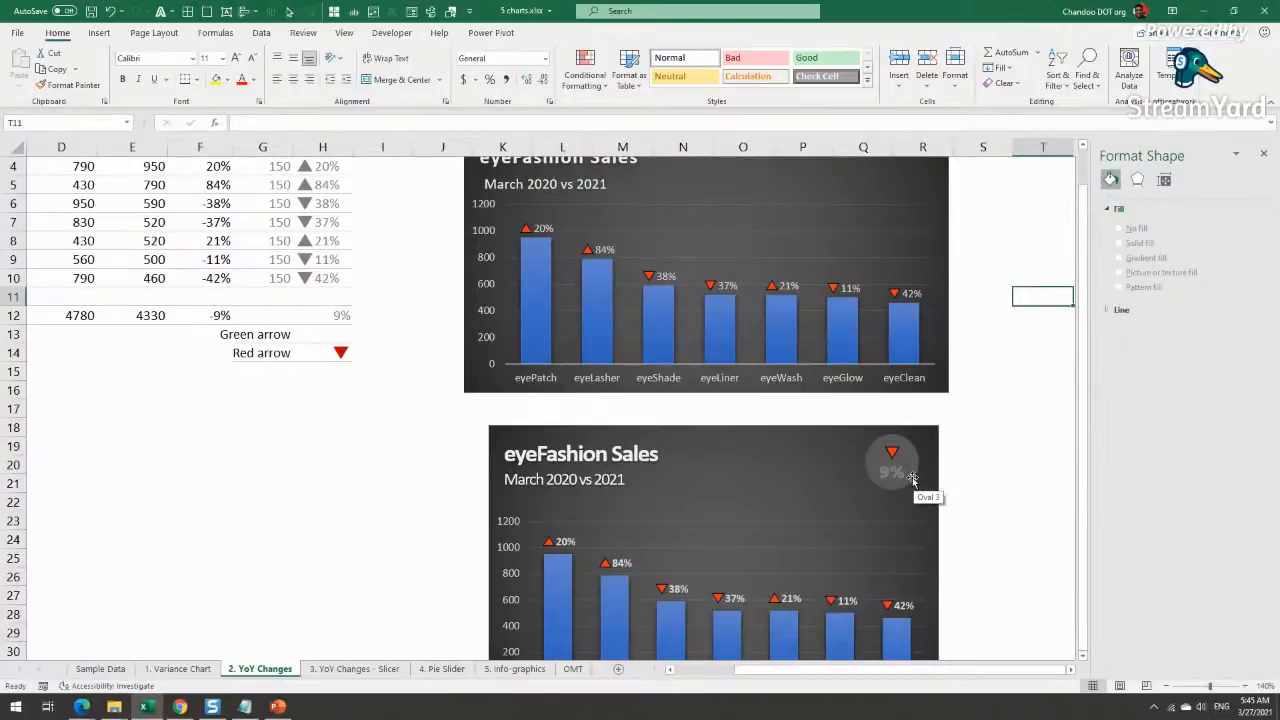
scroll(925, 485, "down", 4)
scroll(929, 486, "up", 1)
scroll(929, 437, "down", 1)
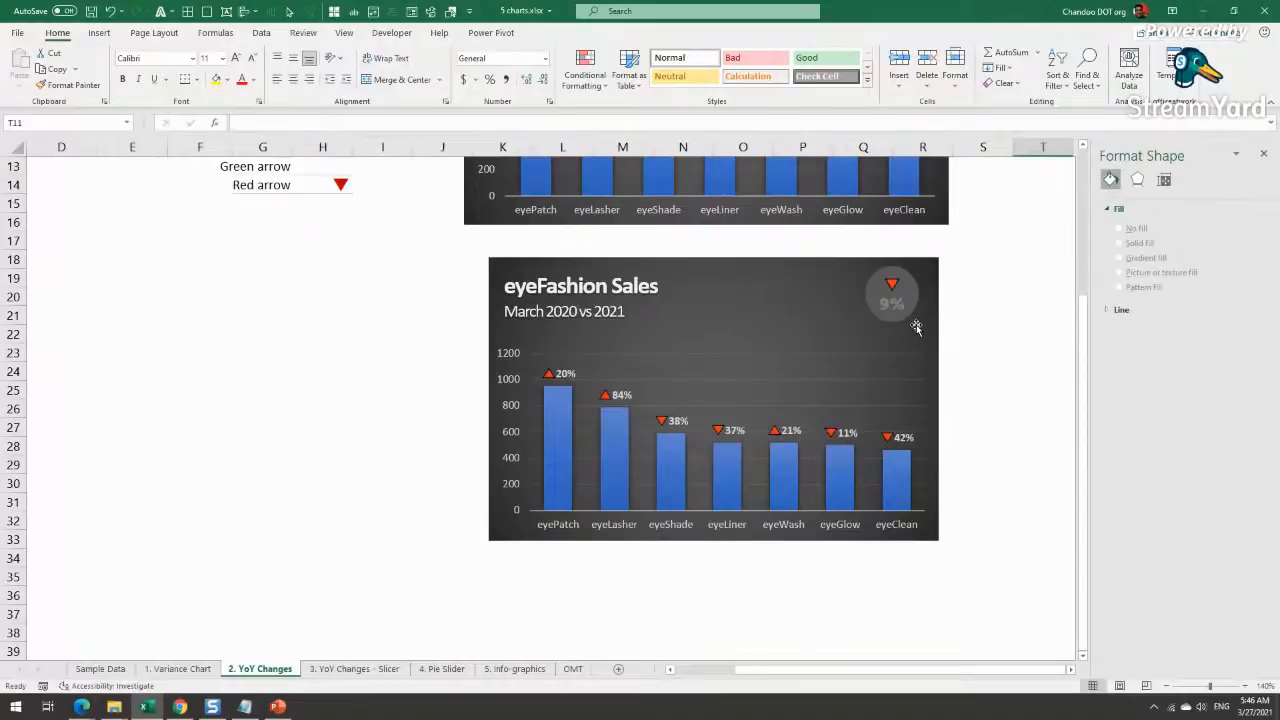
scroll(314, 257, "up", 3)
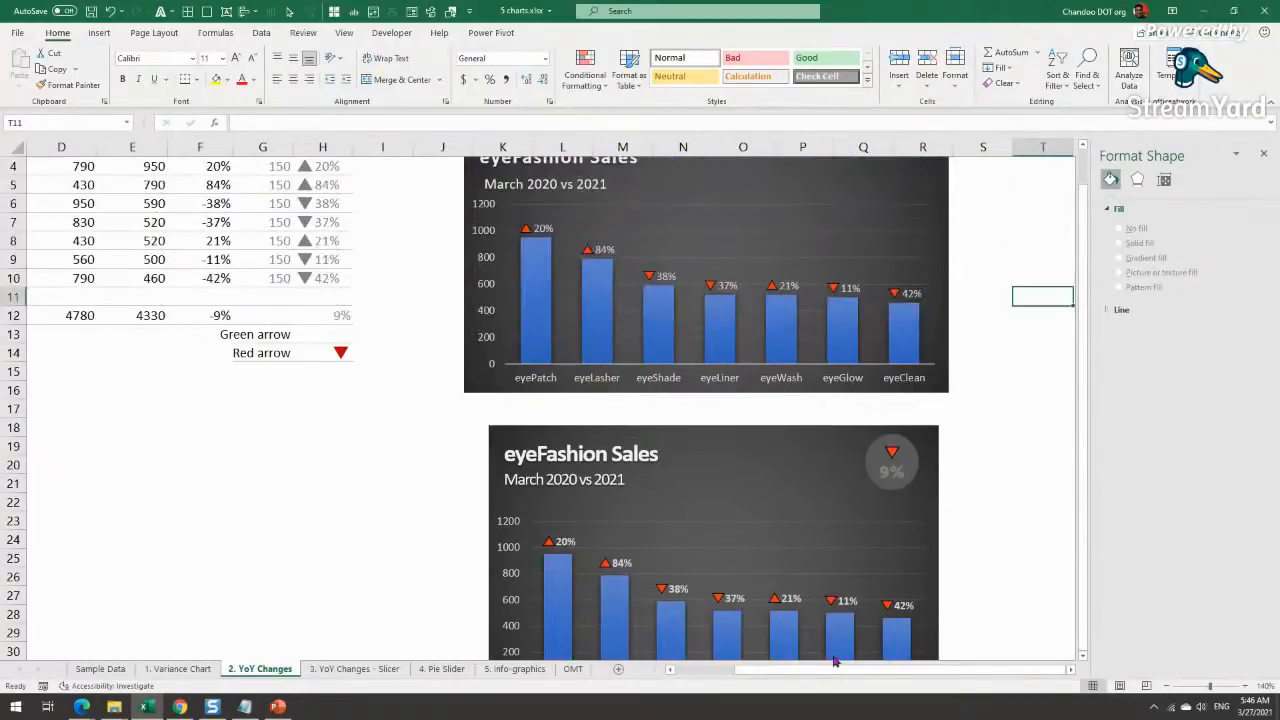
left_click_drag(826, 670, 757, 672)
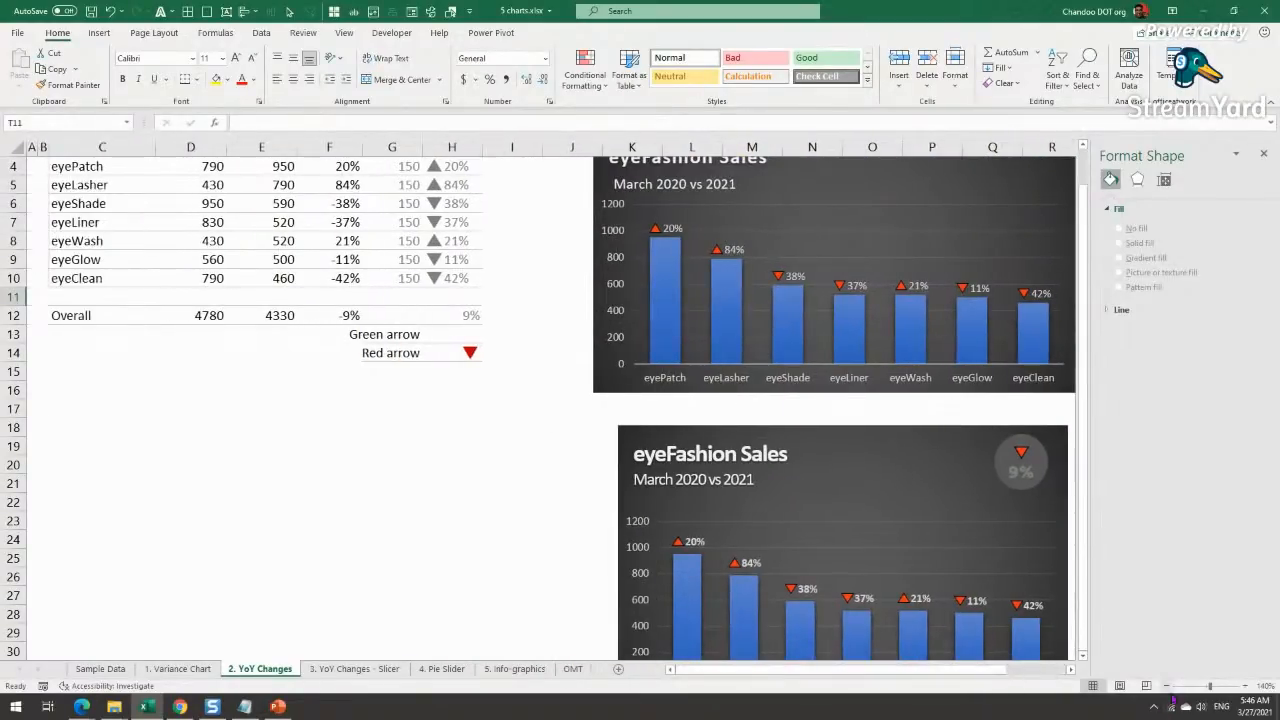
left_click(1168, 686)
left_click(1168, 686)
scroll(997, 514, "down", 2)
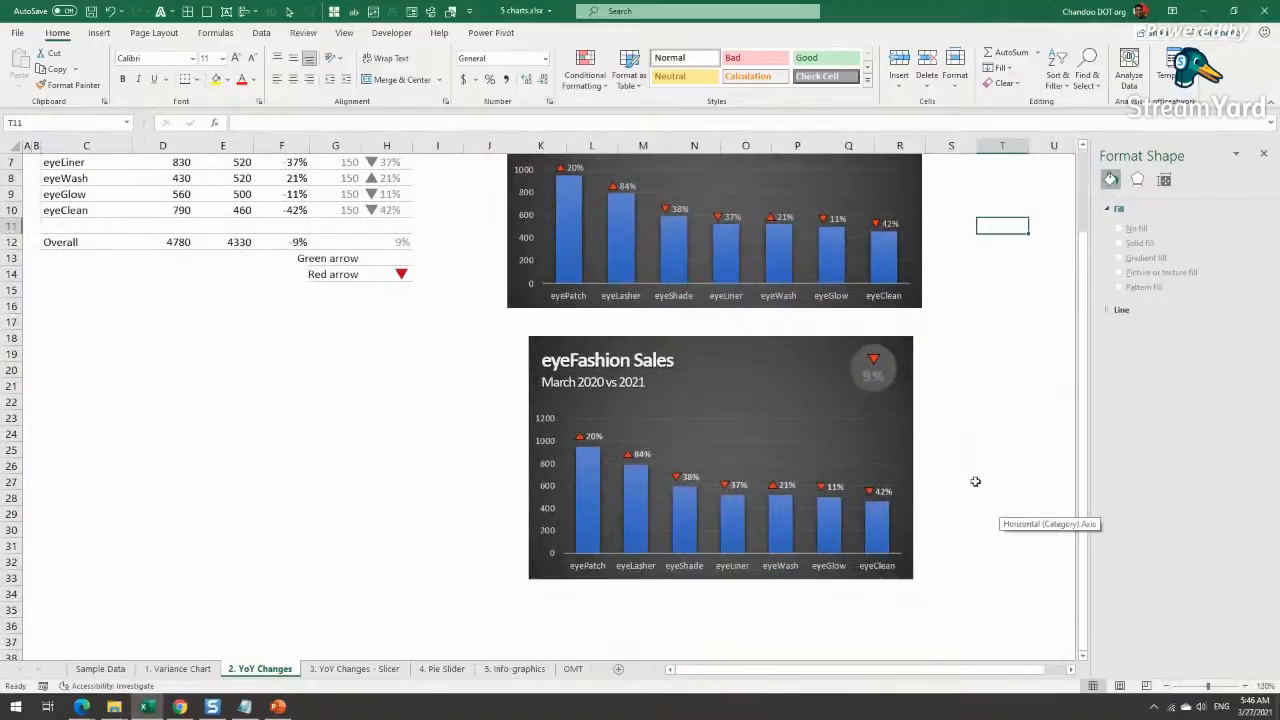
double_click(60, 33)
scroll(197, 304, "up", 2)
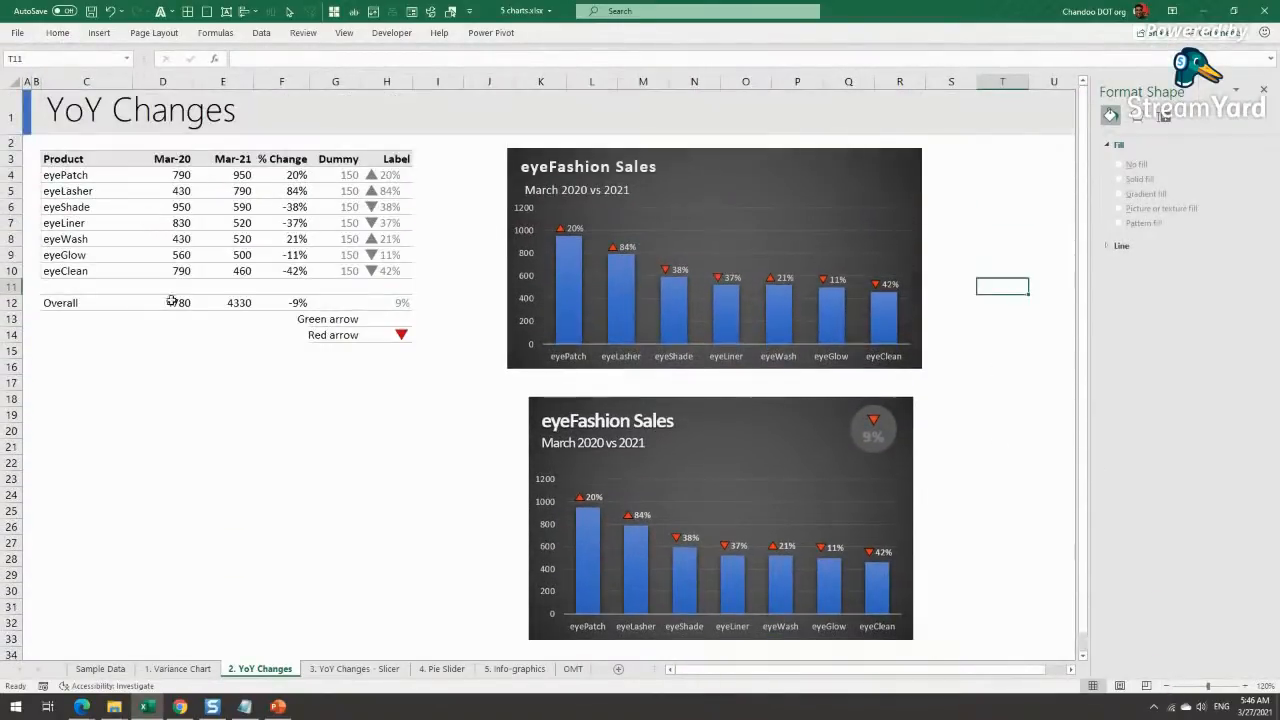
Step: Set eyeClean's Mar-21 sales in E10 to 2000 to test the overall change badge, and inspect the green arrow formula in H13
left_click(182, 302)
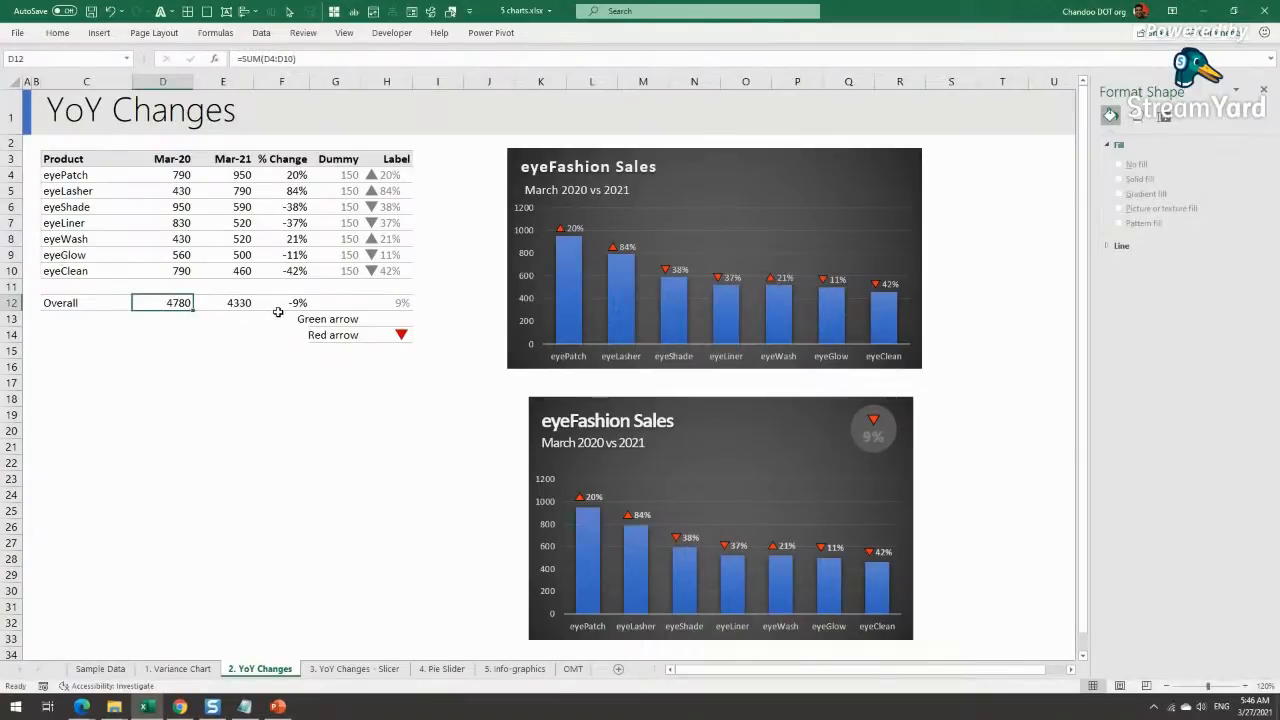
left_click(183, 270)
left_click(184, 253)
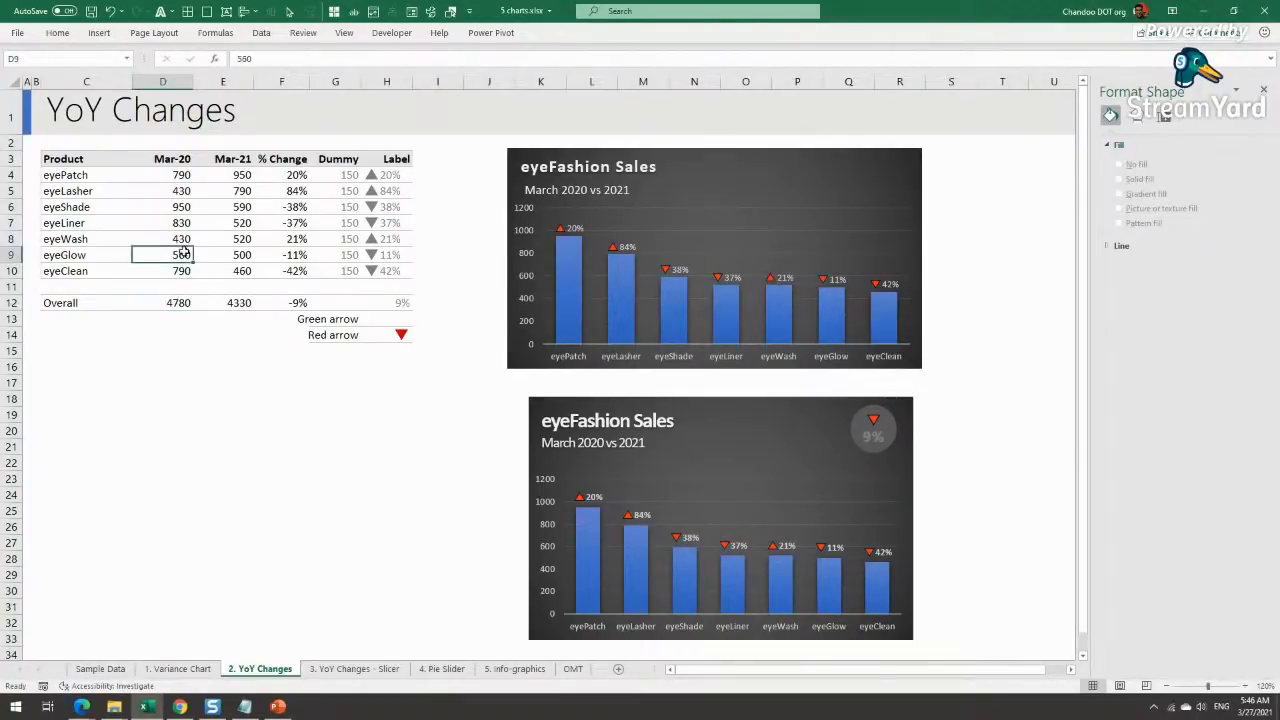
left_click(250, 270)
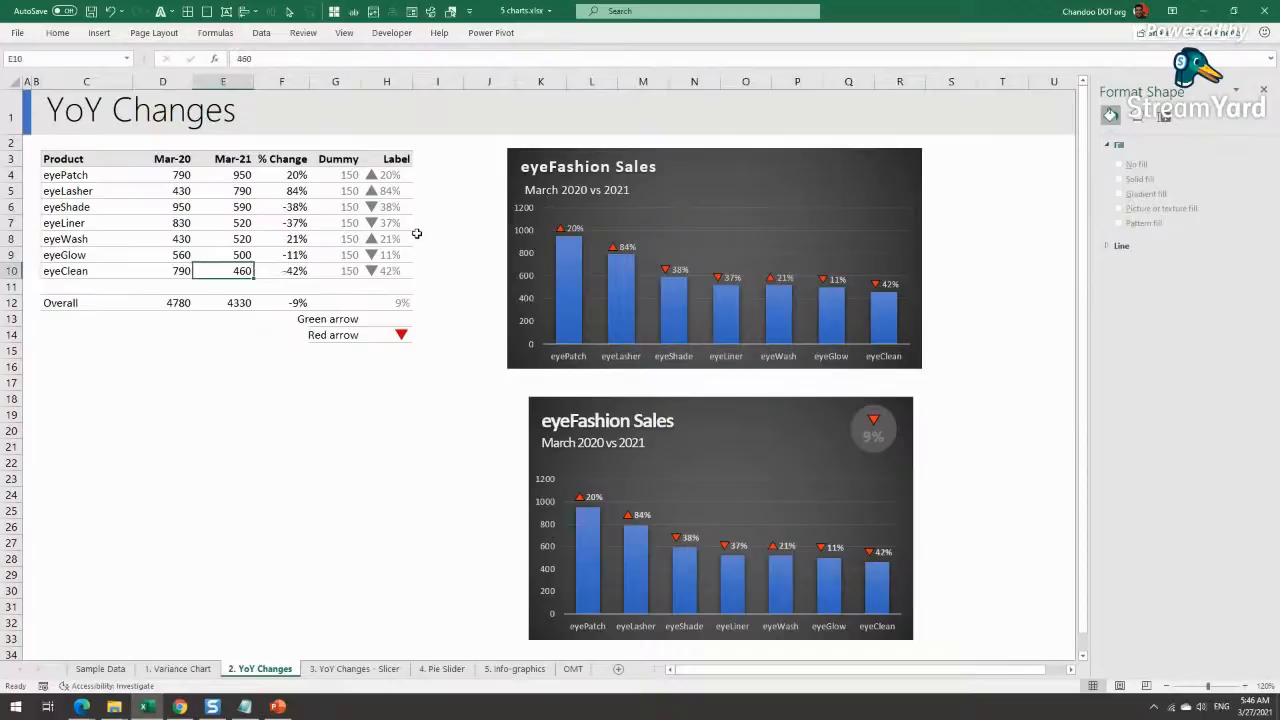
type("2000")
key("Return")
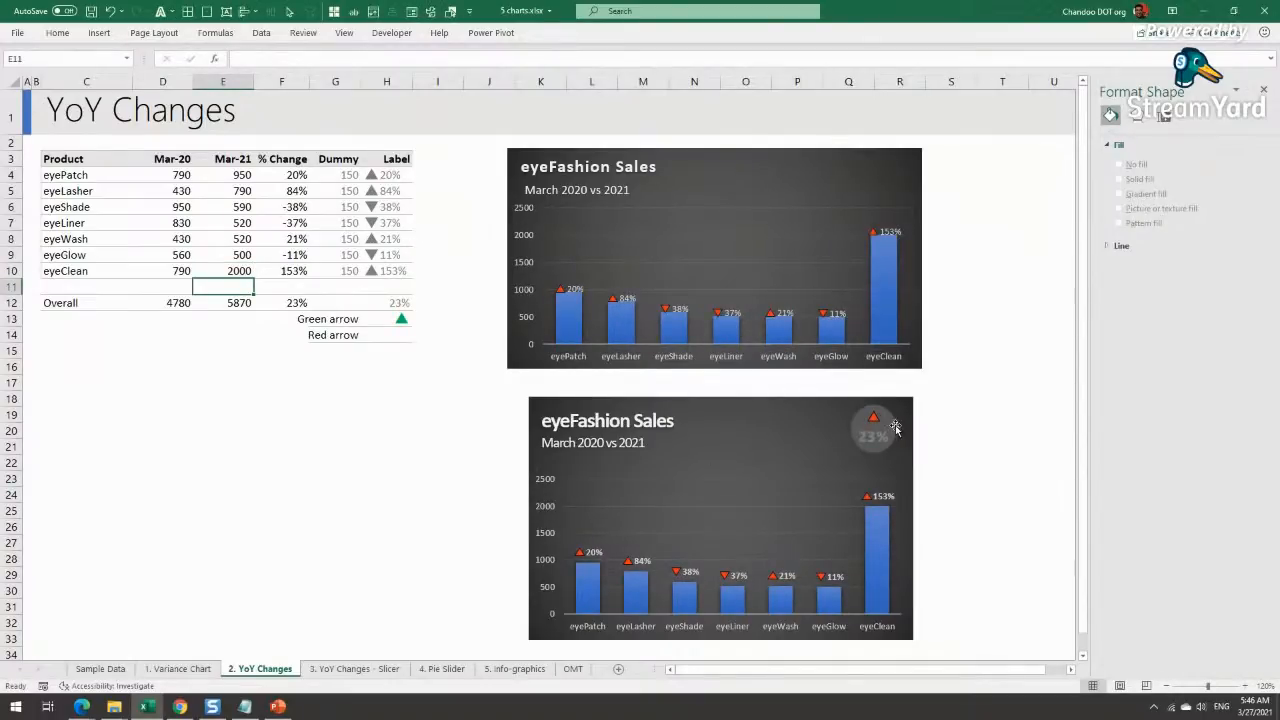
left_click(400, 318)
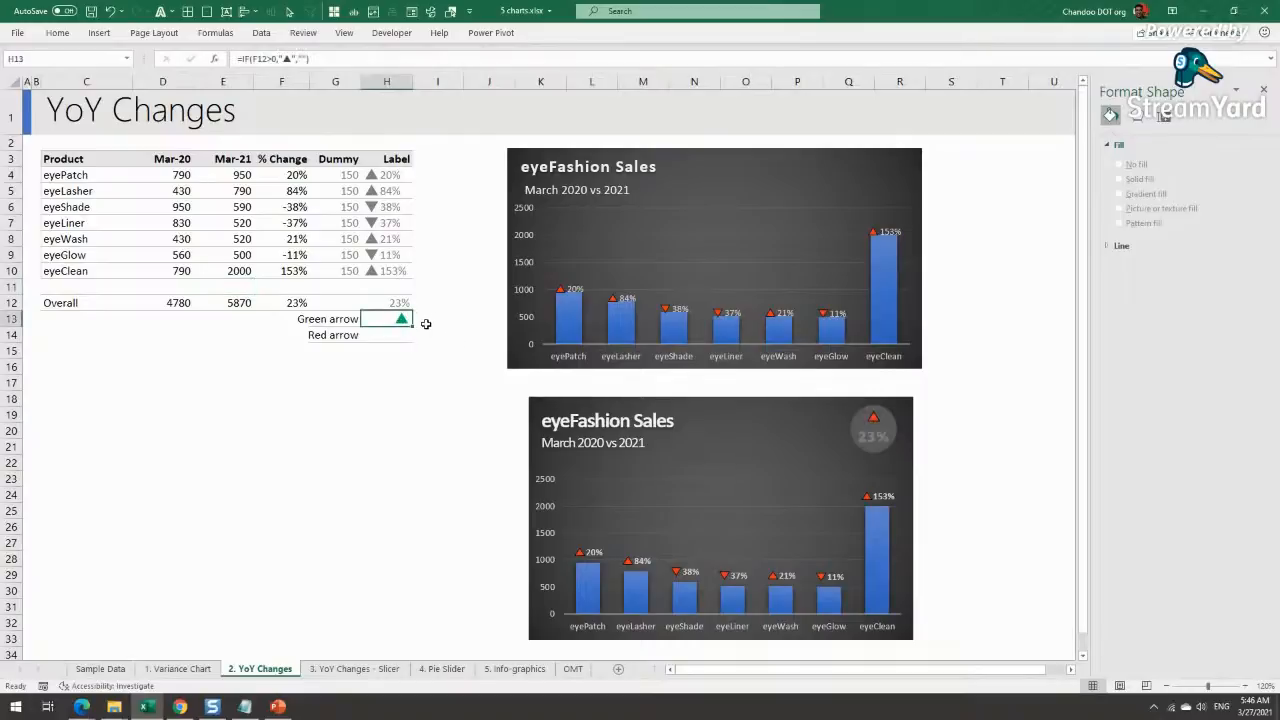
Step: Replace the triangle in the green arrow formula in H13 with a thin up arrow symbol (↑)
left_click(878, 432)
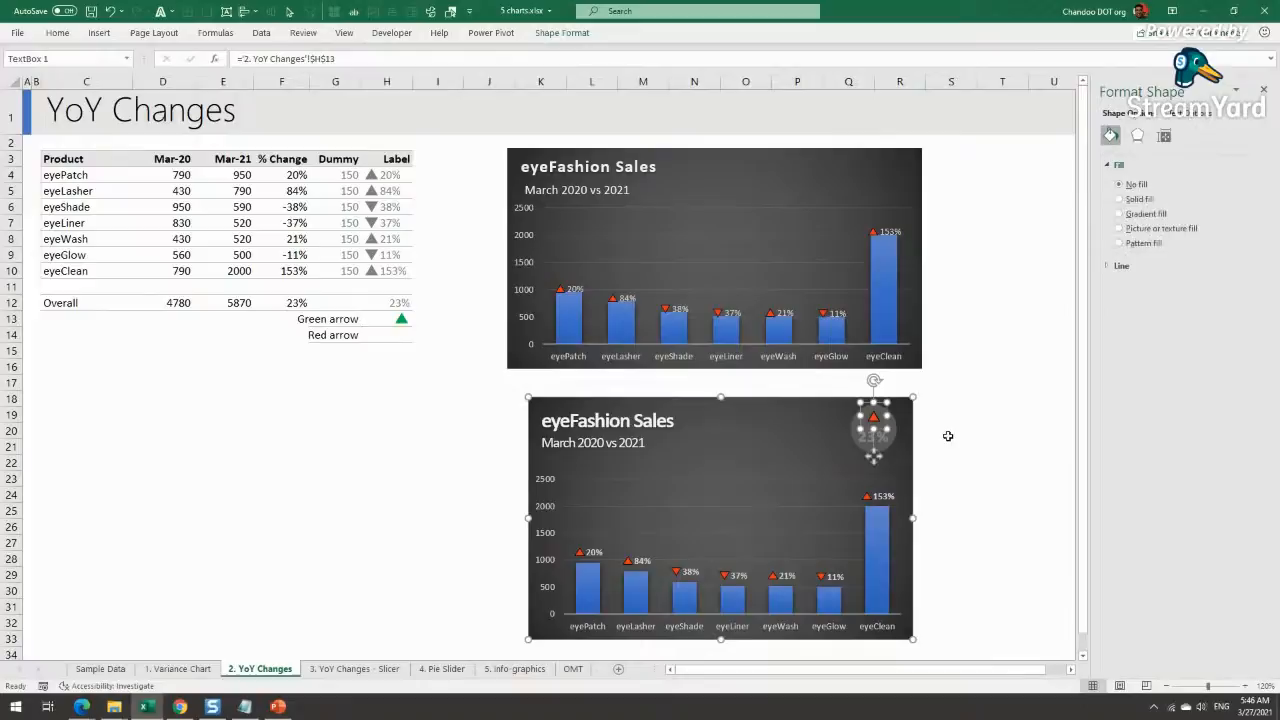
left_click(398, 320)
left_click(396, 336)
left_click(382, 320)
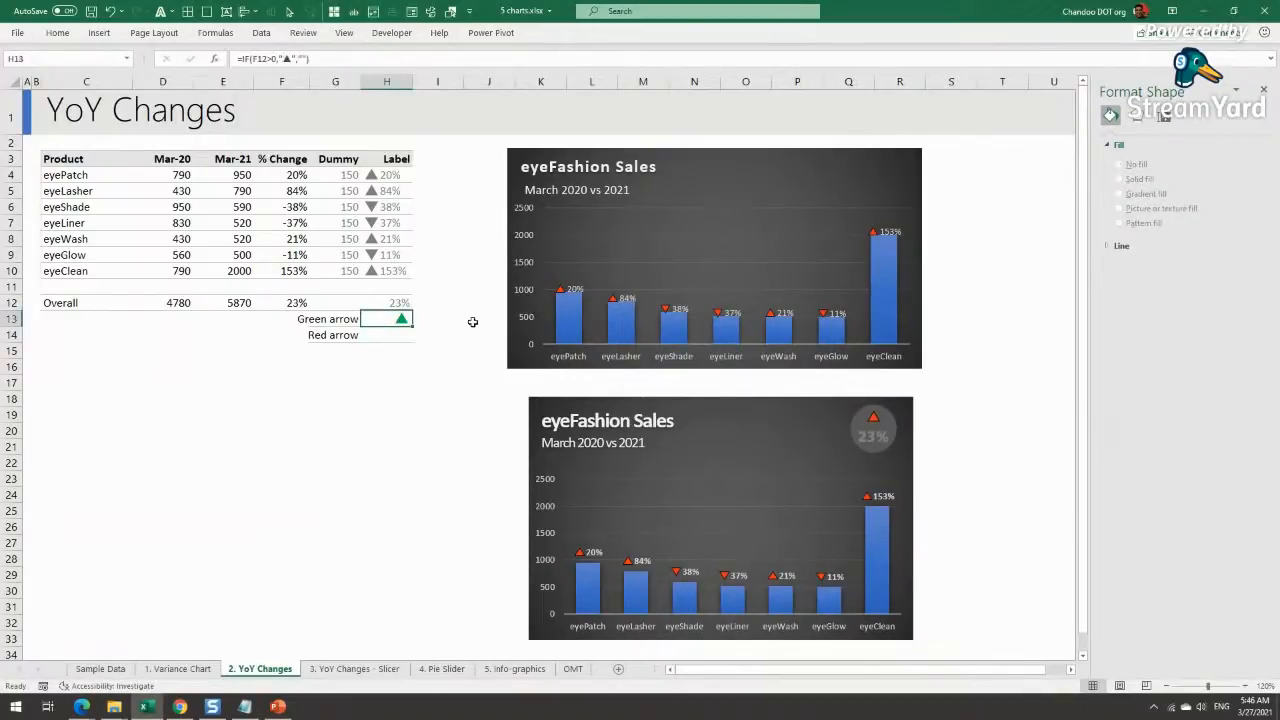
key("F2")
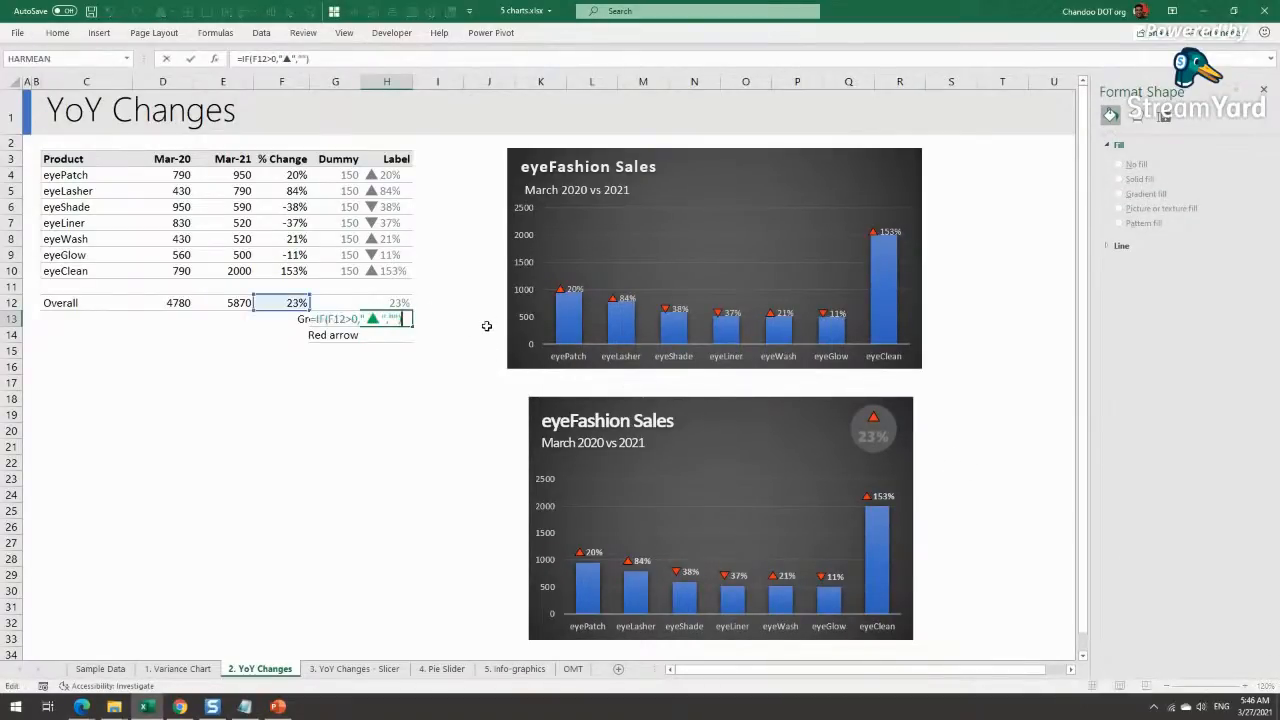
left_click(383, 318)
key("shift+Left")
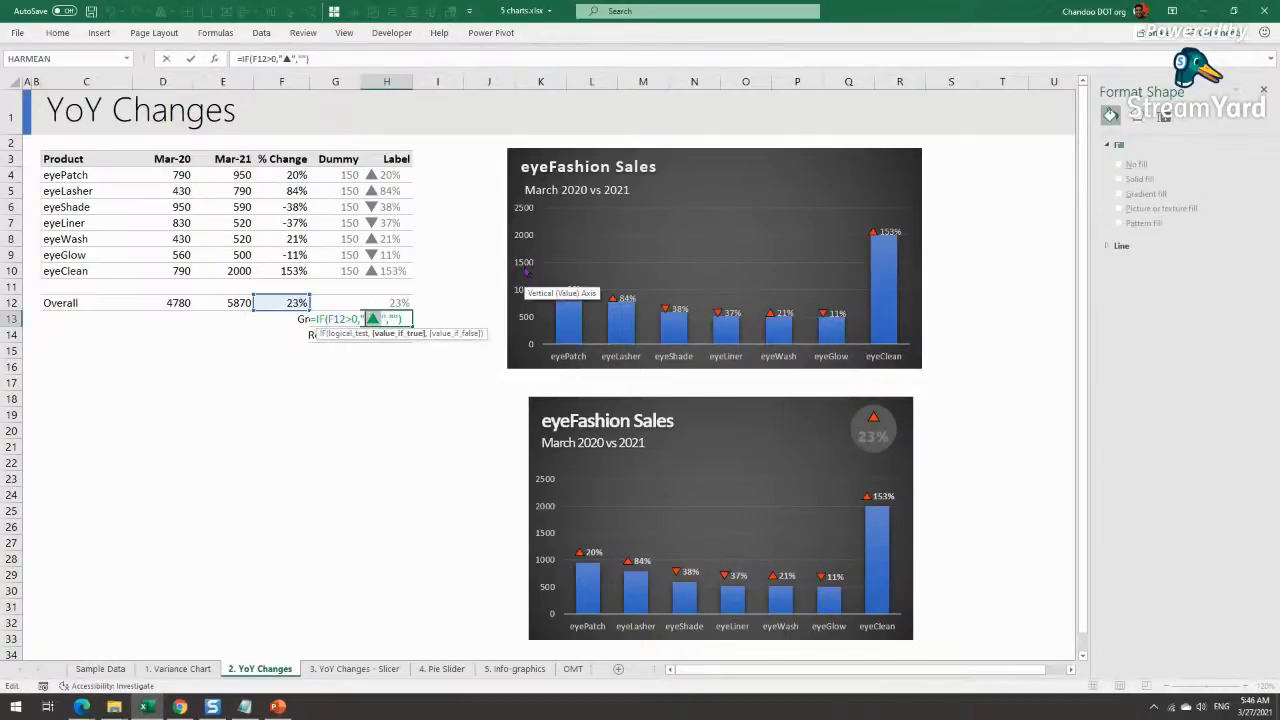
key("Delete")
key("super+period")
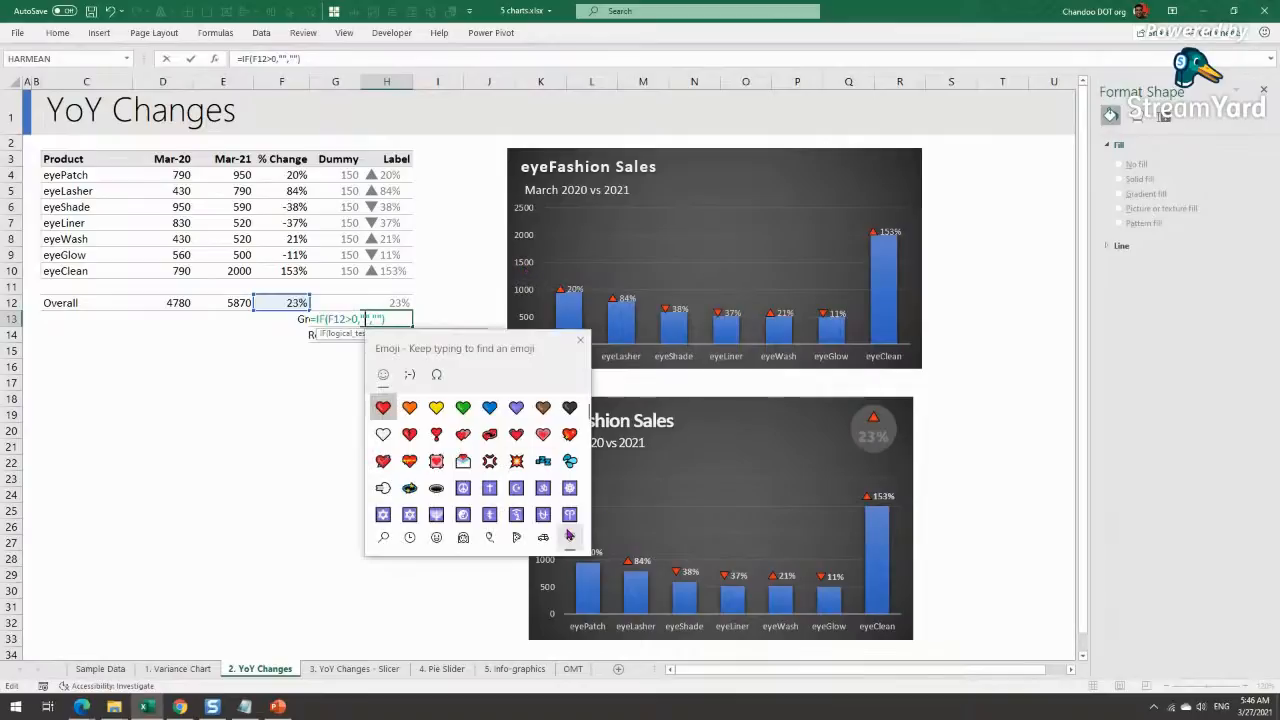
left_click(436, 375)
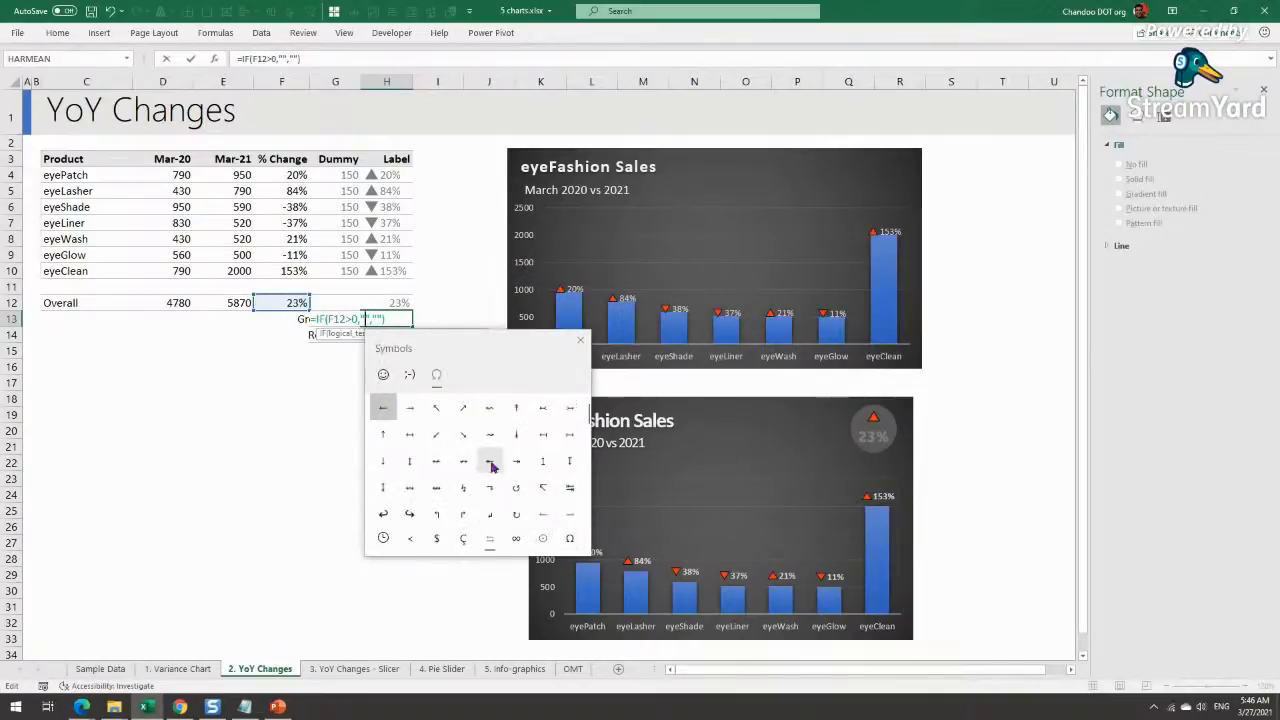
left_click(382, 434)
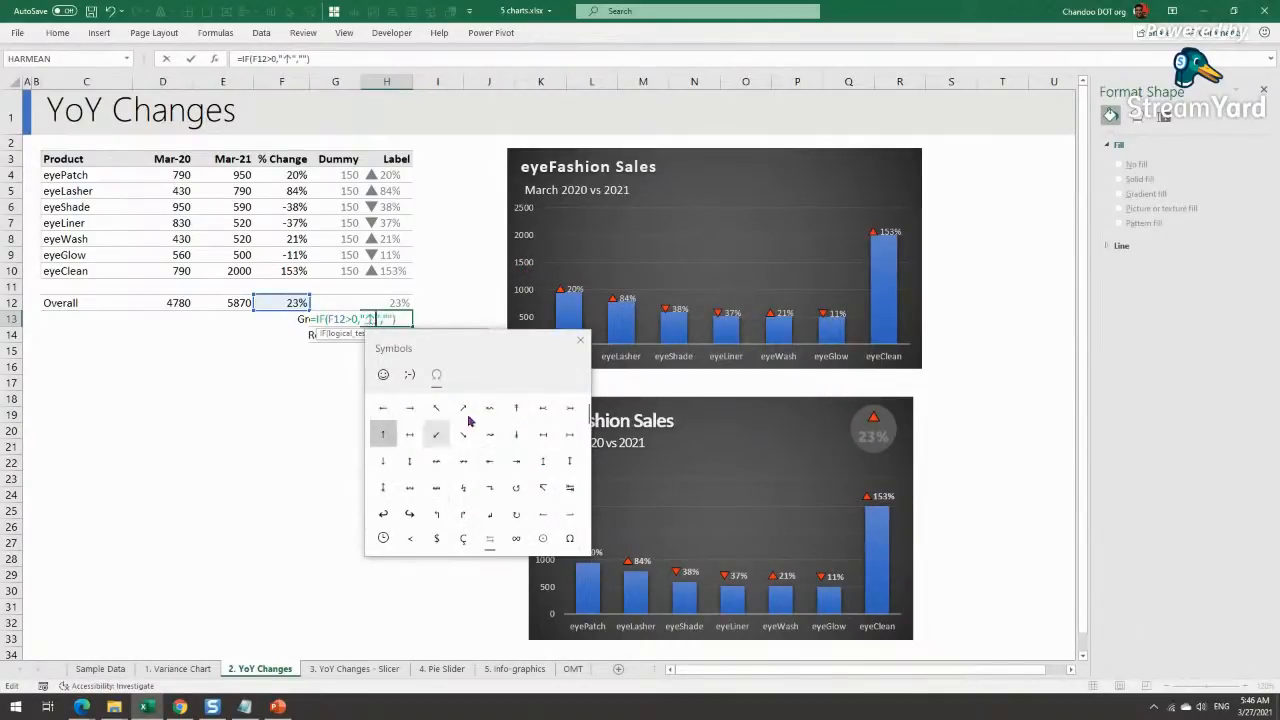
left_click(578, 341)
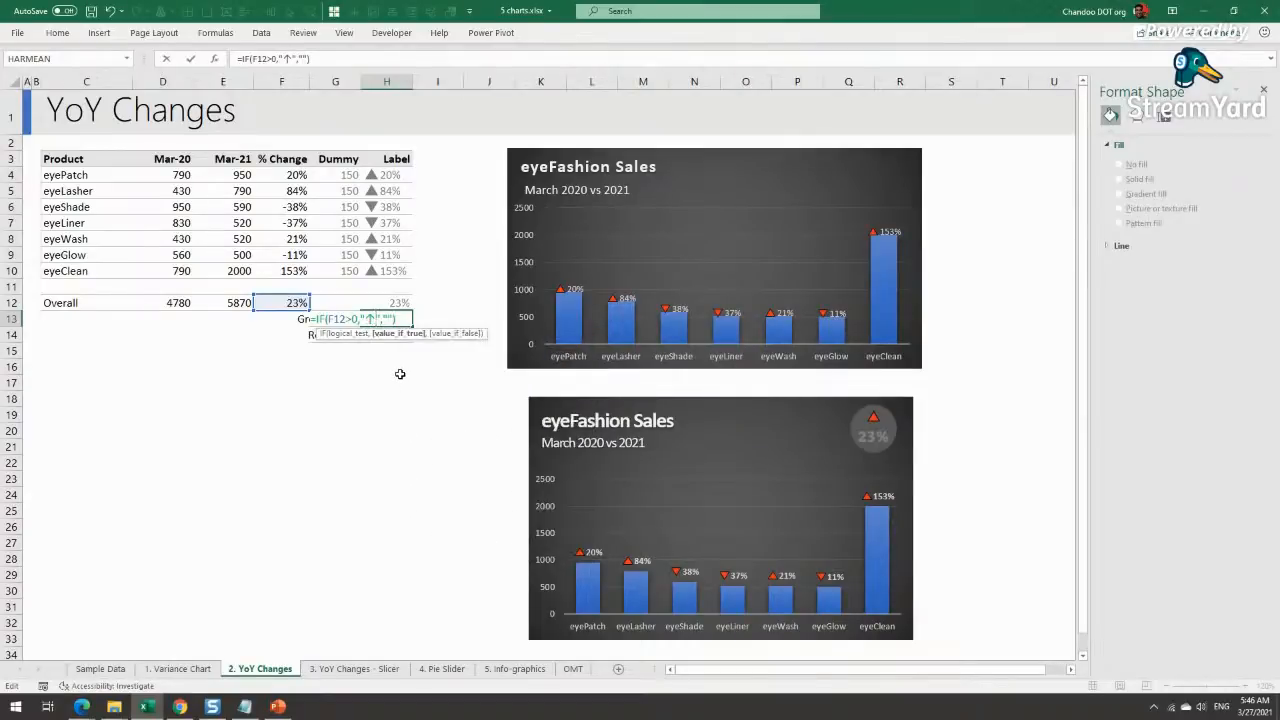
key("Return")
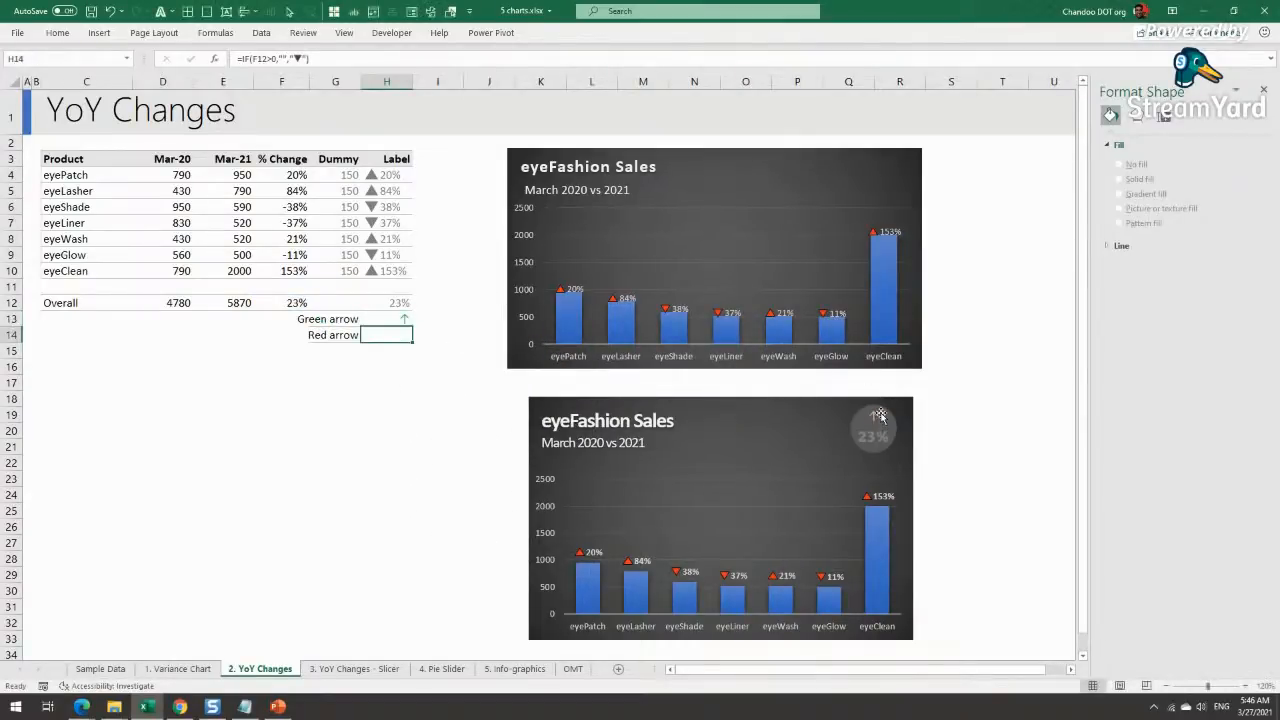
Step: Replace the triangle in the red arrow formula in H14 with a thin down arrow symbol (↓)
key("F2")
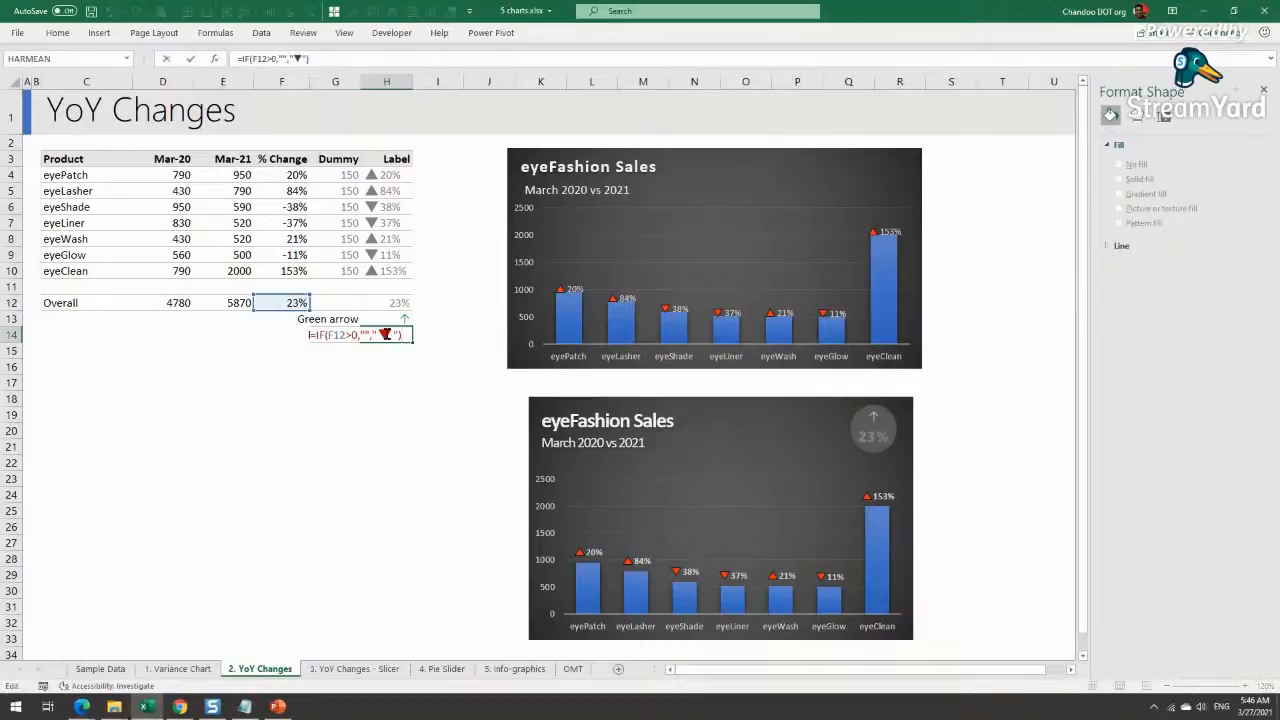
double_click(384, 335)
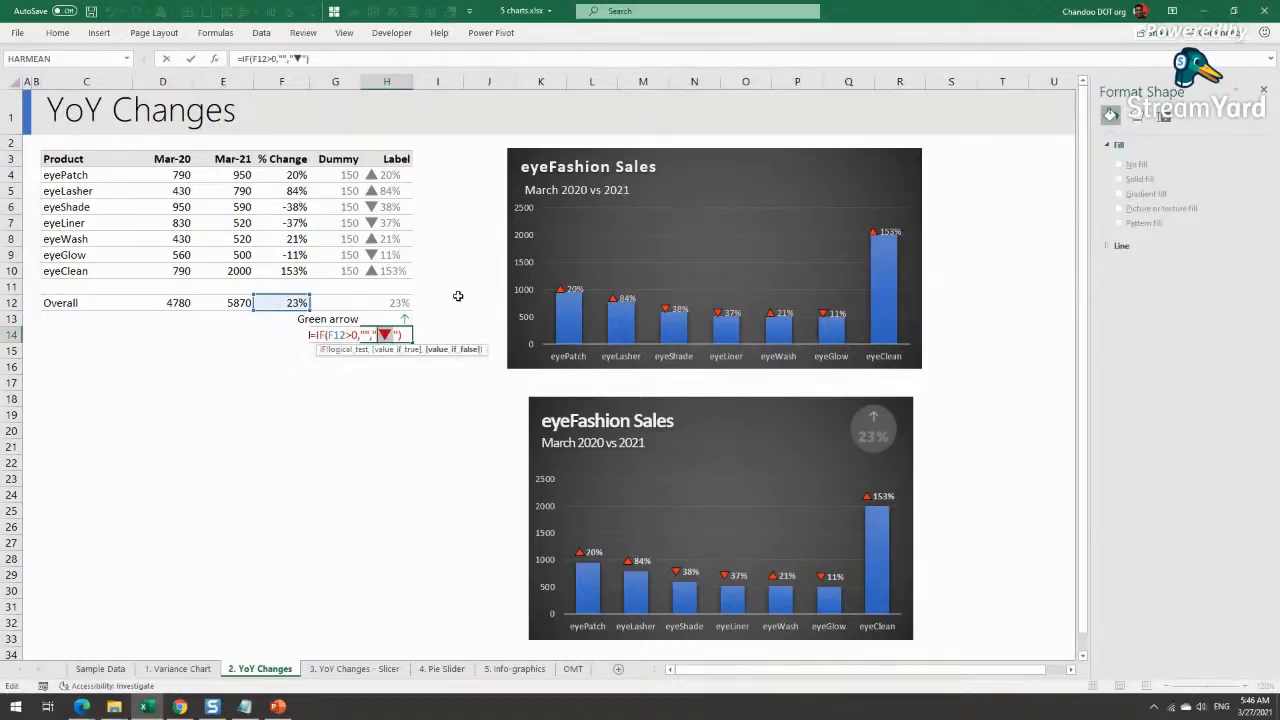
key("super+period")
left_click(448, 390)
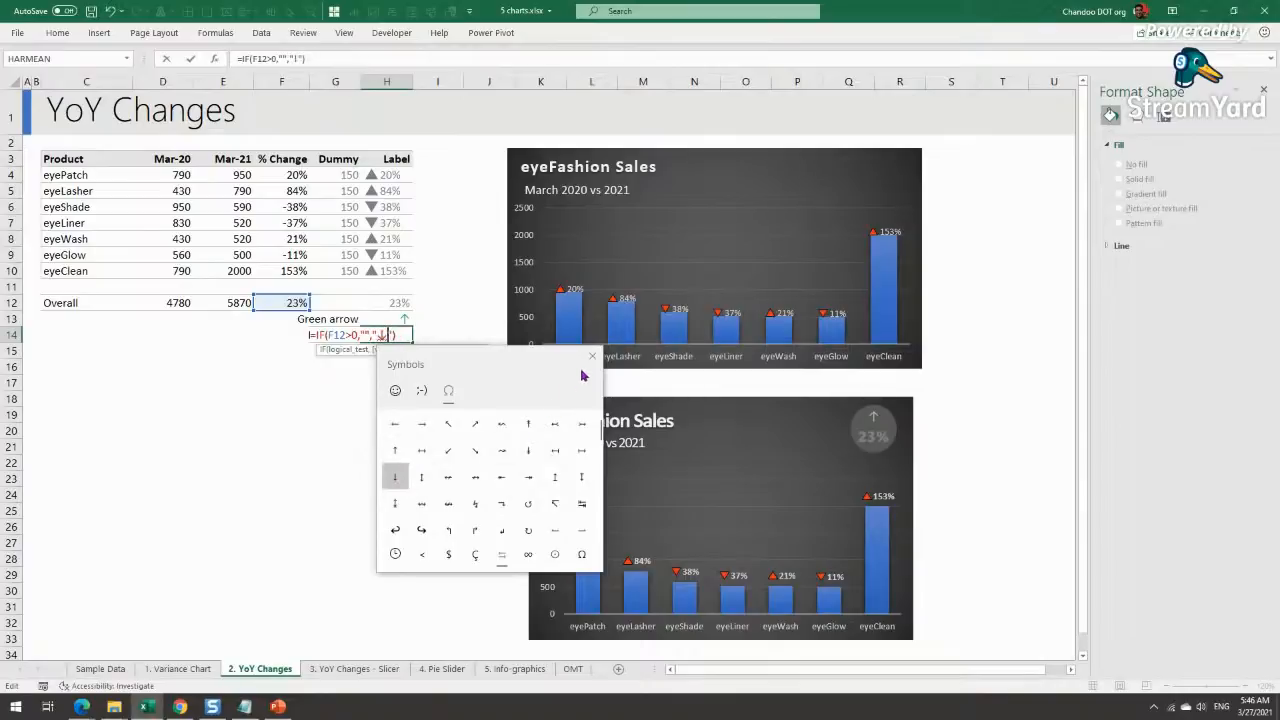
left_click(396, 476)
key("Return")
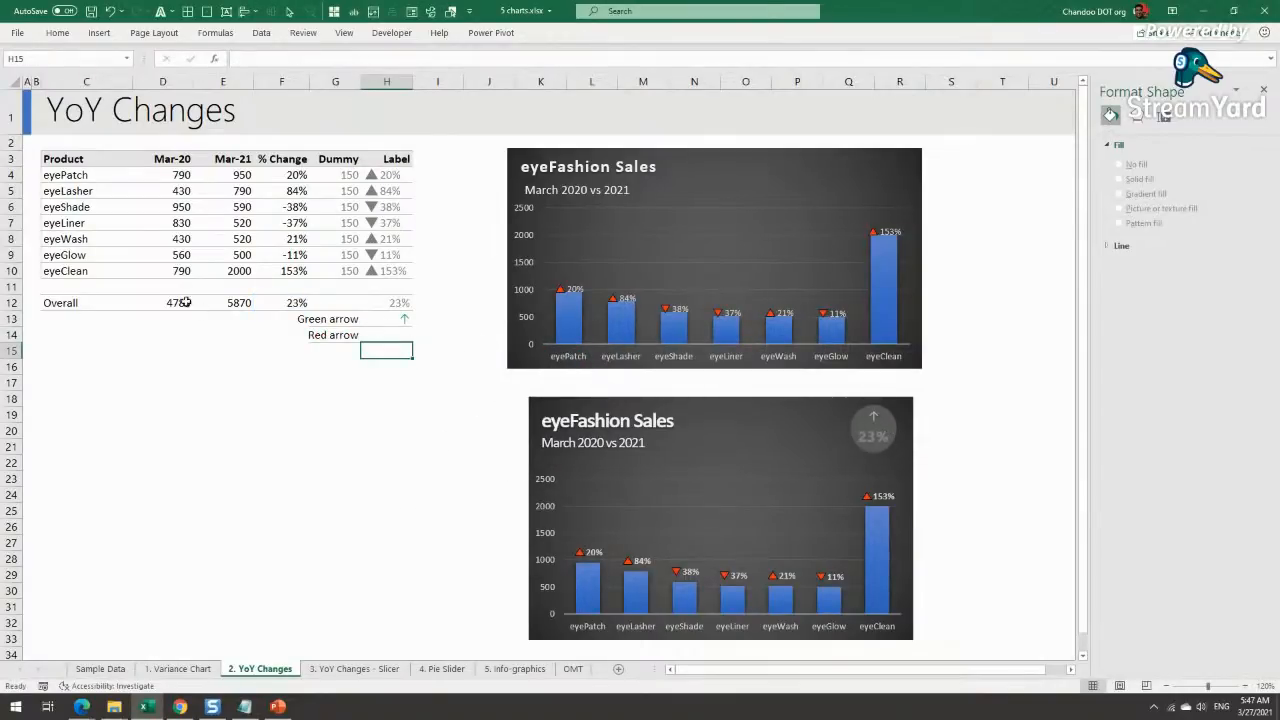
Step: Set eyeClean's Mar-21 sales in E10 to 560 to test the badge with an overall decline
left_click(233, 257)
left_click(245, 268)
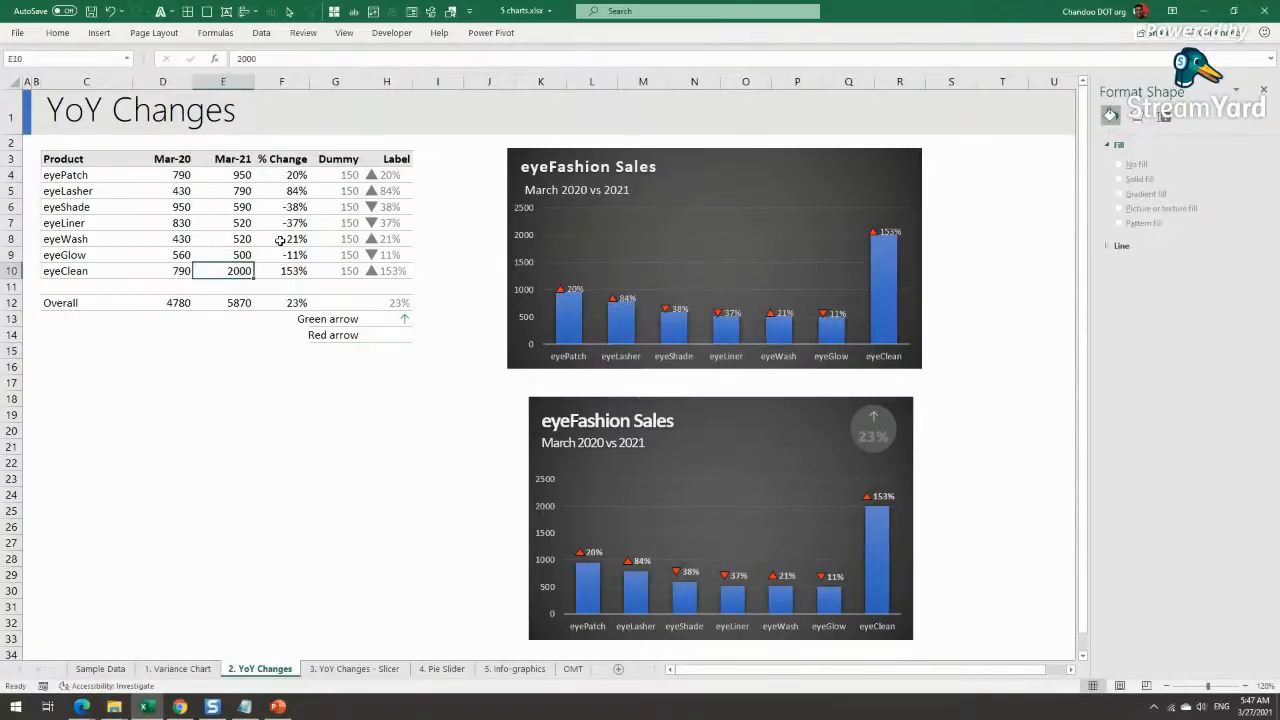
type("560")
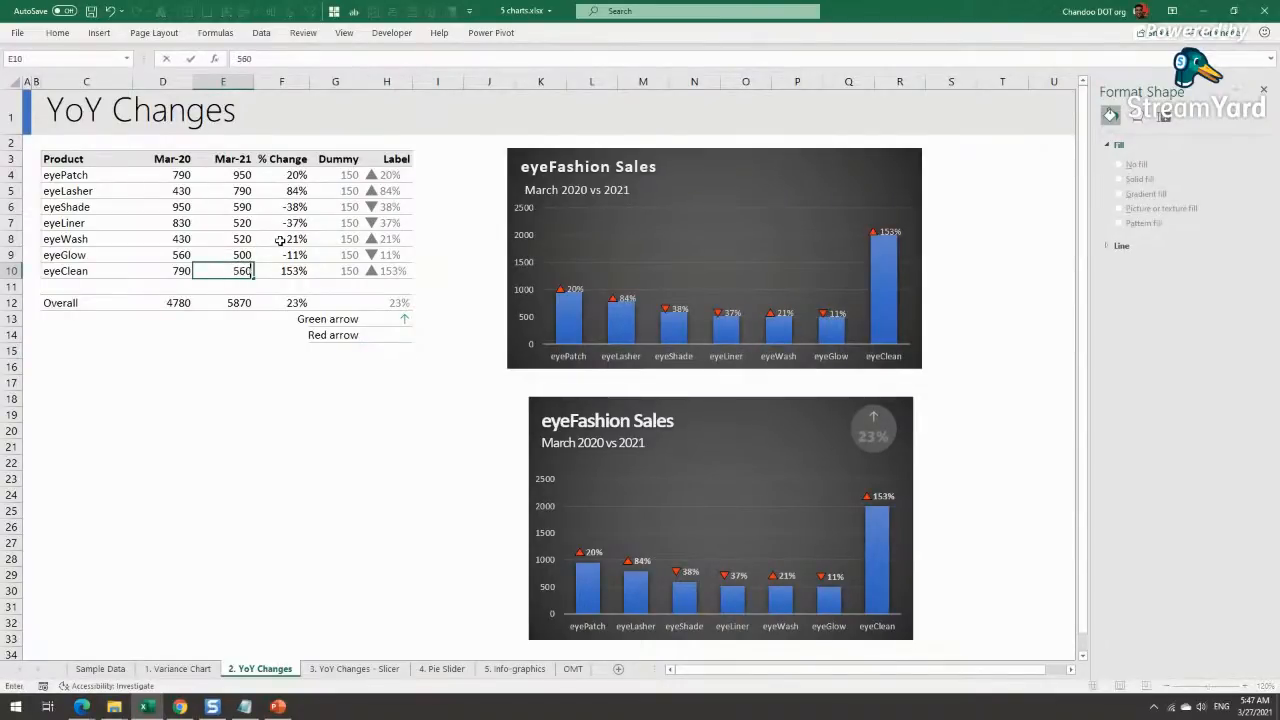
key("Return")
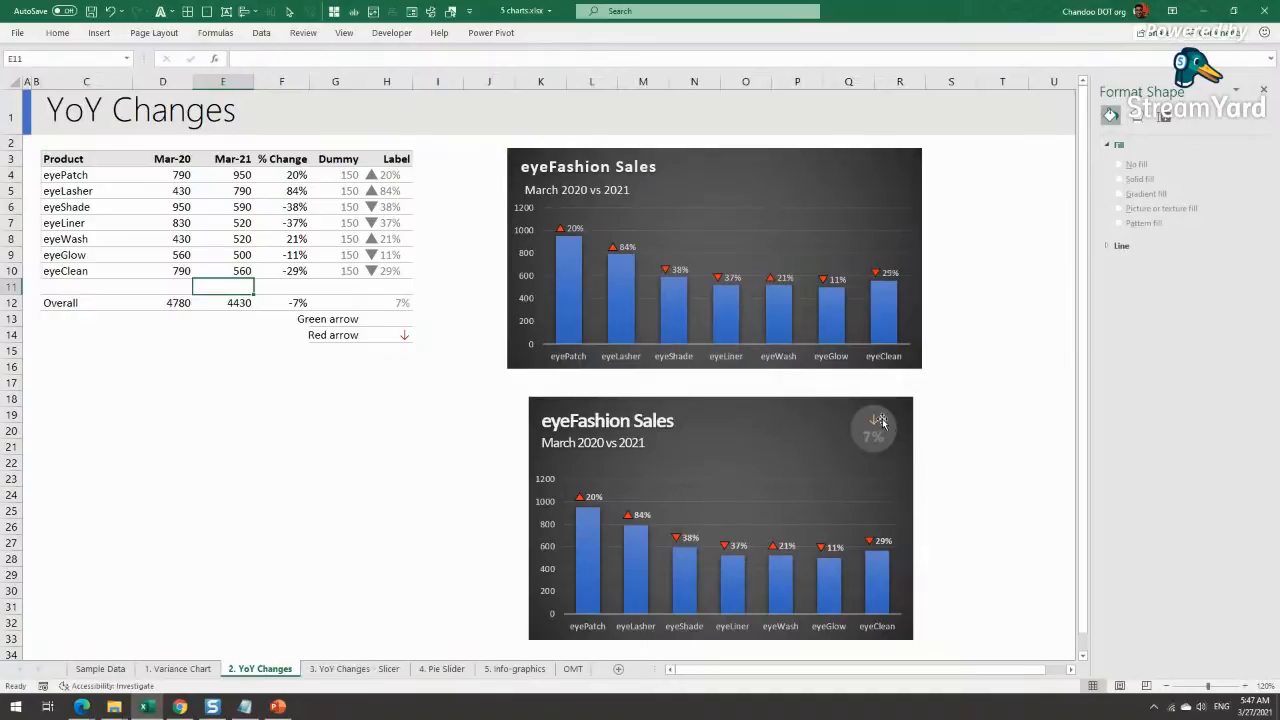
Step: Set eyeClean's Mar-21 sales in E10 to 1500 to test the badge's green arrow
left_click(216, 271)
type("1500")
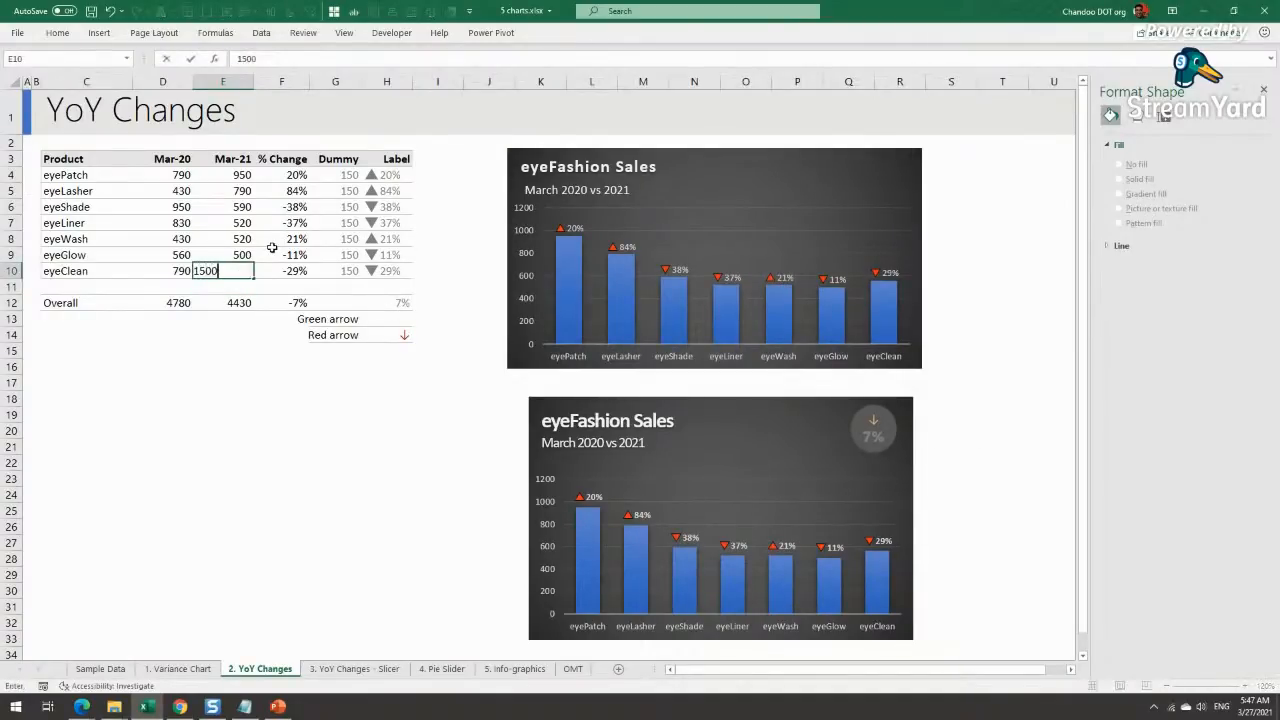
key("Return")
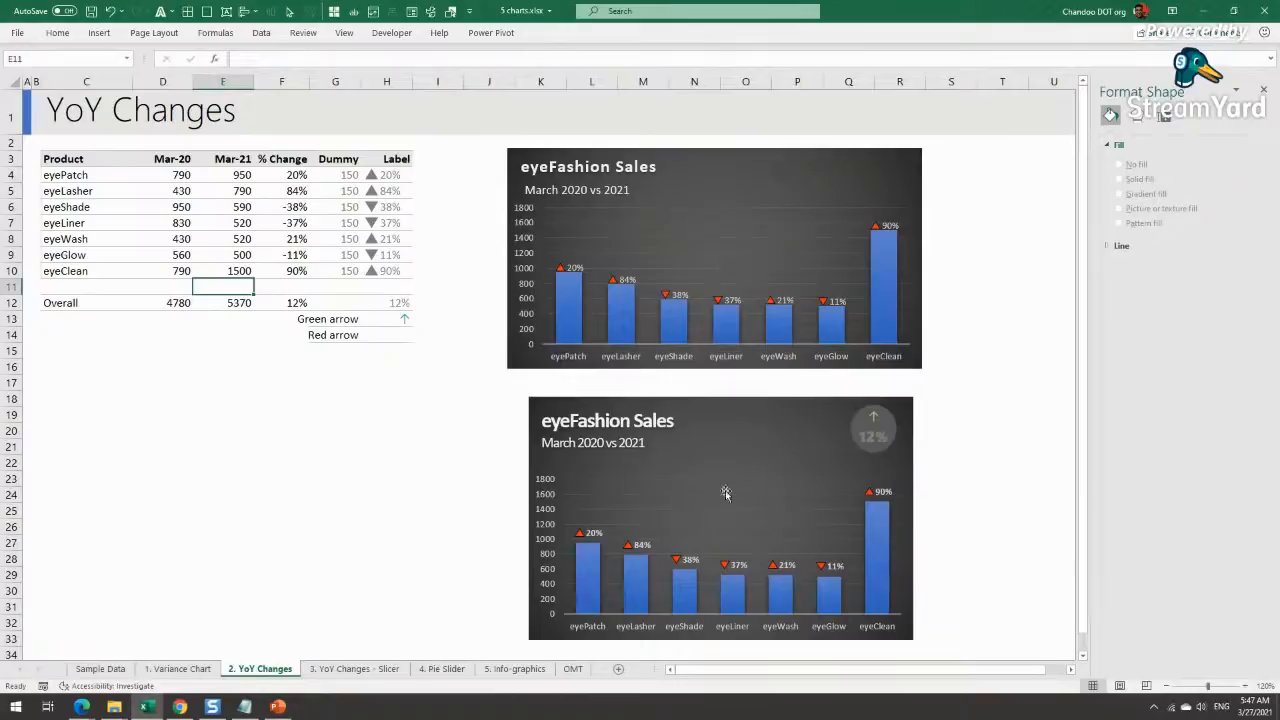
left_click(278, 524)
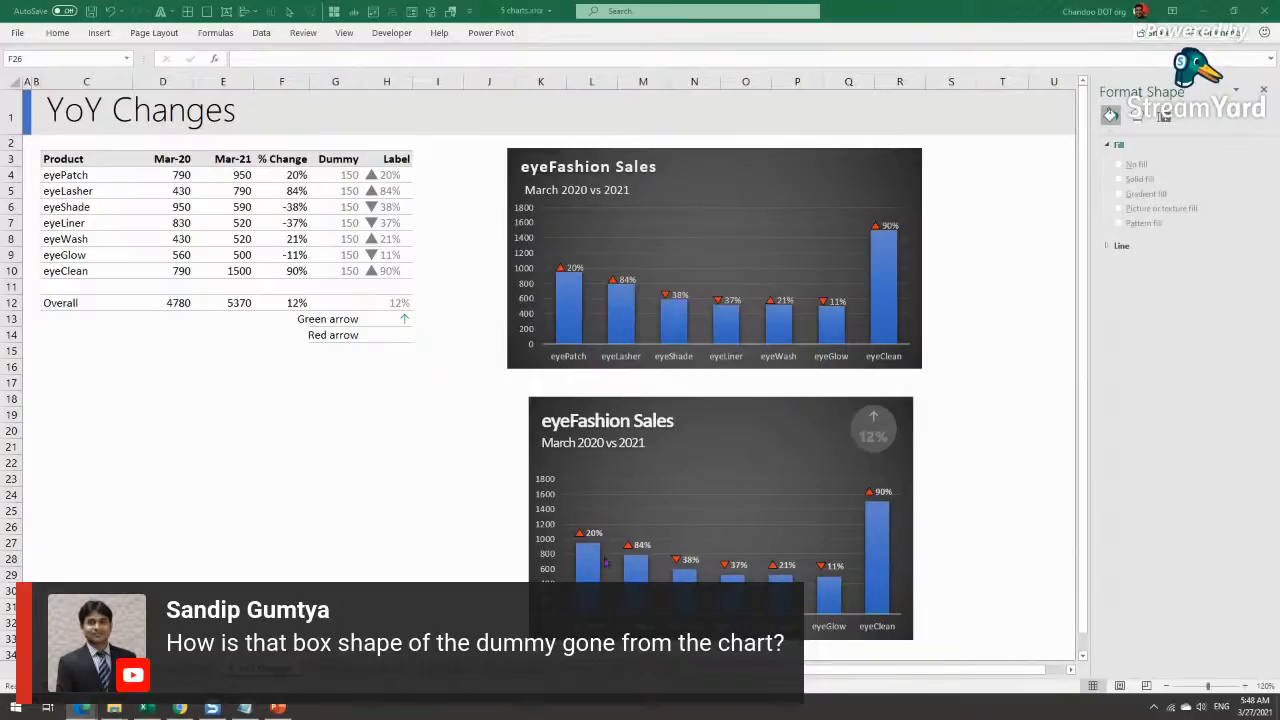
Step: Select the Dummy series in the upper eyeFashion Sales chart and view its shadow presets without applying one
key("Escape")
left_click(570, 262)
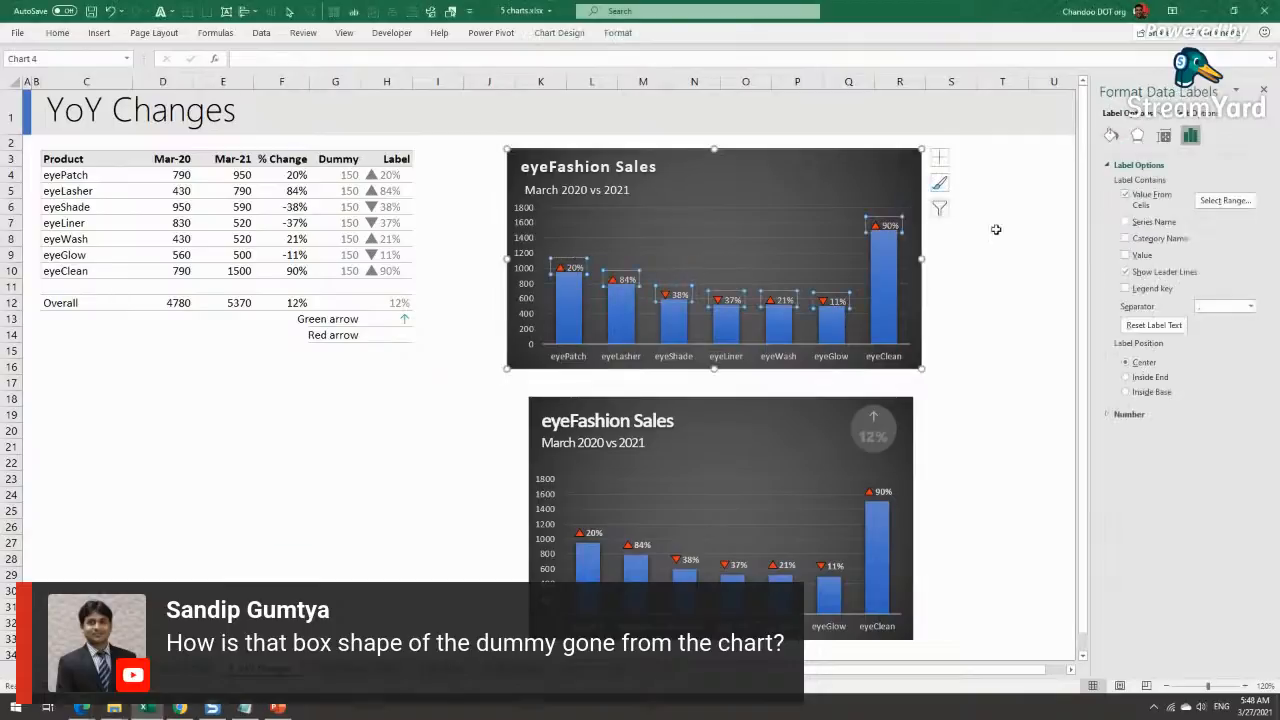
left_click(682, 278)
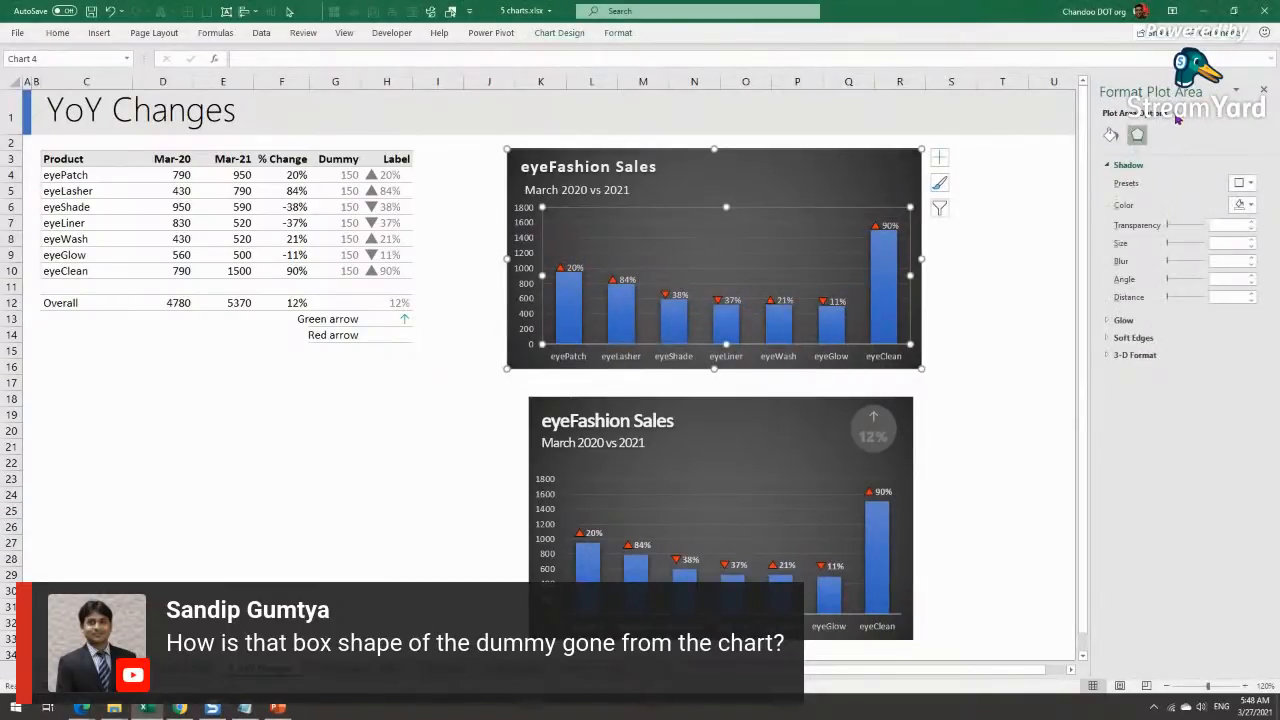
left_click(1176, 116)
left_click(1201, 220)
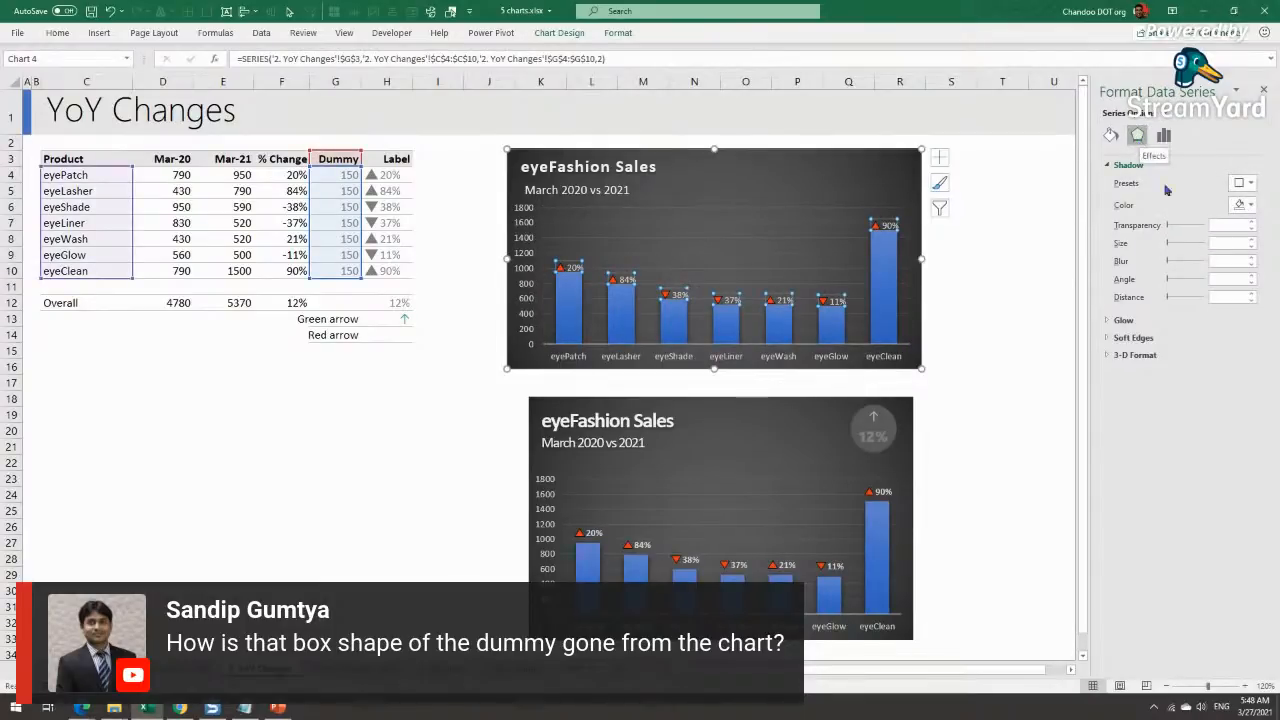
left_click(1243, 183)
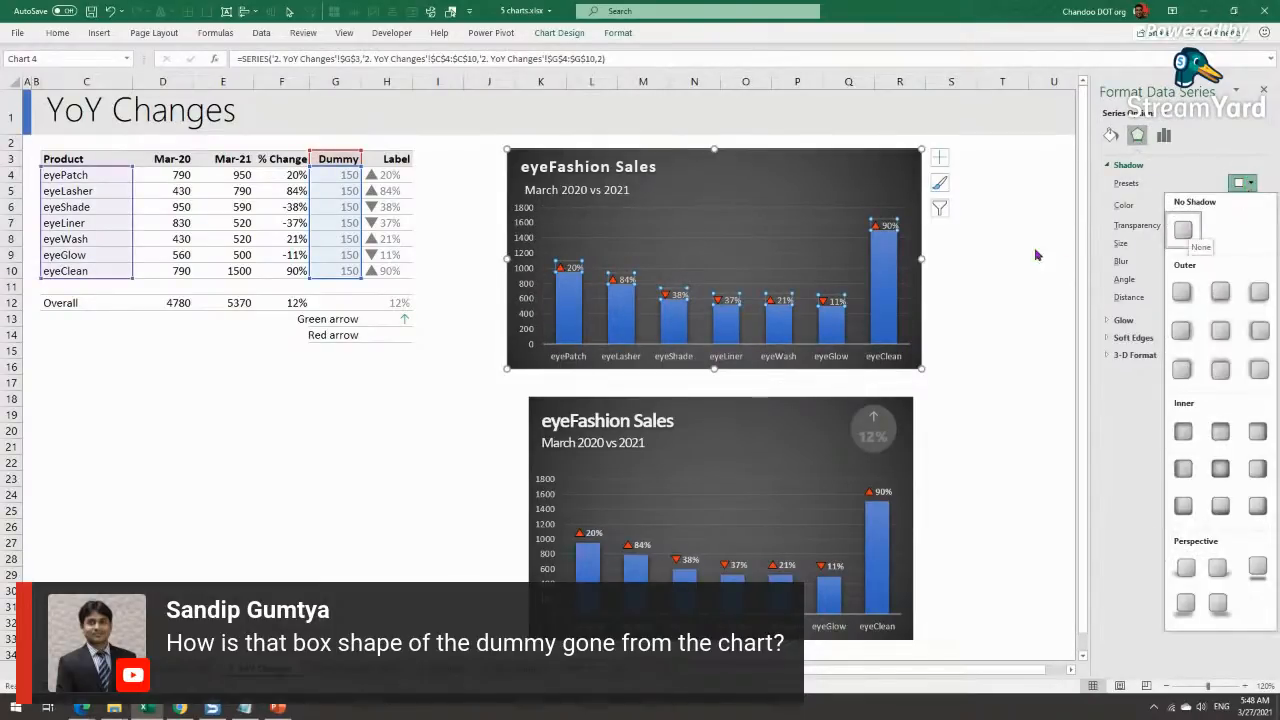
left_click(1017, 249)
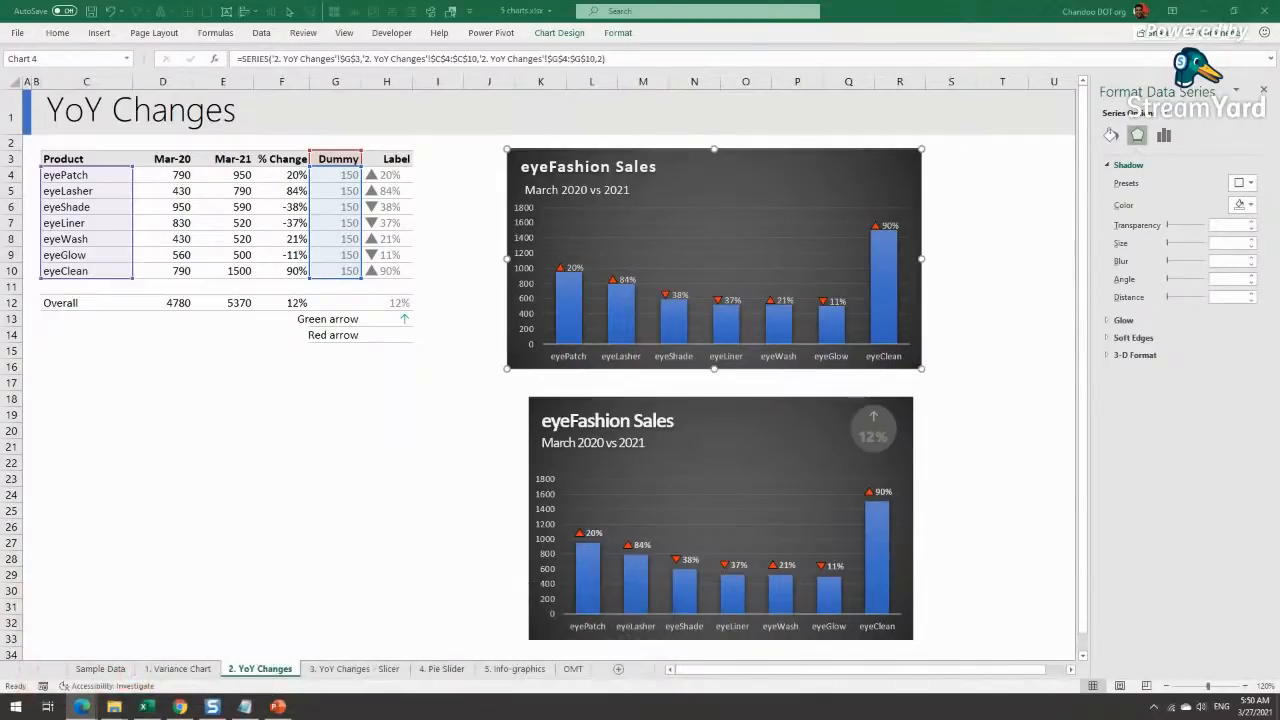
Step: Open the 3. YoY Changes - Slicer sheet and filter its product summary to Auckland
left_click(349, 673)
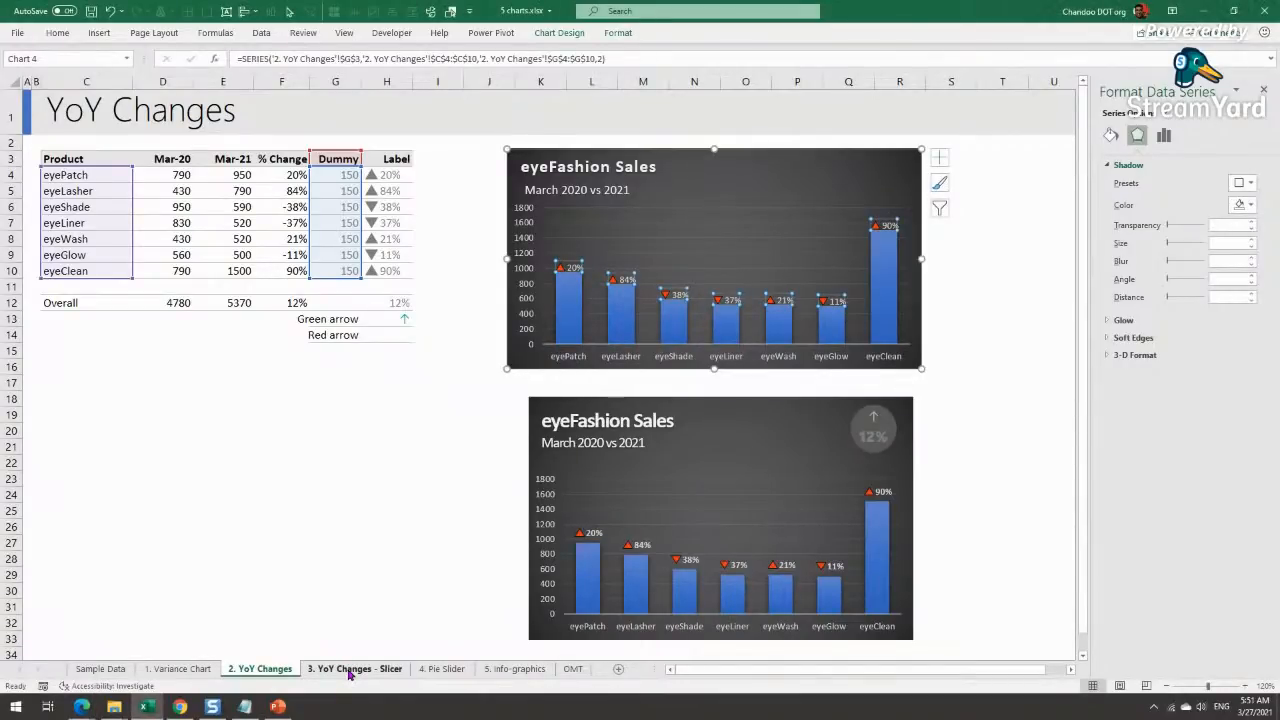
left_click(349, 673)
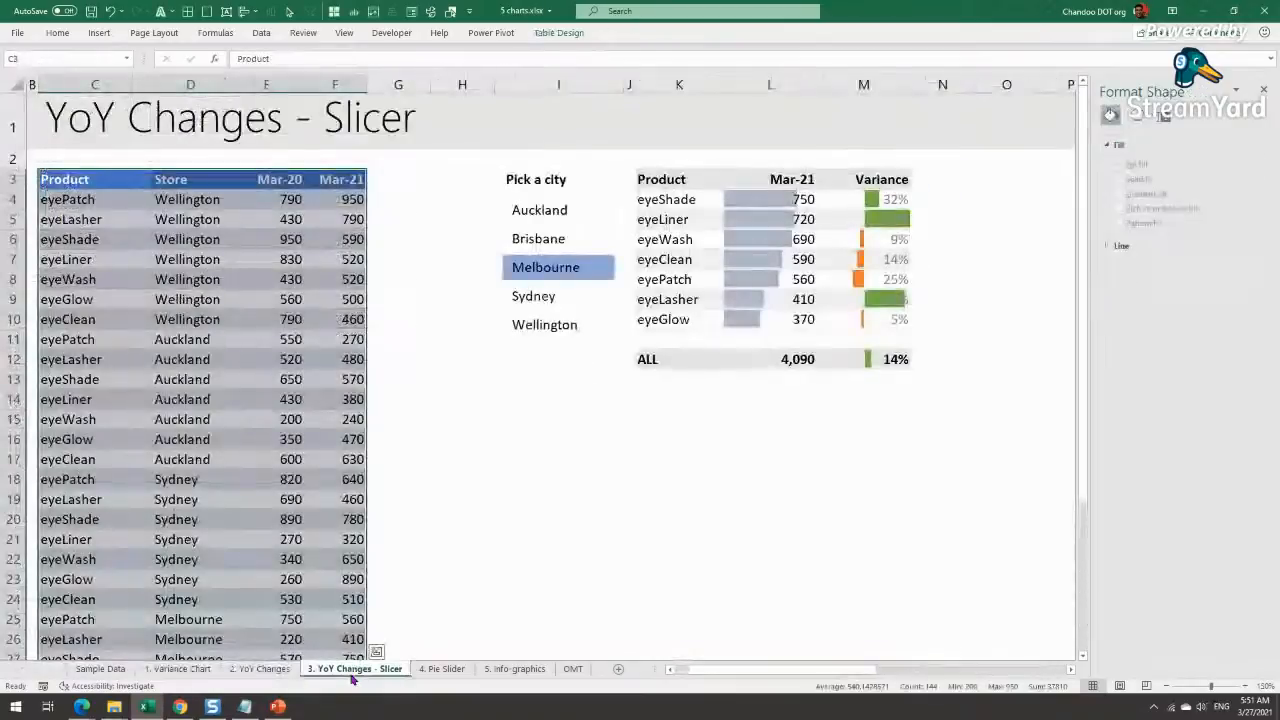
left_click(572, 534)
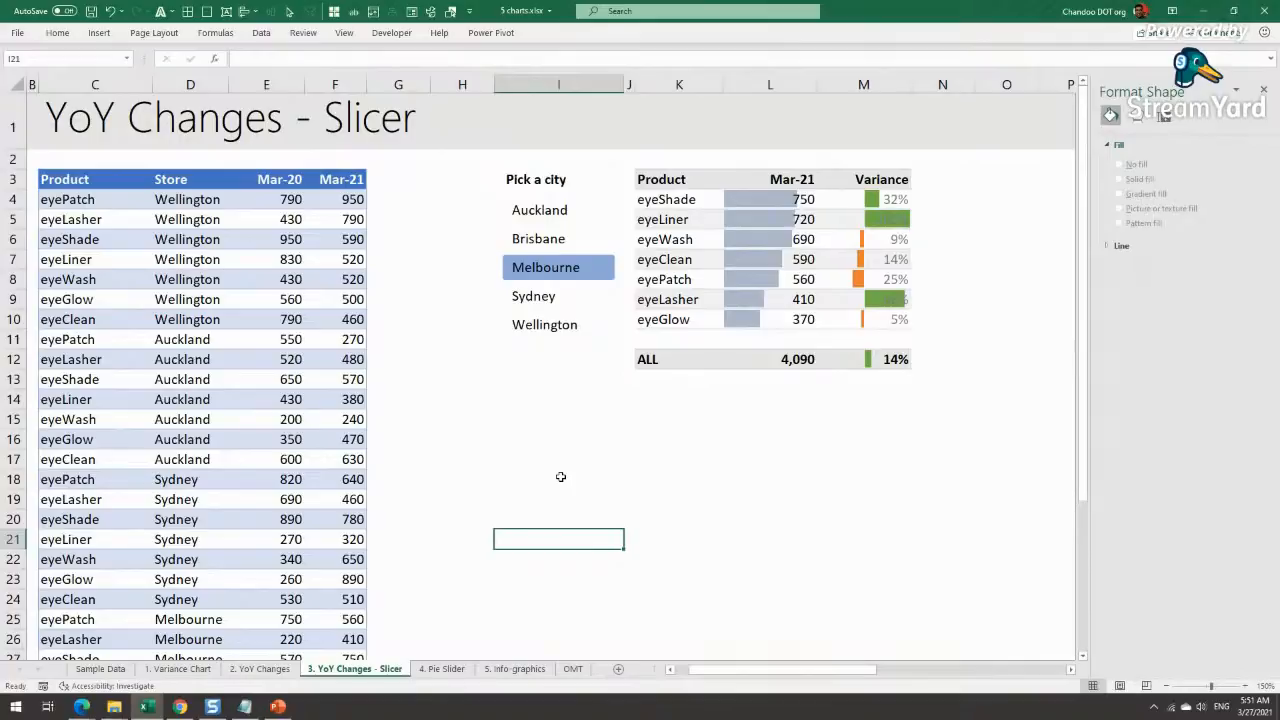
left_click(567, 211)
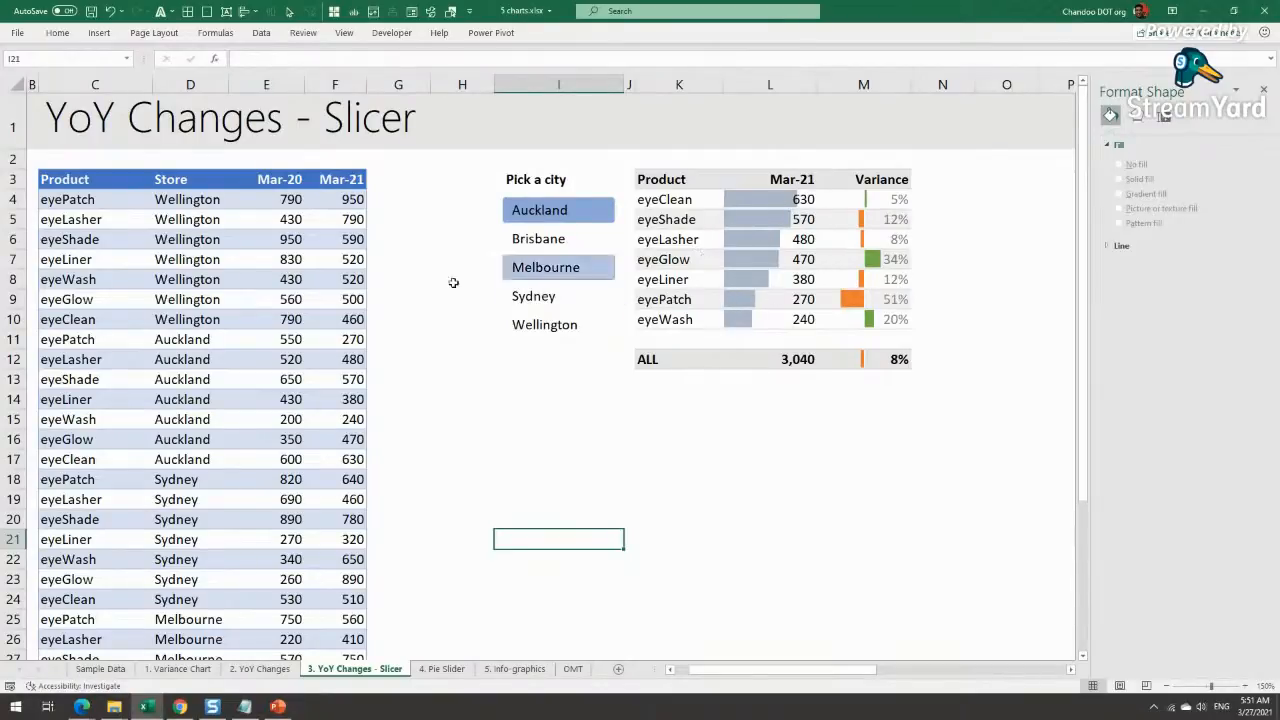
Step: Examine the source table of product sales by store for Mar-20 and Mar-21 down through its rows
scroll(175, 248, "down", 8)
scroll(145, 241, "up", 8)
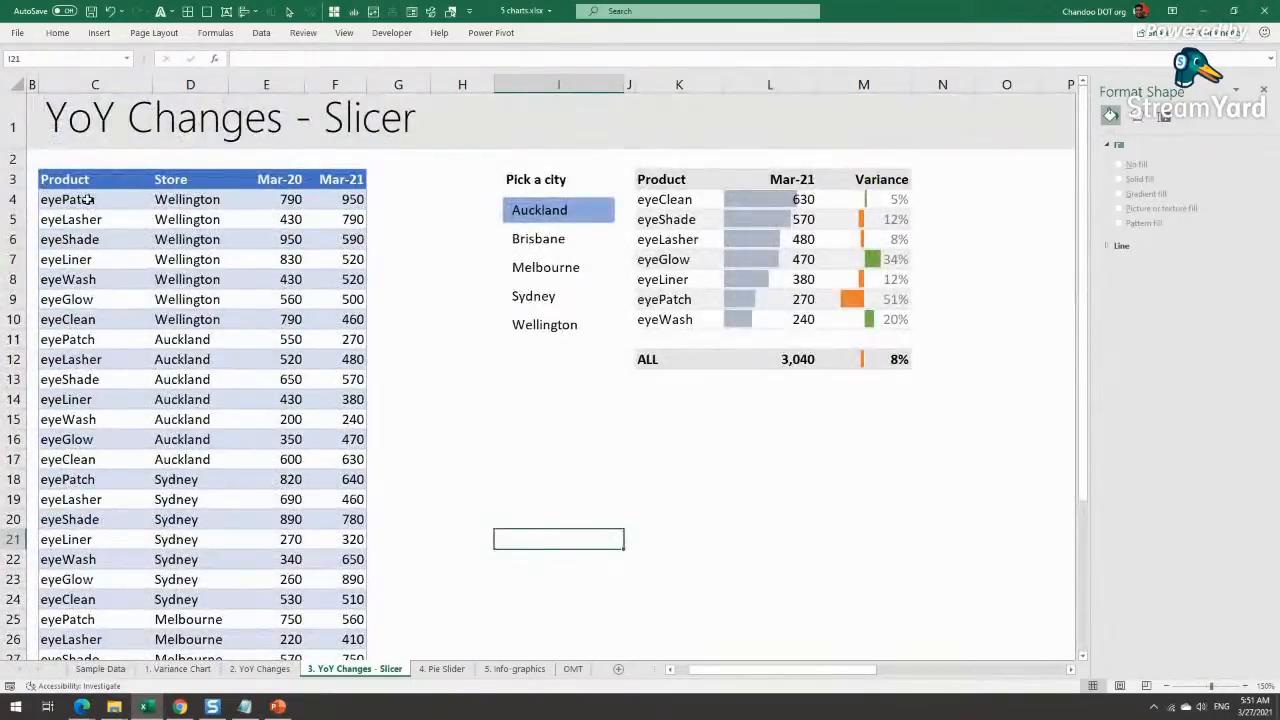
left_click(221, 198)
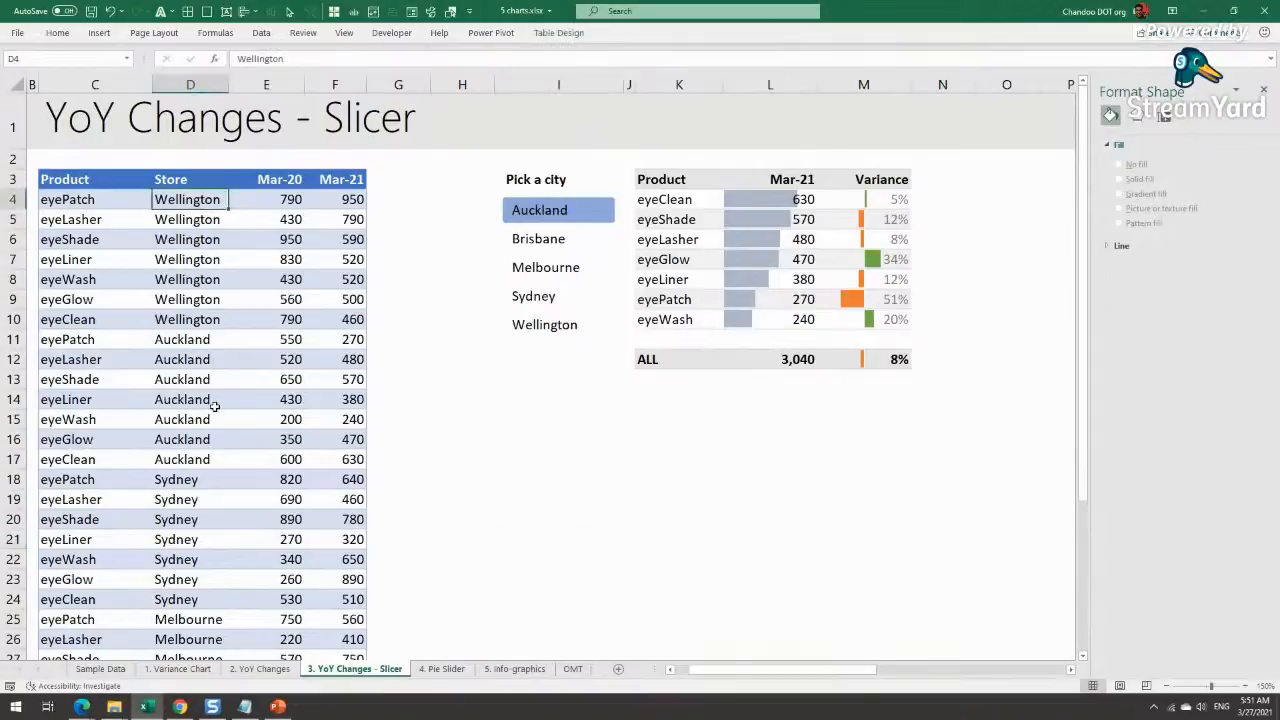
scroll(212, 405, "down", 6)
scroll(210, 423, "up", 6)
scroll(256, 485, "down", 5)
scroll(256, 485, "up", 5)
Step: Switch the city slicer through Brisbane, Melbourne, Sydney, Wellington and Auckland to compare the summaries, ending on Sydney
left_click(569, 241)
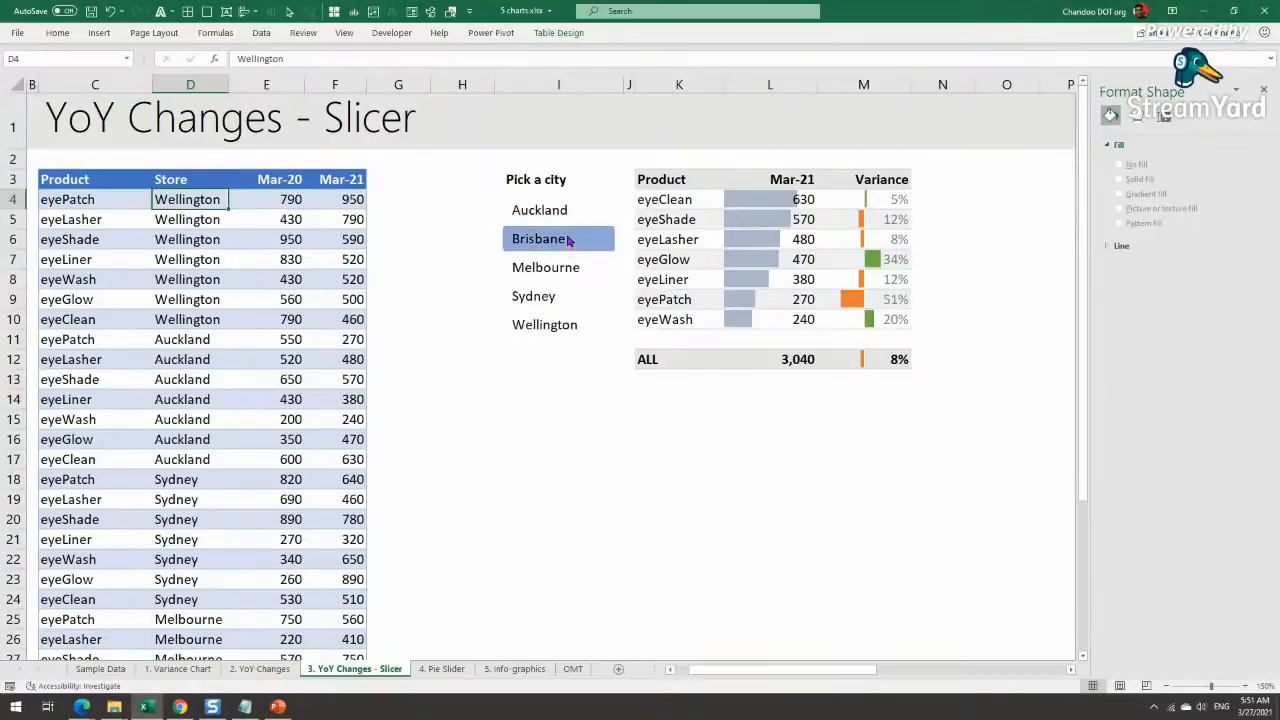
left_click(562, 272)
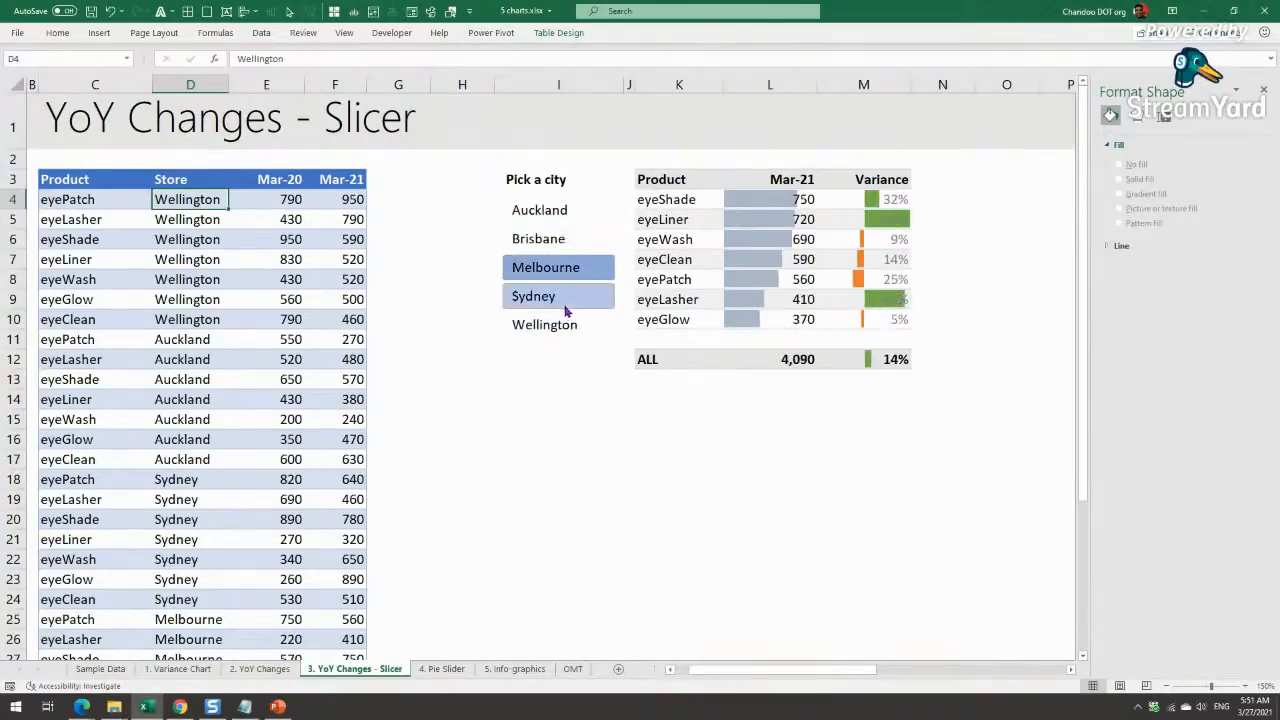
left_click(567, 306)
left_click(567, 334)
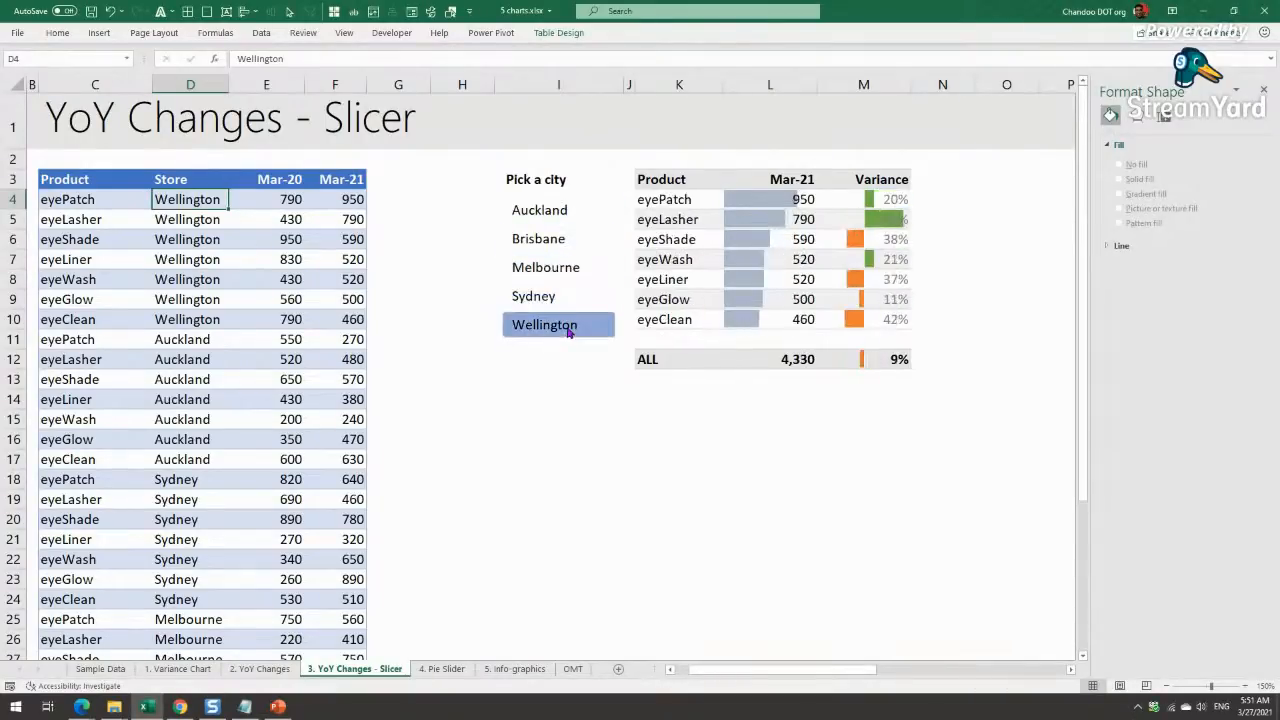
left_click(574, 209)
left_click(571, 242)
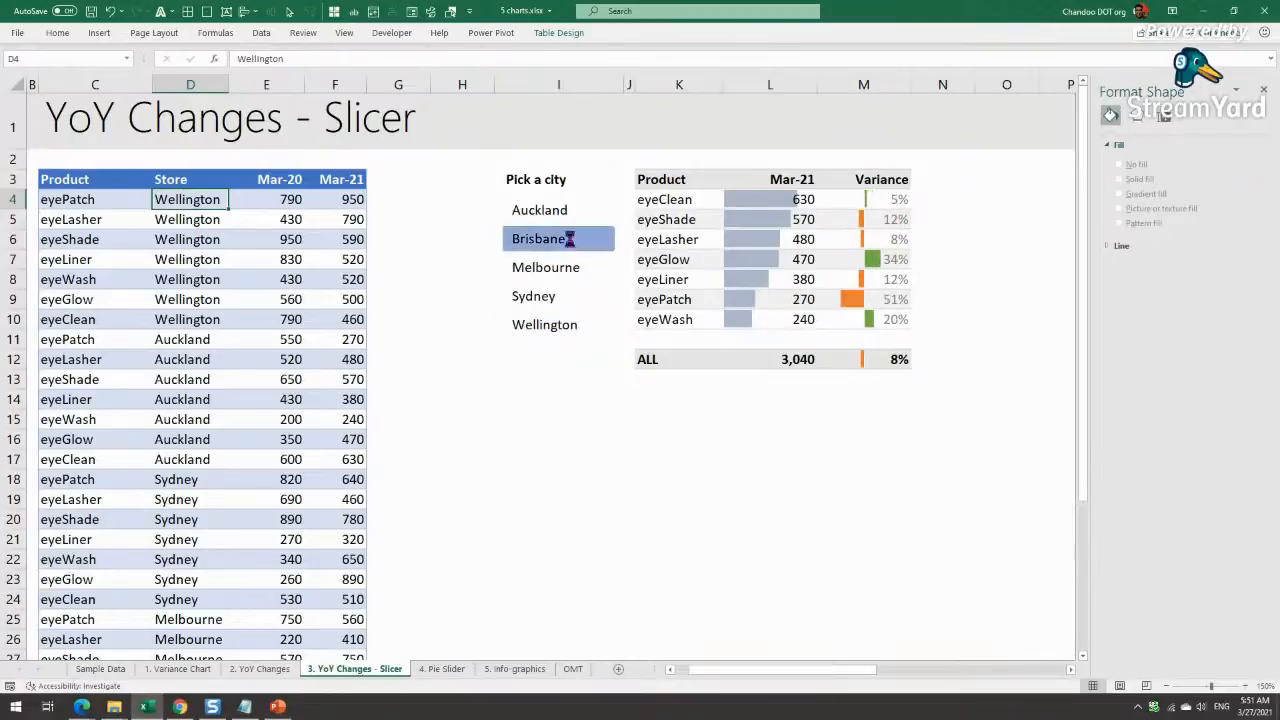
left_click(576, 270)
left_click(576, 296)
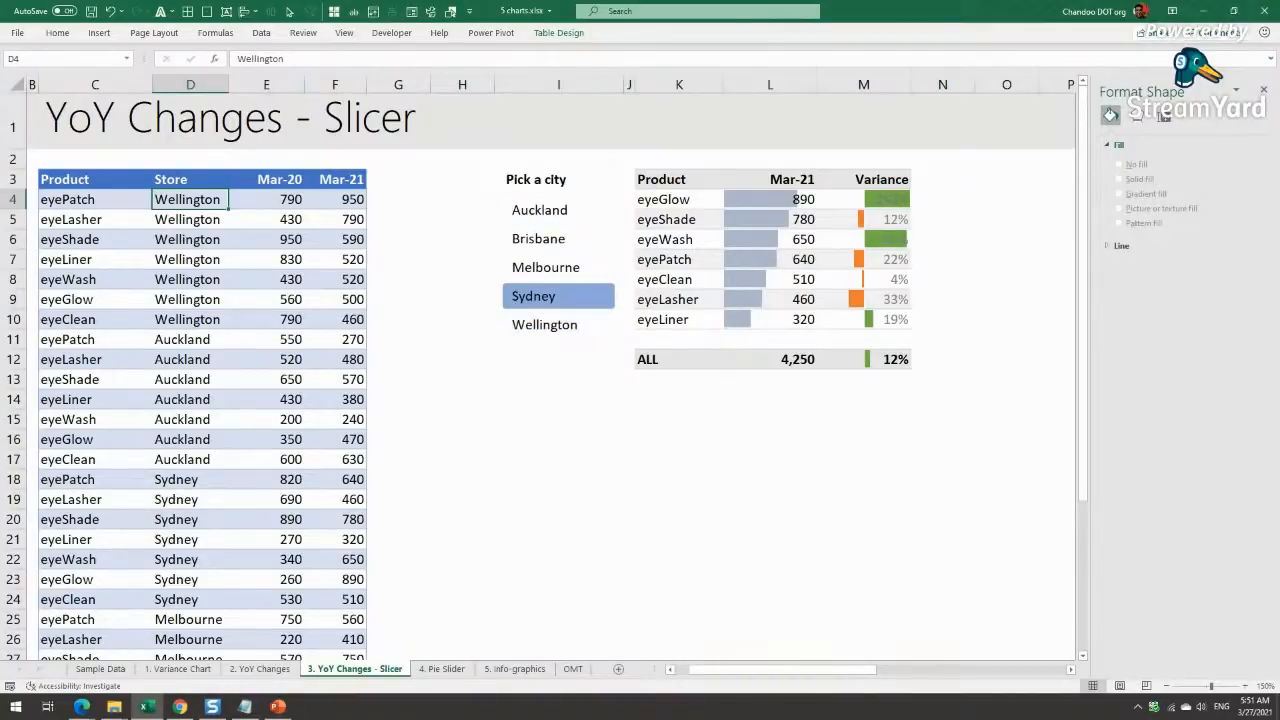
Step: Compare the YoY Changes, YoY Changes - Slicer and Pie Slider sheets, ending on the YoY Changes - Slicer sheet
left_click(259, 668)
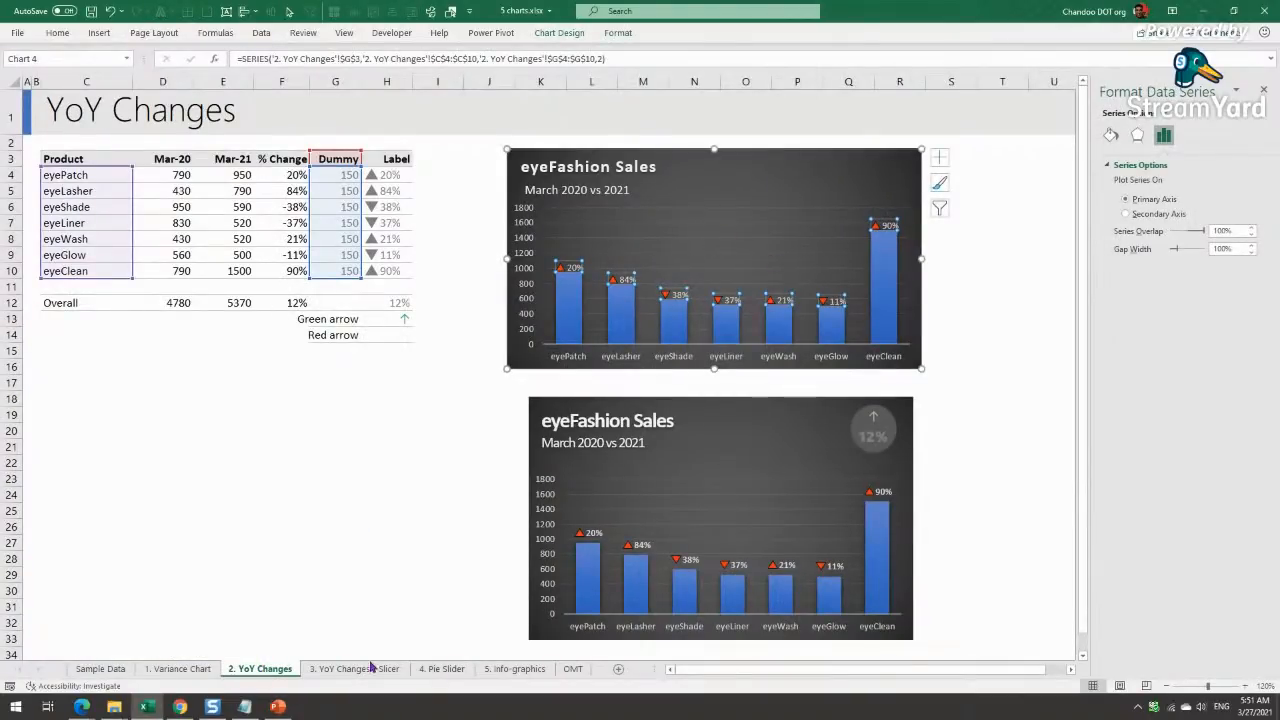
left_click(326, 671)
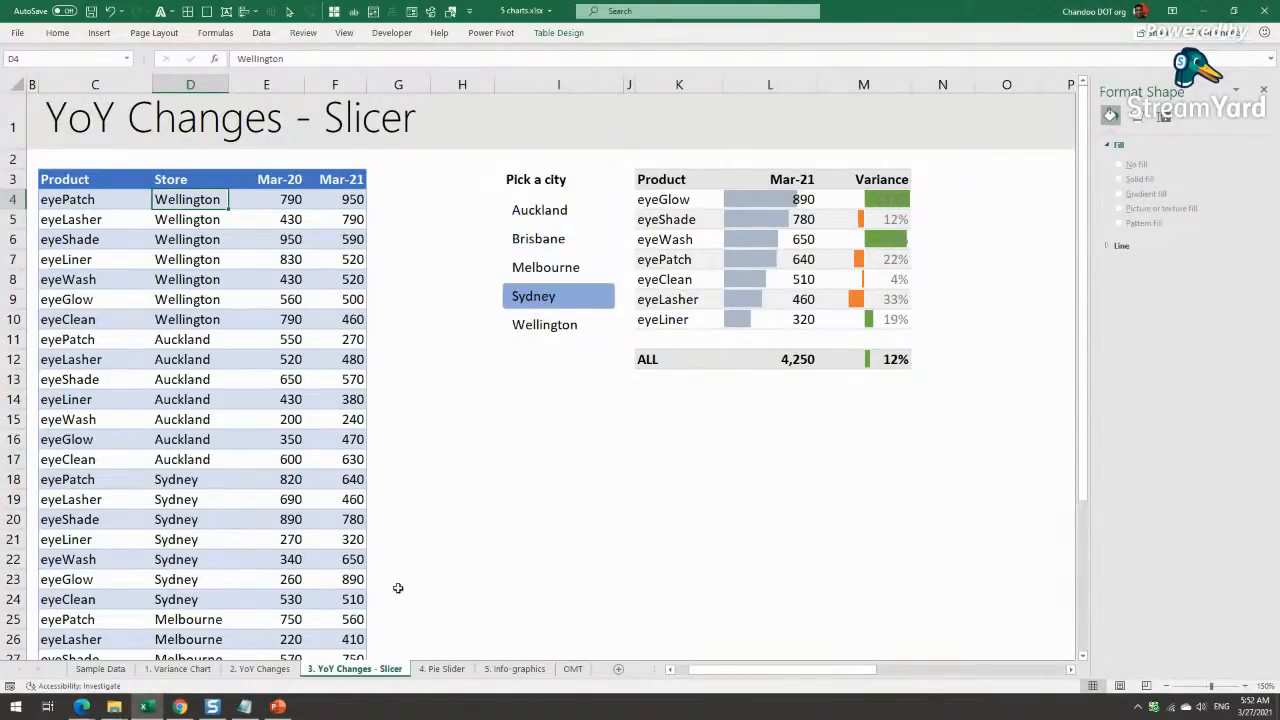
left_click(430, 670)
left_click(366, 677)
left_click(441, 670)
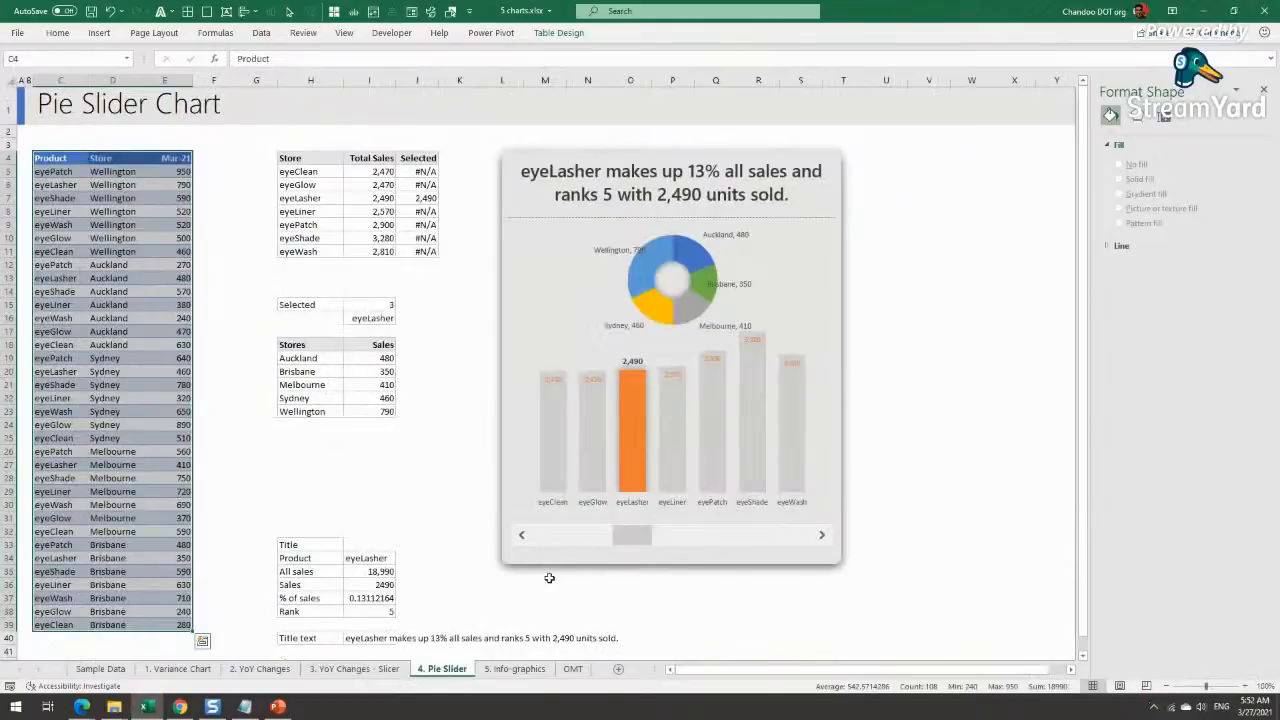
left_click(345, 669)
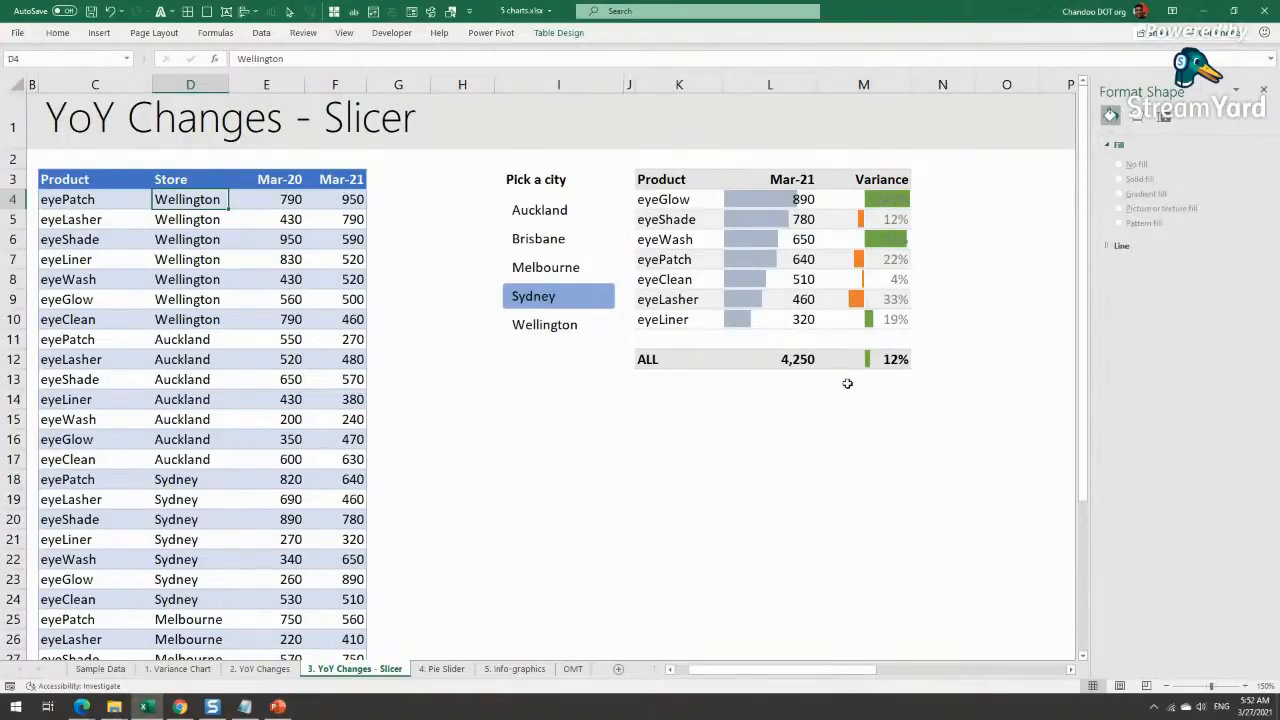
left_click(262, 670)
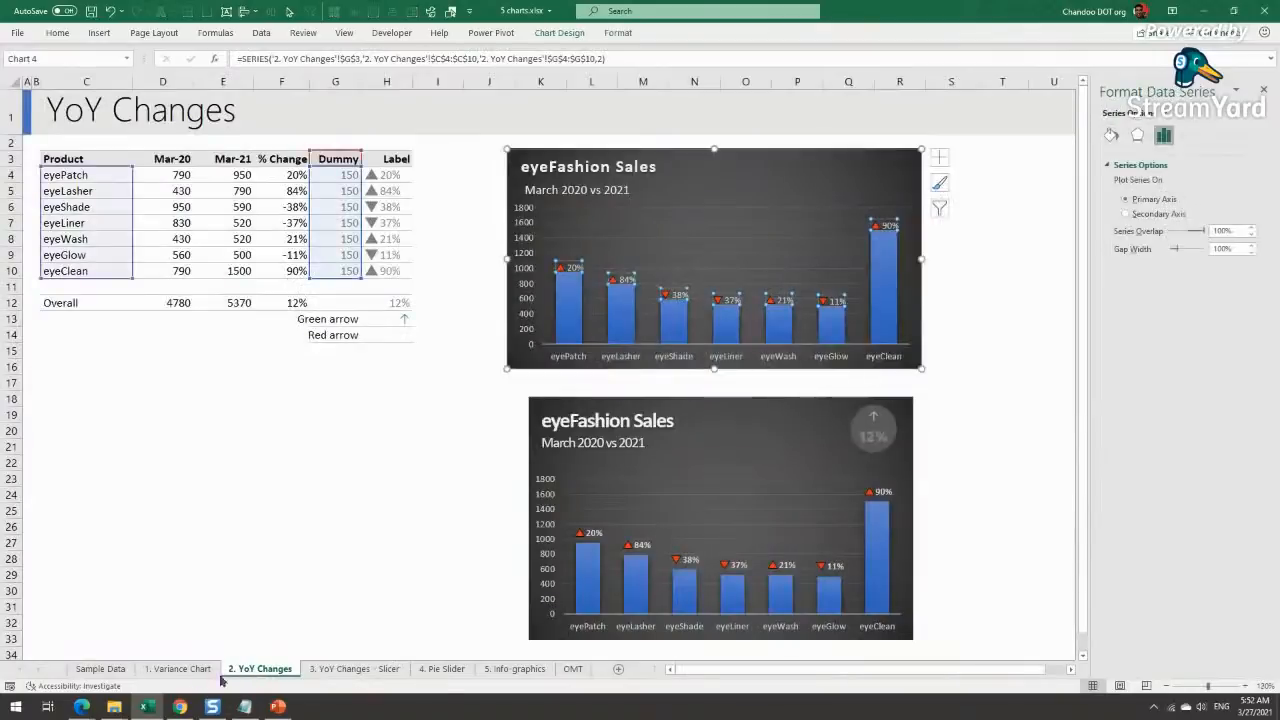
key("ctrl+Page_Up")
left_click(352, 669)
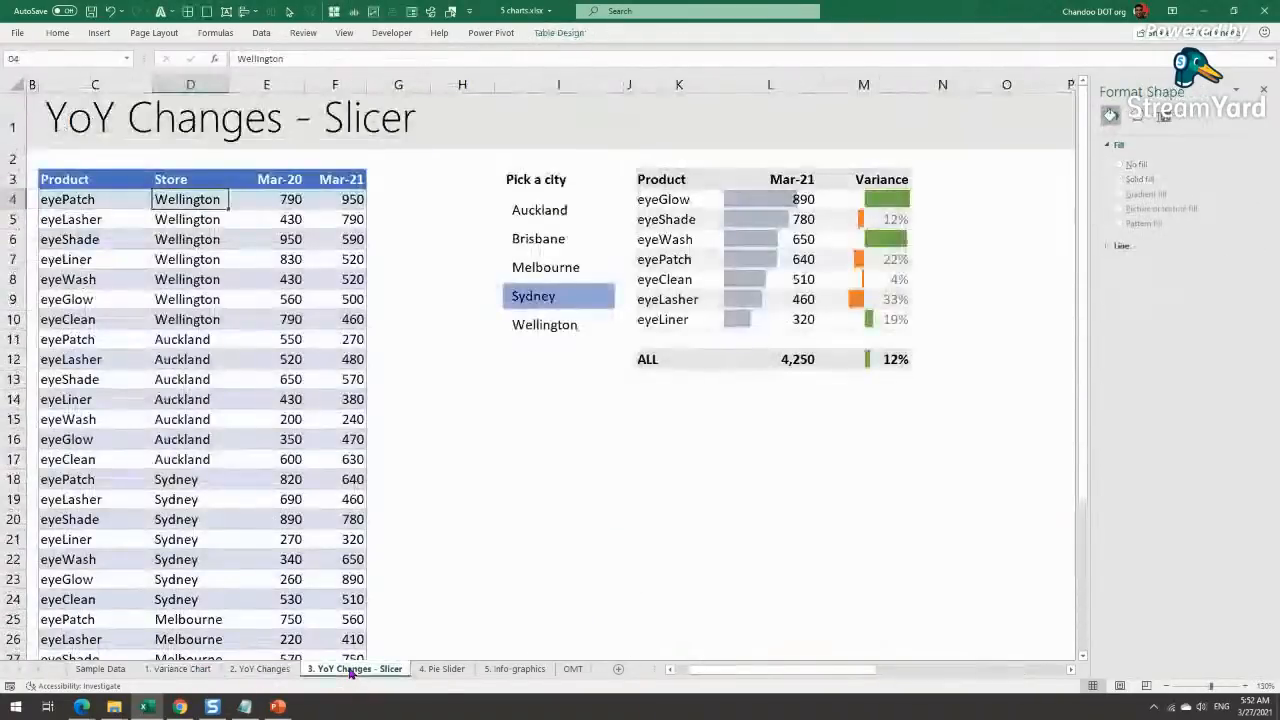
left_click(517, 523)
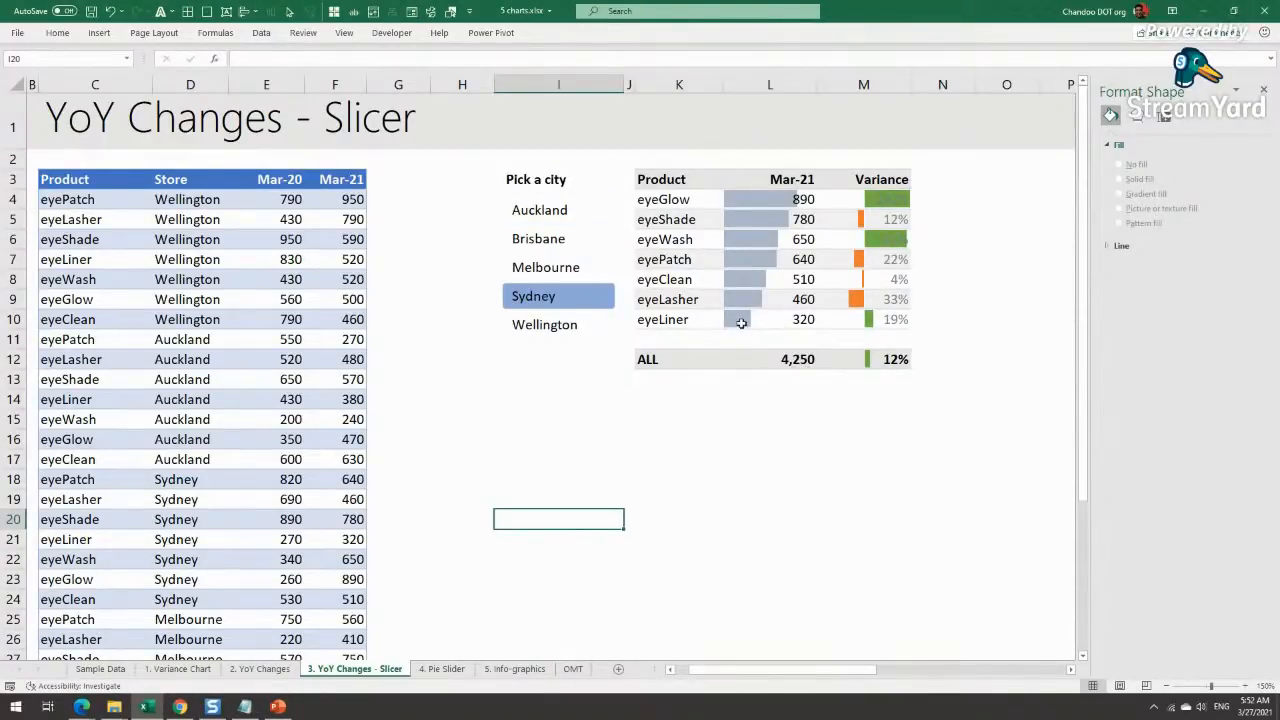
Step: Examine the source sales table, the existing PivotTable at AA3 with its field layout, and the slicer option for Store
left_click(48, 167)
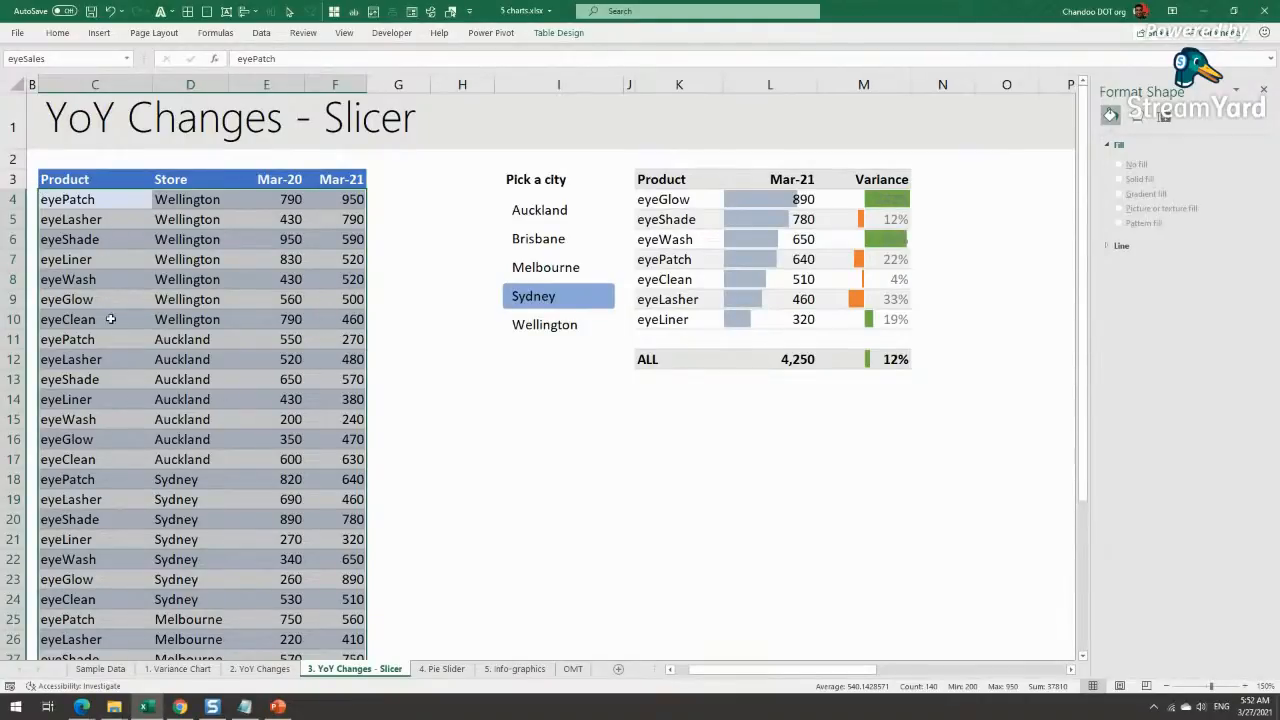
left_click(104, 214)
left_click(96, 31)
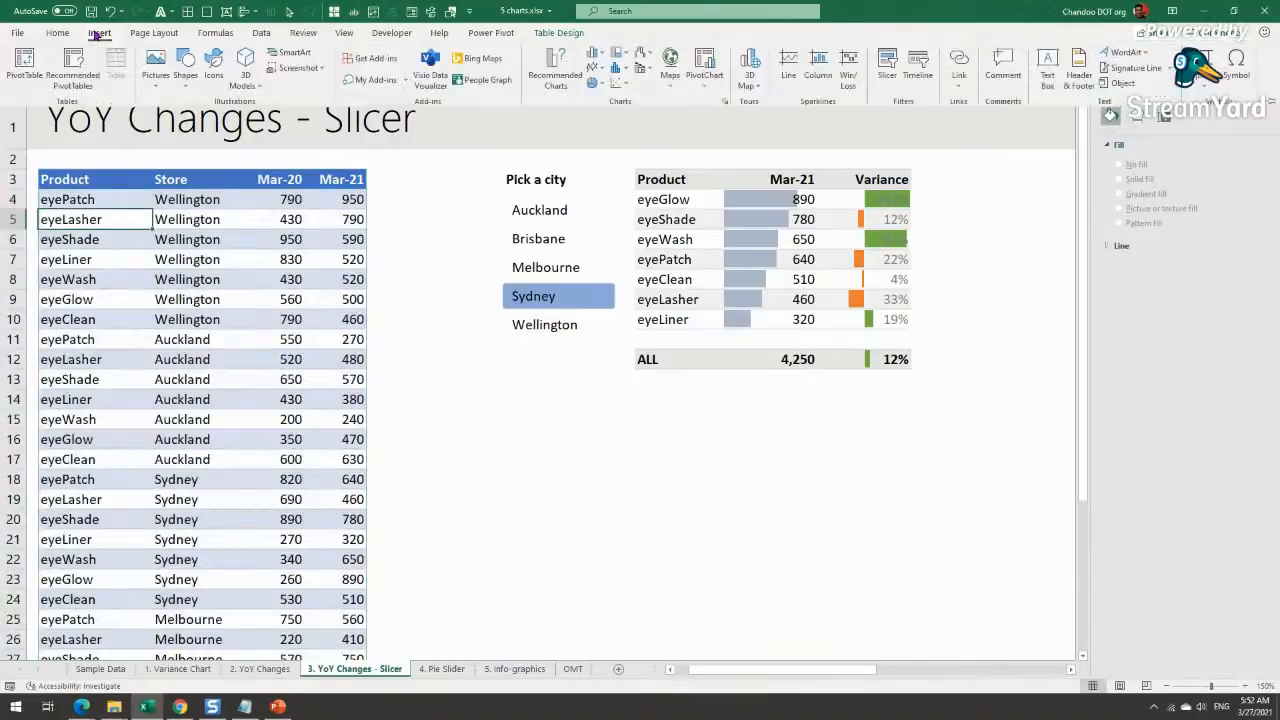
left_click_drag(751, 677, 990, 671)
left_click(831, 203)
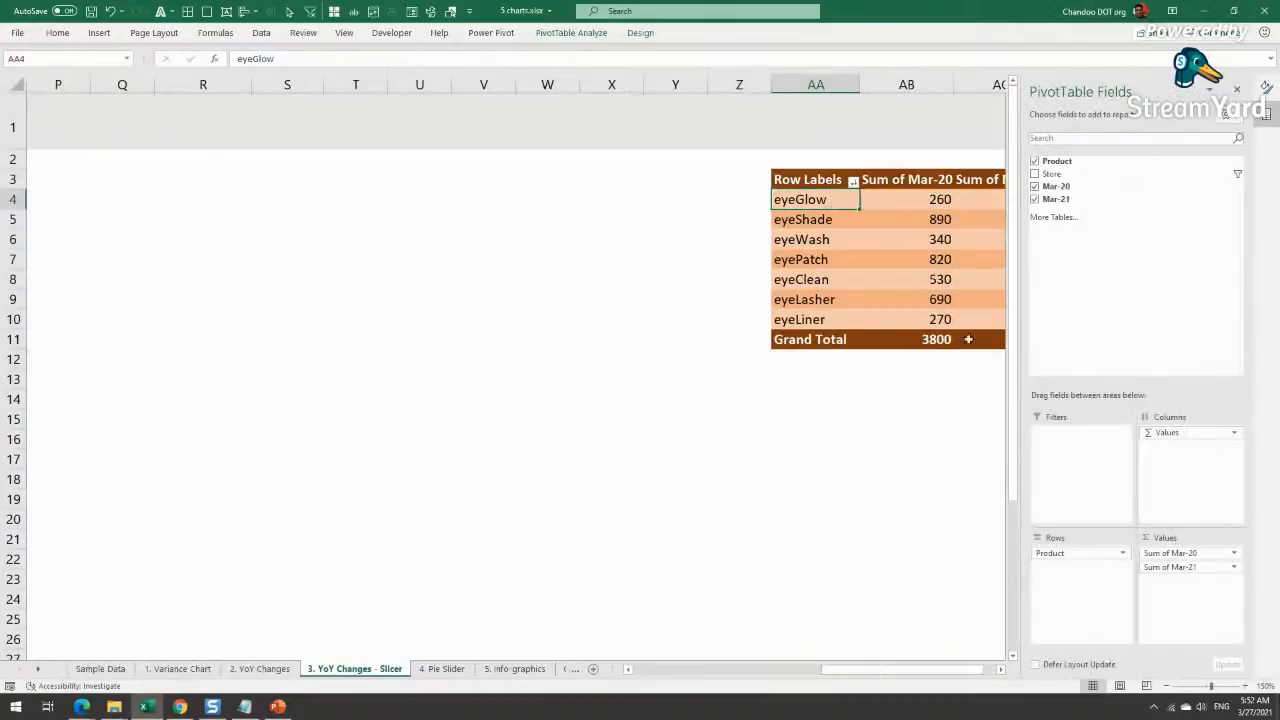
left_click_drag(996, 676, 940, 671)
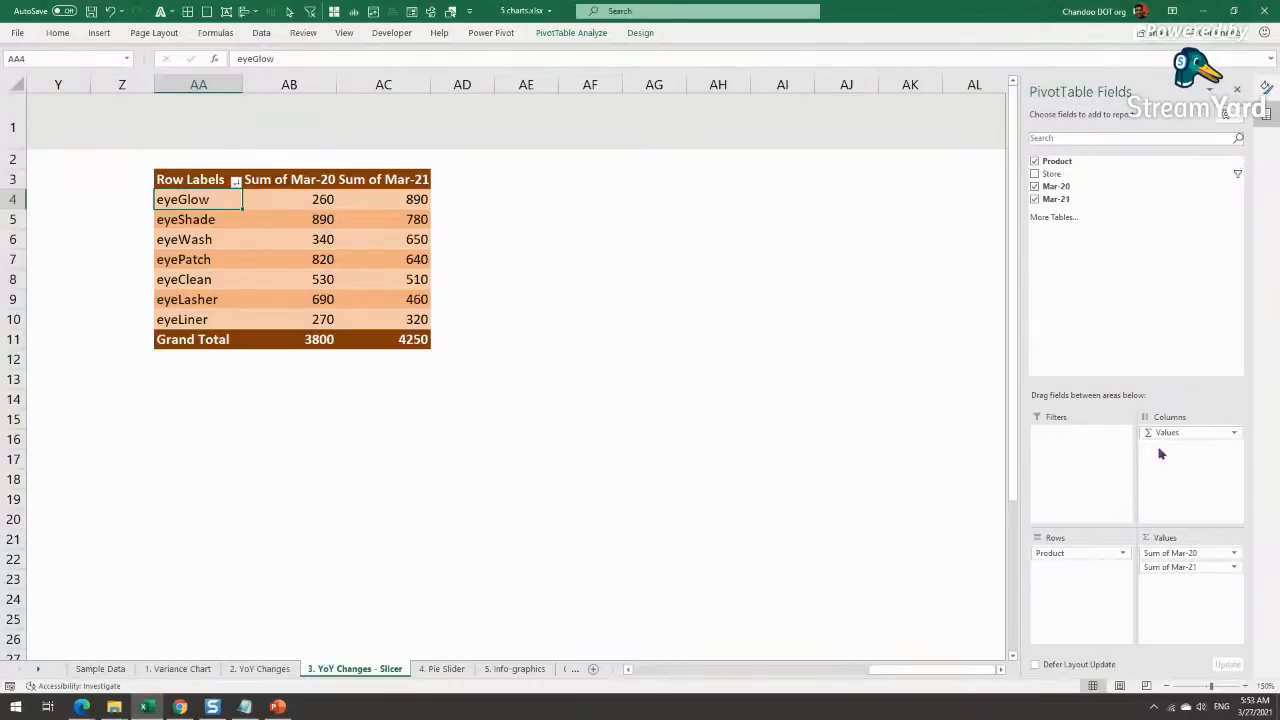
mouse_move(940, 670)
left_mouse_down()
mouse_move(681, 668)
mouse_move(965, 672)
left_mouse_up()
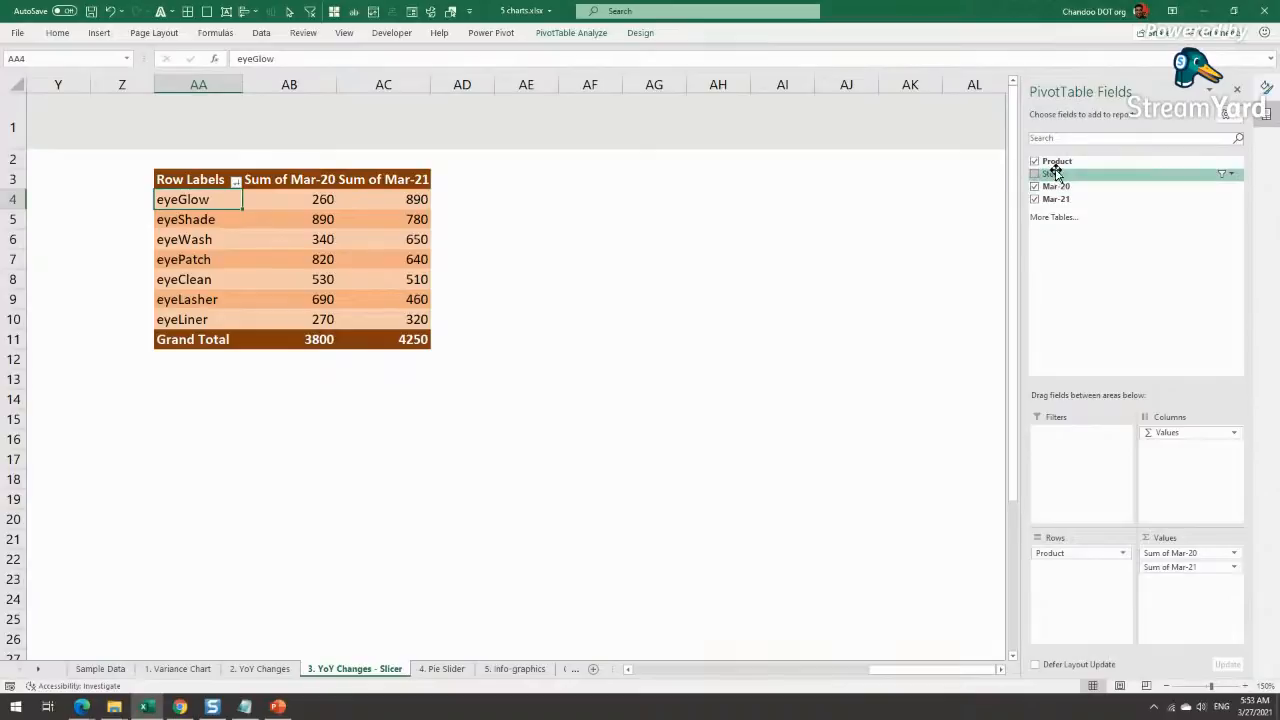
right_click(1116, 174)
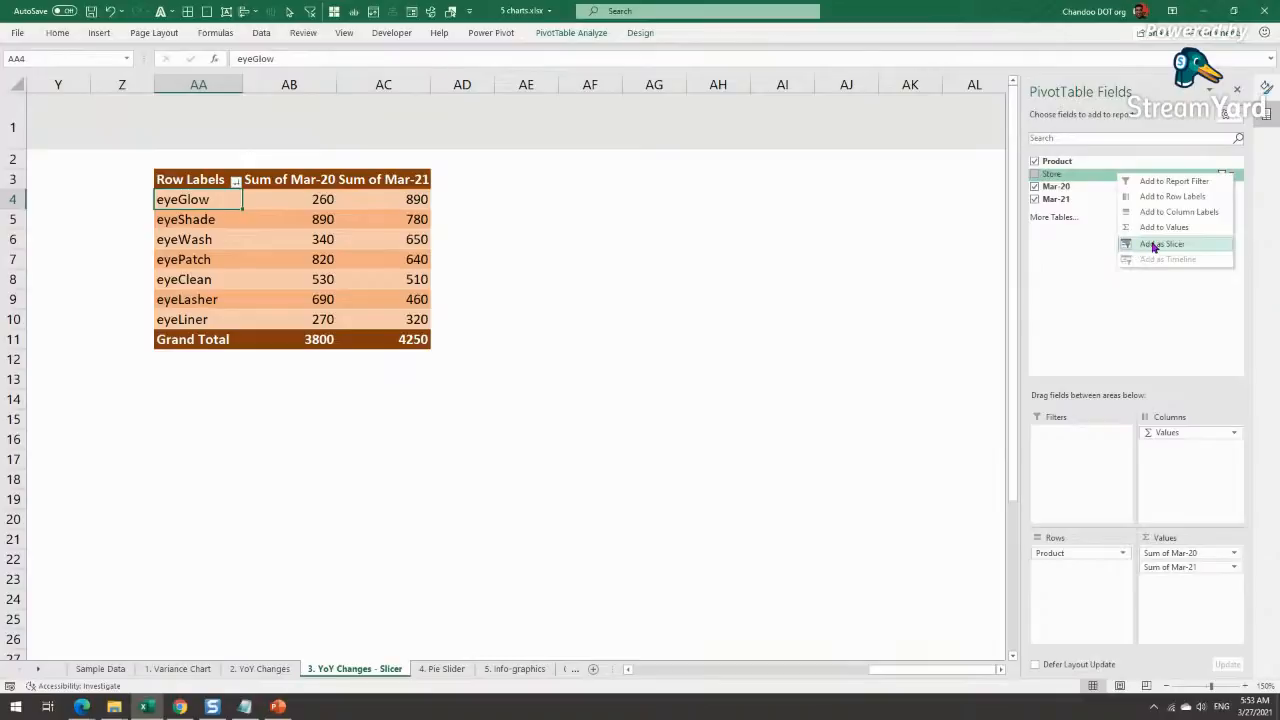
left_click(609, 399)
left_click_drag(931, 671, 596, 684)
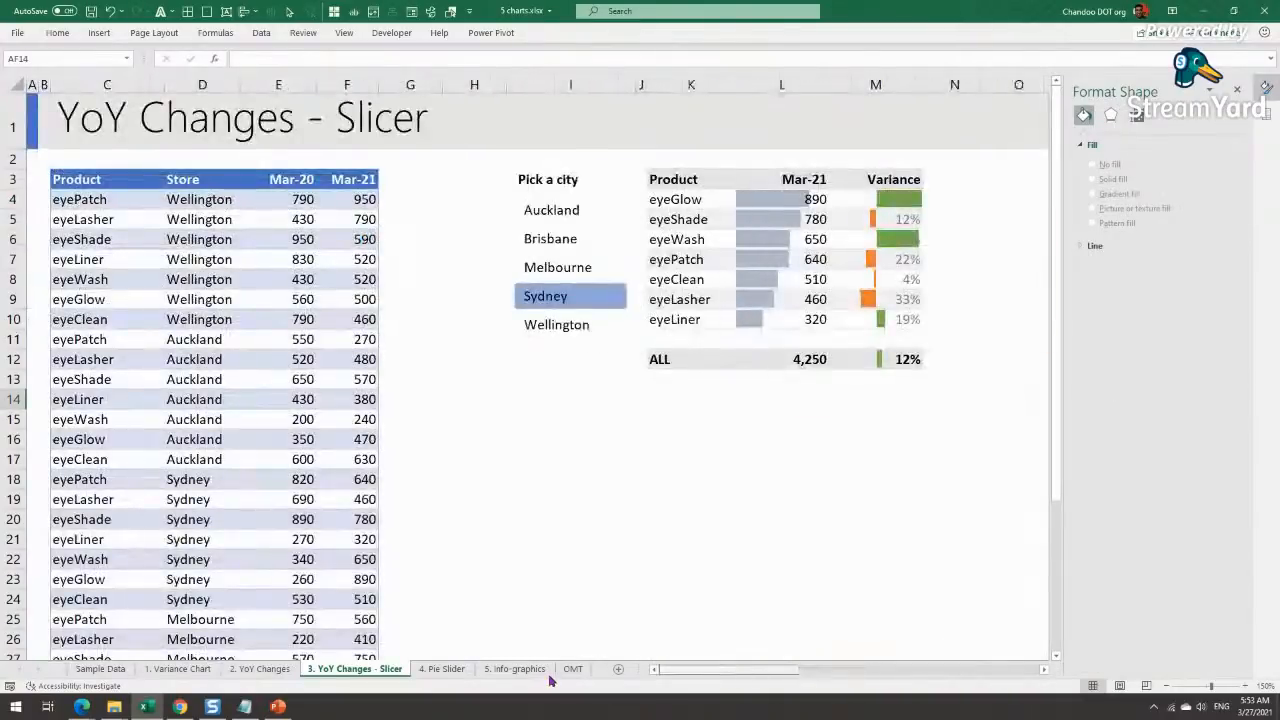
Step: Start a new PivotTable that uses the eyeSales product sales table as its source
left_click(66, 182)
left_click(68, 206)
left_click(64, 170)
left_click(99, 32)
left_click(22, 62)
left_click(550, 545)
left_click_drag(528, 272, 495, 139)
left_click(140, 143)
scroll(120, 190, "up", 1)
left_click(114, 184)
key("ctrl+shift+Down")
key("ctrl+shift+Right")
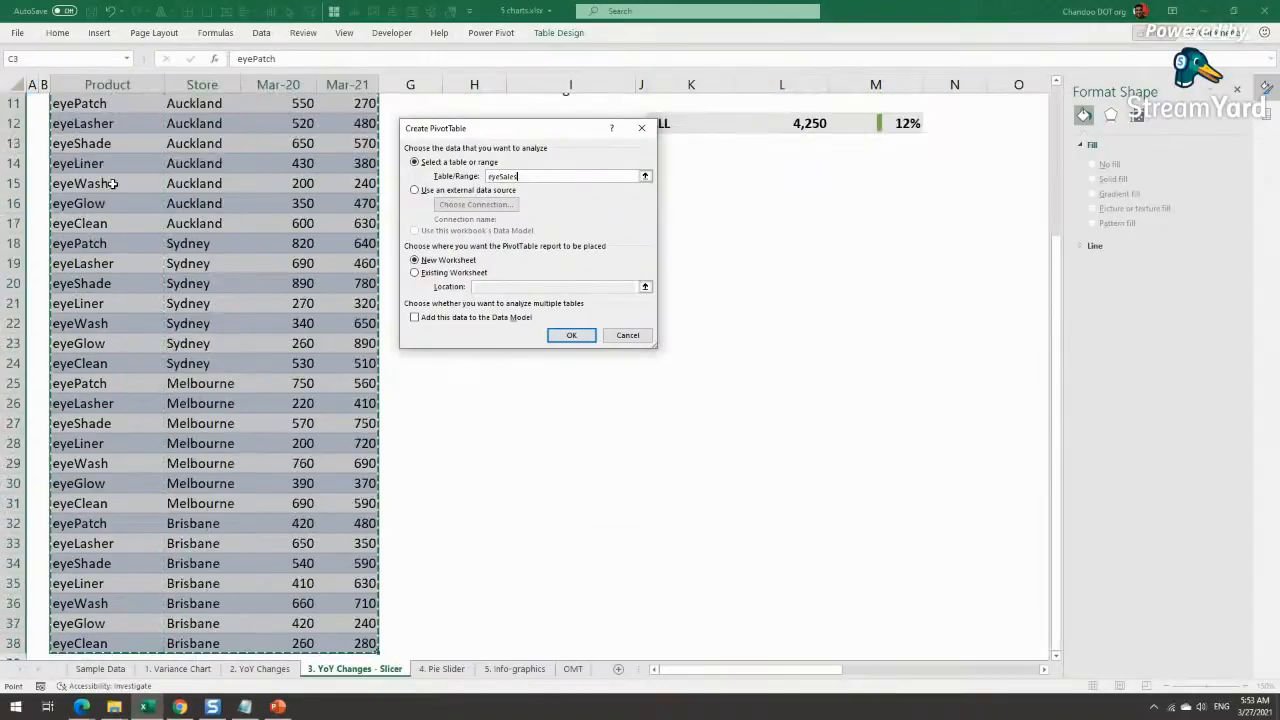
Step: Create the PivotTable on the existing 3. YoY Changes - Slicer worksheet at cell I16
left_click(458, 272)
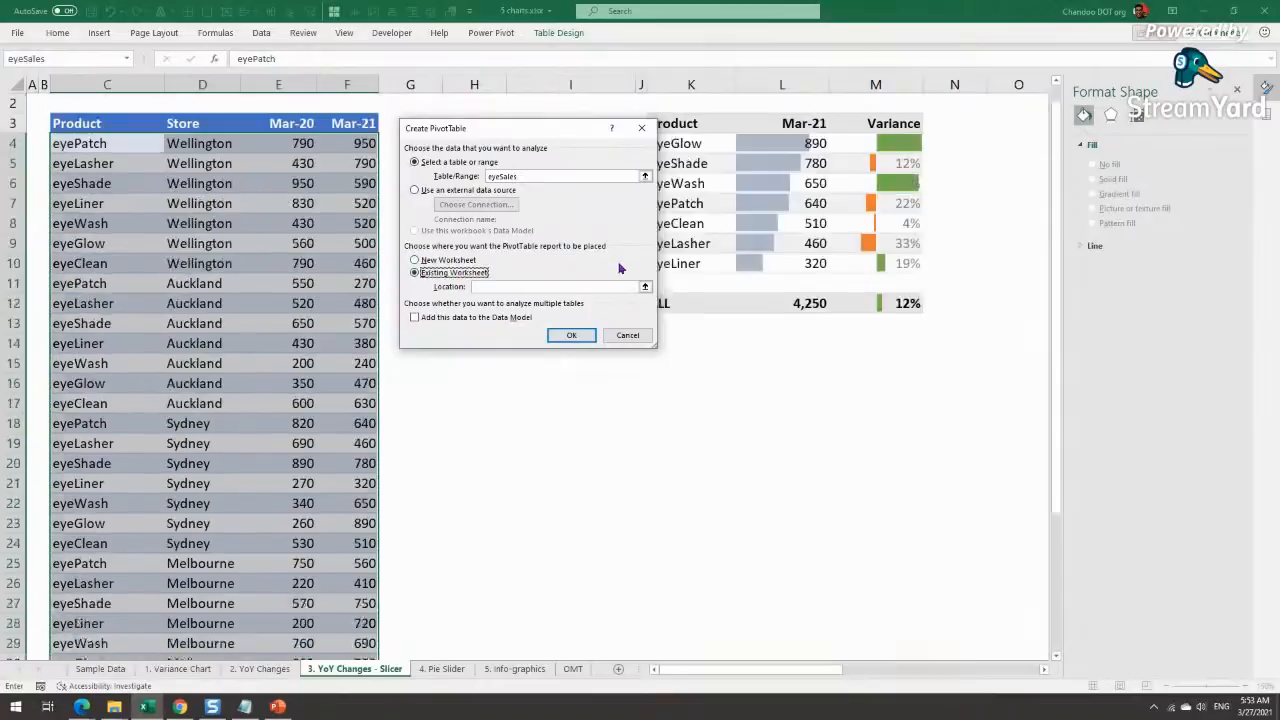
left_click(608, 436)
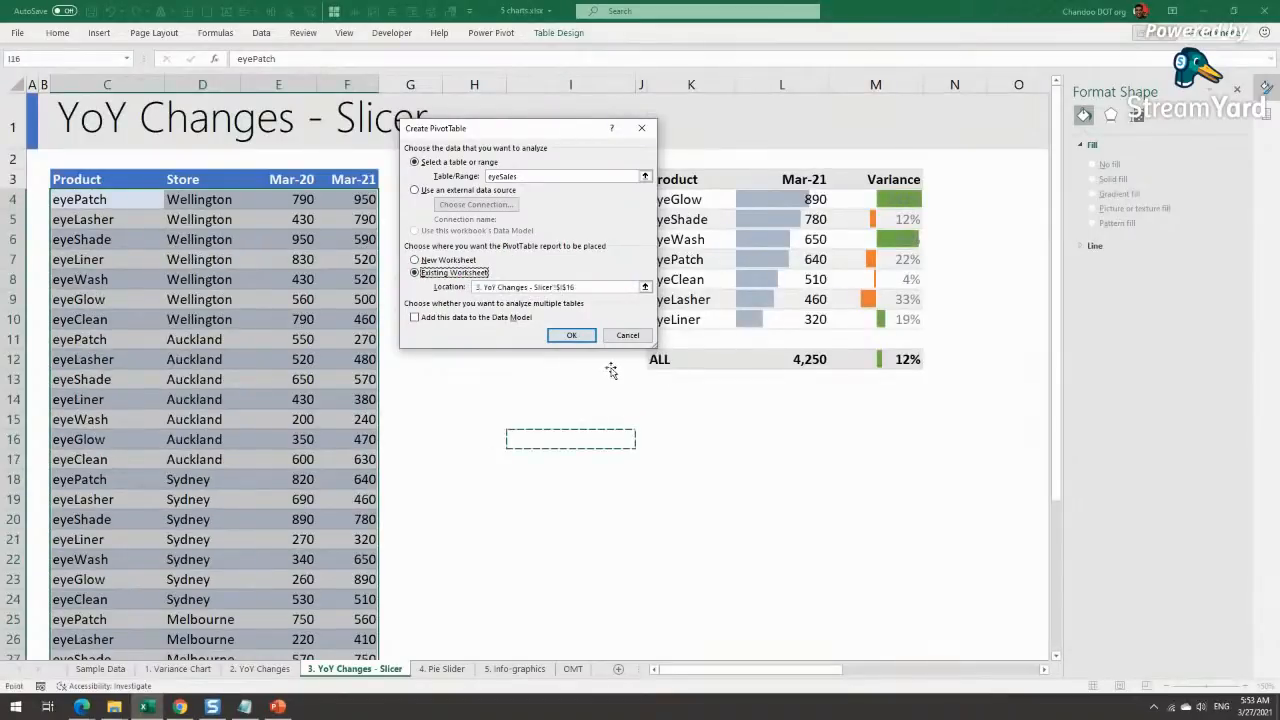
left_click(578, 338)
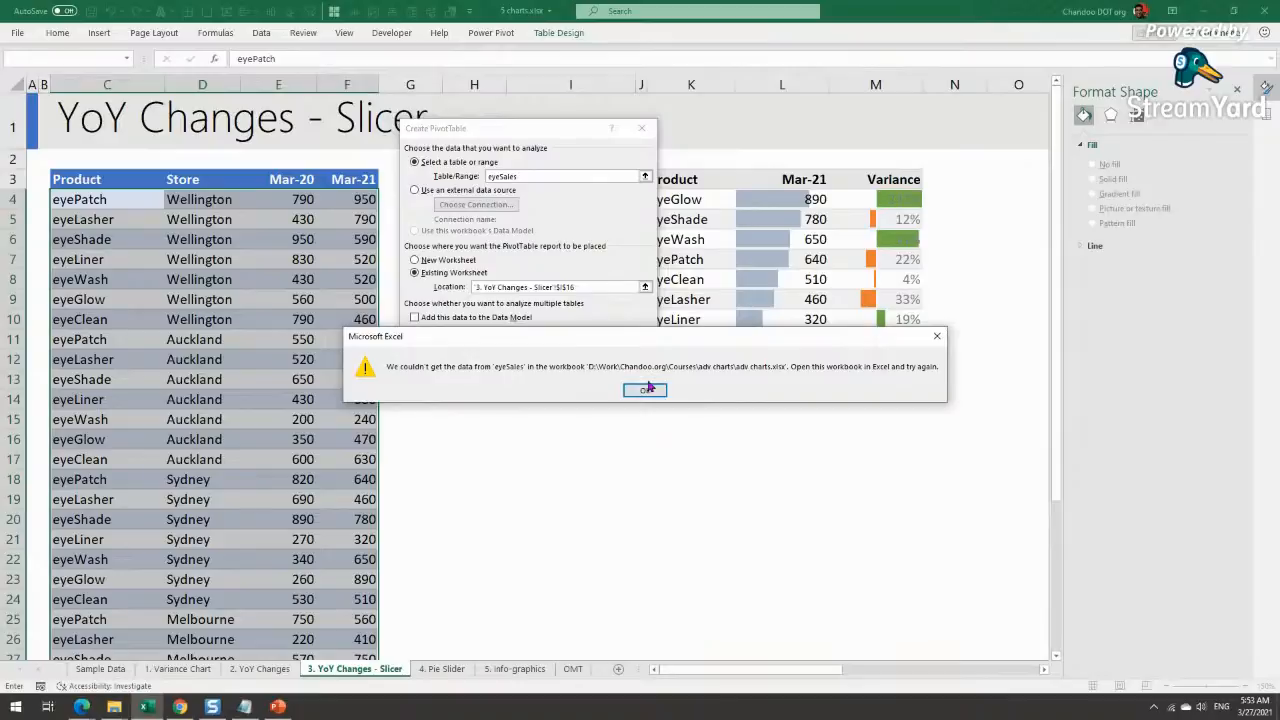
left_click(647, 388)
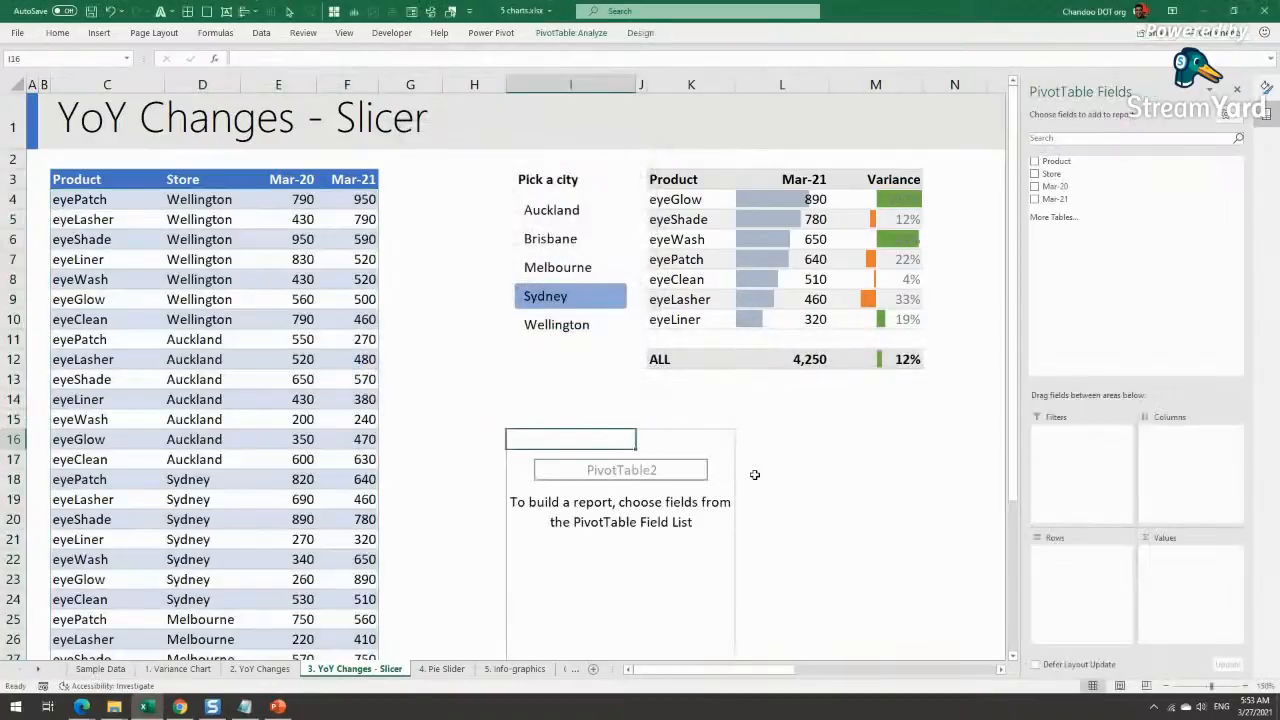
Step: Lay out the new PivotTable with Product as rows and the sums of Mar-20 and Mar-21 as values
scroll(690, 522, "down", 2)
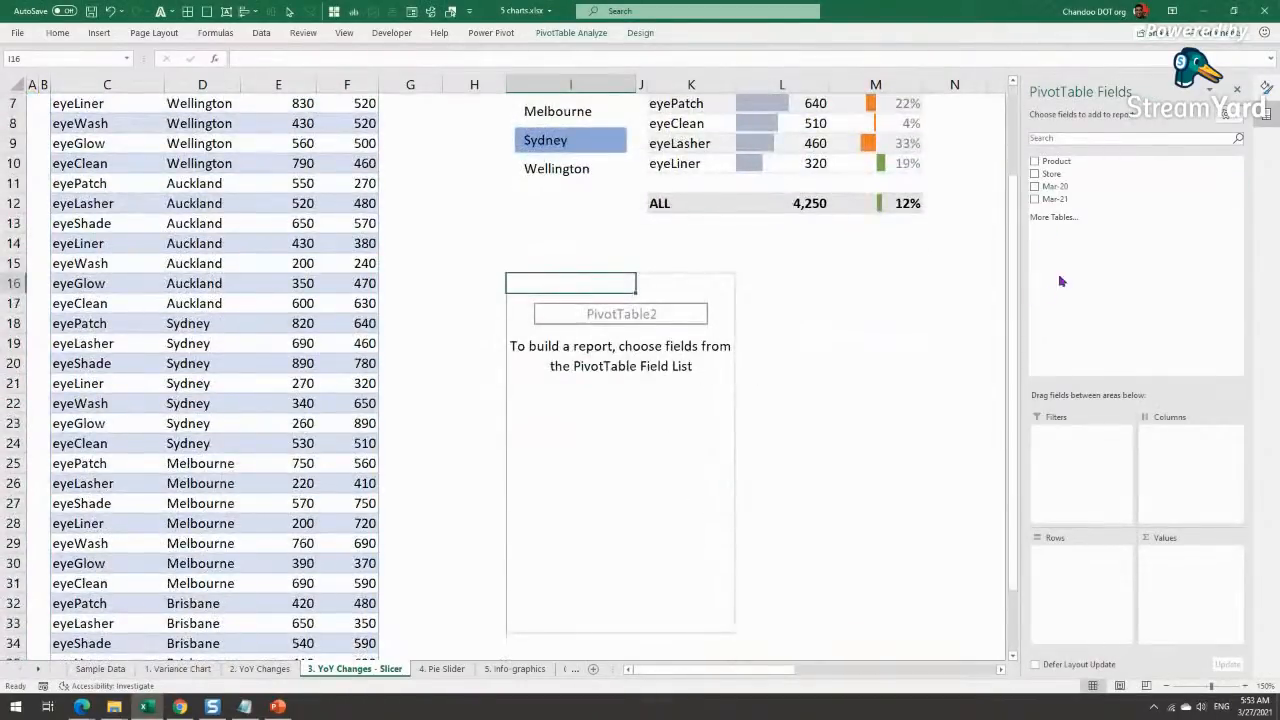
left_click_drag(1068, 166, 1082, 558)
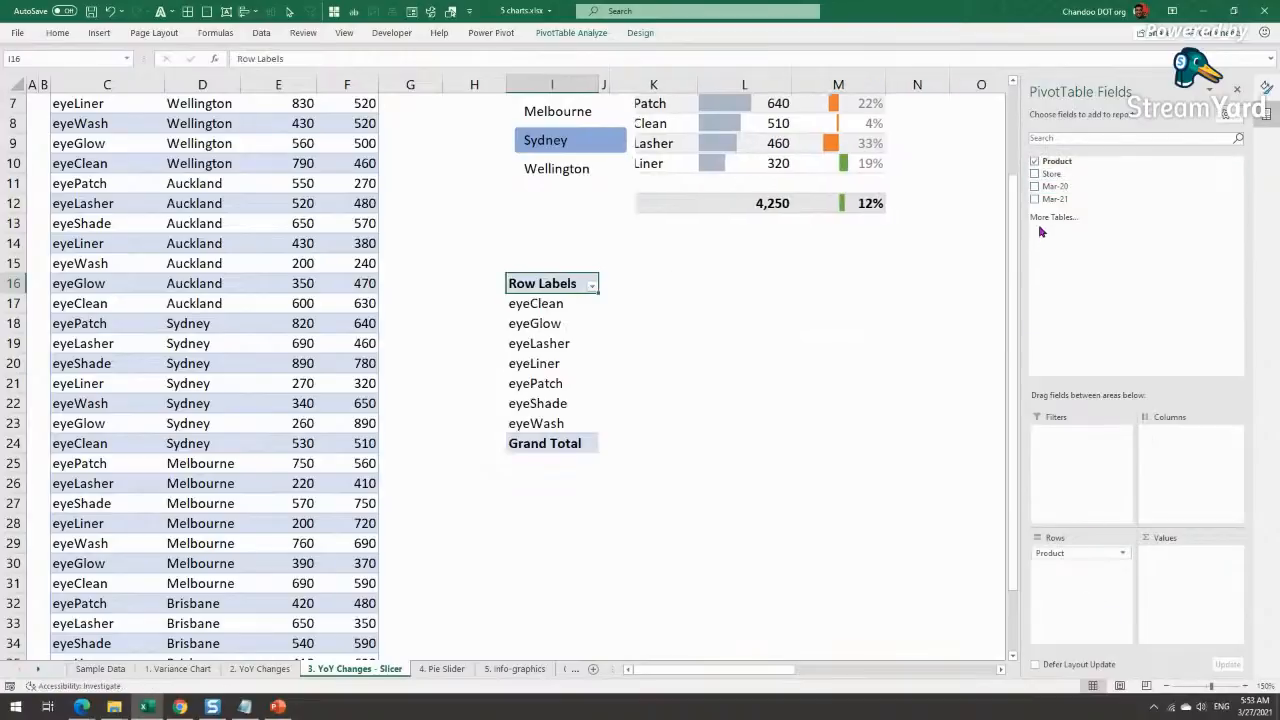
left_click_drag(1056, 192, 1191, 600)
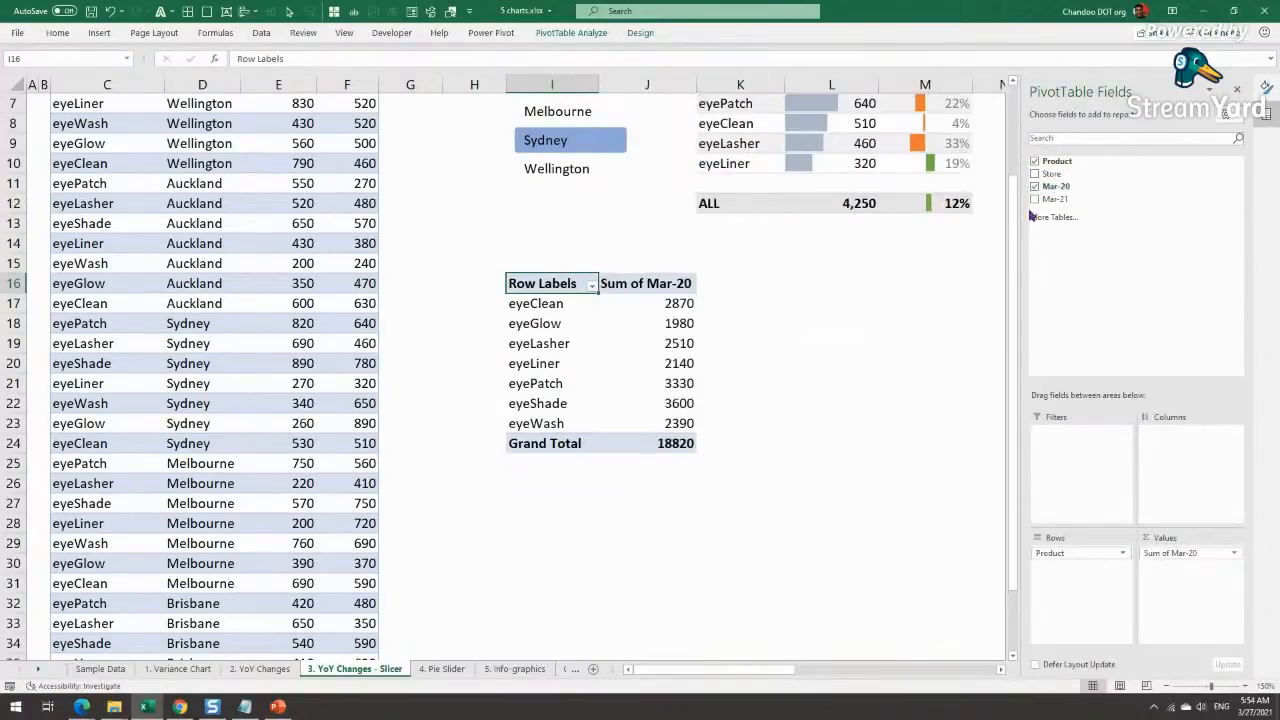
left_click_drag(1045, 203, 1212, 610)
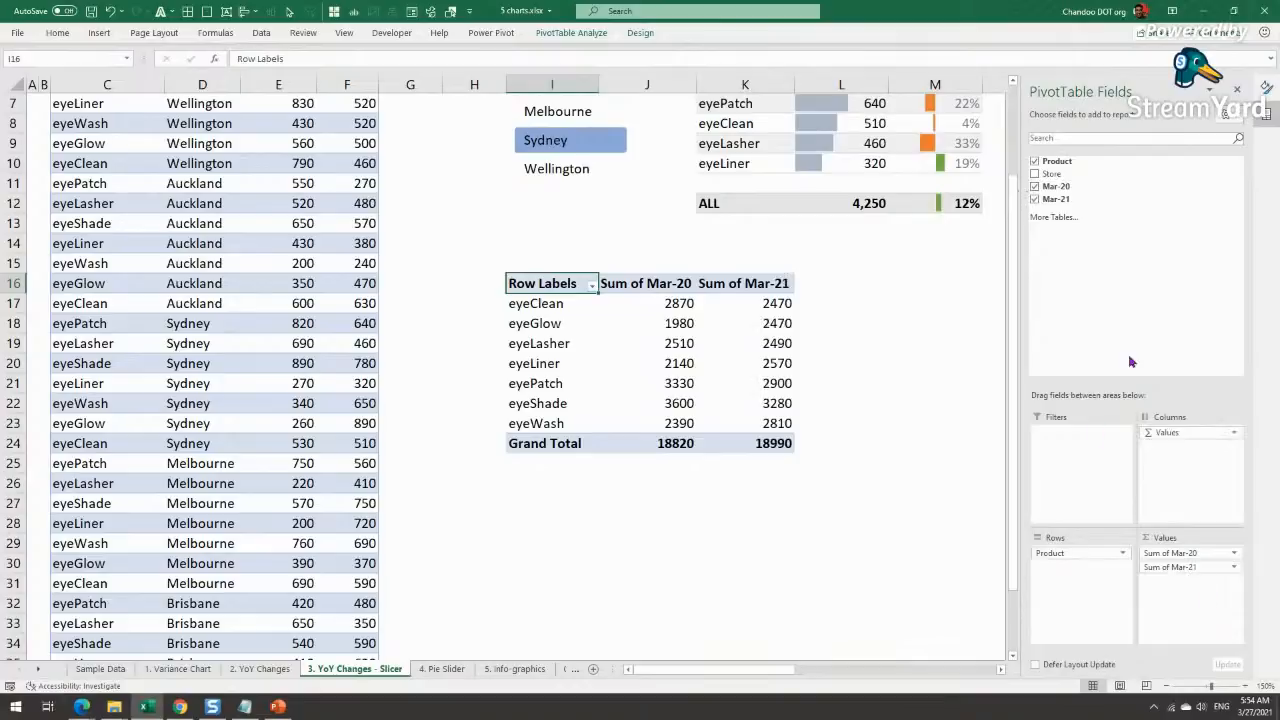
Step: Add a slicer for the Store field and place it beside the new PivotTable, starting around column L
right_click(1051, 174)
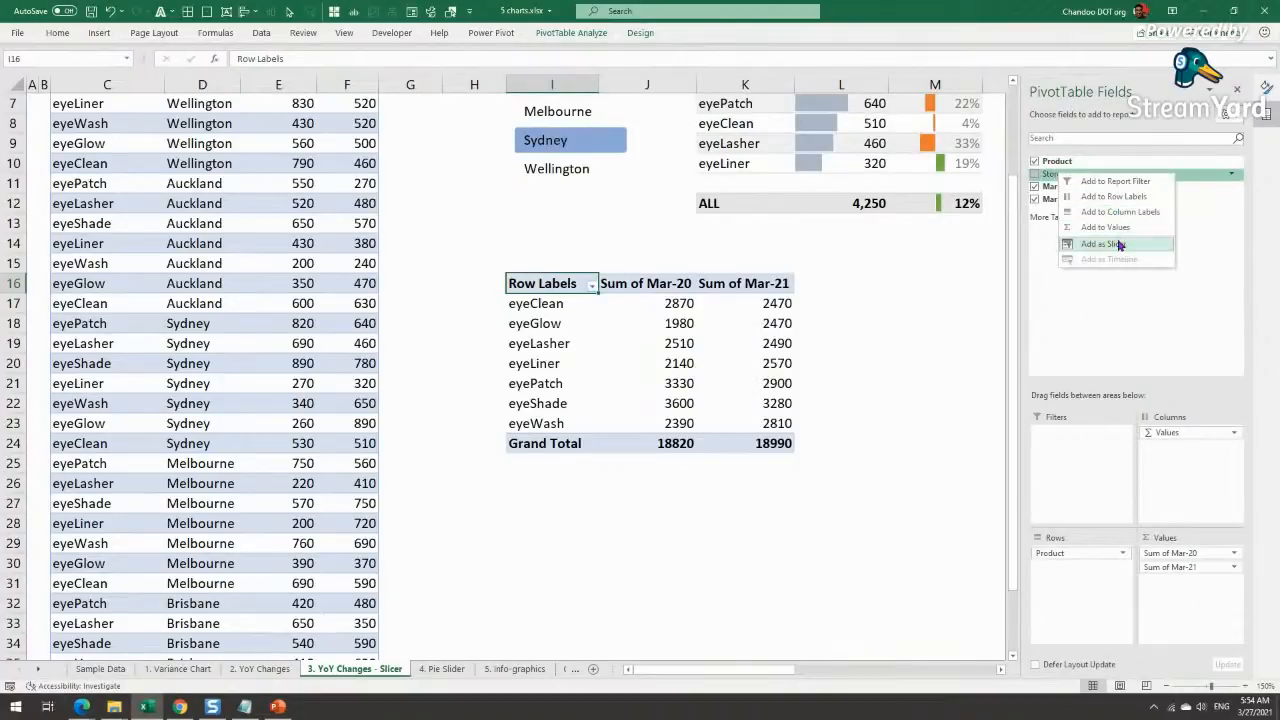
left_click(1120, 244)
left_click_drag(503, 266, 897, 283)
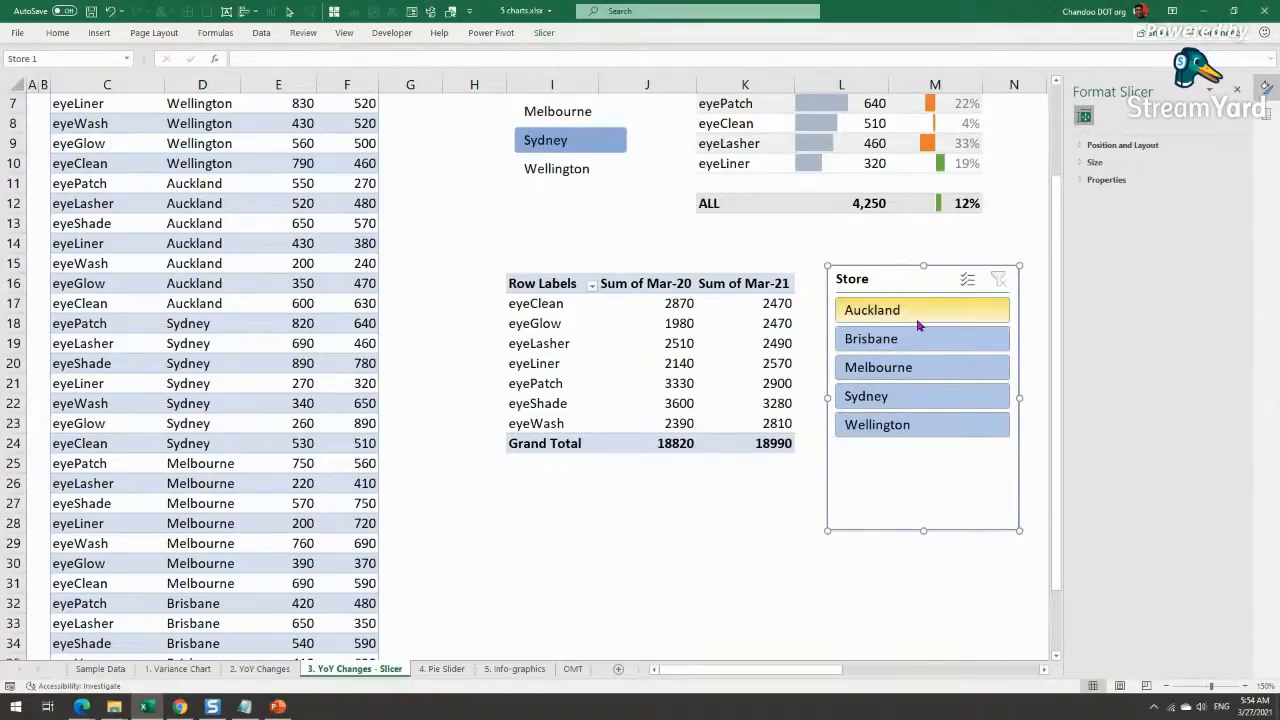
Step: Filter the PivotTable by each store in turn with the Store slicer, ending on Wellington, and close the PivotTable field list
left_click(915, 309)
left_click_drag(660, 307, 770, 443)
left_click(870, 338)
left_click(880, 372)
left_click(886, 398)
left_click(890, 426)
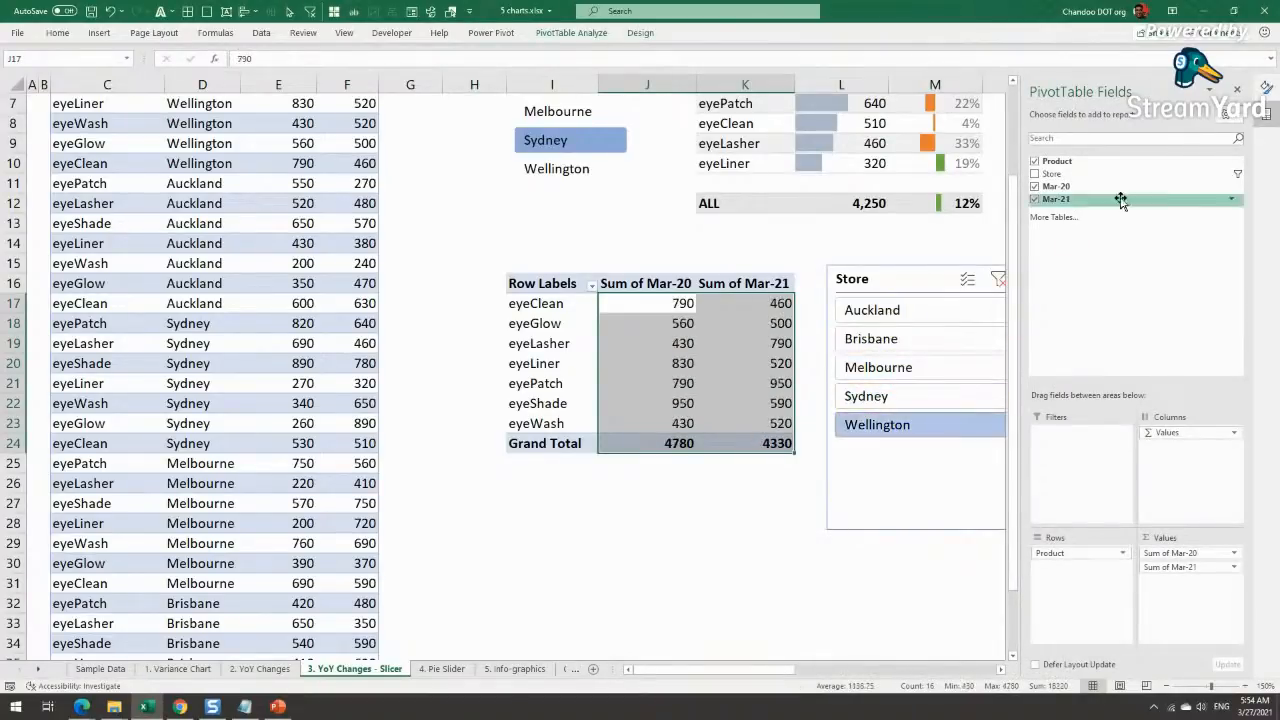
left_click(1237, 89)
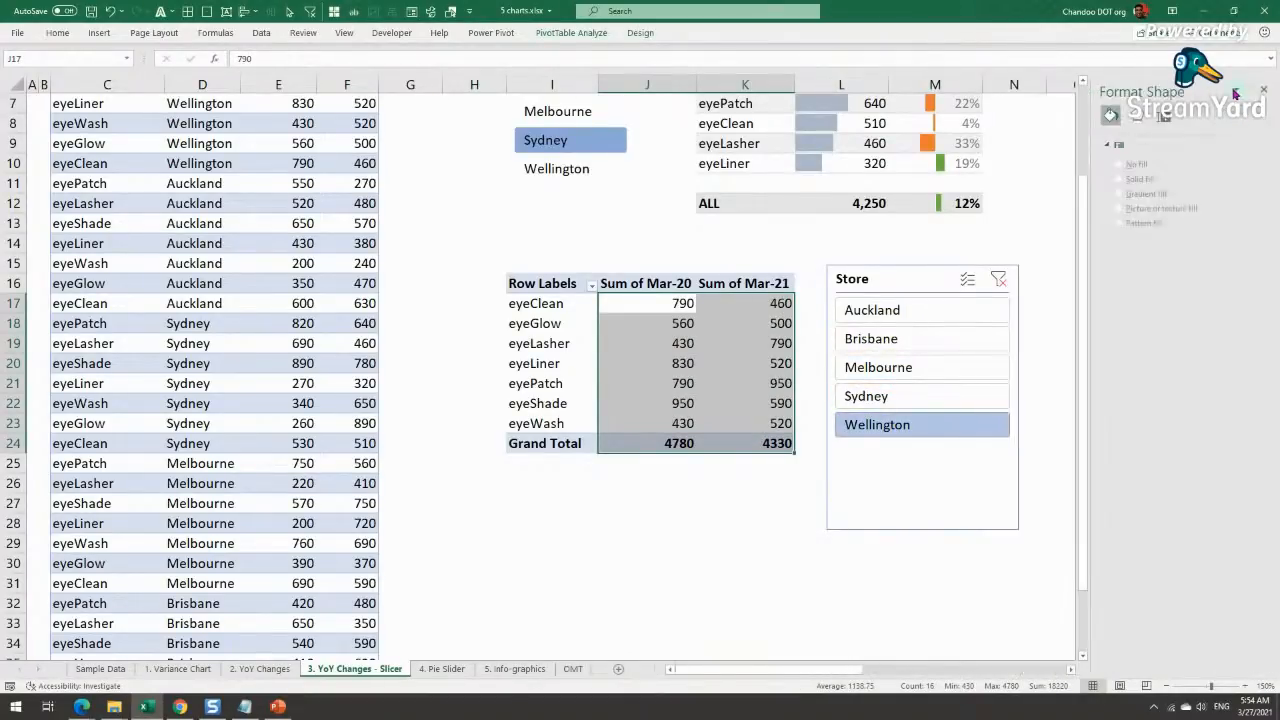
Step: Compare the new PivotTable and Store slicer with the finished city report above them
left_click(925, 524)
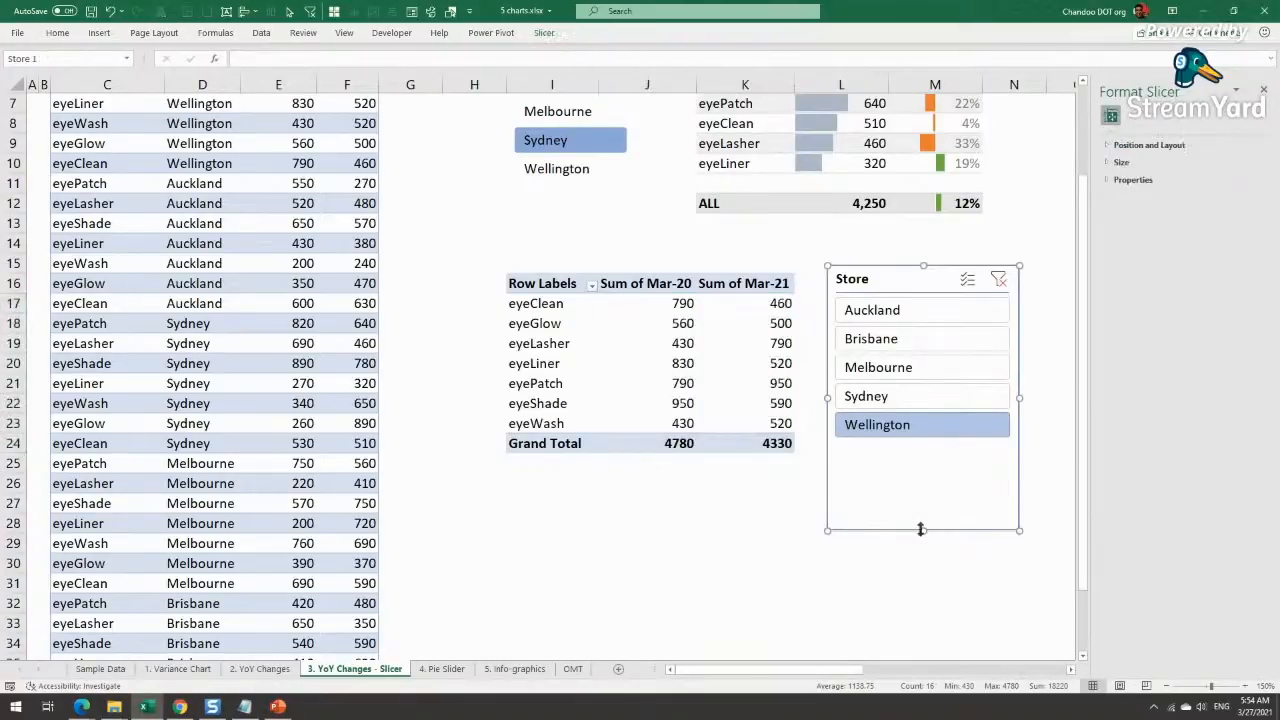
left_click(521, 229)
scroll(540, 240, "up", 2)
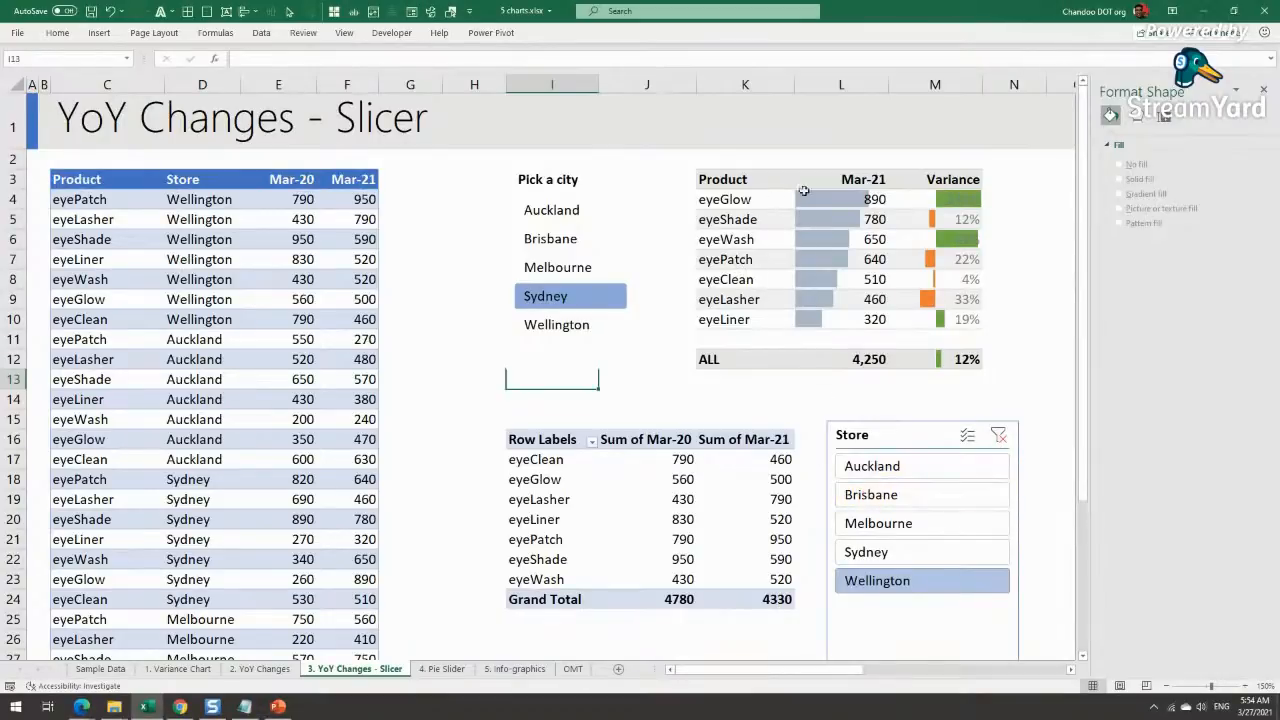
left_click(526, 444)
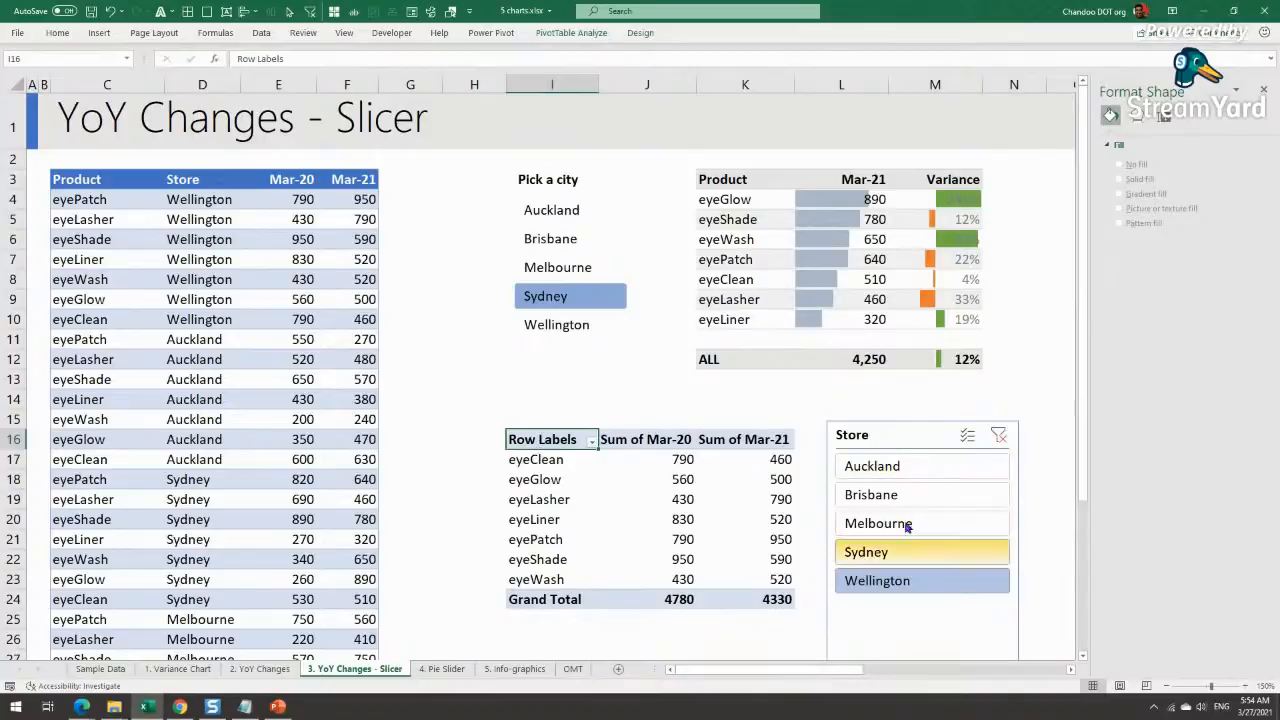
Step: Copy the PivotTable's product rows I17:K23 without the grand total and paste them as links starting at P17
left_click_drag(846, 670, 934, 683)
left_click_drag(105, 467, 337, 580)
key("ctrl+c")
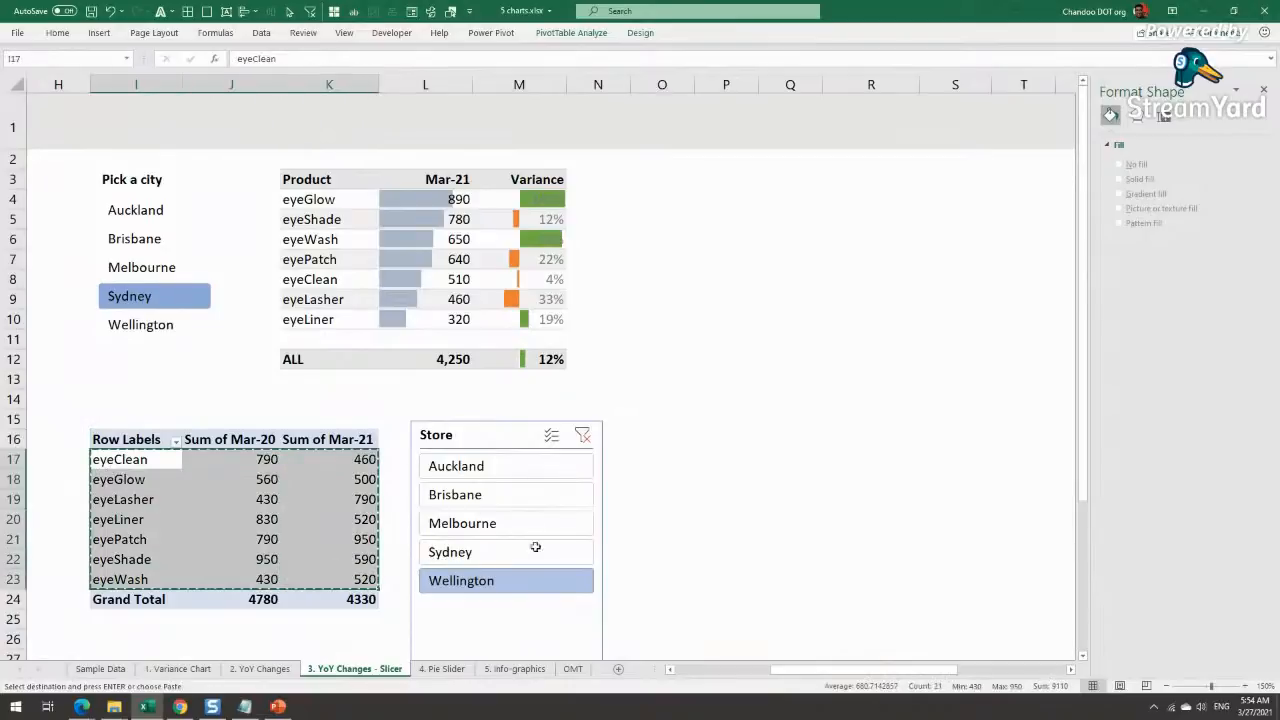
left_click(736, 454)
right_click(736, 454)
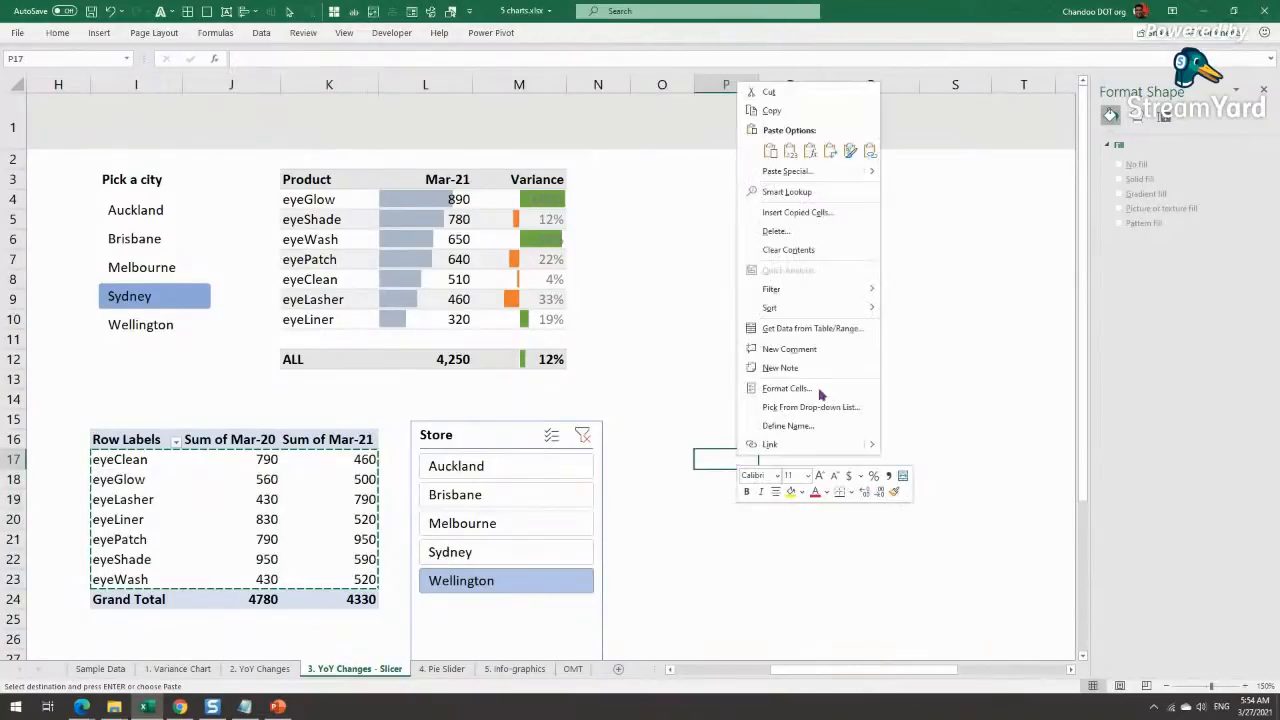
left_click(869, 151)
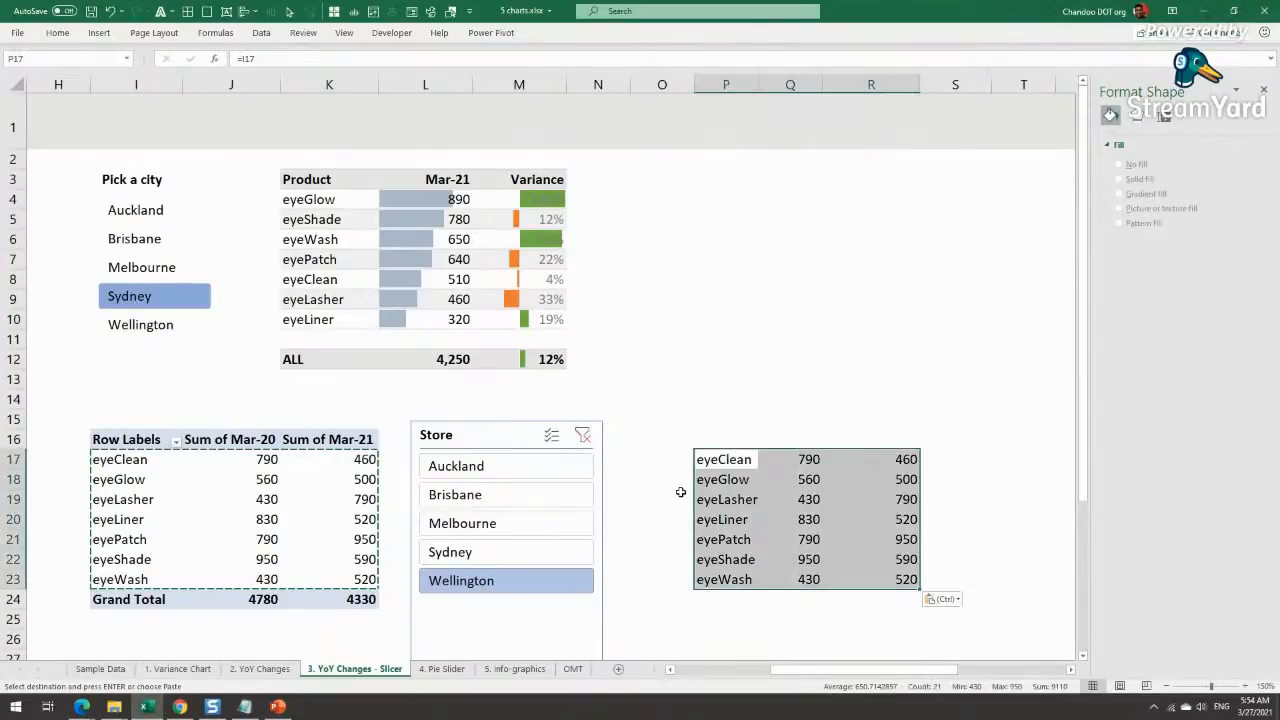
Step: Check the linked product rows against the PivotTable by filtering the Store slicer to Melbourne
left_click(745, 460)
left_click(902, 579, "shift")
left_click(133, 478)
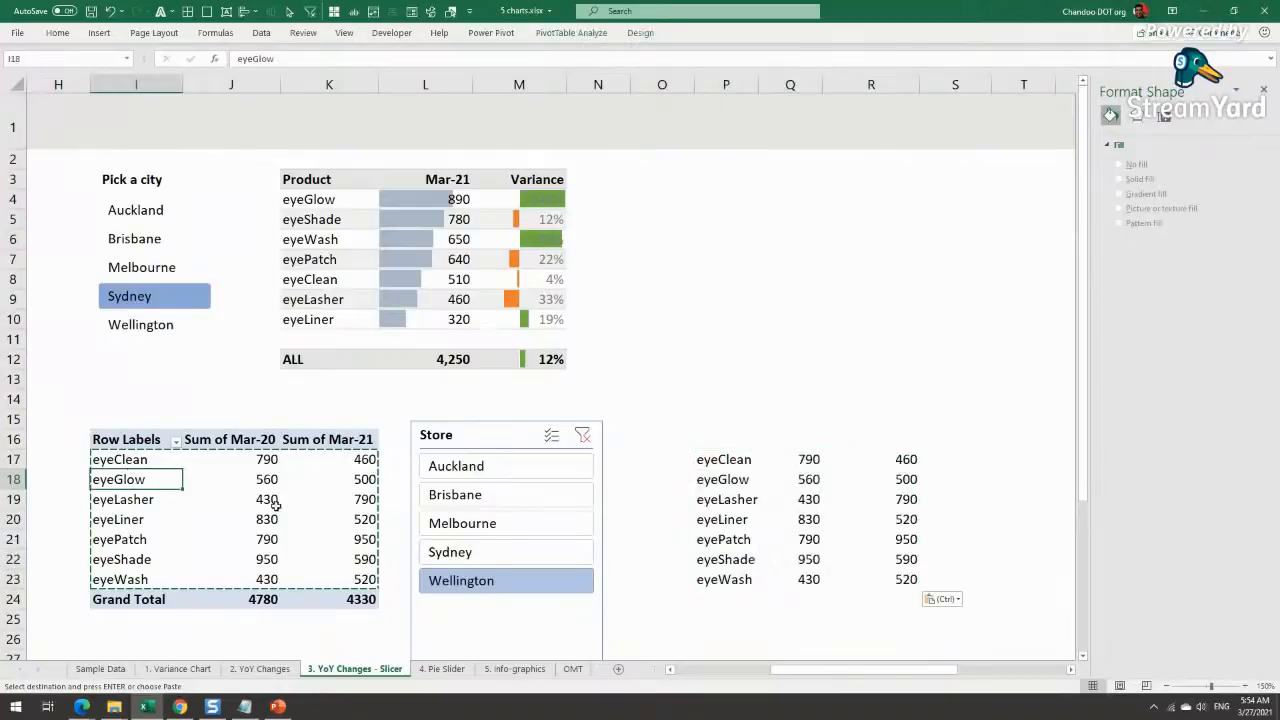
left_click(491, 523)
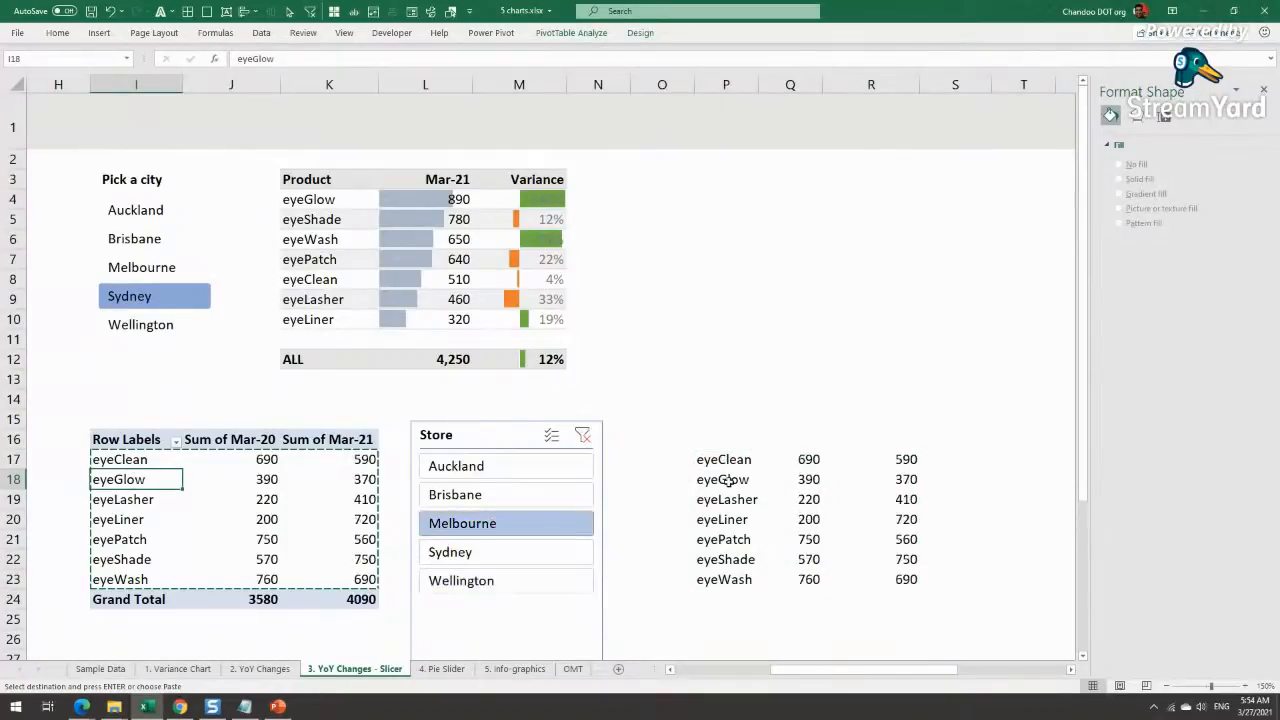
Step: Shade the linked product rows P17:R23 with a light orange fill
left_click_drag(725, 459, 898, 579)
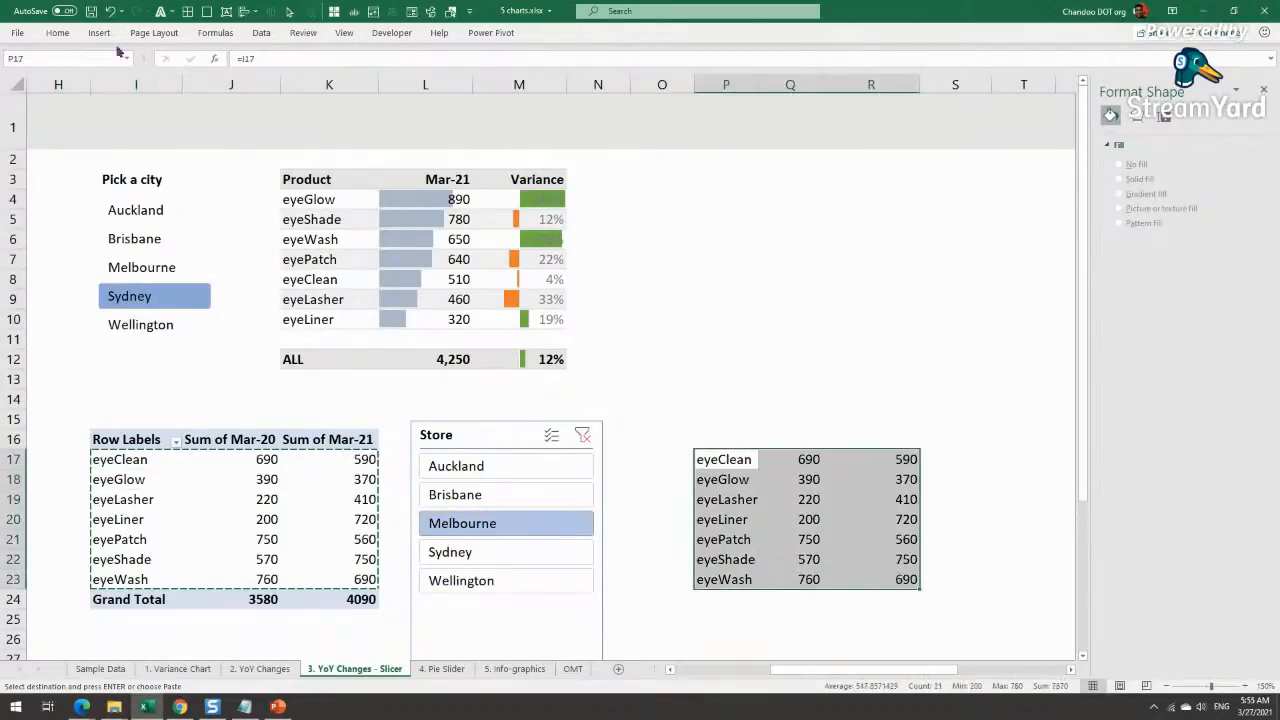
left_click(57, 32)
left_click(228, 80)
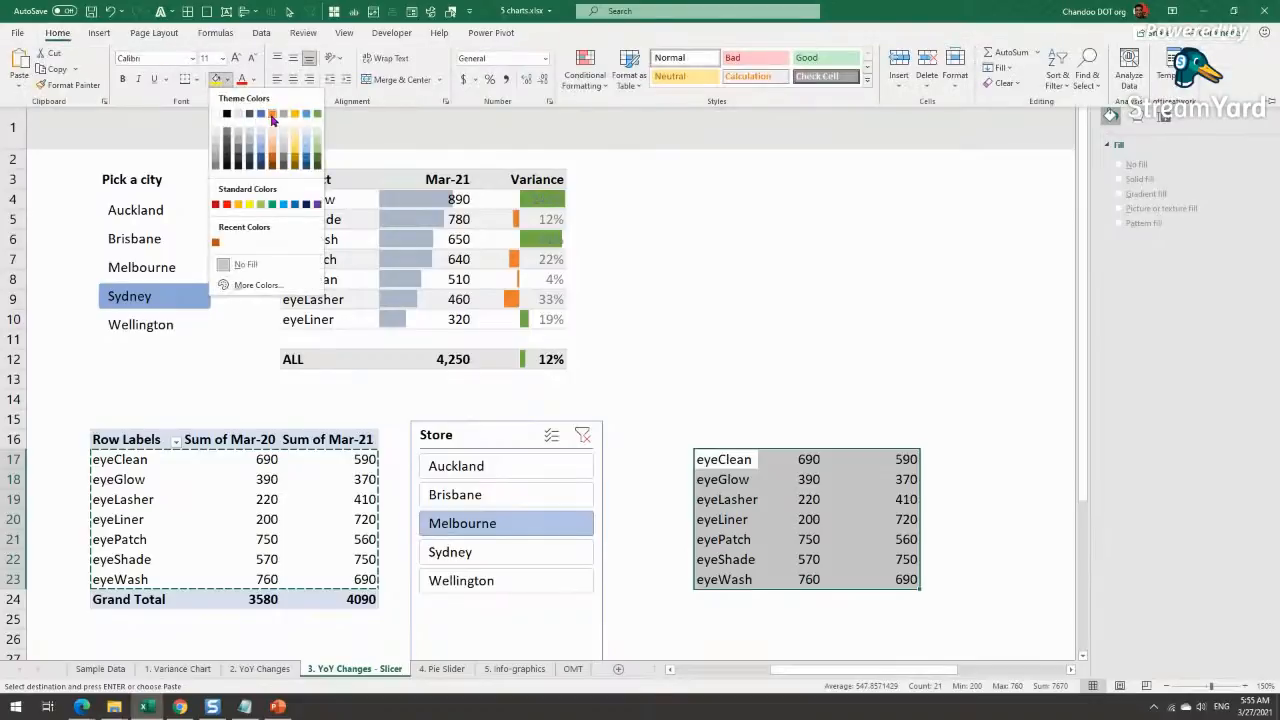
left_click(274, 140)
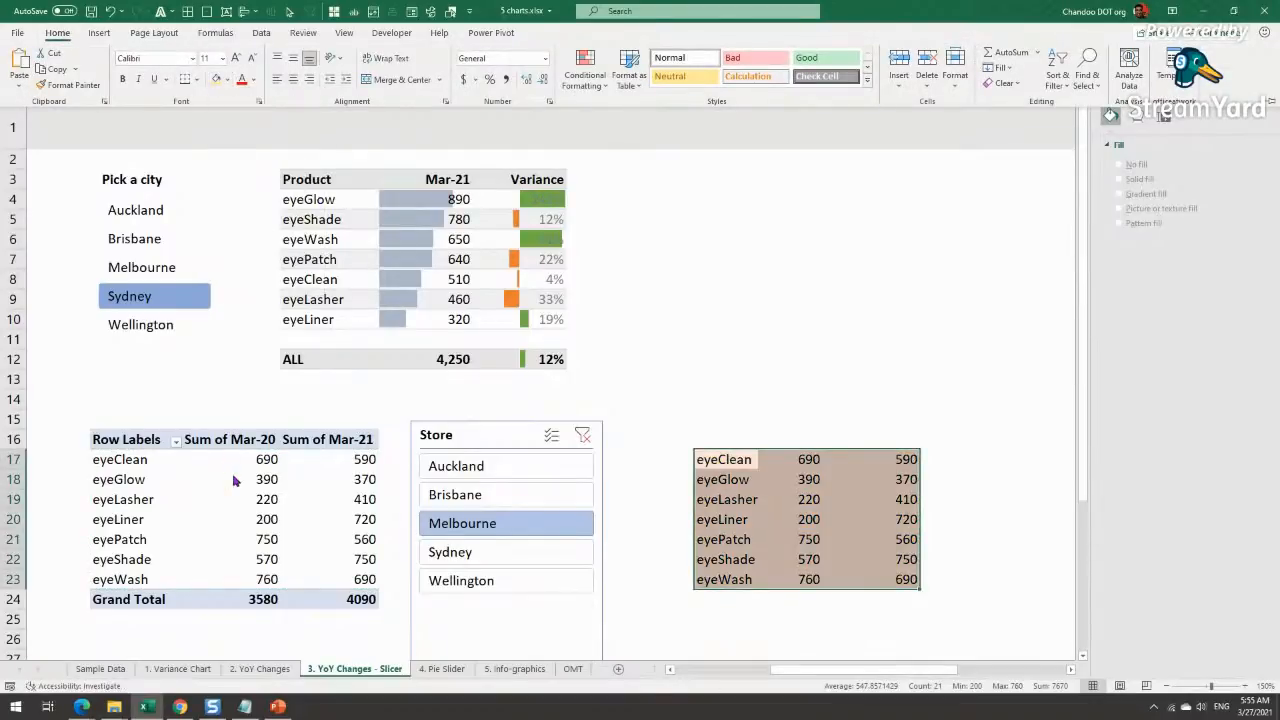
Step: Filter the Store slicer to Sydney and Wellington to check that the shaded linked rows follow the PivotTable
left_click(486, 563)
left_click(481, 560)
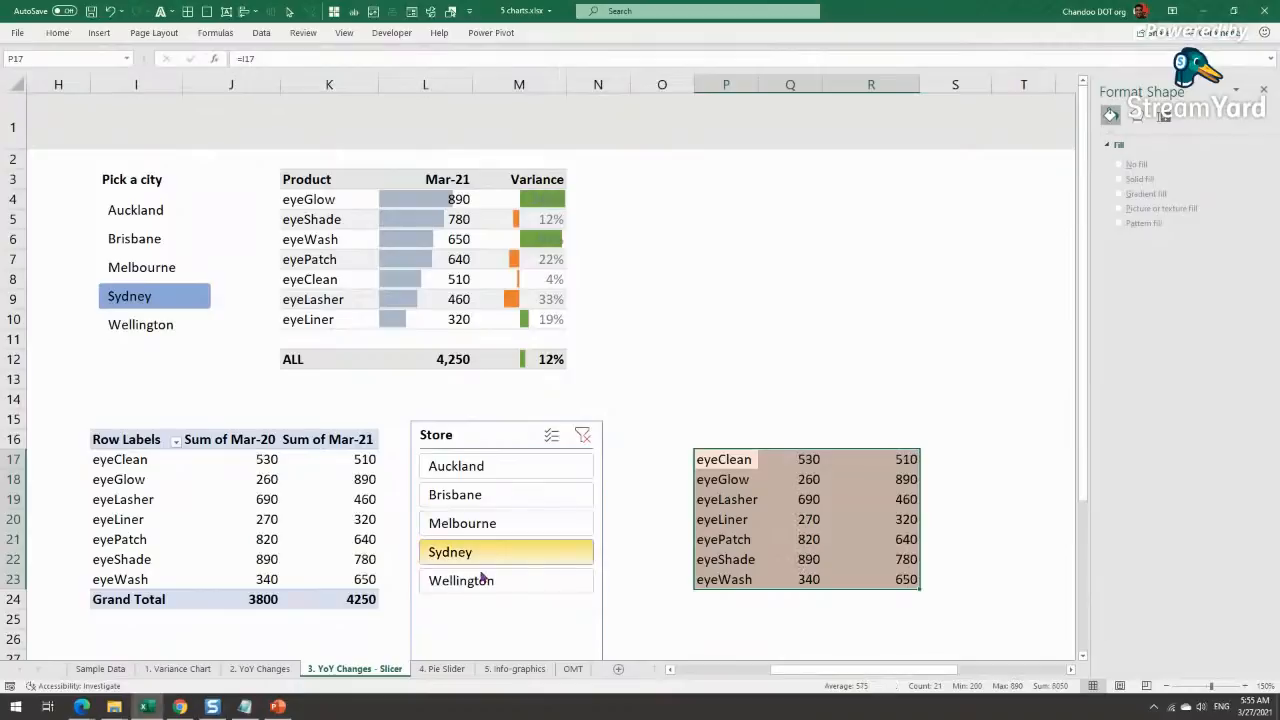
left_click(482, 581)
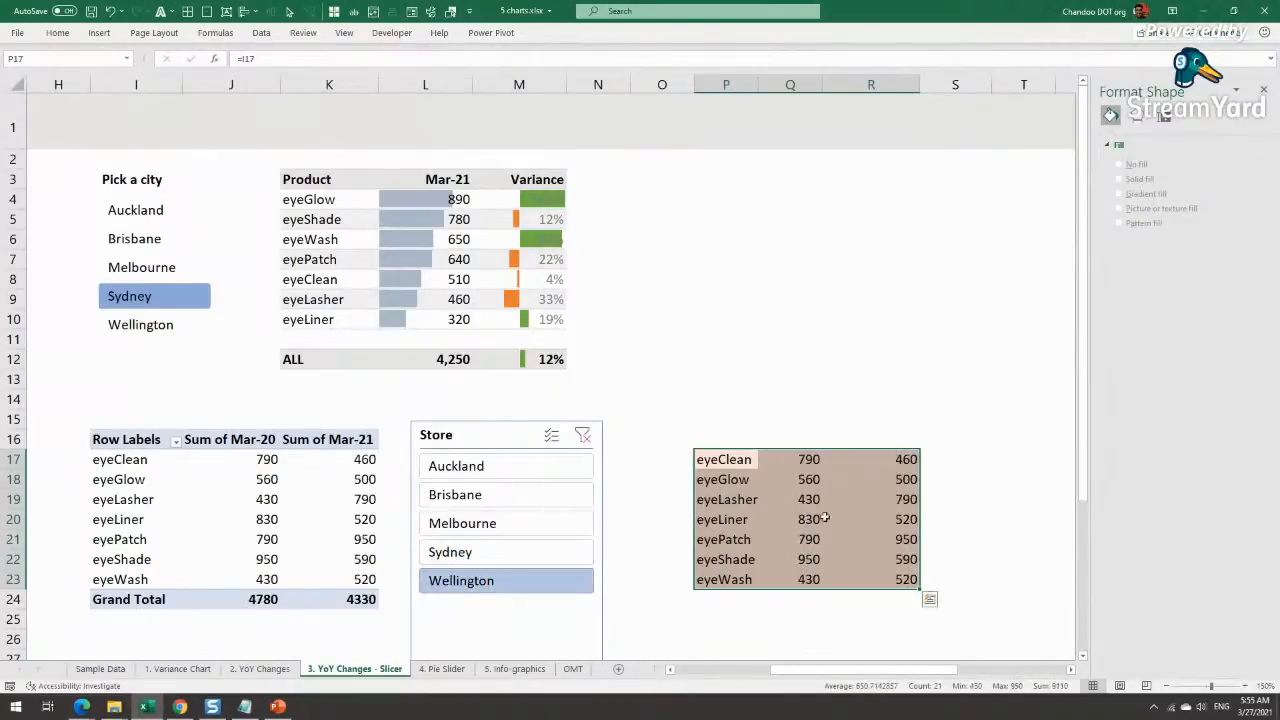
Step: Move the Store slicer beside the shaded linked rows and filter it by Auckland, Melbourne and Brisbane, ending on Brisbane
left_click_drag(485, 438, 547, 458)
left_click_drag(877, 670, 946, 679)
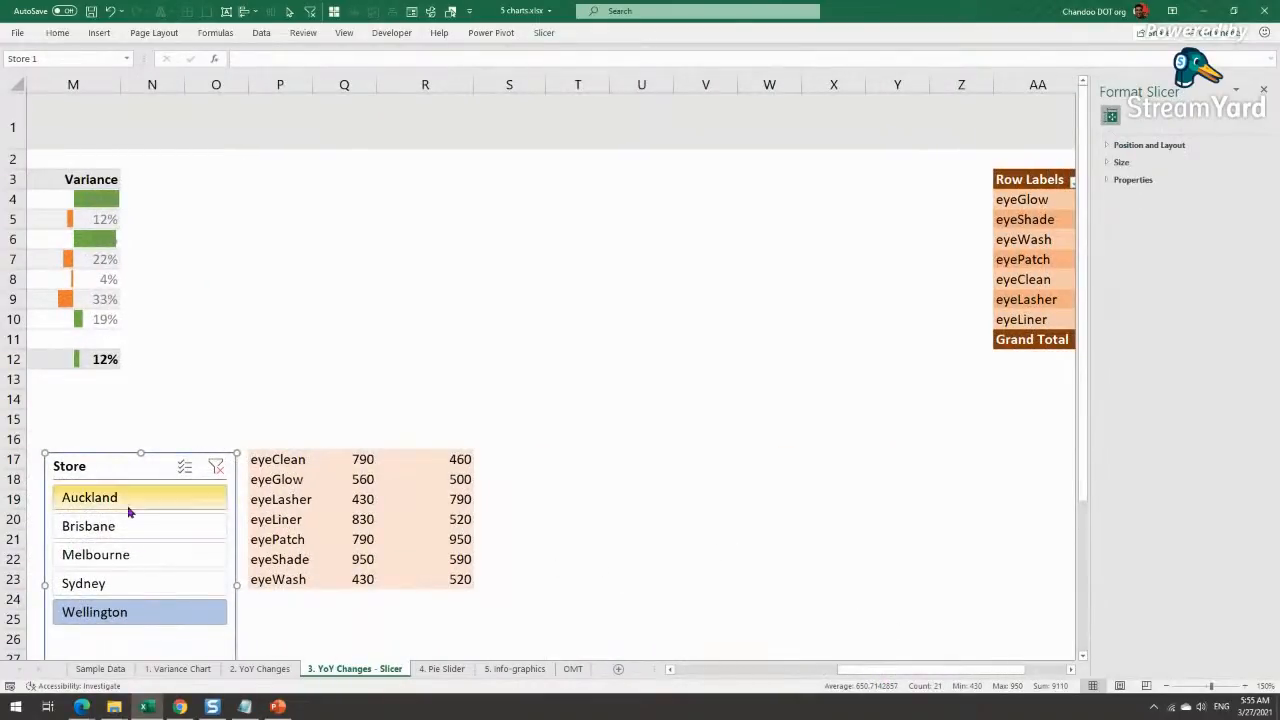
left_click(160, 503)
left_click(134, 556)
left_click(123, 533)
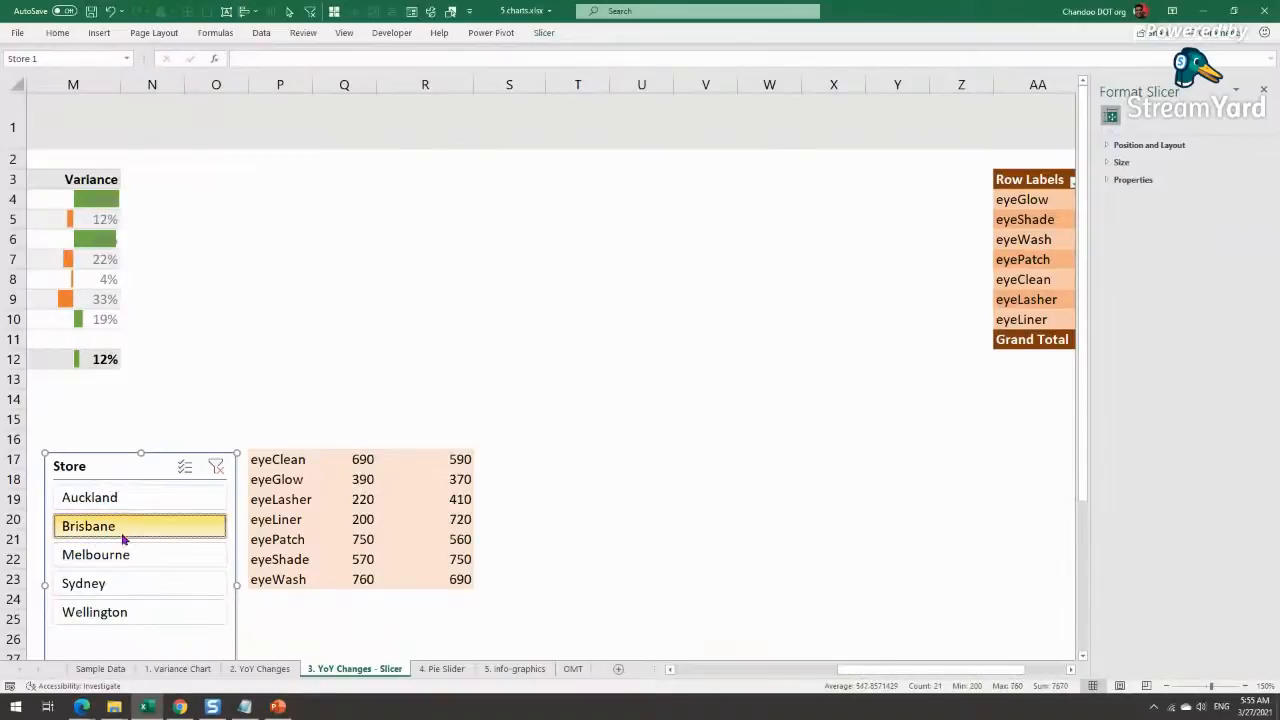
left_click(366, 459)
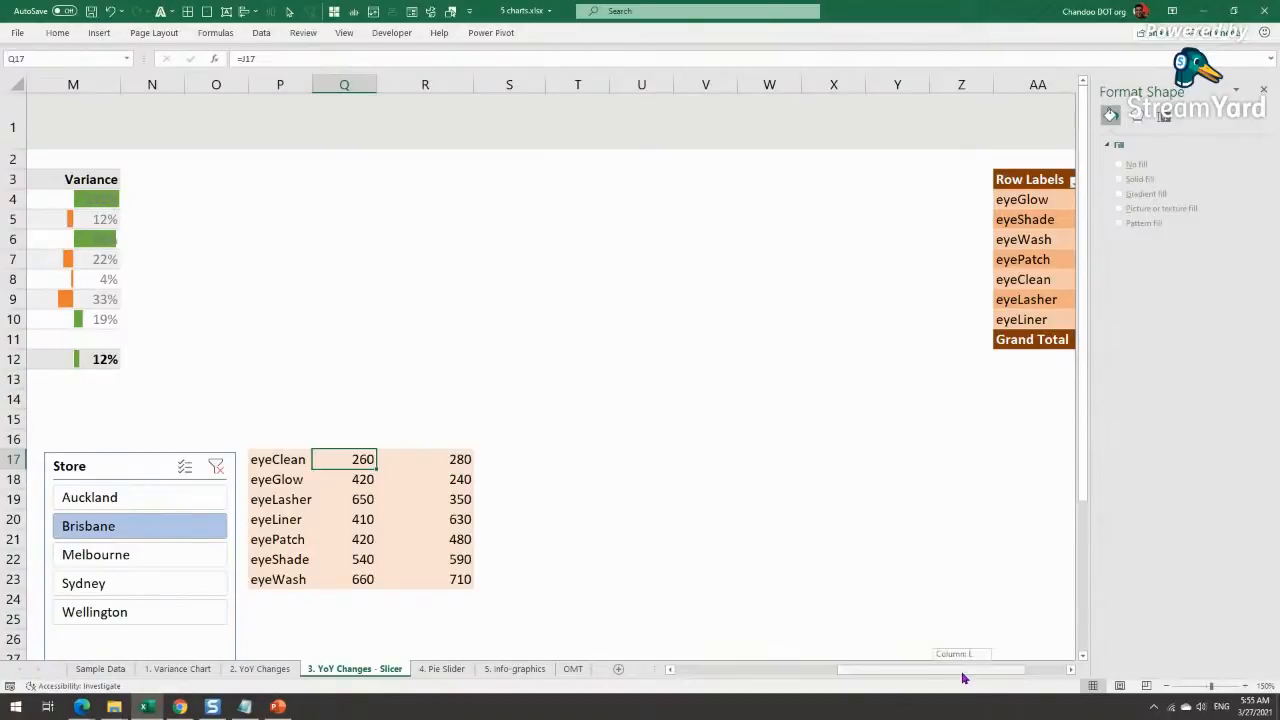
Step: Label P25 as ALL and paste the PivotTable's grand totals J24:K24 as links starting at Q25
scroll(877, 631, "left", 3)
scroll(631, 560, "down", 3)
left_click(557, 400)
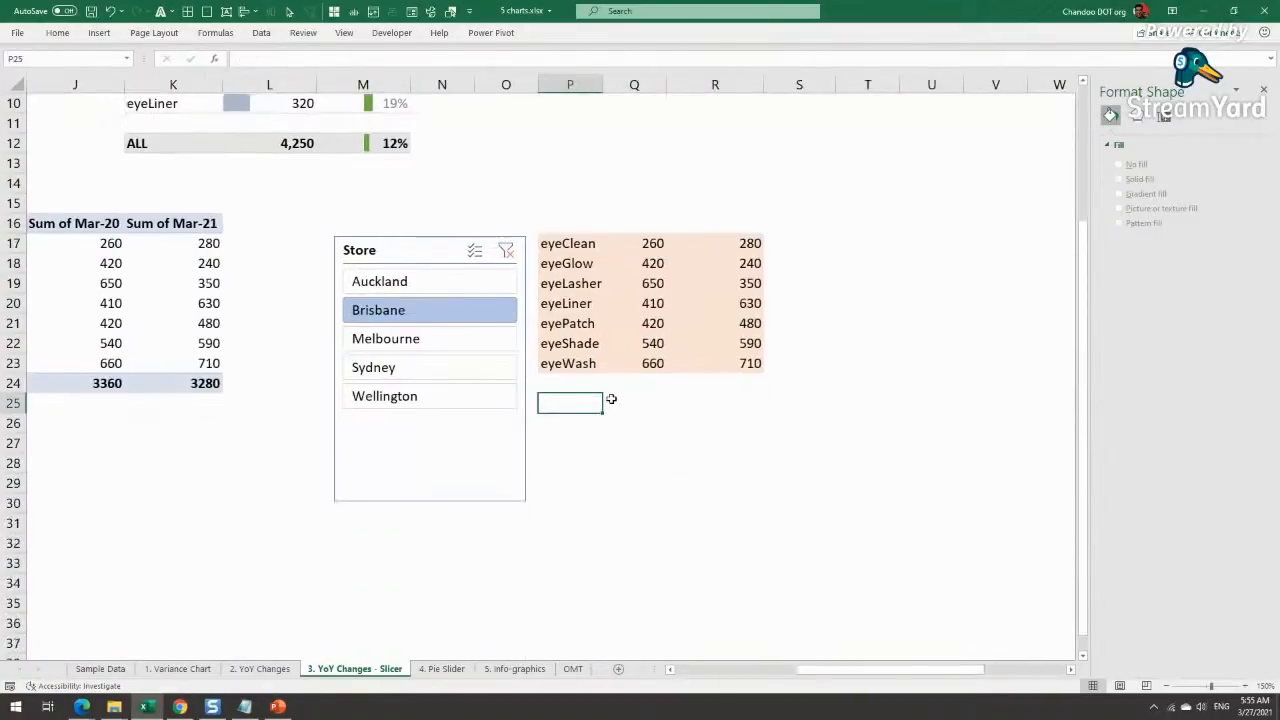
type("ALL")
key("Tab")
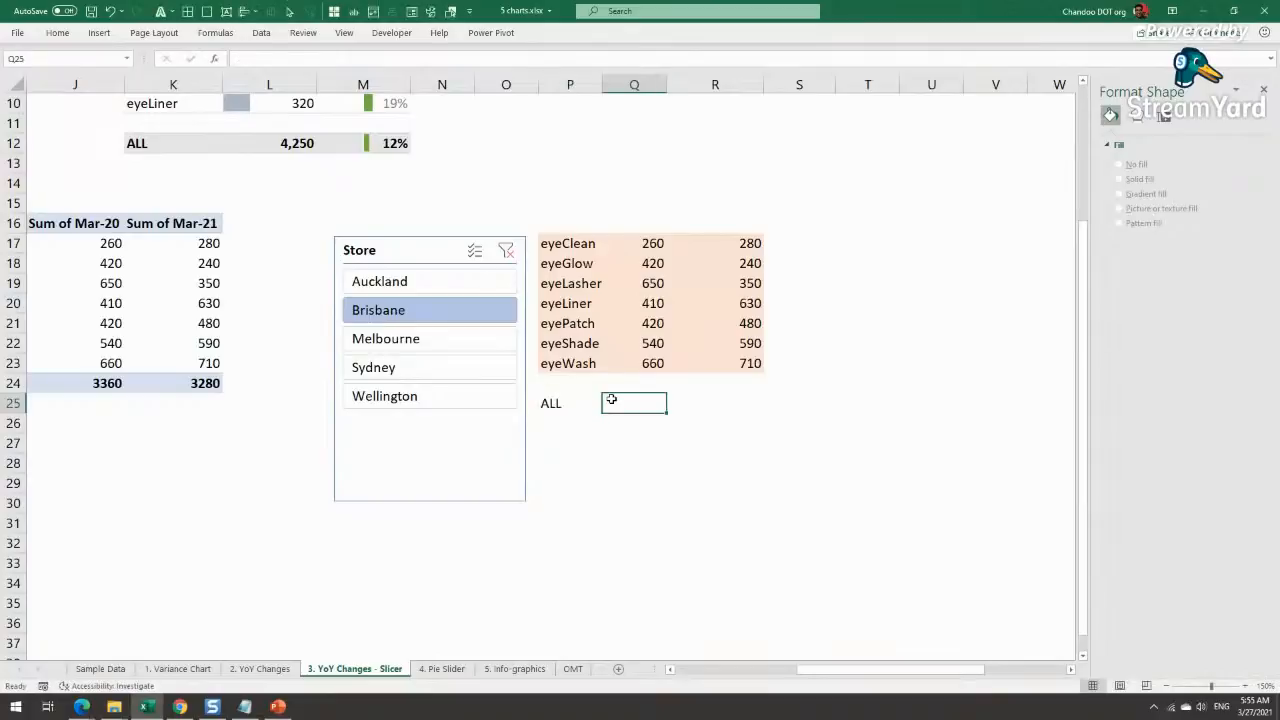
left_click_drag(110, 387, 180, 384)
key("ctrl+c")
right_click(670, 401)
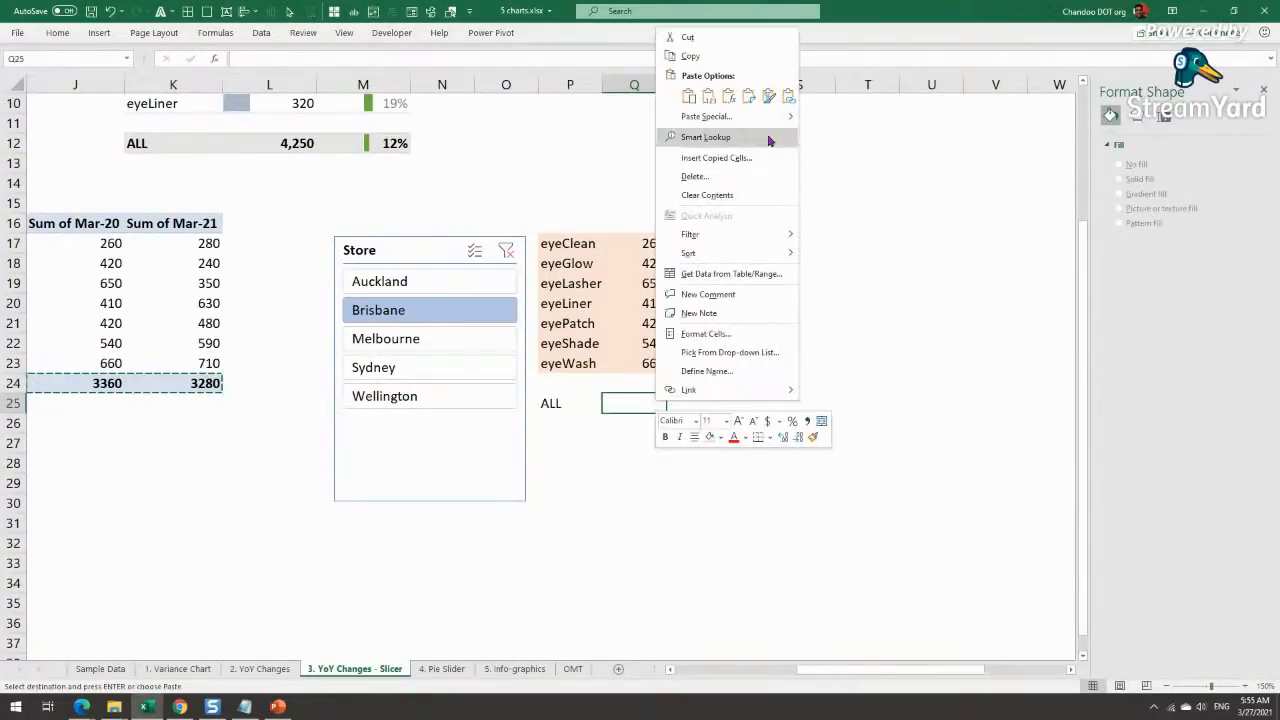
left_click(789, 96)
left_click(867, 400)
Step: Compare the linked rows with the PivotTable's Mar-20 and Mar-21 columns
left_click_drag(550, 235, 746, 363)
scroll(745, 403, "up", 3)
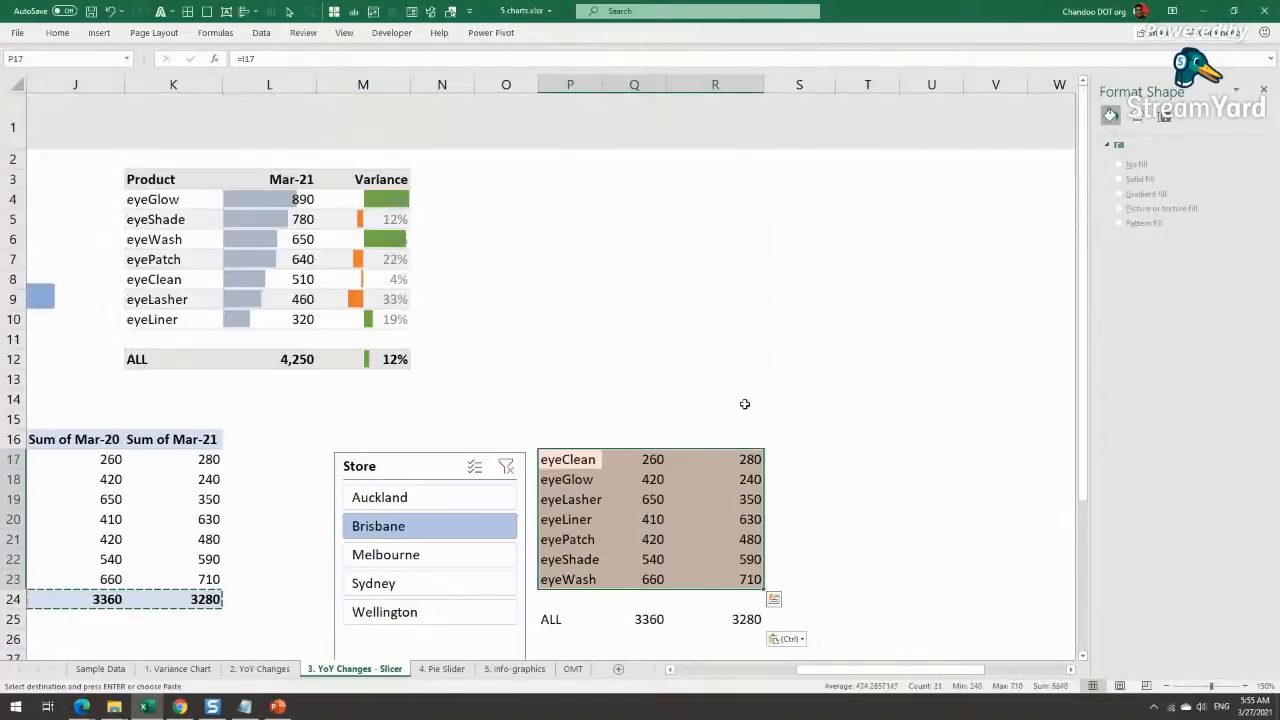
left_click_drag(652, 459, 653, 579)
left_click_drag(851, 673, 811, 673)
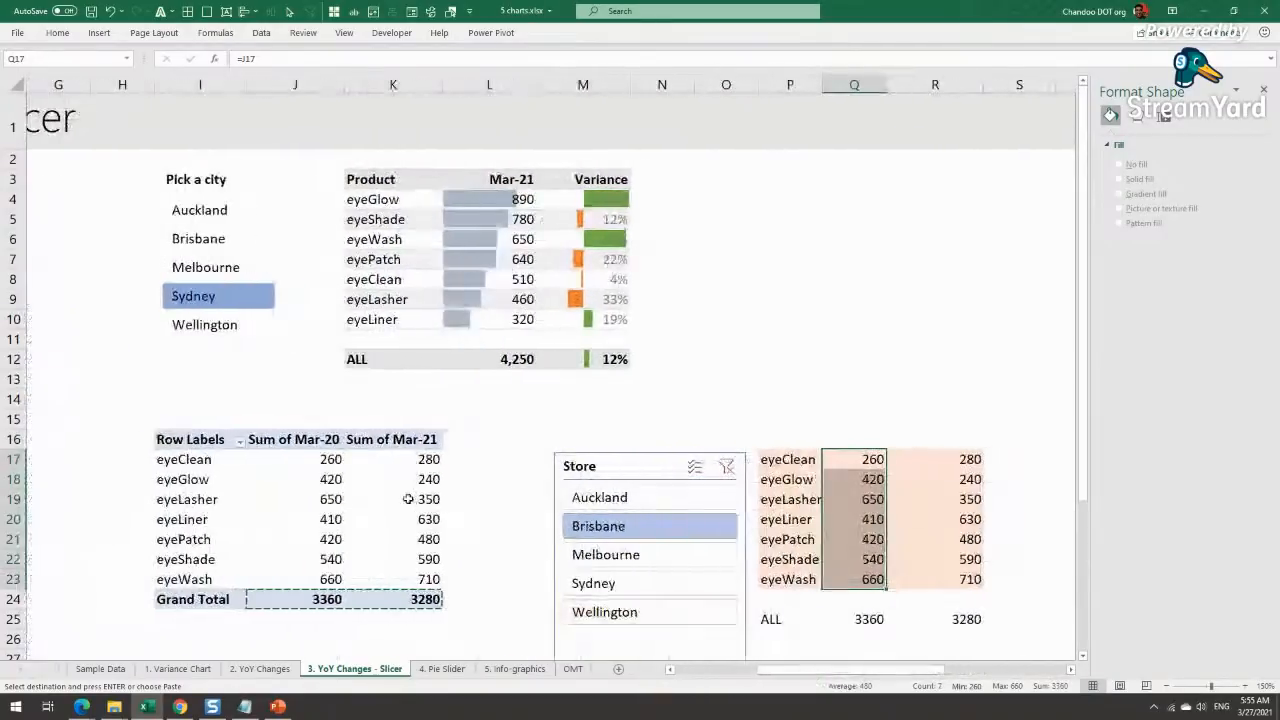
left_click_drag(414, 459, 415, 579)
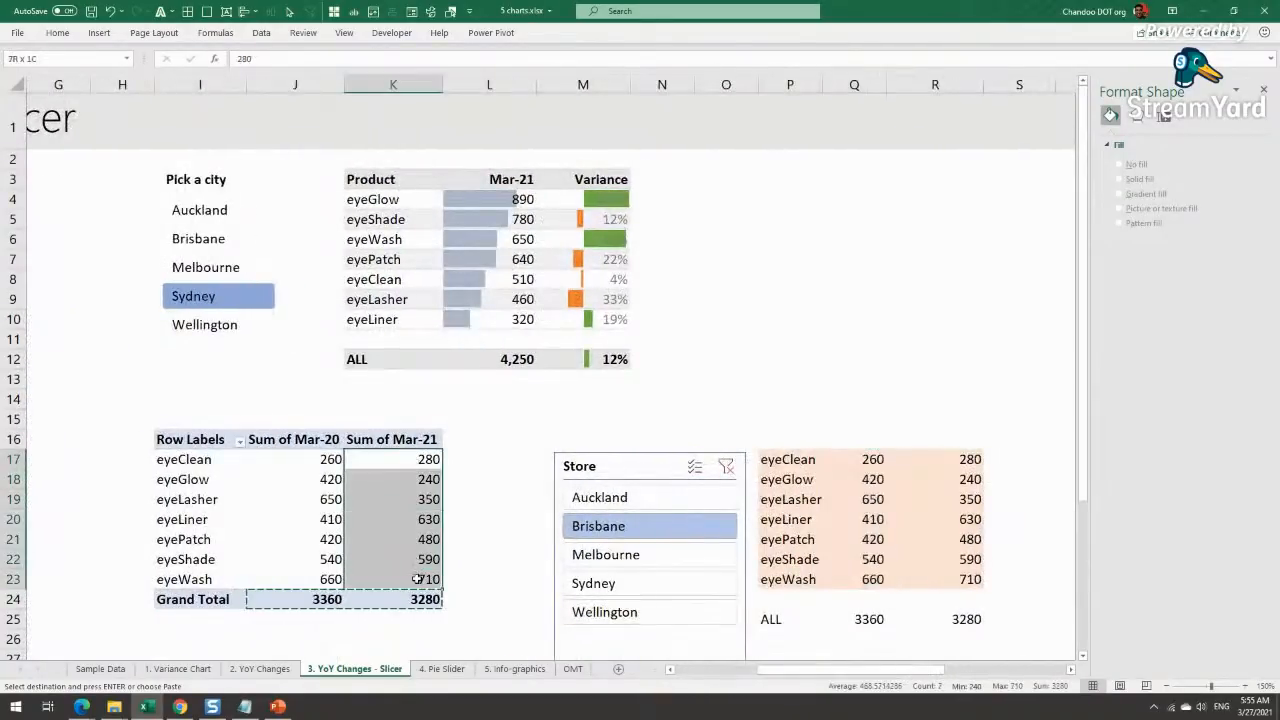
left_click(316, 459)
Step: Delete column Q, which holds the linked Mar-20 values
left_click_drag(945, 671, 1025, 671)
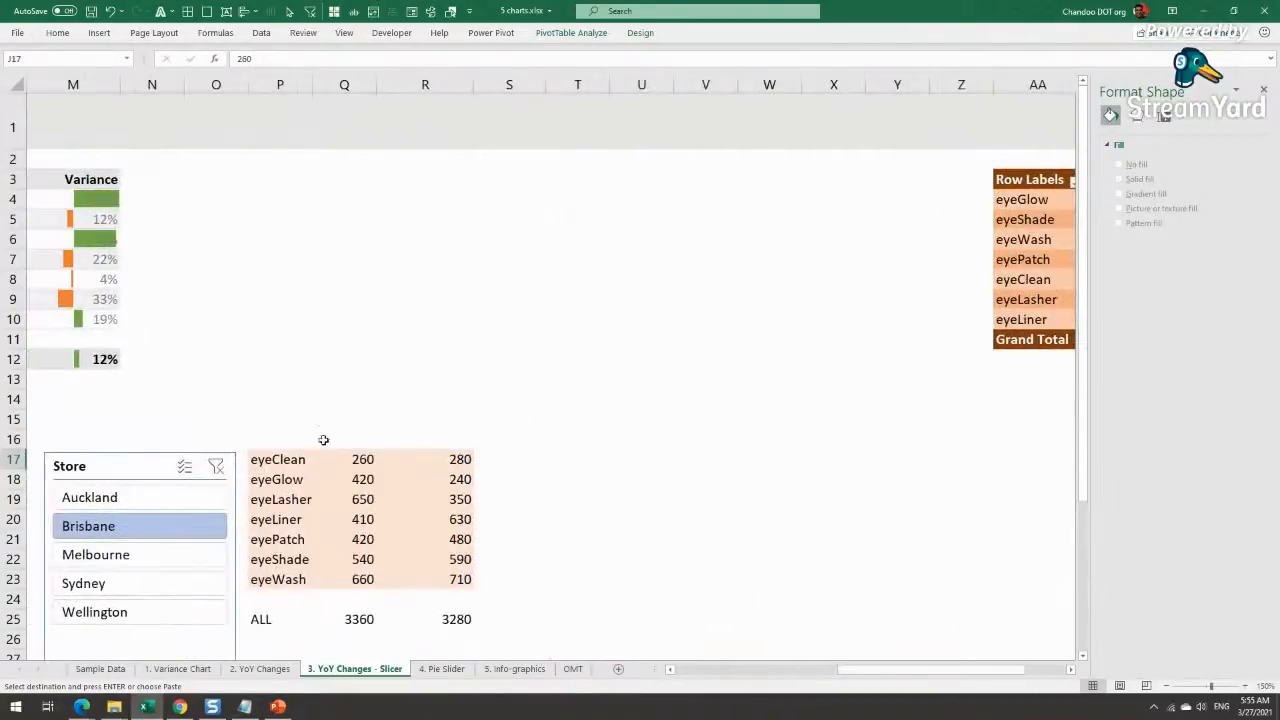
left_click(356, 84)
right_click(358, 85)
left_click(405, 212)
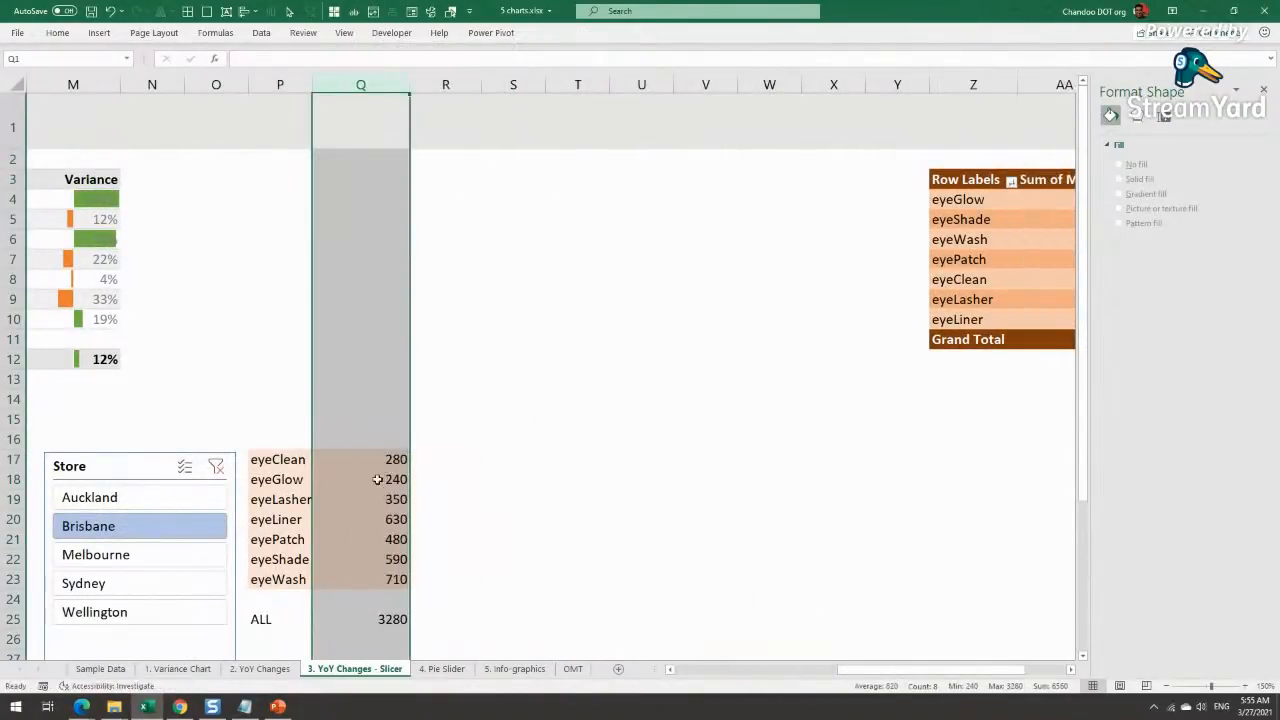
Step: Enter the variance formula =Q17/J17-1 in R17 for eyeClean
left_click(437, 464)
type("=")
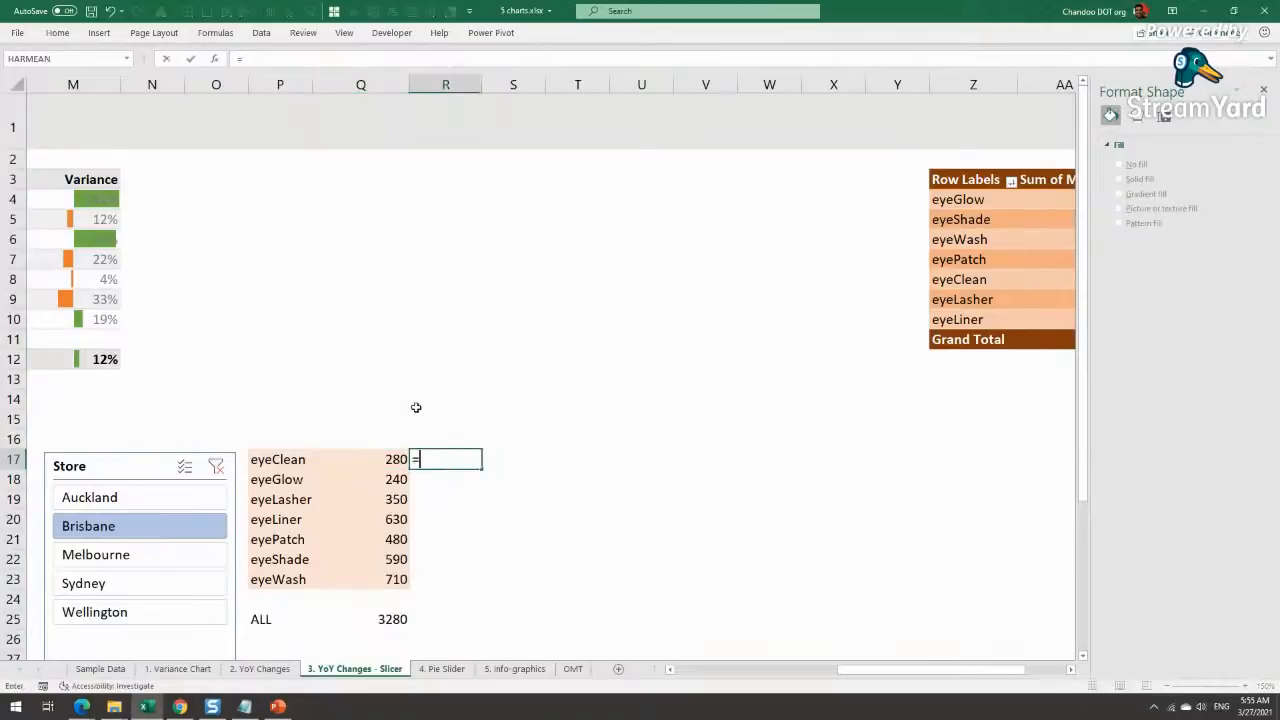
key("Left")
type("/")
left_click_drag(999, 679, 940, 678)
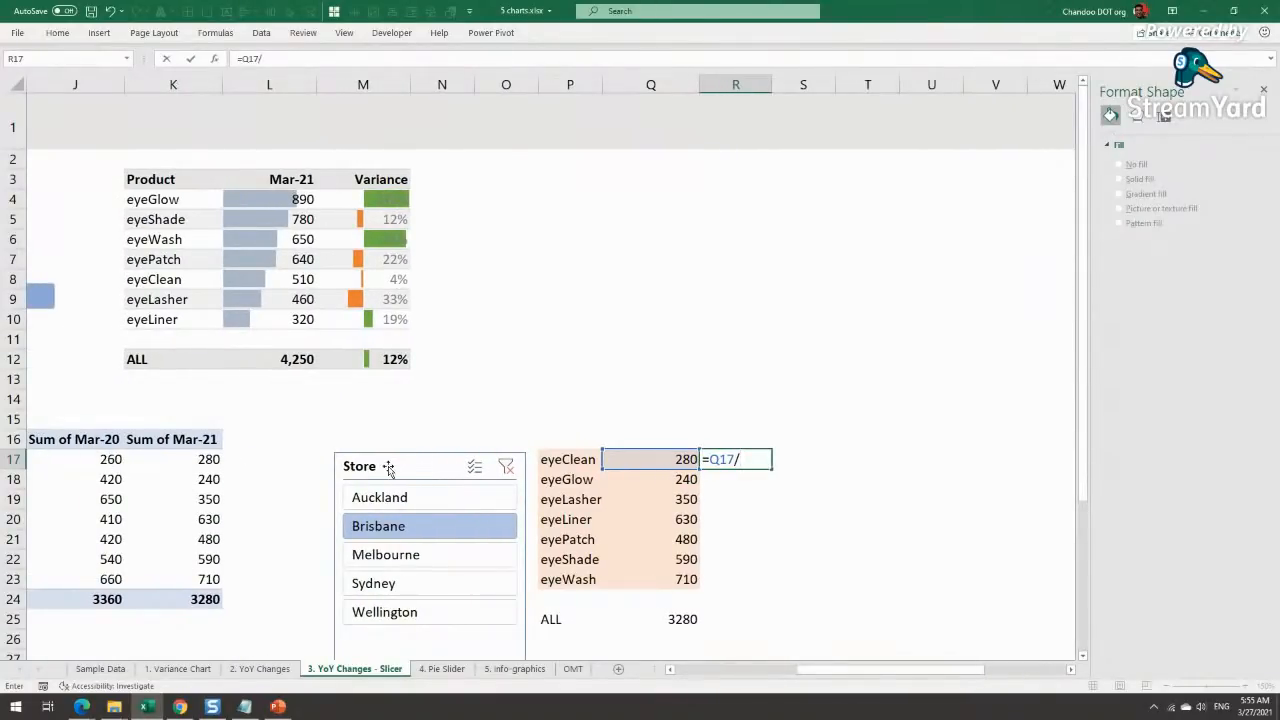
type("j17-1")
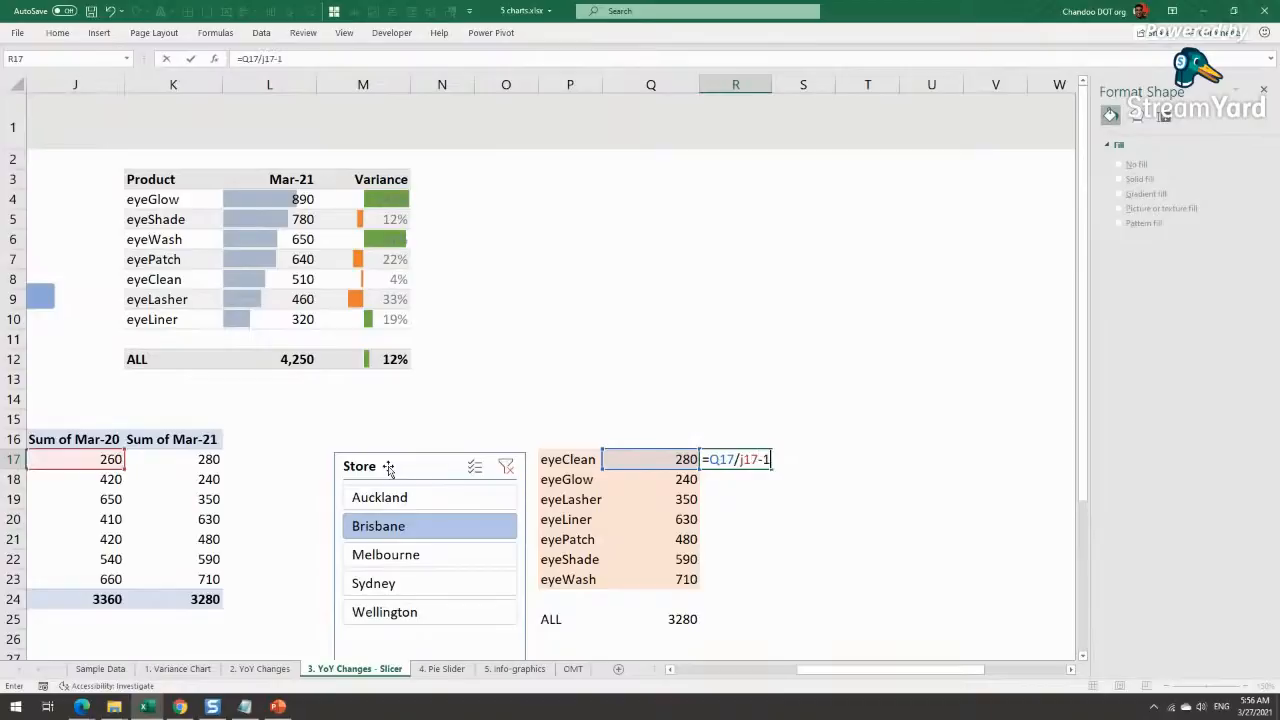
key("Return")
Step: Format the variance in R17 as a percentage and fill it down to R23
left_click(731, 456)
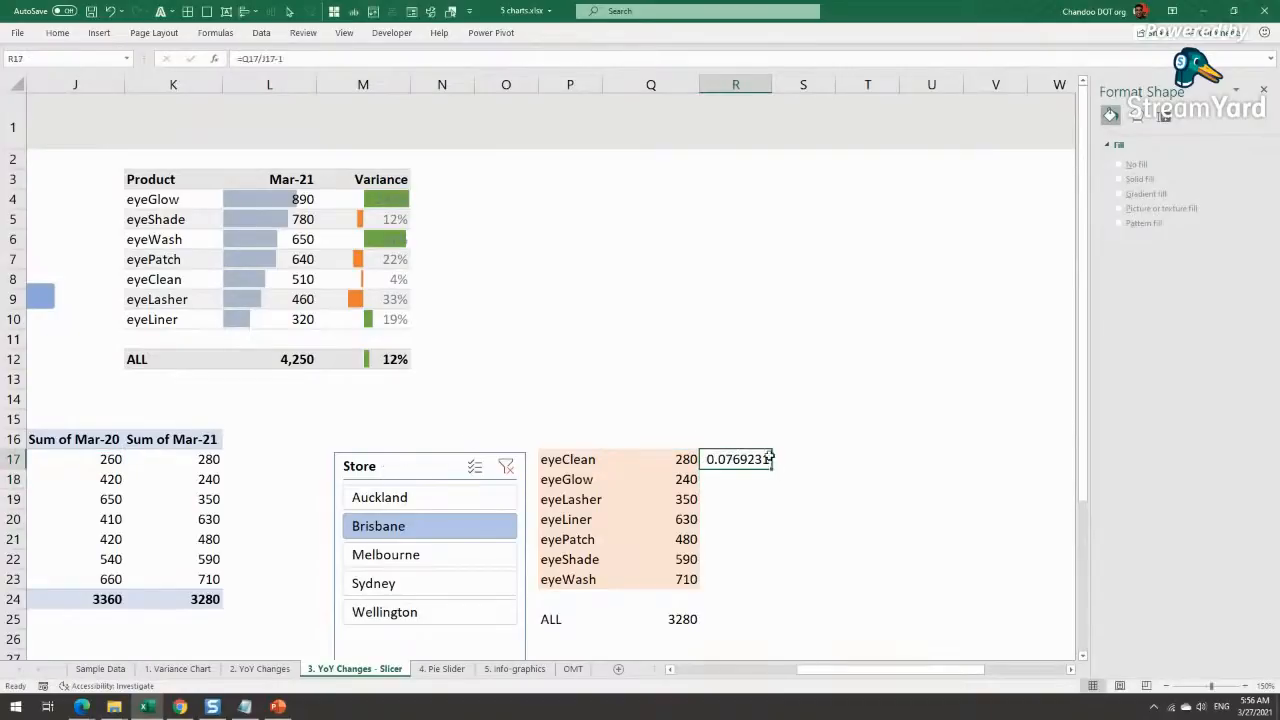
left_click(60, 34)
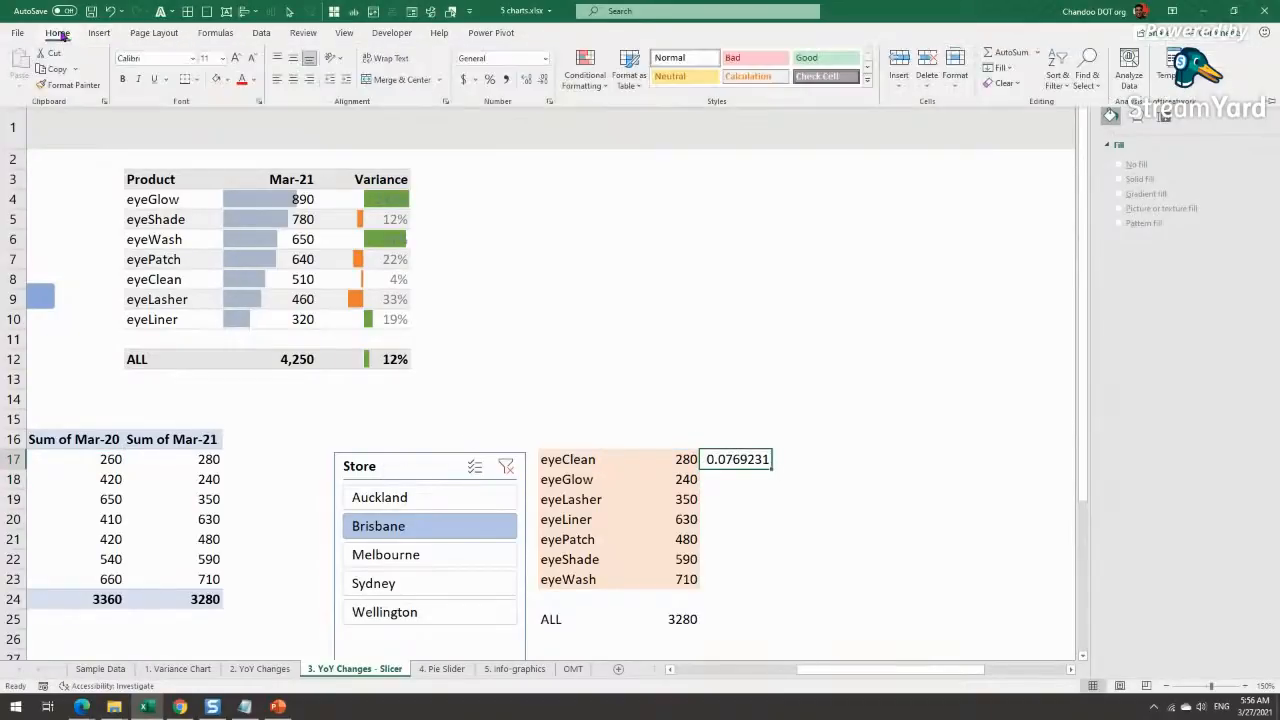
left_click(489, 79)
left_click_drag(771, 468, 764, 590)
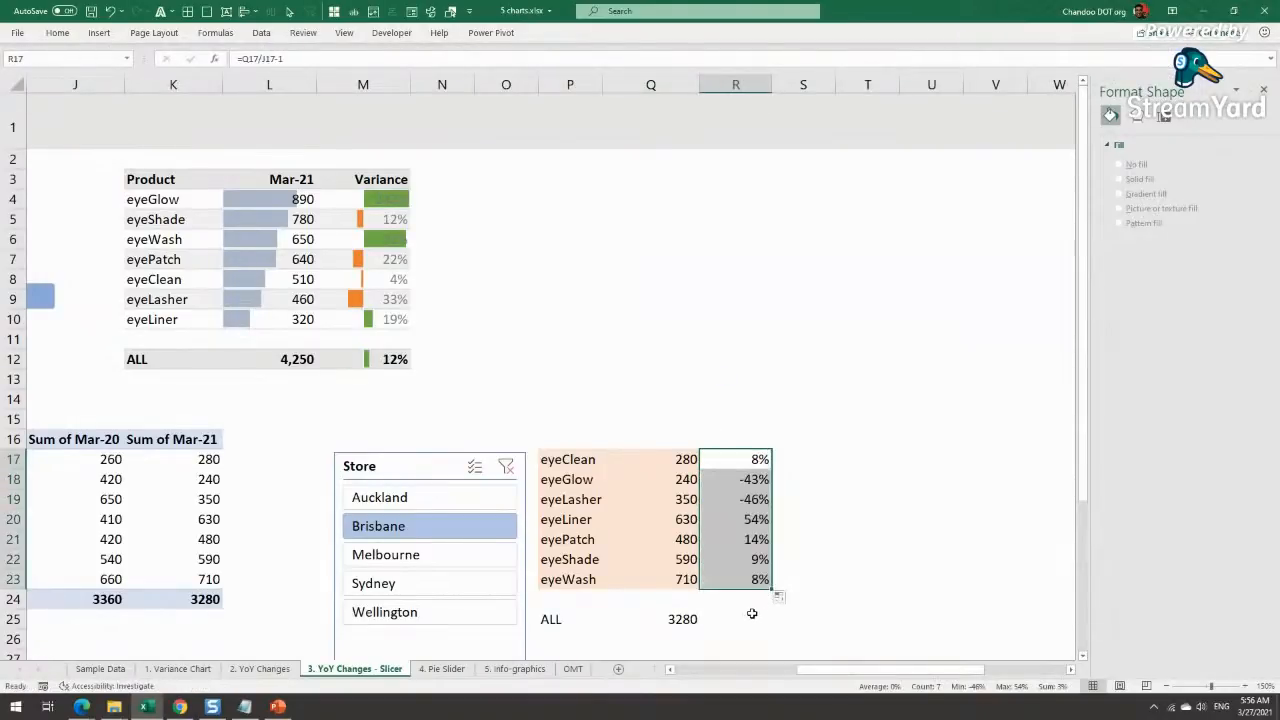
left_click(760, 578)
Step: Enter the overall variance formula =Q25/J24-1 in R25 of the ALL row
left_click(737, 616)
type("=")
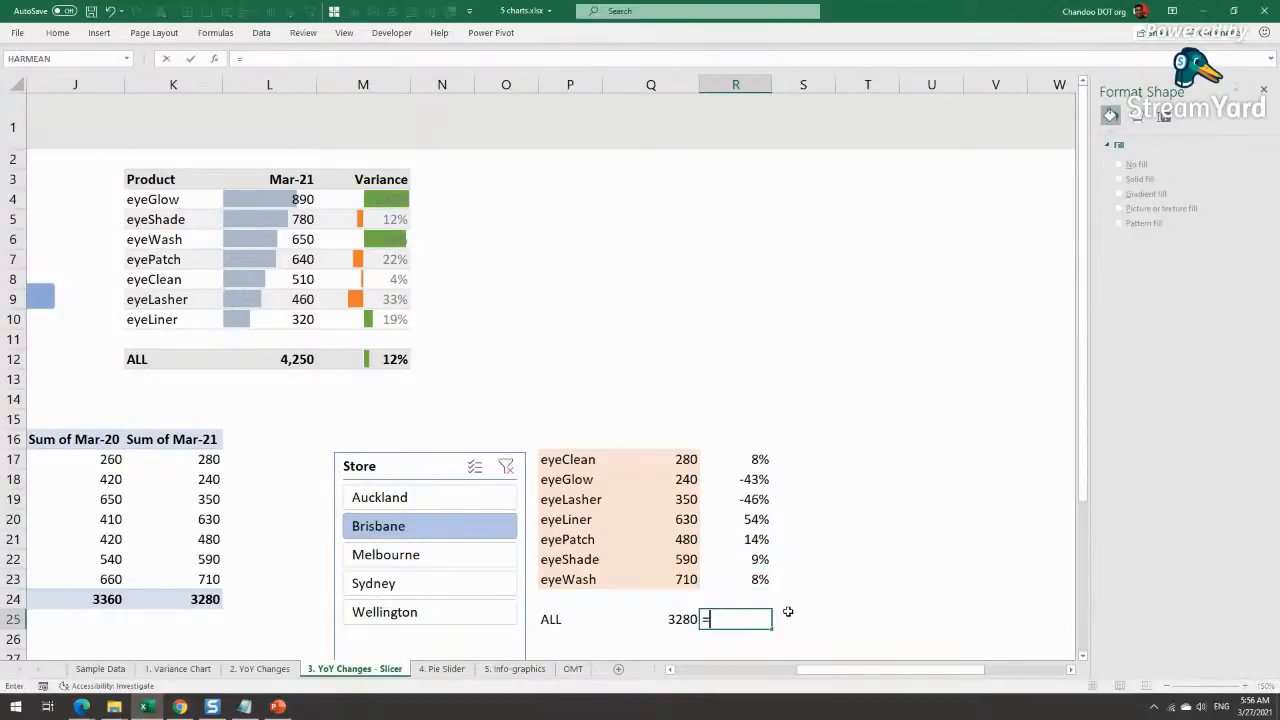
key("Left")
type("/")
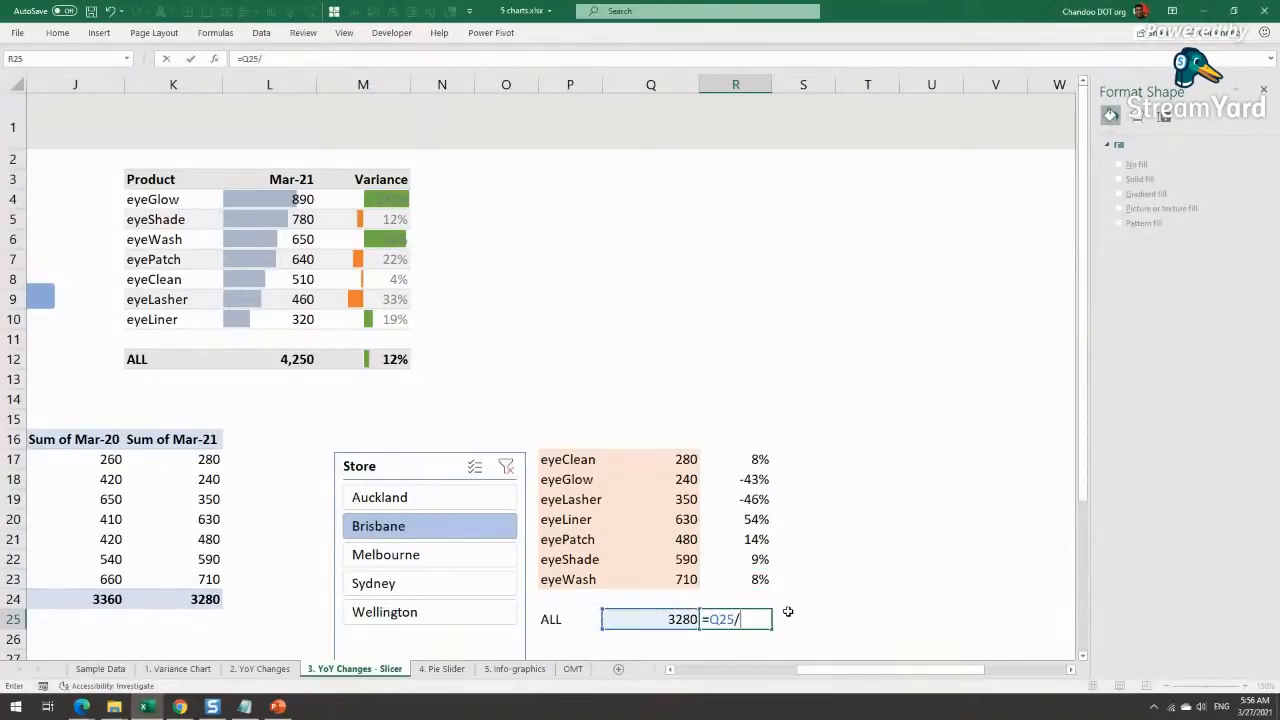
type("j24-1")
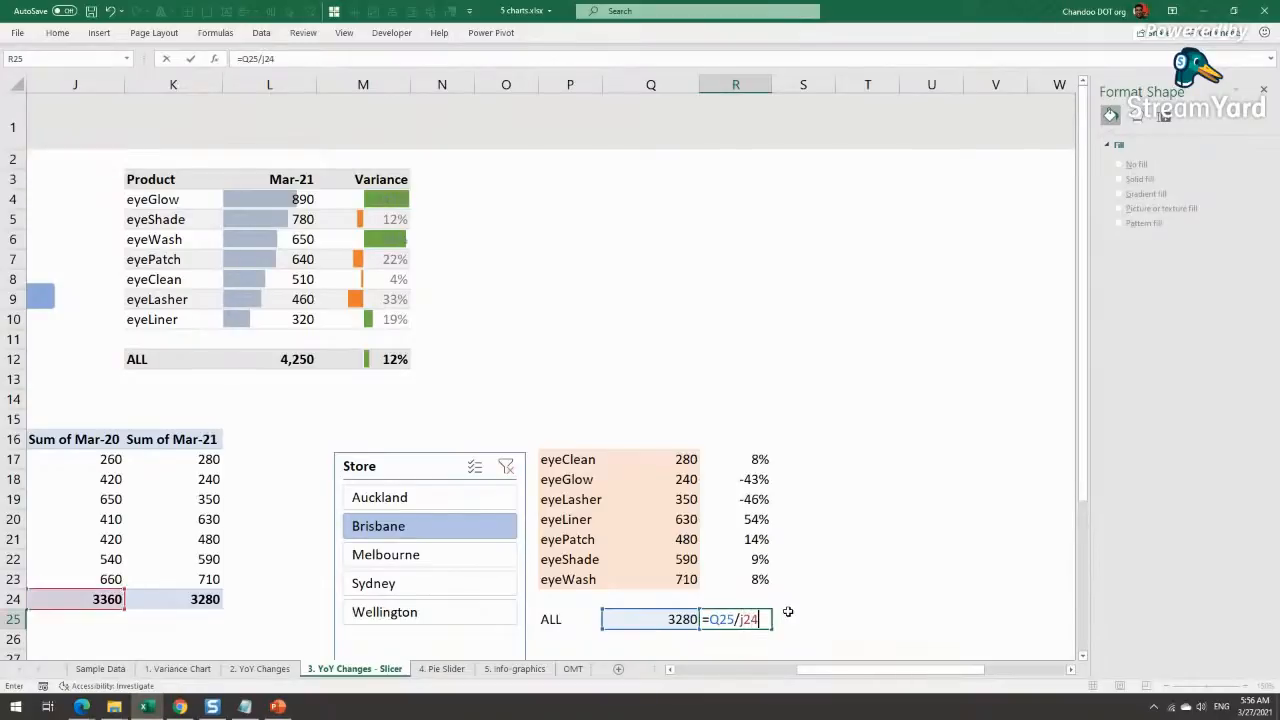
key("Return")
left_click(770, 615)
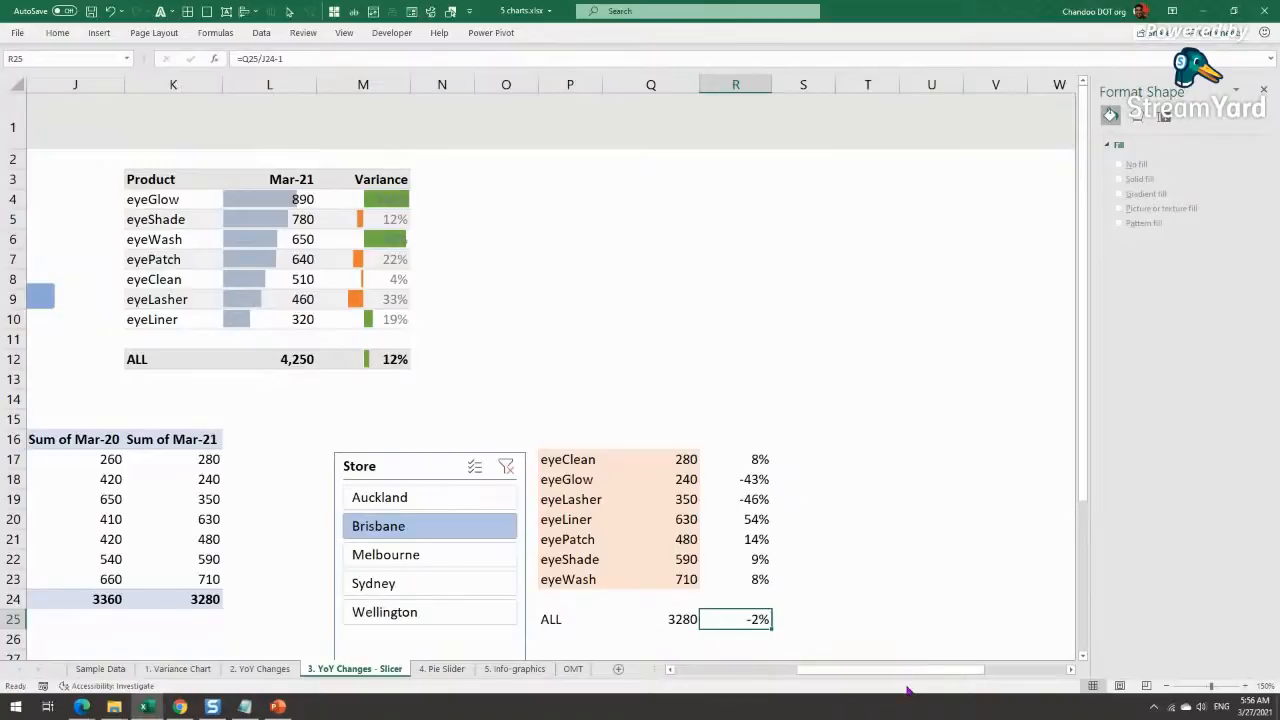
Step: Apply solid blue data bars to the linked Mar-21 values in Q17:Q23
mouse_move(896, 672)
left_mouse_down()
mouse_move(871, 676)
mouse_move(898, 676)
left_mouse_up()
left_click_drag(552, 458, 668, 580)
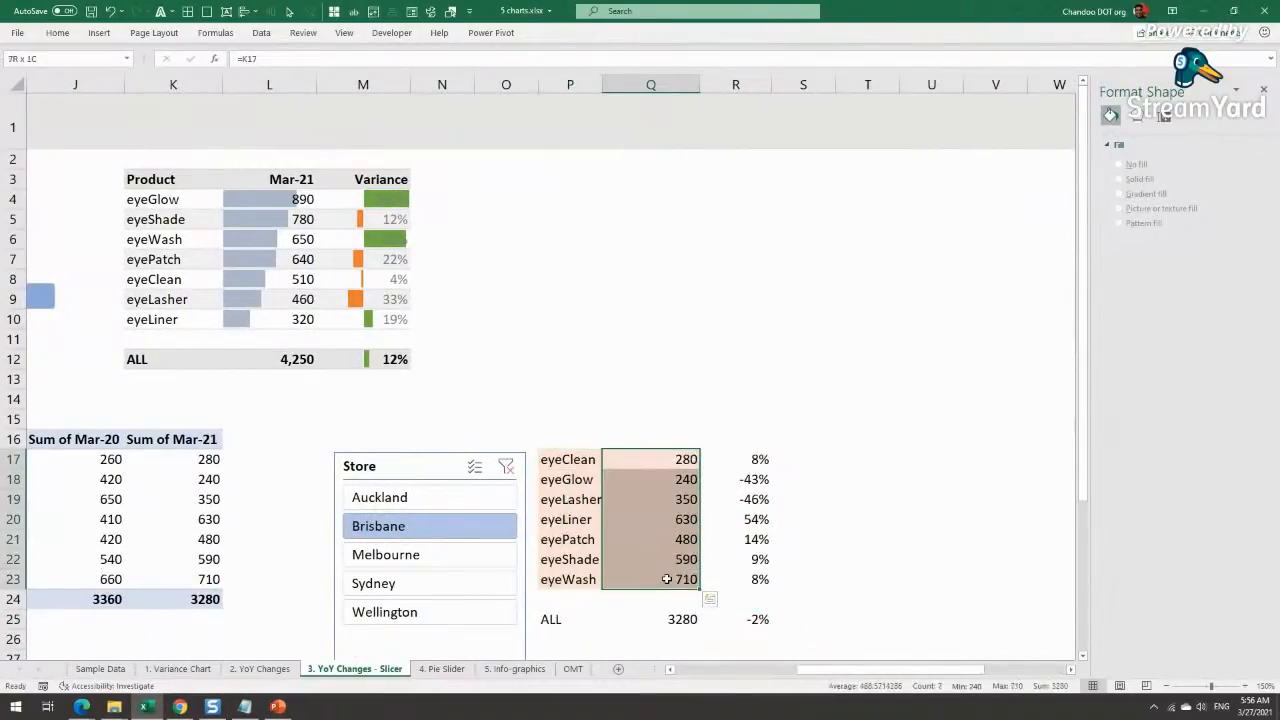
left_click(58, 32)
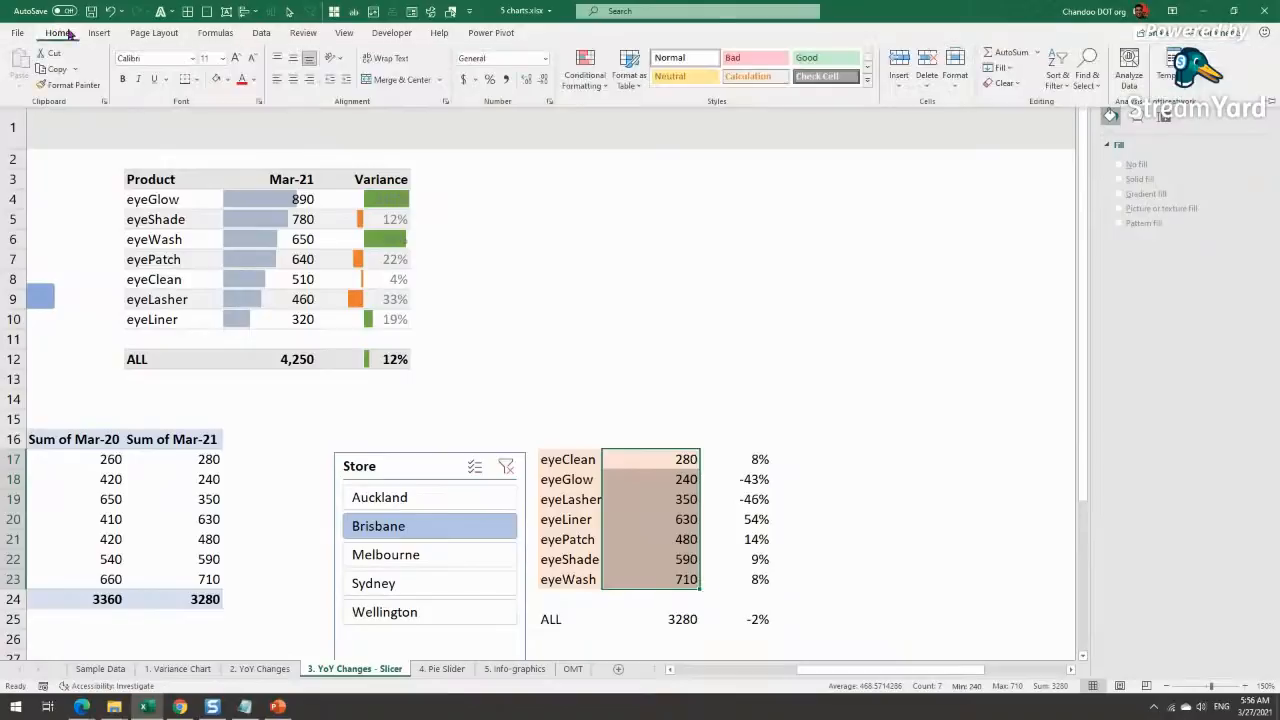
left_click(585, 72)
mouse_move(641, 186)
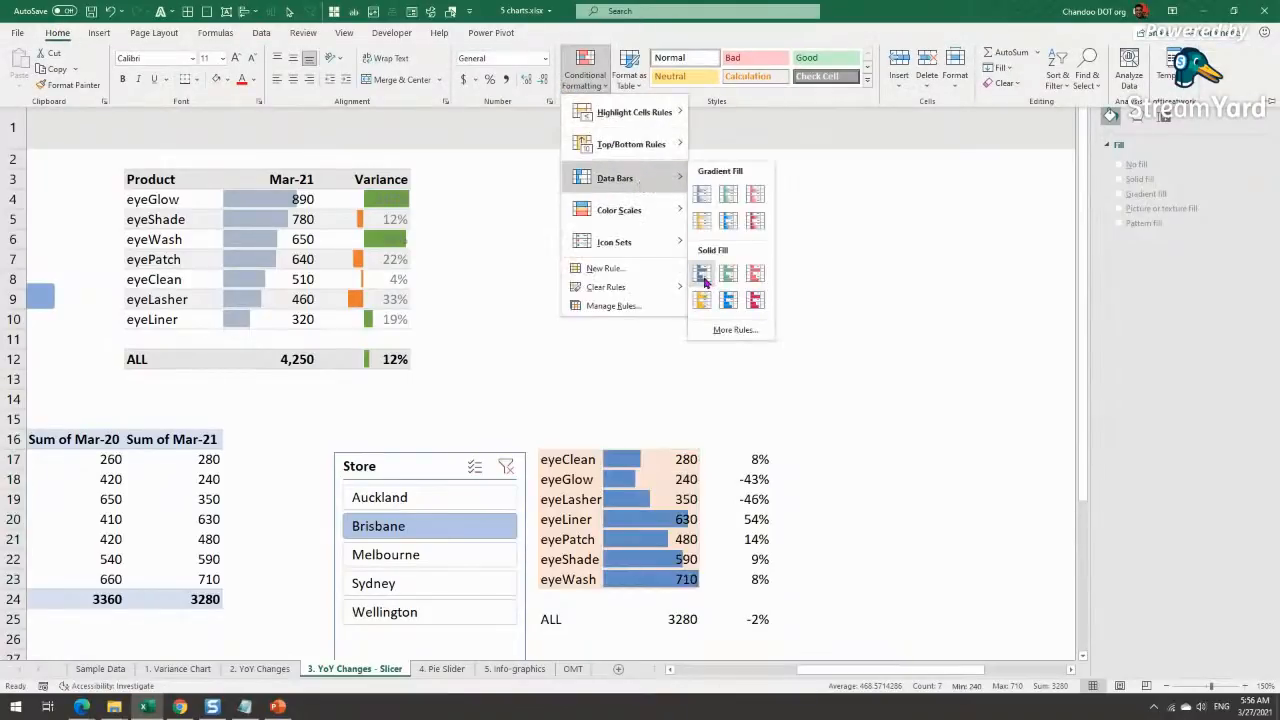
left_click(704, 280)
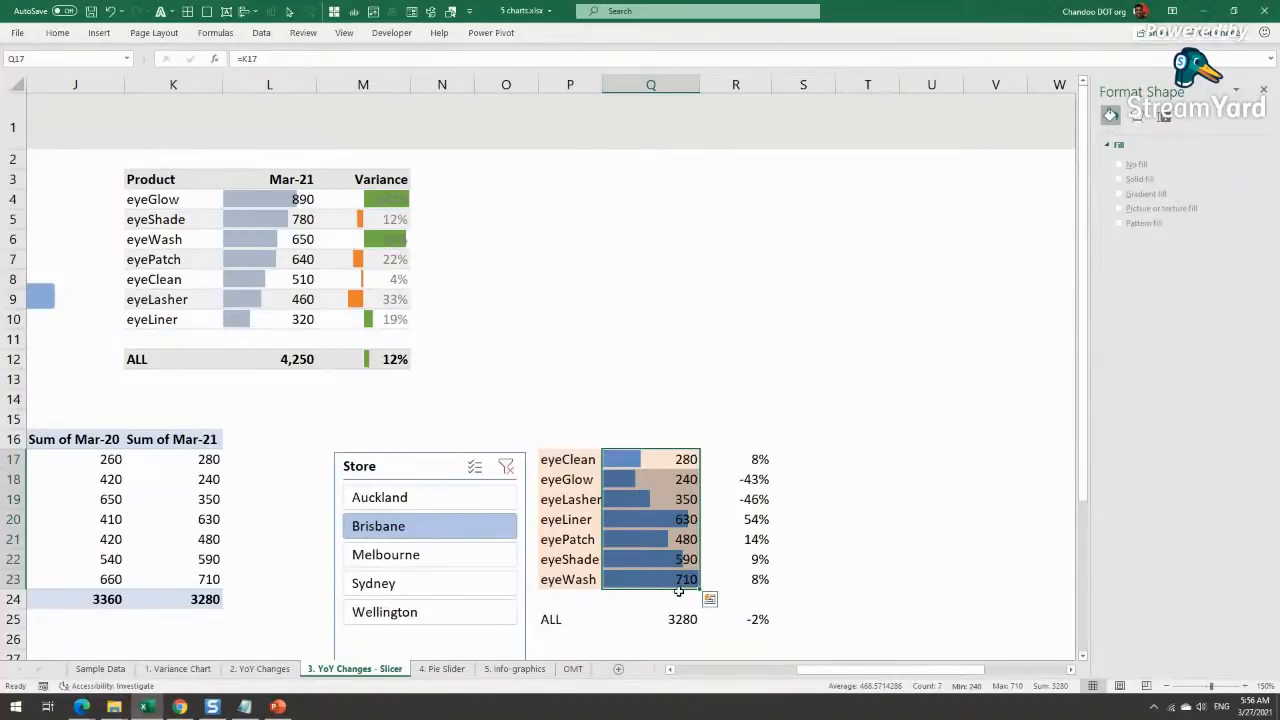
Step: Compare the product order and data bars of the new table with the finished city report above
left_click(659, 460)
left_click_drag(822, 671, 807, 671)
scroll(877, 530, "down", 1)
scroll(878, 528, "up", 1)
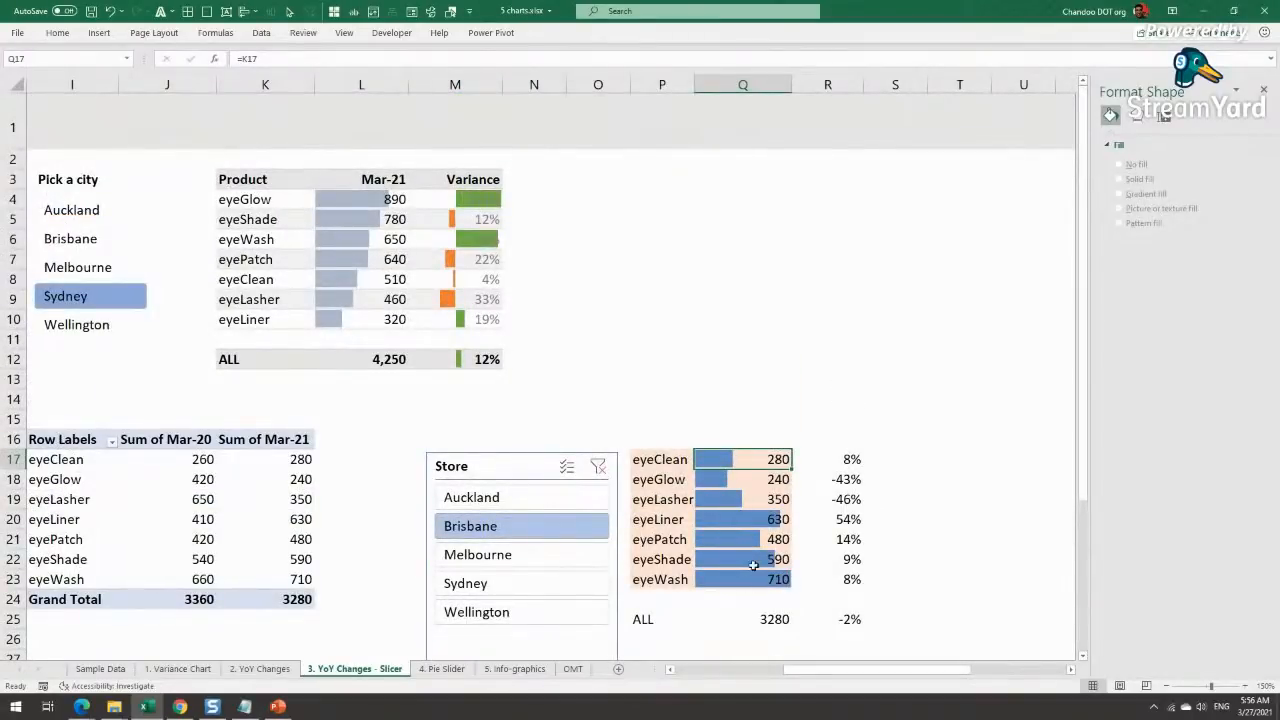
left_click_drag(656, 458, 665, 580)
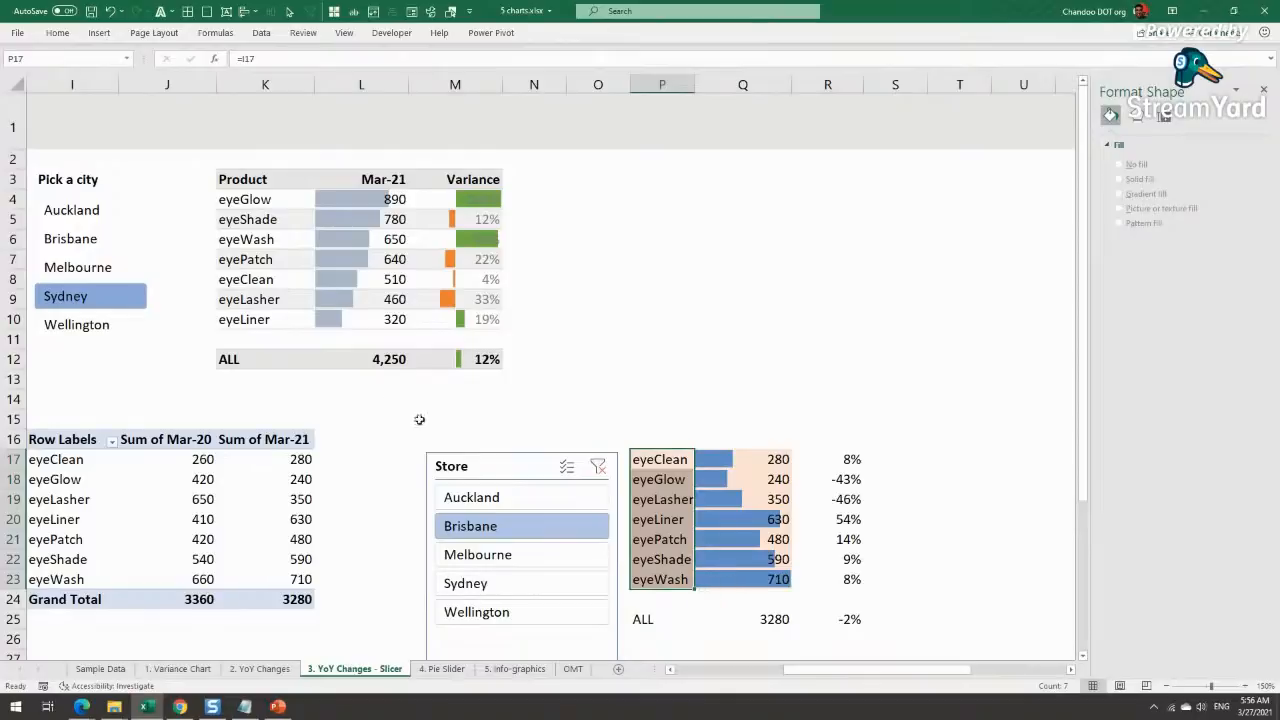
left_click_drag(250, 200, 264, 320)
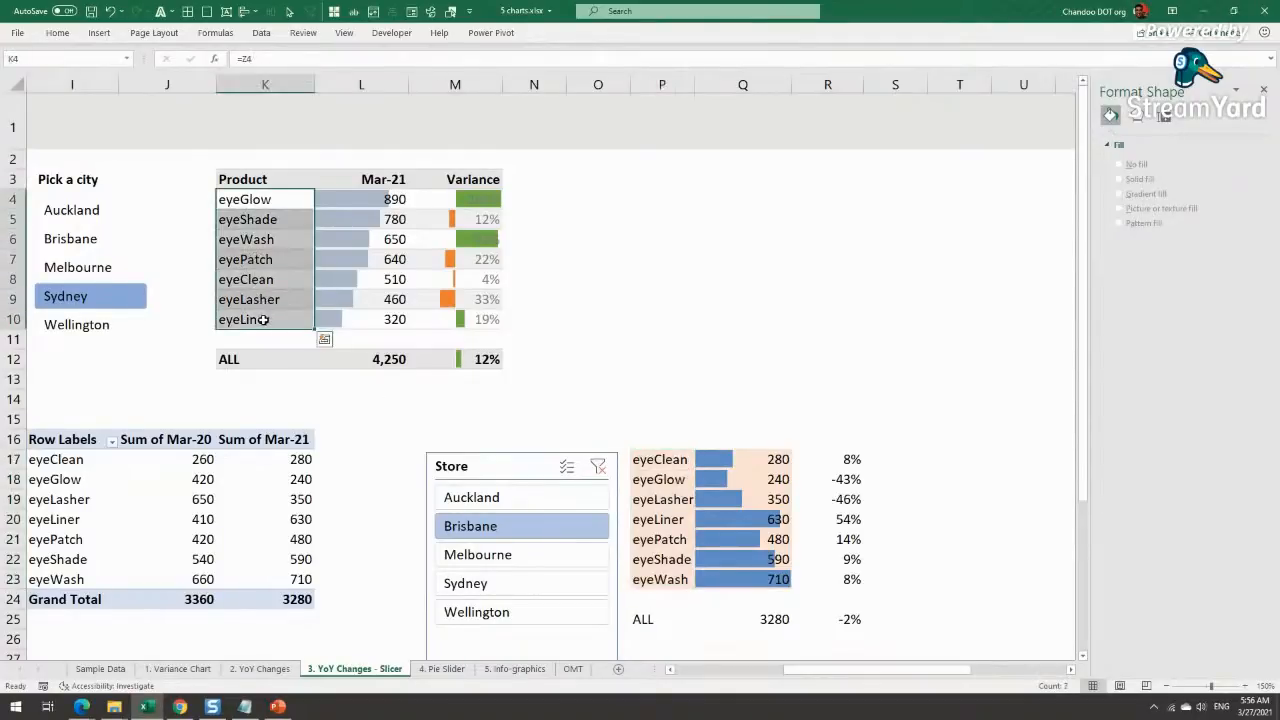
left_click(398, 200)
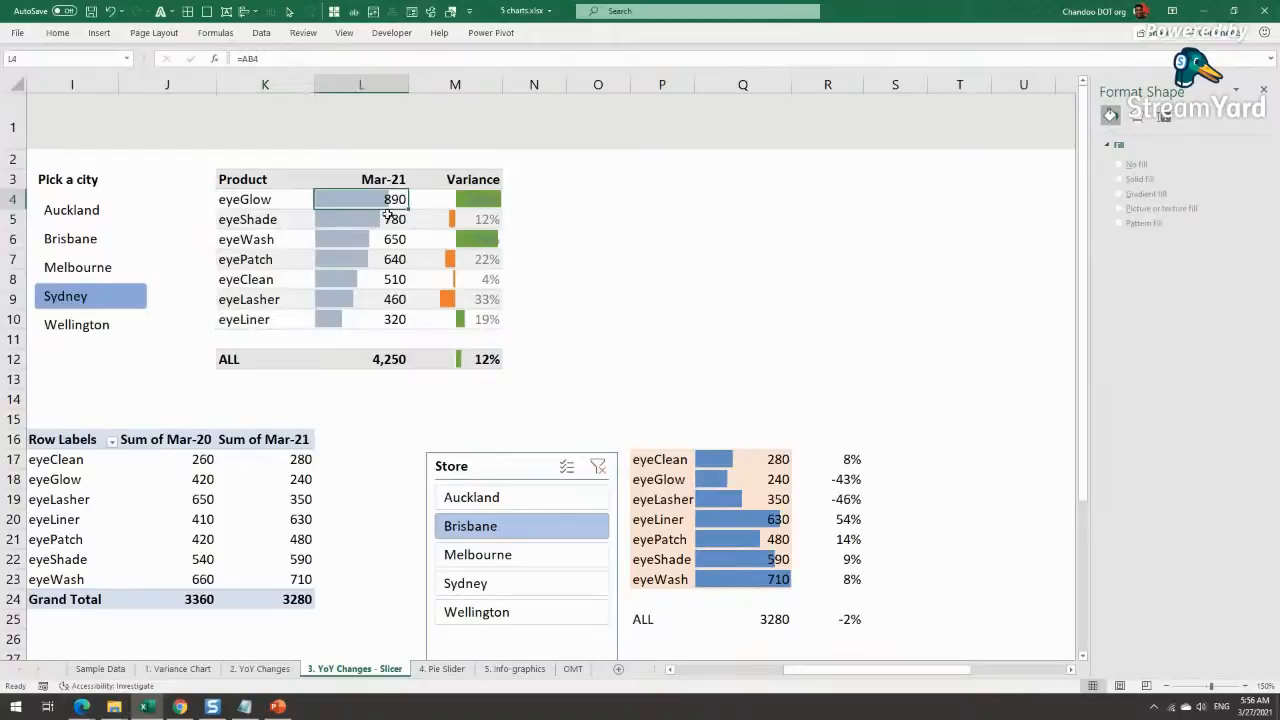
left_click(371, 314)
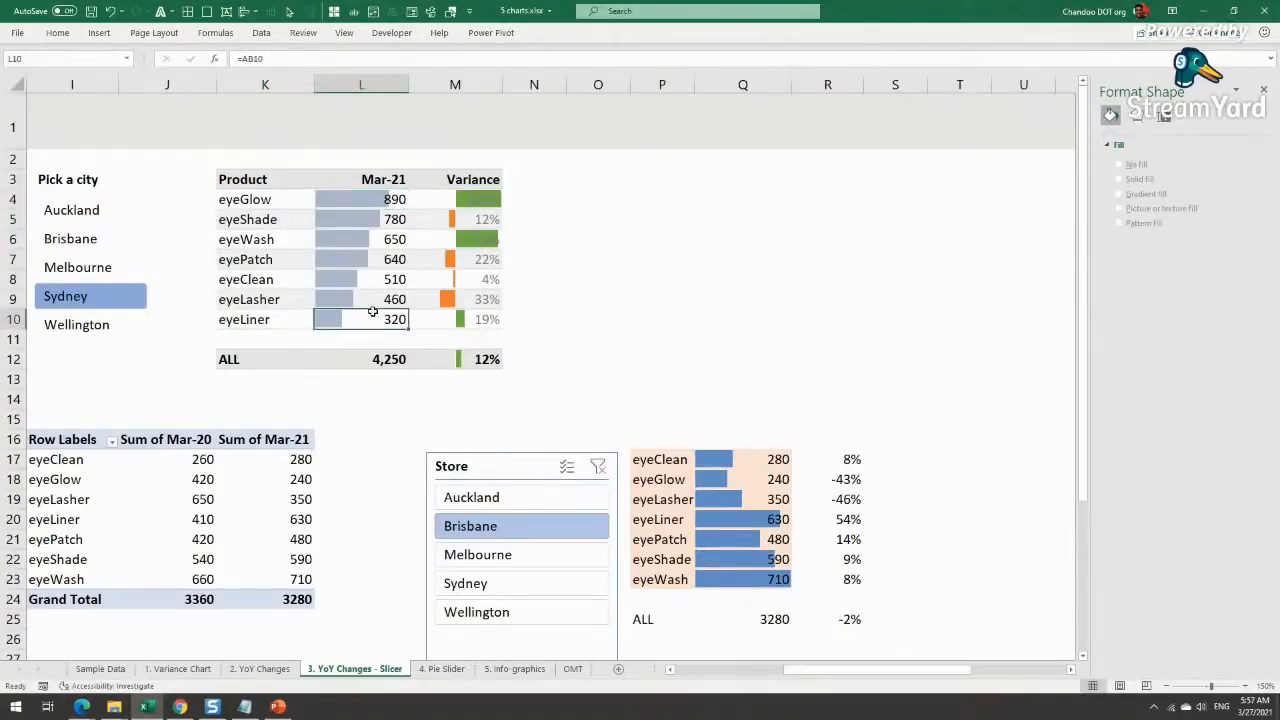
Step: Switch the finished report's city to Brisbane and Melbourne and examine how its product order and Mar-21 values are sorted
left_click(94, 247)
left_click(264, 201)
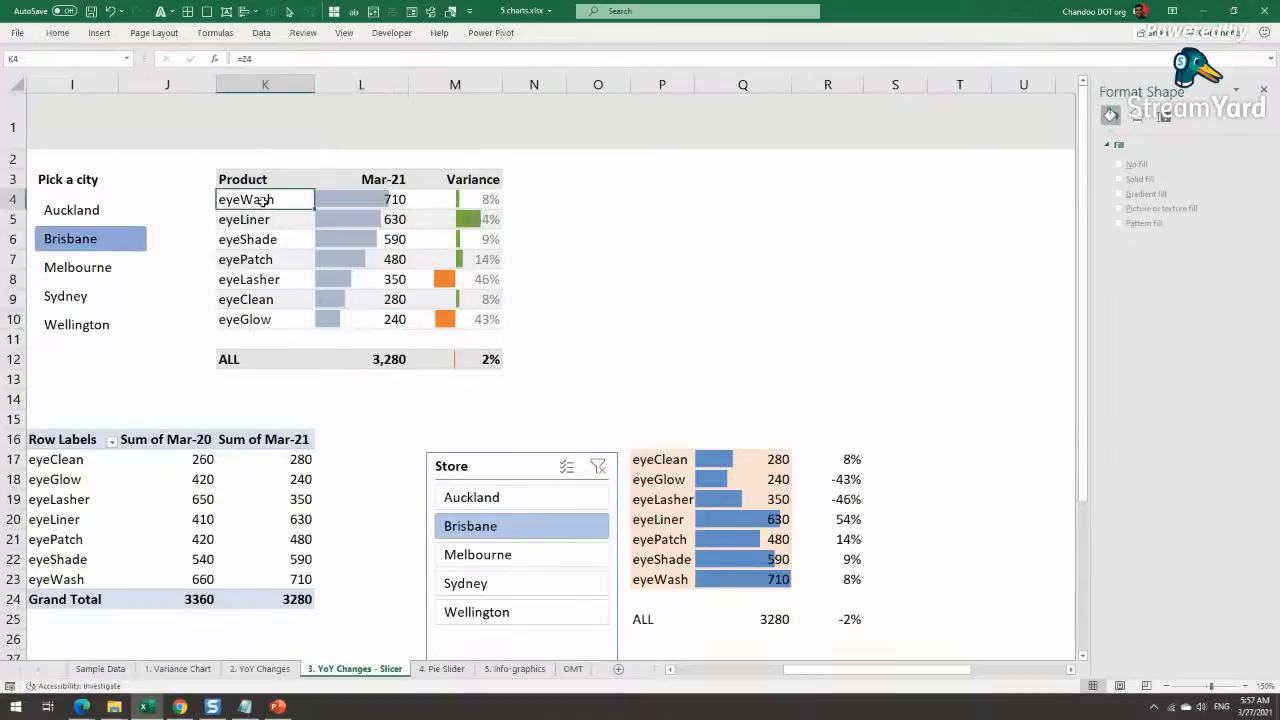
left_click(390, 203)
left_click(264, 200)
left_click(98, 272)
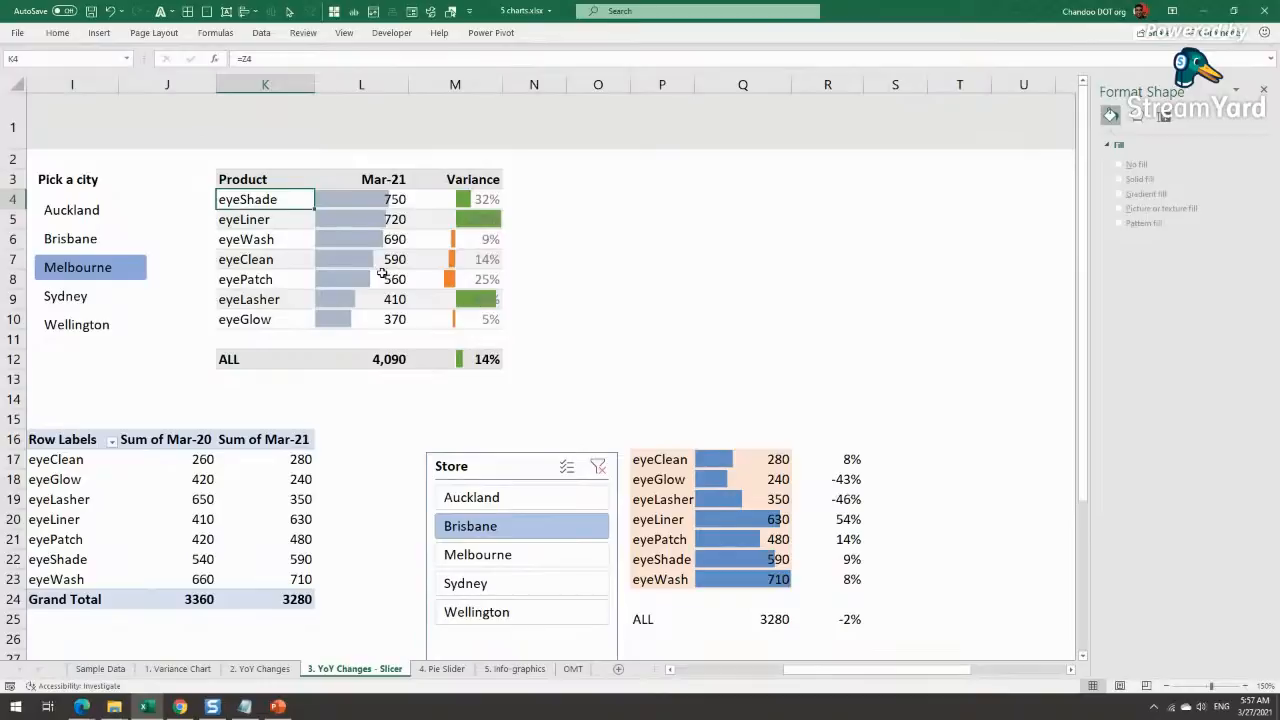
left_click_drag(373, 318, 395, 200)
left_click(263, 200)
left_click_drag(263, 200, 266, 319)
left_click_drag(341, 208, 360, 335)
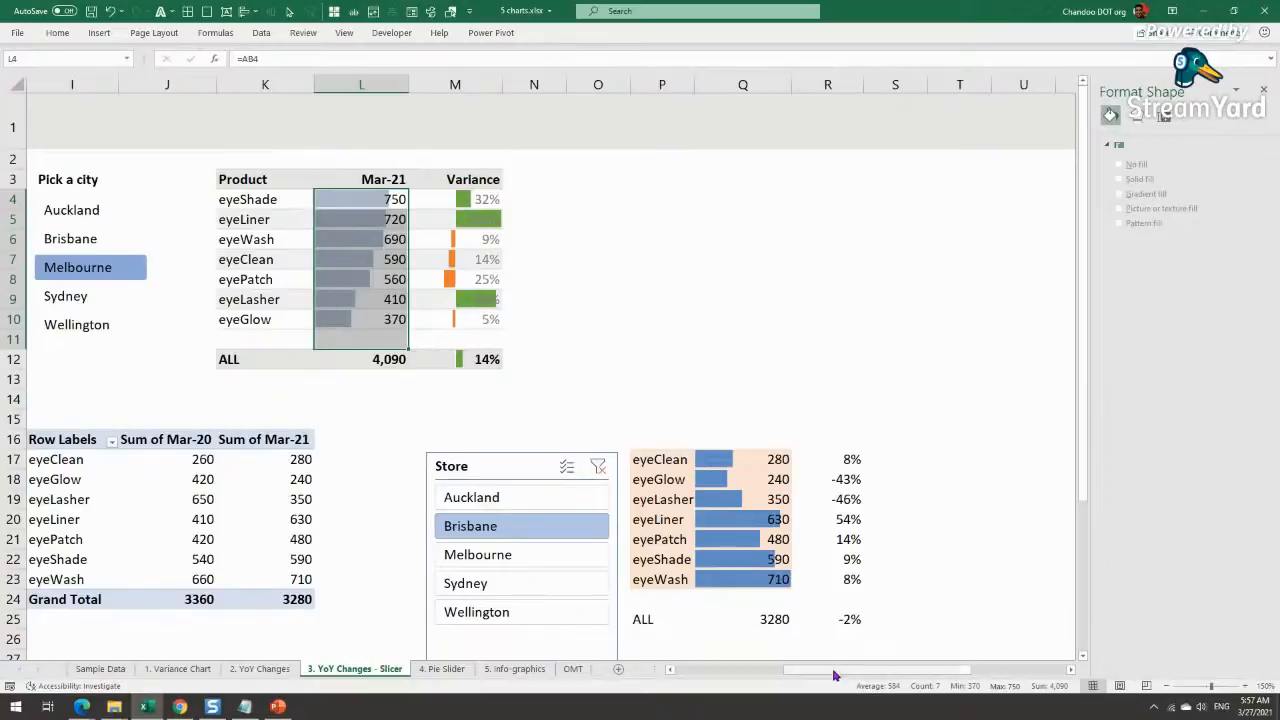
Step: Sort the PivotTable's products by Sum of Mar-21 from largest to smallest
left_click_drag(837, 669, 780, 669)
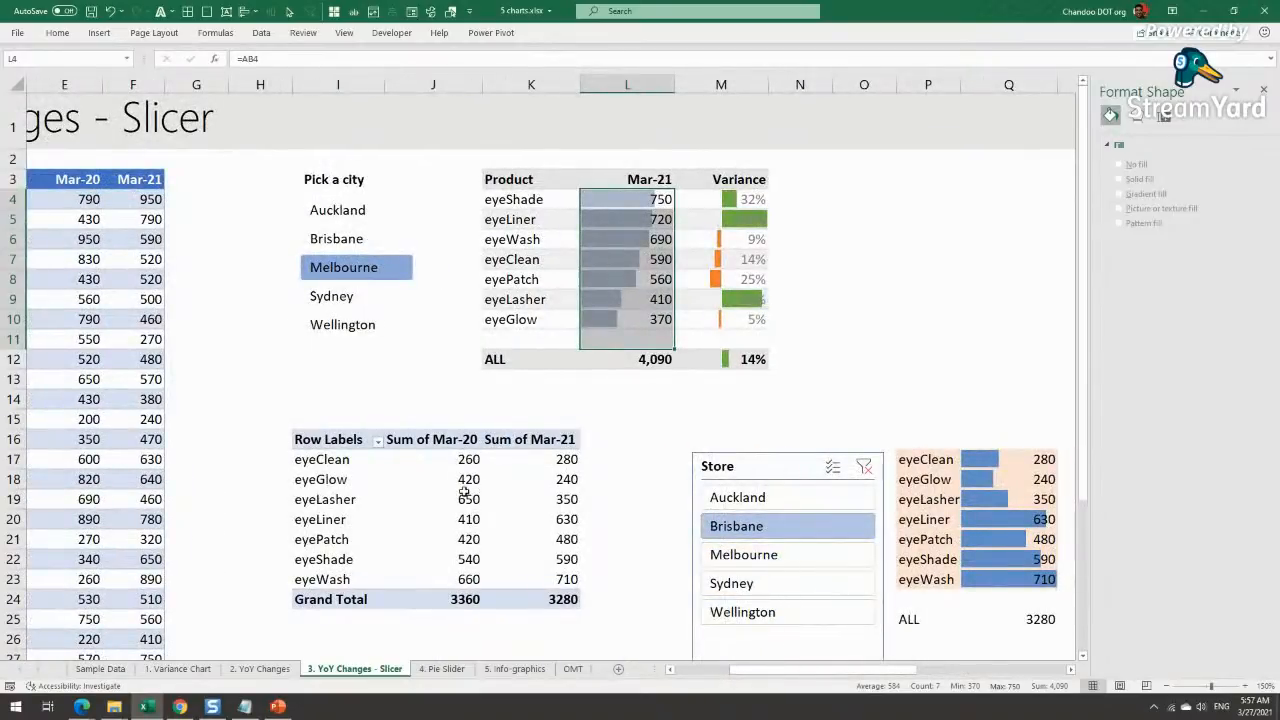
left_click(552, 460)
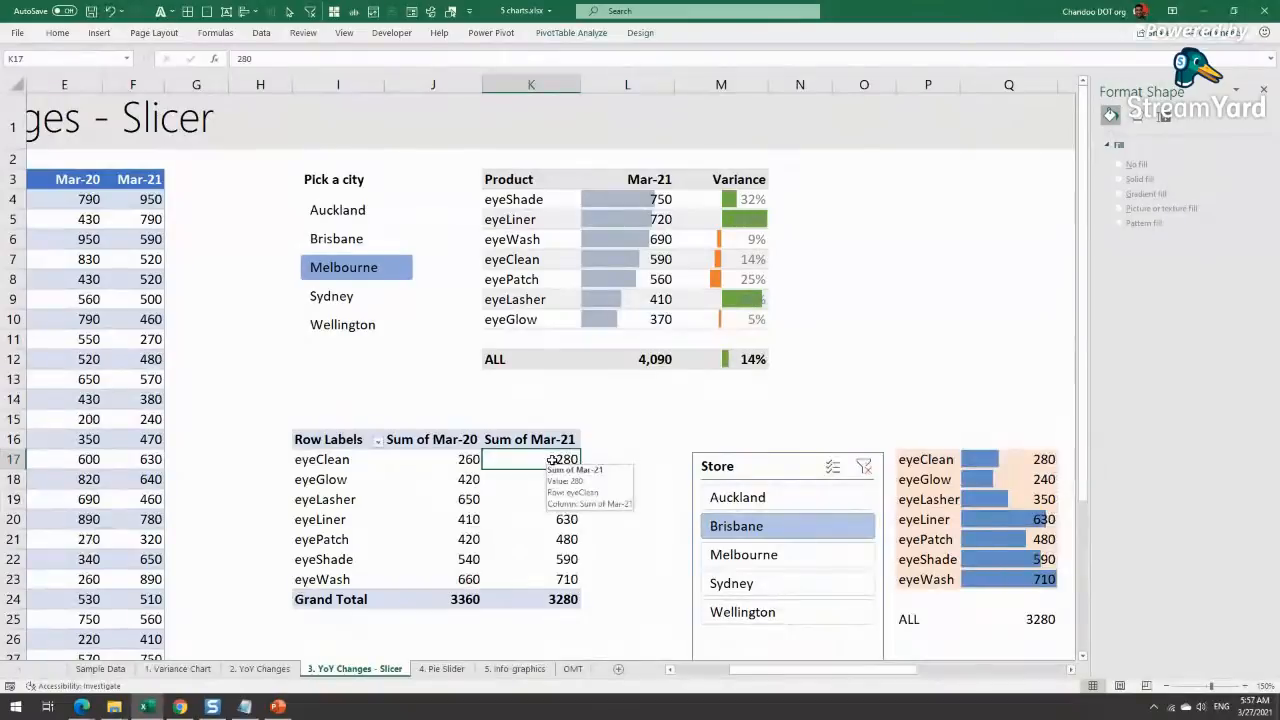
right_click(533, 460)
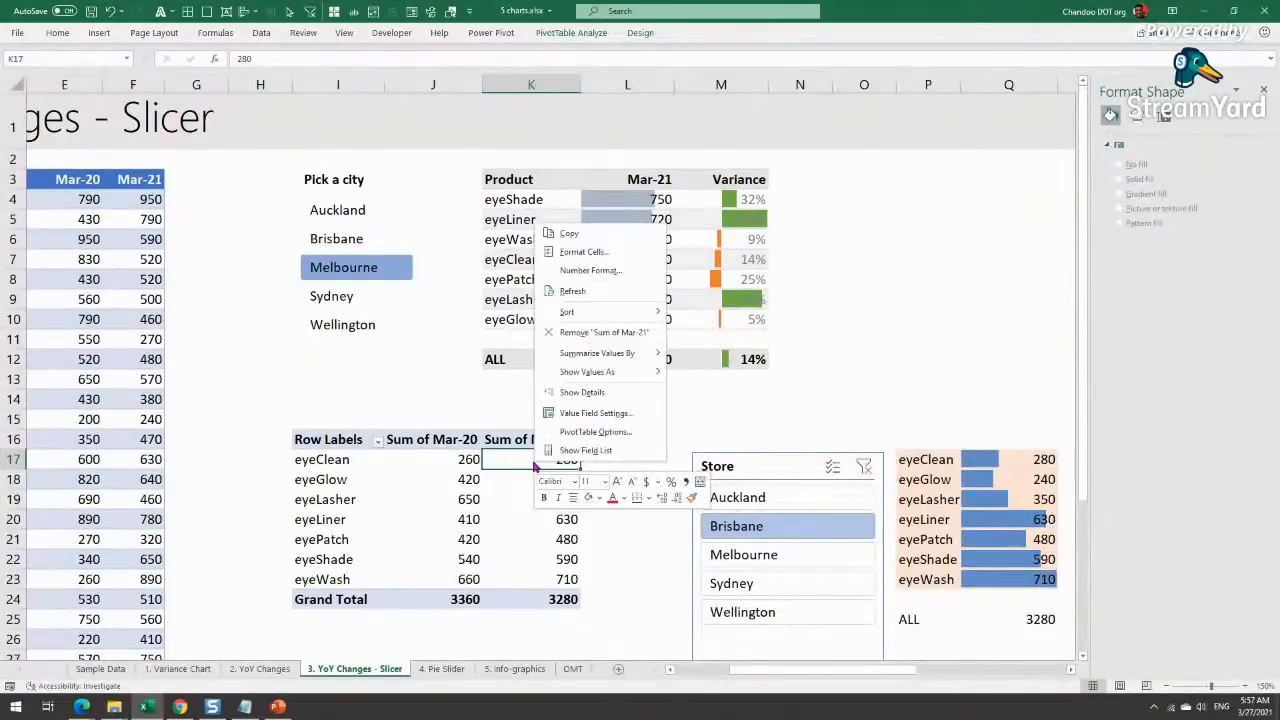
mouse_move(650, 316)
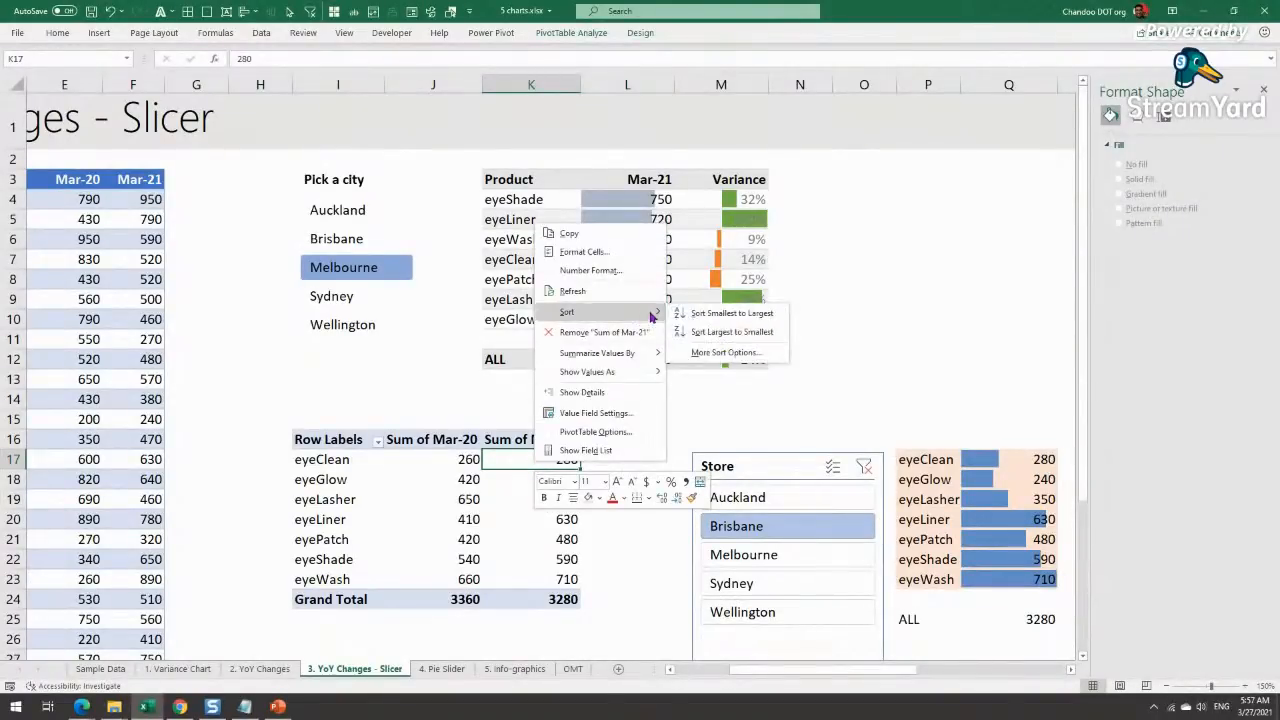
left_click(703, 335)
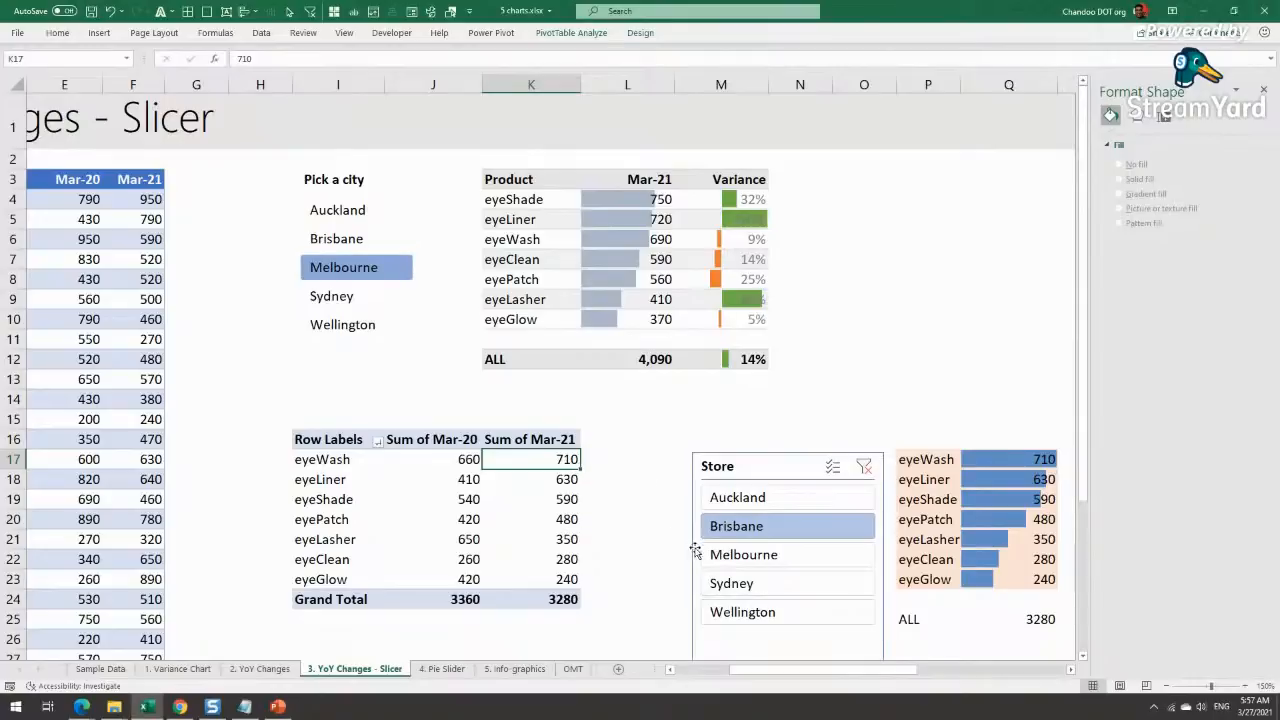
Step: Set the Store slicer to Melbourne and then to Sydney to test the order of the linked table
left_click(768, 560)
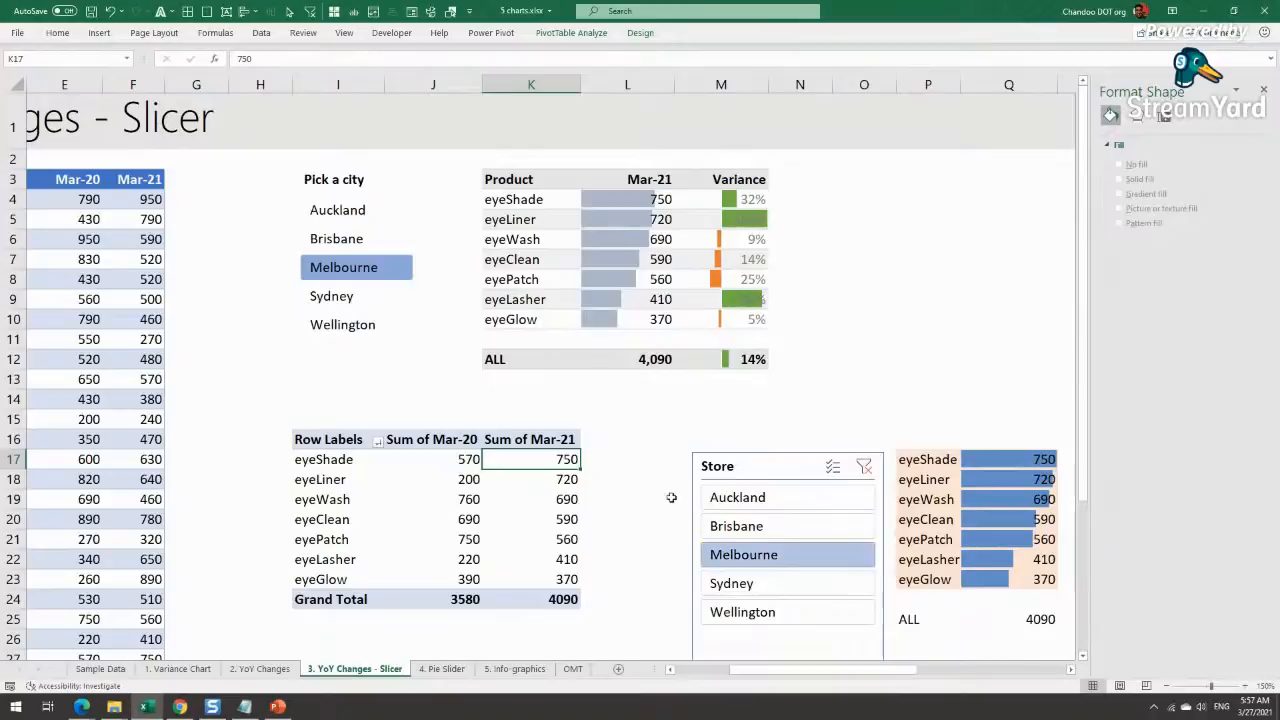
left_click(760, 581)
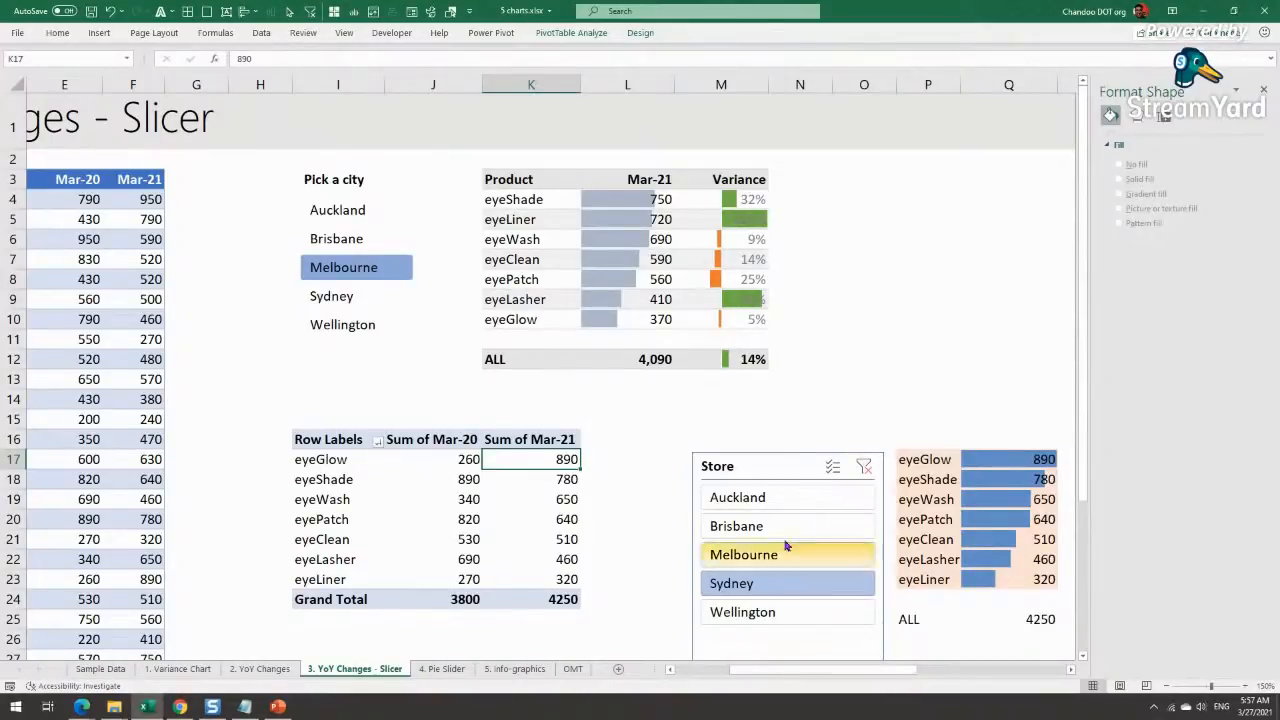
left_click_drag(825, 670, 894, 666)
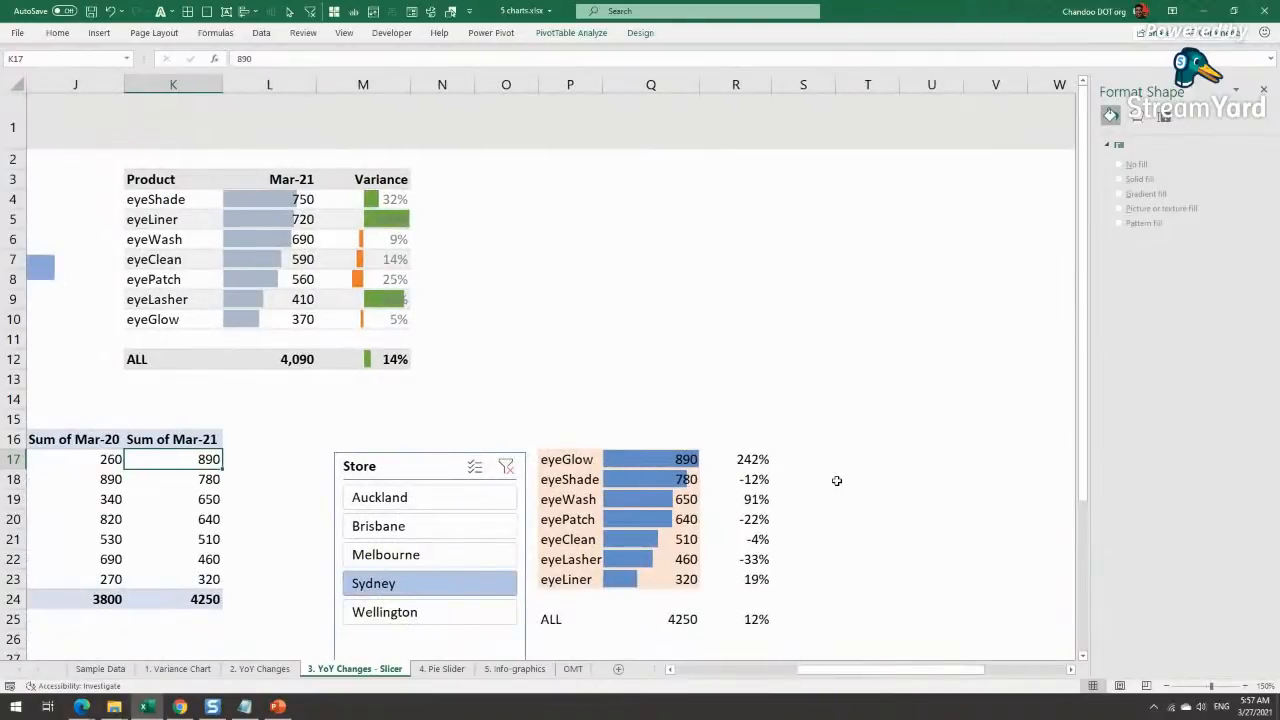
Step: Apply solid blue data bars to the variance percentages in R17:R25
scroll(836, 481, "down", 1)
left_click_drag(746, 367, 750, 523)
left_click(70, 33)
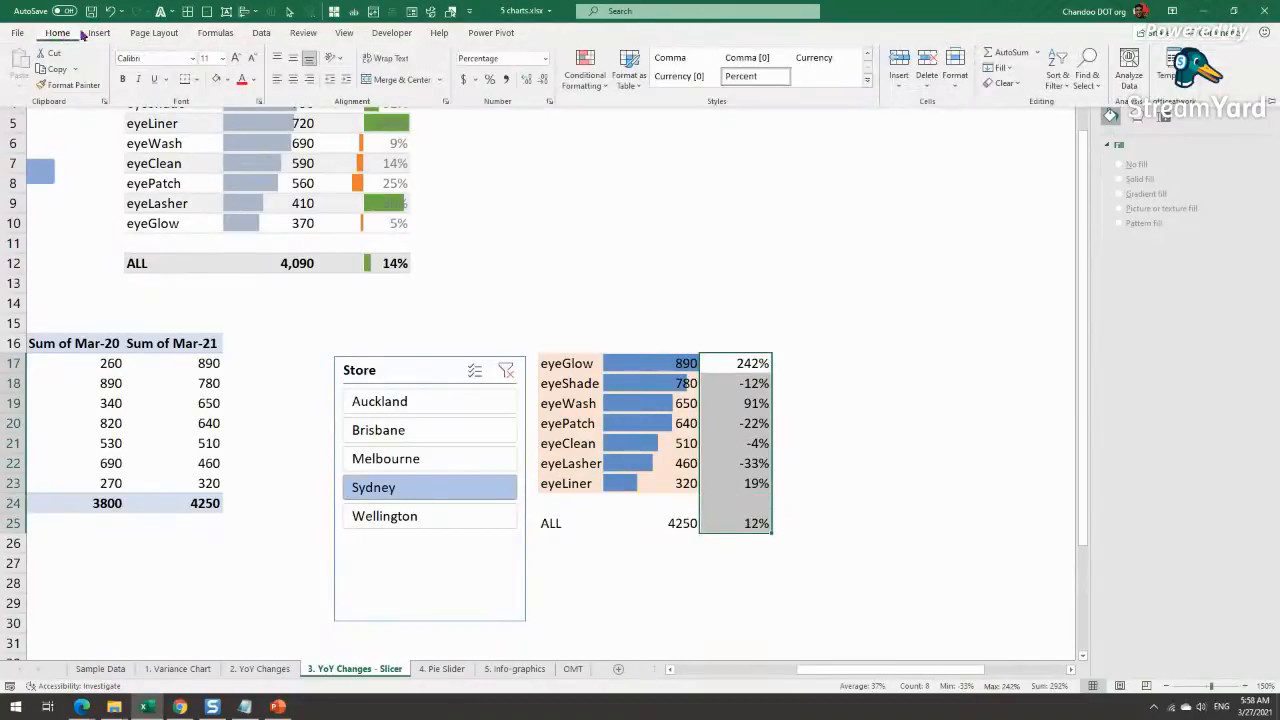
left_click(585, 72)
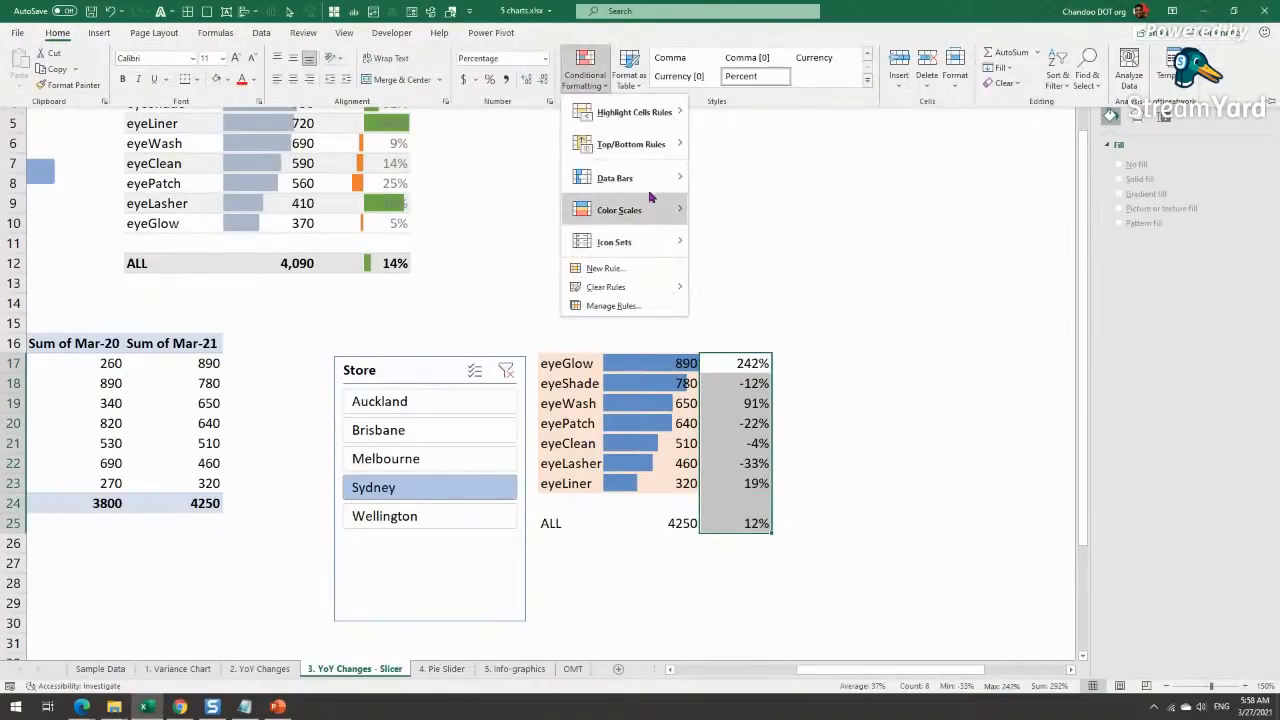
mouse_move(640, 178)
left_click(707, 262)
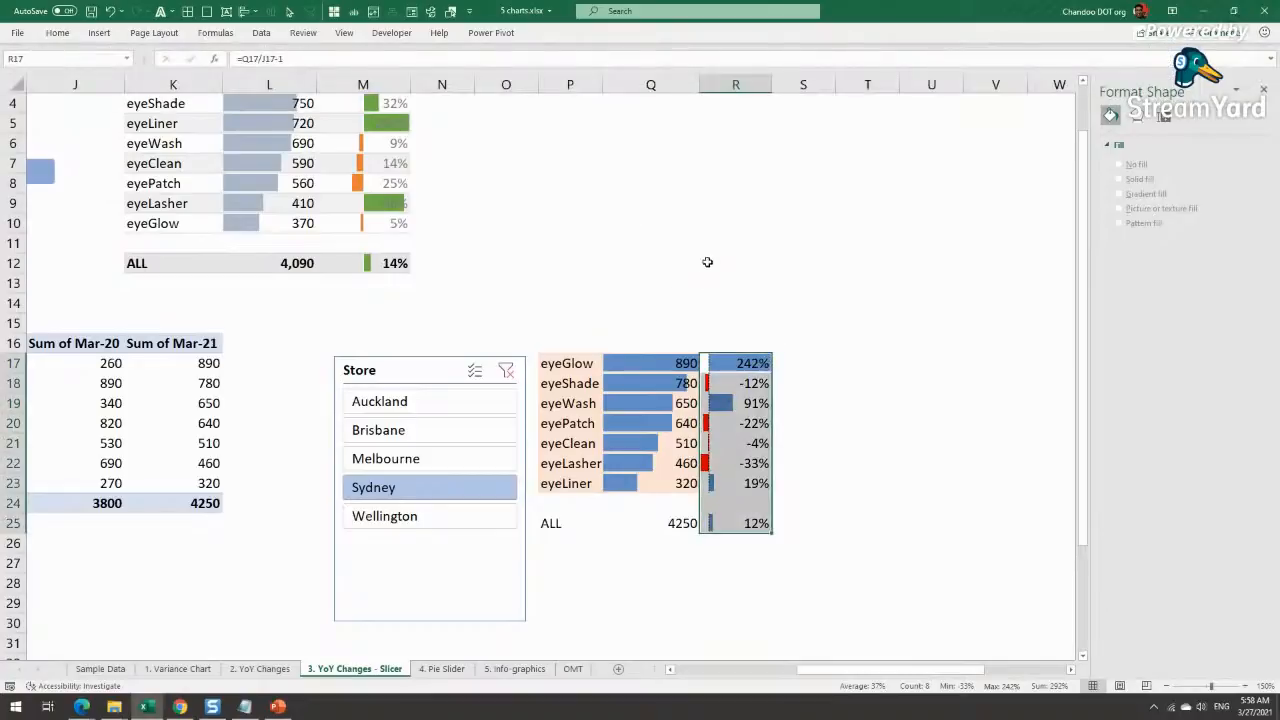
Step: Edit the data bar rule of R17:R25 to use Number limits with a minimum of -1 and a maximum of 1
left_click(60, 33)
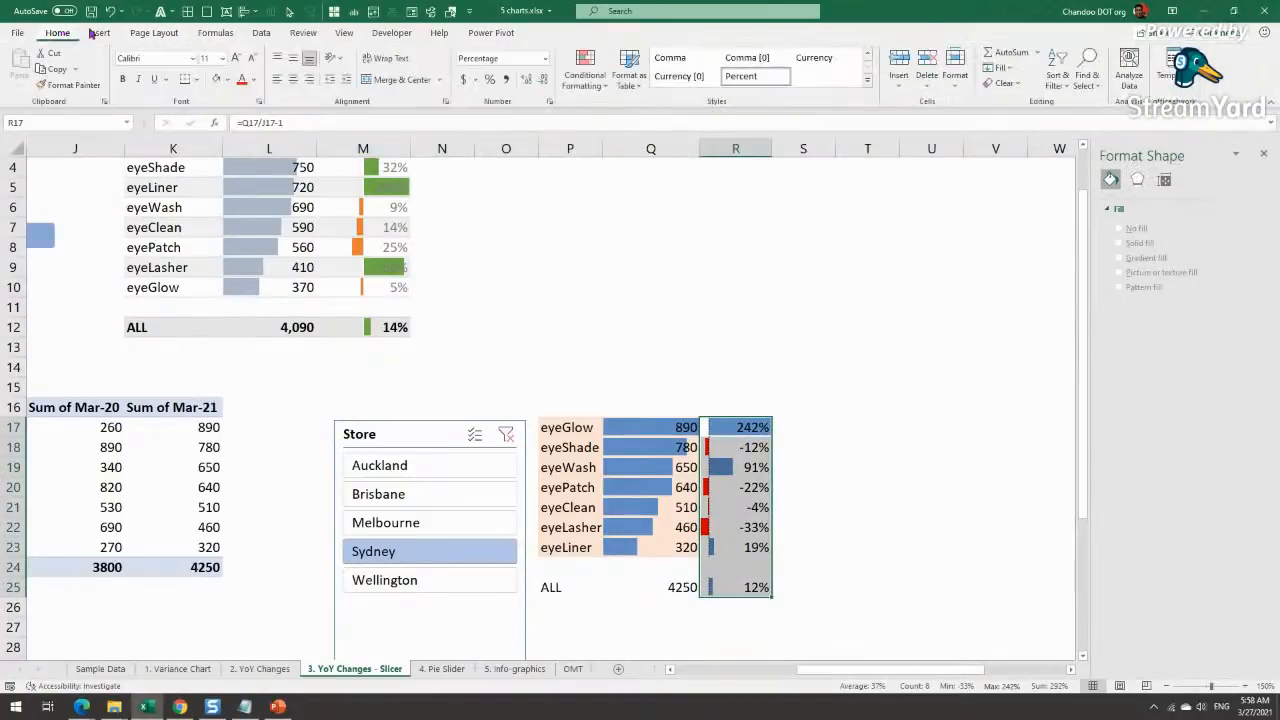
left_click(585, 72)
left_click(620, 305)
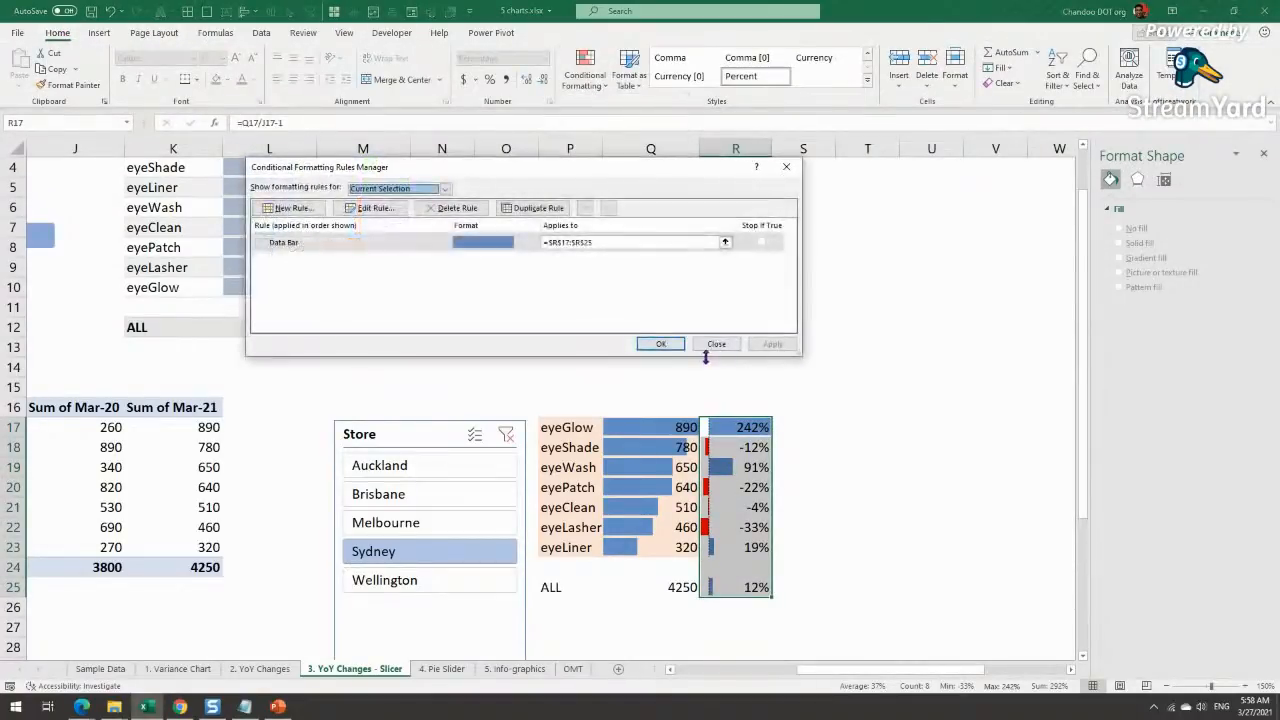
left_click(478, 248)
left_click(372, 208)
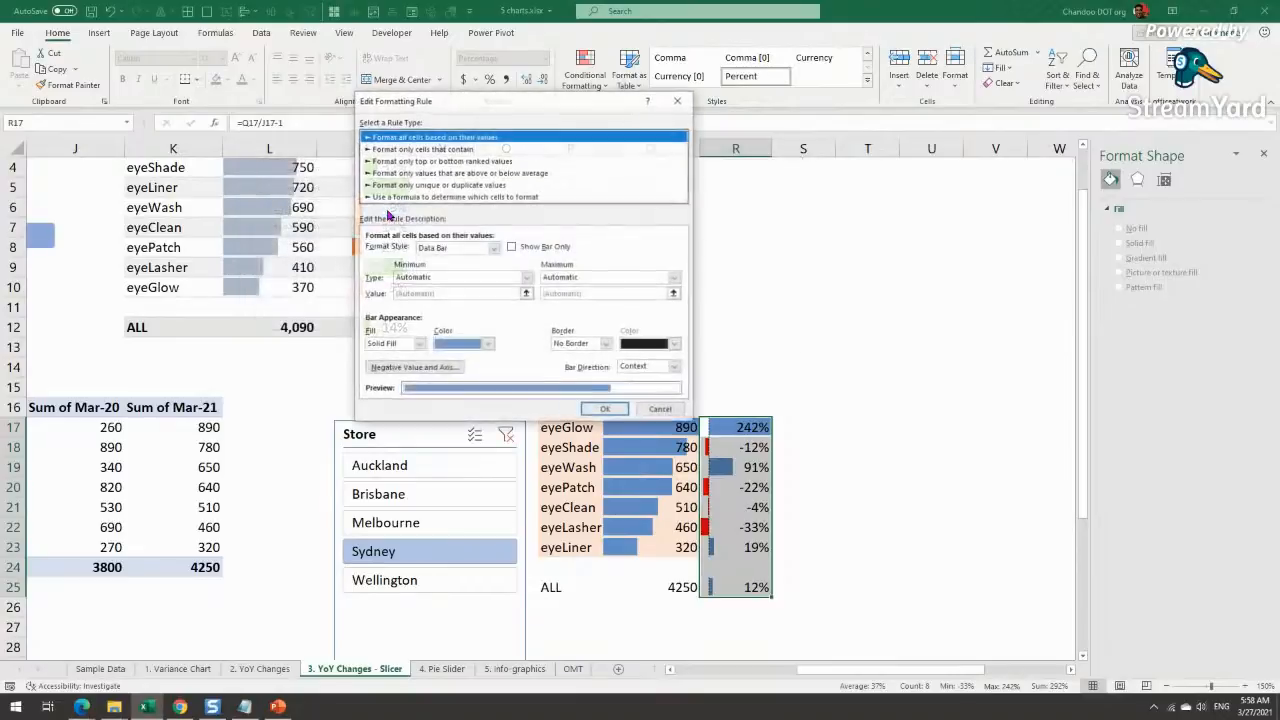
left_click(526, 277)
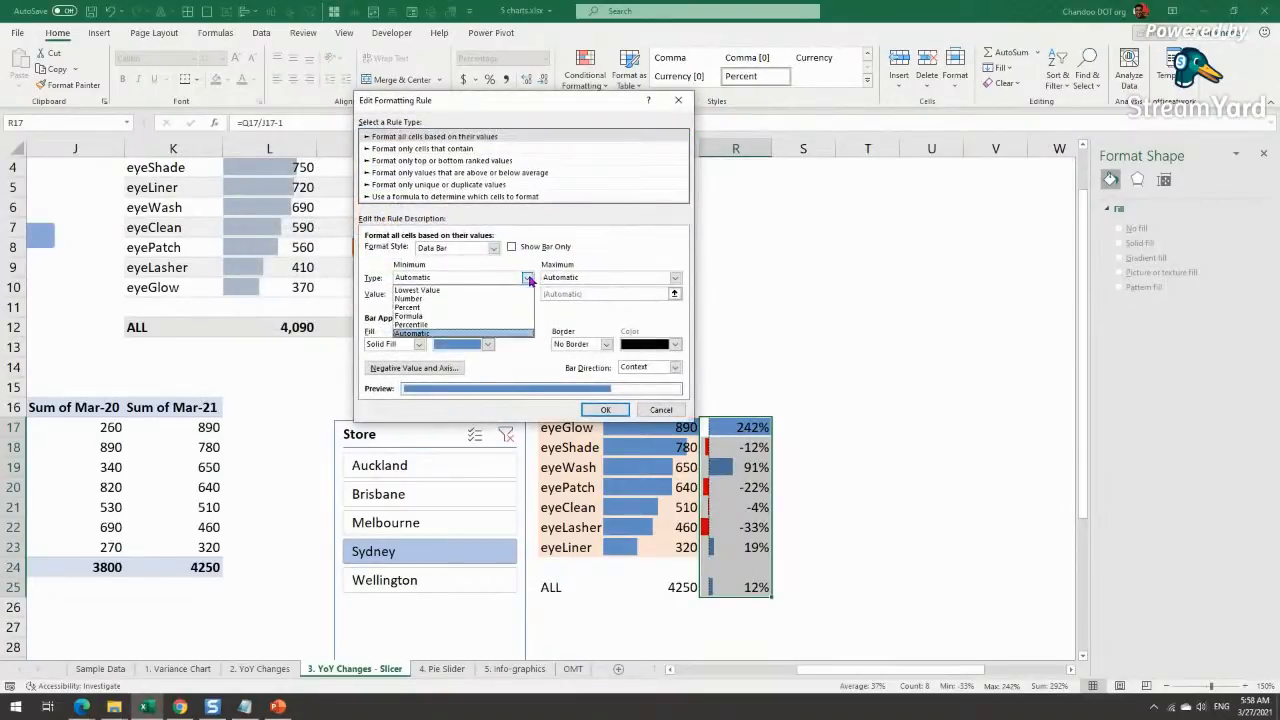
left_click(430, 305)
left_click(620, 280)
left_click(609, 307)
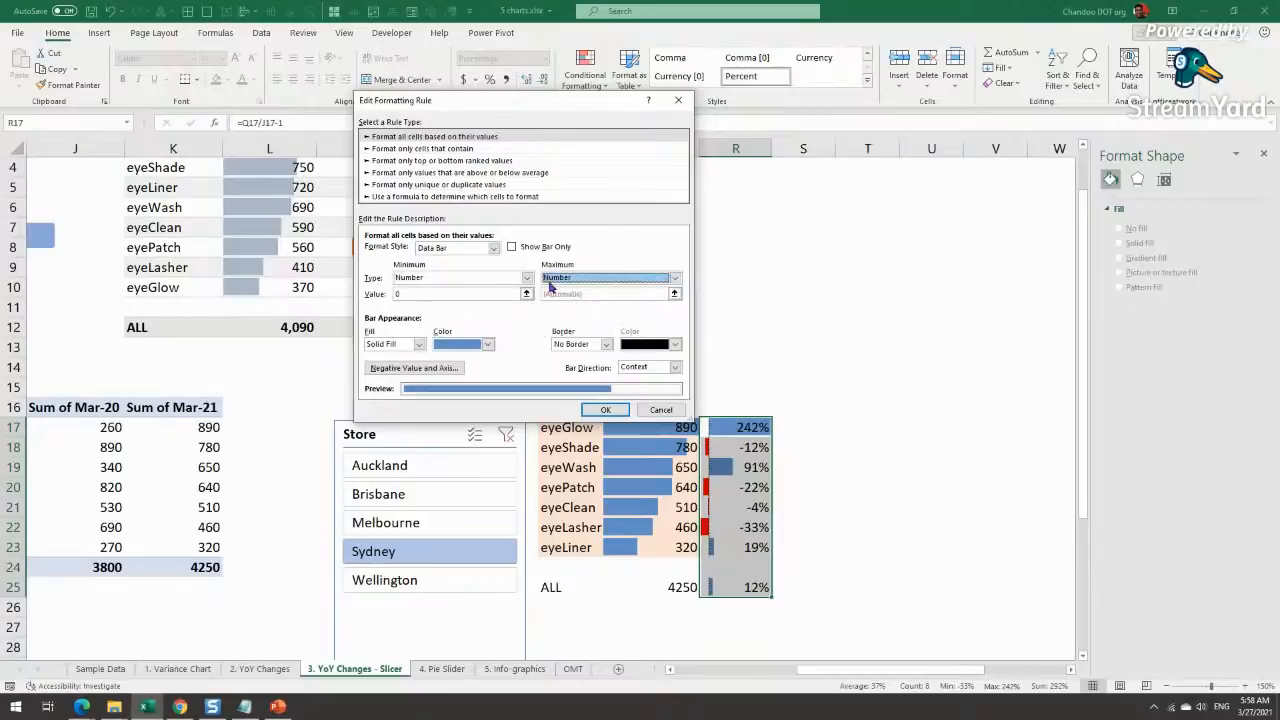
left_click(445, 294)
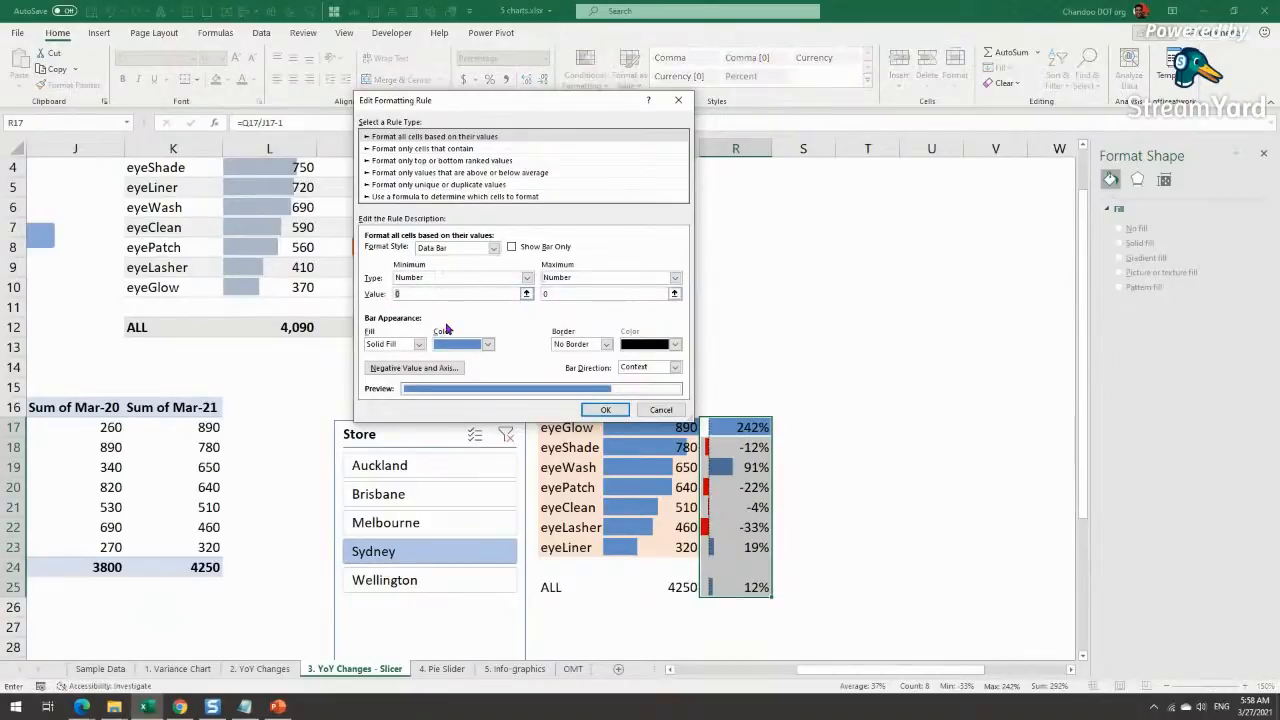
key("Tab")
type("1")
key("Tab")
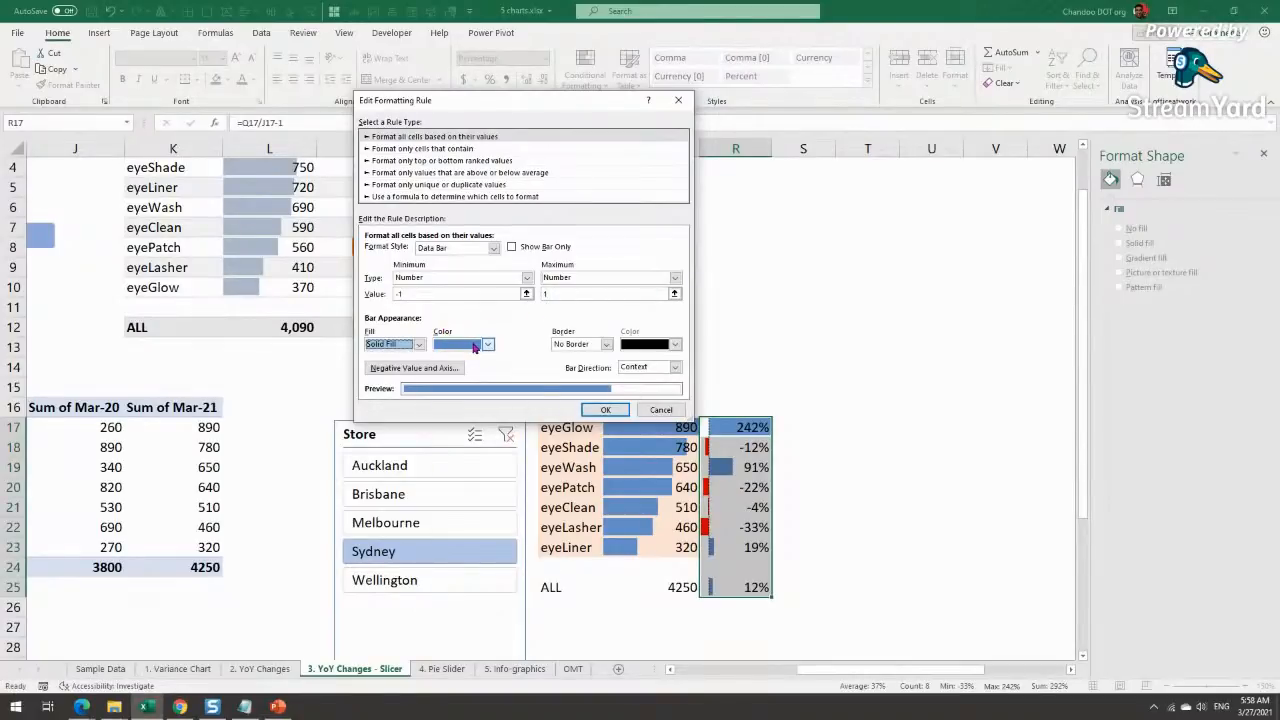
Step: Color the variance data bars Green, Accent 6 for positive values and orange for negative ones, and apply the edited rule
left_click(475, 345)
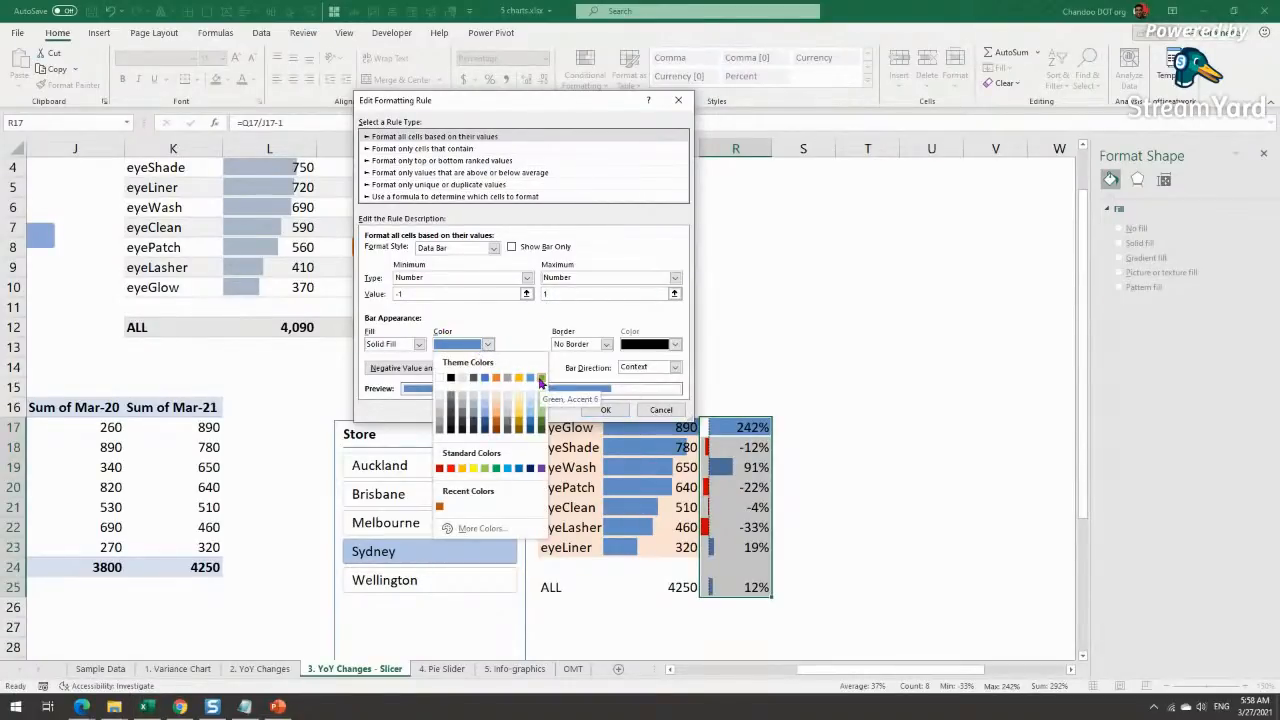
left_click(541, 381)
left_click(420, 368)
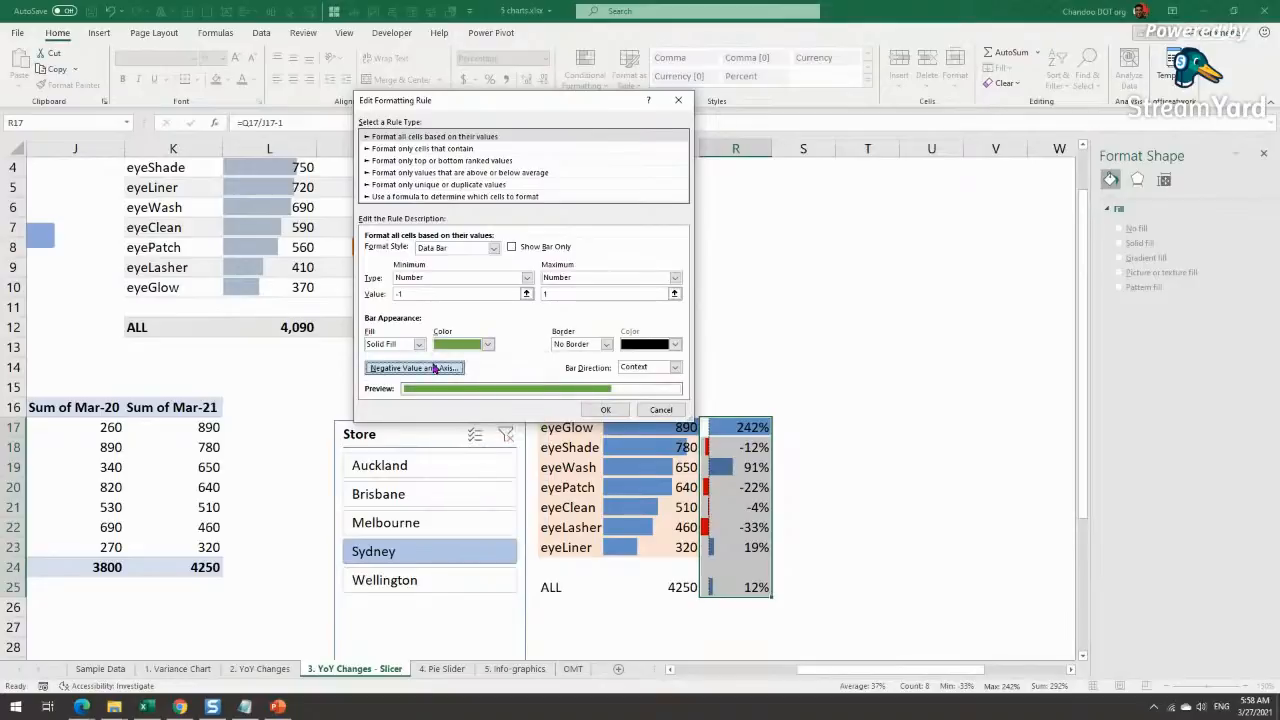
left_click(464, 192)
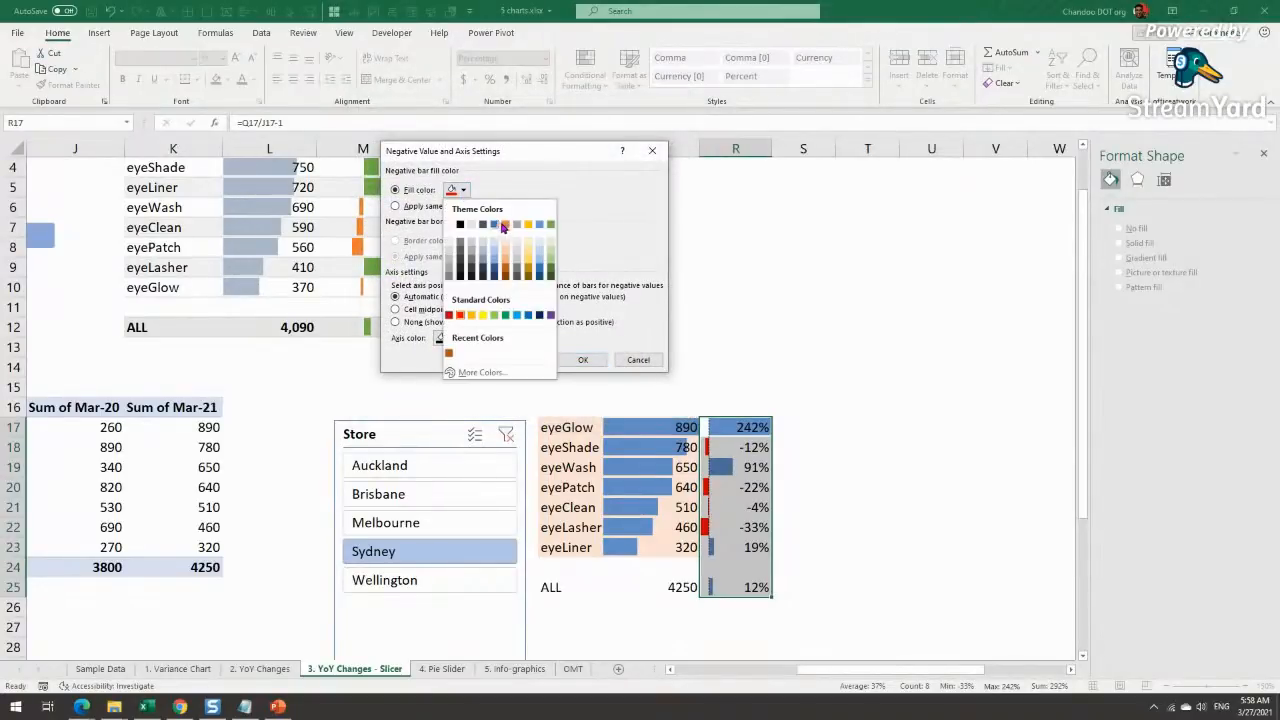
left_click(508, 229)
left_click_drag(560, 158, 863, 170)
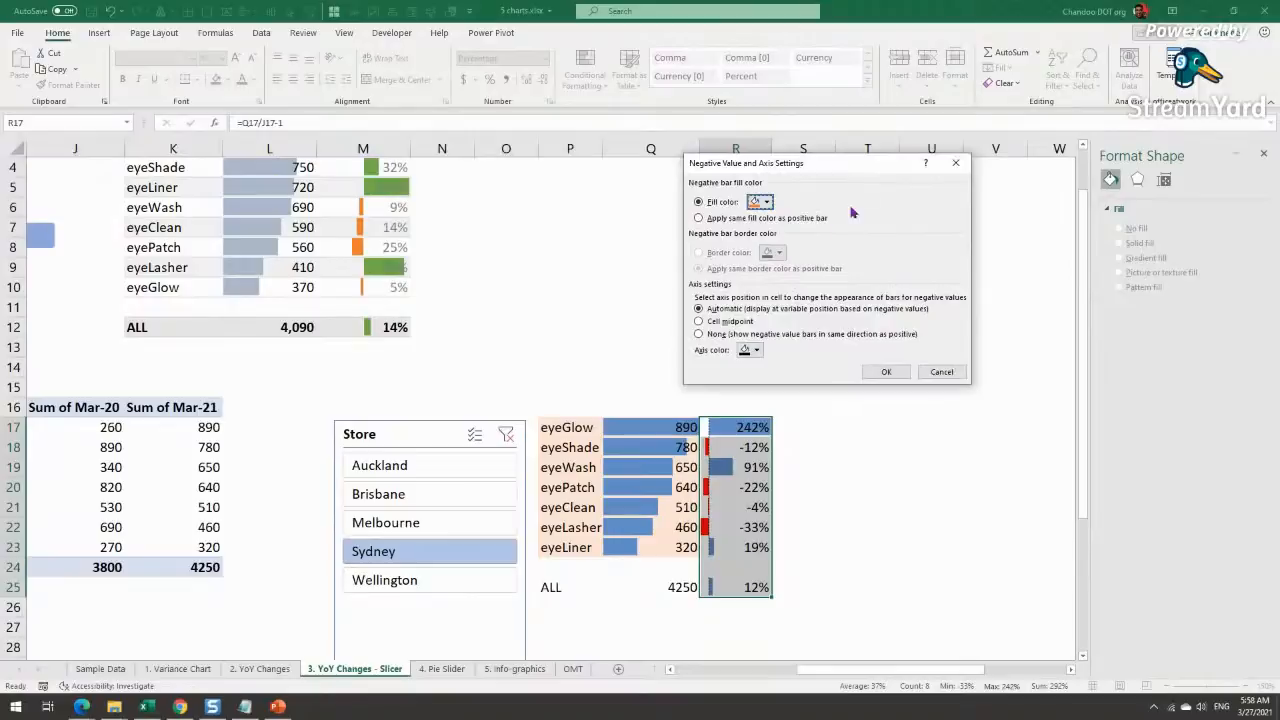
left_click(885, 373)
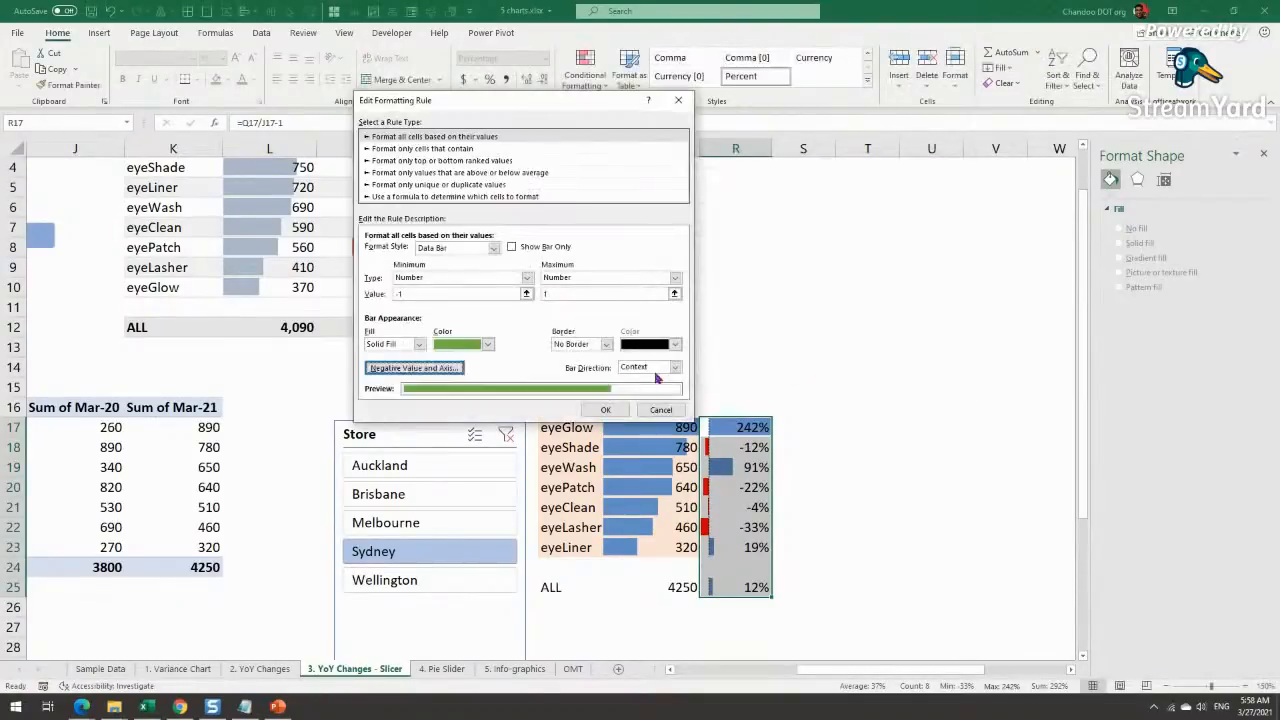
left_click(606, 410)
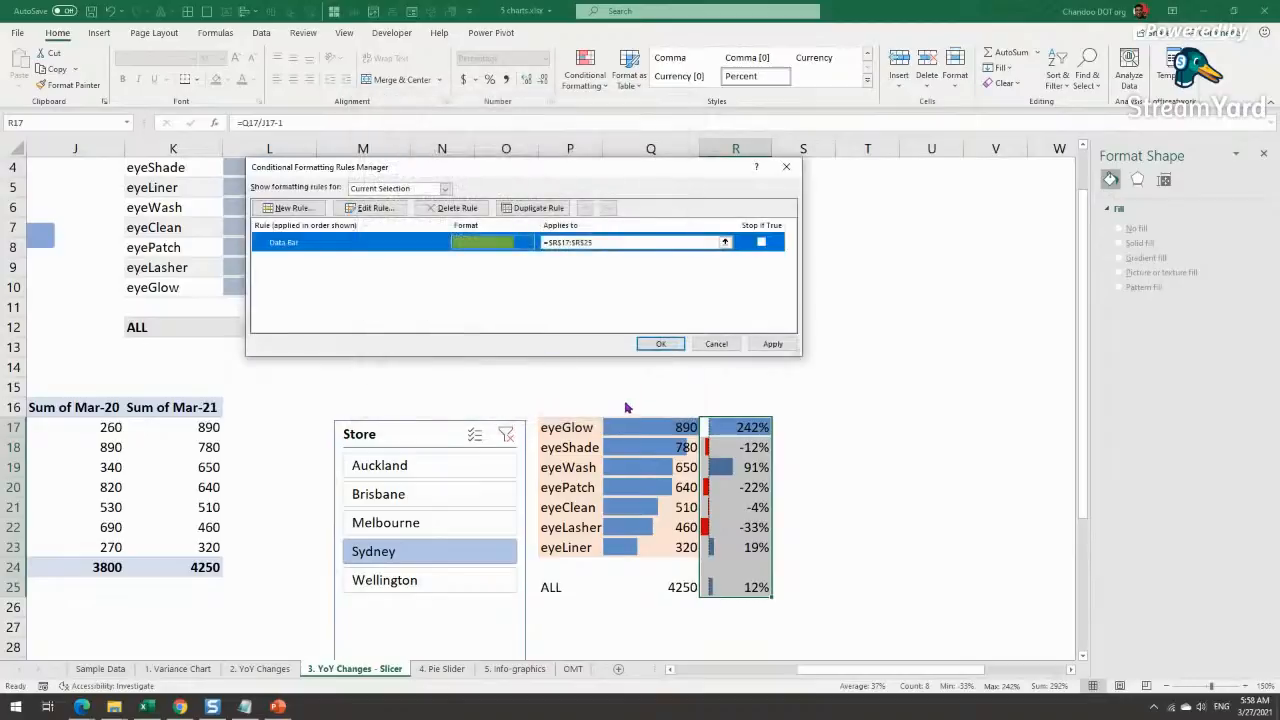
left_click(773, 345)
left_click(661, 344)
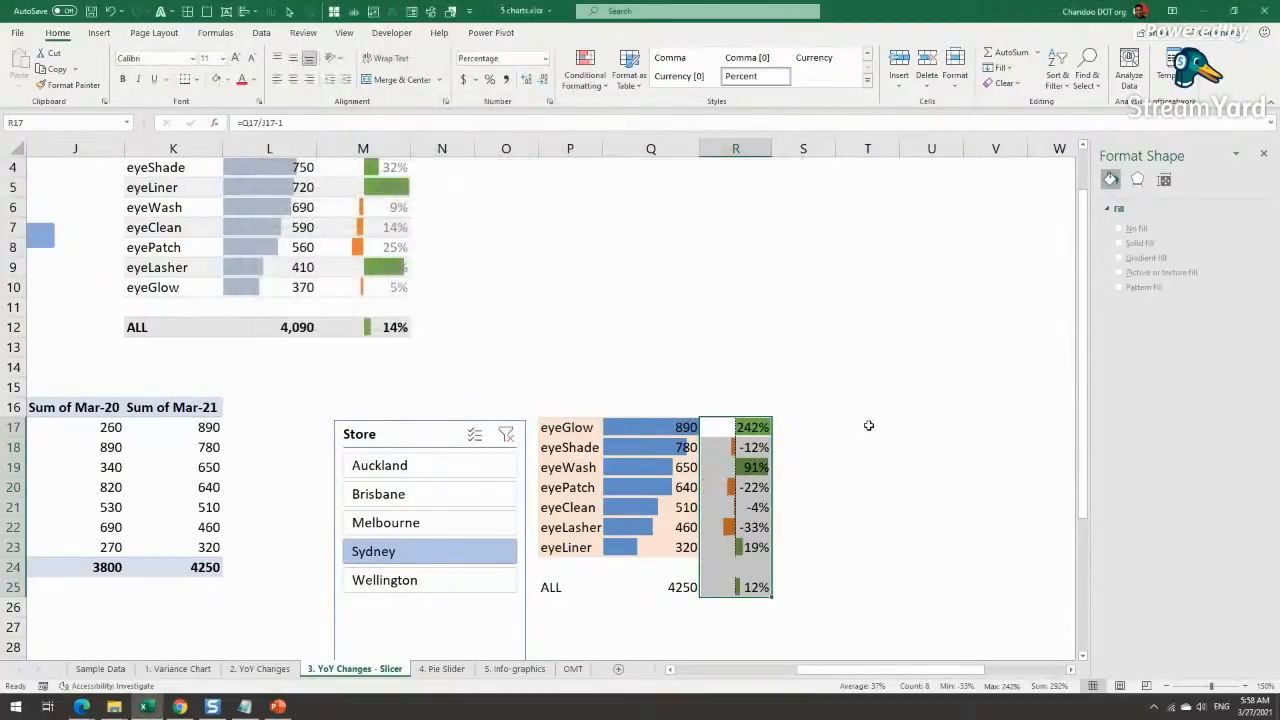
left_click(864, 425)
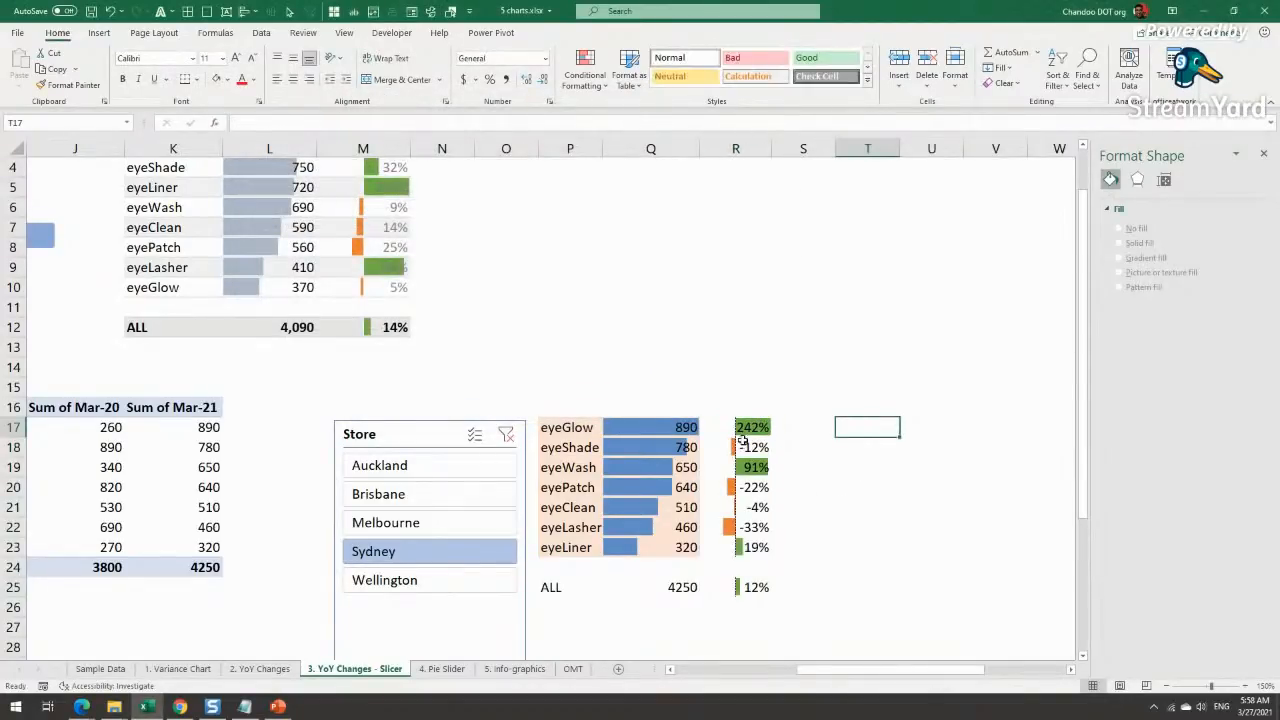
Step: Compare the variance cell R17 with the number display and bars of the finished report's Variance column
left_click(769, 433)
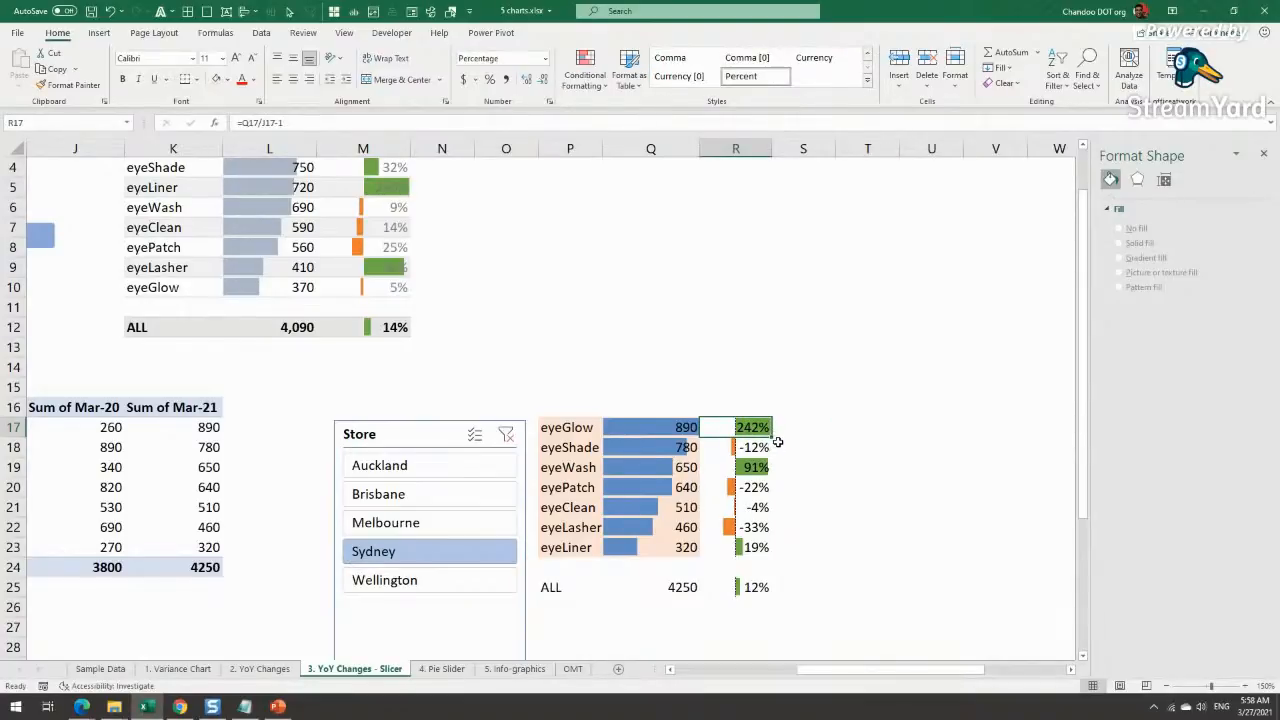
scroll(588, 333, "up", 1)
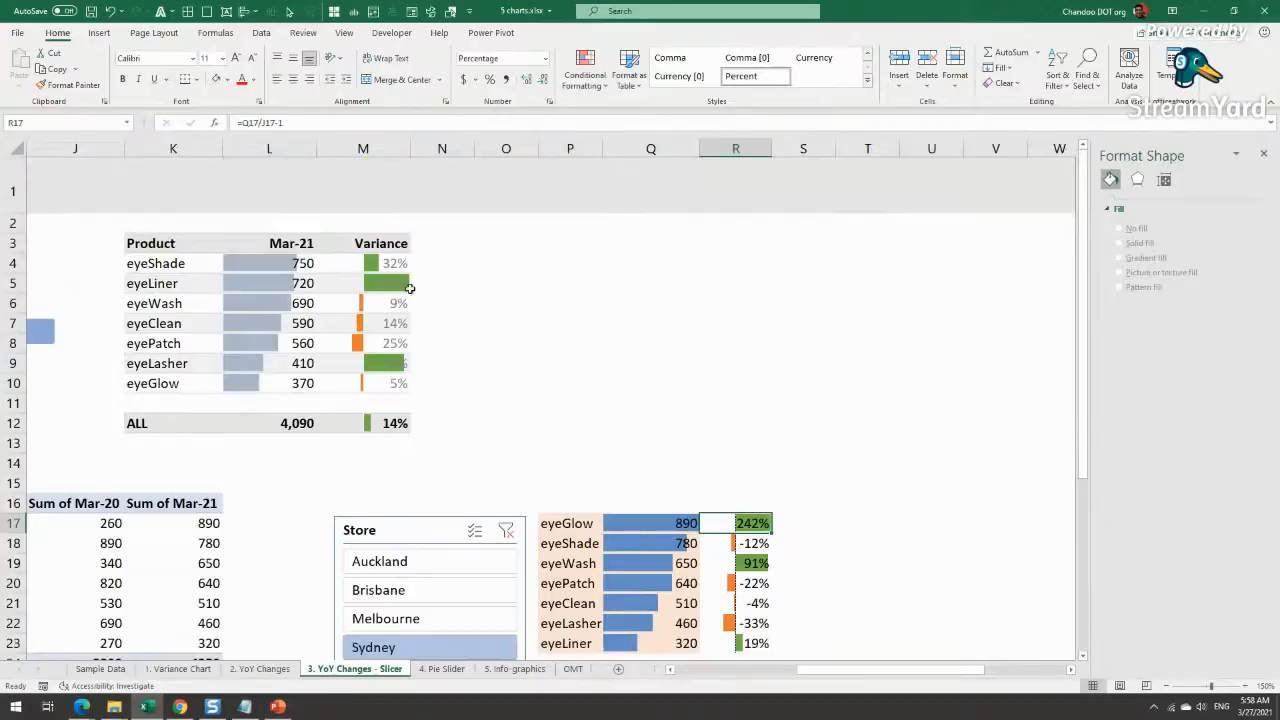
left_click(396, 280)
scroll(778, 512, "down", 2)
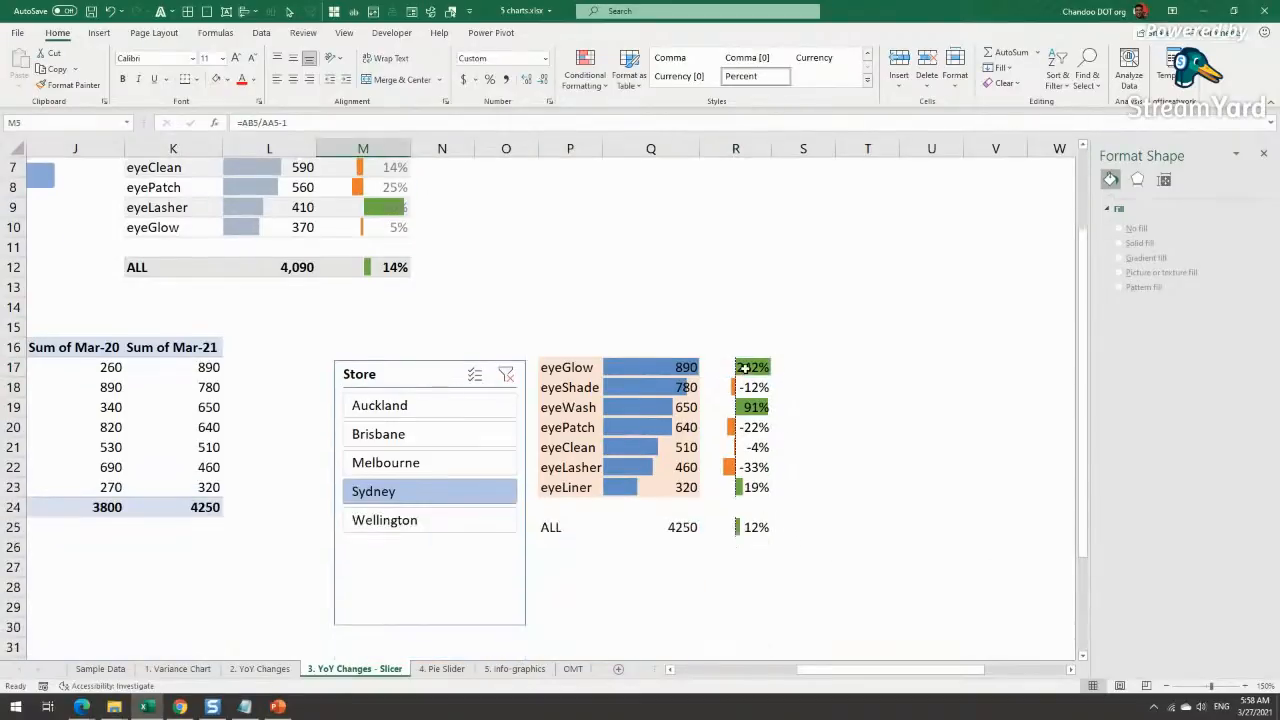
left_click(745, 370)
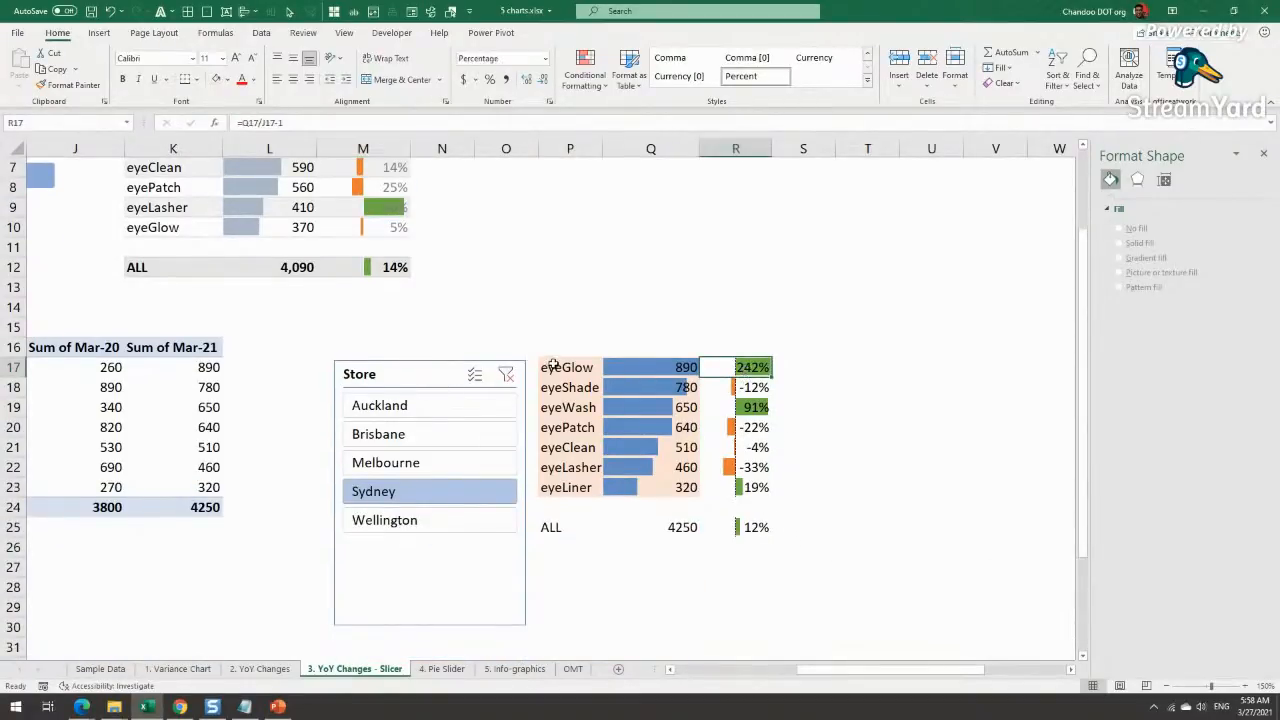
Step: Remove the background fill from P17:R23 and separate its rows with light gray horizontal borders
left_click_drag(553, 368, 752, 488)
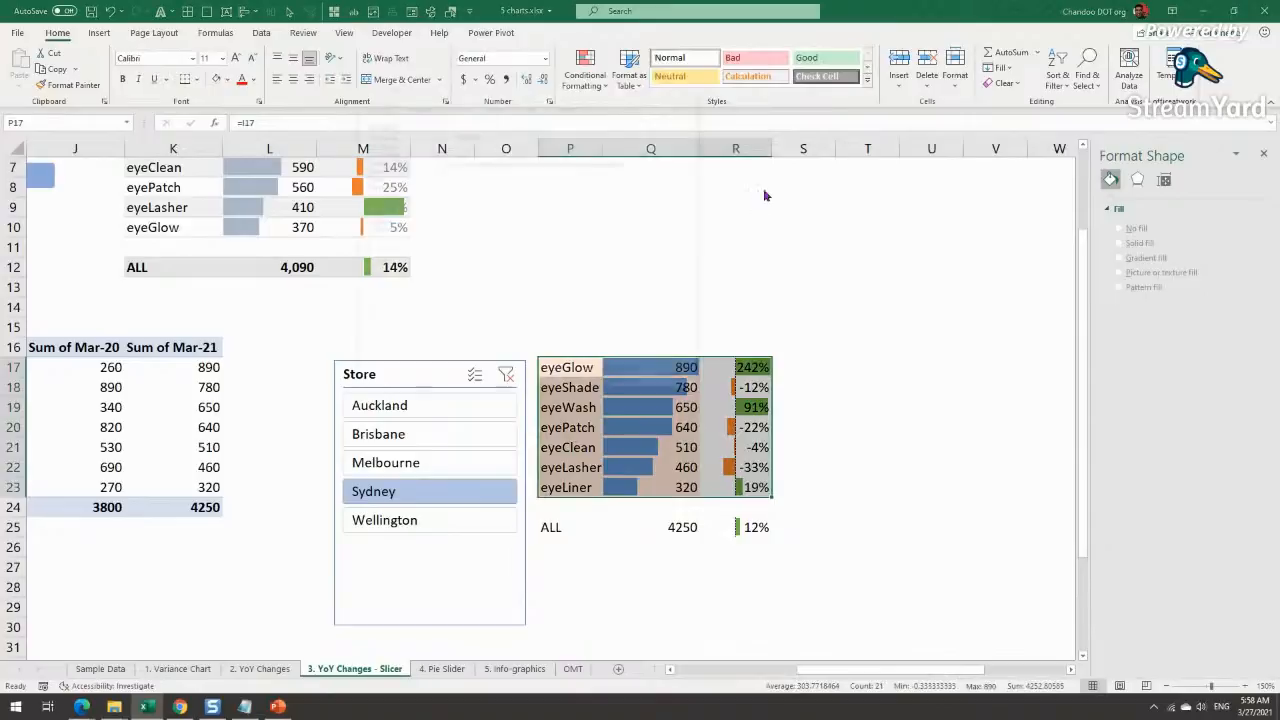
key("ctrl+1")
left_click(533, 106)
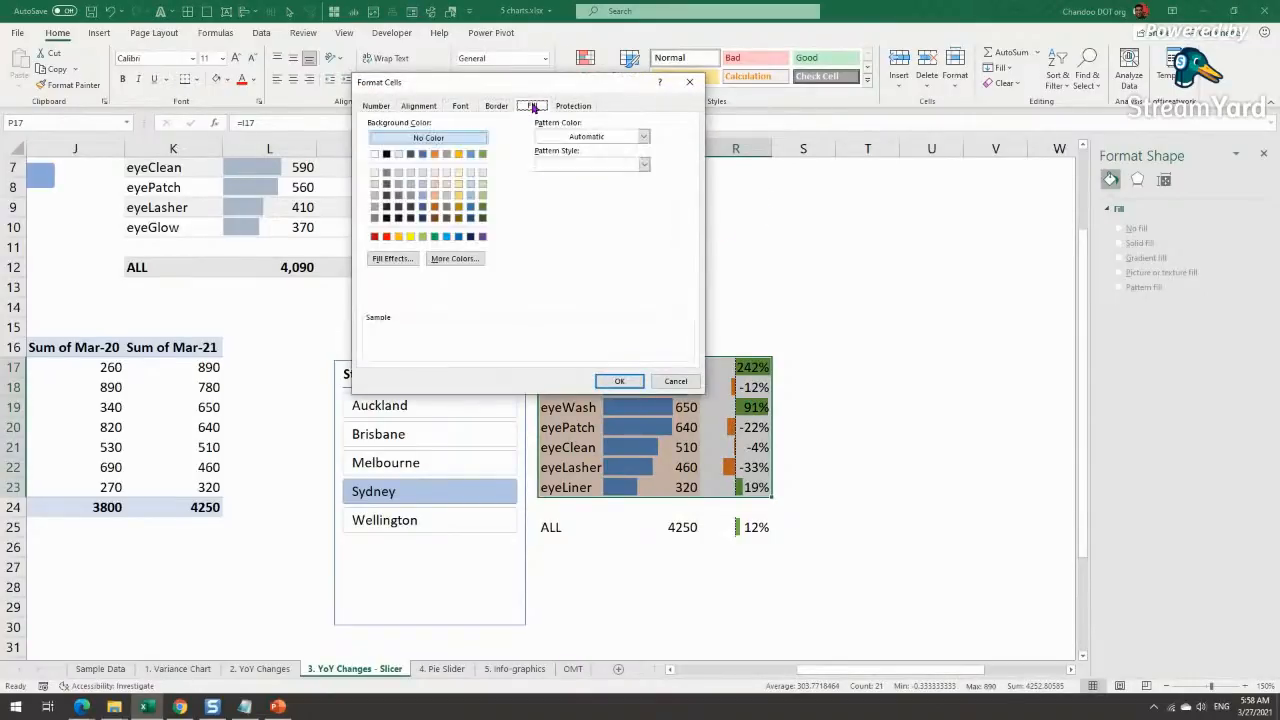
left_click(437, 139)
left_click(496, 106)
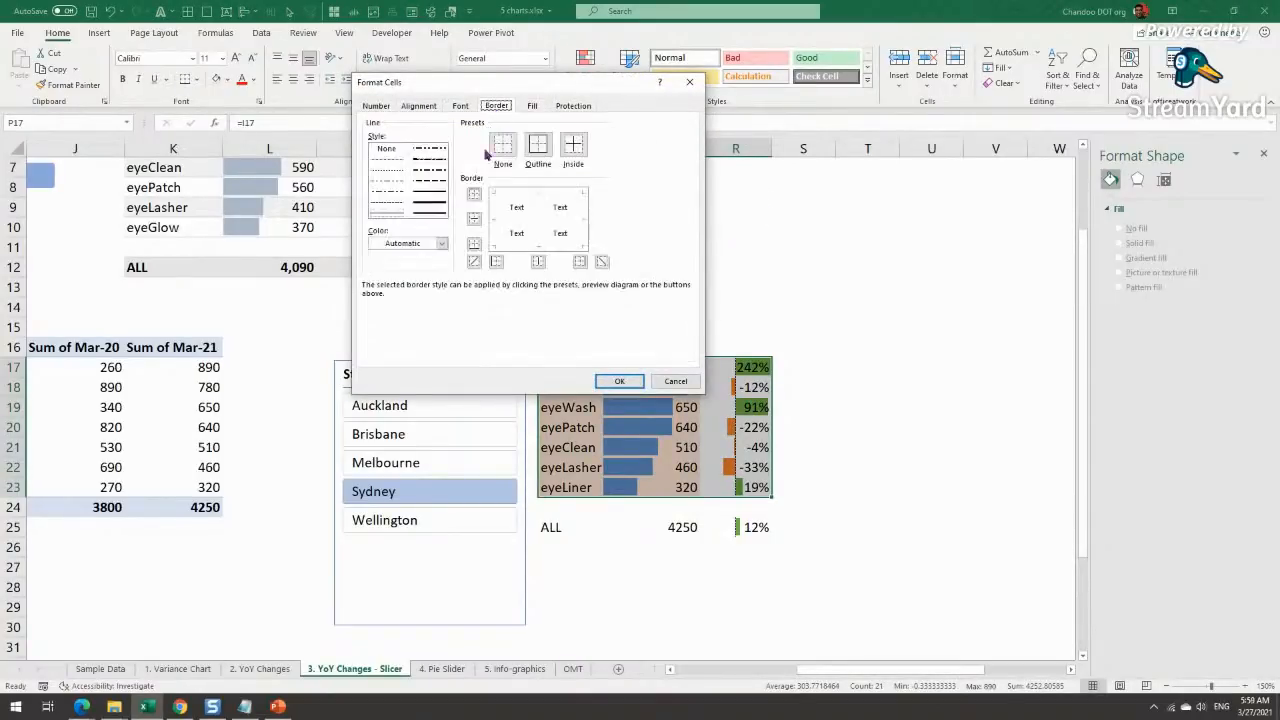
left_click(441, 243)
left_click(374, 335)
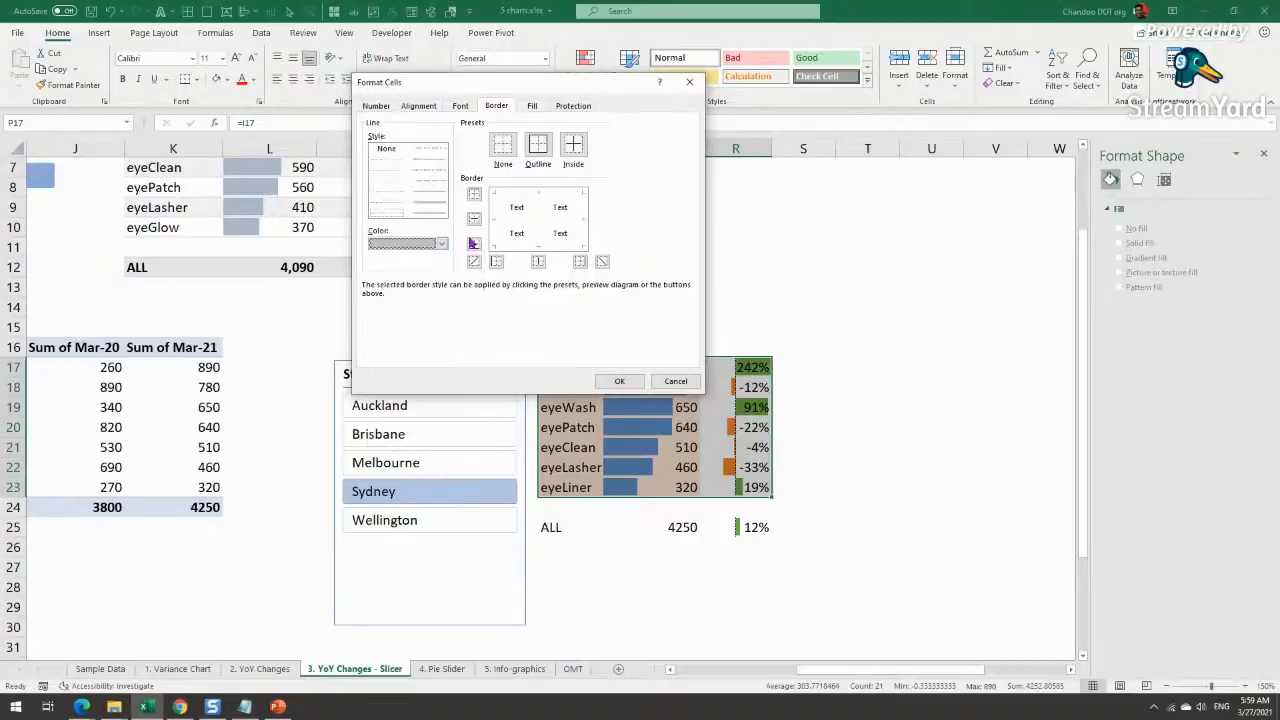
left_click(619, 381)
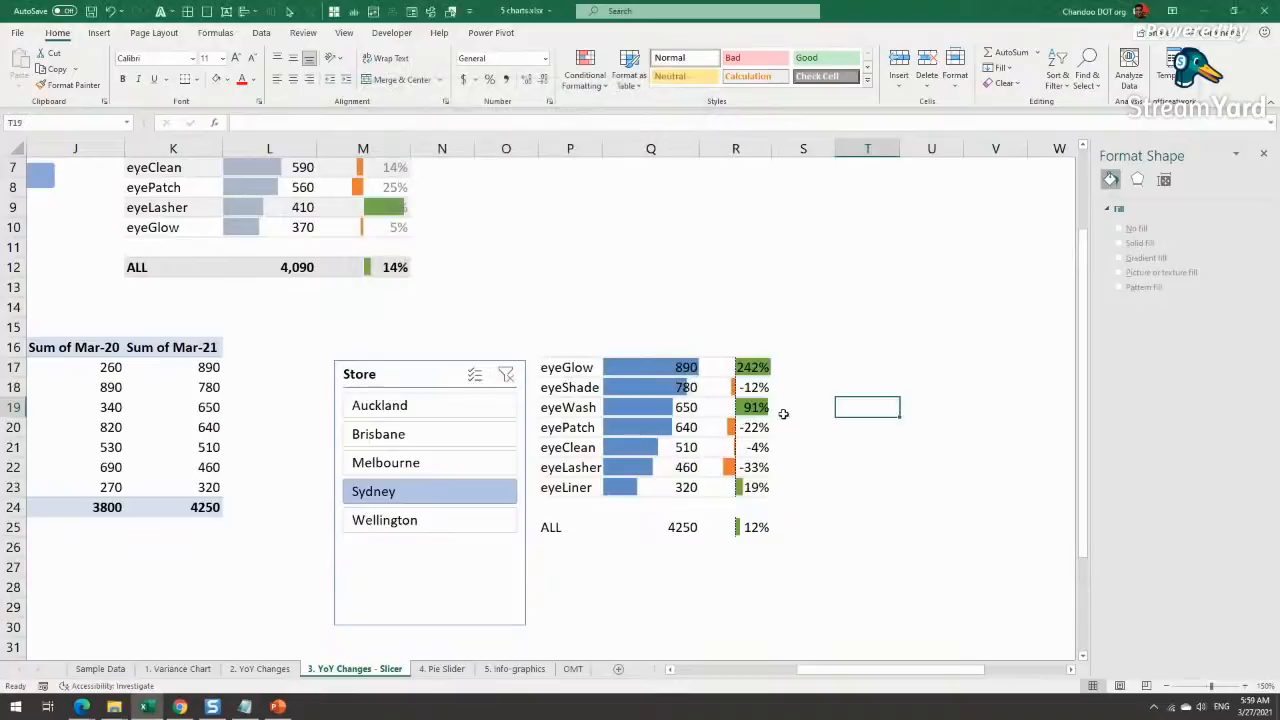
Step: Compare the data bars in Q17:Q23 with those in the finished report's Mar-21 column
scroll(783, 413, "up", 1)
scroll(710, 460, "up", 1)
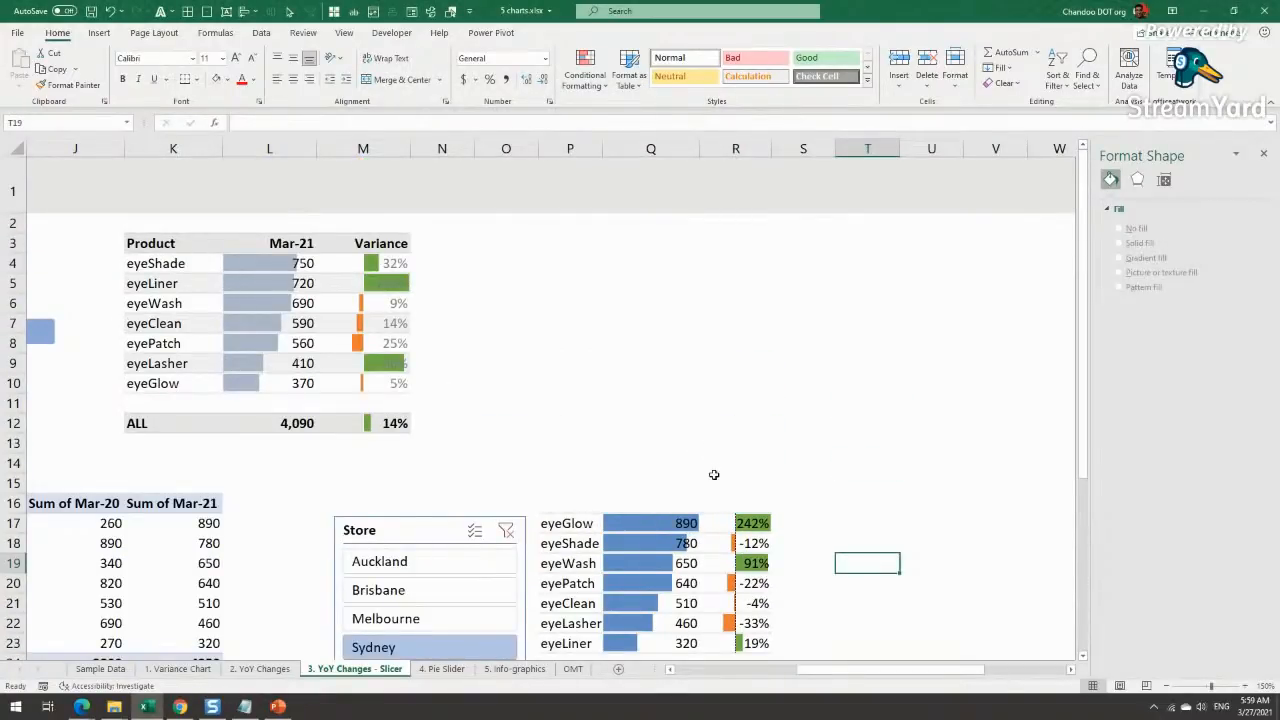
scroll(714, 474, "down", 2)
left_click_drag(688, 492, 684, 366)
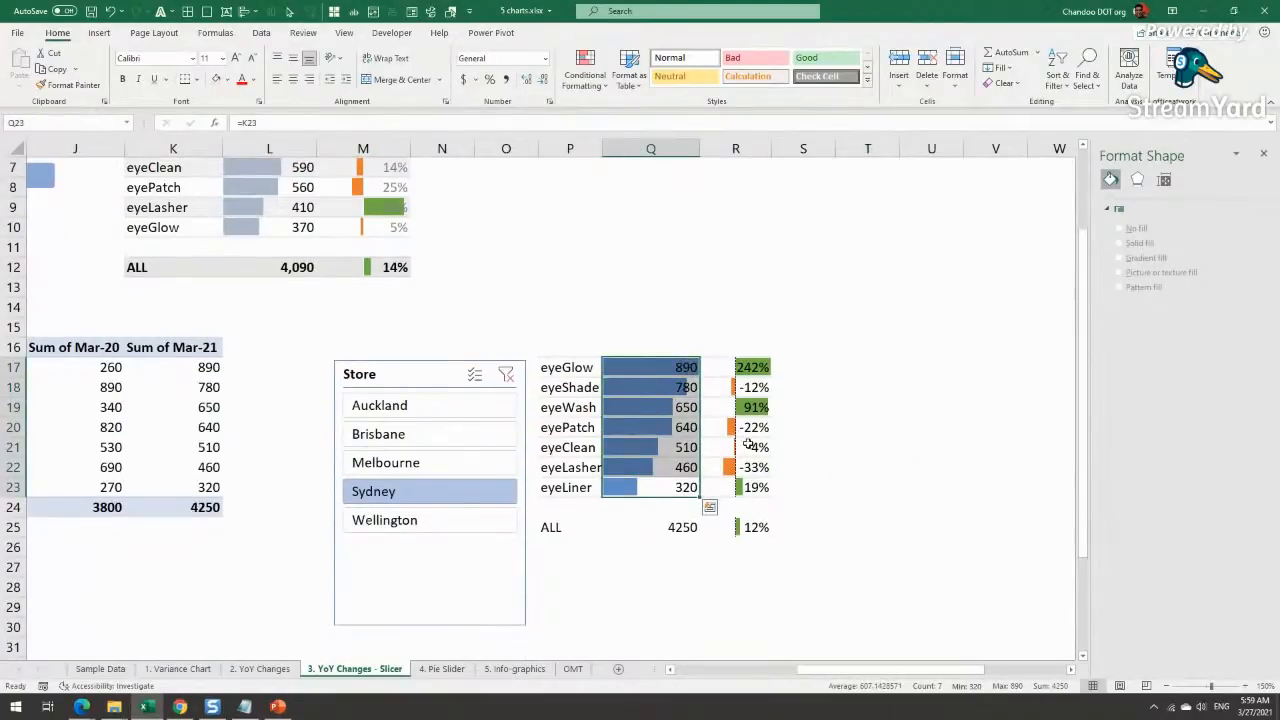
left_click(655, 368)
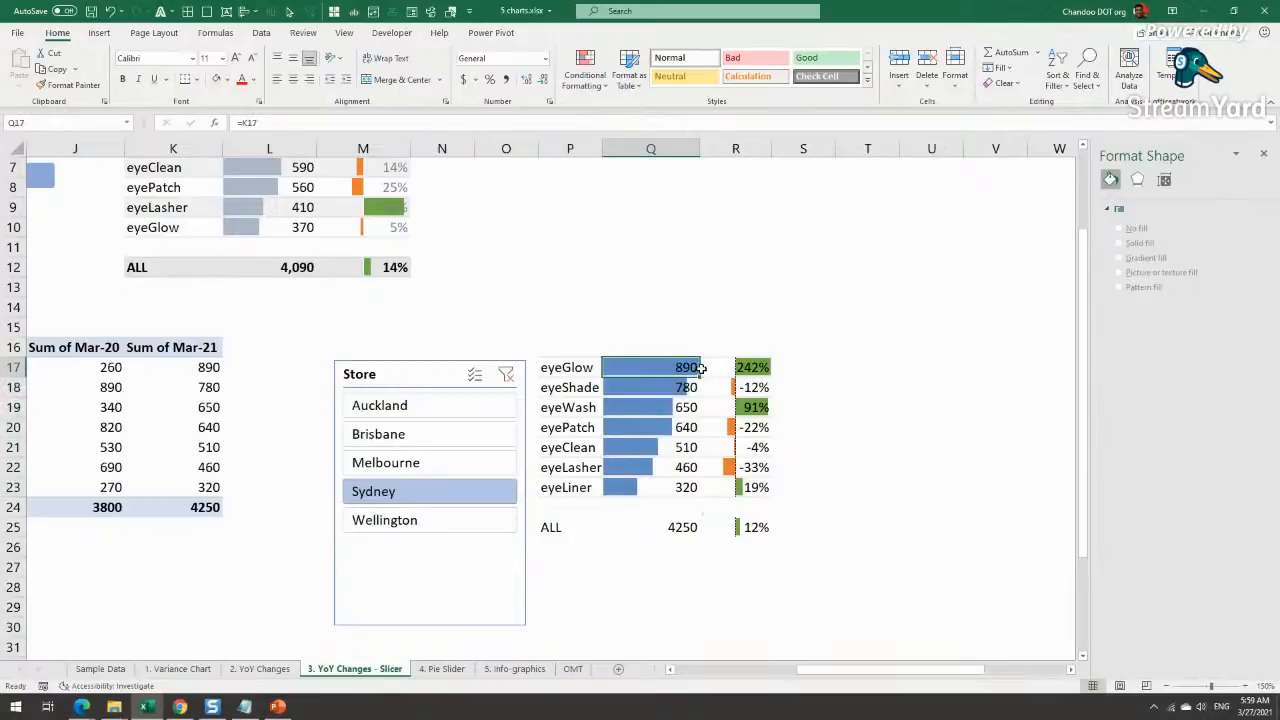
scroll(300, 280, "up", 3)
left_click(292, 266)
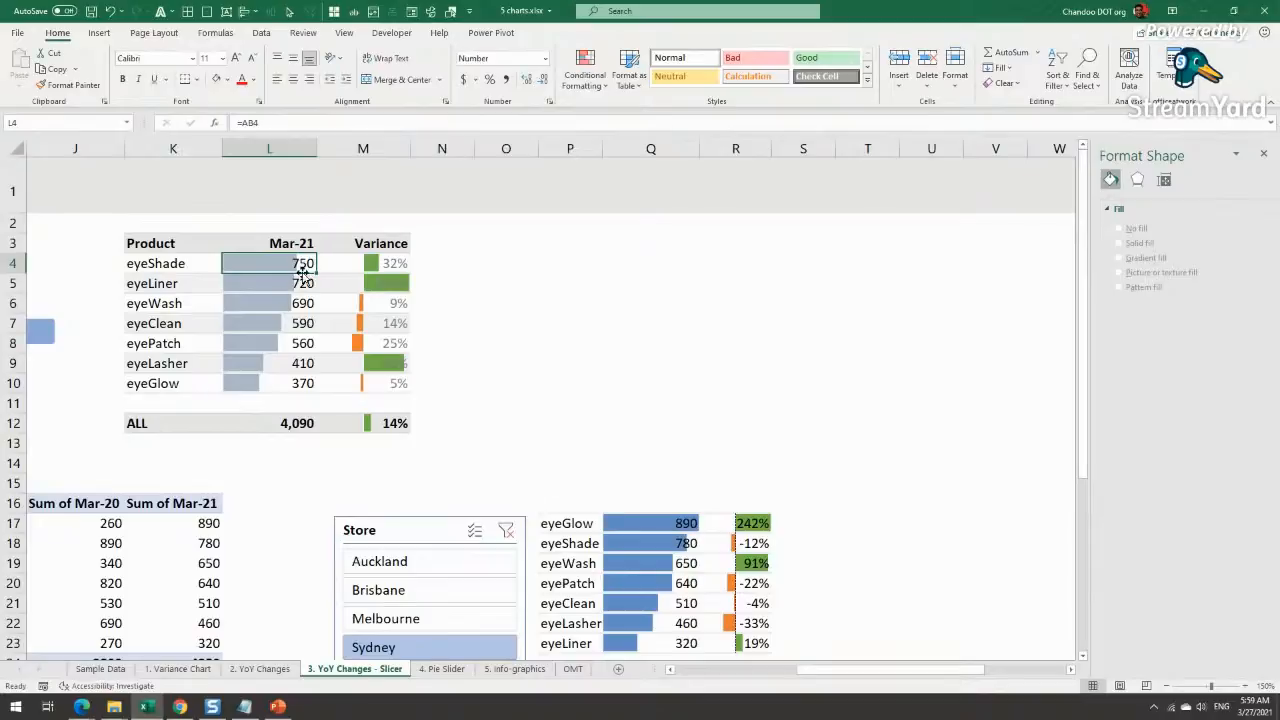
scroll(622, 531, "down", 1)
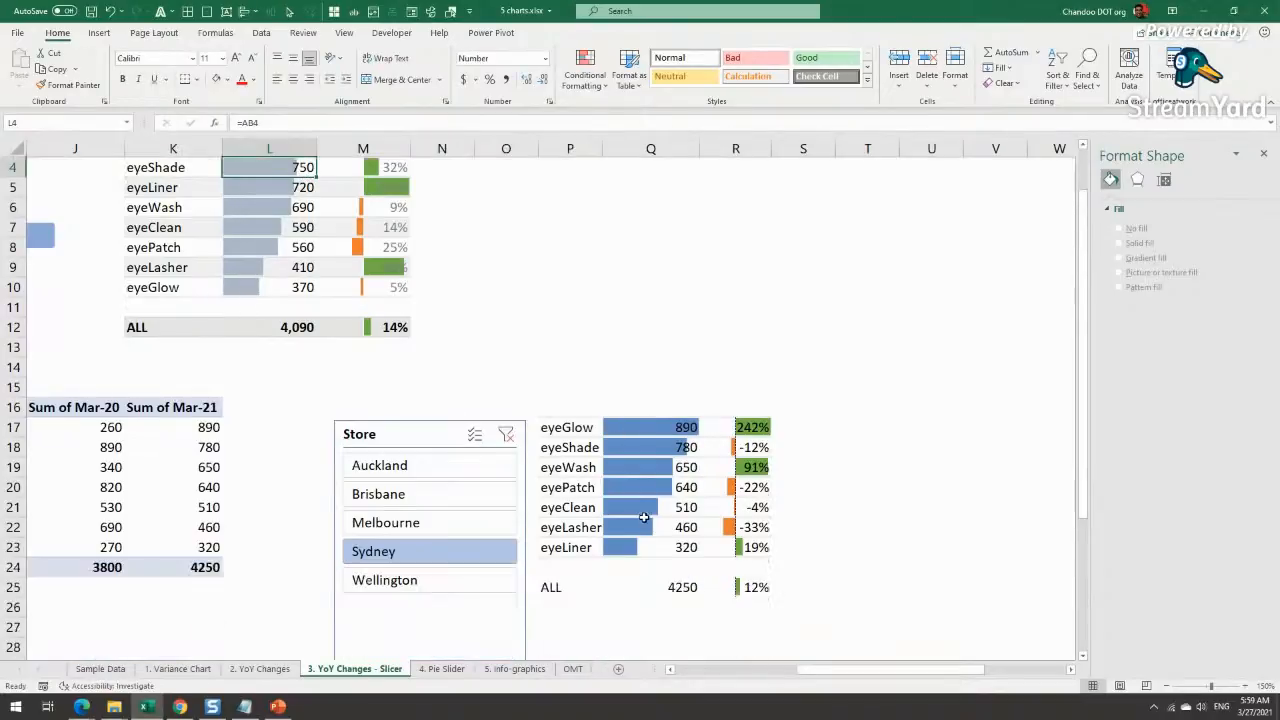
Step: Edit the data bar rule of Q17:Q23 to use a Number minimum of 0
left_click_drag(657, 427, 660, 550)
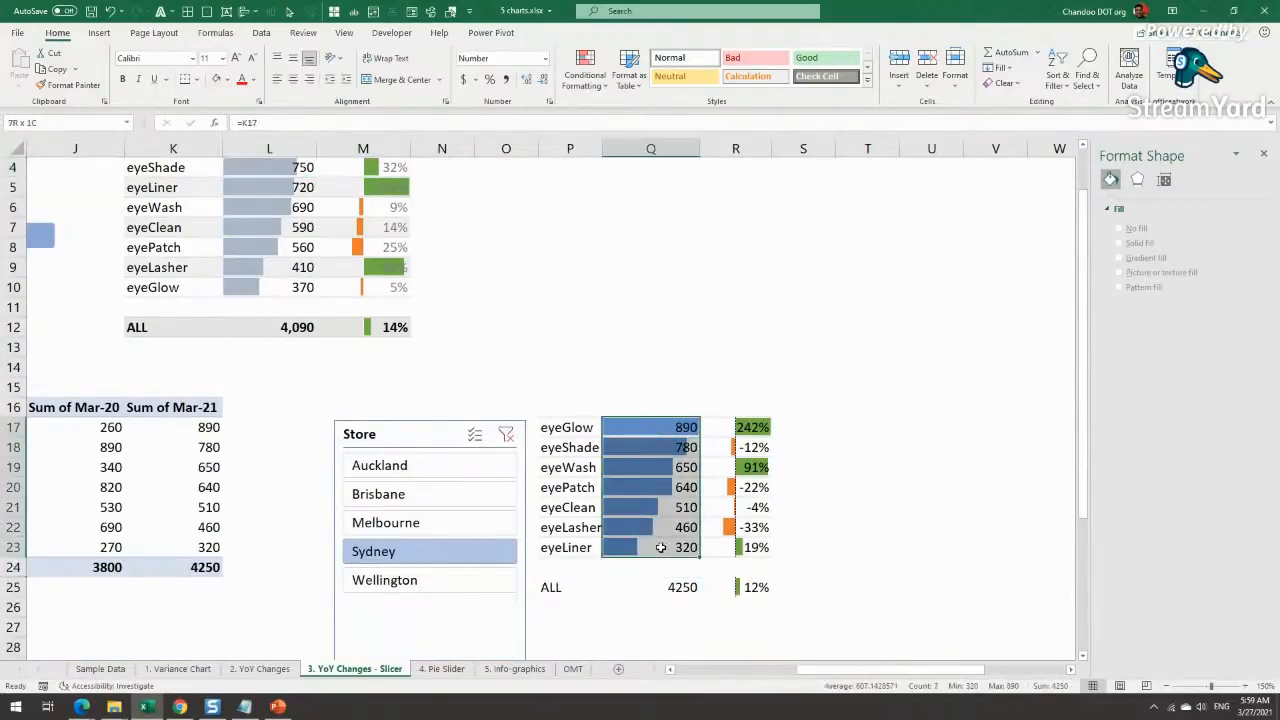
left_click(590, 90)
left_click(606, 305)
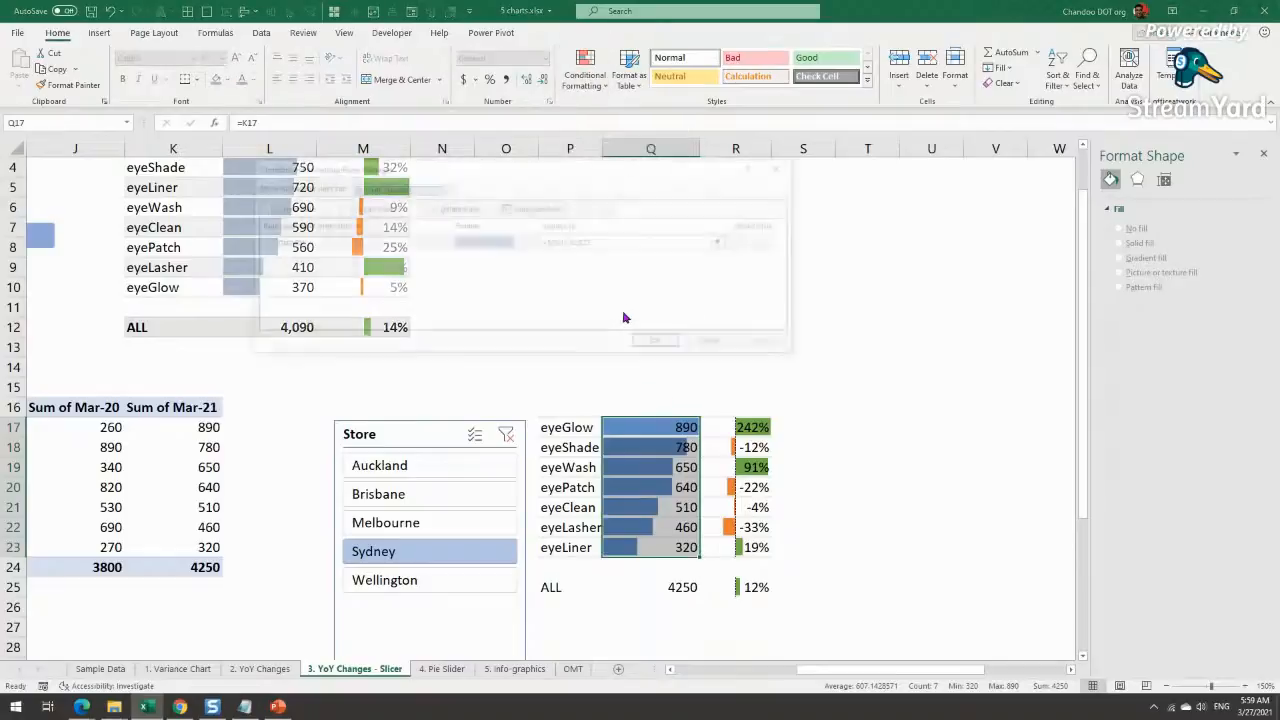
left_click(443, 246)
double_click(443, 246)
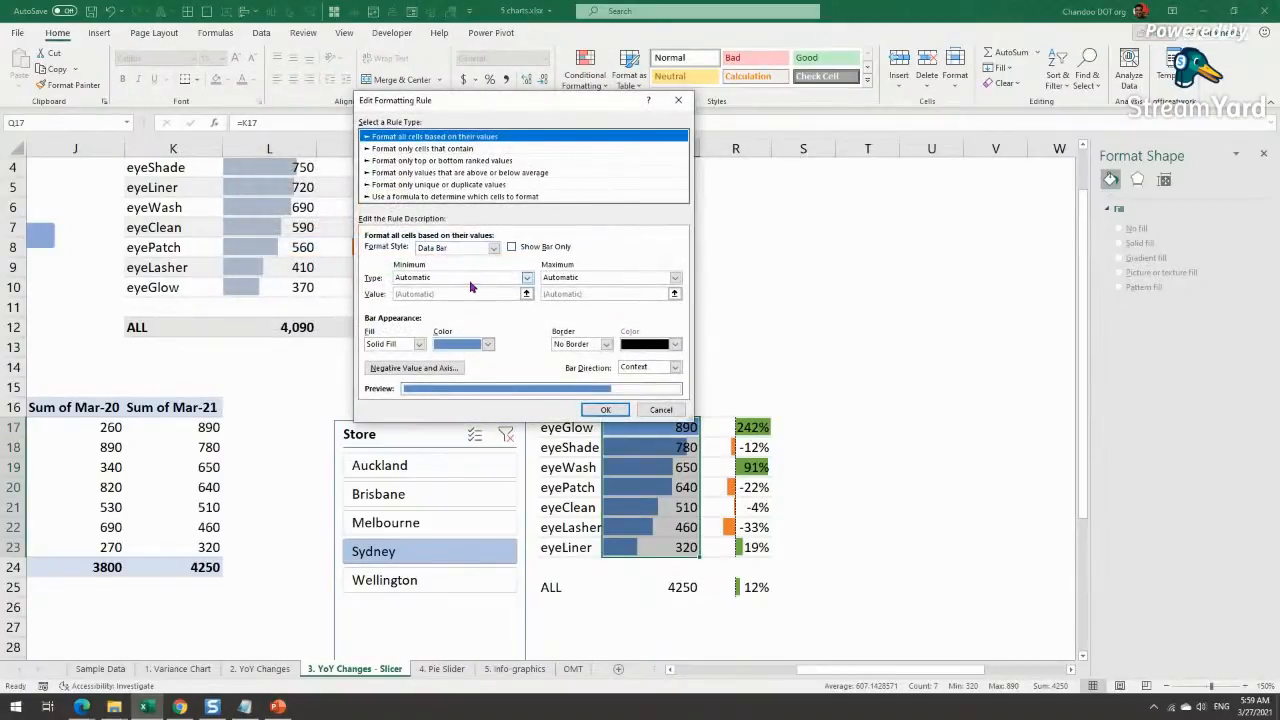
left_click(525, 279)
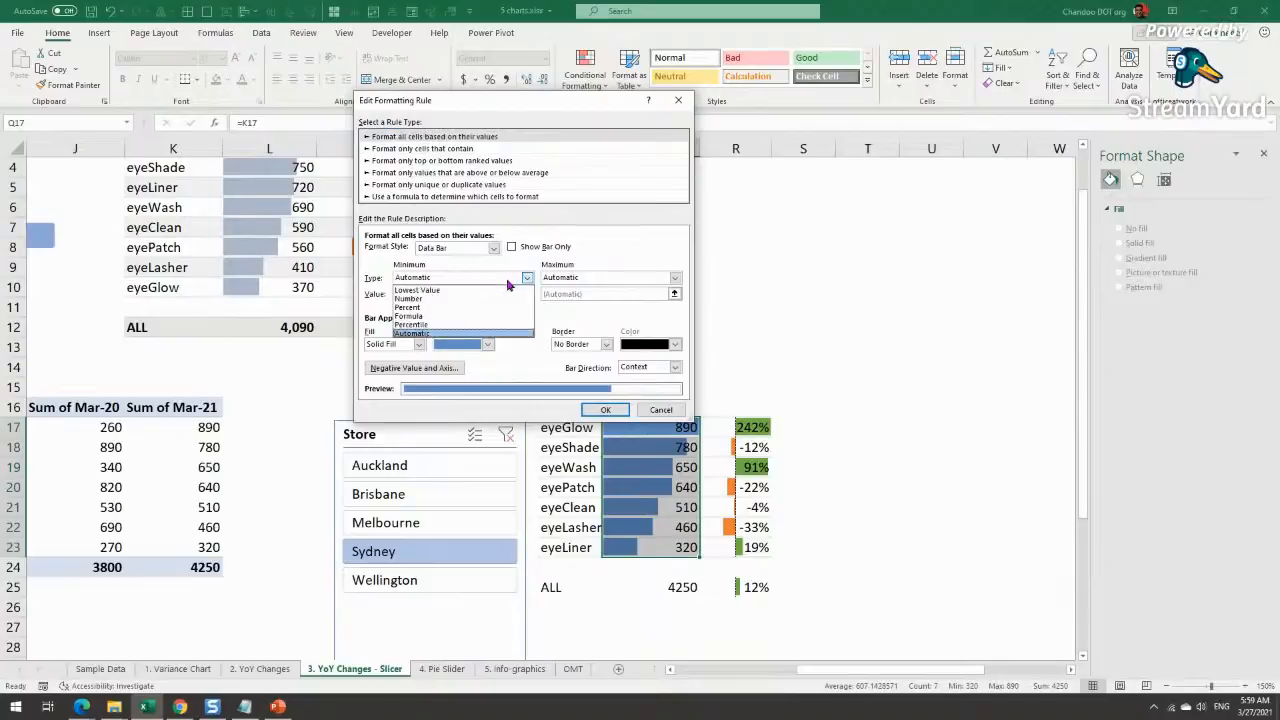
left_click(450, 291)
Step: Set the maximum of the Q17:Q23 data bars to the Number 1000 and apply the edited rule
left_click(620, 279)
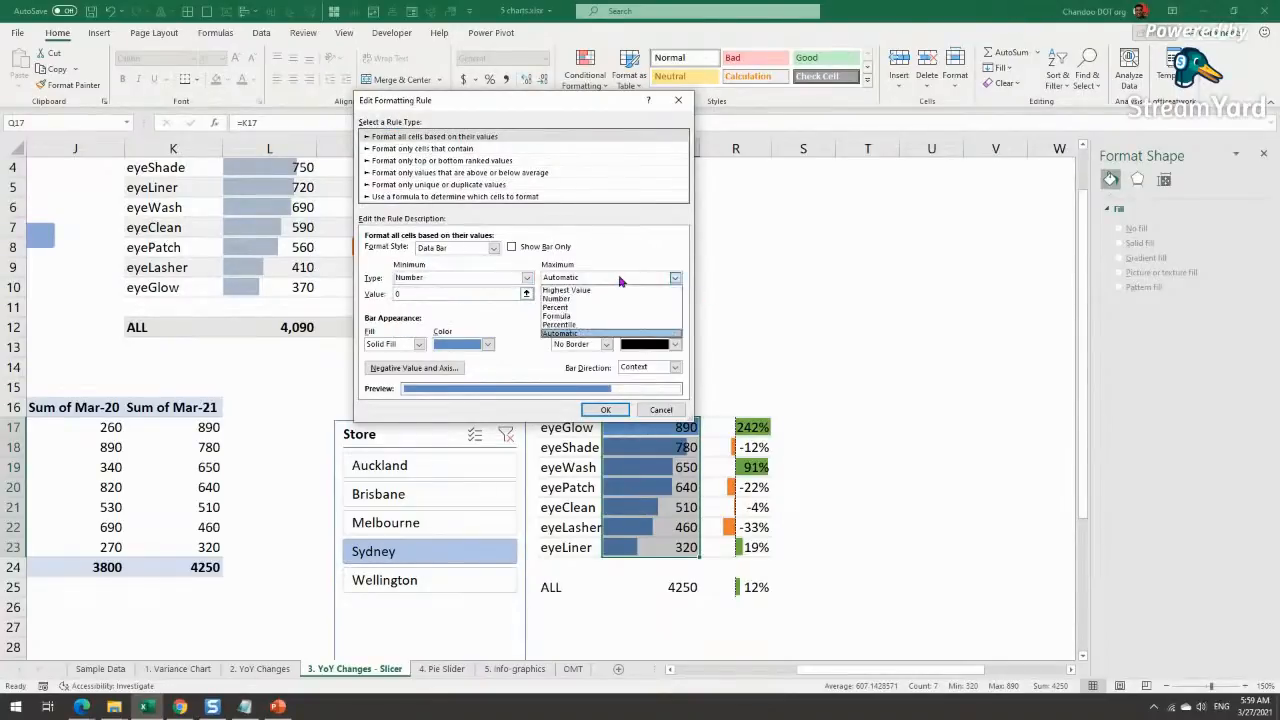
left_click(614, 300)
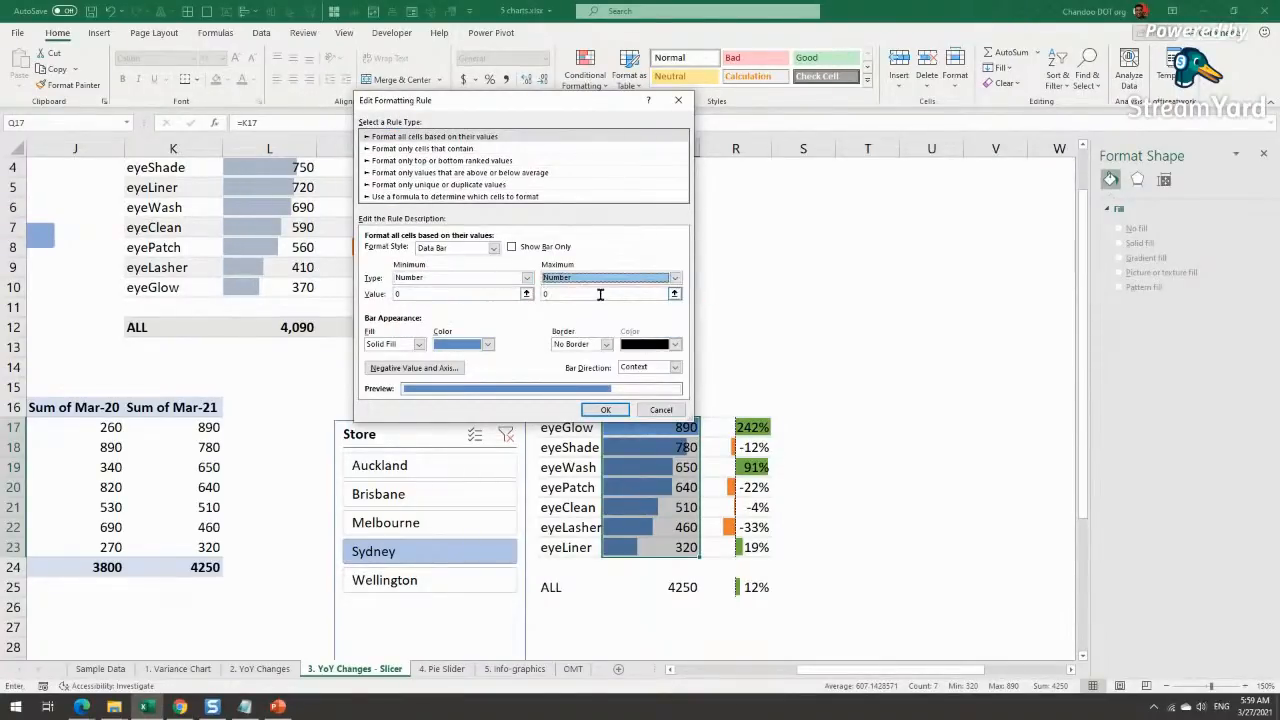
left_click(612, 278)
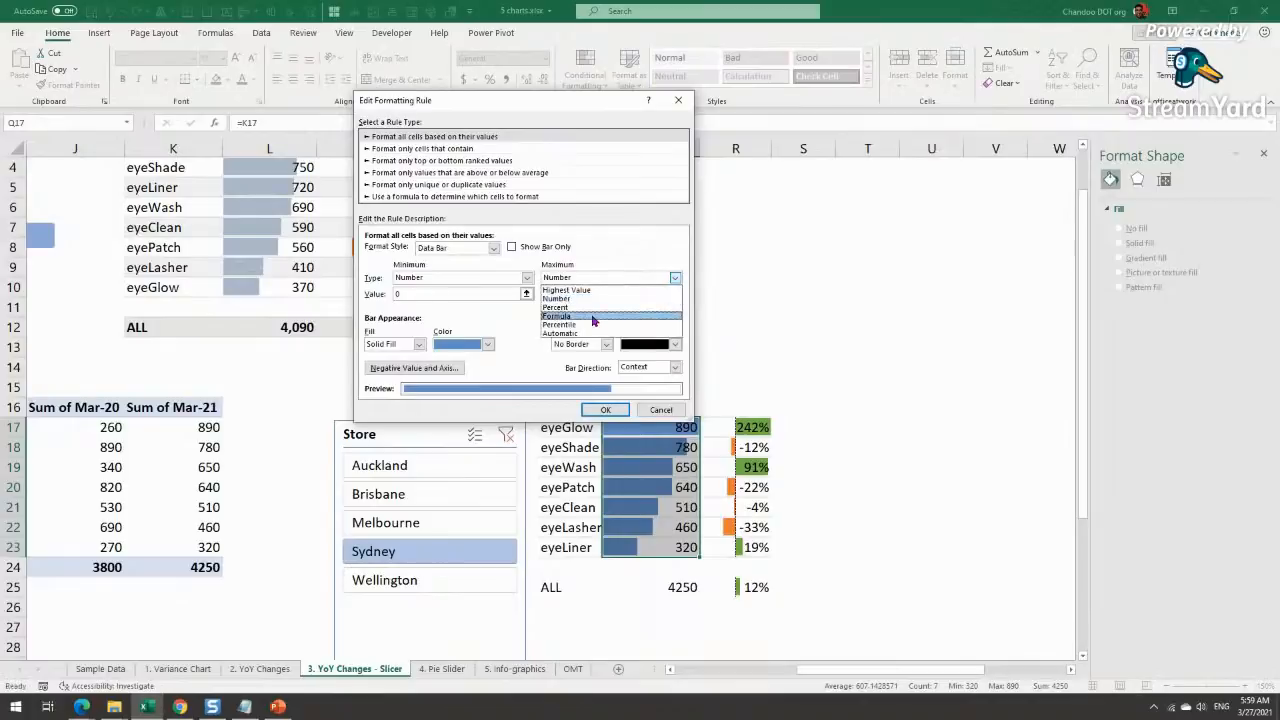
left_click(612, 280)
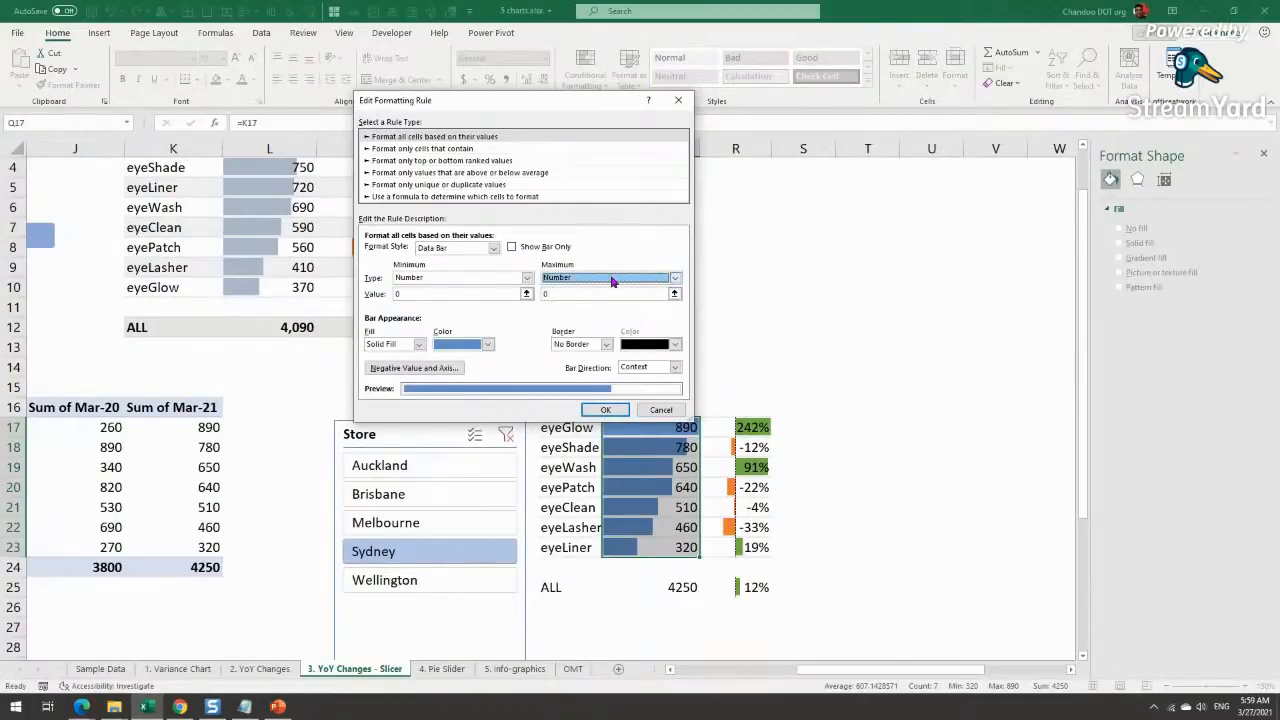
left_click(604, 292)
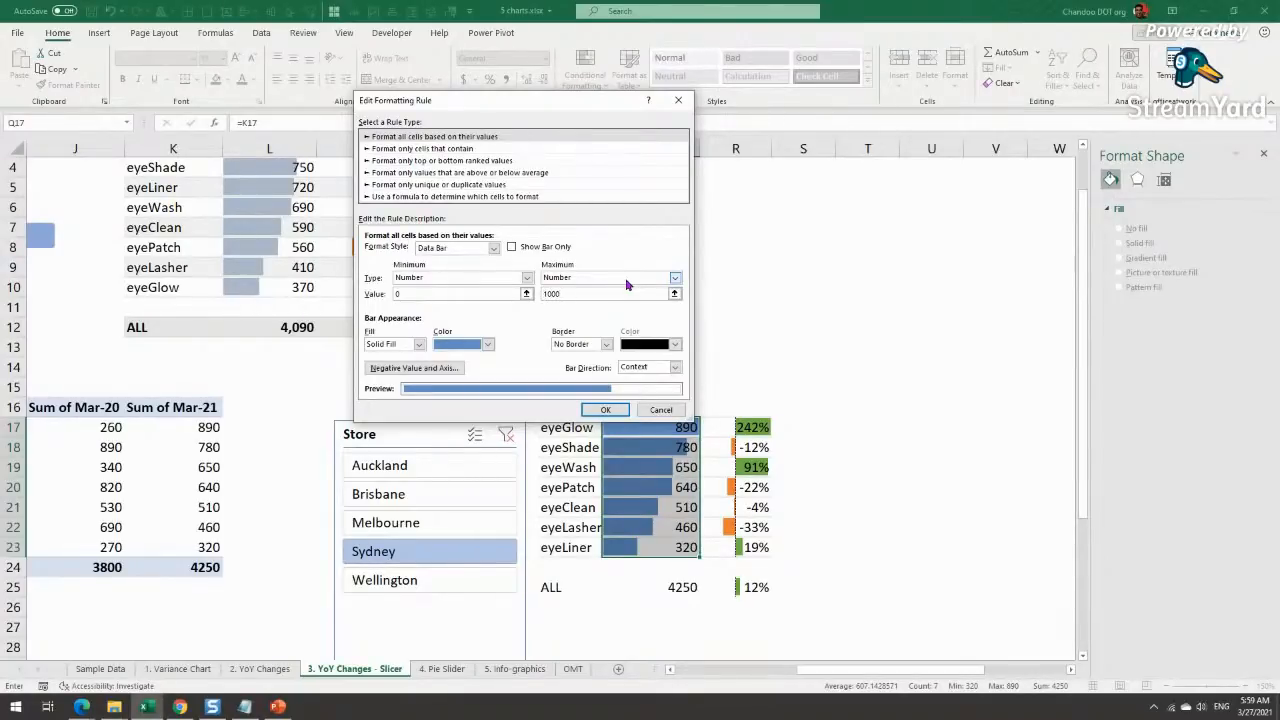
left_click(608, 411)
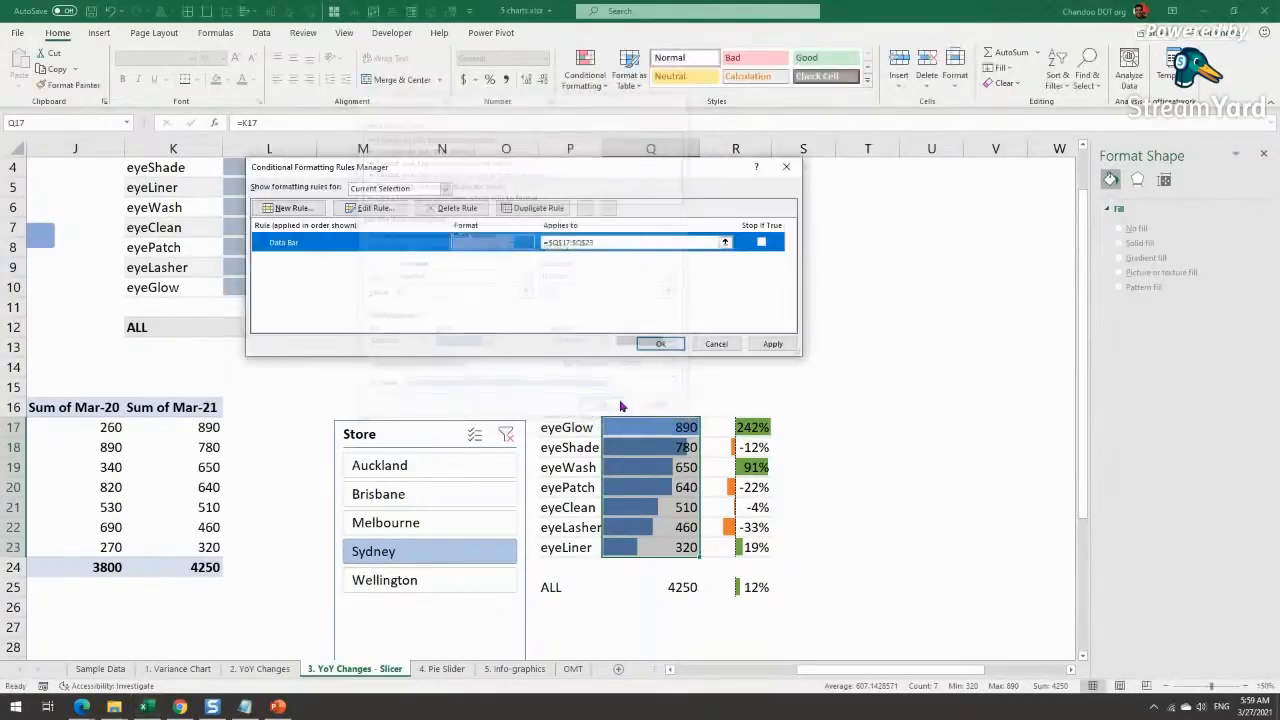
left_click(772, 344)
left_click(658, 343)
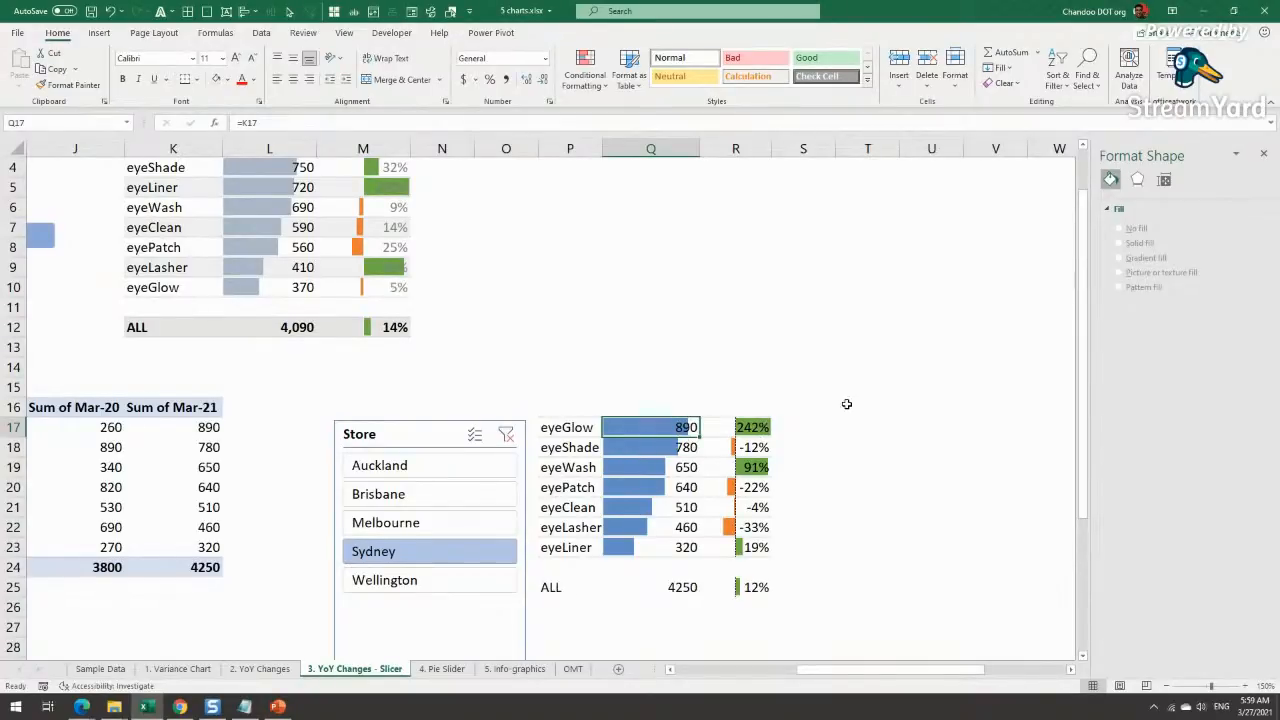
Step: Filter the report by Melbourne, Sydney and Wellington in turn with the Store slicer to check the data bars
scroll(846, 404, "down", 1)
scroll(698, 470, "down", 1)
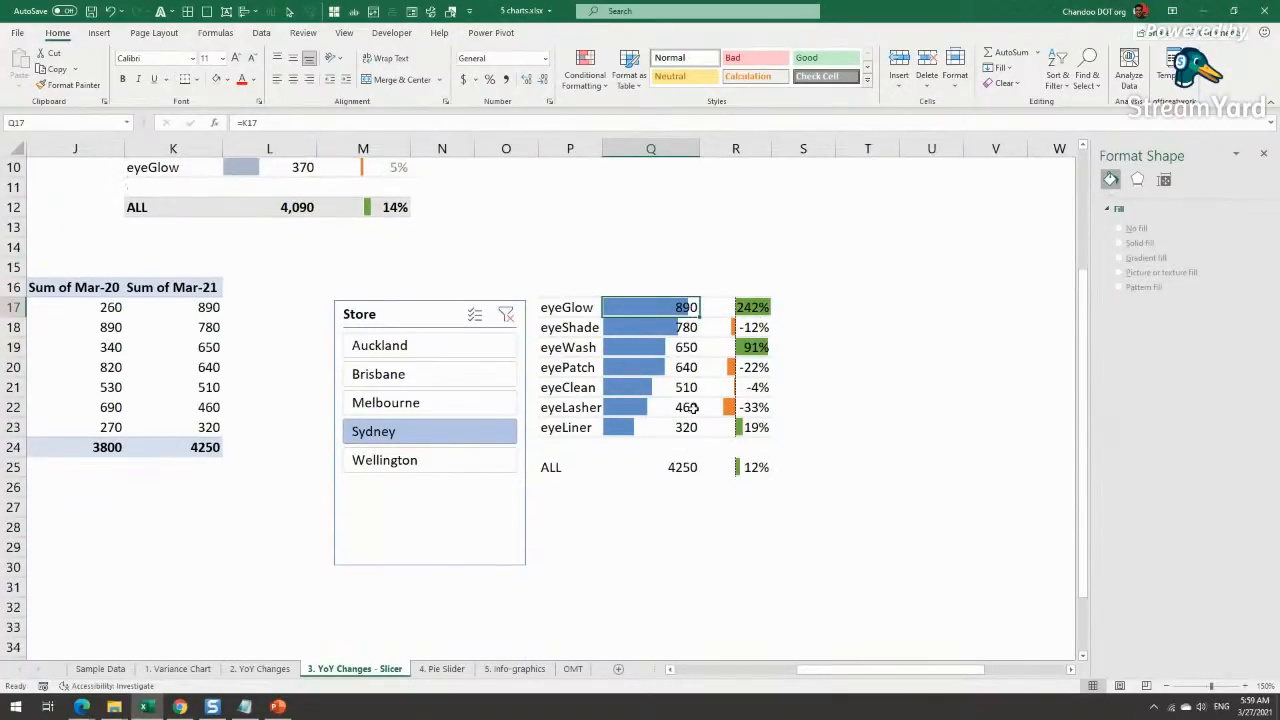
left_click(430, 403)
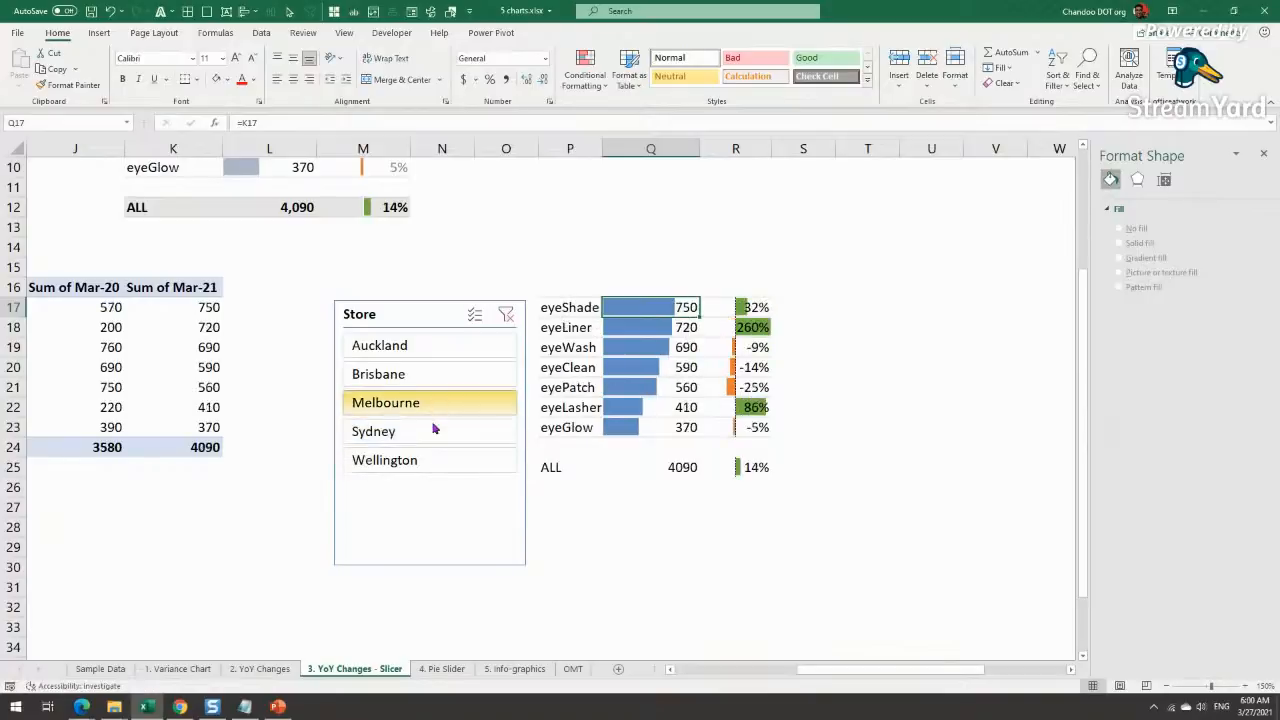
left_click(430, 431)
left_click(431, 458)
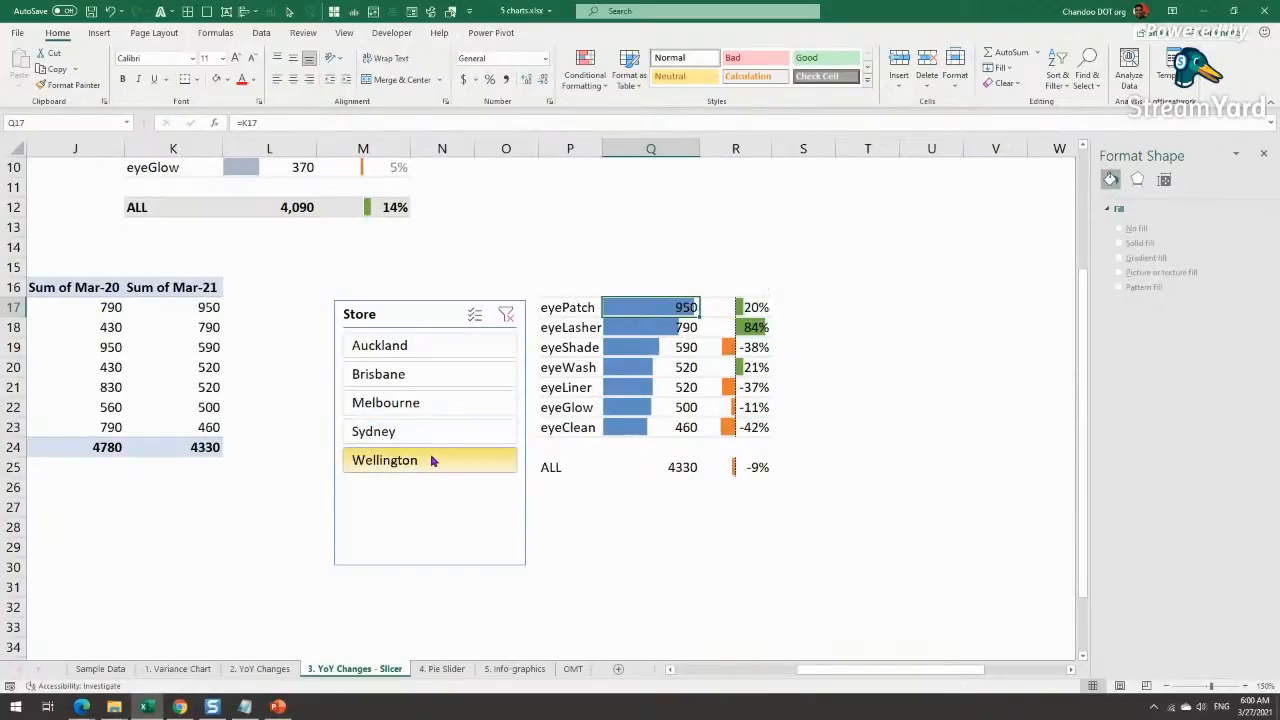
Step: Filter the Store slicer to Auckland and Brisbane to check the Mar-21 data bars
left_click(470, 346)
left_click(474, 374)
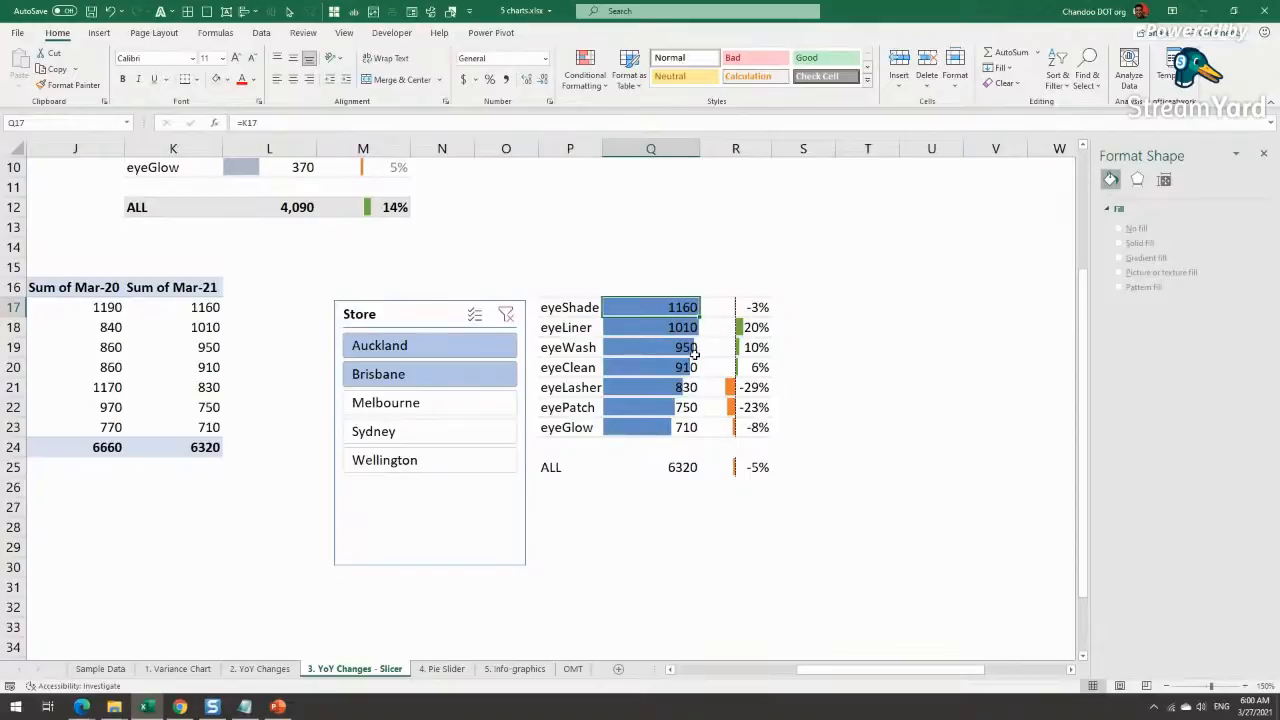
left_click(668, 425)
Step: Edit the data bar rule on Q17:Q23 so that its maximum type is Formula
scroll(677, 390, "up", 3)
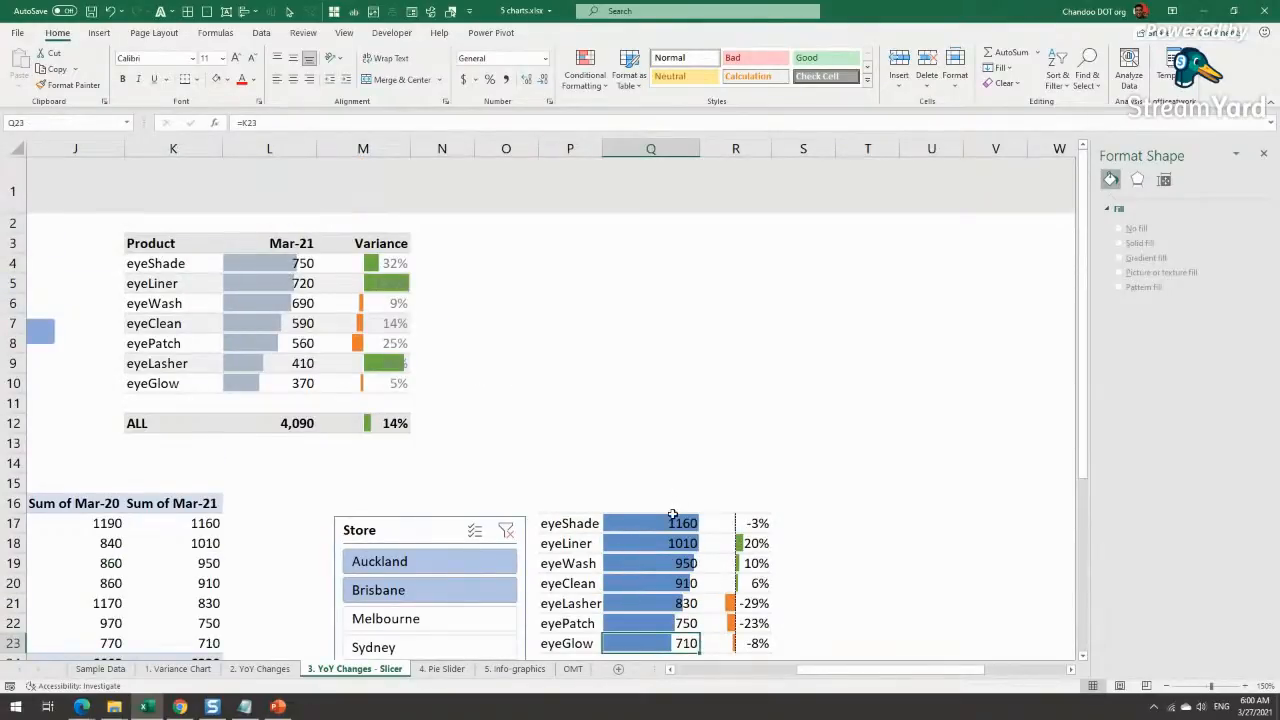
left_click_drag(672, 516, 689, 643)
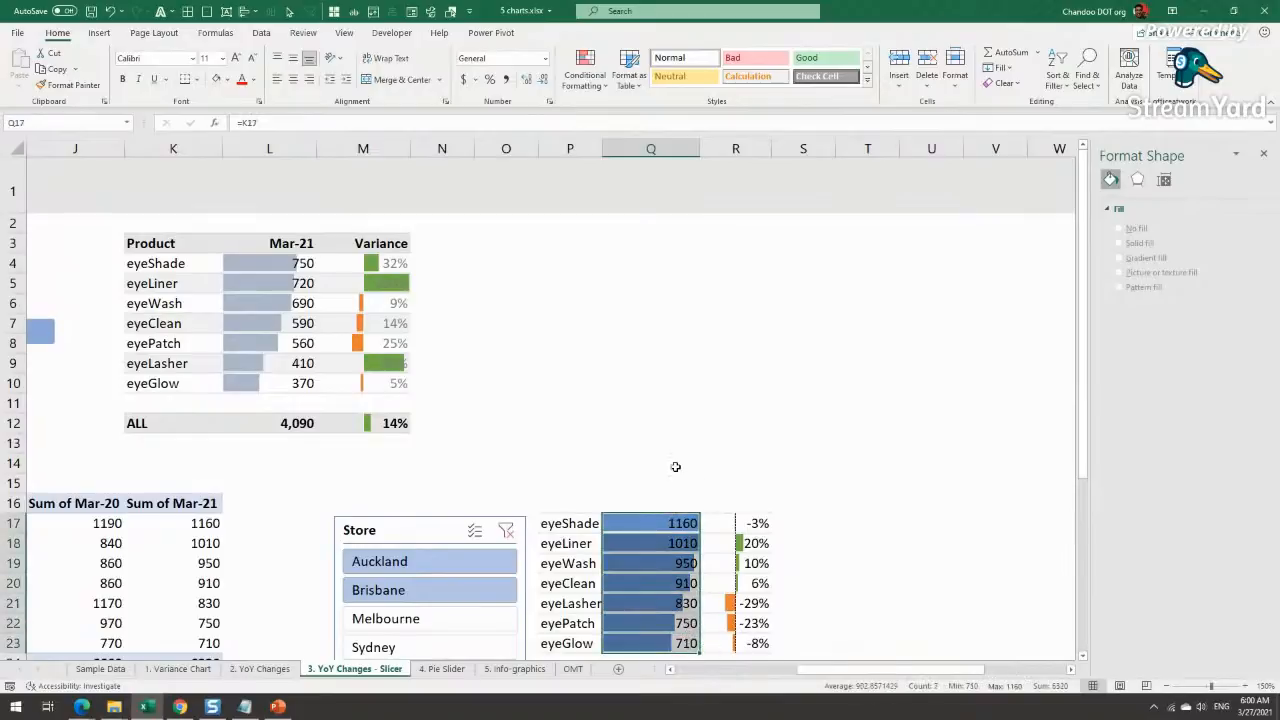
left_click(585, 76)
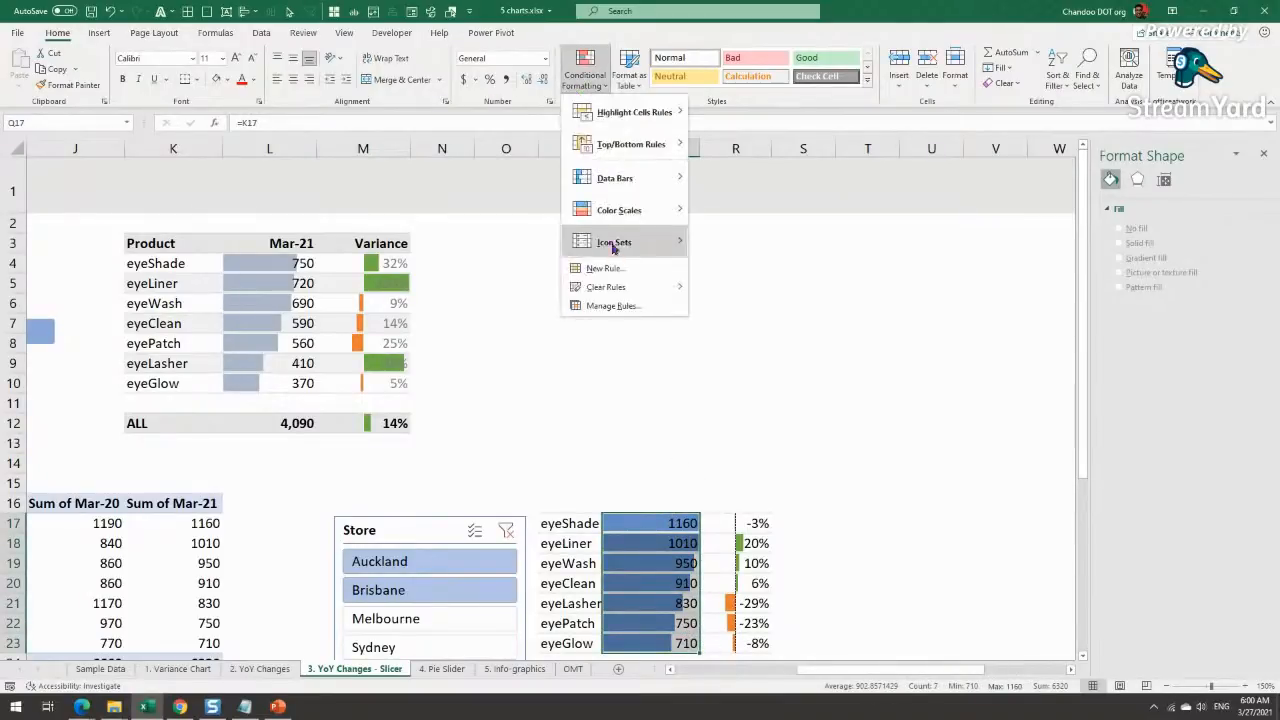
left_click(610, 306)
double_click(449, 245)
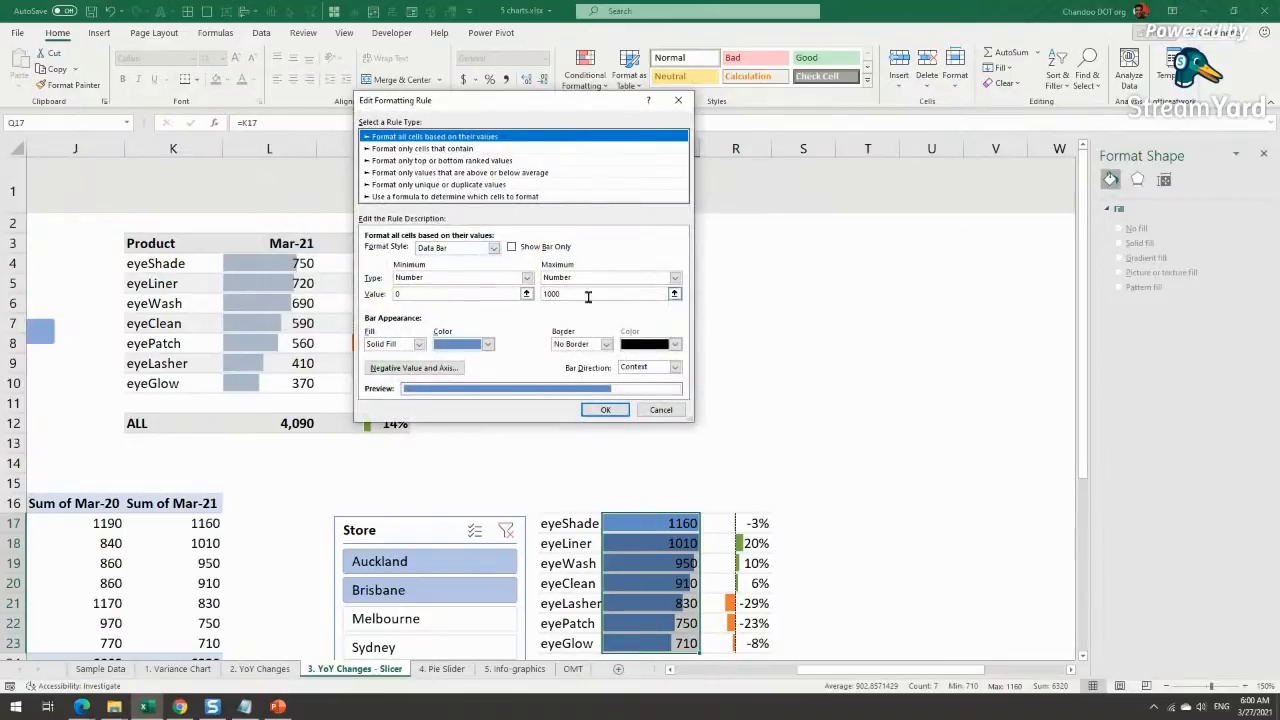
left_click(675, 278)
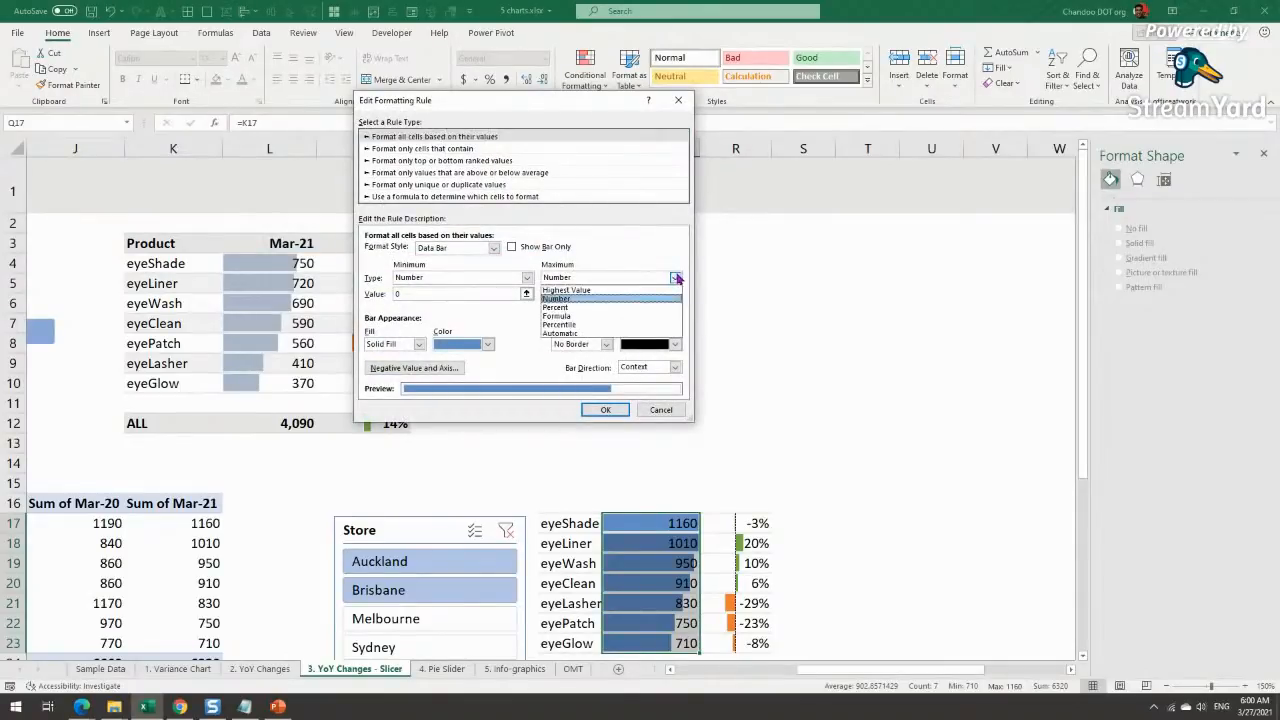
left_click(612, 316)
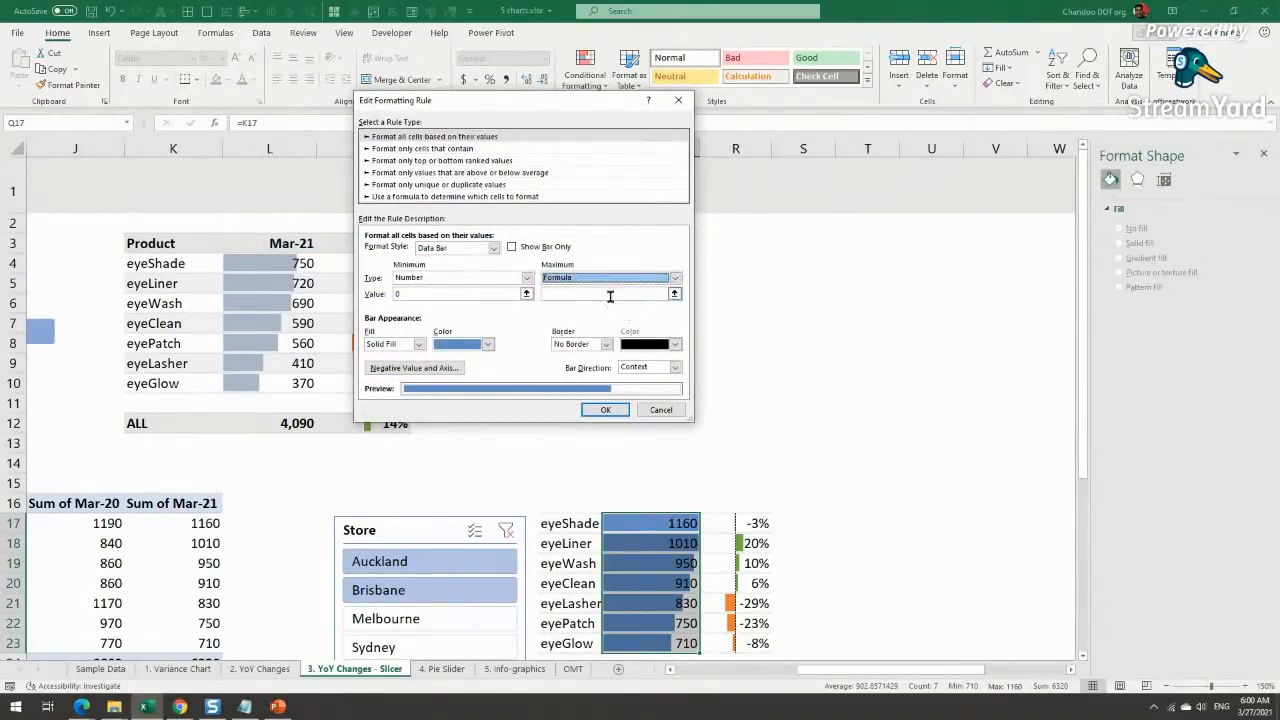
Step: Enter =max($Q$17:$Q$23) as the data bar rule's maximum value
left_click(601, 293)
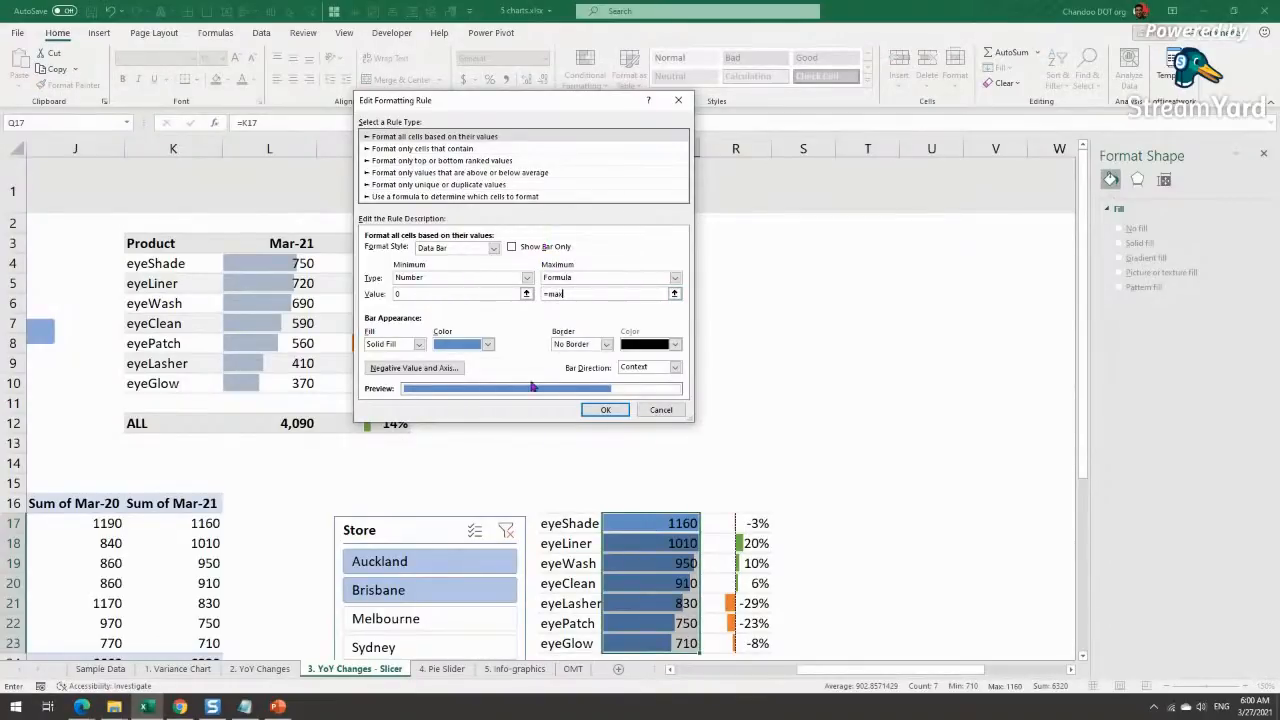
scroll(674, 409, "down", 3)
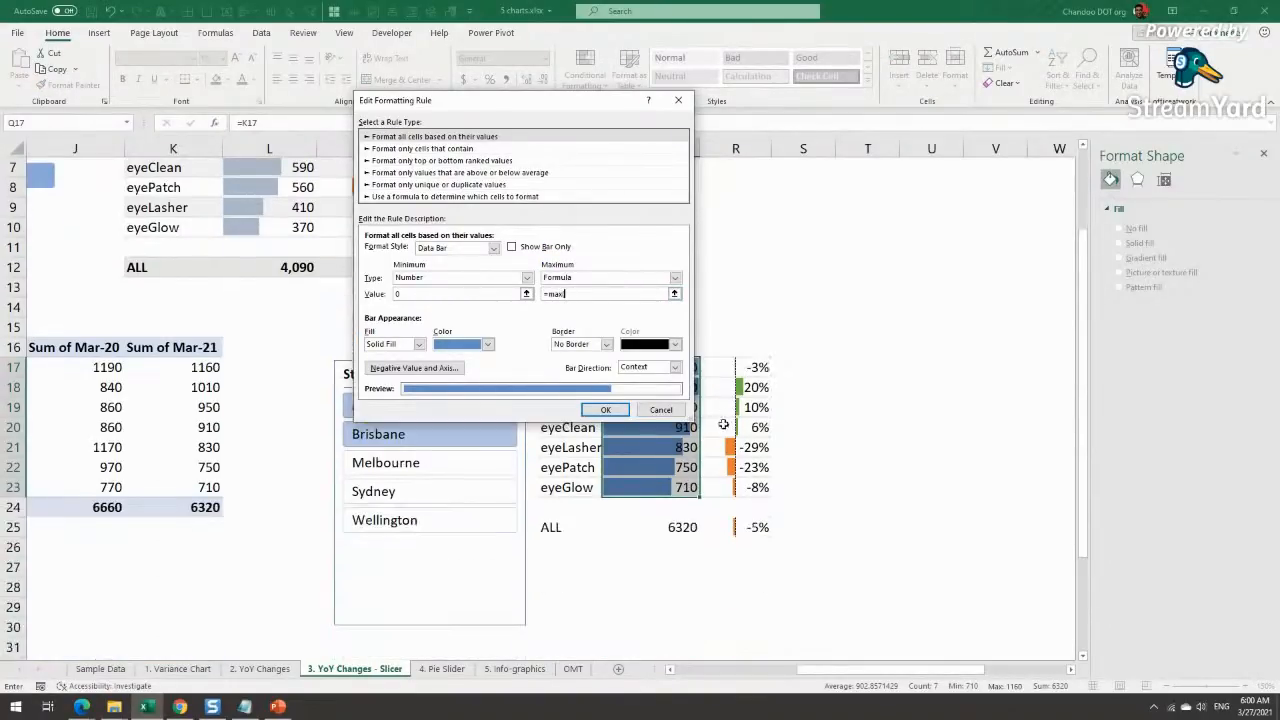
scroll(677, 449, "up", 3)
type("=max(")
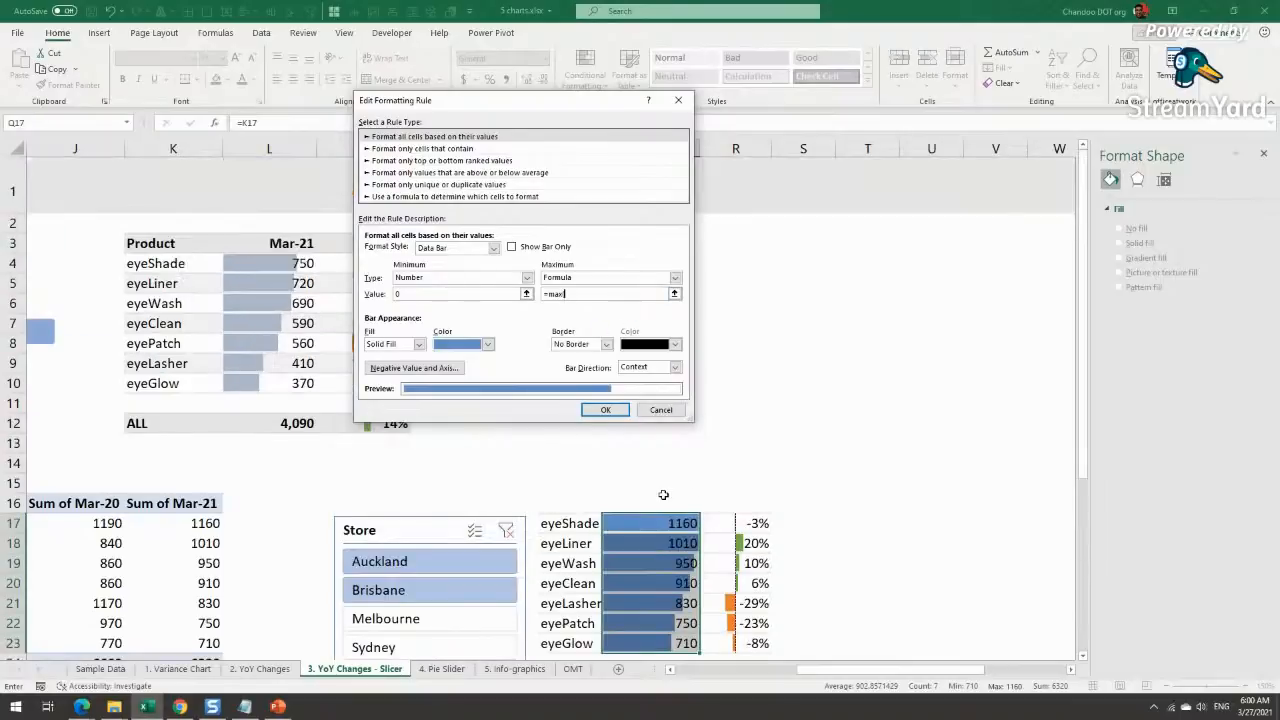
left_click_drag(649, 524, 655, 650)
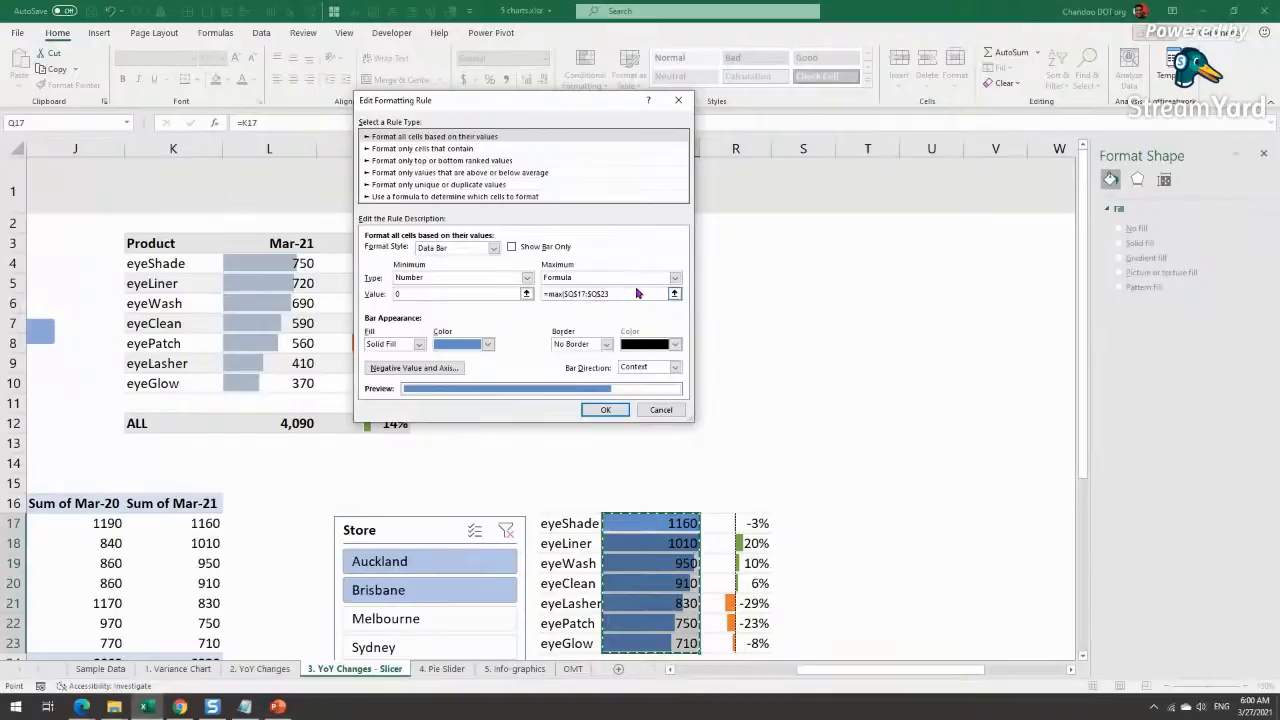
type(")")
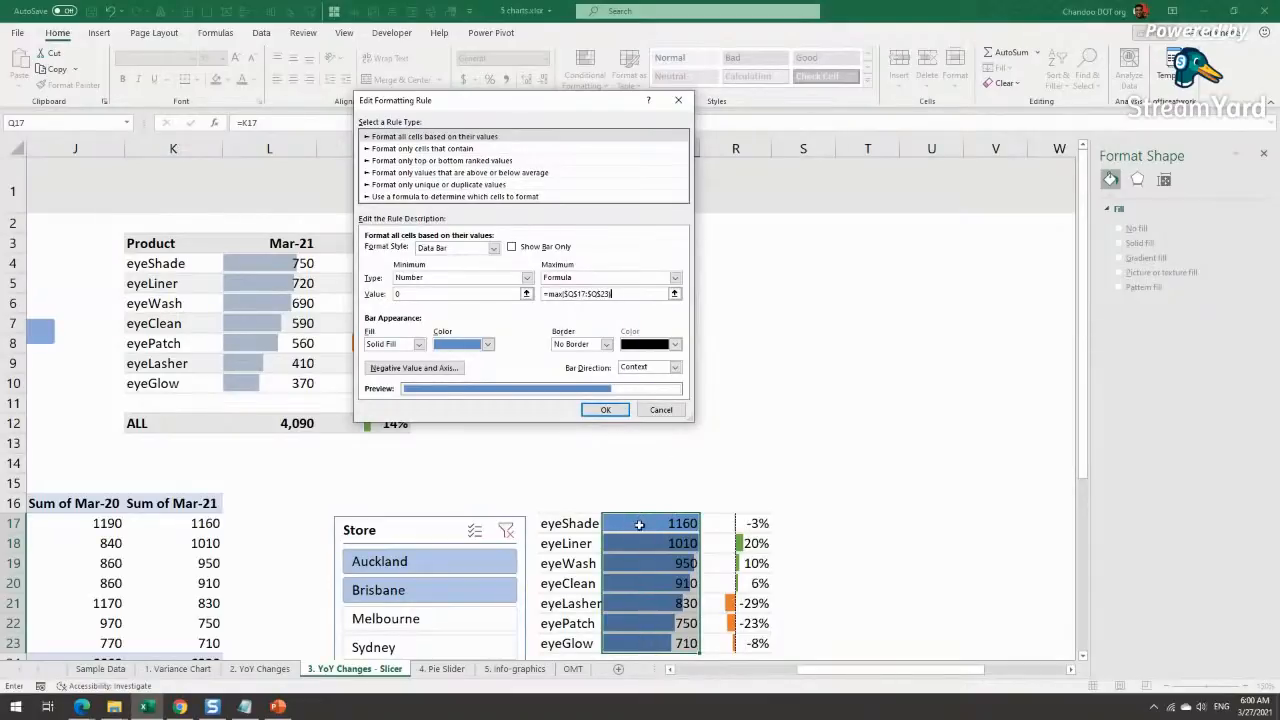
Step: Replace the data bar rule's maximum with the formula =$Q$17*1.25 and apply the rule to Q17:Q23
mouse_move(625, 295)
left_mouse_down()
mouse_move(571, 297)
mouse_move(614, 291)
left_mouse_up()
left_click(546, 298)
type("=")
left_click(671, 528)
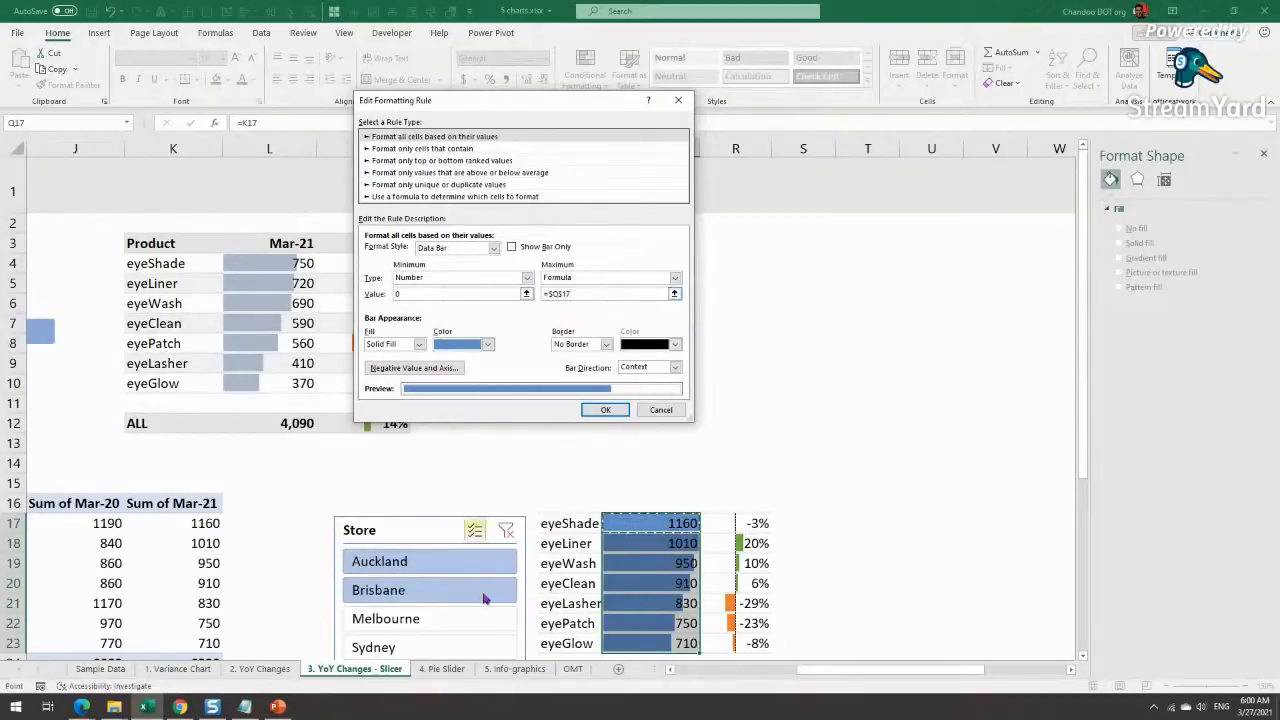
type("*")
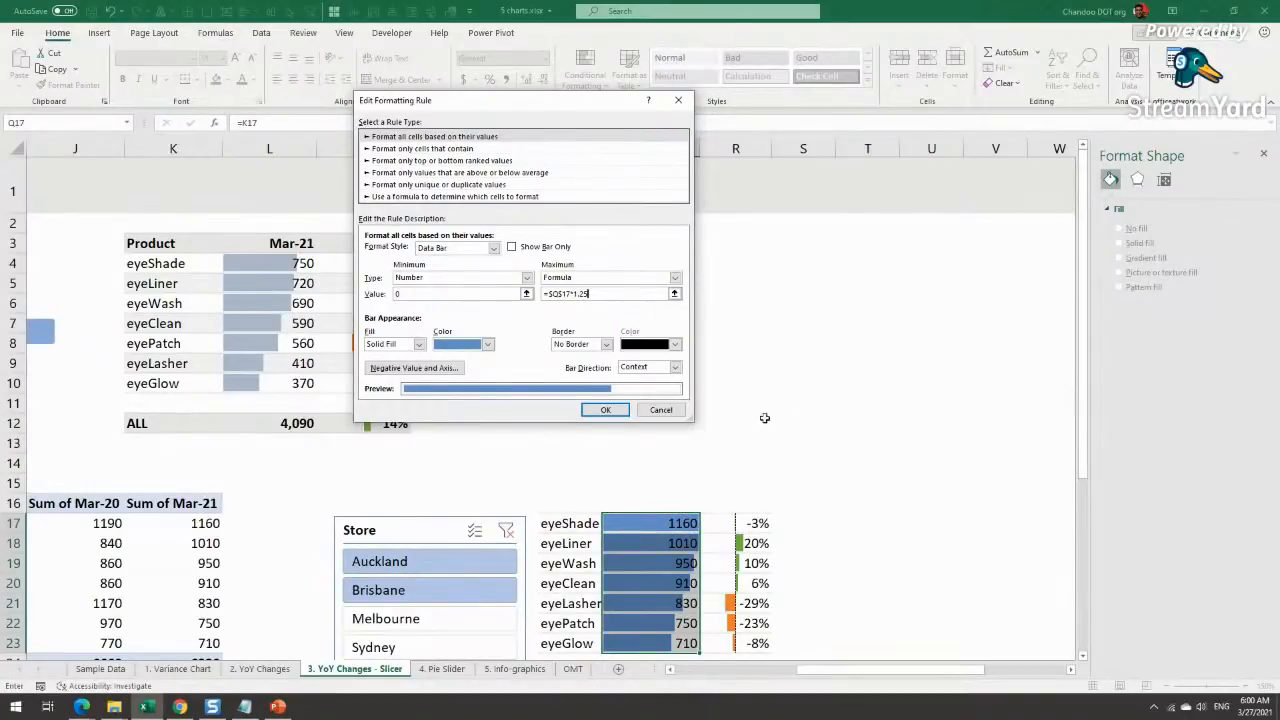
left_click(605, 410)
left_click(772, 344)
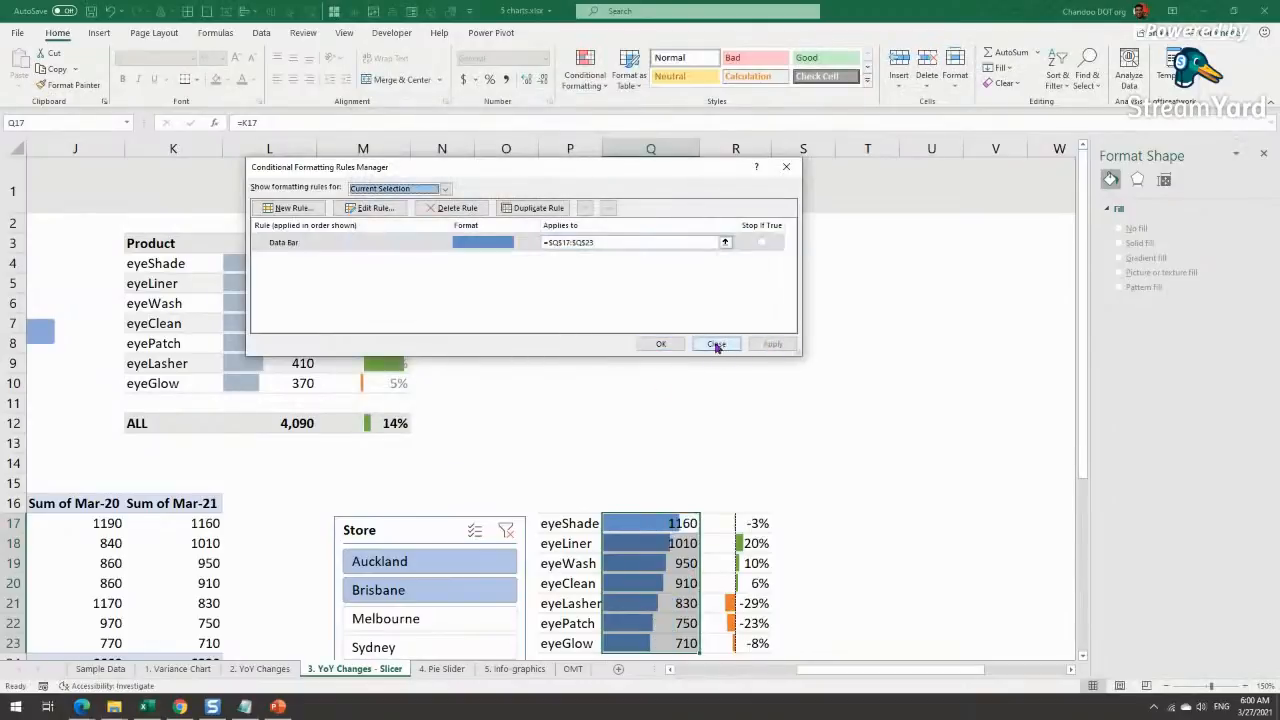
left_click(660, 344)
left_click(730, 463)
Step: Test the data bars by filtering the Store slicer to several stores, ending with only Melbourne selected
scroll(665, 527, "down", 2)
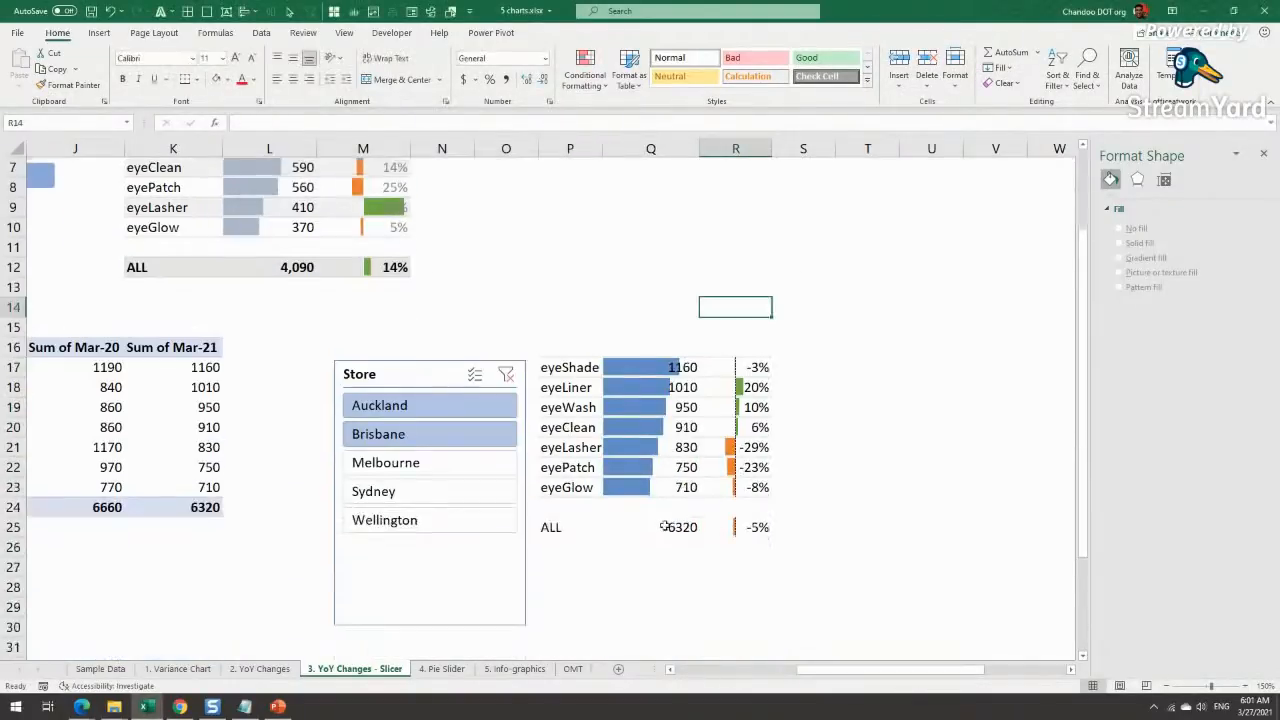
left_click_drag(443, 412, 443, 489)
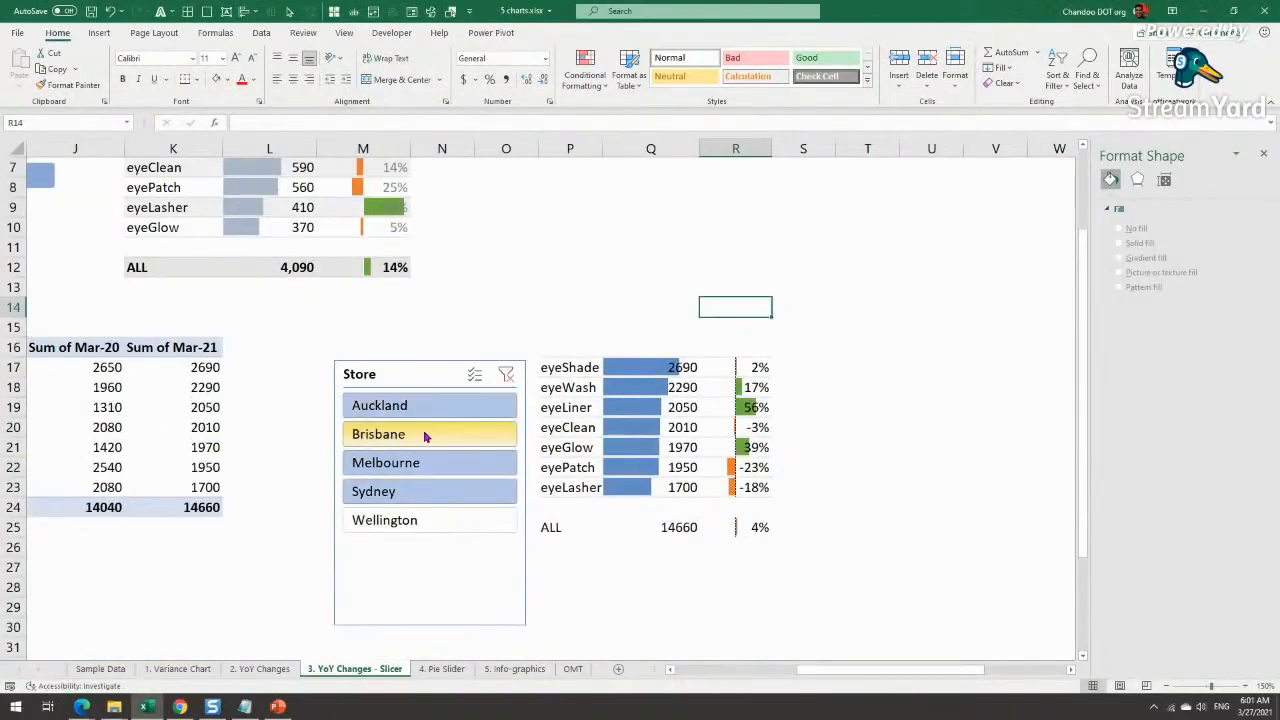
left_click(425, 434)
left_click(427, 468)
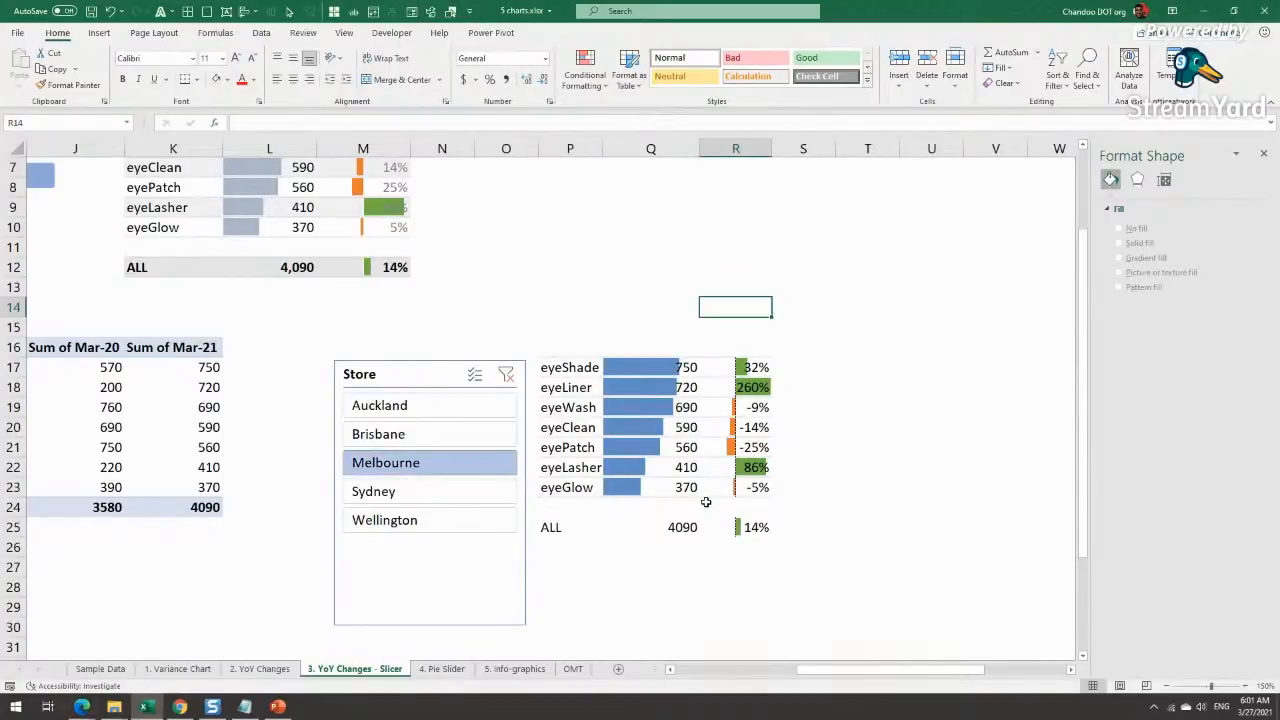
Step: Compare the Store slicer's look with the finished Pick a city slicer above the pivot table
scroll(714, 590, "up", 2)
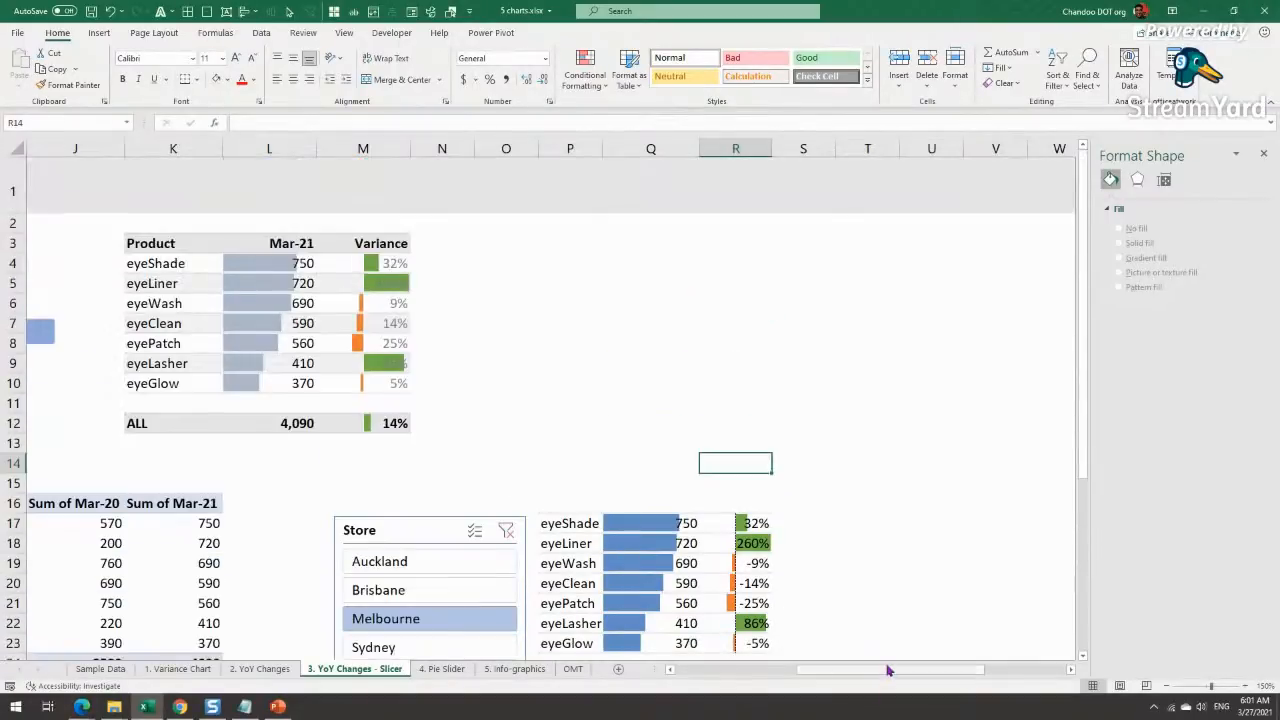
left_click_drag(847, 673, 766, 671)
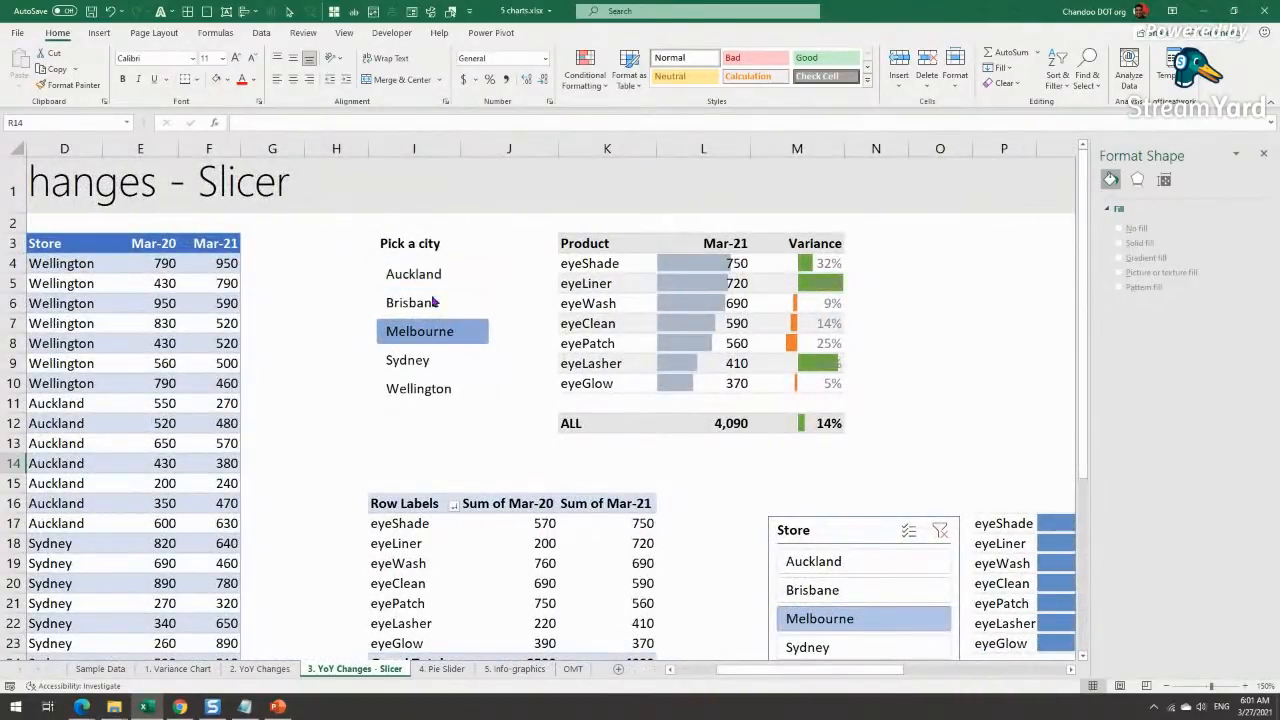
scroll(872, 541, "down", 2)
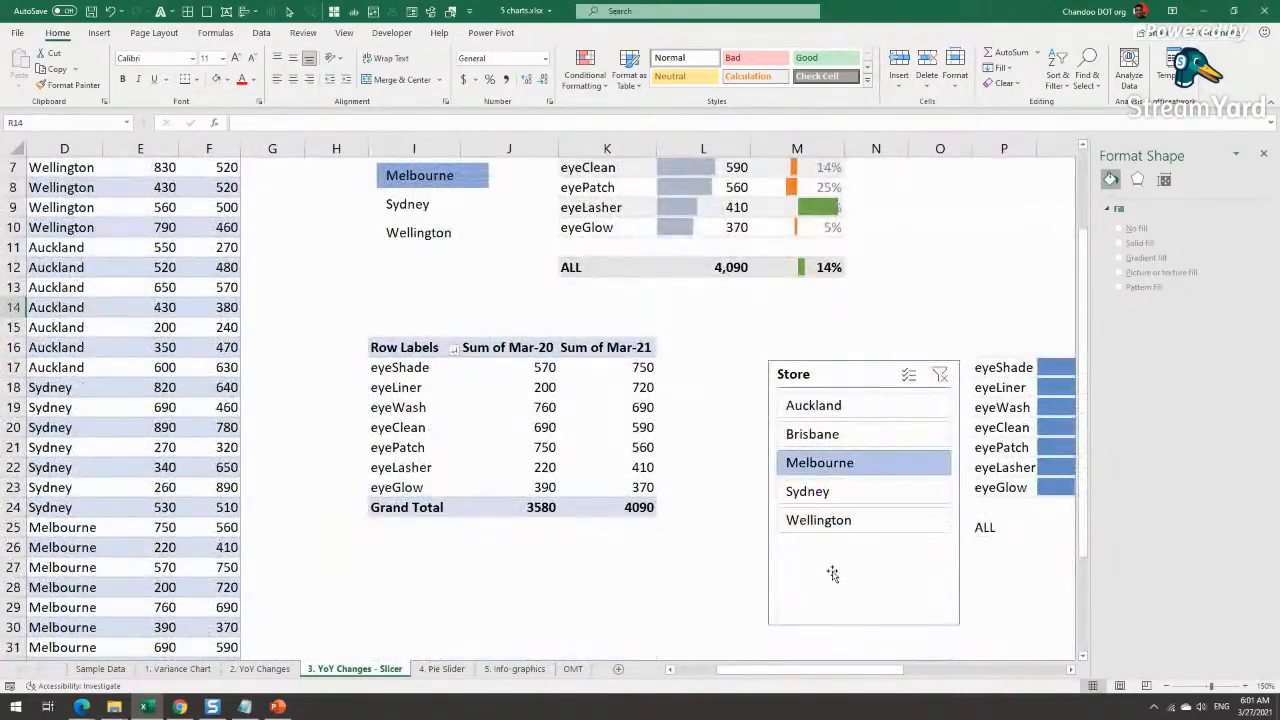
scroll(817, 571, "up", 2)
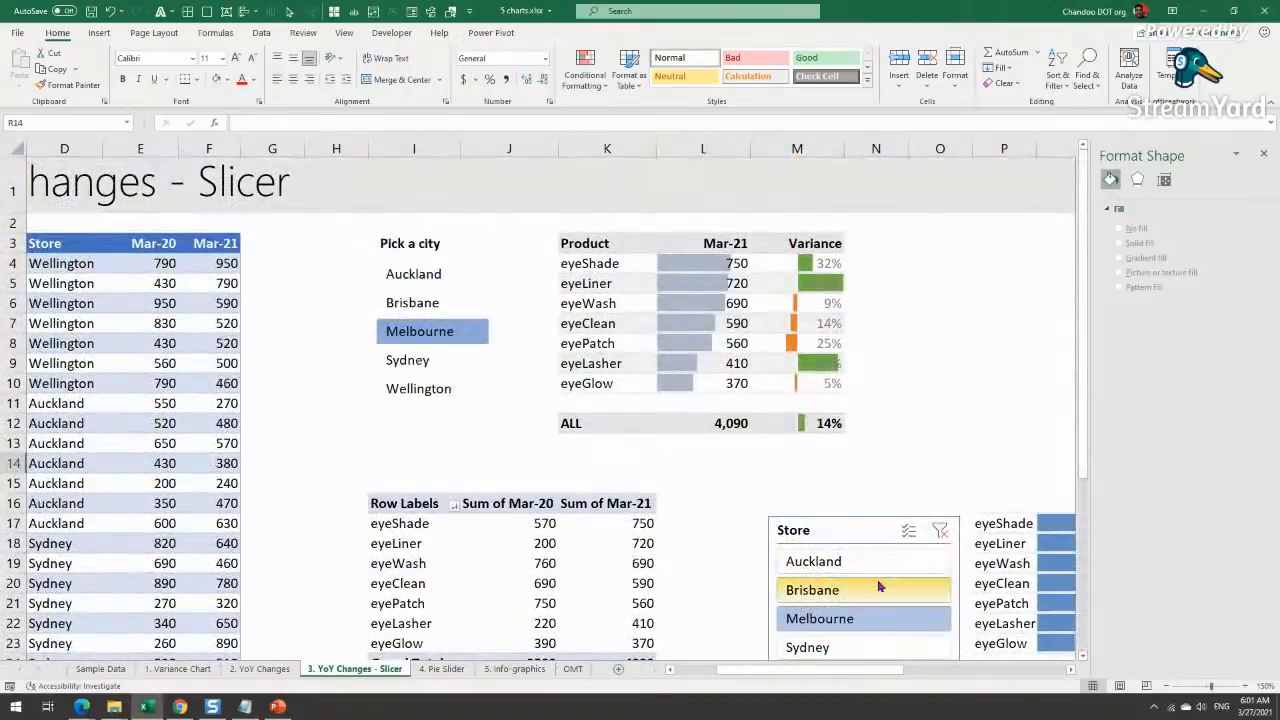
left_click(855, 530)
left_click(541, 35)
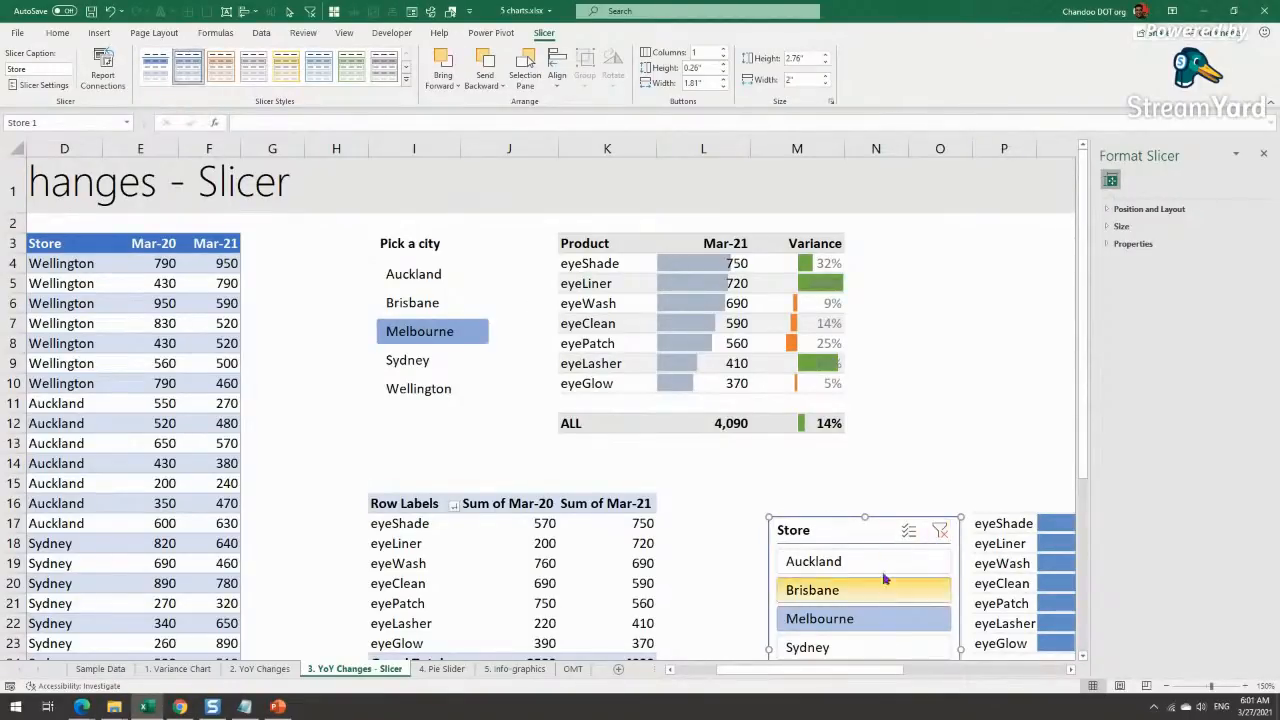
left_click(943, 409)
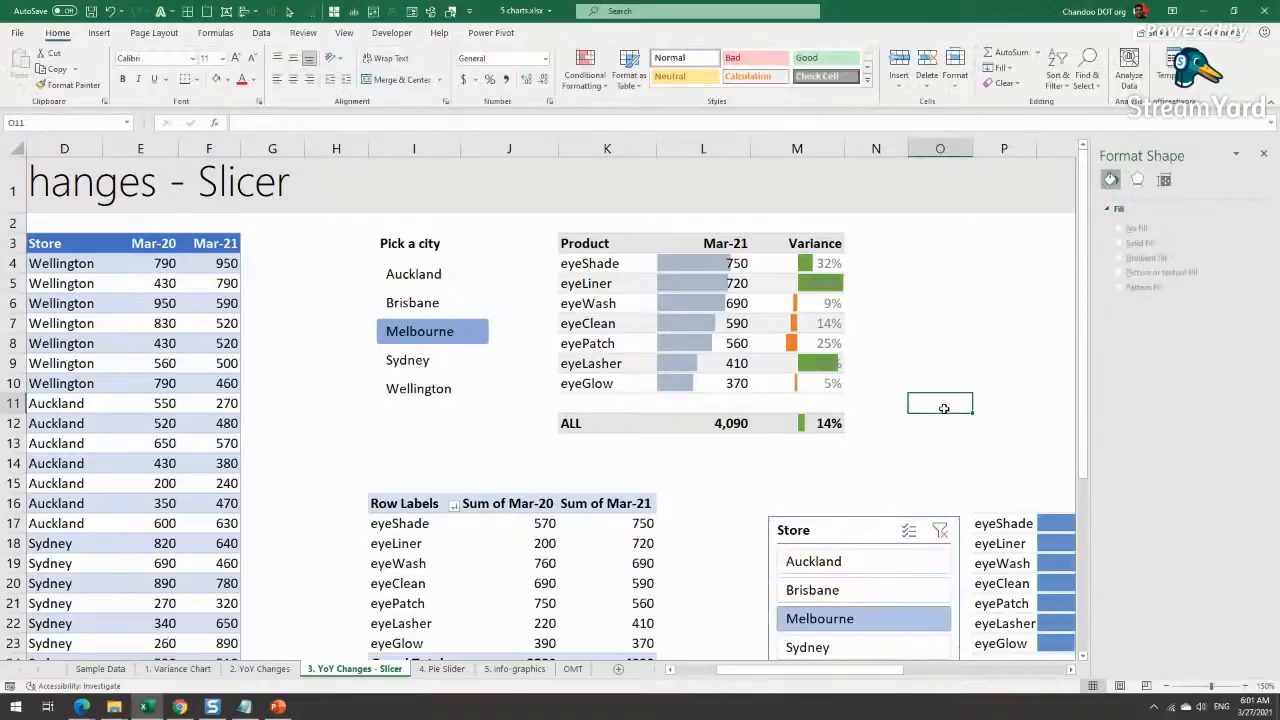
Step: Restyle the Store slicer with the borderless blue slicer style that matches the Pick a city slicer
scroll(943, 405, "down", 4)
left_click(849, 252)
left_click(543, 32)
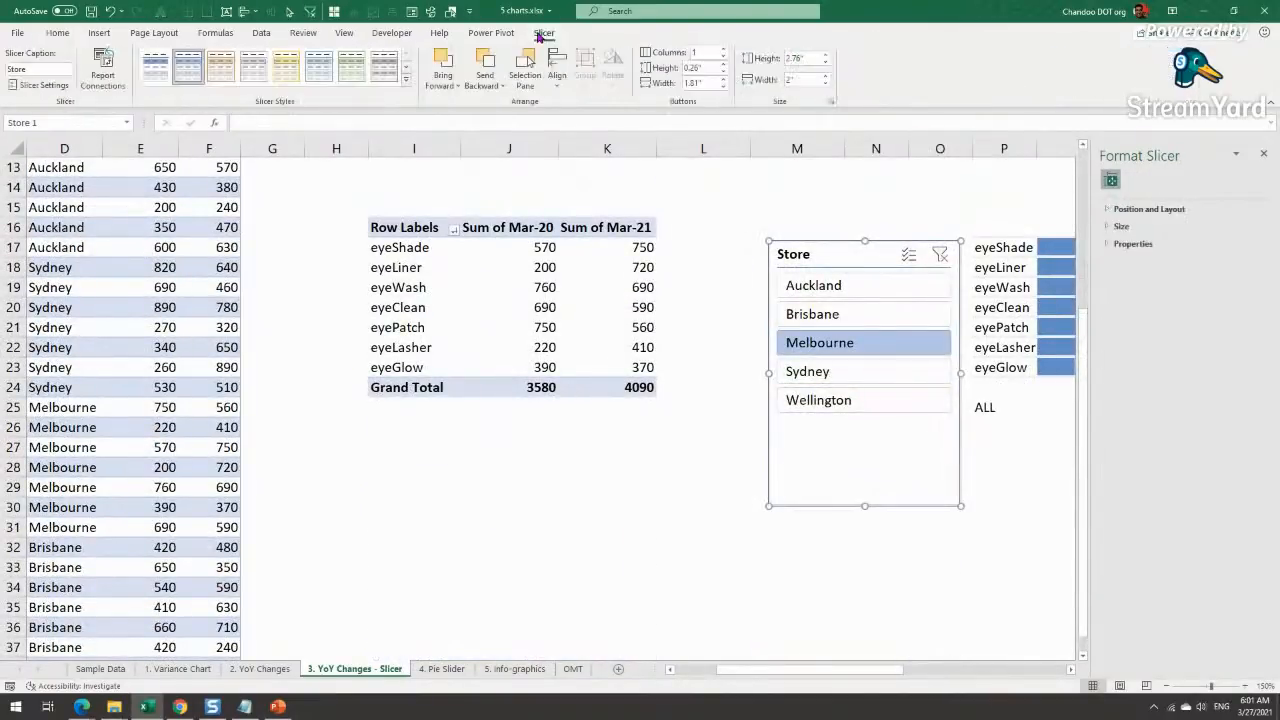
left_click(318, 67)
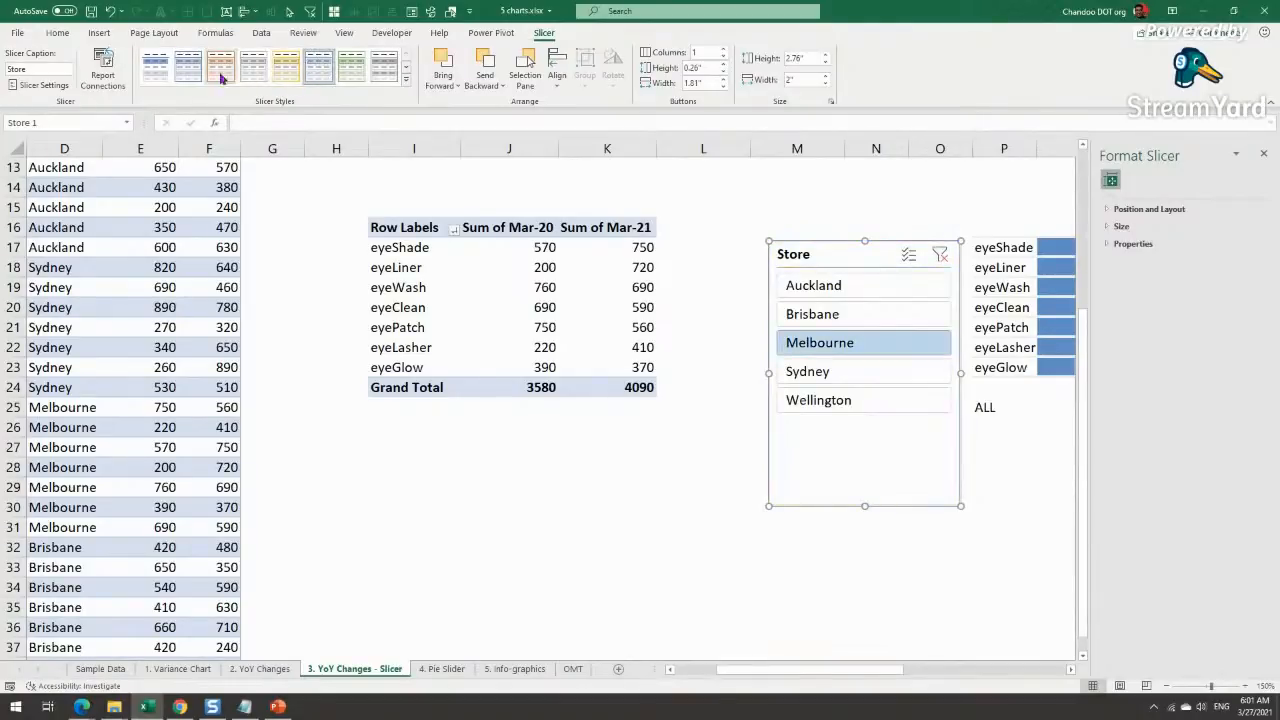
right_click(325, 72)
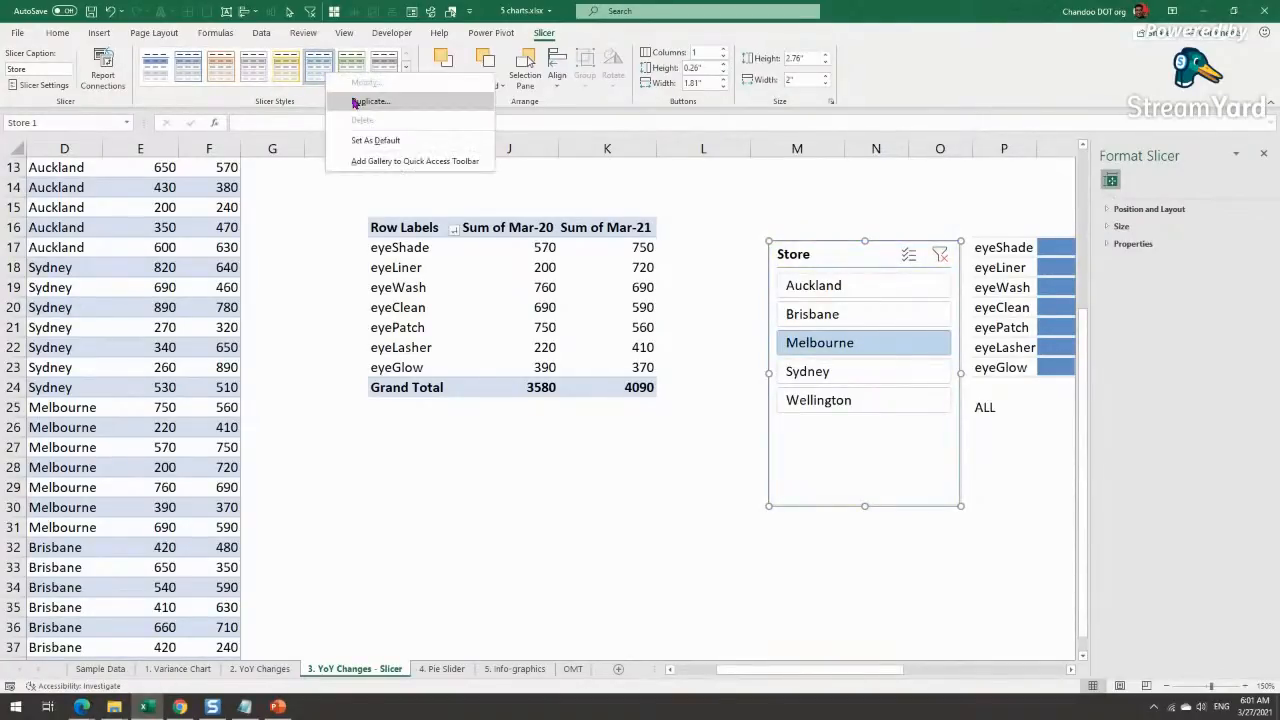
left_click(160, 83)
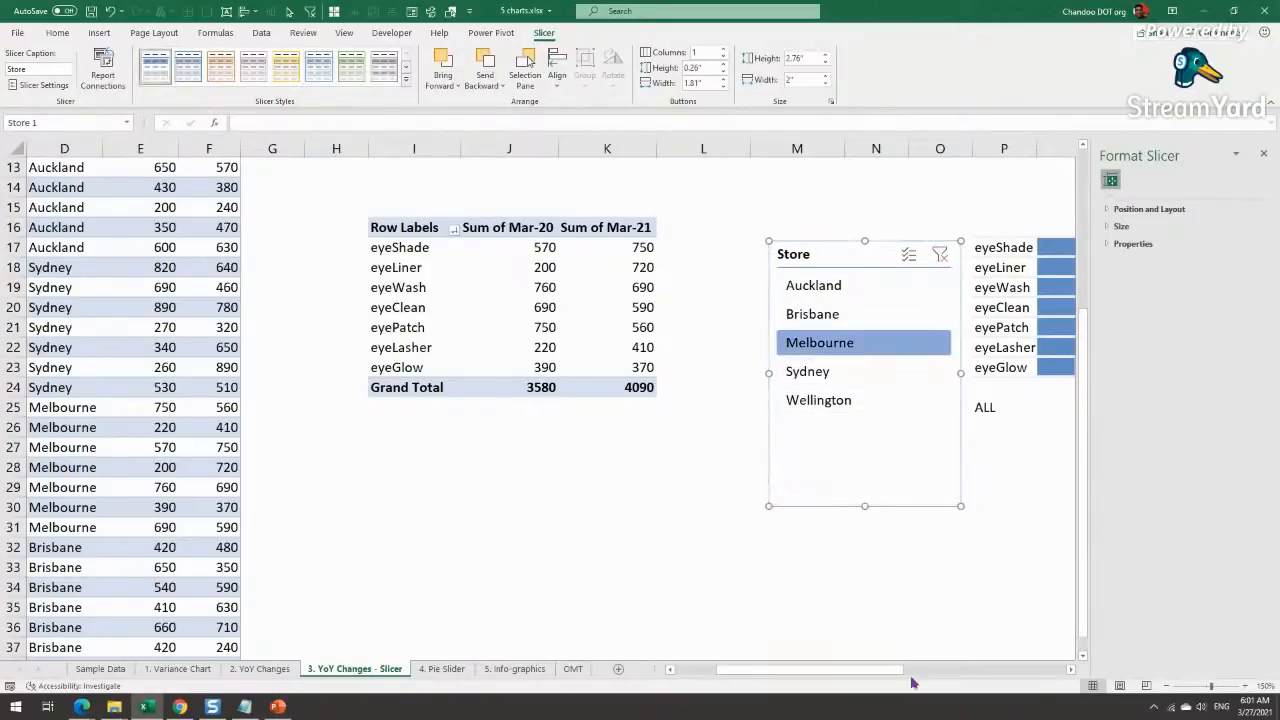
left_click(895, 566)
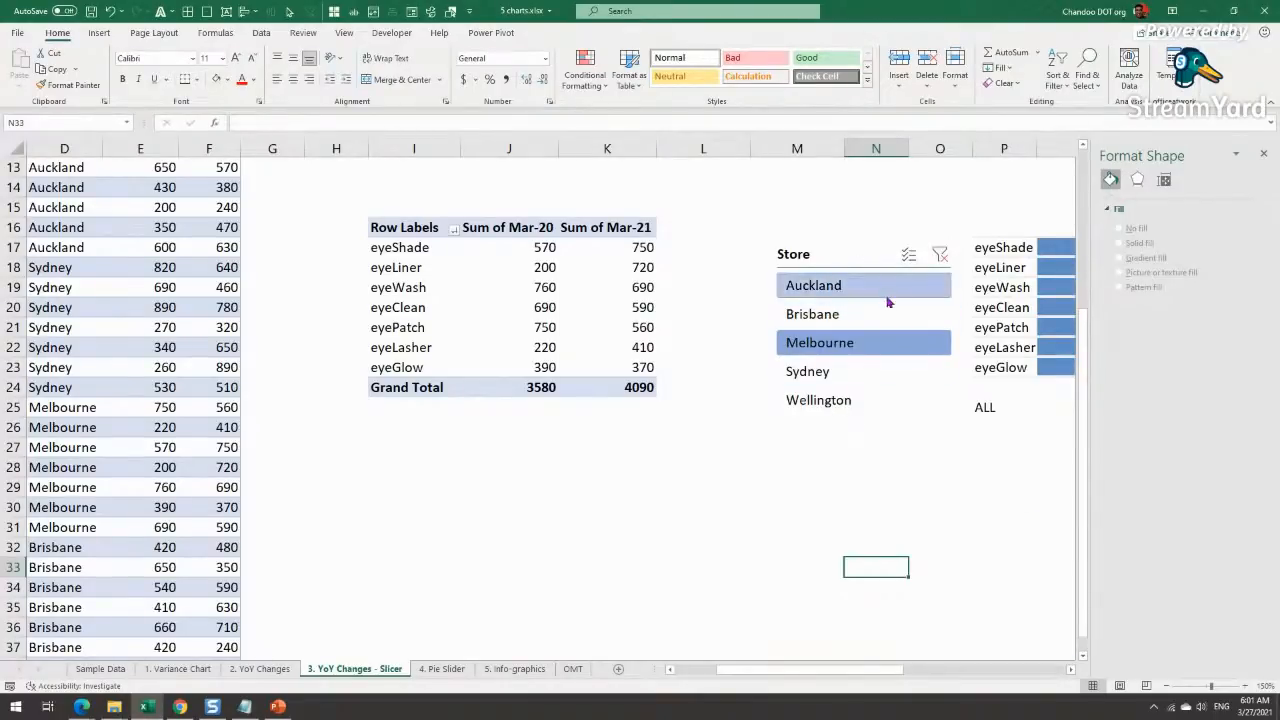
Step: Turn off the header display in the Store slicer's settings
scroll(889, 297, "up", 4)
left_click(889, 532)
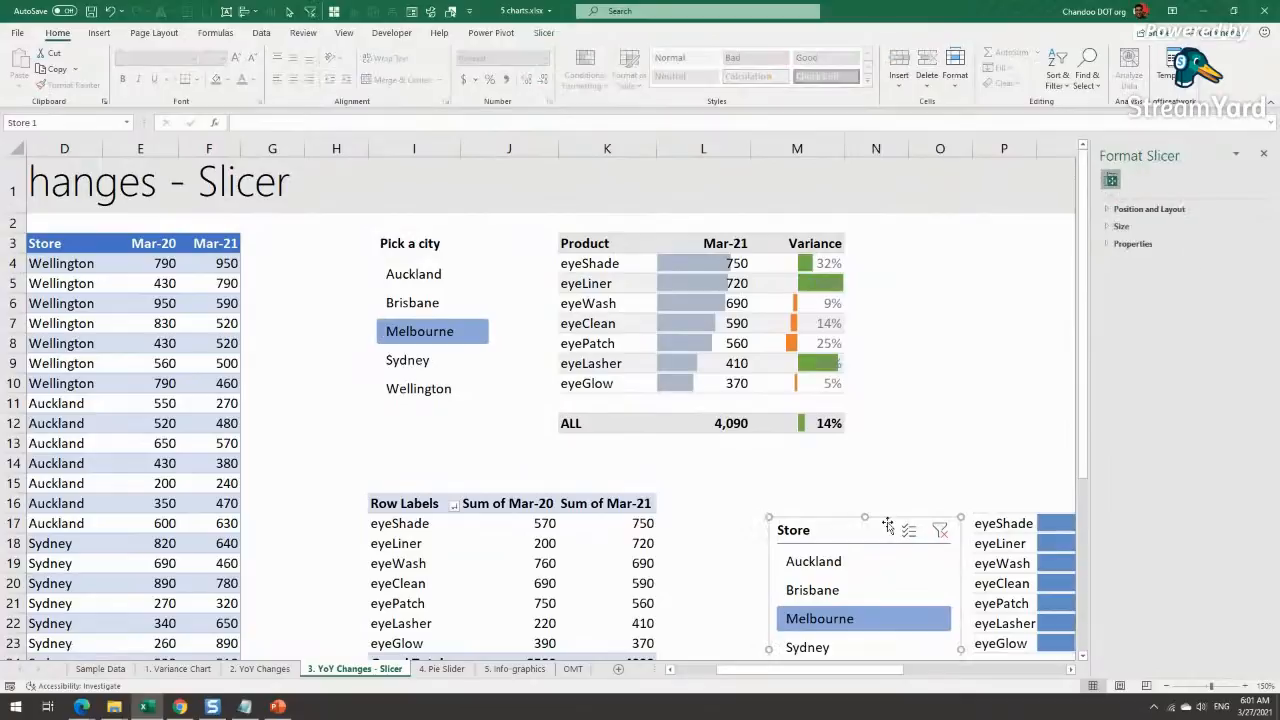
right_click(889, 522)
left_click(940, 511)
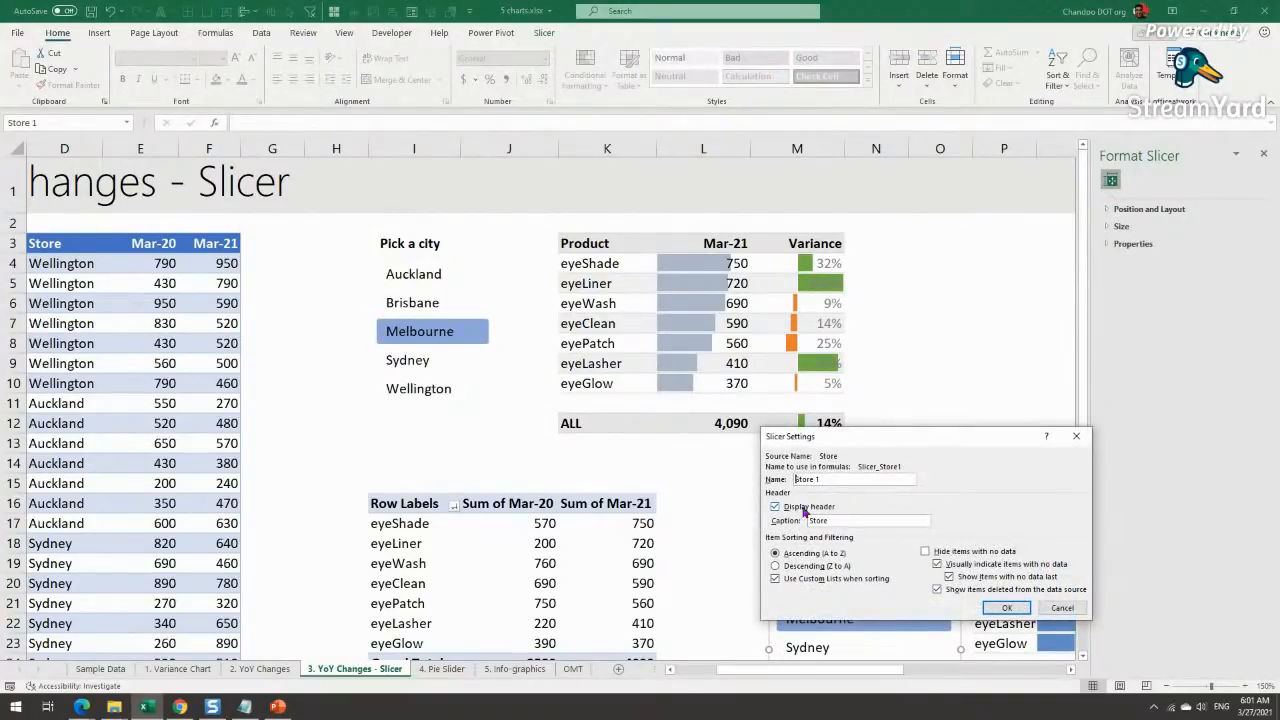
left_click(804, 507)
left_click(1007, 608)
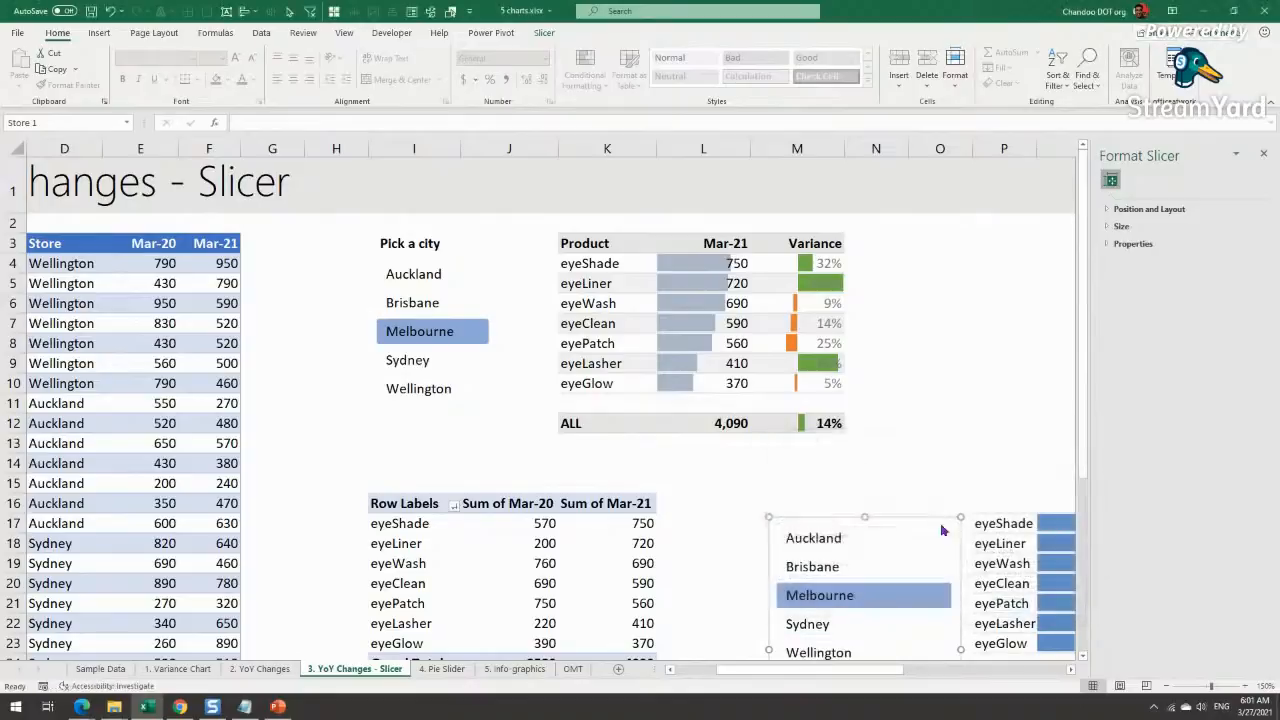
Step: Test the Pick a city slicer by choosing Sydney, Wellington, Sydney and Brisbane in turn, ending on Auckland
left_click(405, 243)
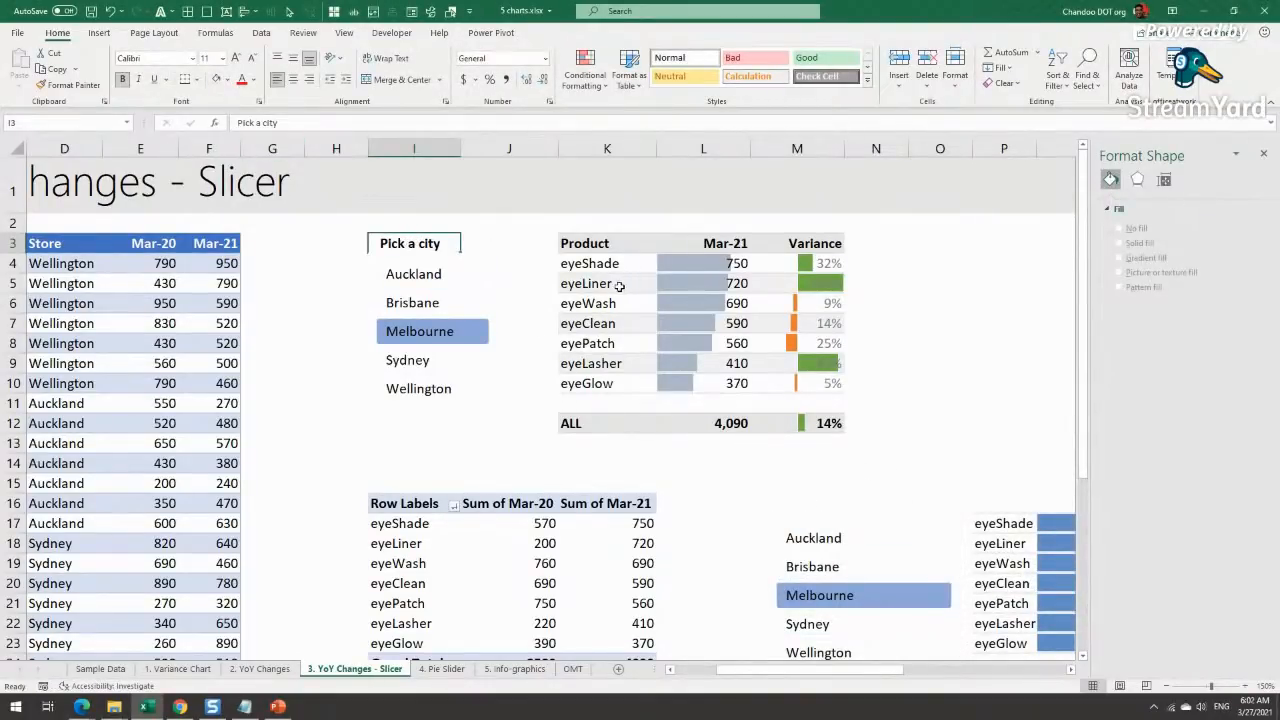
left_click(982, 408)
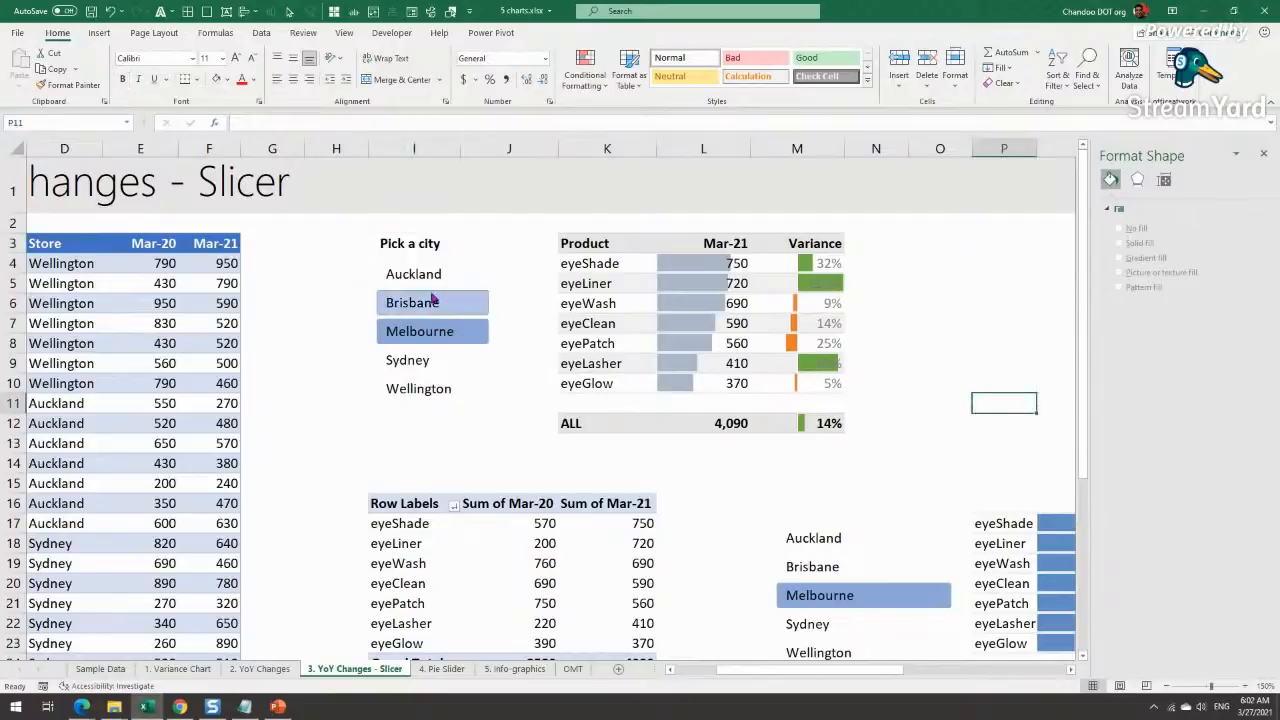
left_click(407, 360)
left_click(418, 389)
left_click(407, 360)
left_click(413, 303)
left_click(428, 277)
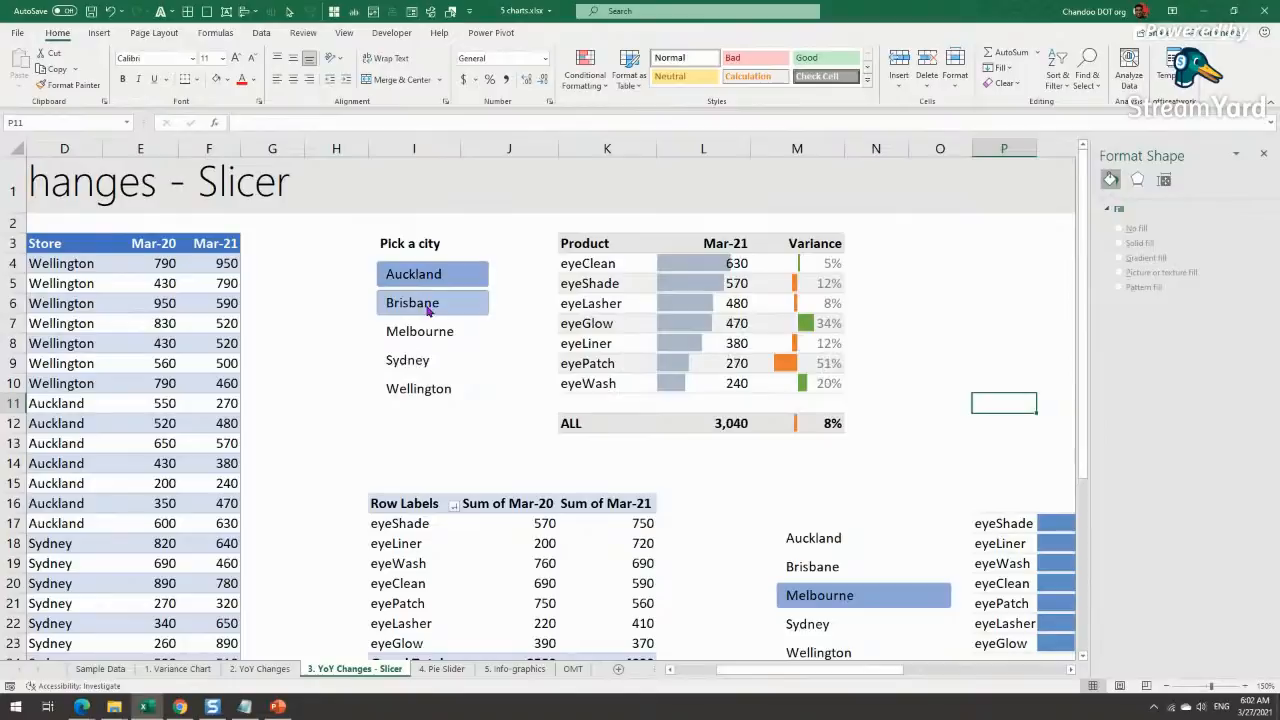
Step: Review the finished slicer-driven variance table, then open the 4. Pie Slider sheet
scroll(772, 580, "down", 1)
scroll(775, 578, "up", 1)
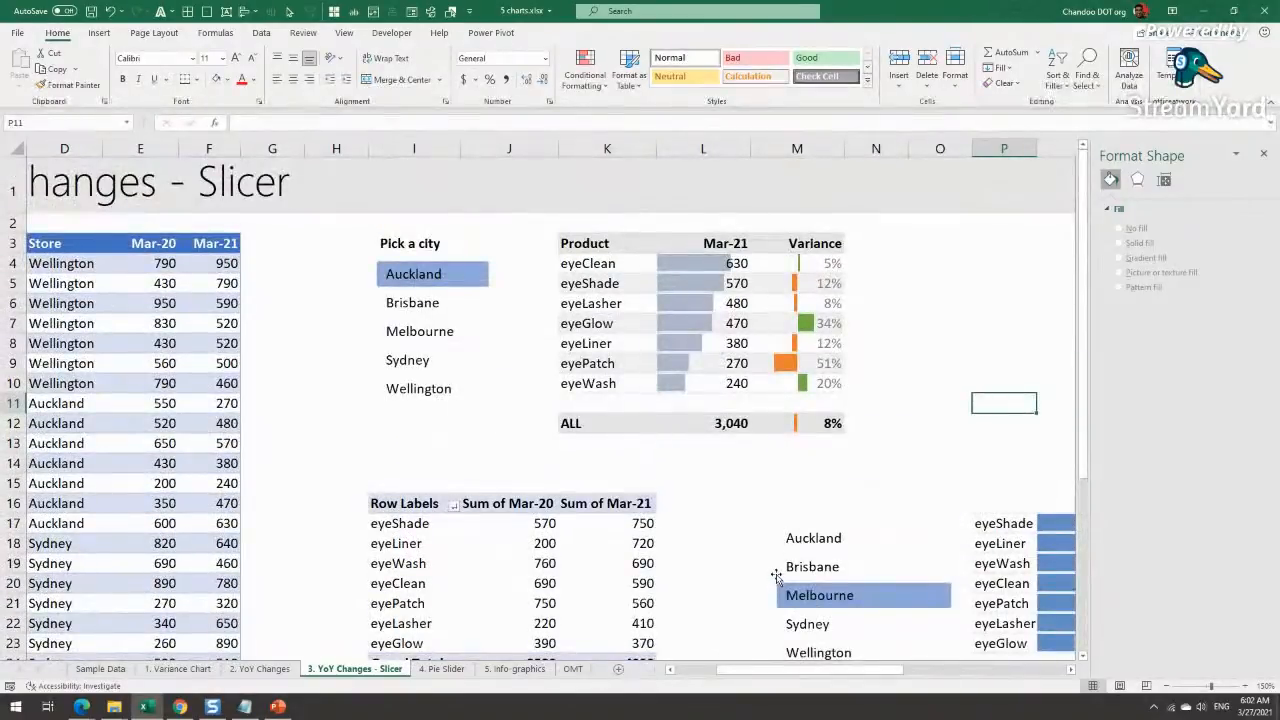
left_click_drag(825, 672, 755, 676)
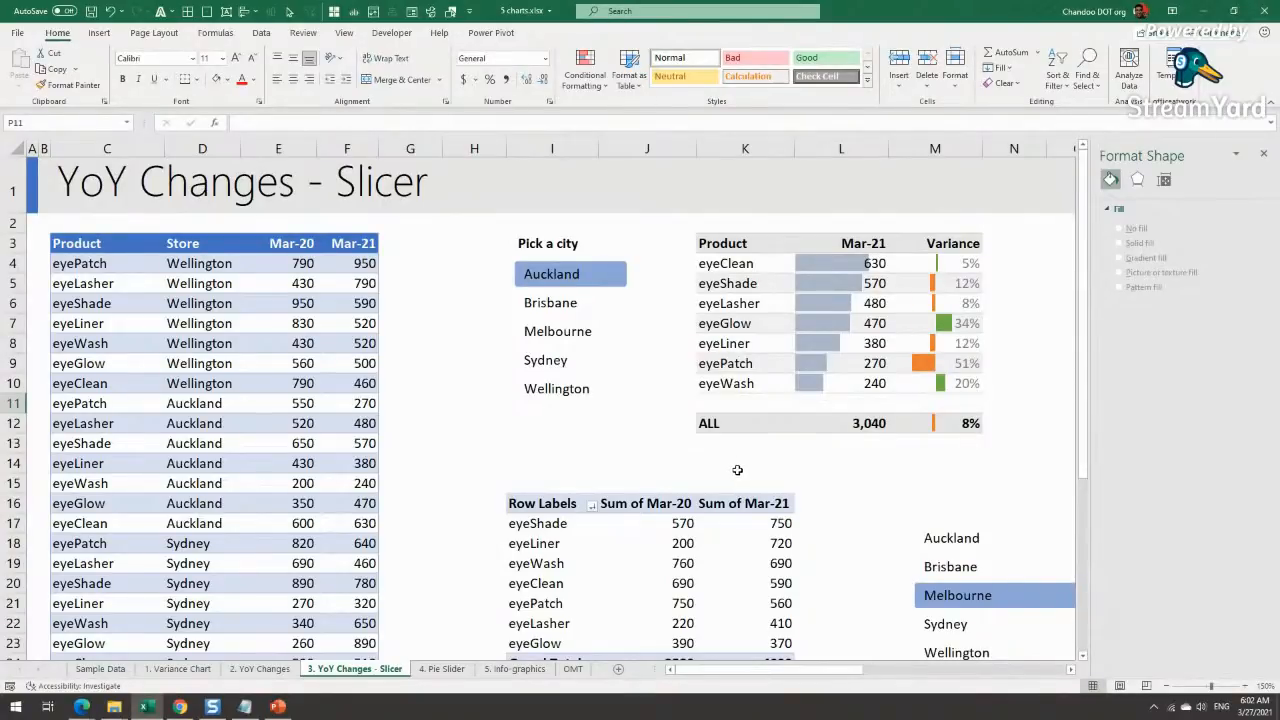
left_click(441, 668)
mouse_move(958, 680)
left_mouse_down()
mouse_move(1040, 677)
mouse_move(943, 680)
left_mouse_up()
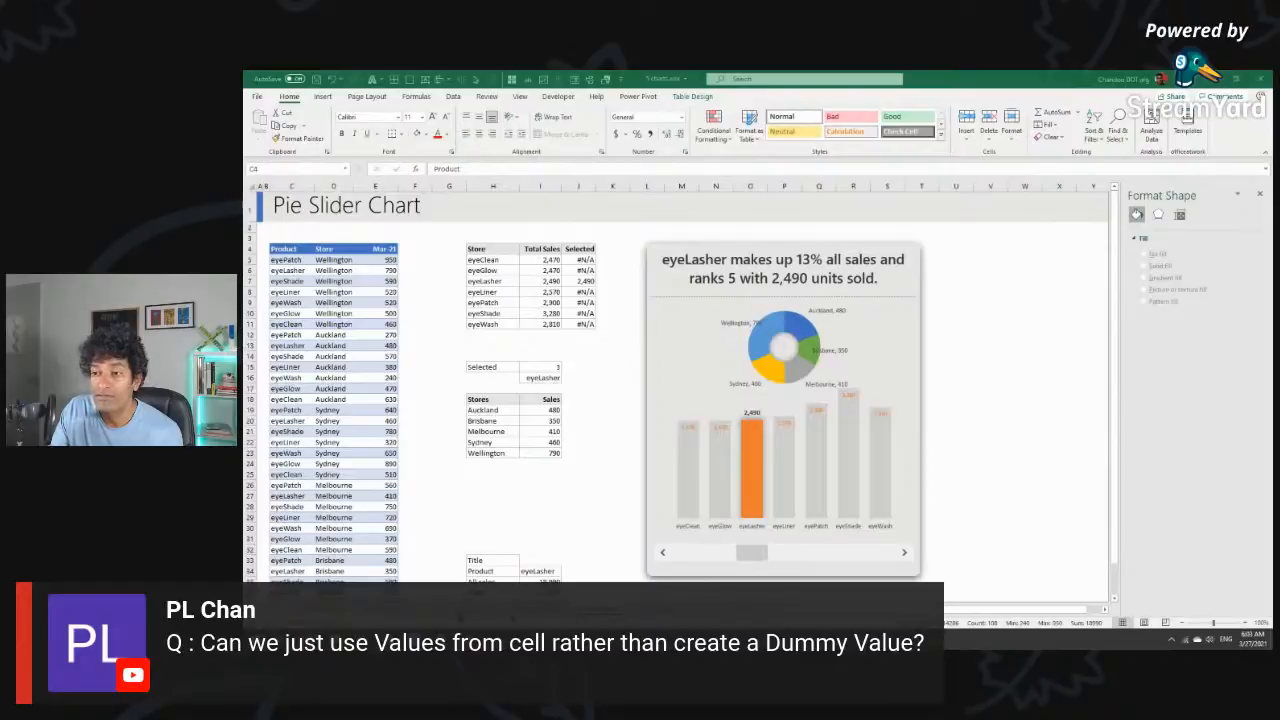
Step: On the 2. YoY Changes sheet, shade the eyePatch cell of the Dummy column light orange
left_click(400, 609)
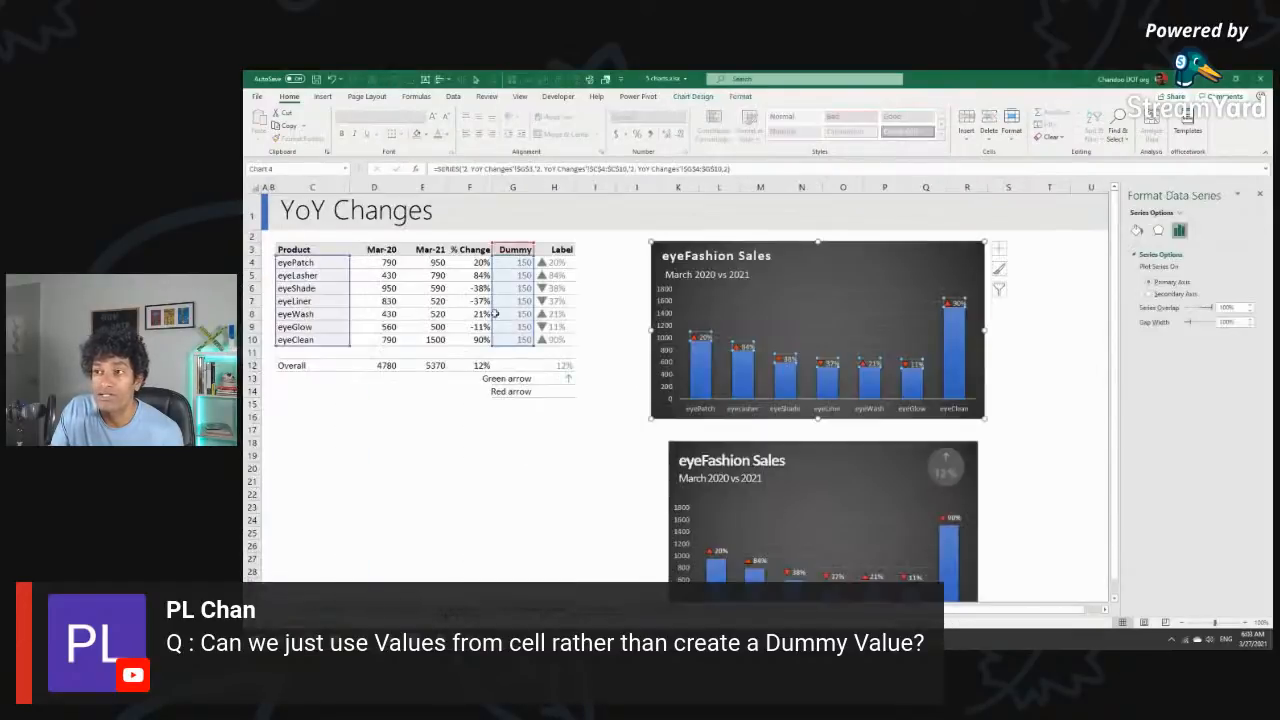
left_click(510, 266)
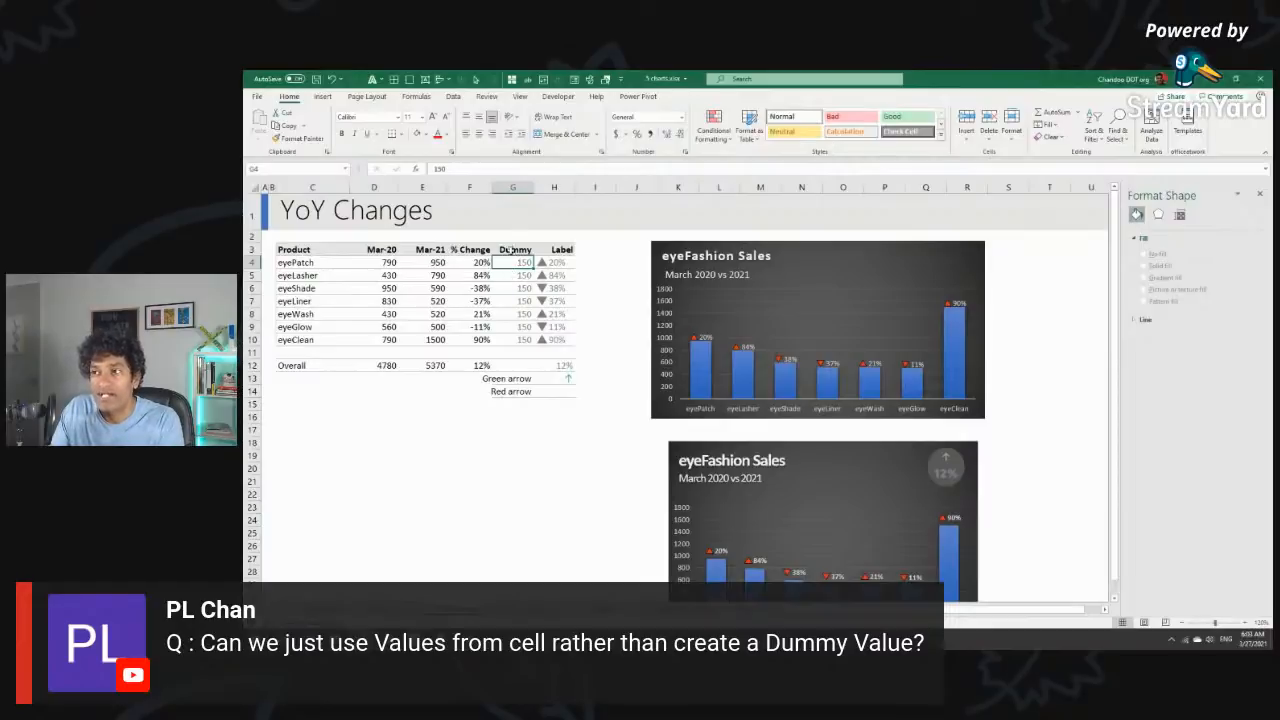
left_click(417, 134)
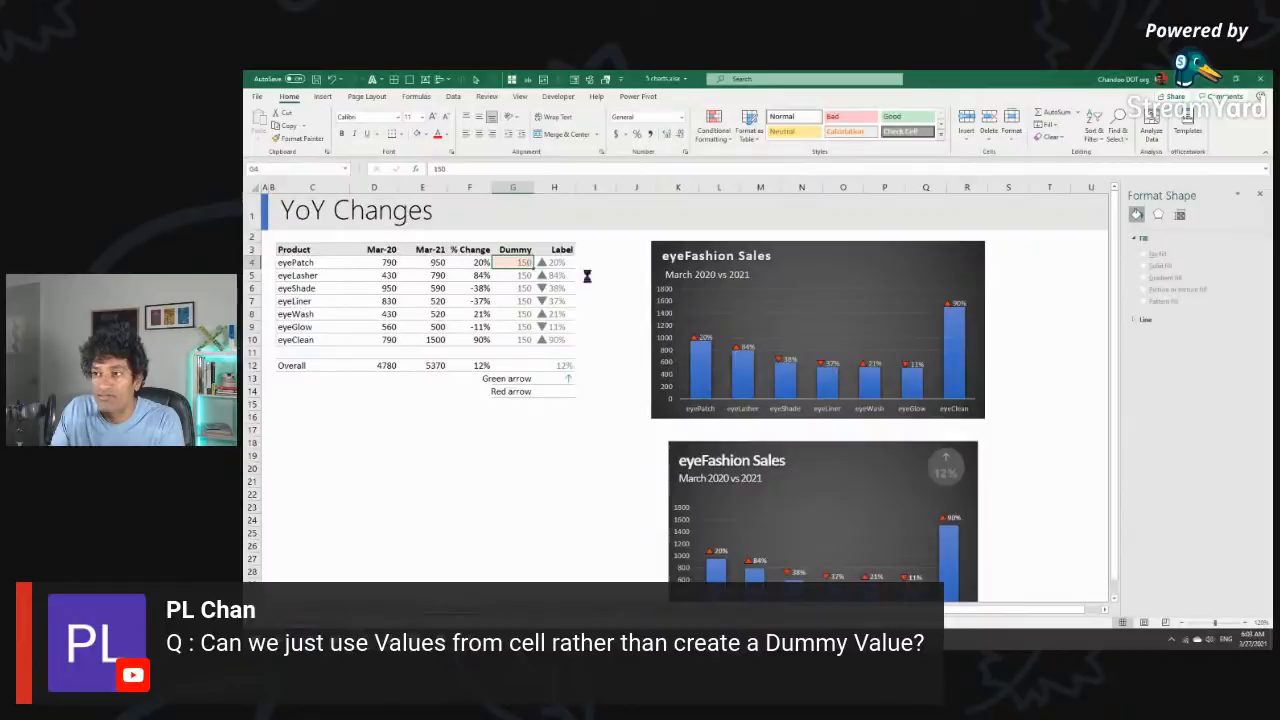
Step: Inspect the formulas in the Dummy column's cells for eyeLasher and eyeShade
scroll(586, 280, "up", 2)
left_click(581, 297)
key("F2")
key("Escape")
left_click(582, 315)
key("F2")
key("Escape")
Step: Set the shaded Dummy value for eyePatch to 300
left_click(582, 281)
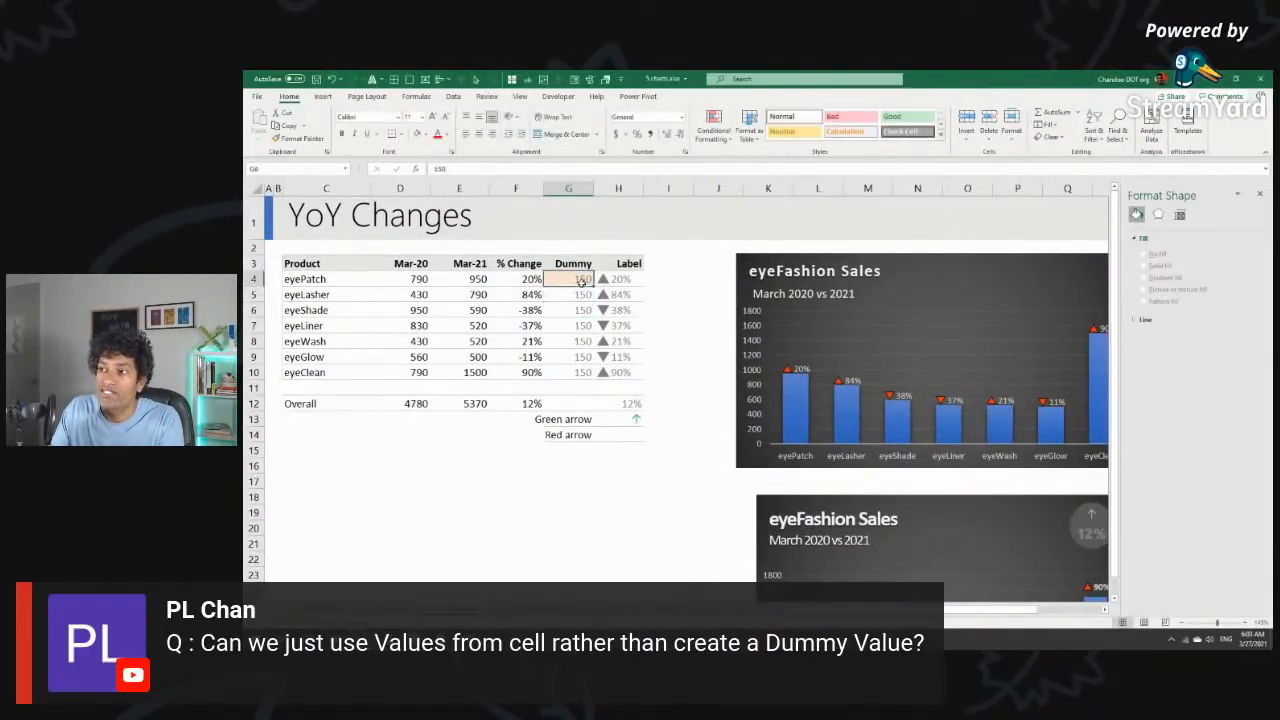
type("300")
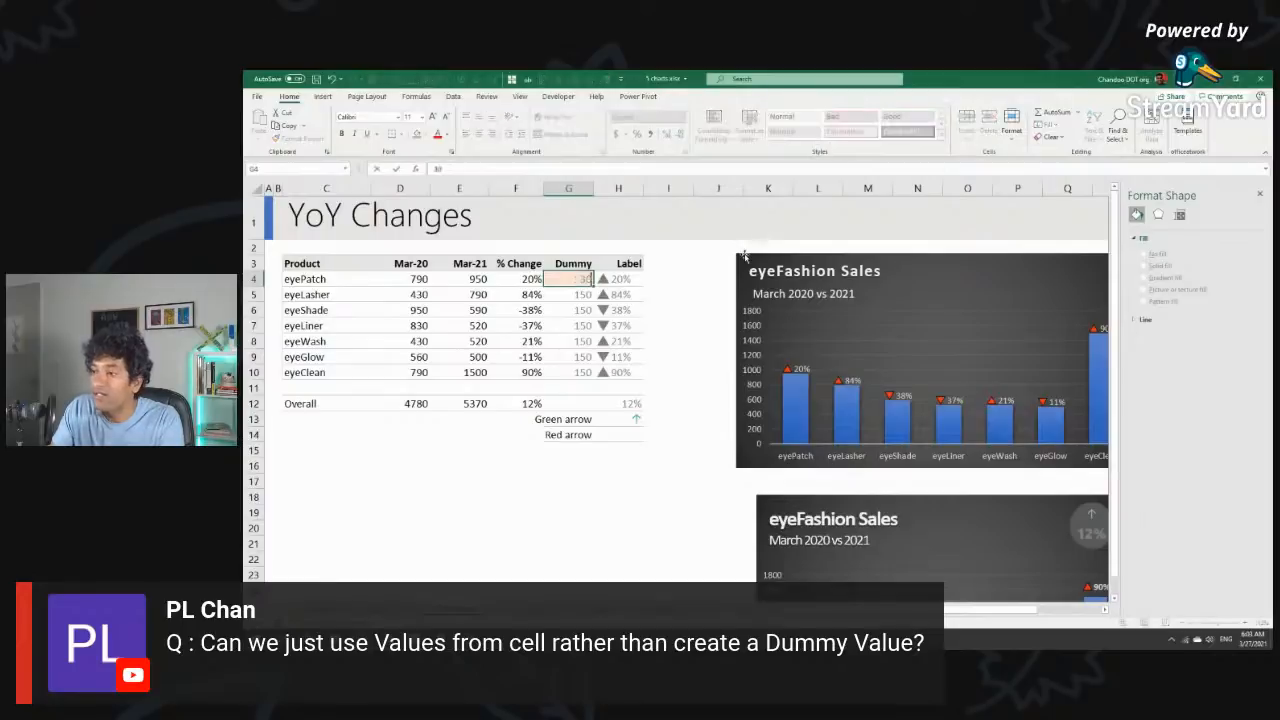
key("Return")
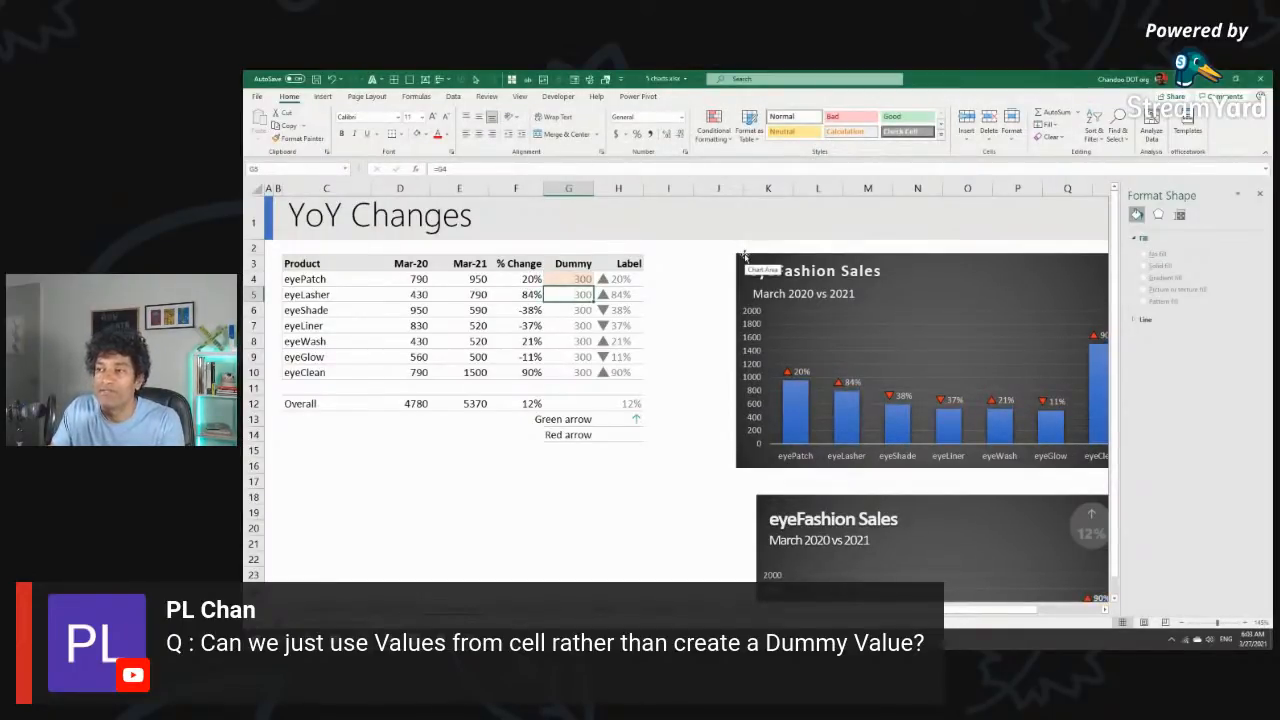
left_click(584, 280)
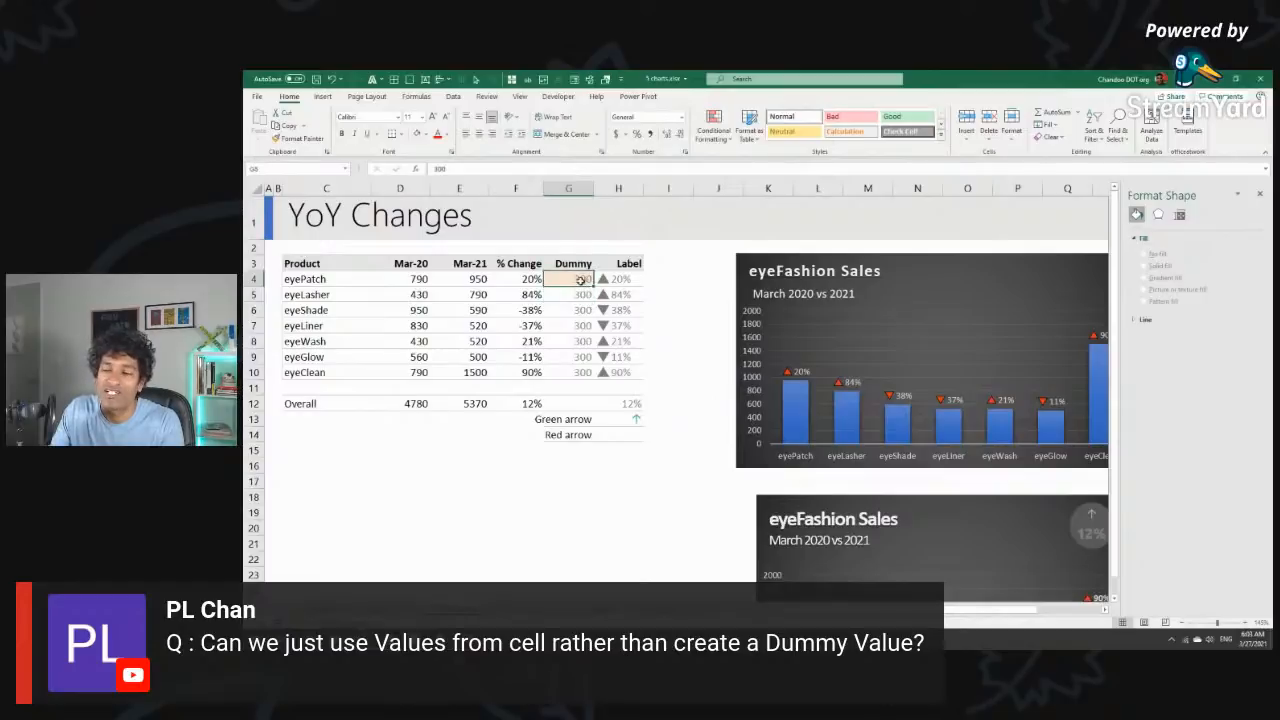
left_click_drag(337, 560, 346, 545)
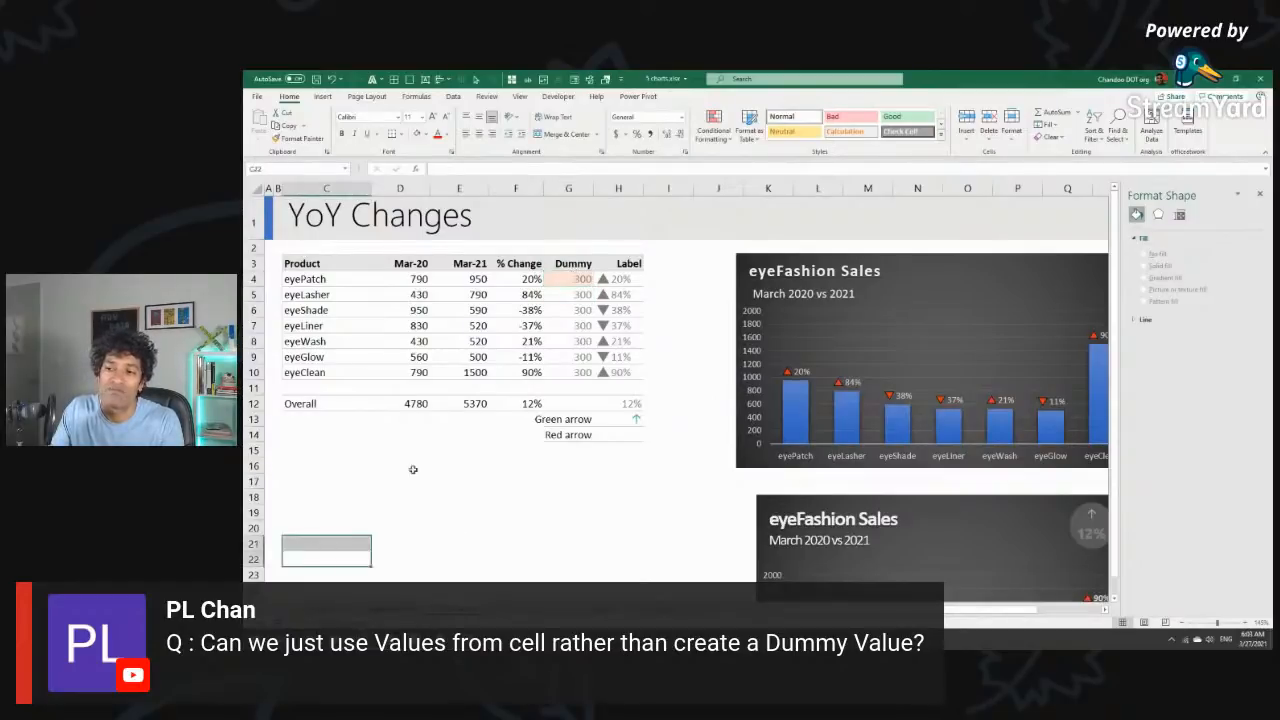
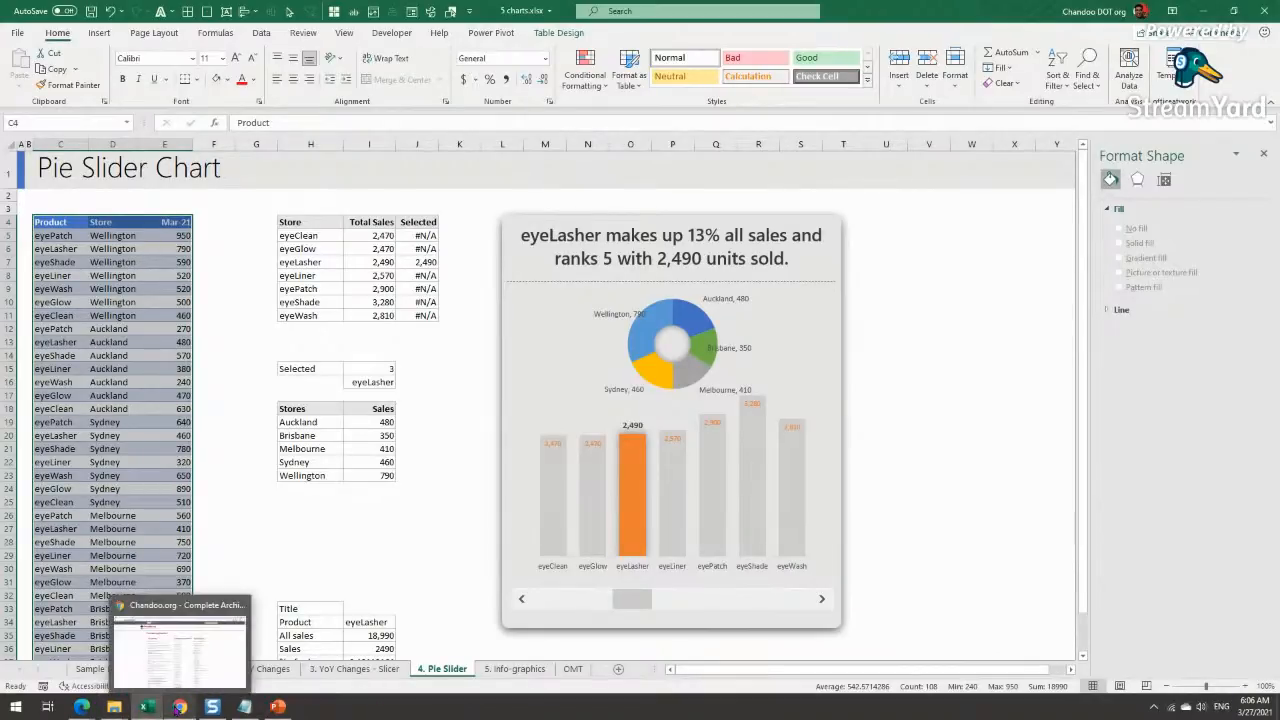
Step: Switch to Chrome, search the Chandoo.org archives page for "donut" and open the Recipe for a Donut Bar Chart article
left_click(179, 707)
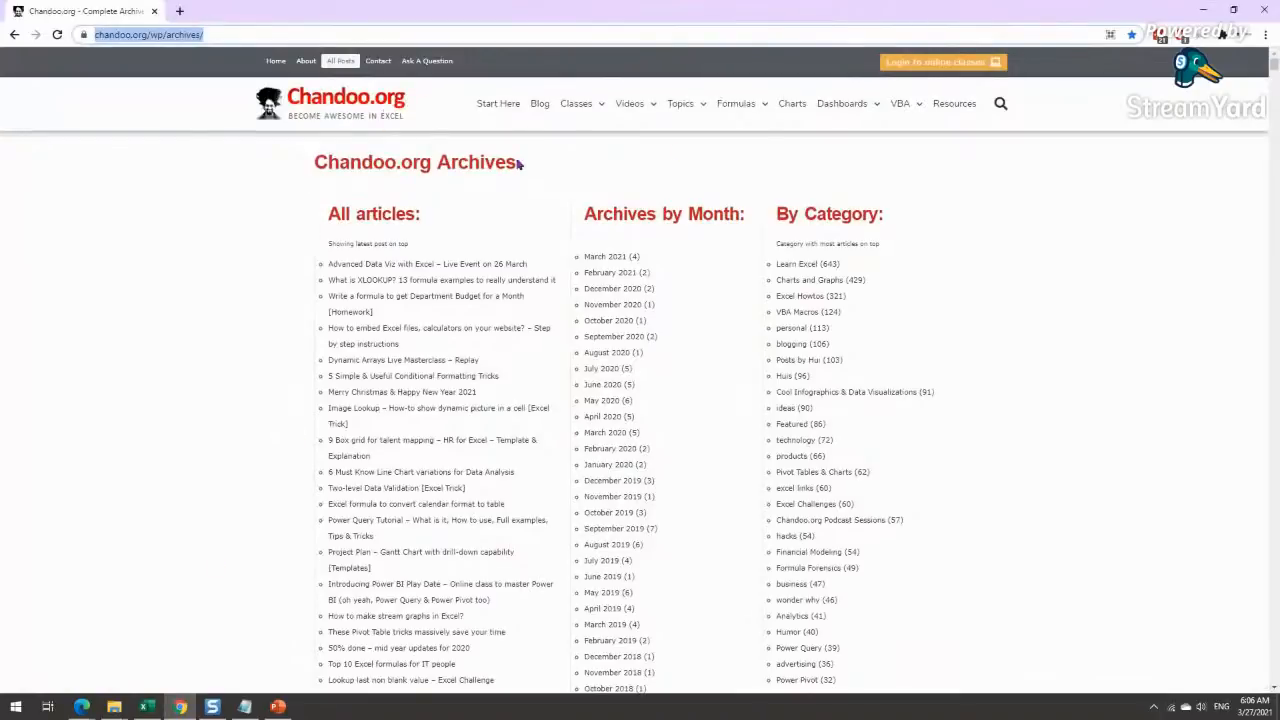
left_click(1038, 164)
key("ctrl+f")
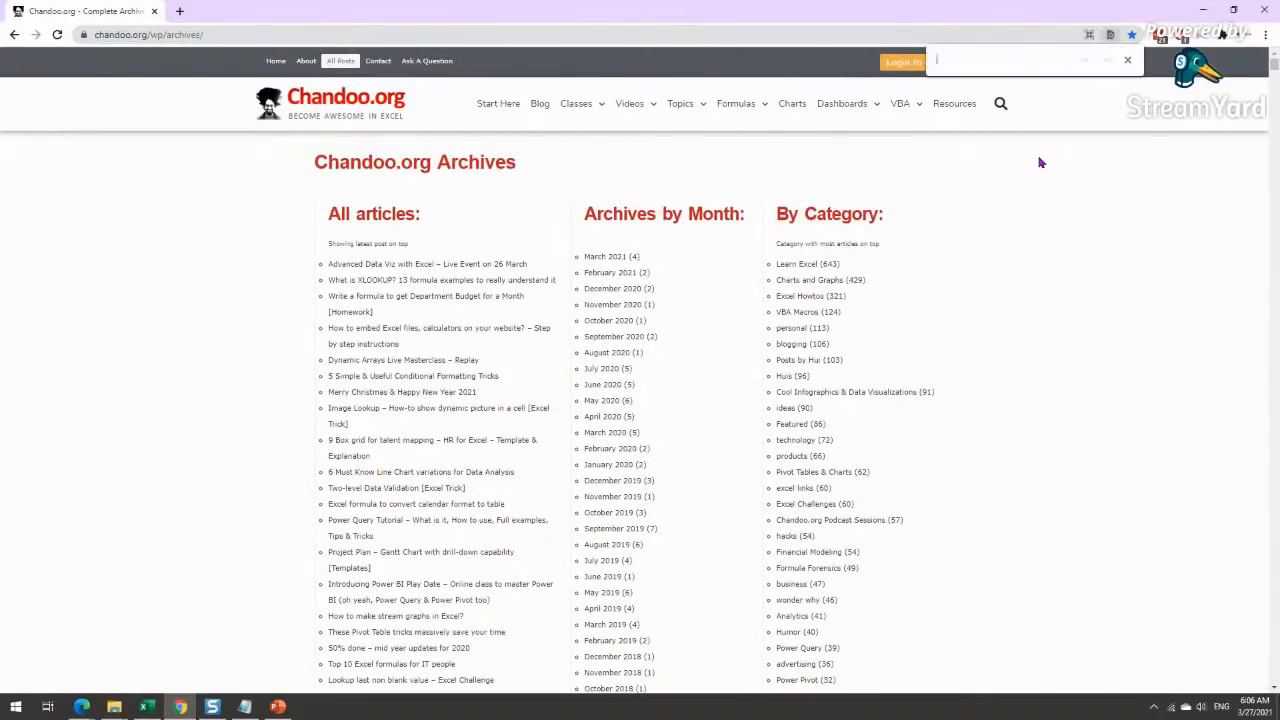
type("dont")
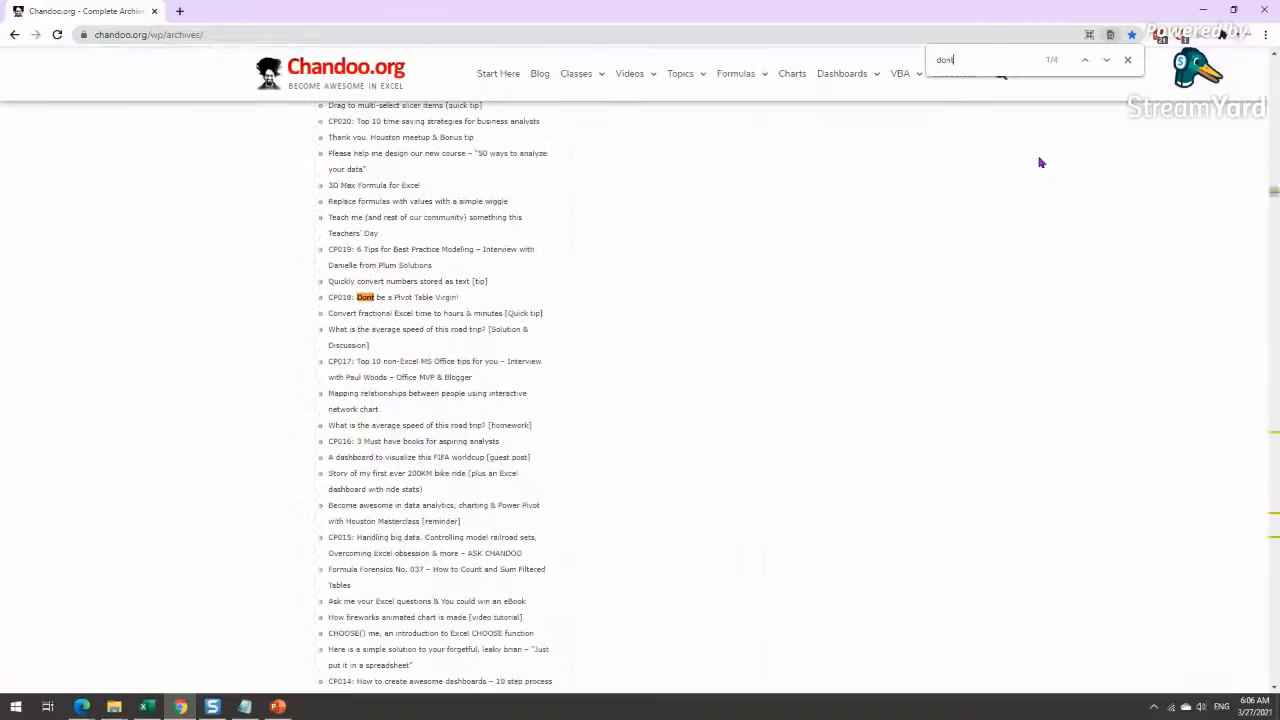
key("BackSpace")
type("ut")
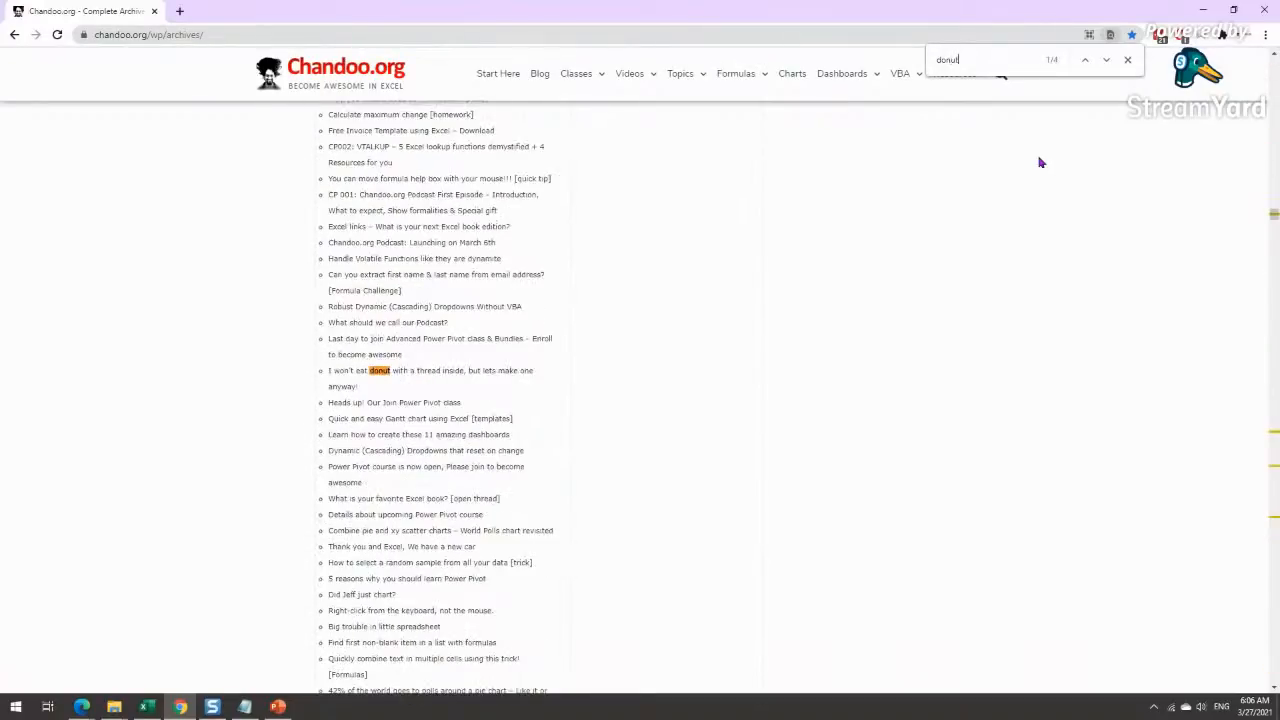
key("Return")
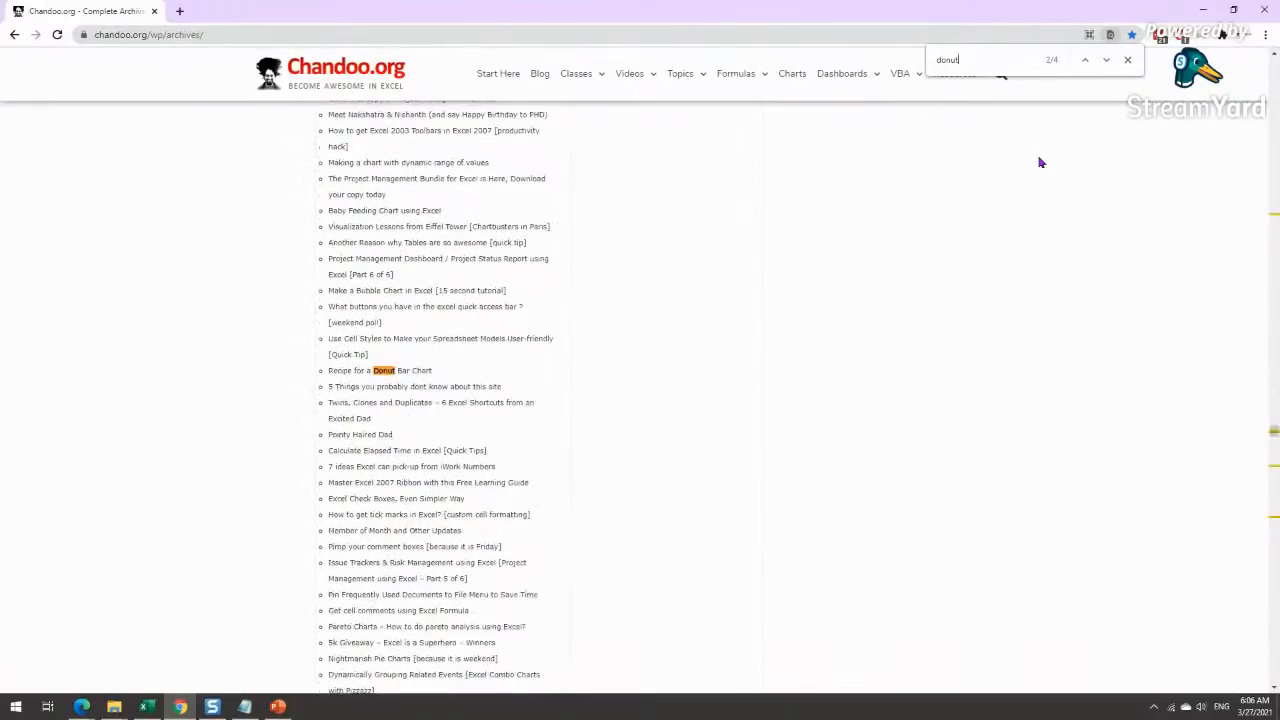
left_click(413, 378)
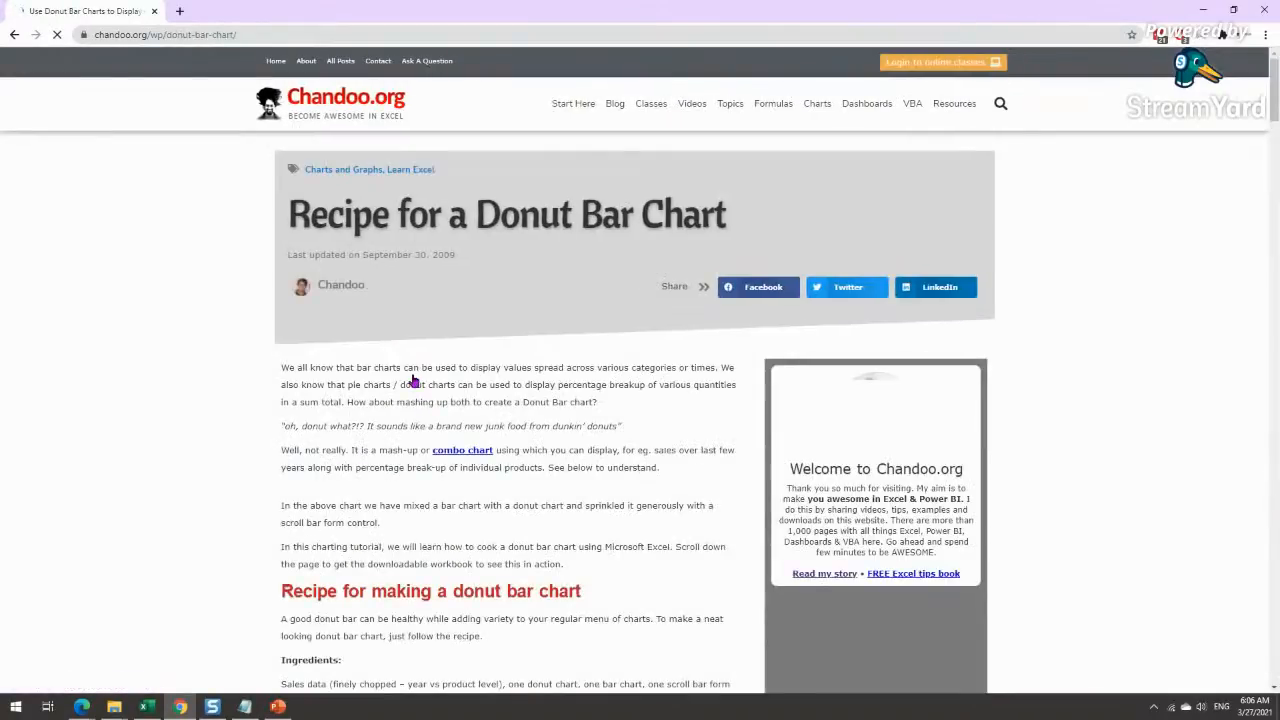
Step: Examine the donut bar chart article's date, animated scroll bar chart, construction steps and reader comments
left_click_drag(463, 270, 286, 260)
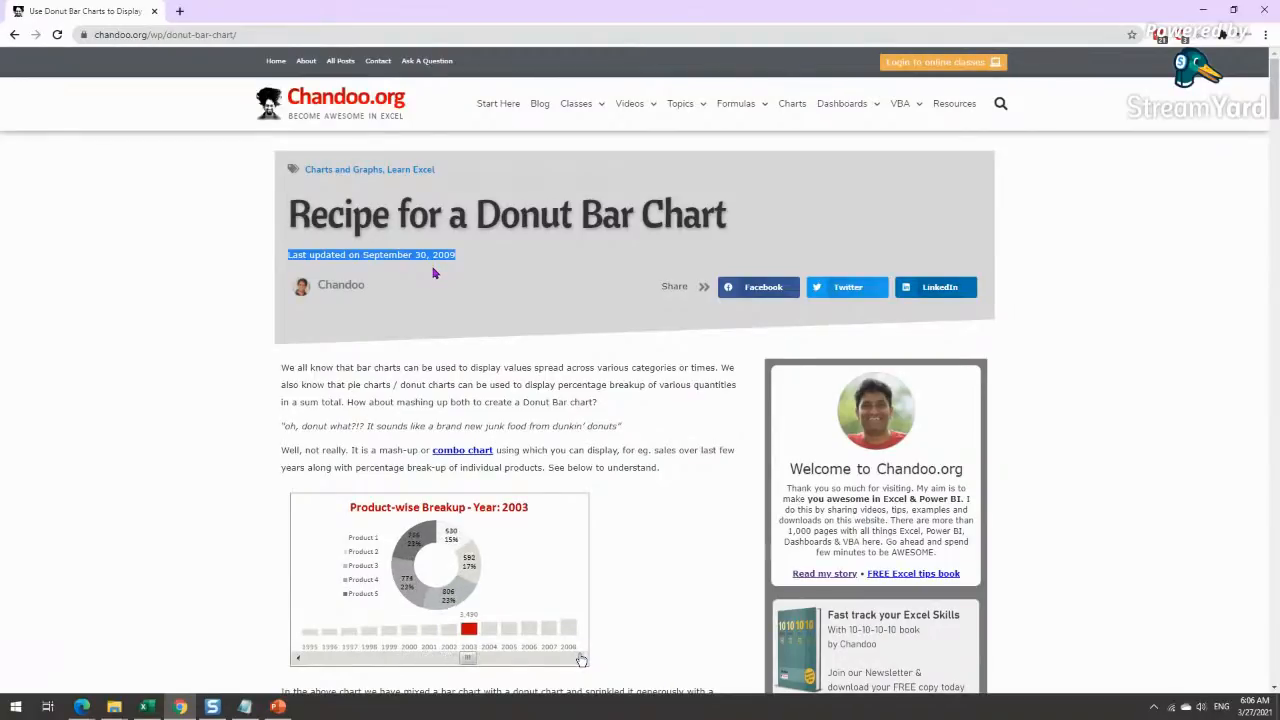
scroll(532, 314, "down", 1)
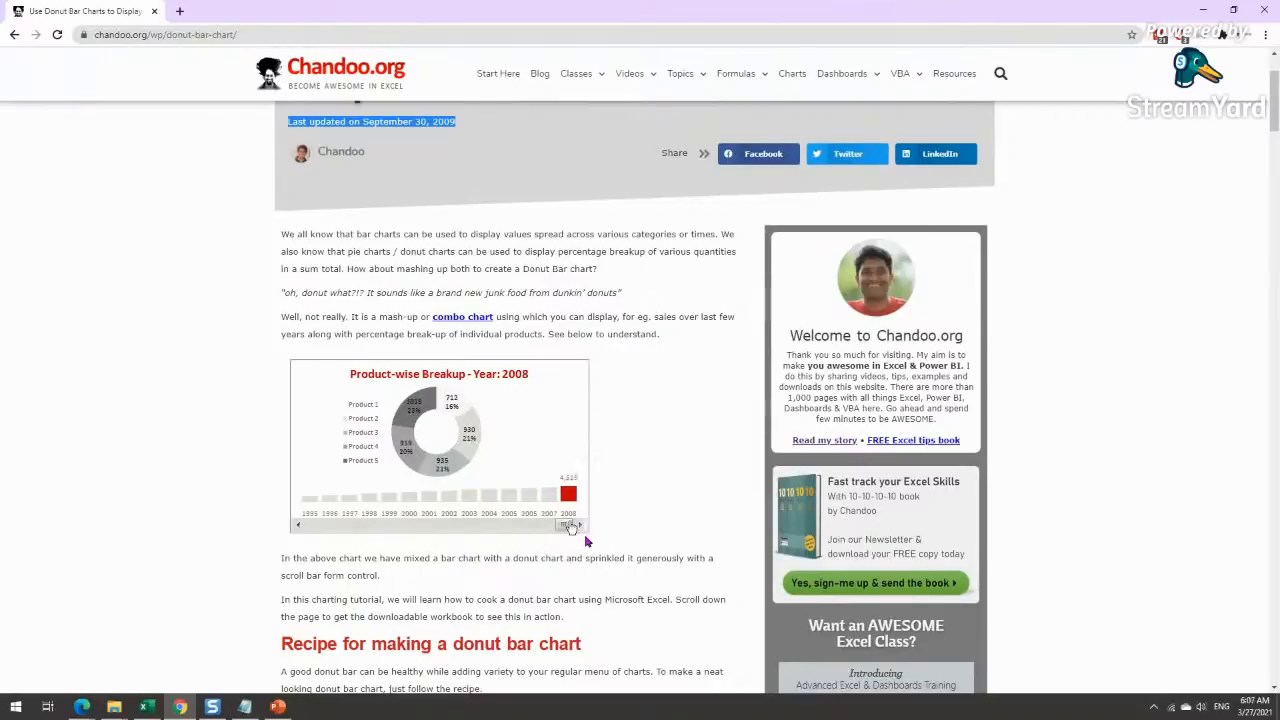
scroll(620, 505, "down", 1)
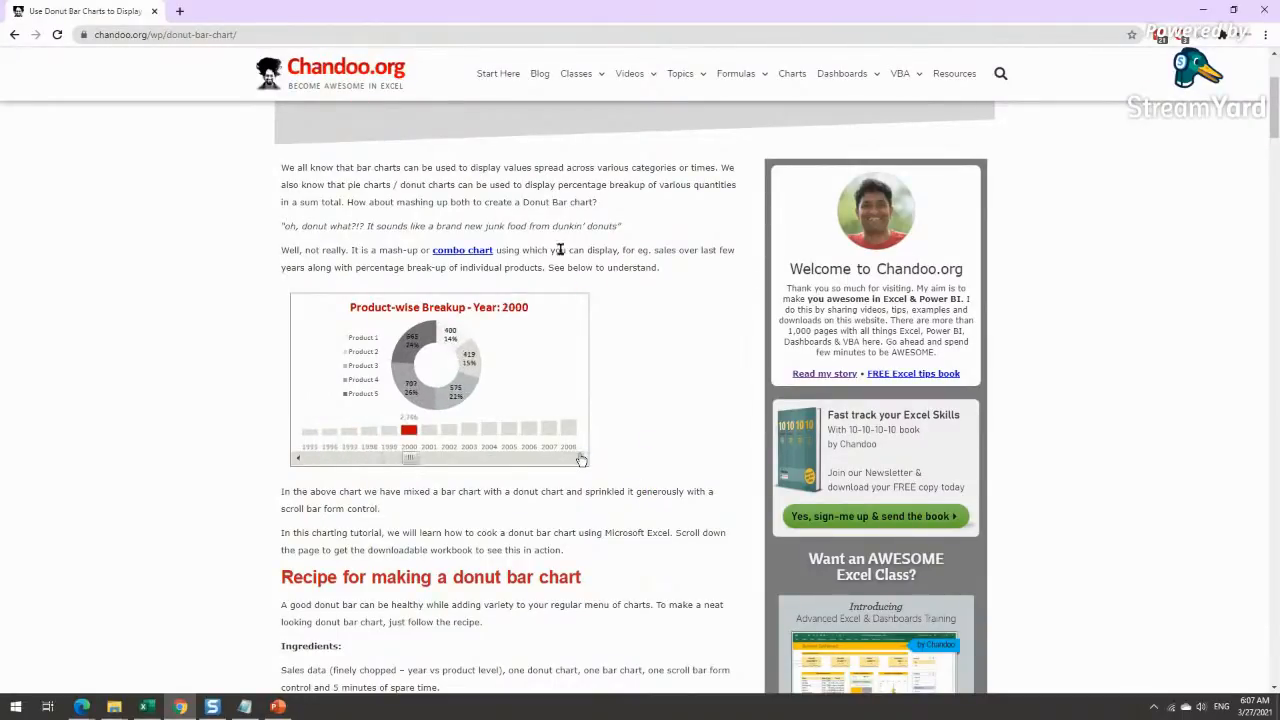
scroll(651, 437, "down", 14)
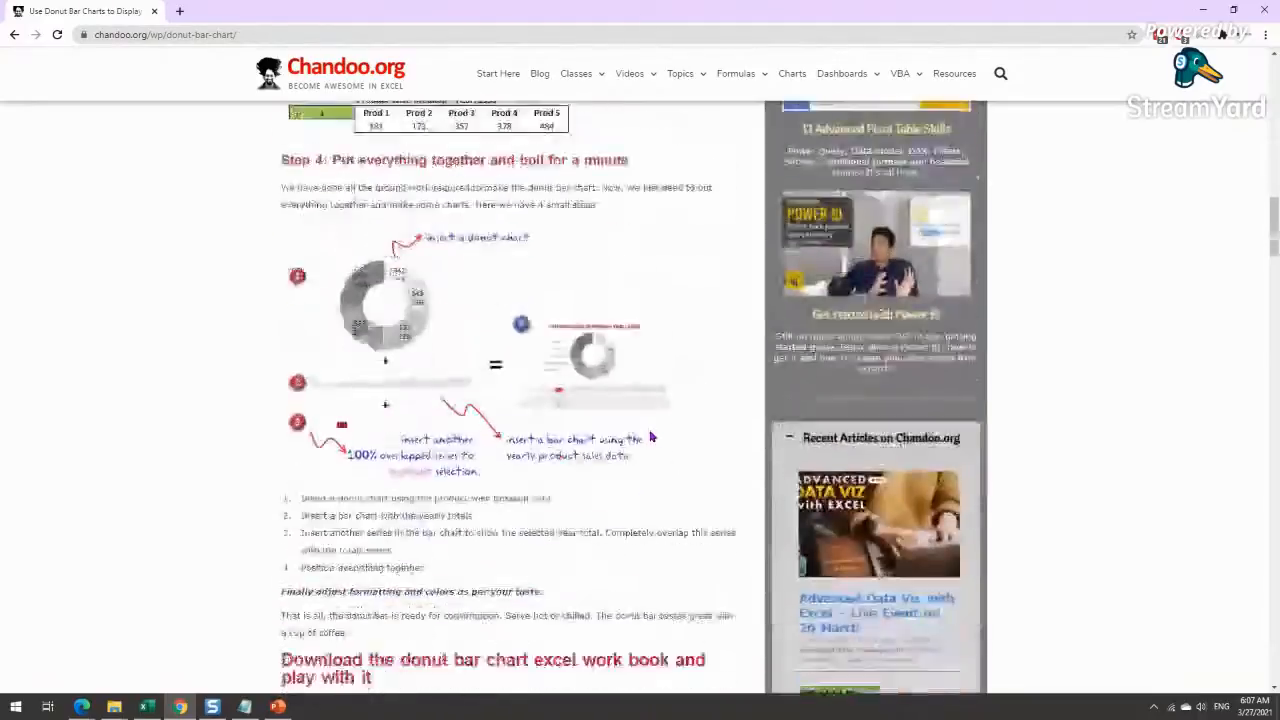
scroll(651, 437, "up", 16)
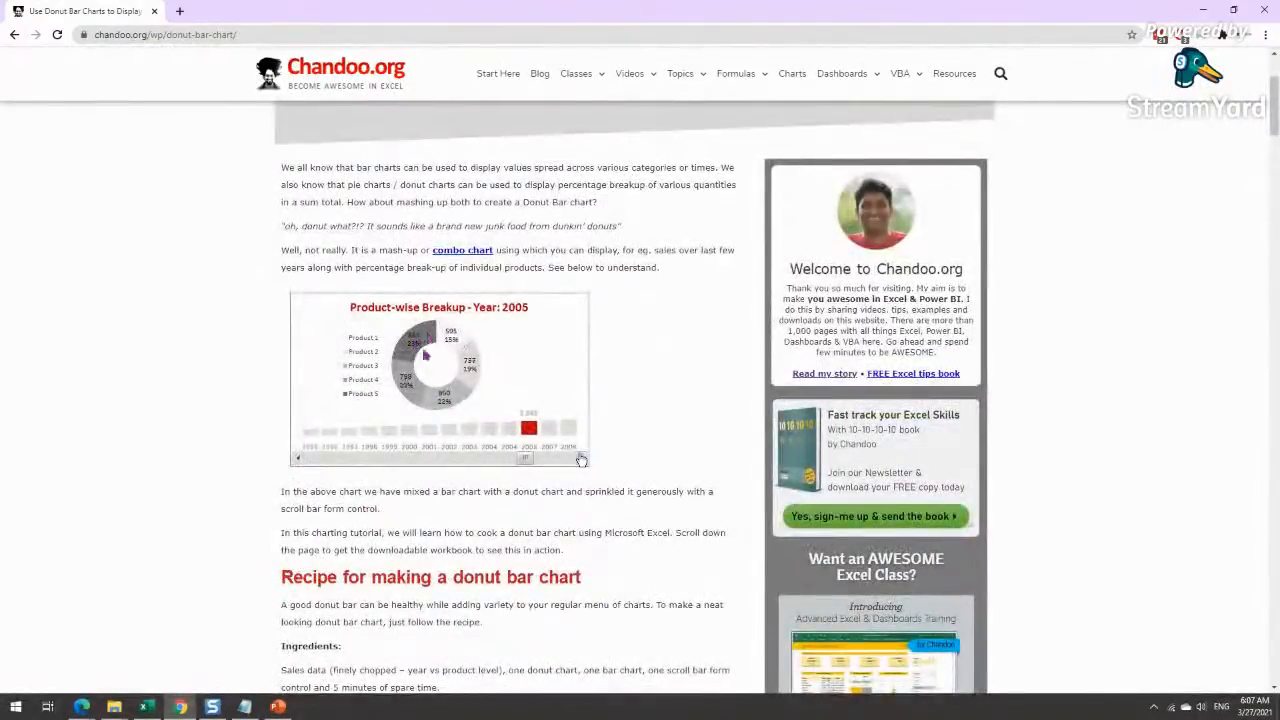
scroll(617, 455, "down", 15)
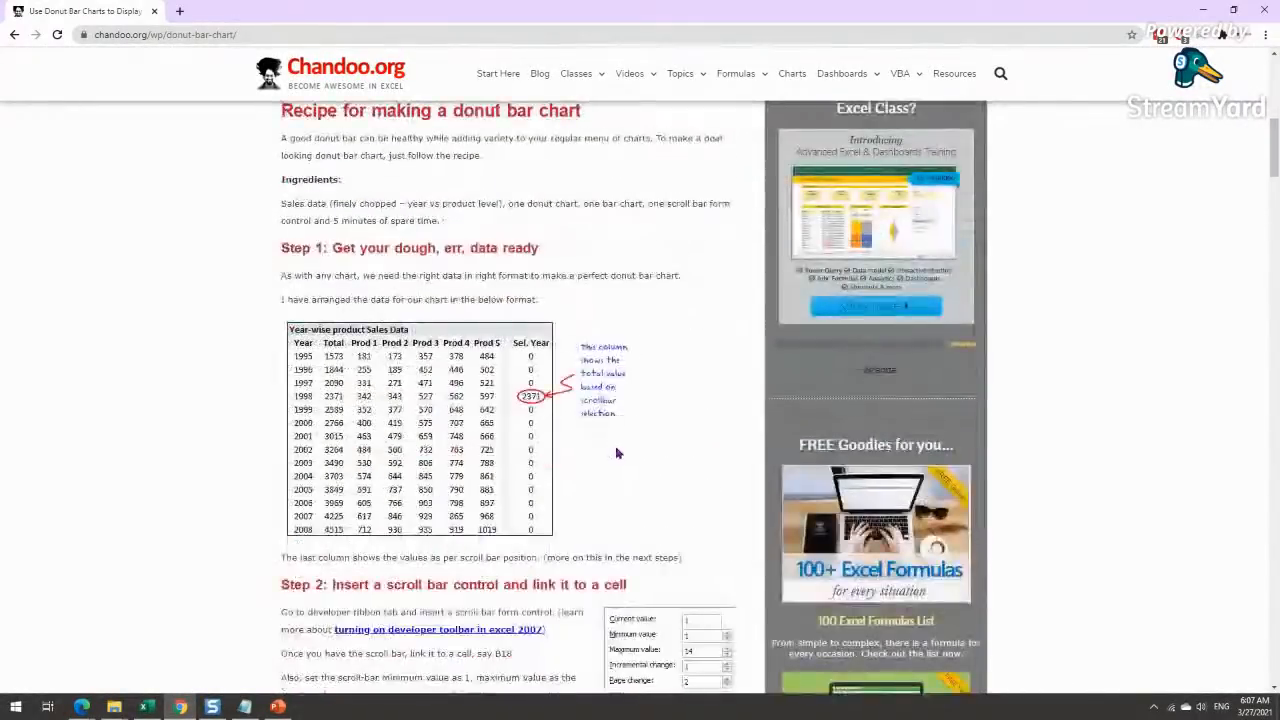
scroll(617, 455, "up", 15)
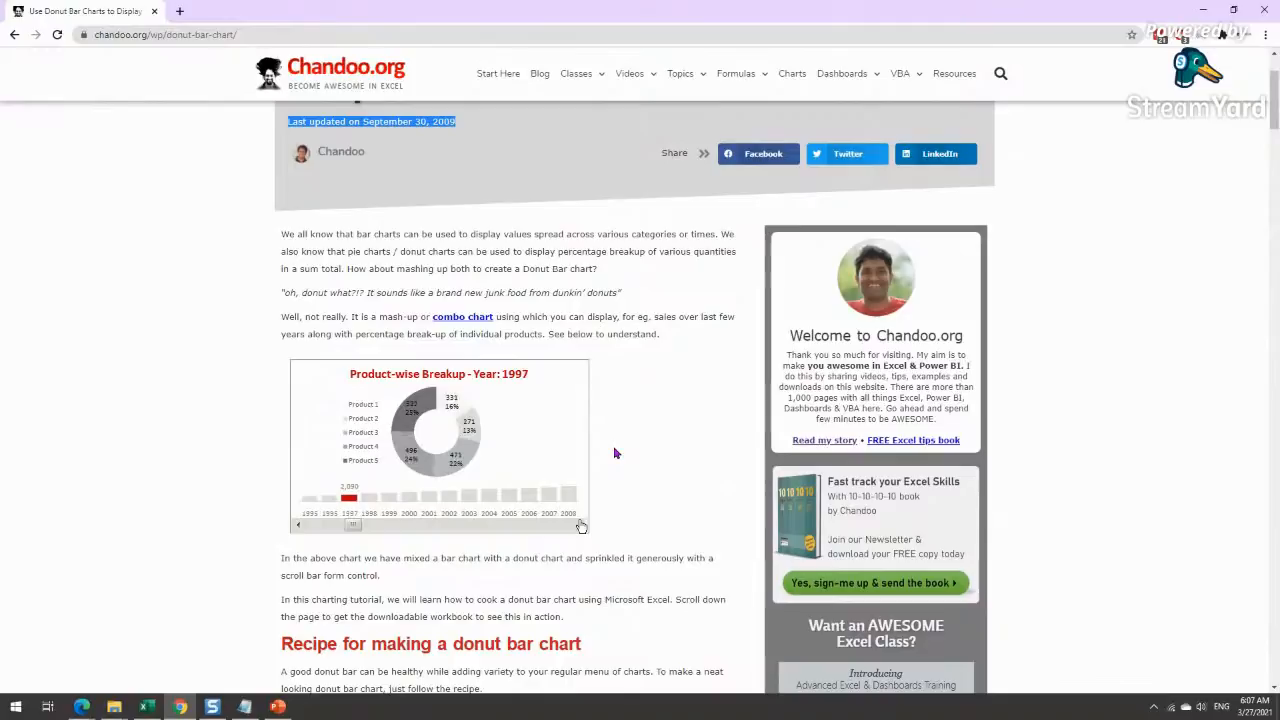
scroll(615, 455, "down", 15)
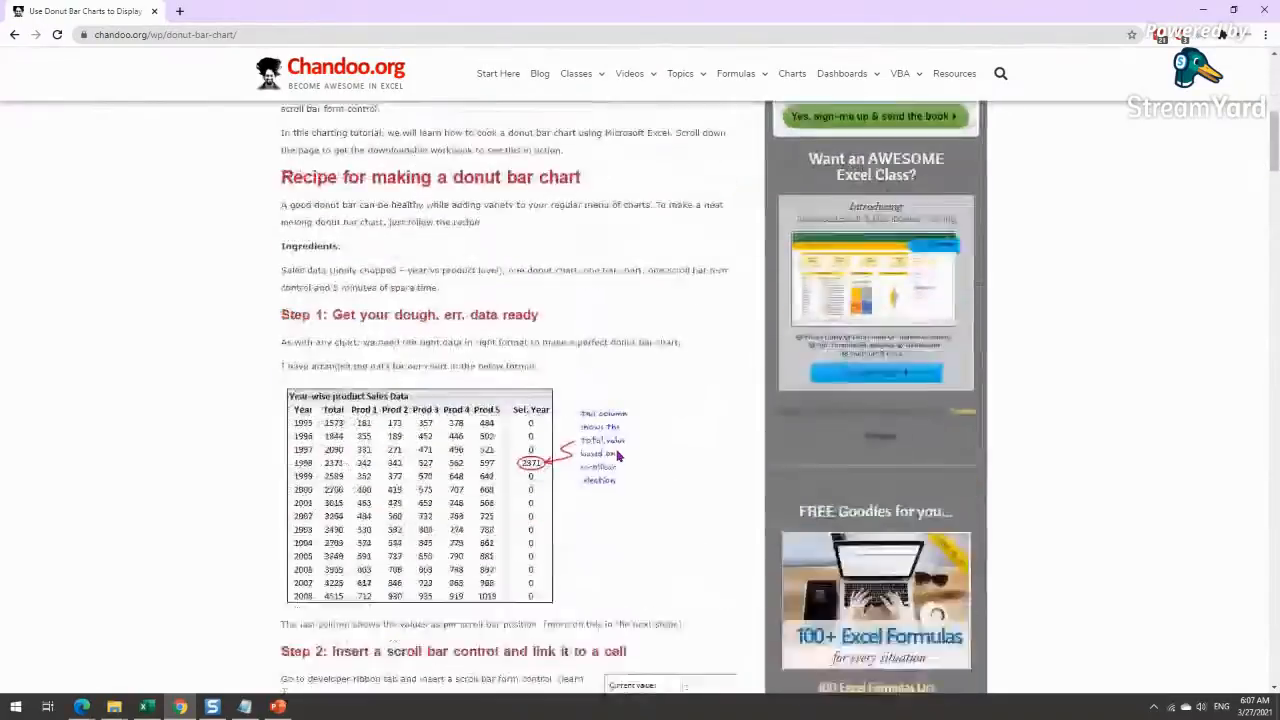
scroll(629, 481, "down", 12)
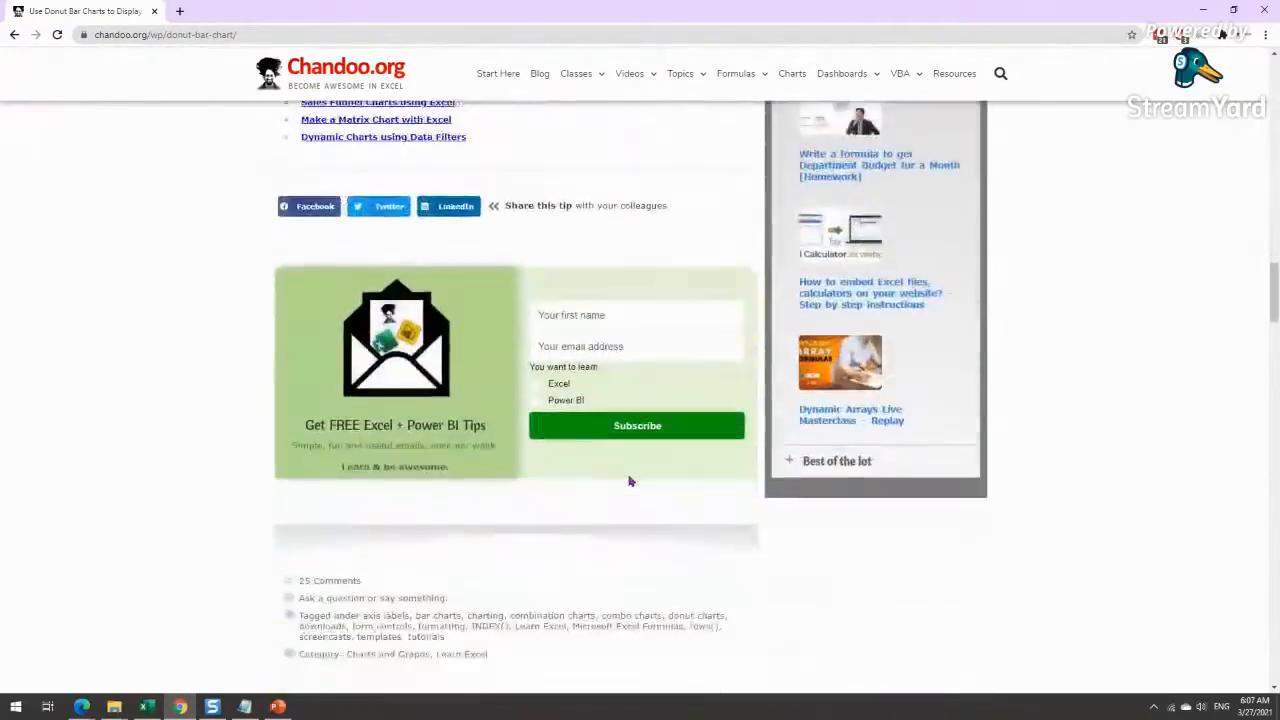
scroll(629, 481, "down", 4)
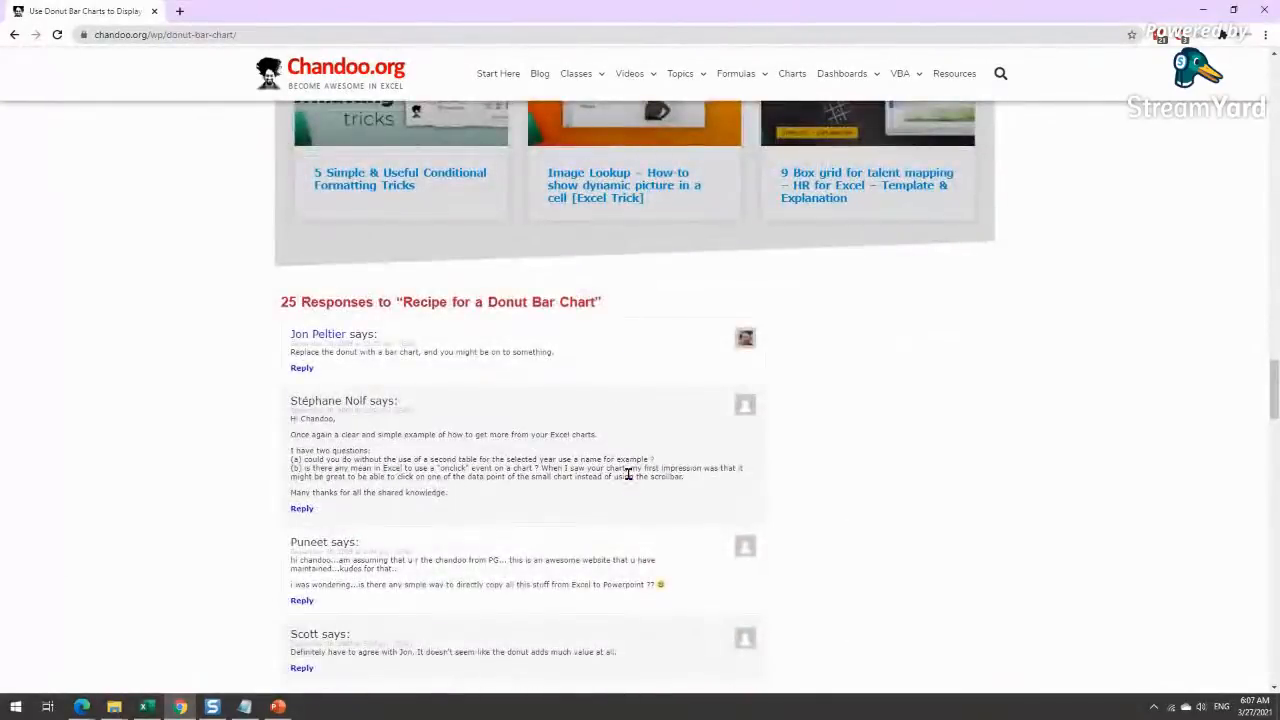
scroll(629, 481, "up", 15)
scroll(630, 475, "up", 20)
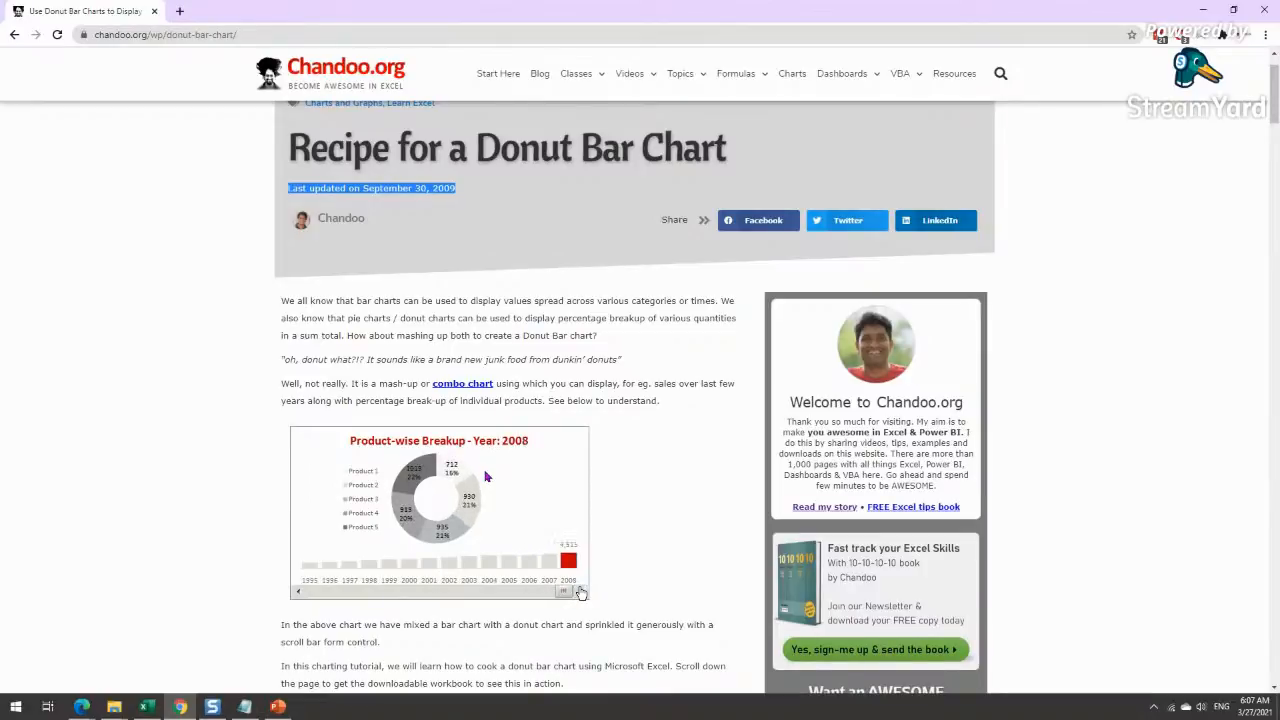
Step: Highlight the donut bar chart article's web address and review its workbook download section and the scroll bar and INDEX instructions
left_click(146, 708)
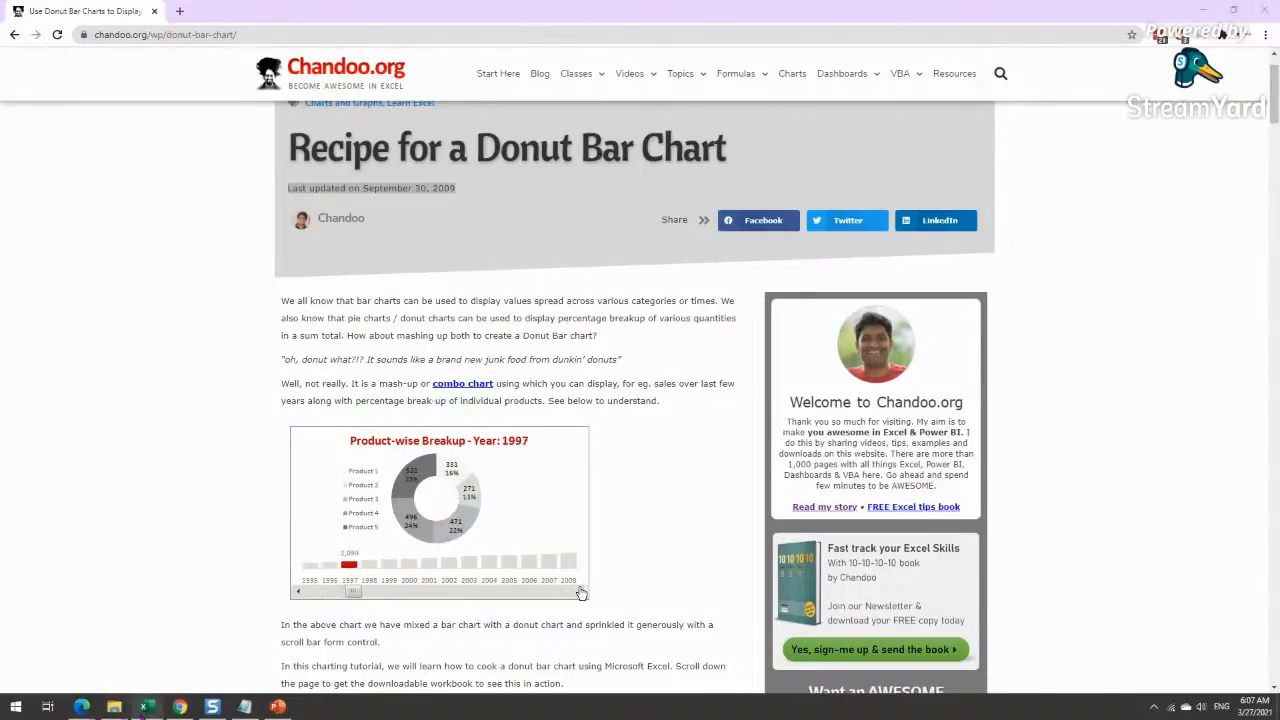
left_click(270, 33)
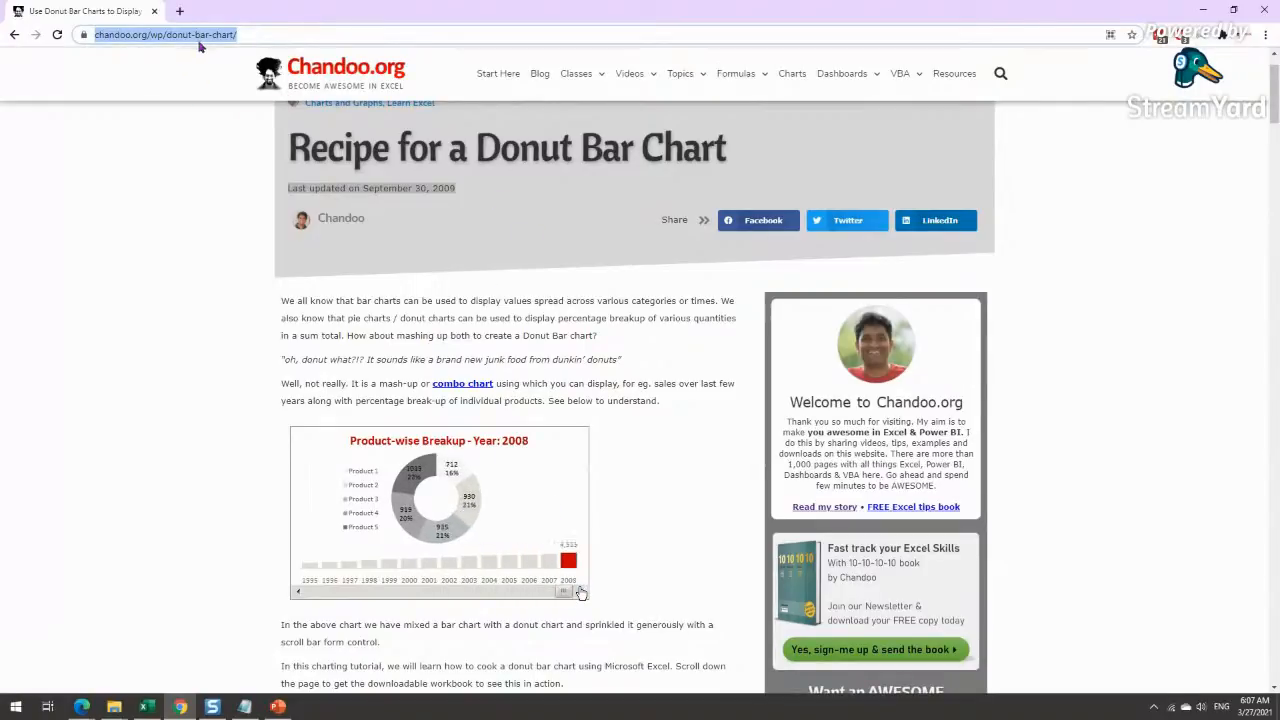
scroll(514, 395, "down", 2)
scroll(607, 467, "up", 3)
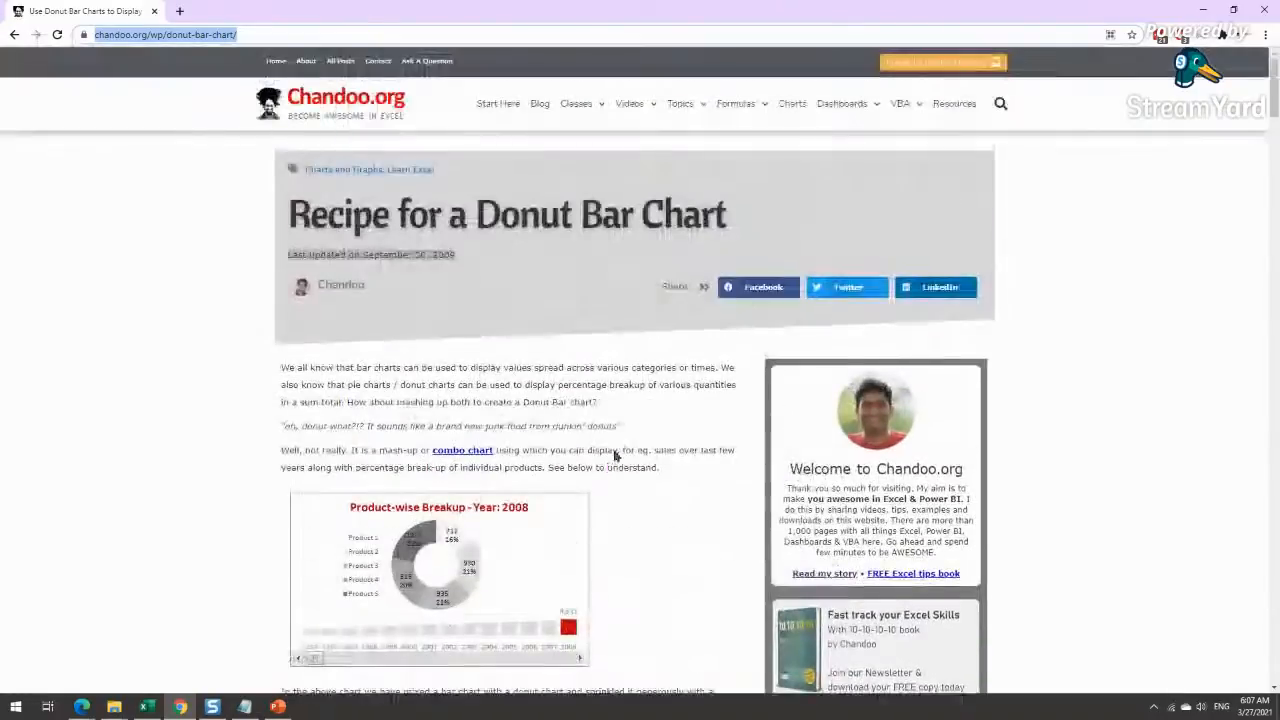
scroll(576, 445, "down", 10)
scroll(576, 445, "down", 10)
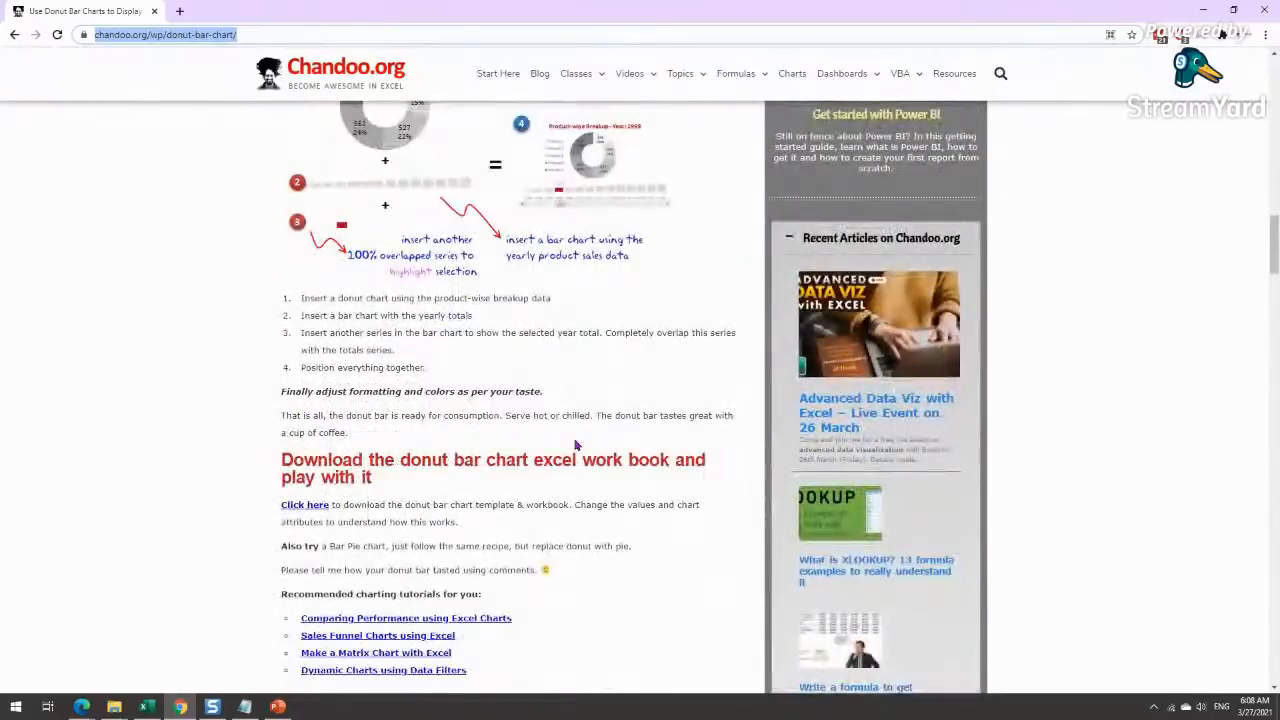
scroll(576, 445, "down", 2)
scroll(576, 445, "up", 12)
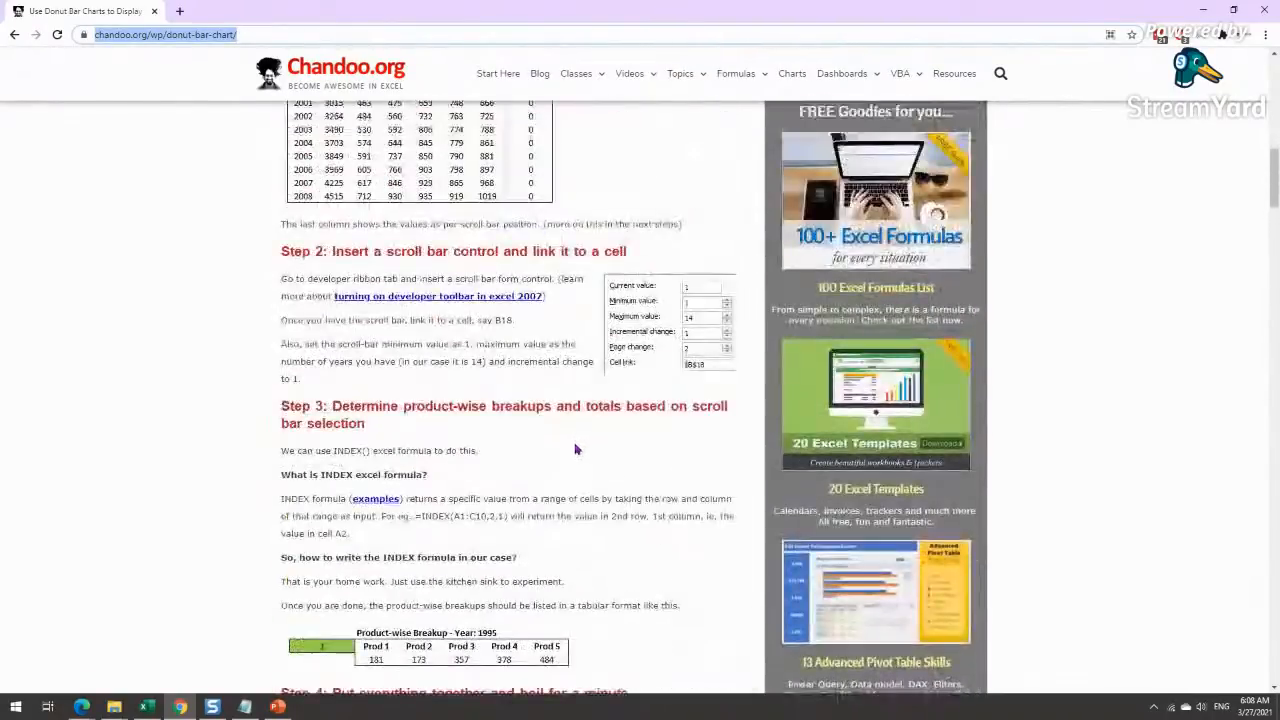
scroll(576, 449, "up", 3)
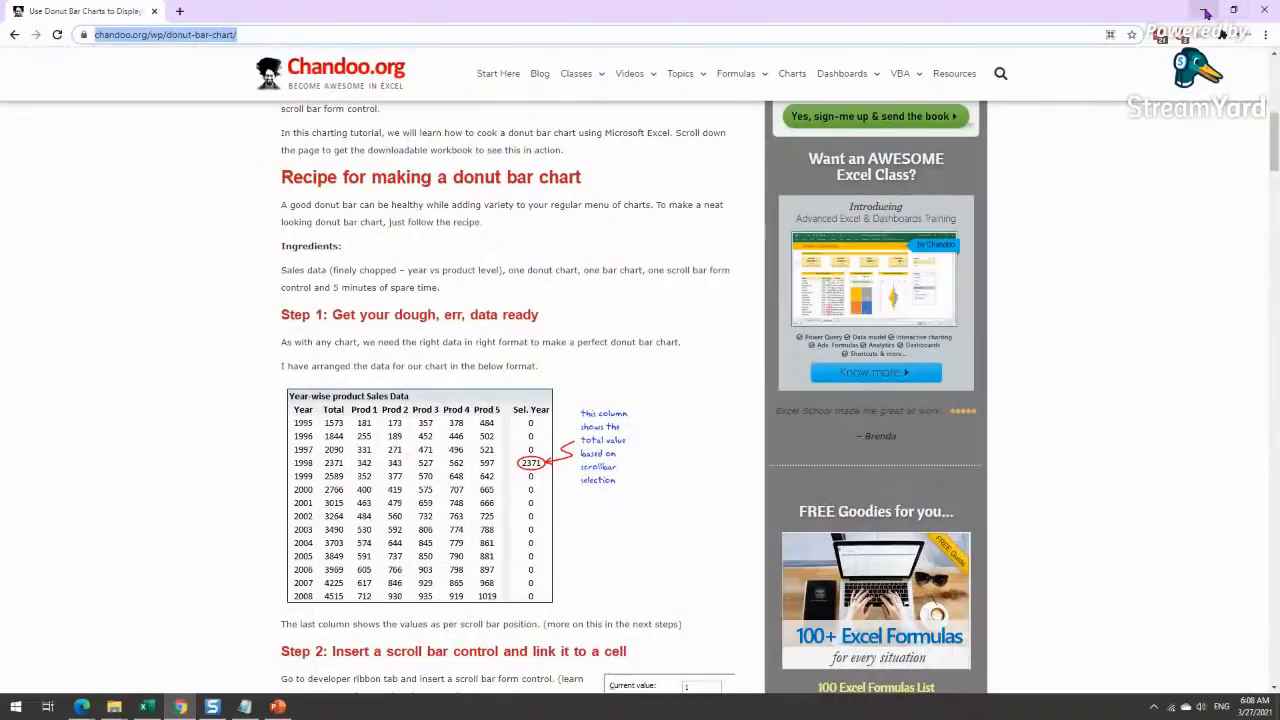
Step: Switch back to the Excel workbook and run the pie slider chart forward through the products and back to eyeClean
left_click(1205, 11)
left_click(936, 502)
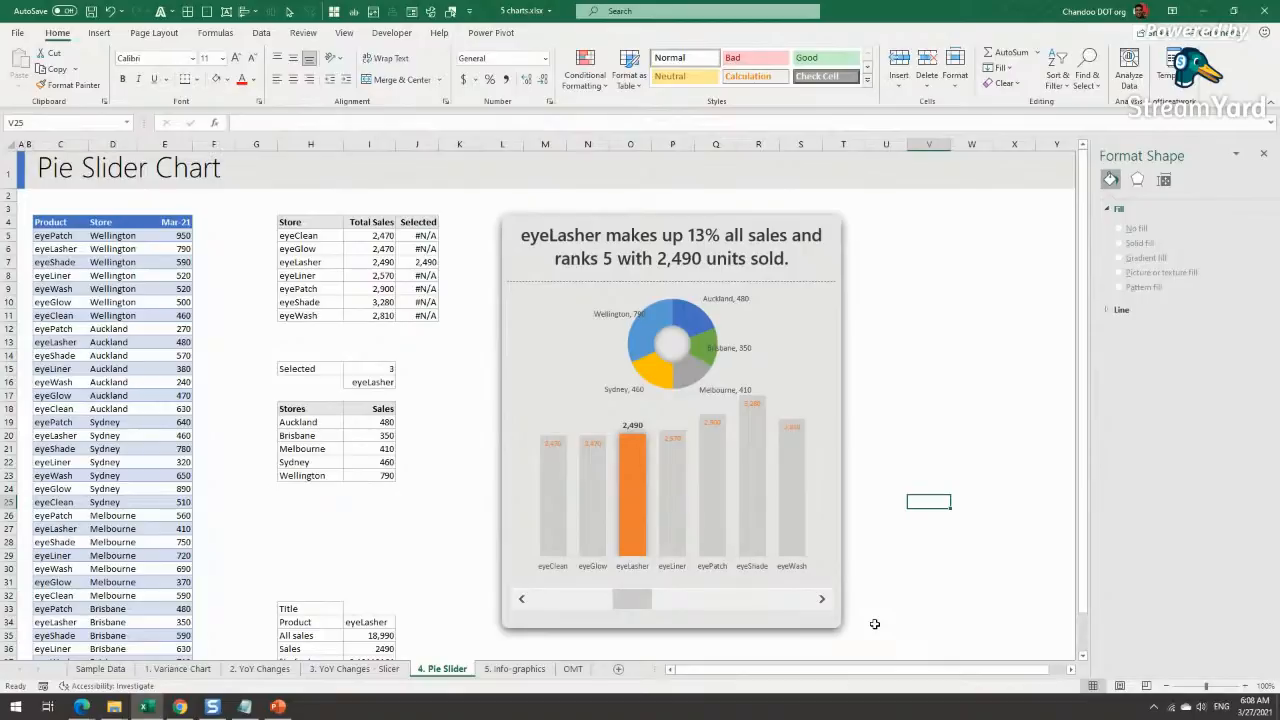
left_click(820, 601)
left_click(820, 601)
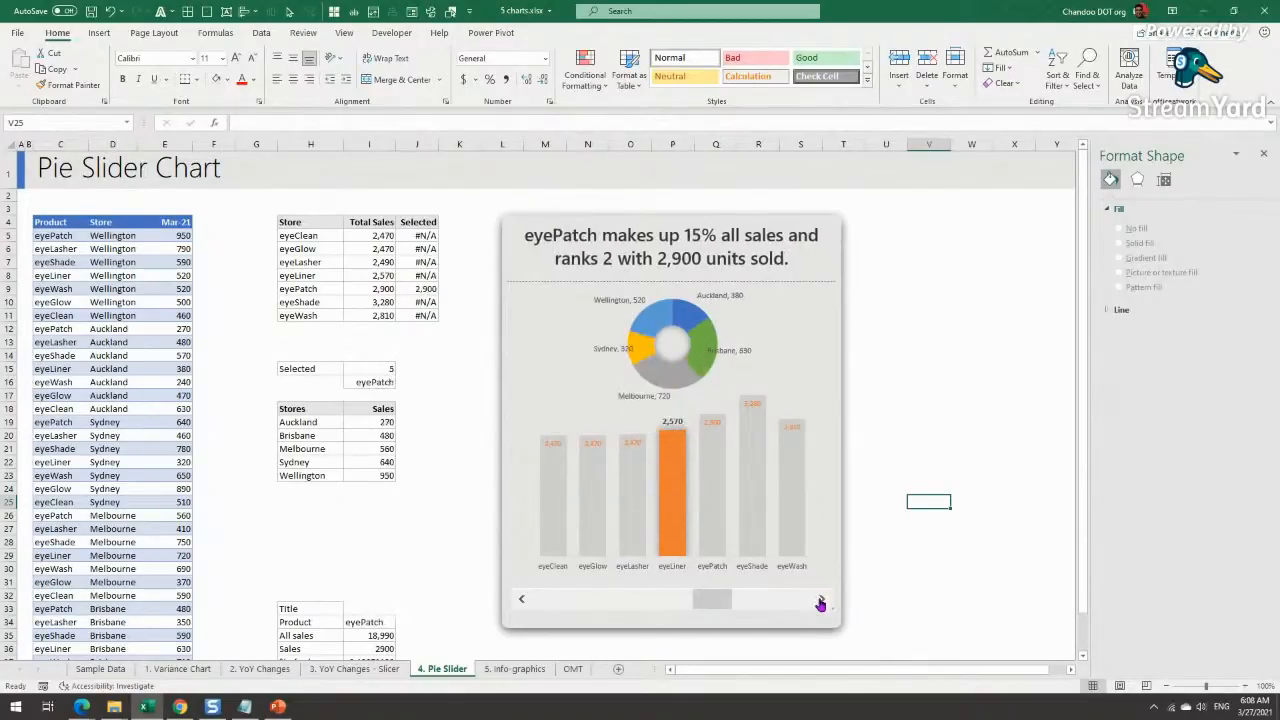
left_click(820, 601)
left_click(520, 599)
left_click(520, 599)
left_click(520, 599)
left_click(520, 599)
left_click(520, 599)
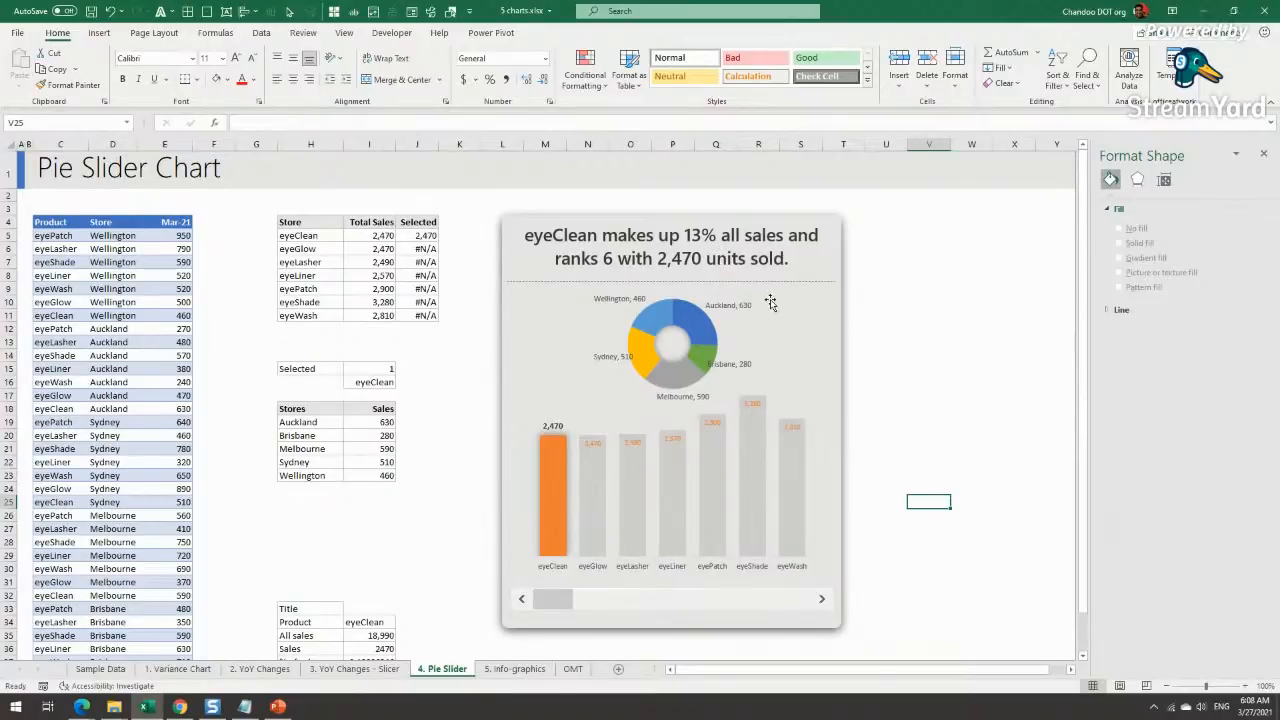
Step: Inspect the cell reference behind the pie slider's title shape and advance the chart's scroll bar to eyeLasher
left_click(777, 242)
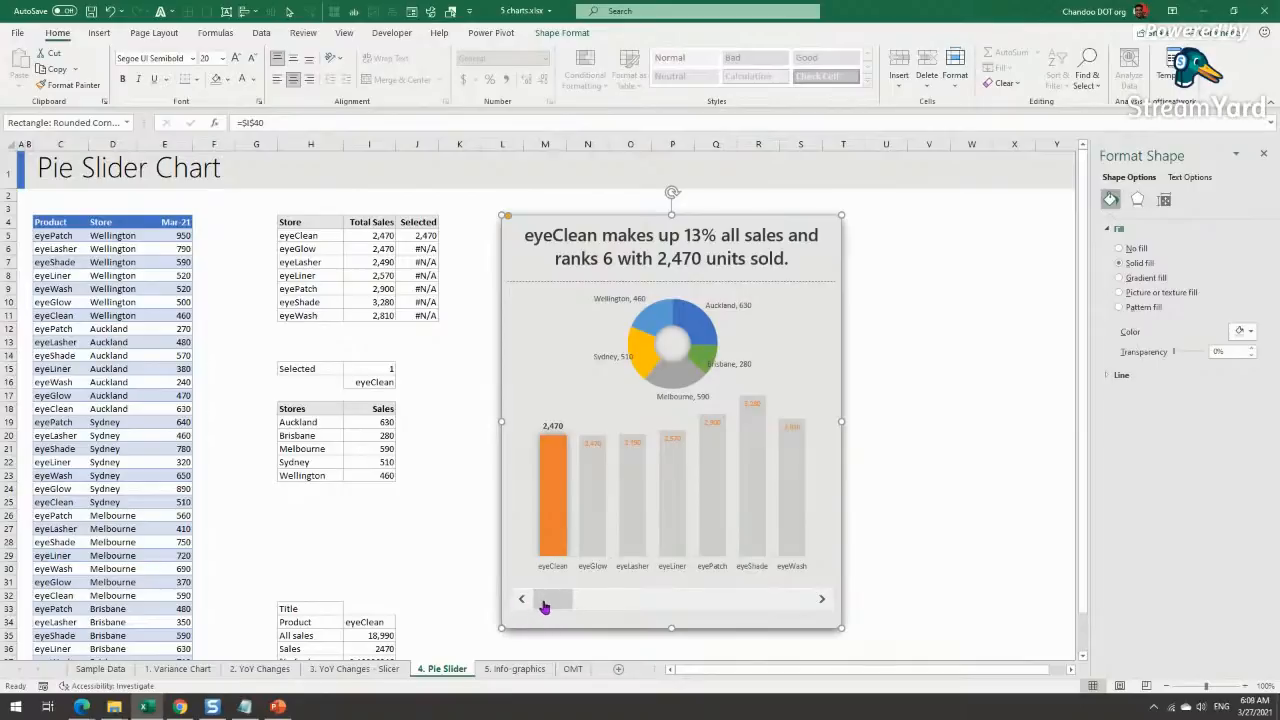
left_click(824, 599)
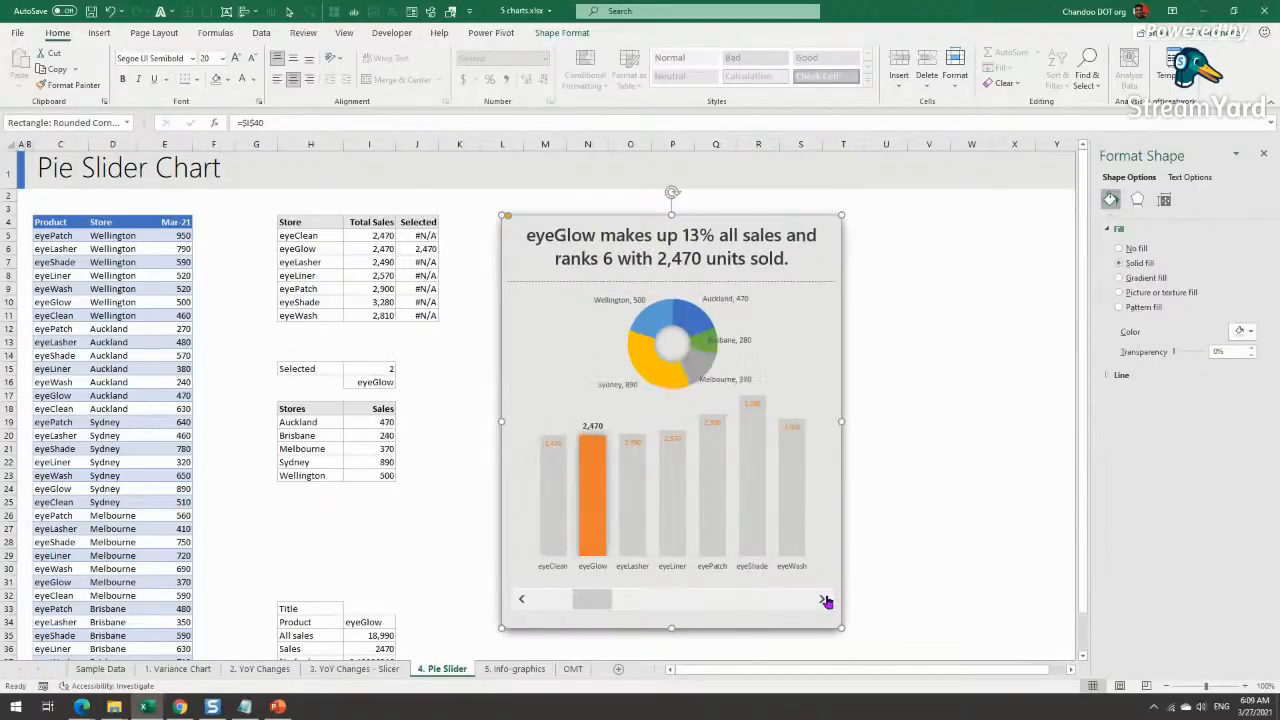
left_click(824, 600)
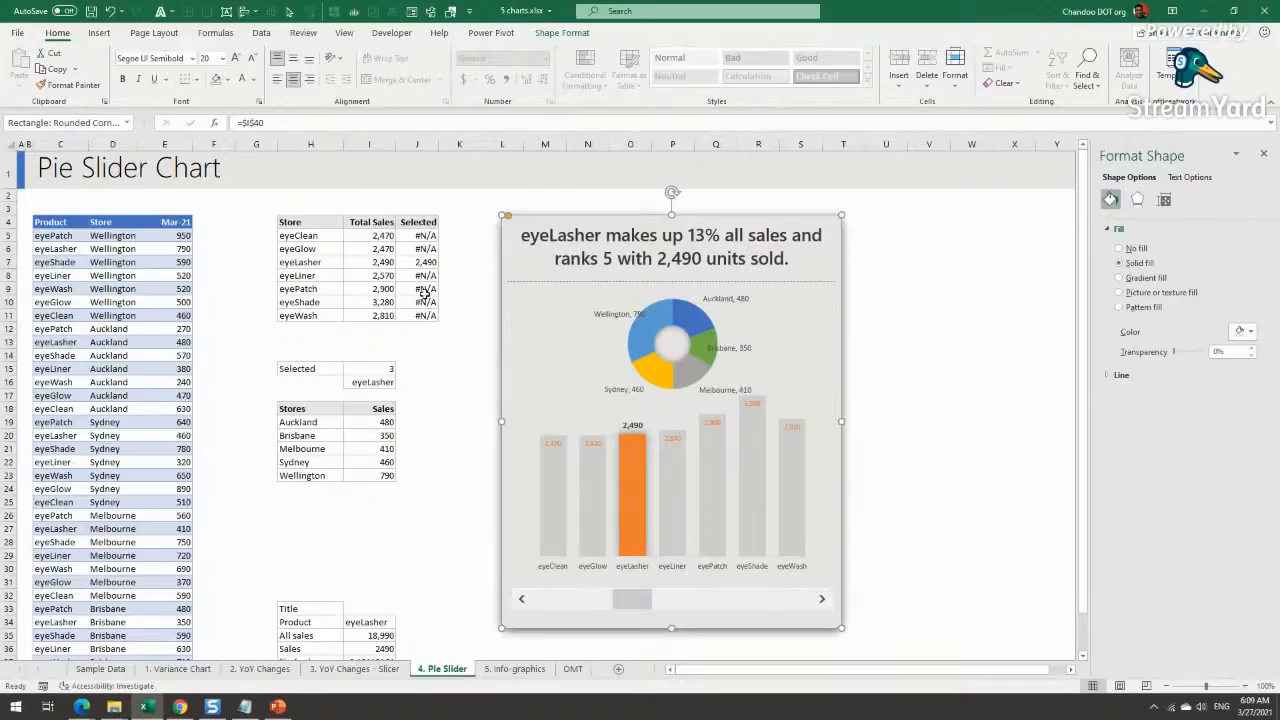
left_click(886, 439)
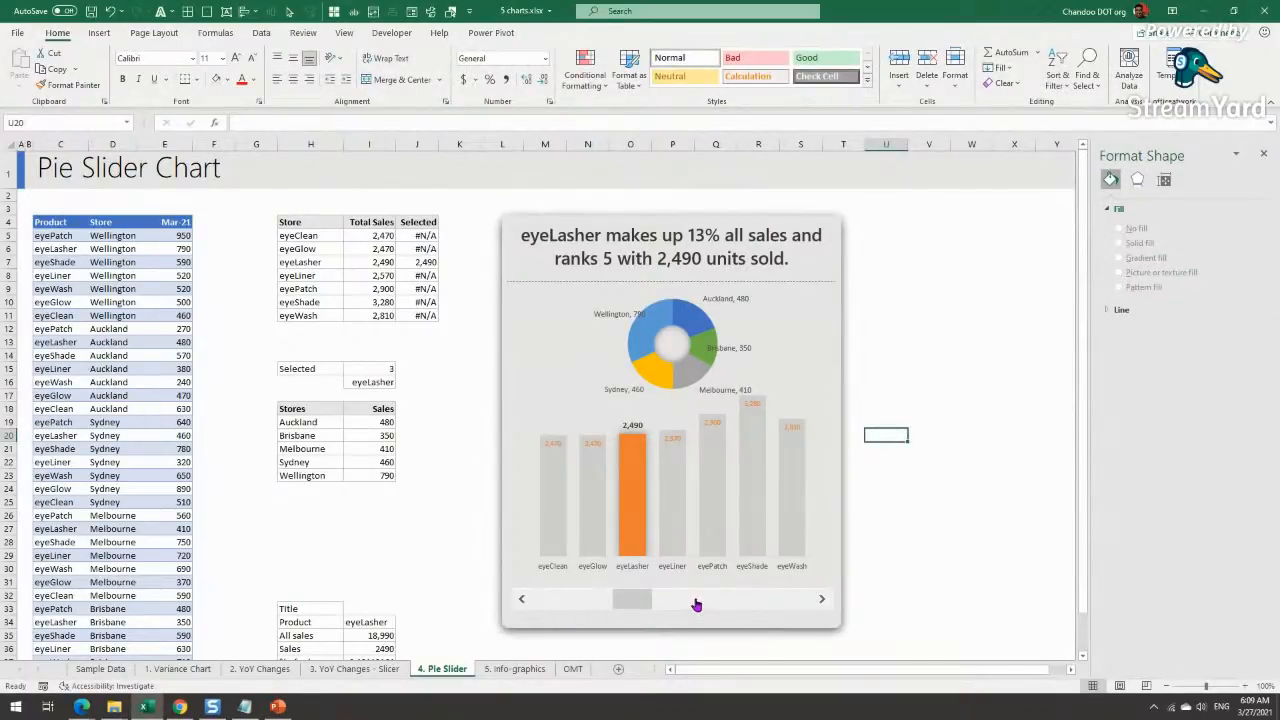
left_click(952, 252)
Step: Review the ribbon customization options where the Developer tab is enabled, leaving them without changes
left_click(377, 36)
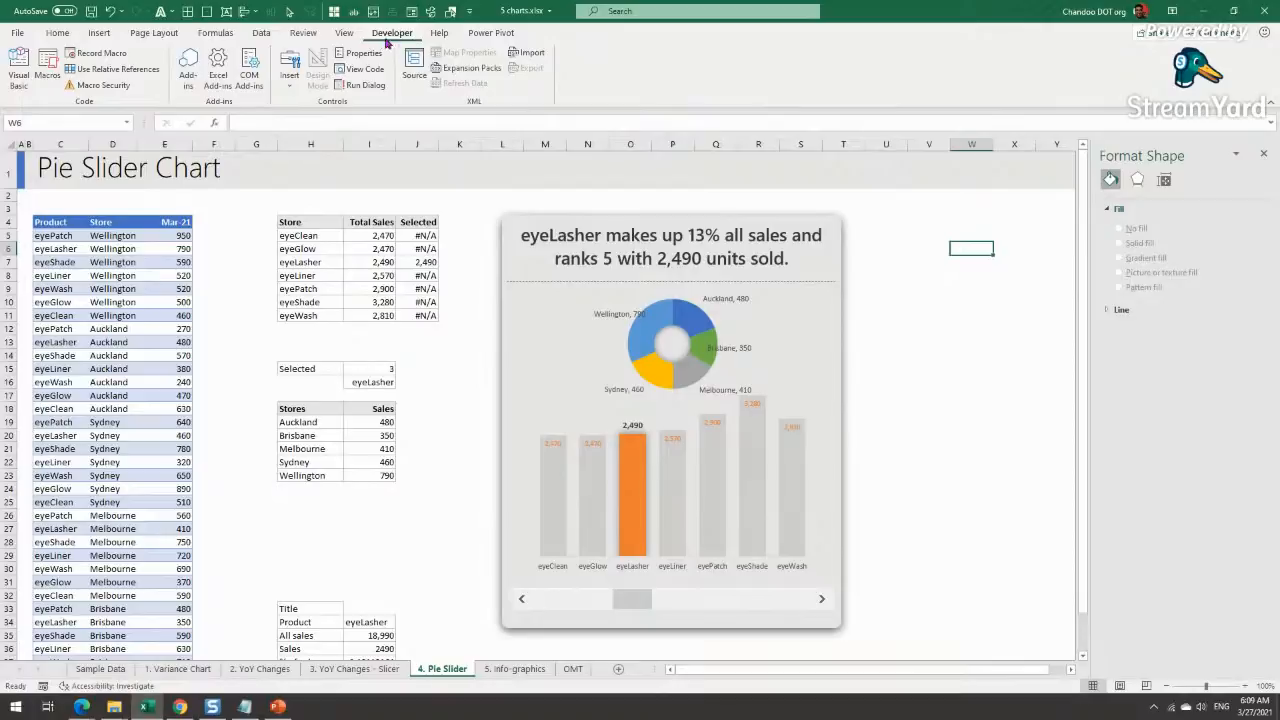
right_click(603, 78)
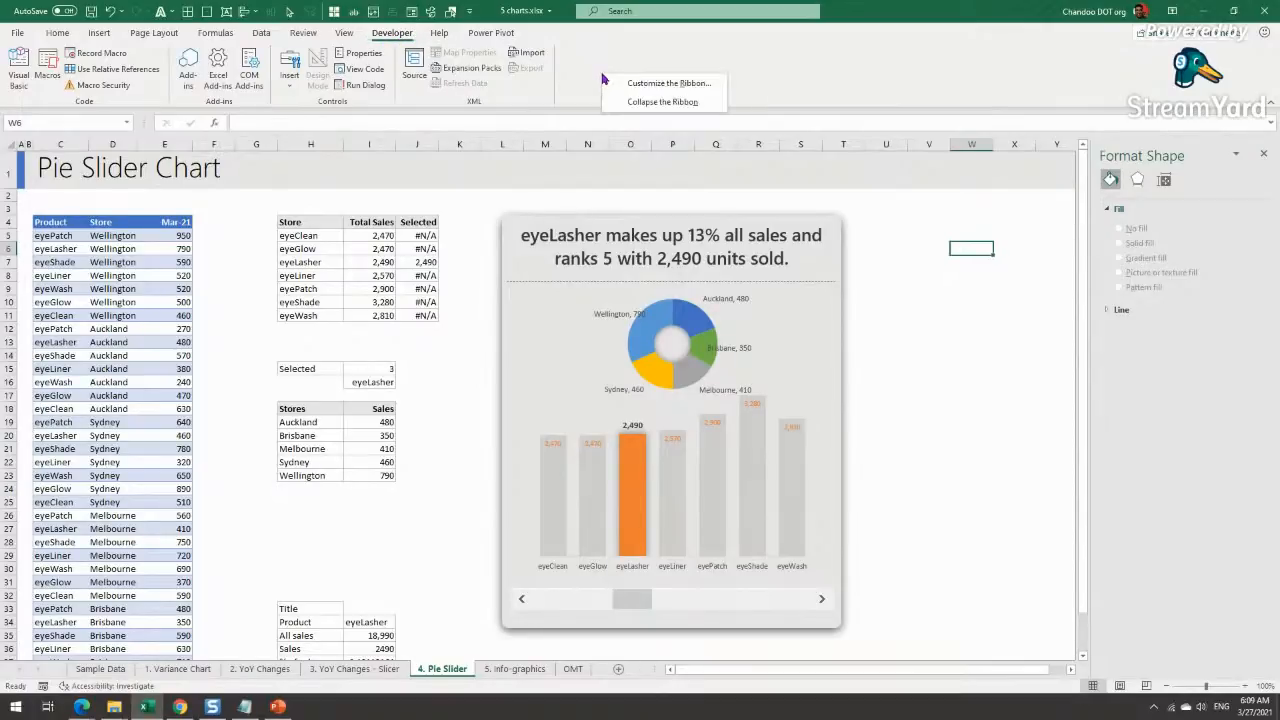
left_click(345, 33)
right_click(921, 70)
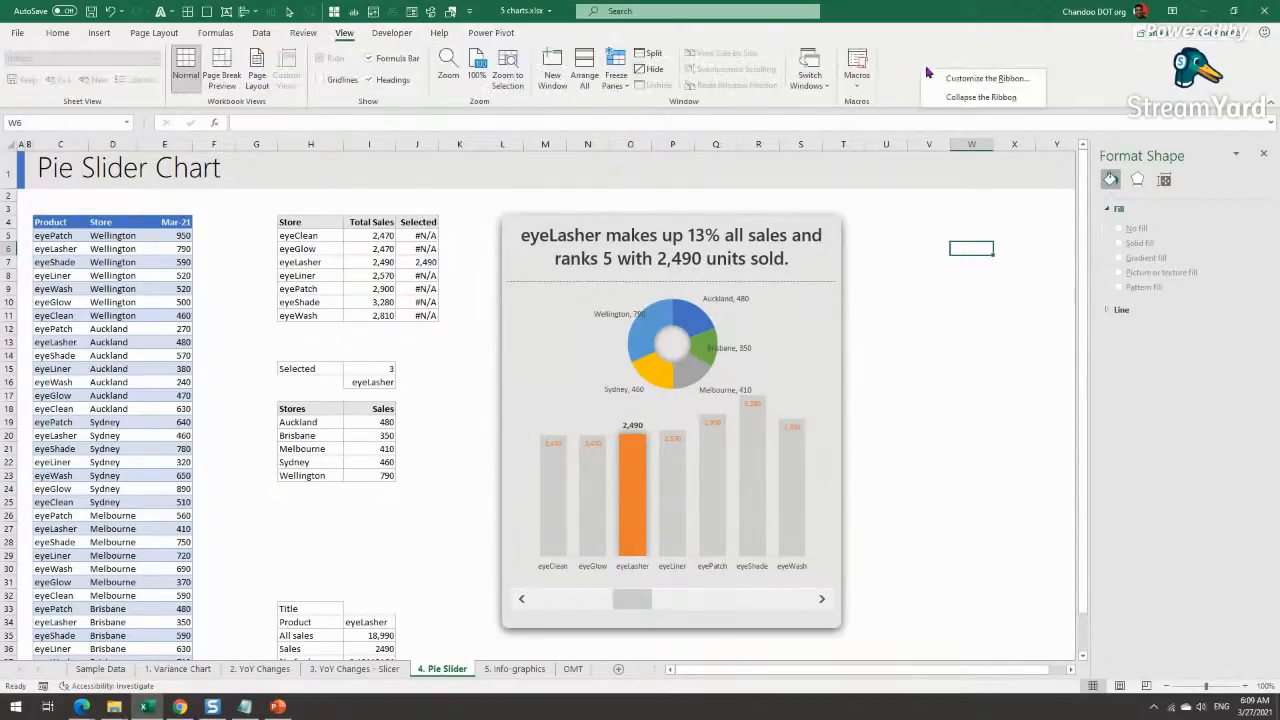
left_click(994, 82)
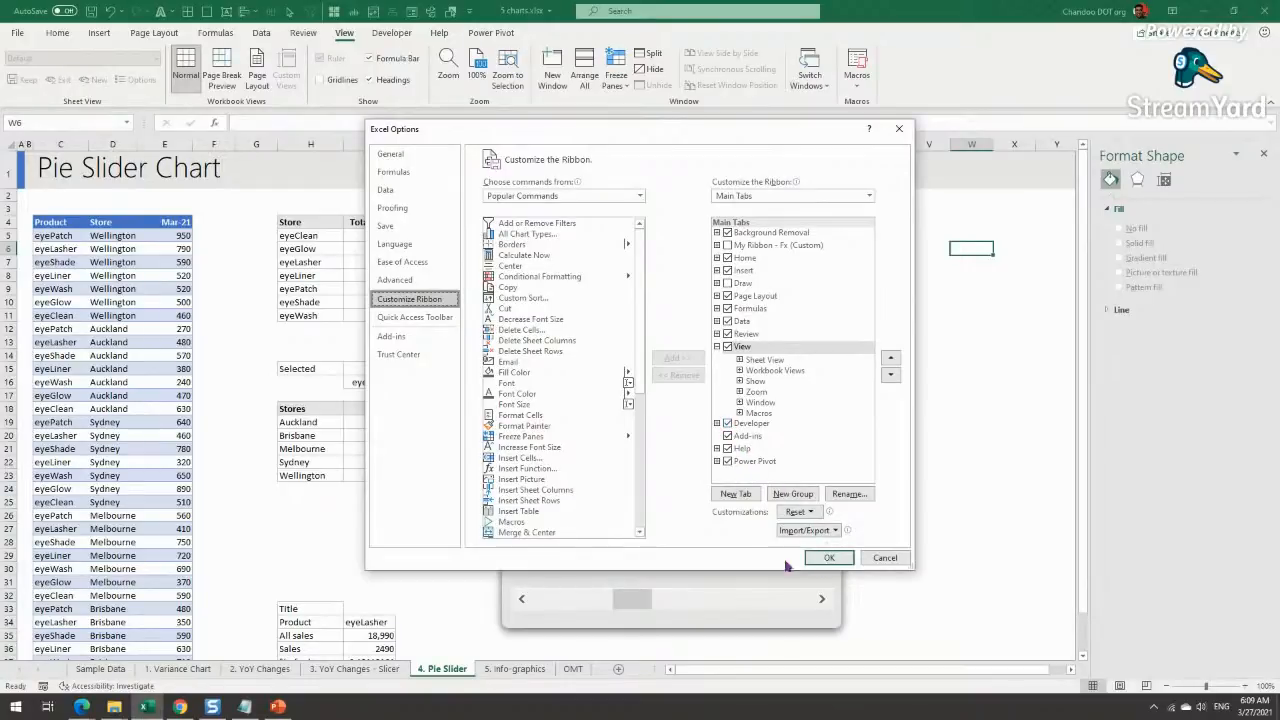
left_click(886, 559)
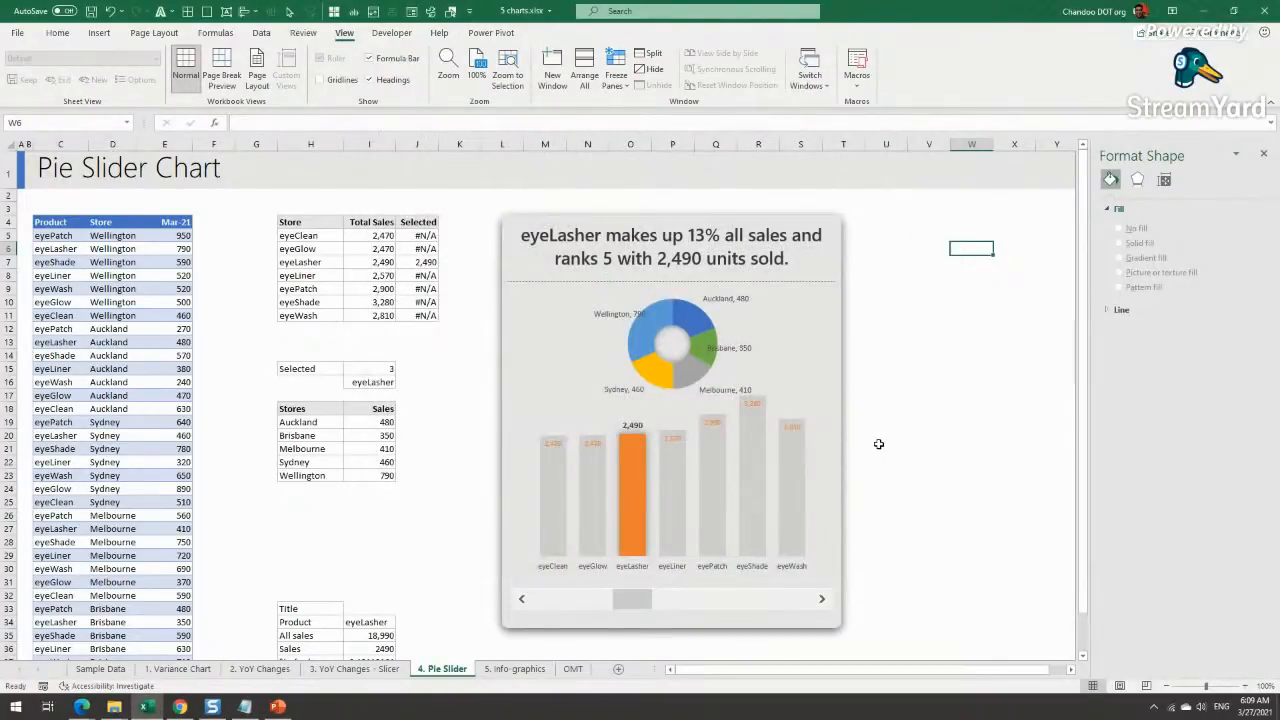
Step: Insert a horizontal scroll bar form control in the empty cells beside the pie slider chart and try it forward and back
left_click(391, 32)
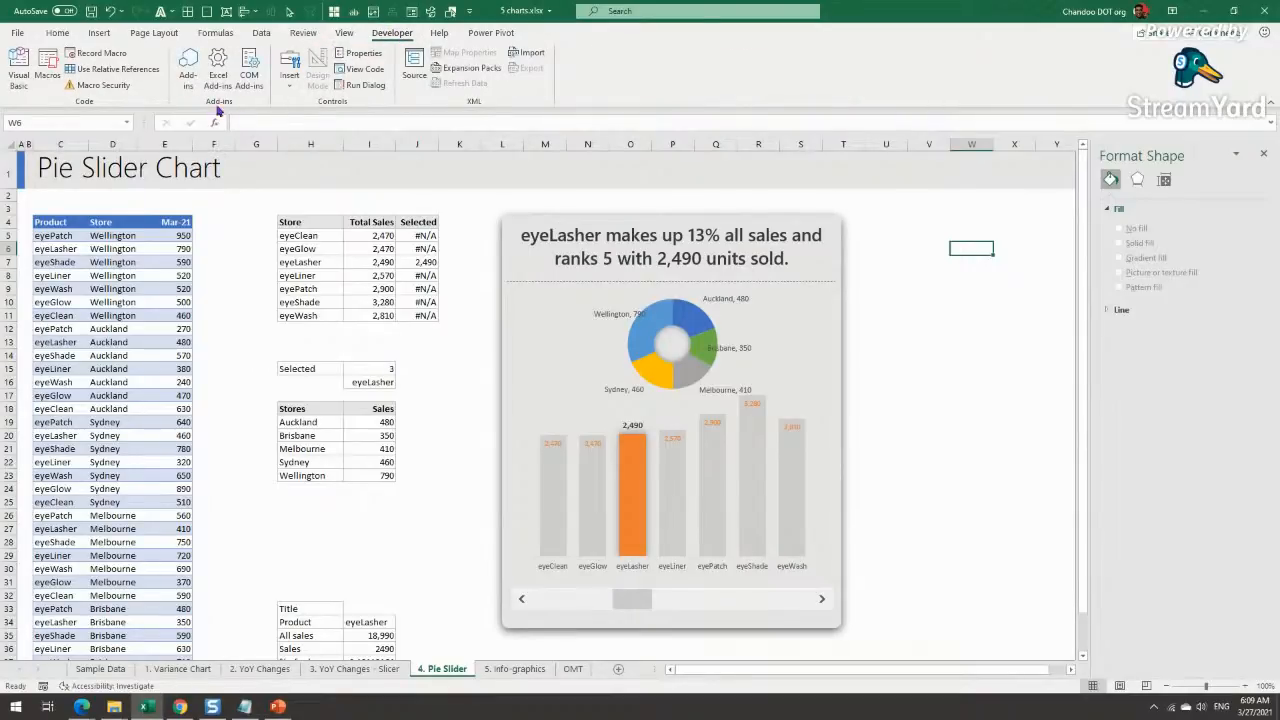
left_click(283, 90)
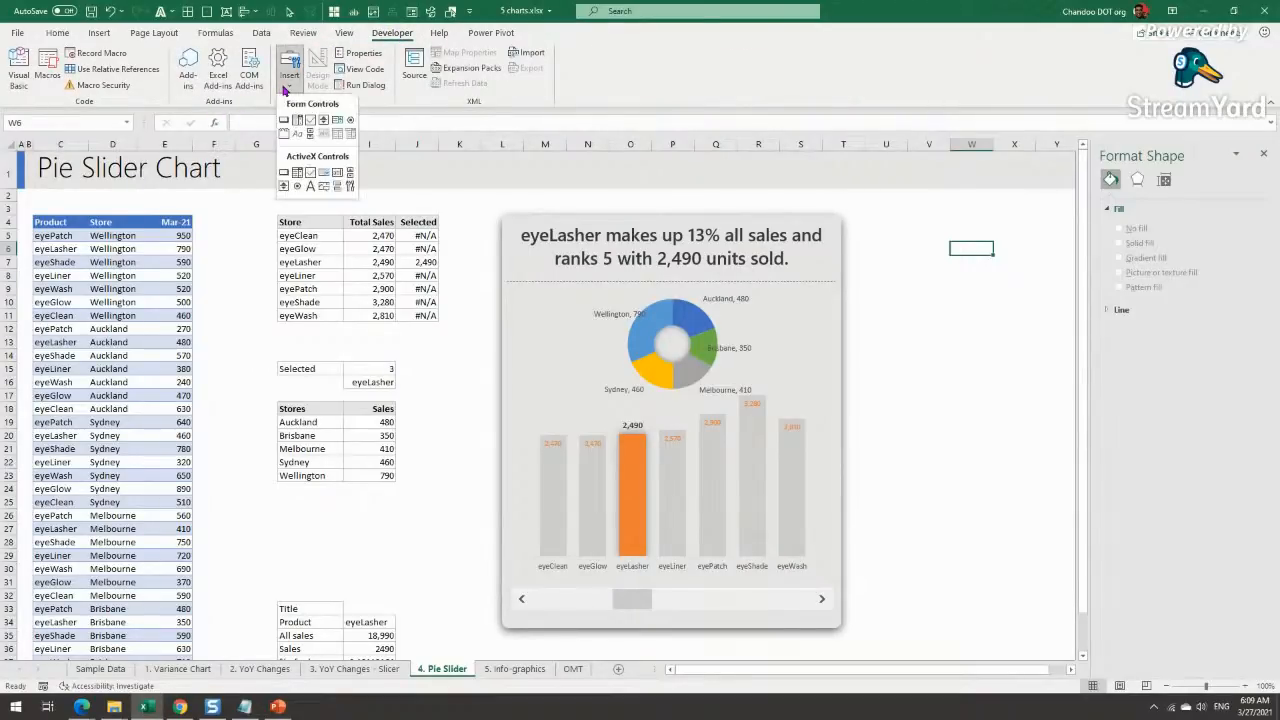
left_click(310, 134)
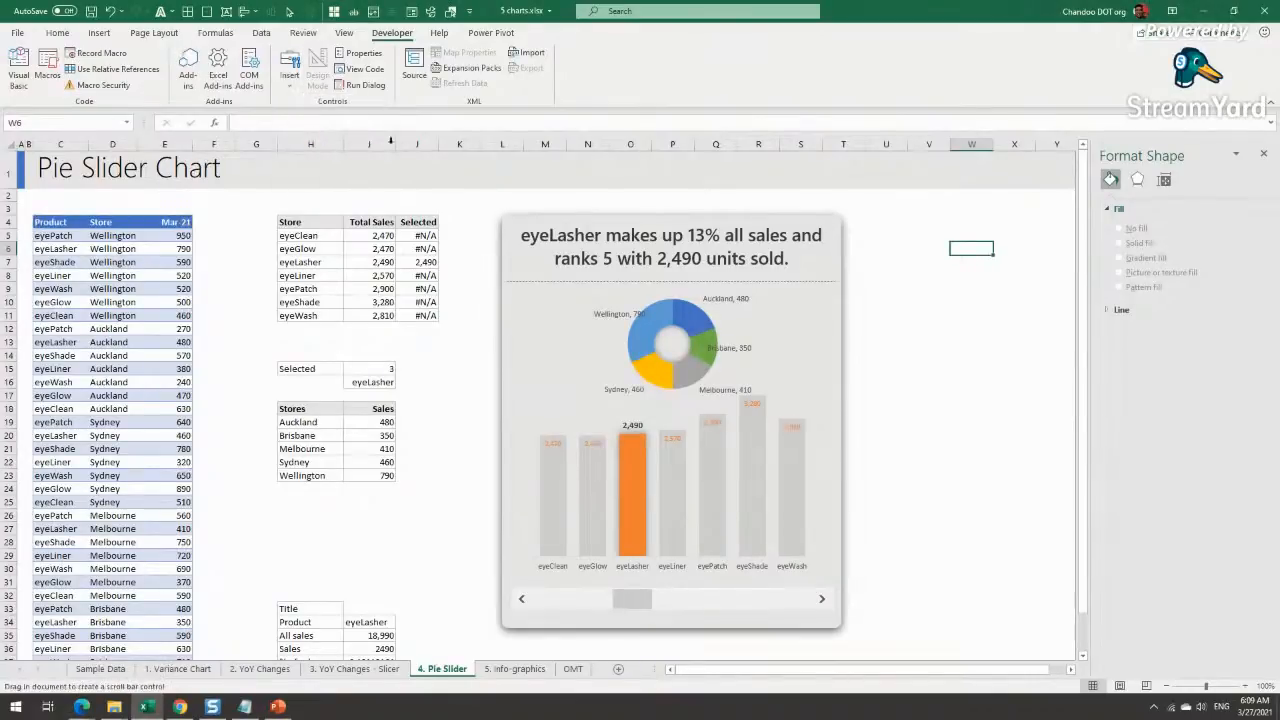
mouse_move(898, 276)
left_mouse_down()
mouse_move(1034, 310)
mouse_move(1059, 302)
left_mouse_up()
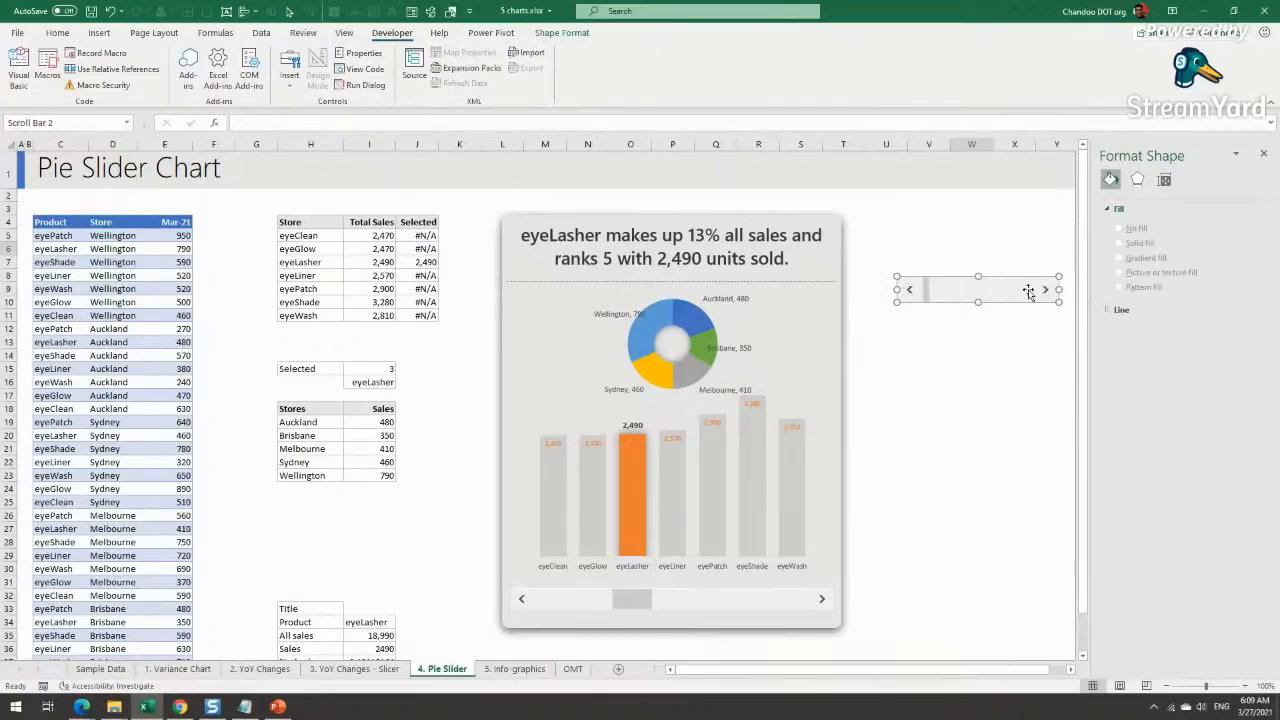
mouse_move(1057, 303)
left_mouse_down()
mouse_move(1023, 343)
mouse_move(922, 547)
mouse_move(1057, 360)
mouse_move(1063, 300)
left_mouse_up()
left_click_drag(986, 291, 926, 368)
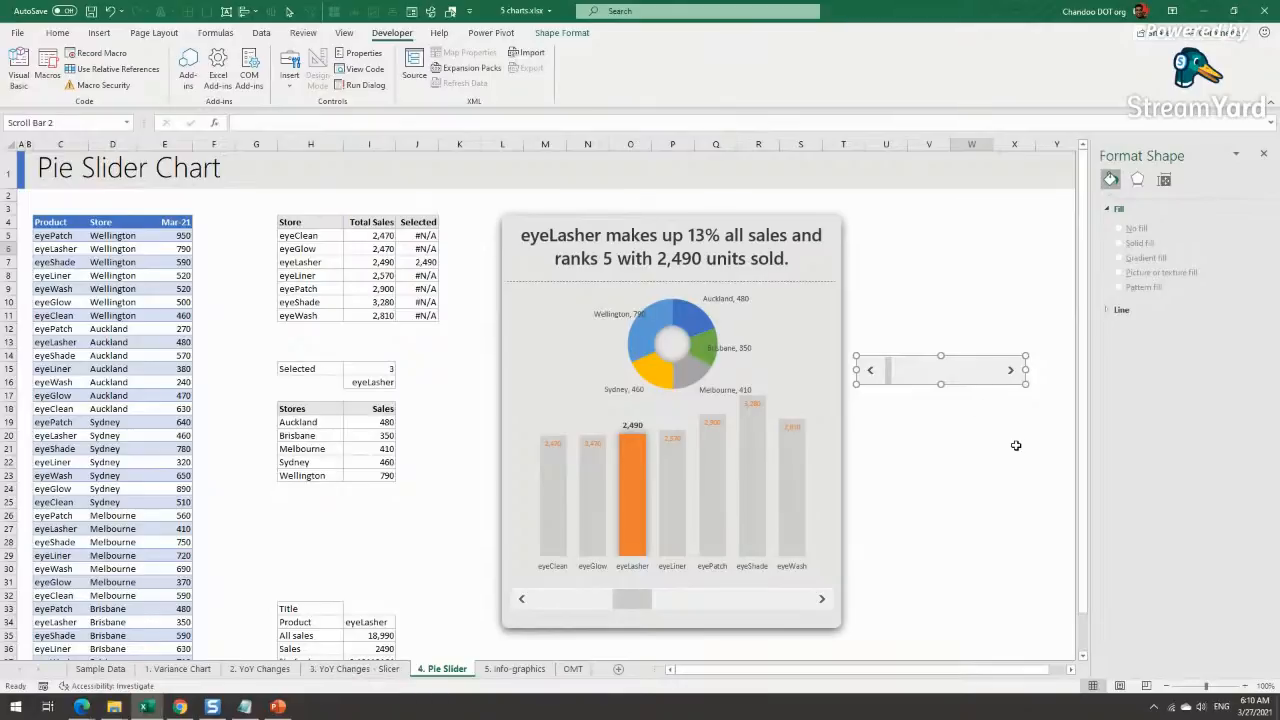
left_click(1004, 391)
left_click(1010, 371)
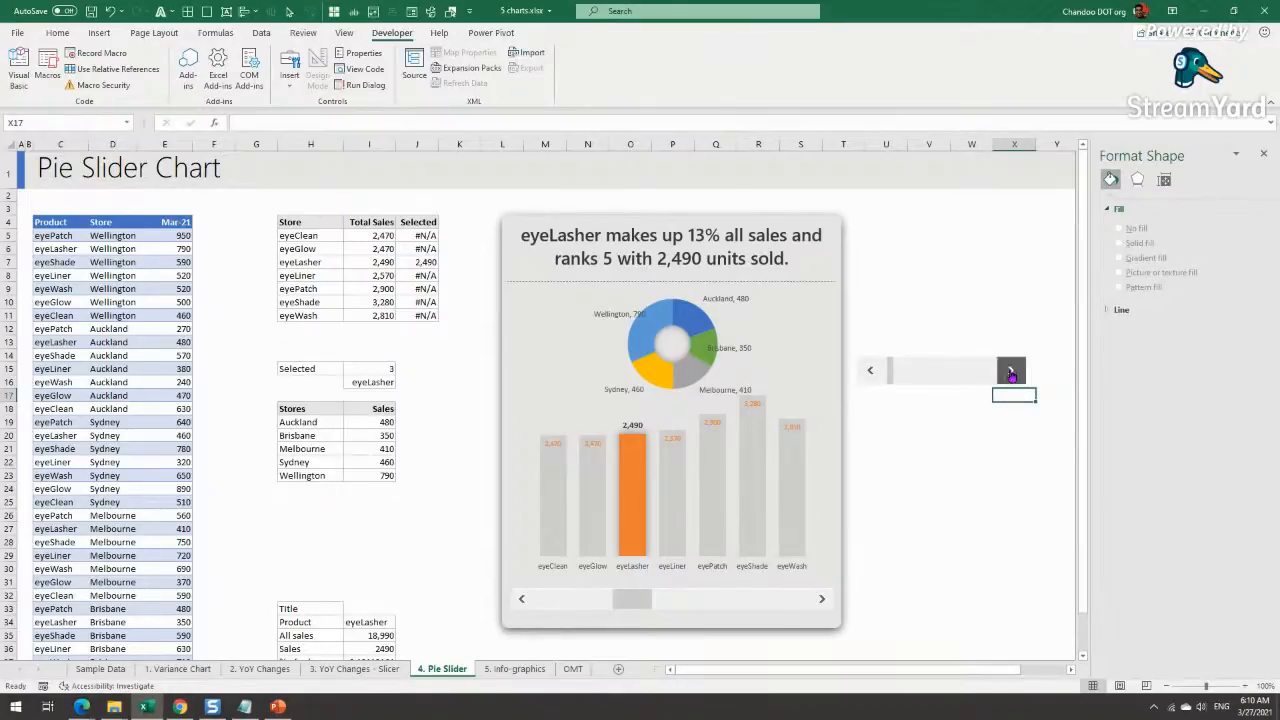
left_click(865, 370)
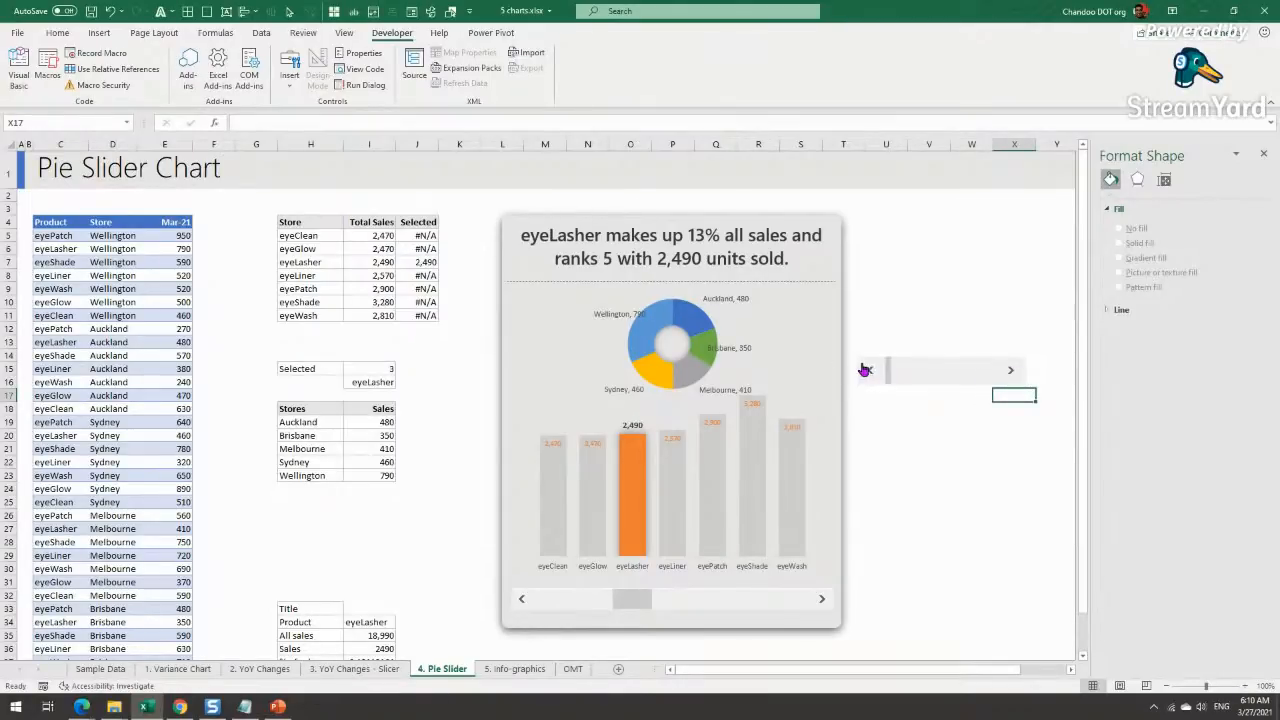
Step: Link the new scroll bar to cell V5 and adjust its value range in its control settings
right_click(966, 366)
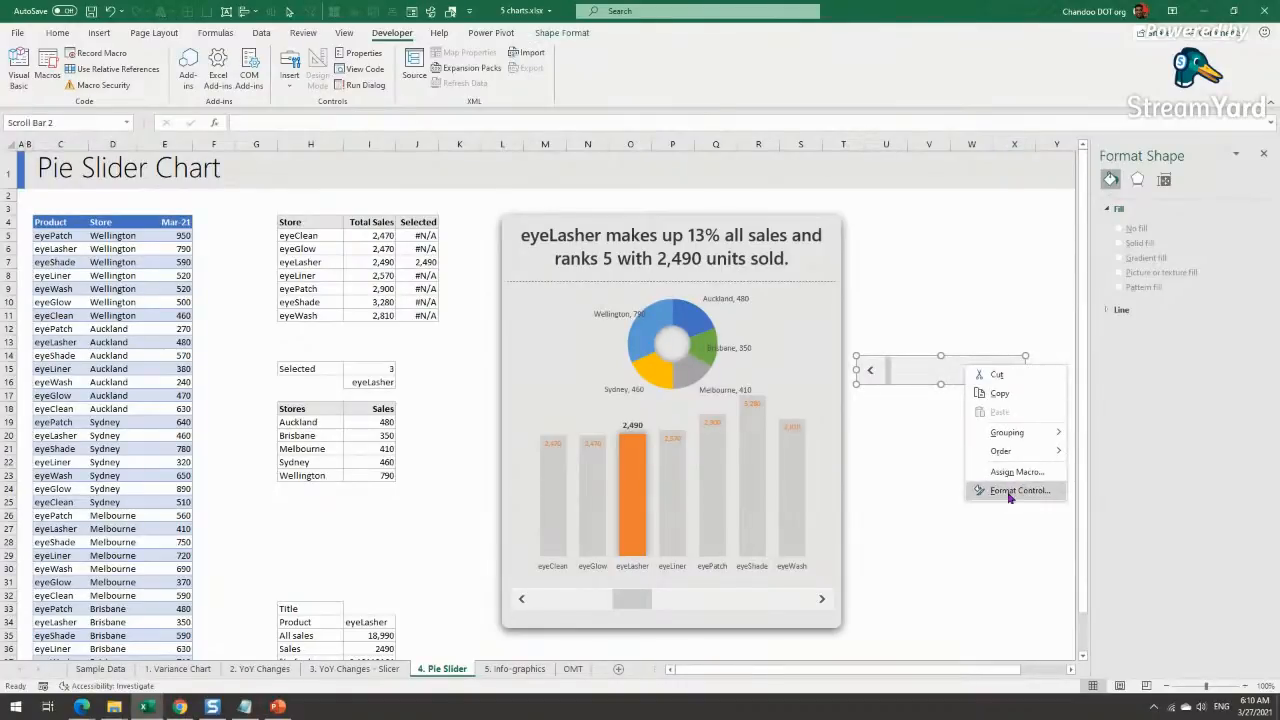
left_click(1012, 492)
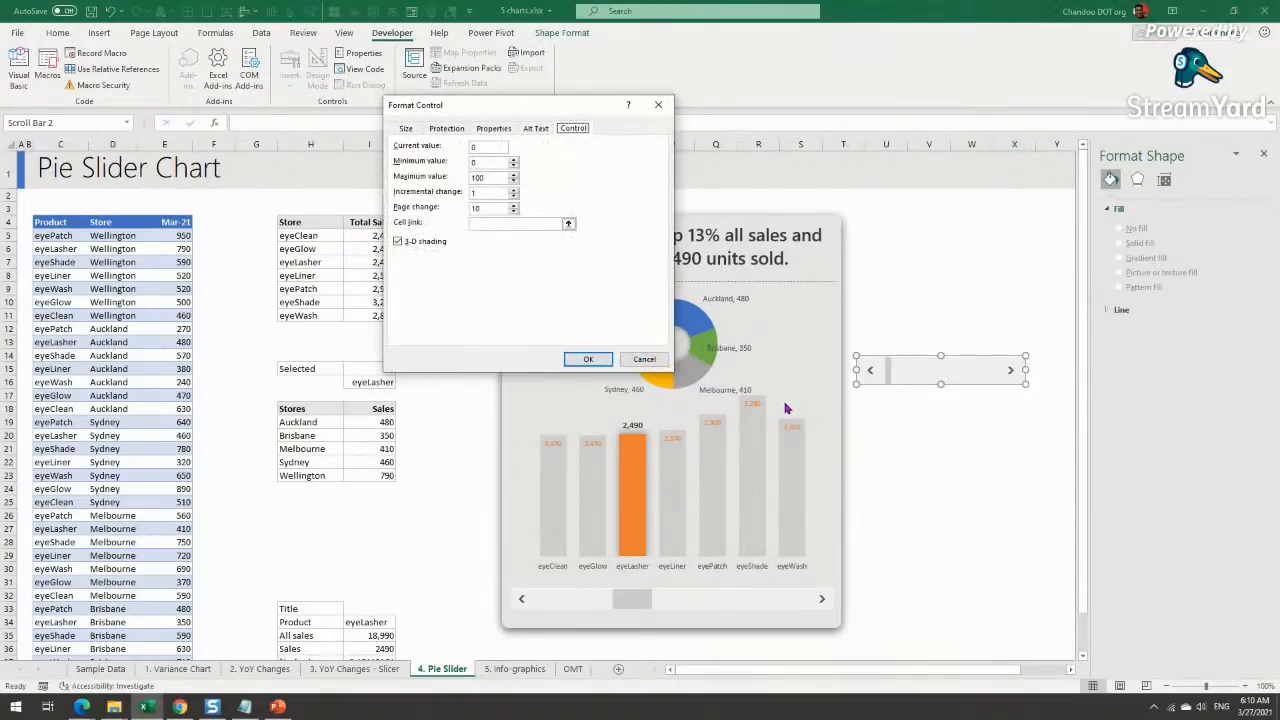
key("Escape")
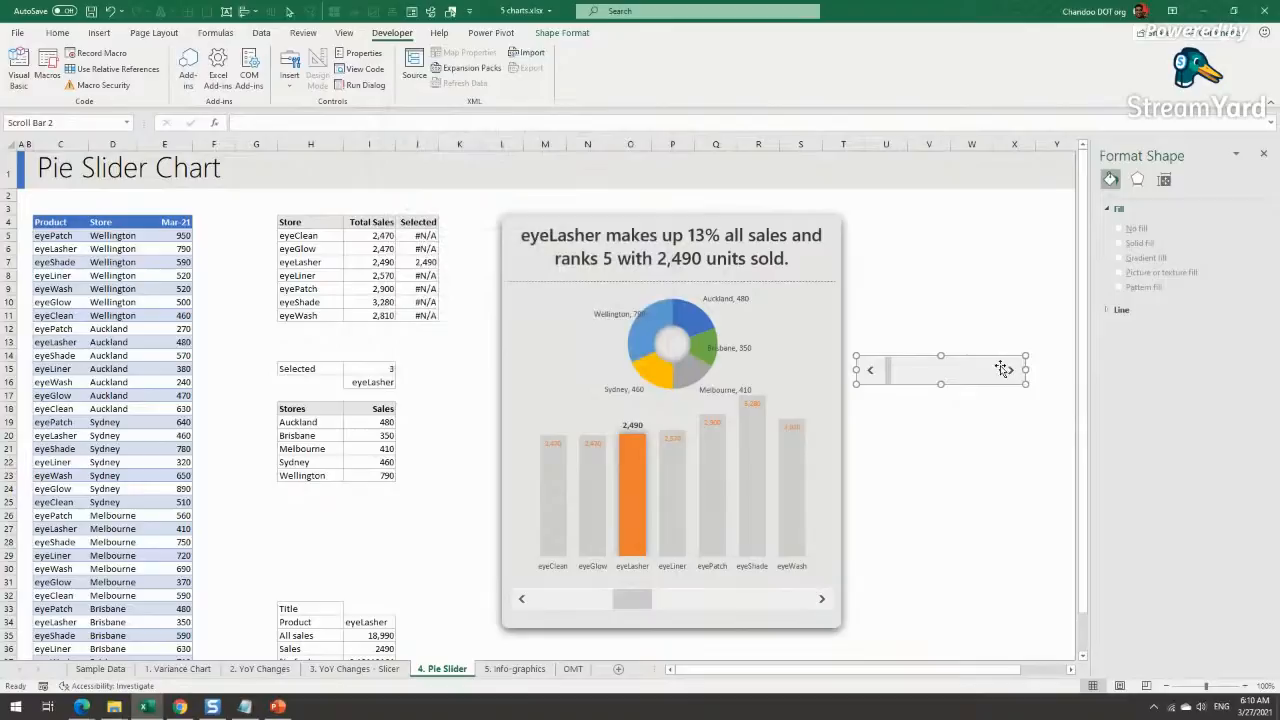
key("ctrl+1")
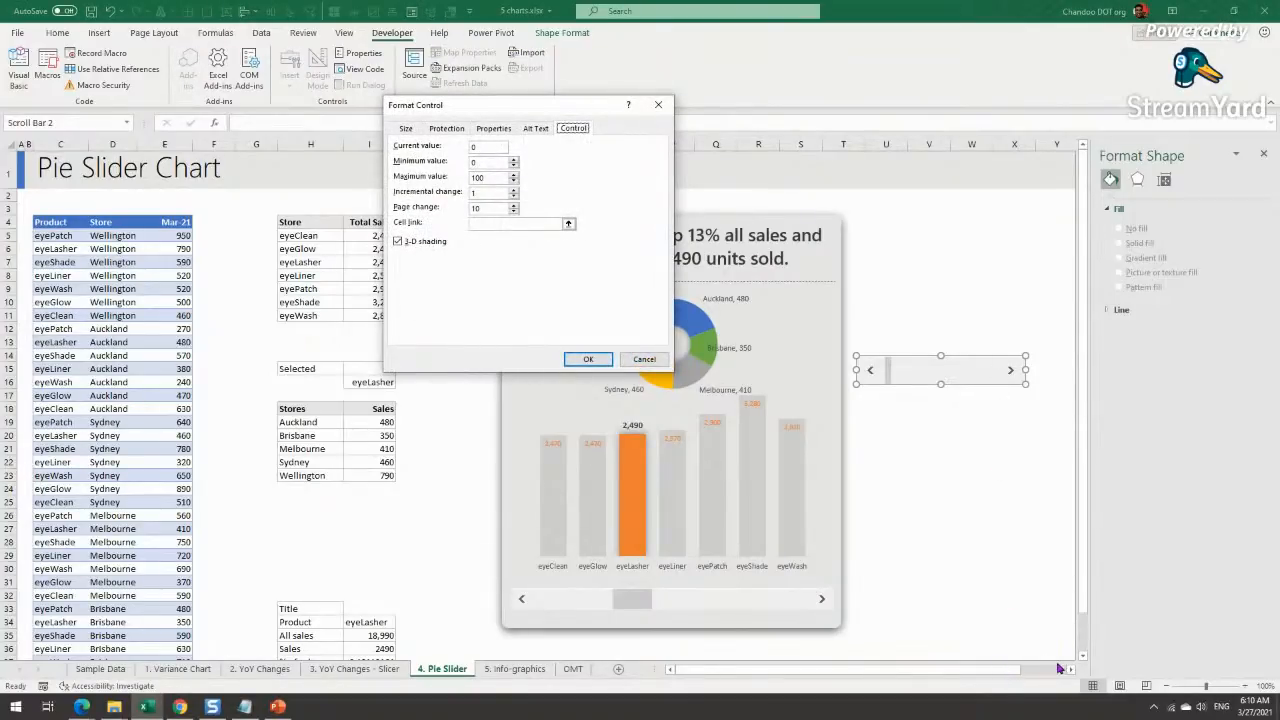
left_click(497, 222)
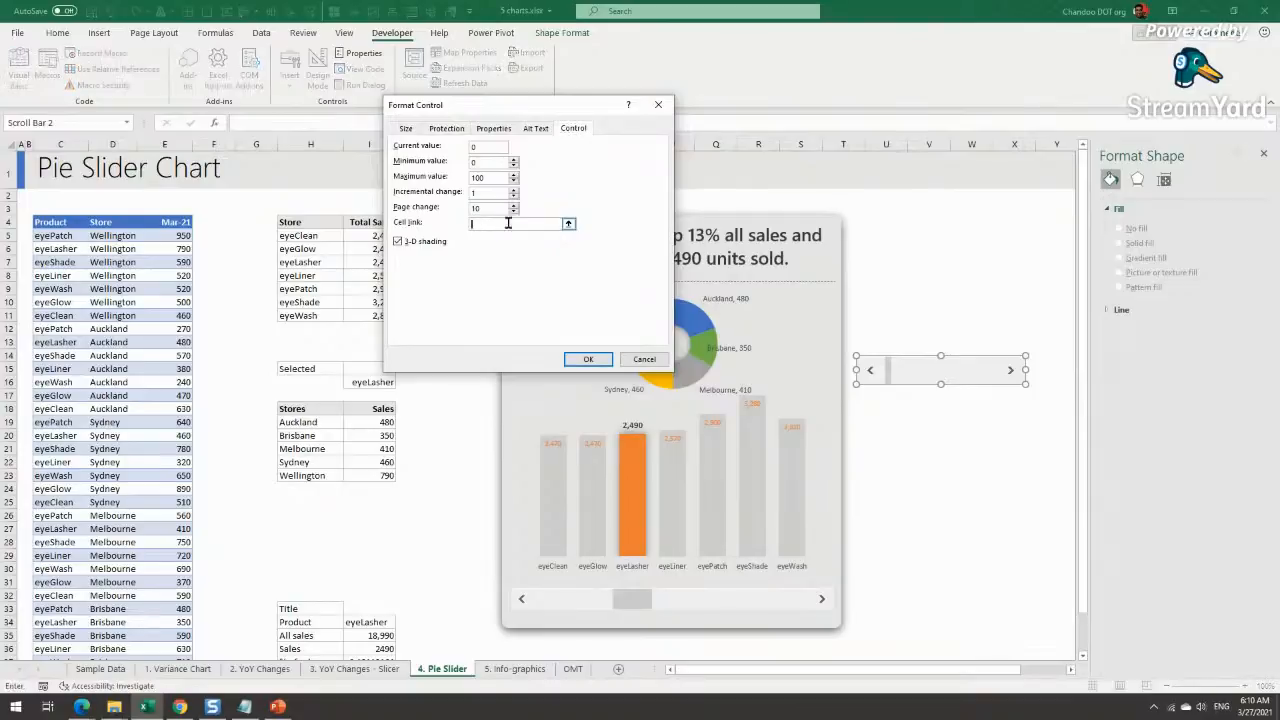
left_click(924, 233)
left_click(495, 163)
left_click(588, 359)
Step: Shade the scroll bar's linked cell V5 light orange
left_click(940, 237)
left_click(57, 32)
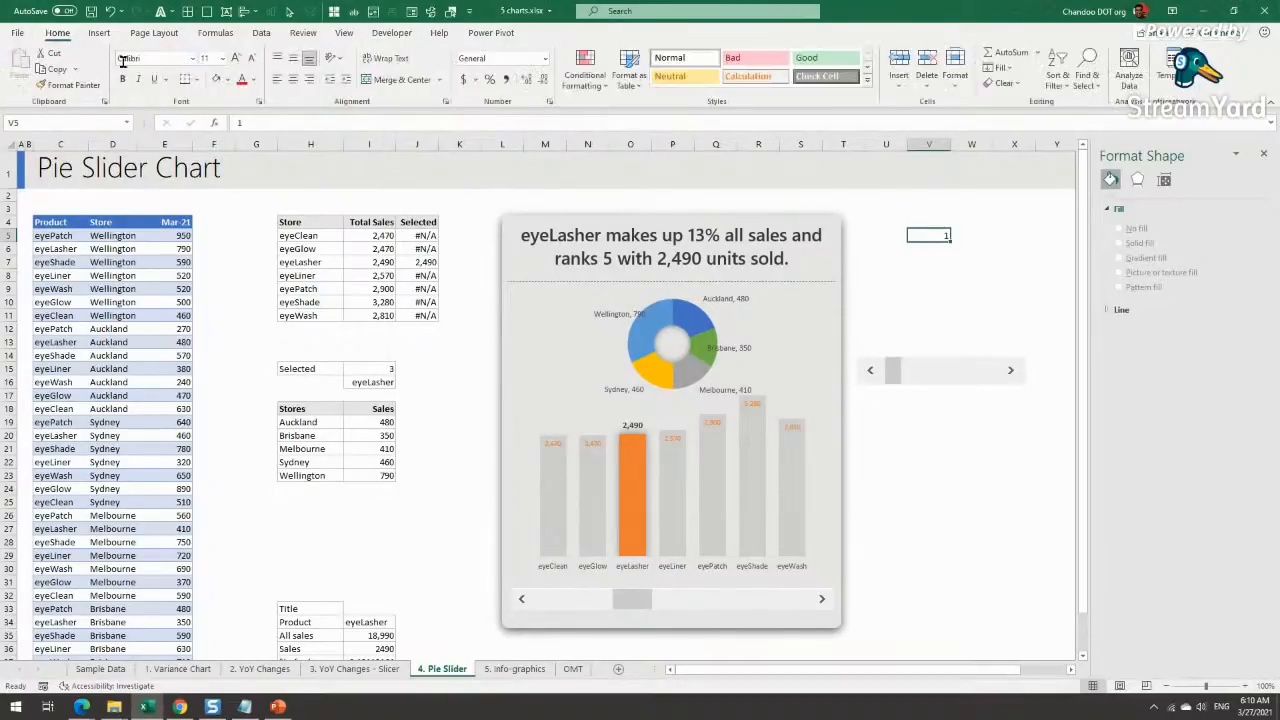
left_click(1030, 407)
Step: Test the new scroll bar by advancing it to 6 and checking the linked cell V5
left_click(1013, 368)
left_click(1013, 368)
left_click(940, 234)
left_click(1011, 370)
double_click(1011, 370)
left_click(945, 250)
left_click(940, 234)
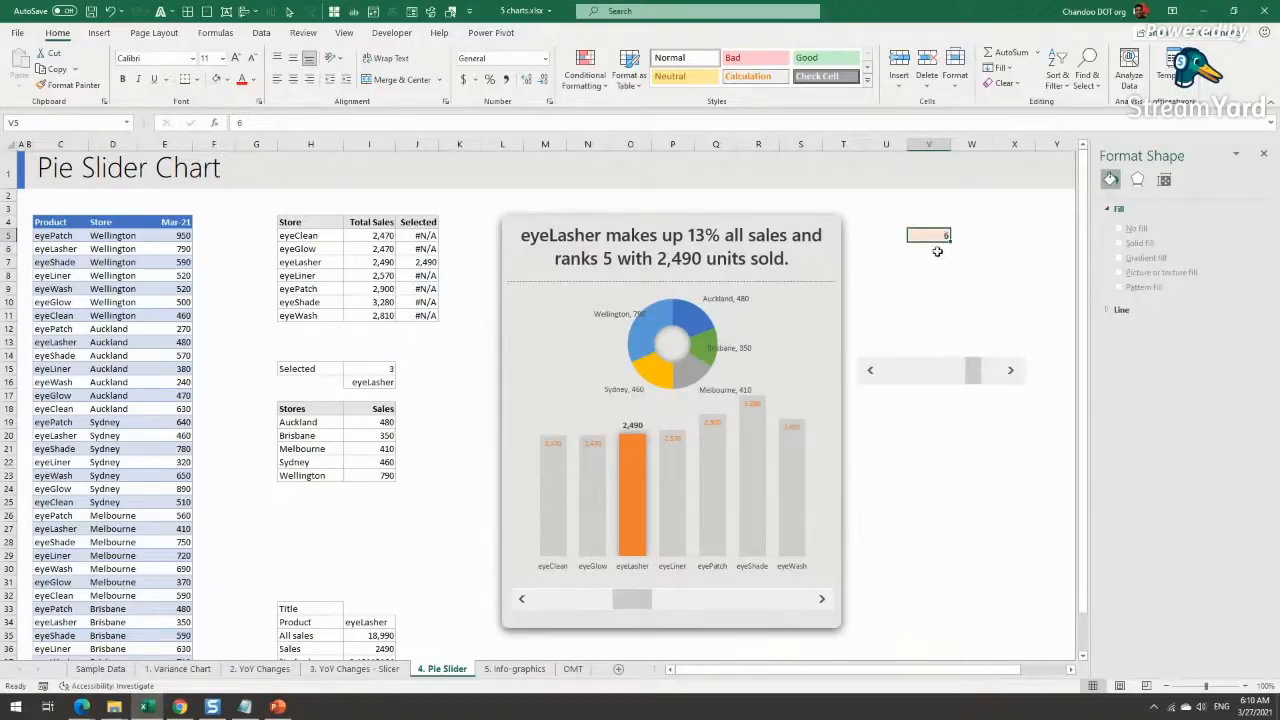
left_click(940, 262)
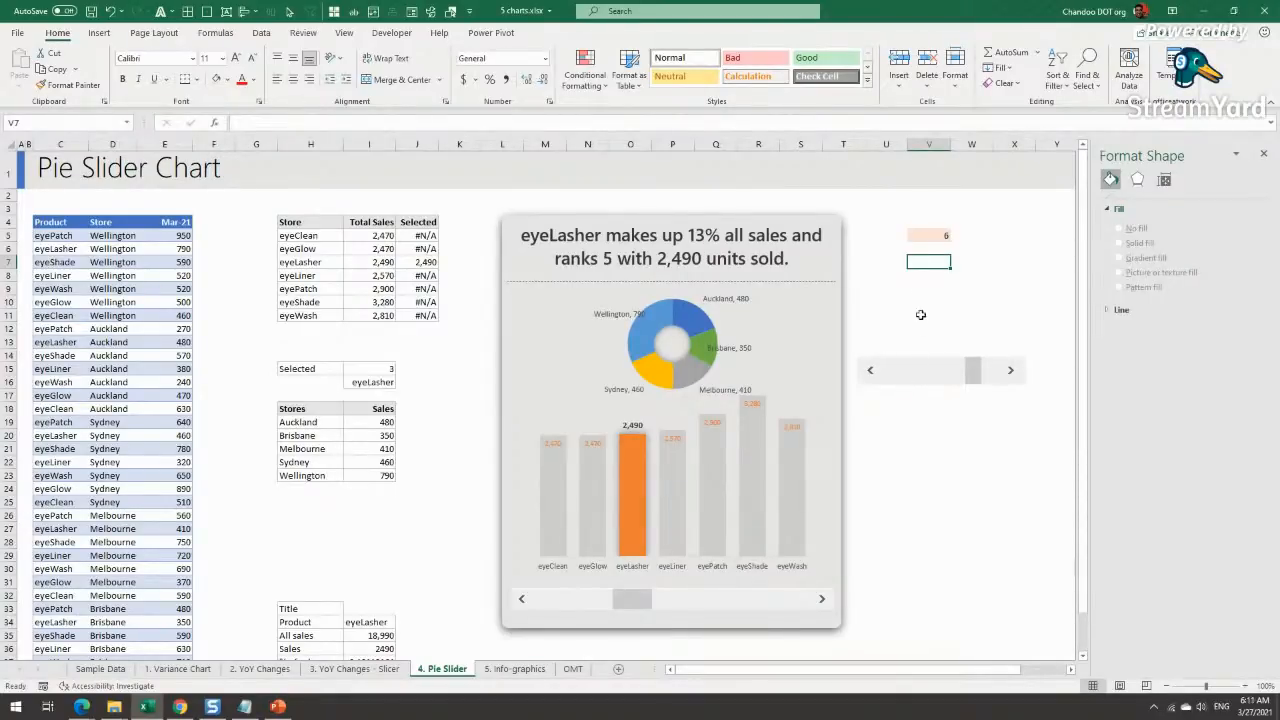
Step: Move the new scroll bar down and up again to 5, then check V5
left_click(870, 369)
left_click(870, 369)
left_click(870, 369)
left_click(870, 369)
left_click(1007, 371)
left_click(1007, 371)
left_click(1007, 371)
left_click(934, 233)
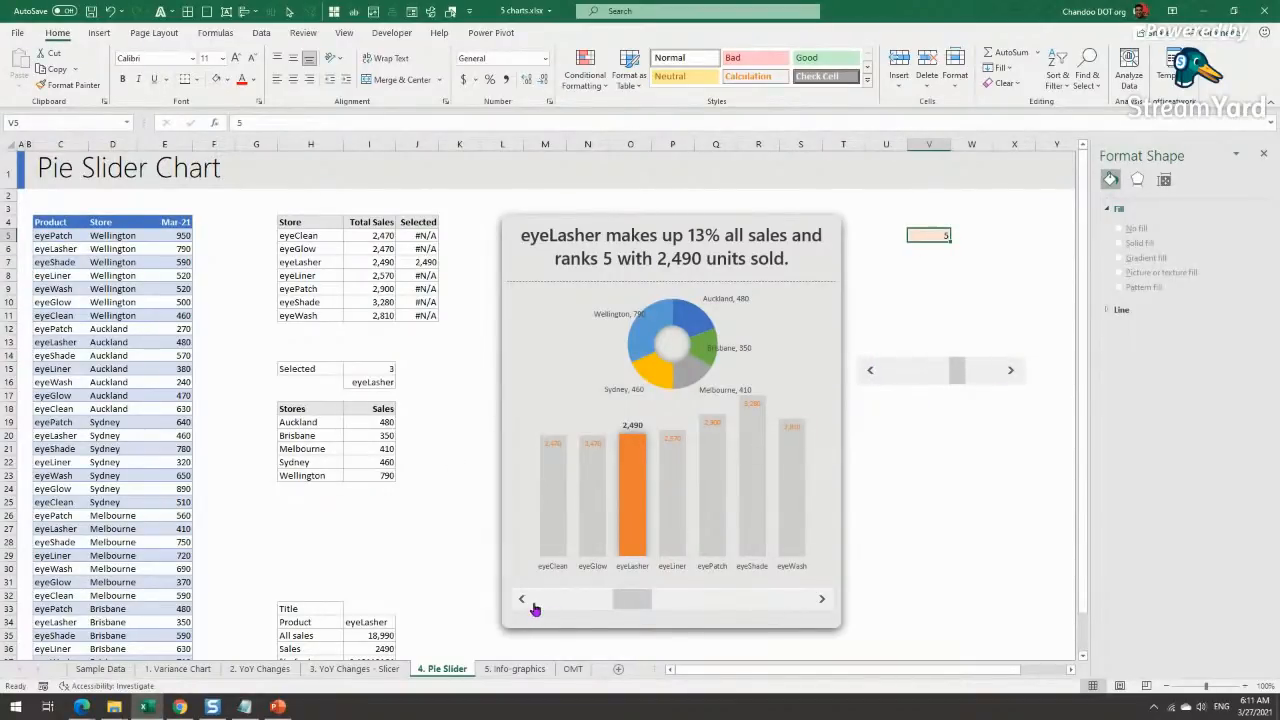
Step: Fill the Selected value cell I15 with the orange theme color
left_click(369, 368)
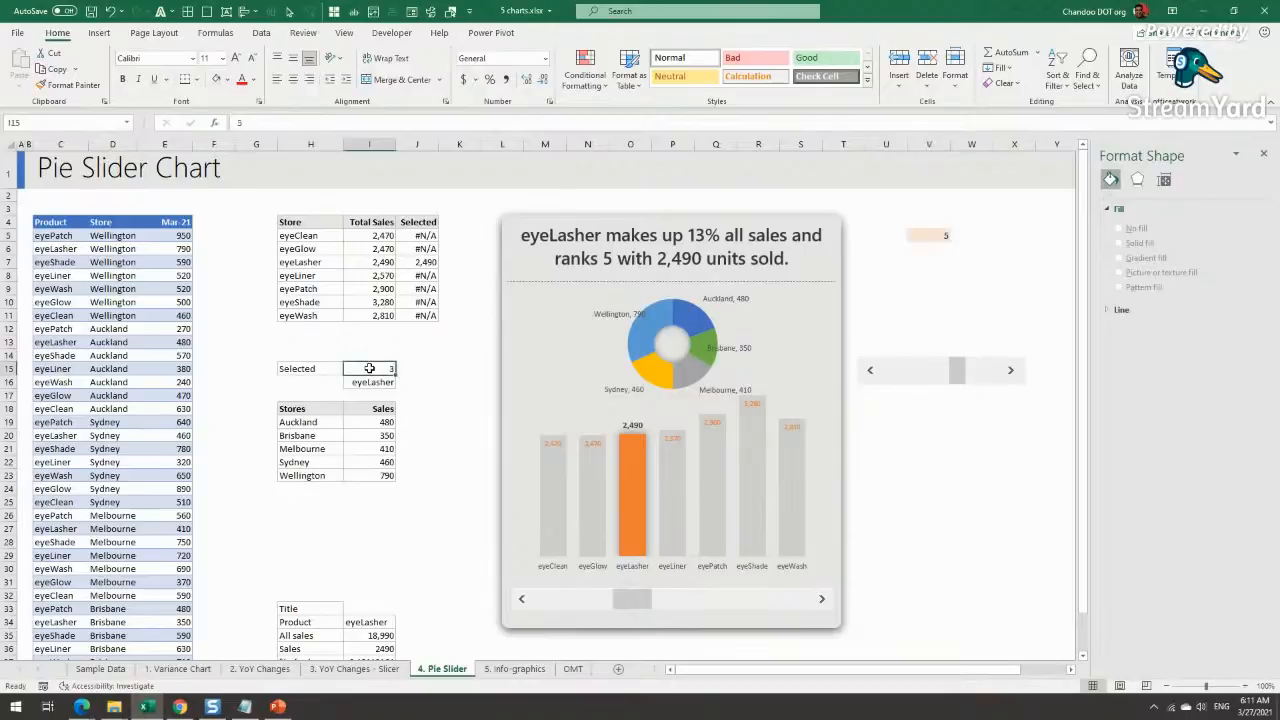
left_click(228, 80)
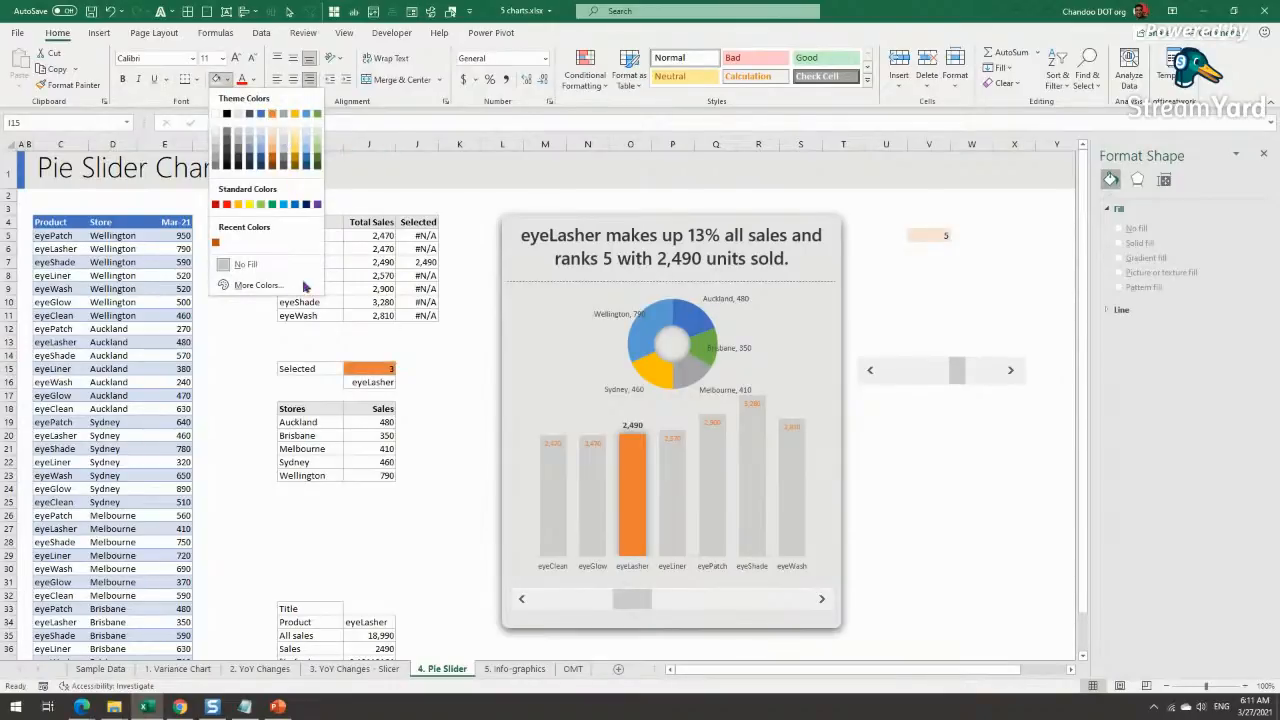
left_click(272, 113)
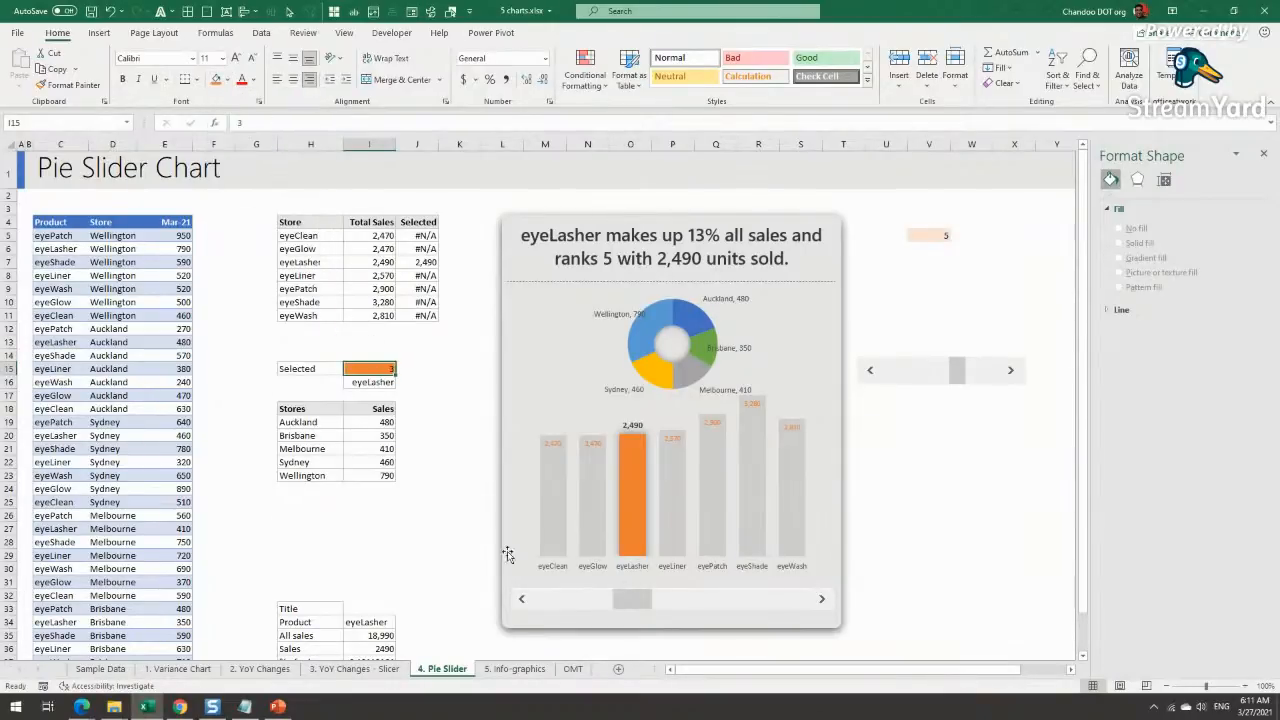
Step: Move the pie slider to eyeClean and on to eyeLiner, and inspect the INDEX formula in I16 that returns the selected product
left_click(521, 598)
left_click(521, 598)
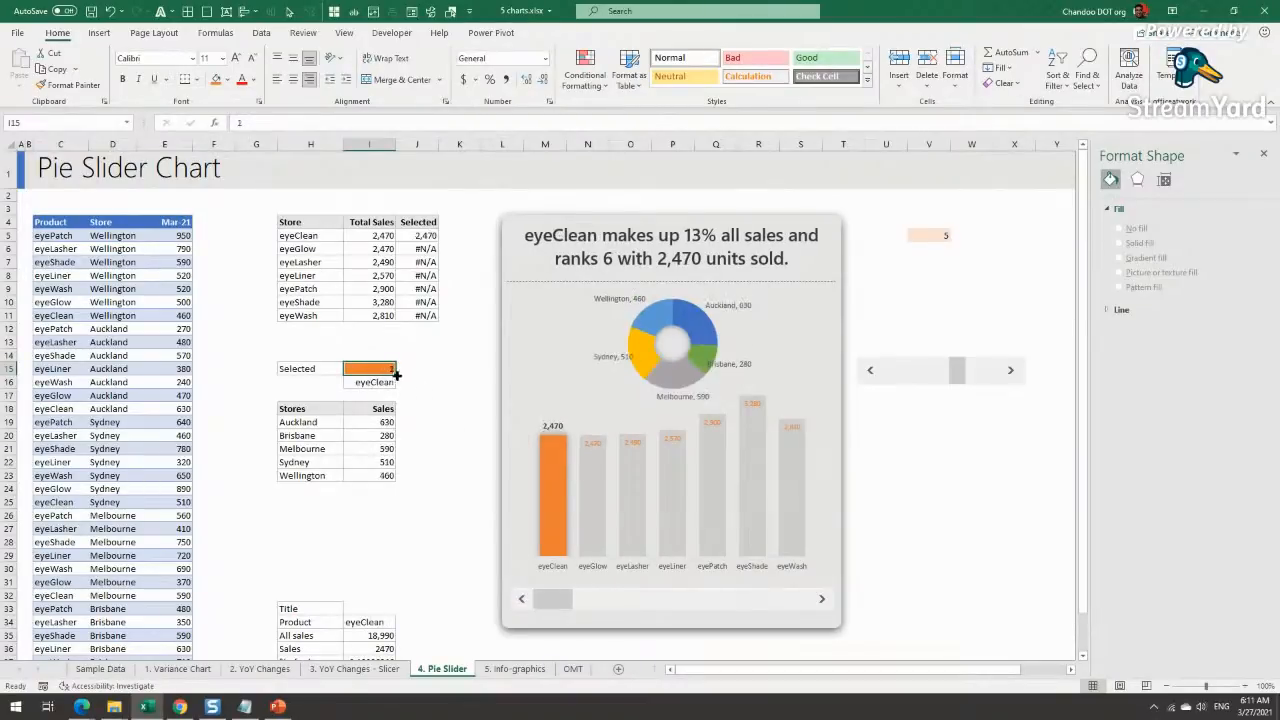
left_click(822, 598)
left_click(822, 598)
left_click(822, 598)
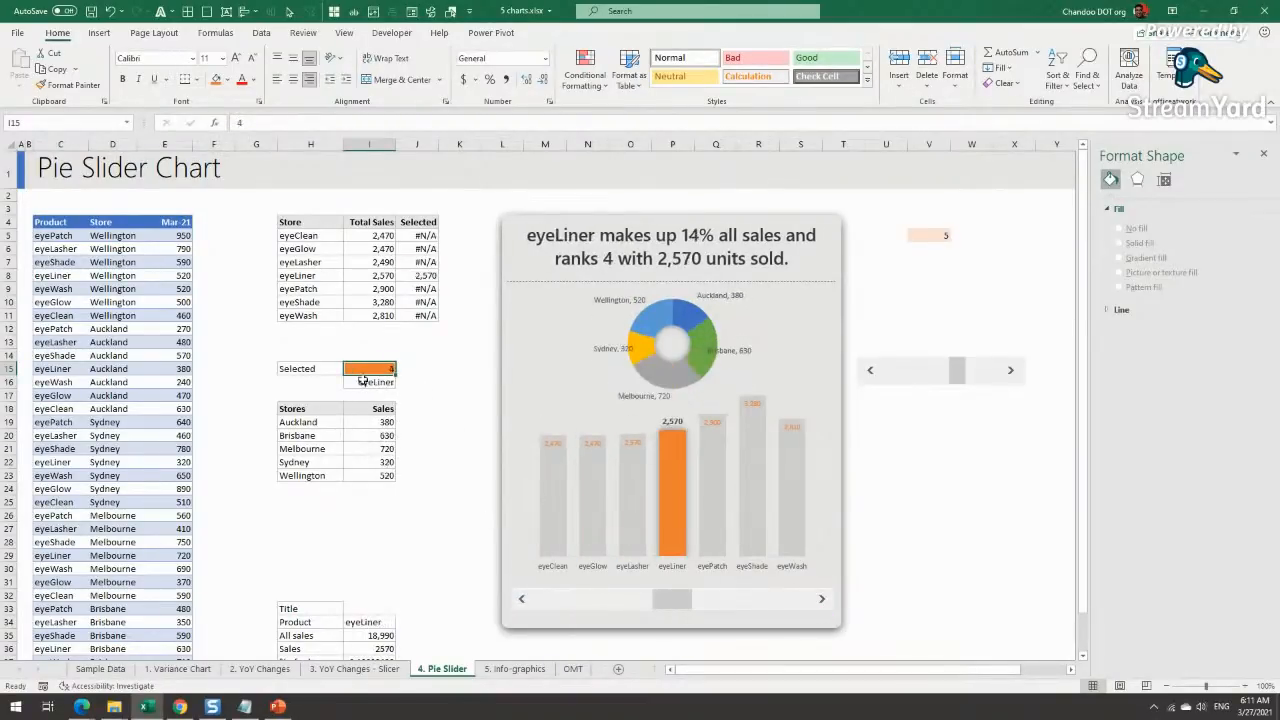
double_click(365, 381)
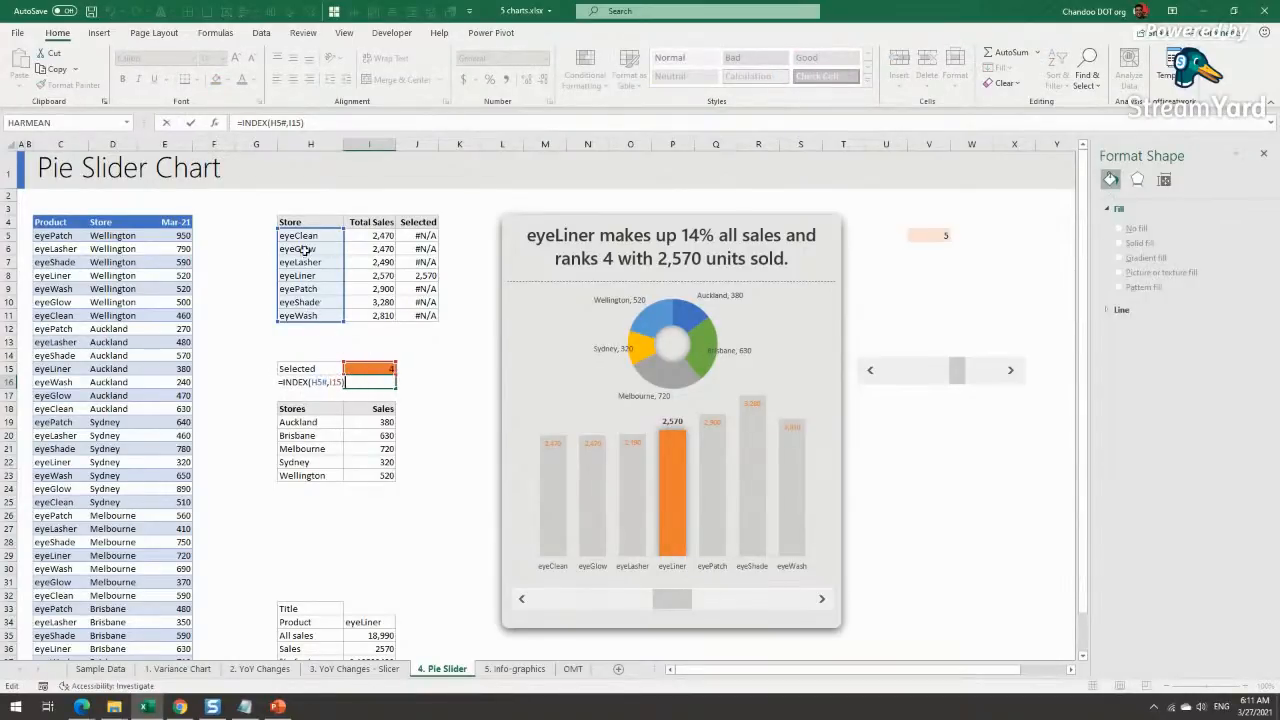
key("Escape")
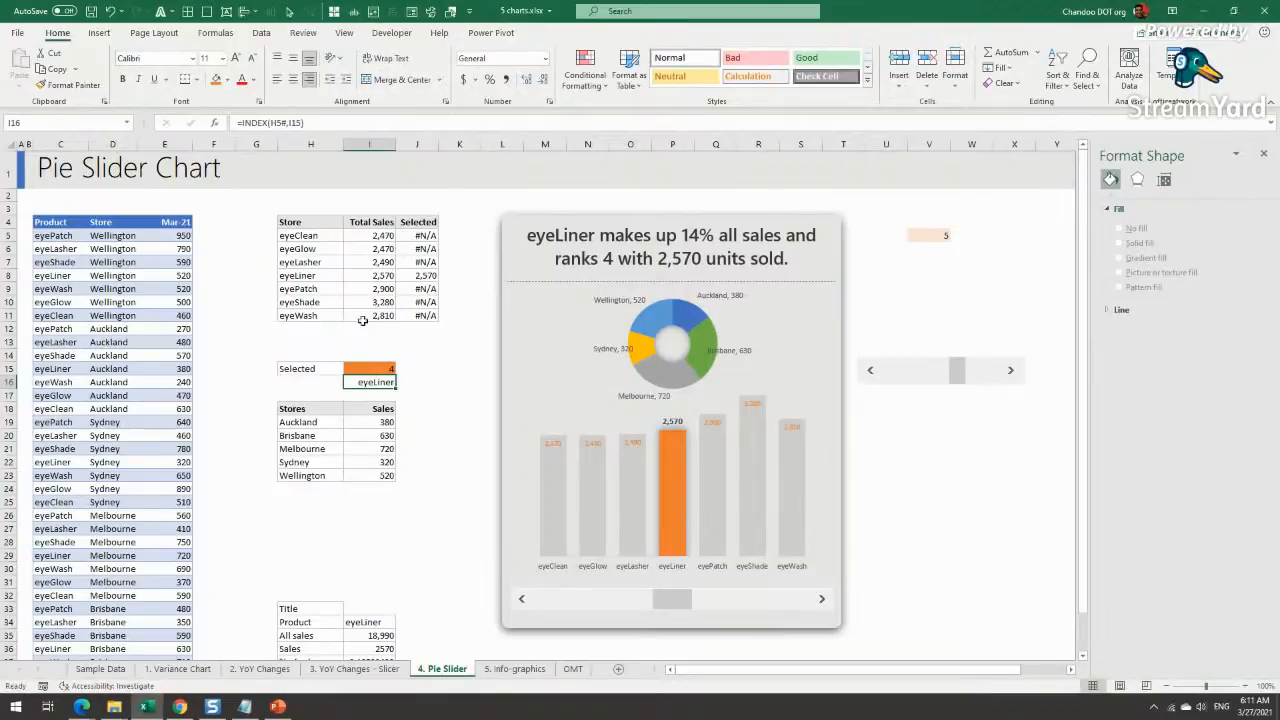
Step: Inspect the SORT and UNIQUE product list formula in H5 and the INDEX formula in I16 that uses it
left_click(315, 233)
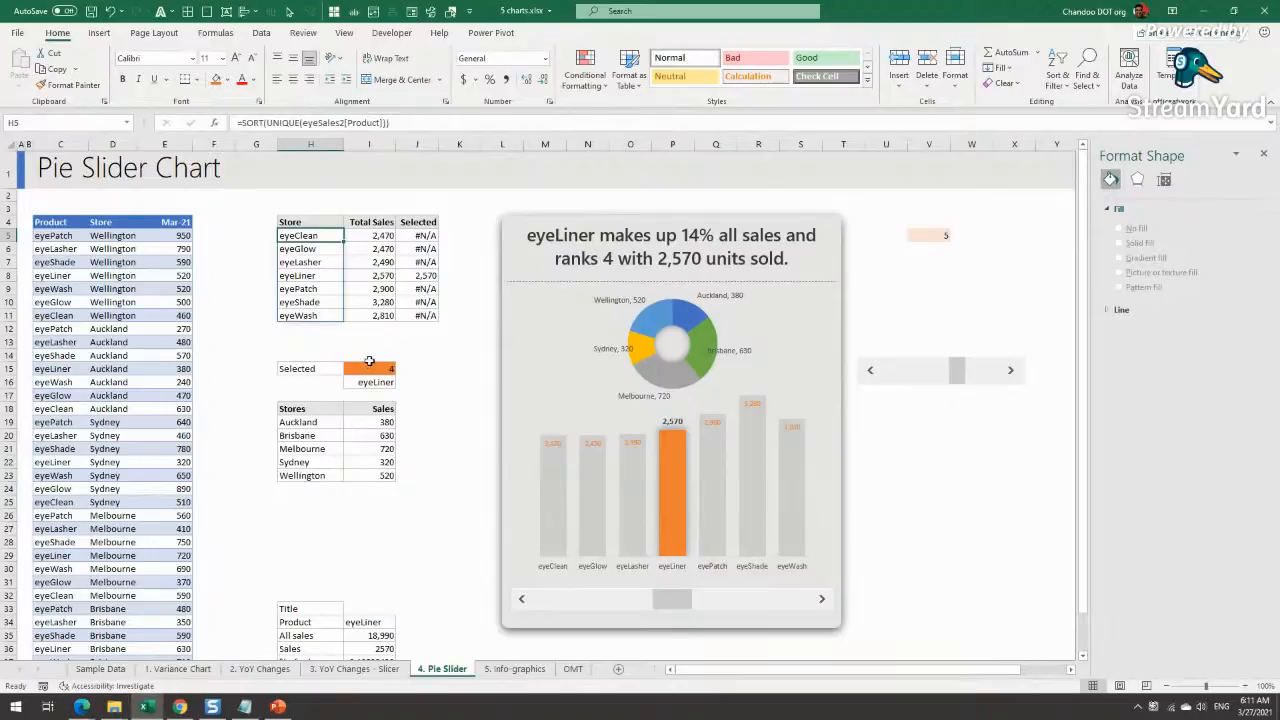
scroll(424, 517, "down", 2)
scroll(422, 520, "up", 2)
left_click(440, 428)
left_click(366, 382)
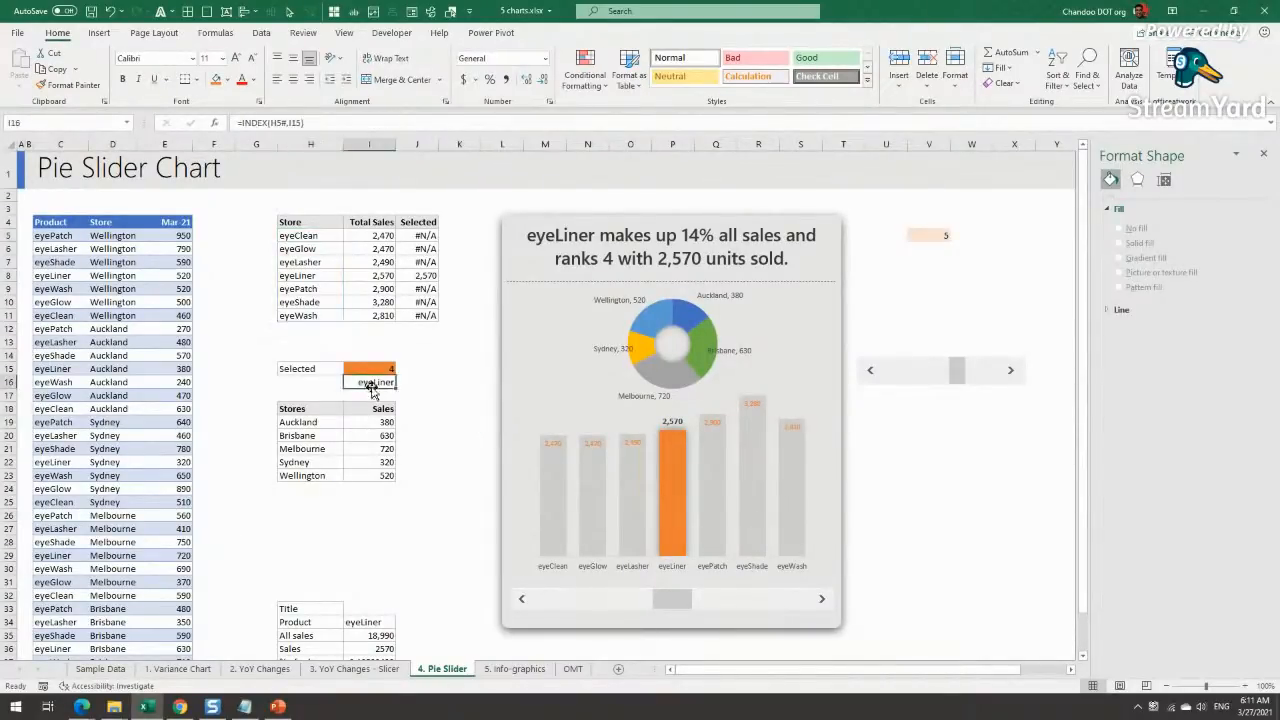
Step: Rename the Store header in H4 to Product
left_click(316, 235)
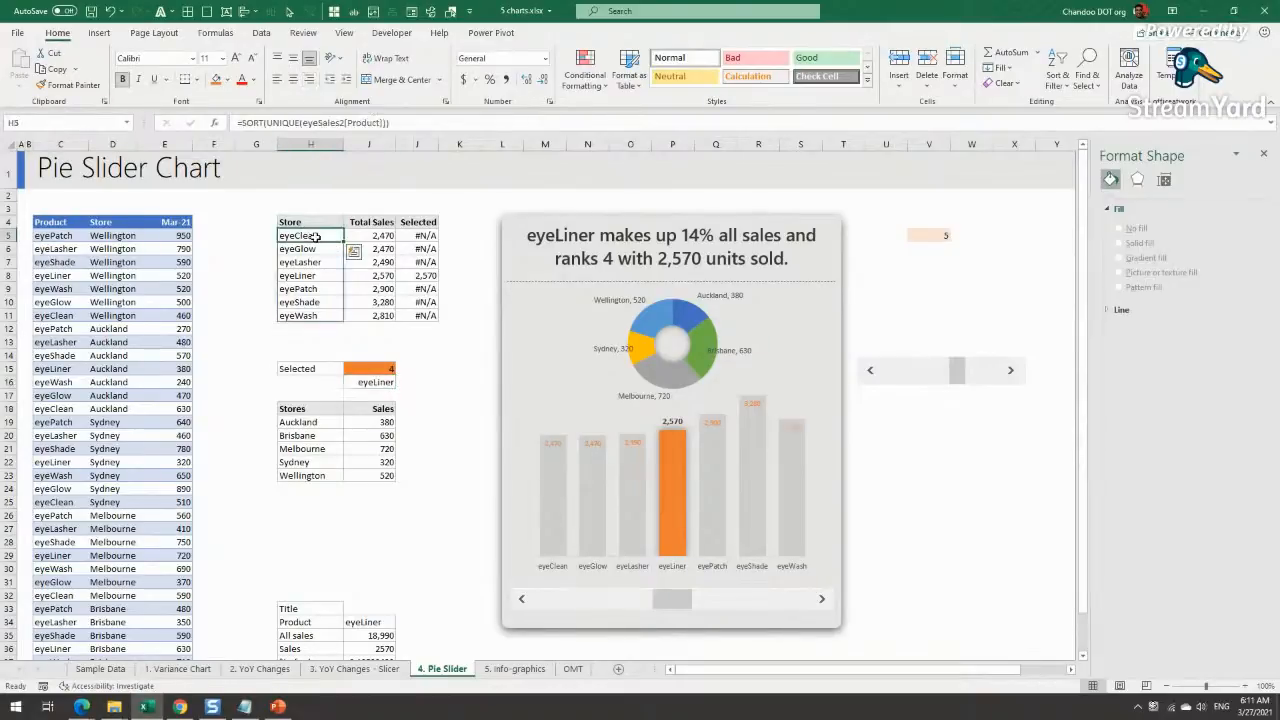
left_click(313, 224)
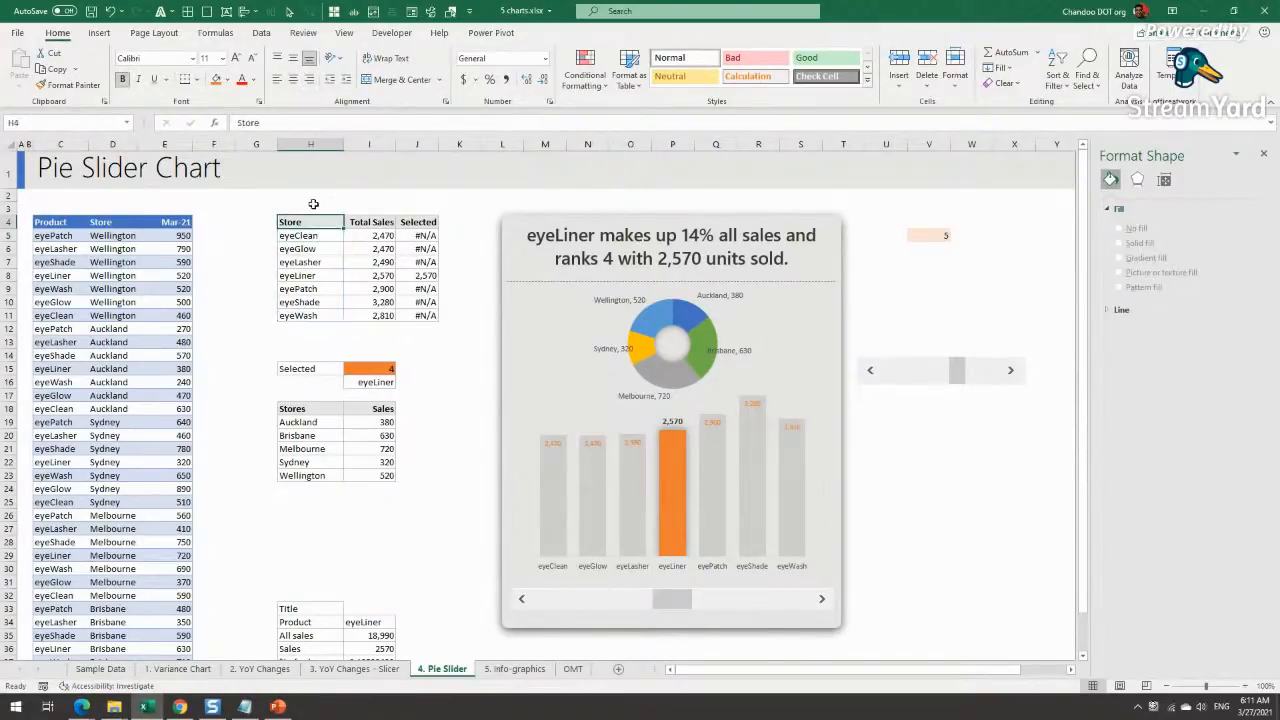
type("Product")
key("Return")
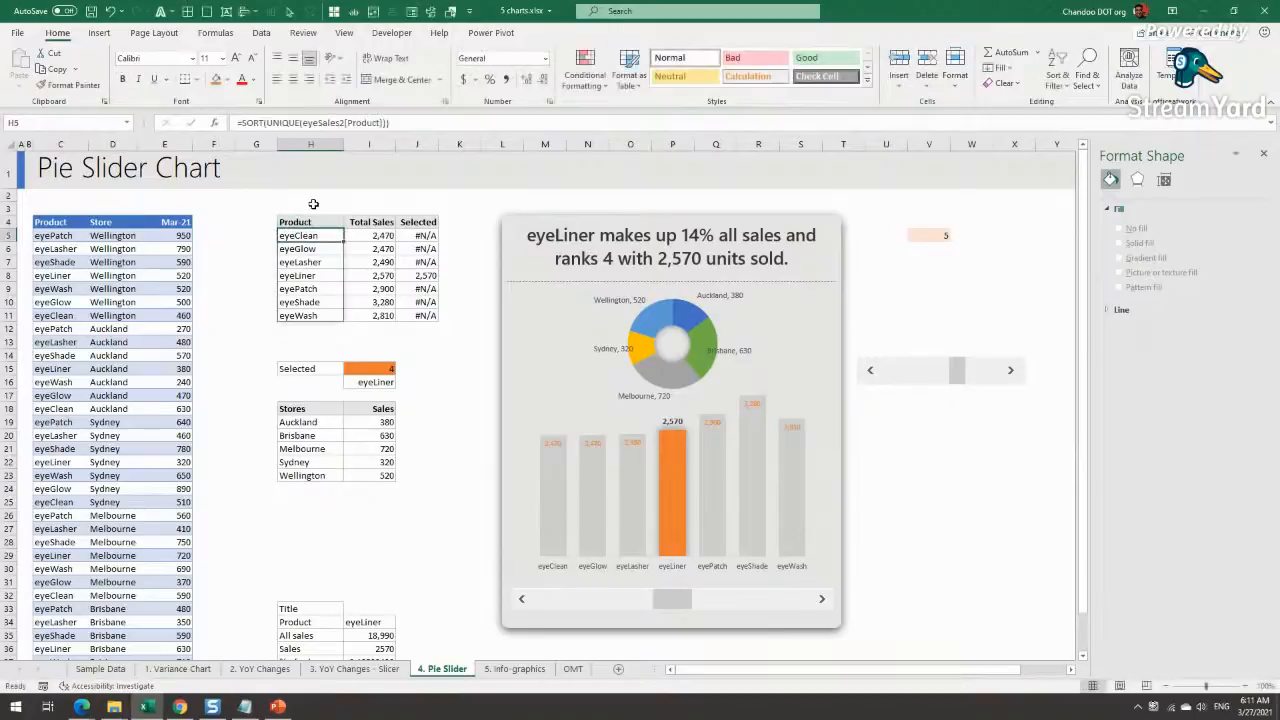
Step: Inspect the SUMIFS formula in I5 that totals sales for the product list spilling from H5
left_click(369, 248)
left_click(369, 236)
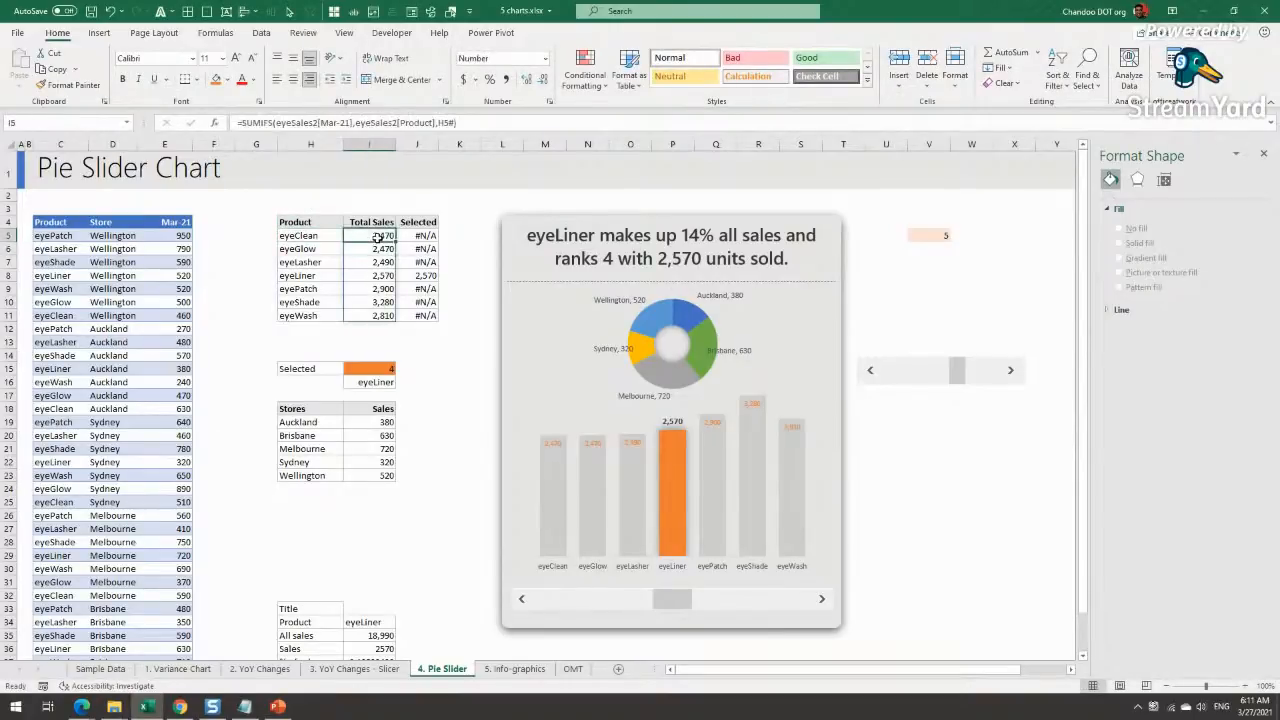
key("F2")
key("Escape")
left_click(285, 237)
left_click(377, 235)
Step: Examine the IF formula in J5 that keeps only the selected product's sales, and check the eyeLiner row against I15
left_click(427, 236)
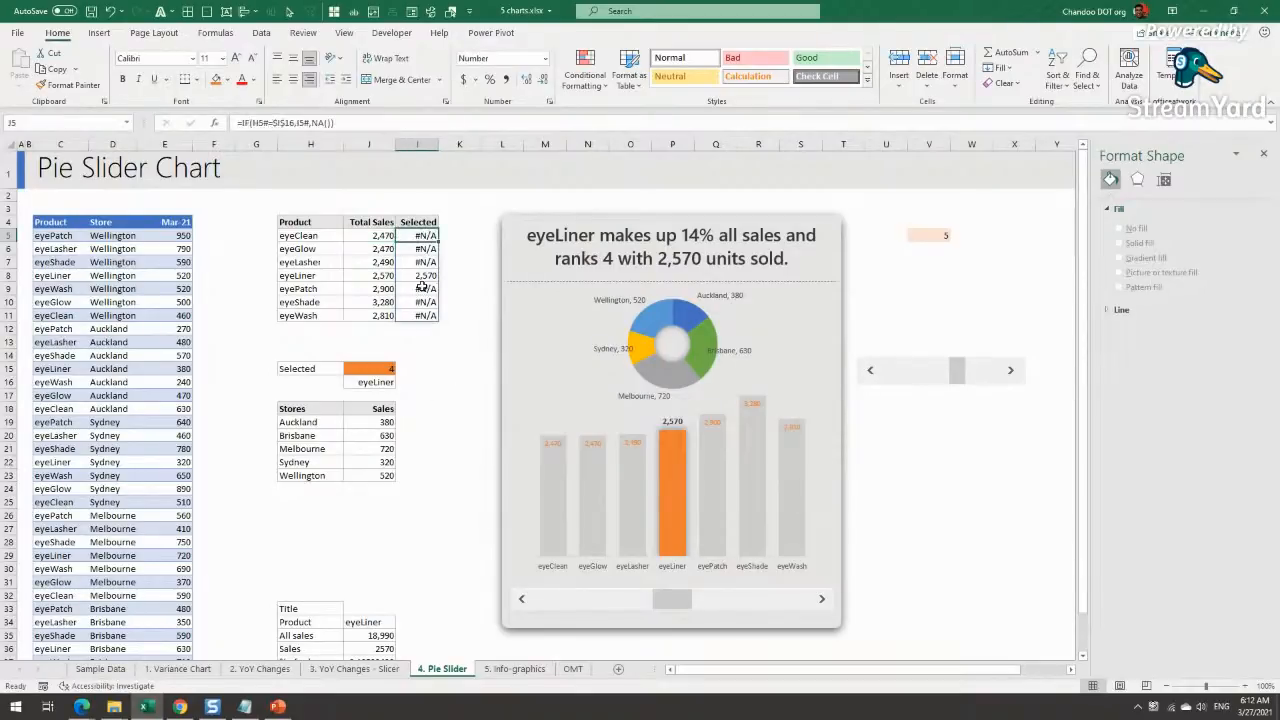
left_click(370, 369)
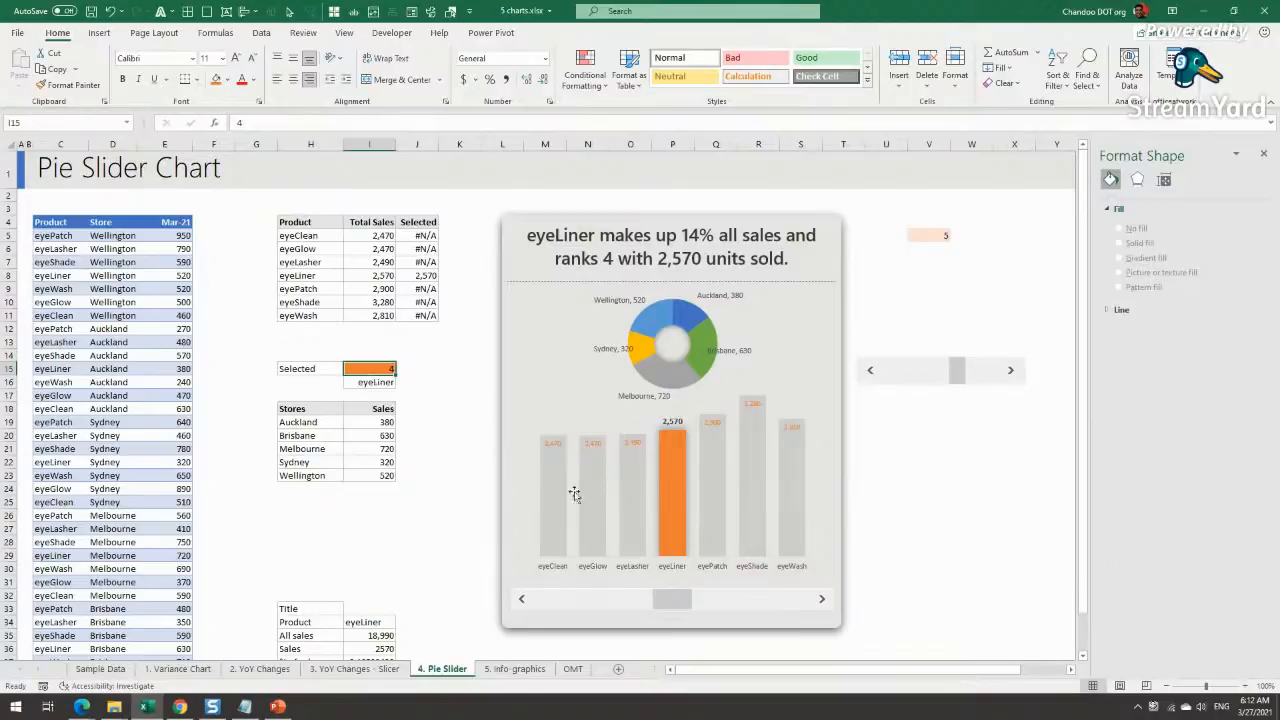
left_click(429, 276)
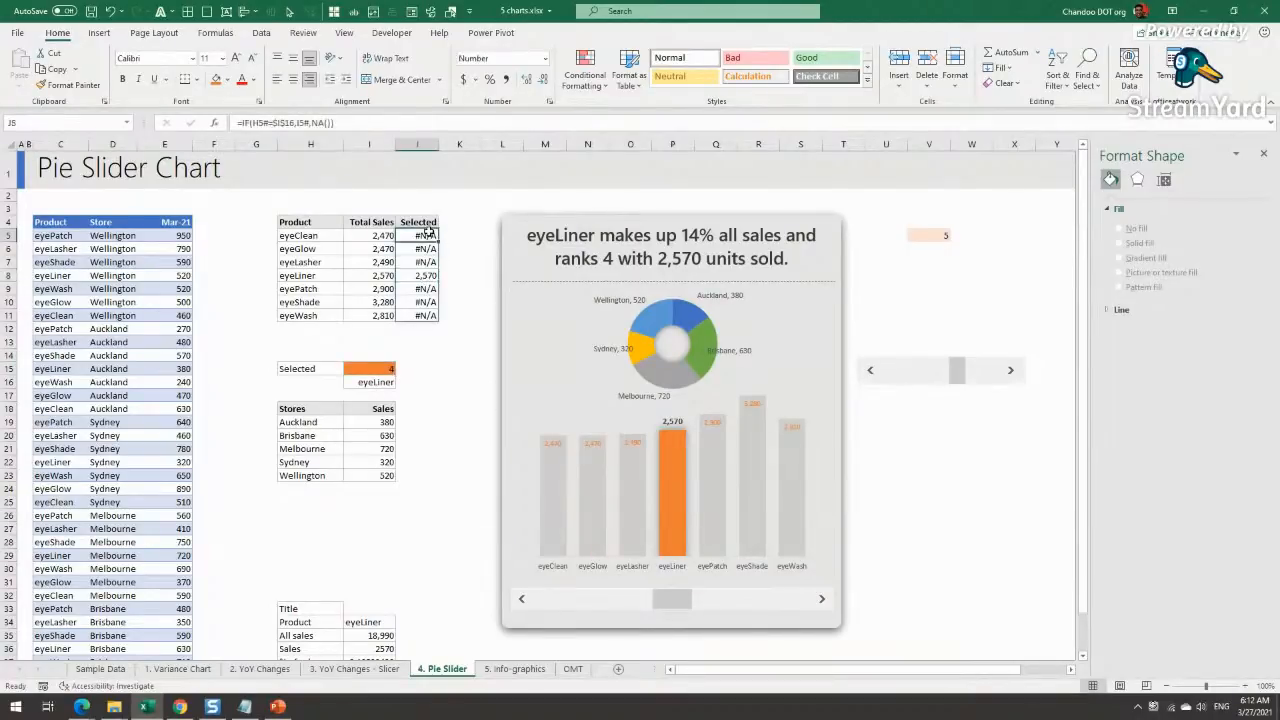
double_click(438, 272)
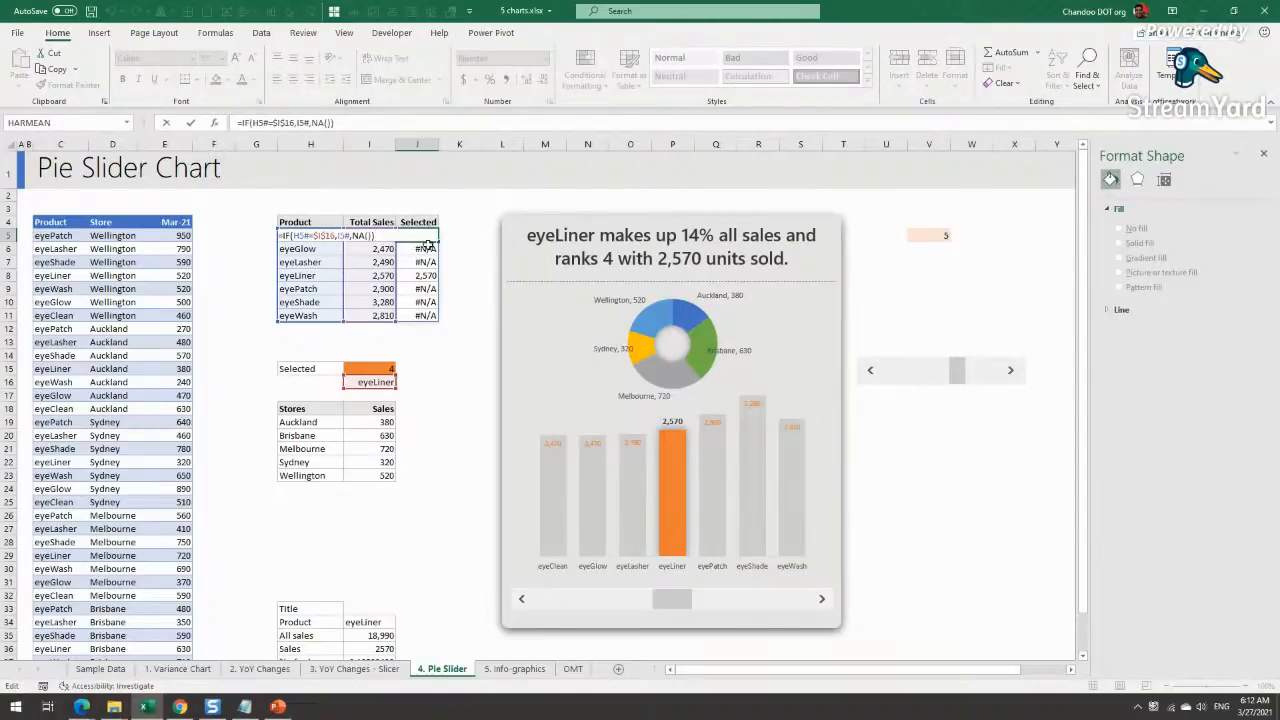
key("Escape")
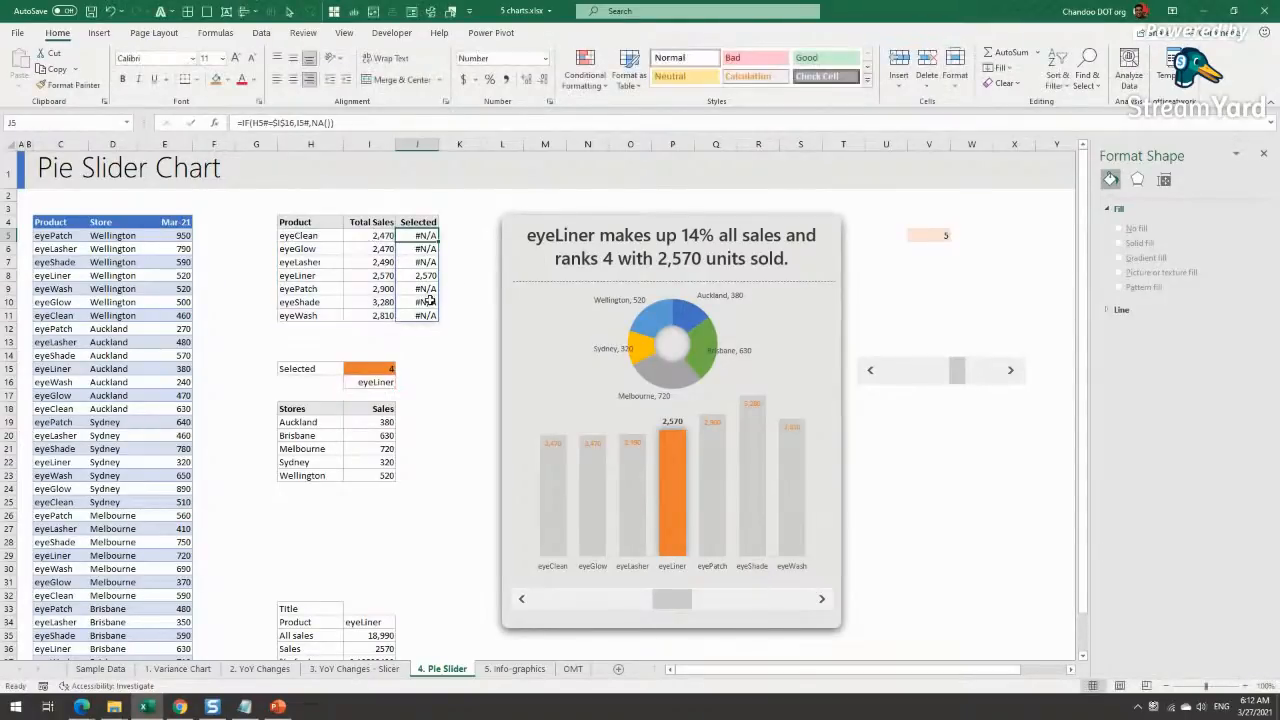
left_click_drag(422, 276, 300, 278)
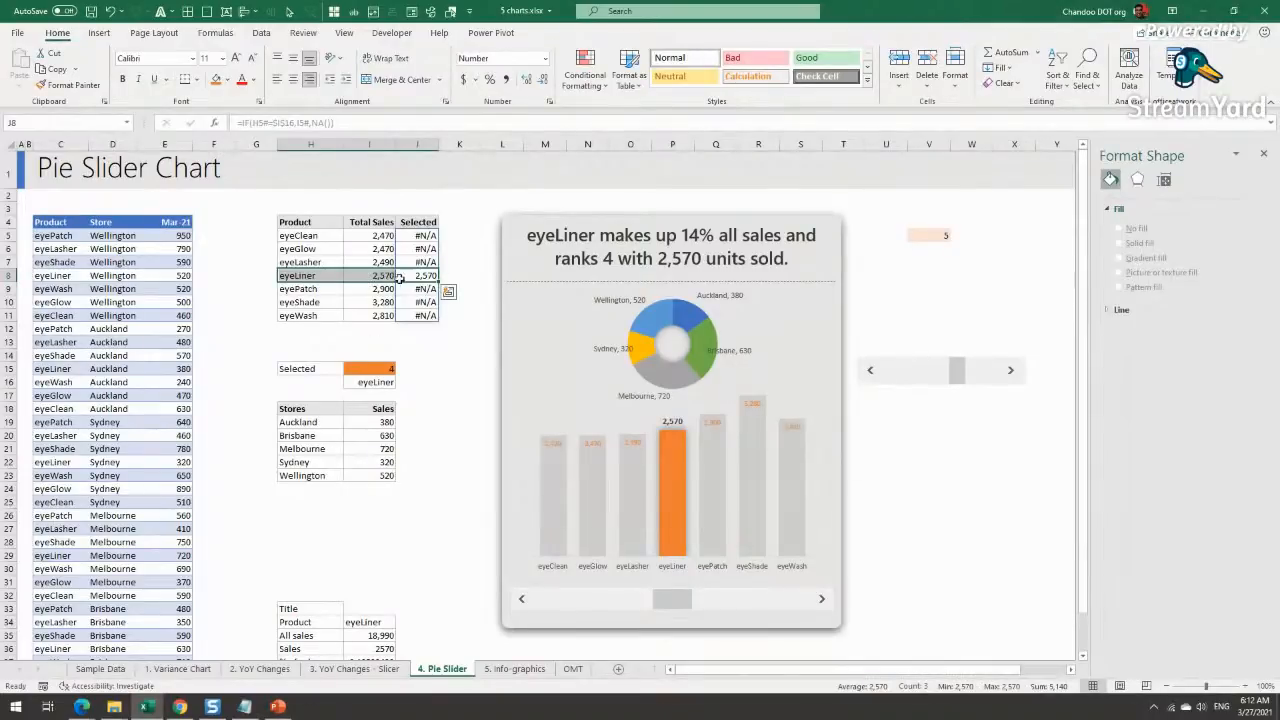
Step: Insert a 2-D clustered column chart from H4:J11 and place it below the separate scroll bar
left_click_drag(292, 222, 425, 316)
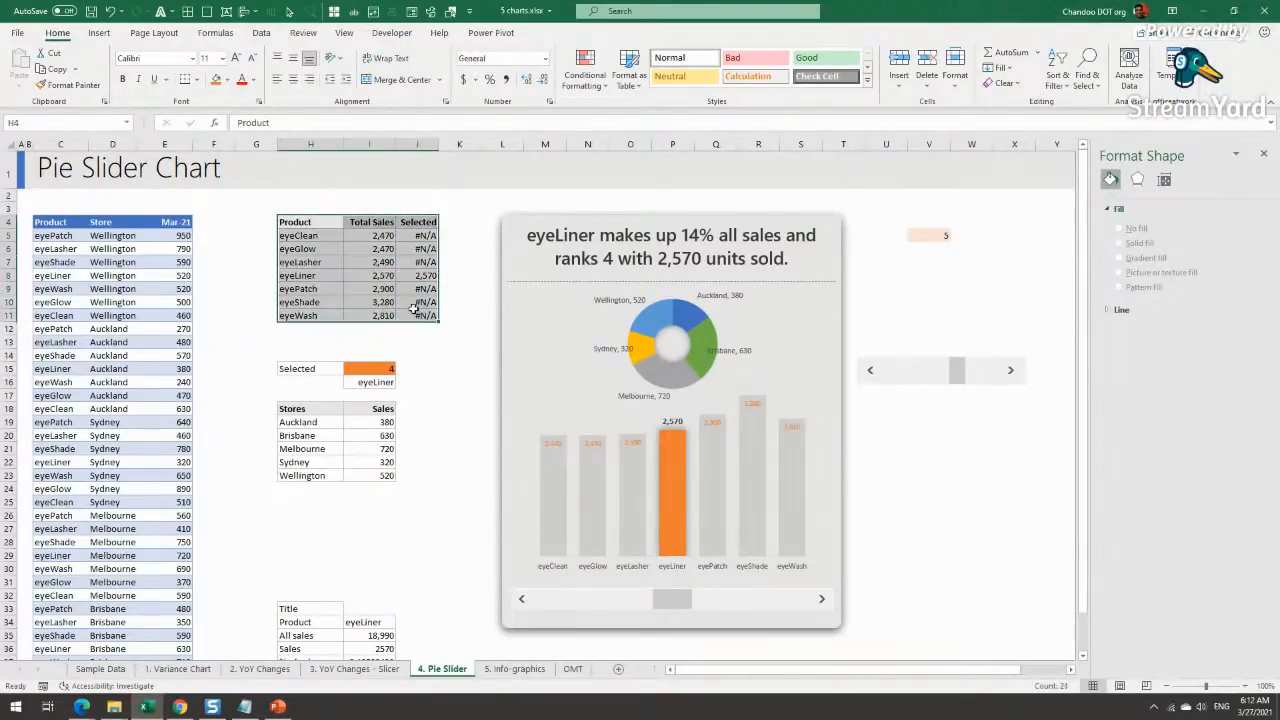
left_click(99, 33)
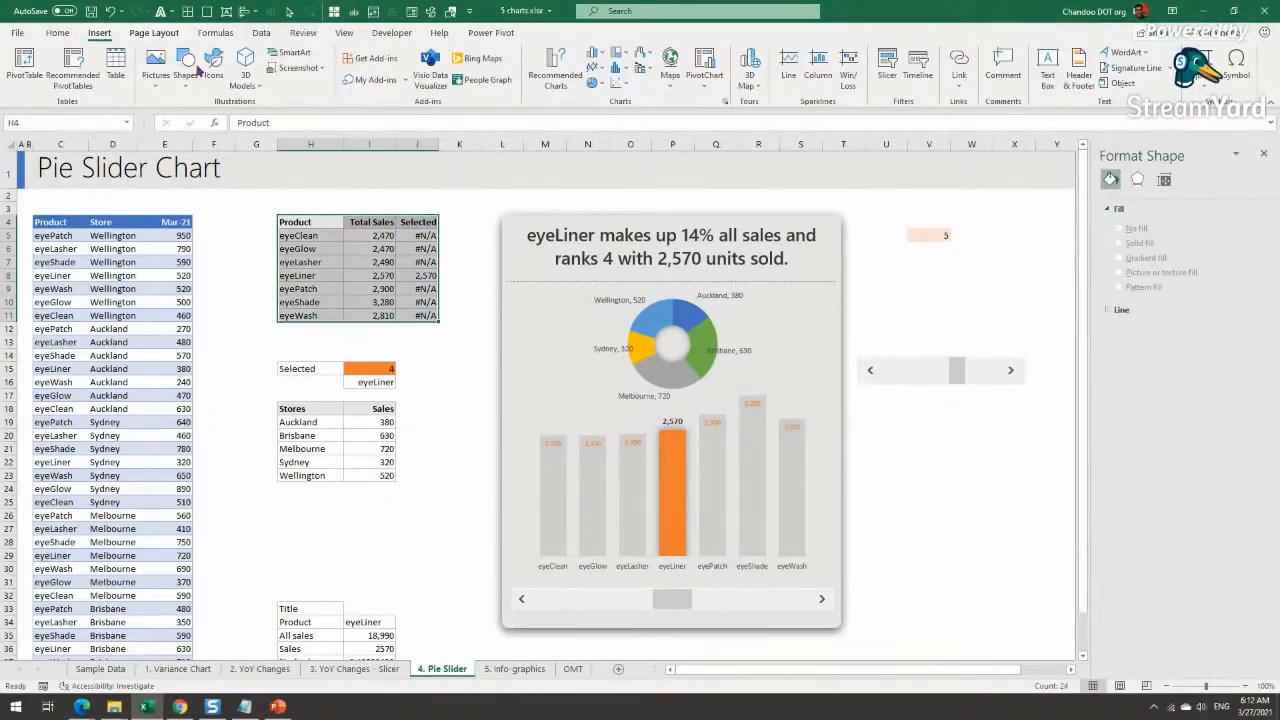
left_click(598, 54)
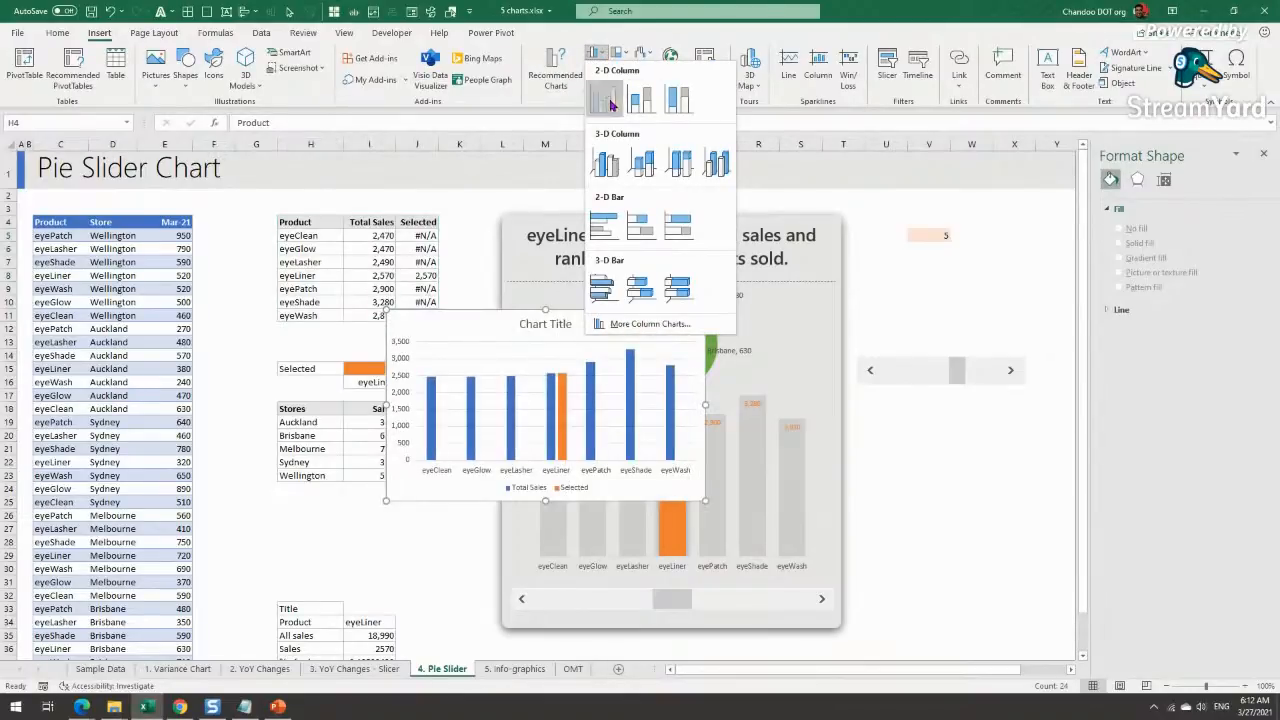
left_click(604, 99)
left_click_drag(628, 315, 924, 416)
Step: Fill the Total Sales columns in the new chart with light gray
left_click(909, 520)
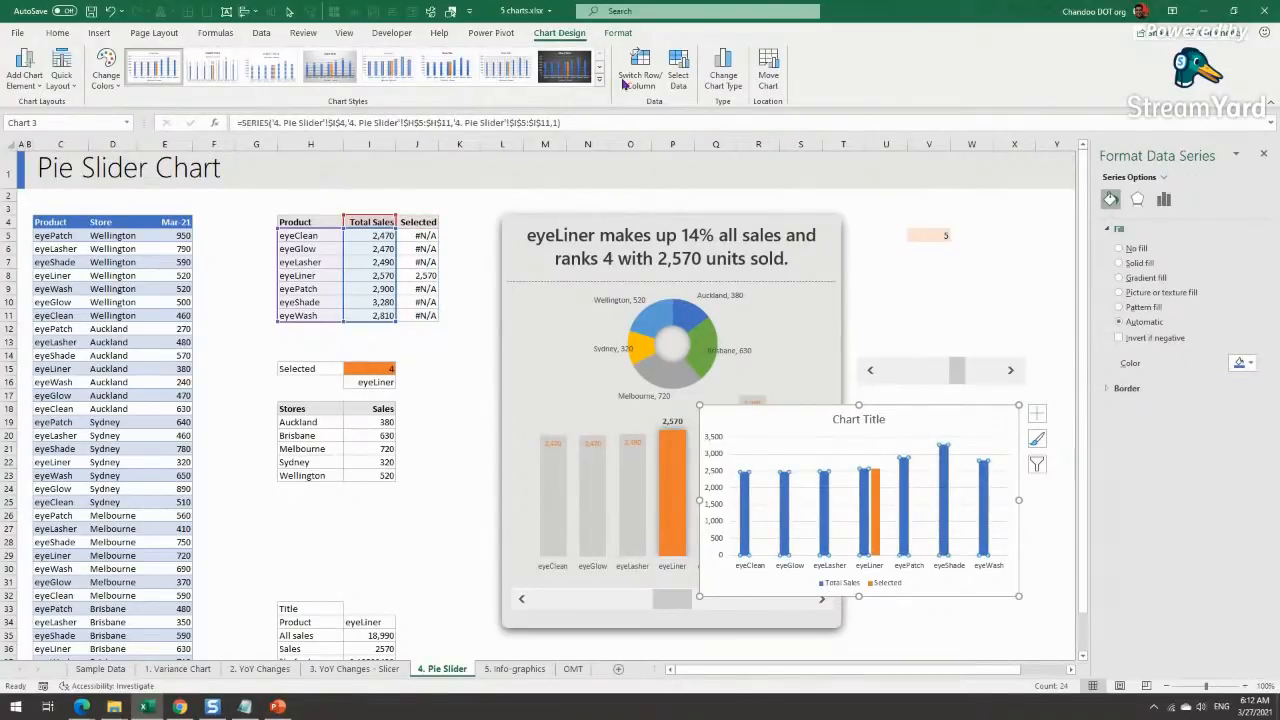
left_click(618, 32)
left_click(528, 54)
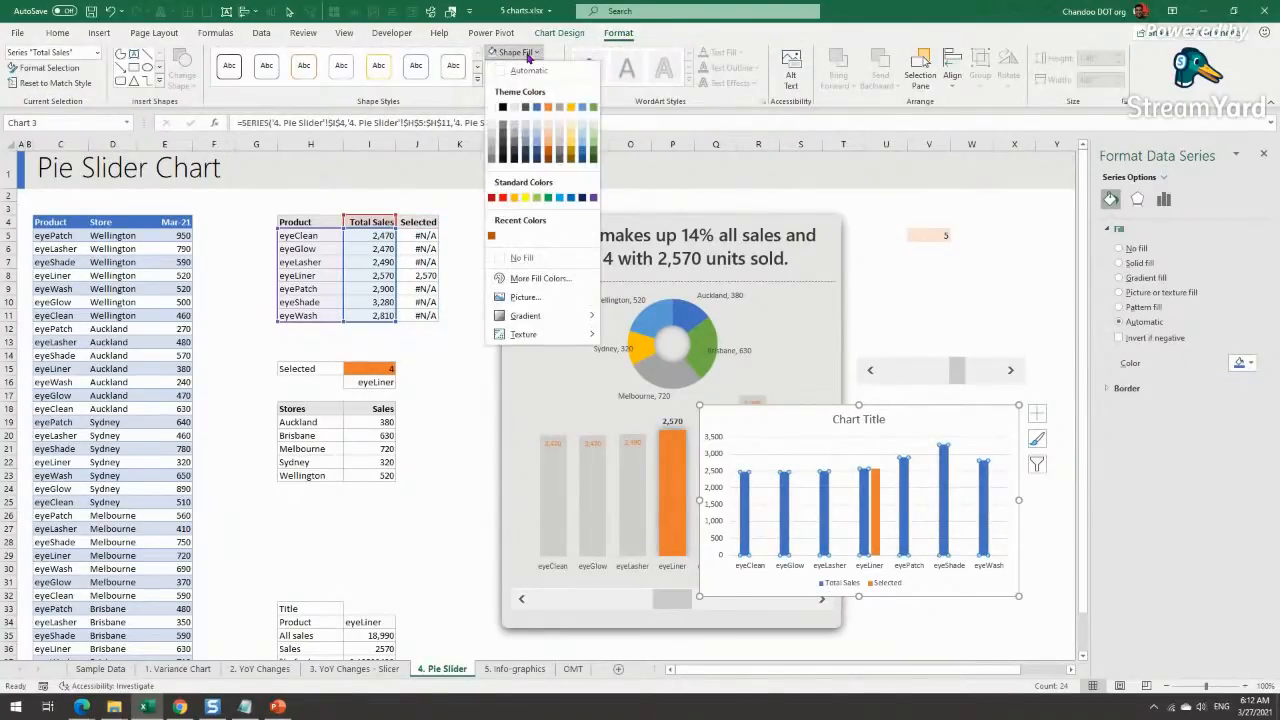
left_click(516, 135)
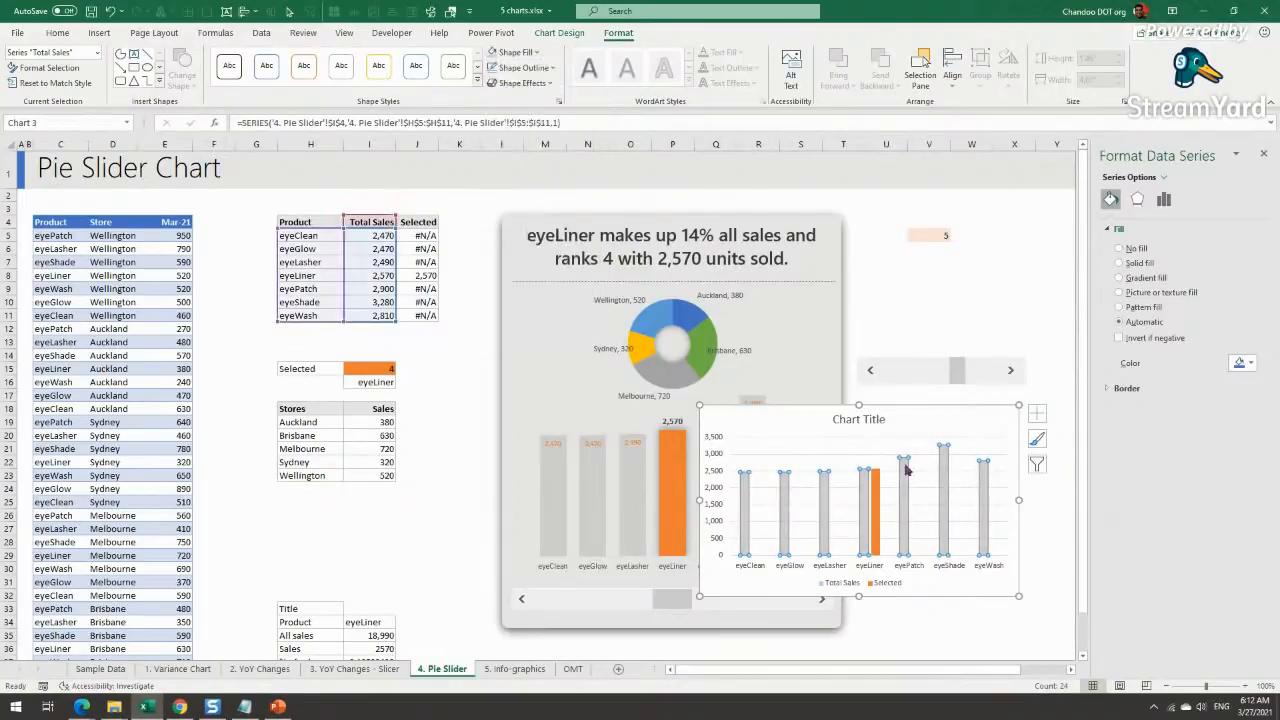
Step: Set the Selected series' overlap to 100% and its gap width to 50%
left_click(876, 511)
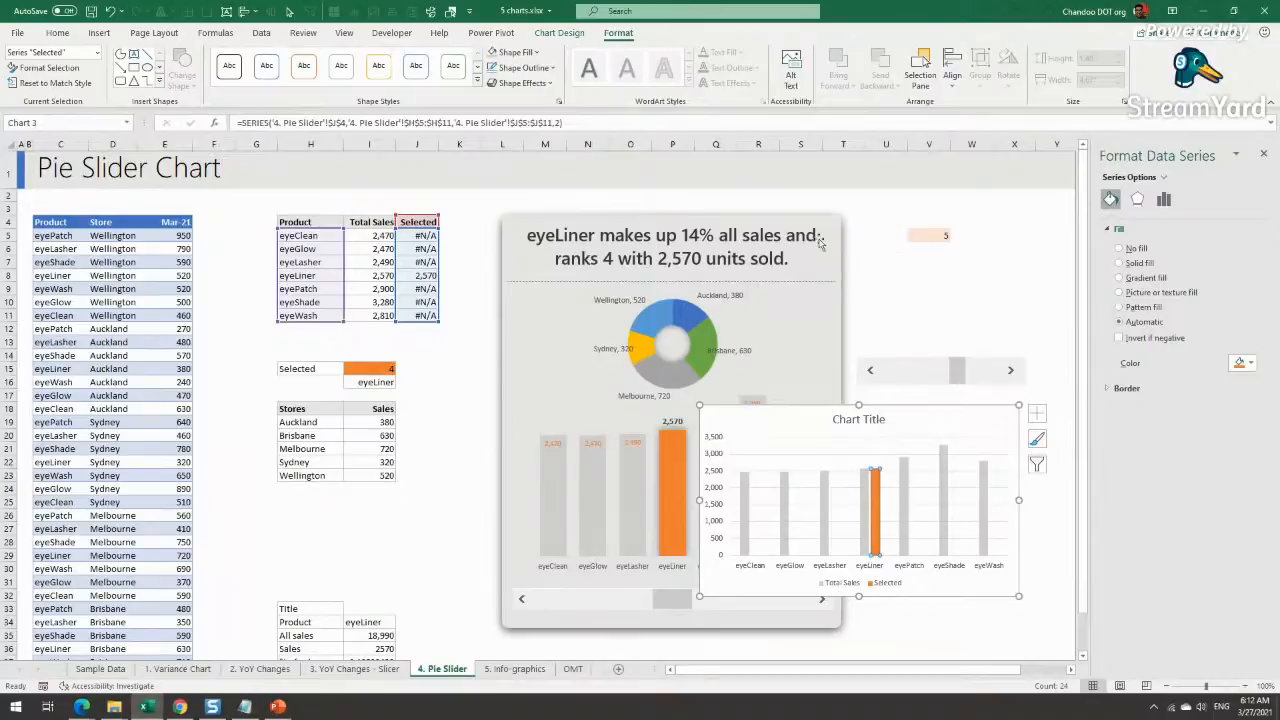
mouse_move(878, 502)
key("ctrl+1")
left_click_drag(1232, 291, 1211, 309)
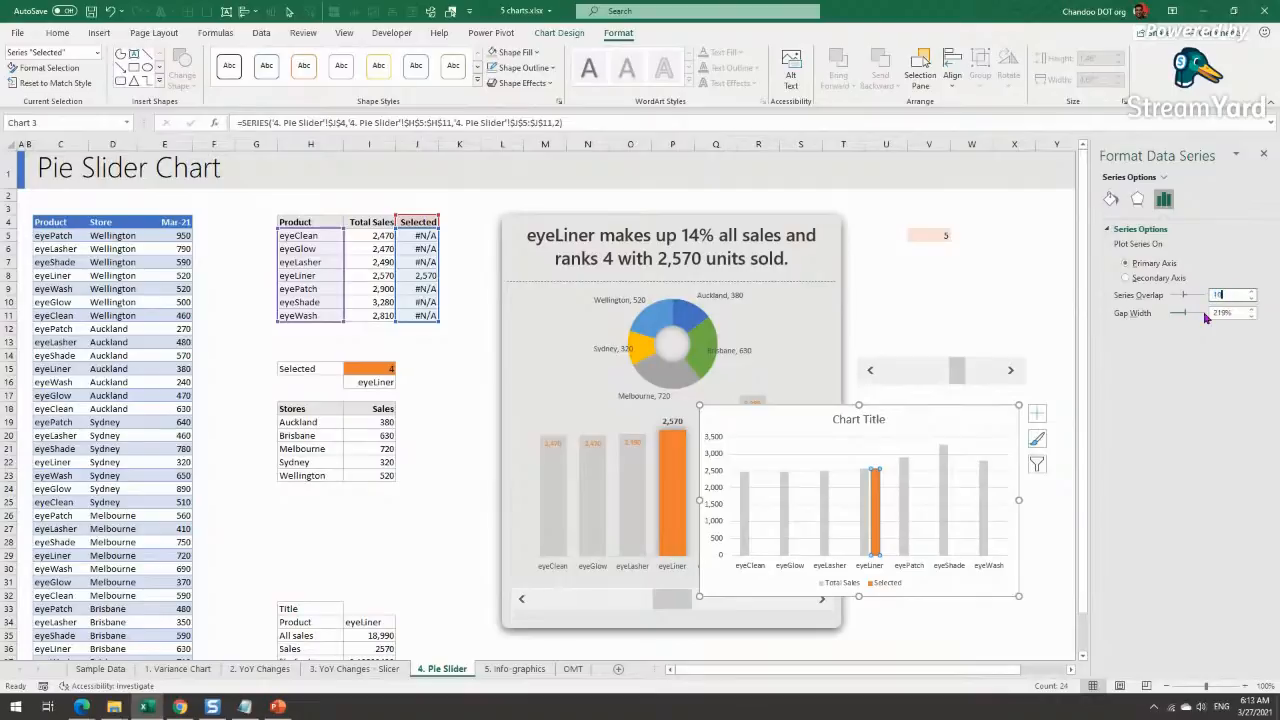
key("Return")
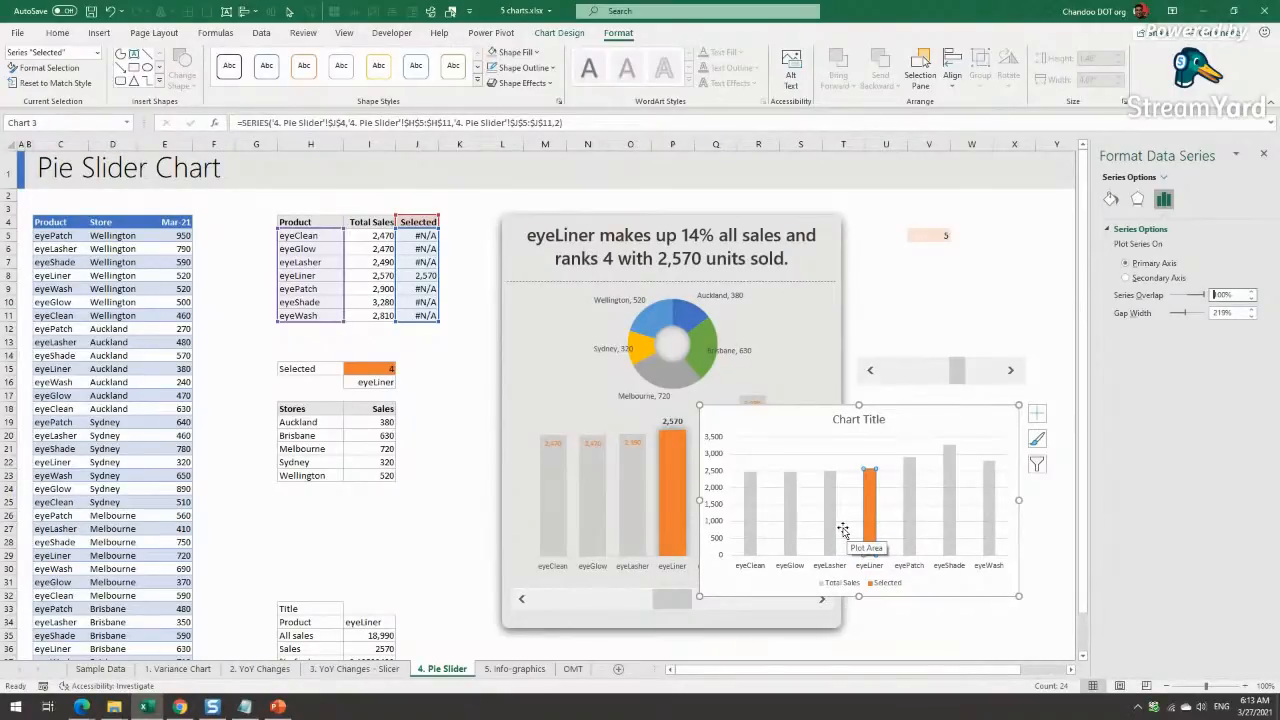
double_click(1238, 311)
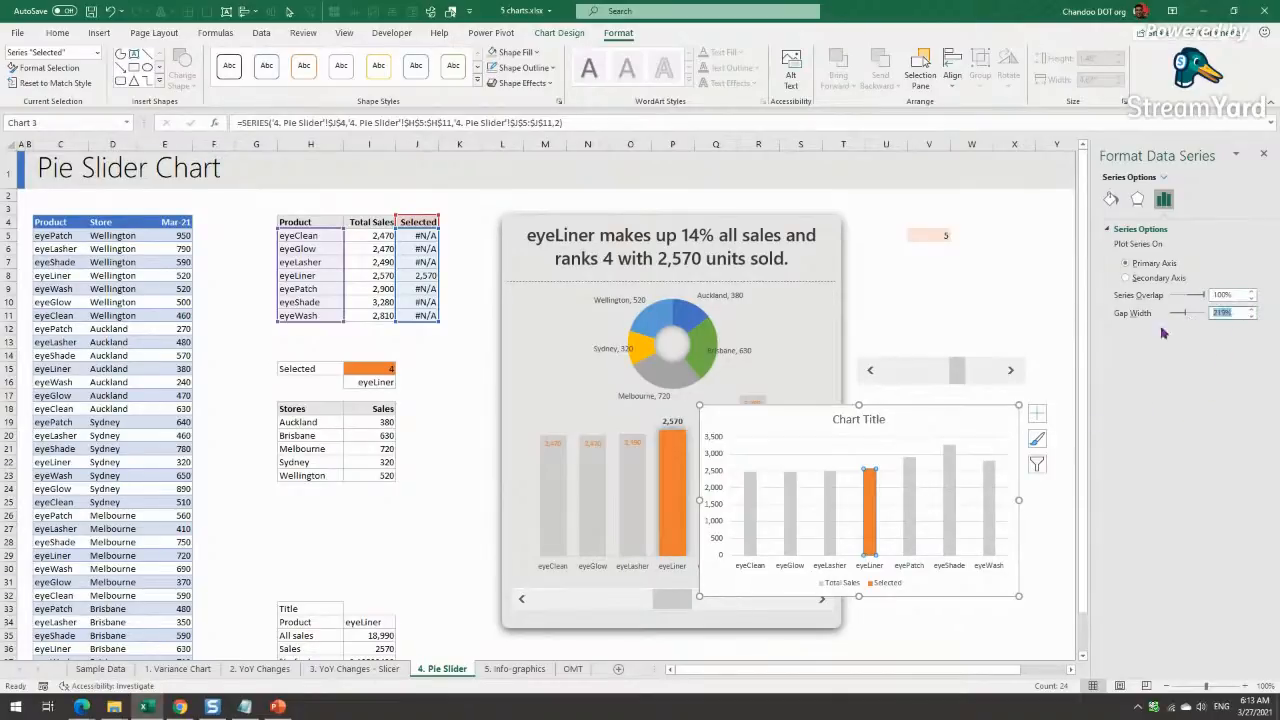
key("Return")
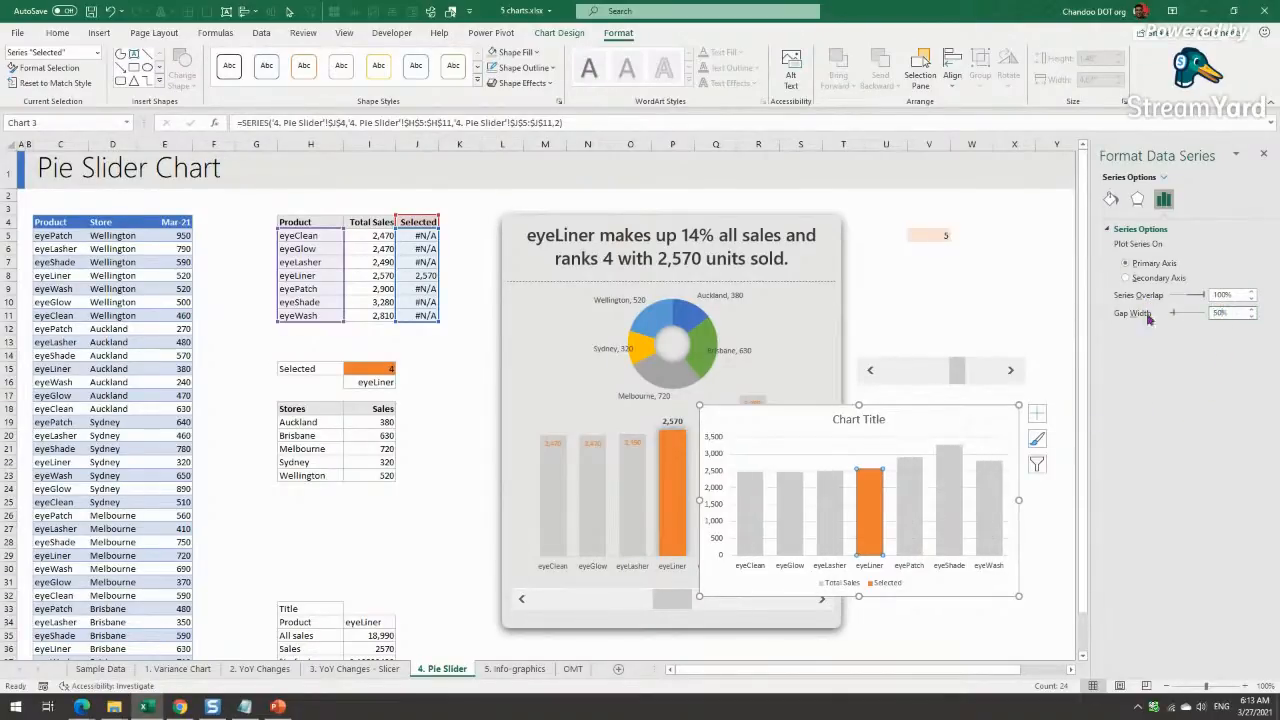
left_click(900, 428)
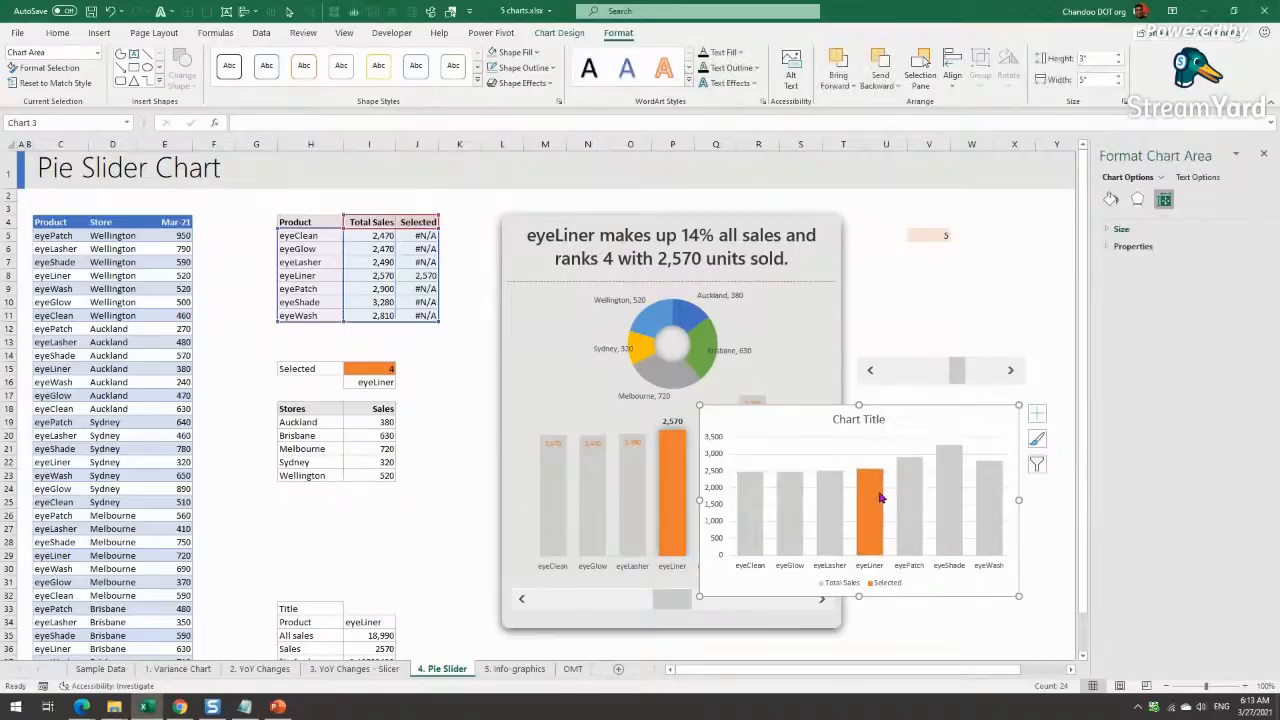
Step: Apply the centered outer shadow preset to the Selected series and deselect the chart
left_click(880, 497)
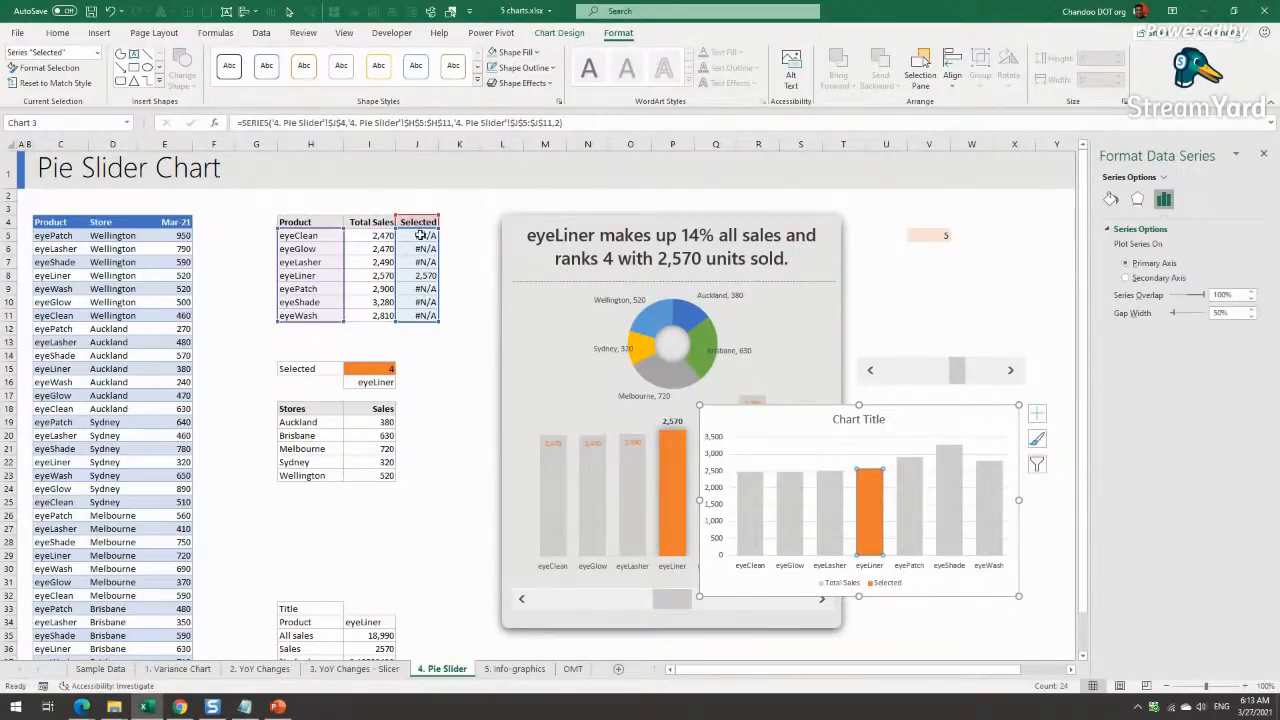
left_click(1137, 199)
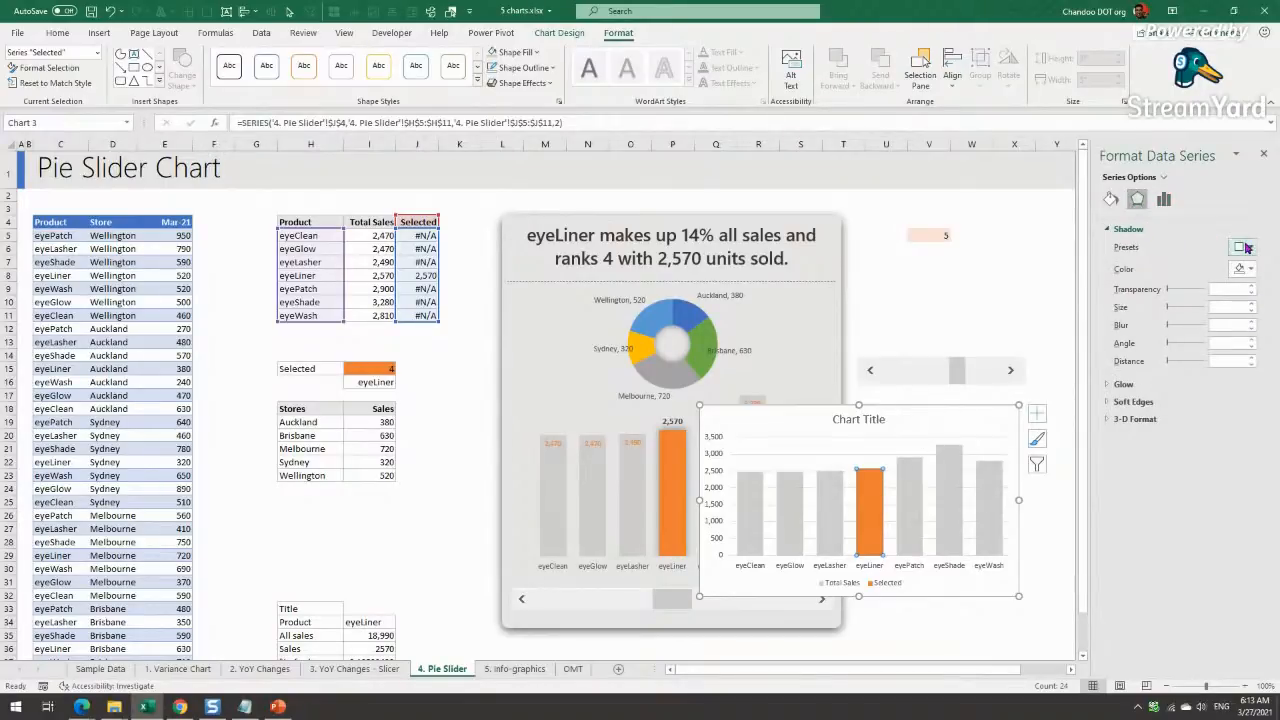
left_click(1242, 247)
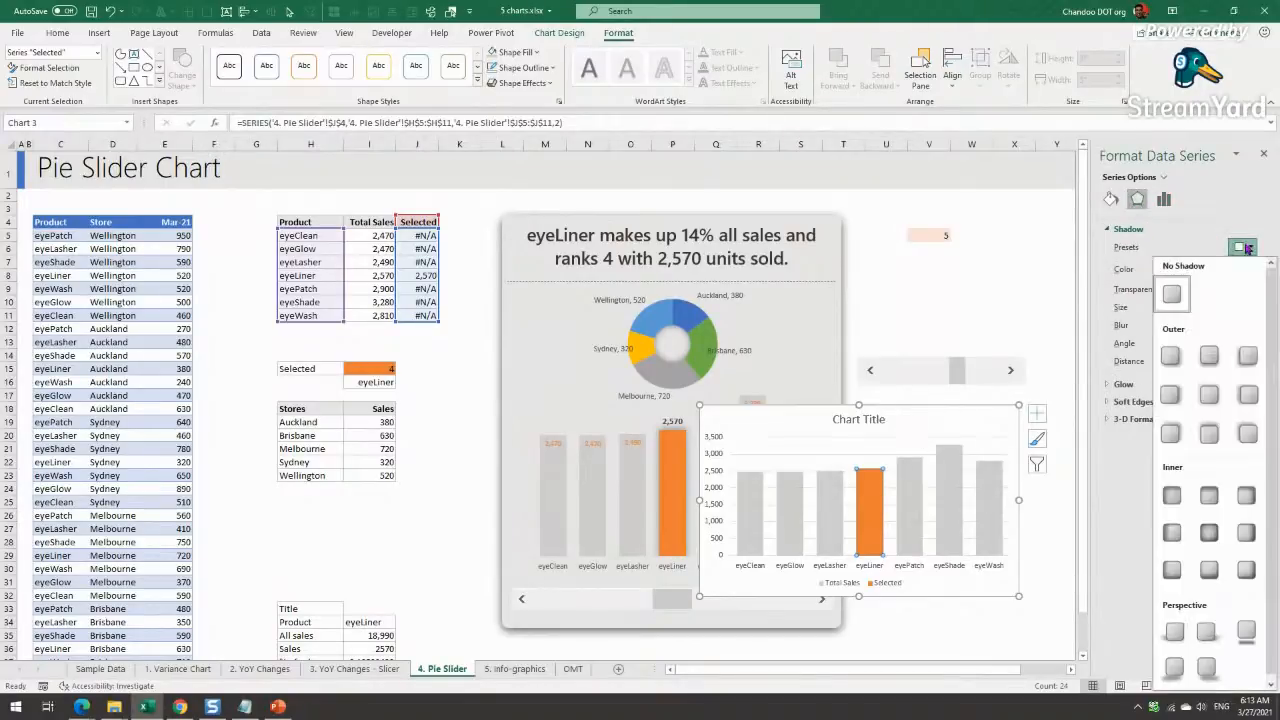
left_click(1209, 395)
key("Escape")
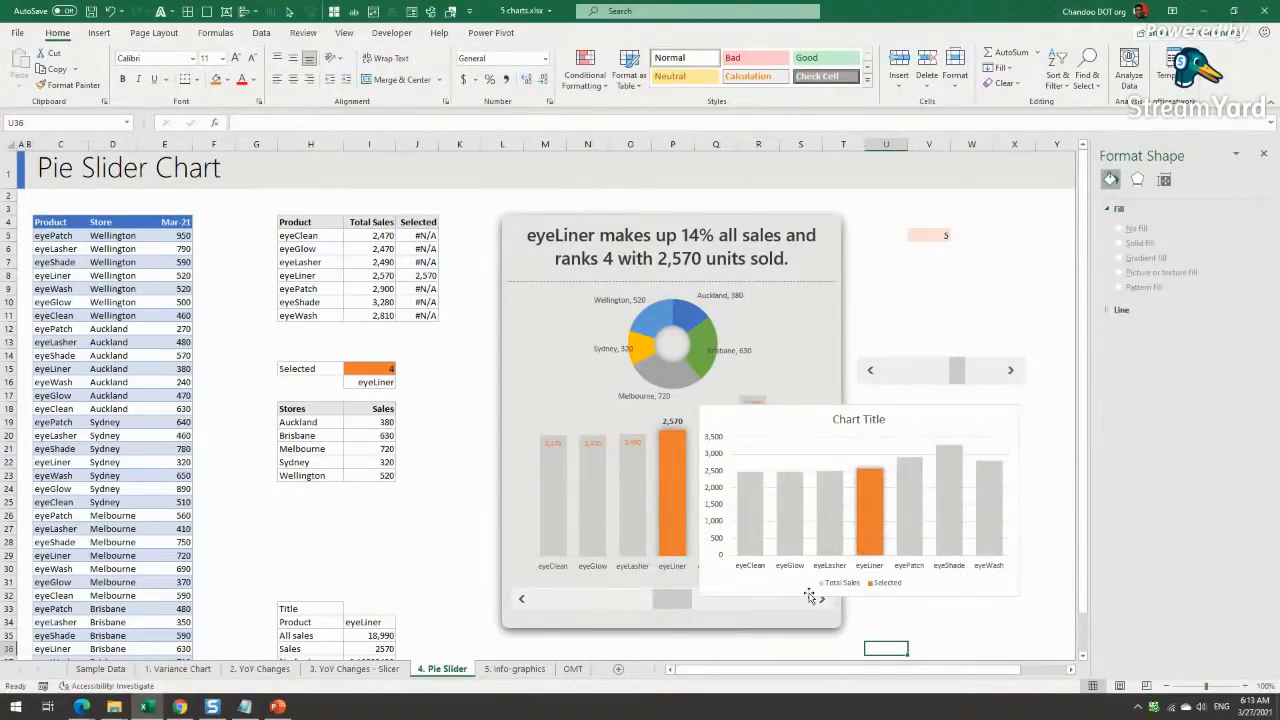
Step: Move the new column chart well clear of the pie slider chart, to around columns Z to AC near row 27
left_click_drag(838, 430, 860, 397)
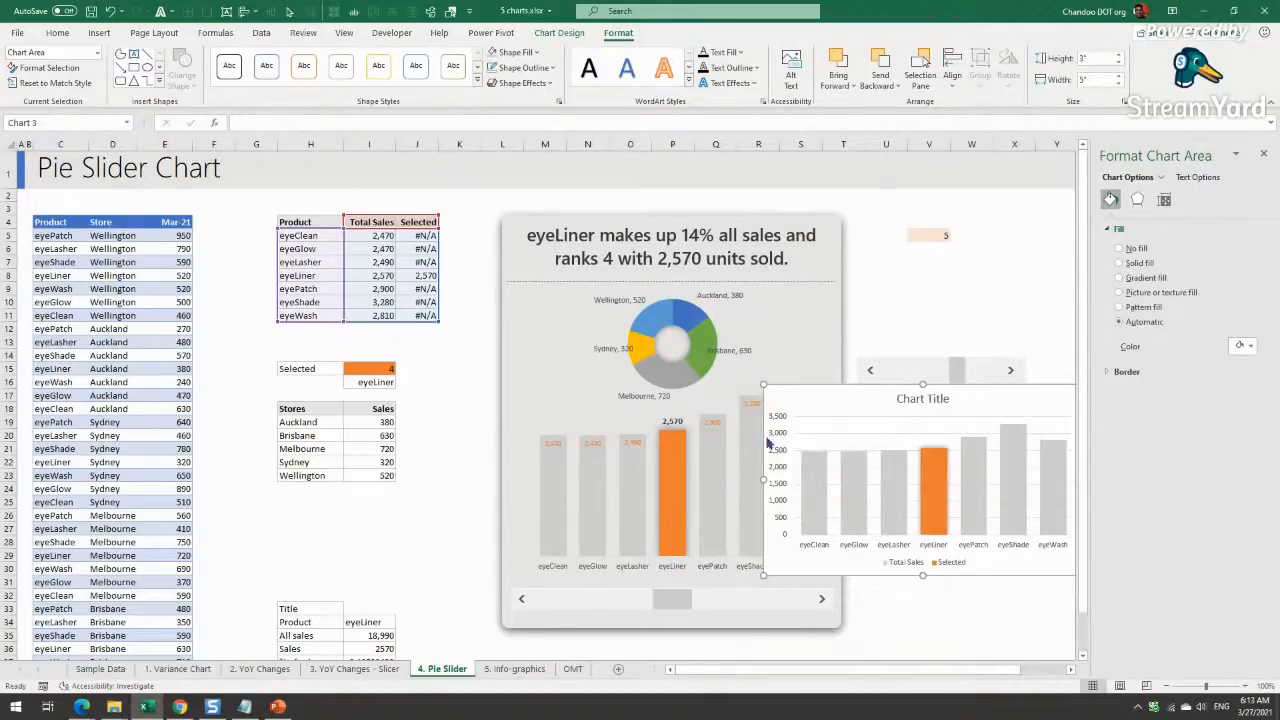
left_click_drag(855, 402, 1080, 505)
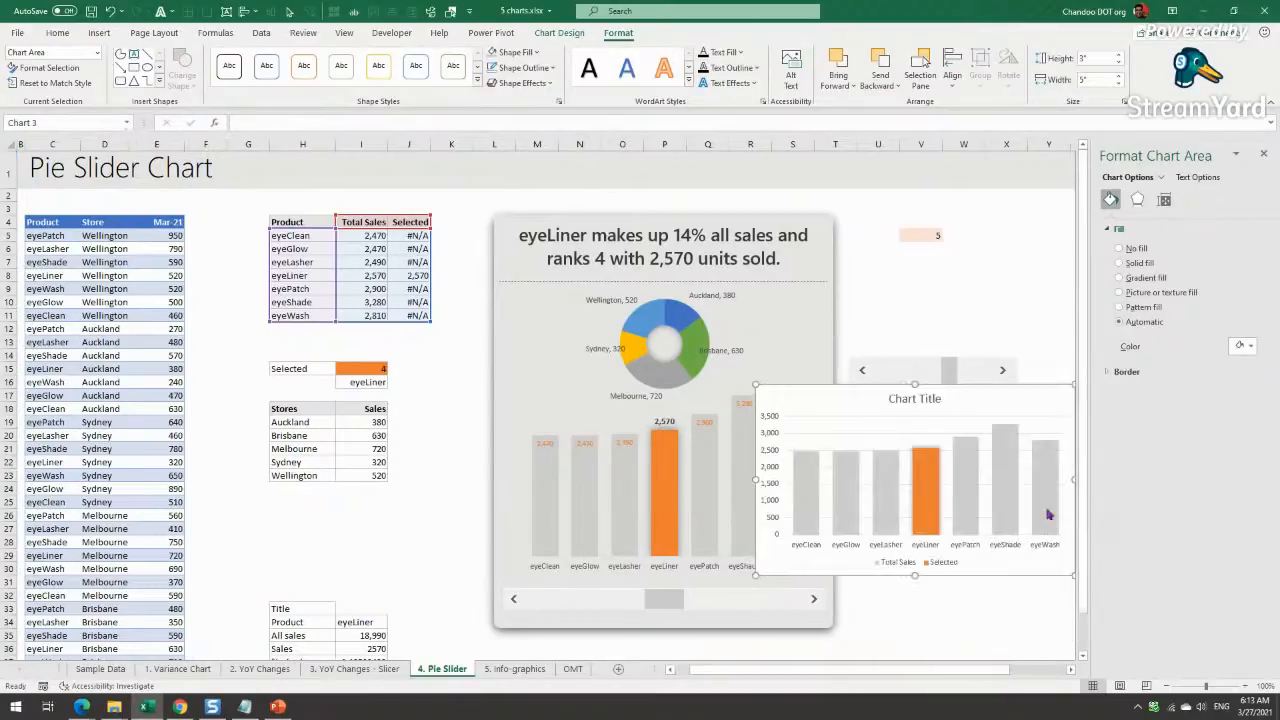
left_click_drag(791, 408, 926, 508)
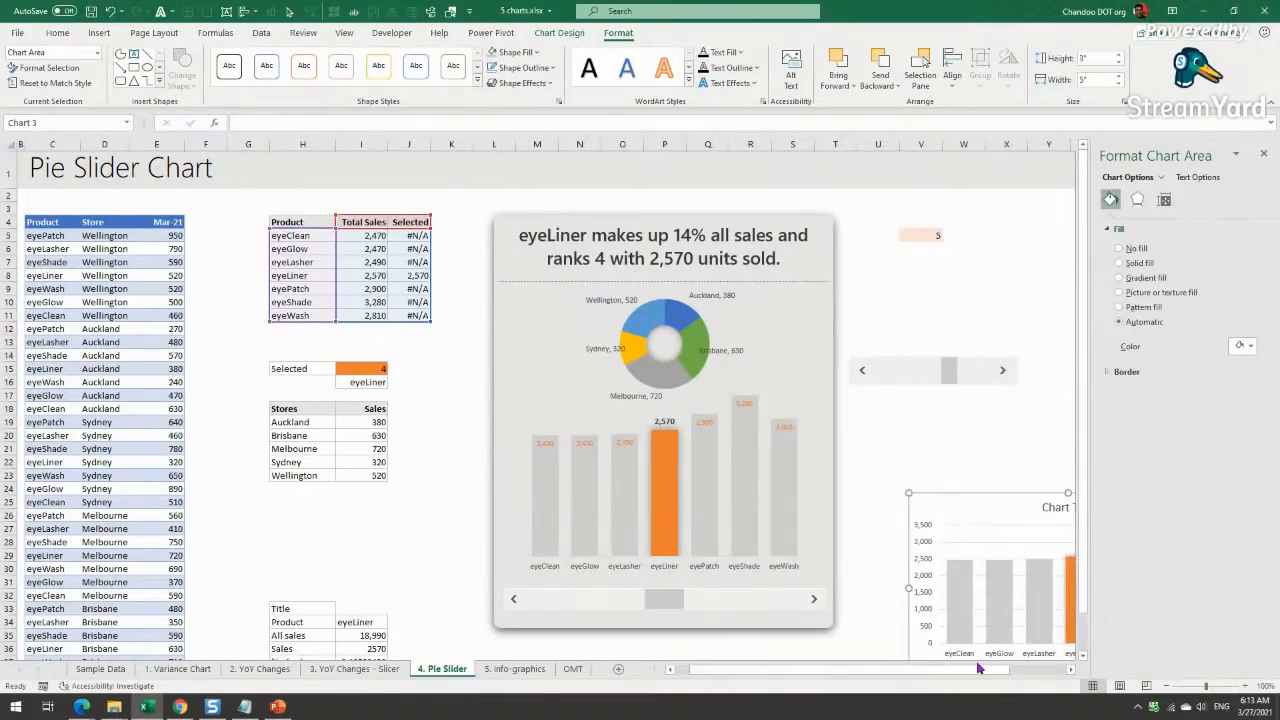
scroll(981, 668, "right", 3)
left_click_drag(783, 513, 984, 541)
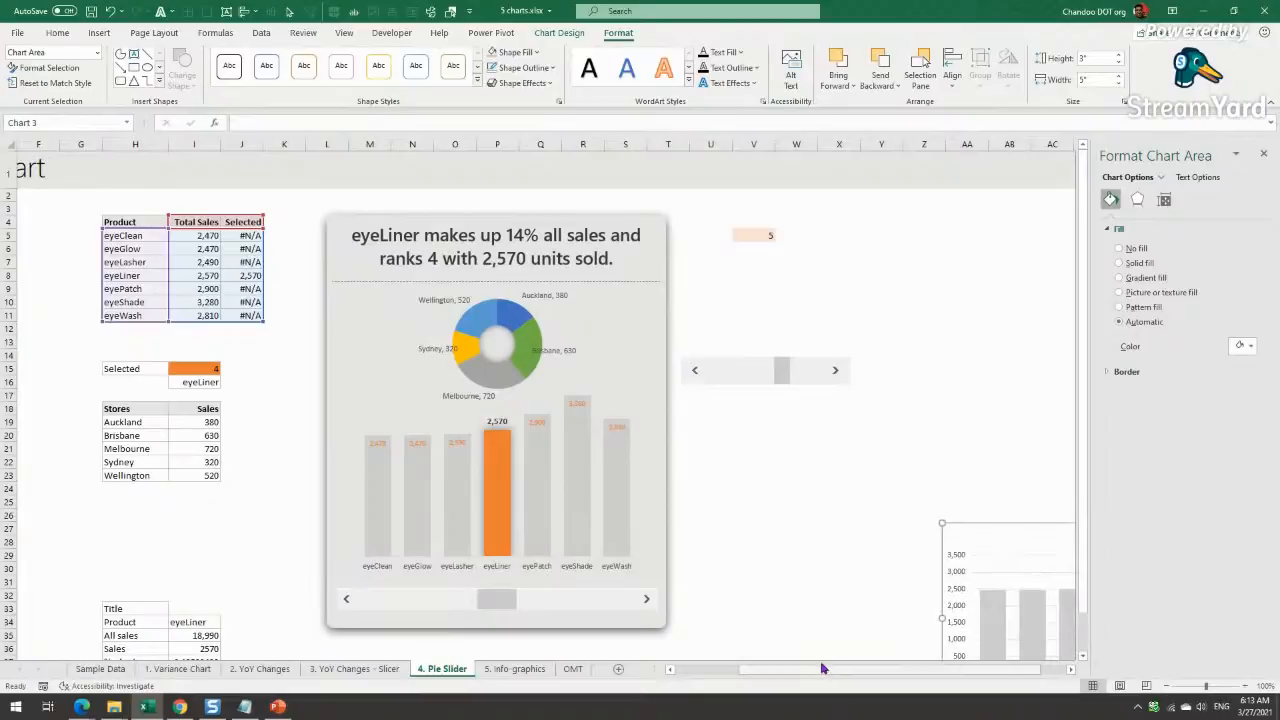
Step: Examine the Stores sales table starting at H18 and the selected product formula in I16 that drives it
scroll(705, 675, "left", 3)
scroll(411, 514, "down", 2)
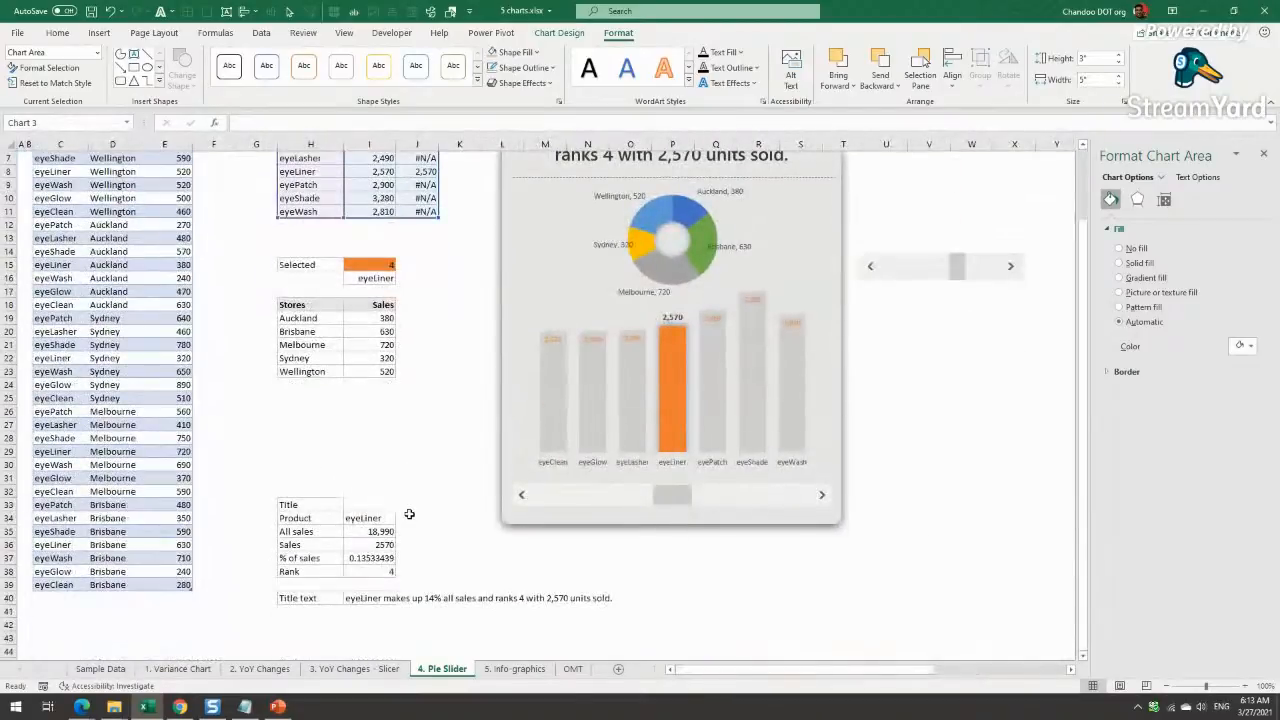
left_click(329, 305)
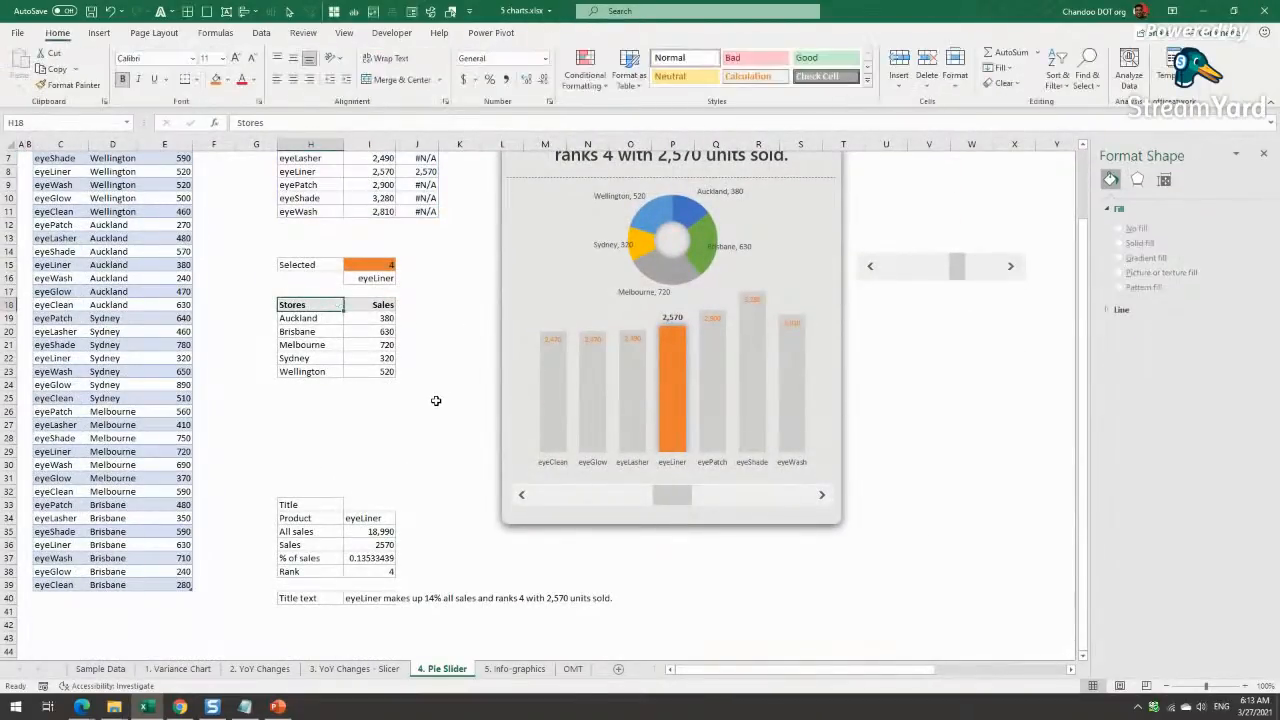
scroll(436, 400, "up", 2)
left_click(378, 383)
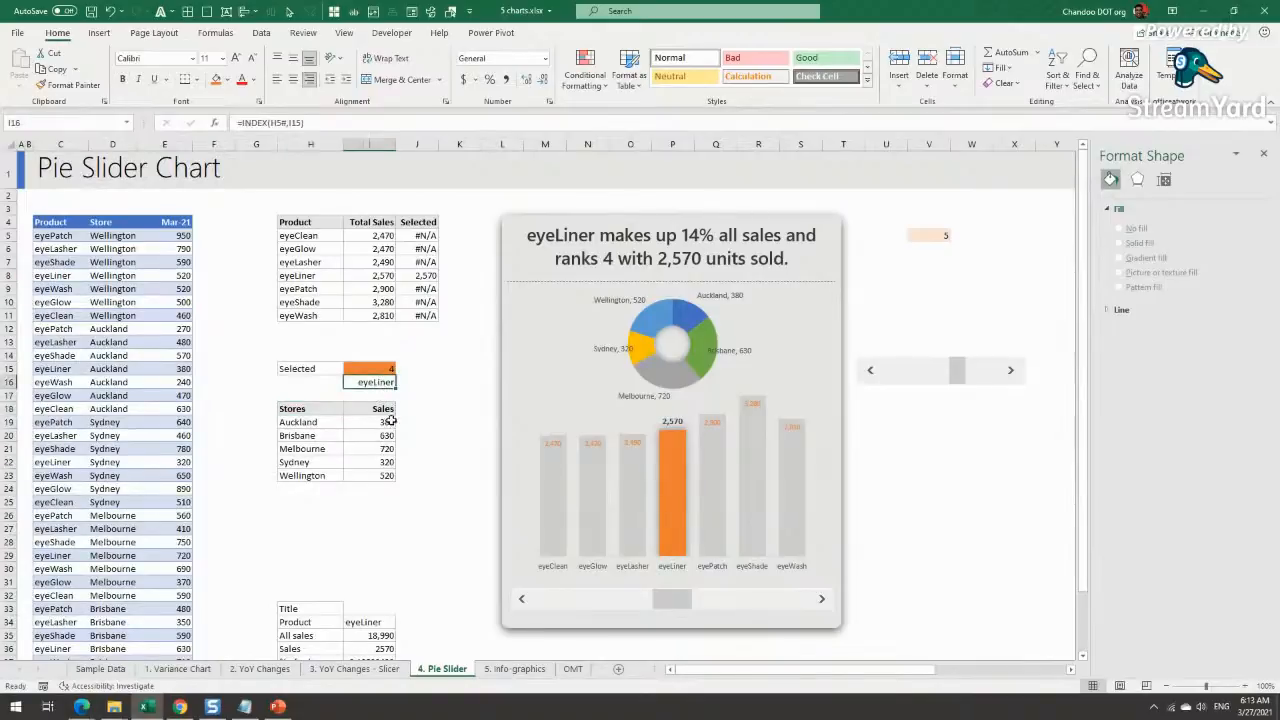
Step: Examine the SUMIFS formula in I19 that calculates the selected product's sales per store
left_click(370, 422)
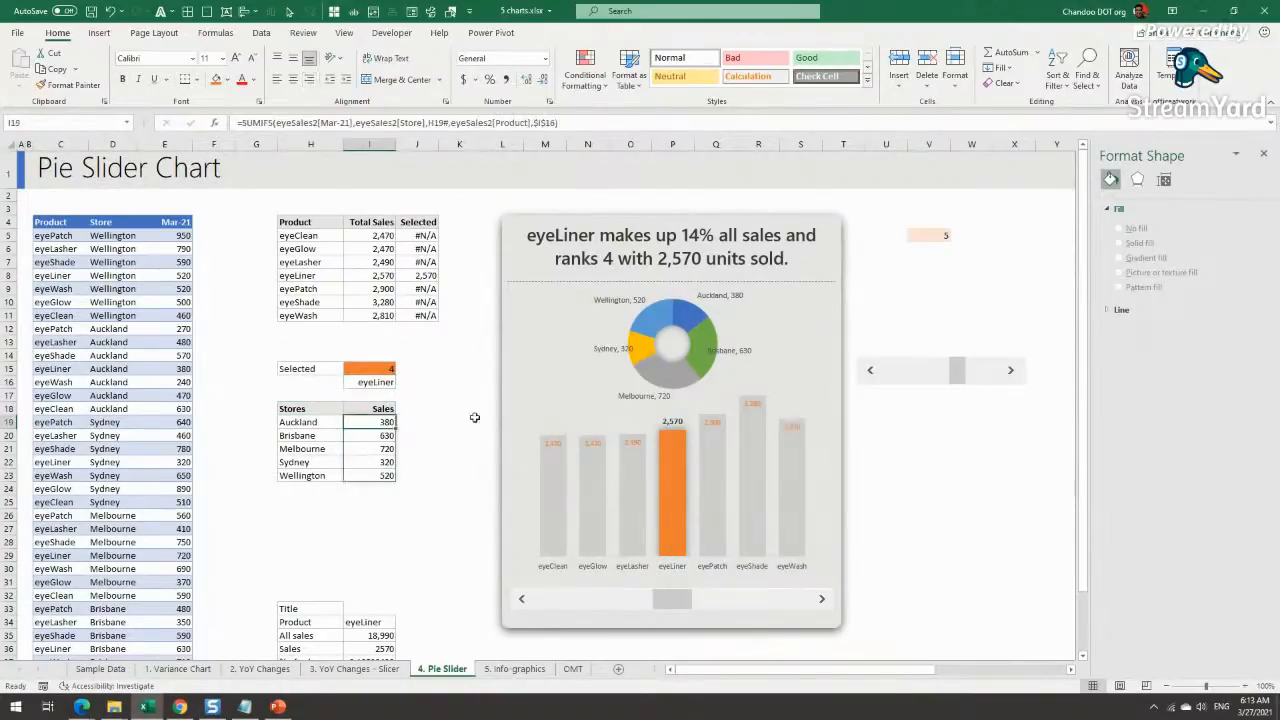
key("F2")
key("Escape")
Step: Insert a doughnut chart from the Stores and Sales table in H18:I23
left_click_drag(299, 414, 396, 478)
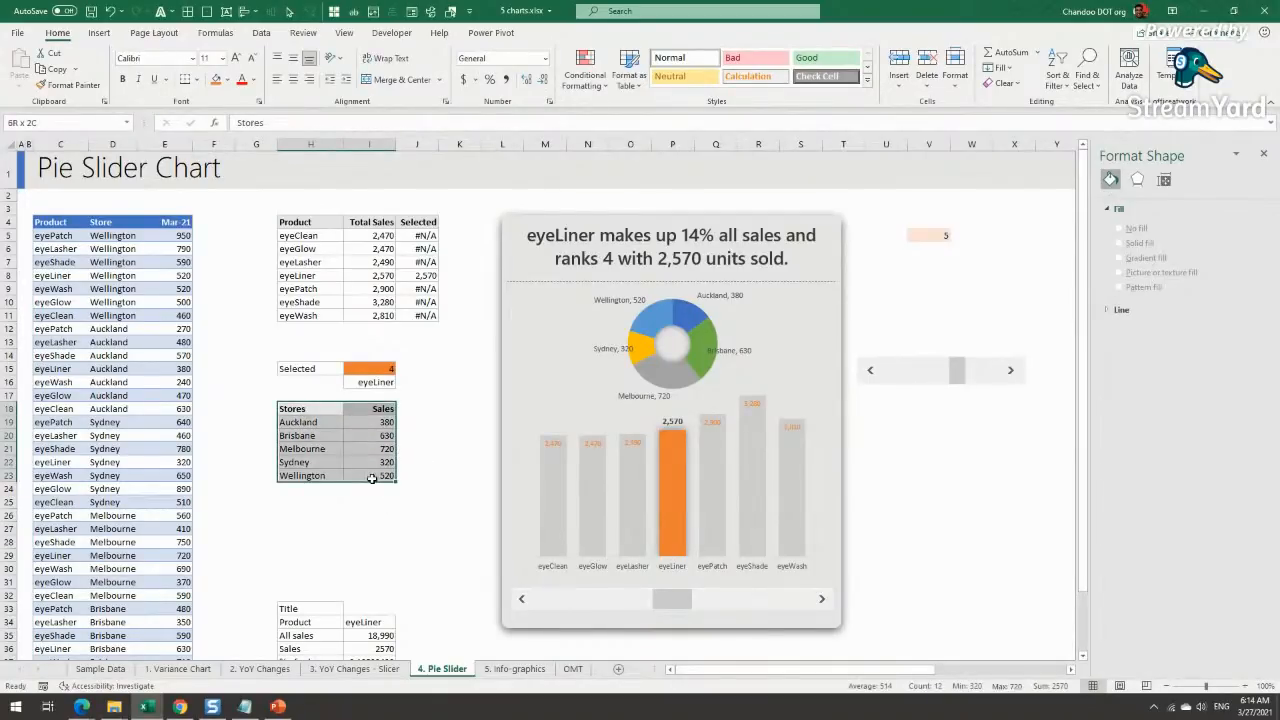
left_click(101, 34)
left_click(593, 82)
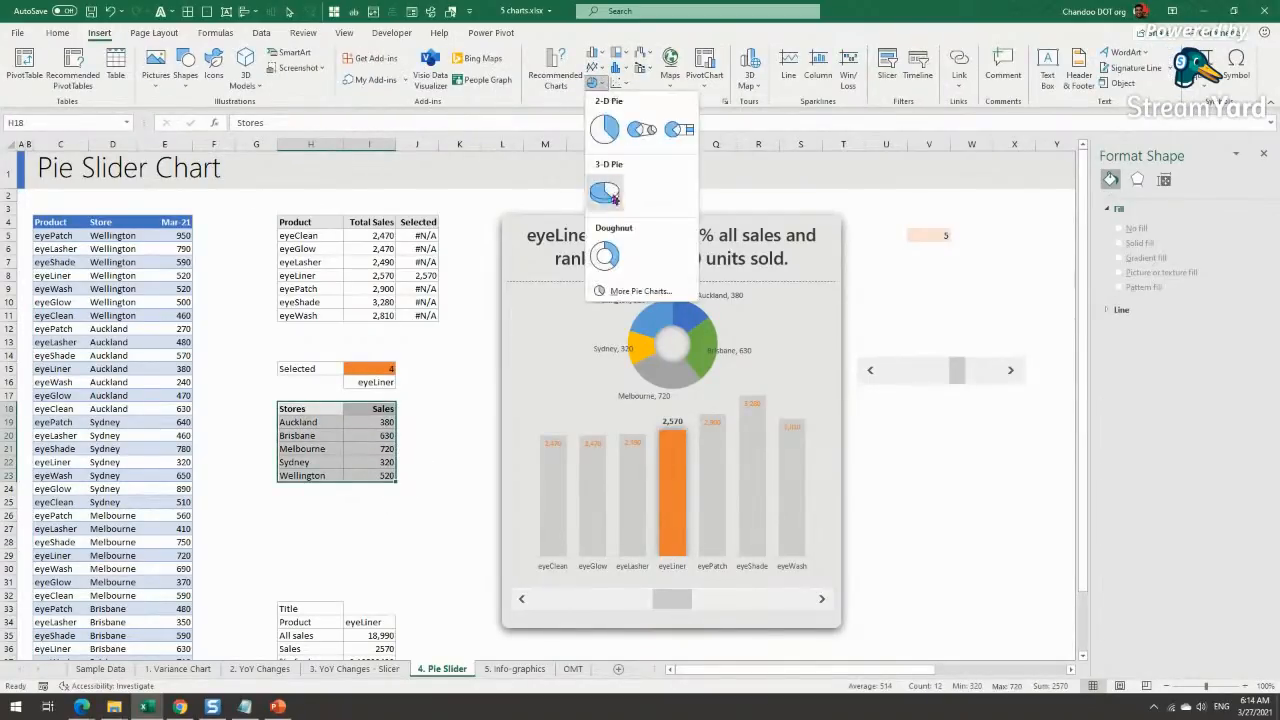
left_click(607, 257)
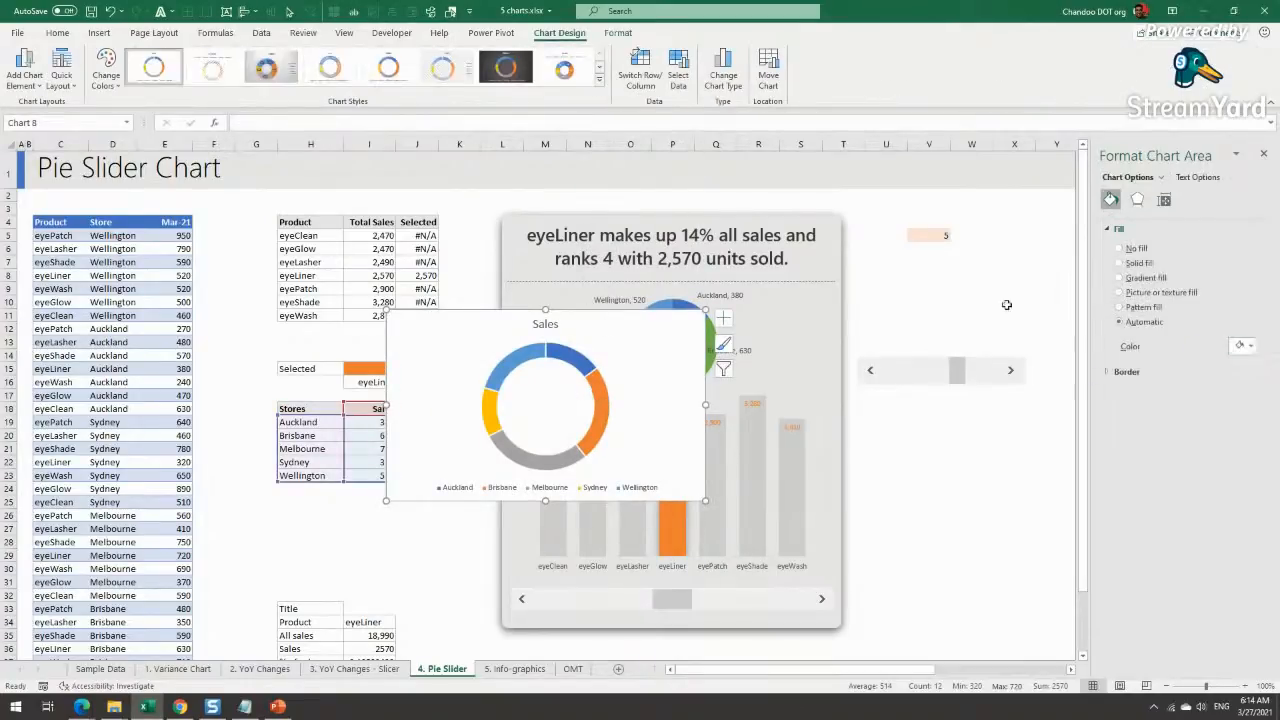
Step: Set the new doughnut chart's hole size to 40%
left_click(598, 425)
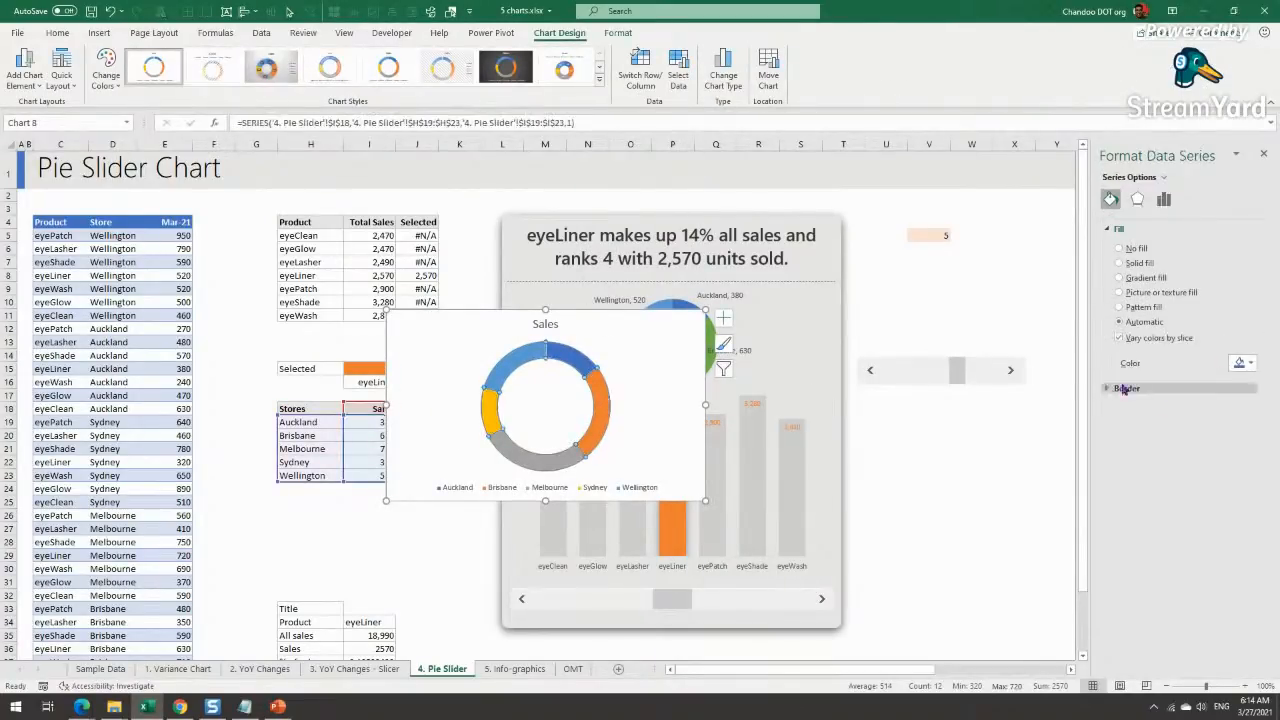
left_click(1164, 199)
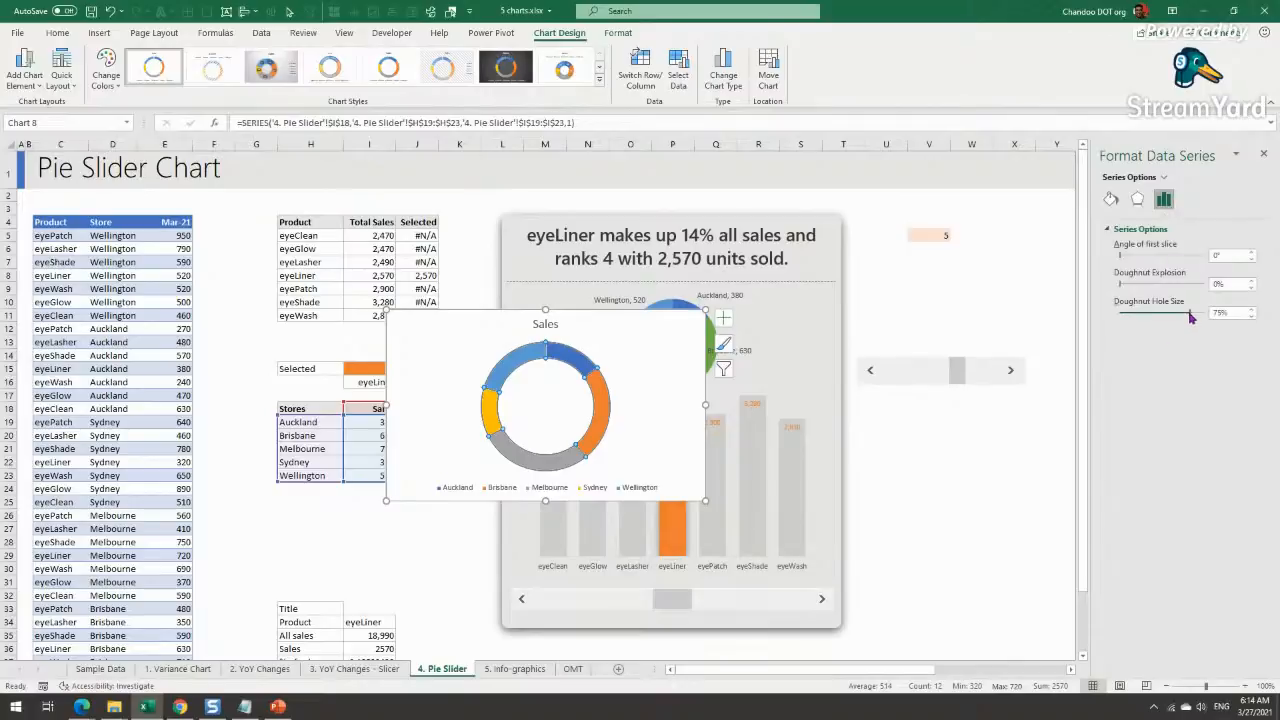
left_click_drag(1157, 319, 1158, 319)
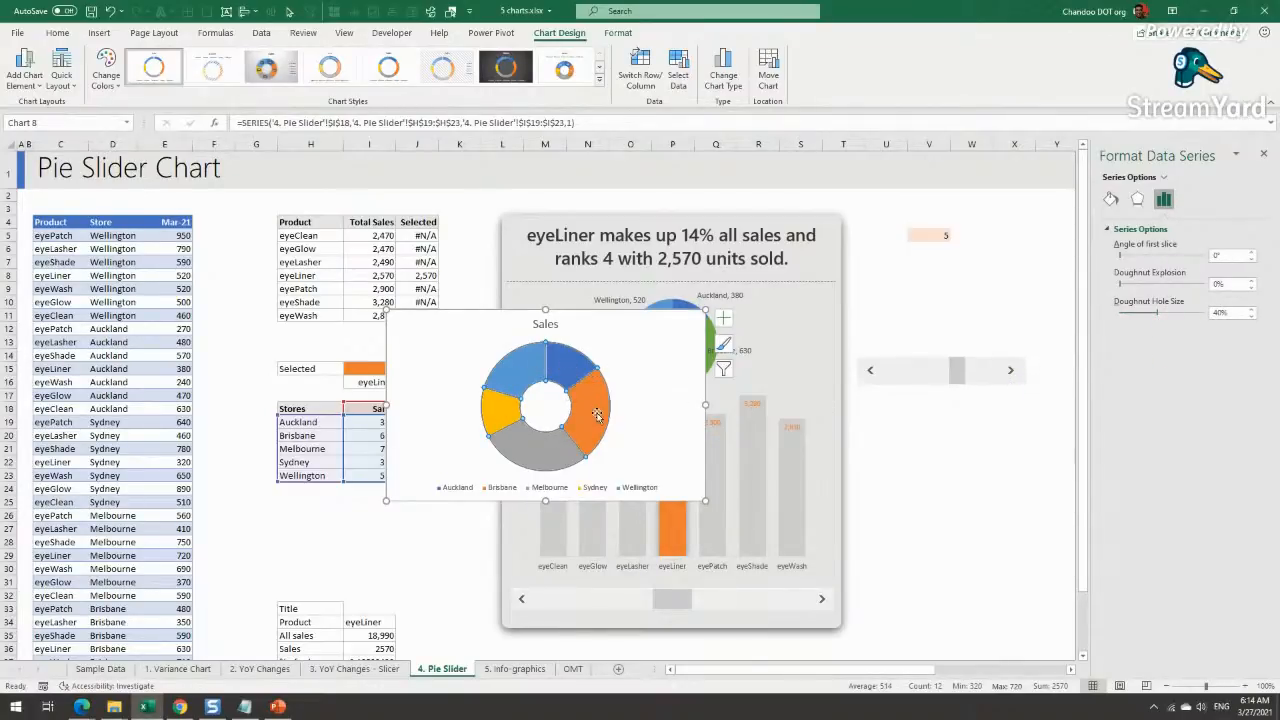
Step: Move the doughnut chart below the loose scroll bar near column V and set its chart area to no fill
left_click_drag(645, 380, 983, 453)
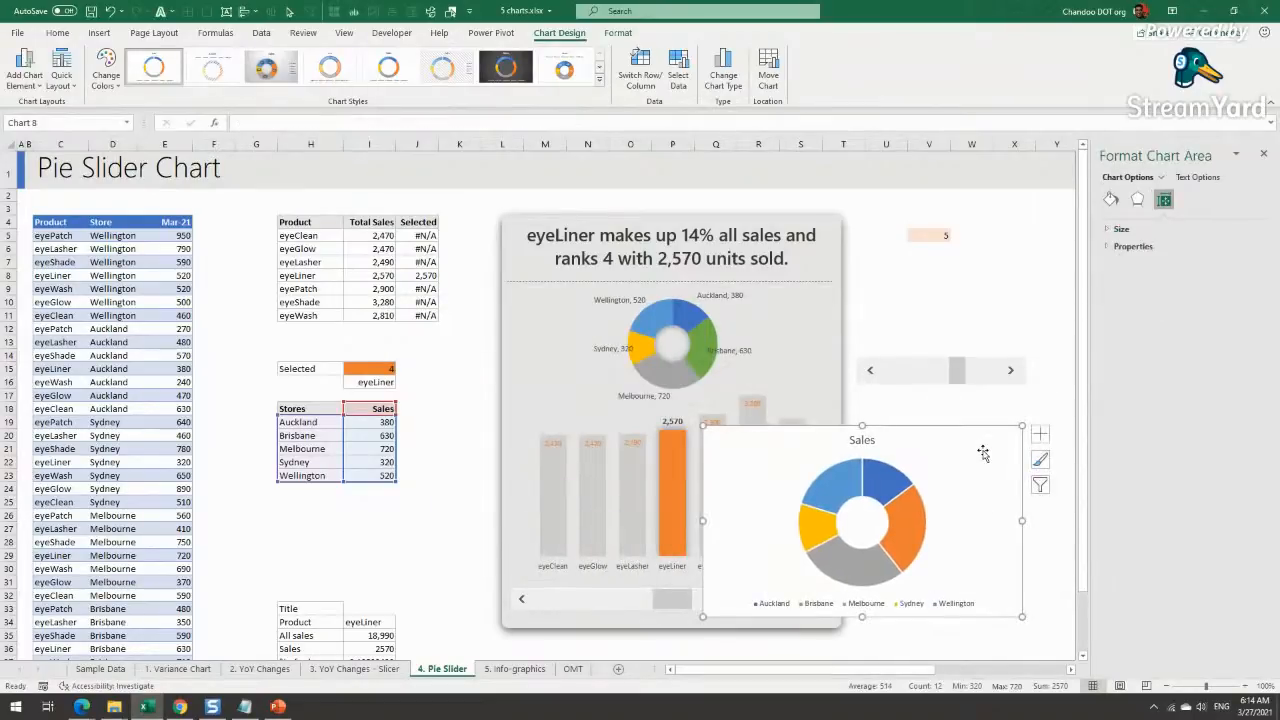
left_click(618, 32)
left_click(515, 52)
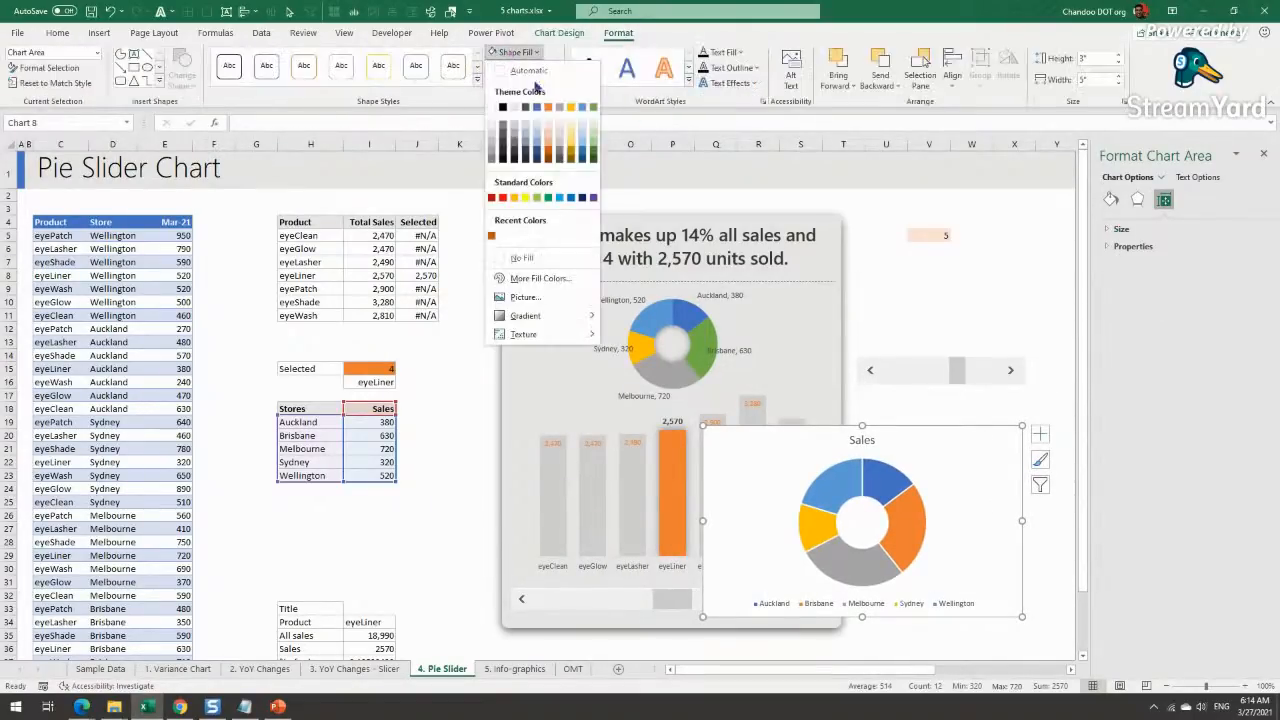
left_click(513, 257)
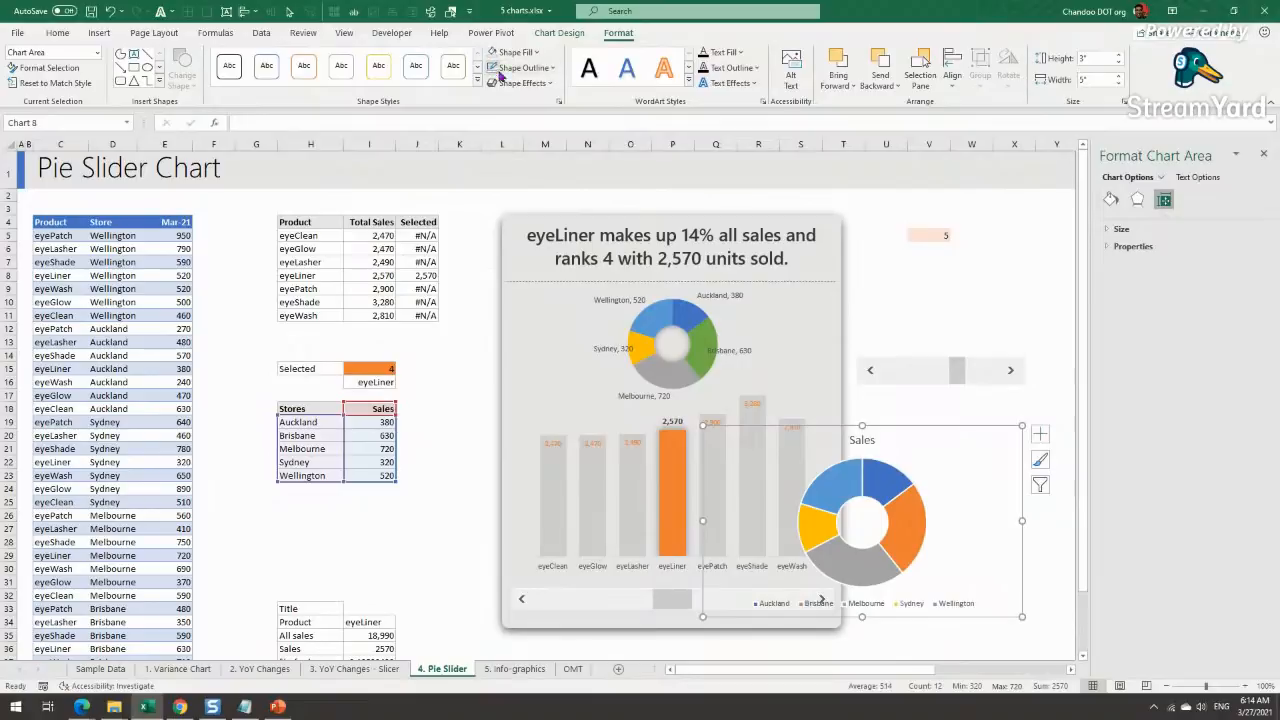
Step: Move the doughnut chart further away from the pie slider's columns, then delete it
left_click(900, 514)
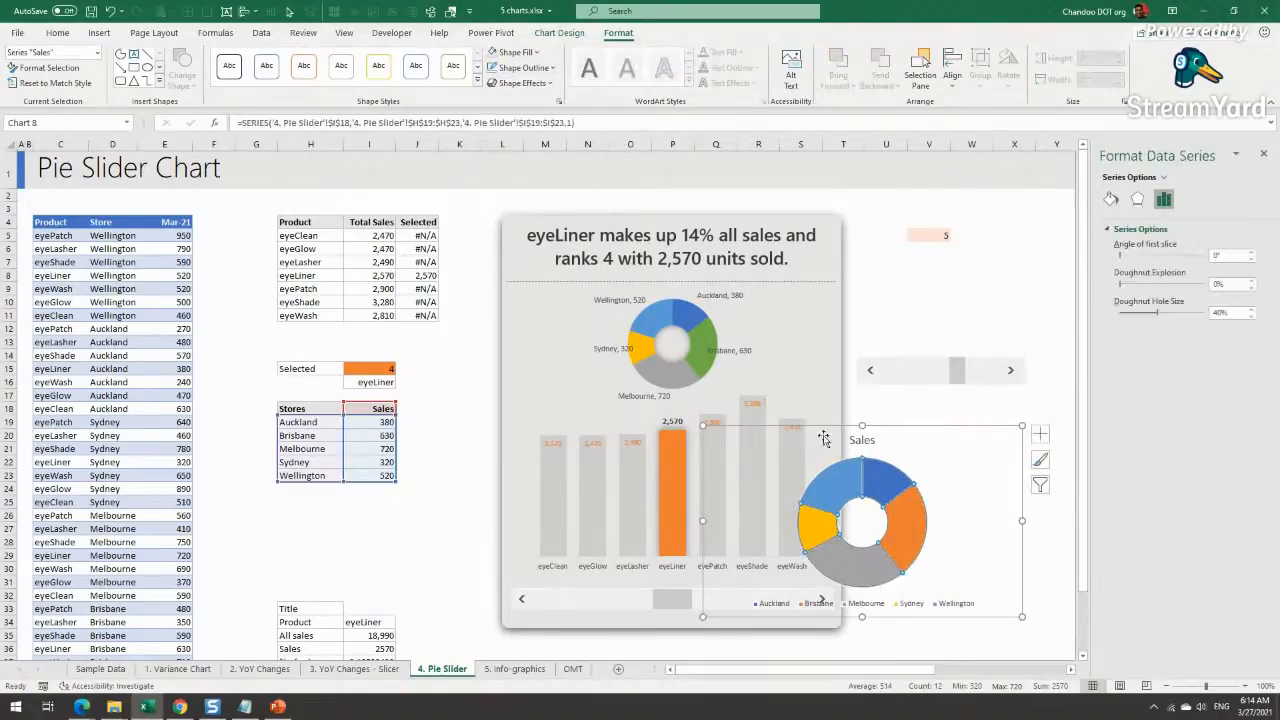
left_click_drag(835, 431, 940, 419)
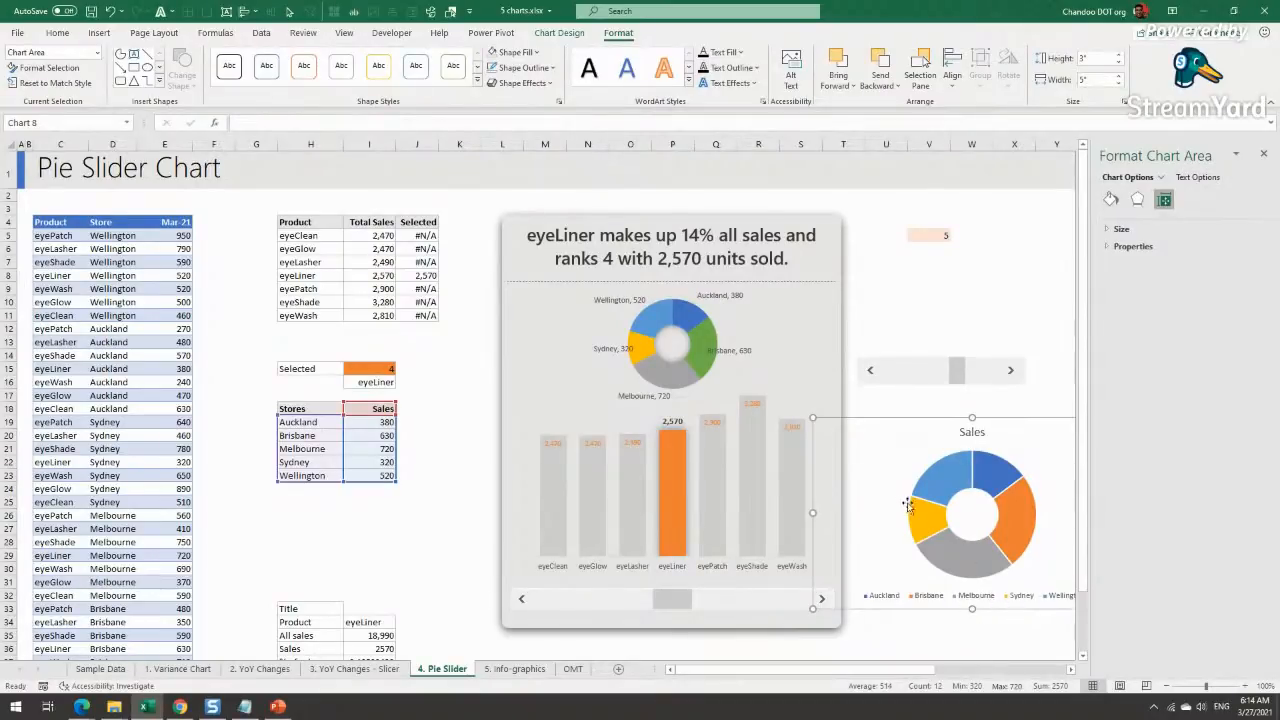
key("Delete")
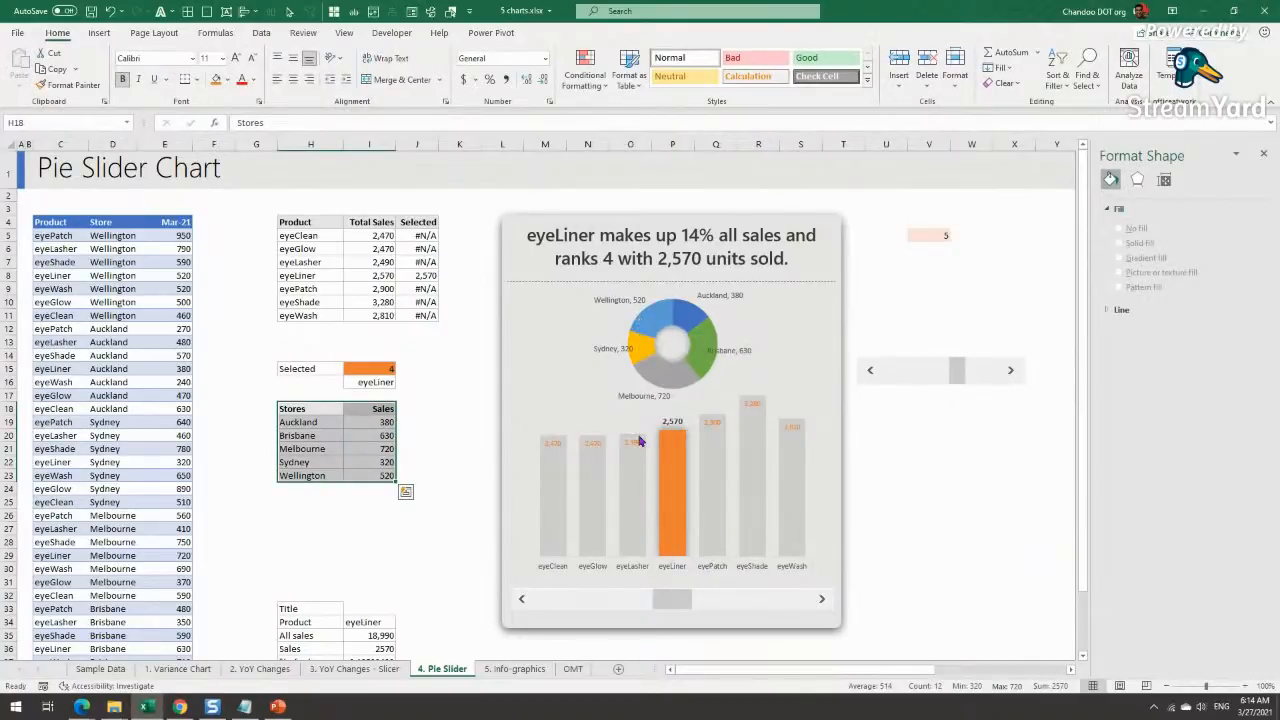
Step: Examine the cell link of the pie slider's title shape and the Product, All sales and Sales formulas in I34:I36
mouse_move(640, 441)
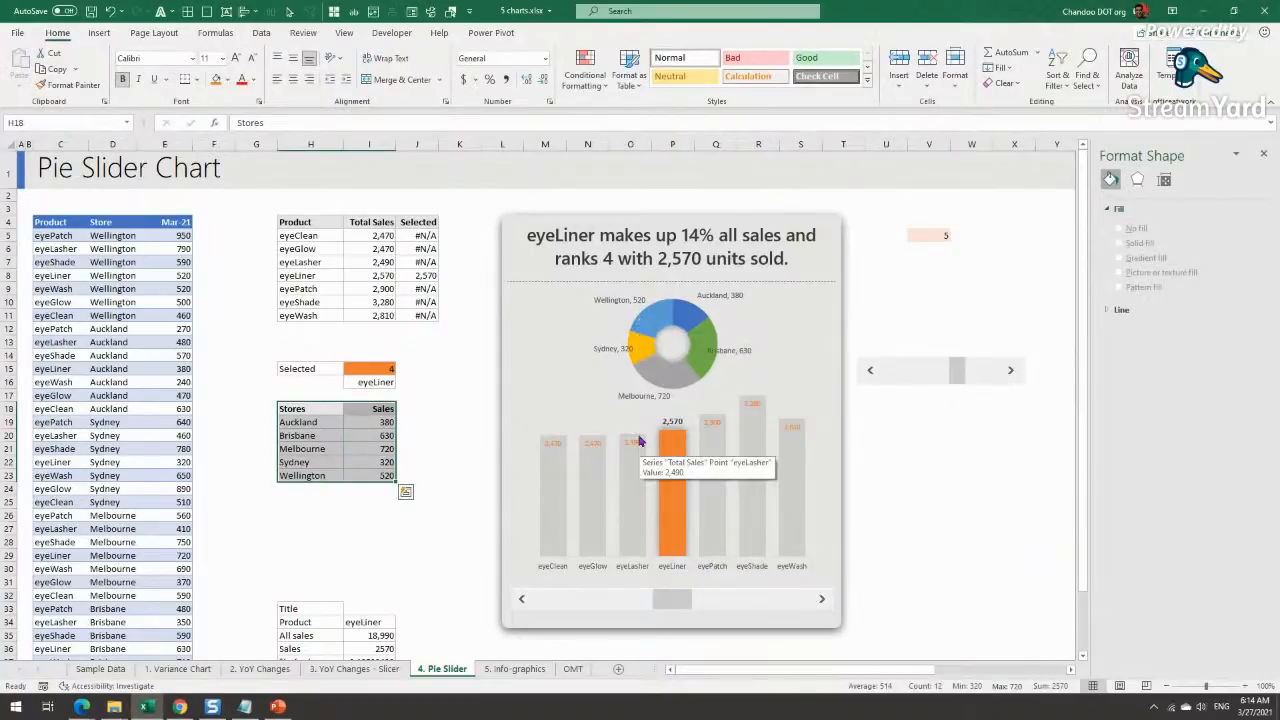
left_click(622, 258)
scroll(450, 540, "down", 5)
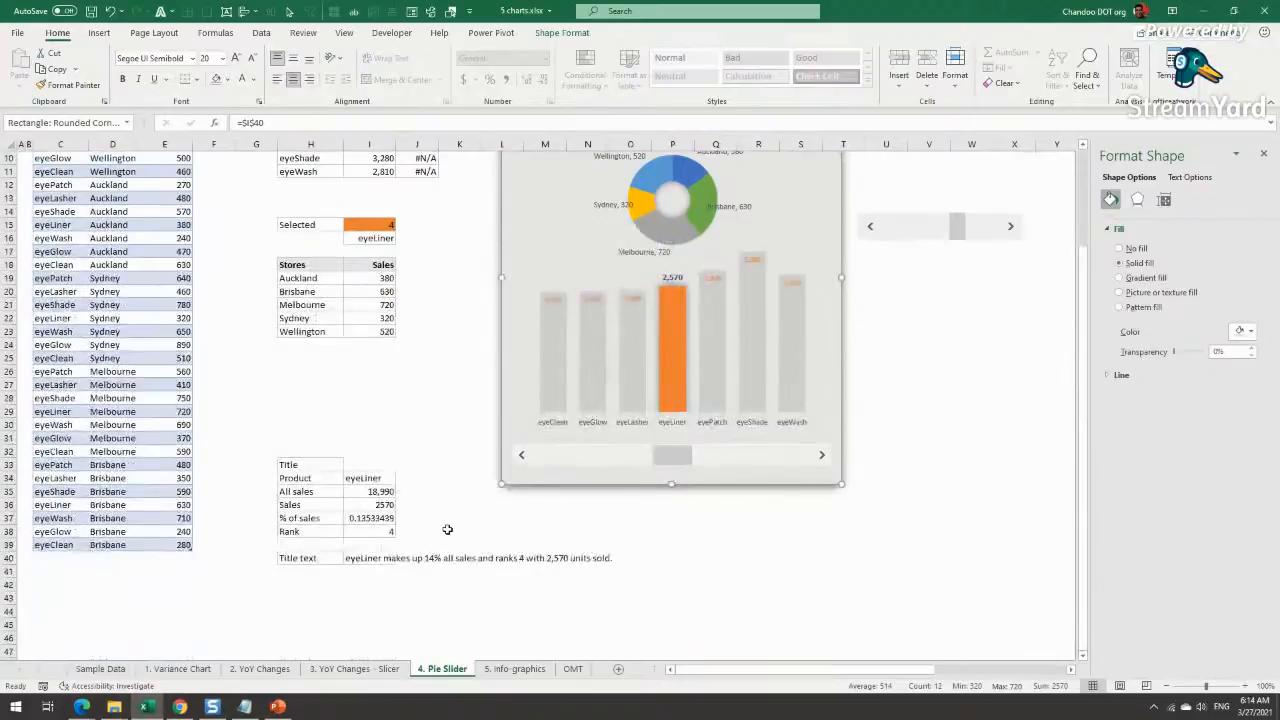
left_click(321, 388)
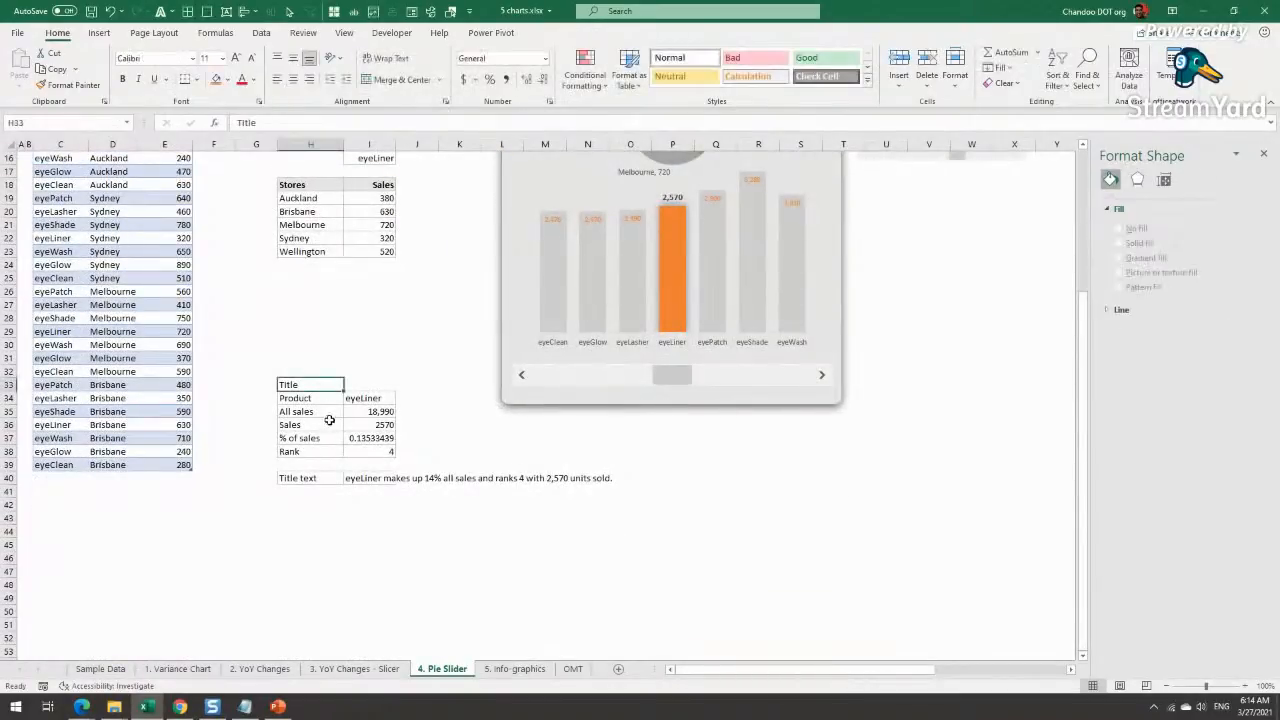
left_click(364, 398)
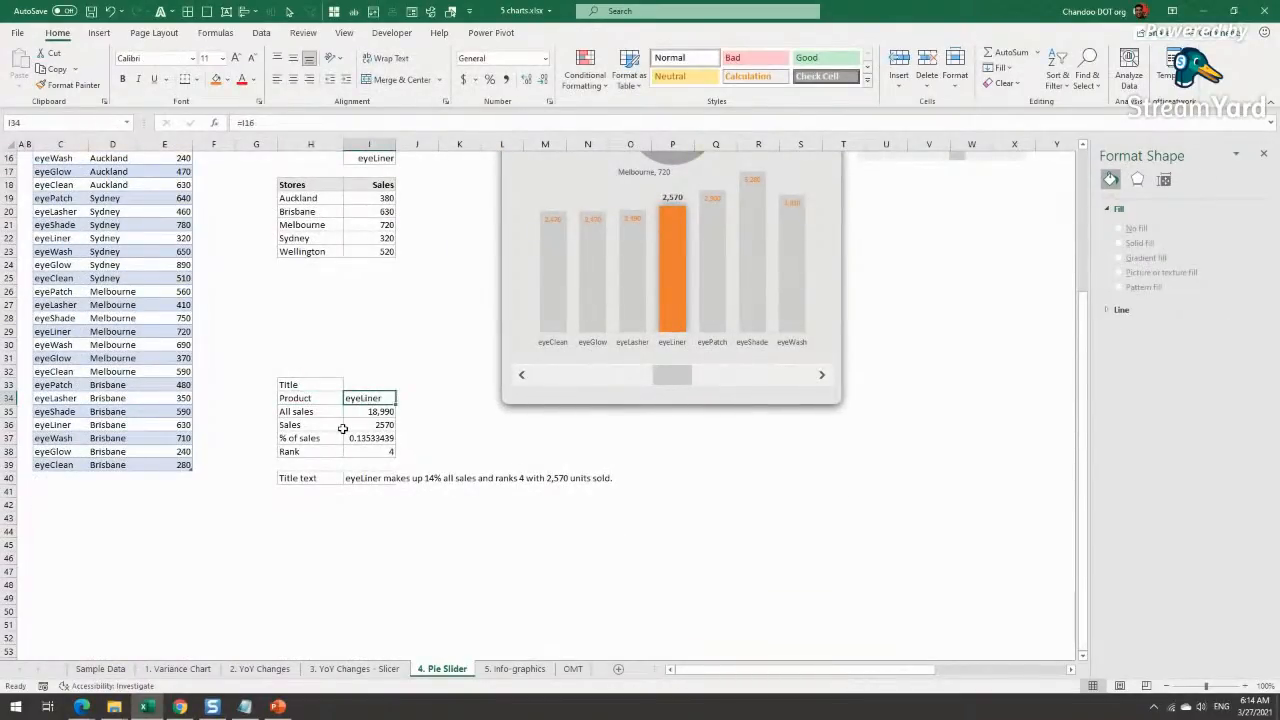
left_click(318, 411)
left_click(385, 411)
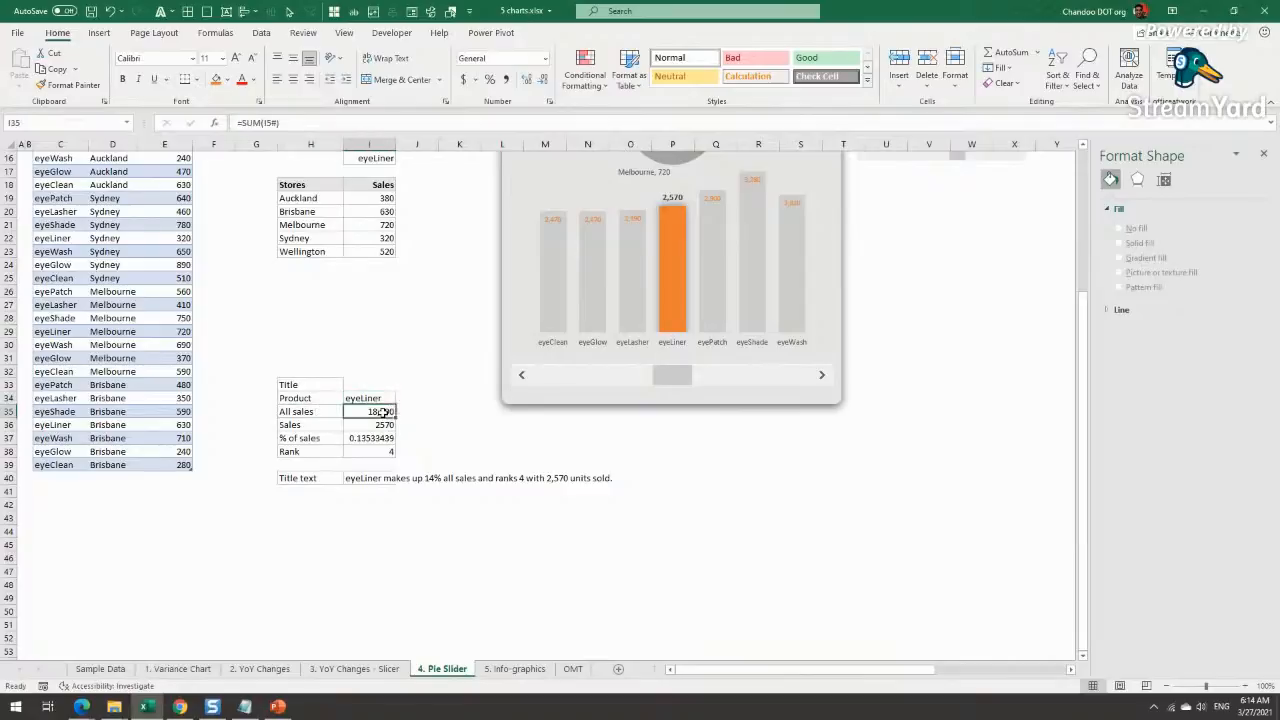
double_click(388, 414)
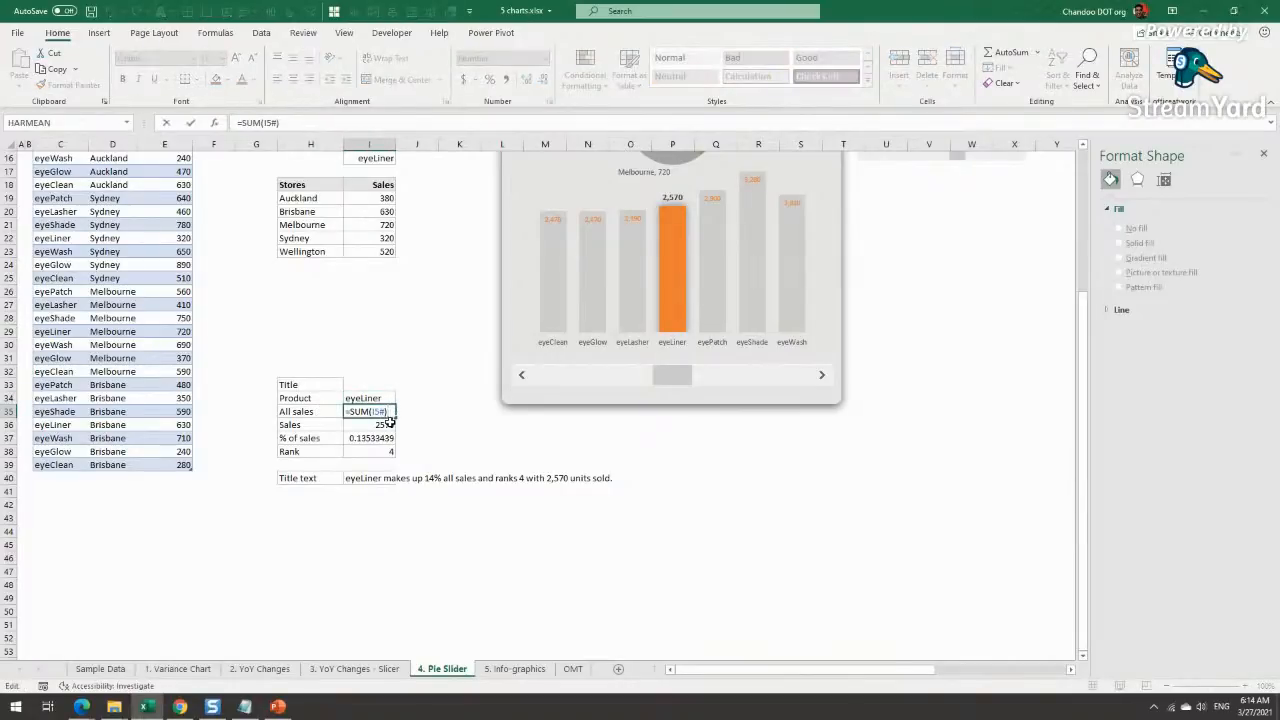
key("Escape")
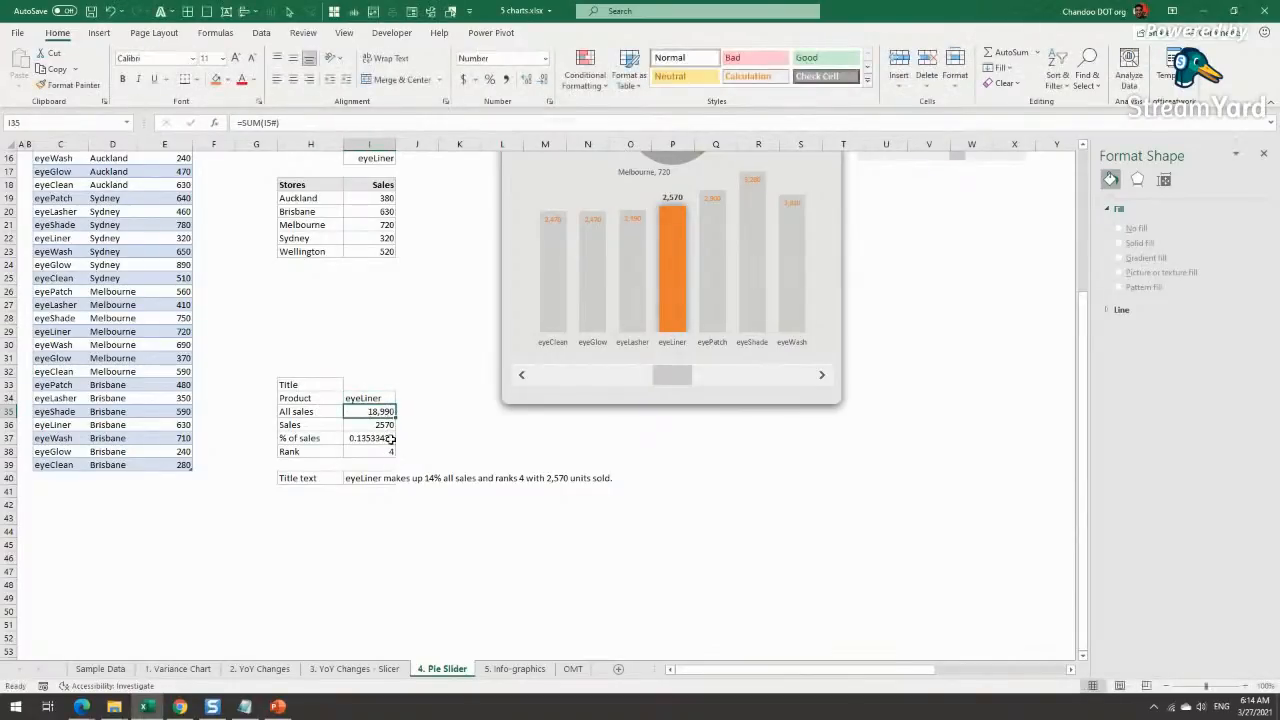
left_click(385, 426)
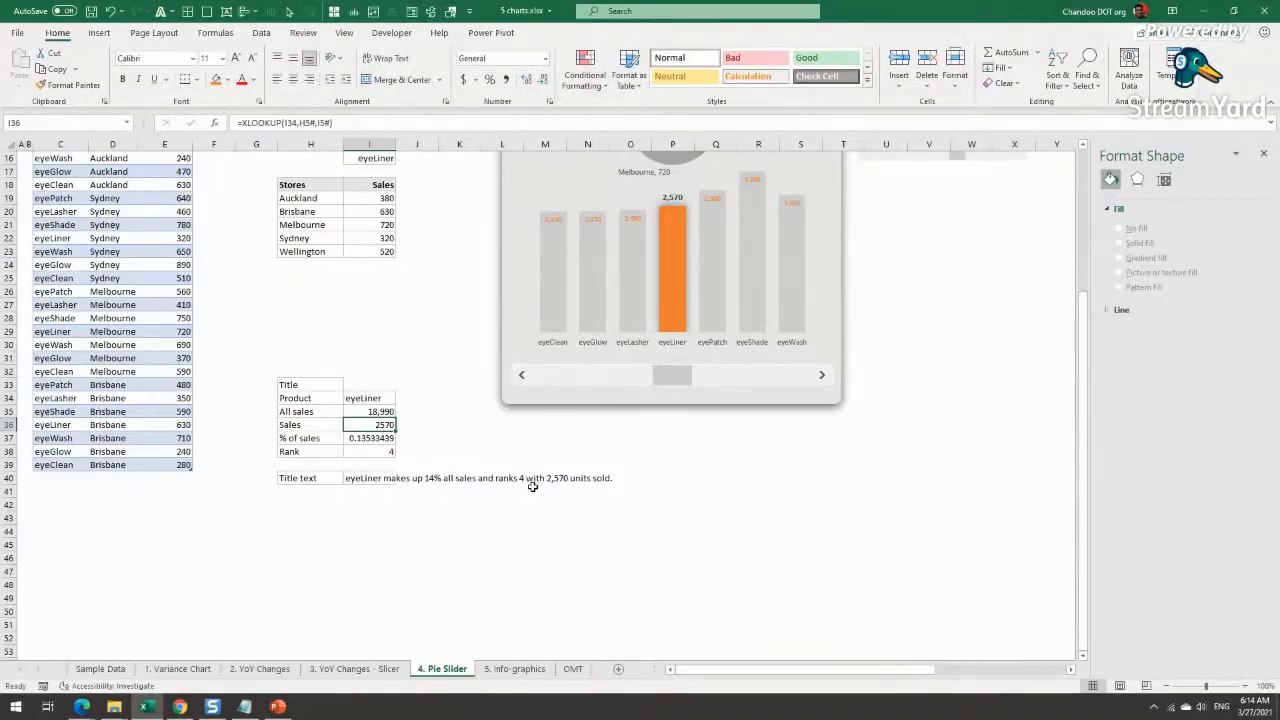
Step: Examine the % of sales formula in I37 and the RANK.EQ formula in I38
left_click(373, 439)
key("F2")
key("Escape")
left_click(364, 452)
key("F2")
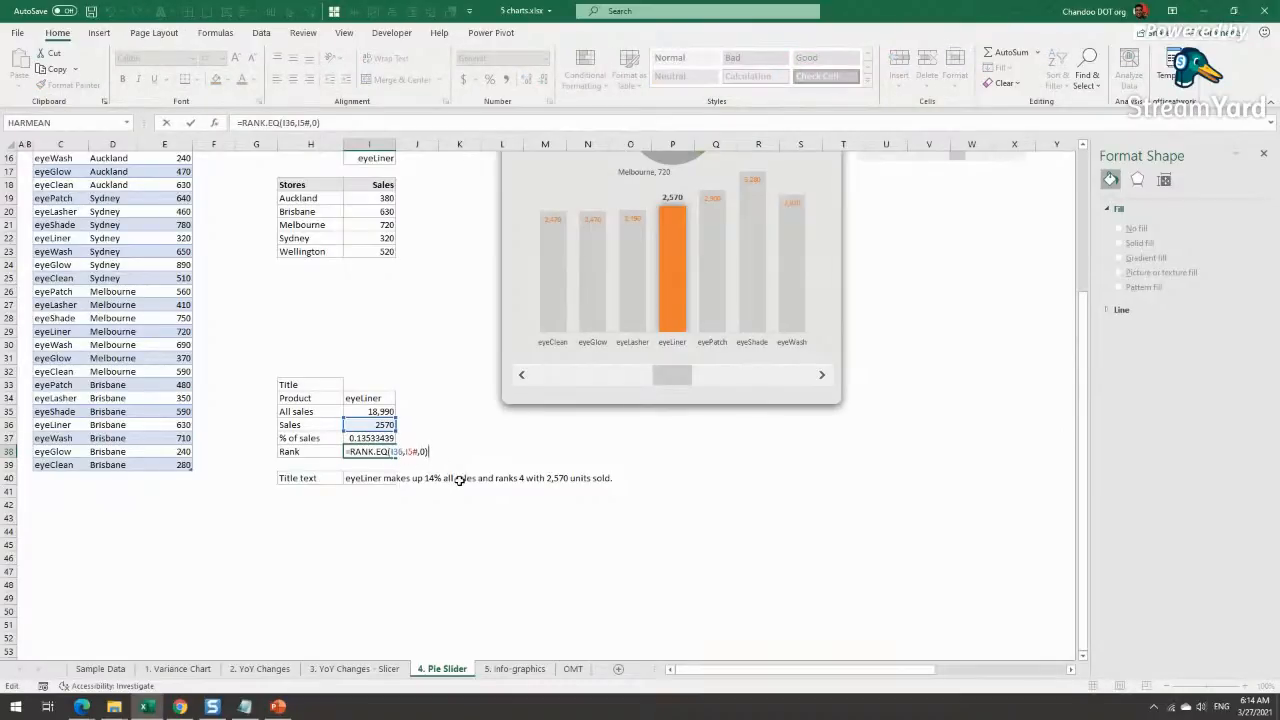
key("Escape")
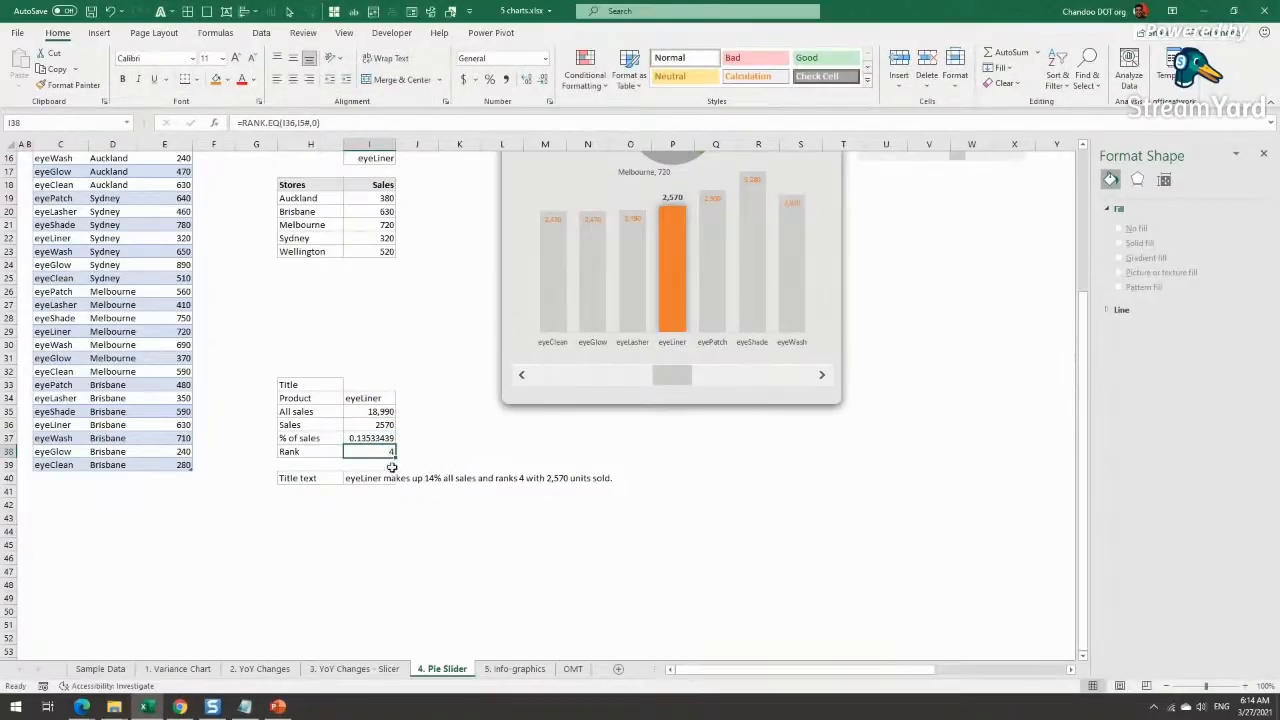
Step: Examine how the title text formula in I40 joins the product, sales, percentage and rank cells, including its TEXT(I37,"0%") part
left_click(368, 477)
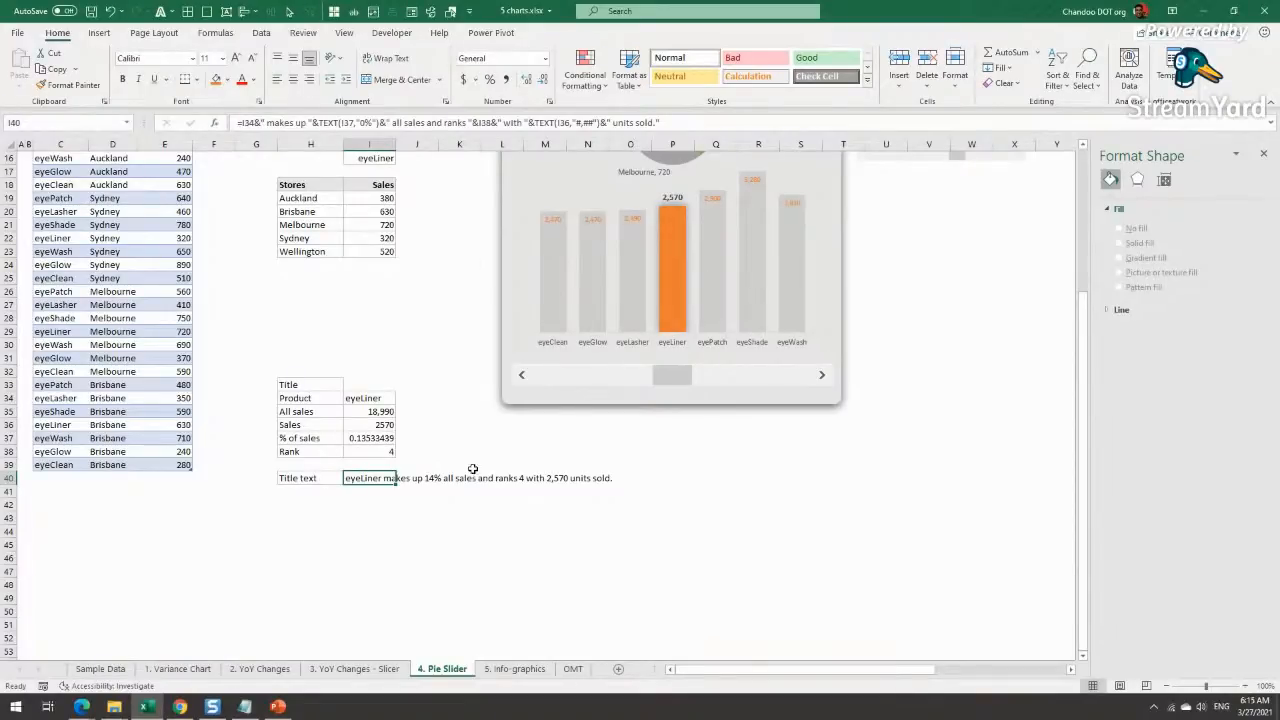
left_click(380, 398)
left_click(388, 425)
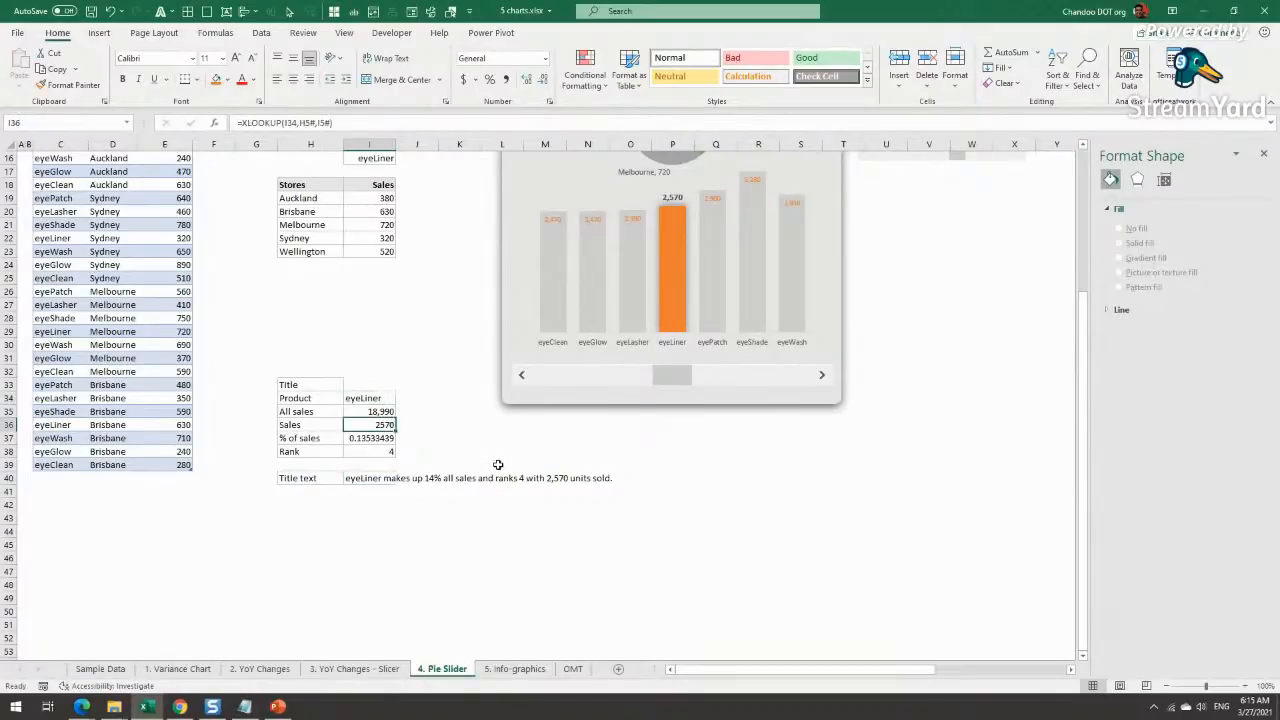
left_click(375, 438)
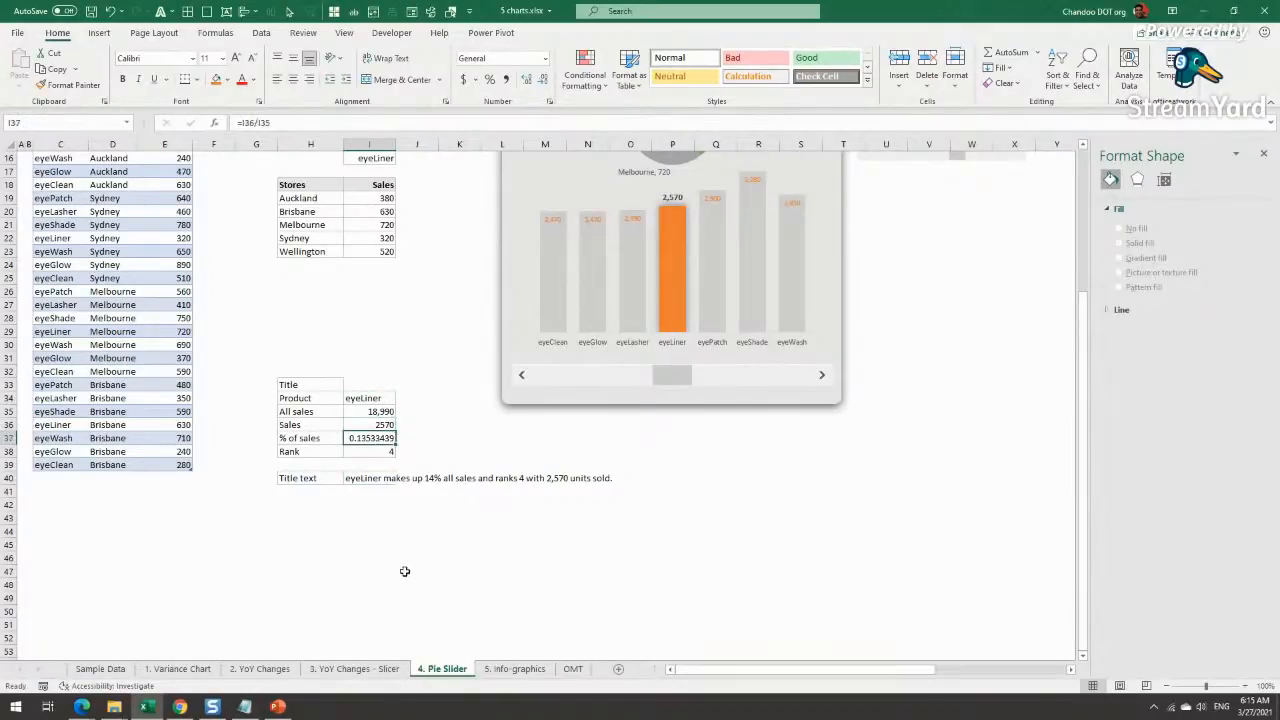
left_click(383, 451)
left_click_drag(390, 491, 390, 480)
left_click(390, 480)
key("F2")
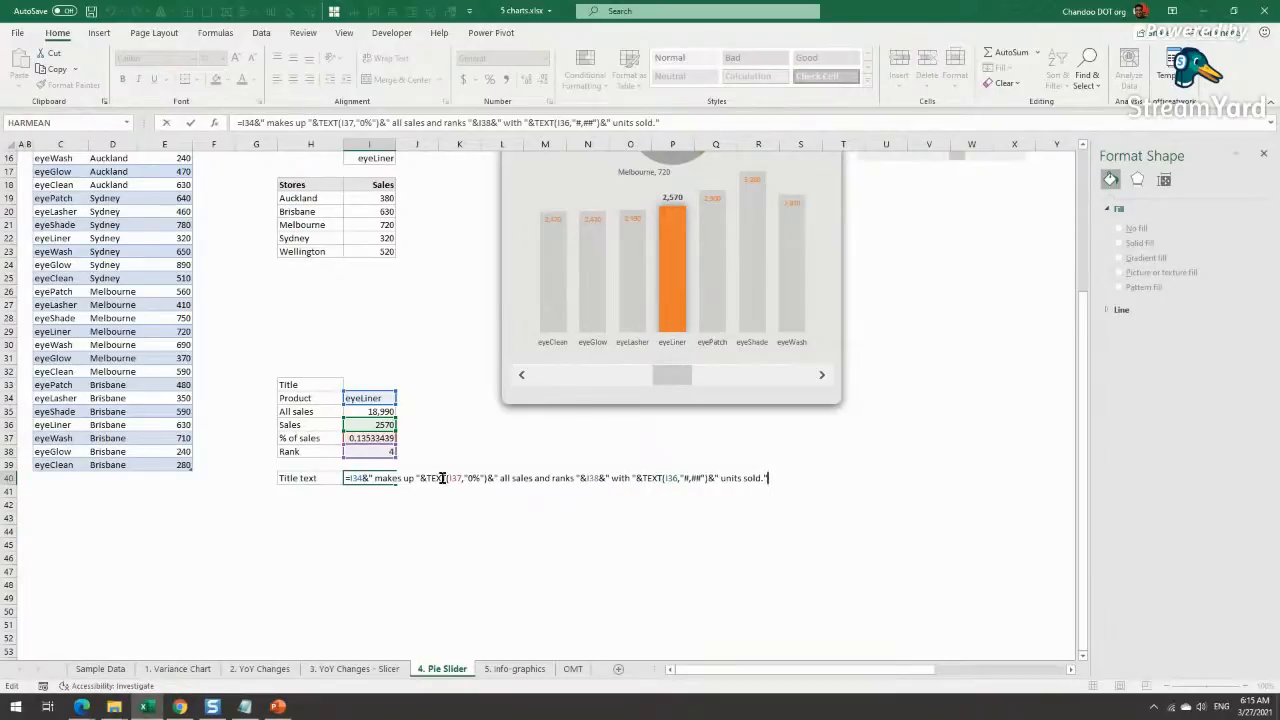
left_click_drag(427, 478, 491, 478)
key("Escape")
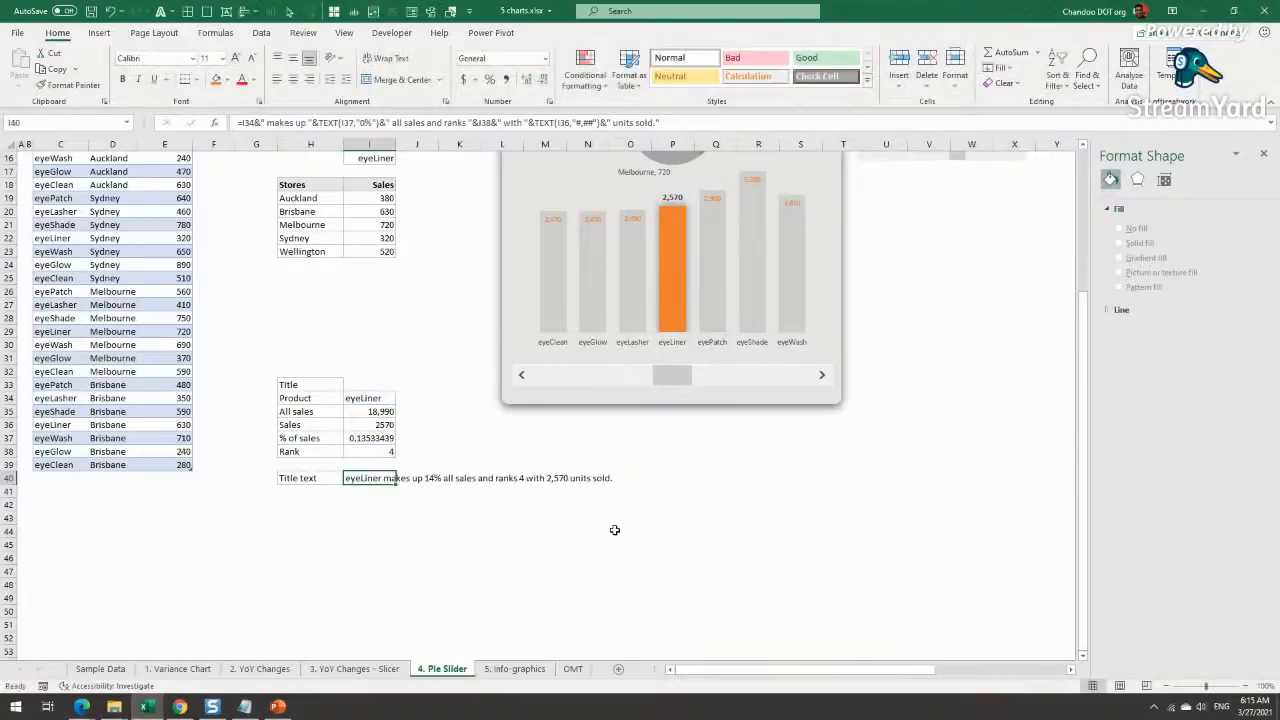
Step: Review the enlarged pie slider chart together with its product, store and title calculation tables
scroll(620, 541, "up", 1, "ctrl")
scroll(632, 617, "down", 4)
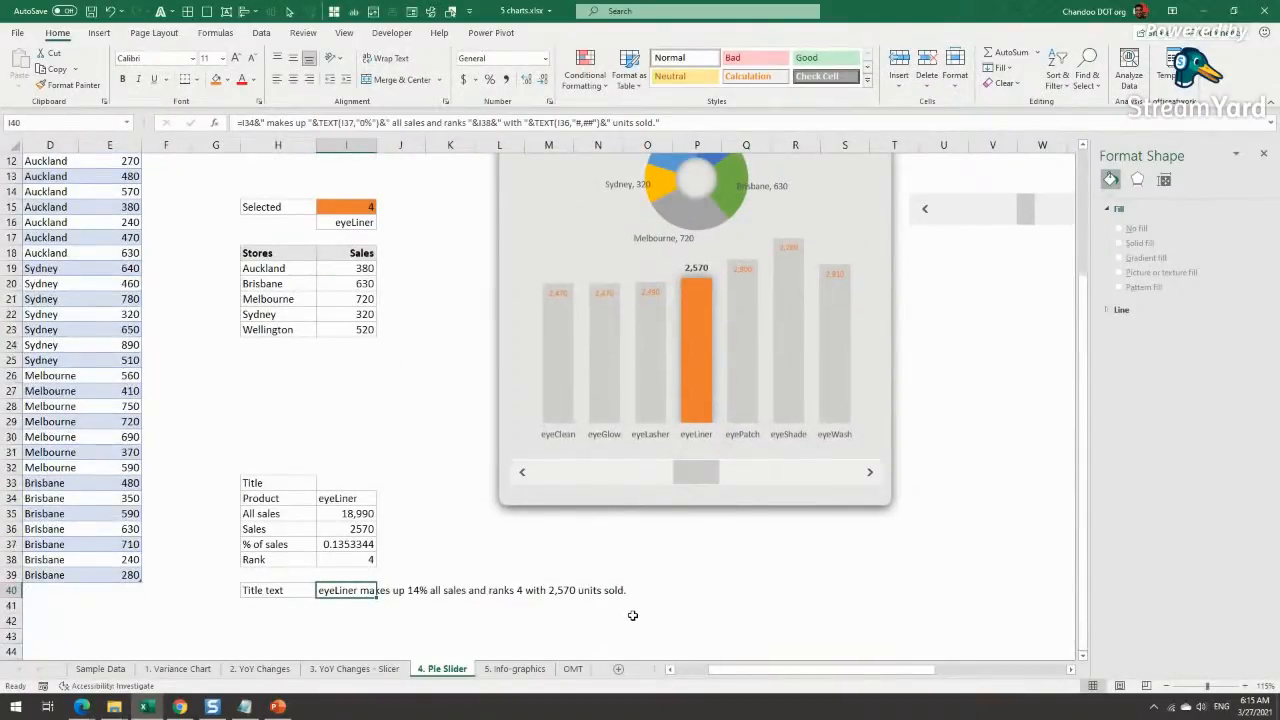
left_click_drag(713, 680, 683, 680)
scroll(448, 500, "up", 7)
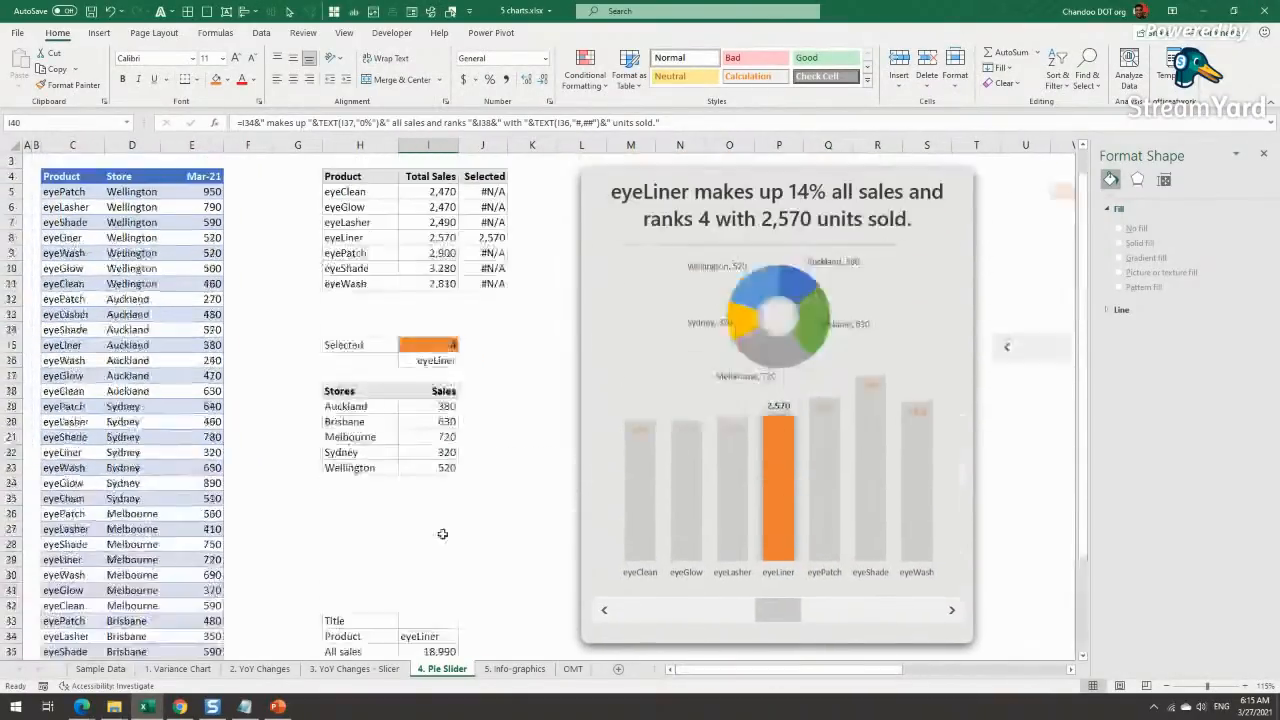
scroll(446, 529, "down", 5)
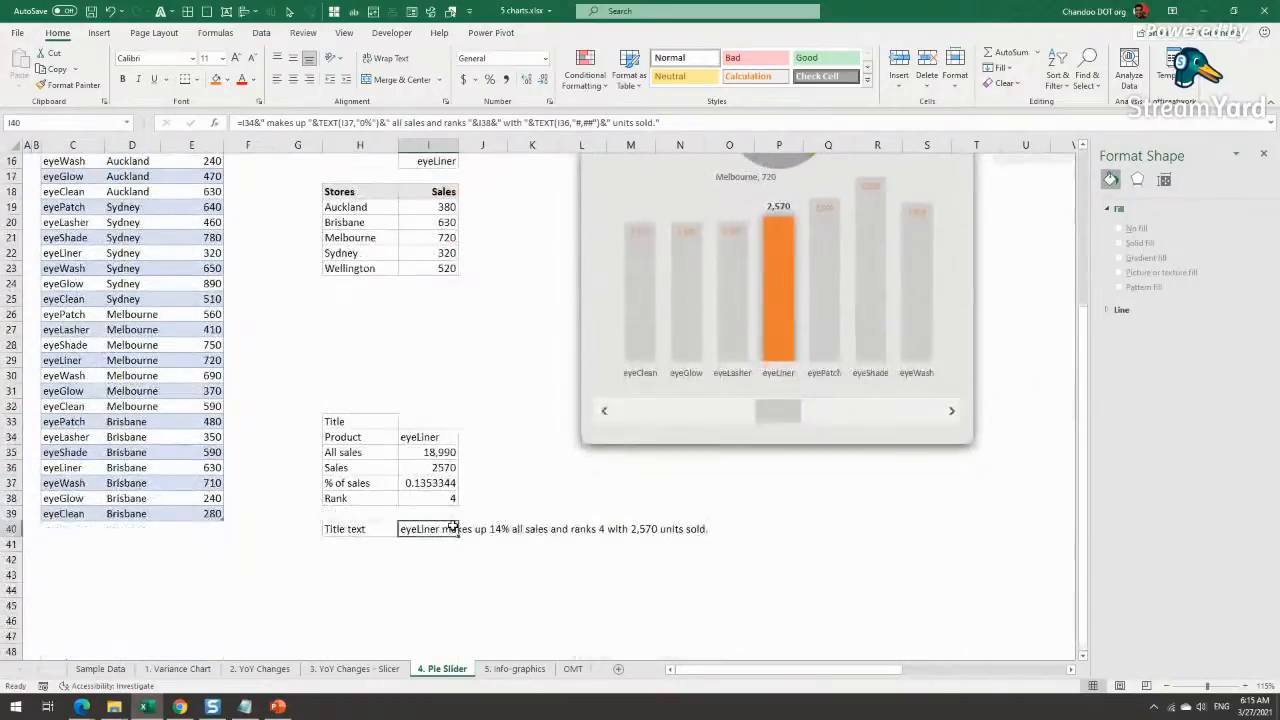
scroll(450, 527, "up", 5)
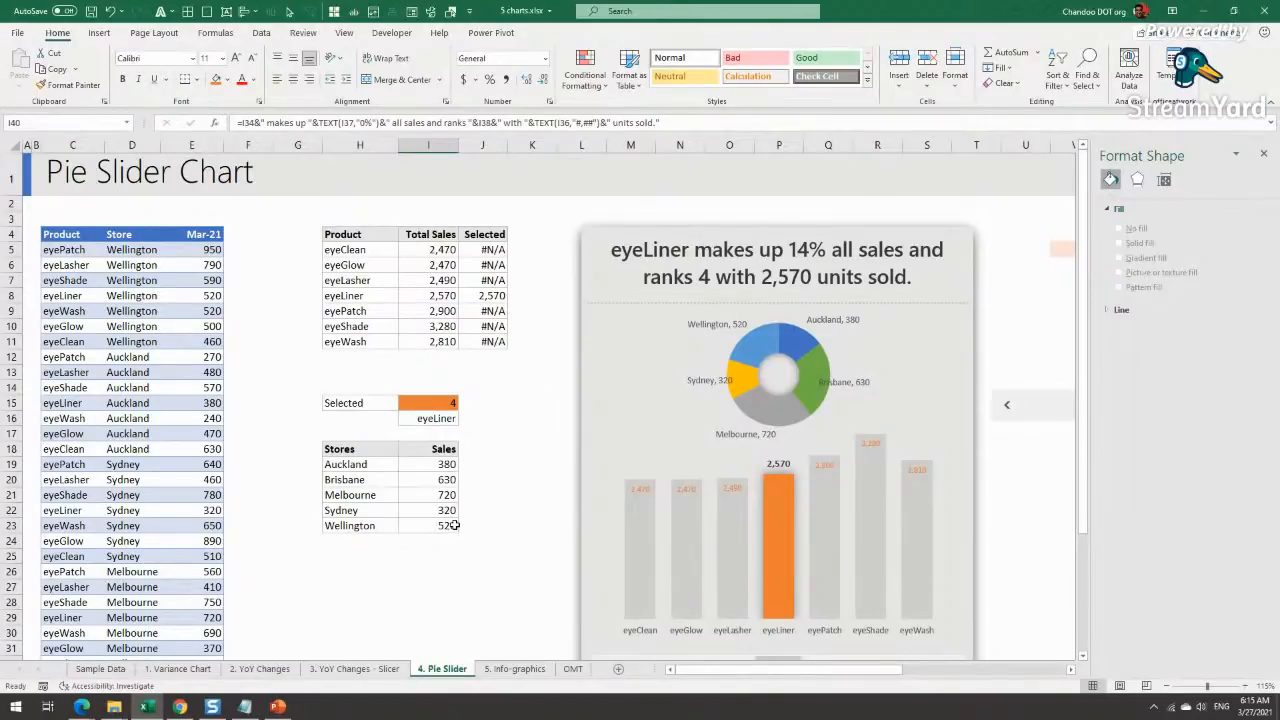
scroll(453, 527, "down", 3)
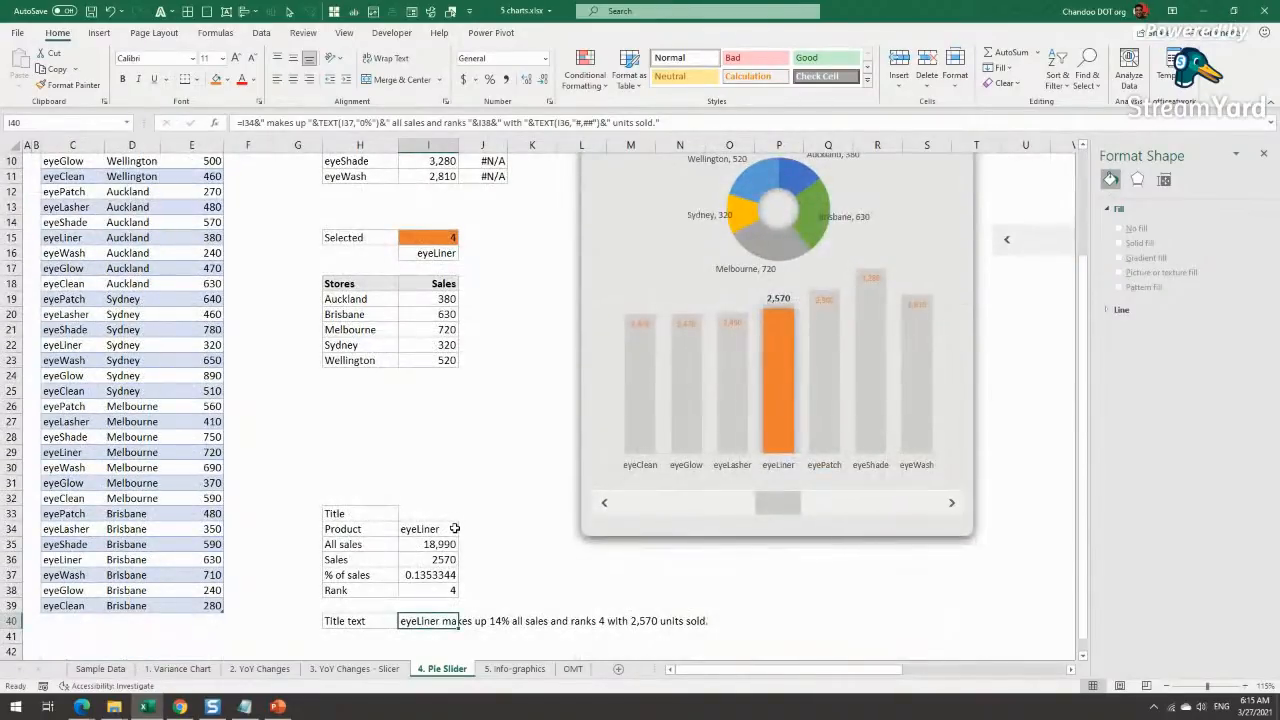
mouse_move(858, 669)
left_mouse_down()
mouse_move(882, 669)
mouse_move(857, 668)
left_mouse_up()
scroll(518, 500, "up", 3)
scroll(527, 551, "down", 4)
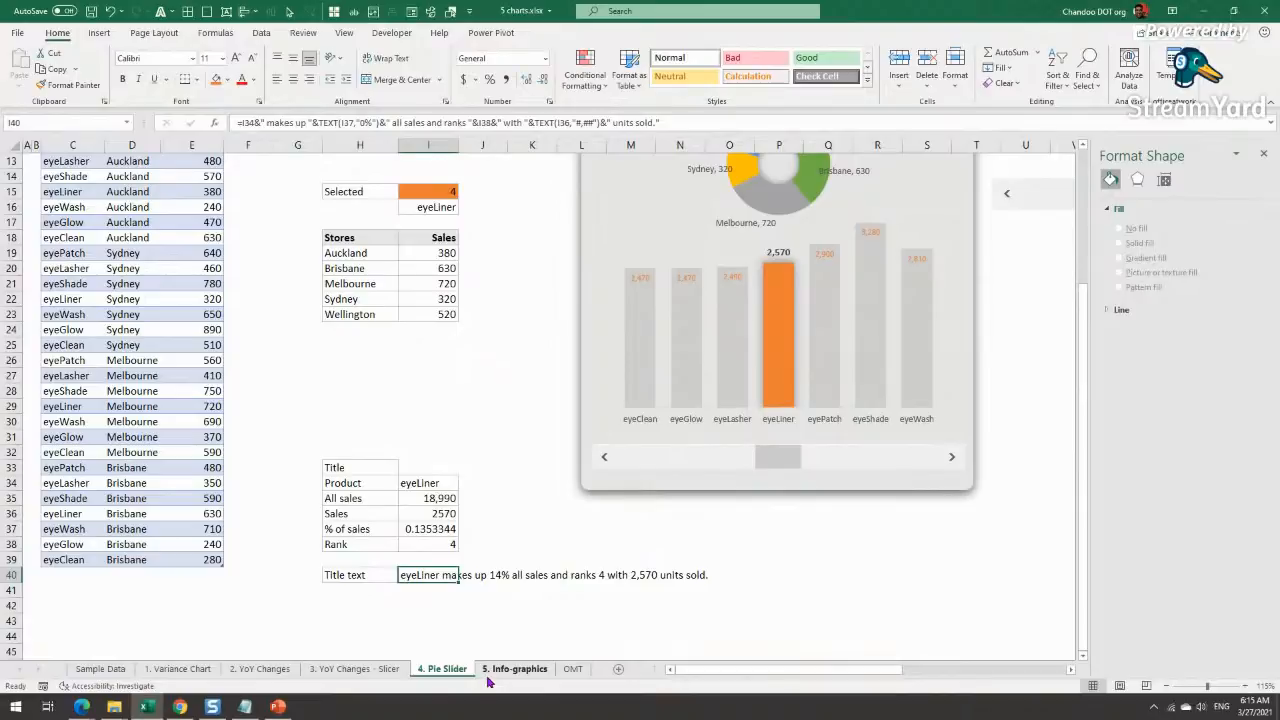
scroll(1030, 603, "up", 3)
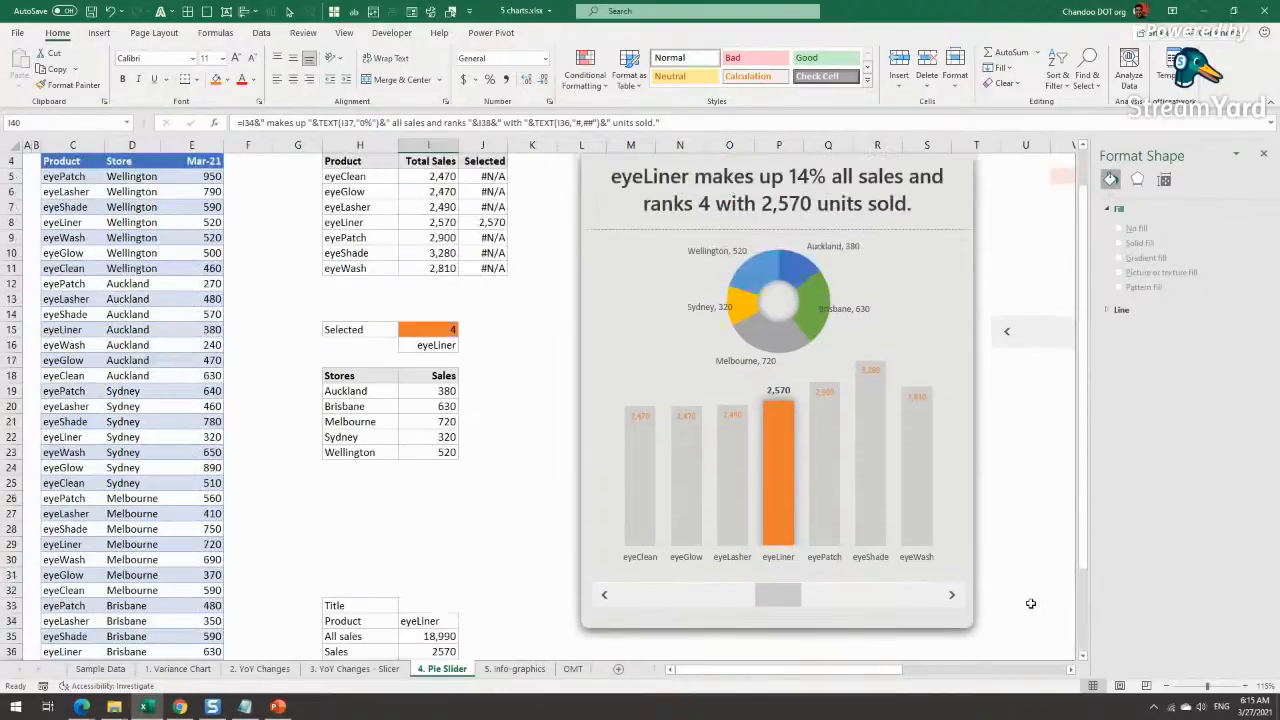
Step: Review the complete pie slider chart and examine the cell link of its rounded background shape
scroll(1030, 603, "up", 1)
left_click_drag(879, 673, 905, 674)
scroll(1001, 569, "down", 4)
scroll(1001, 569, "up", 2)
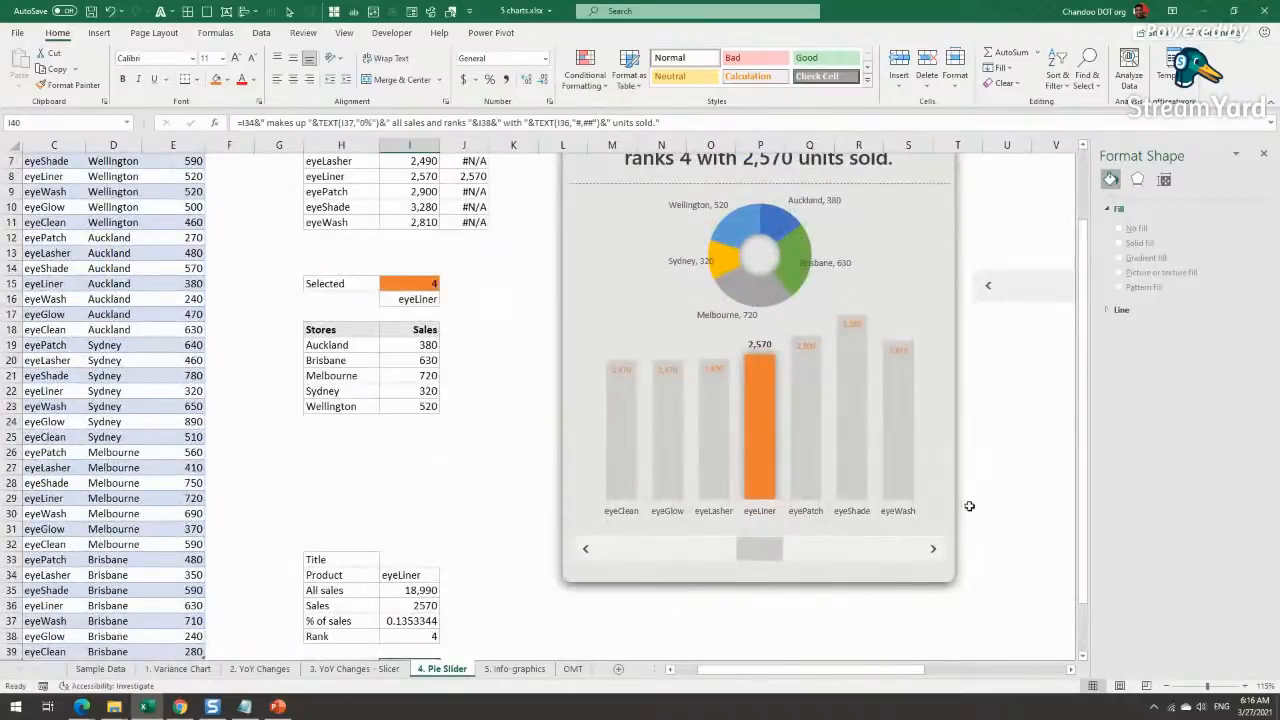
scroll(970, 510, "up", 2)
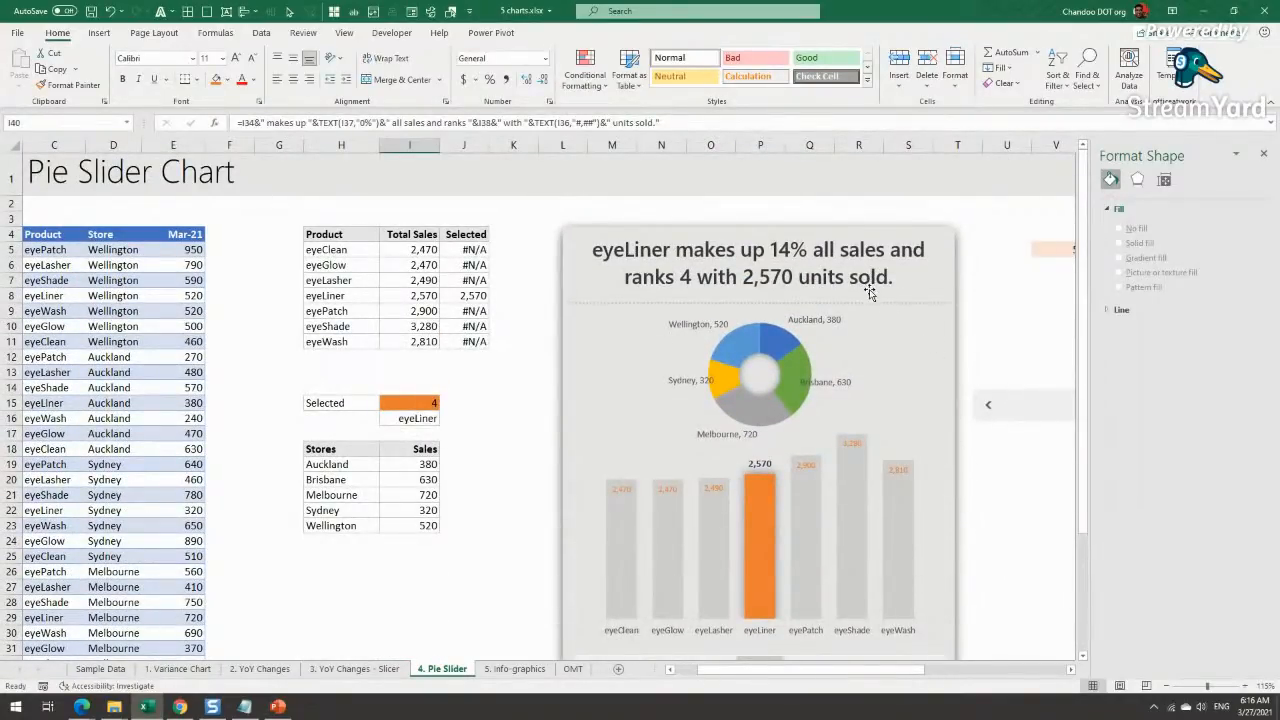
left_click(568, 240)
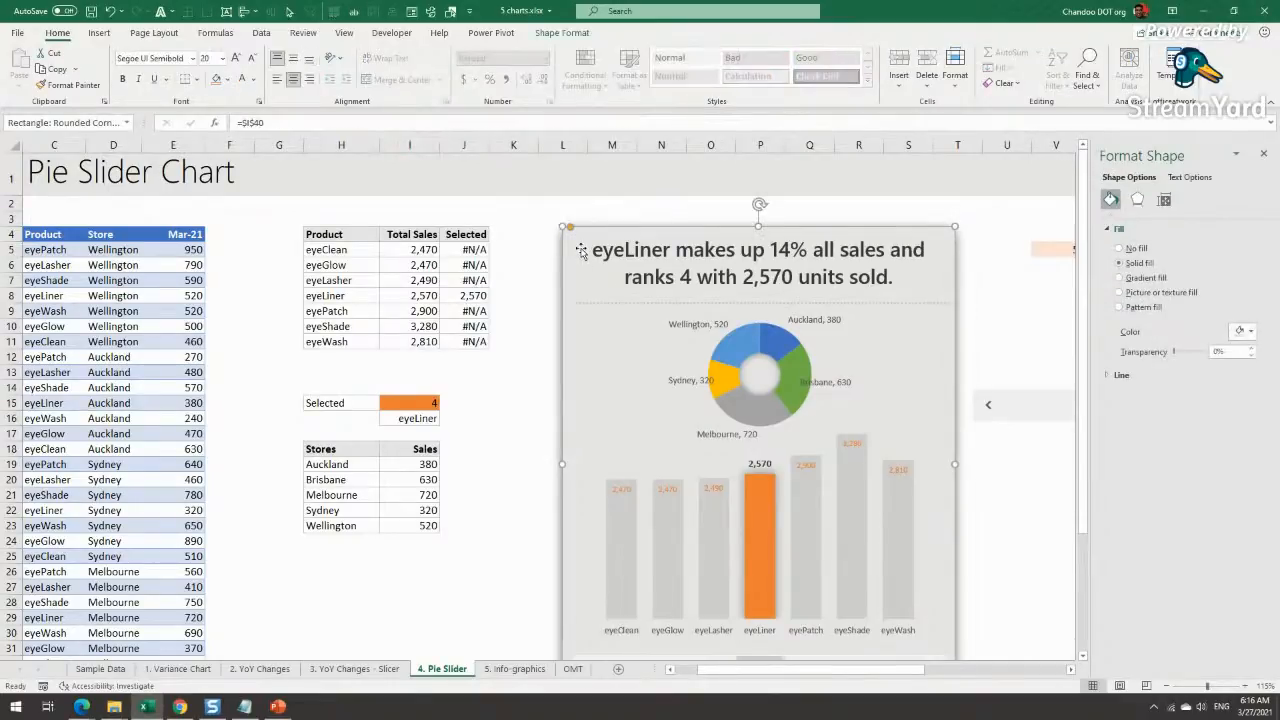
mouse_move(578, 246)
left_mouse_down()
mouse_move(194, 240)
mouse_move(577, 248)
left_mouse_up()
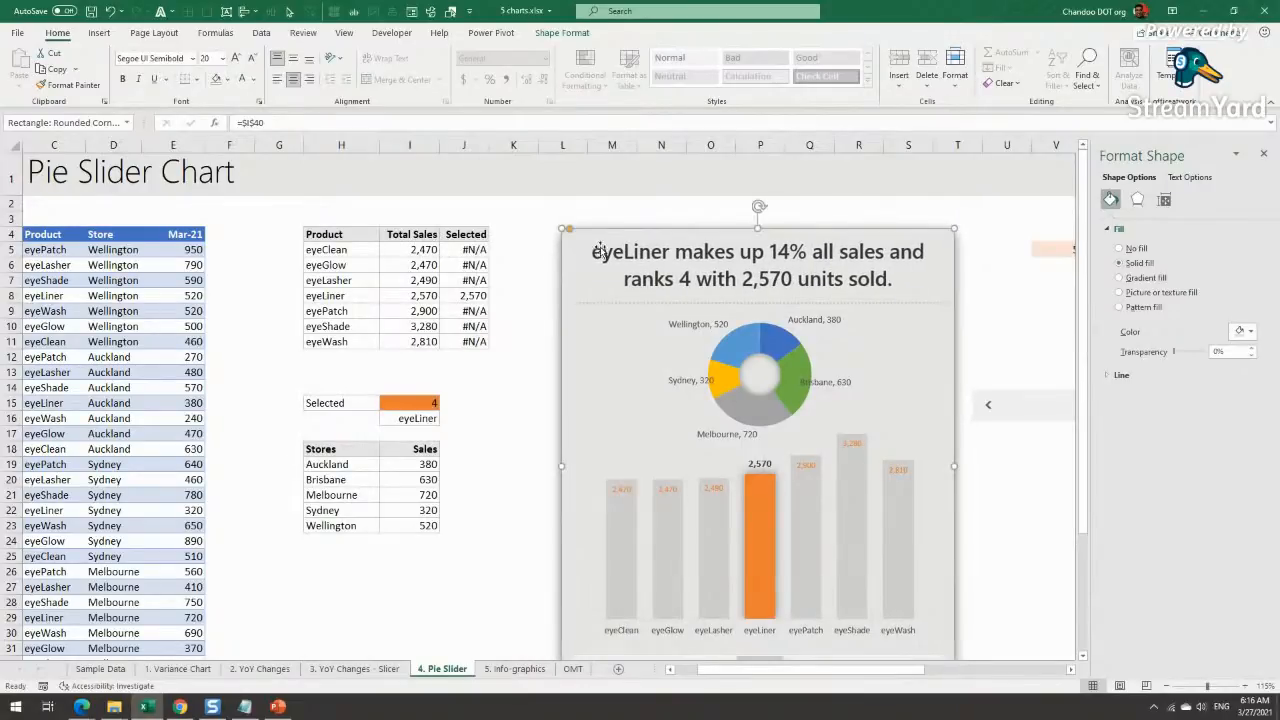
Step: Draw a rounded rectangle about 4.07" by 4.05" in the empty area below the title text row and reduce its corner rounding to nearly square
left_click(99, 32)
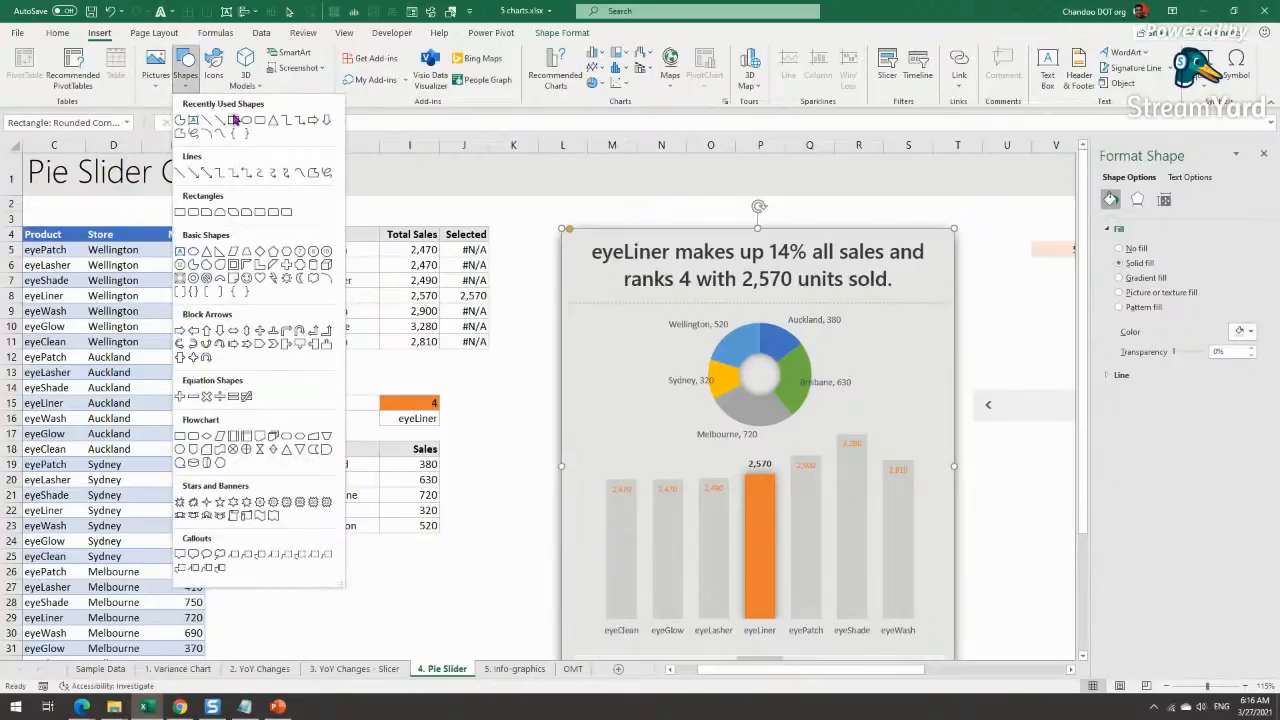
left_click(260, 122)
scroll(357, 380, "down", 12)
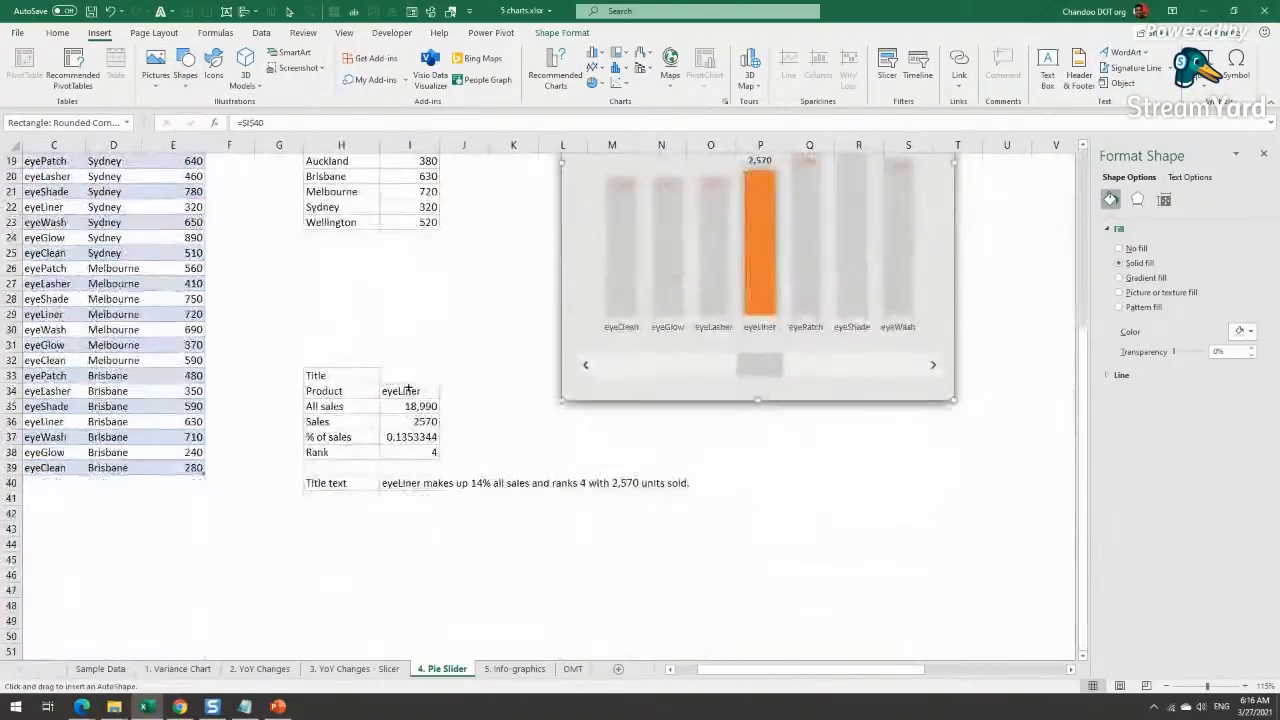
mouse_move(608, 322)
left_mouse_down()
mouse_move(884, 538)
mouse_move(907, 620)
left_mouse_up()
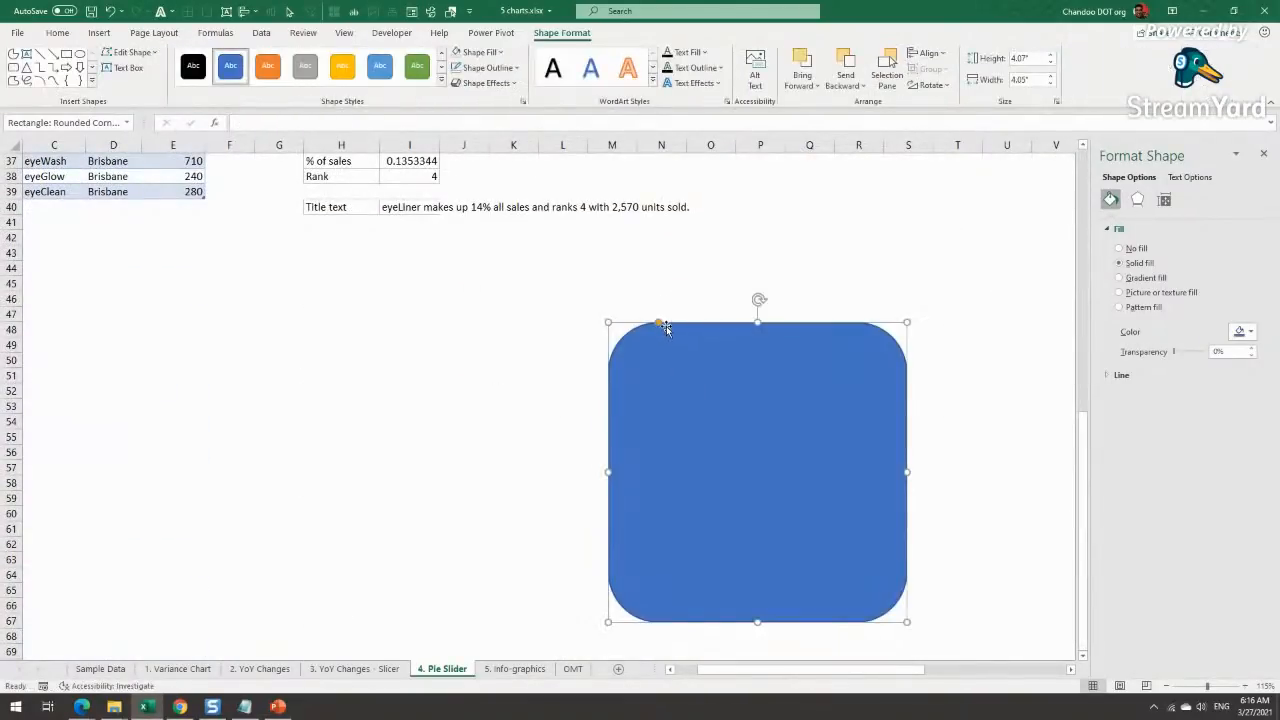
left_click_drag(663, 327, 610, 323)
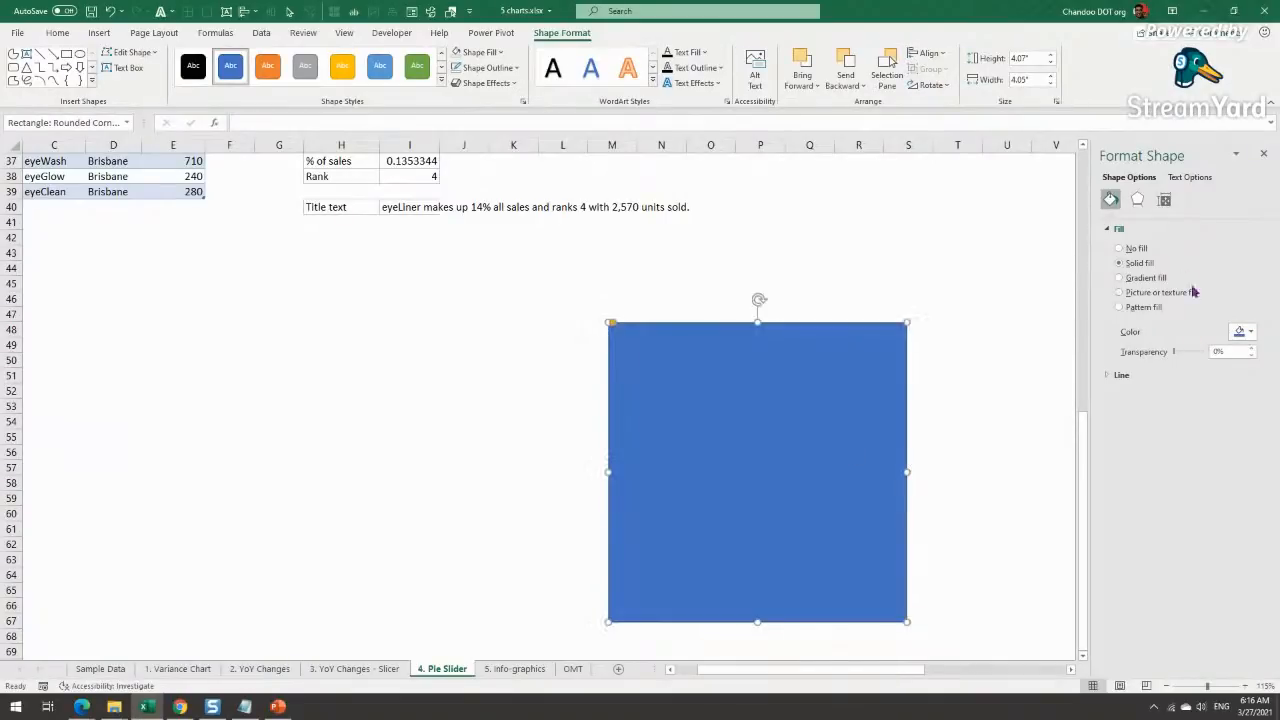
Step: Give the new rectangle a light gray fill and a preset outer shadow with 60% transparency, 102% size and 5 pt blur
left_click(478, 52)
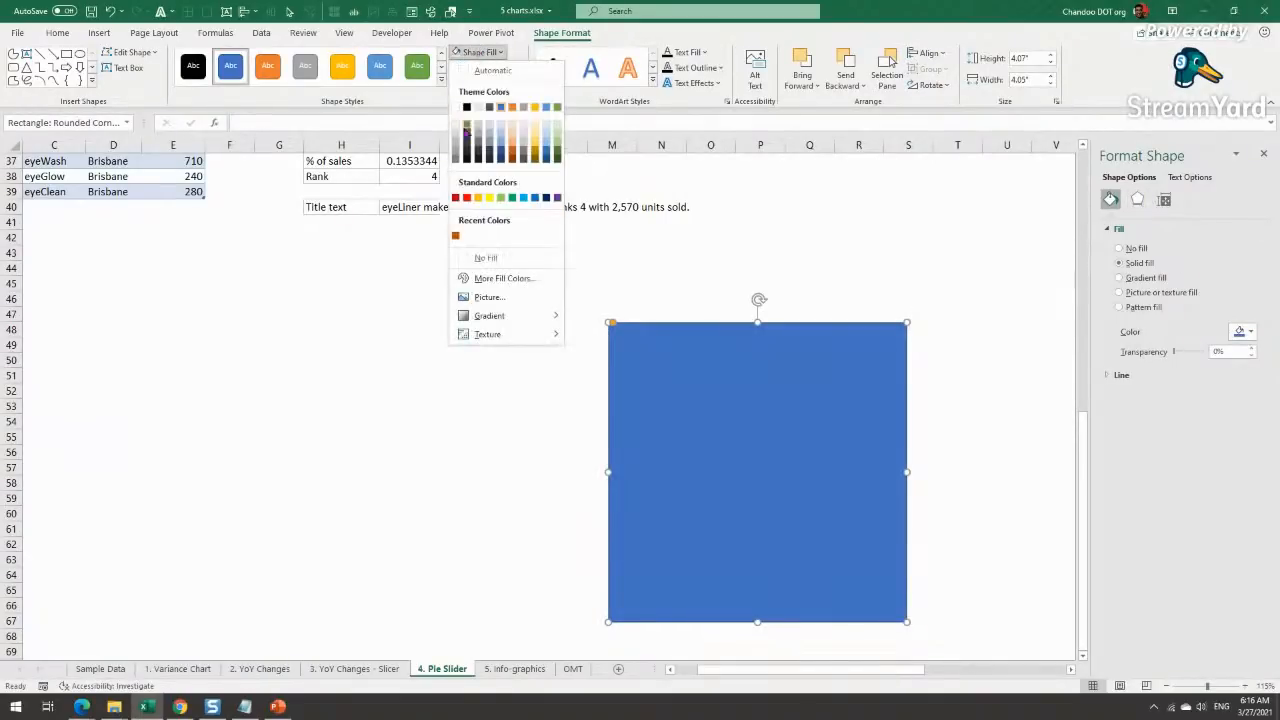
left_click(489, 107)
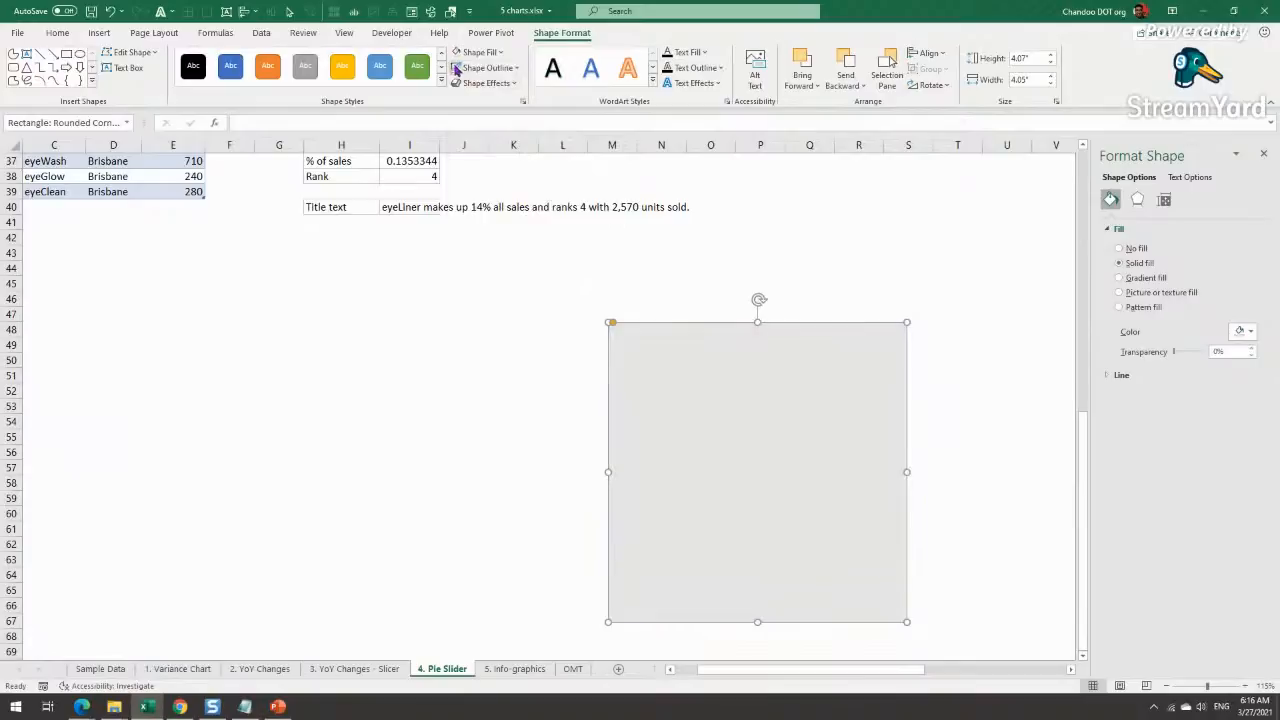
left_click(1137, 199)
left_click(1240, 247)
left_click(1209, 400)
left_click(958, 360)
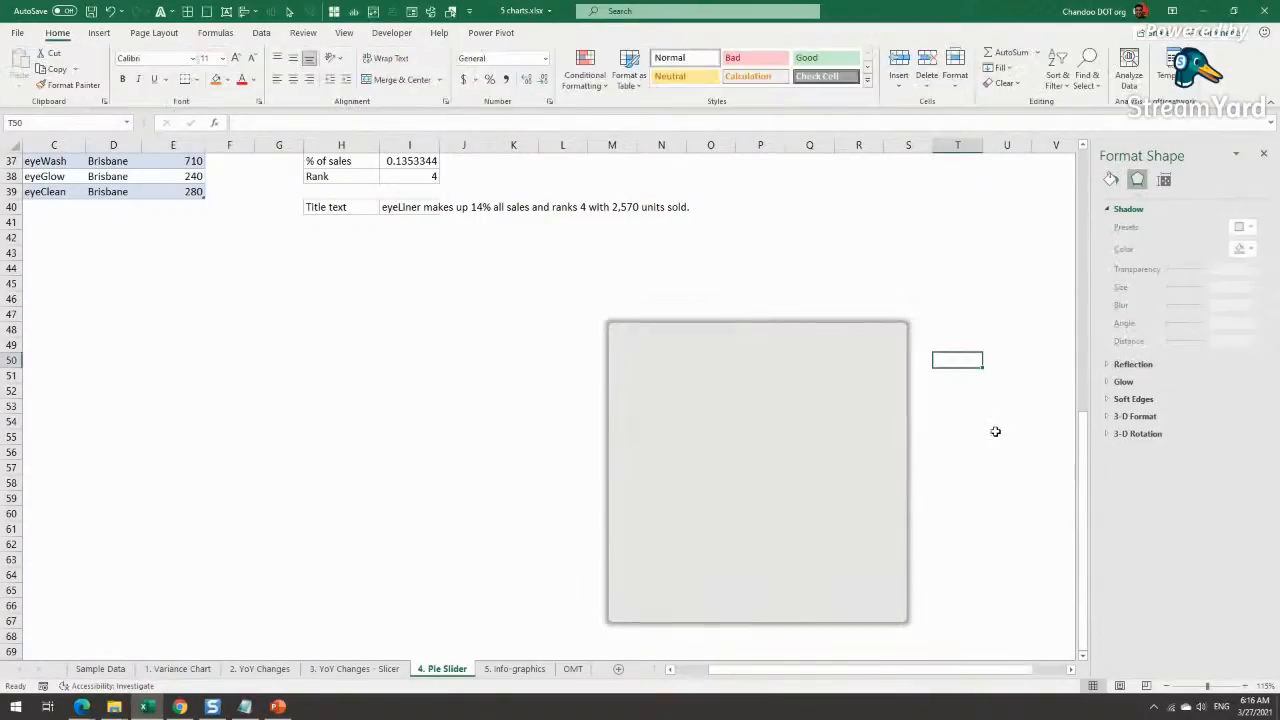
Step: Add the text "type whatever" inside the gray rectangle with a black text fill
left_click(774, 372)
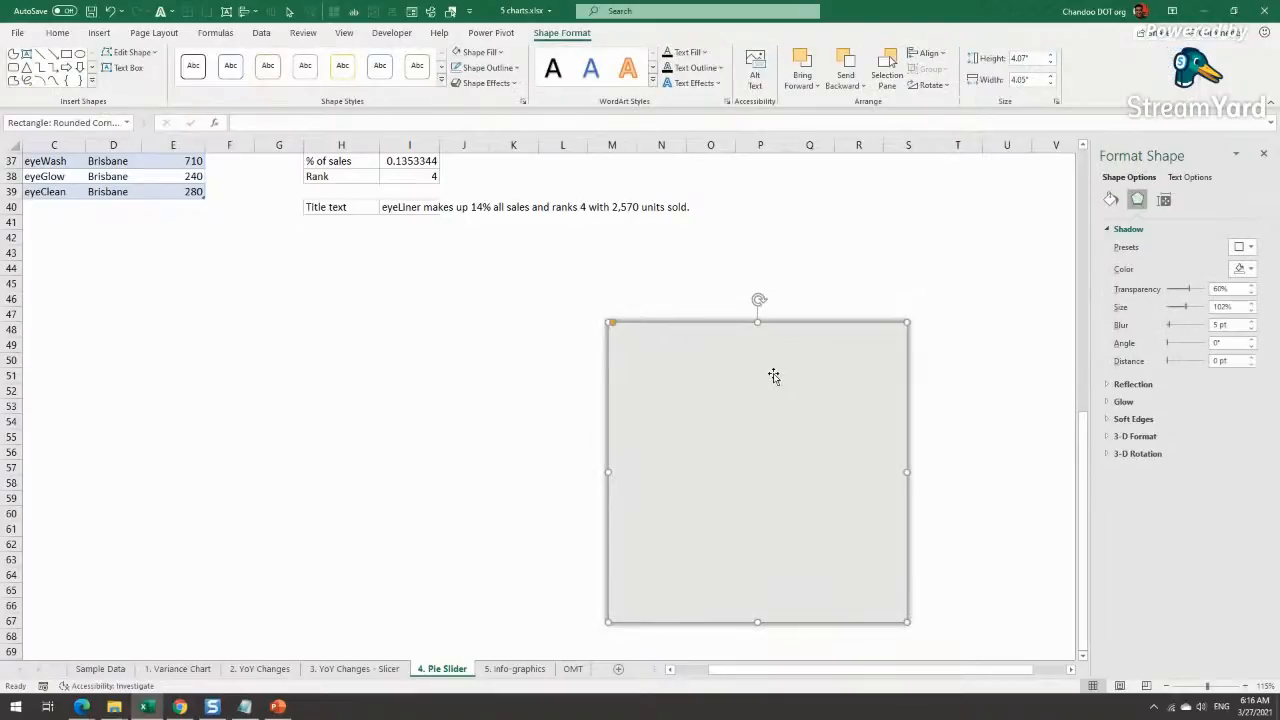
right_click(773, 373)
left_click(822, 133)
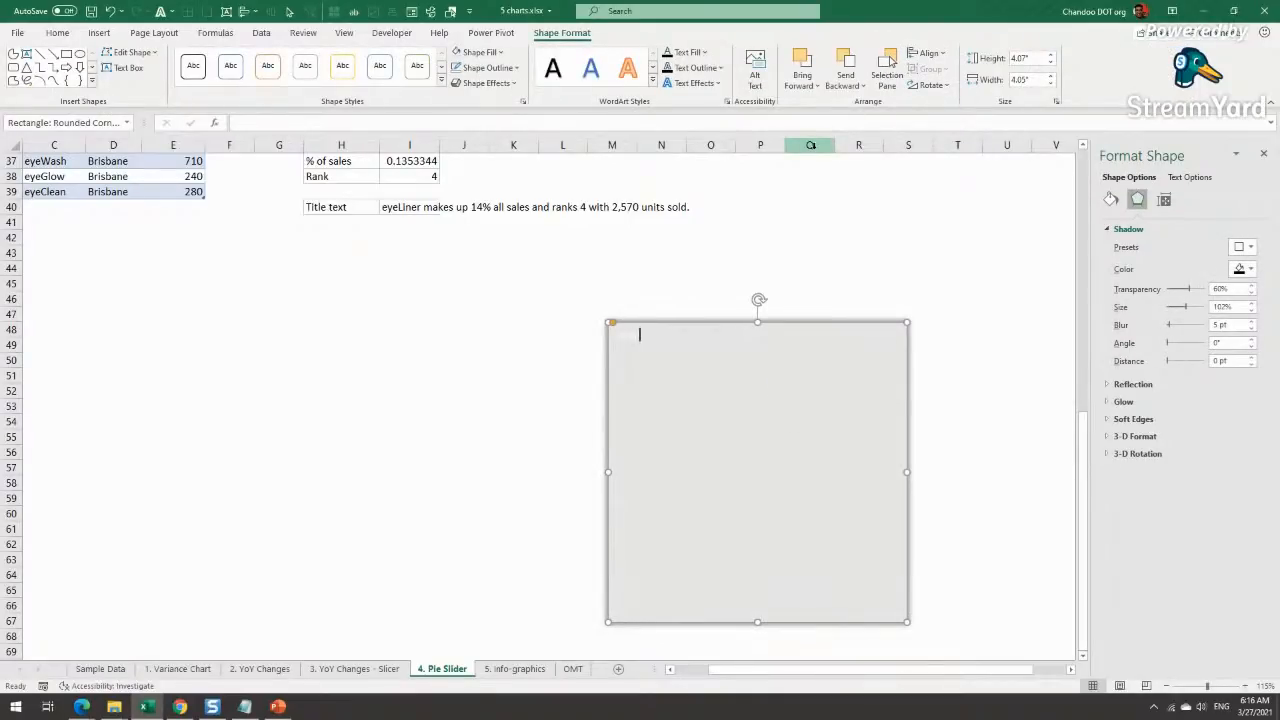
left_click(872, 382)
left_click(668, 52)
left_click(970, 460)
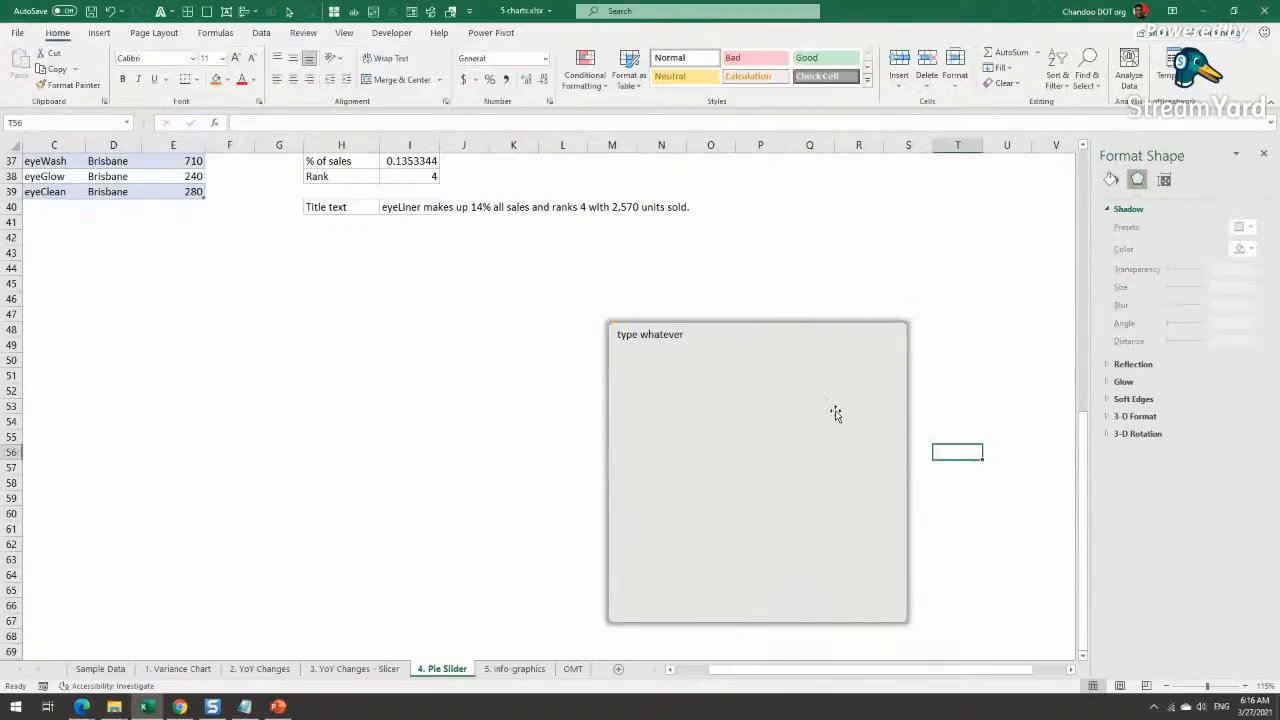
Step: Link the gray rectangle's text to the title text cell with the formula =$I$40
left_click(836, 410)
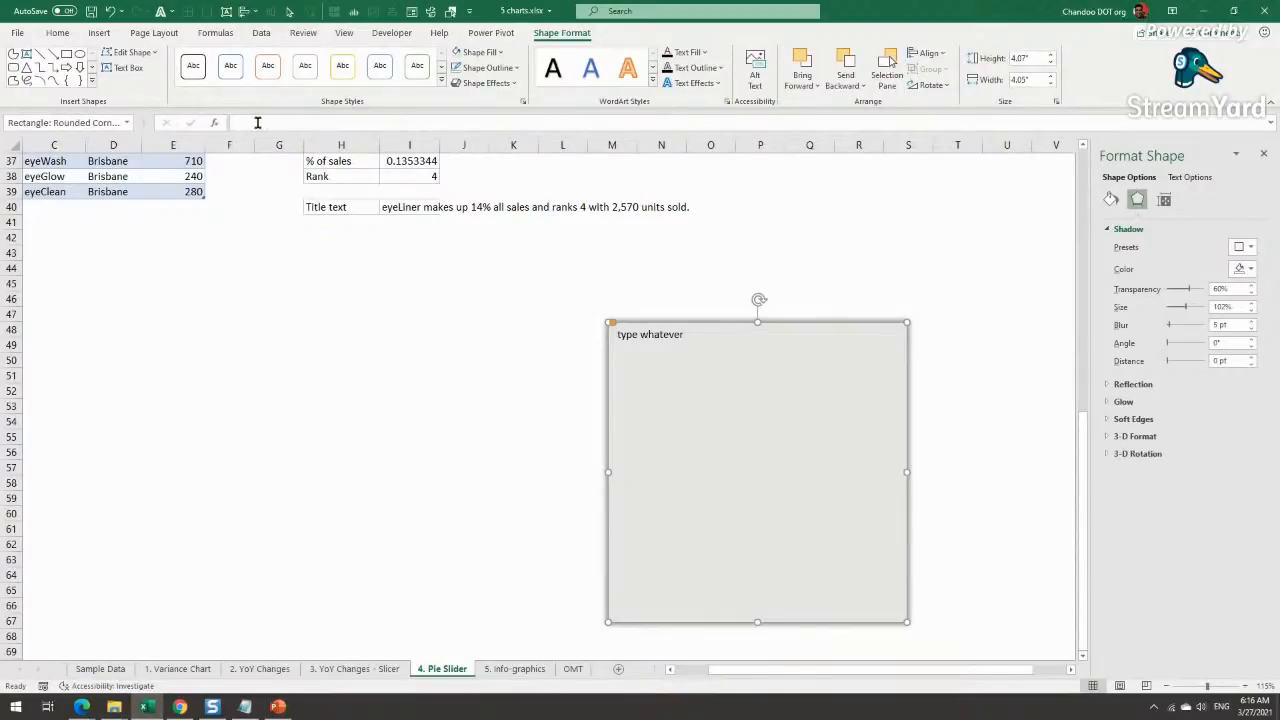
left_click(253, 122)
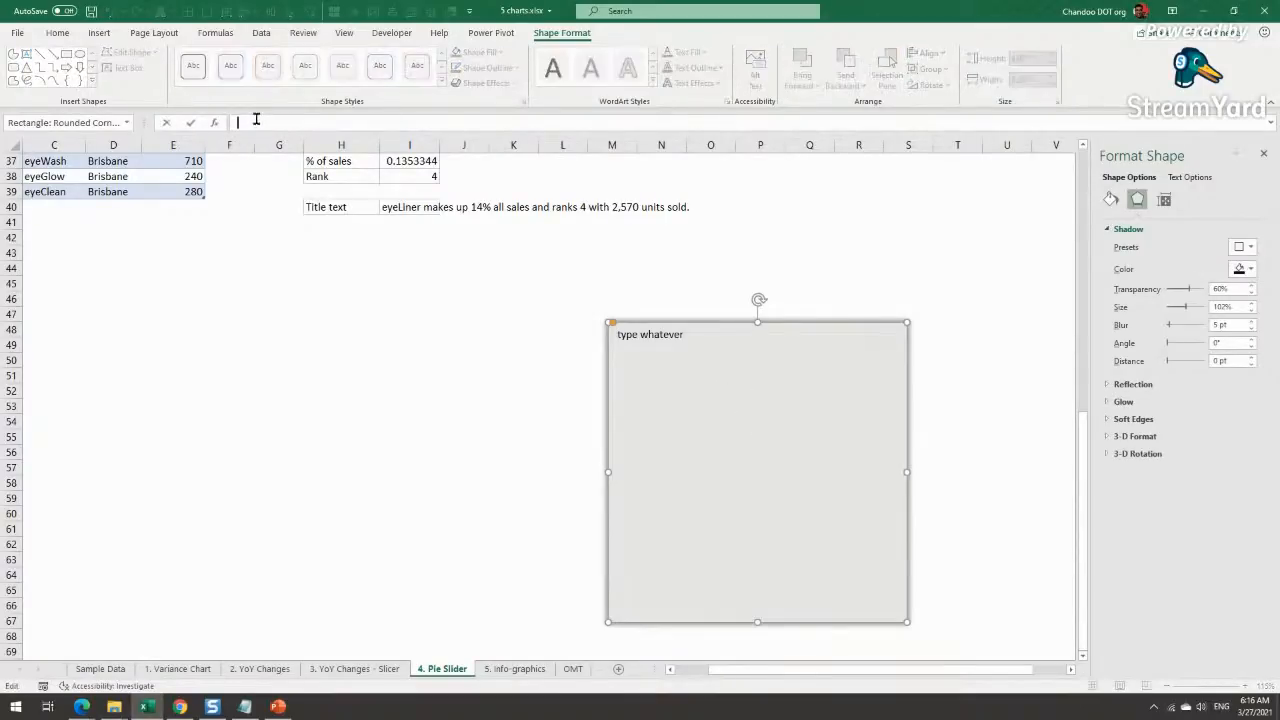
type("=")
left_click(409, 207)
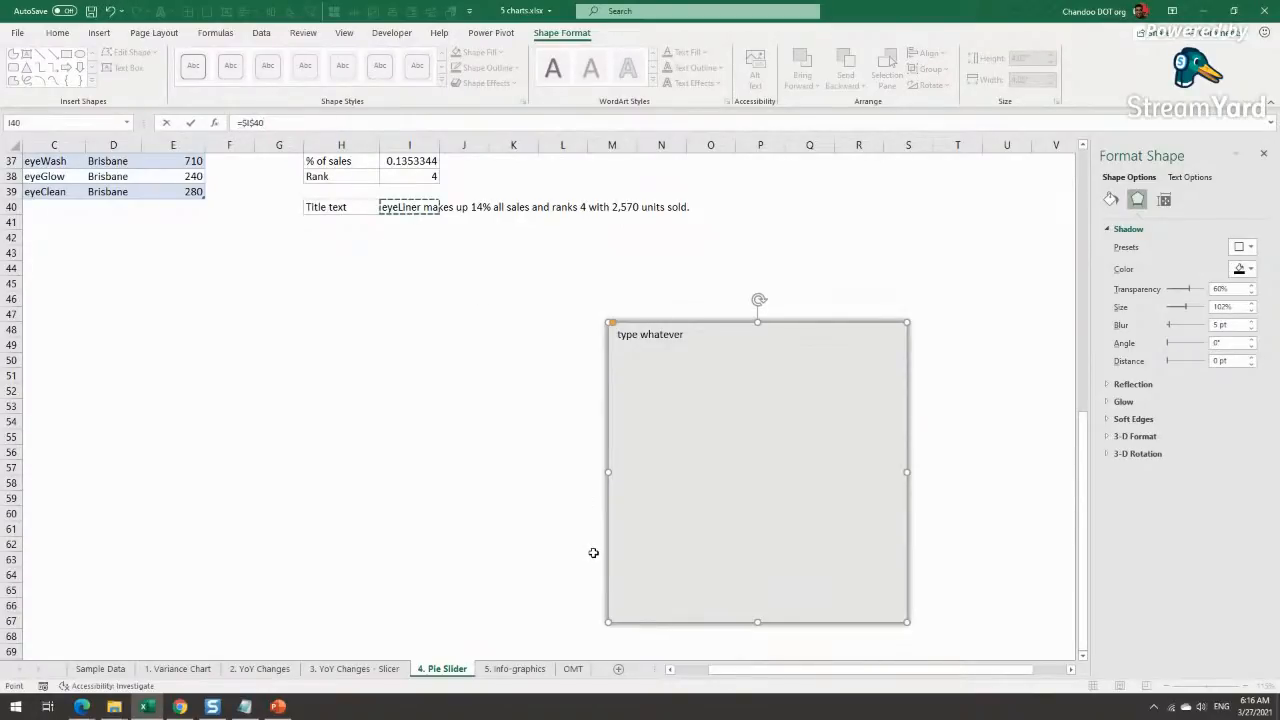
key("Return")
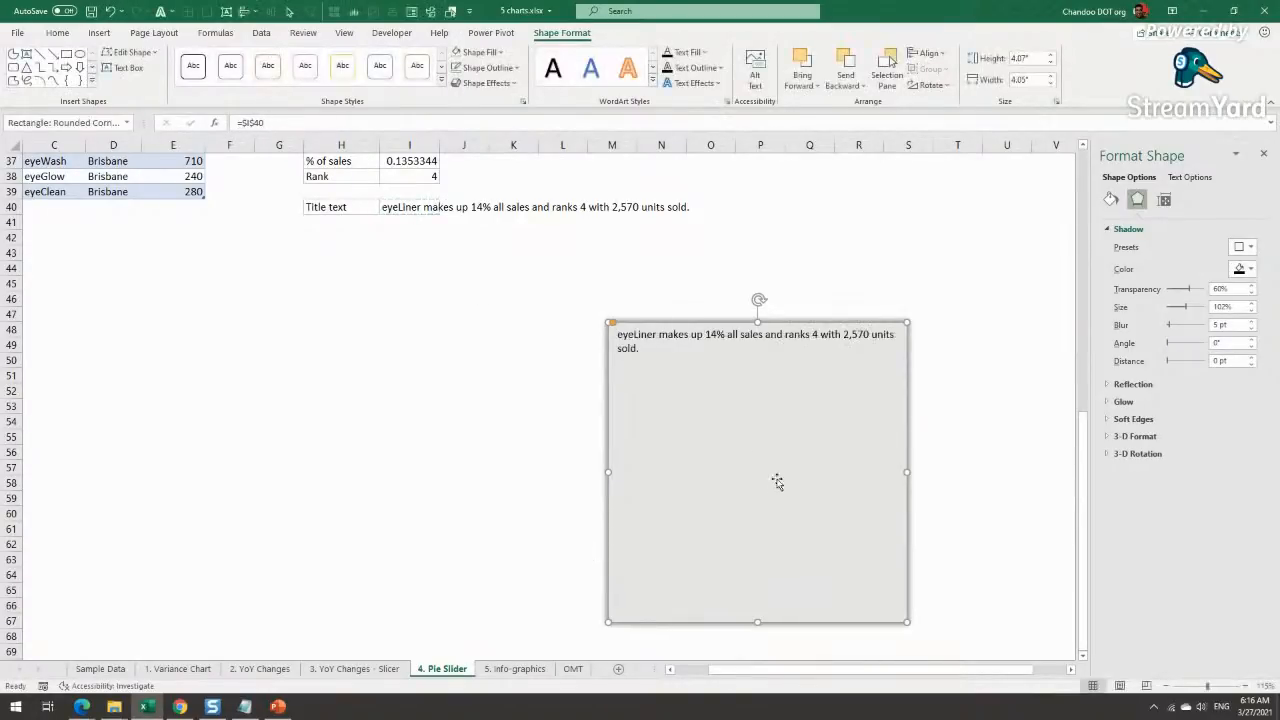
Step: Compare the title text formula in I40 with the rectangle's link to that cell
left_click(410, 209)
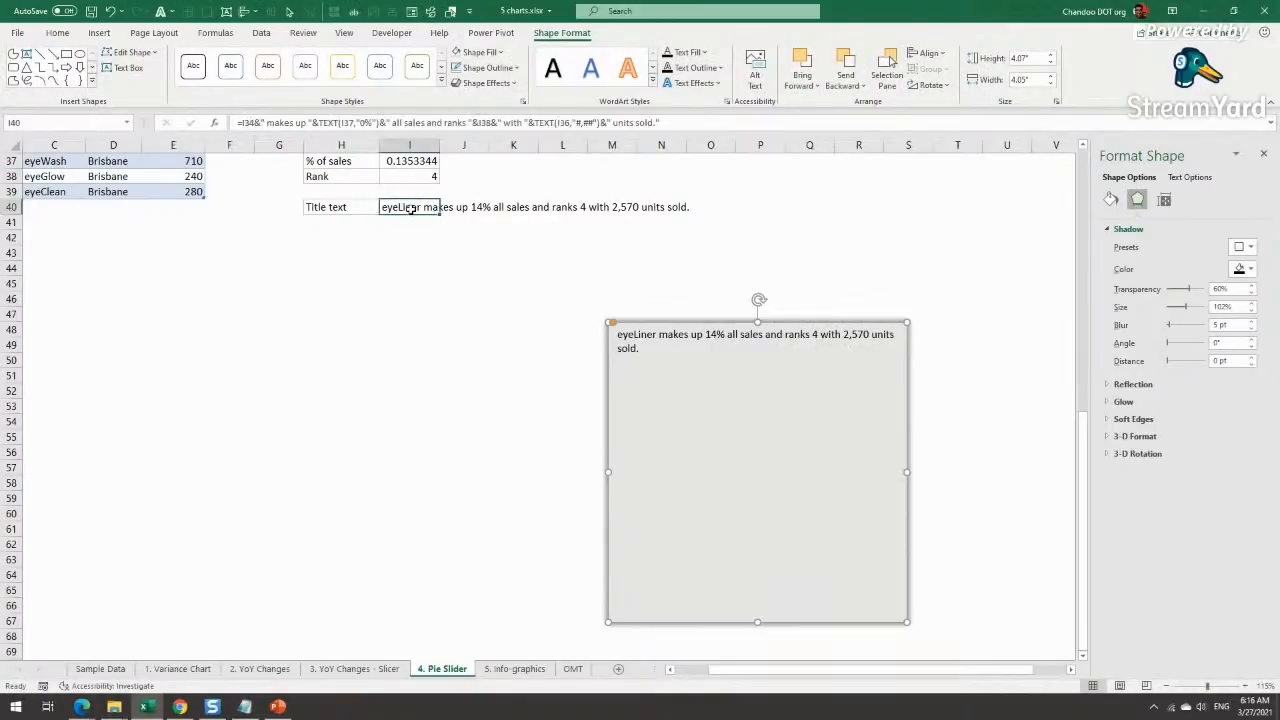
left_click(722, 368)
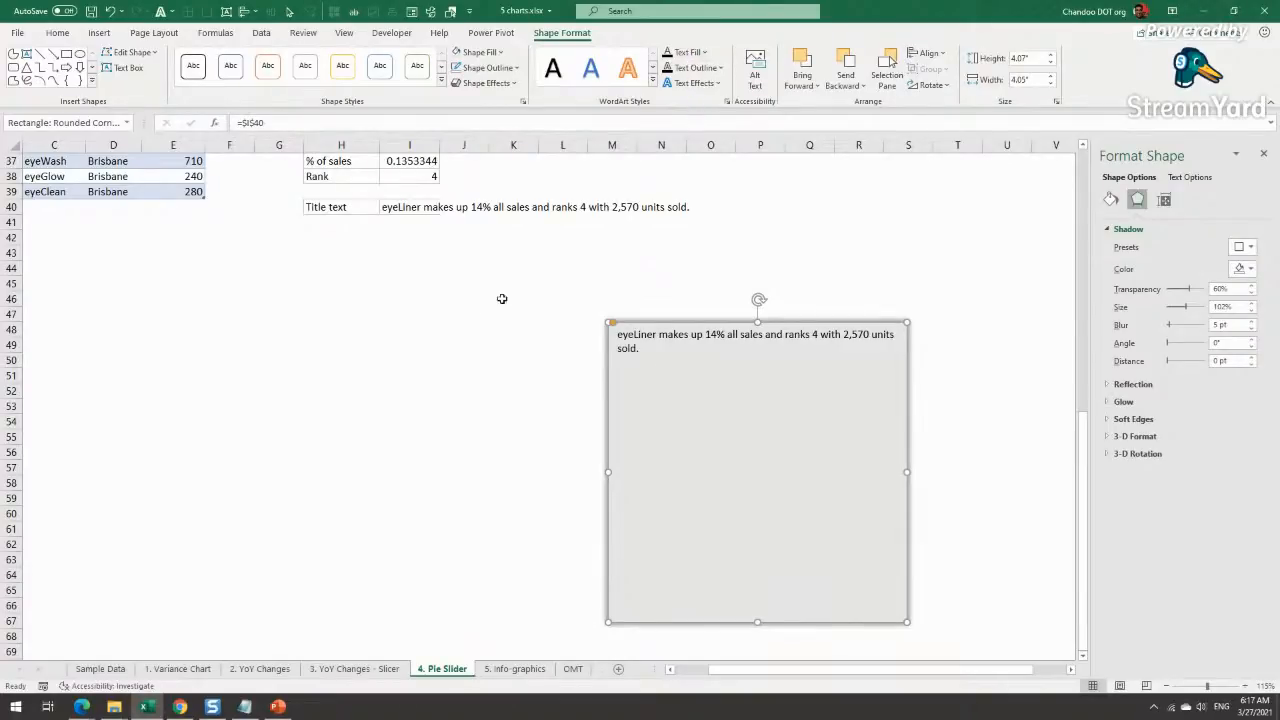
left_click(390, 206)
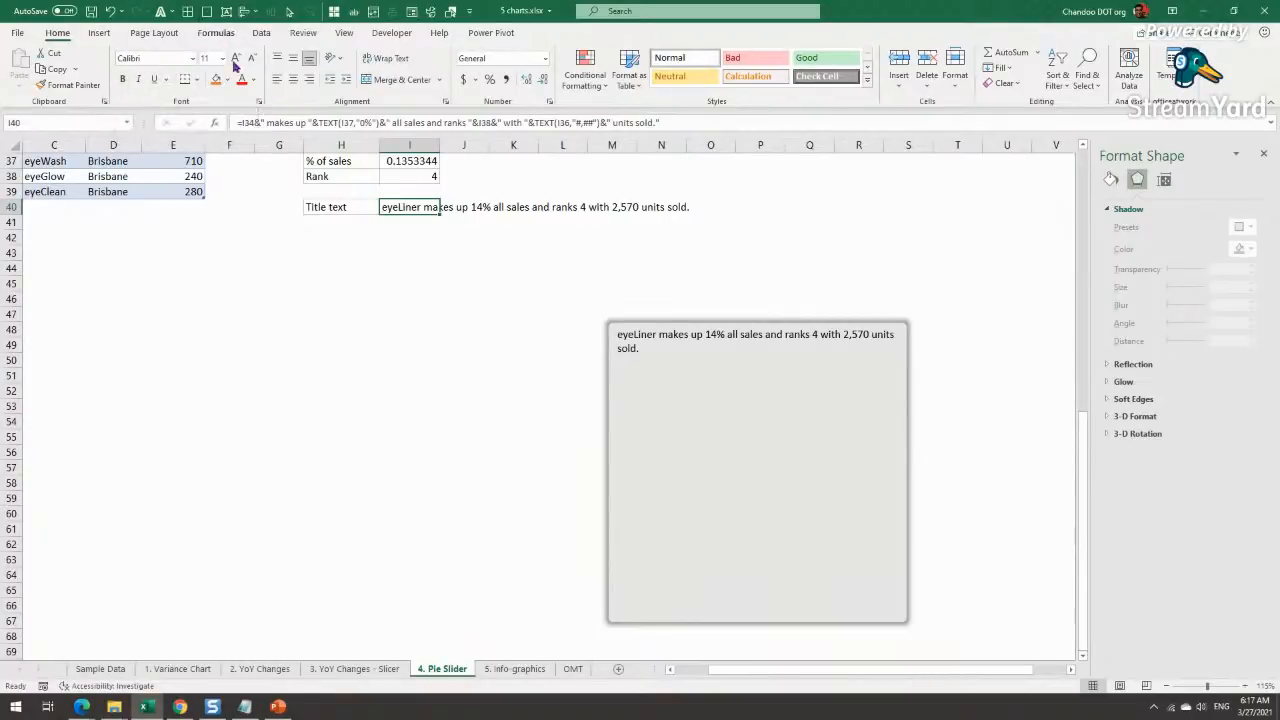
left_click(733, 458)
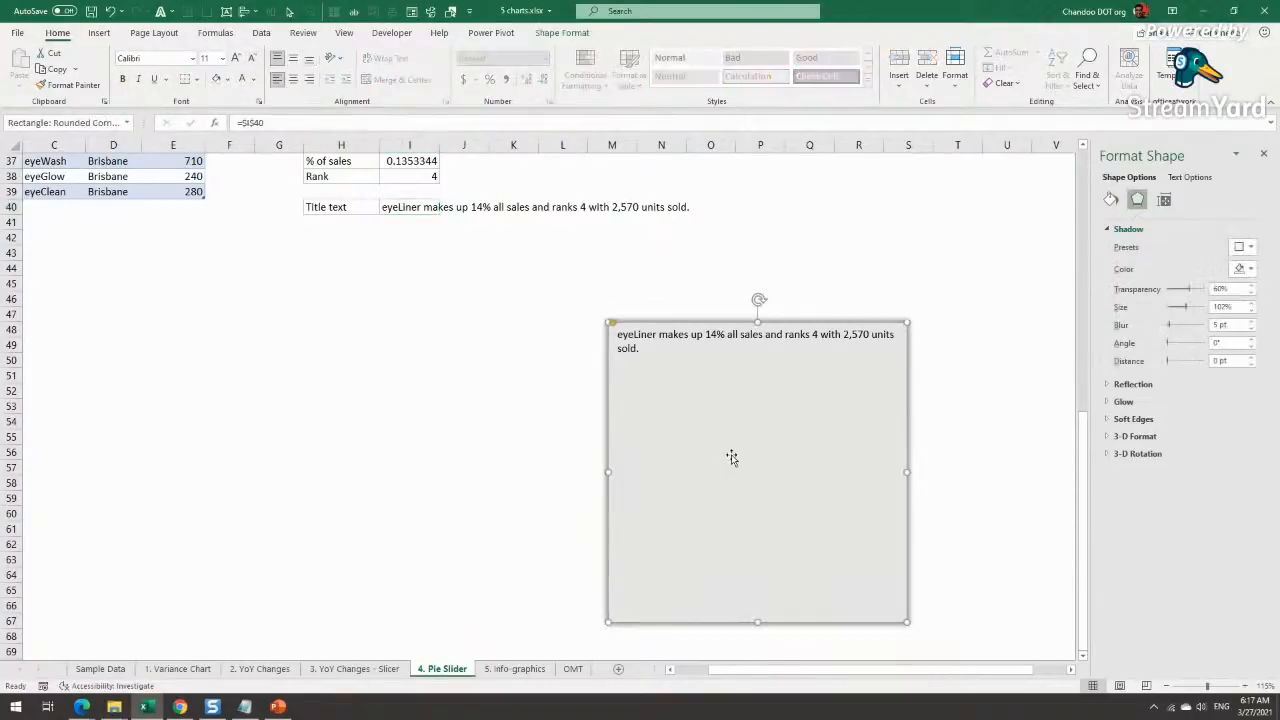
Step: Format the rectangle's linked text in Berlin Sans FB at size 20, centred horizontally and aligned to the shape's top
left_click(566, 34)
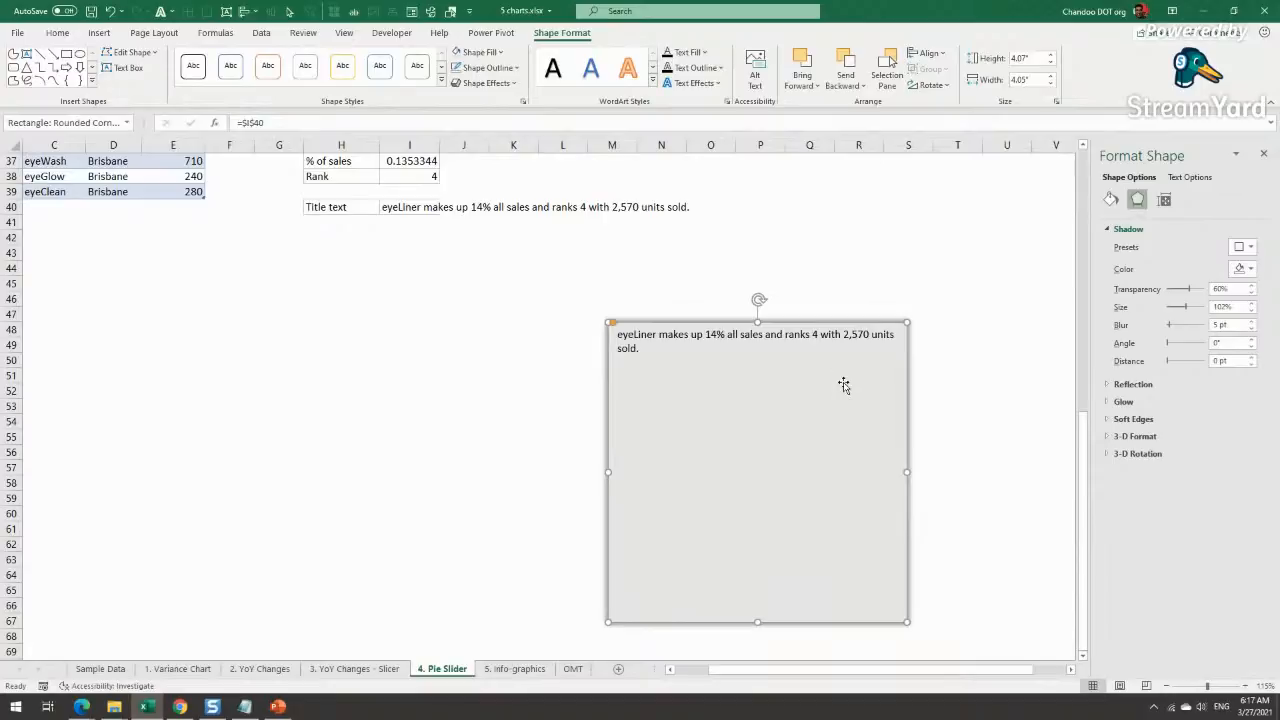
left_click(57, 33)
left_click(196, 59)
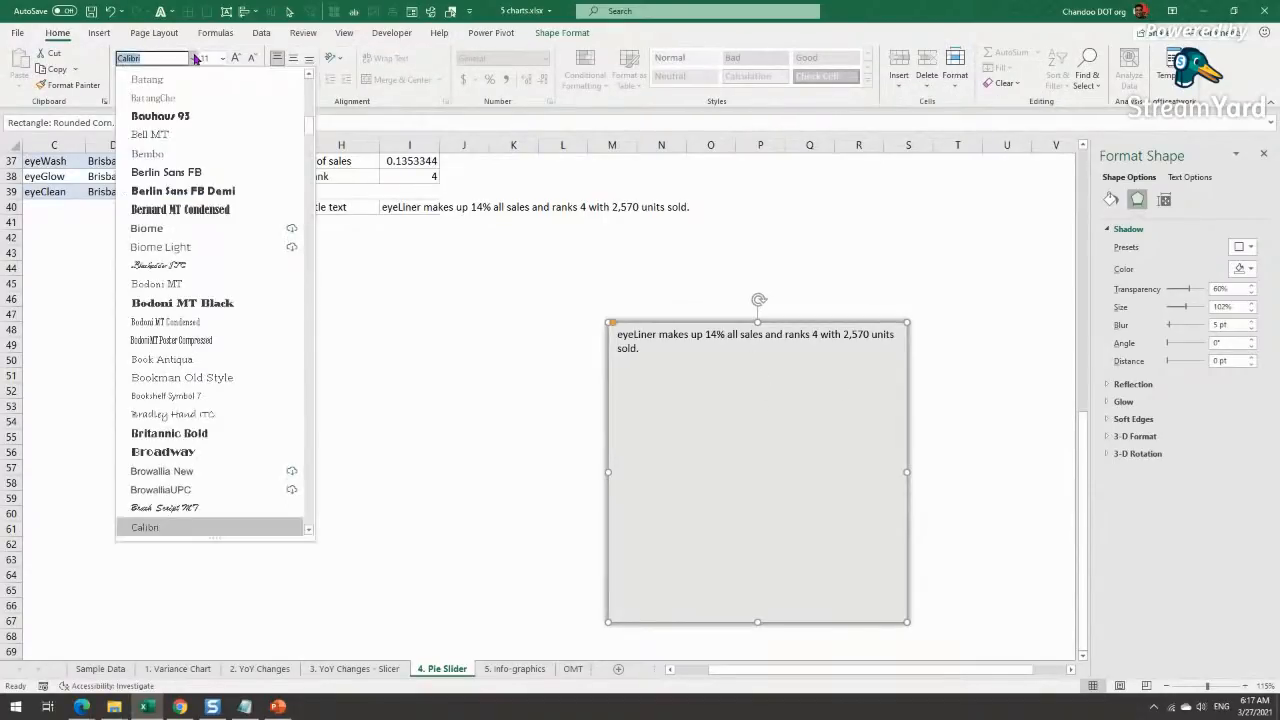
left_click(185, 175)
left_click(223, 58)
left_click(221, 214)
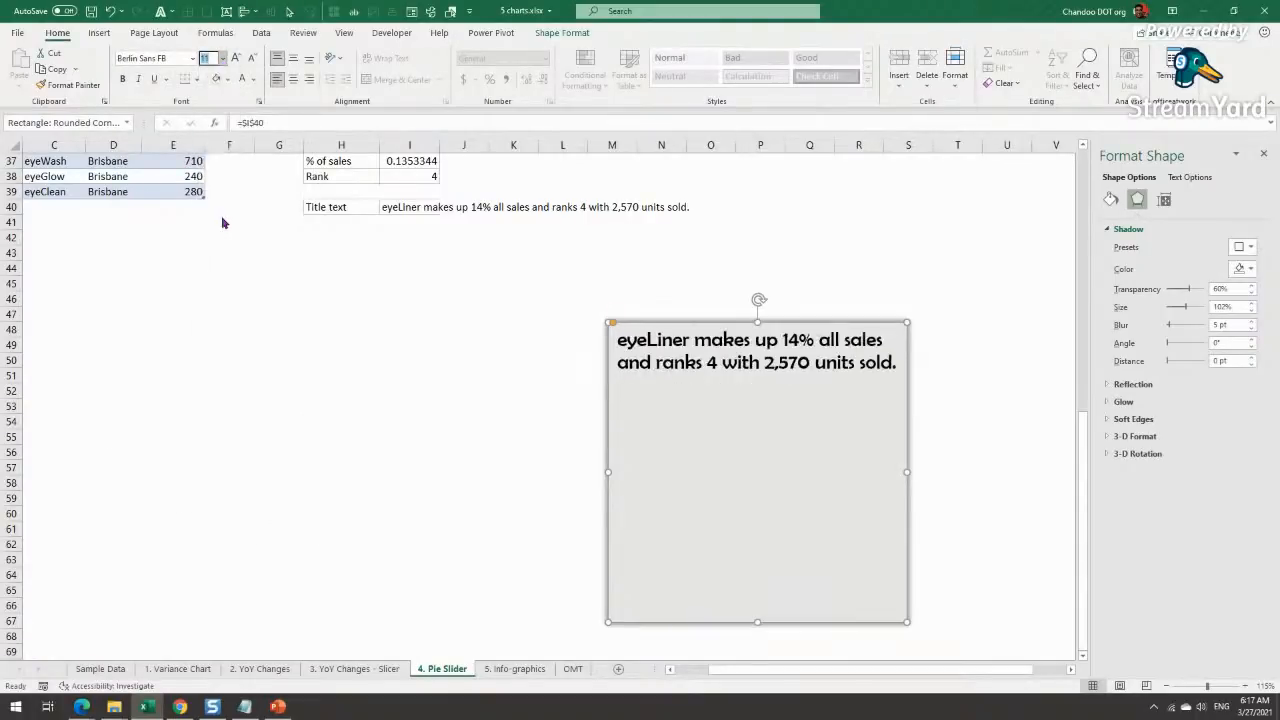
left_click(293, 79)
left_click(291, 58)
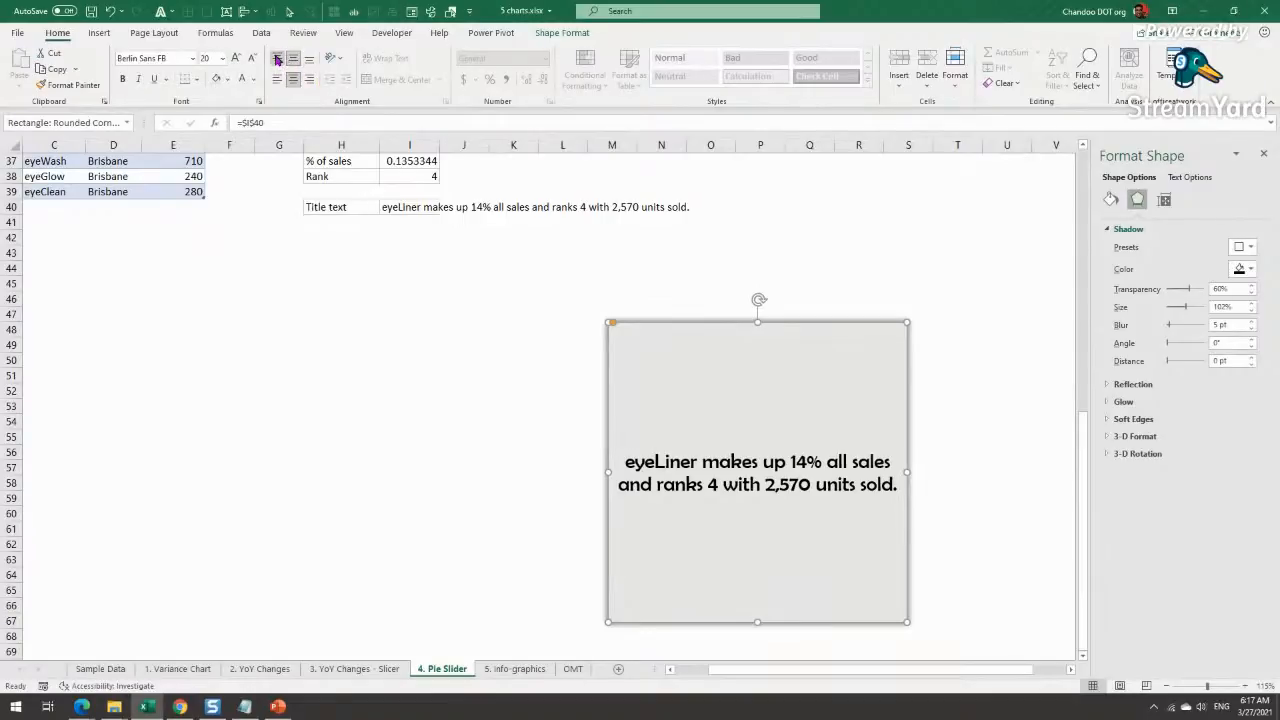
left_click(278, 60)
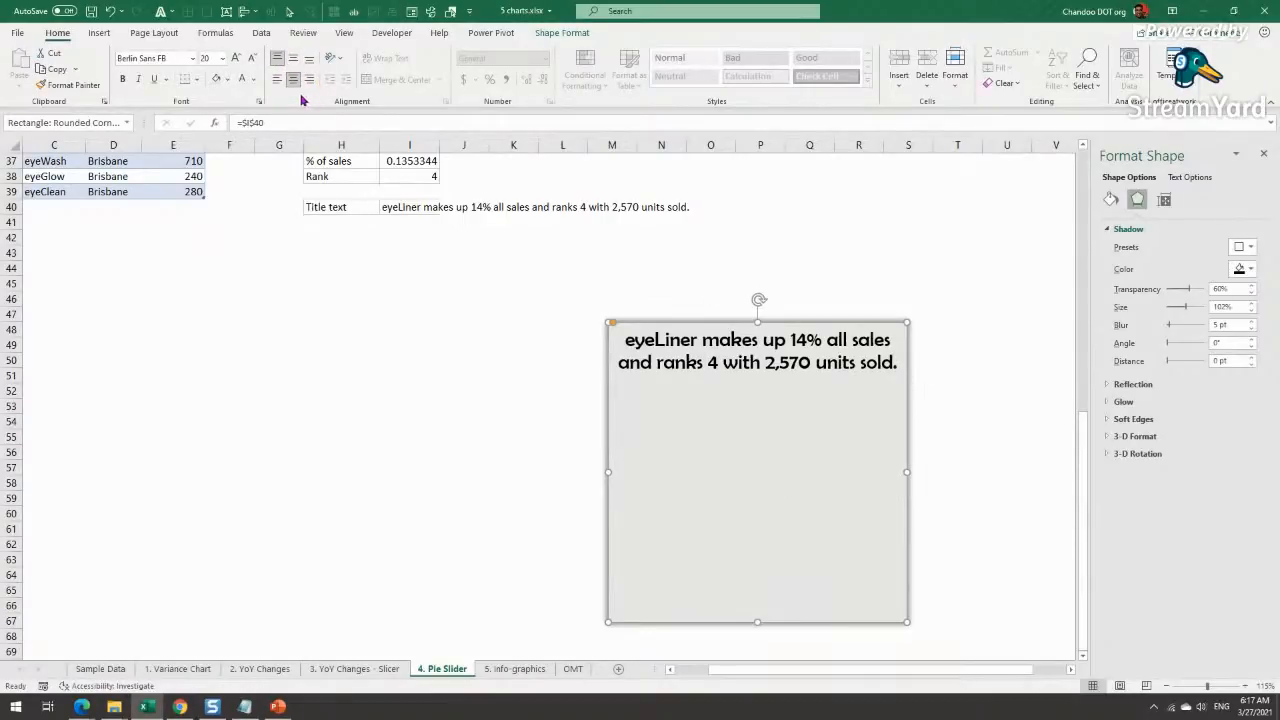
Step: Apply the dark Linear Down gradient as the text fill of the rectangle's linked title
left_click(562, 33)
left_click(704, 53)
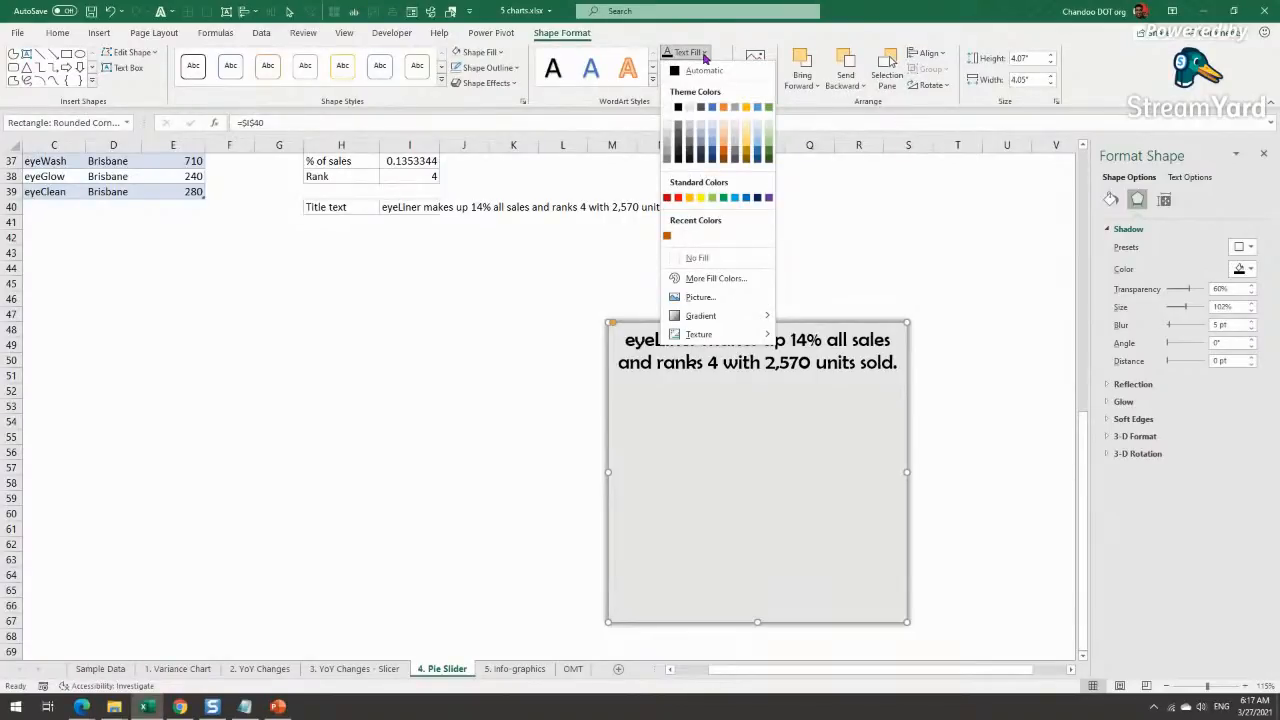
mouse_move(748, 316)
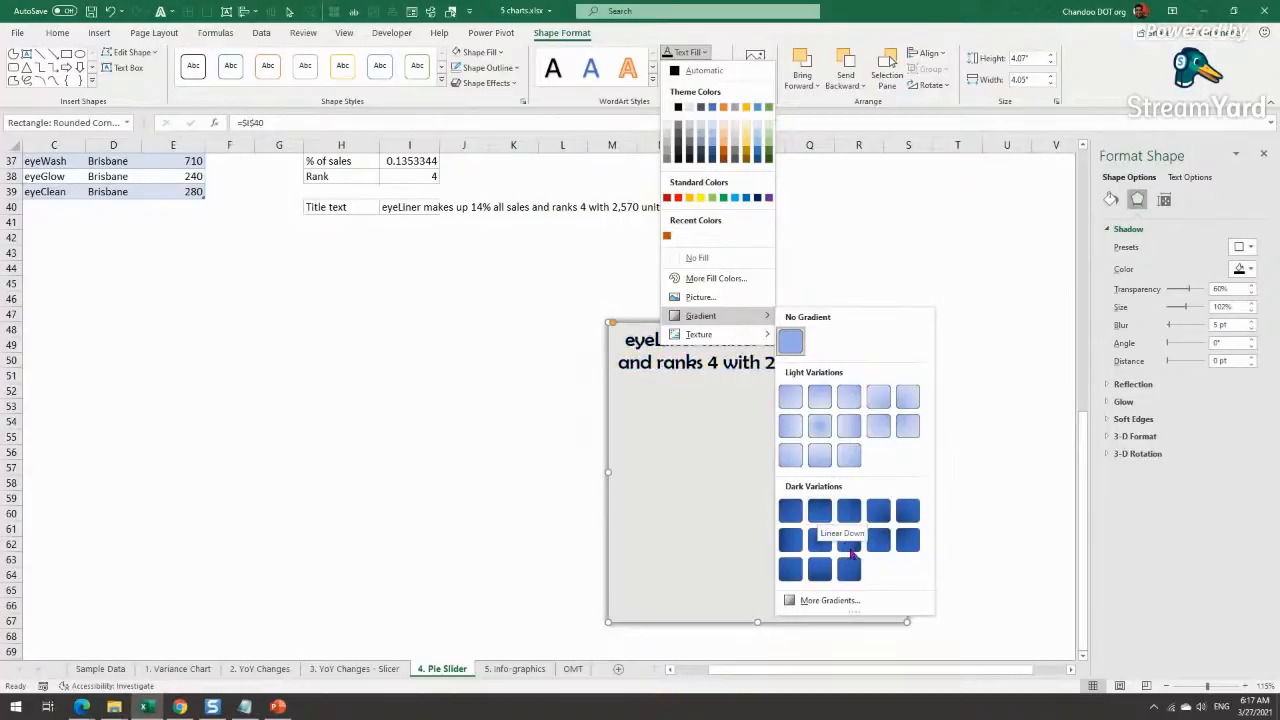
left_click(818, 515)
left_click(945, 389)
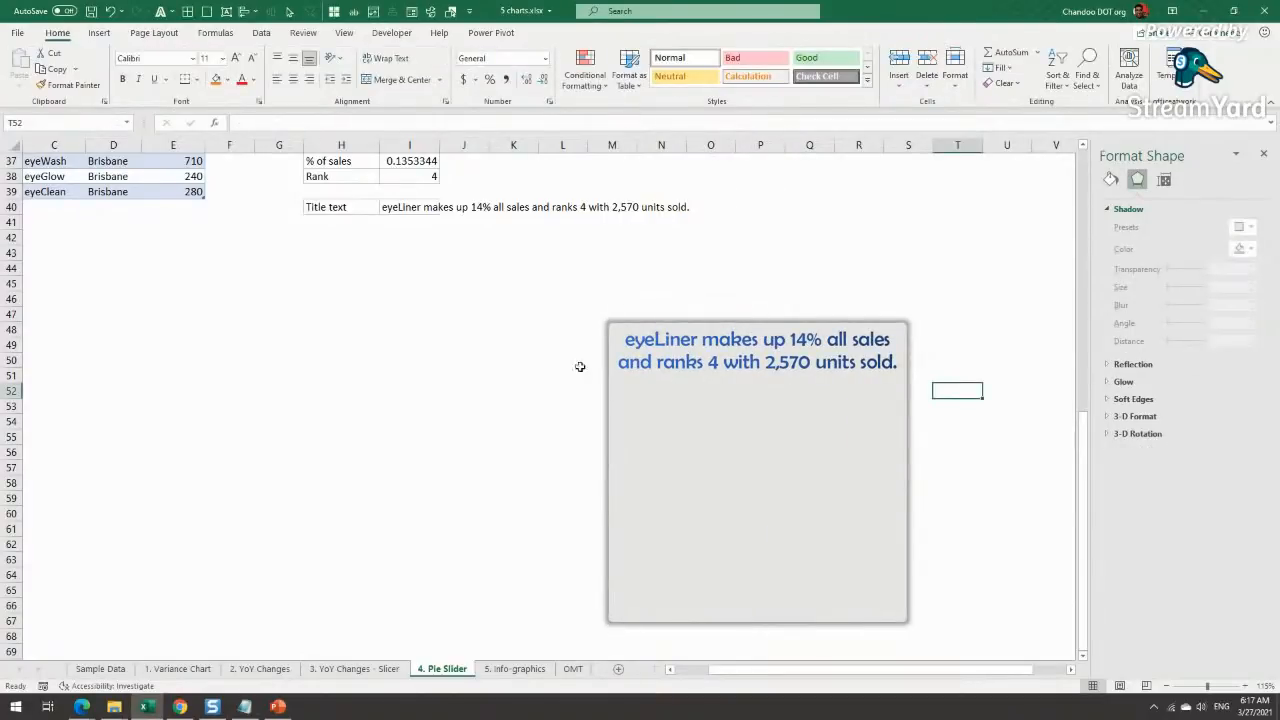
Step: Compare the newly formatted linked rectangle with the original pie slider chart's title background
left_click(535, 390)
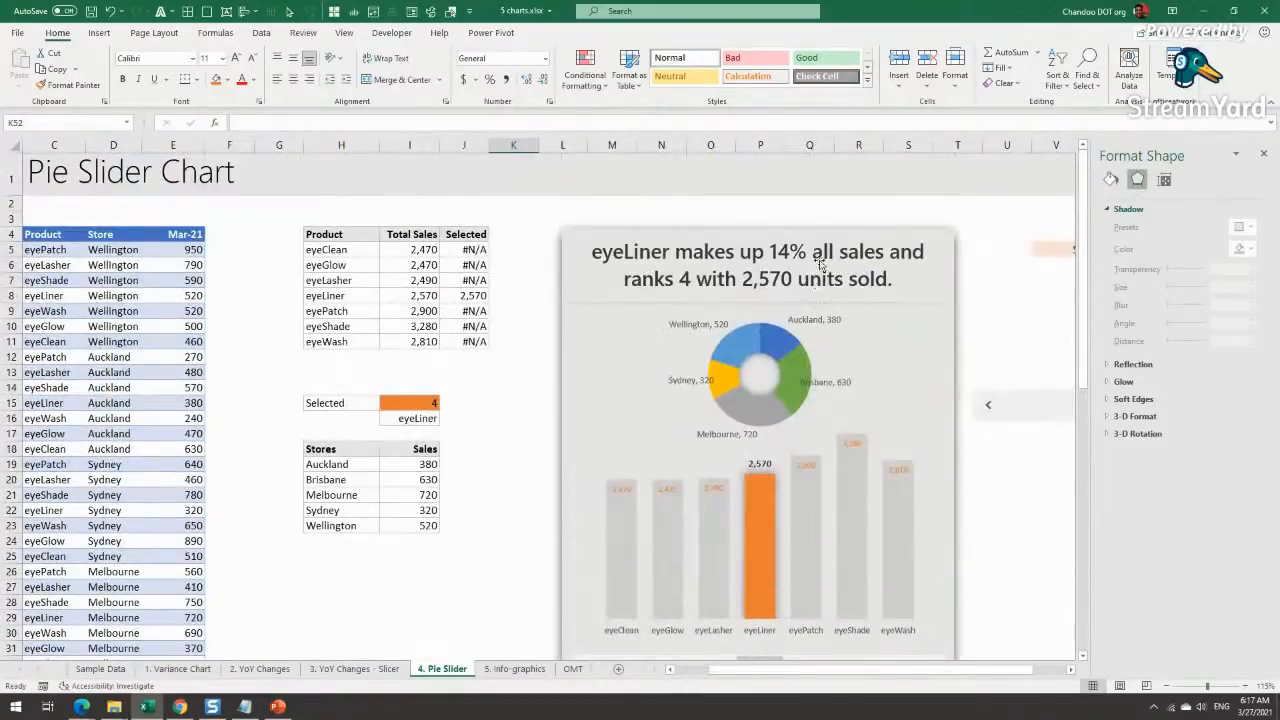
scroll(930, 400, "down", 10)
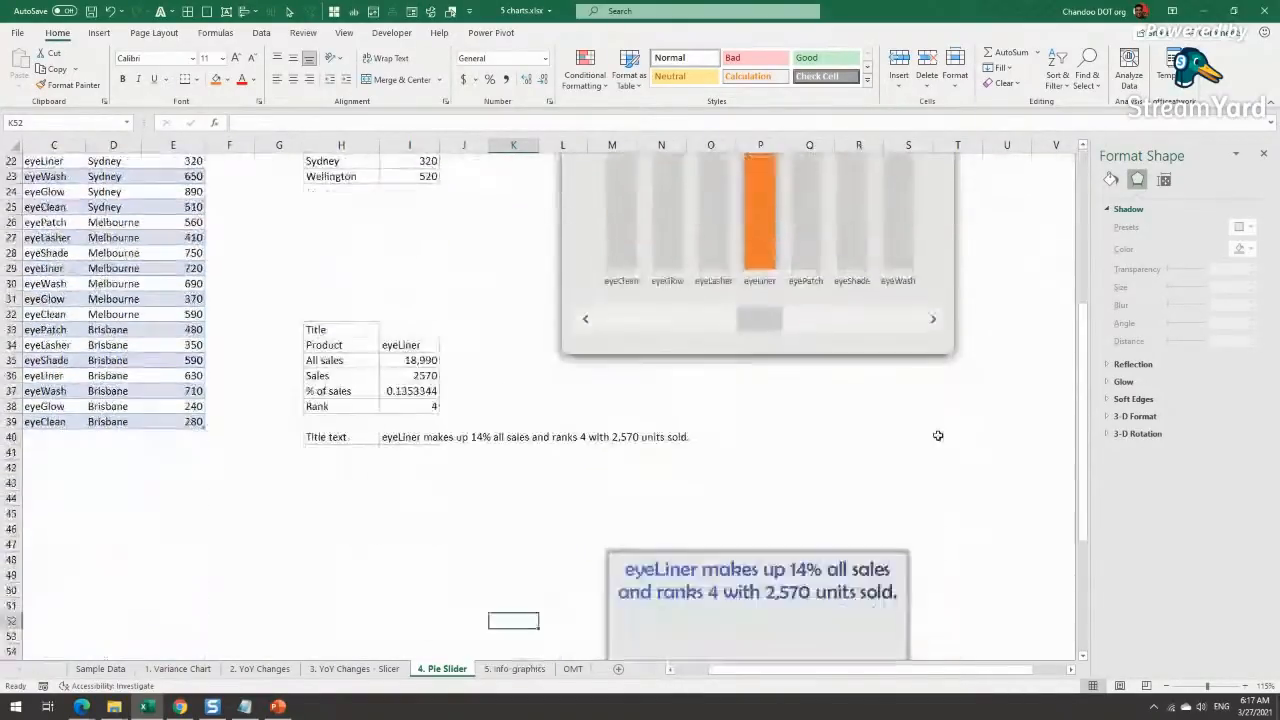
left_click(875, 519)
scroll(870, 530, "up", 1)
scroll(977, 440, "down", 2)
scroll(897, 443, "up", 12)
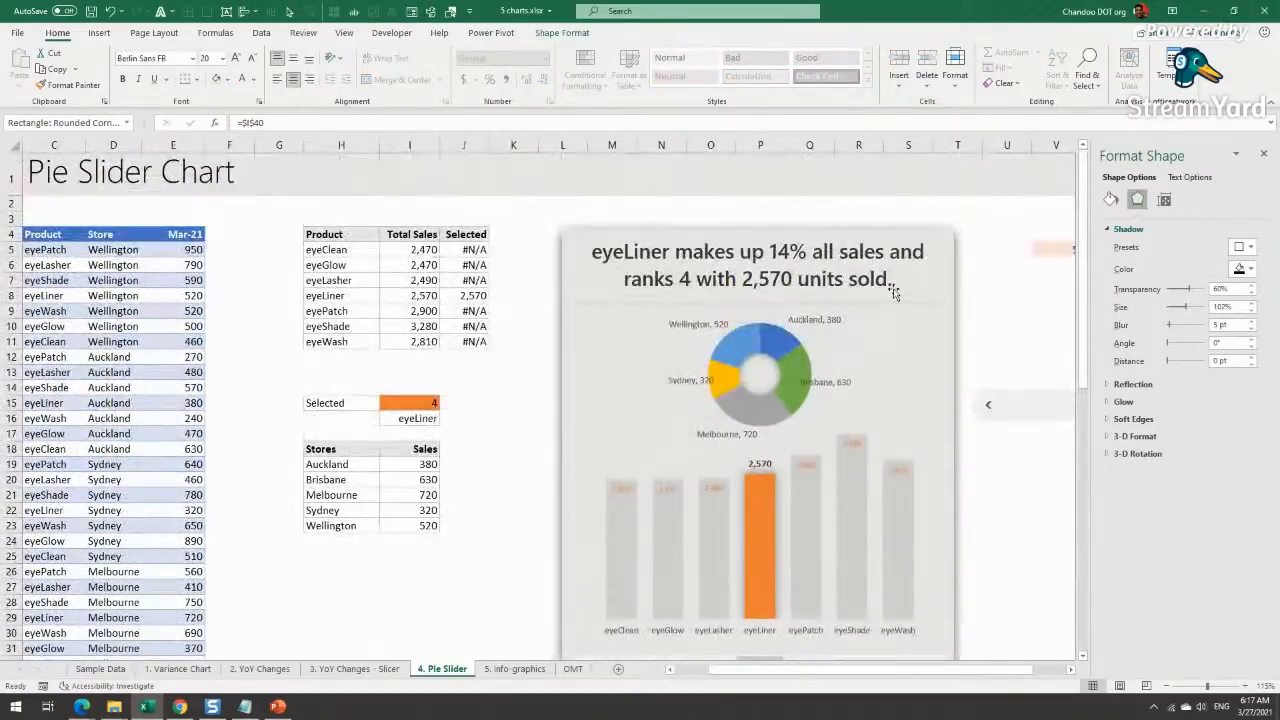
Step: Examine the separator line, doughnut and Total Sales column series layered on the pie slider's background shape
left_click(893, 303)
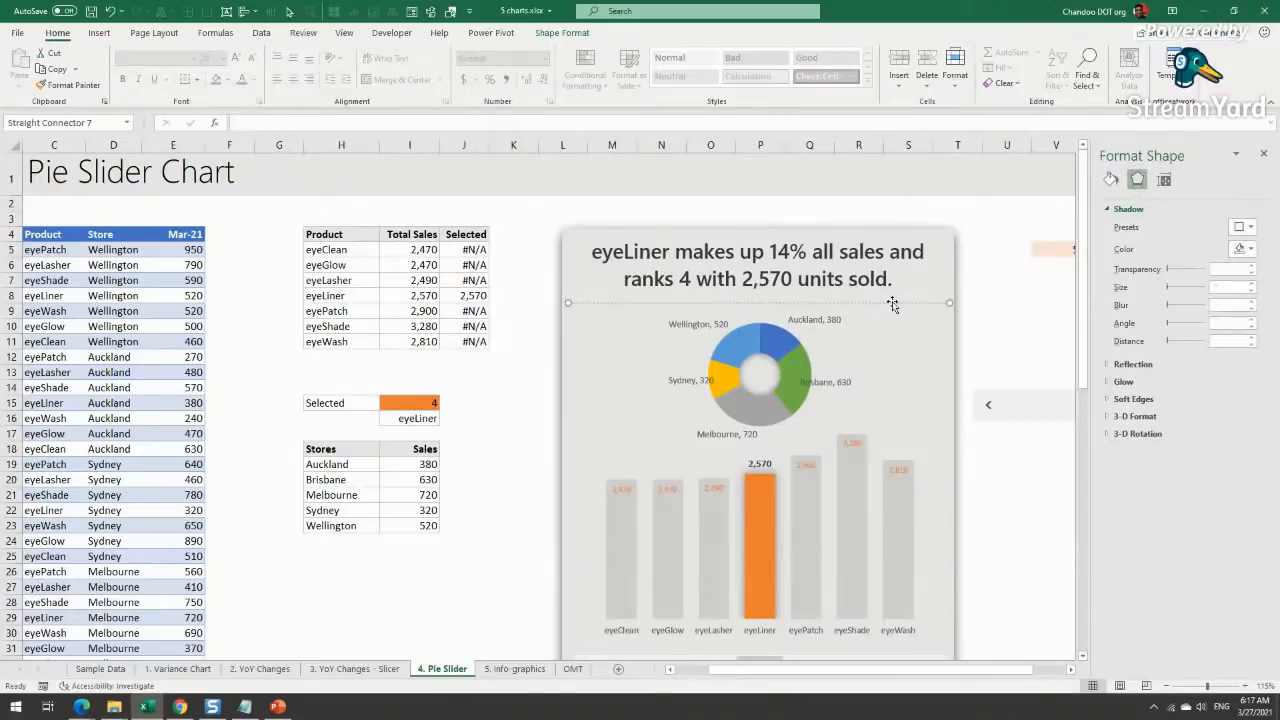
left_click(773, 328)
left_click(716, 527)
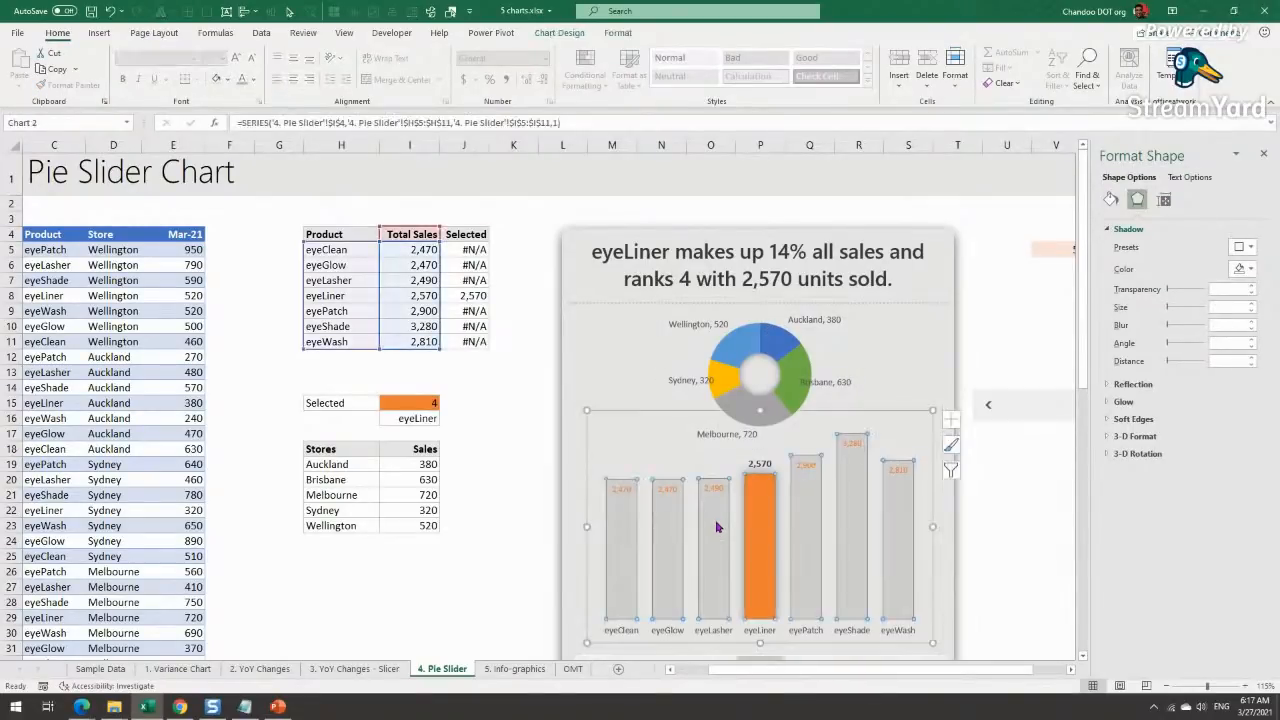
Step: Review the pie slider's charts, its scroll bar and the supporting data and title tables on the sheet
scroll(949, 586, "down", 4)
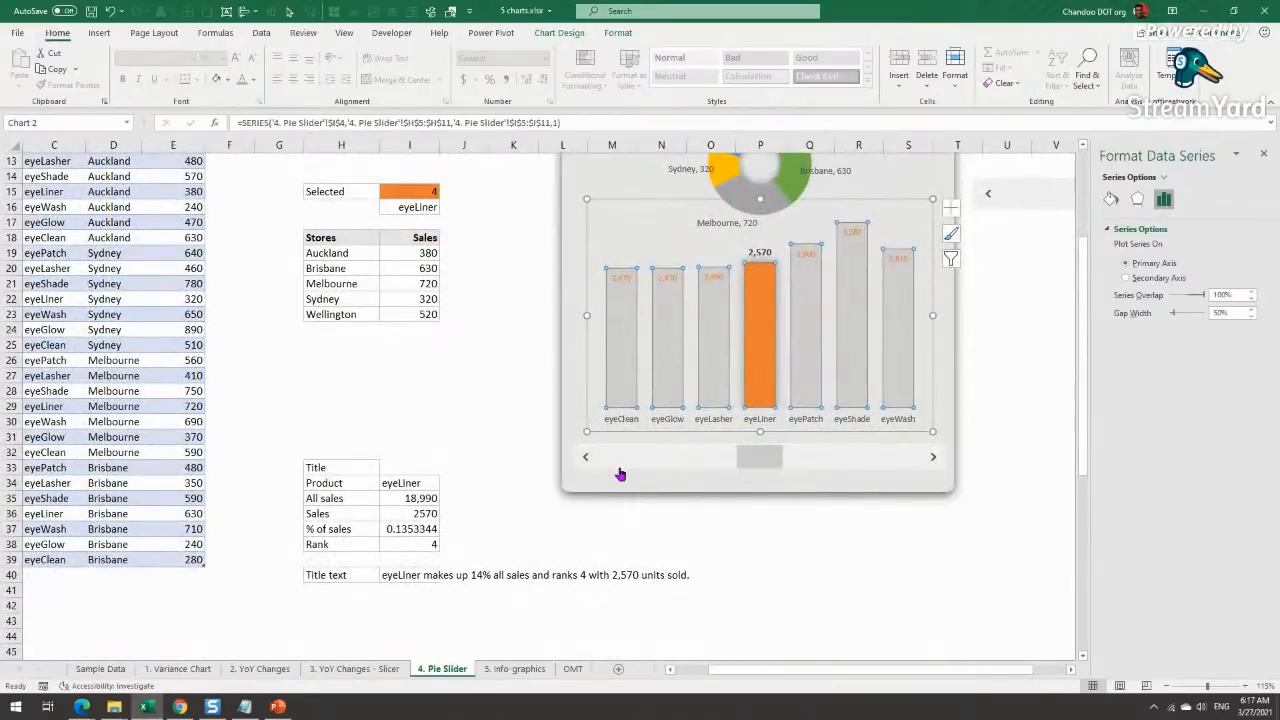
scroll(686, 540, "up", 4)
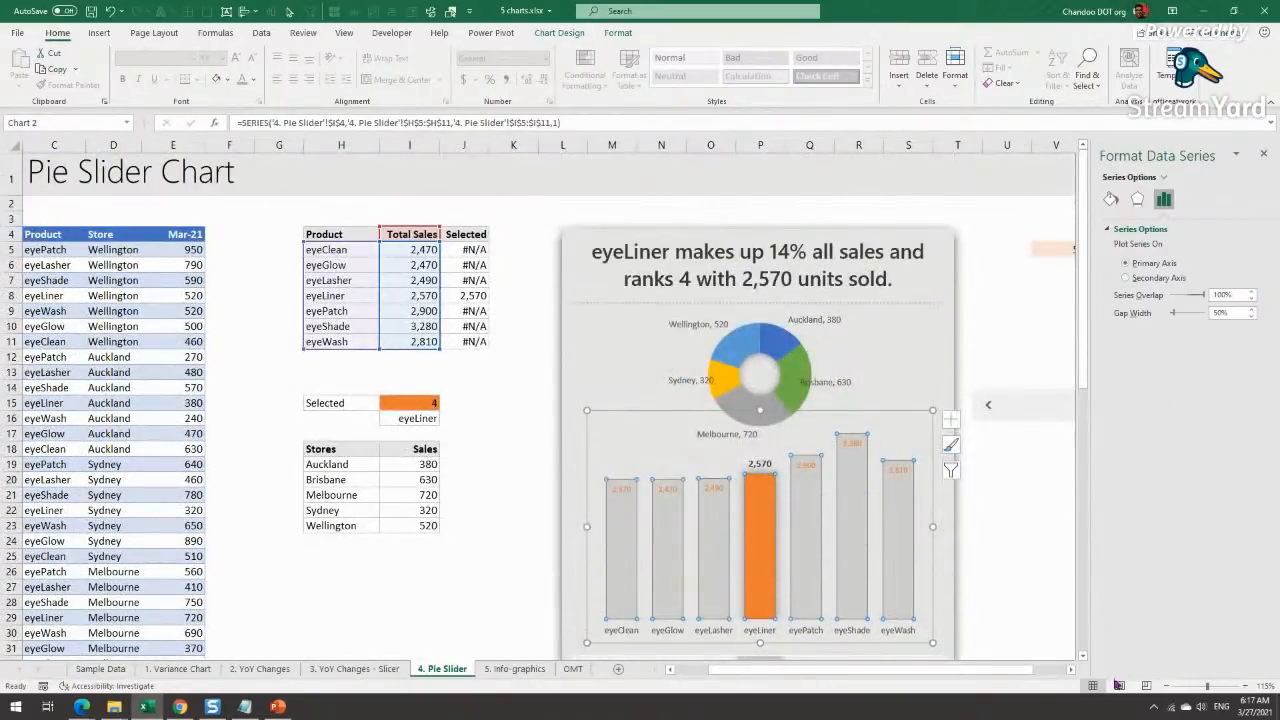
left_click_drag(1002, 672, 1066, 673)
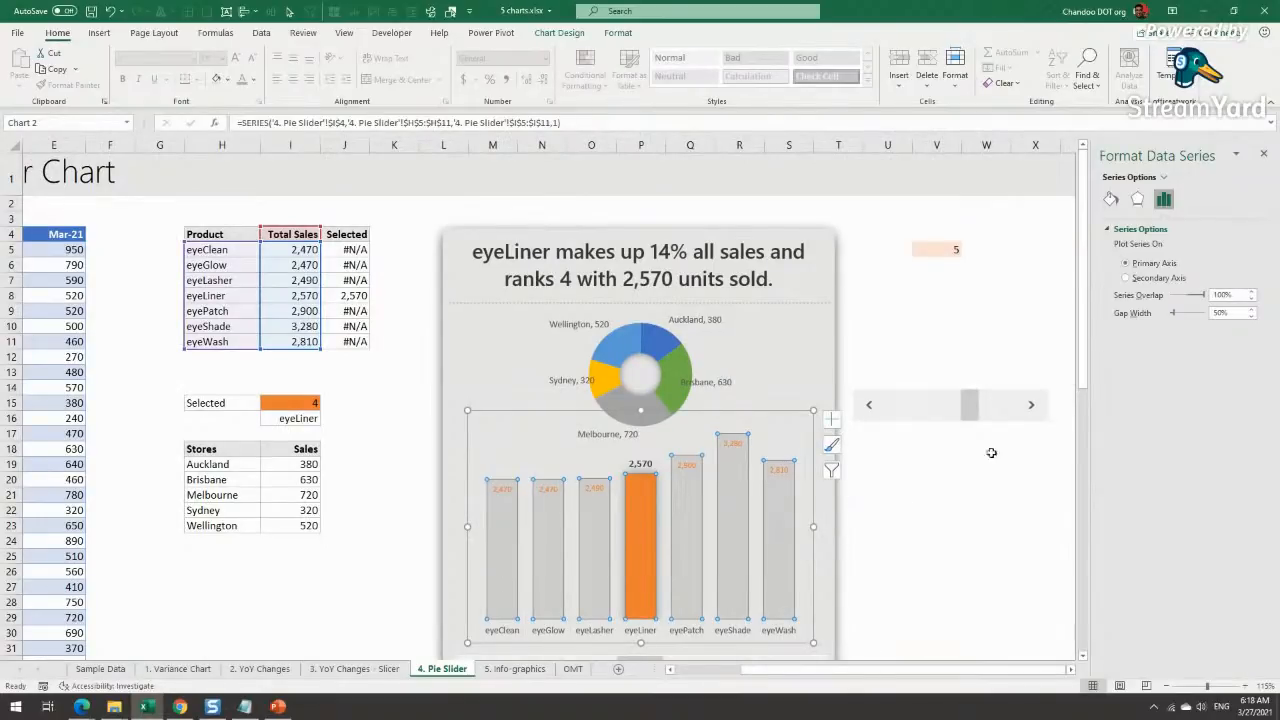
scroll(705, 545, "down", 4)
scroll(705, 545, "up", 4)
left_click_drag(759, 677, 690, 677)
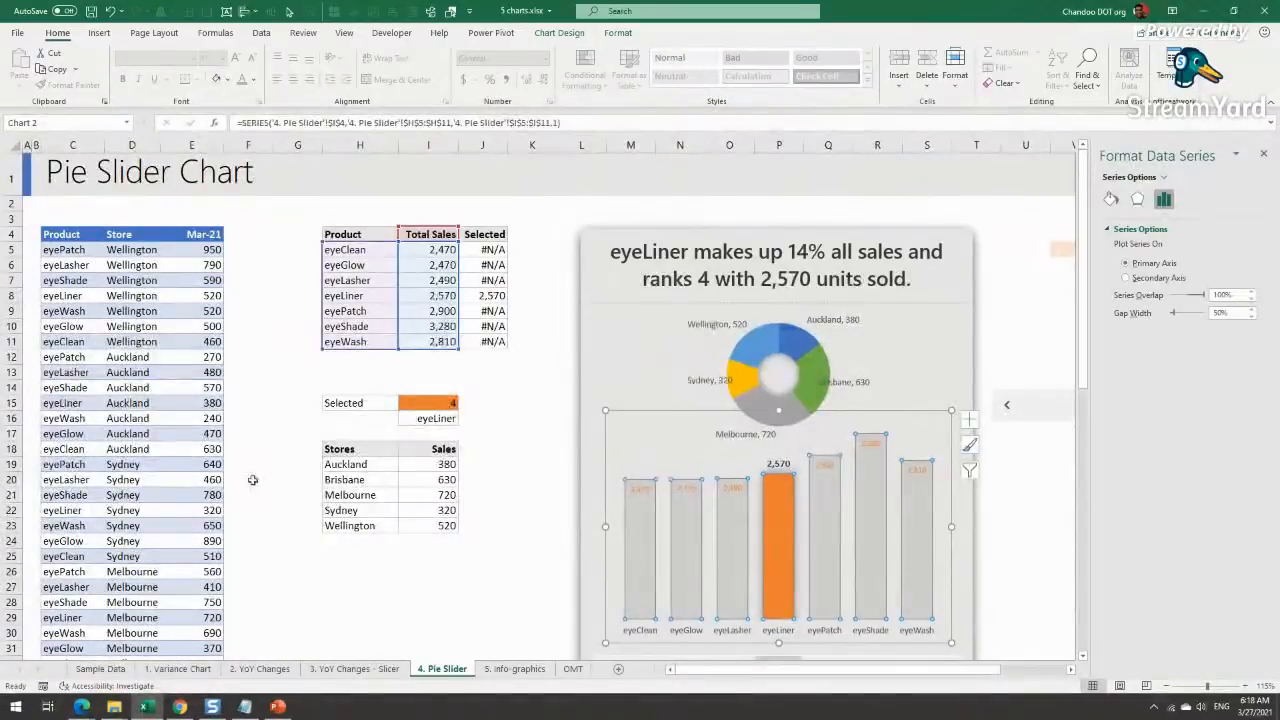
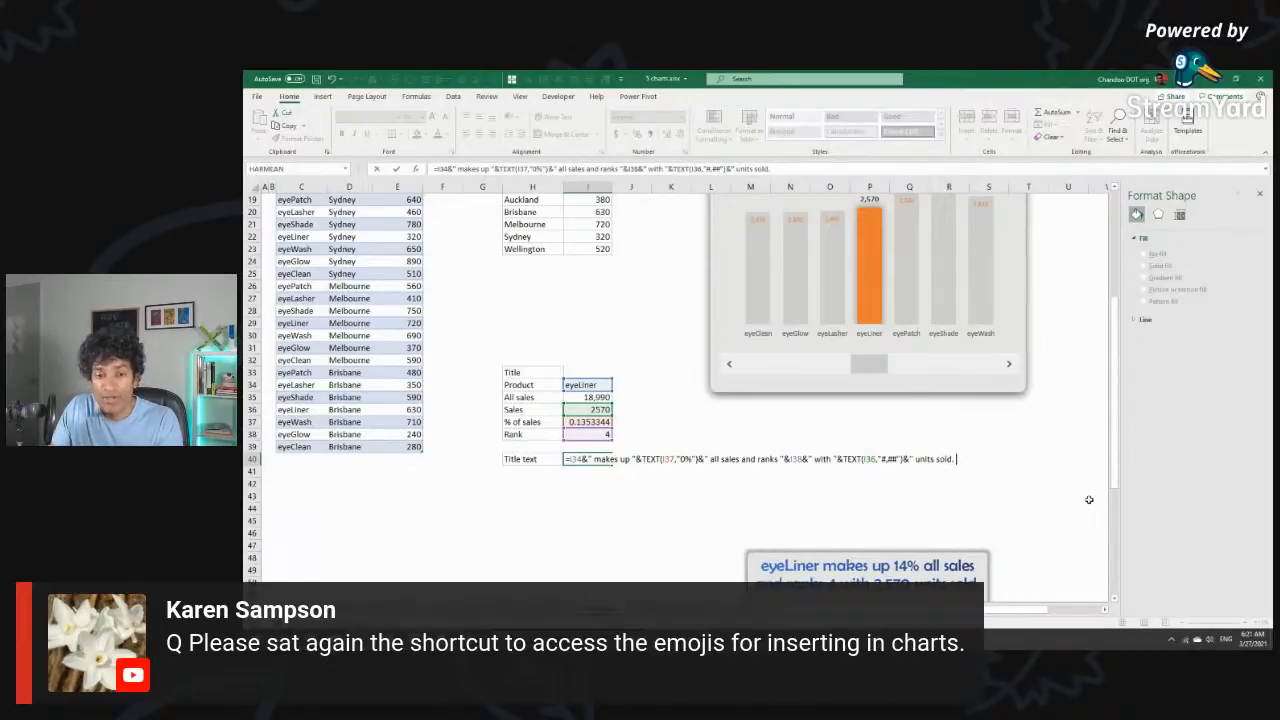
Step: Insert a heart emoji after "units sold." in the title text formula in I40 and commit the formula
key("super")
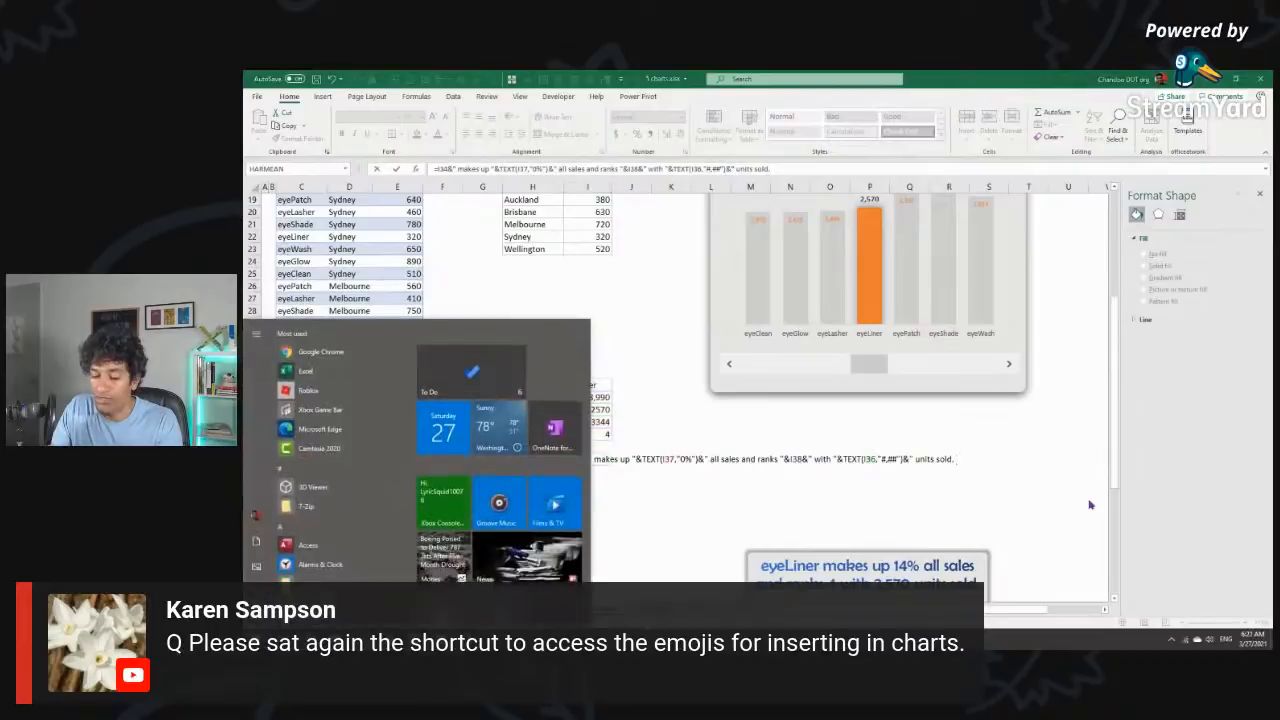
key("super")
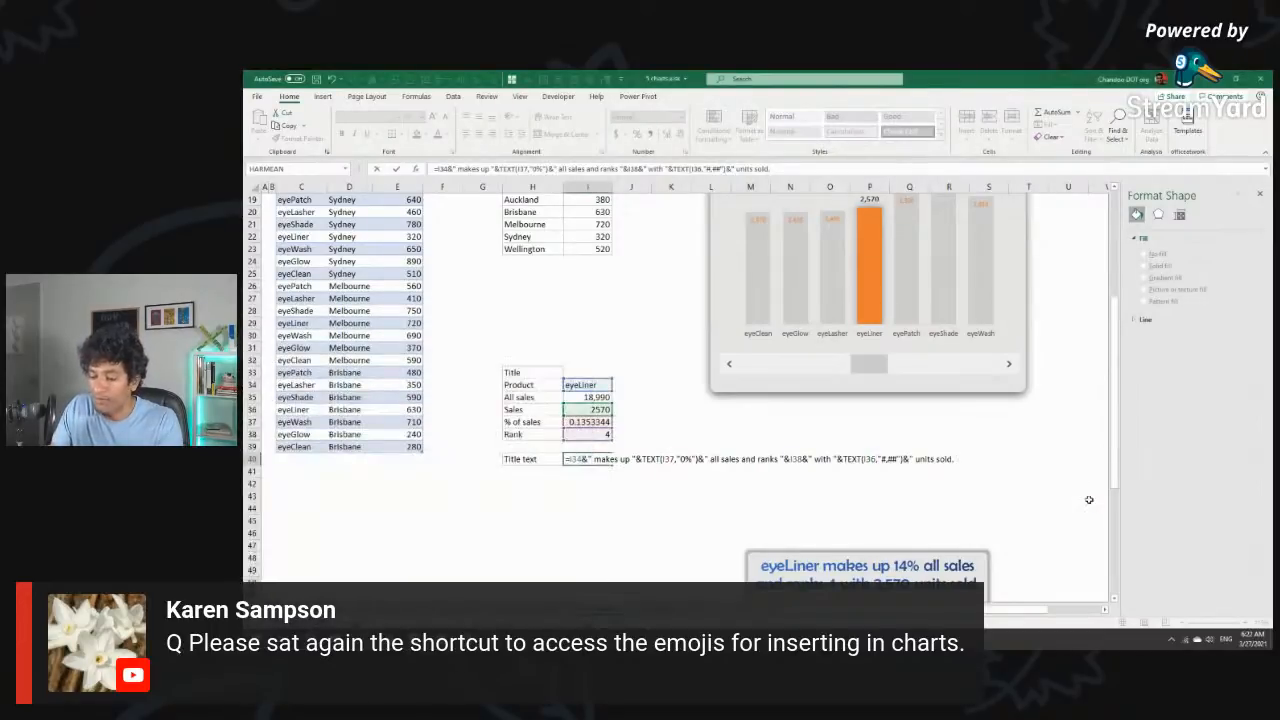
key("super+period")
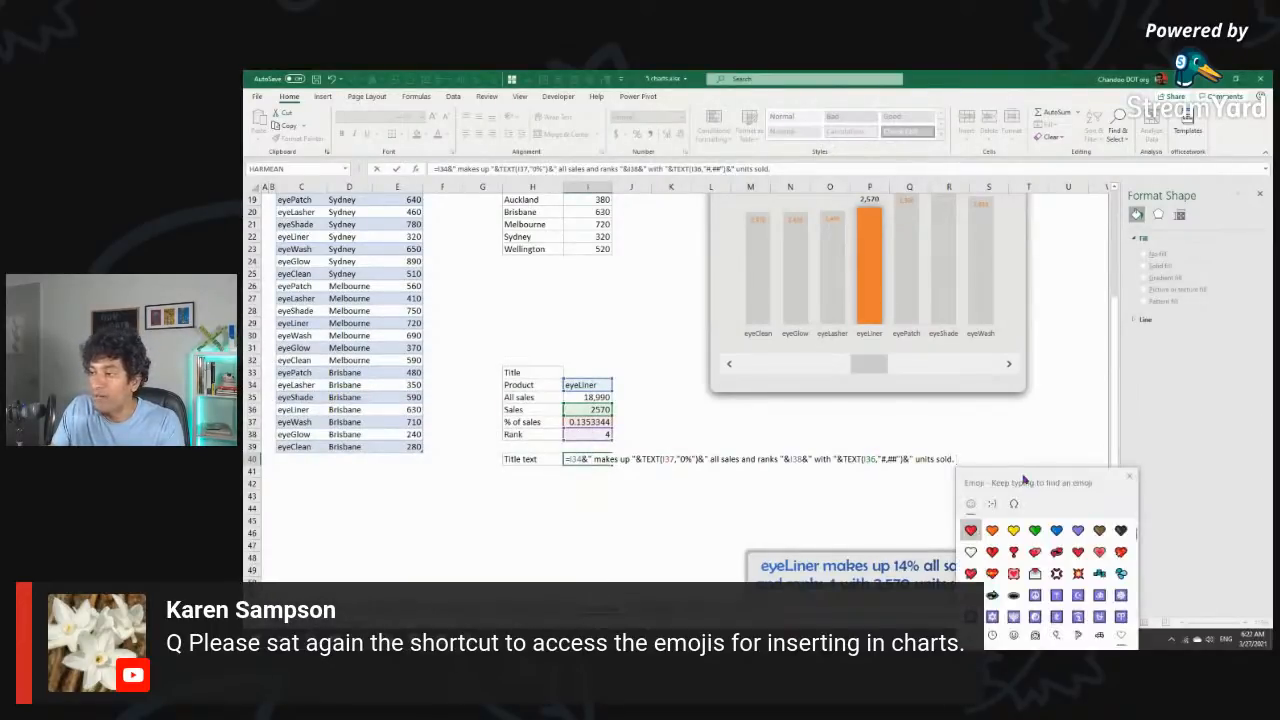
left_click(971, 531)
left_click(1128, 476)
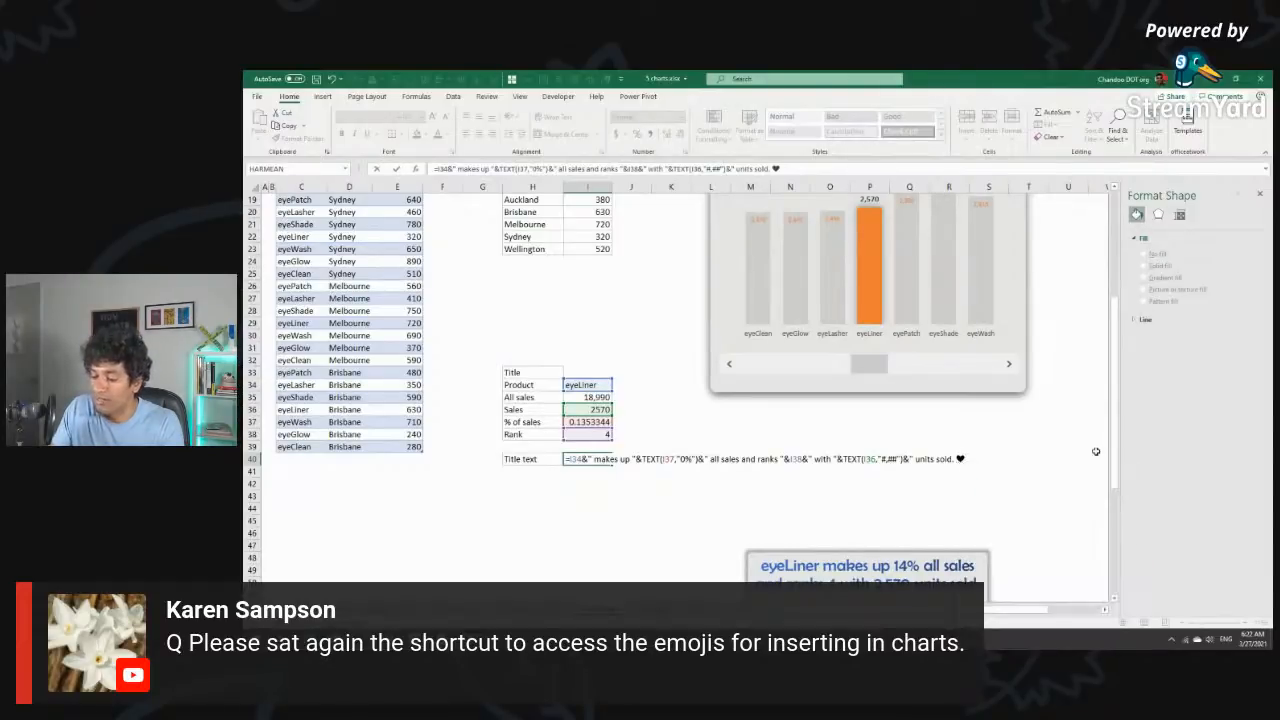
key("Return")
Step: Compare how the heart emoji displays in the pie slider's title, cell I40 and the linked rectangle
scroll(1096, 451, "up", 5)
scroll(982, 244, "up", 1)
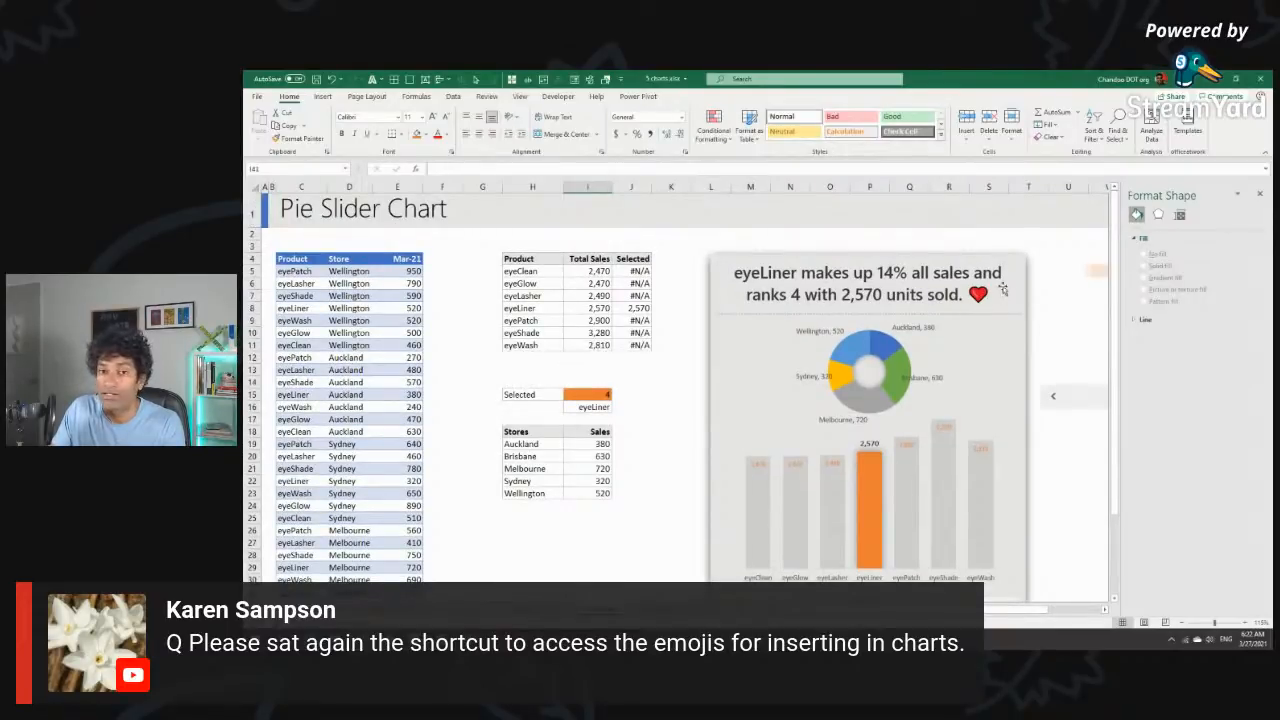
scroll(1005, 285, "down", 7)
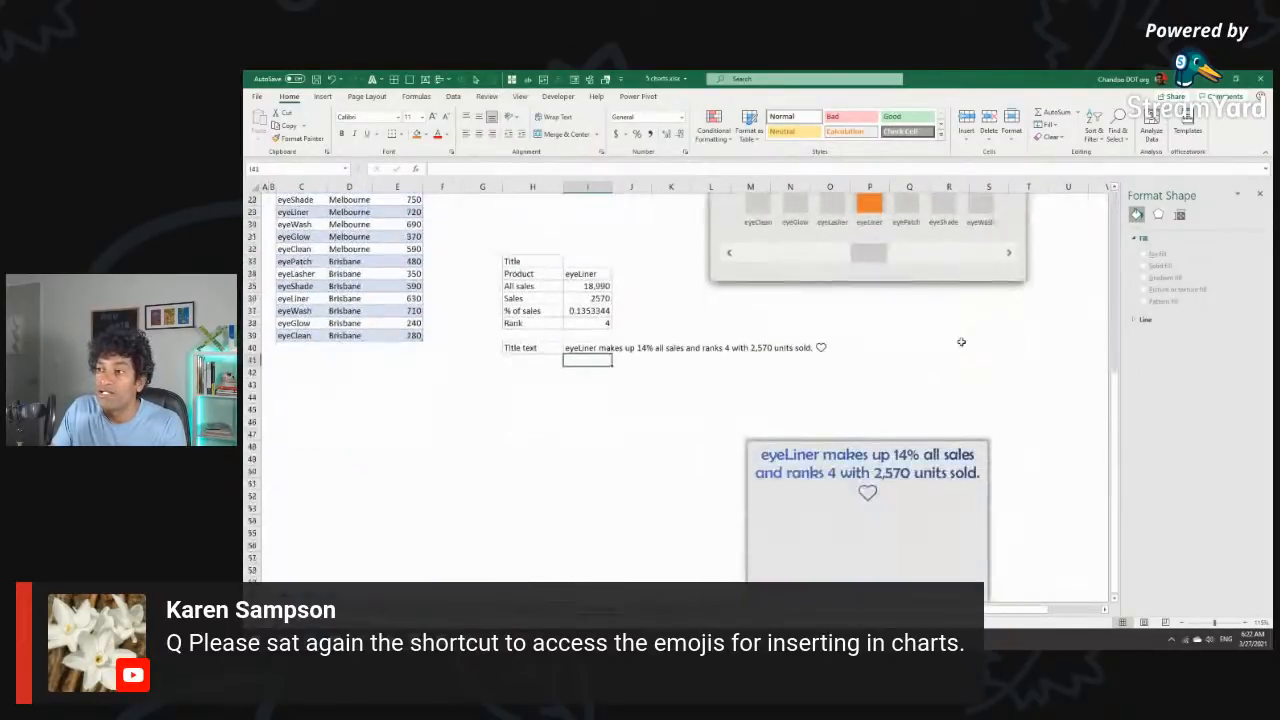
left_click(600, 347)
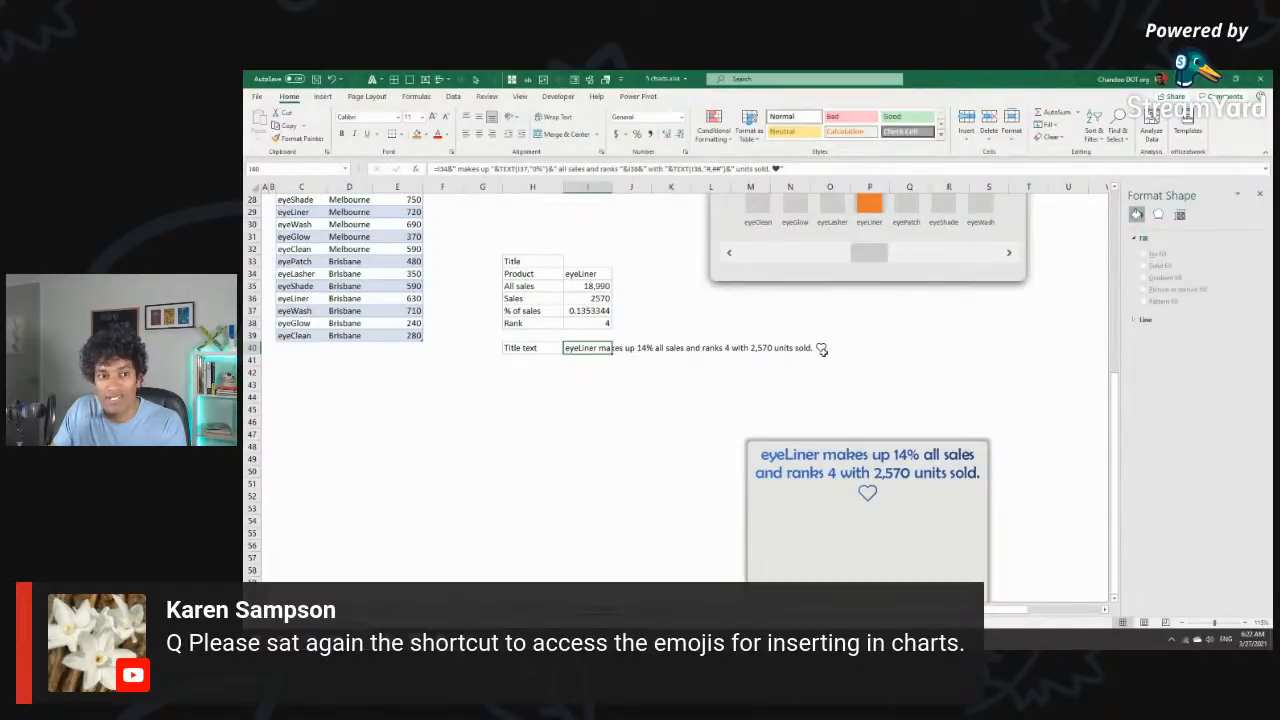
scroll(822, 348, "up", 9)
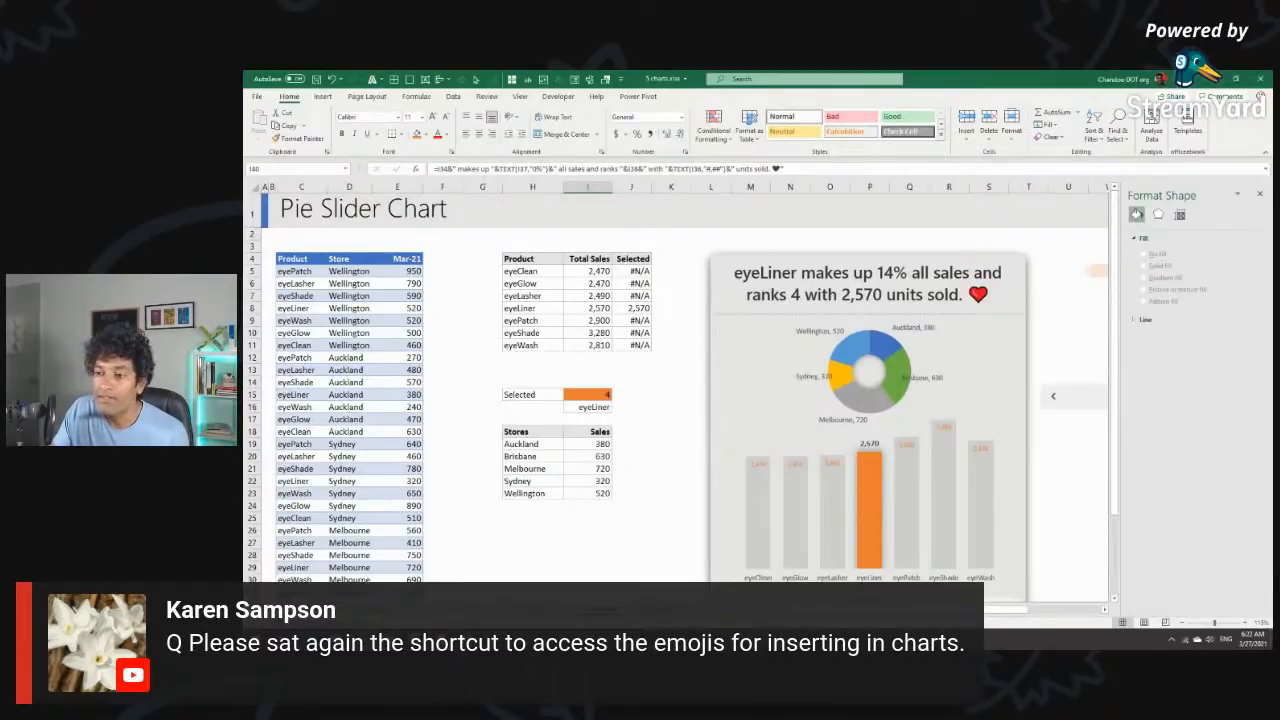
Step: Switch to the Chrome browser and go back to the beginning of the Chandoo.org archives page
left_click(390, 640)
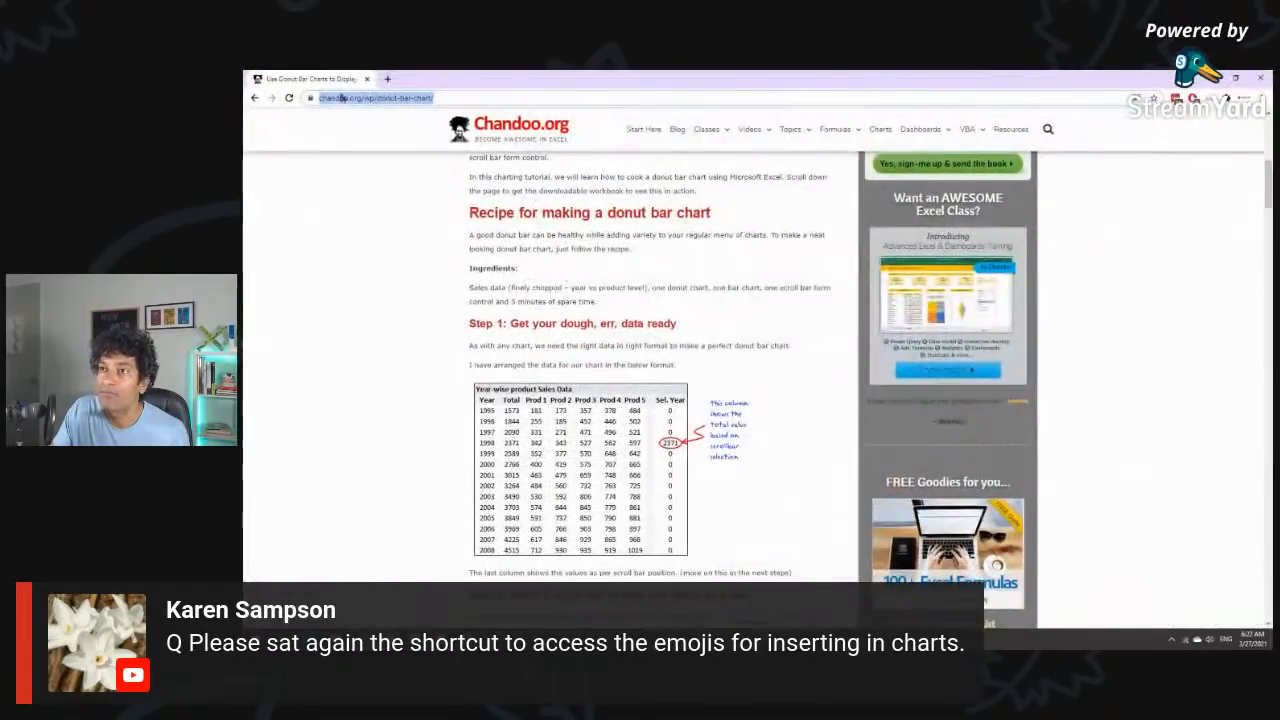
left_click(255, 98)
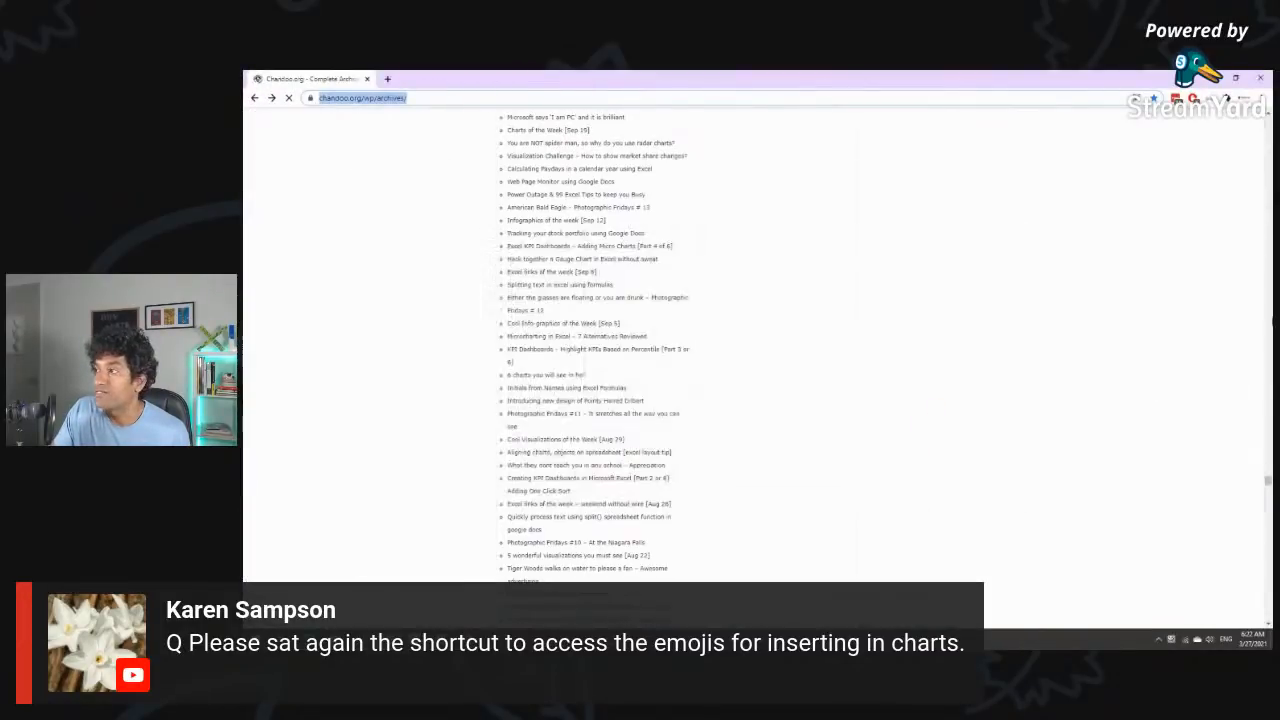
left_click_drag(1268, 418, 1266, 108)
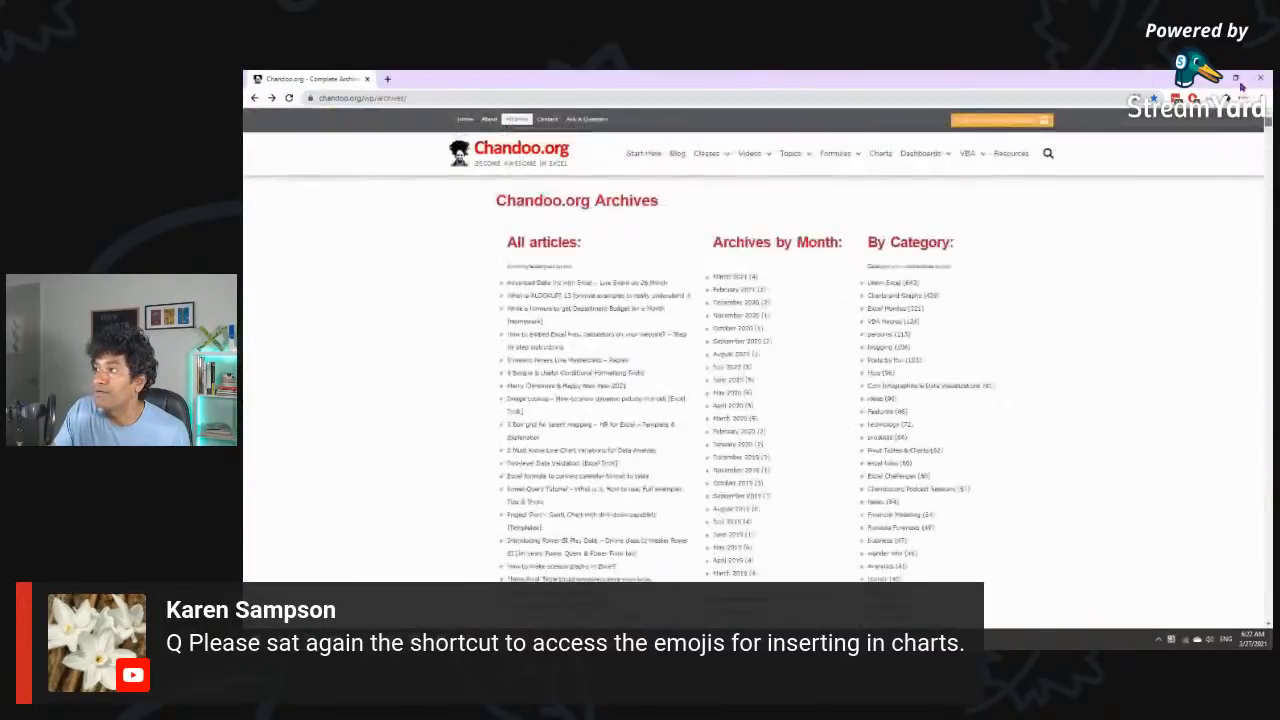
Step: Search the archives page for "budget" and open the Budget vs. Actual chart article in a new tab
key("ctrl+f")
type("budget")
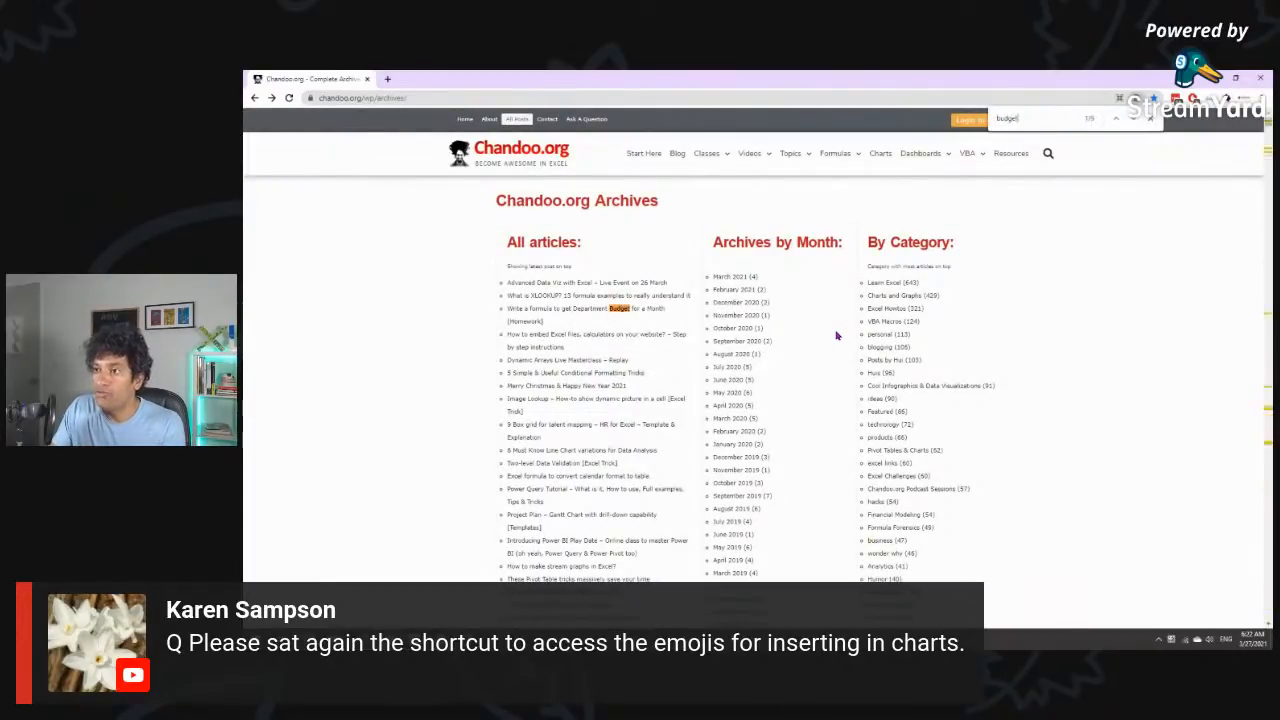
left_click(1132, 118)
left_click(620, 311)
Step: Copy the Budget vs. Actual article's URL to the end of the Notepad link list, then minimize Notepad and the browser
left_click(517, 94)
key("ctrl+c")
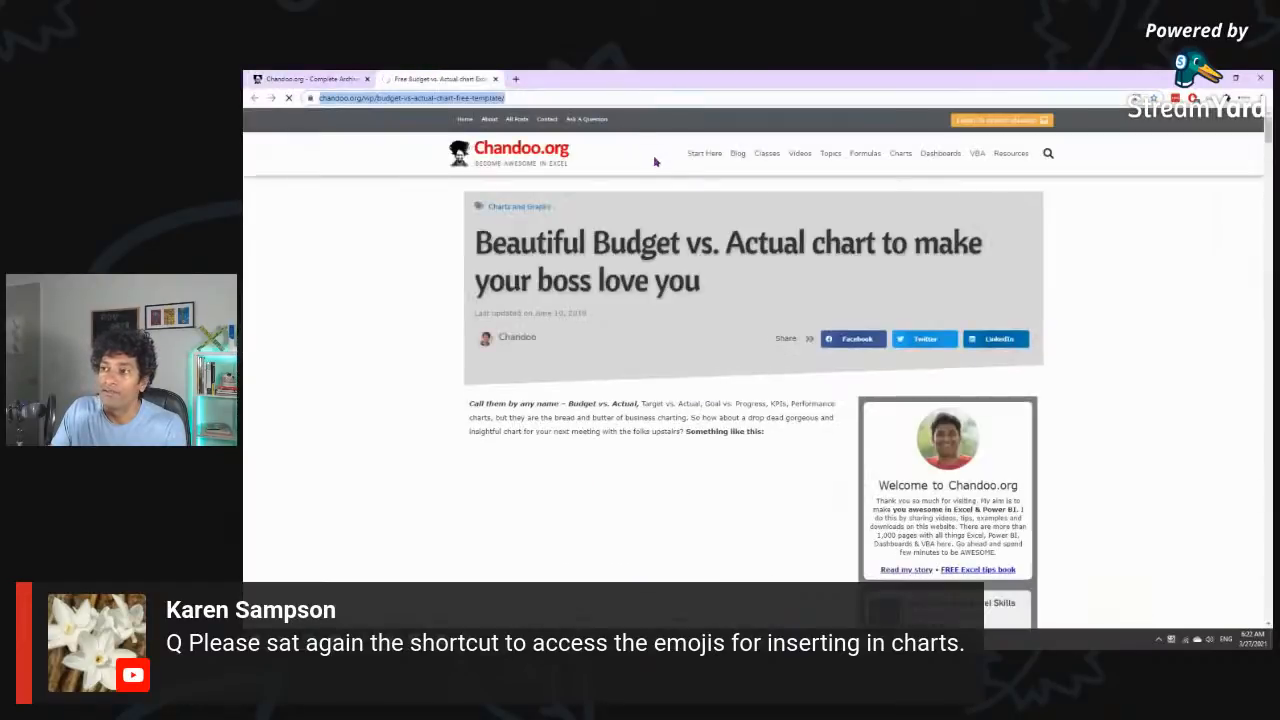
scroll(849, 451, "down", 3)
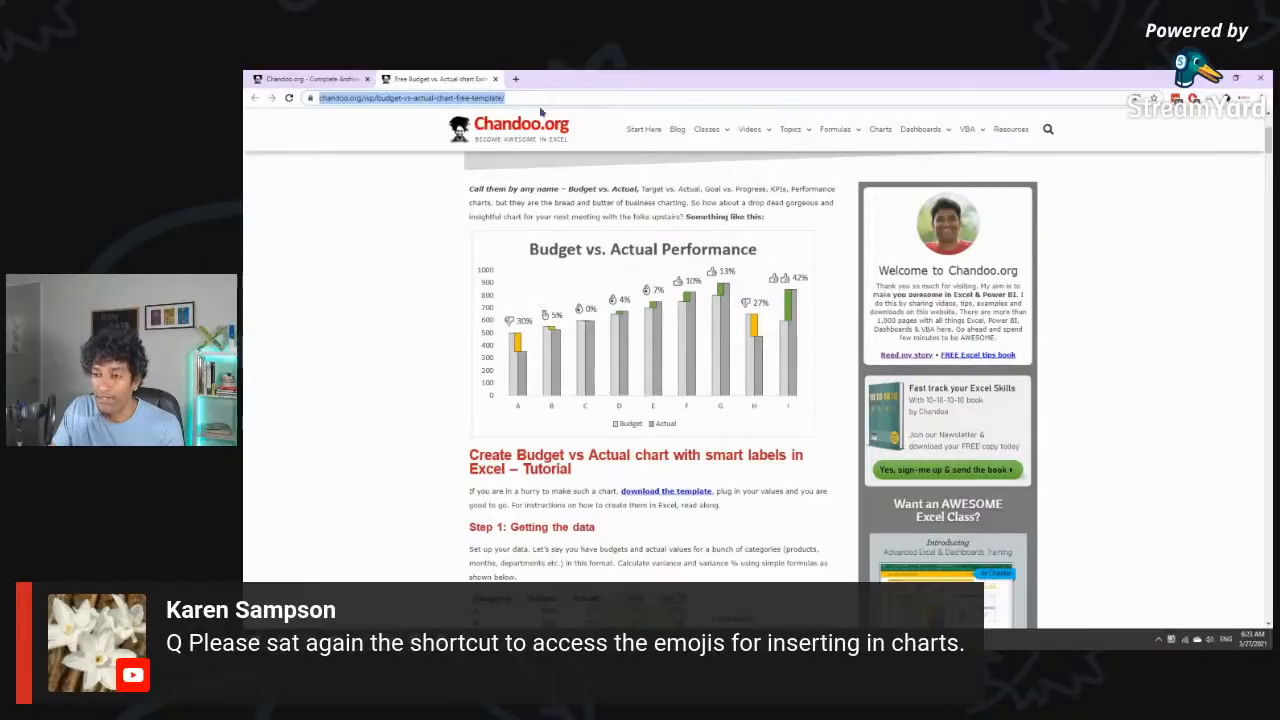
key("alt+Tab")
left_click(658, 471)
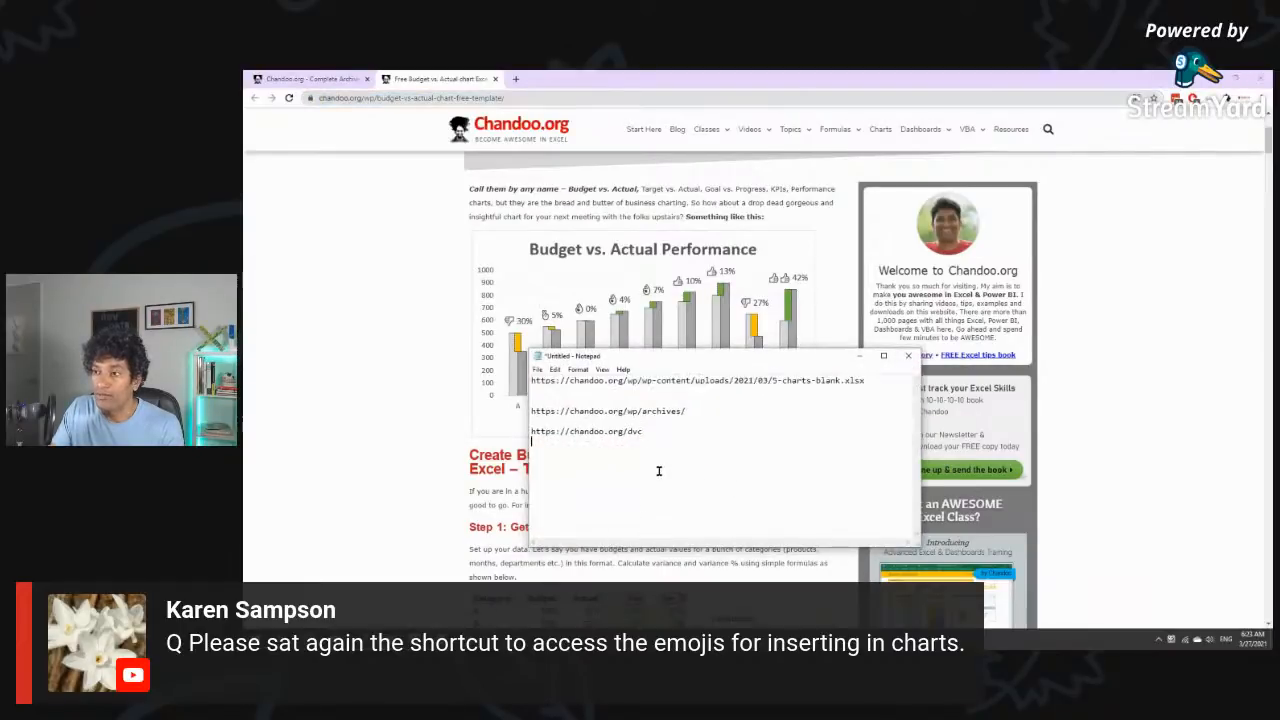
key("ctrl+v")
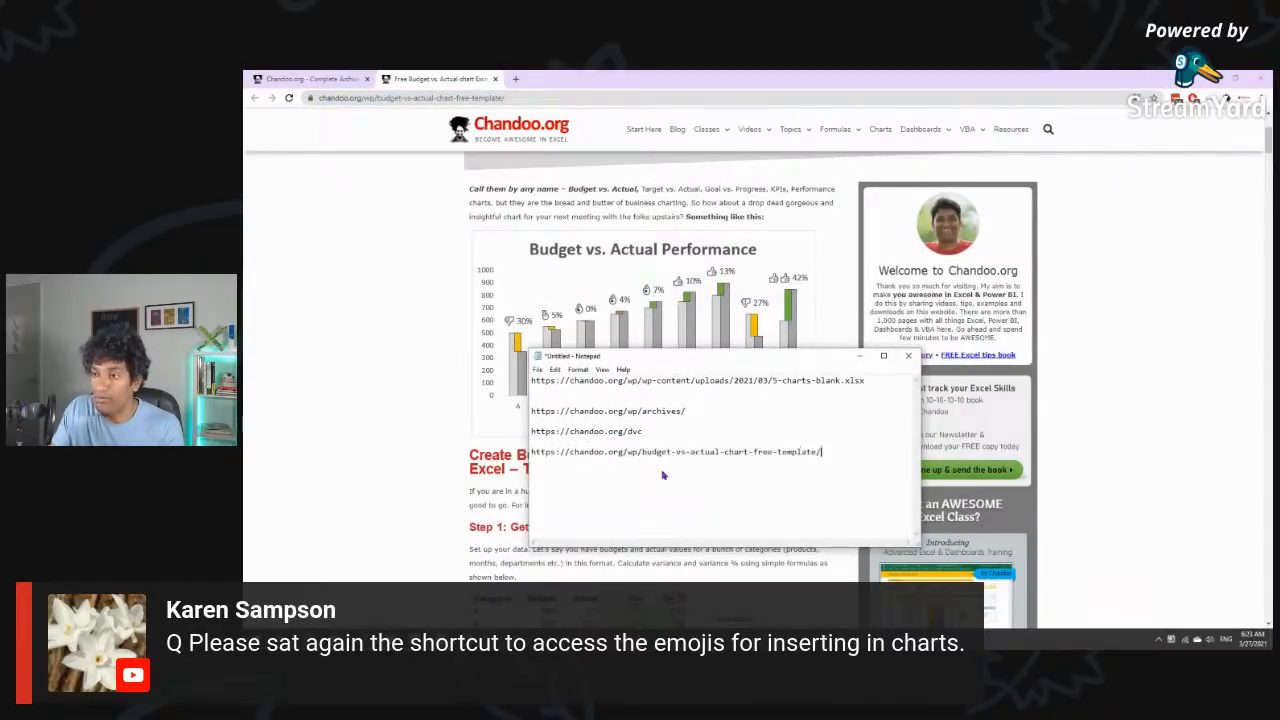
left_click(859, 356)
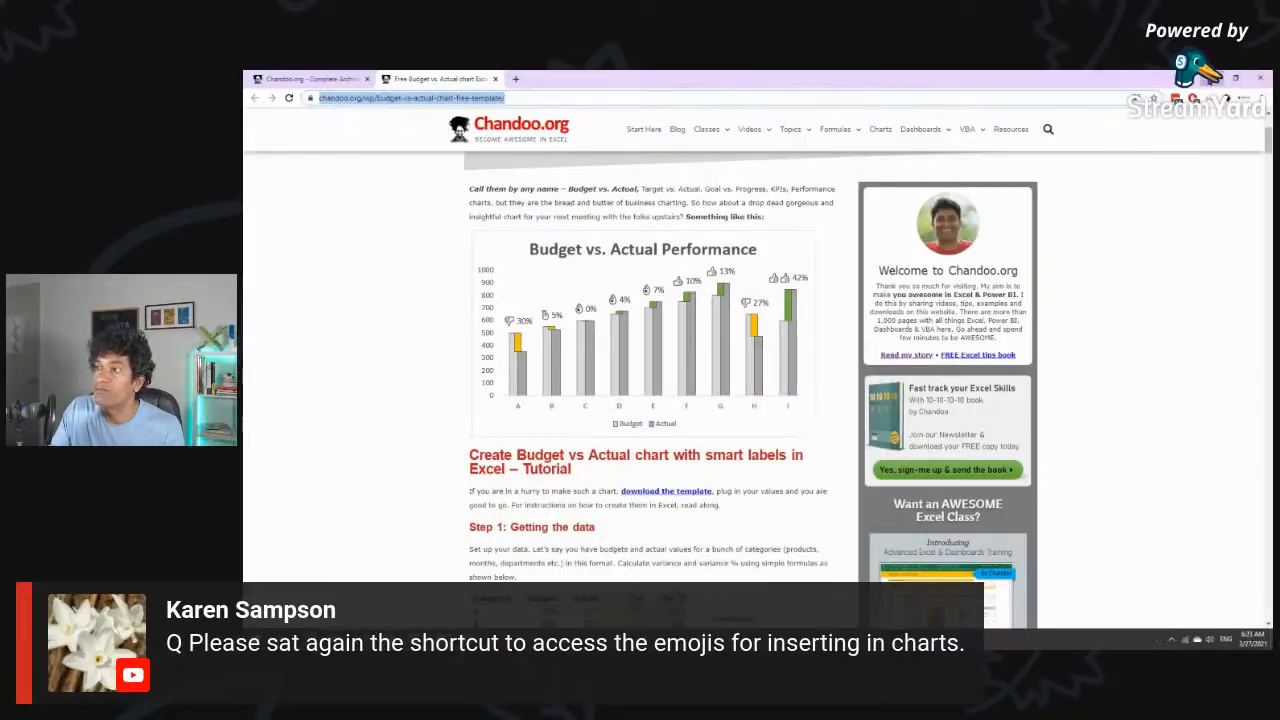
left_click(1213, 78)
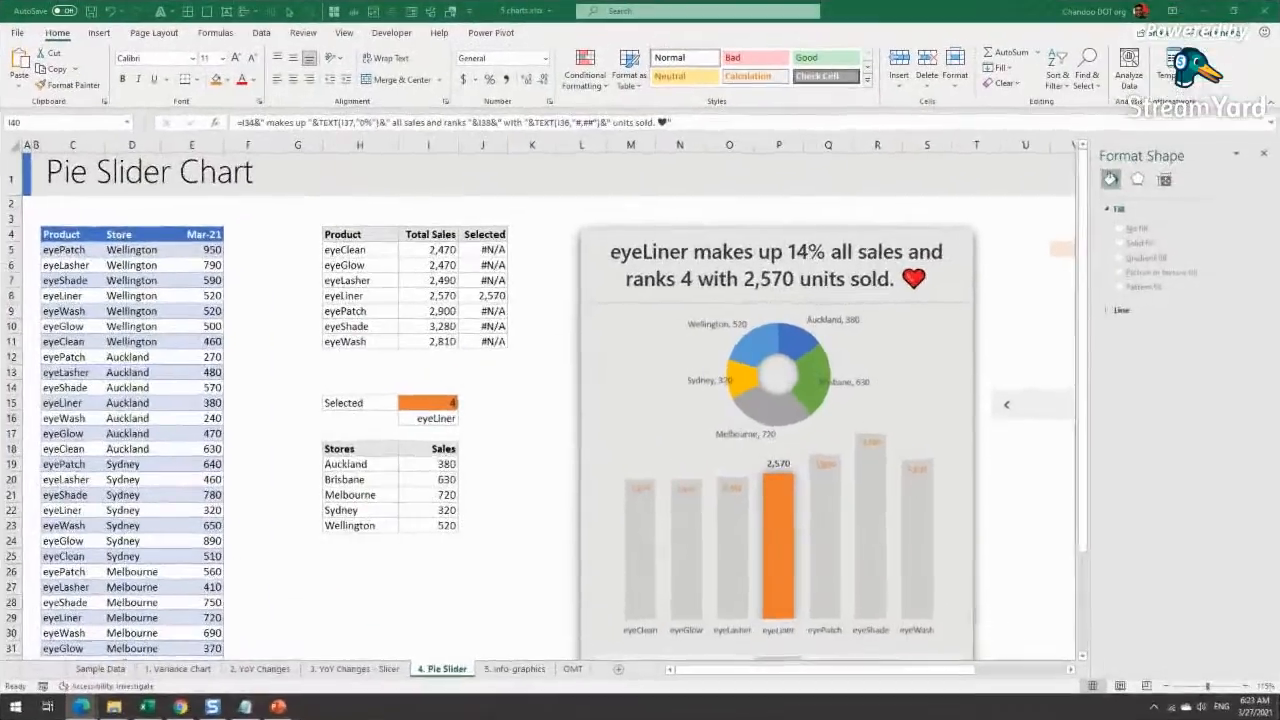
Step: Open the 5. Info-graphics sheet and inspect the Male vs. Female customers pictograph chart
left_click(507, 675)
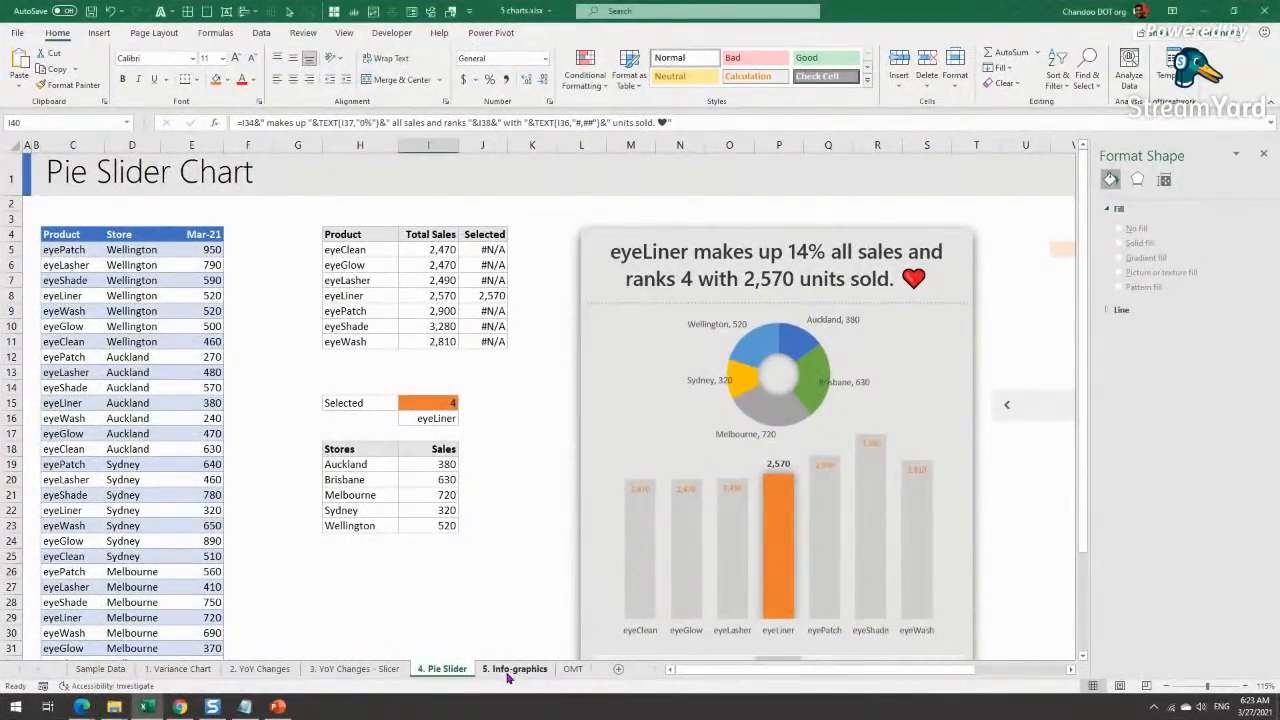
left_click(514, 669)
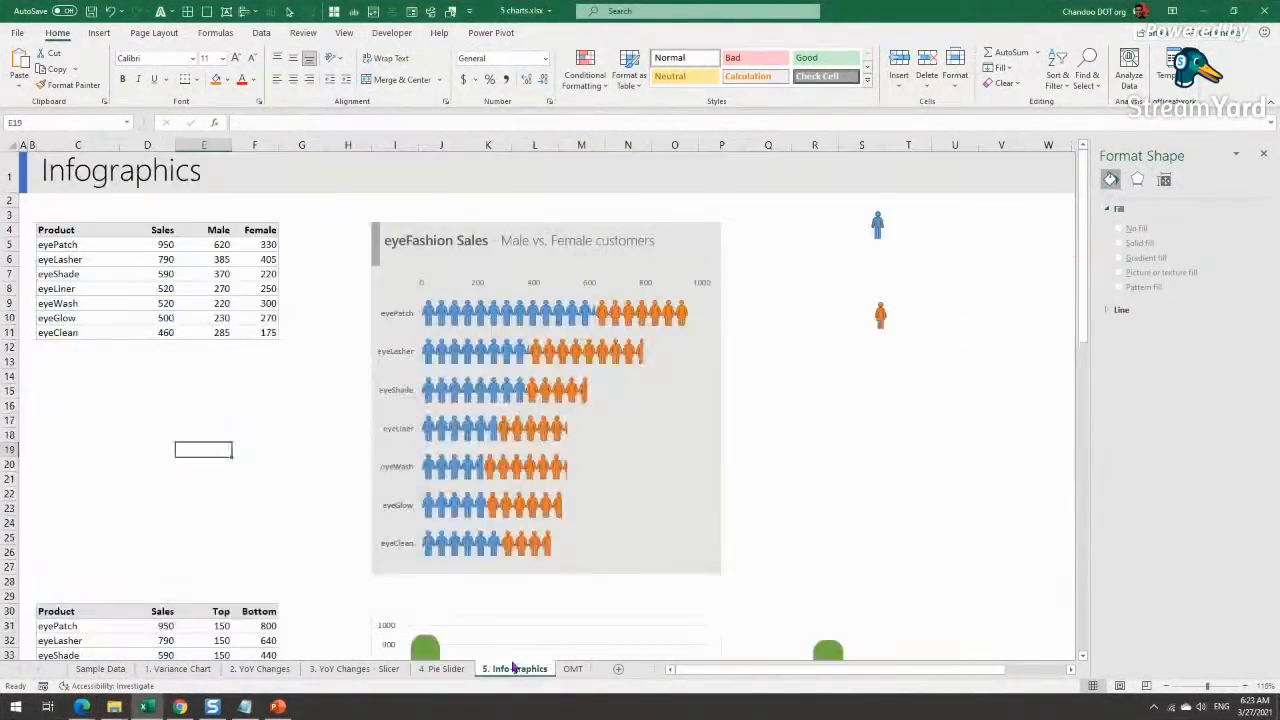
left_click(823, 524)
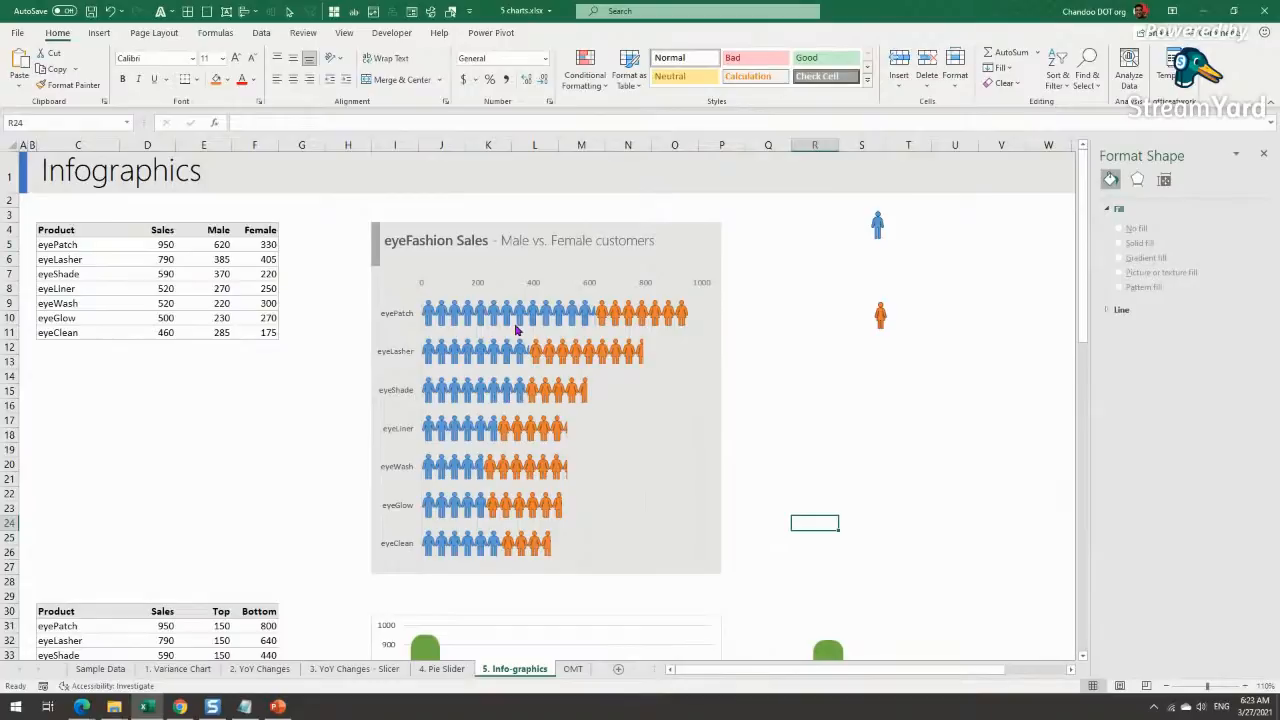
mouse_move(517, 330)
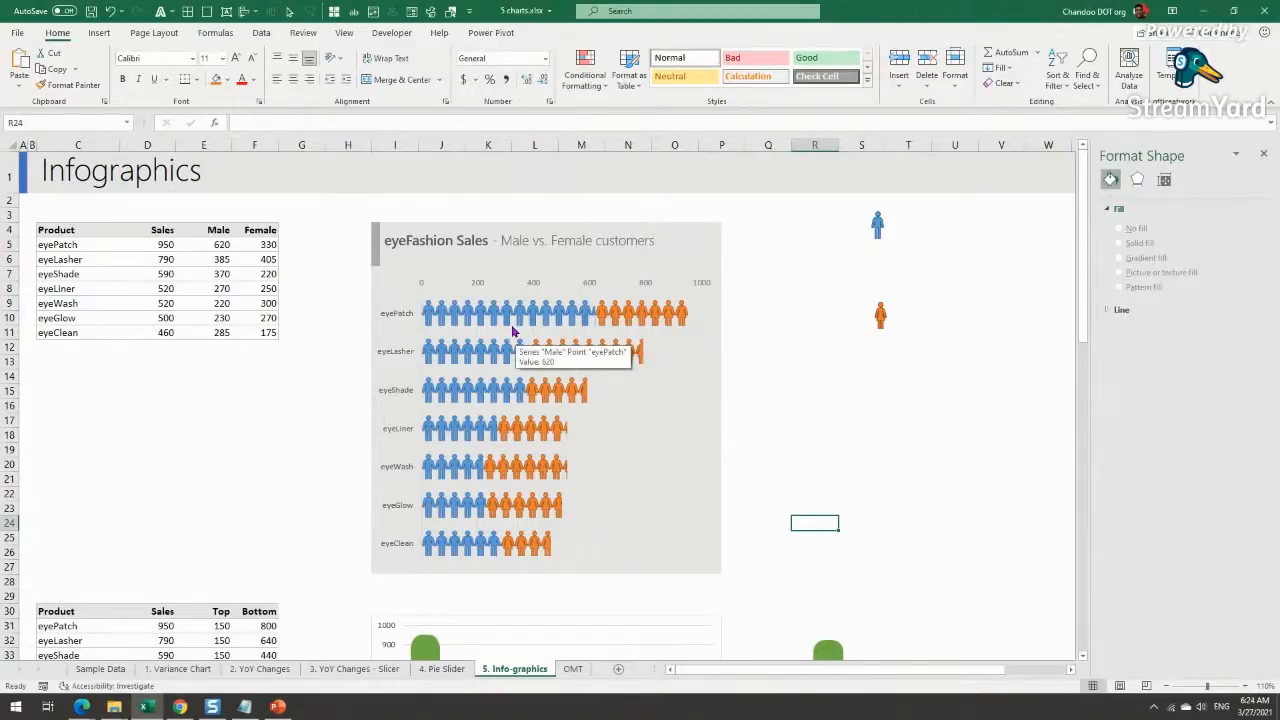
mouse_move(483, 387)
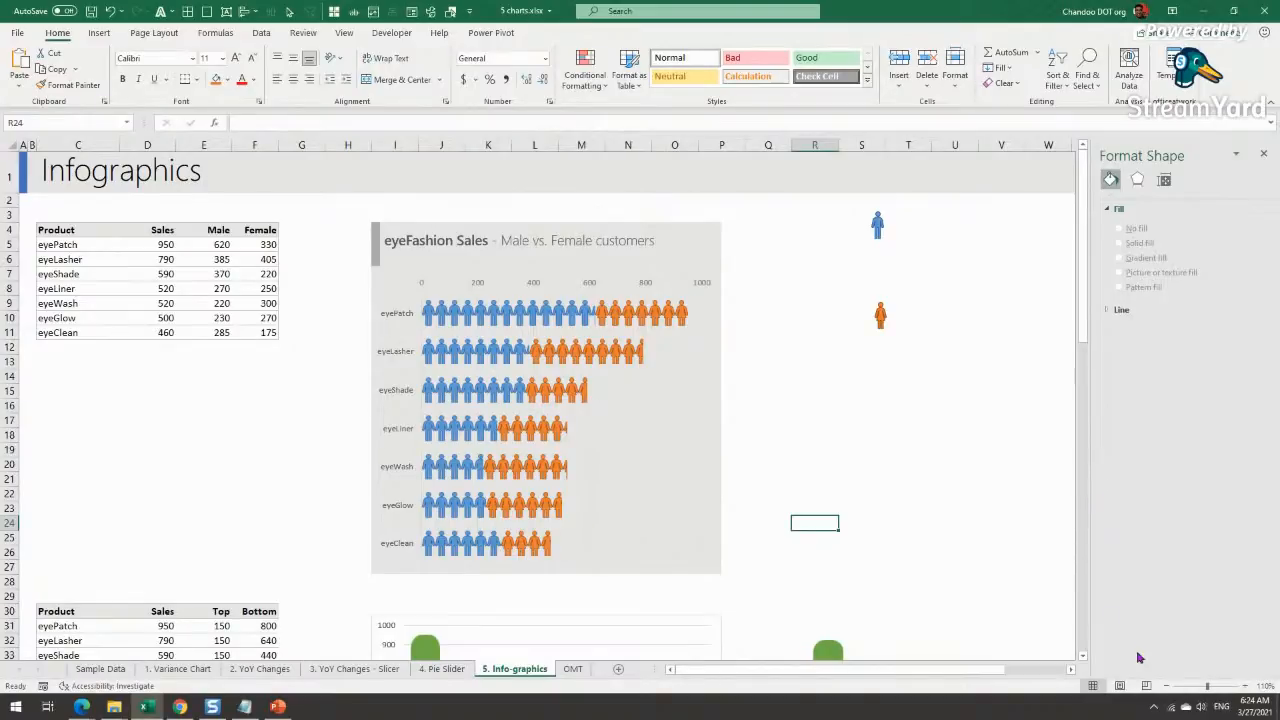
Step: Close the Format Shape pane and examine the product table's Male and Female sales behind the pictograph chart
left_click(1262, 158)
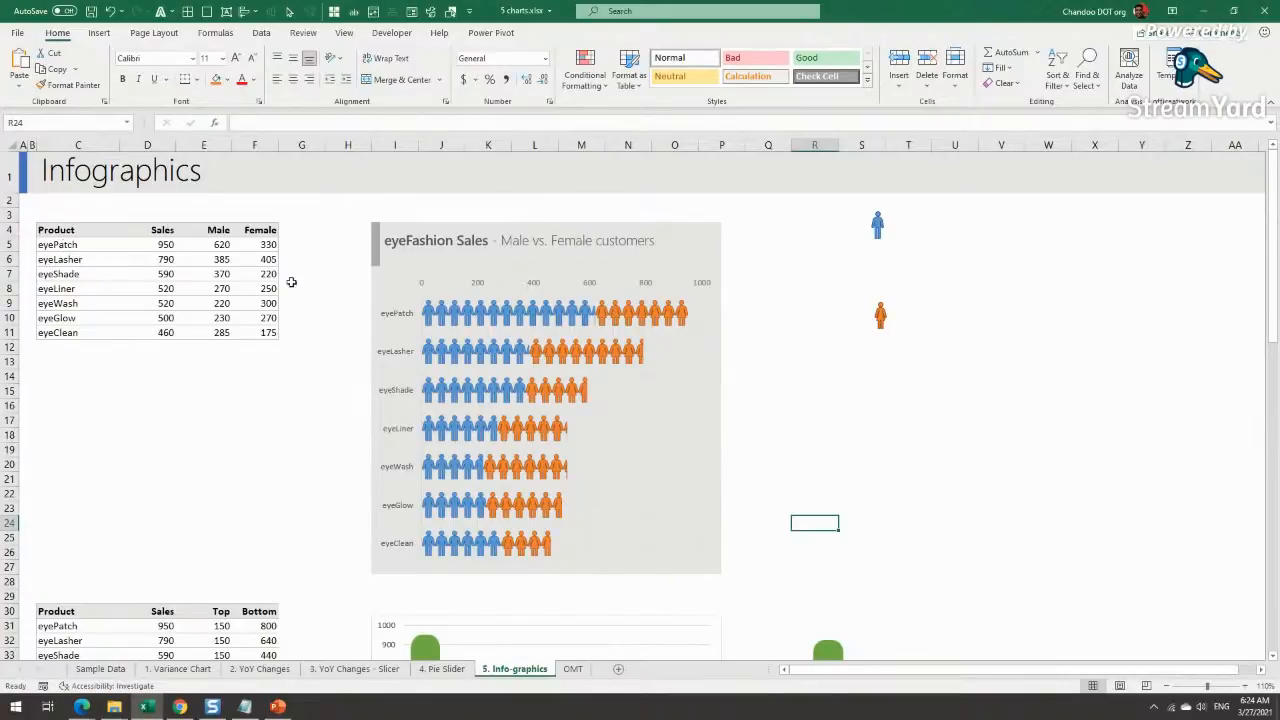
left_click(100, 236)
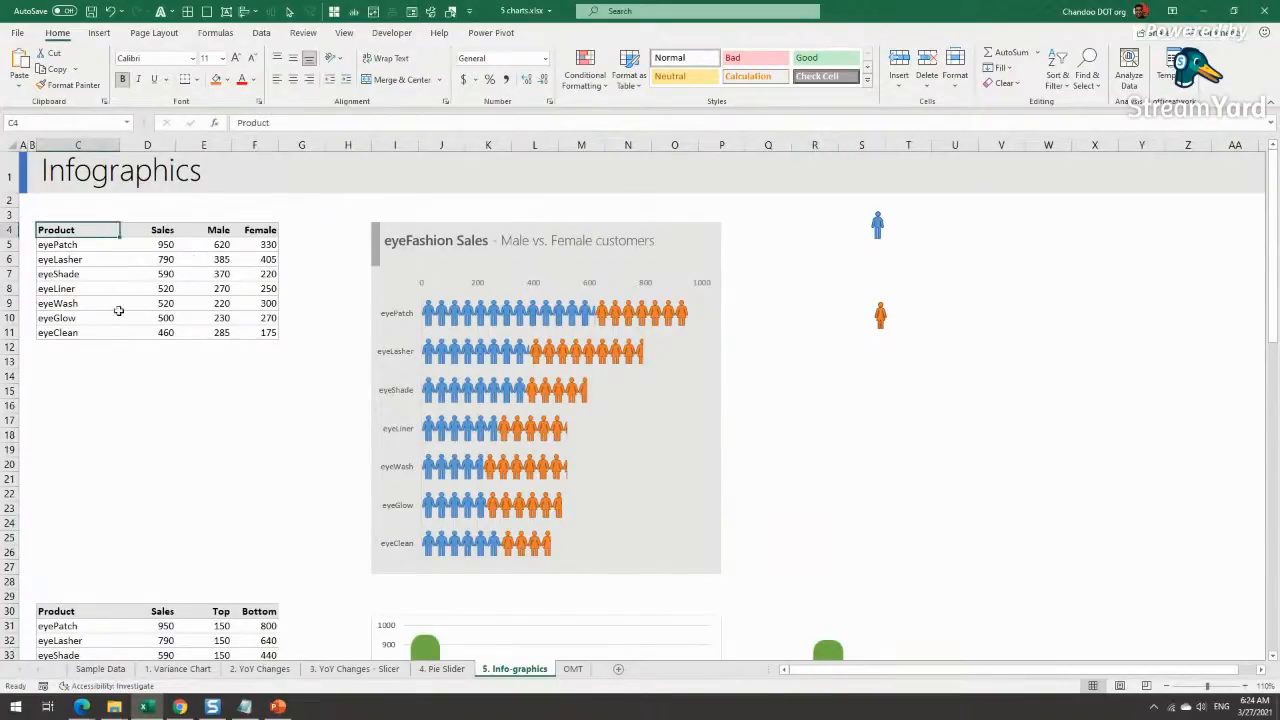
left_click(212, 246)
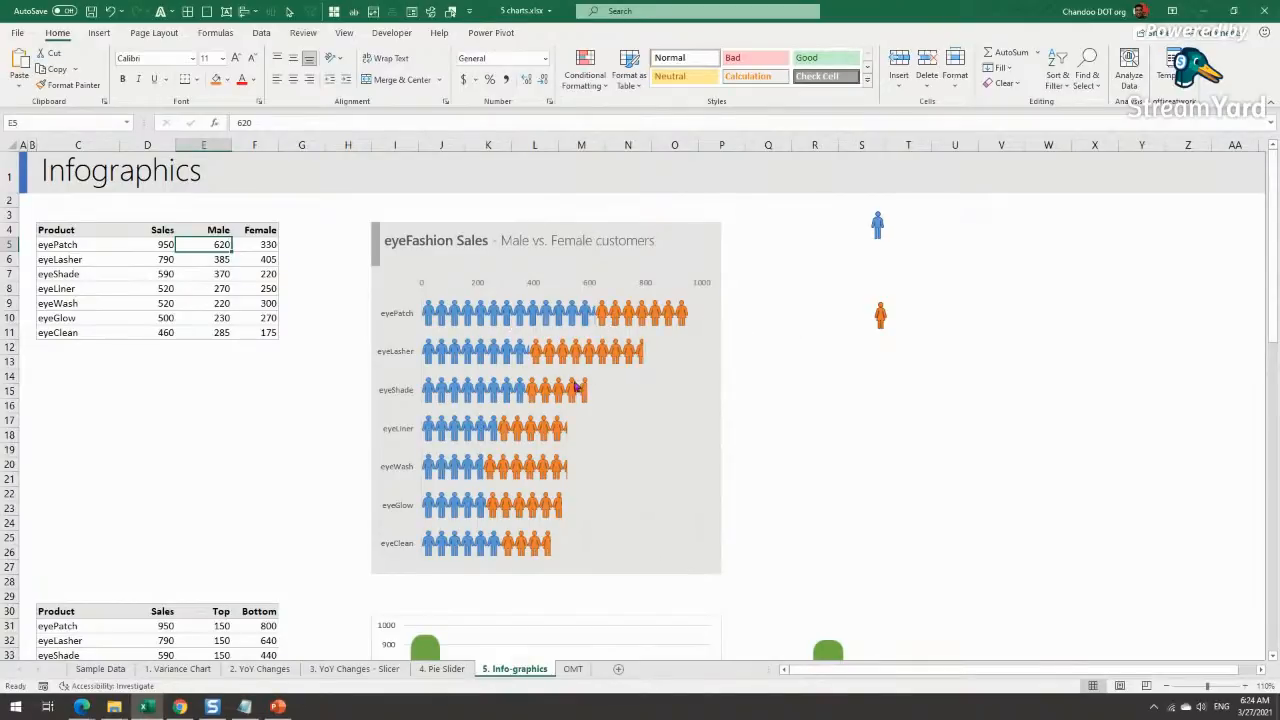
Step: Examine the rounded green column chart, the eye-icon column chart and the loose icons further down the Info-graphics sheet
scroll(490, 545, "down", 6)
scroll(560, 540, "down", 3)
scroll(560, 540, "up", 3)
mouse_move(415, 356)
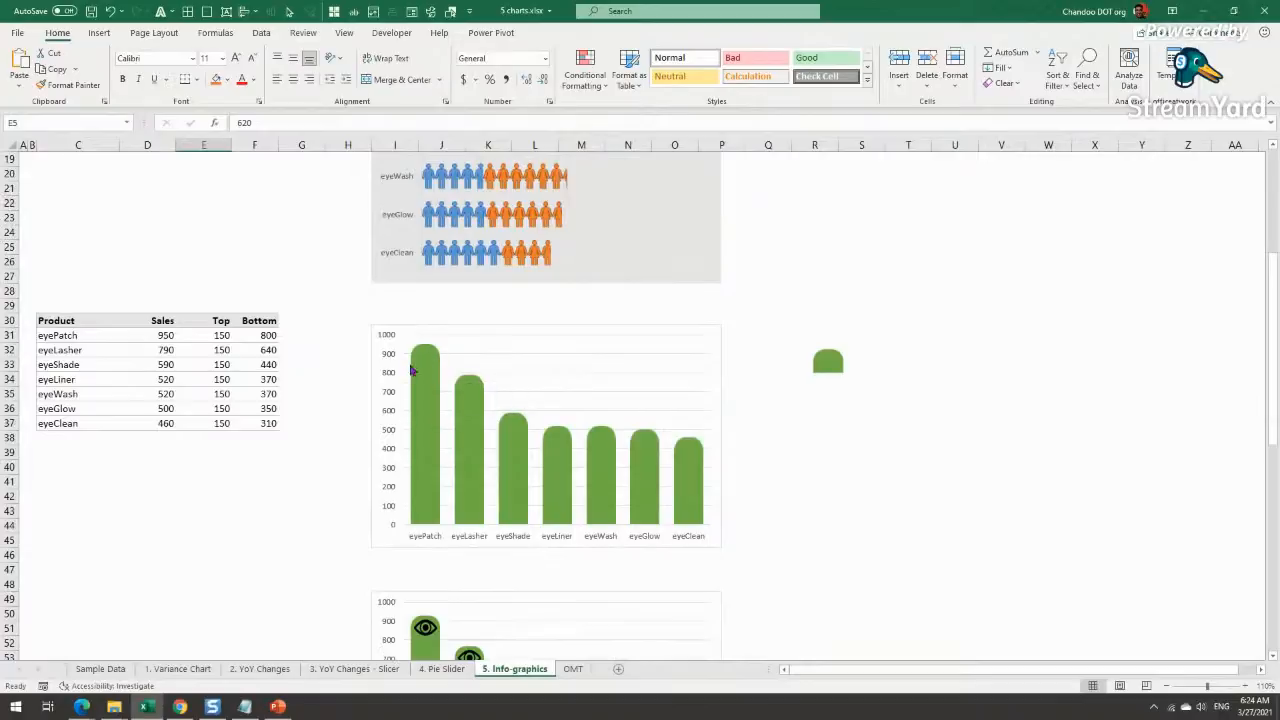
scroll(445, 405, "down", 5)
left_click(429, 414)
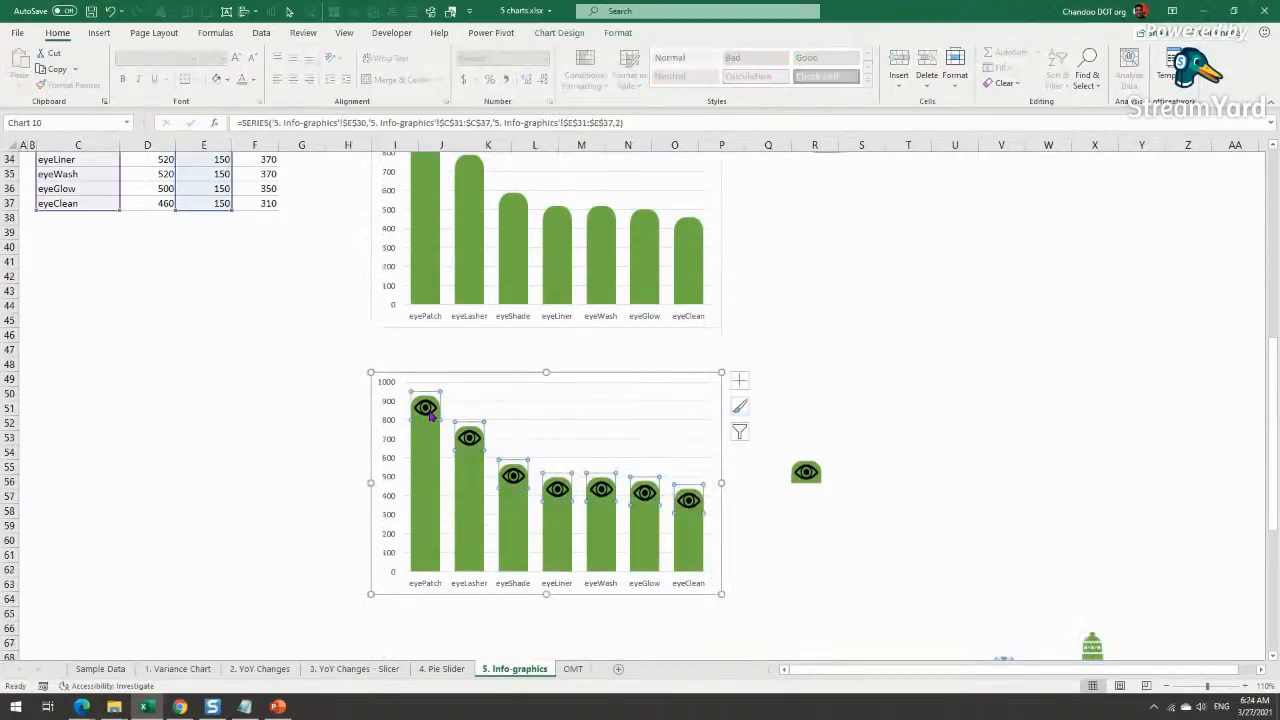
scroll(1026, 537, "down", 5)
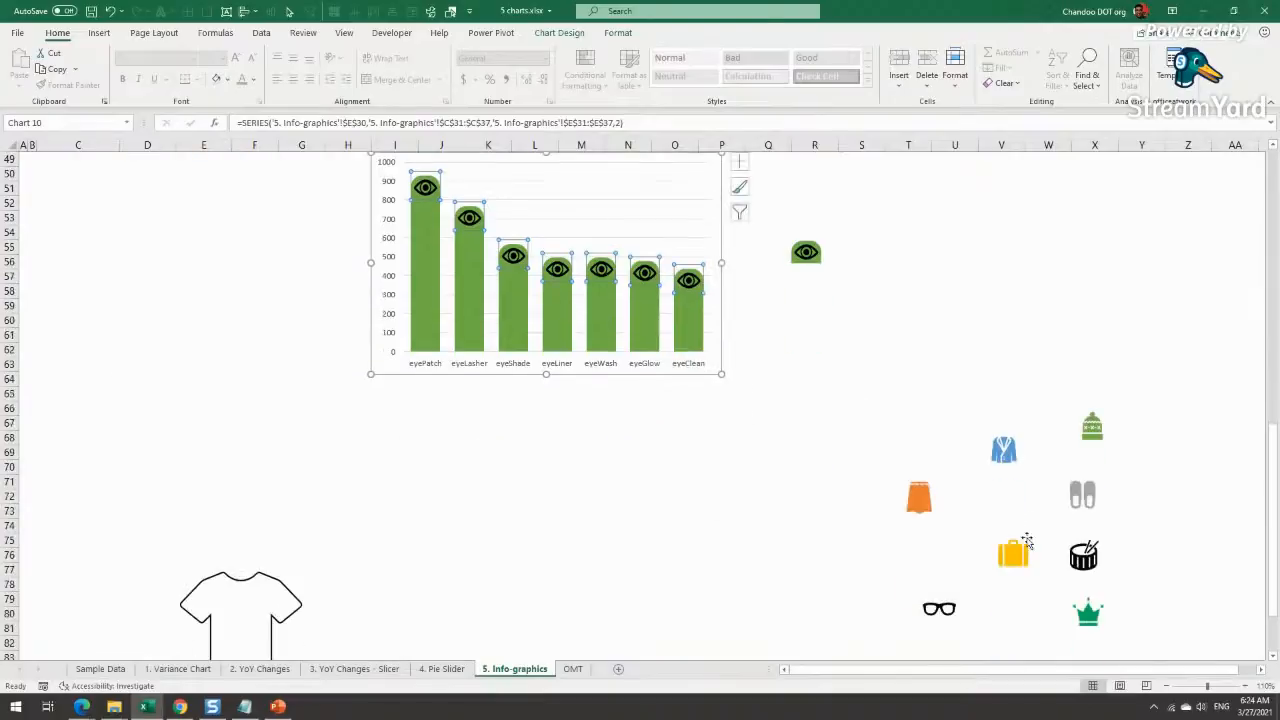
scroll(1020, 534, "down", 3)
scroll(1013, 534, "up", 15)
scroll(1014, 534, "up", 4)
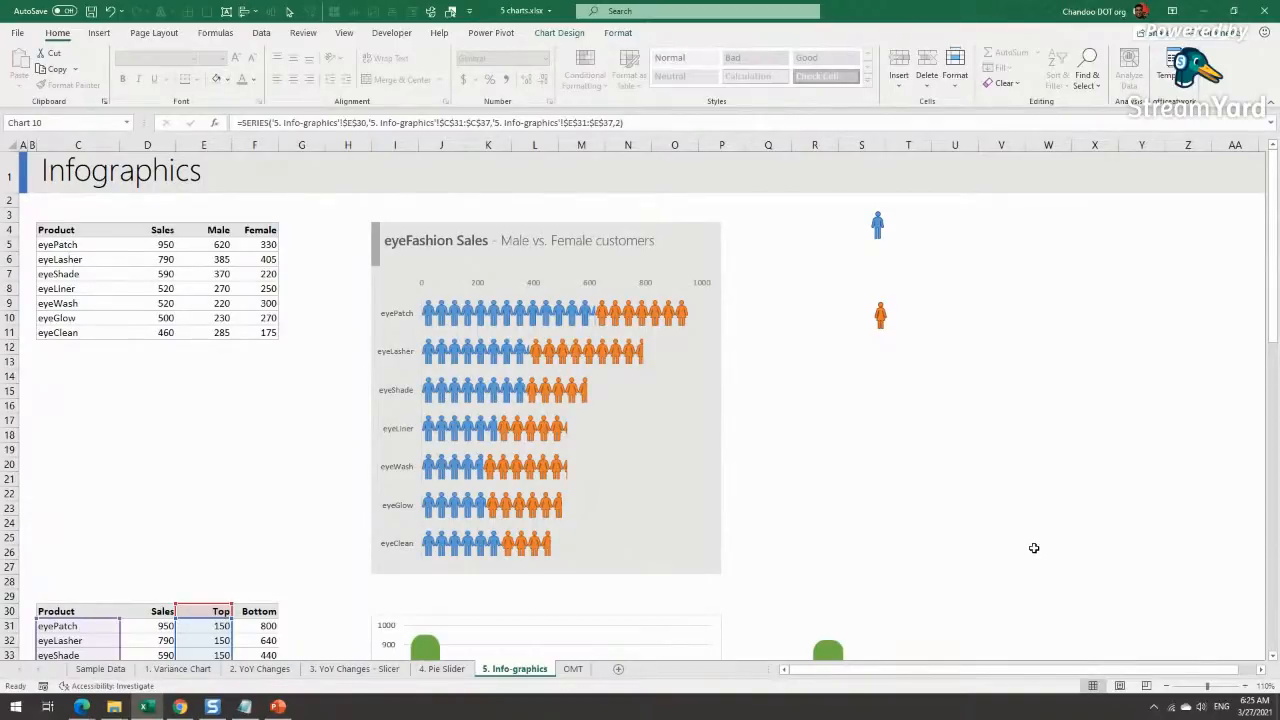
Step: Insert a 2-D stacked bar chart from the first table's Product, Male and Female columns and place it over the existing pictograph
left_click_drag(80, 232, 60, 332)
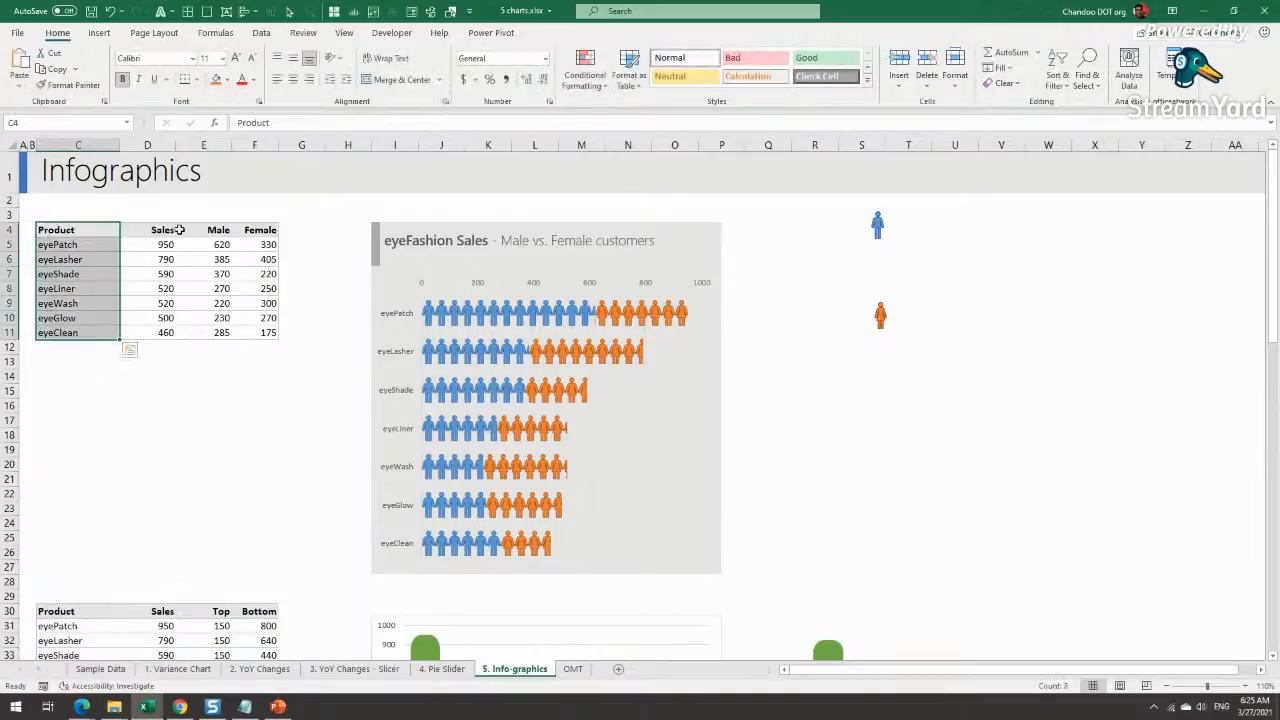
left_click_drag(217, 231, 256, 332)
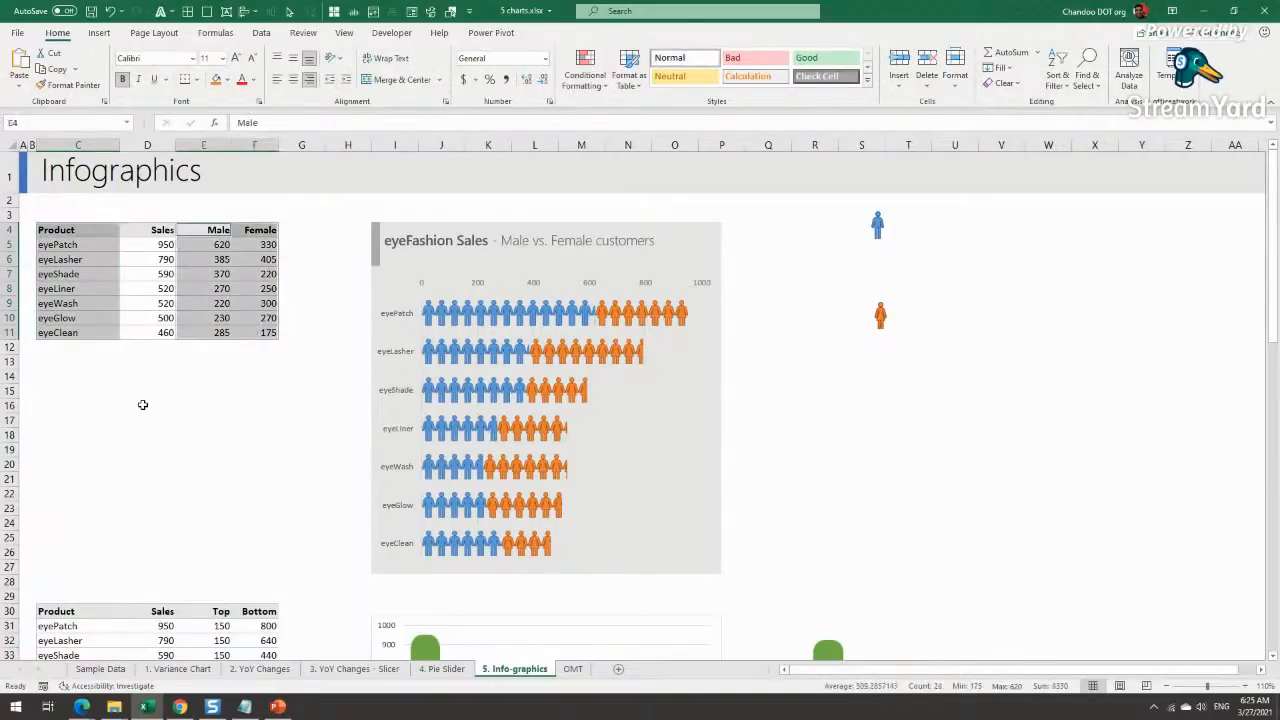
left_click(99, 32)
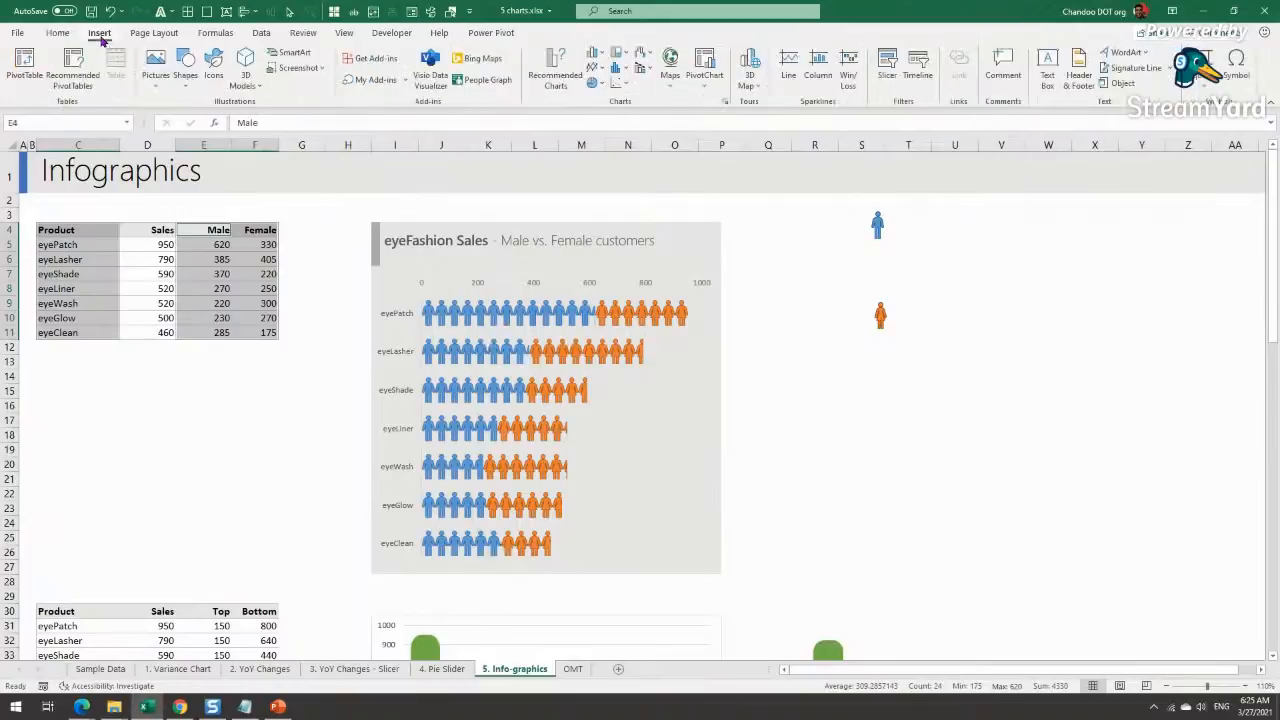
left_click(598, 56)
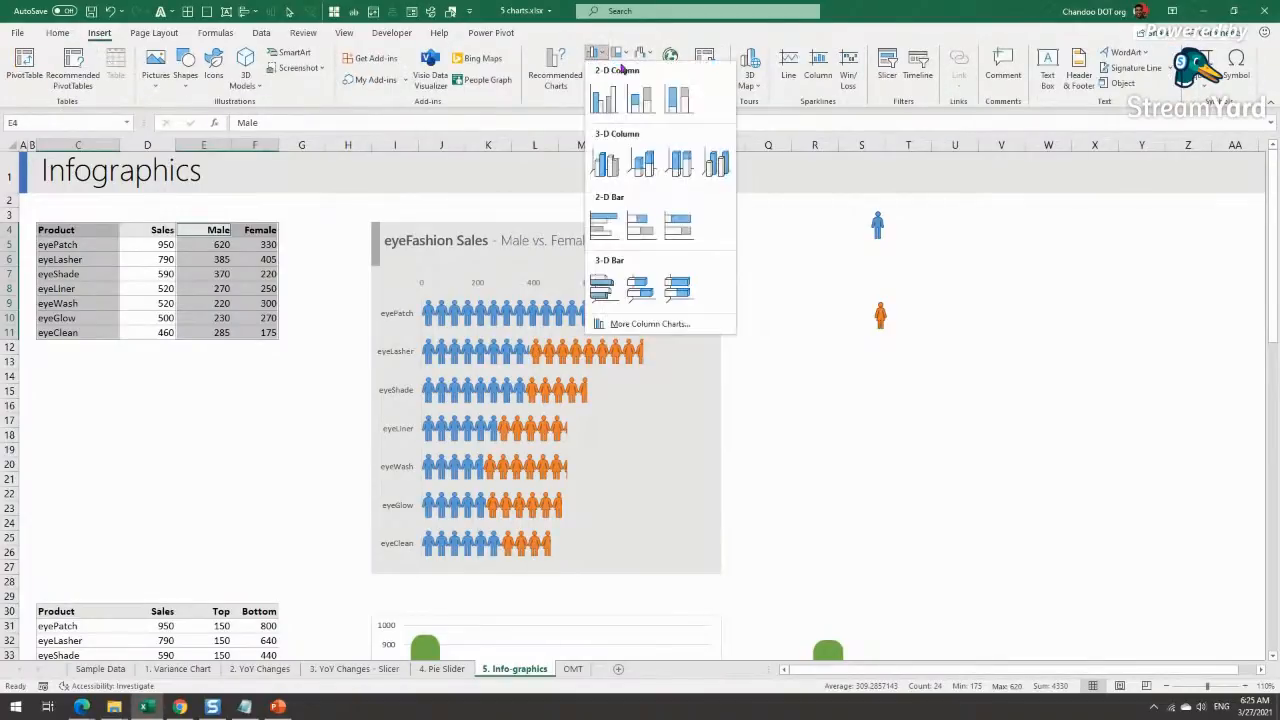
left_click(644, 234)
left_click_drag(737, 317, 623, 226)
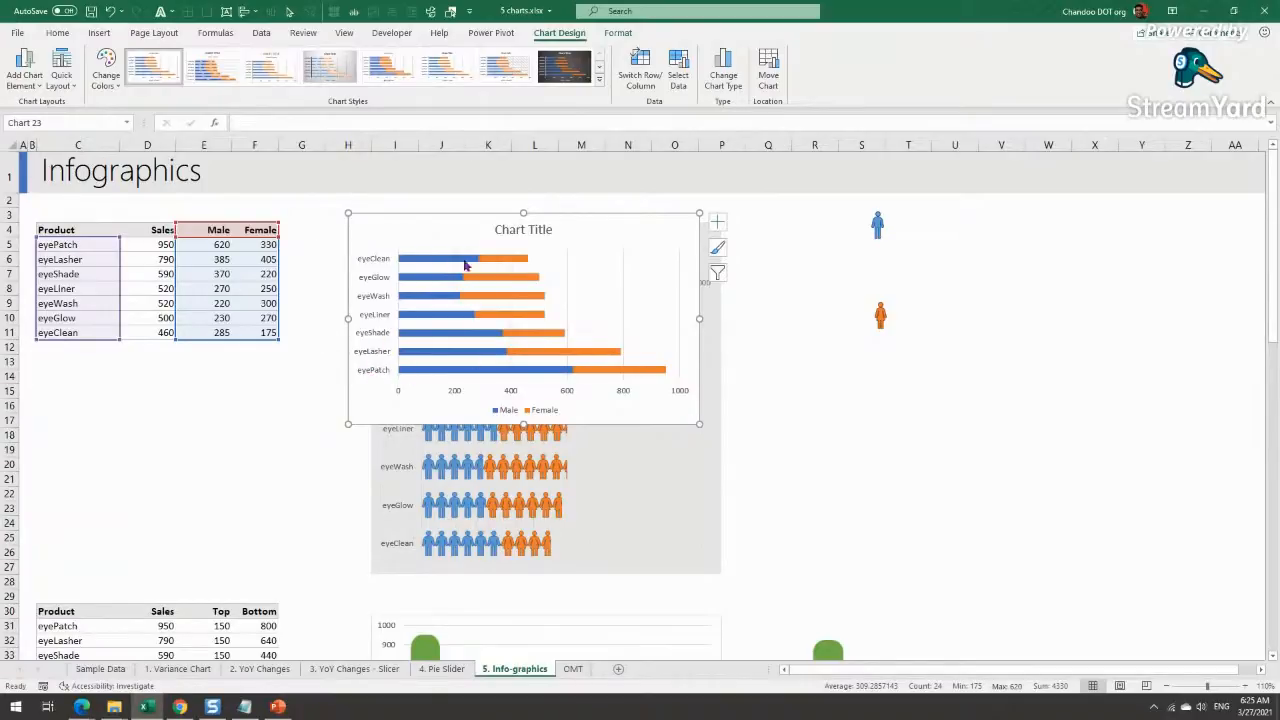
Step: Put the new bar chart's product categories in reverse order and compare them with the table's order
left_click(78, 244)
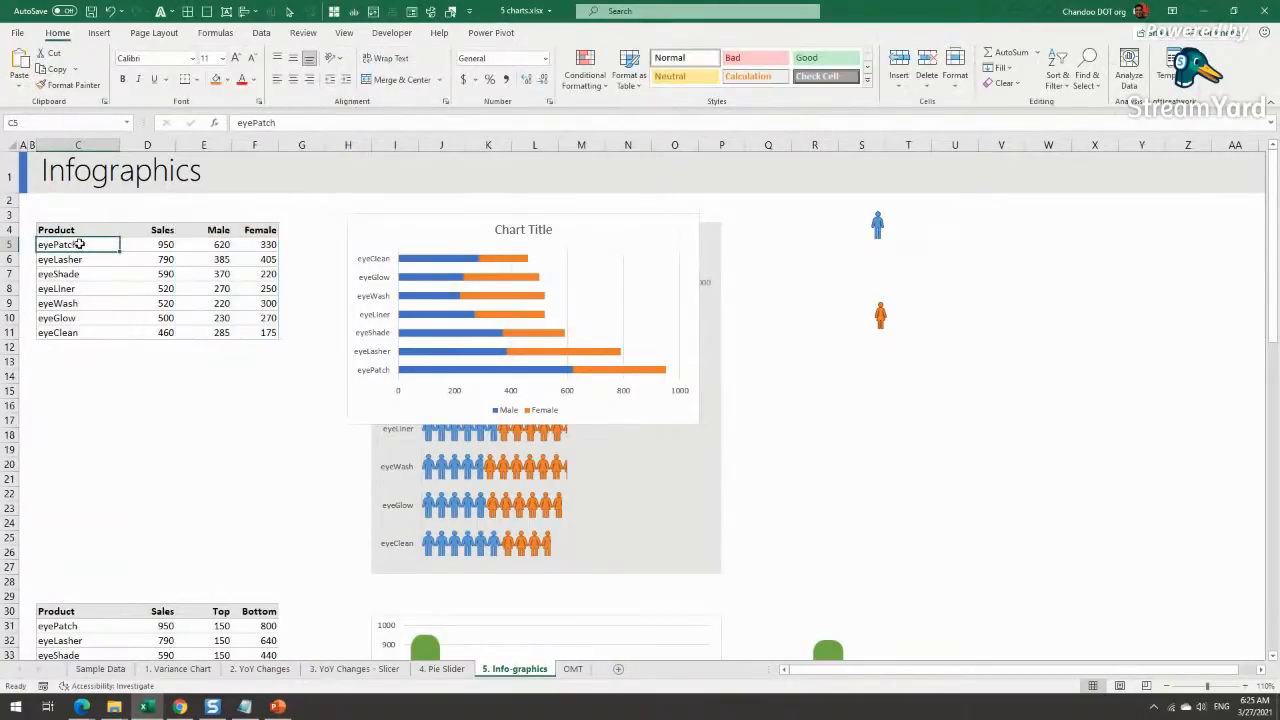
left_click(77, 332)
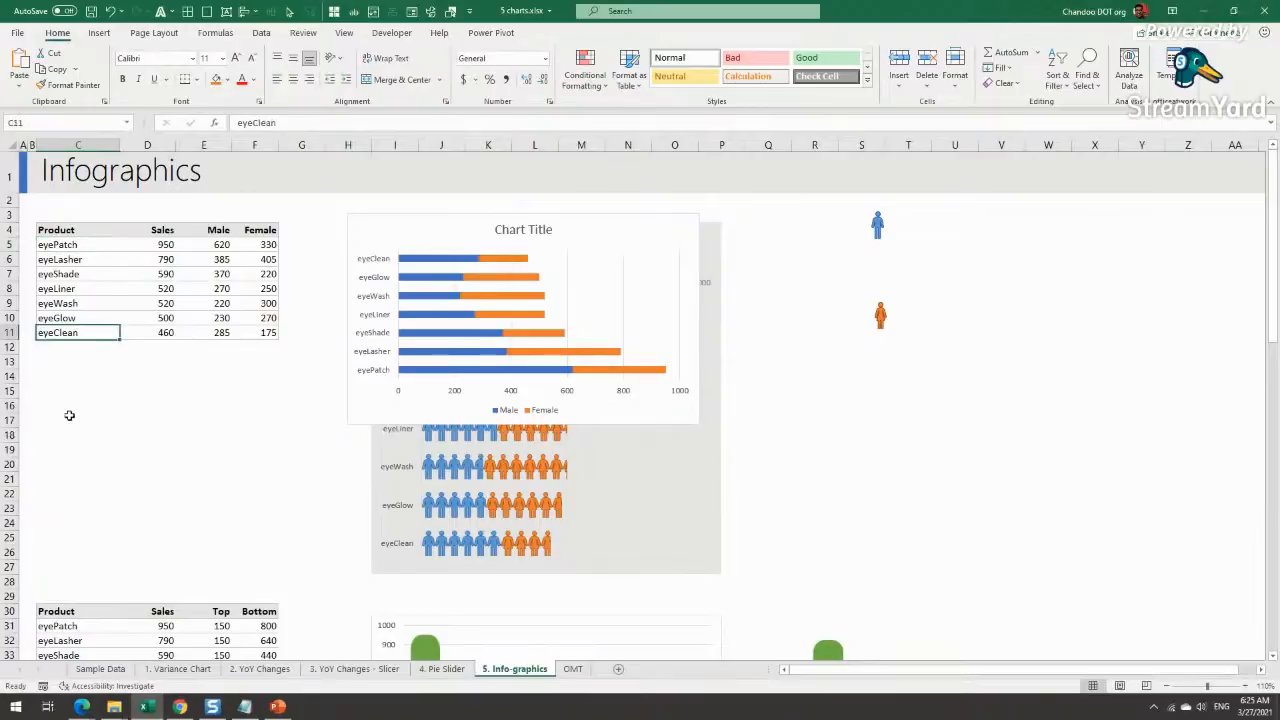
left_click(385, 372)
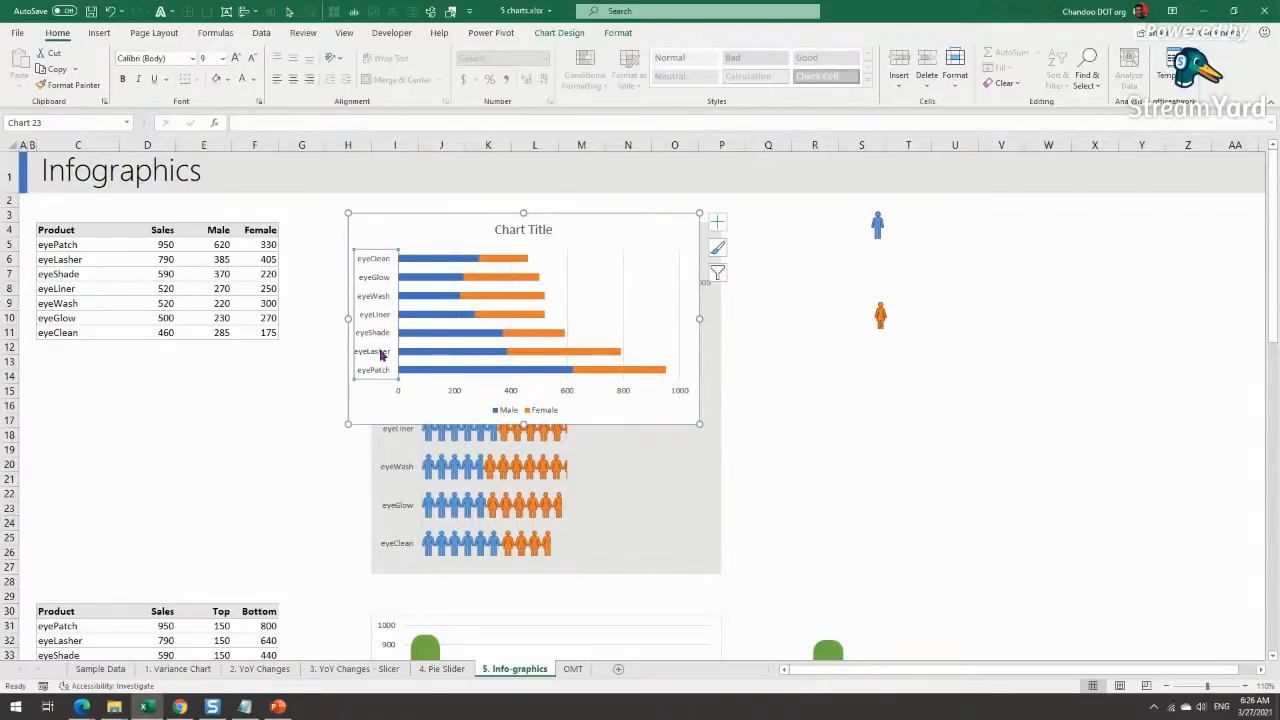
left_click_drag(60, 245, 63, 332)
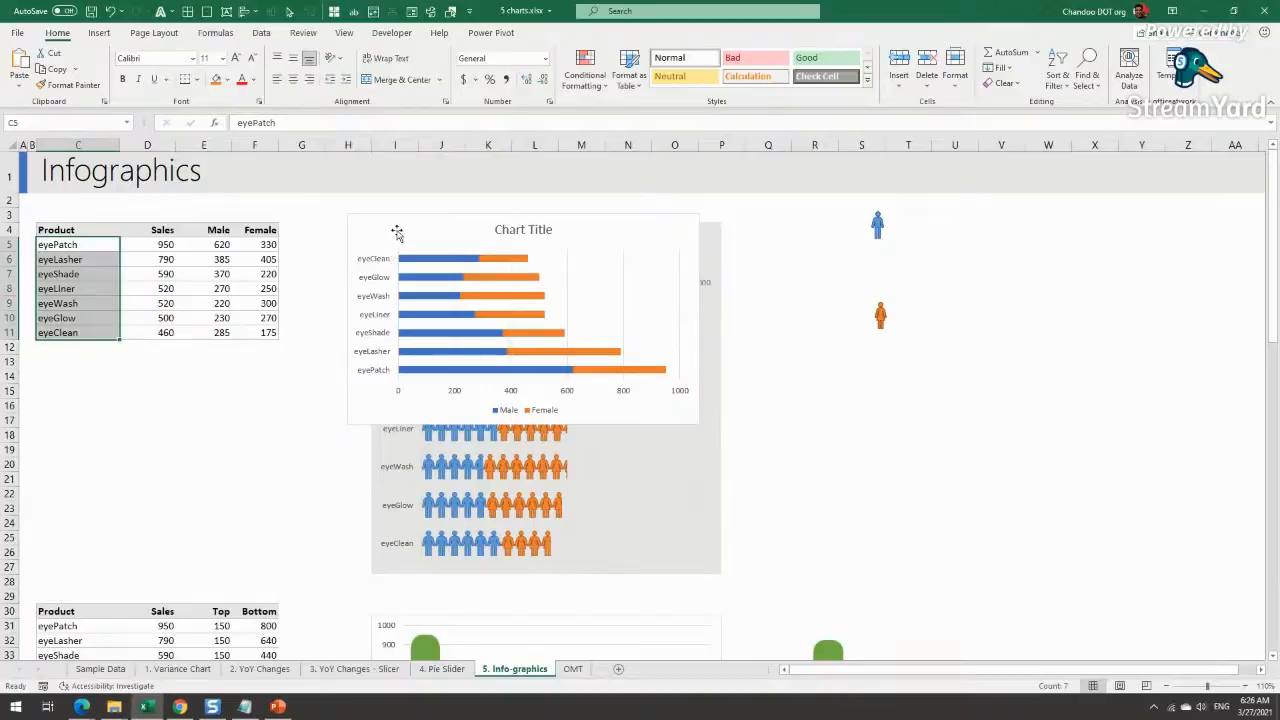
left_click(384, 320)
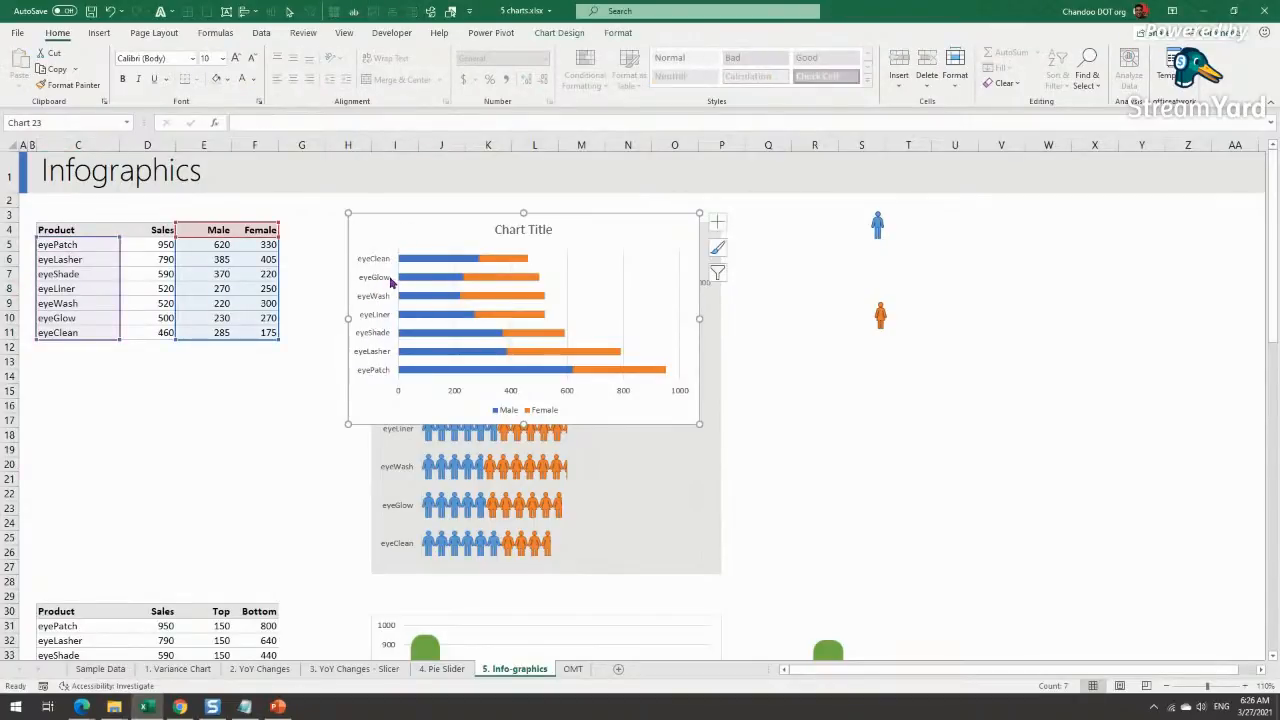
left_click(382, 278)
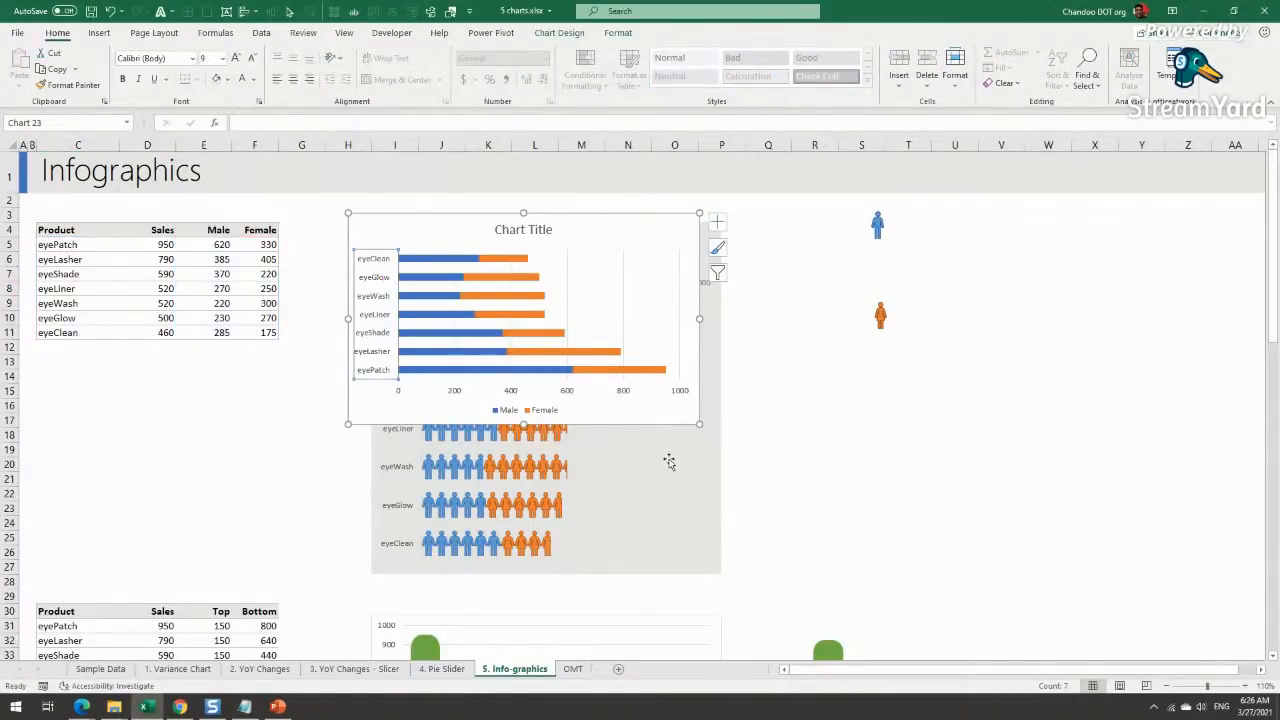
key("ctrl+1")
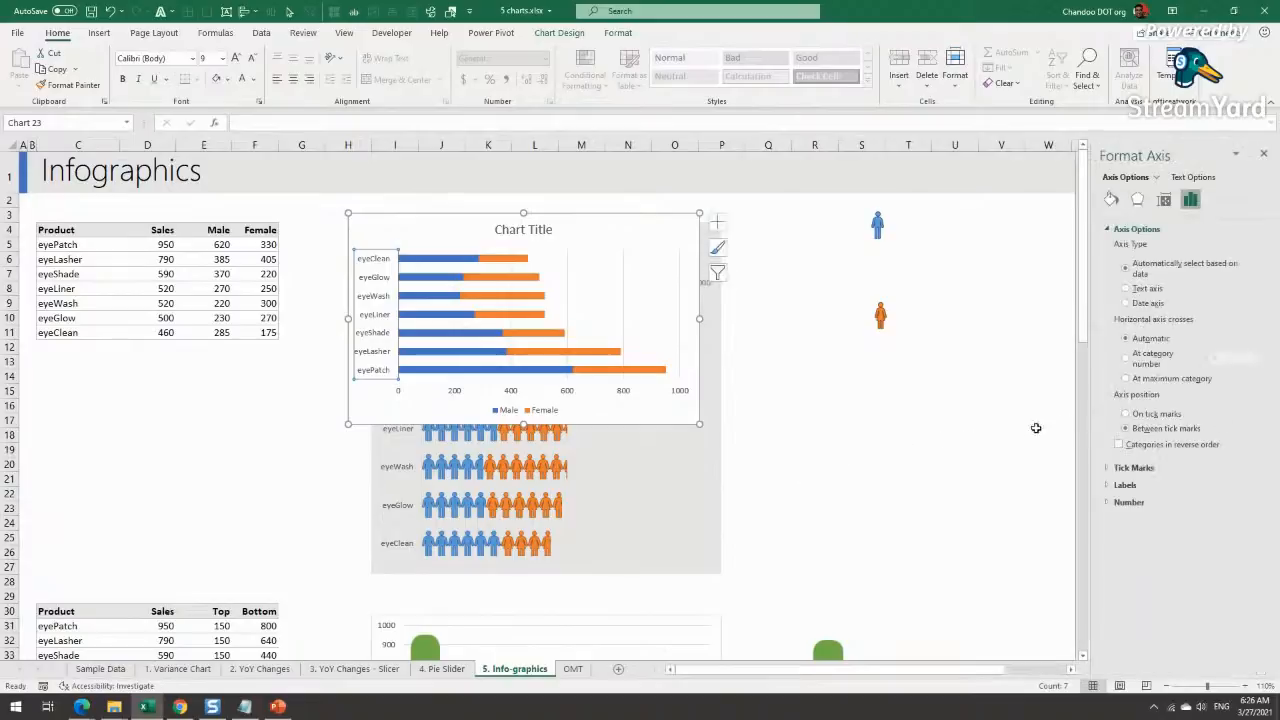
left_click(1171, 446)
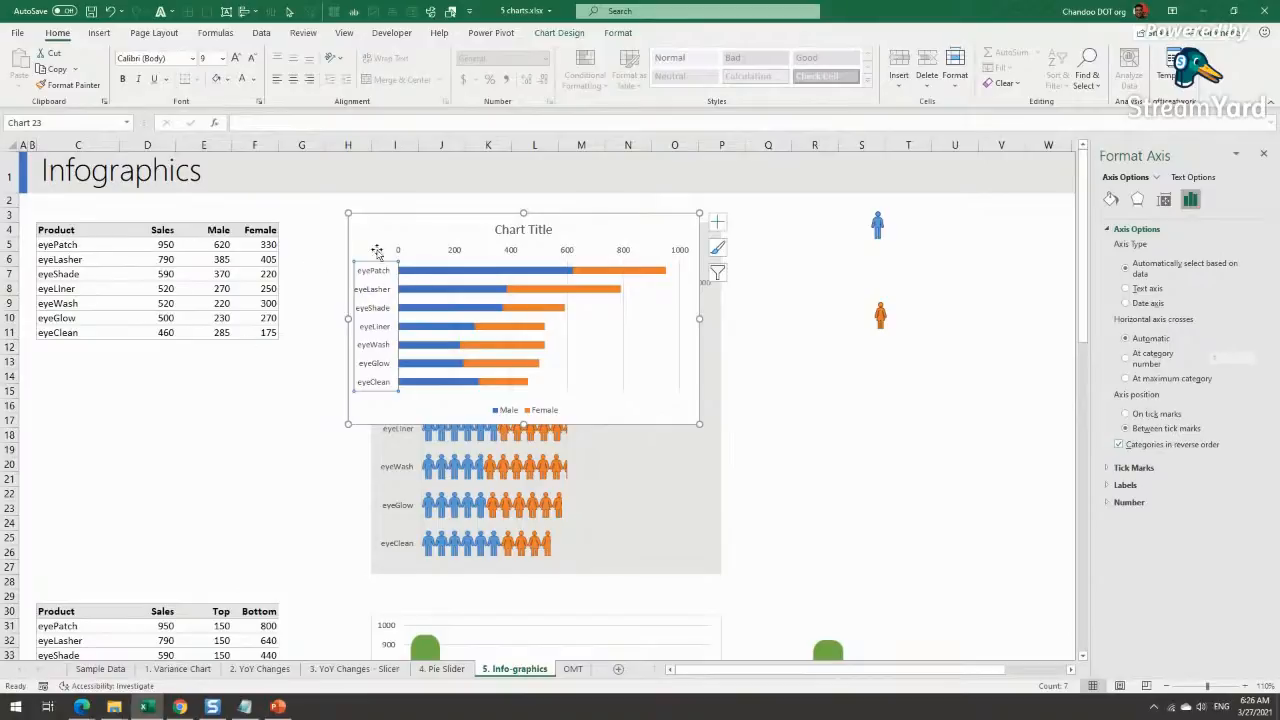
left_click(45, 247)
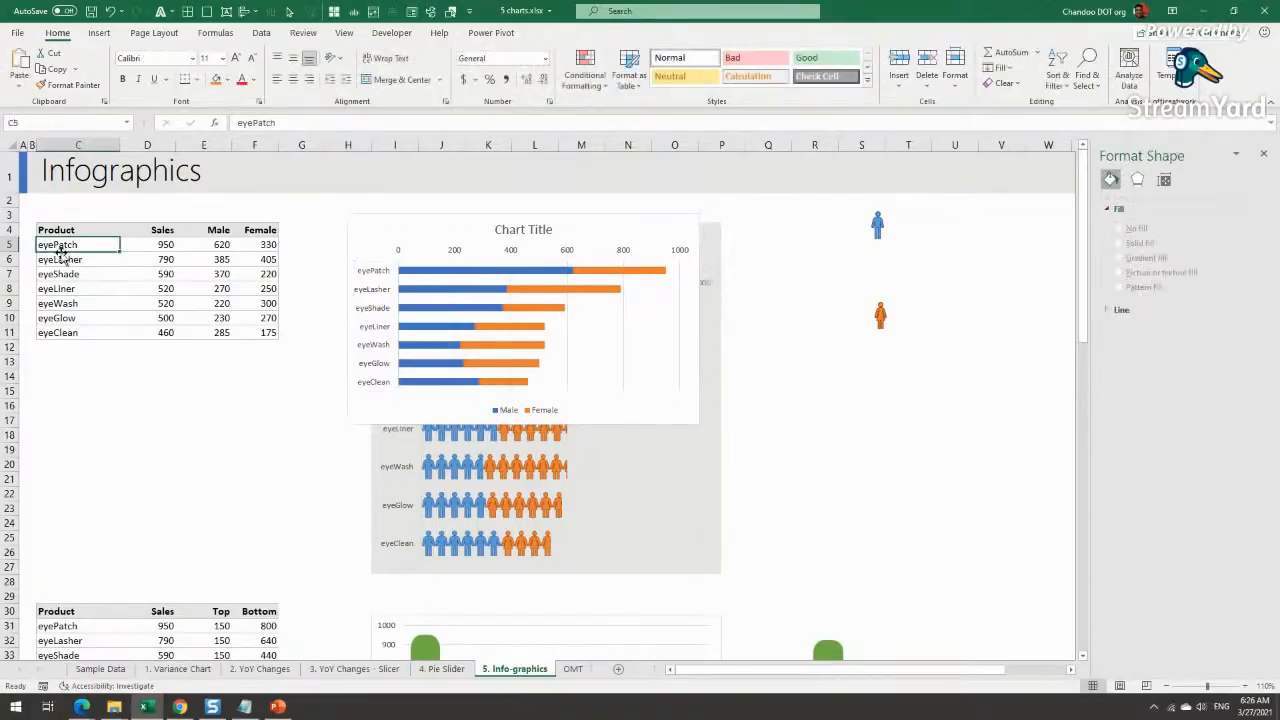
left_click(372, 273)
left_click(372, 273)
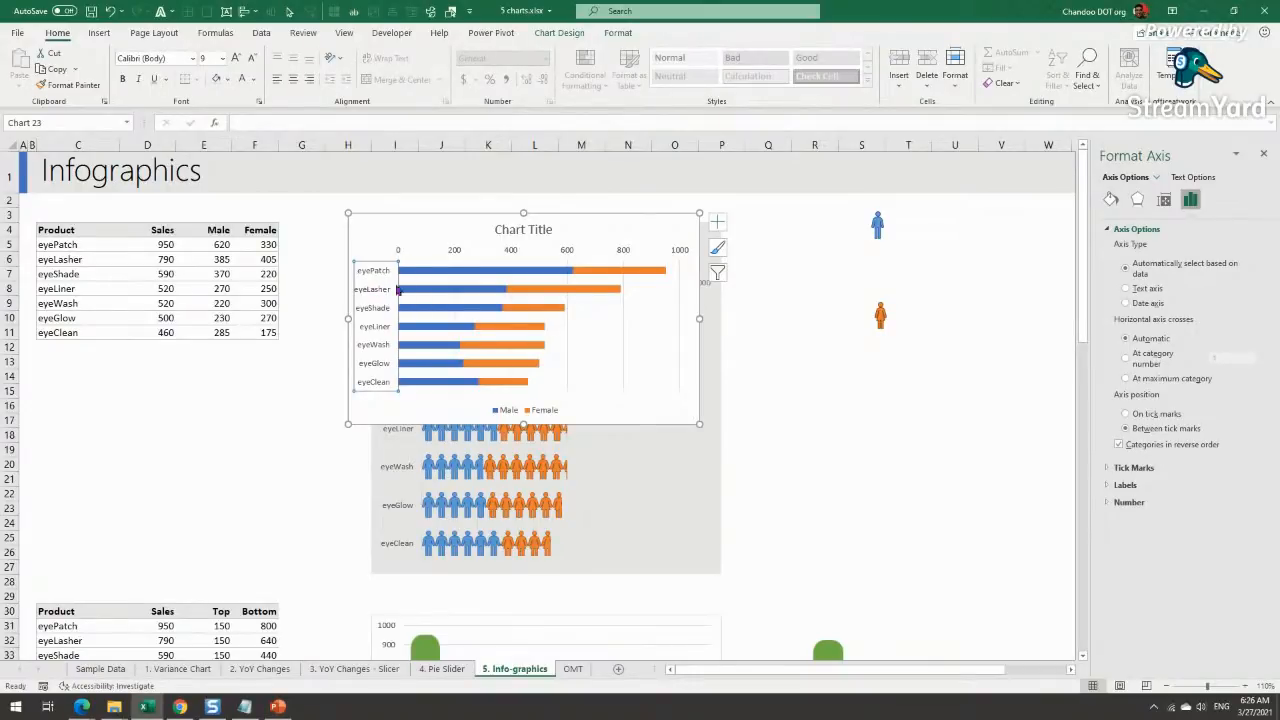
Step: Move the stacked bar chart to the empty area right of the loose person icons and enlarge it
left_click_drag(595, 218, 980, 362)
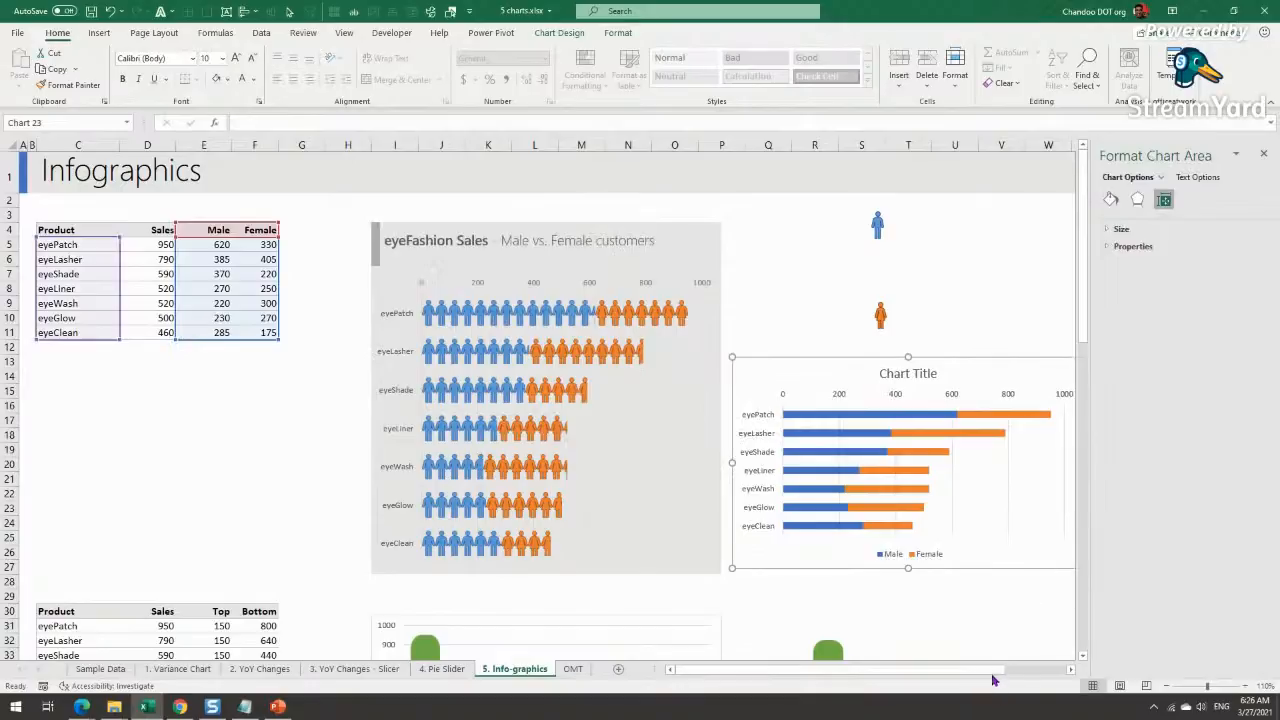
scroll(993, 676, "right", 3)
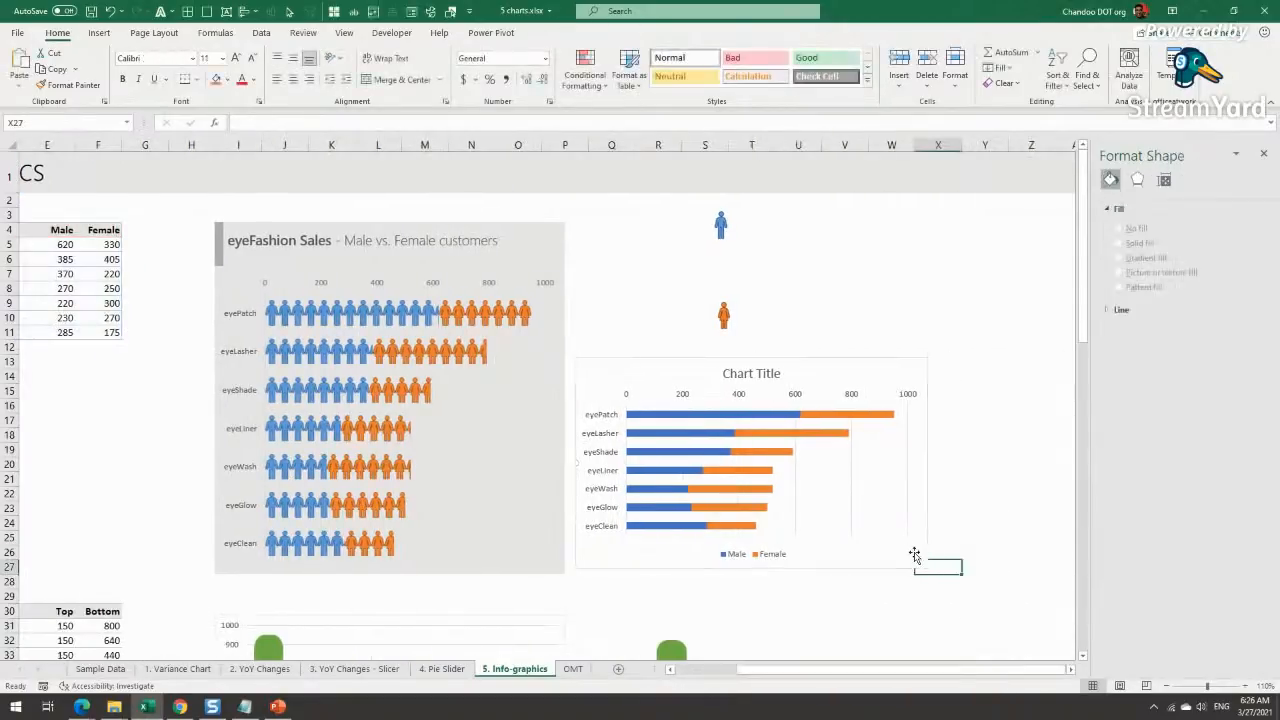
left_click_drag(923, 572, 1001, 606)
left_click_drag(839, 363, 982, 213)
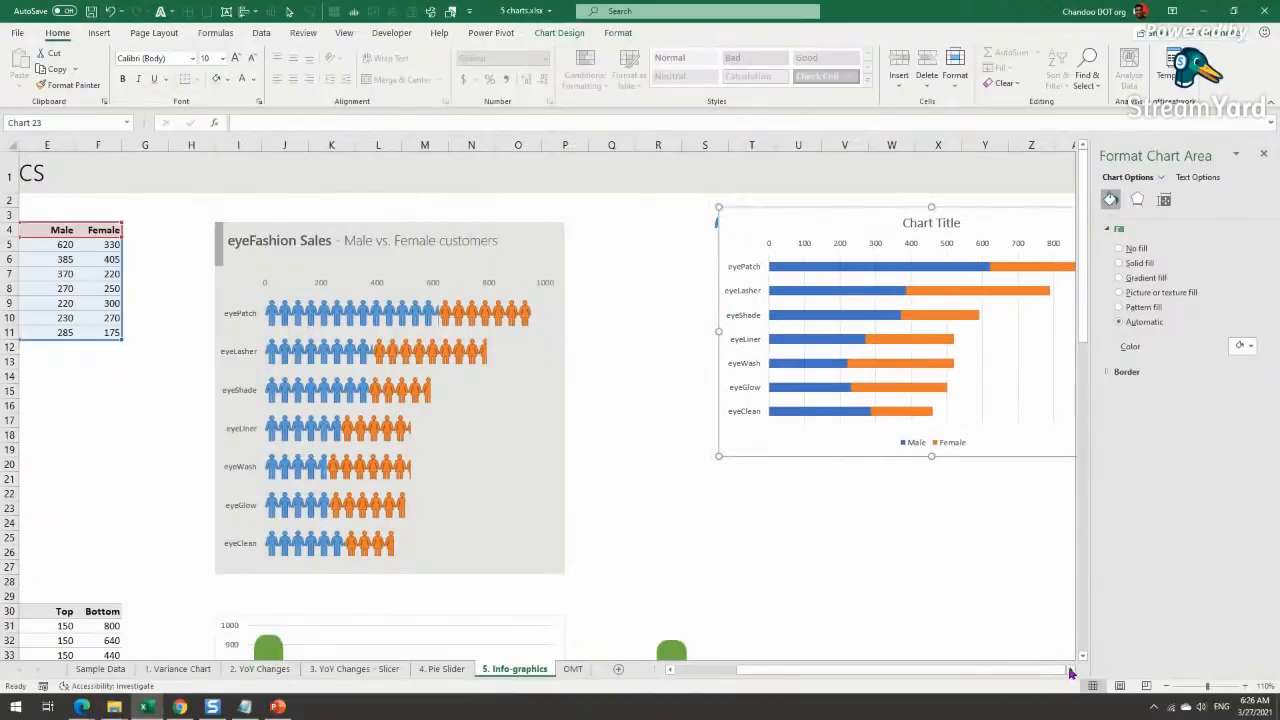
scroll(1070, 668, "right", 5)
left_click_drag(760, 210, 819, 213)
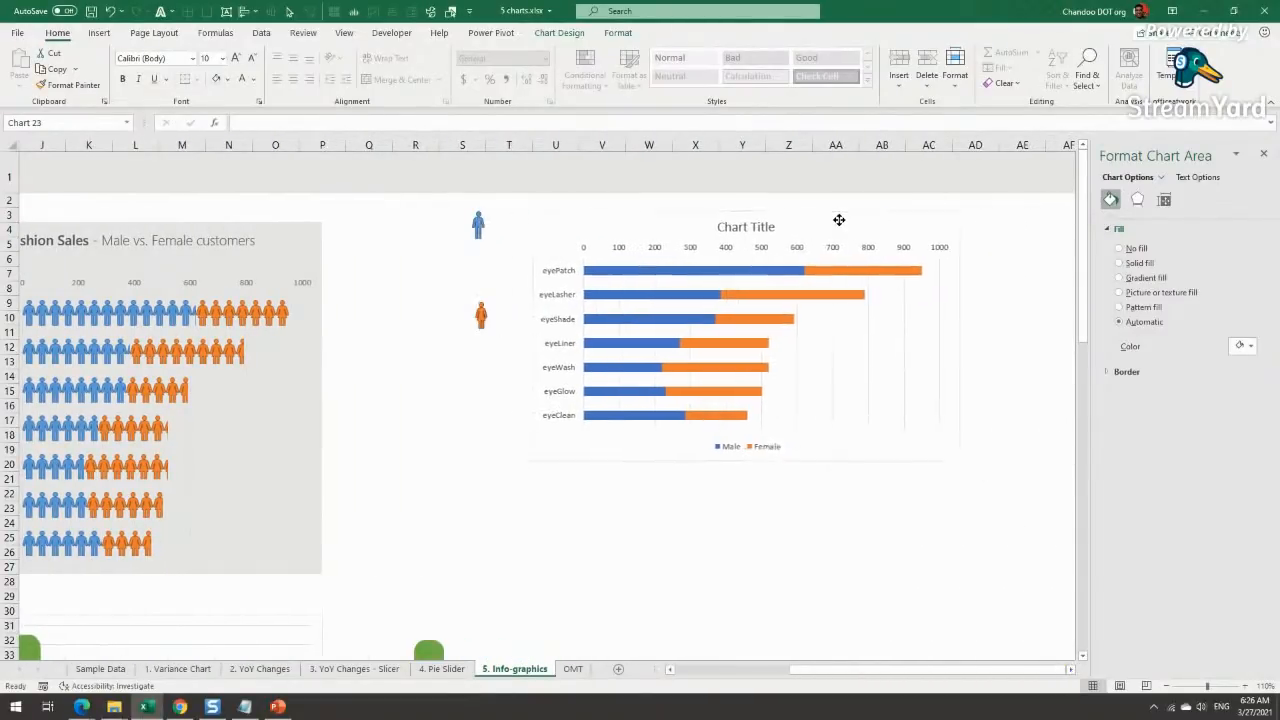
left_click(642, 277)
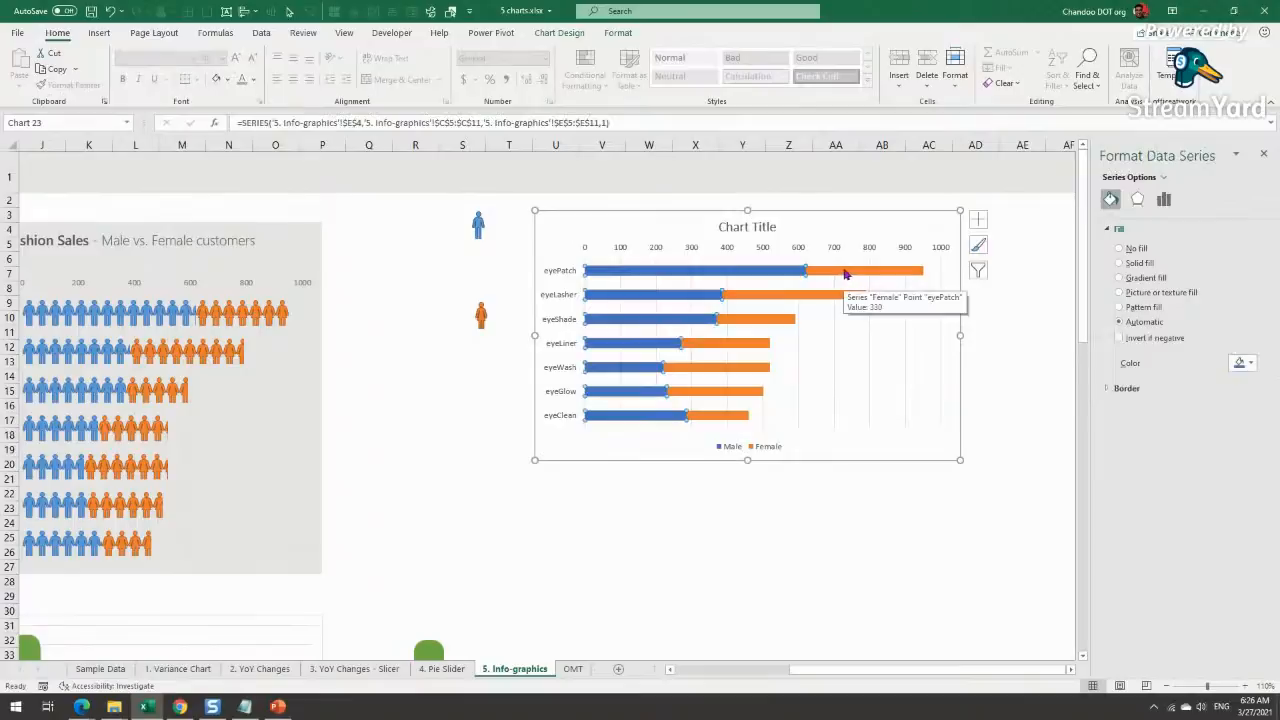
left_click(530, 501)
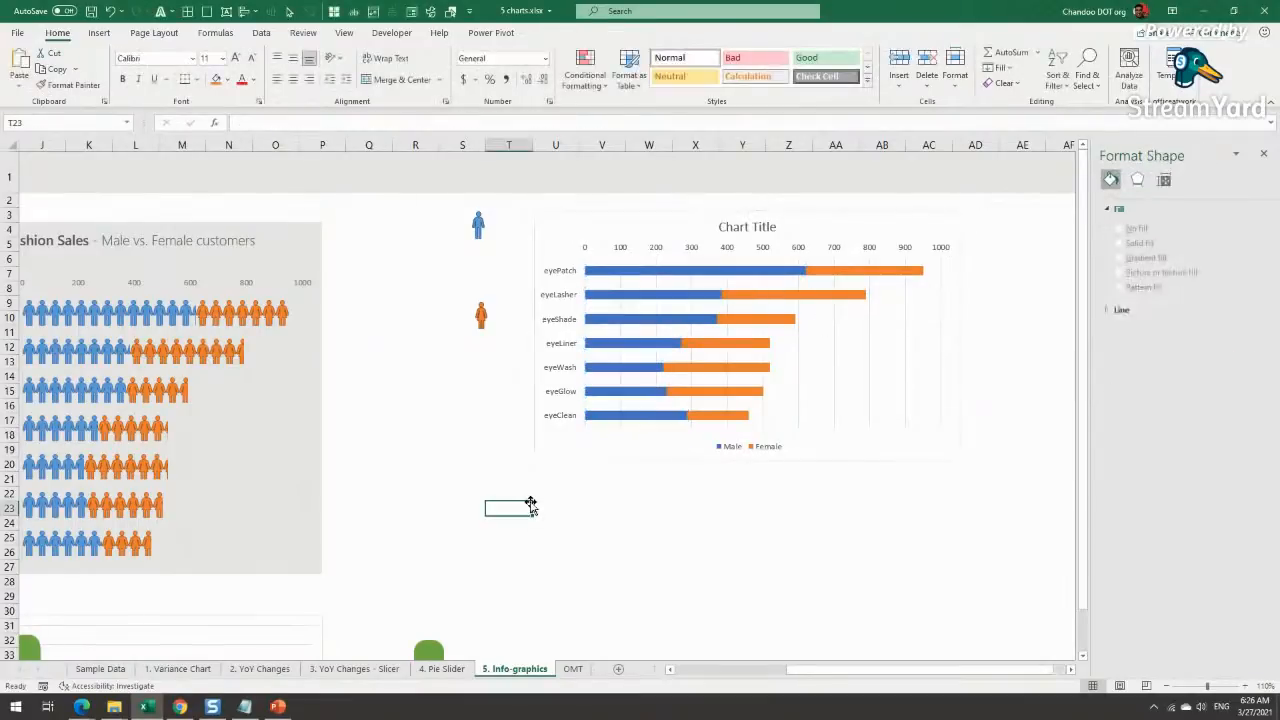
Step: Search the stock icons for "person" and insert the solid standing man and woman icons
left_click(98, 33)
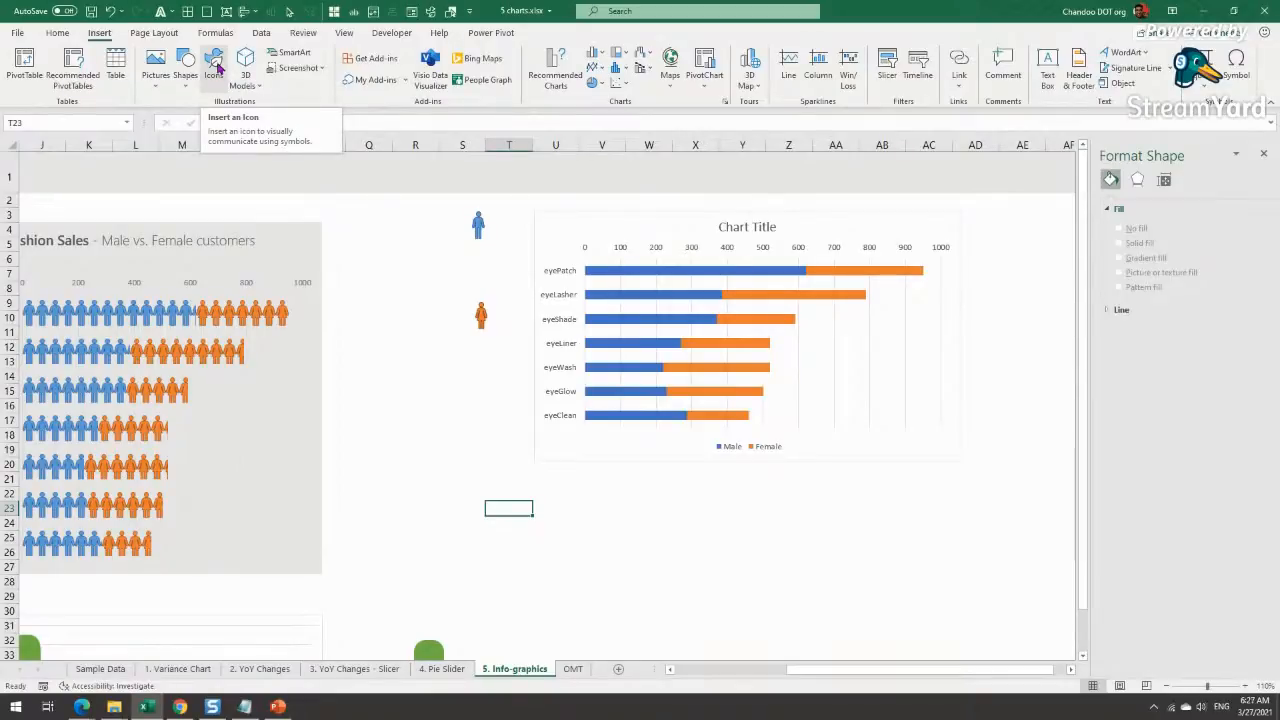
left_click(218, 68)
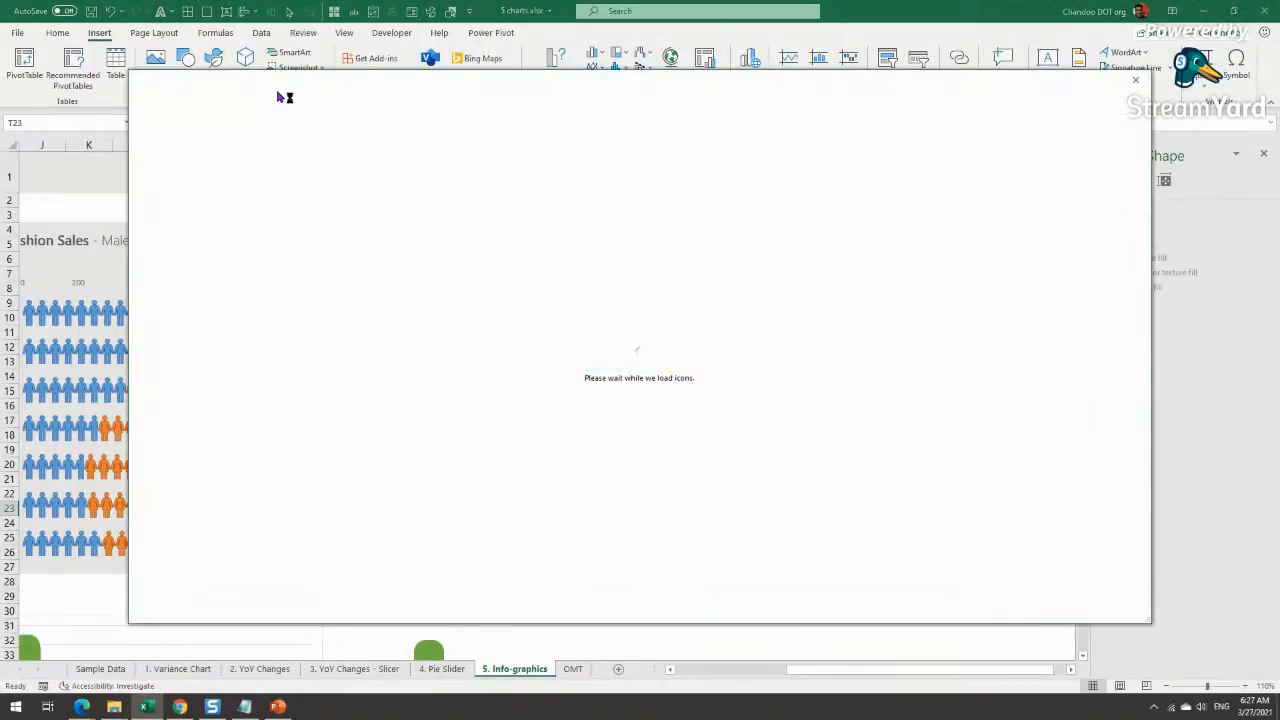
type("peoson")
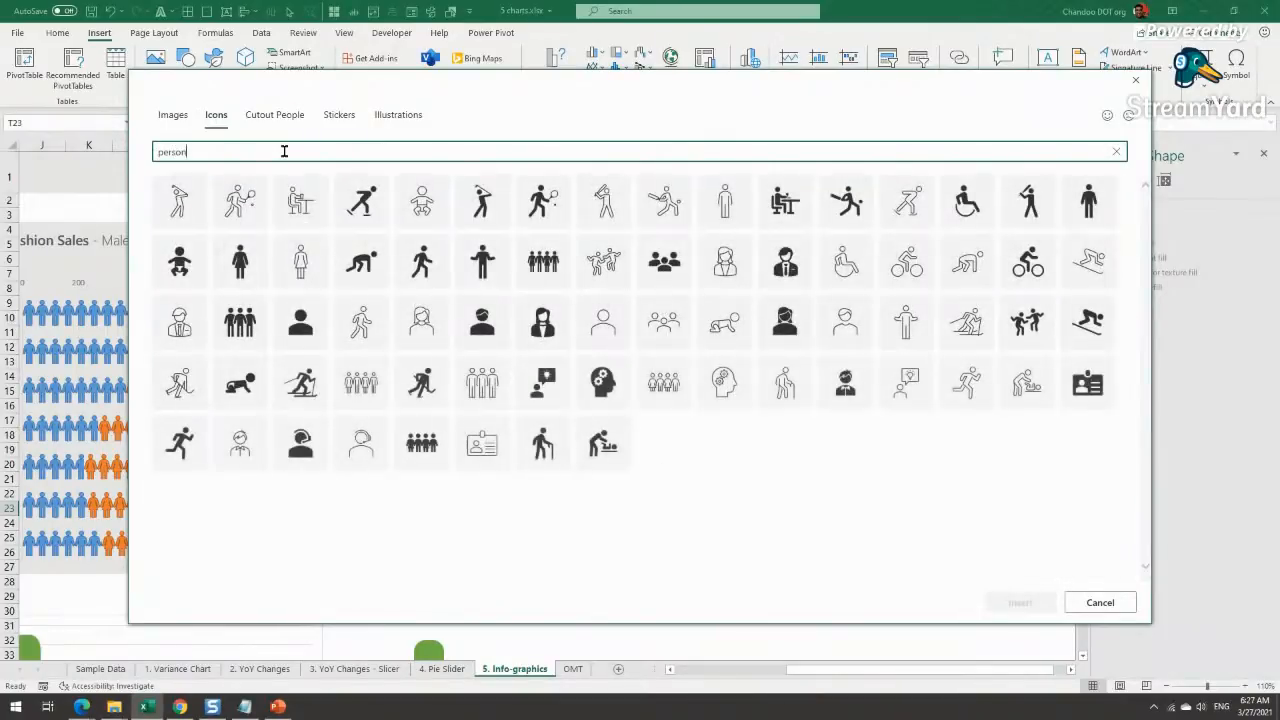
left_click(248, 262)
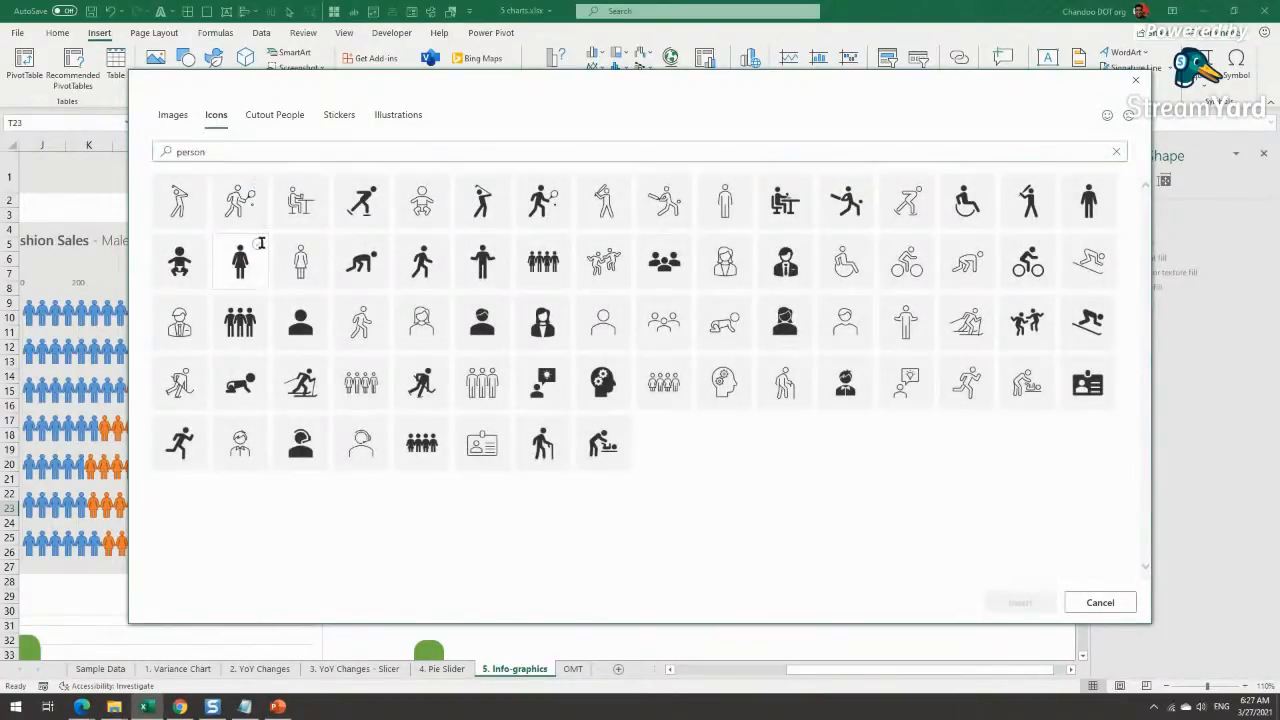
left_click(1100, 192)
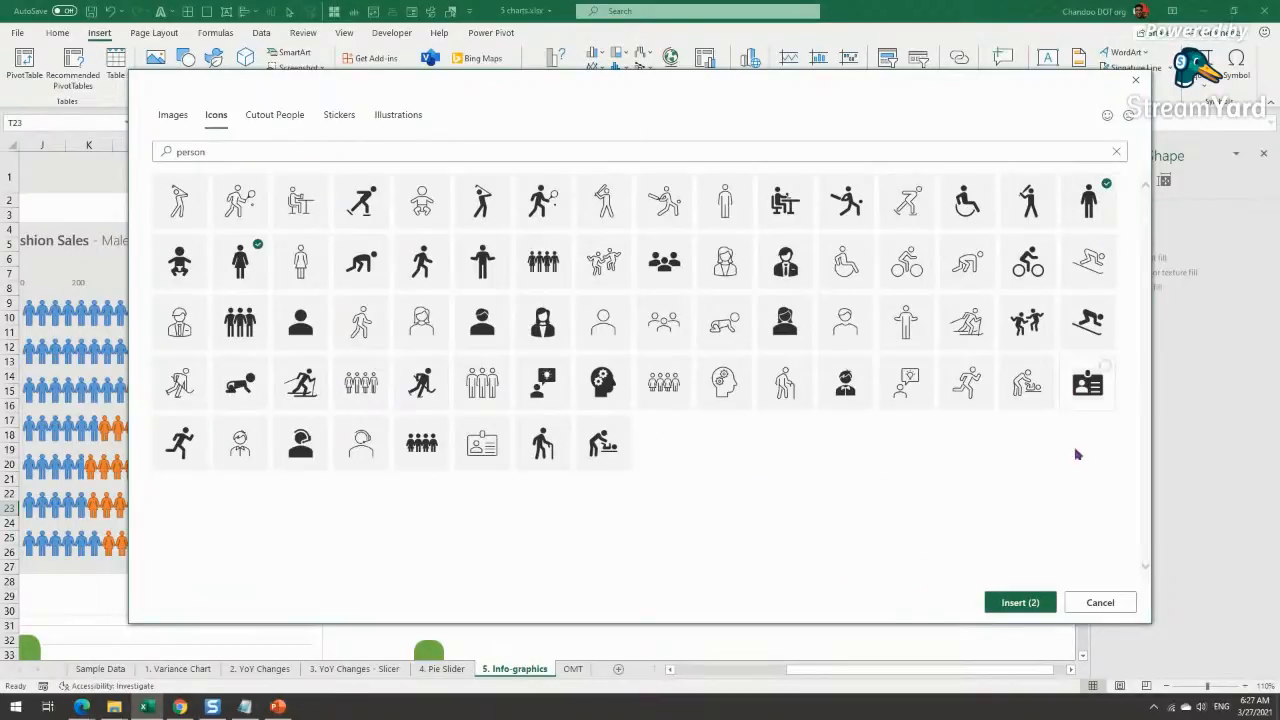
left_click(1020, 602)
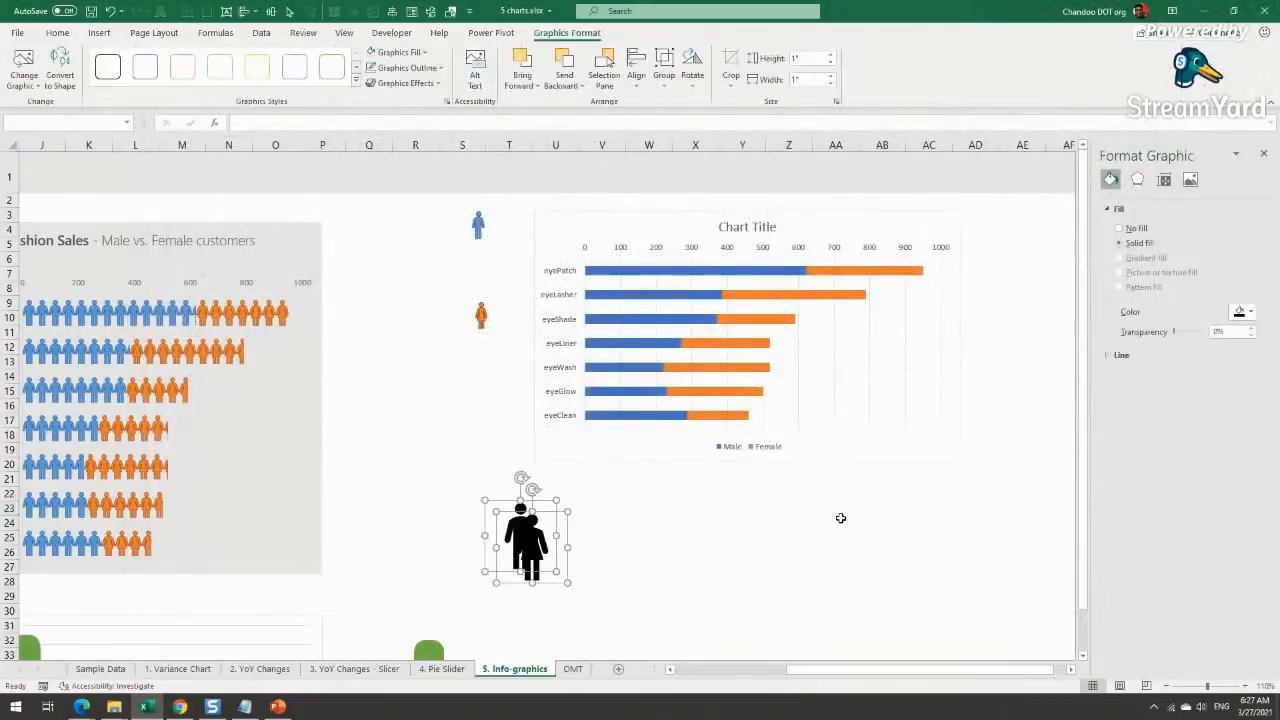
Step: Separate the man and woman icons below the bar chart and shrink both together to about 0.49 inches
left_click(704, 570)
left_click_drag(527, 545, 680, 555)
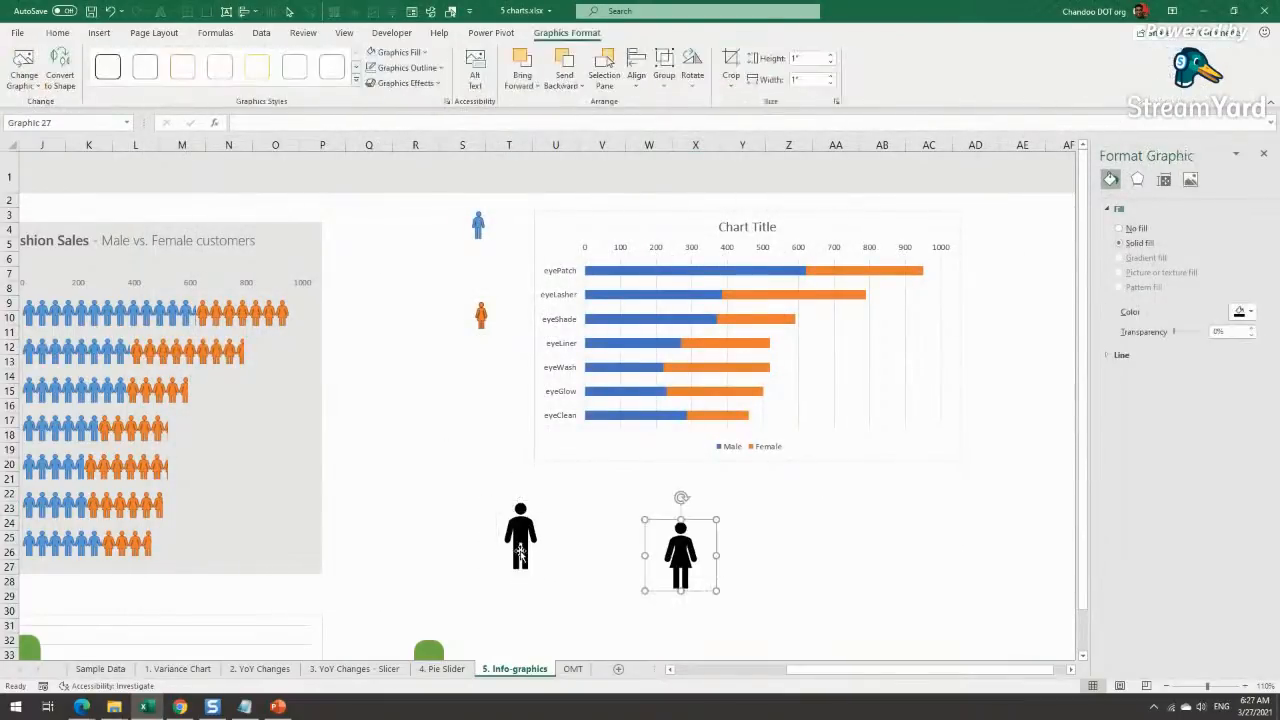
left_click_drag(521, 545, 553, 550)
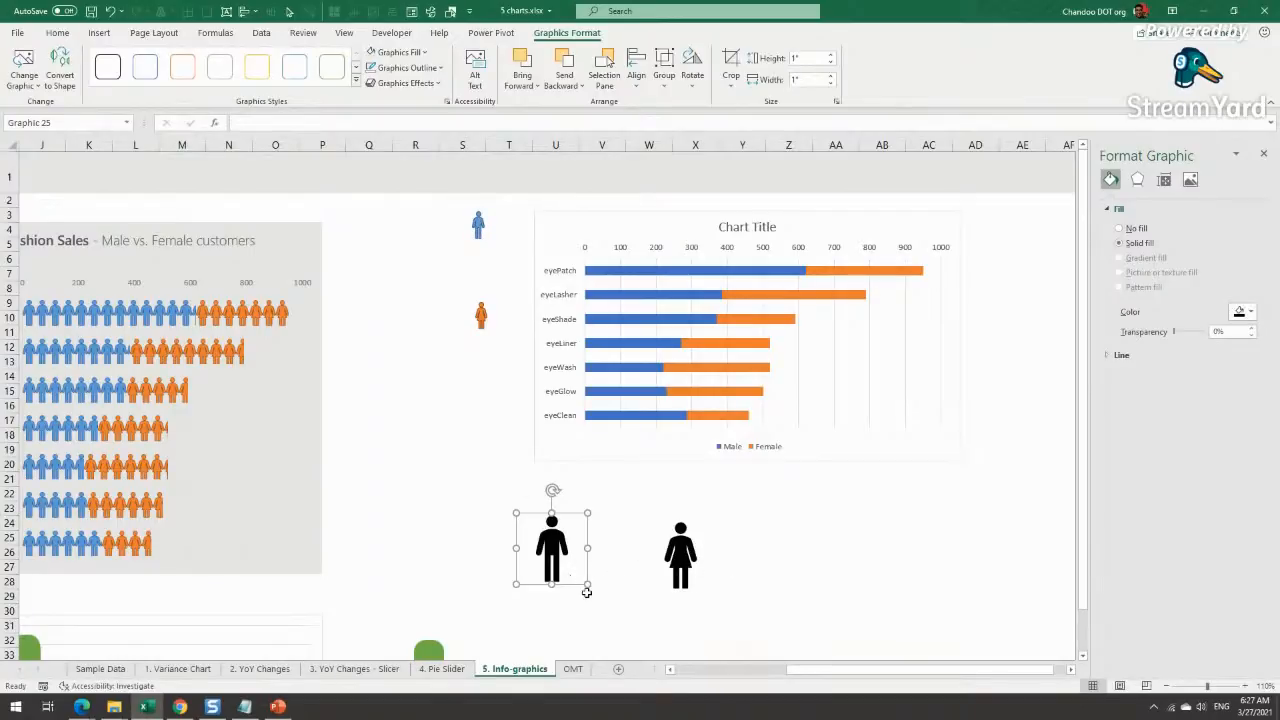
left_click_drag(587, 588, 563, 560)
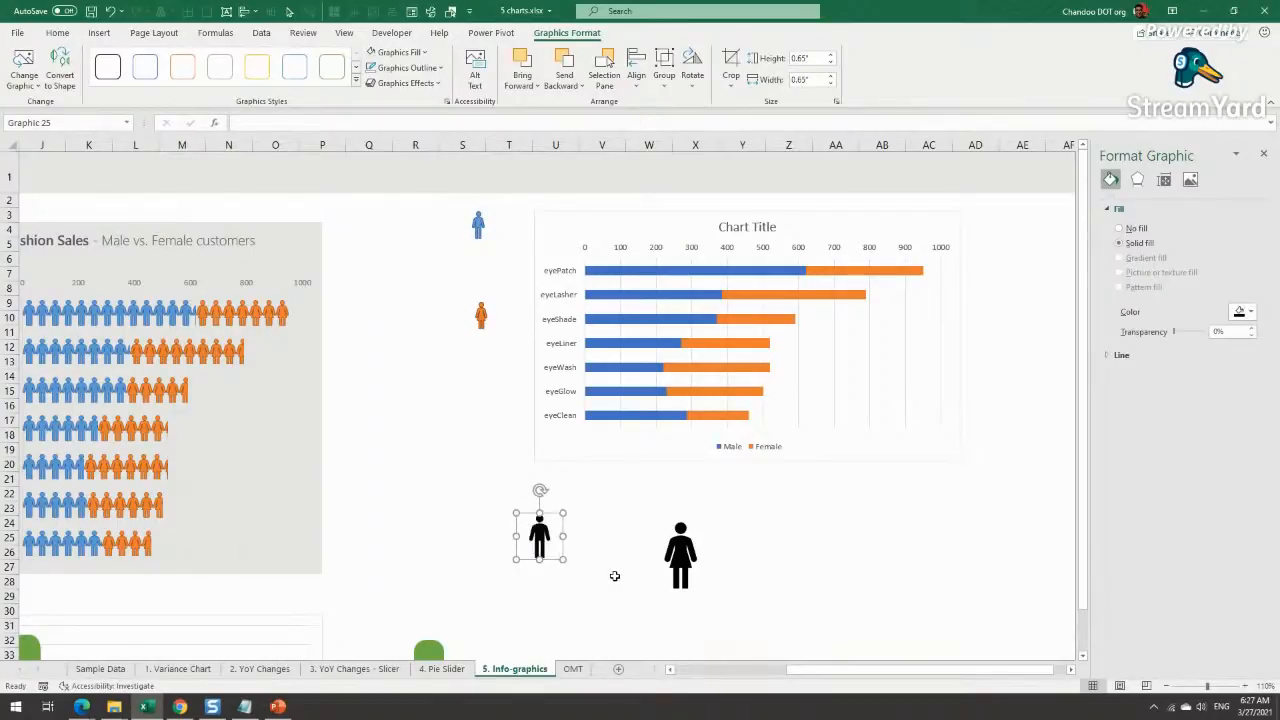
key("ctrl+z")
left_click(685, 555, "ctrl")
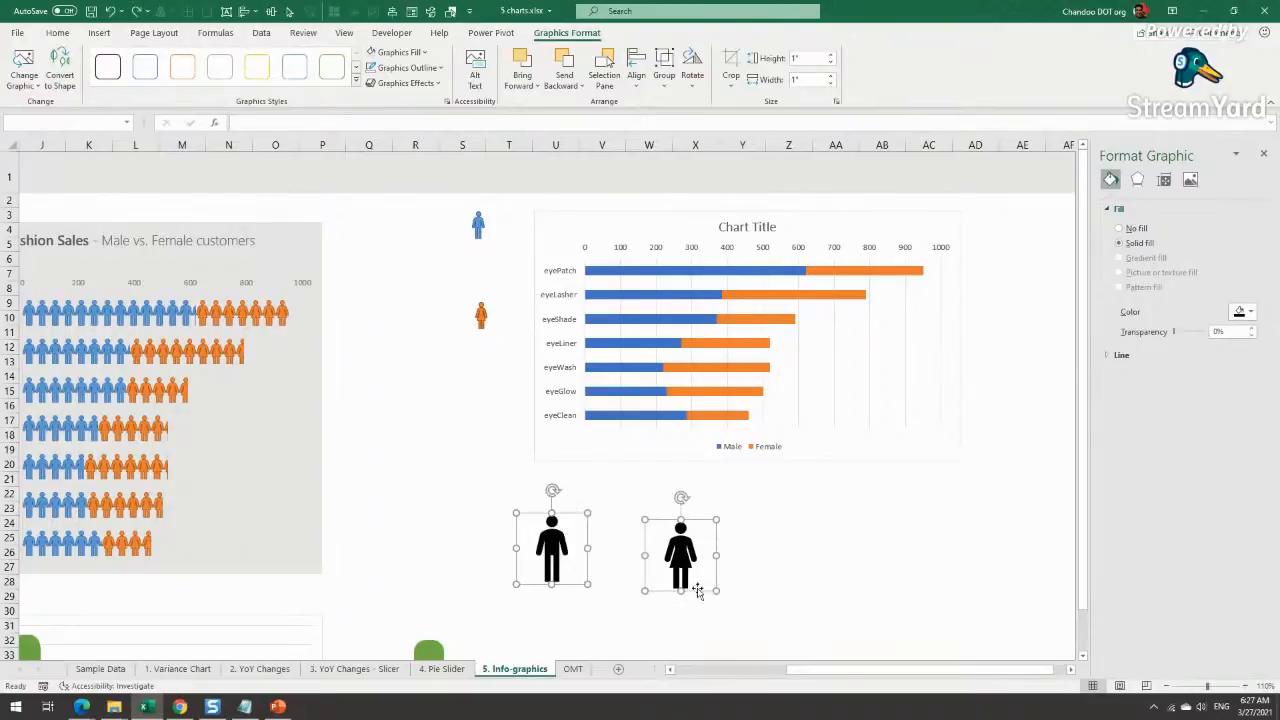
left_click_drag(711, 586, 690, 566)
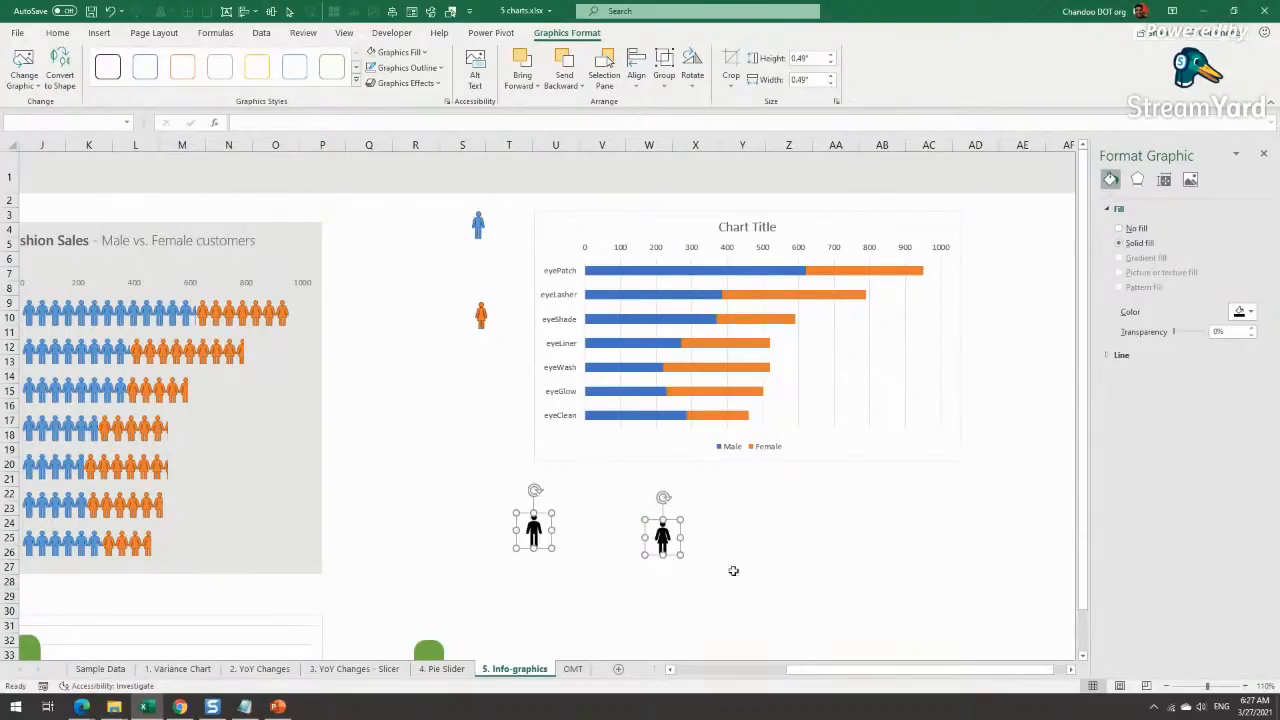
left_click(734, 551)
Step: Fill the new man icon with the blue theme colour
left_click(534, 530)
left_click(386, 54)
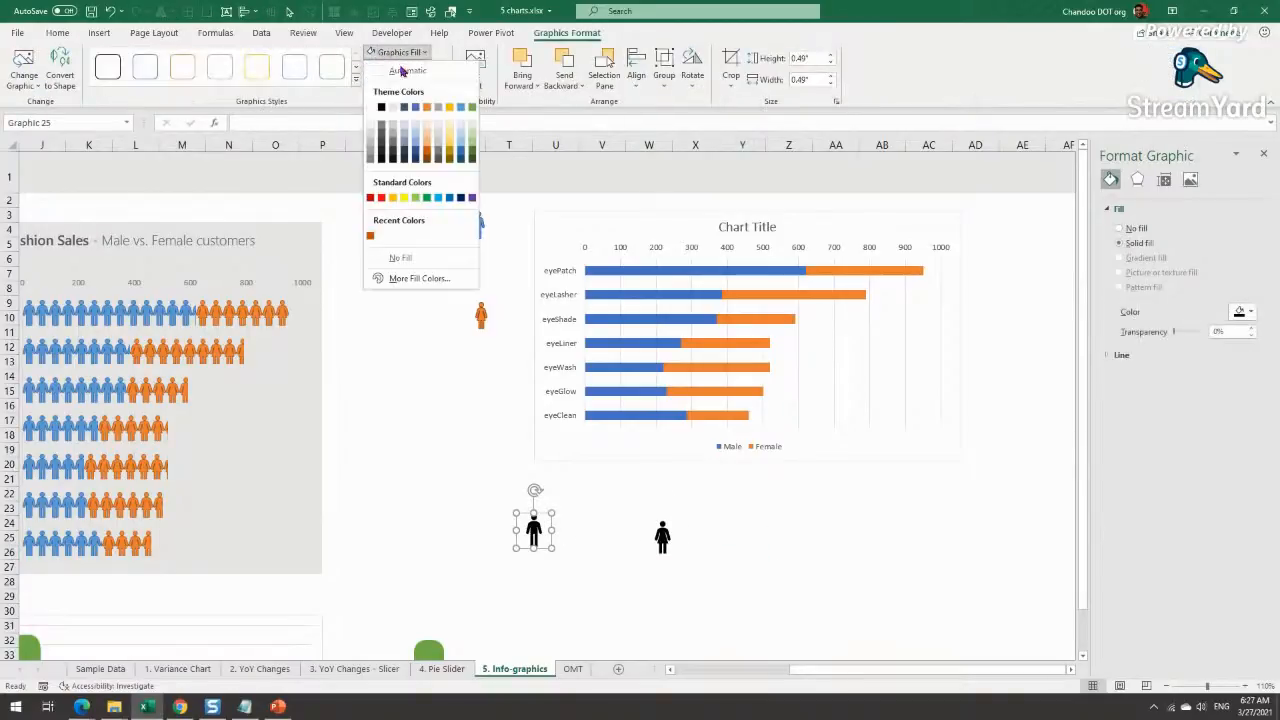
left_click(415, 108)
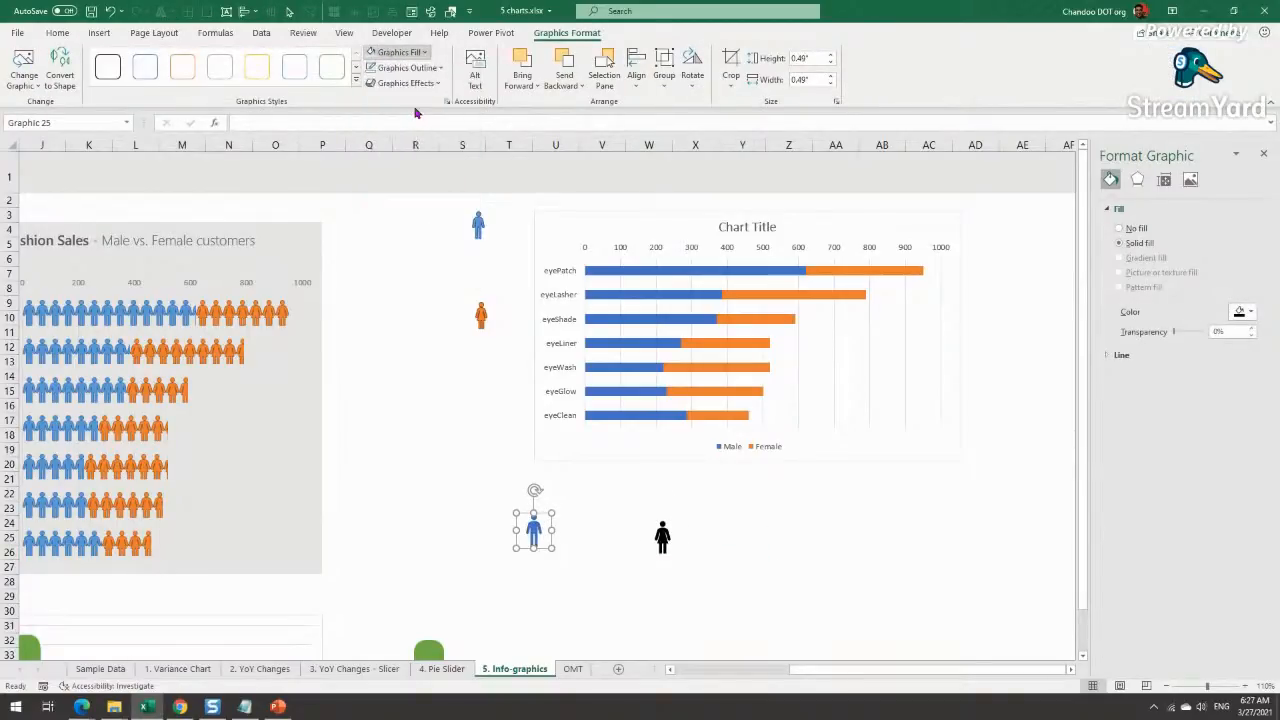
Step: Fill the new woman icon below the chart with the orange theme colour
left_click(664, 536)
left_click(396, 52)
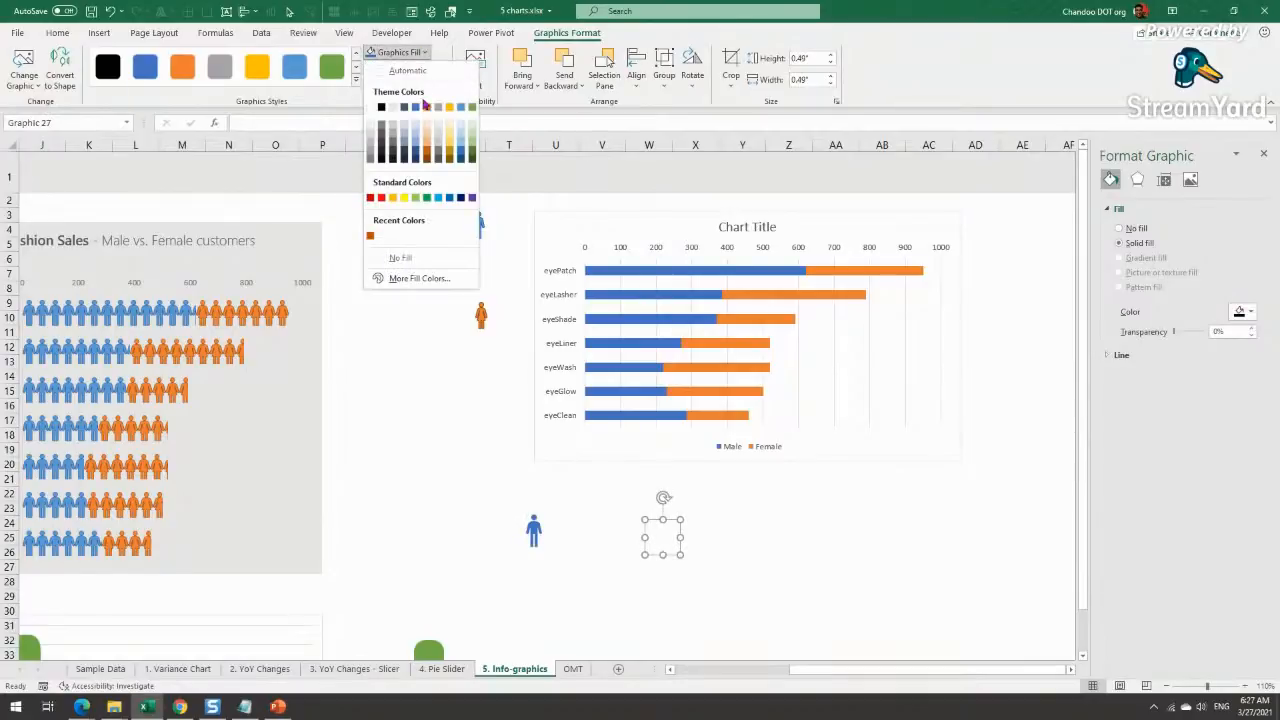
left_click(426, 108)
key("Escape")
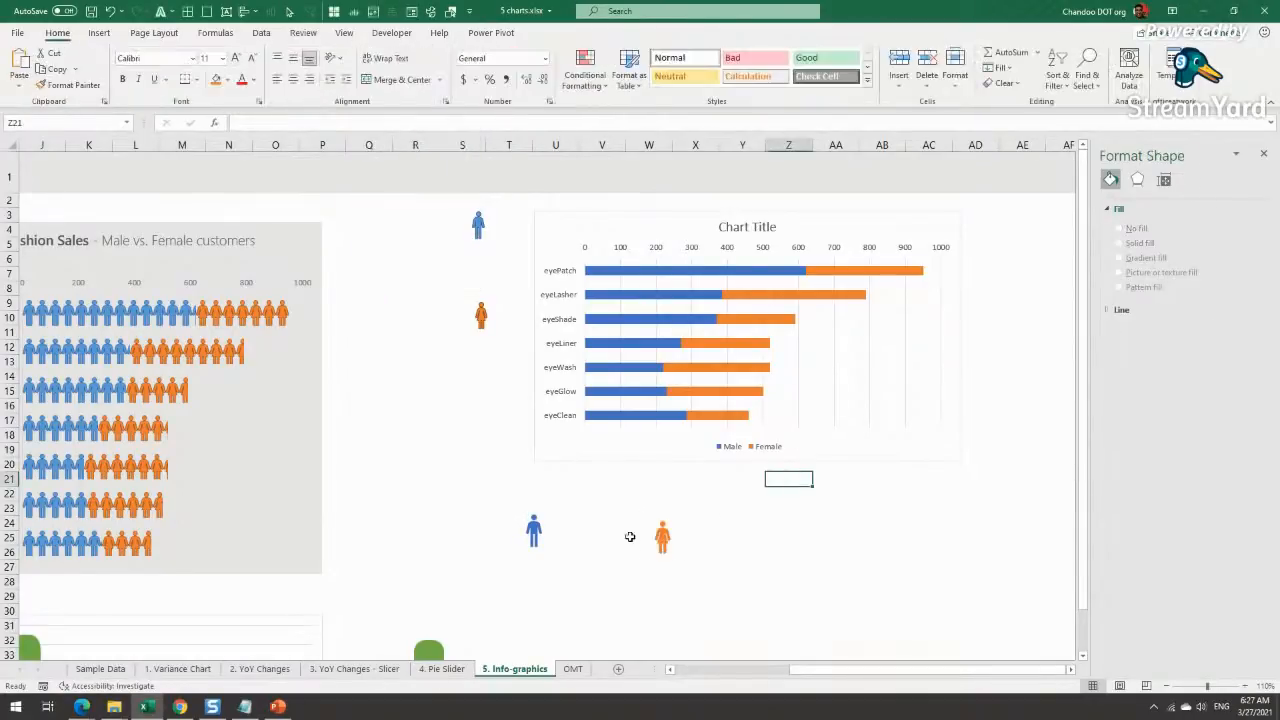
Step: Try filling the chart's Male bars with a copy of the blue man icon, and undo the paste
left_click(533, 527)
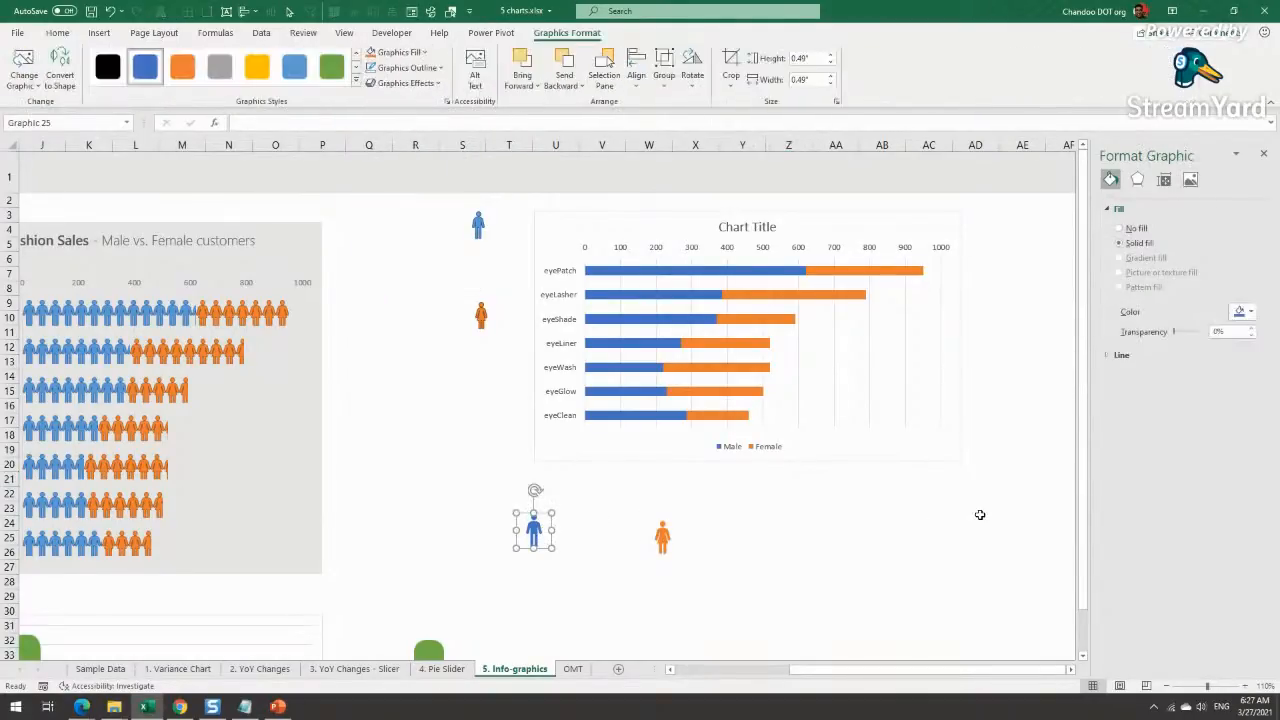
left_click(755, 275)
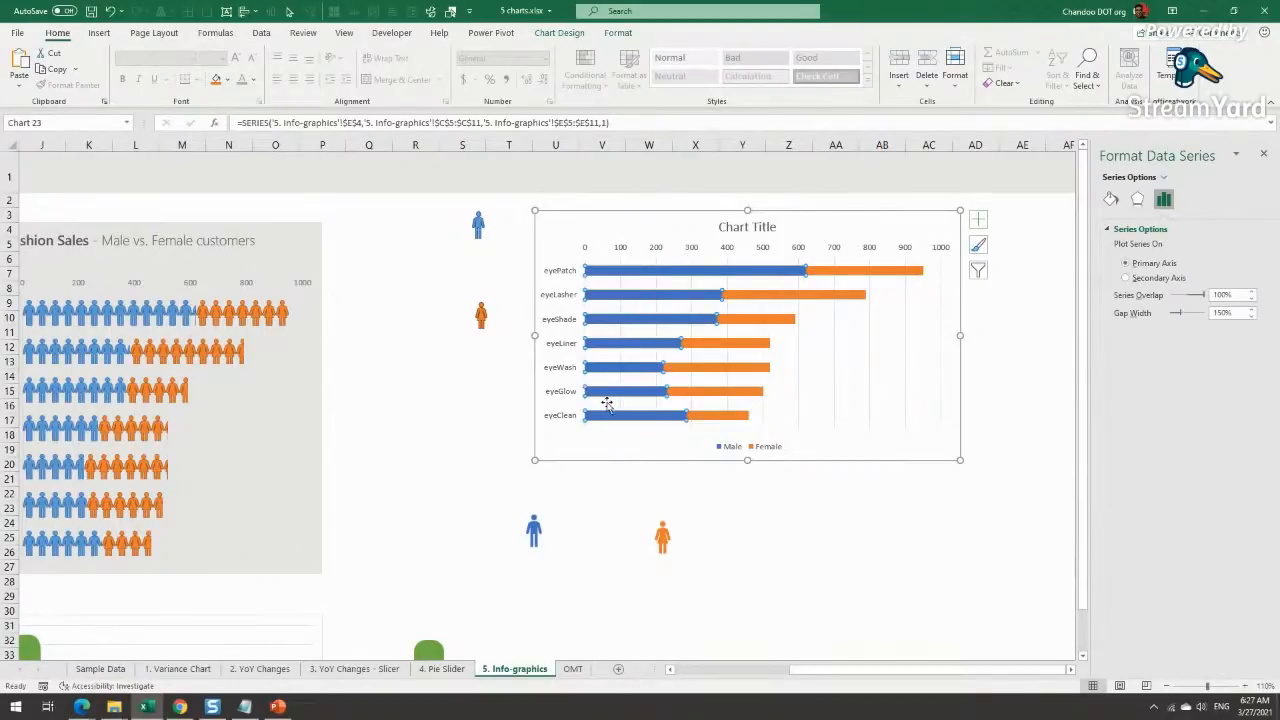
key("ctrl+v")
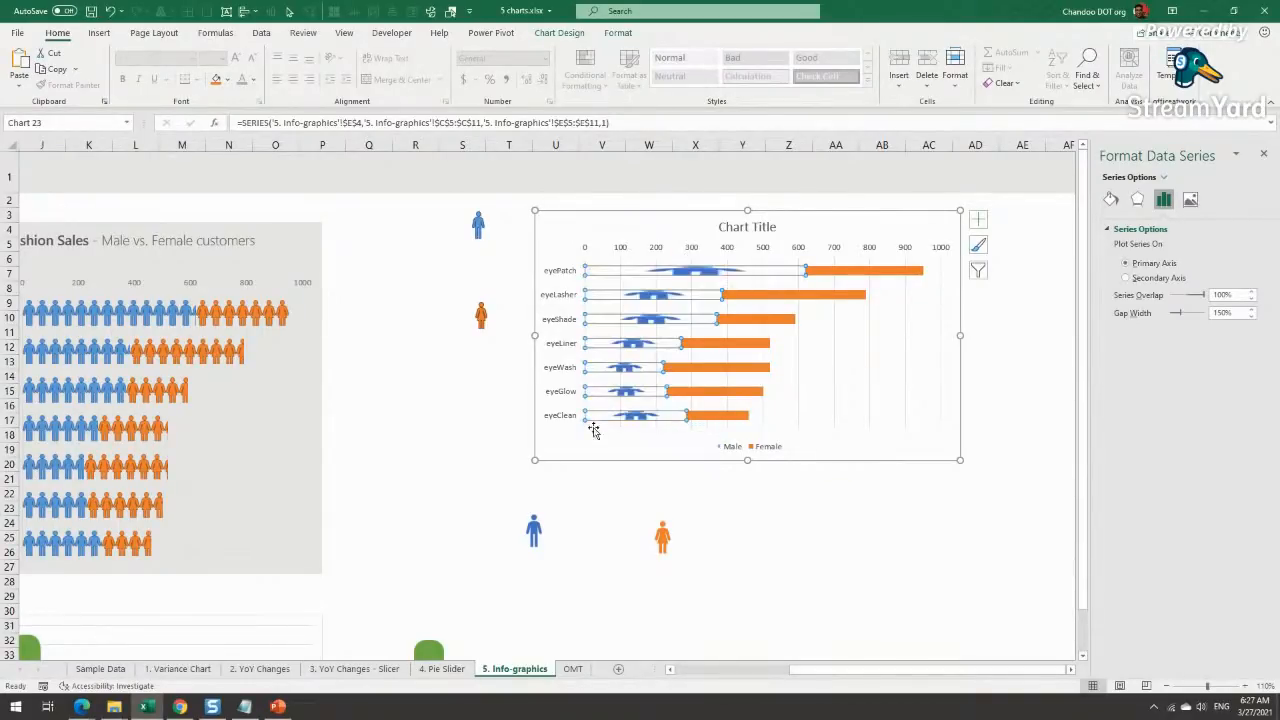
key("ctrl+z")
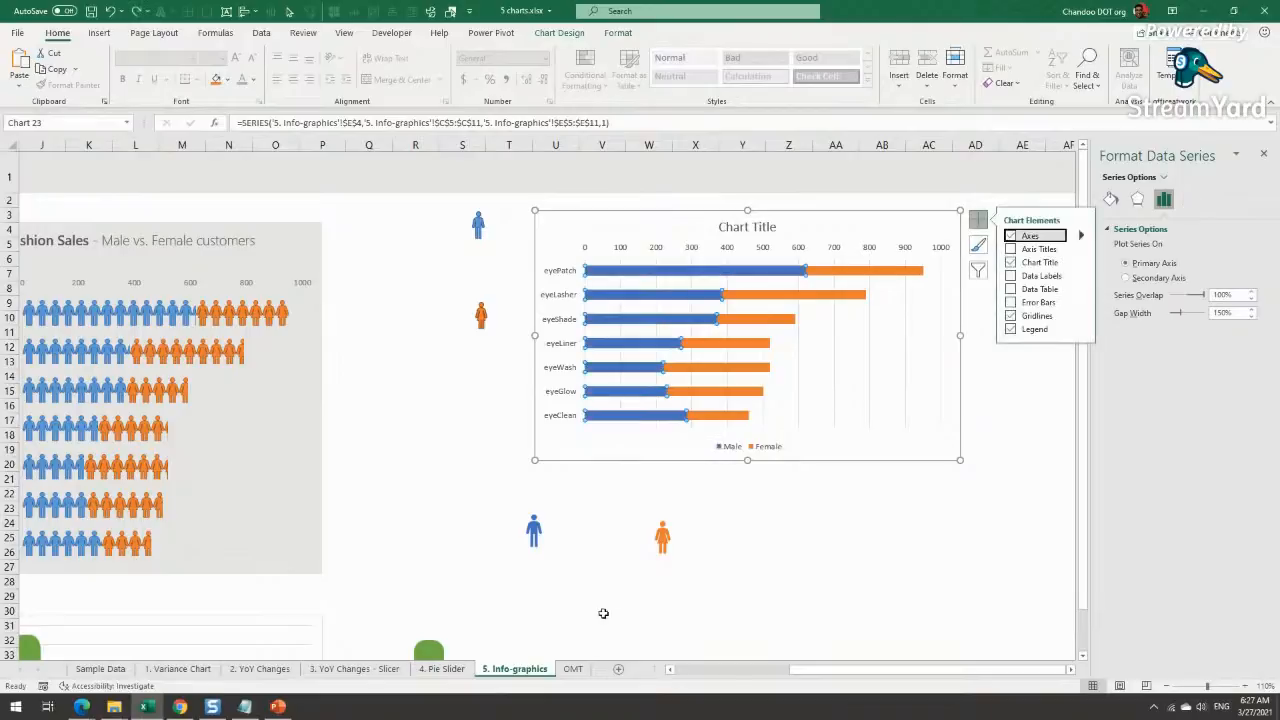
Step: Copy the blue man icon and paste it onto the chart's Male series as its bar fill
left_click(533, 531)
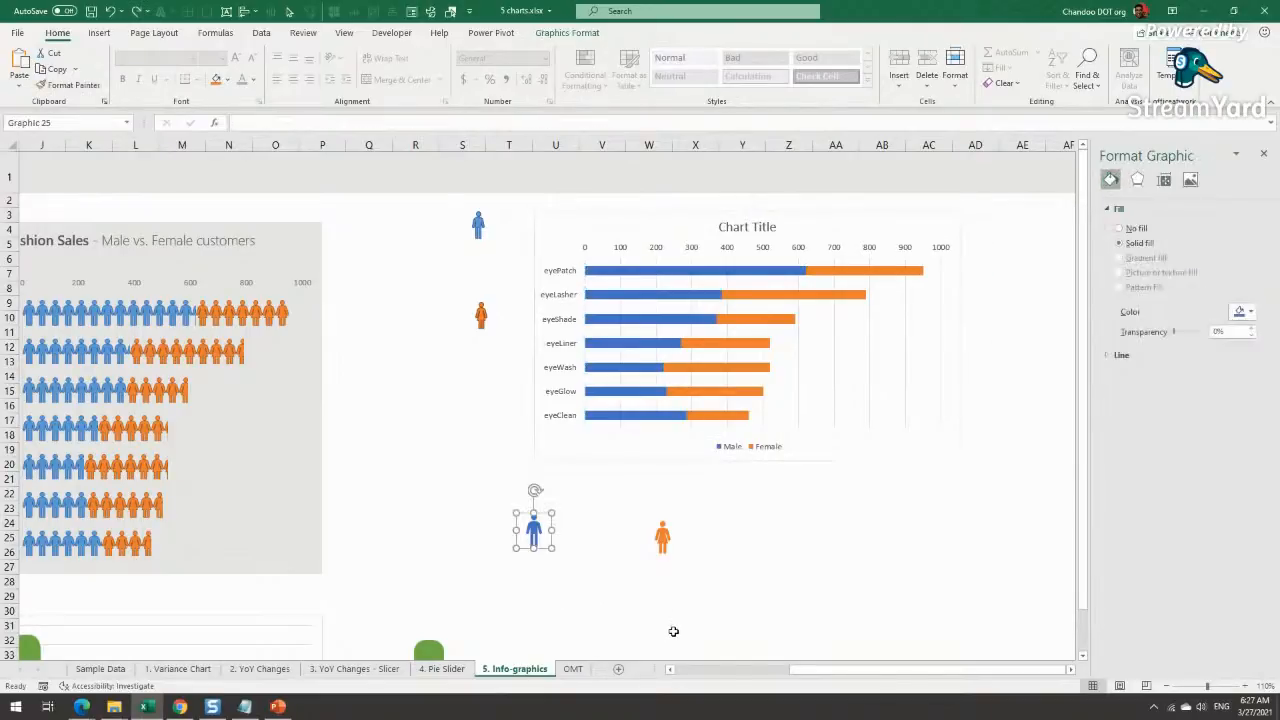
left_click(703, 280)
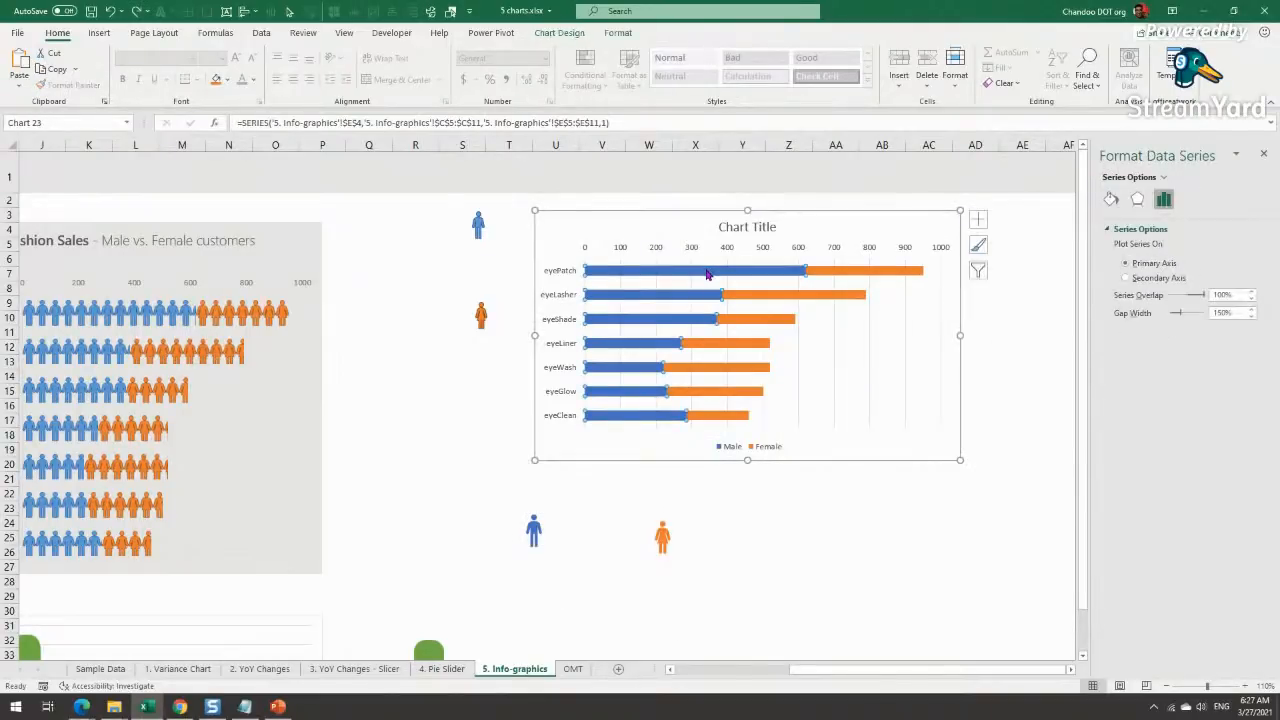
key("ctrl+v")
left_click(630, 594)
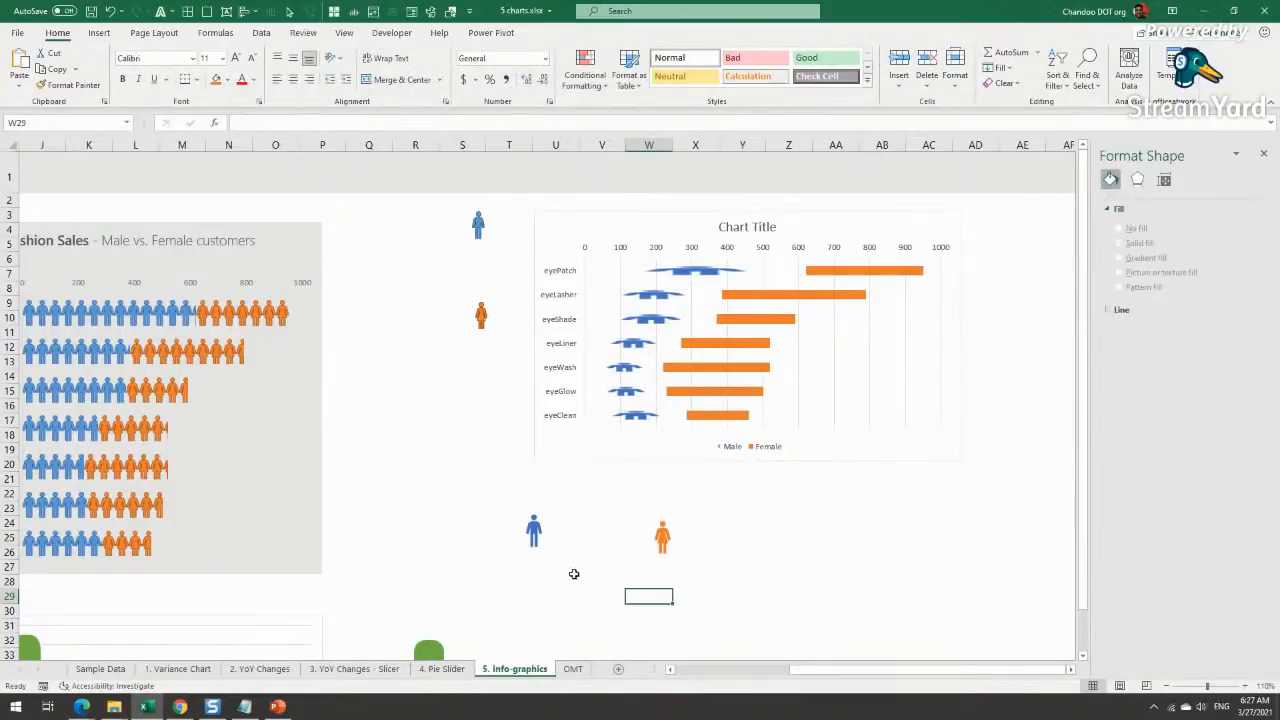
left_click(535, 541)
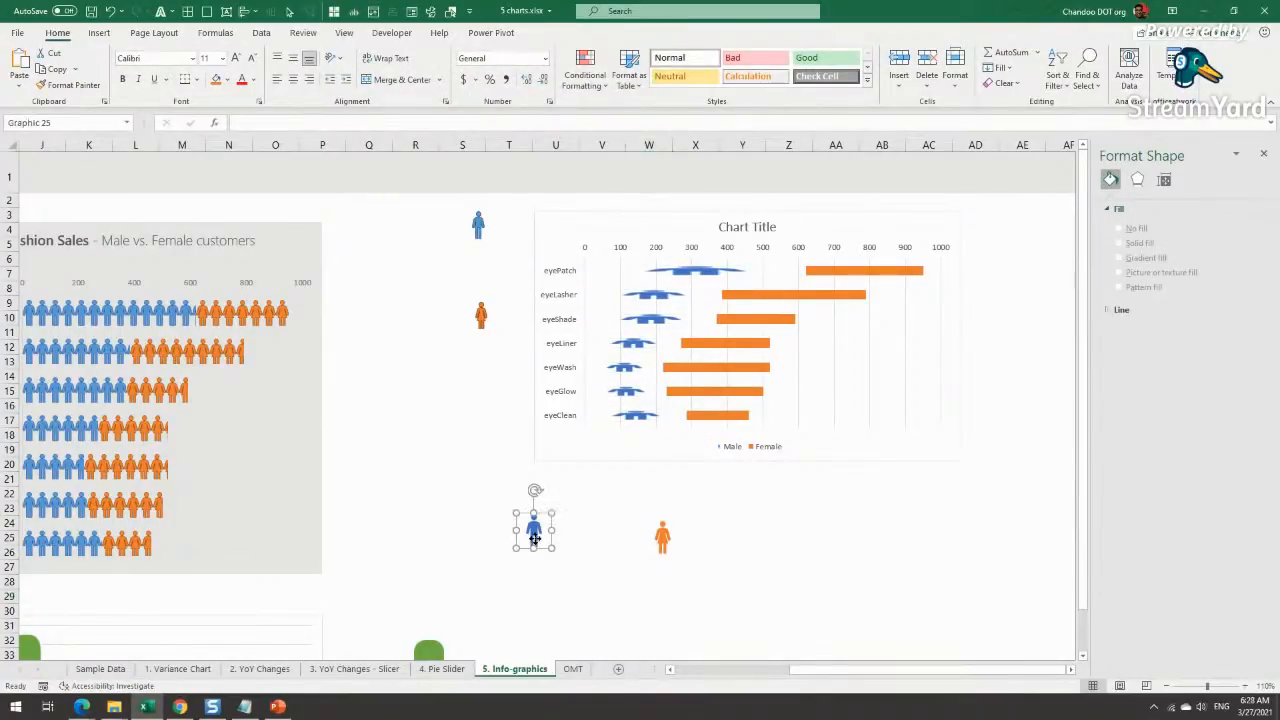
Step: Show the Male series' fill settings, and float the formatting pane over the left part of the sheet at a larger size
left_click(714, 277)
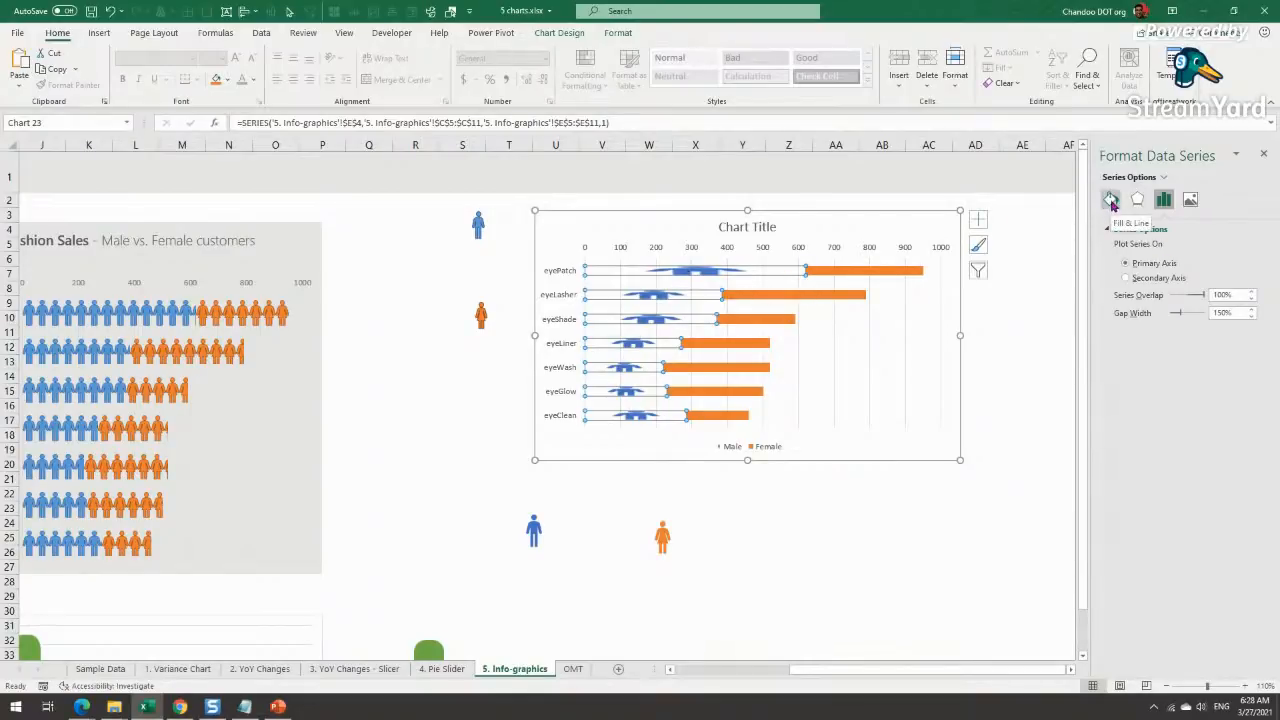
left_click(1111, 200)
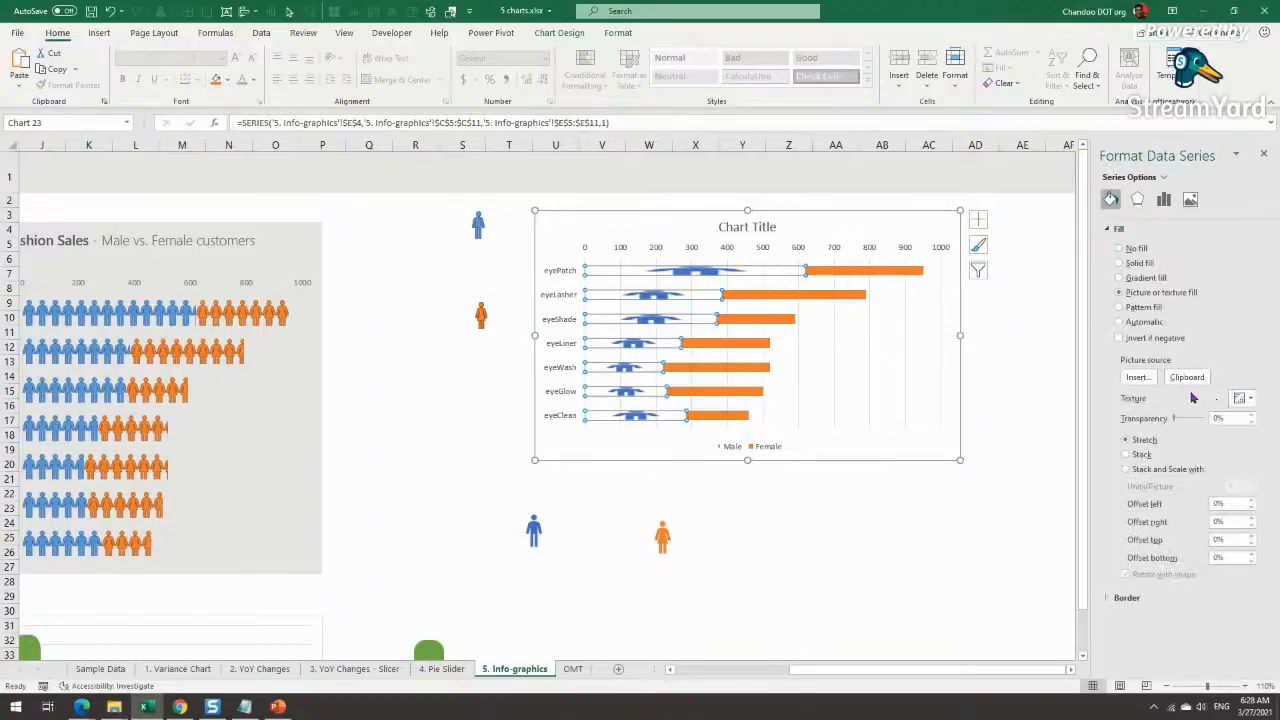
left_click_drag(1210, 155, 358, 176)
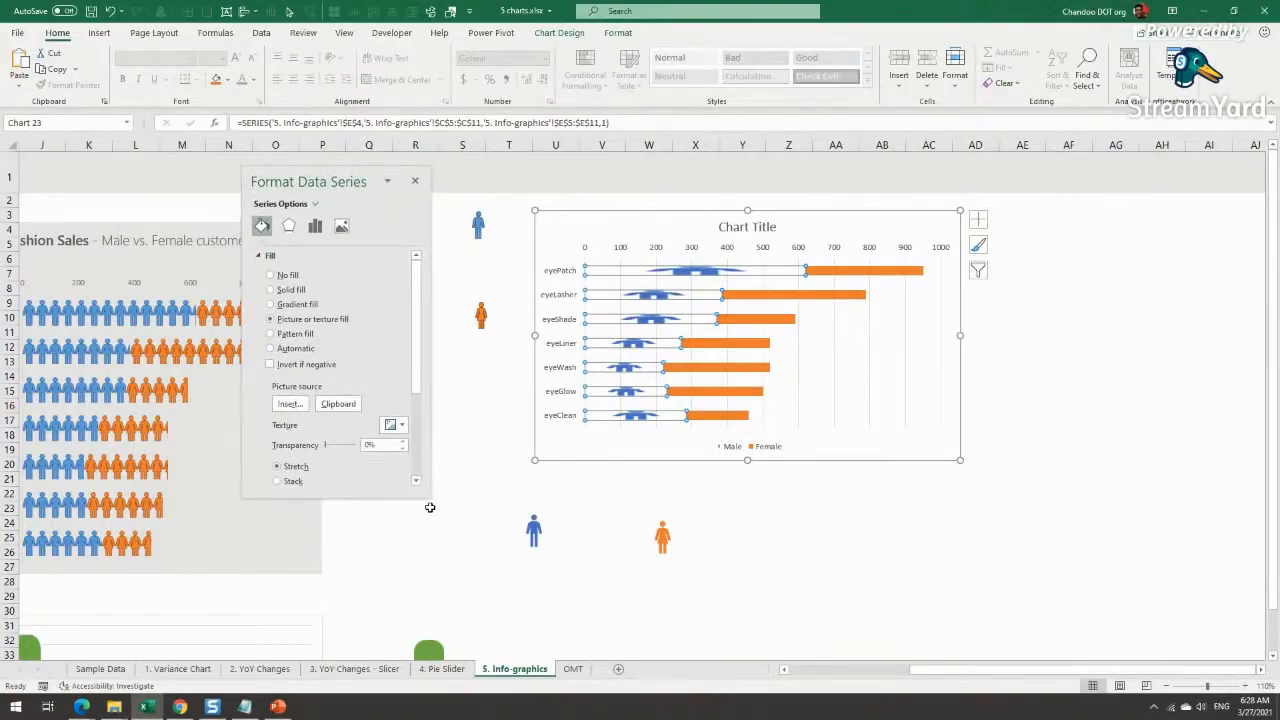
left_click_drag(425, 494, 556, 590)
left_click_drag(541, 601, 528, 601)
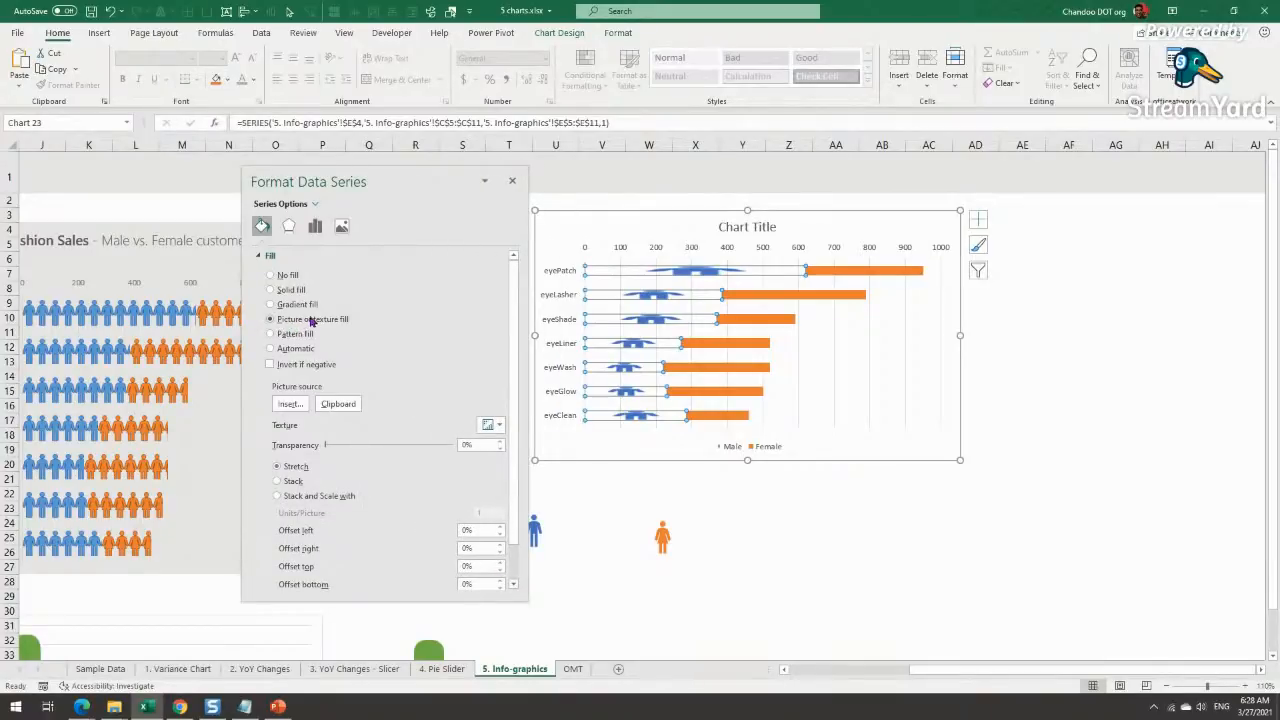
Step: Set the Male series' picture fill to Stack, comparing it with Stretch, and keep the formatting pane clear of the chart
scroll(356, 394, "down", 1)
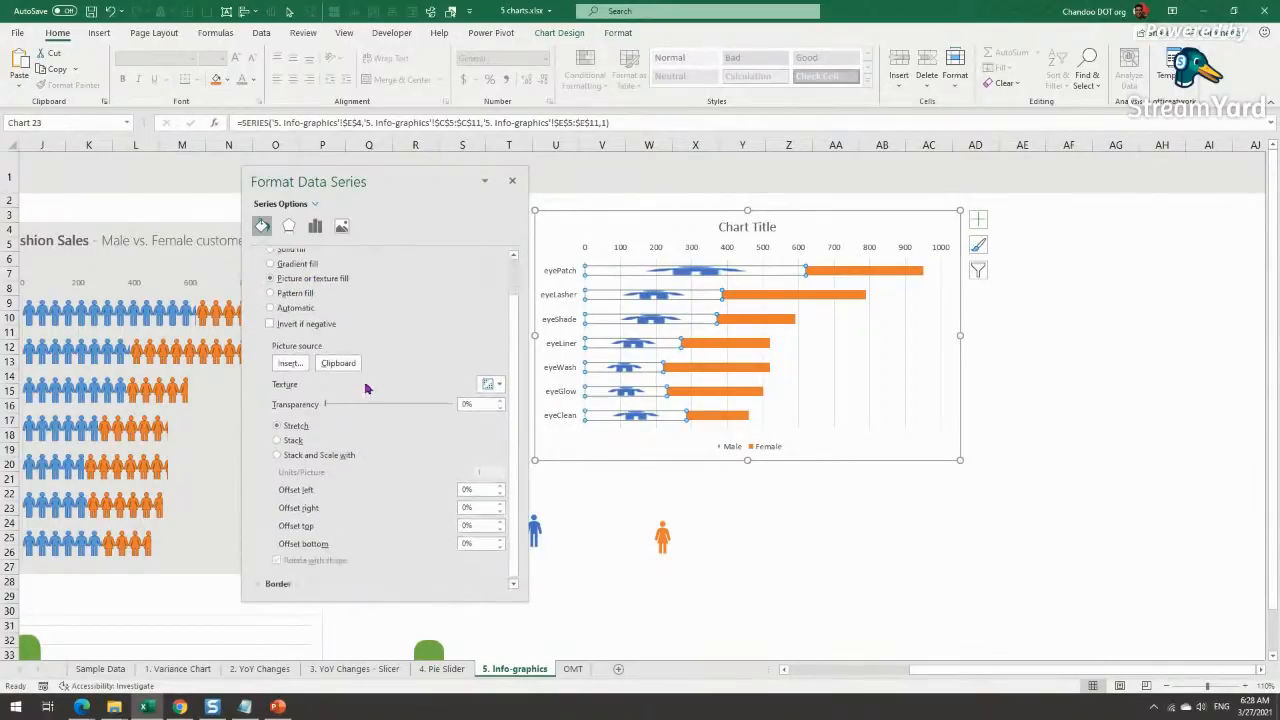
left_click(293, 441)
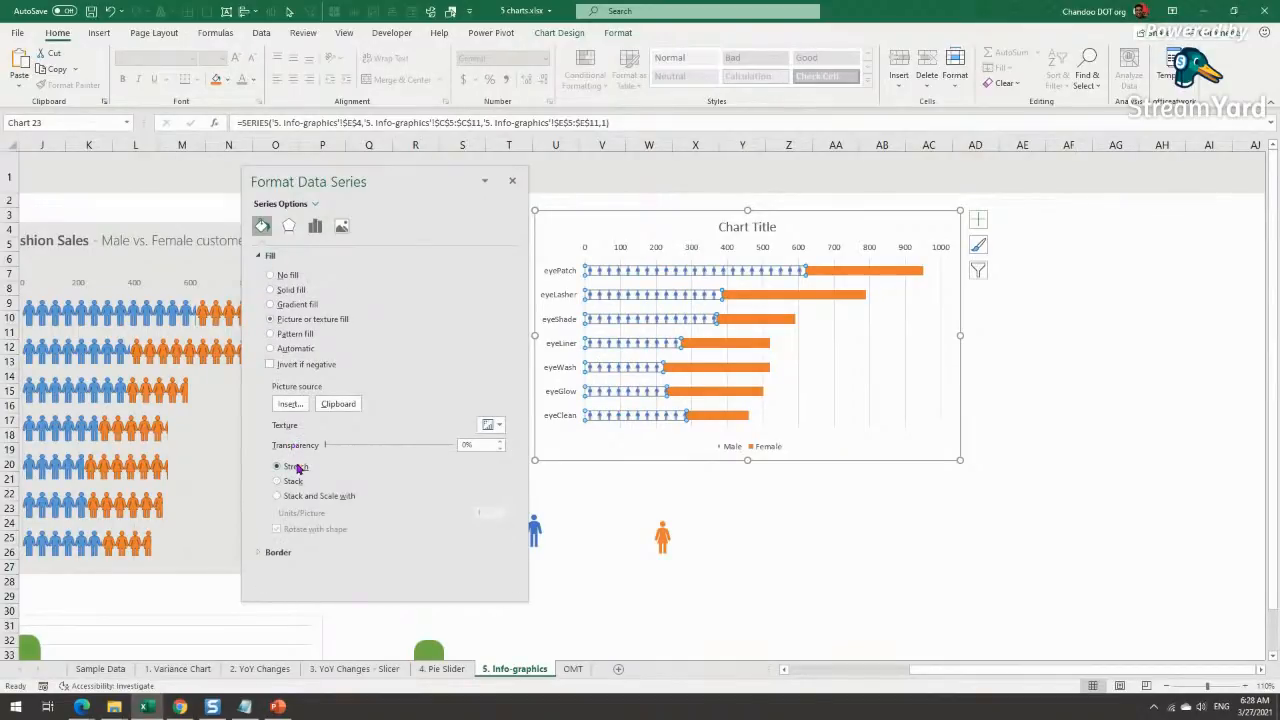
left_click(297, 468)
left_click(293, 482)
left_click_drag(423, 197, 371, 191)
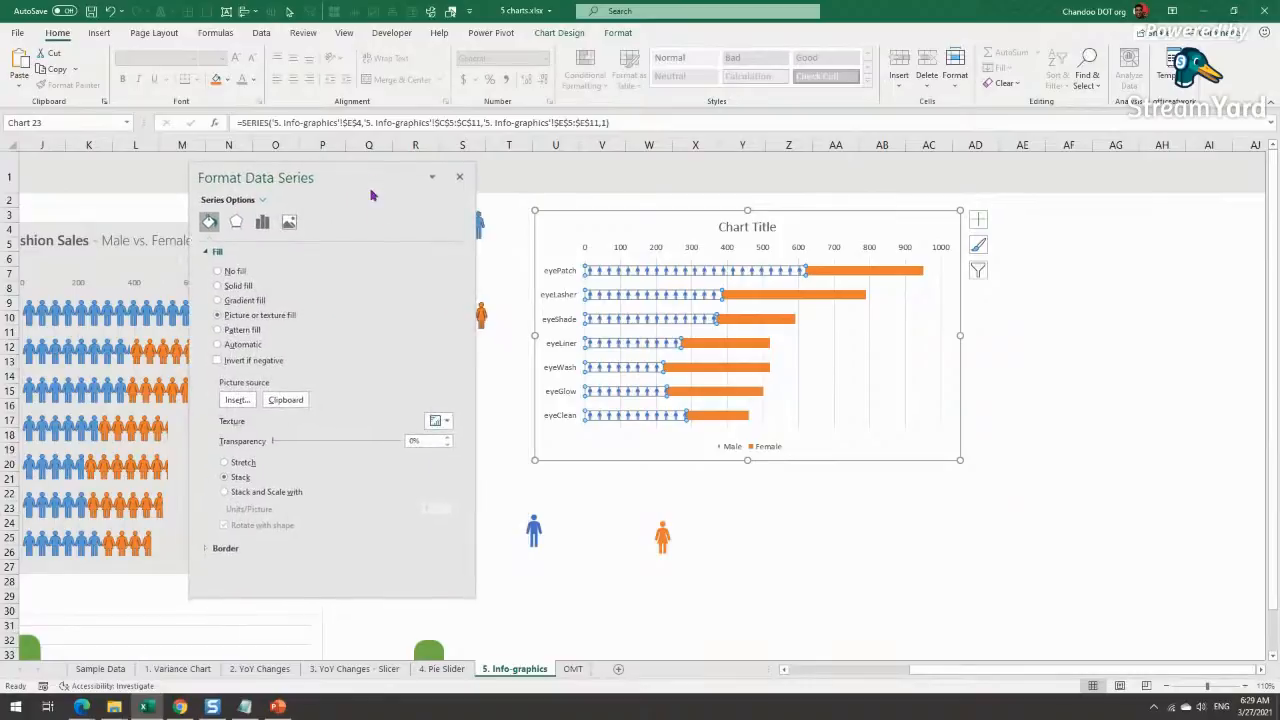
Step: Move the blue man icon to the empty area right of the chart and enlarge it to 1.27 inches
left_click(534, 530)
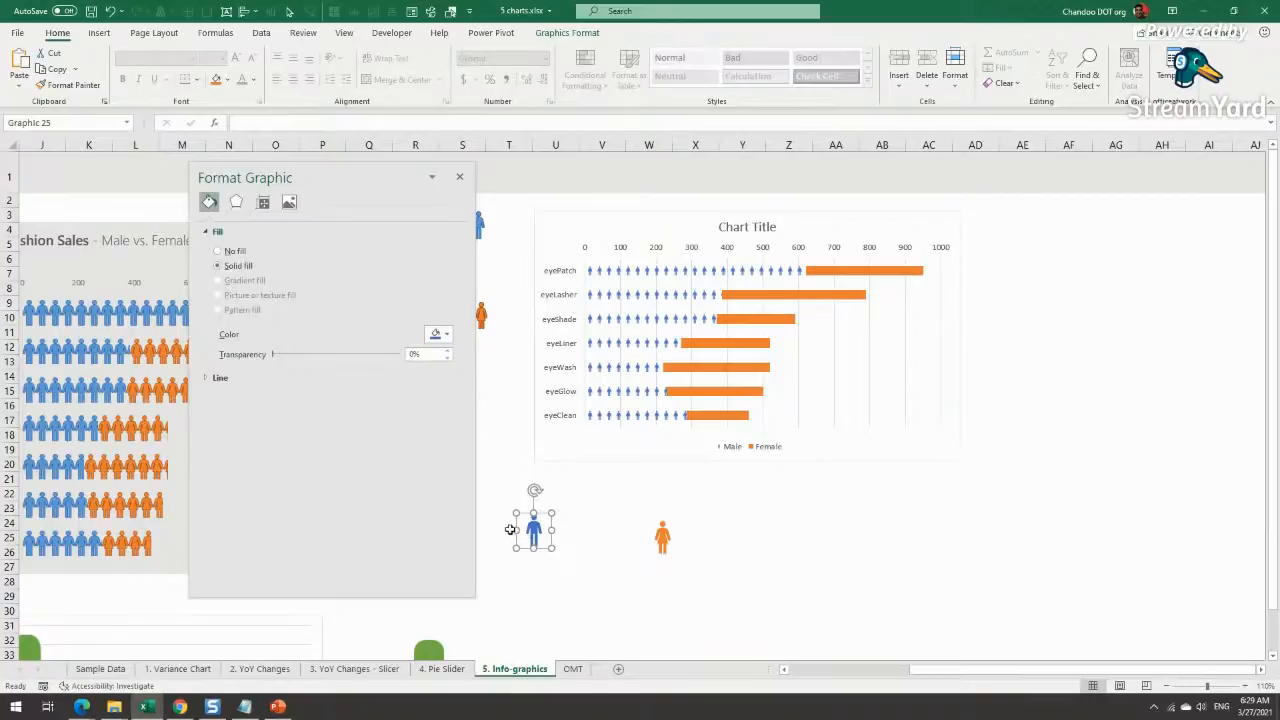
left_click(595, 563)
left_click(530, 535)
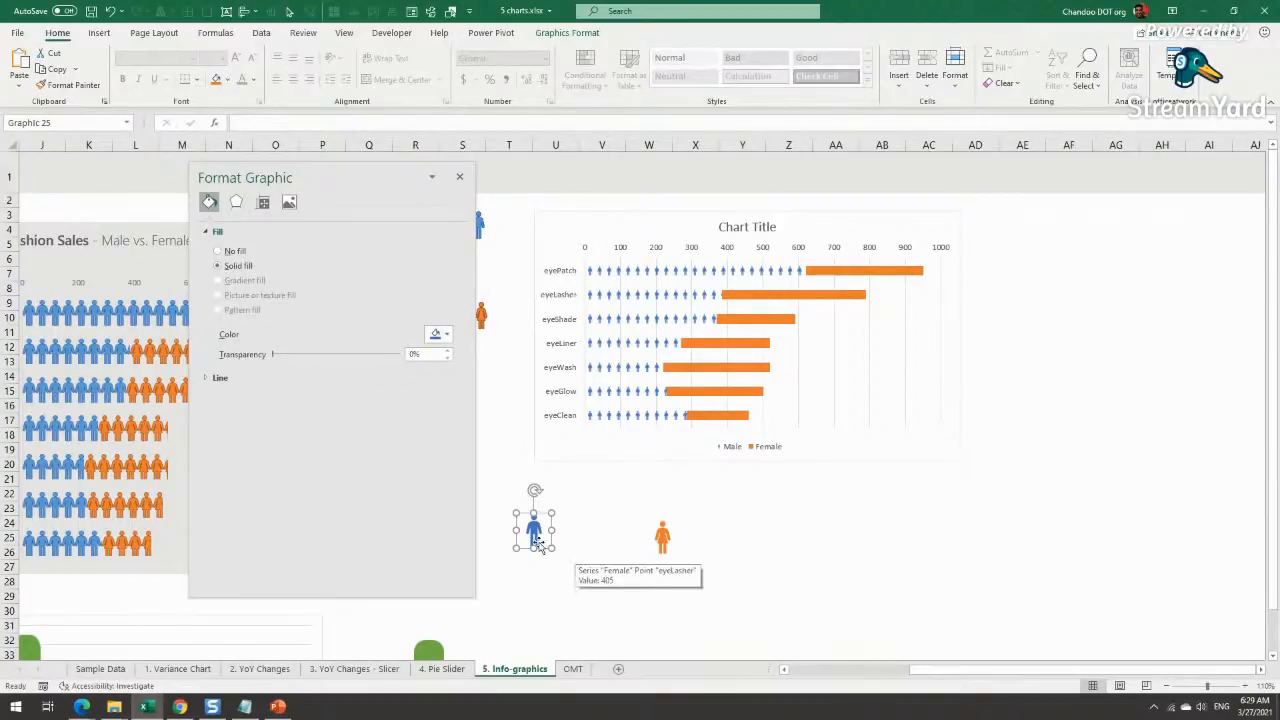
left_click_drag(531, 536, 1070, 317)
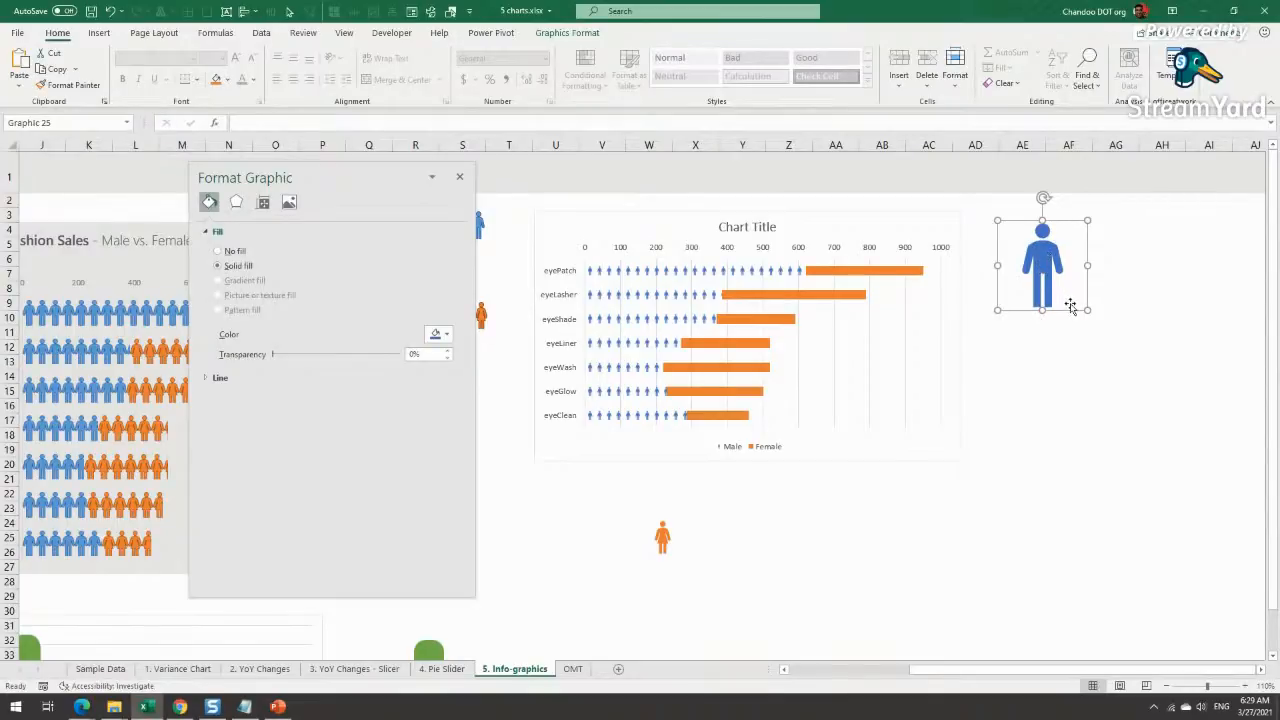
Step: Convert the enlarged blue man icon to a shape
left_click(588, 35)
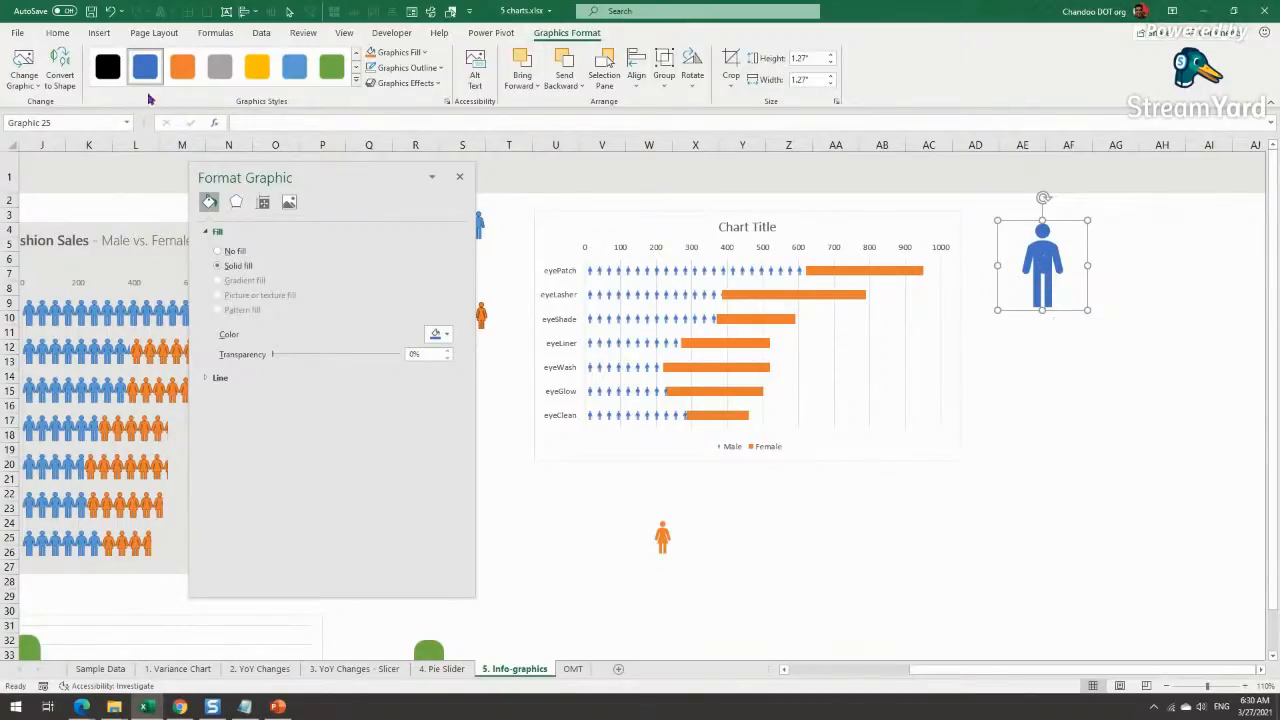
left_click(60, 72)
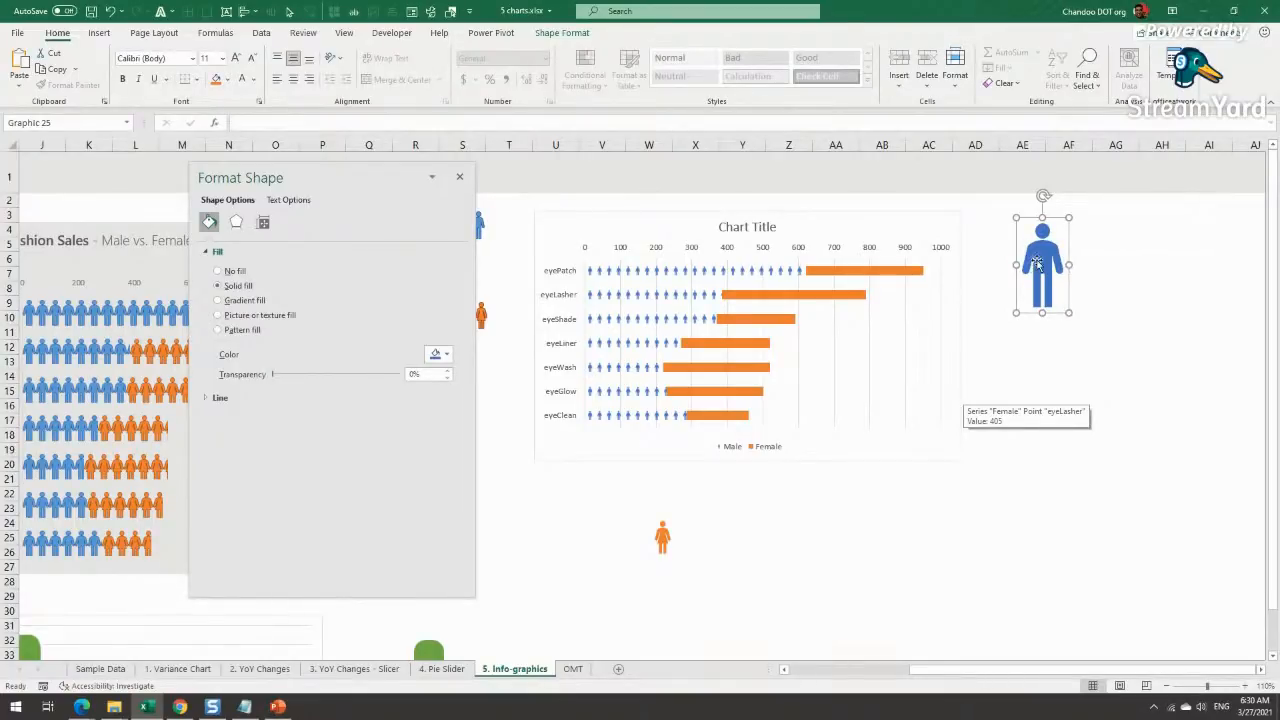
left_click(1080, 292)
left_click(1040, 256)
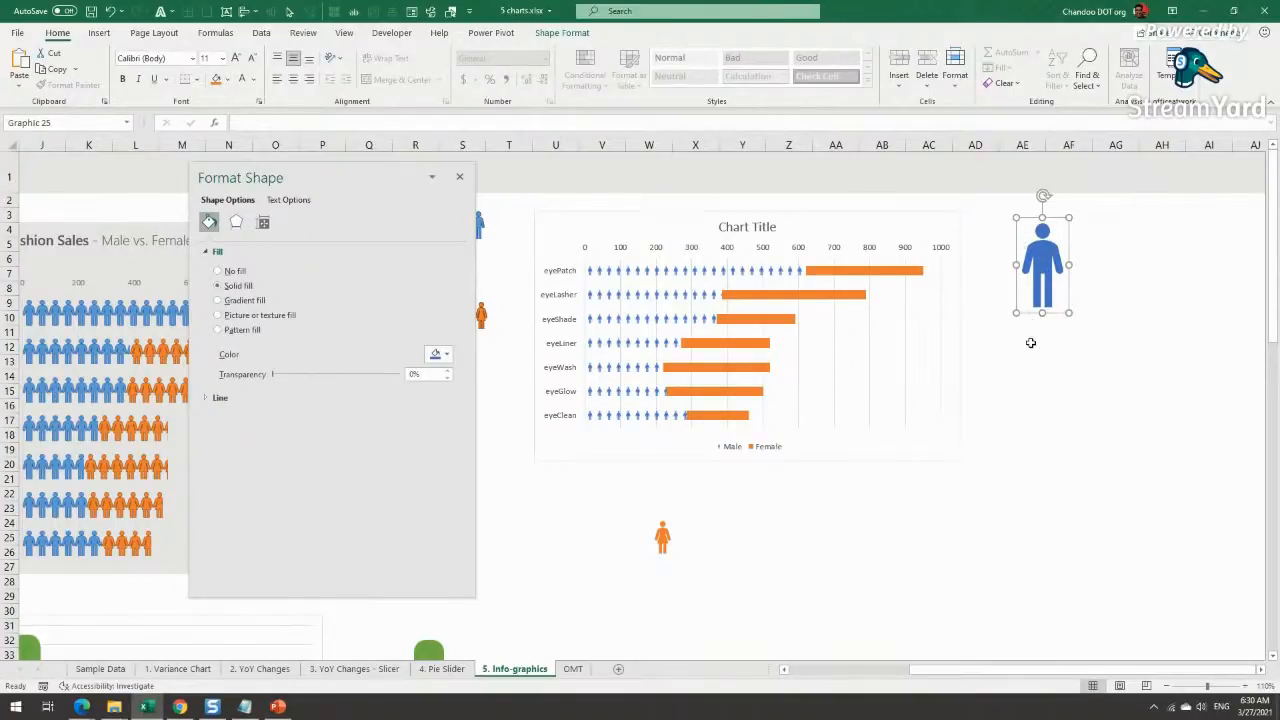
Step: Ungroup the blue man shape into its separate head and body parts
right_click(1044, 255)
mouse_move(1117, 352)
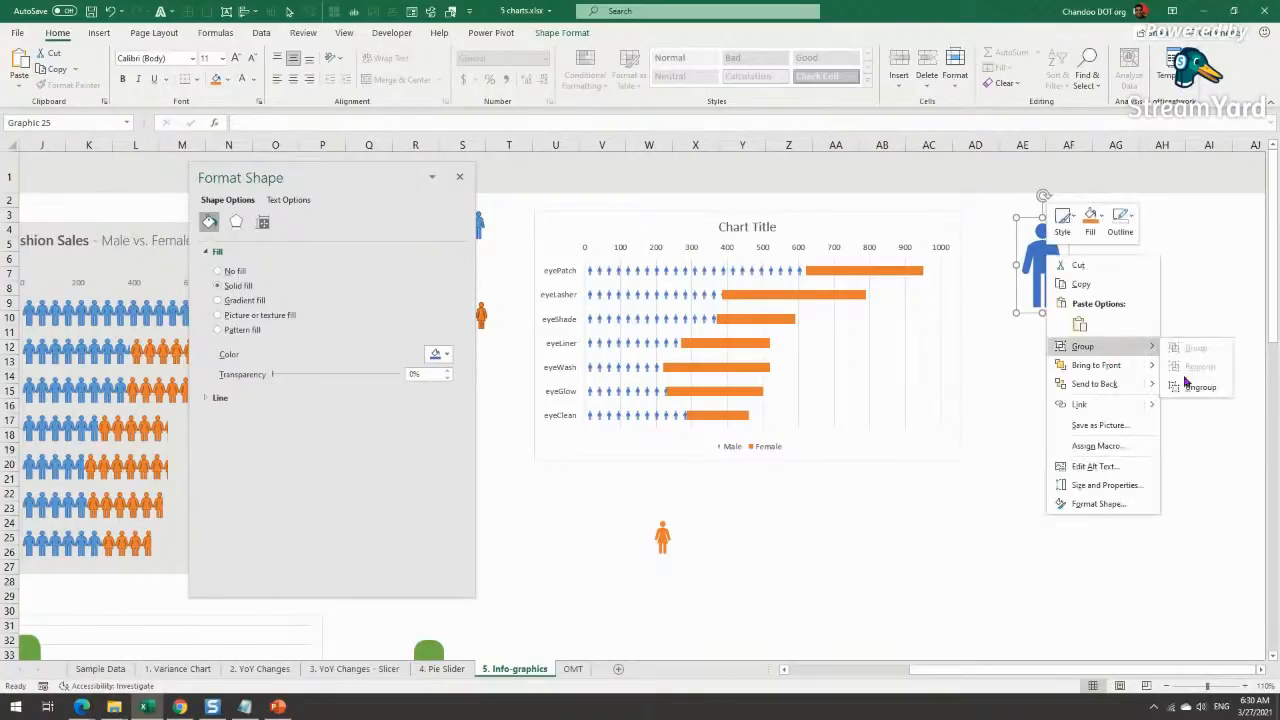
left_click(1185, 378)
left_click(1138, 321)
left_click(1040, 245)
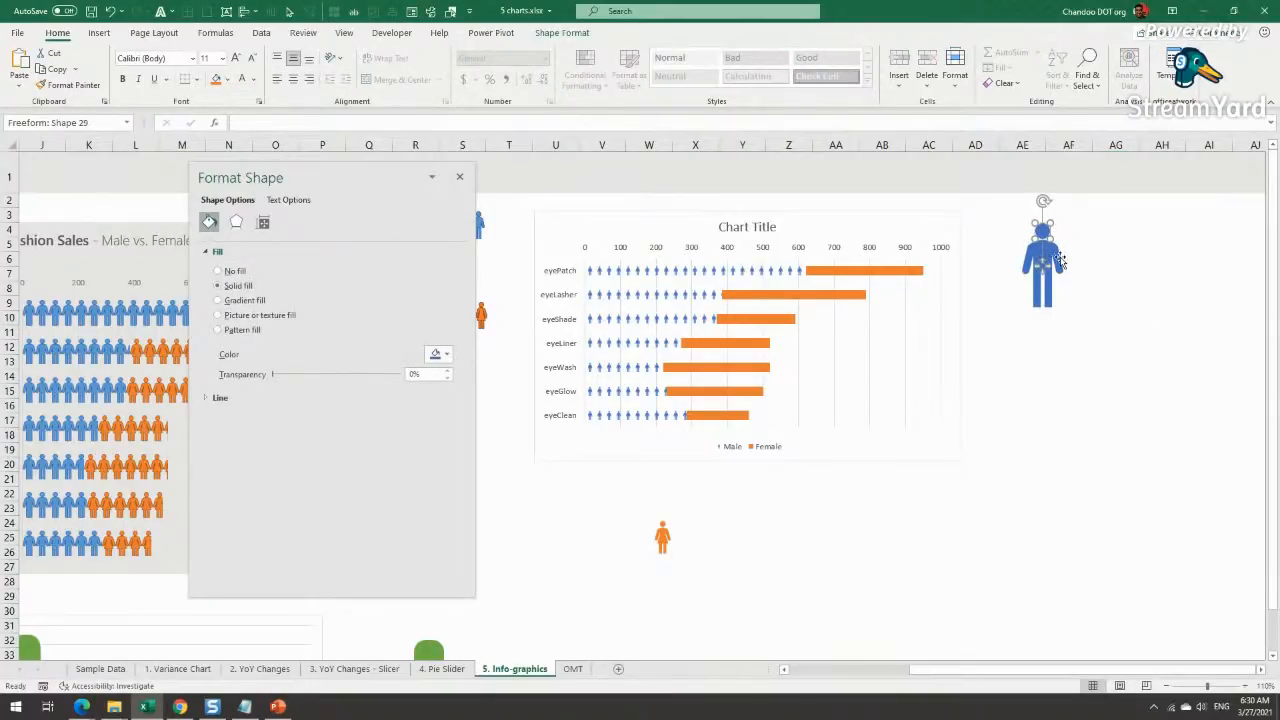
Step: Select the man's head and body together and group them into one shape
left_click(1044, 230)
left_click(1047, 262)
left_click(1050, 262)
left_click(1058, 264, "shift")
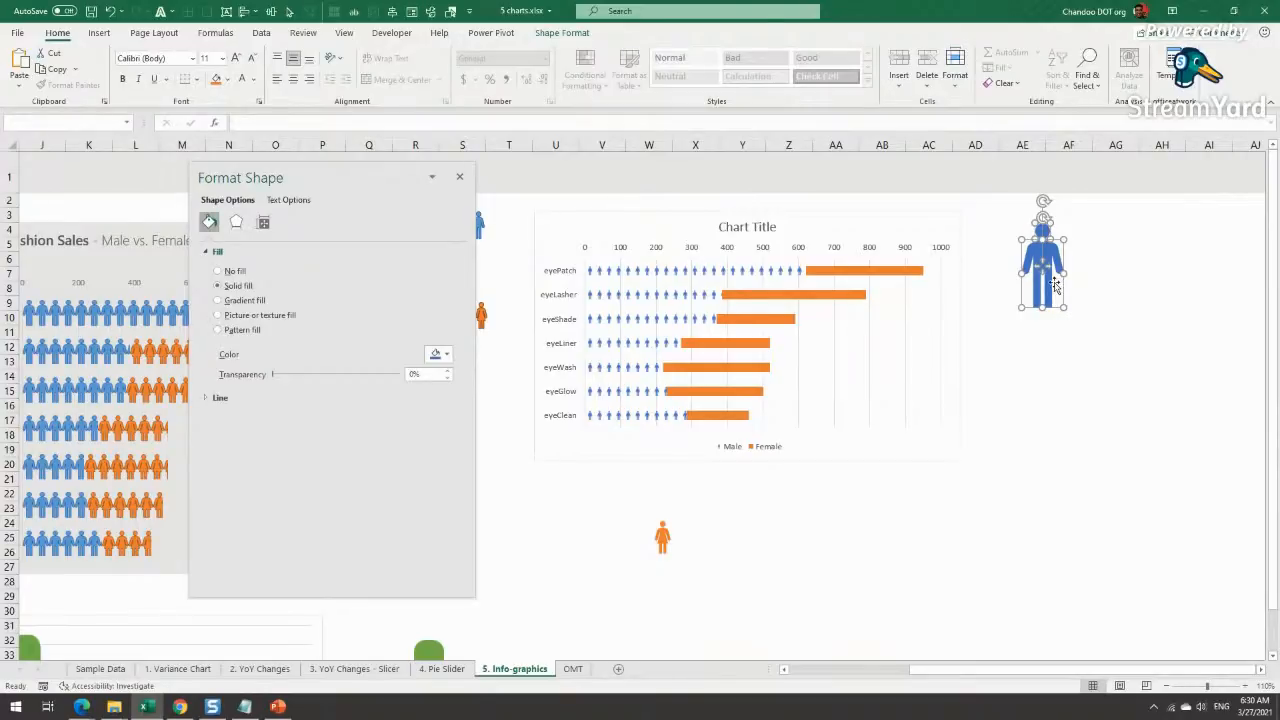
right_click(1050, 284)
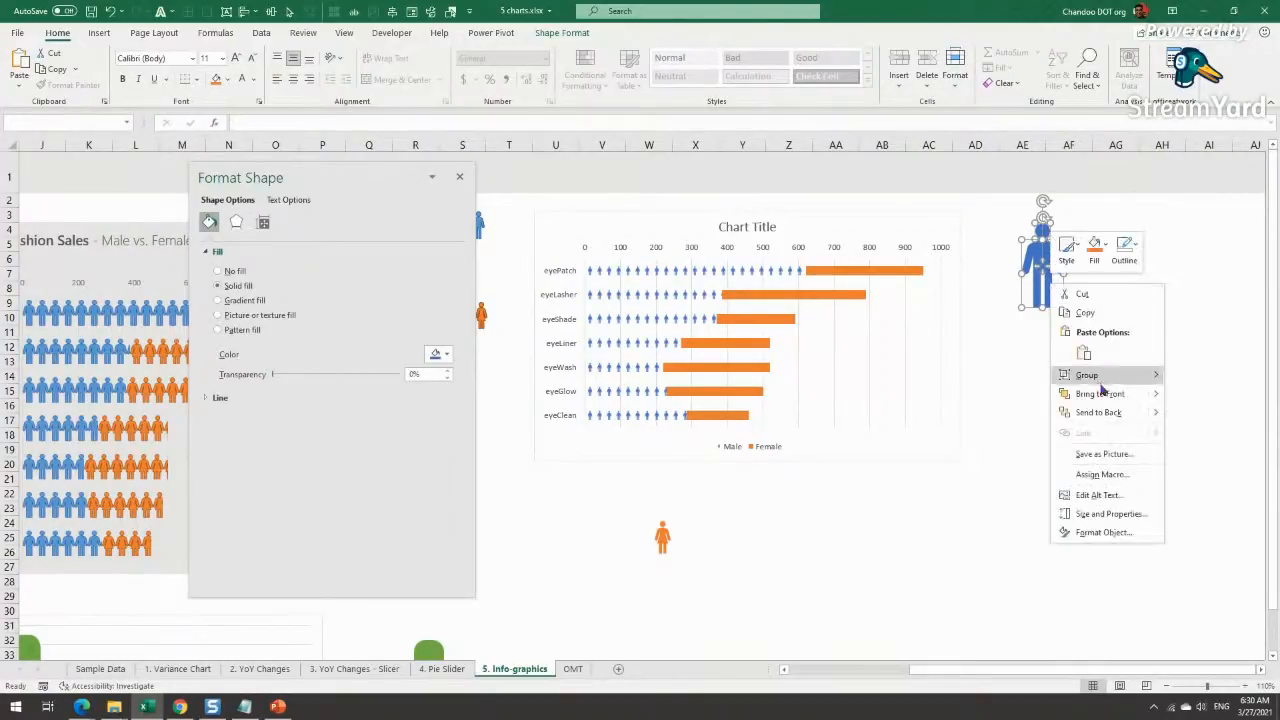
left_click(1185, 377)
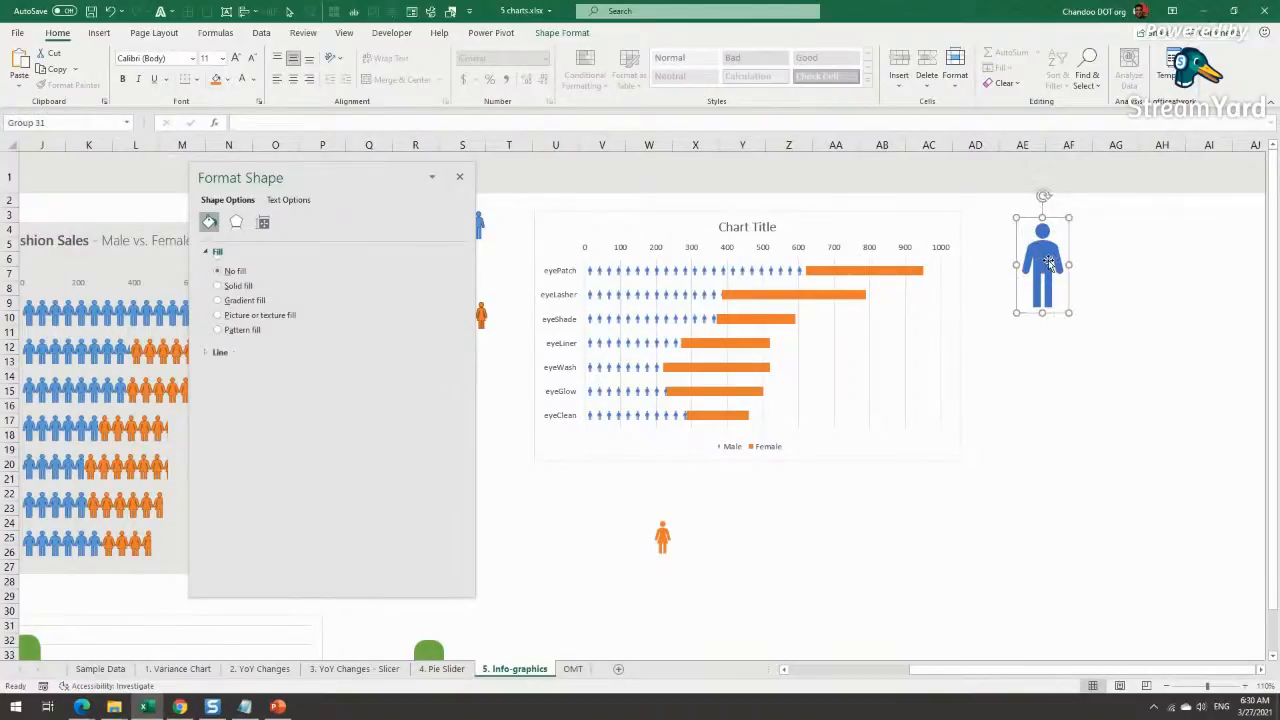
key("Escape")
Step: Copy the grouped man shape and paste it onto the Male series to replace its stacked picture fill
left_click(1038, 257)
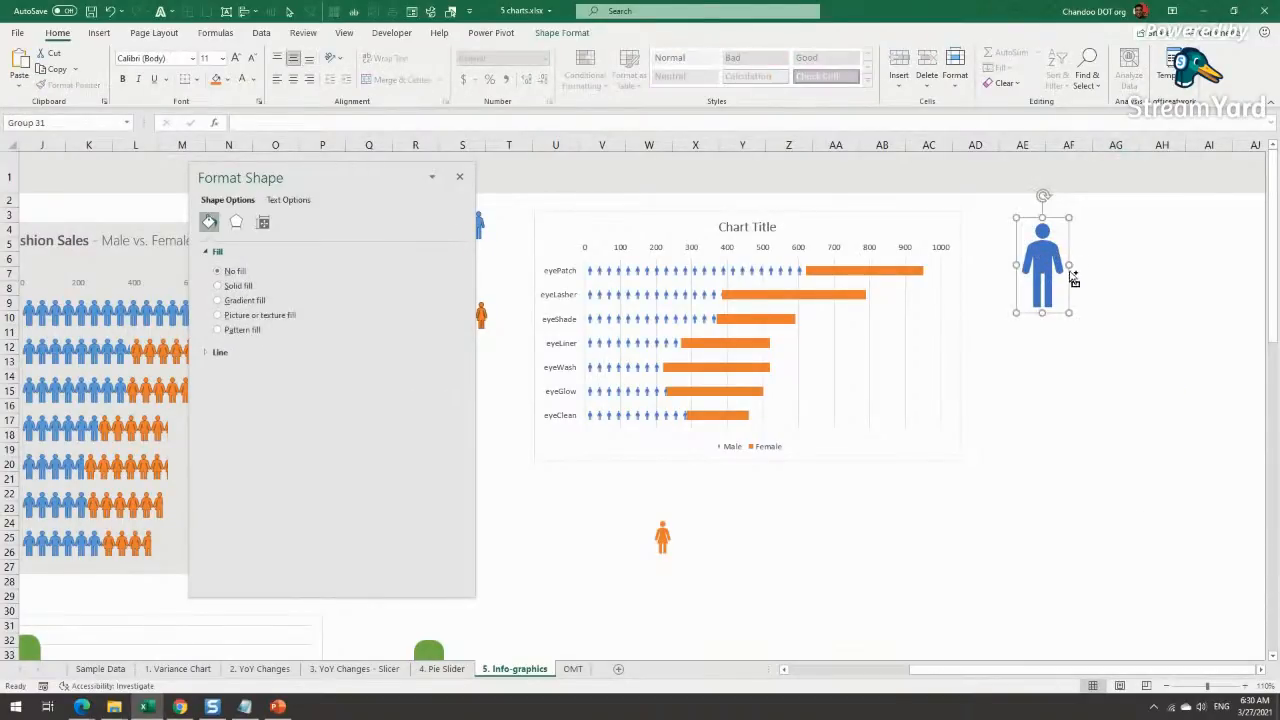
left_click(638, 279)
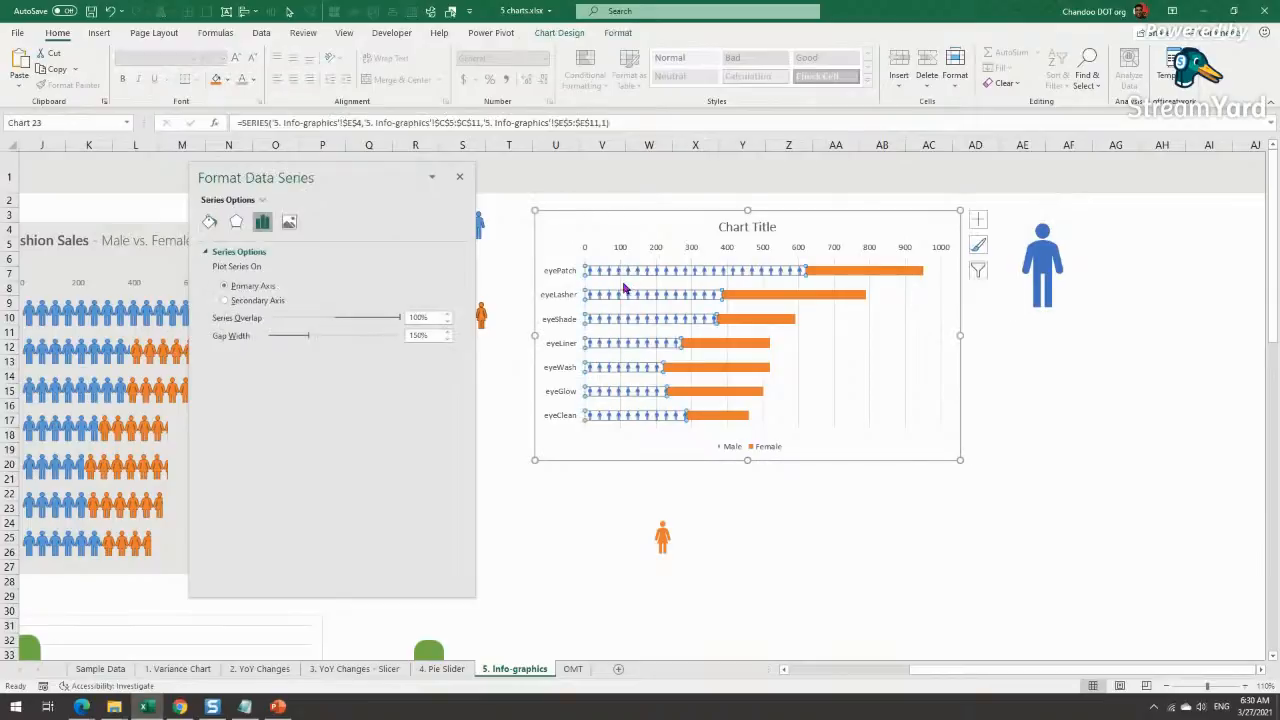
left_click(1068, 420)
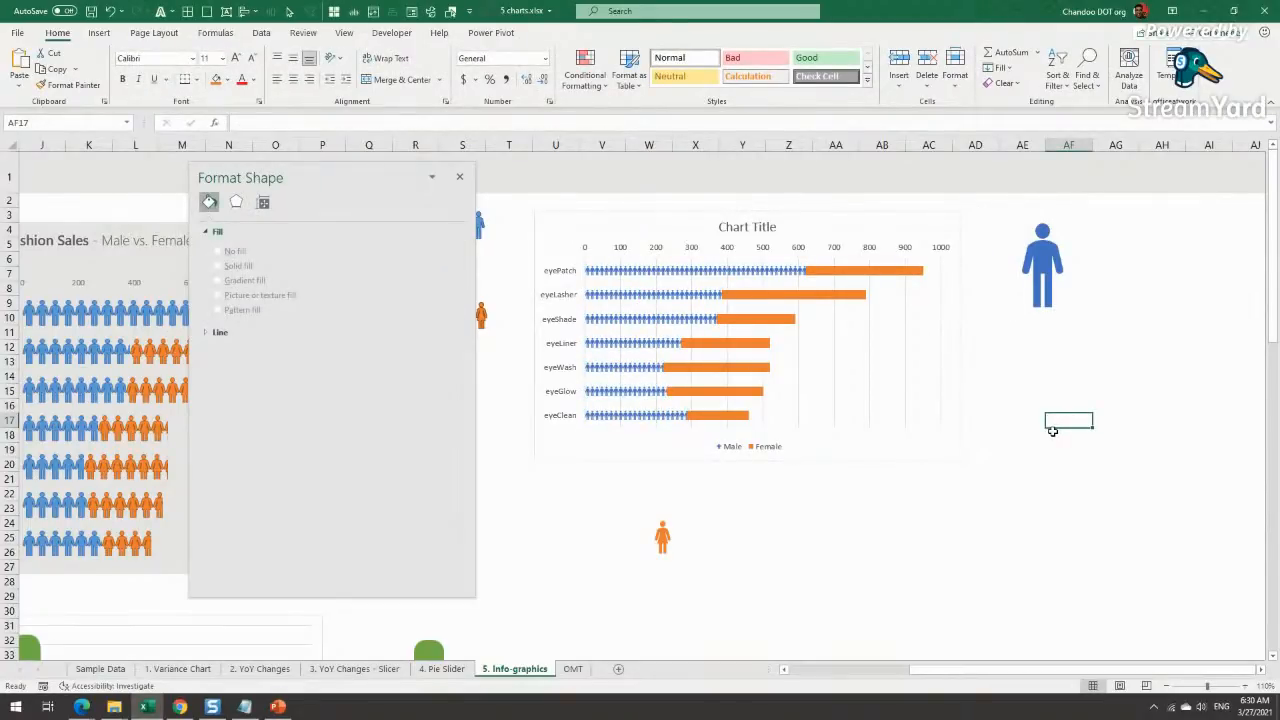
Step: Convert the orange woman graphic below the chart to a shape
left_click(662, 537)
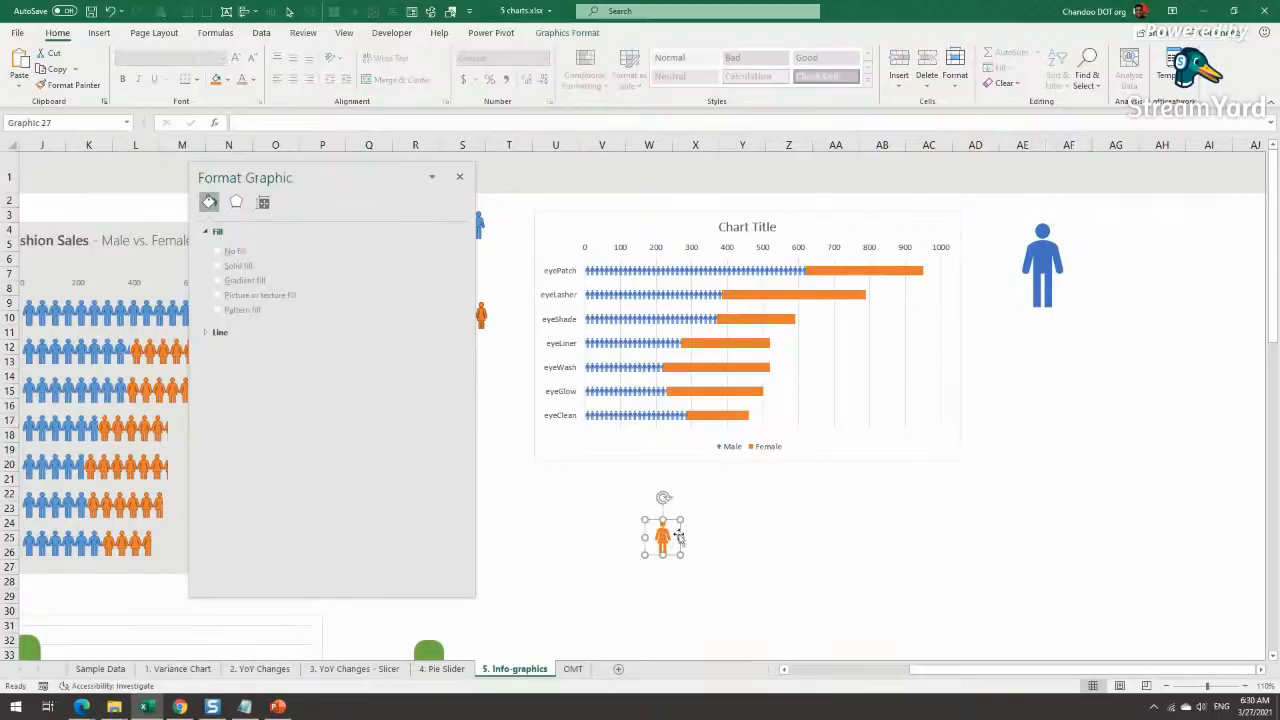
left_click(580, 35)
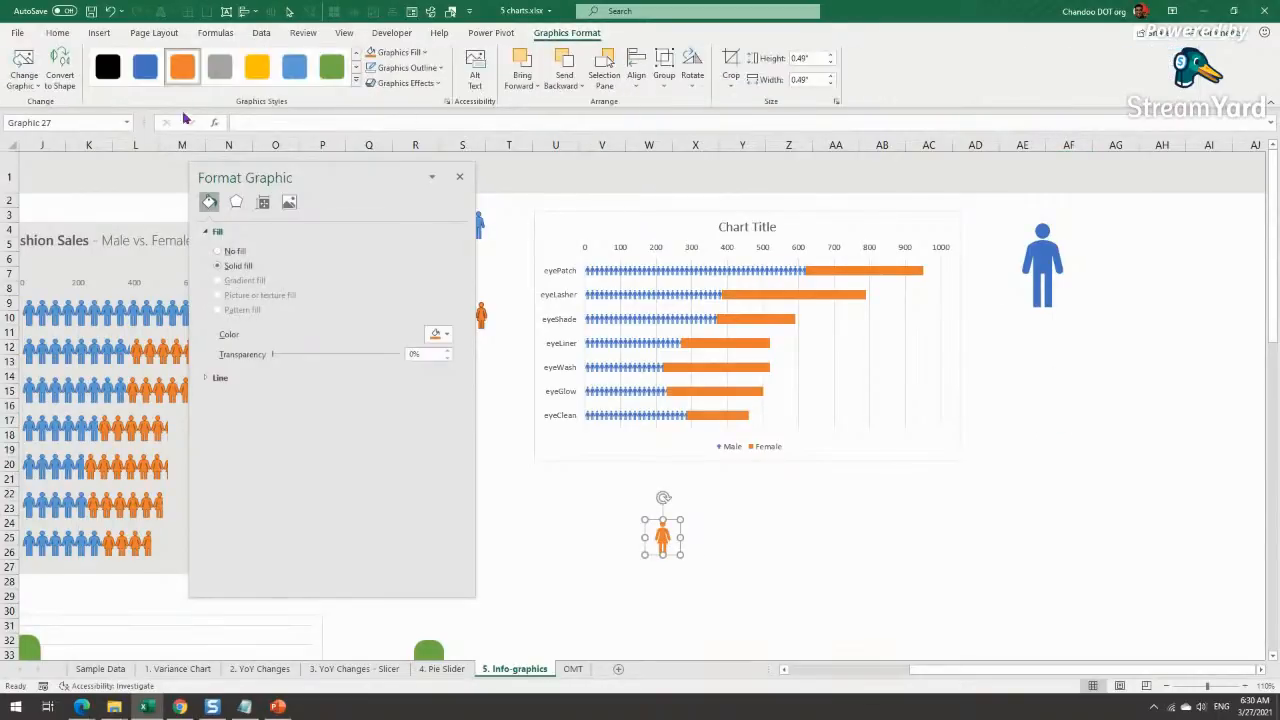
left_click(60, 72)
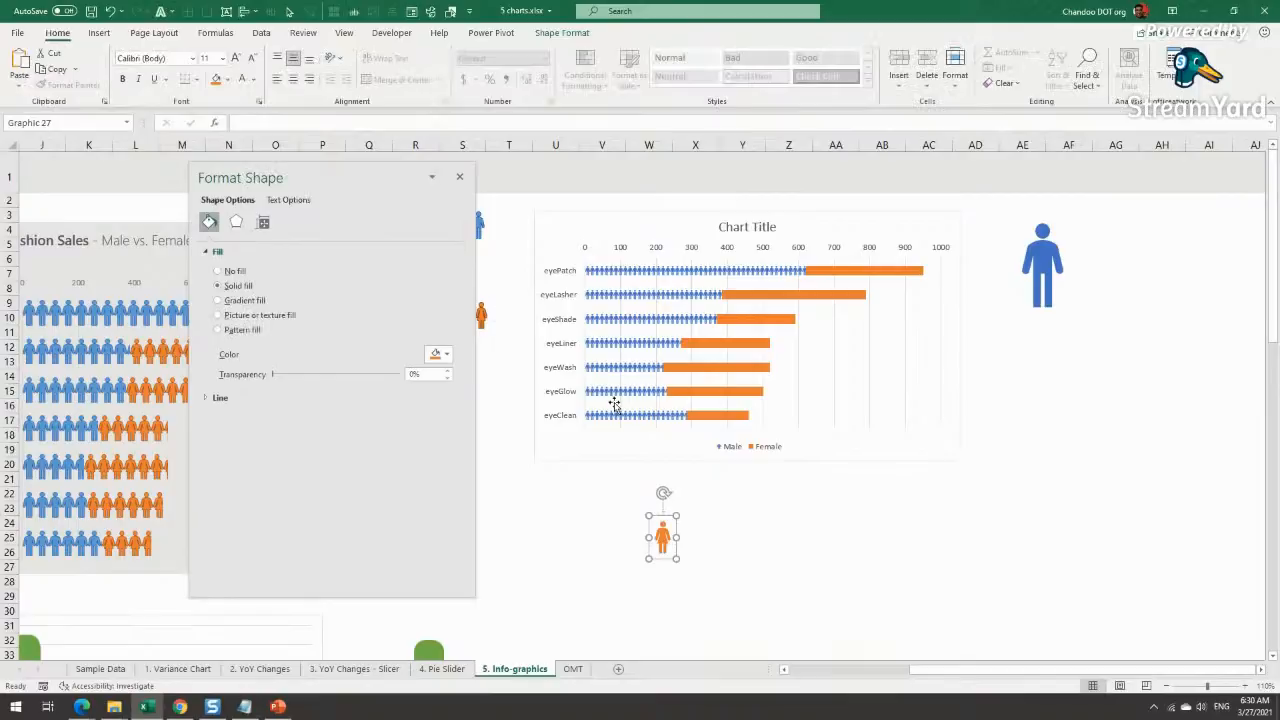
Step: Copy the woman shape, paste it onto the Female series as its fill, and set the picture fill to Stack
left_click(846, 272)
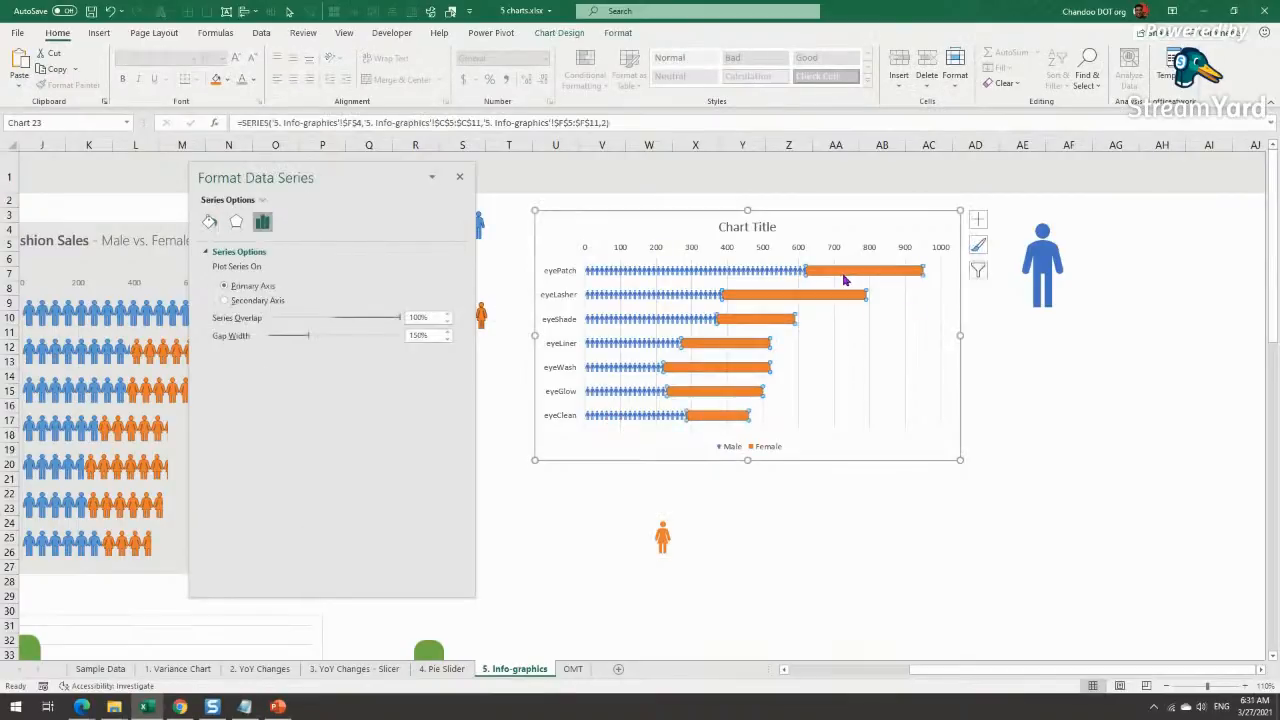
left_click(210, 222)
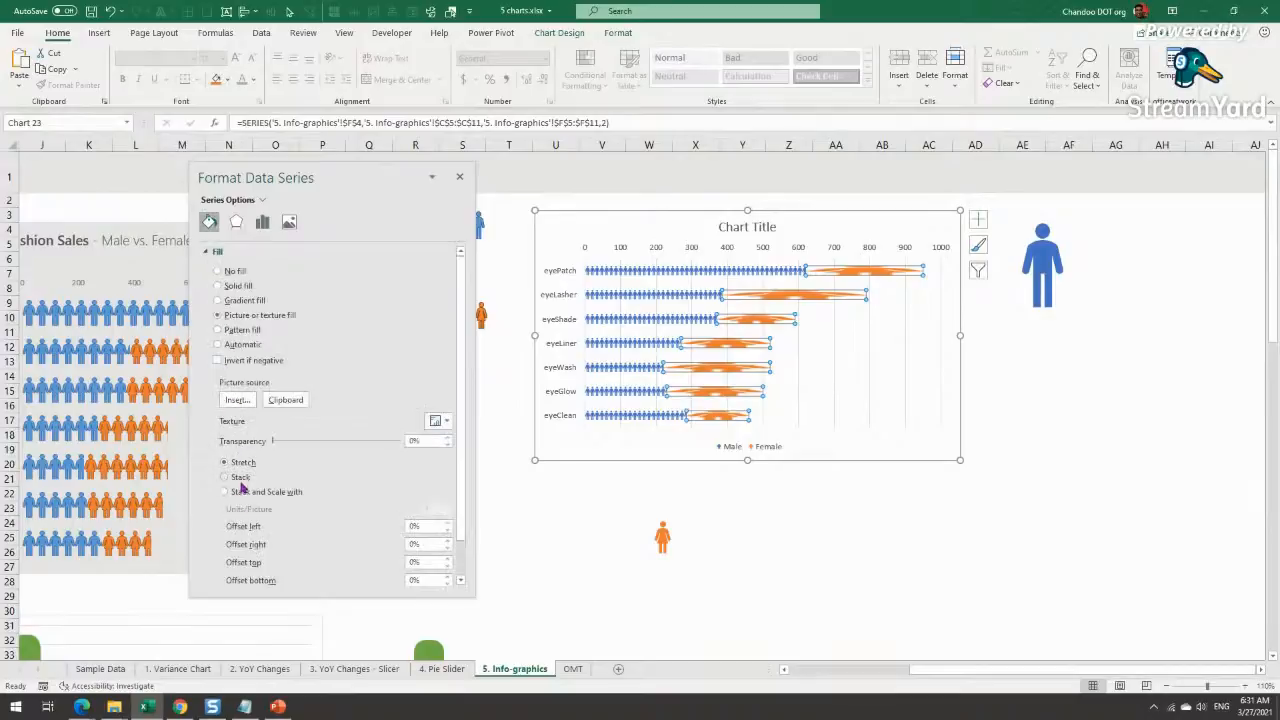
left_click(246, 477)
left_click(900, 522)
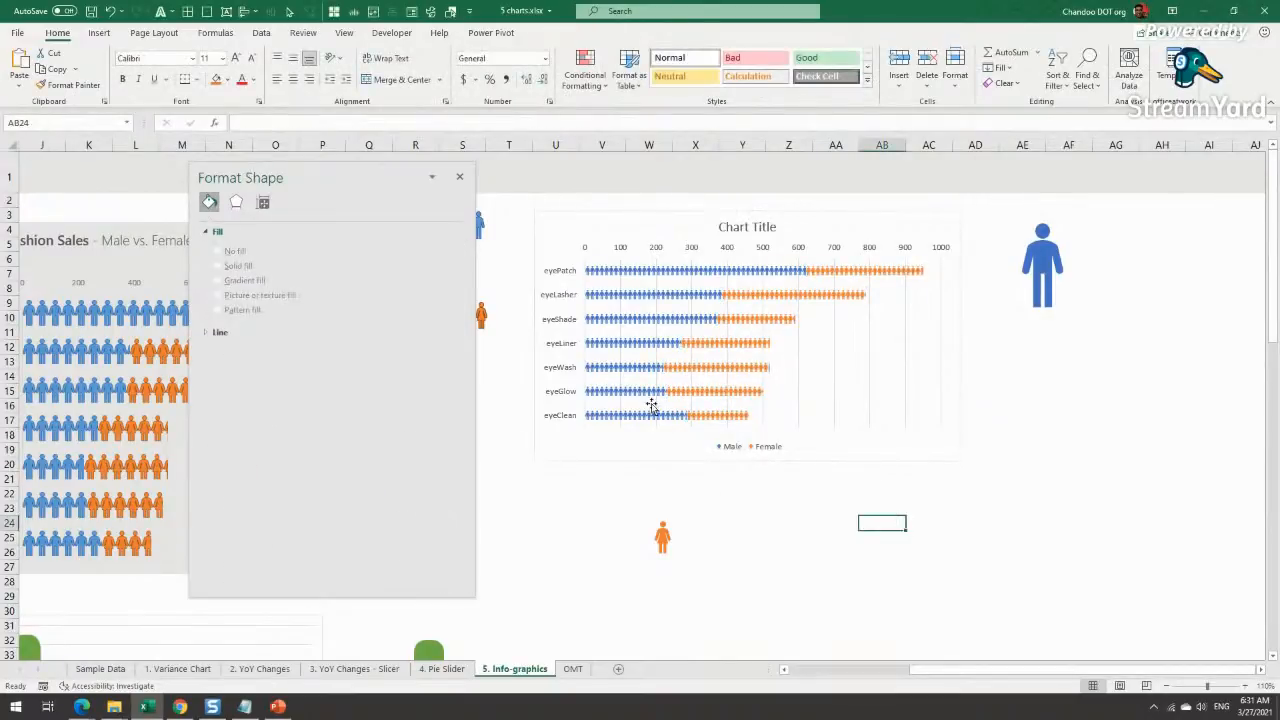
Step: Set the pictograph bars' gap width to 50% and delete the chart's legend
left_click(637, 392)
left_click(420, 335)
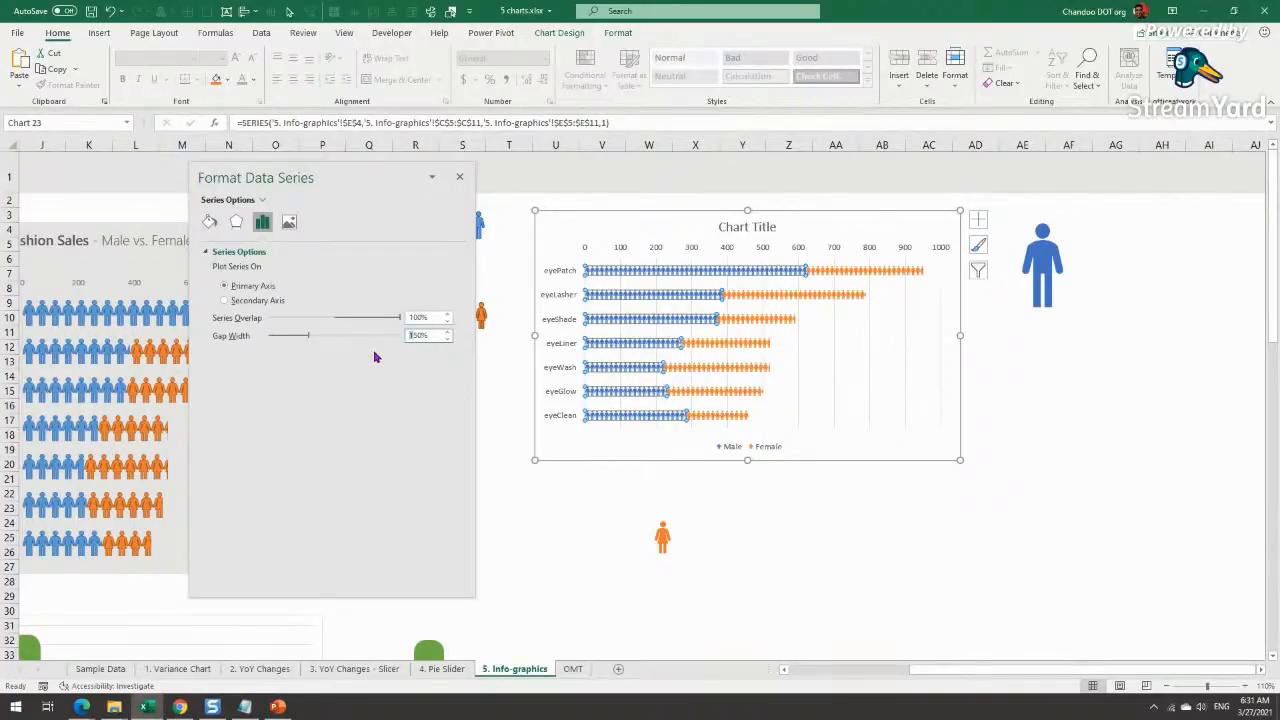
key("Return")
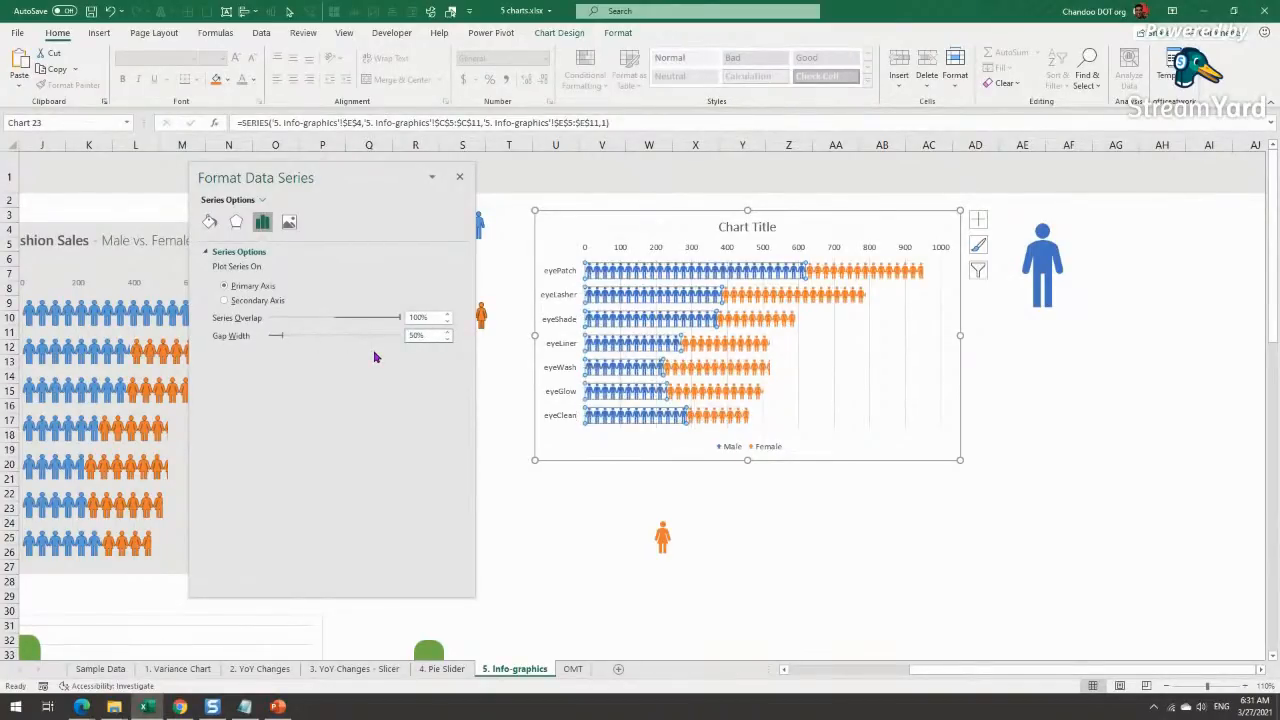
left_click(752, 448)
key("Delete")
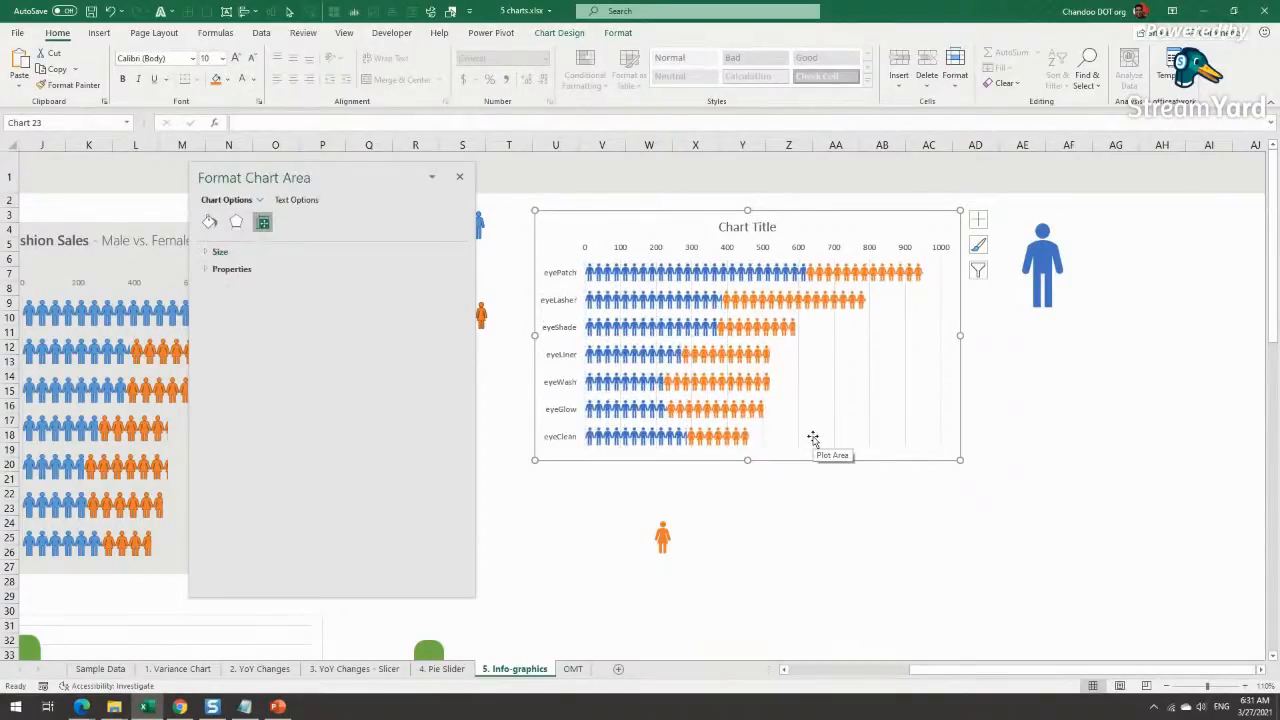
Step: Dock the floating formatting pane beside the worksheet and compare the new pictograph with the finished eyeFashion Sales chart
left_click(742, 229)
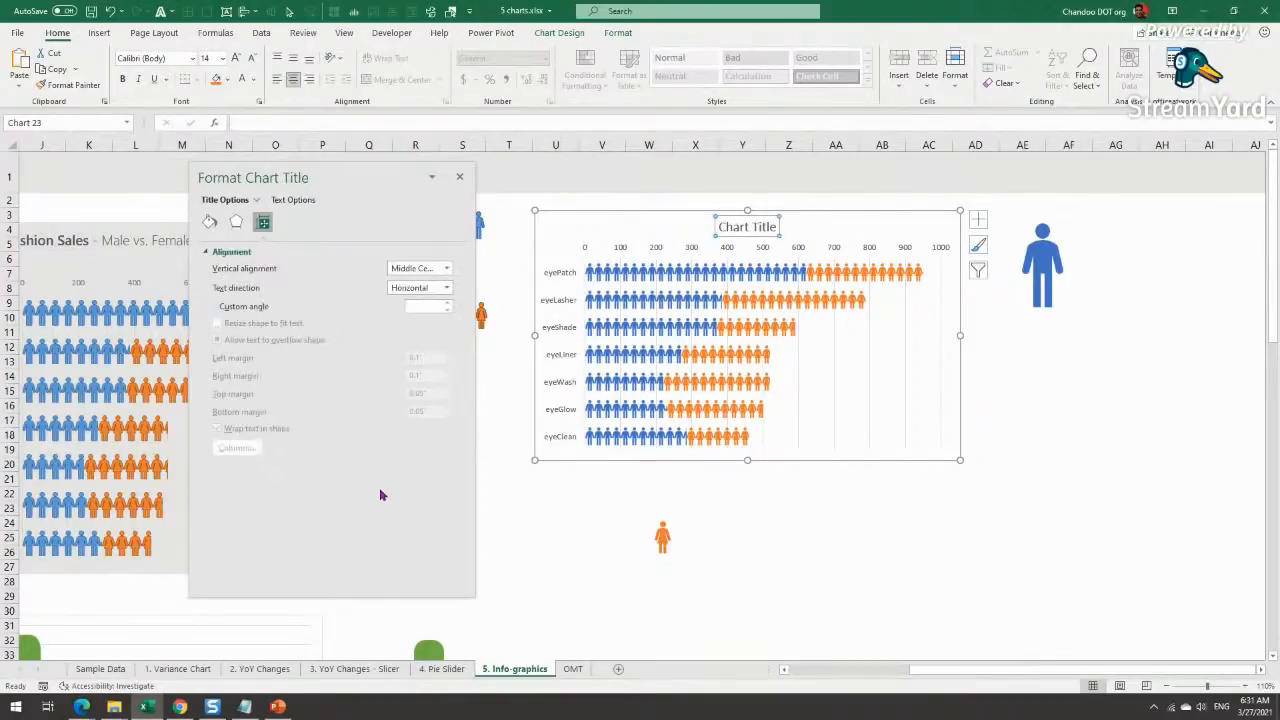
left_click_drag(330, 178, 1277, 185)
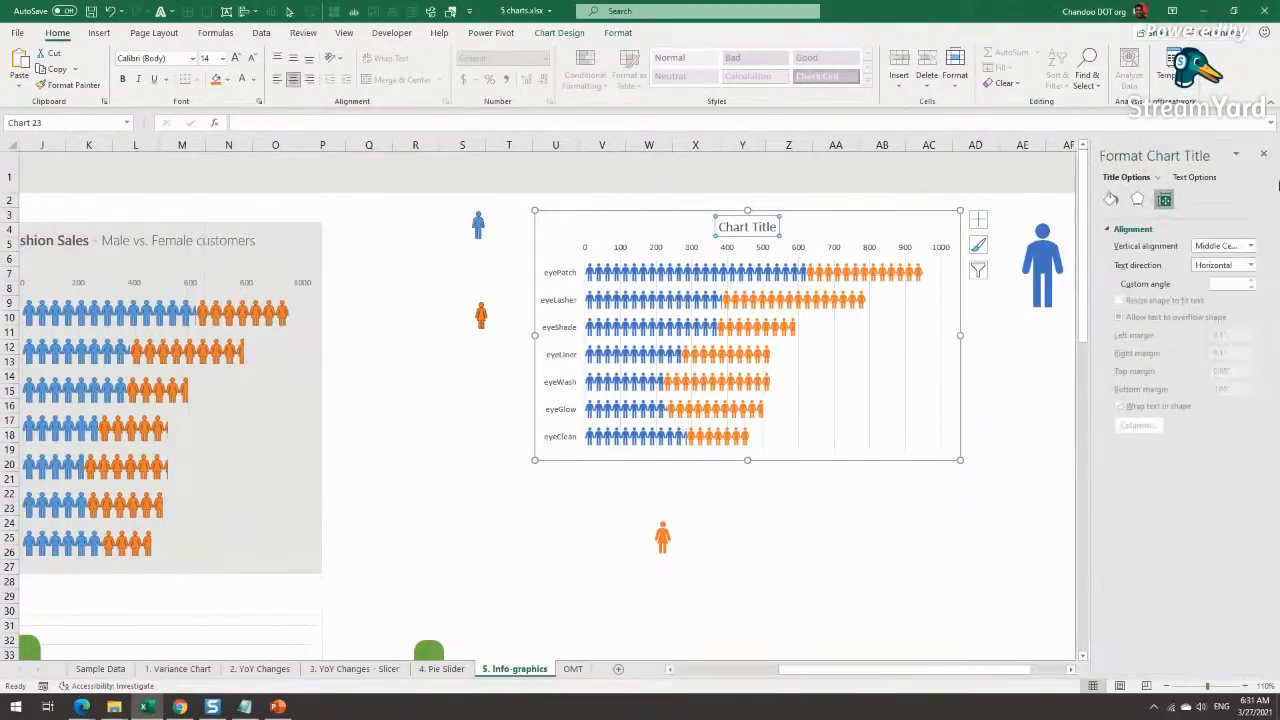
left_click_drag(855, 678, 748, 675)
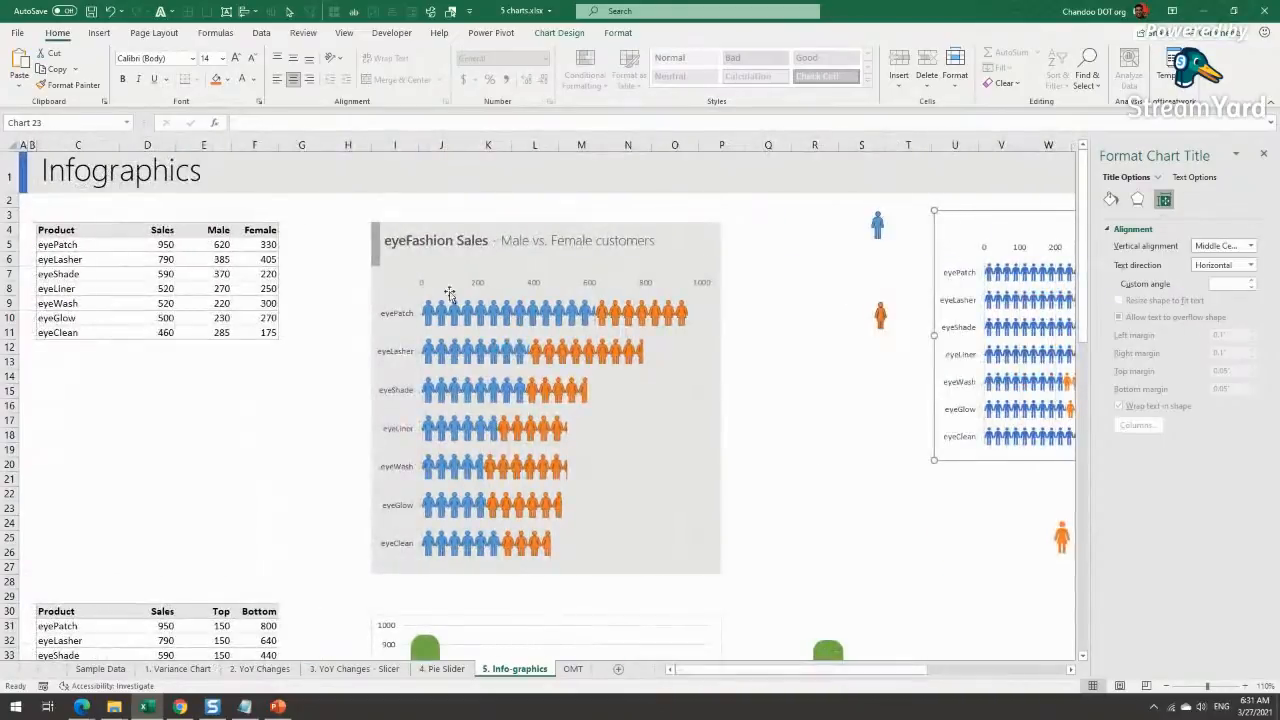
left_click_drag(876, 677, 1022, 675)
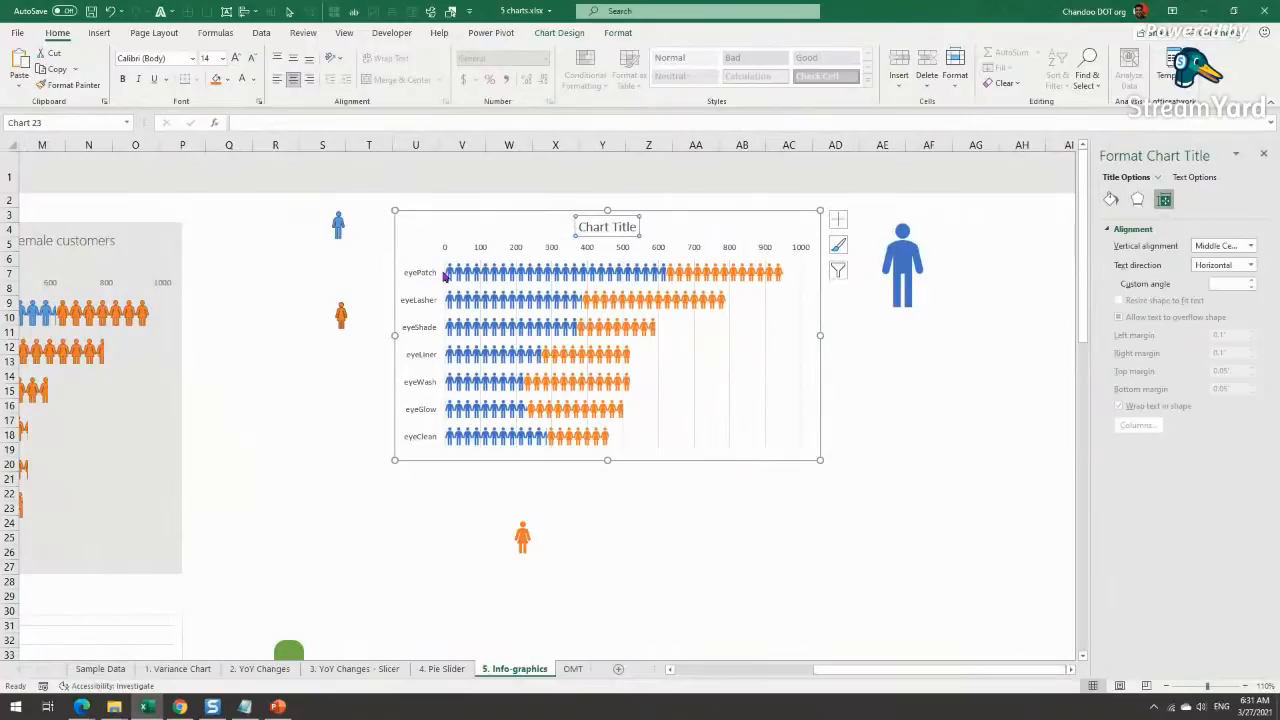
Step: Review the shape outline and shape fill colour choices for the enlarged blue man
left_click(907, 262)
left_click(562, 32)
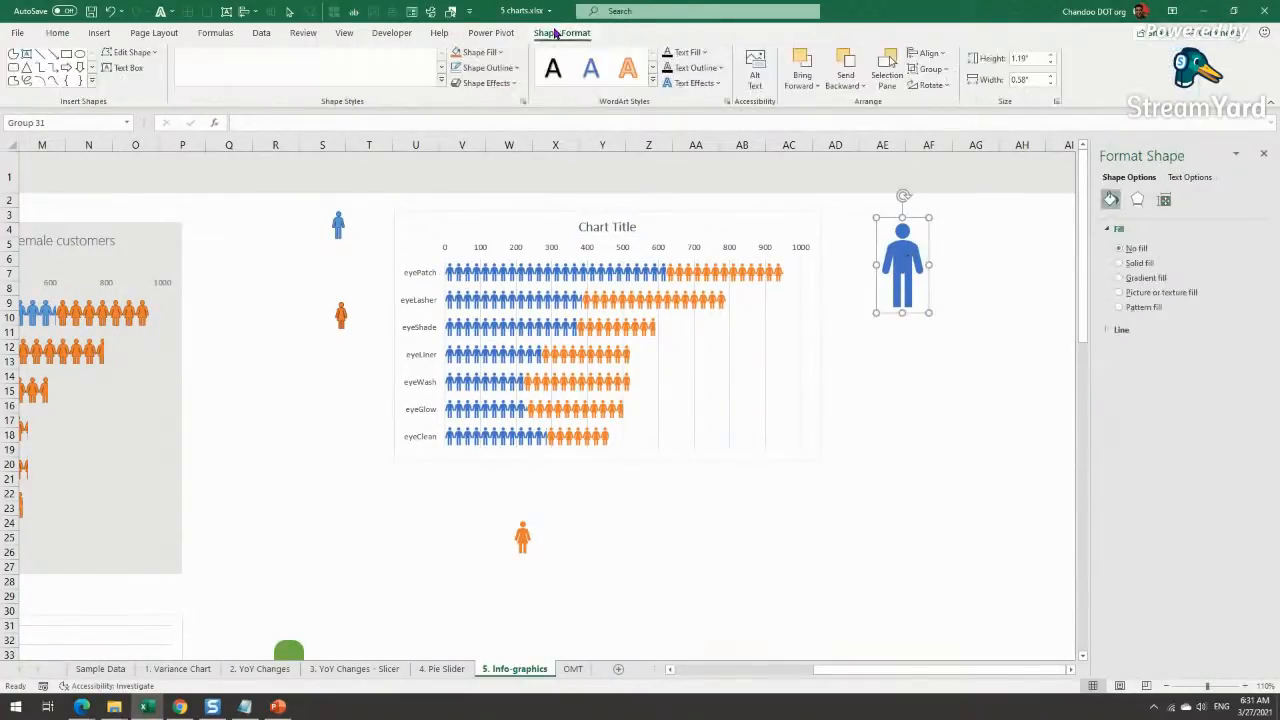
left_click(484, 67)
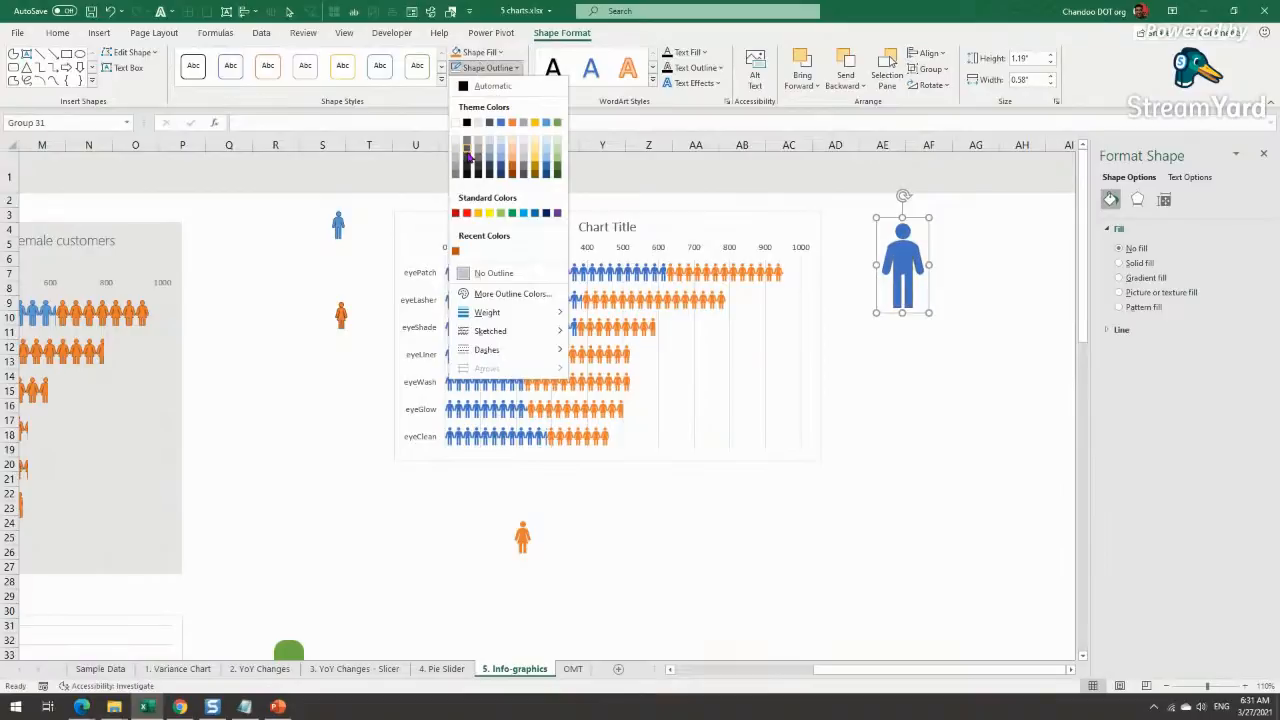
left_click(484, 67)
left_click(478, 52)
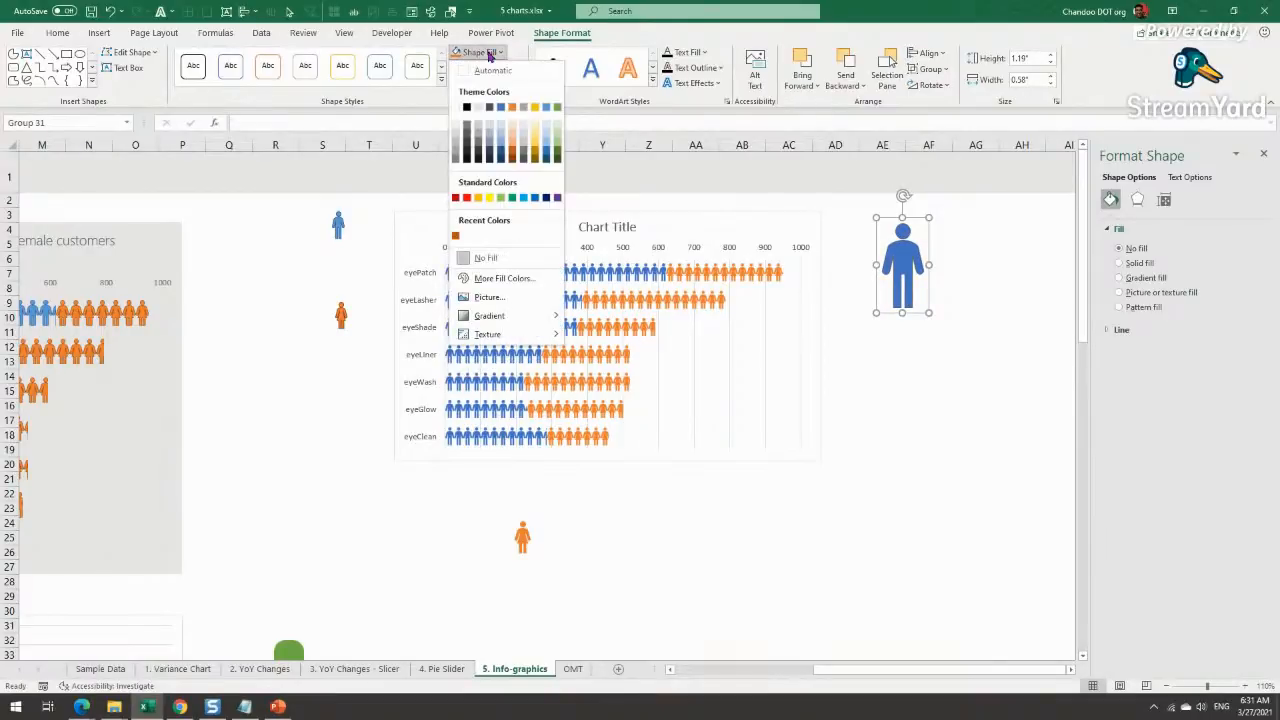
left_click(507, 152)
Step: Slightly shorten the grey accent rectangle beside the eyeFashion Sales chart's title
left_click_drag(686, 672, 672, 672)
mouse_move(440, 325)
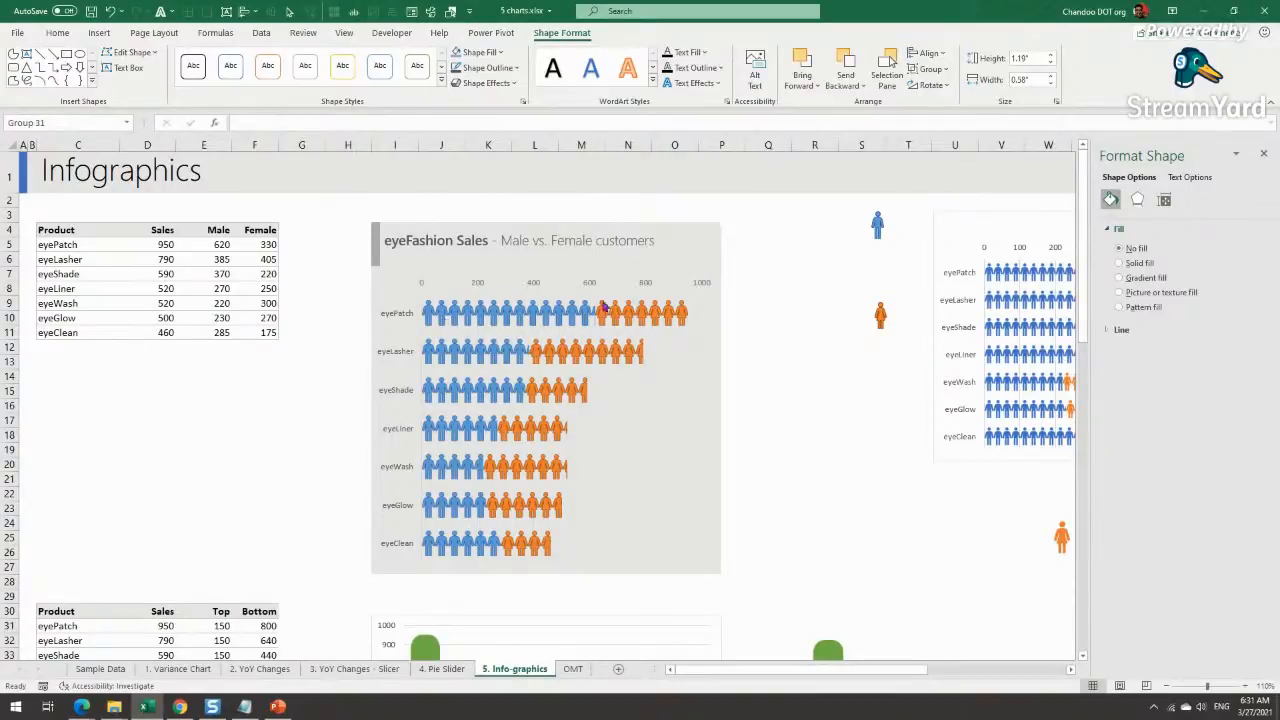
mouse_move(606, 330)
left_click(395, 236)
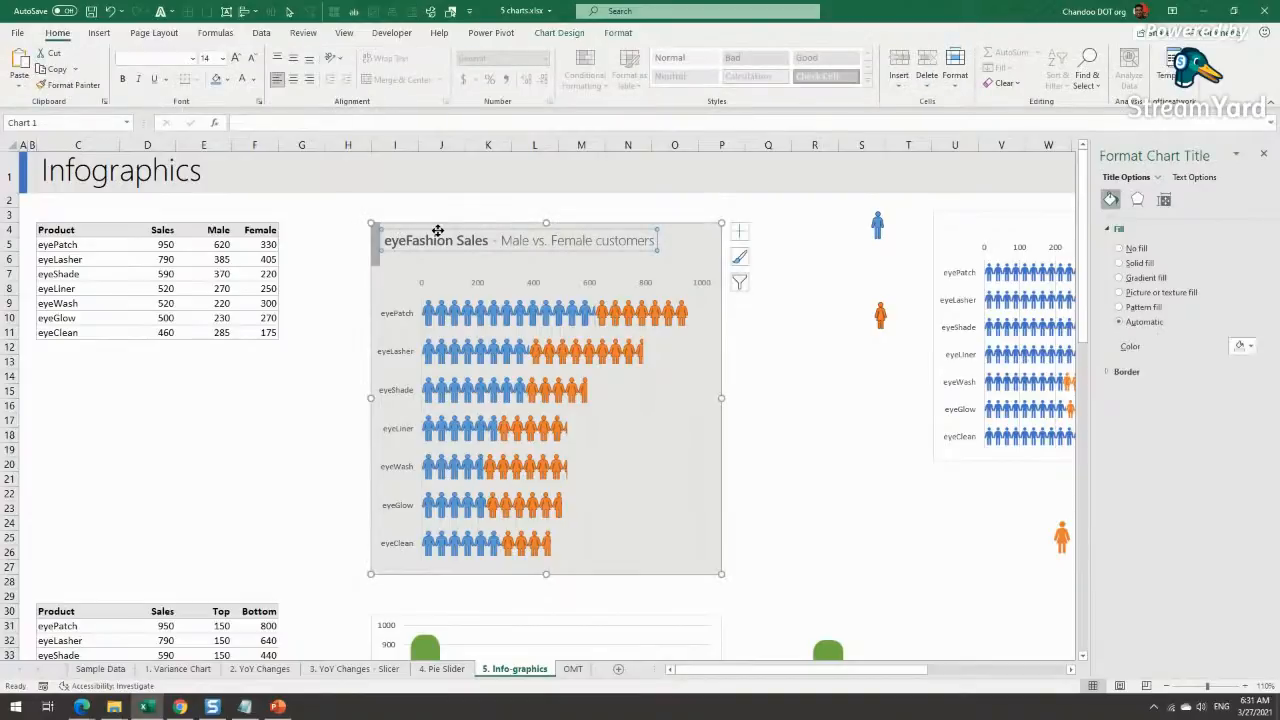
left_click(371, 253)
left_click(375, 252)
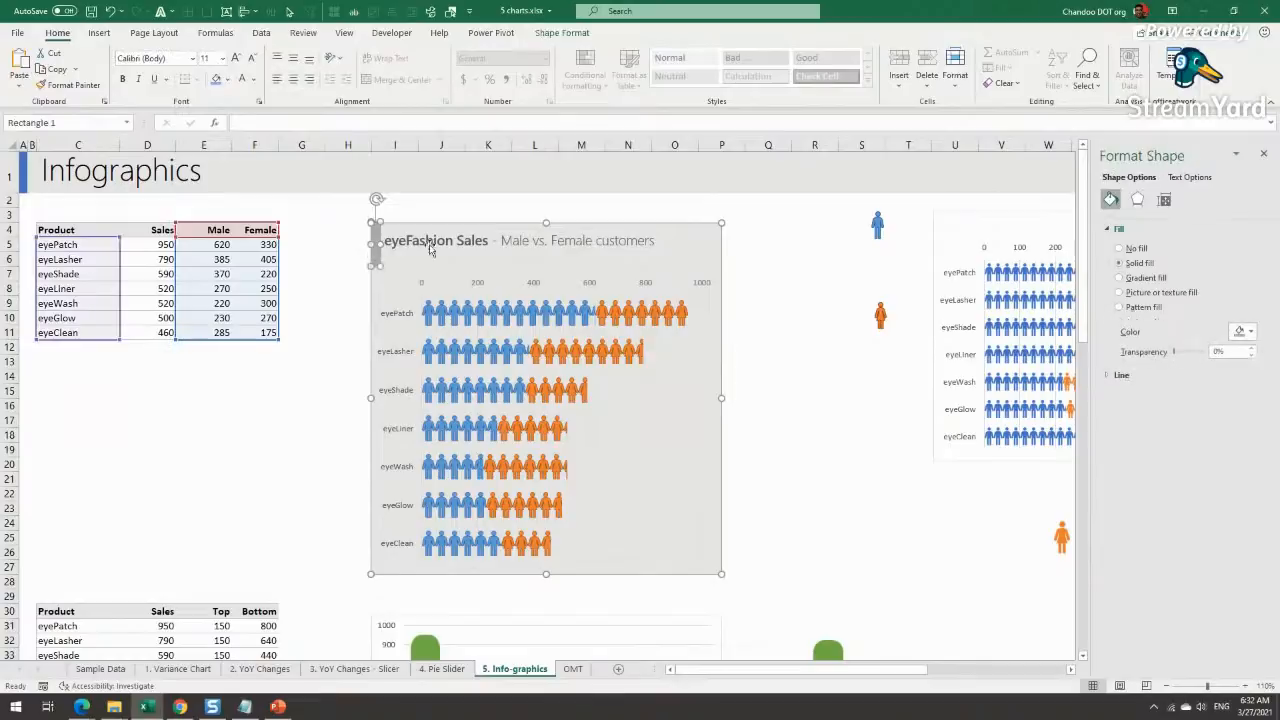
mouse_move(380, 266)
left_mouse_down()
mouse_move(414, 284)
mouse_move(381, 280)
mouse_move(380, 264)
left_mouse_up()
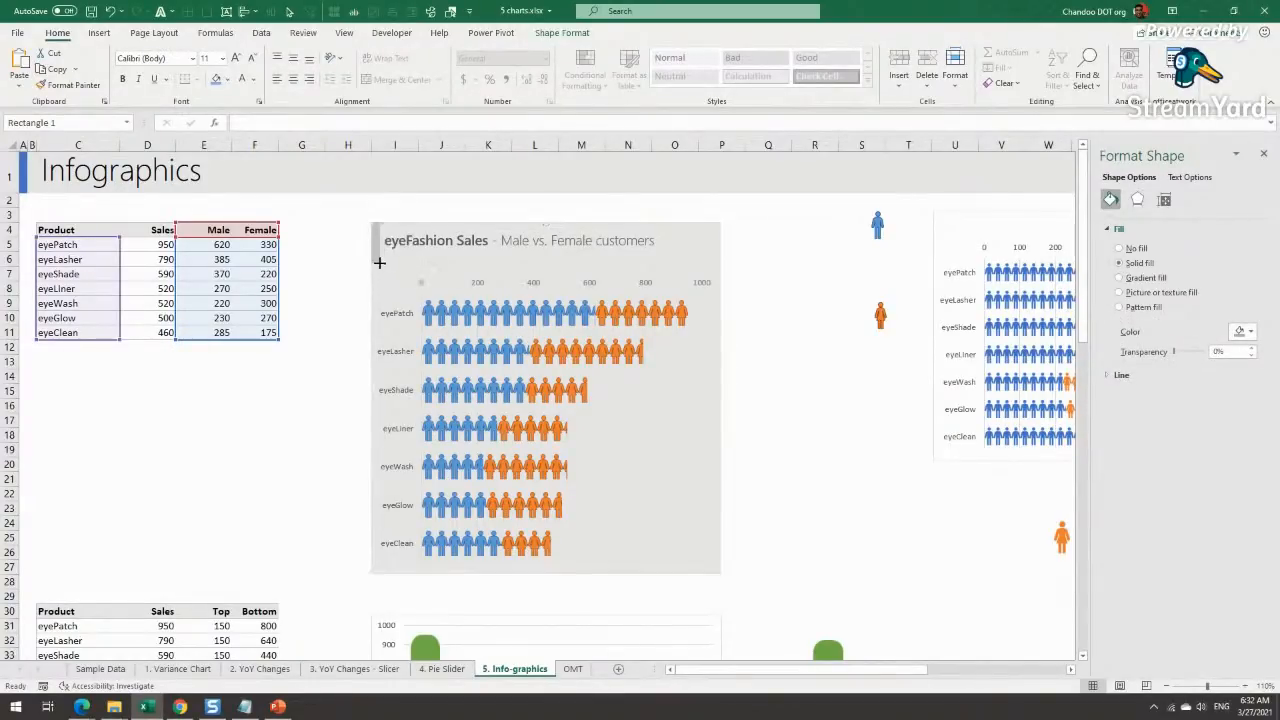
left_click_drag(378, 260, 379, 262)
left_click(316, 233)
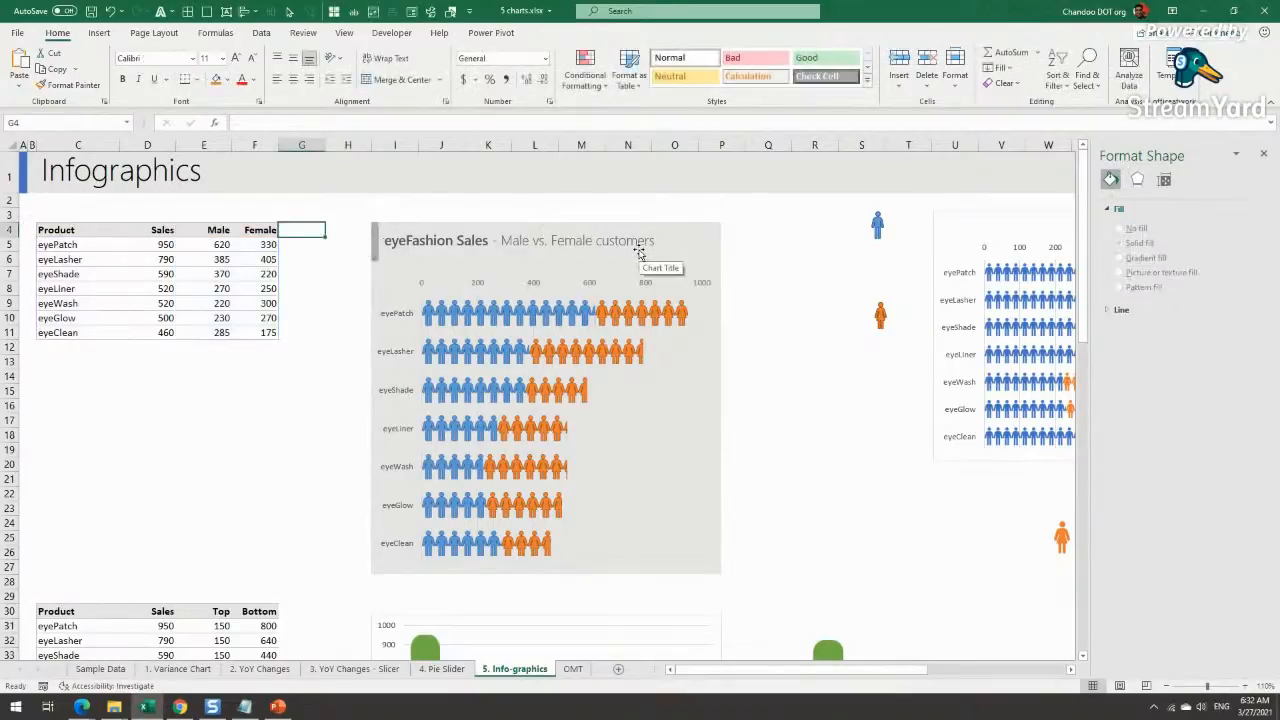
Step: Examine the green rounded-column chart and how its Top series forms the rounded caps
left_click(377, 250)
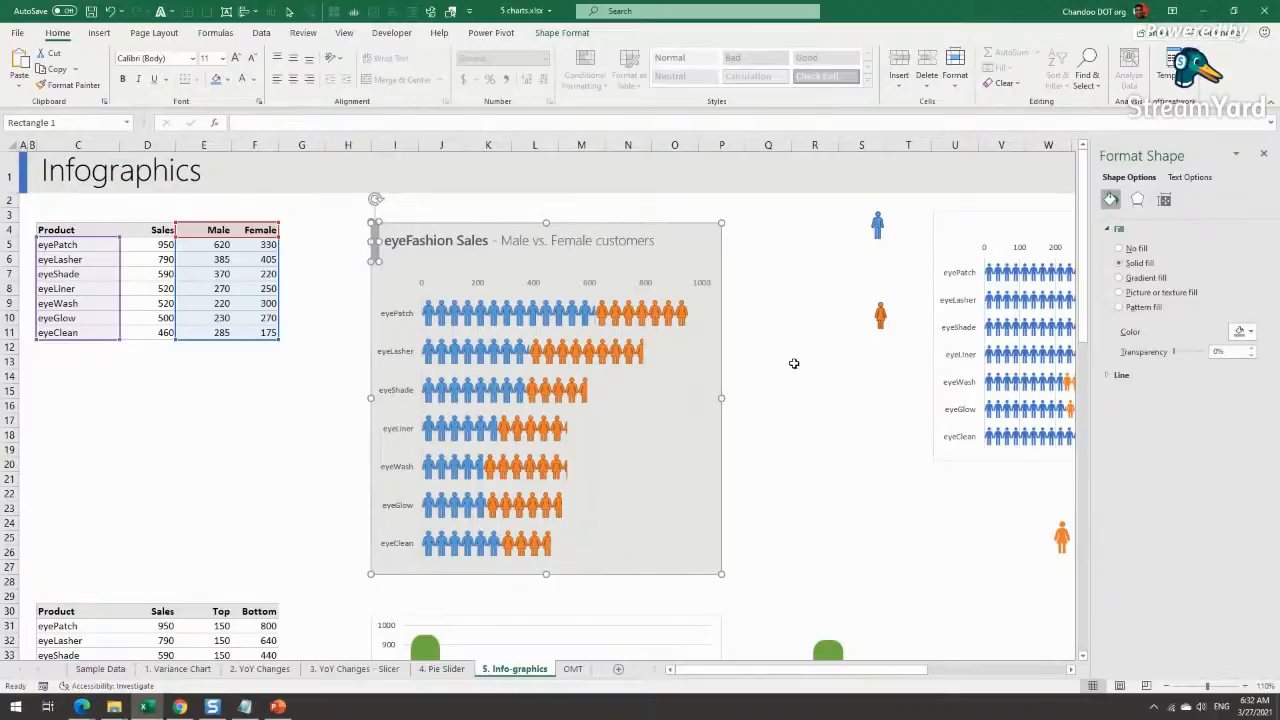
left_click(768, 434)
scroll(766, 434, "down", 5)
scroll(750, 400, "up", 5)
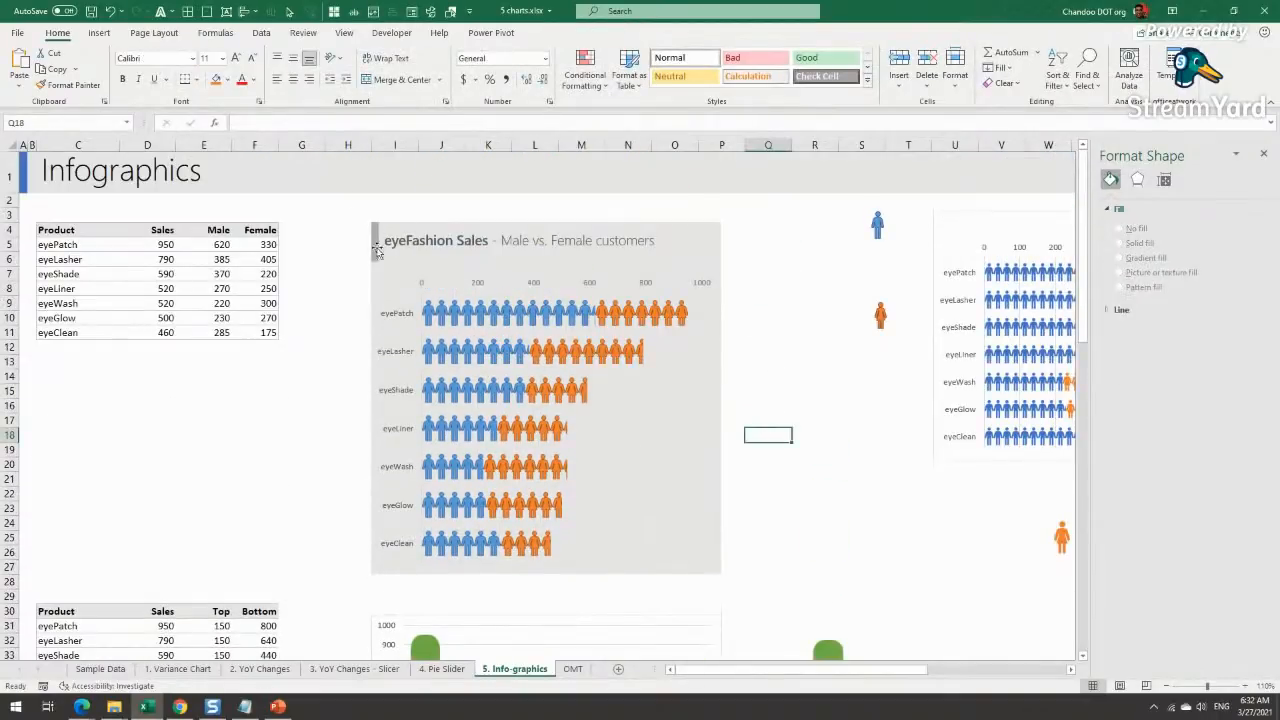
scroll(408, 300, "down", 4)
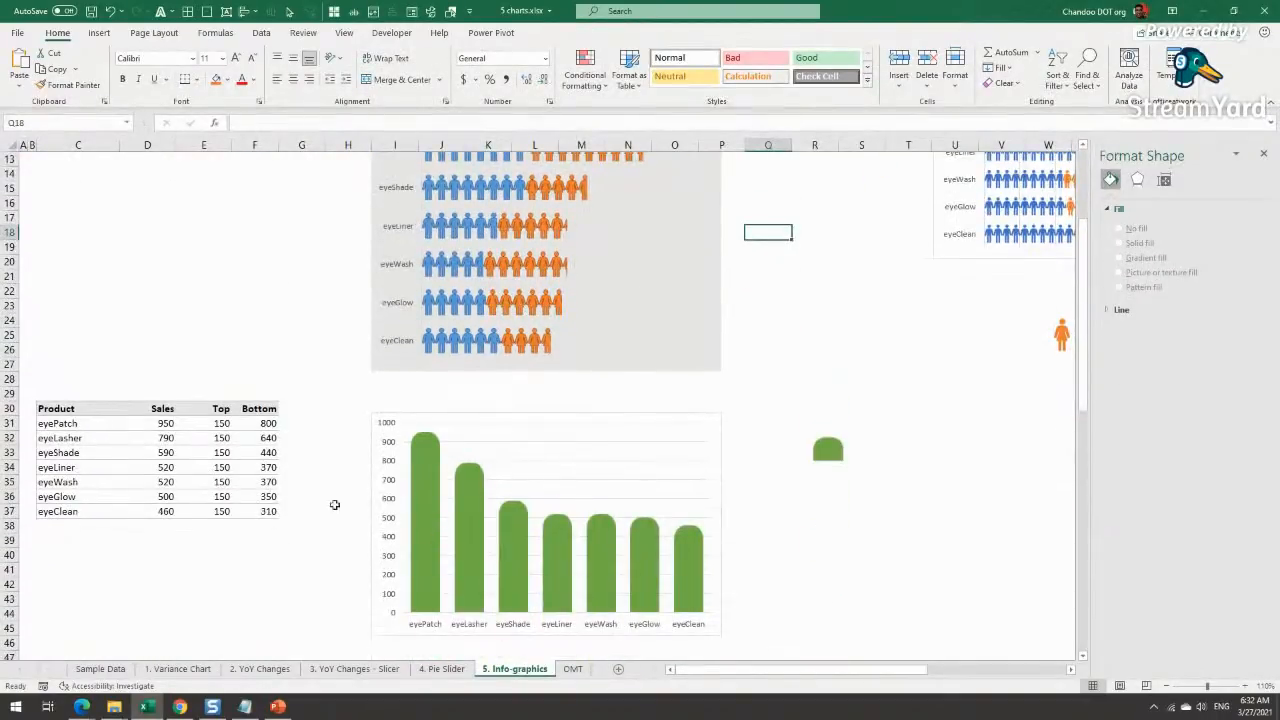
scroll(714, 486, "down", 5)
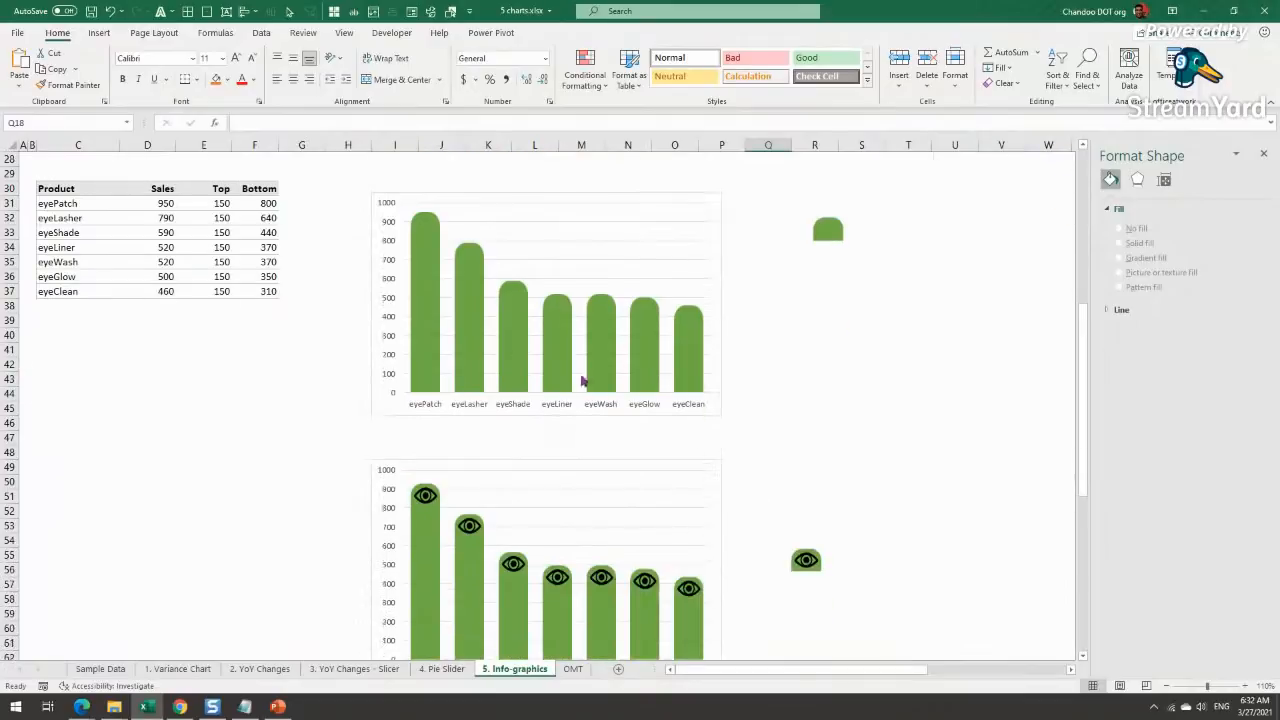
scroll(410, 270, "up", 1)
left_click(423, 275)
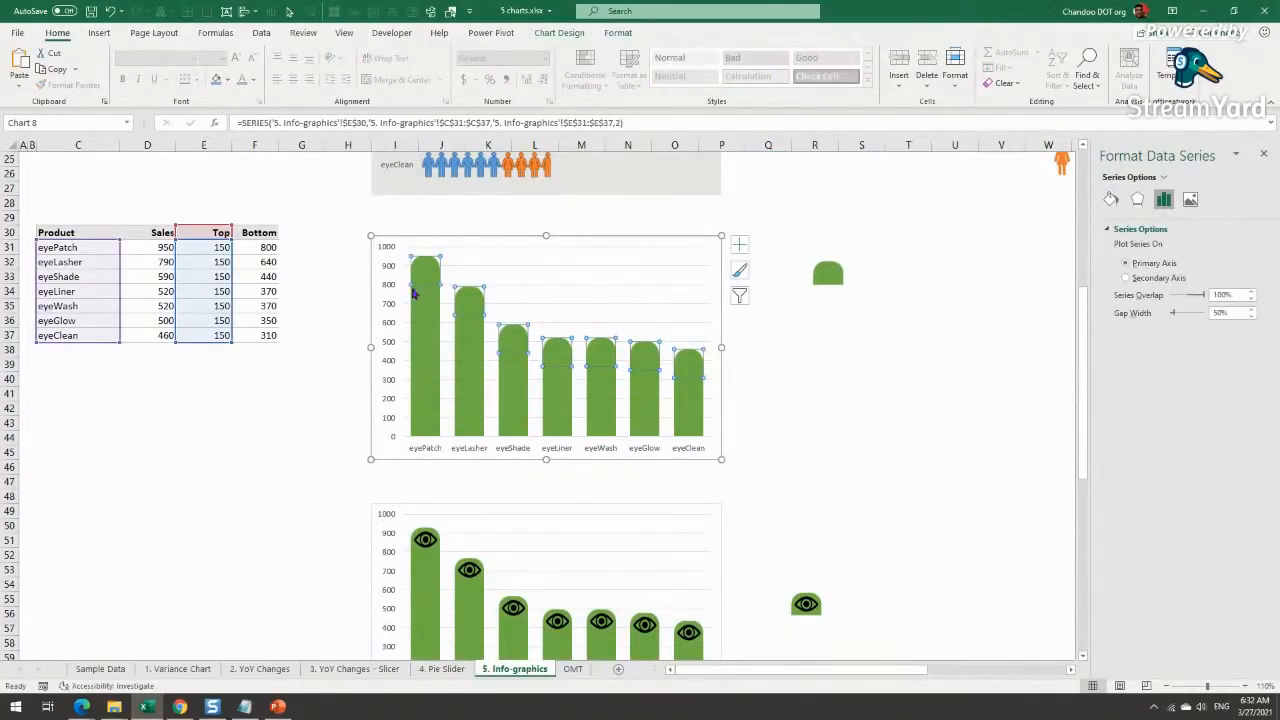
left_click(822, 377)
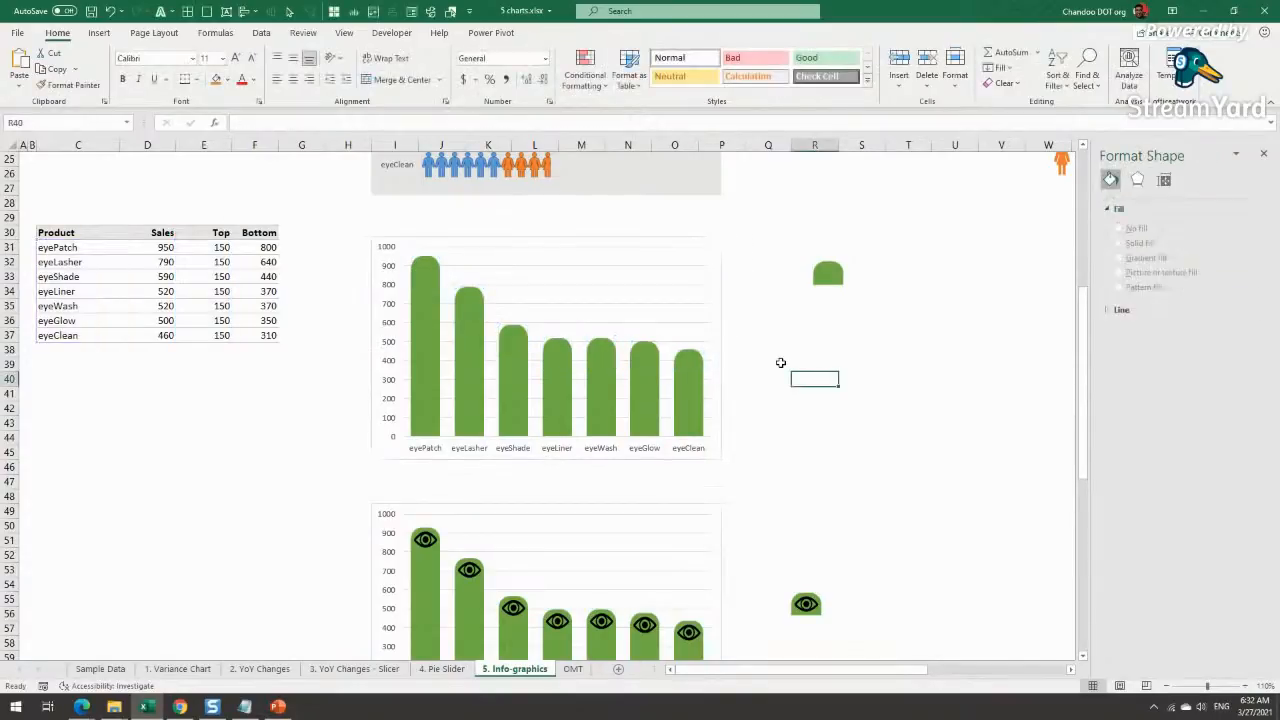
left_click(645, 354)
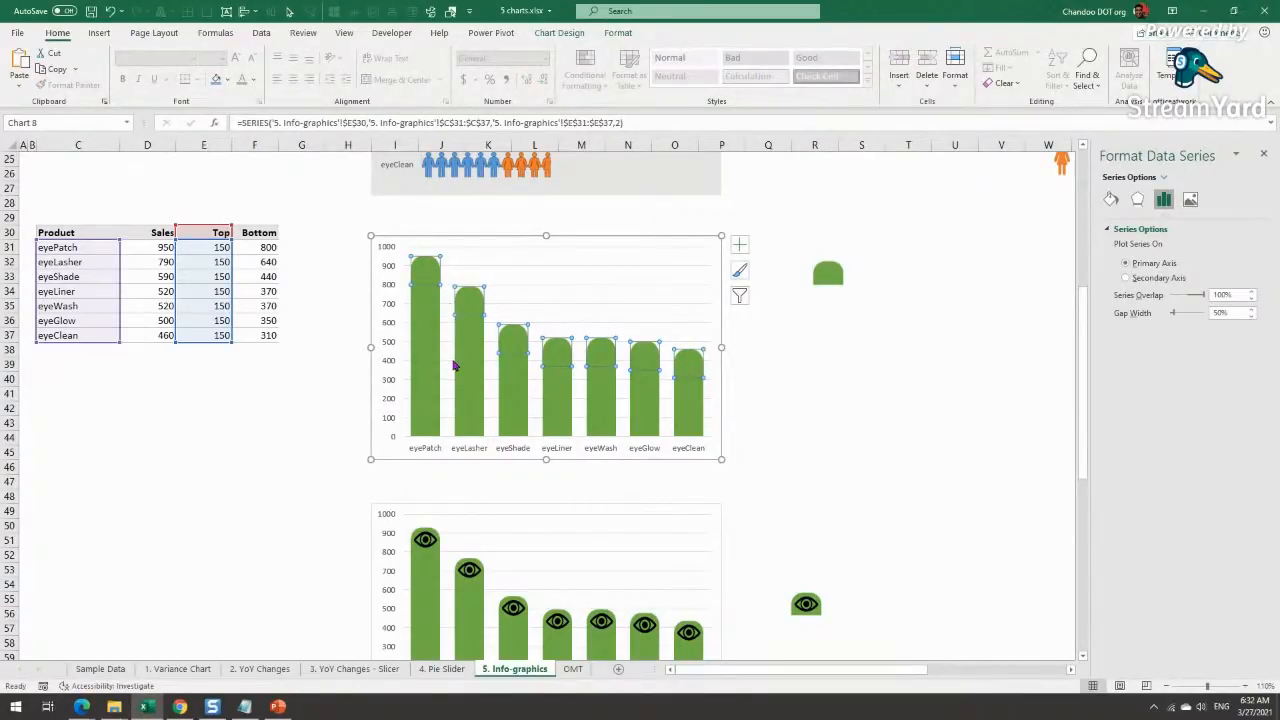
left_click(206, 414)
Step: Insert a 2-D clustered column chart from the Product and Sales data in C30:D37 and place it beside the green column chart
left_click_drag(57, 232, 136, 336)
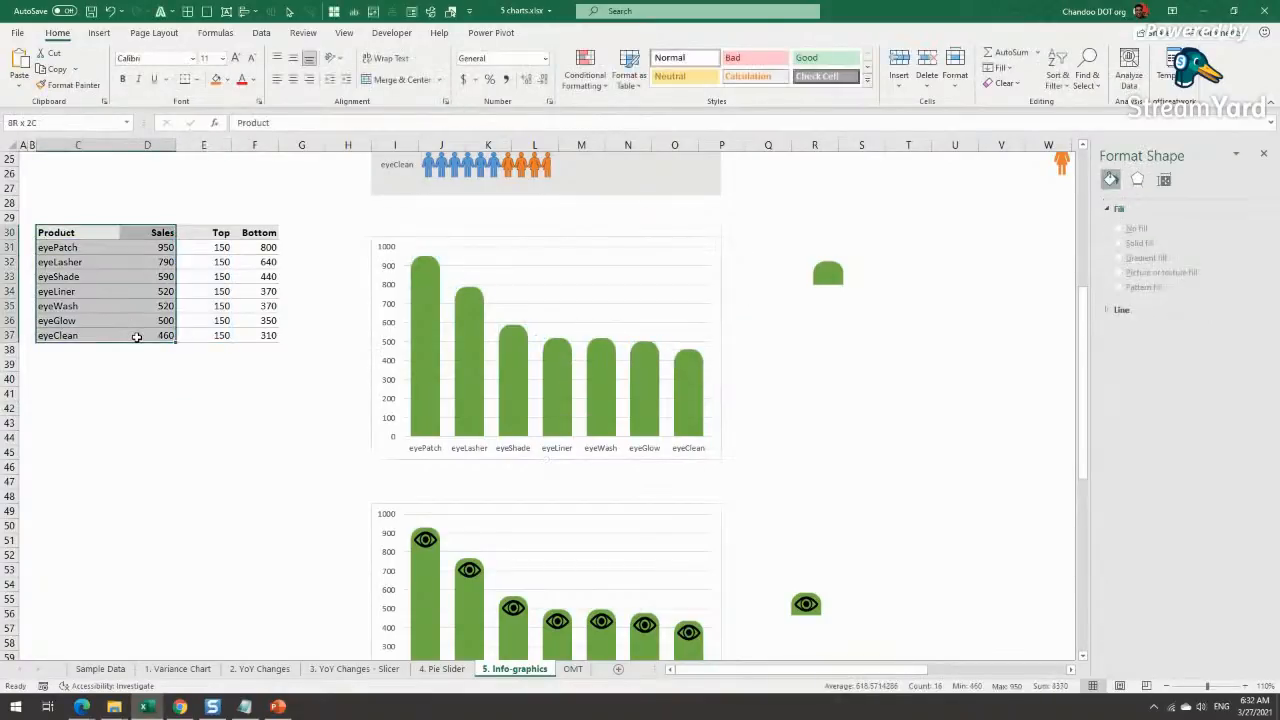
left_click(99, 32)
left_click(597, 53)
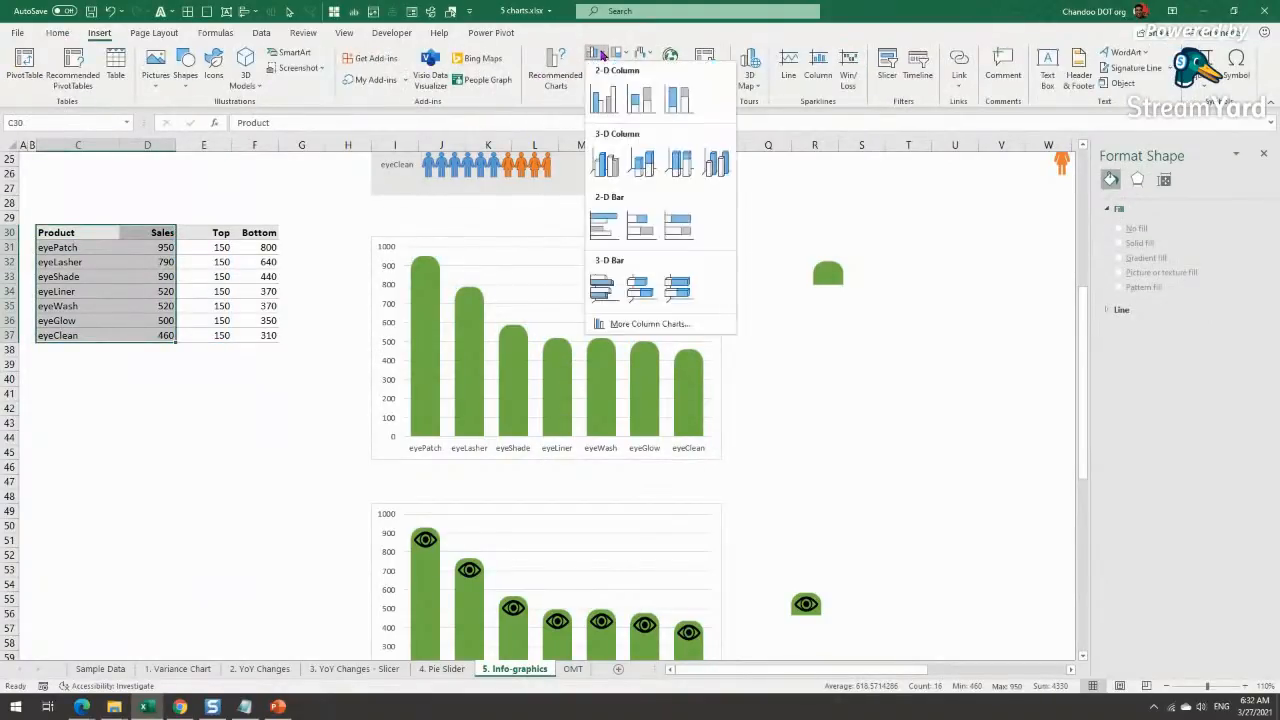
left_click(606, 101)
left_click_drag(443, 303, 801, 331)
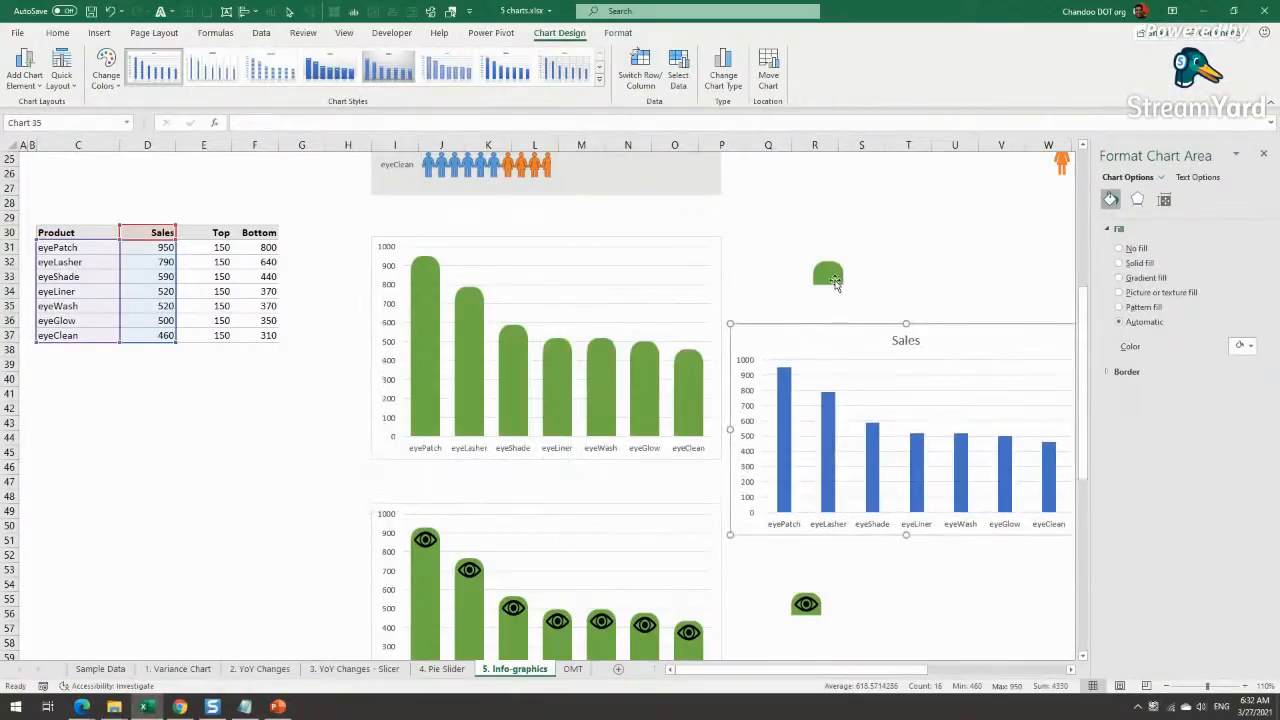
Step: Draw a top-corners-rounded rectangle about 0.54" wide and 2.53" high below the data table, with its top corners fully rounded
left_click(828, 272)
left_click(99, 32)
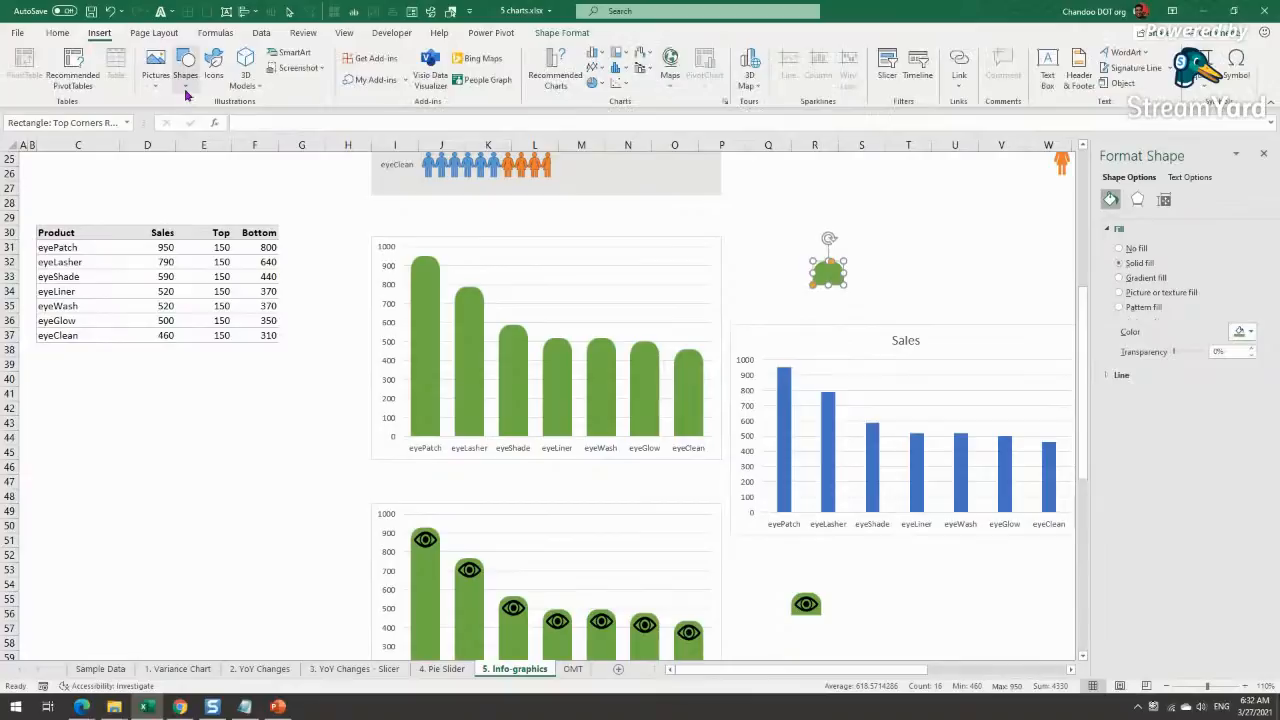
left_click(185, 78)
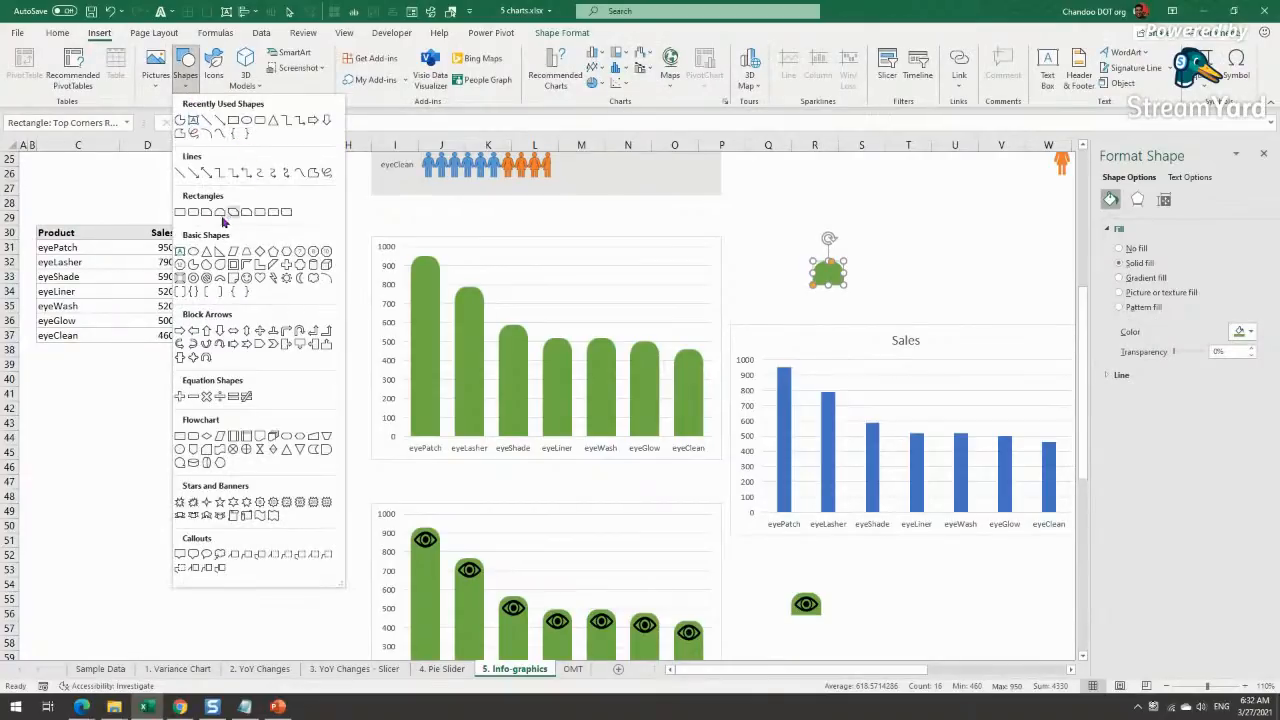
left_click(275, 217)
left_click_drag(220, 383, 259, 561)
left_click_drag(250, 386, 240, 384)
left_click(164, 536)
Step: Paste the blue rounded-top shape into the Sales series of the new column chart as its column fill
left_click(251, 474)
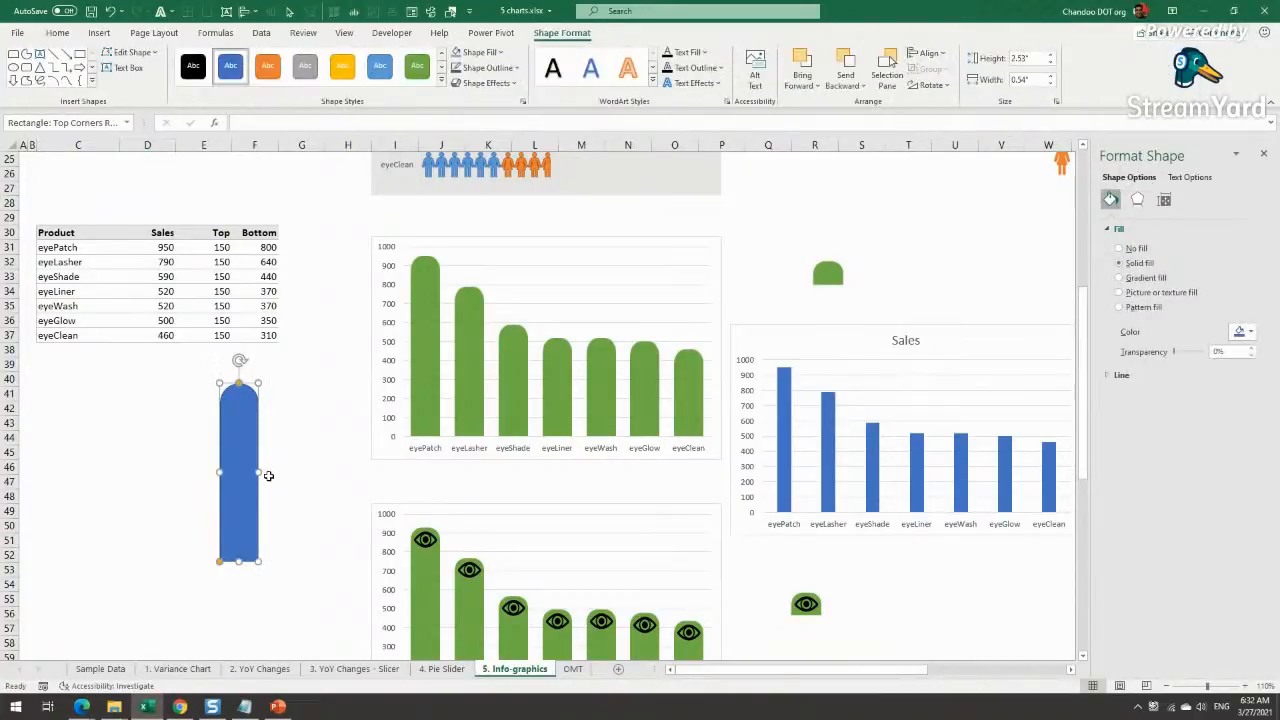
left_click(784, 455)
left_click(785, 455)
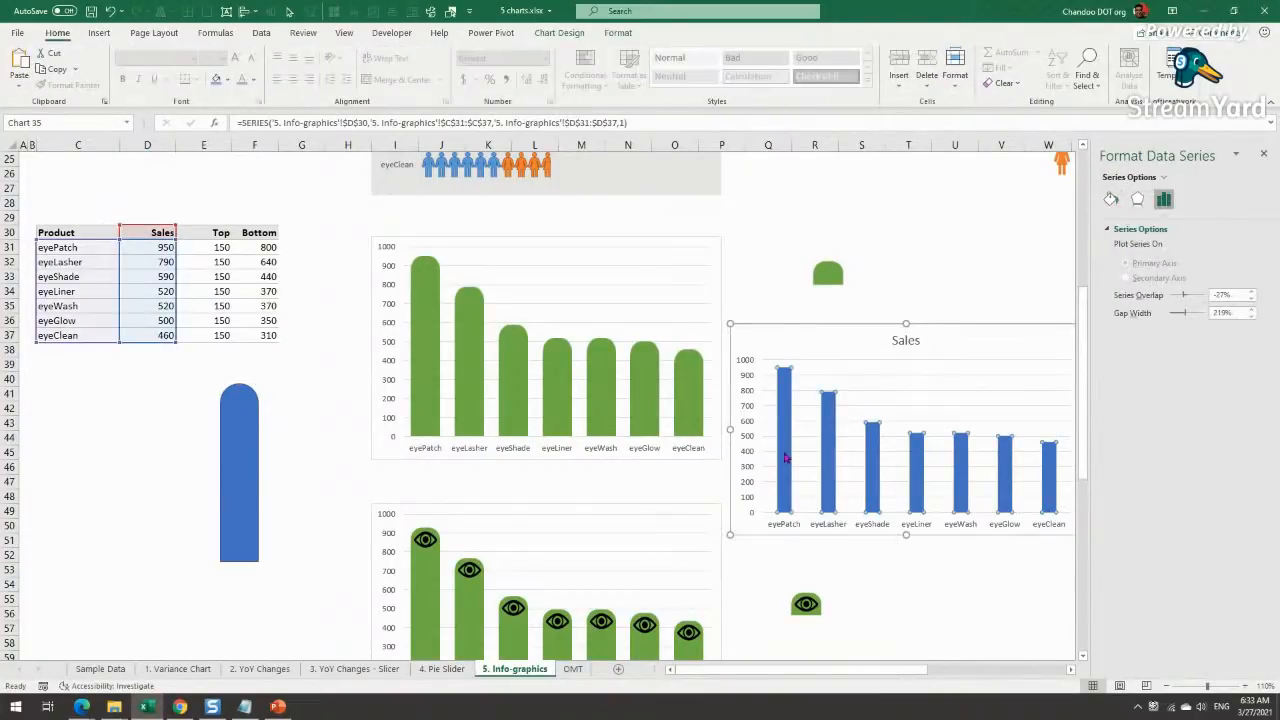
left_click_drag(932, 679, 1036, 679)
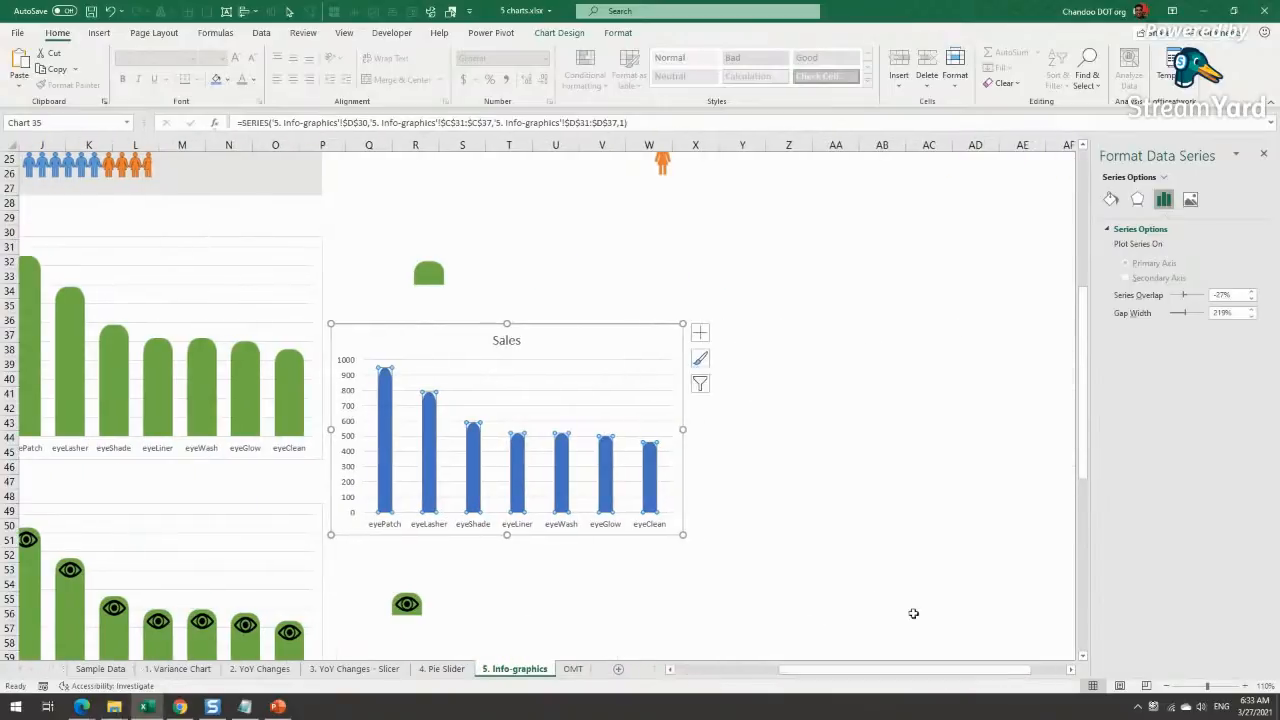
Step: Move the Sales chart into the empty area and enlarge it to compare the rounding of tall and short columns
left_click(835, 555)
left_click_drag(589, 337, 778, 272)
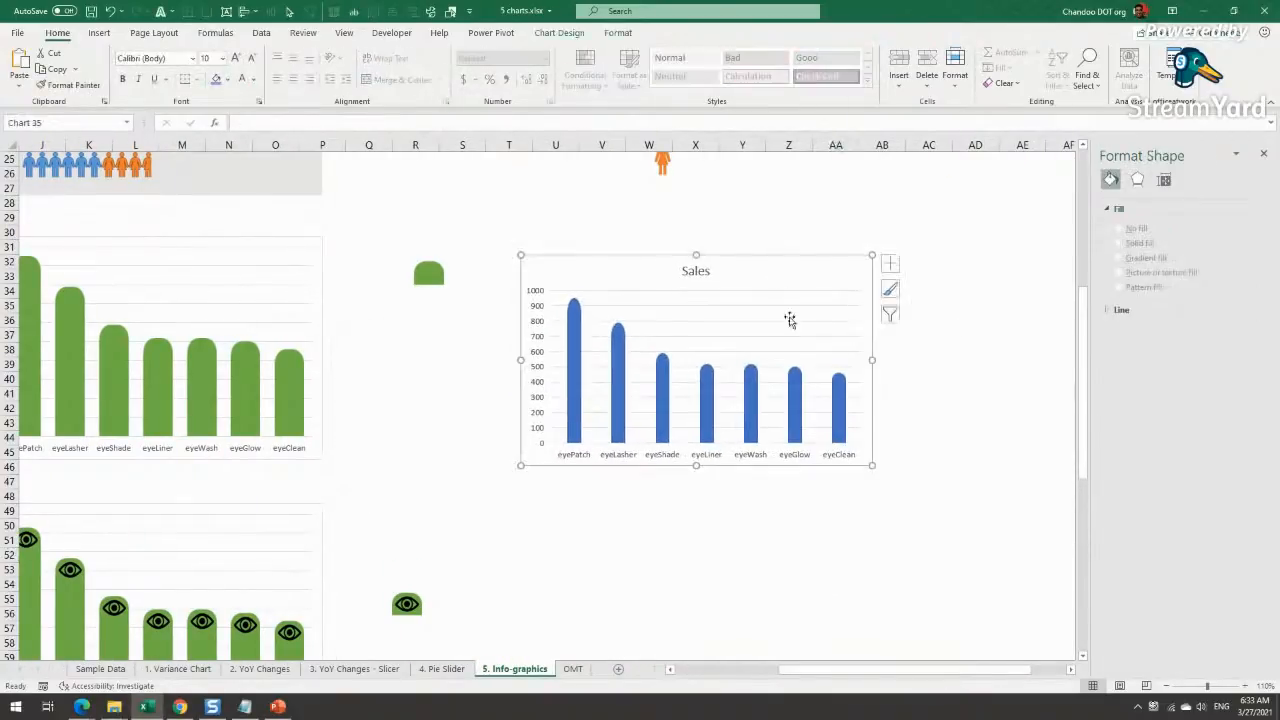
left_click_drag(872, 465, 985, 558)
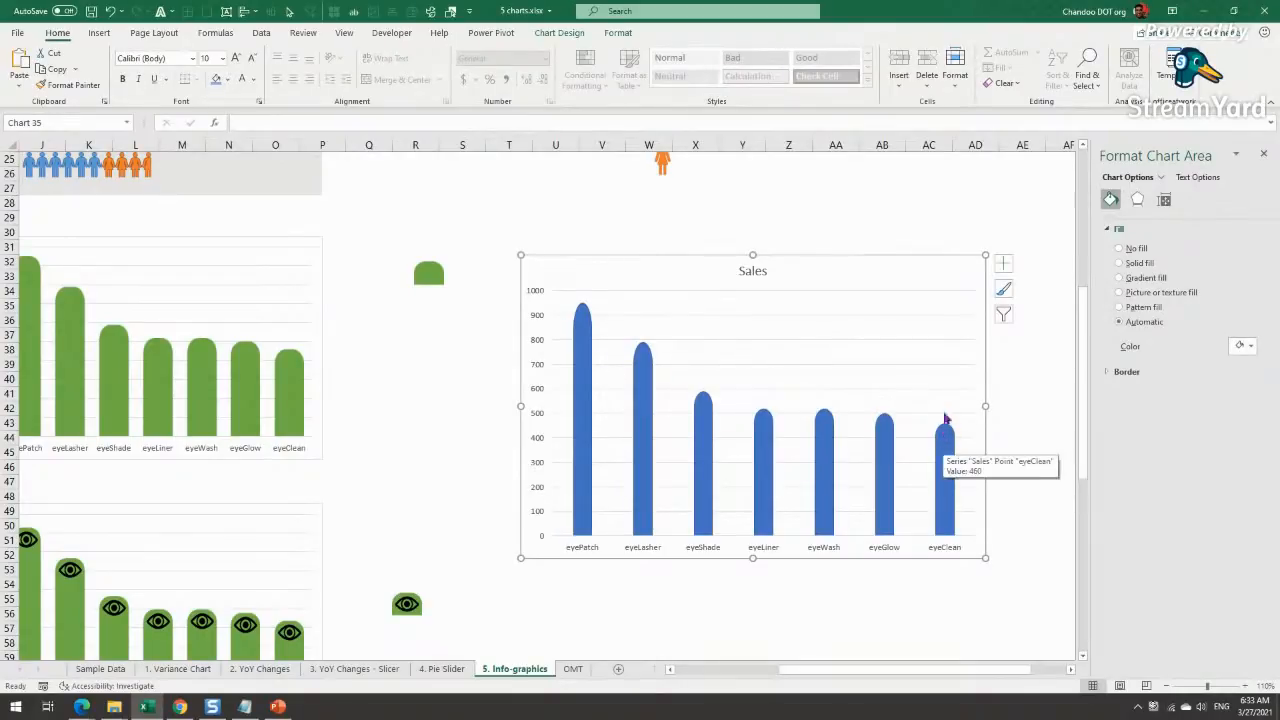
mouse_move(577, 323)
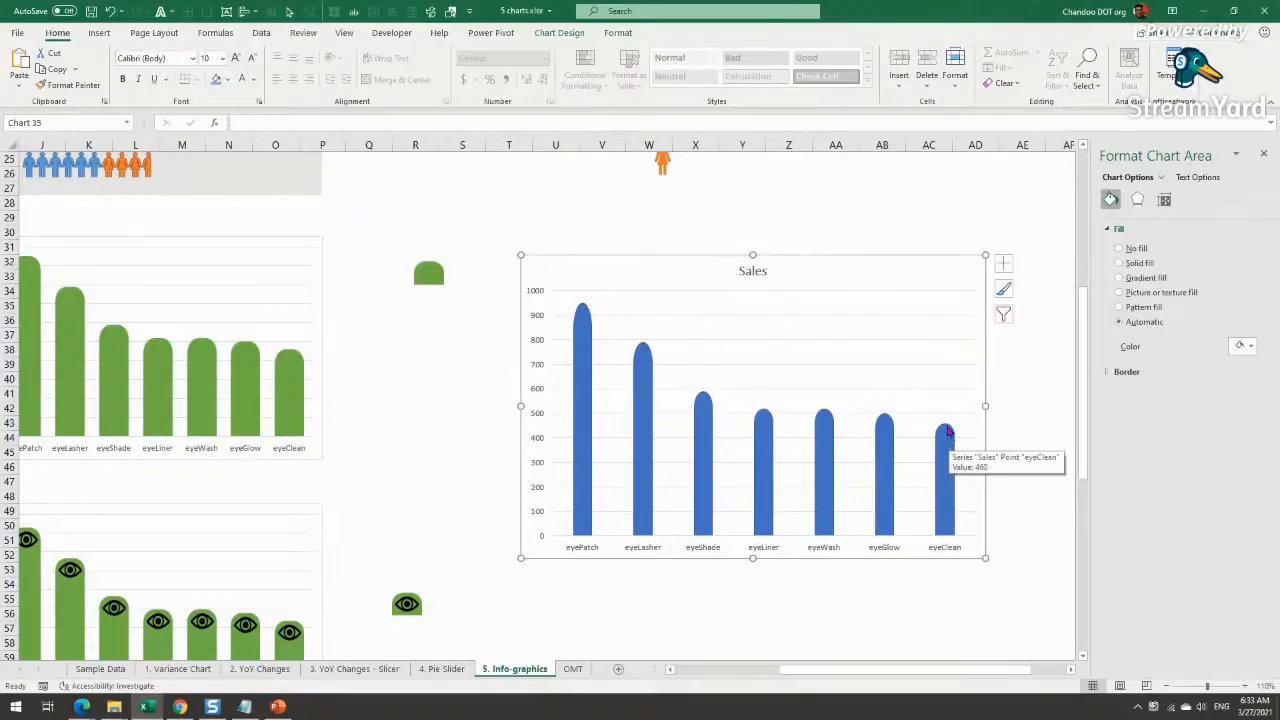
mouse_move(952, 433)
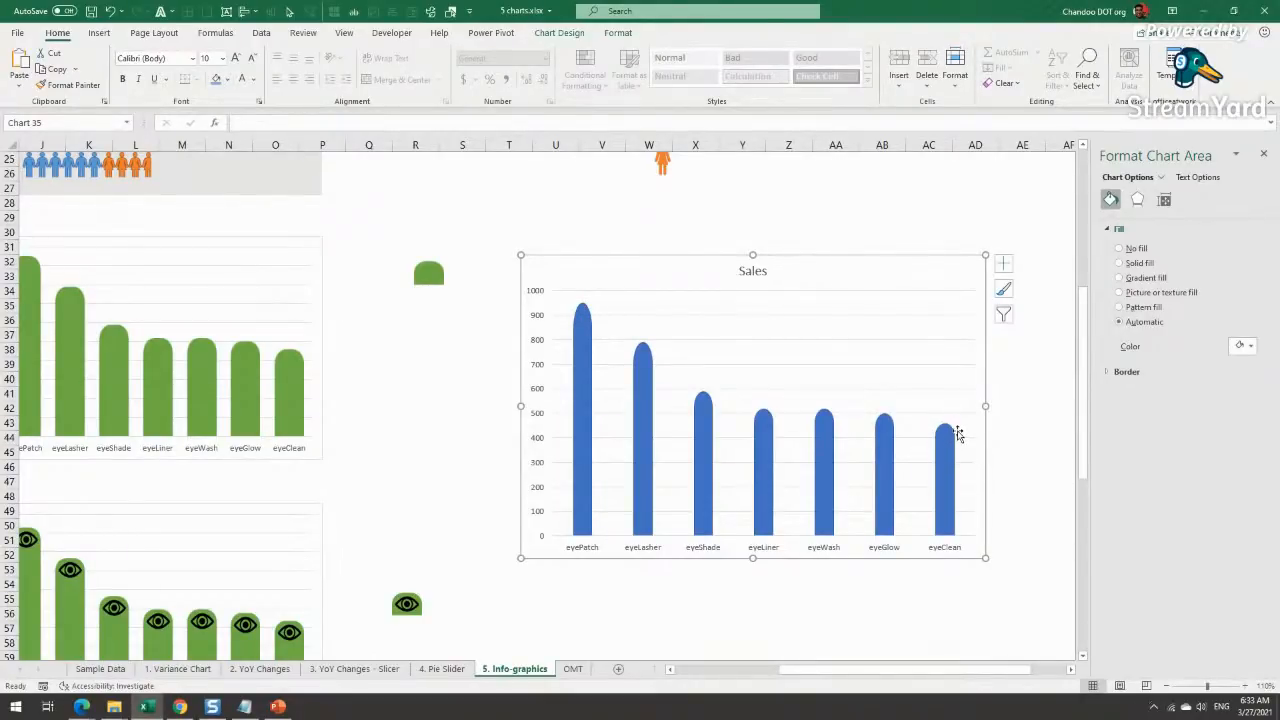
Step: Delete the Sales column chart filled with the blue rounded shape
key("Delete")
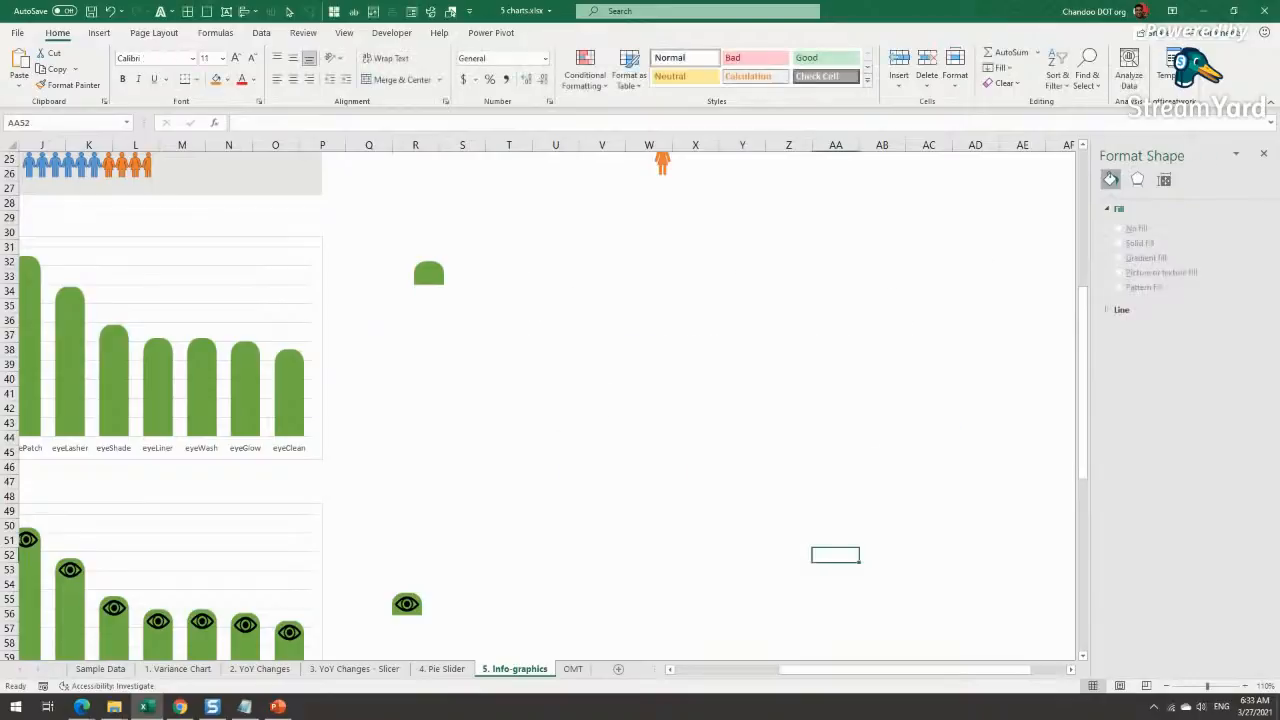
left_click(722, 670)
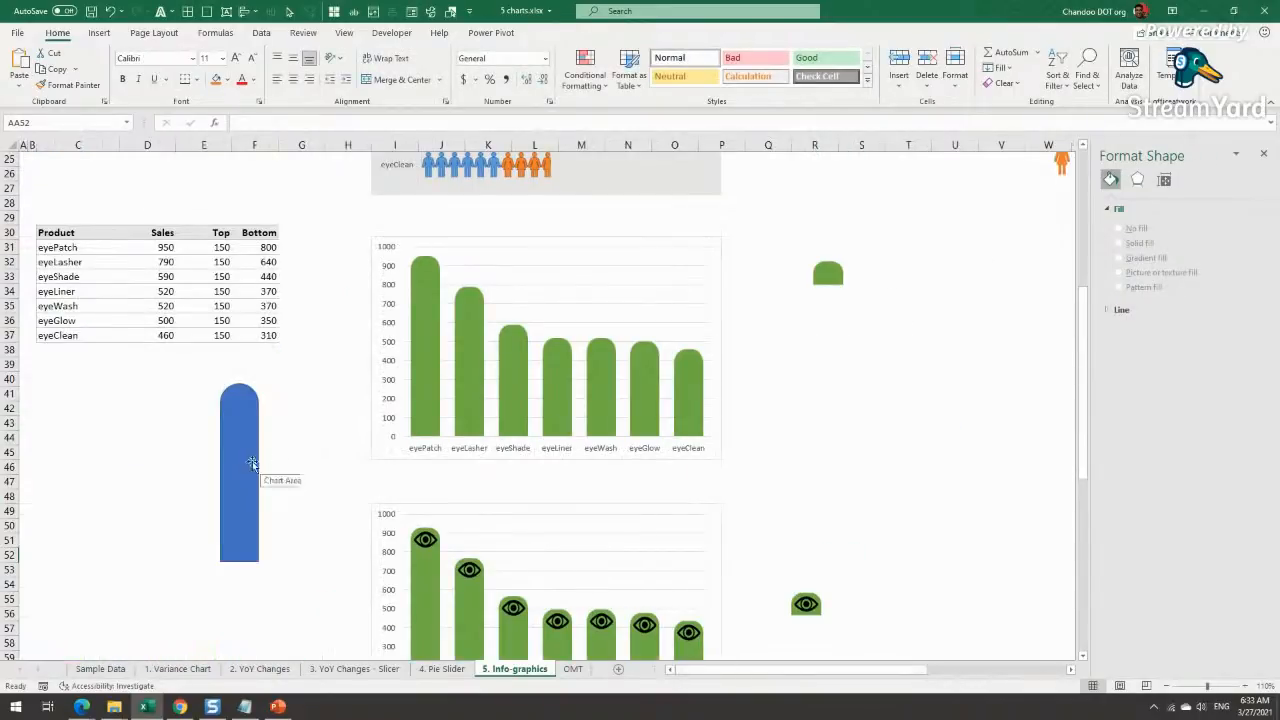
Step: Examine the Top and Bottom columns beside Sales, including the formulas in E32 and F31
left_click(166, 248)
left_click_drag(225, 245, 266, 248)
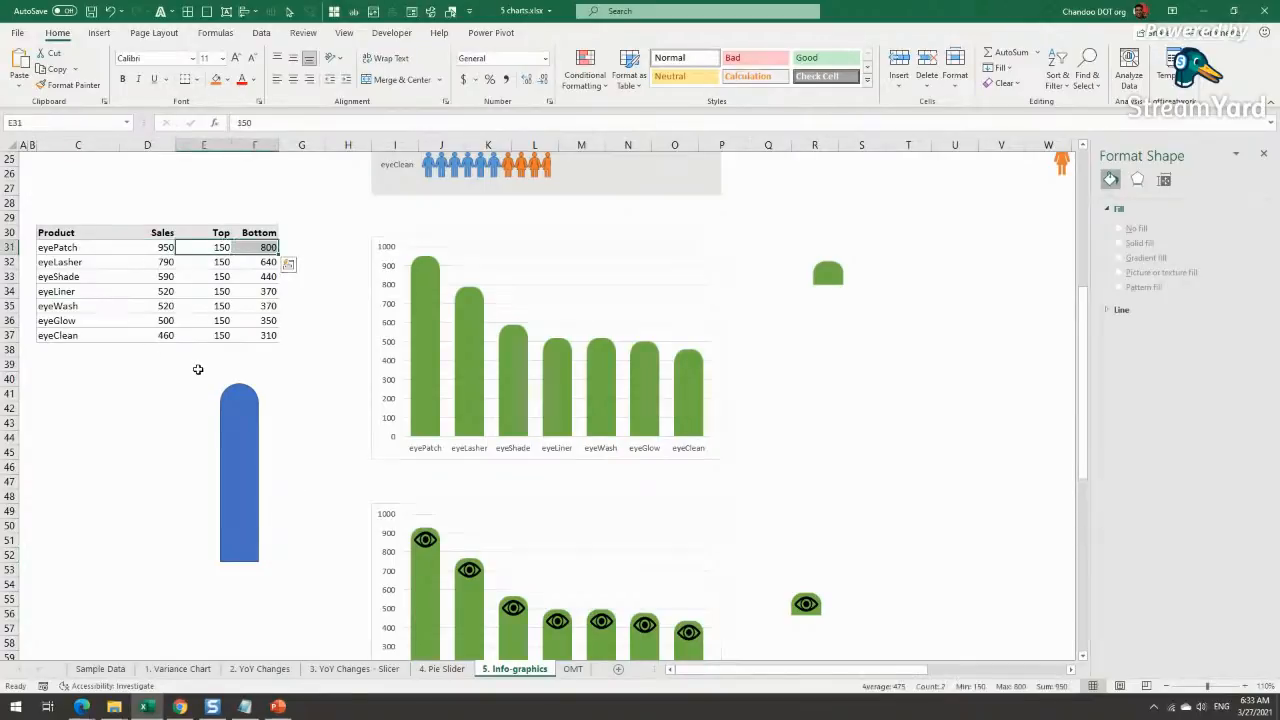
left_click(220, 249)
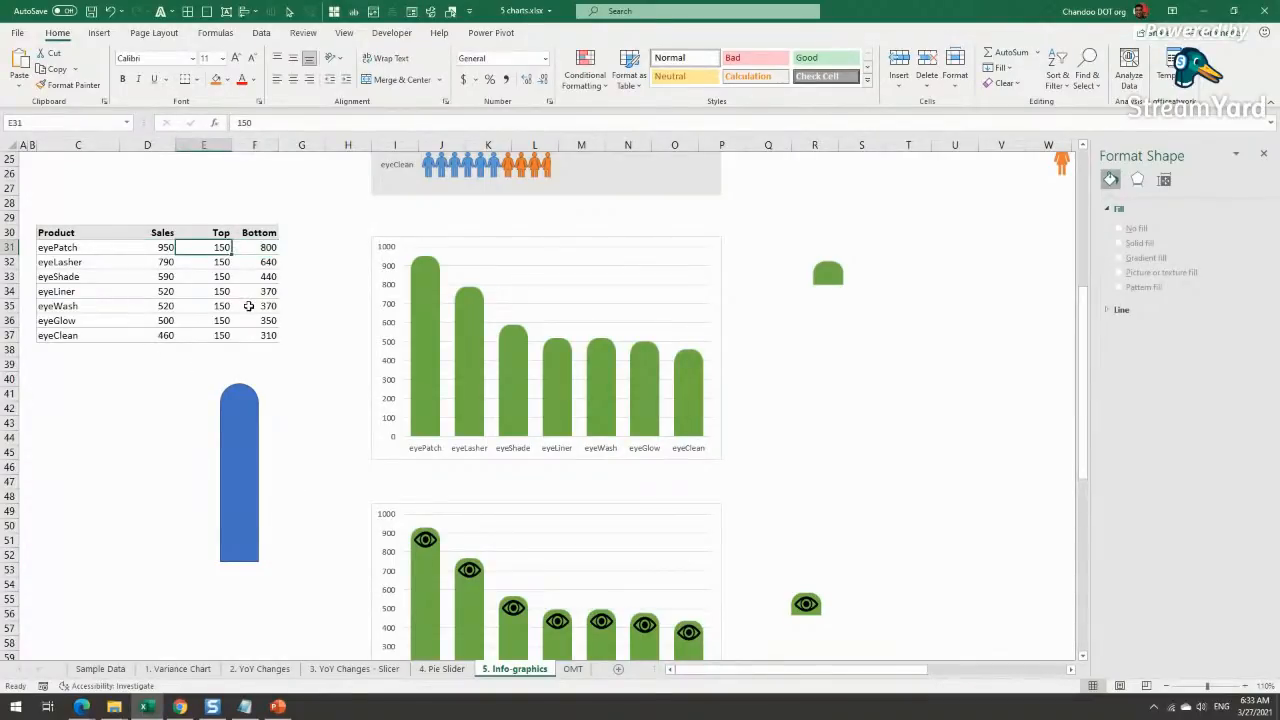
left_click(210, 263)
type("=E31")
key("Escape")
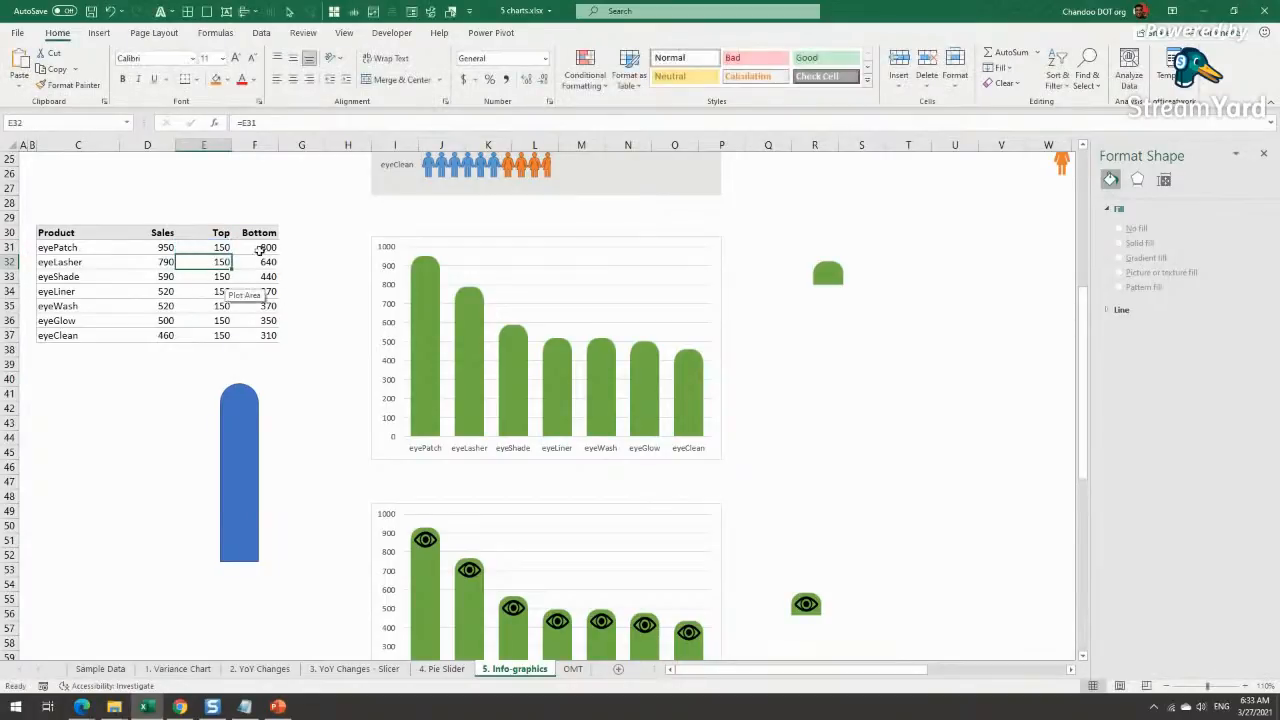
left_click(258, 249)
key("F2")
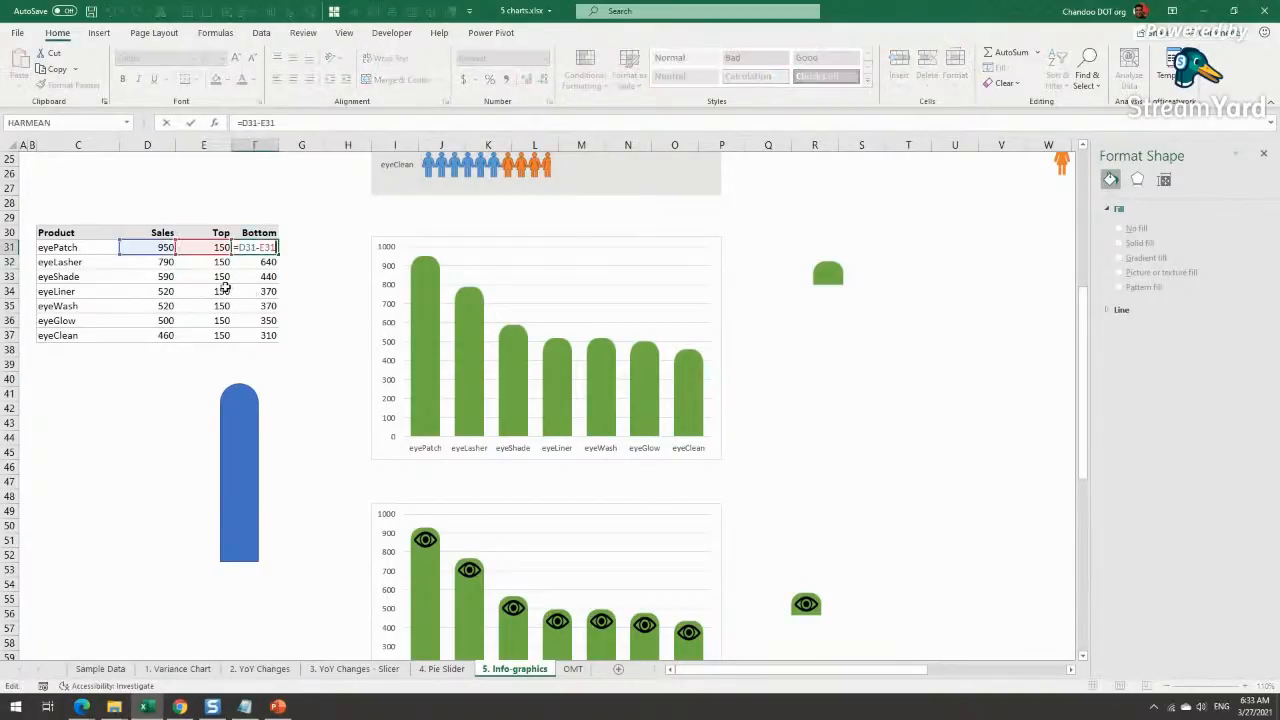
key("Escape")
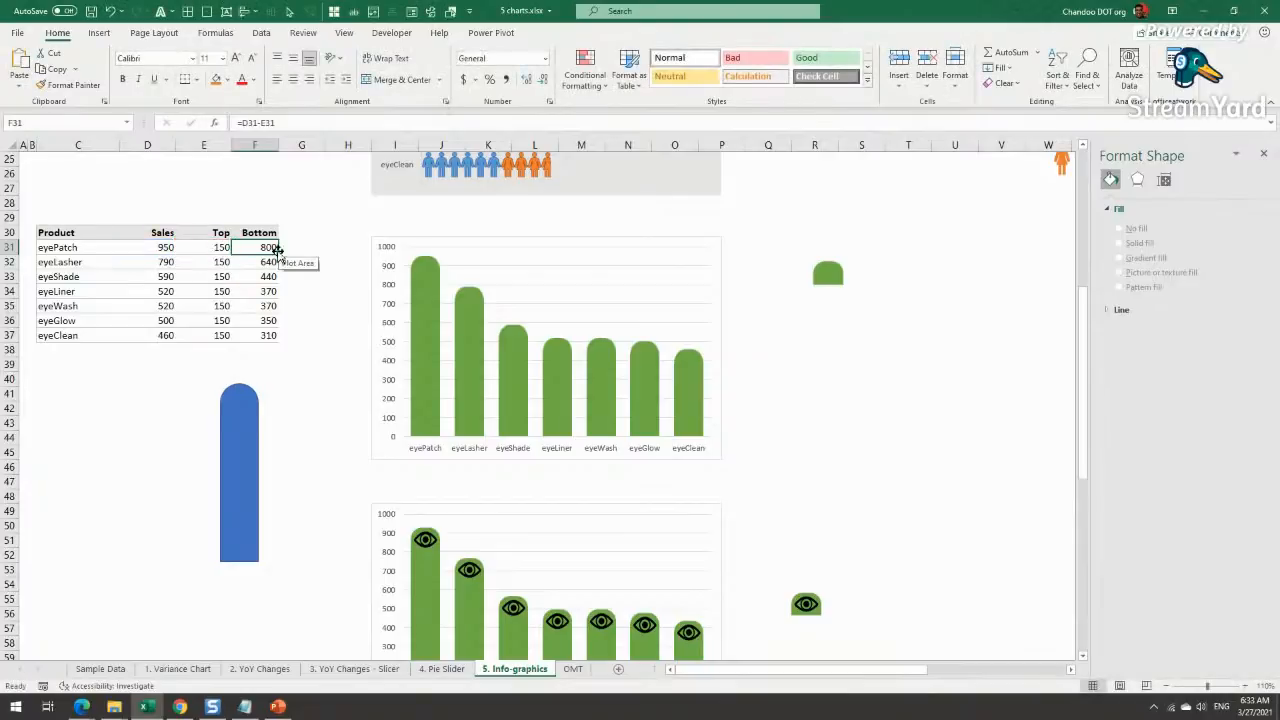
Step: Insert a 2-D stacked column chart from the Top and Bottom data in E30:F37
left_click_drag(210, 233, 252, 340)
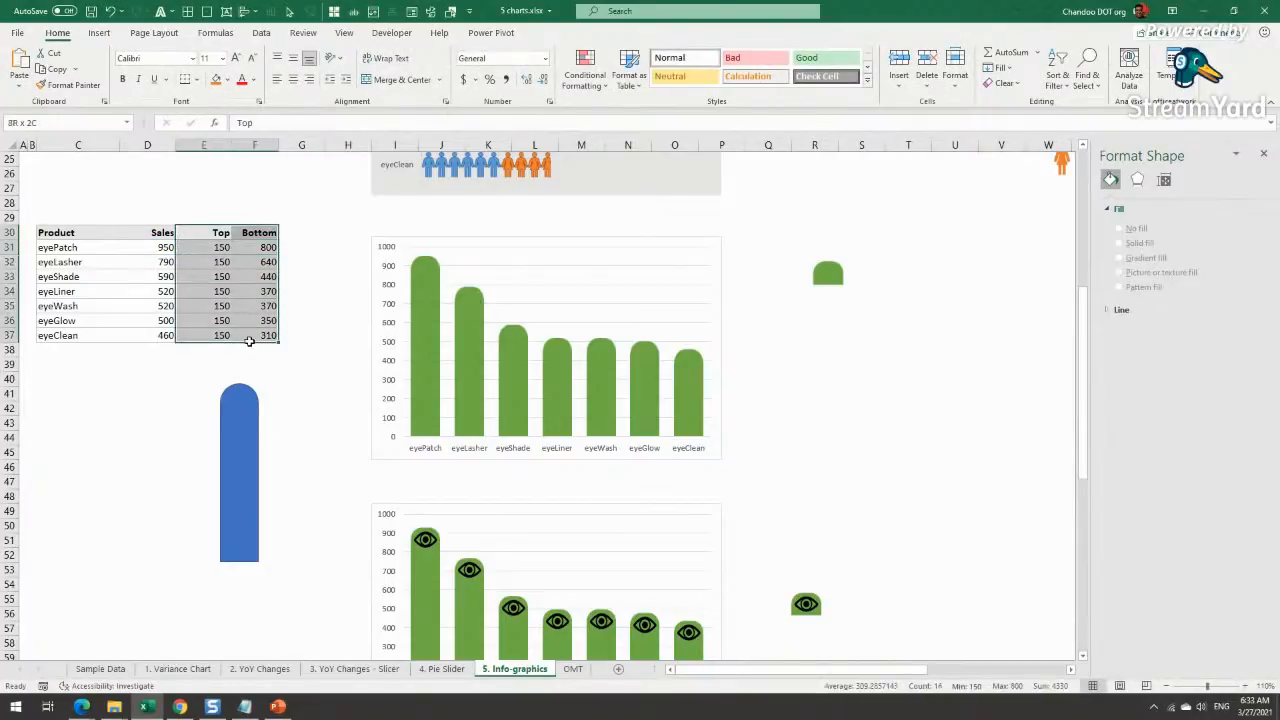
left_click(99, 32)
left_click(596, 52)
left_click(608, 102)
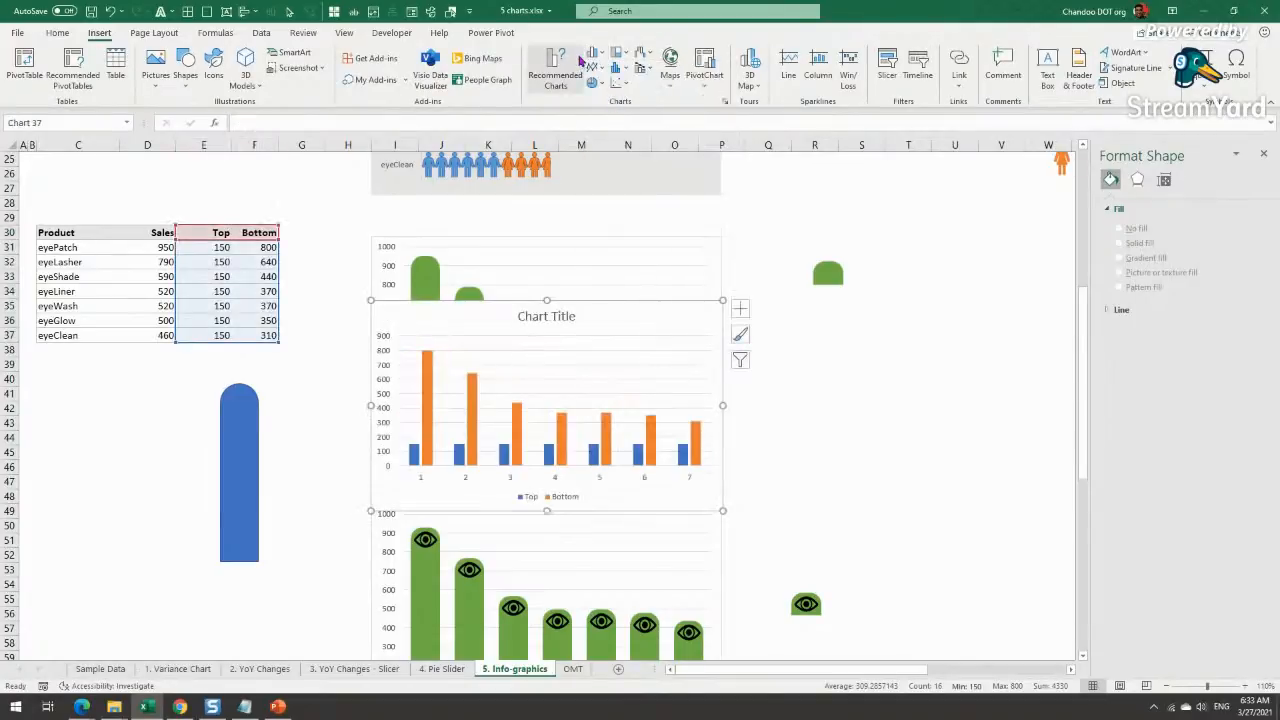
left_click(594, 52)
left_click(631, 100)
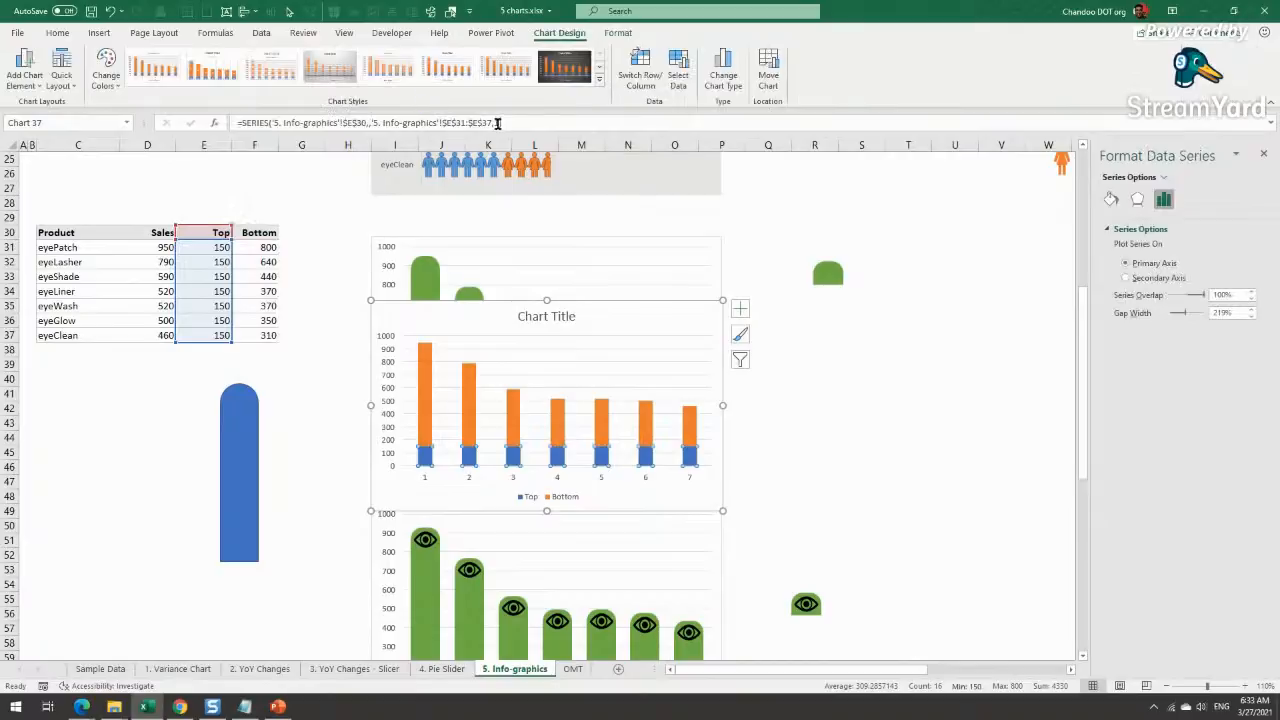
Step: Set the Top series' plot order to 2 in its SERIES formula and move the chart beside the green rounded-column chart
left_click(497, 122)
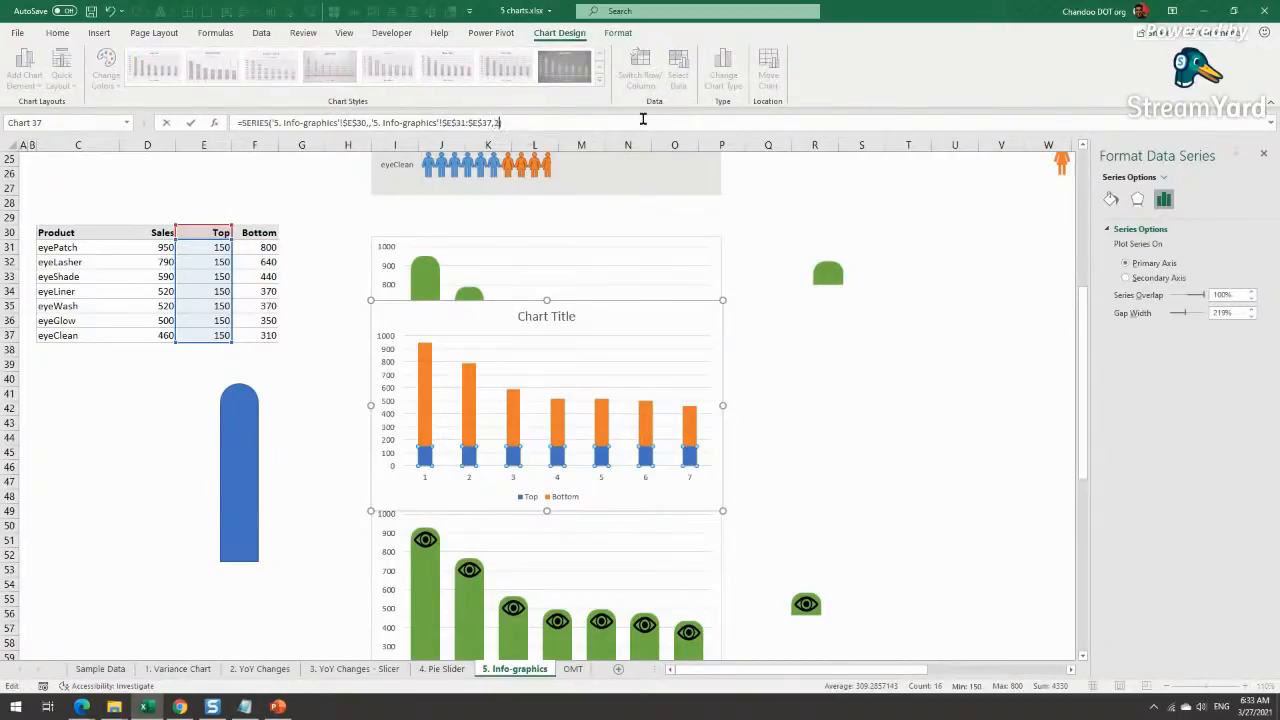
key("Return")
left_click_drag(629, 354, 1038, 367)
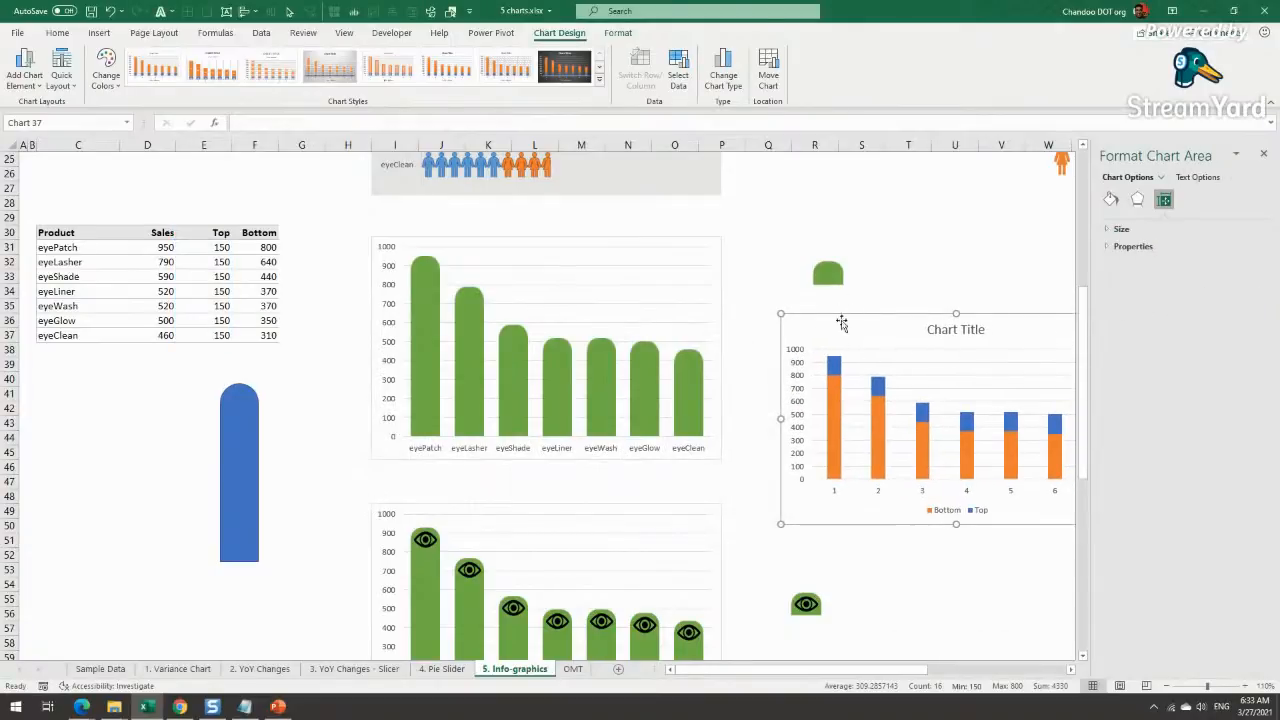
Step: Fill the Bottom series of the new stacked chart with the green theme color
left_click(837, 400)
left_click(618, 33)
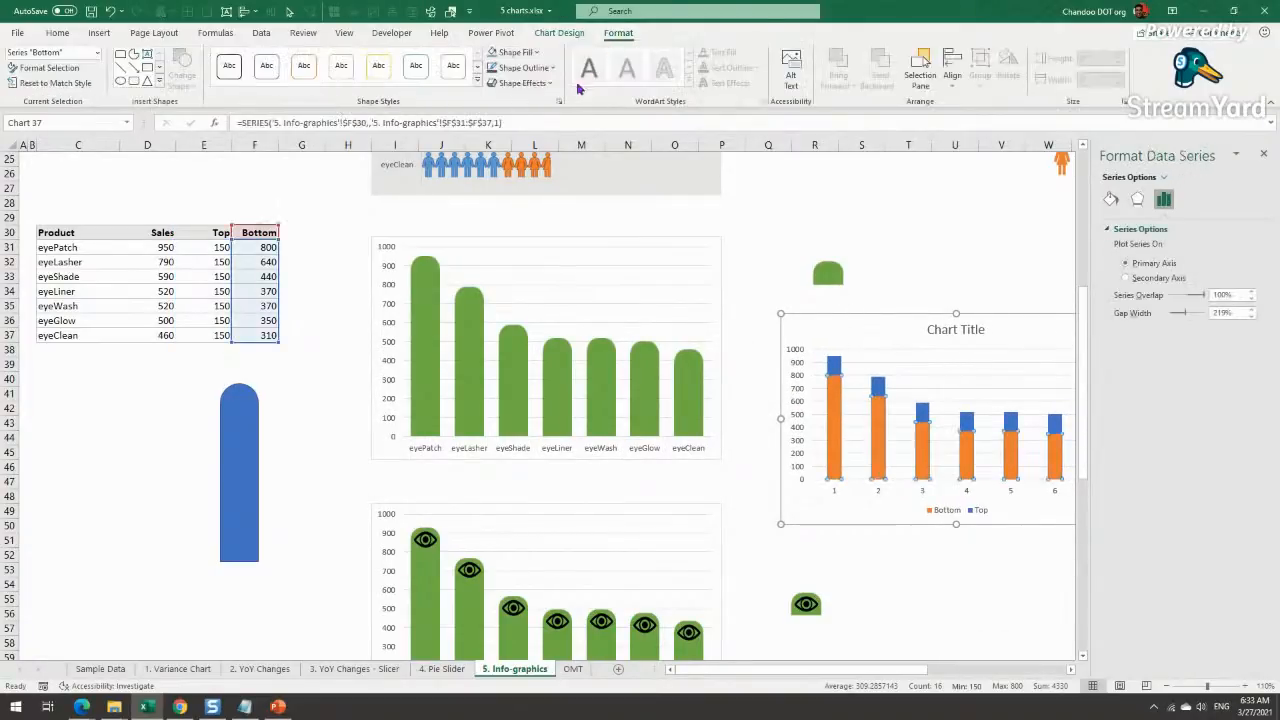
left_click(517, 52)
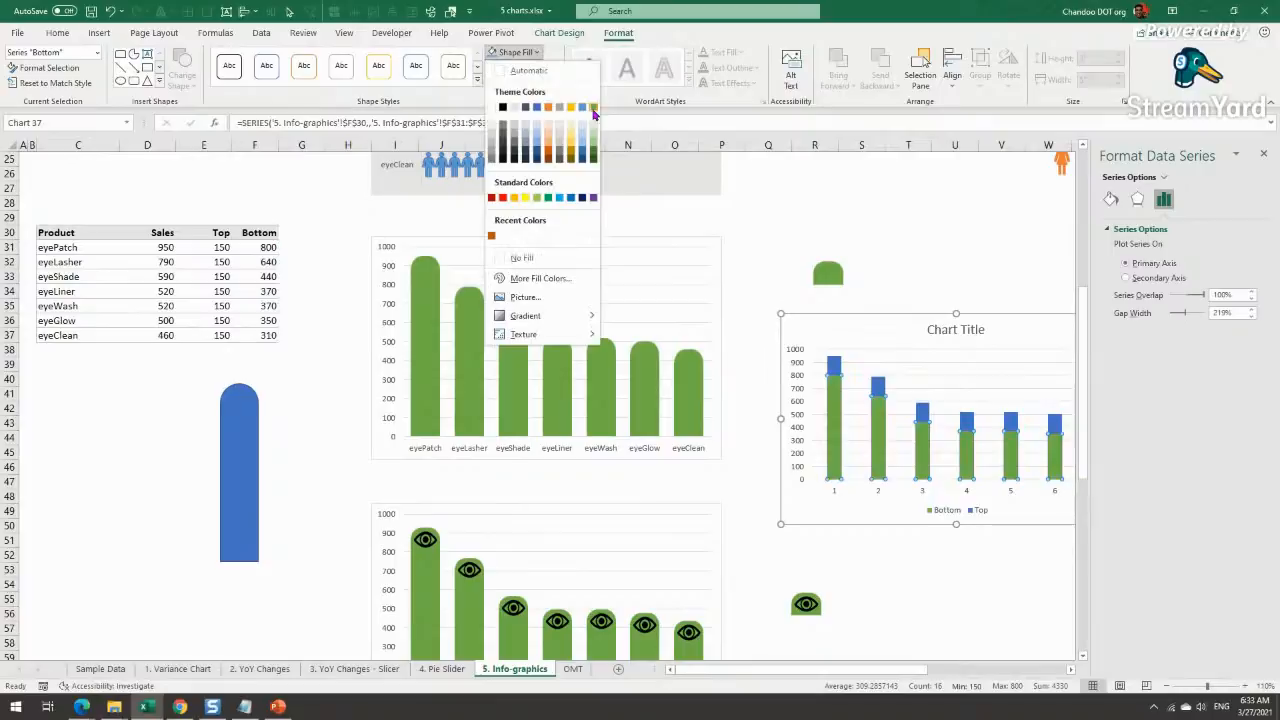
left_click(593, 109)
Step: Copy the small green rounded cap shape and paste it into the stacked chart's Top series as its fill
left_click(828, 270)
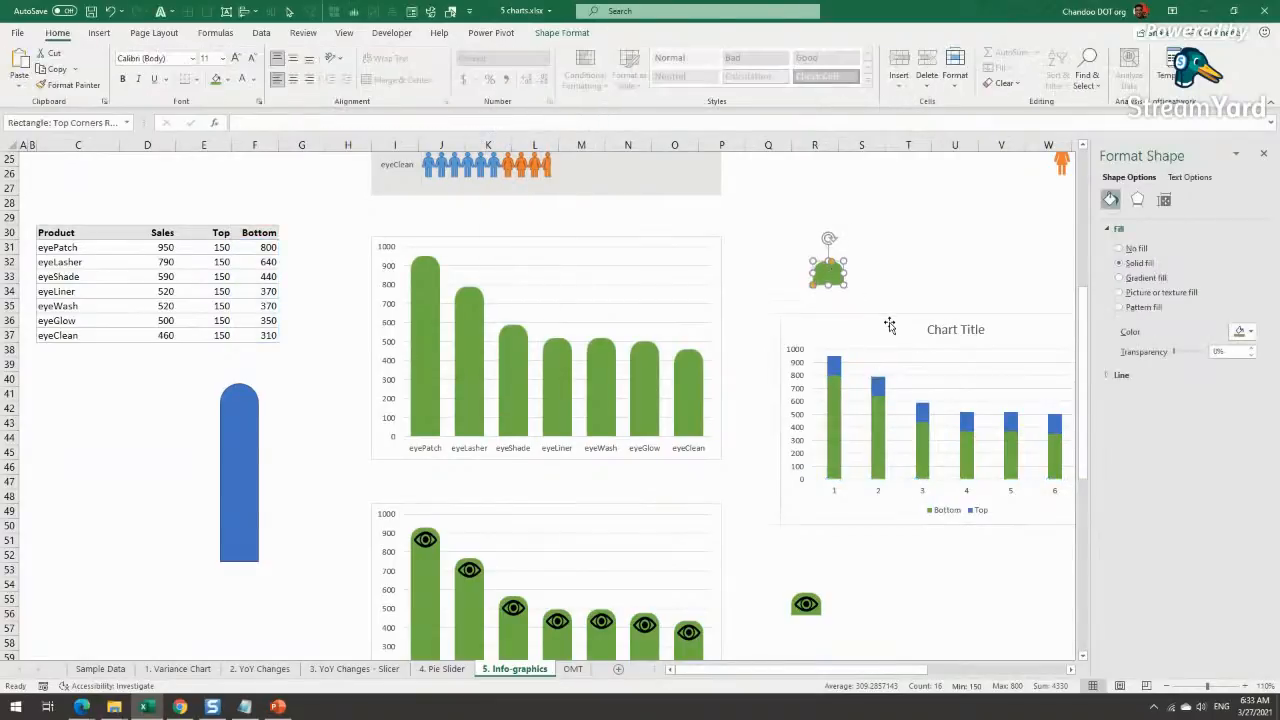
left_click(836, 368)
key("ctrl+v")
left_click(926, 249)
left_click_drag(933, 672, 1040, 676)
left_click(742, 511)
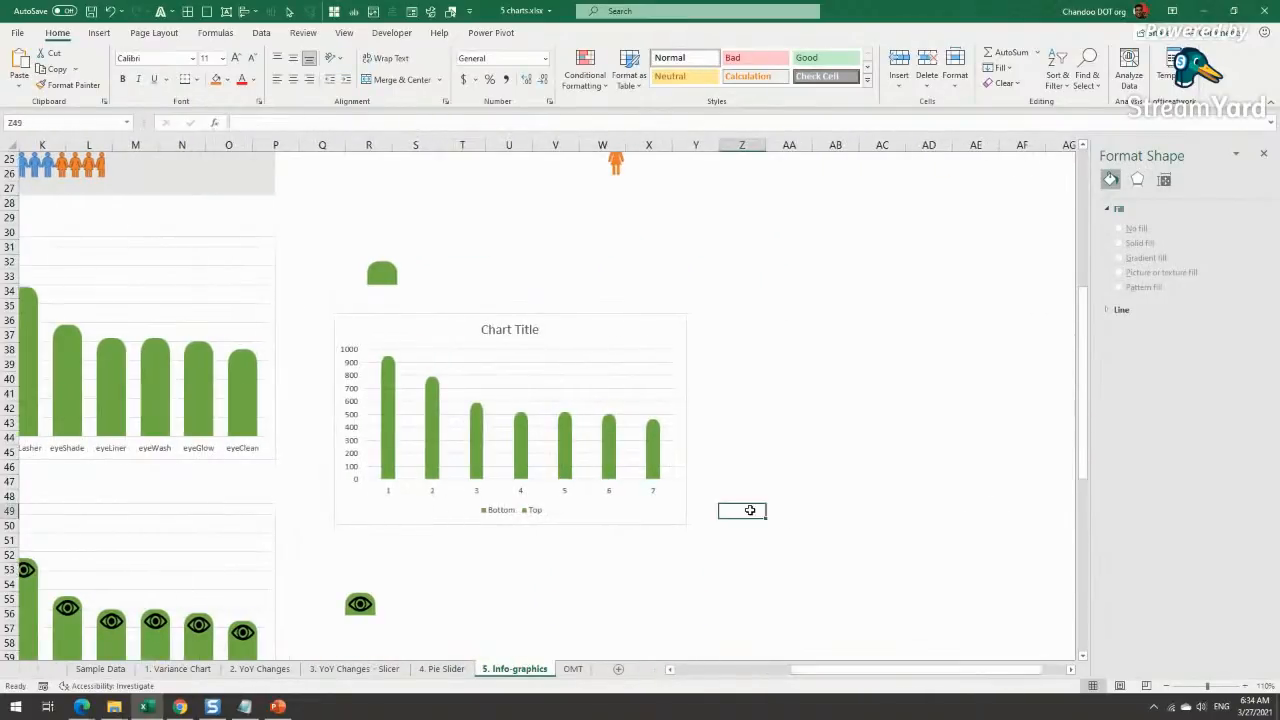
Step: Examine the Top series in the new stacked chart and the eye-icon chart, and the cap shapes used to fill them
left_click(389, 377)
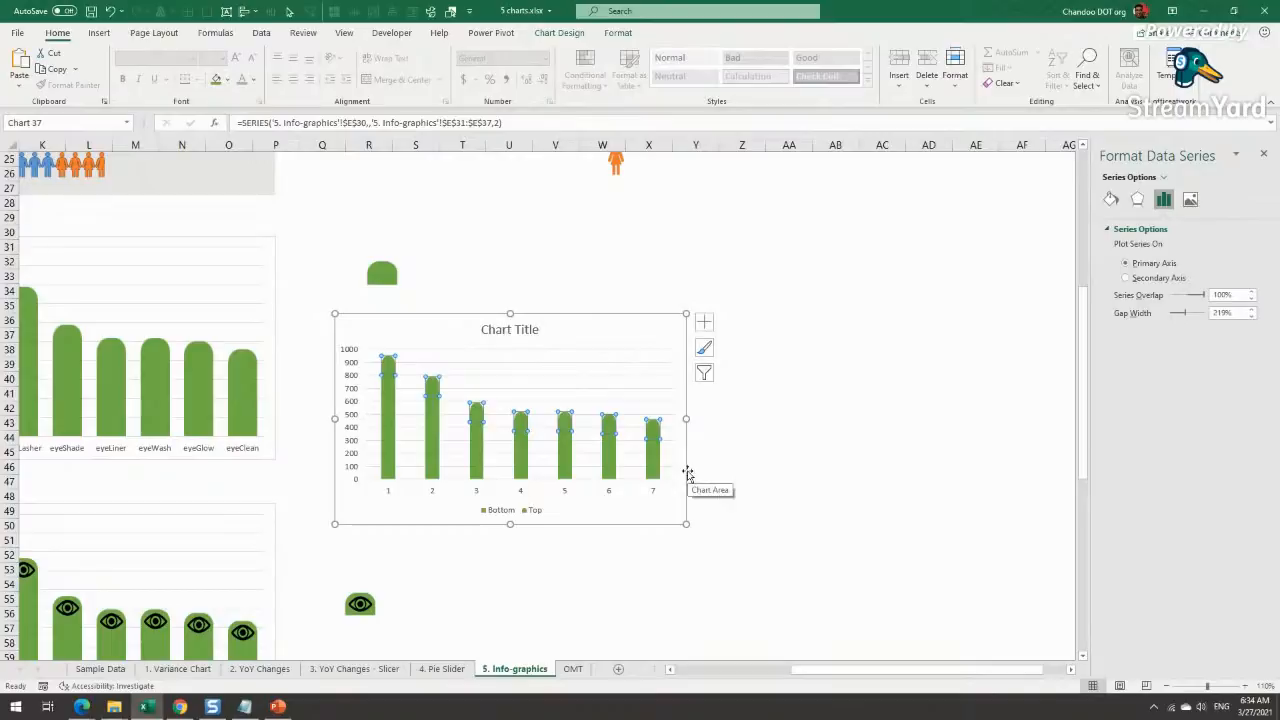
left_click(789, 654)
scroll(789, 654, "down", 2)
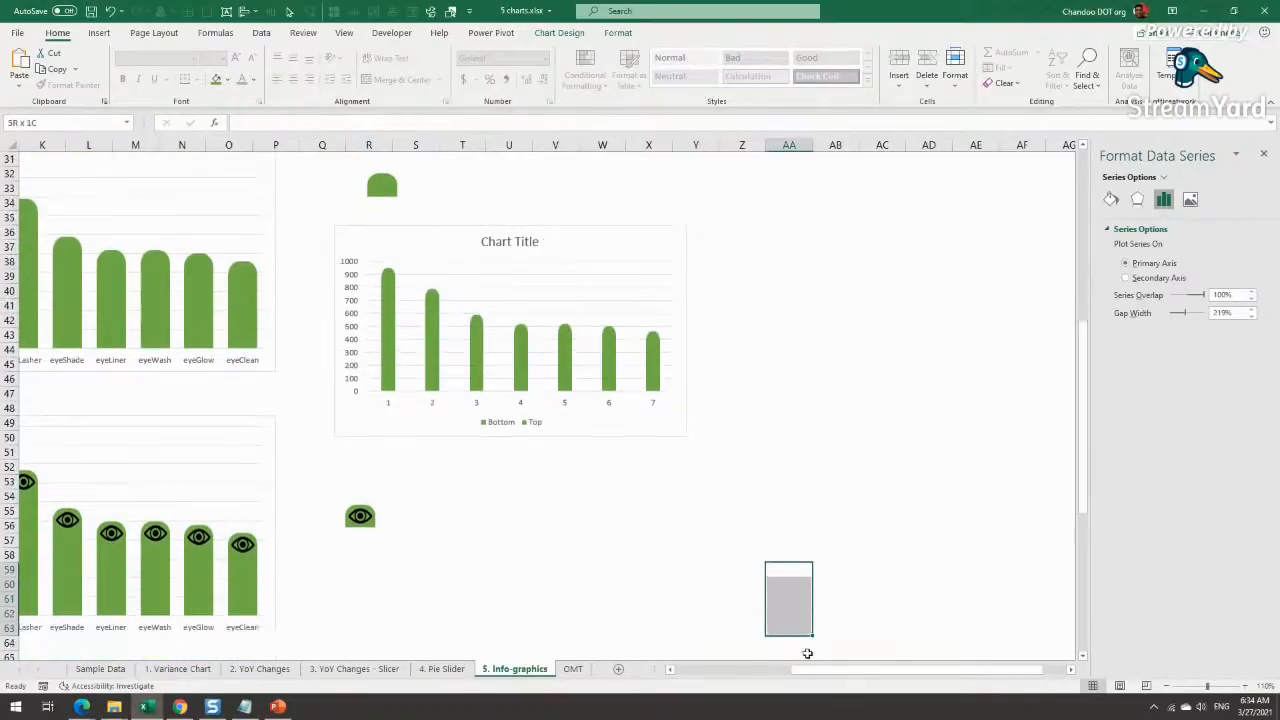
left_click_drag(834, 677, 726, 611)
scroll(460, 315, "up", 5)
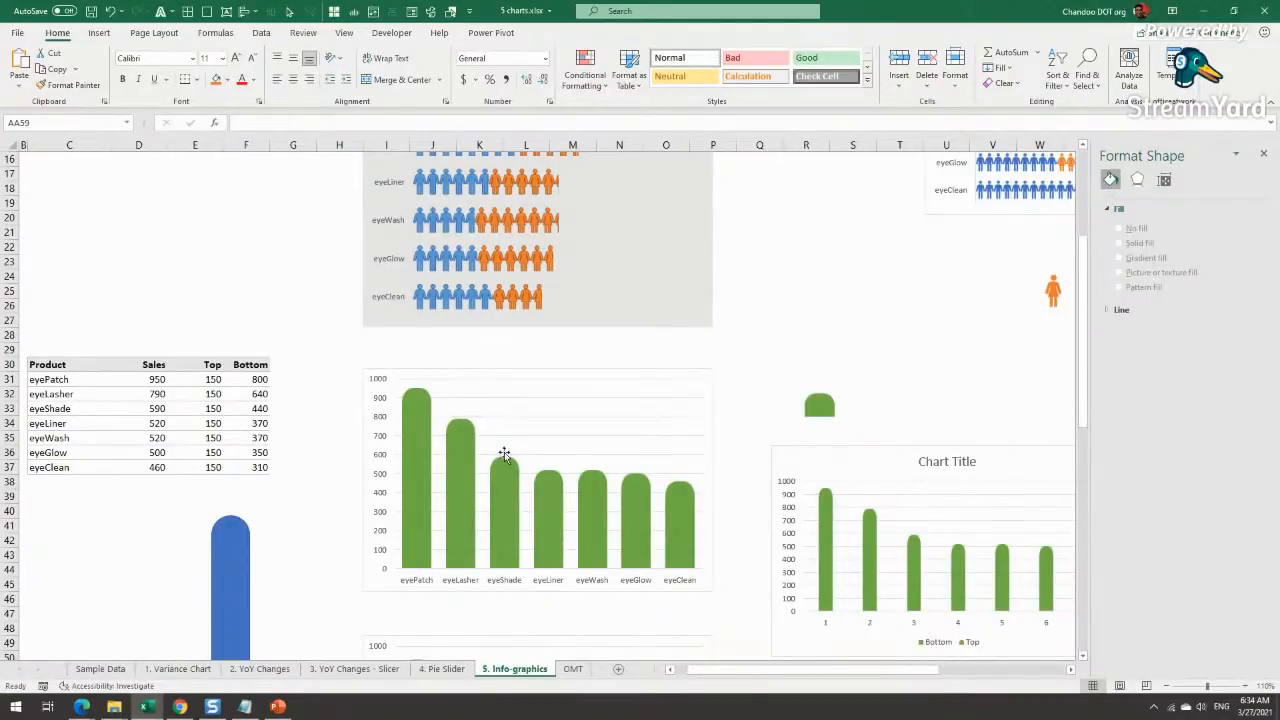
scroll(503, 457, "down", 8)
left_click(425, 330)
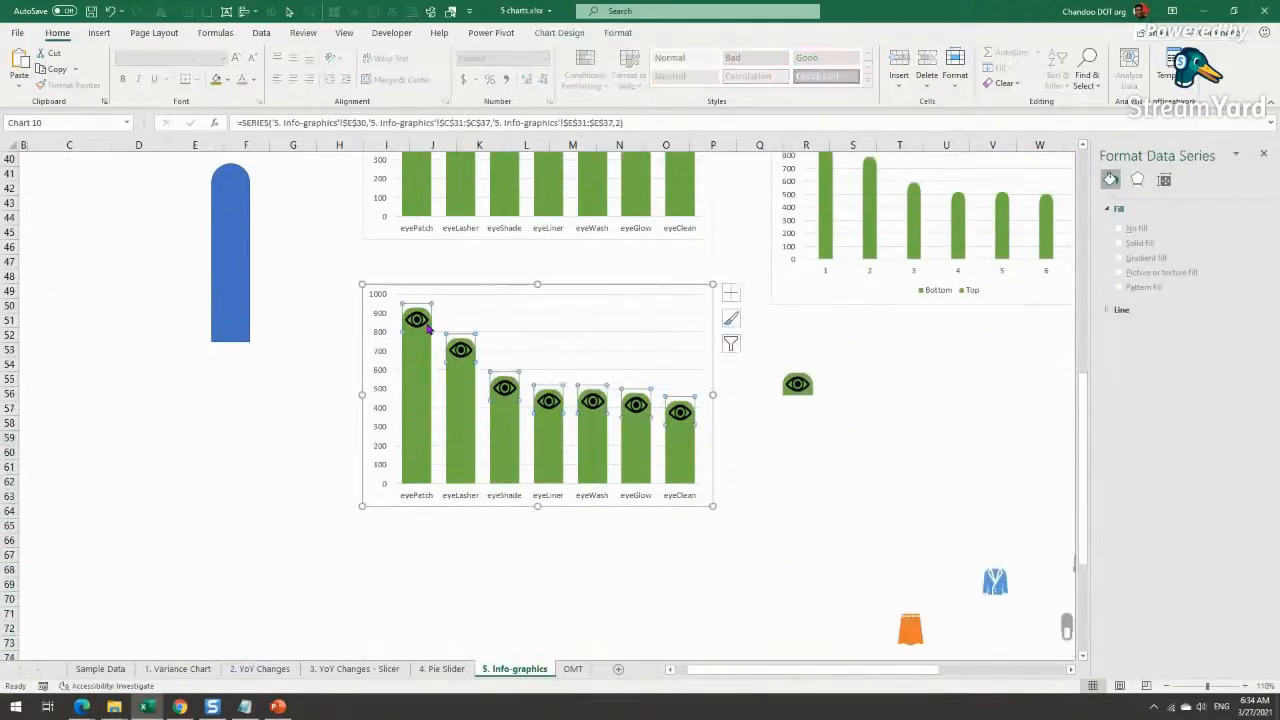
scroll(812, 300, "up", 7)
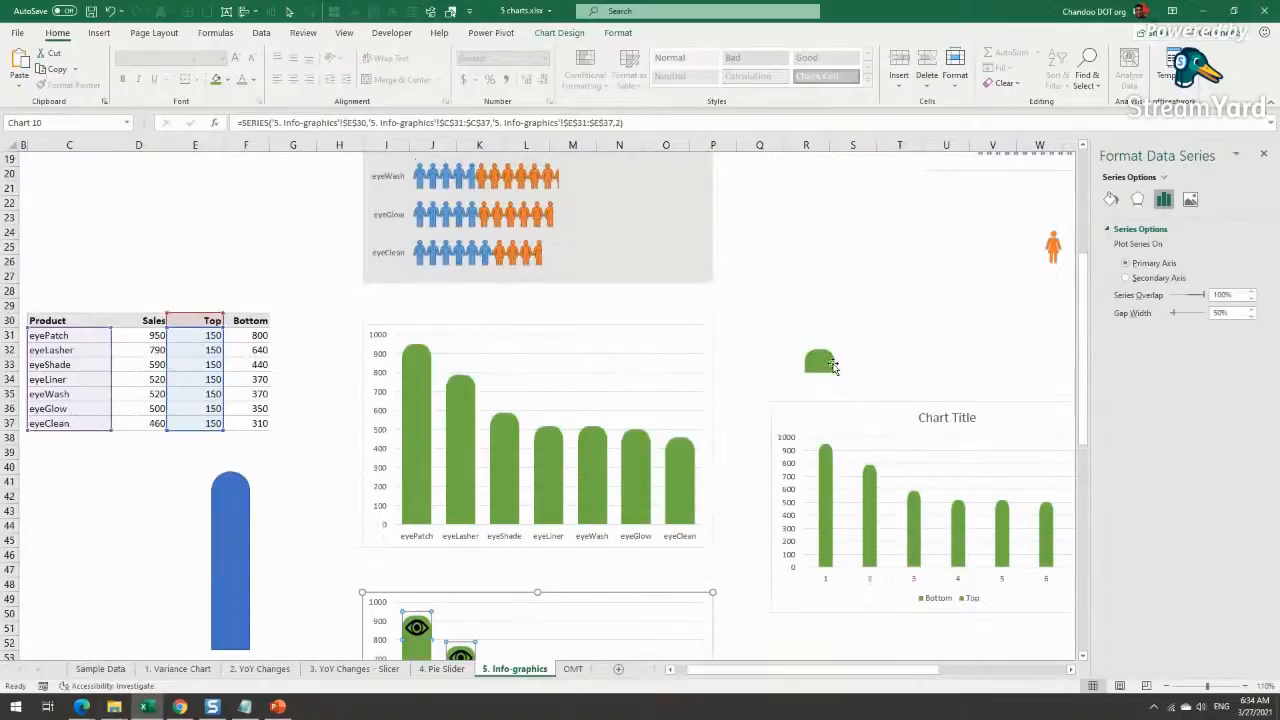
left_click(833, 366)
scroll(833, 366, "down", 5)
left_click(798, 484)
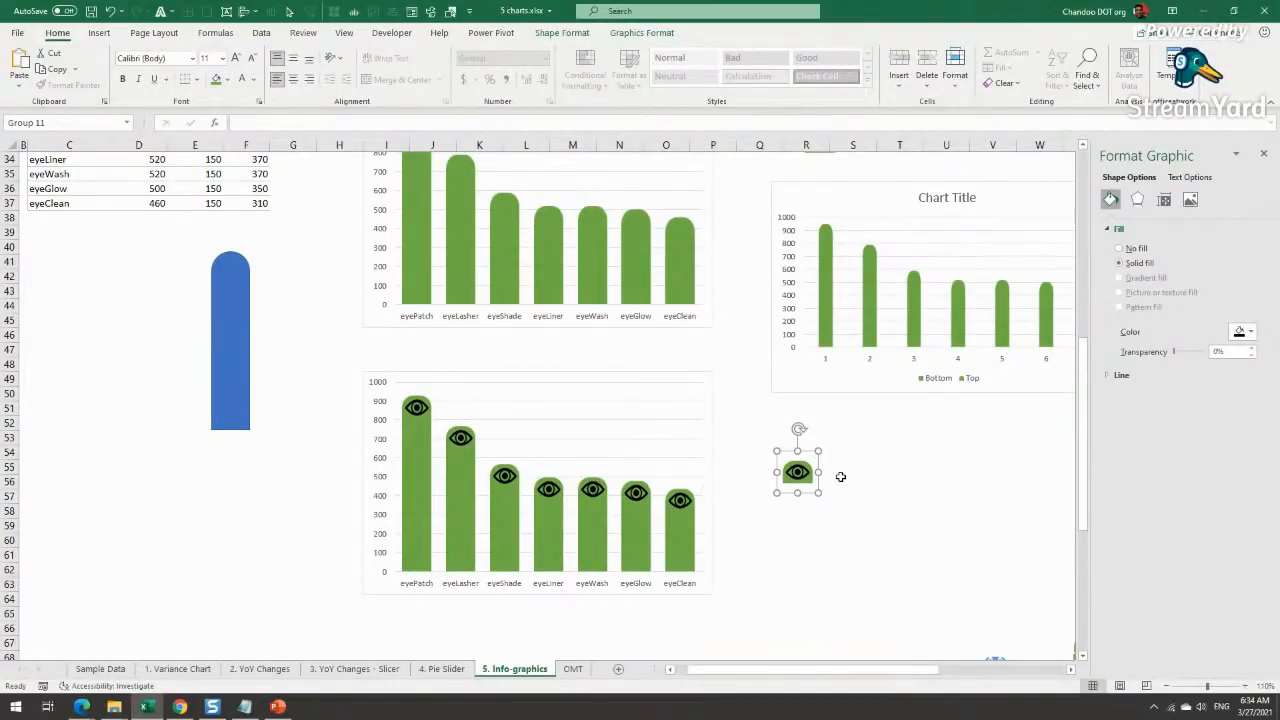
Step: Fill the Top series of the eye-icon chart with solid green
left_click(427, 418)
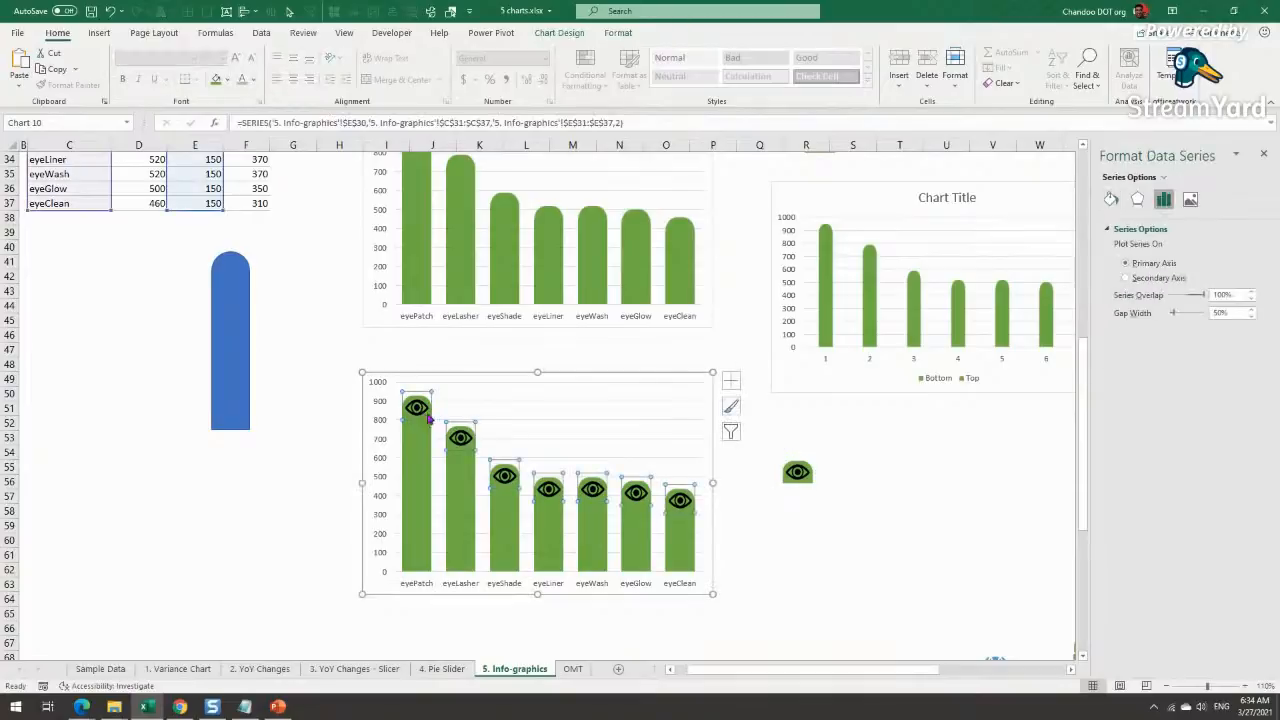
left_click(616, 32)
left_click(494, 52)
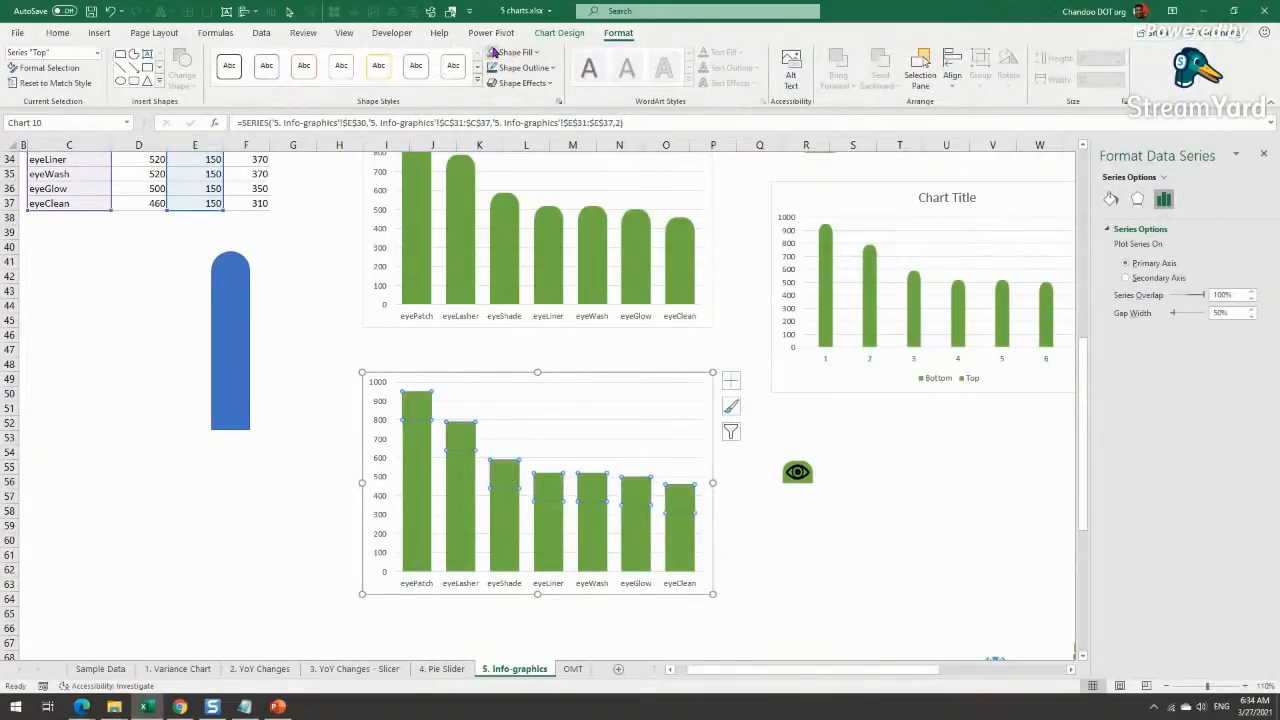
left_click(868, 526)
Step: Copy the grouped green cap with the eye icon and paste it into the eye-icon chart's Top series as its fill
left_click(806, 483)
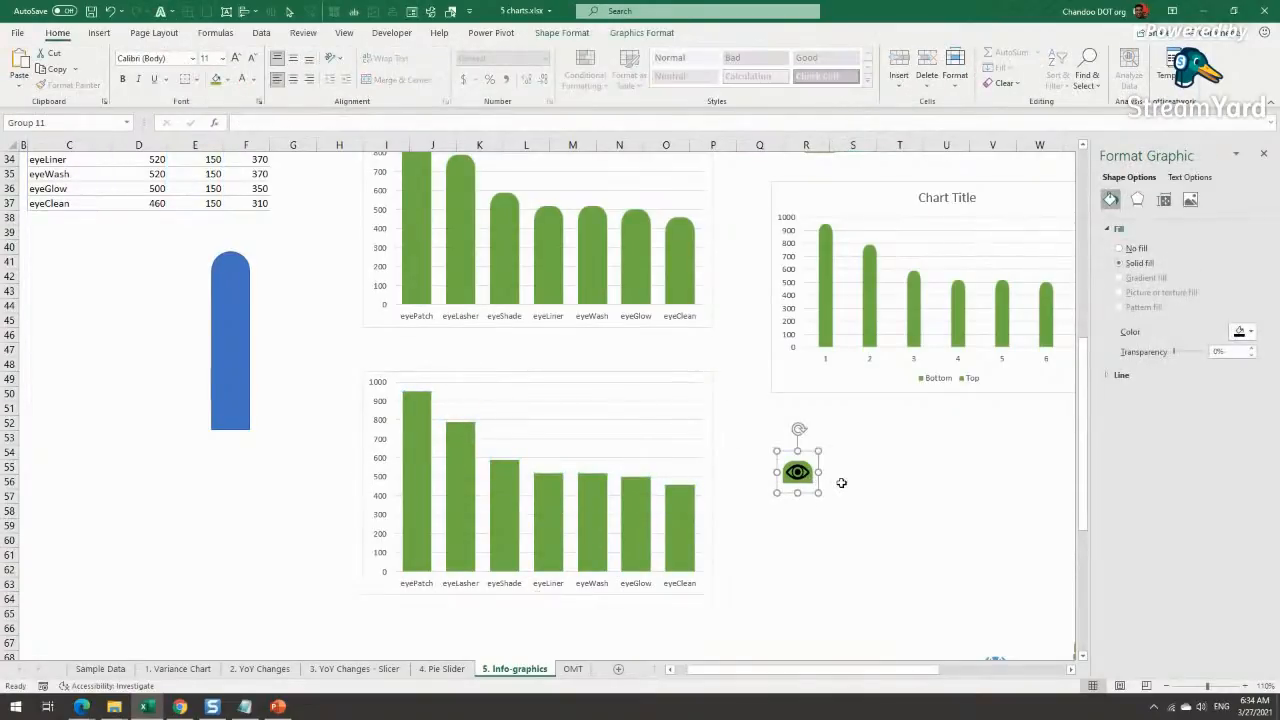
left_click(473, 418)
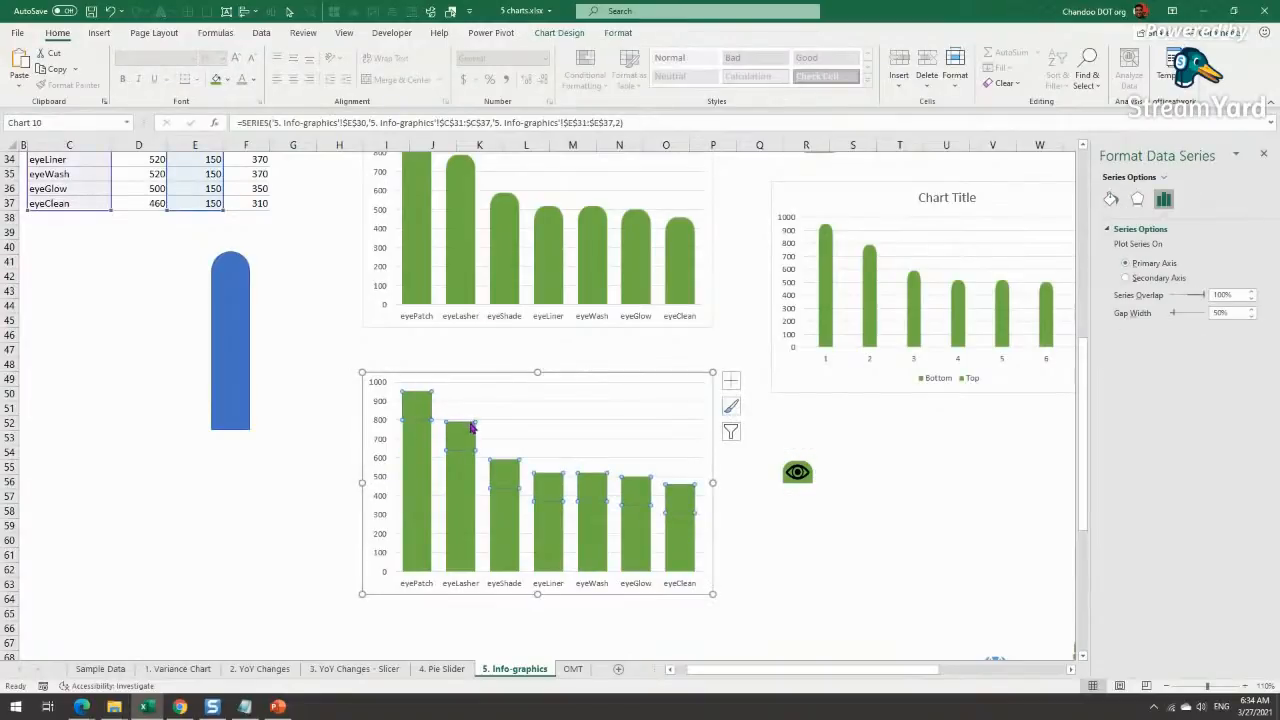
key("ctrl+v")
left_click(806, 555)
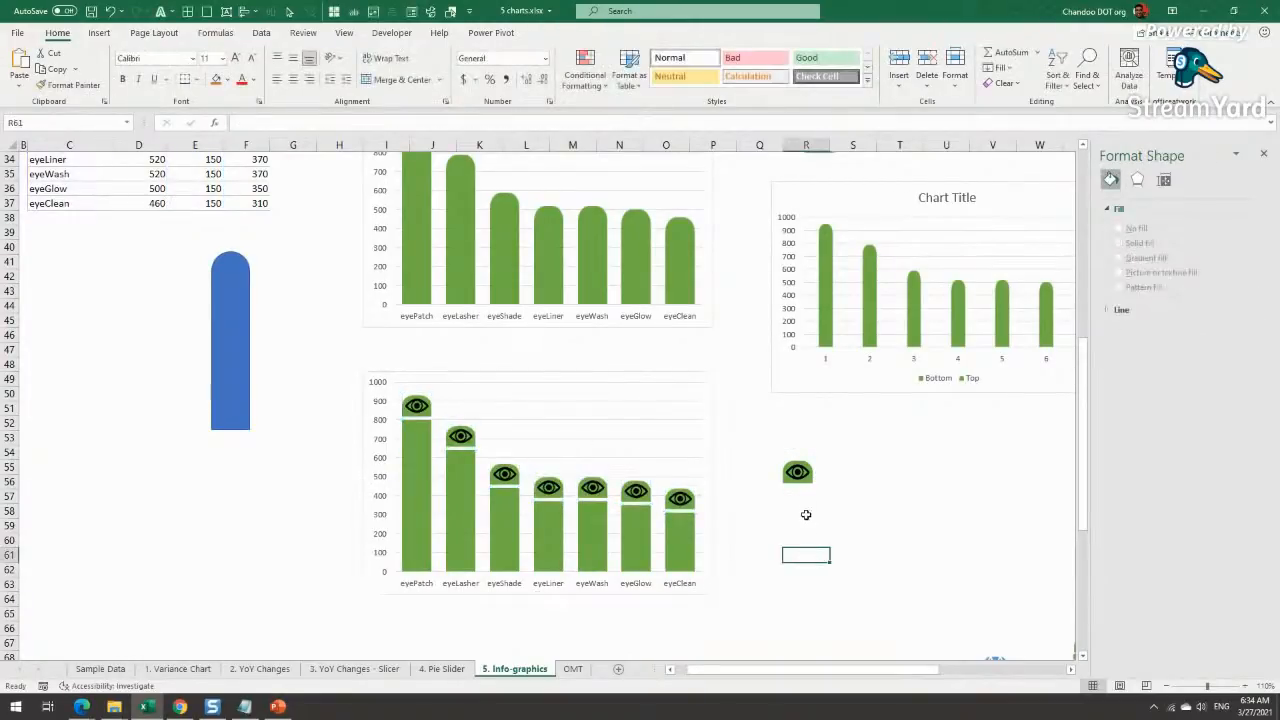
left_click(806, 480)
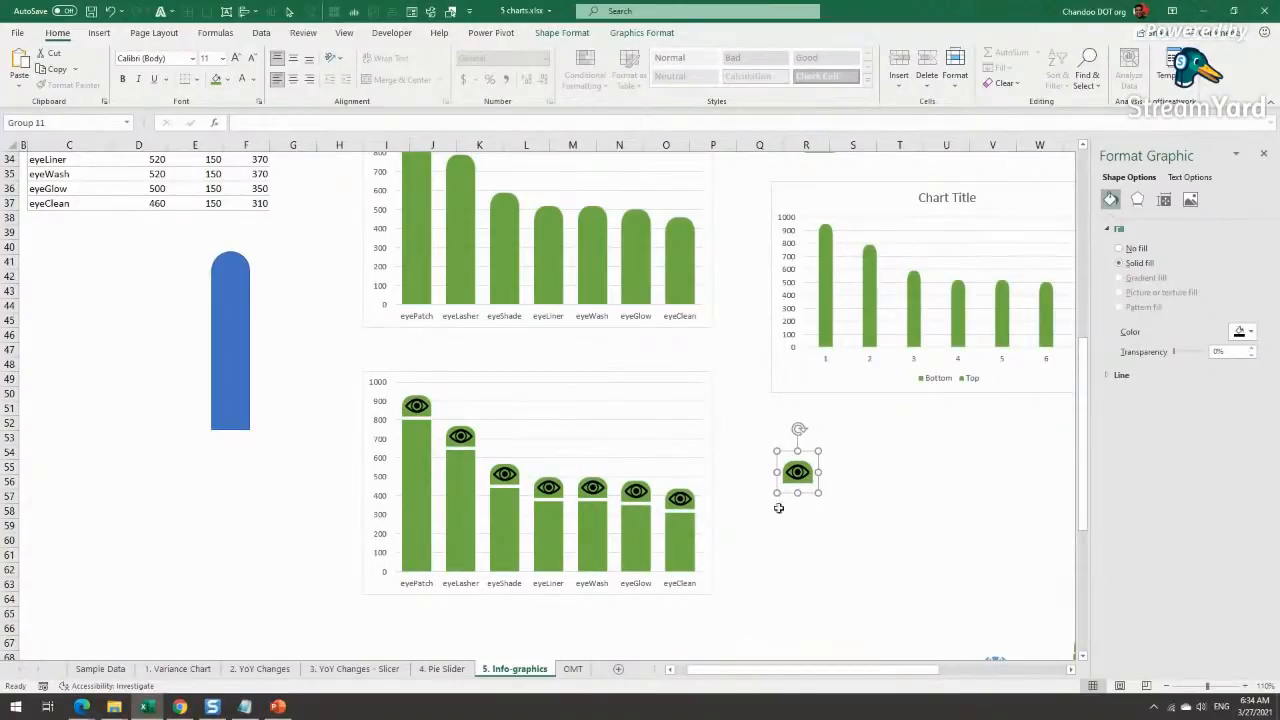
Step: Show the eye-icon chart's Top series fill settings in an enlarged floating pane and move the chart below the Chart Title chart
mouse_move(415, 426)
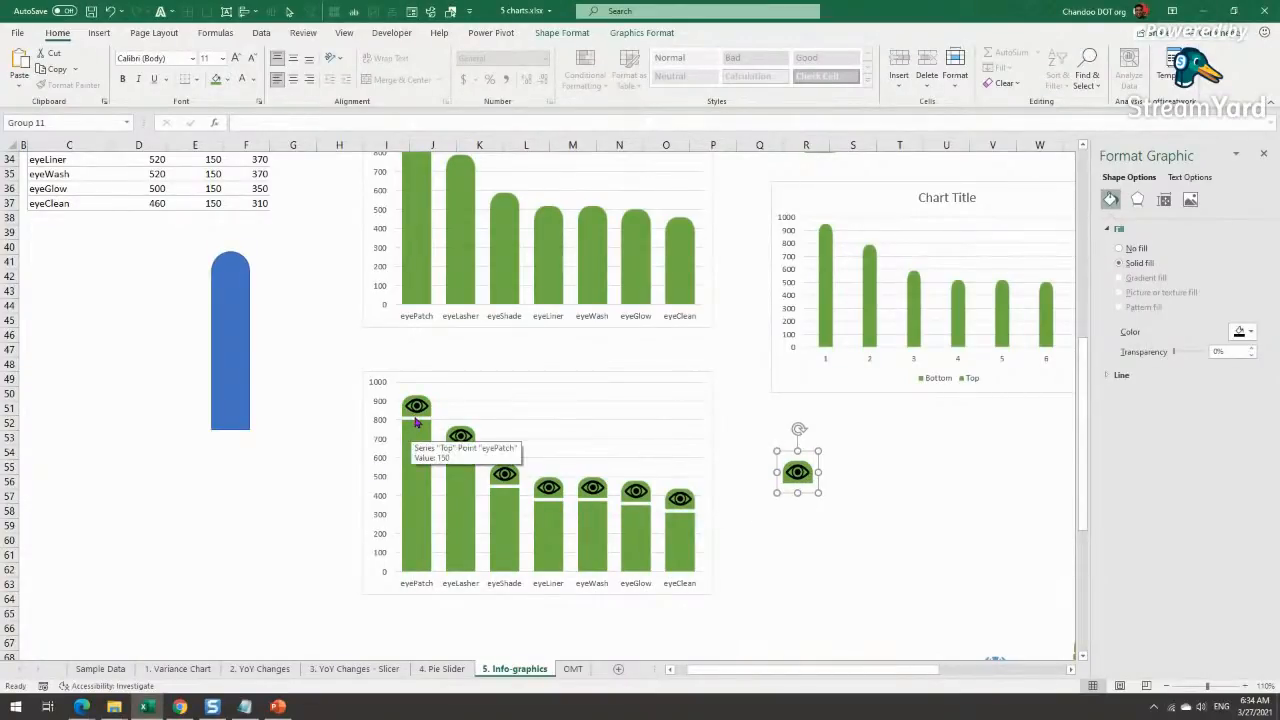
left_click(416, 405)
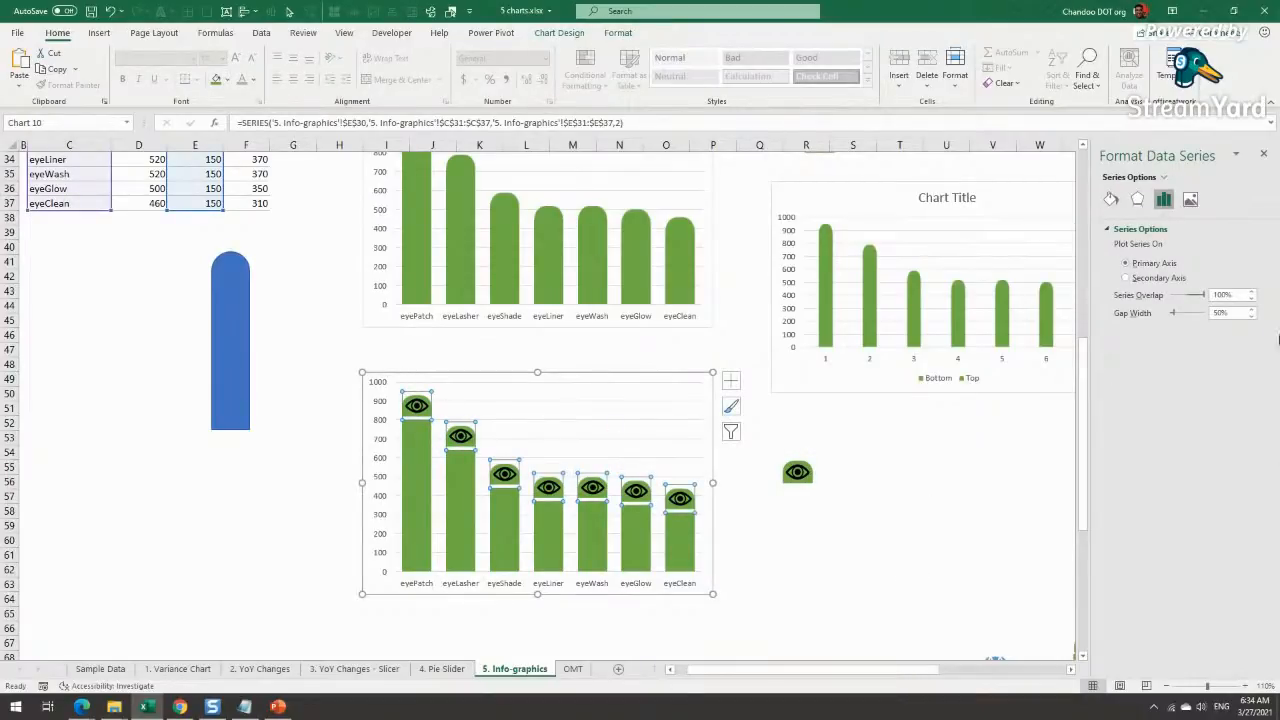
left_click(1110, 199)
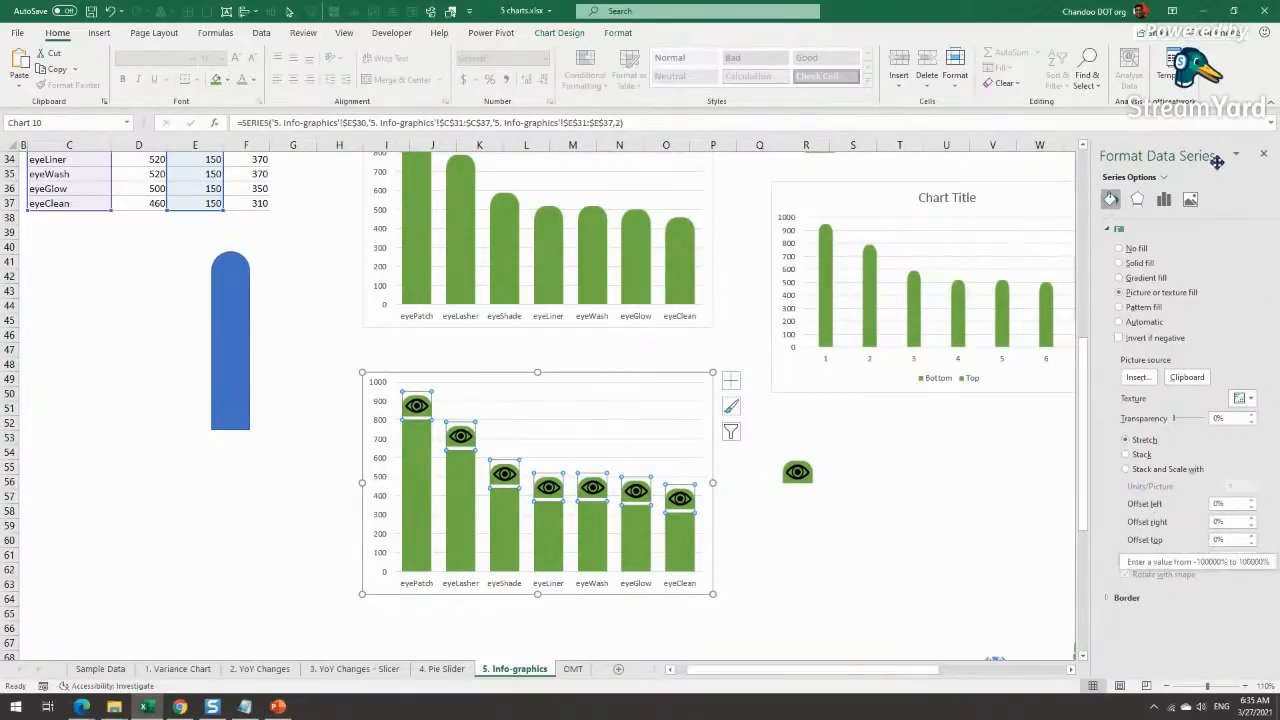
left_click_drag(1205, 155, 263, 81)
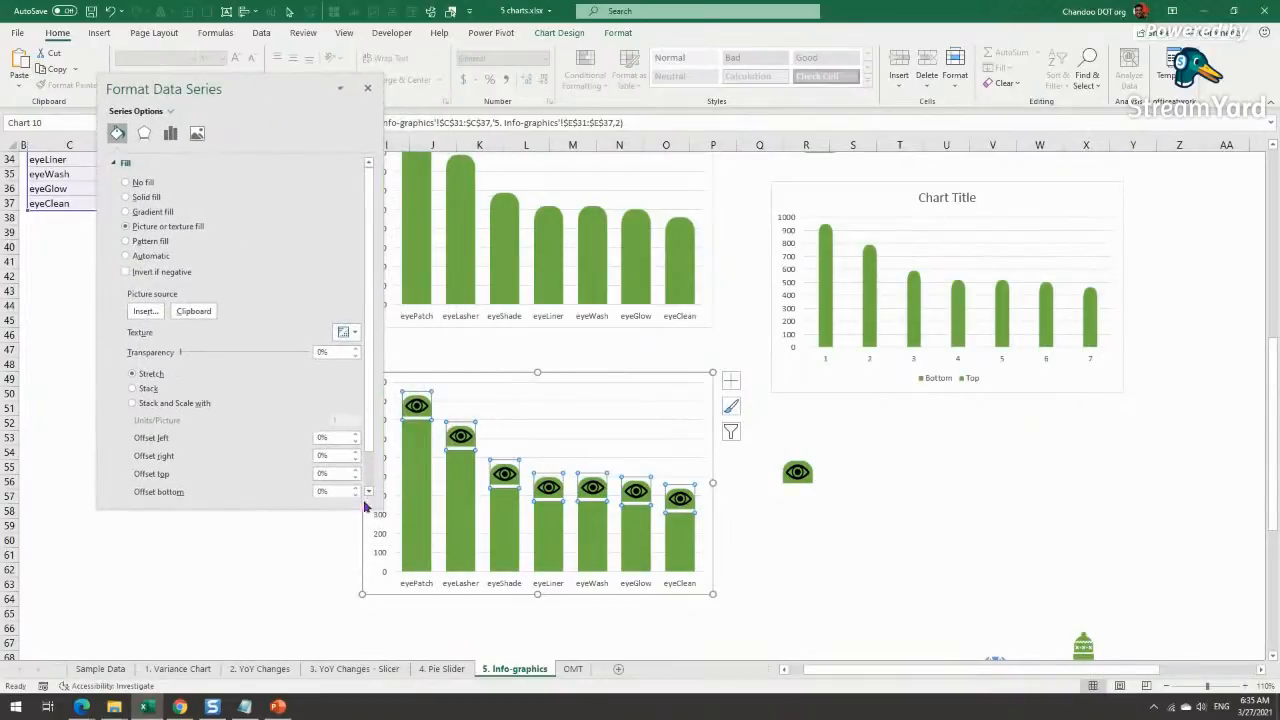
left_click_drag(378, 500, 433, 548)
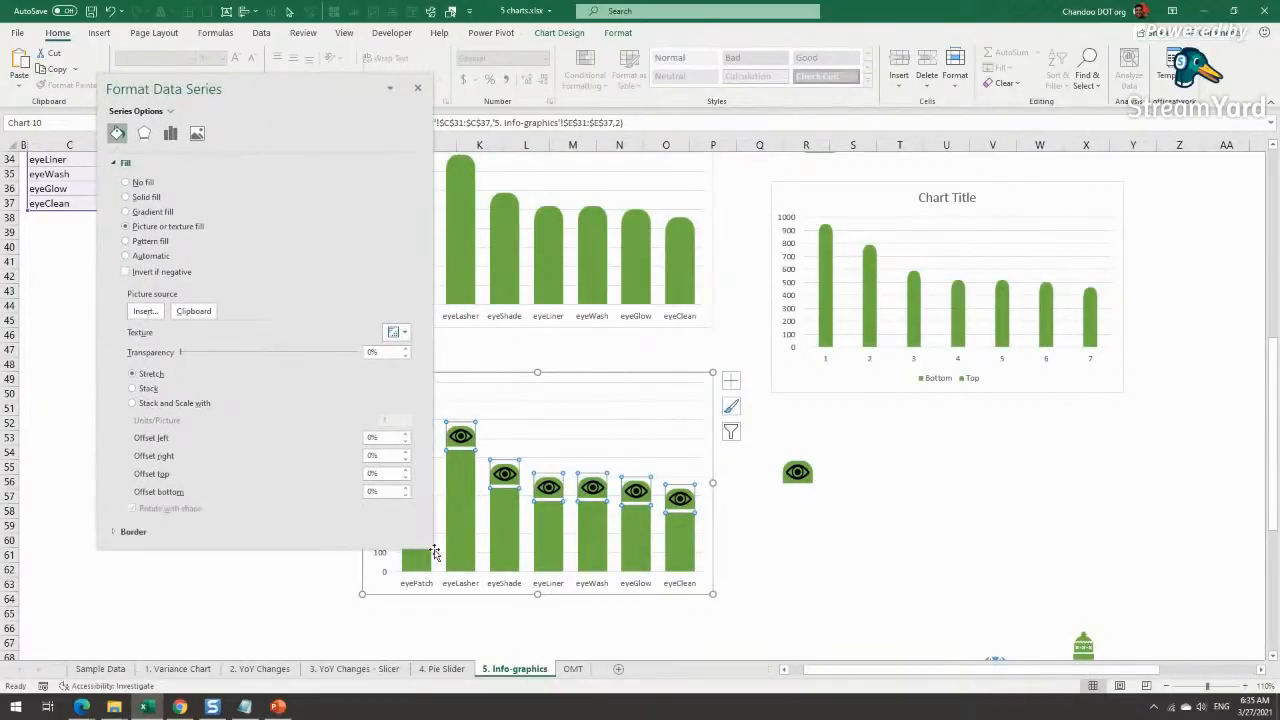
left_click_drag(610, 373, 1094, 422)
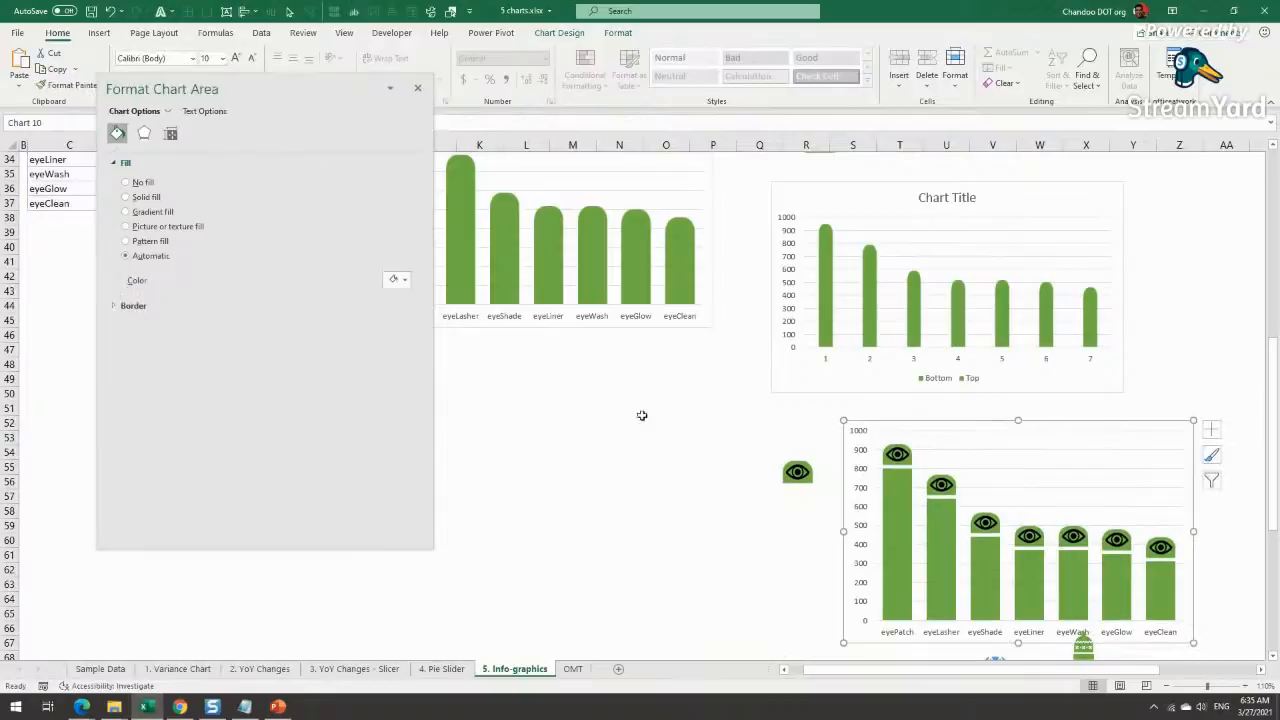
Step: Set the bottom offset of the Top series' picture fill to -11% in the eye-icon chart
left_click(905, 457)
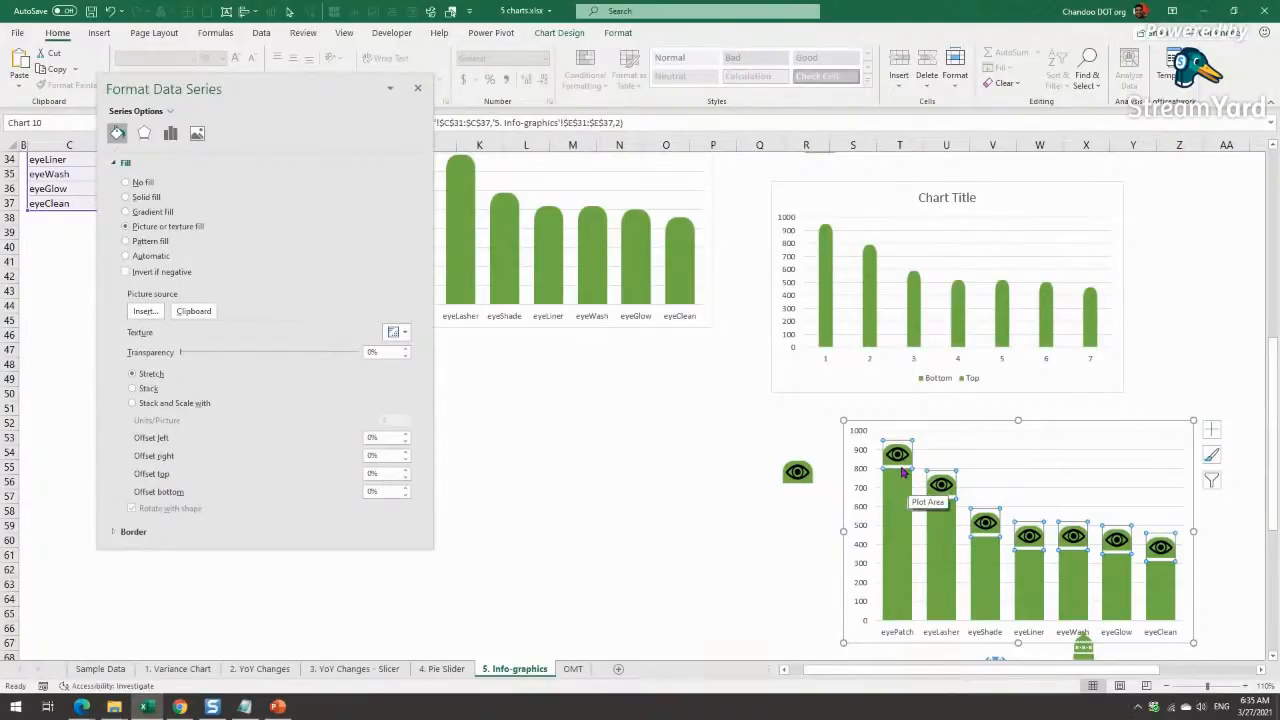
left_click(405, 495)
left_click(405, 495)
left_click(405, 495)
left_click(405, 495)
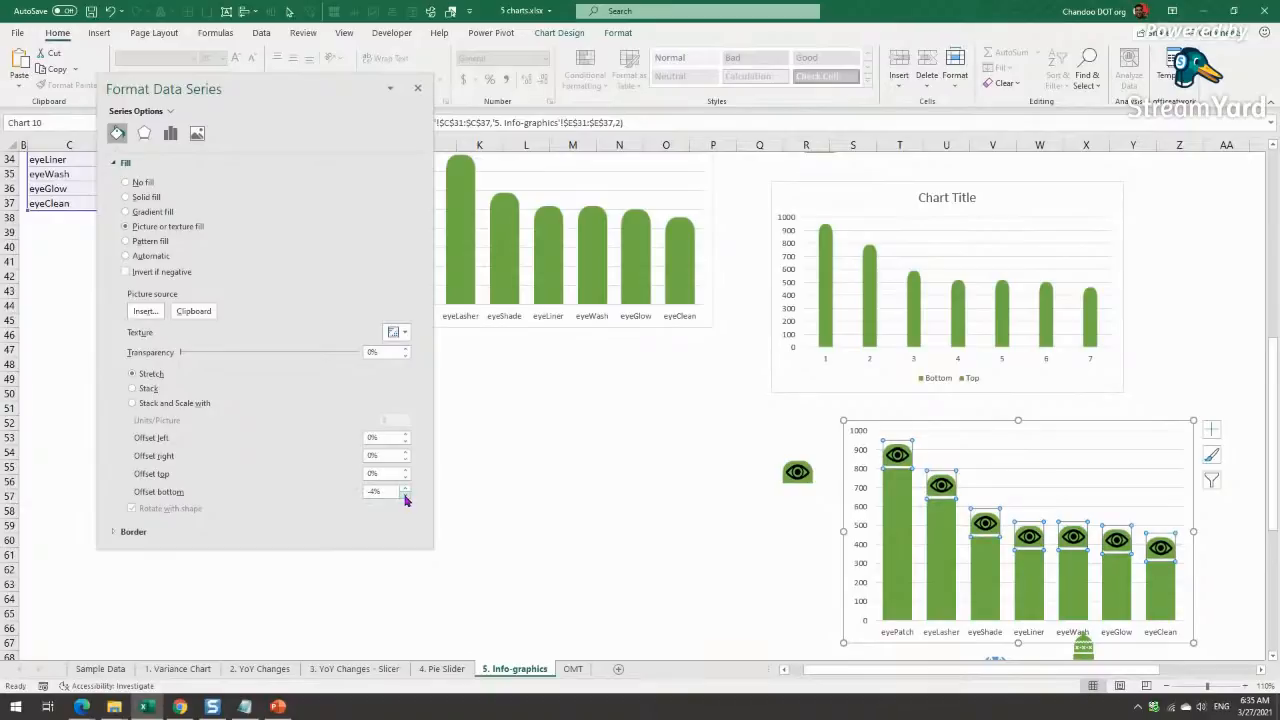
left_click(405, 495)
left_click(405, 495)
left_click(405, 495)
left_click(405, 495)
left_click(405, 495)
left_click(406, 496)
left_click(406, 496)
left_click(406, 496)
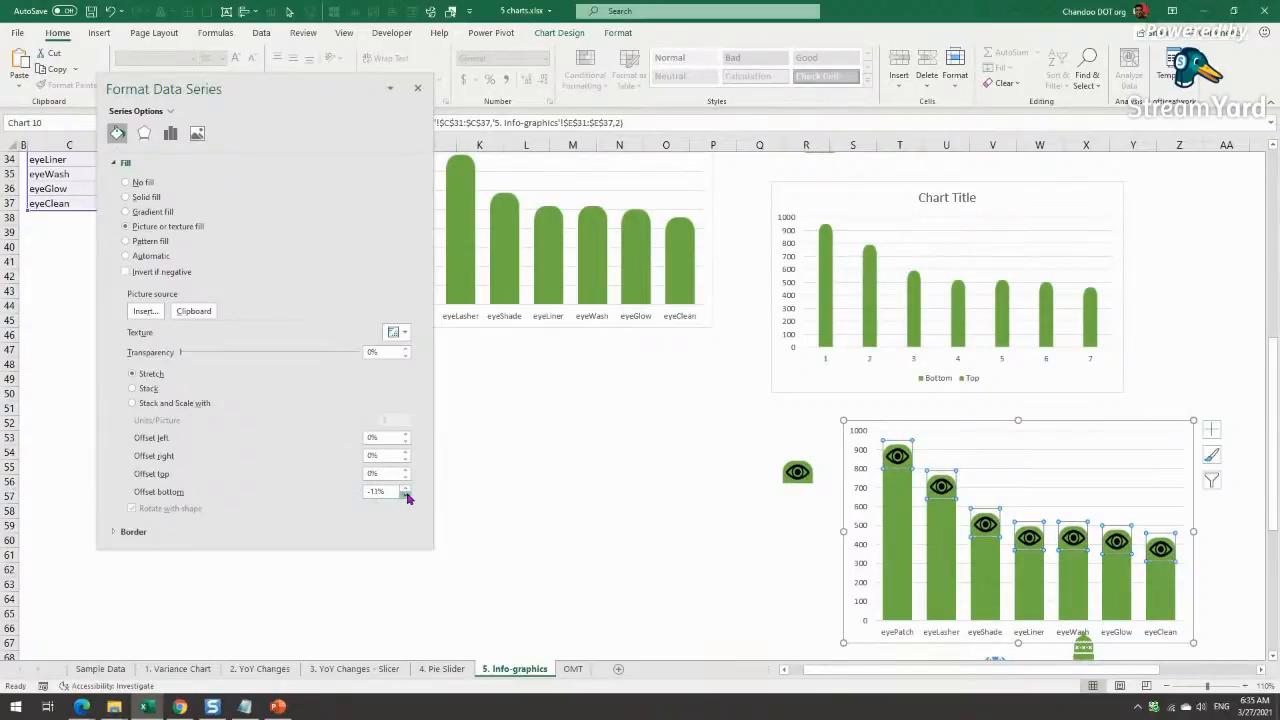
left_click(666, 494)
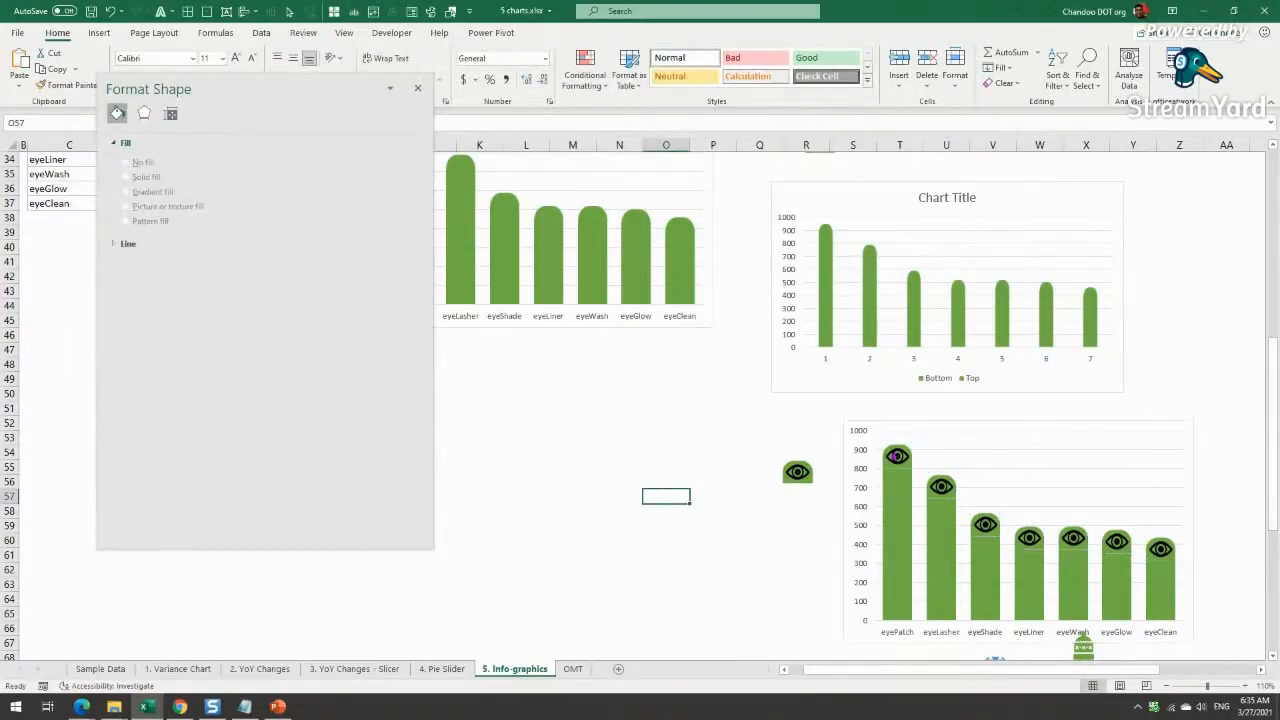
Step: Fine-tune the bottom offset of the Top series' picture fill by one more increment
left_click(895, 457)
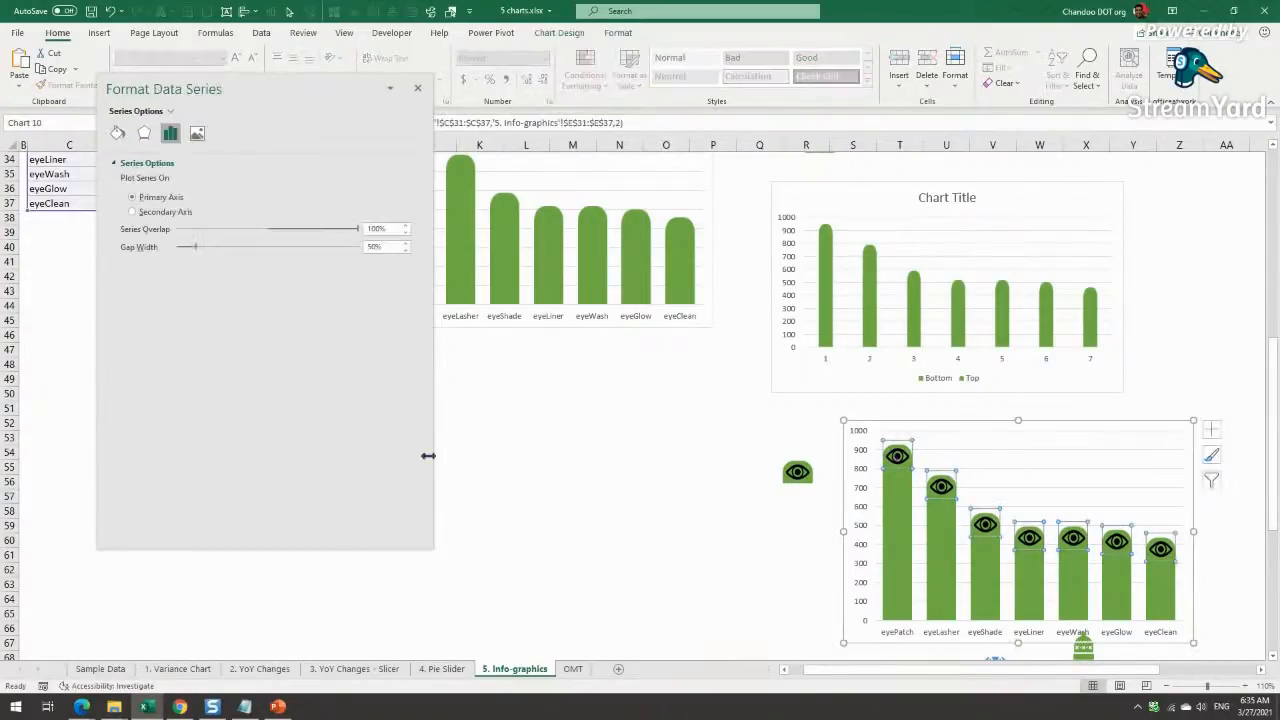
left_click(117, 133)
left_click(406, 497)
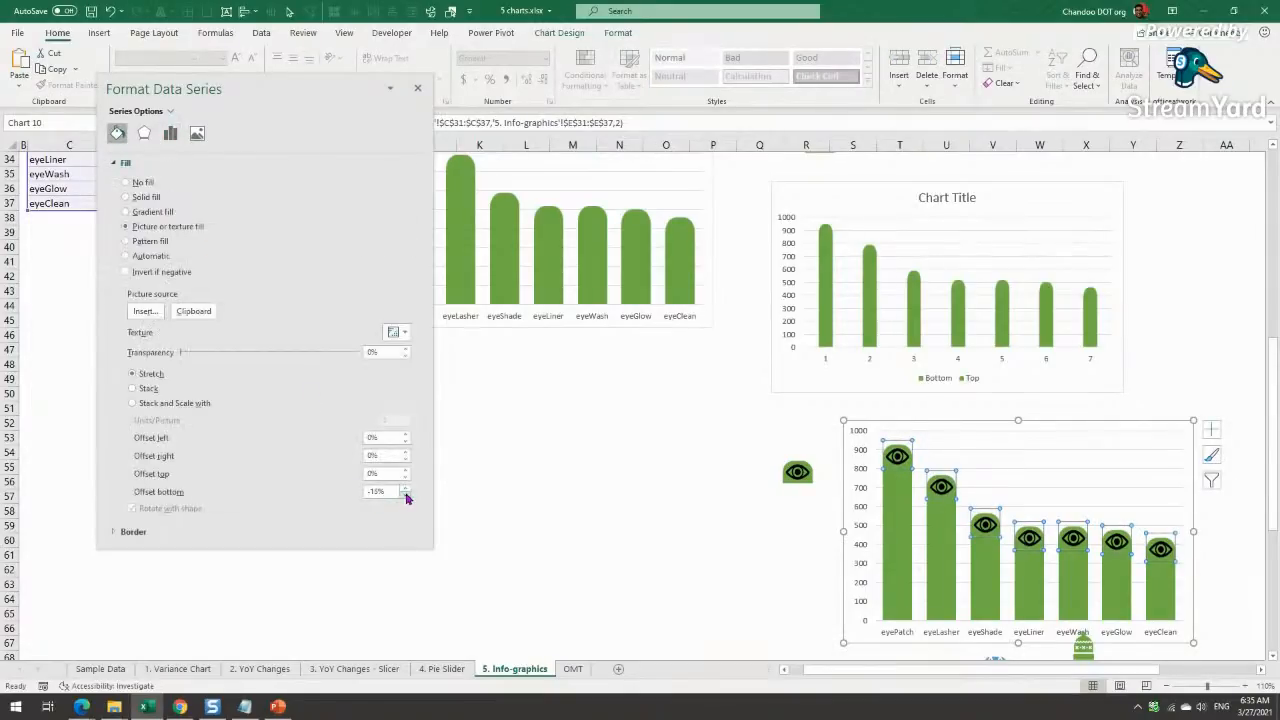
left_click(658, 526)
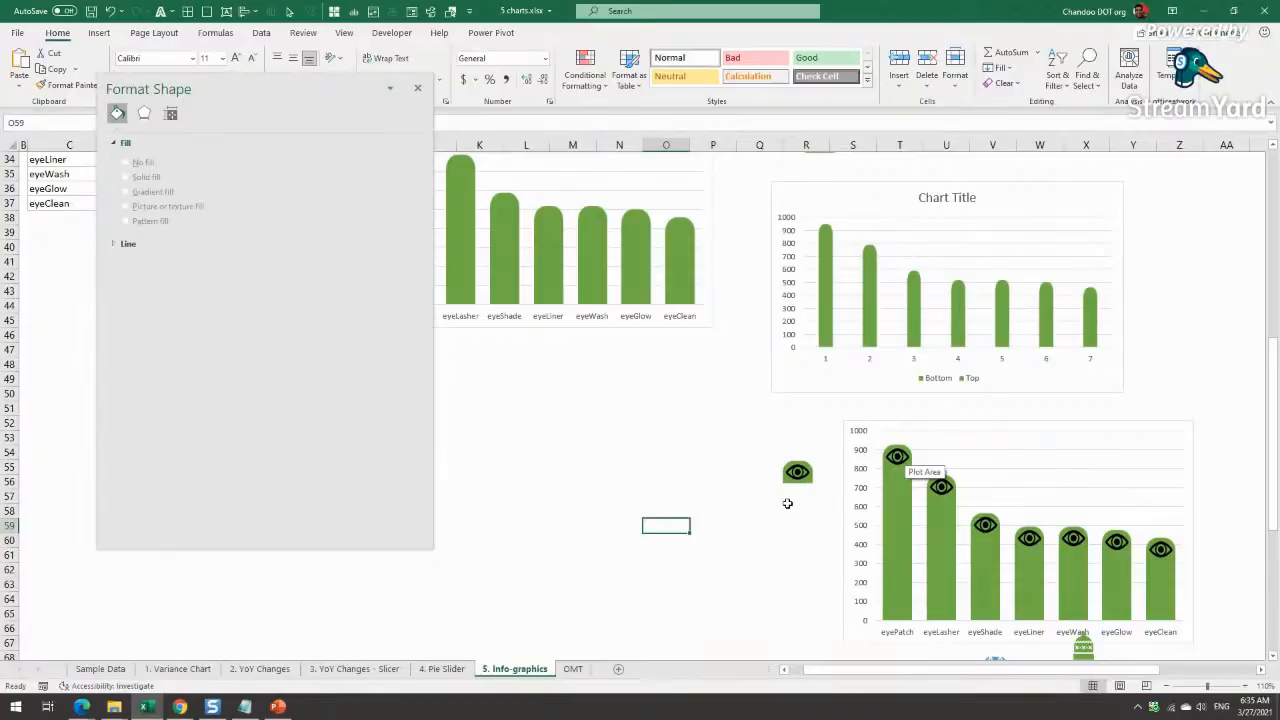
Step: Check the fill settings of the Bottom series in the eye-icon chart
left_click(902, 524)
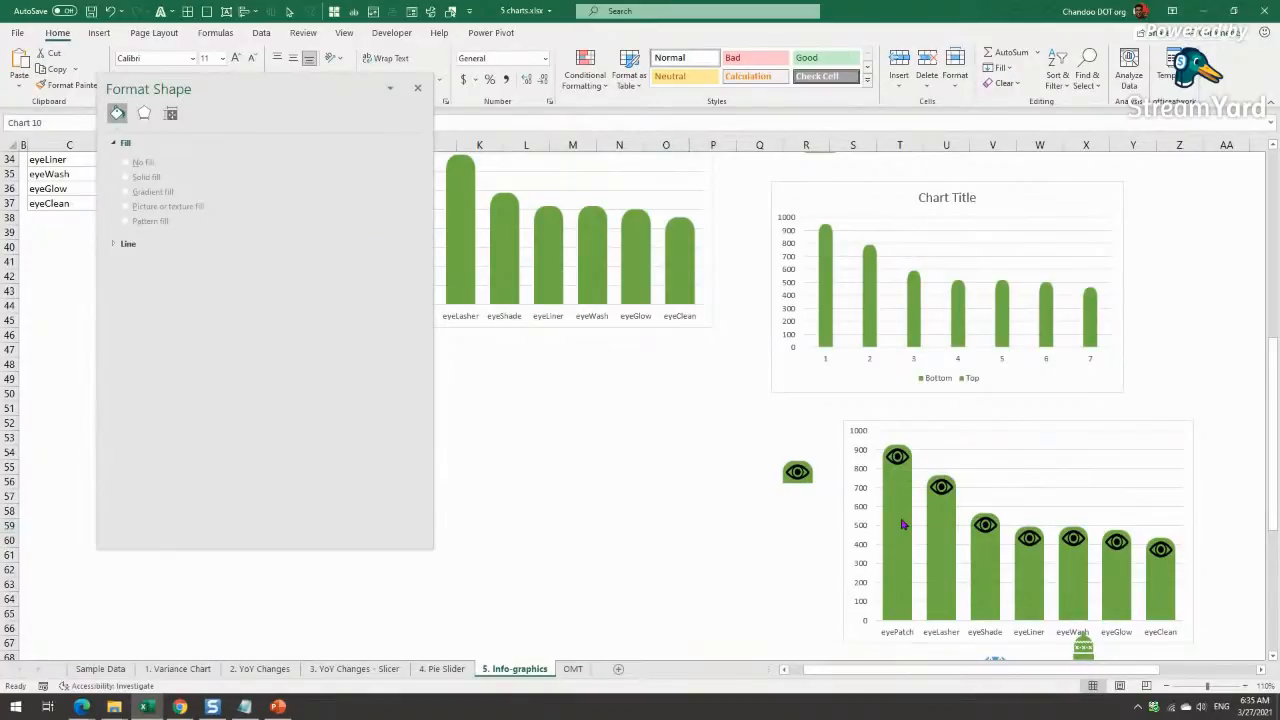
left_click(902, 524)
left_click(117, 133)
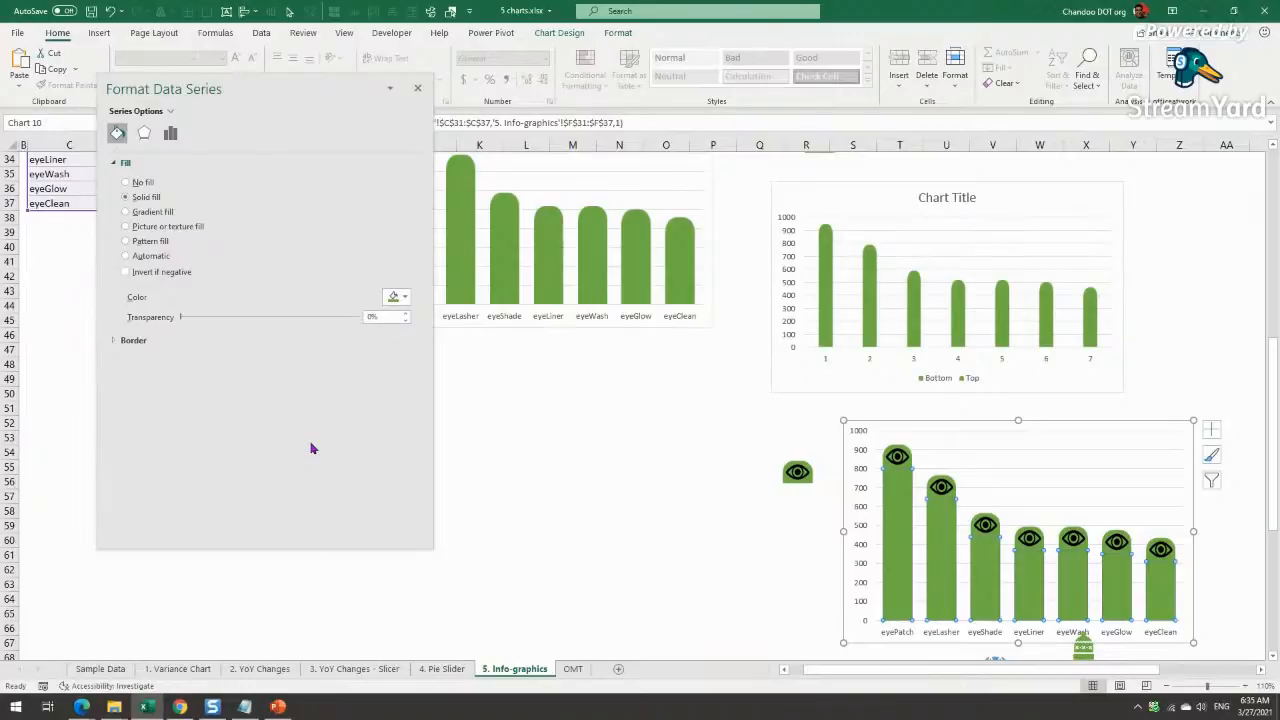
Step: Dock the formatting pane again and move the eye-icon chart back beneath the rounded column chart with product names
left_click_drag(297, 89, 1278, 170)
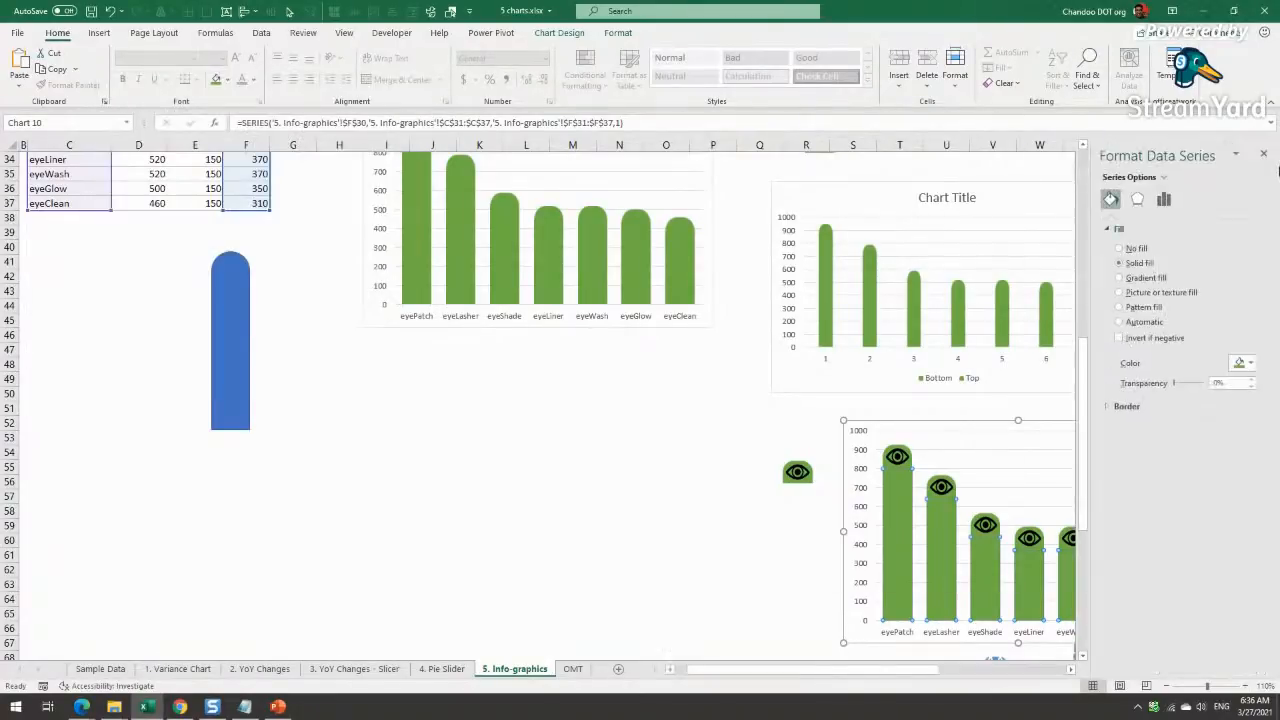
left_click_drag(776, 669, 866, 665)
left_click_drag(505, 431, 66, 401)
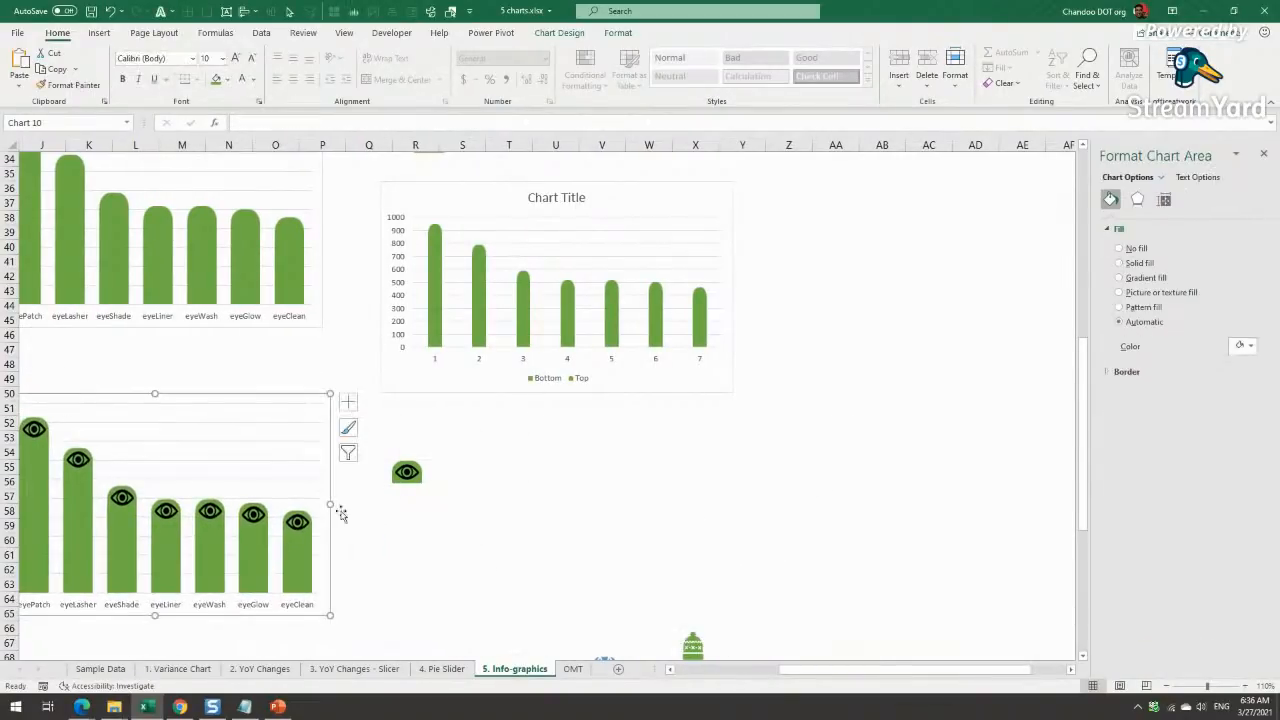
left_click(751, 670)
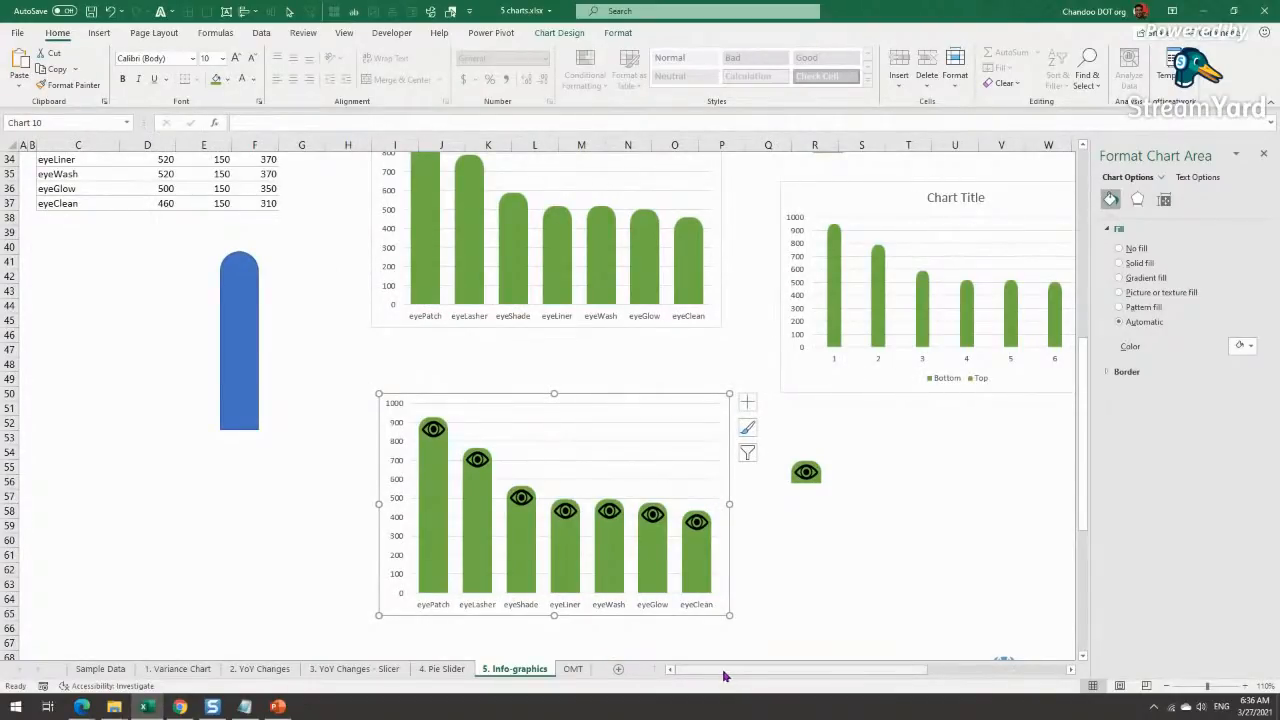
scroll(757, 628, "down", 1)
scroll(755, 635, "down", 4)
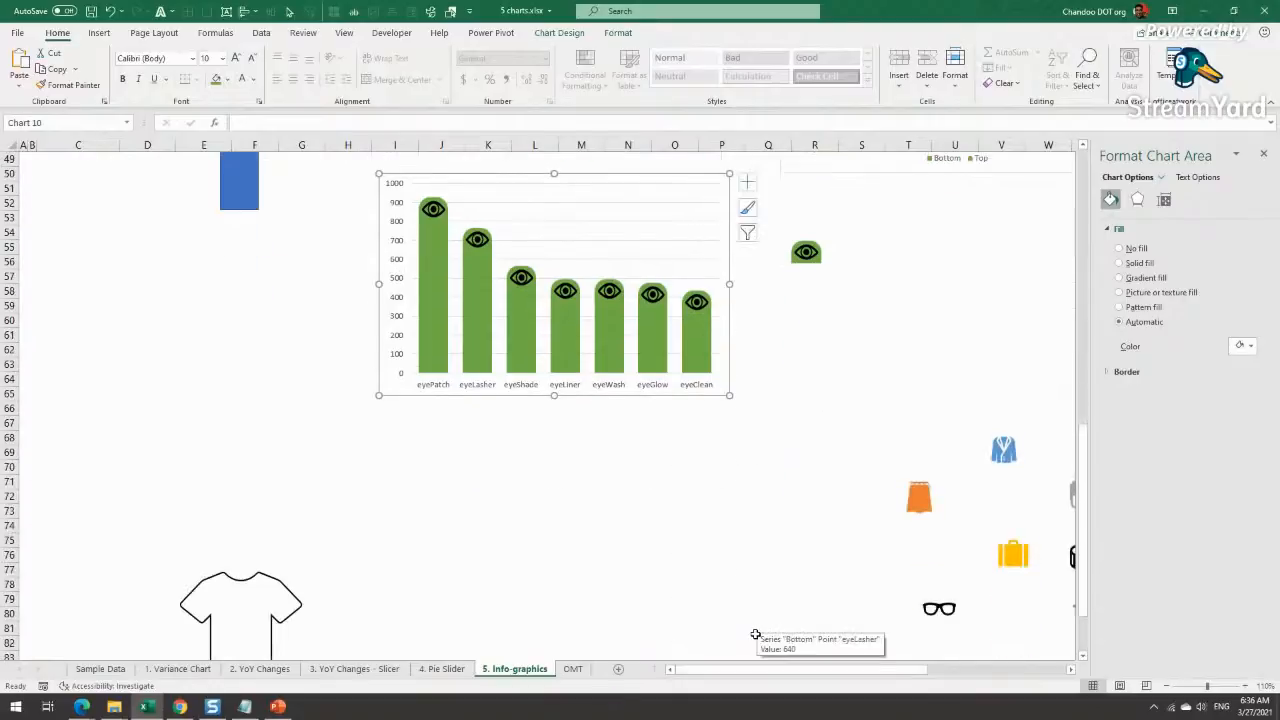
scroll(745, 620, "up", 9)
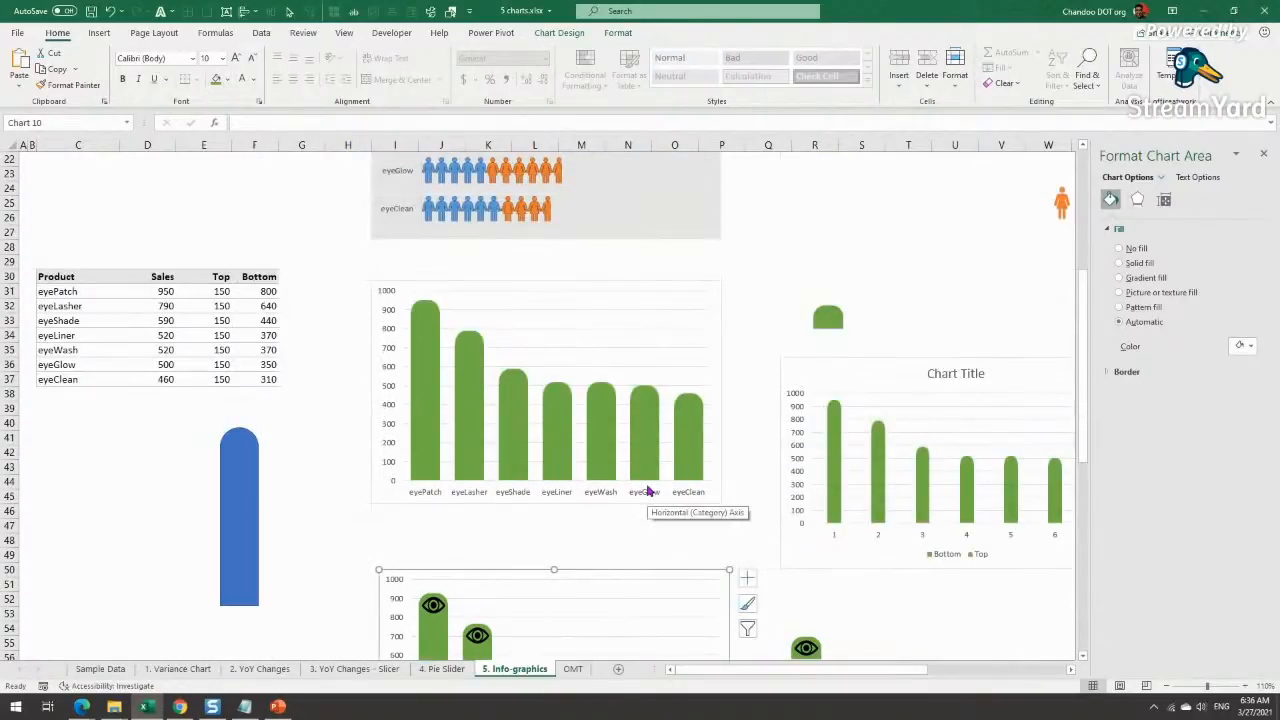